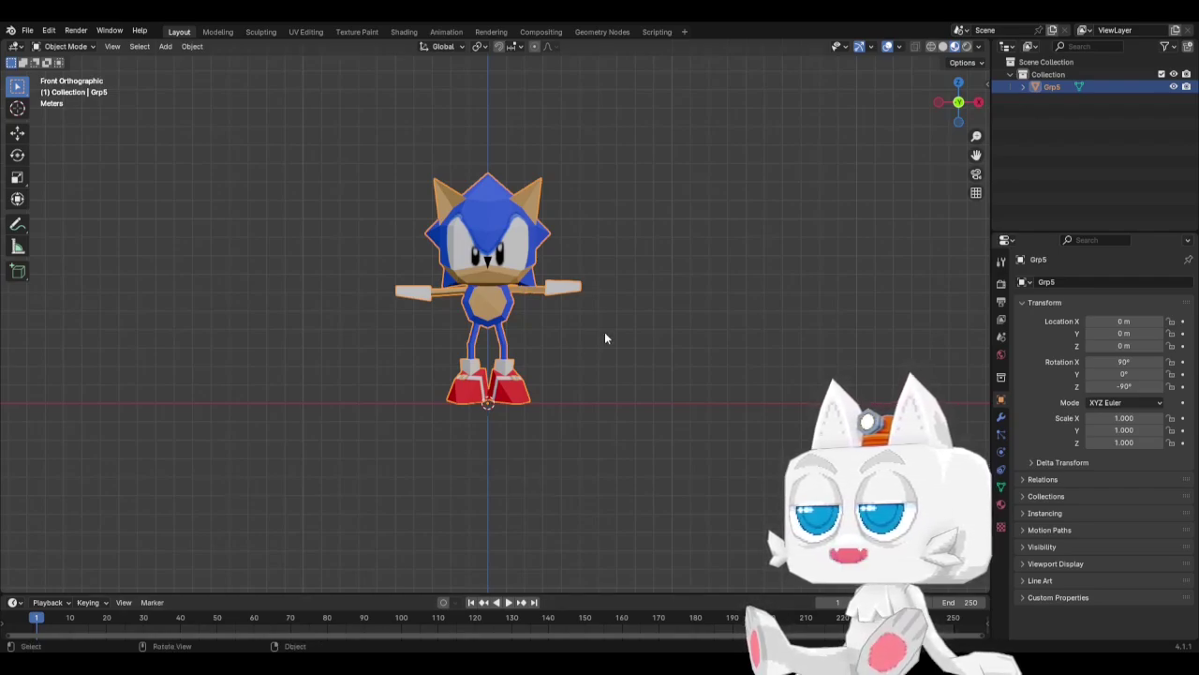
Examine the low-poly Sonic model from the front, side and raised angles to study its shapes.
{"action": "middle_click_drag", "start_coordinate": [604, 331], "coordinate": [685, 362]}
{"action": "scroll", "coordinate": [515, 401], "scroll_direction": "up", "scroll_amount": 3}
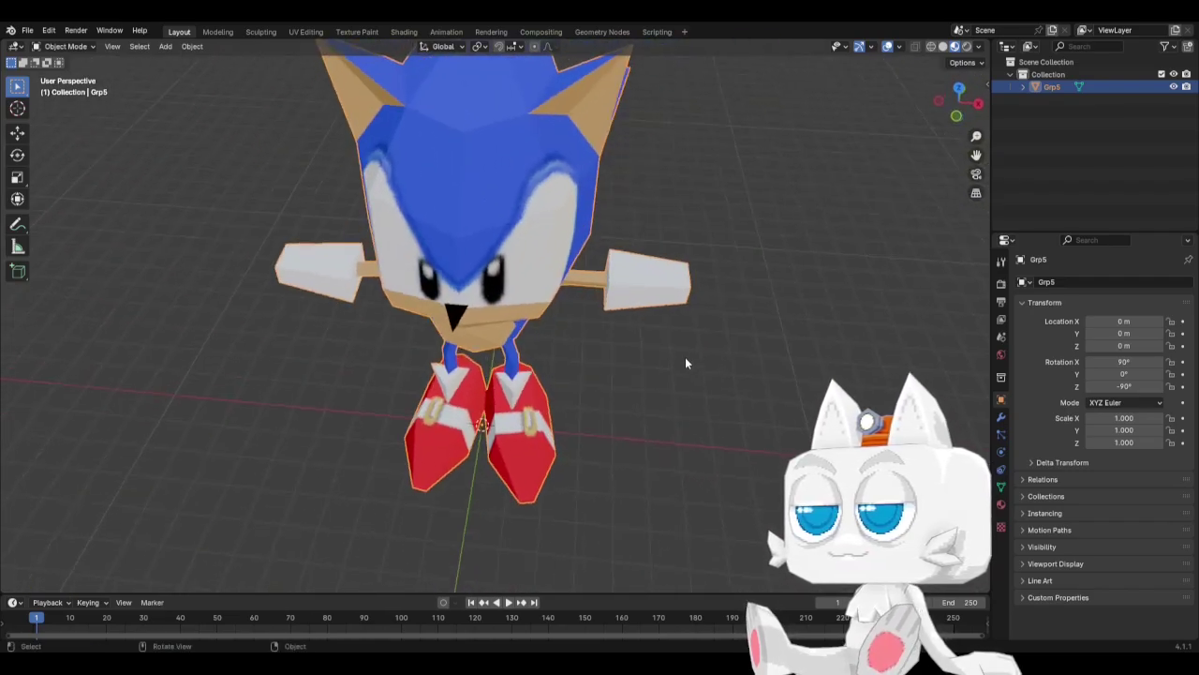
{"action": "key", "text": "KP_1"}
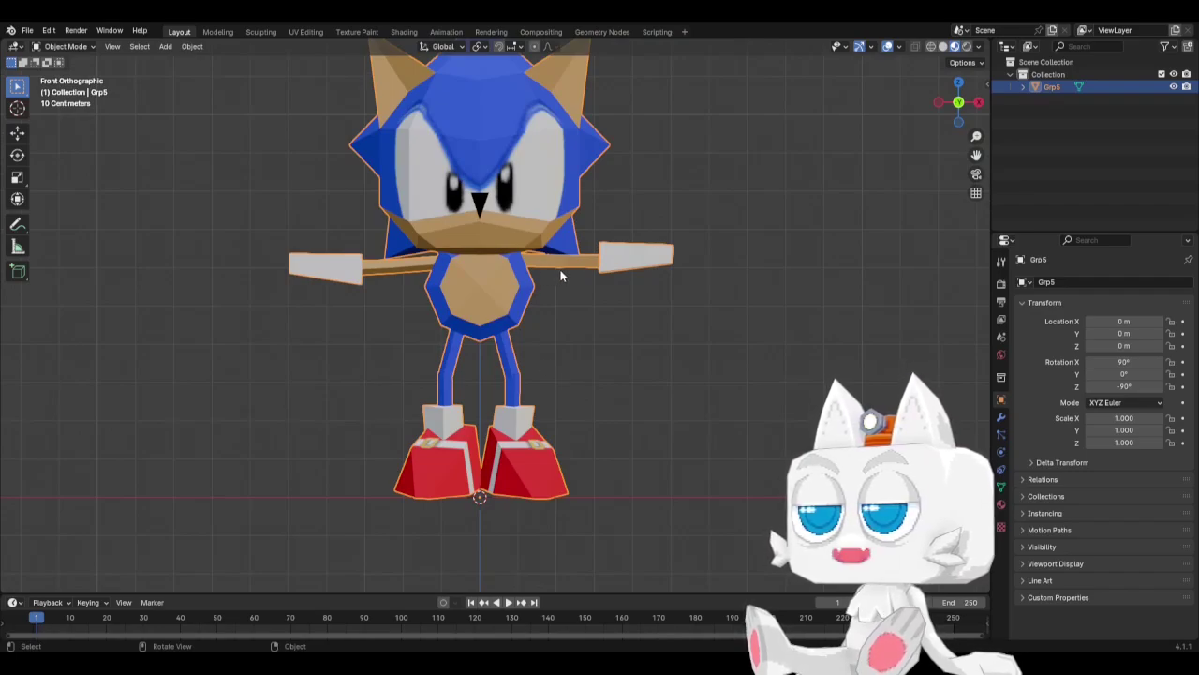
{"action": "middle_click_drag", "start_coordinate": [331, 403], "coordinate": [490, 390]}
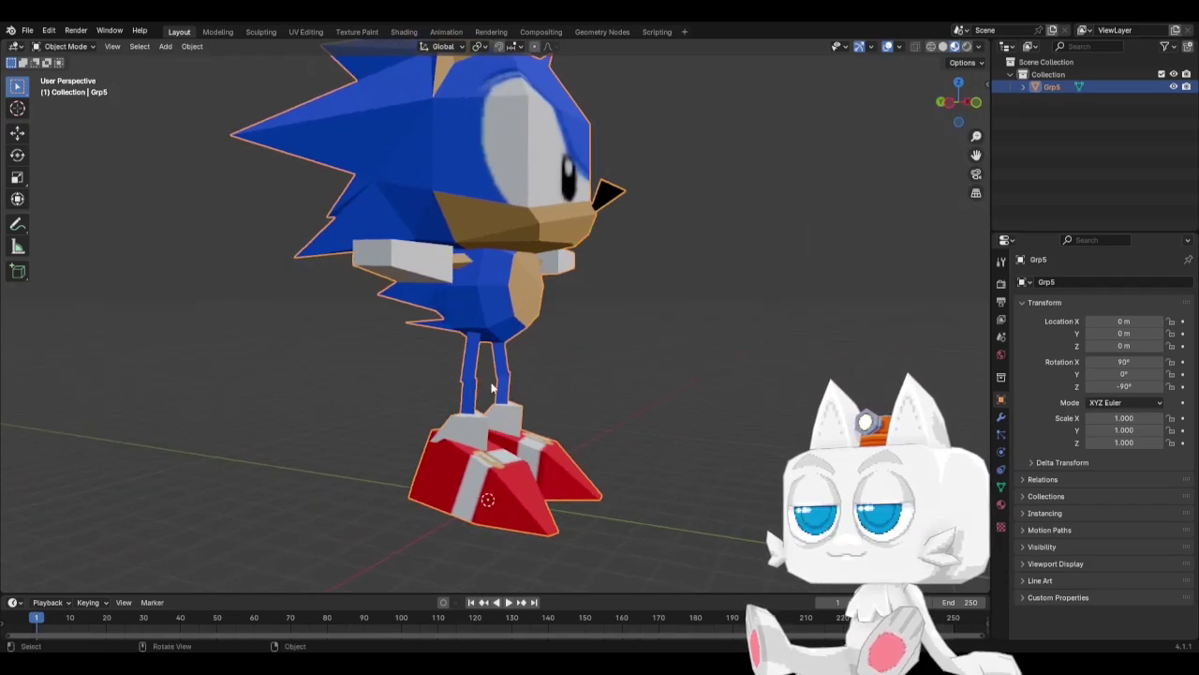
{"action": "key", "text": "KP_1"}
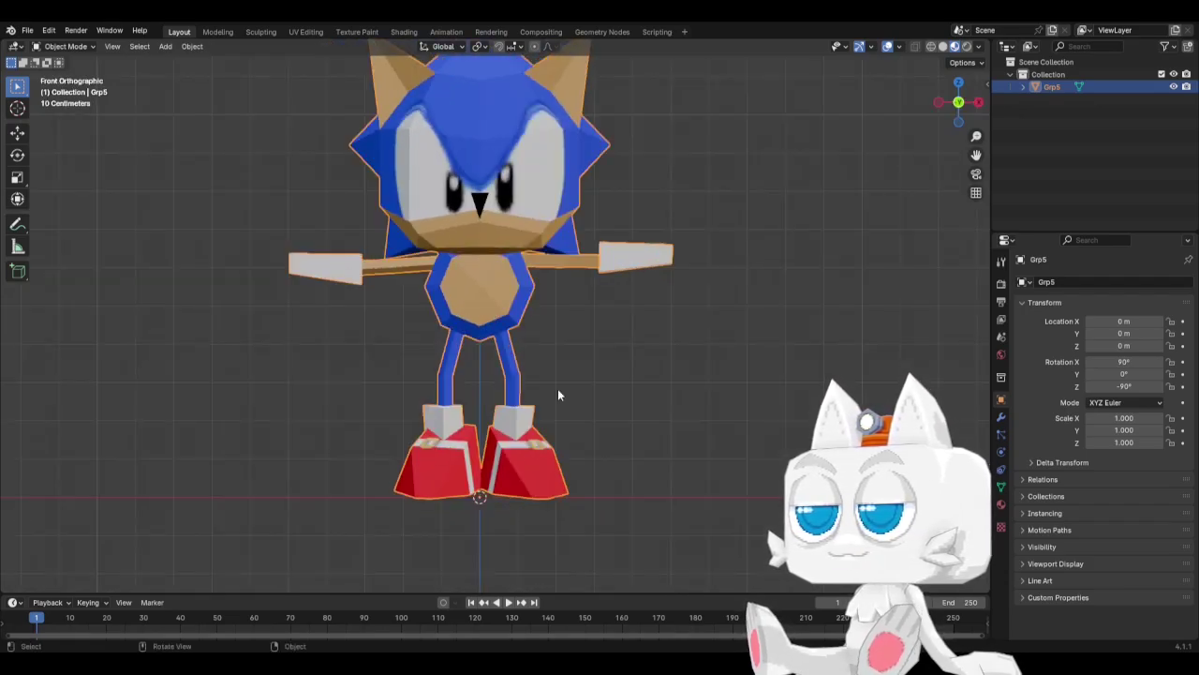
{"action": "middle_click_drag", "start_coordinate": [502, 391], "coordinate": [440, 393]}
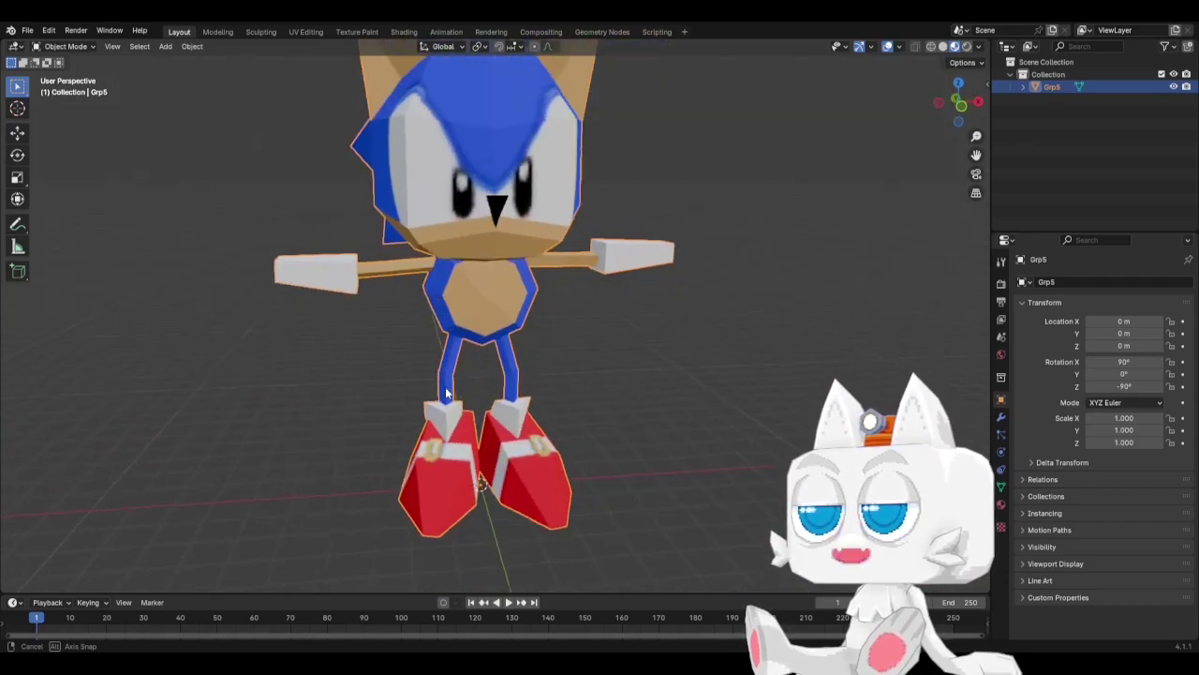
{"action": "key", "text": "KP_1"}
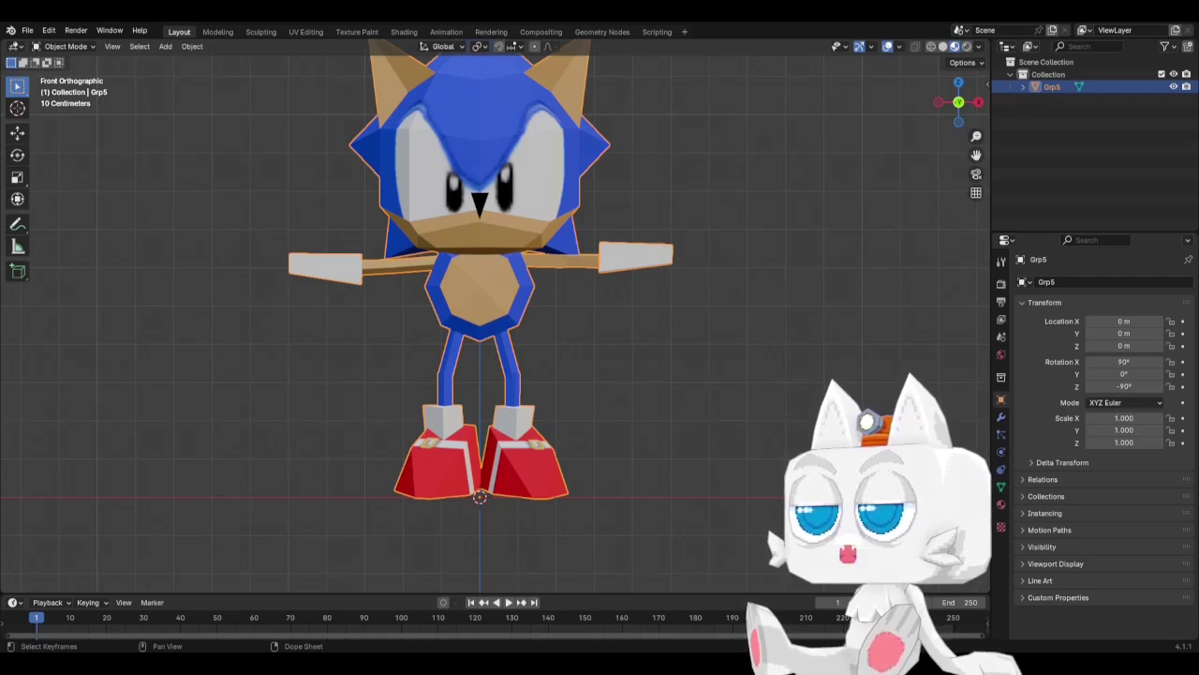
{"action": "scroll", "coordinate": [364, 519], "scroll_direction": "down", "scroll_amount": 6}
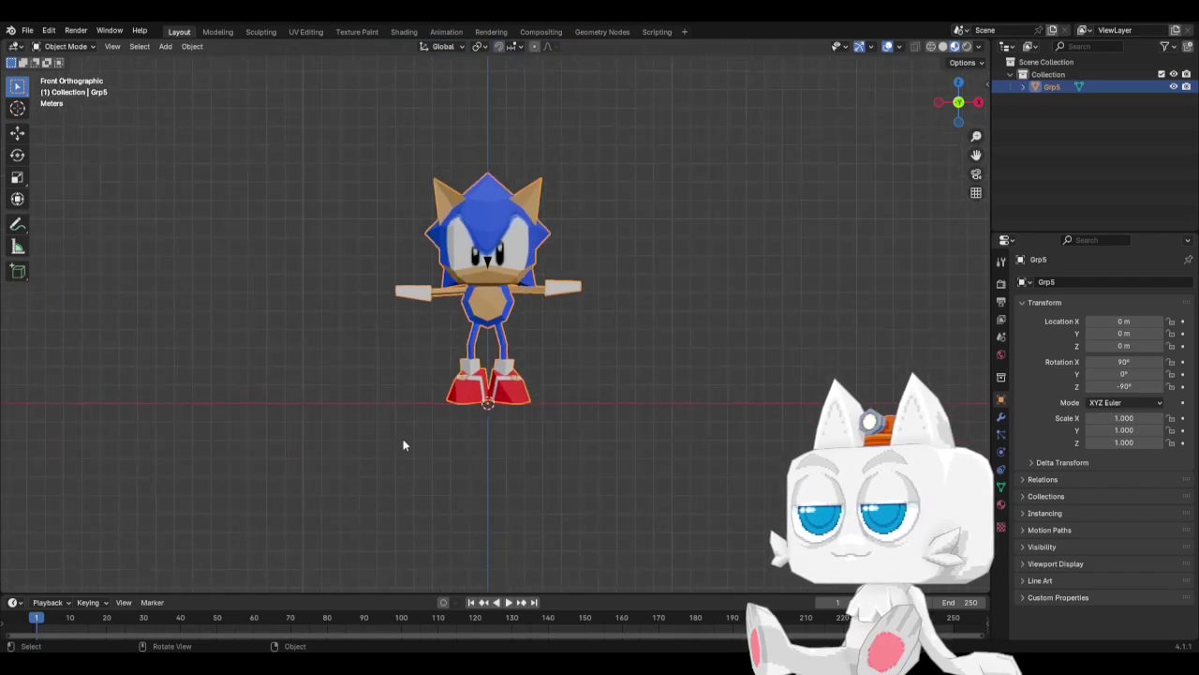
Paste the raccoon reference image into the front view and place it on the negative X side of the Sonic model.
{"action": "key", "text": "shift+a"}
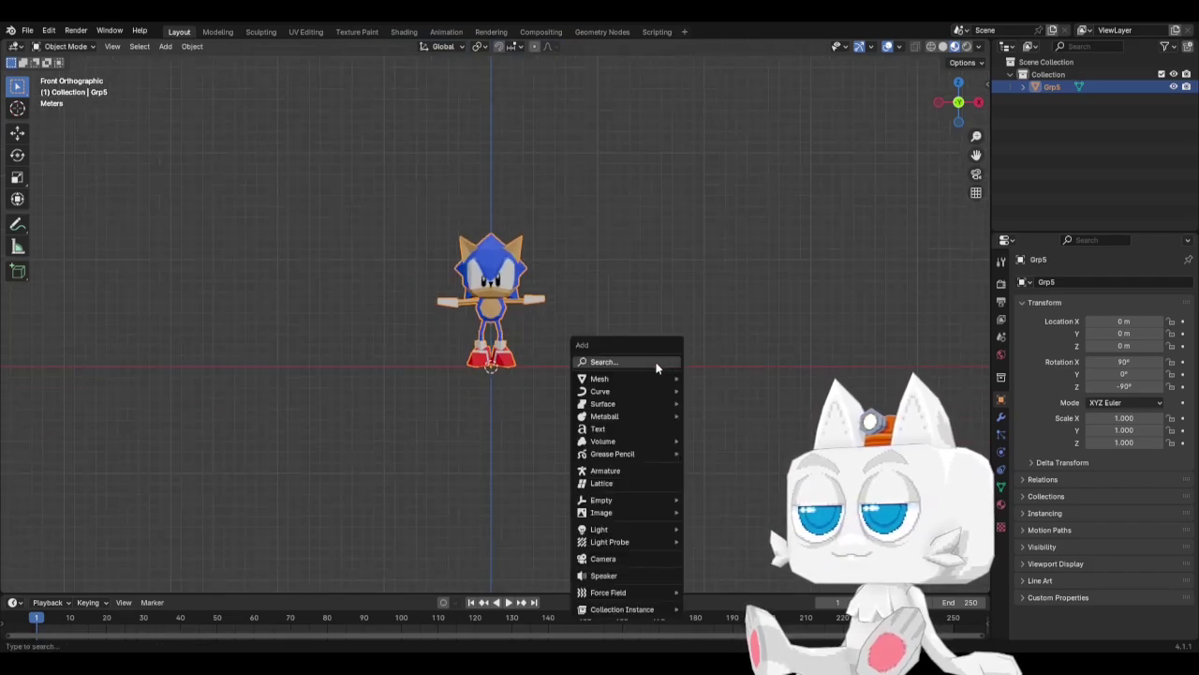
{"action": "key", "text": "shift+a"}
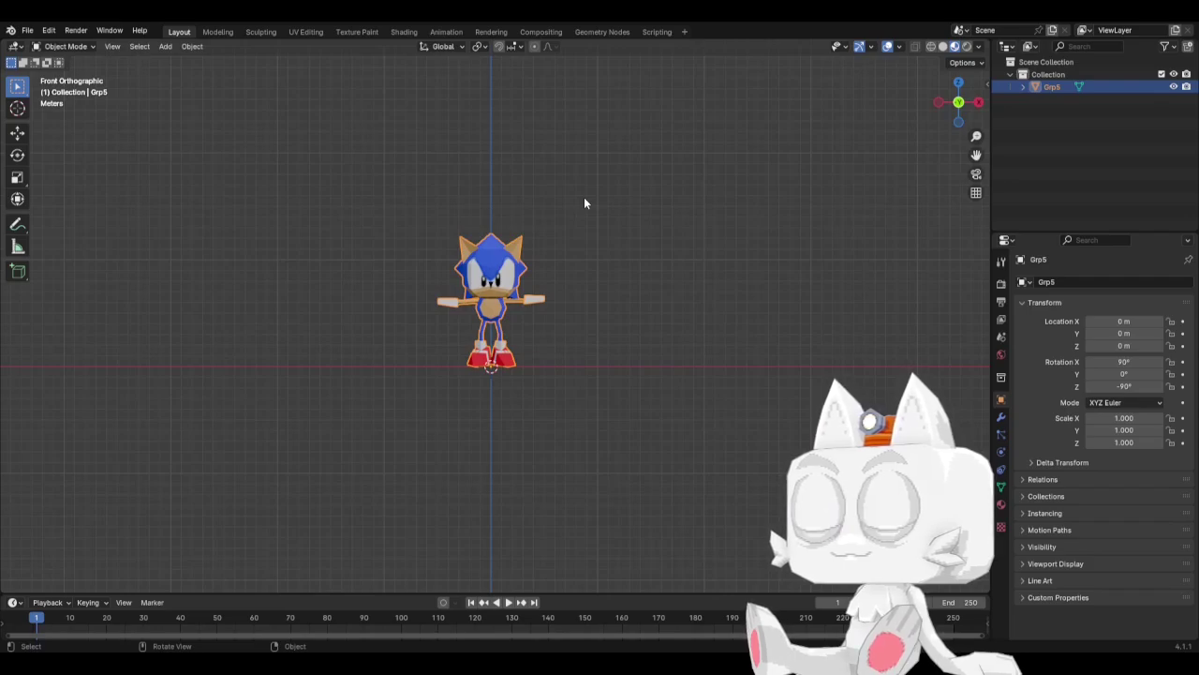
{"action": "key", "text": "ctrl+v"}
{"action": "scroll", "coordinate": [528, 383], "scroll_direction": "up", "scroll_amount": 1}
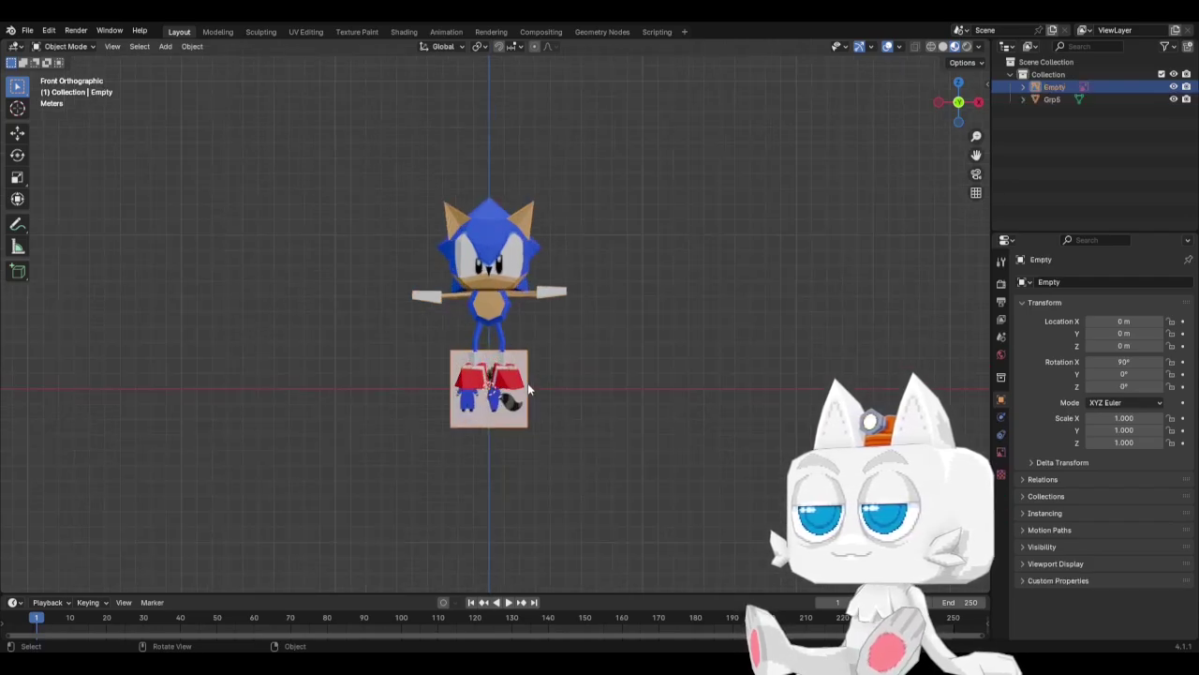
{"action": "key", "text": "g"}
{"action": "left_click", "coordinate": [364, 296]}
{"action": "scroll", "coordinate": [384, 319], "scroll_direction": "up", "scroll_amount": 4}
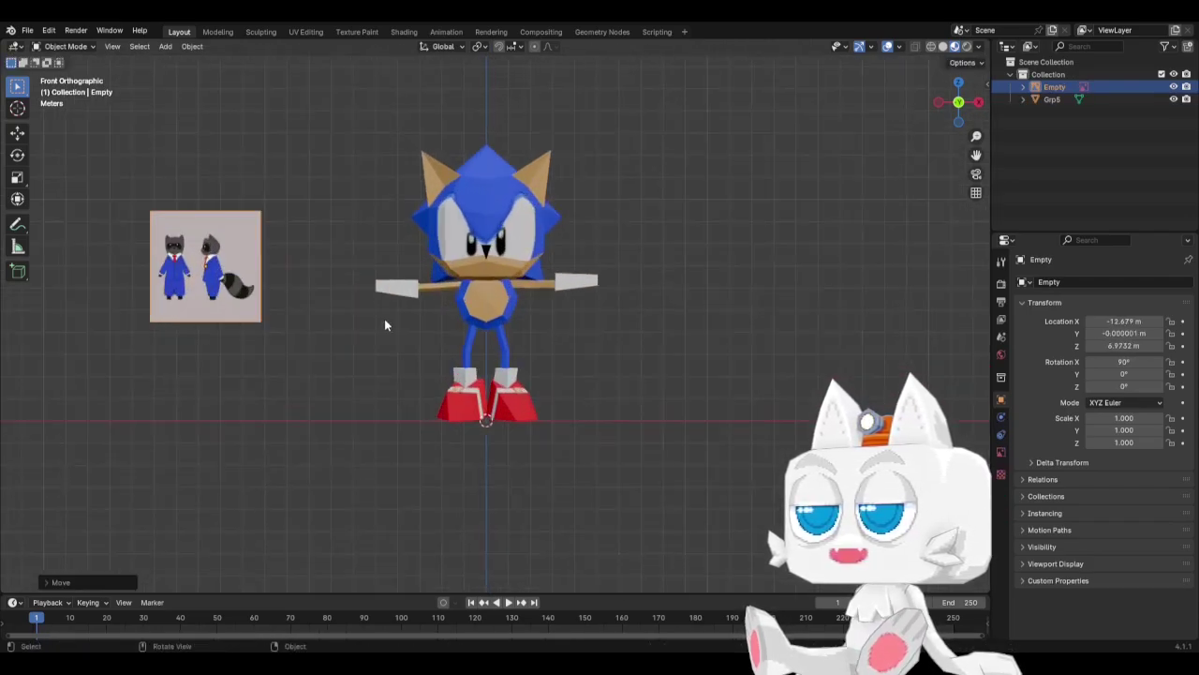
Enlarge the reference image to scale about 2.14, widen it to about 2.53 along X, and move it to about X -15.7 m, Z 6.3 m.
{"action": "key", "text": "s"}
{"action": "key", "text": "x"}
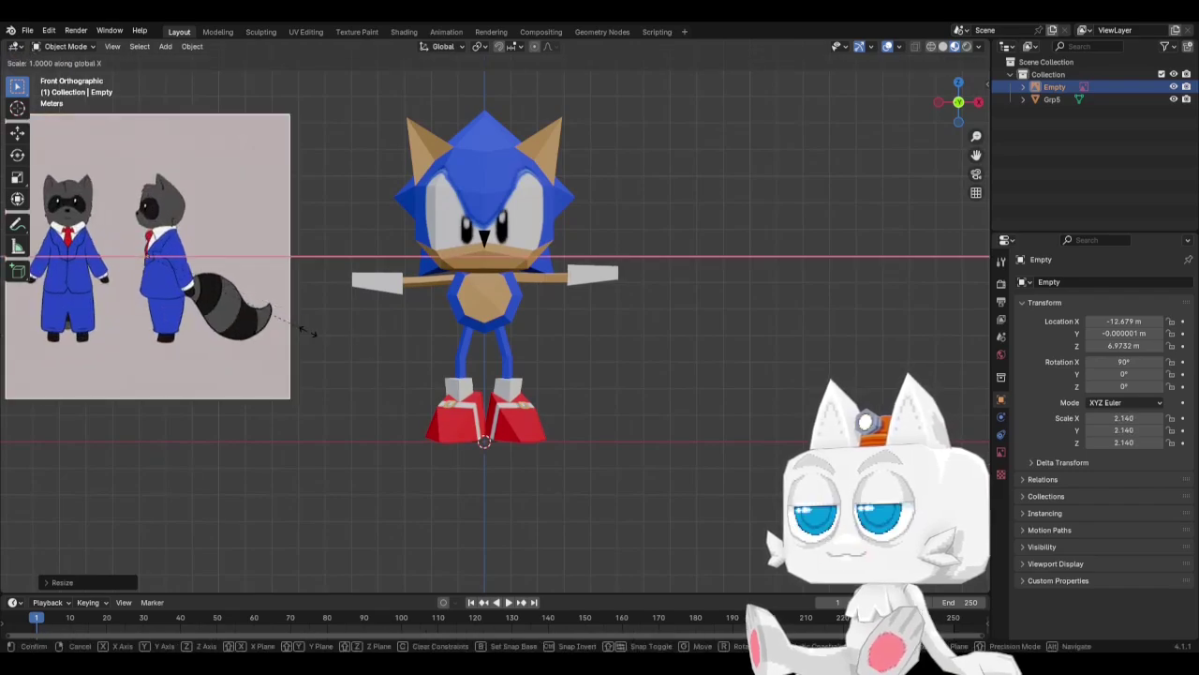
{"action": "left_click", "coordinate": [343, 335]}
{"action": "scroll", "coordinate": [327, 337], "scroll_direction": "down", "scroll_amount": 2}
{"action": "key", "text": "g"}
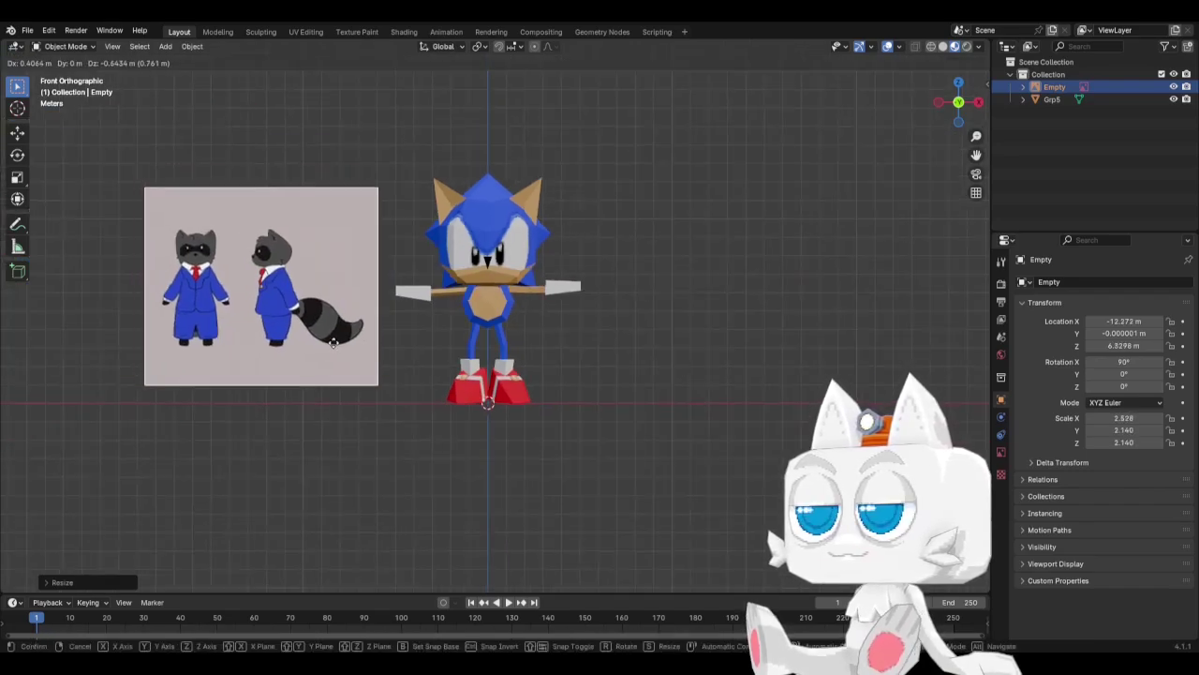
{"action": "left_click", "coordinate": [436, 418]}
{"action": "middle_click_drag", "start_coordinate": [568, 422], "coordinate": [637, 423], "text": "shift"}
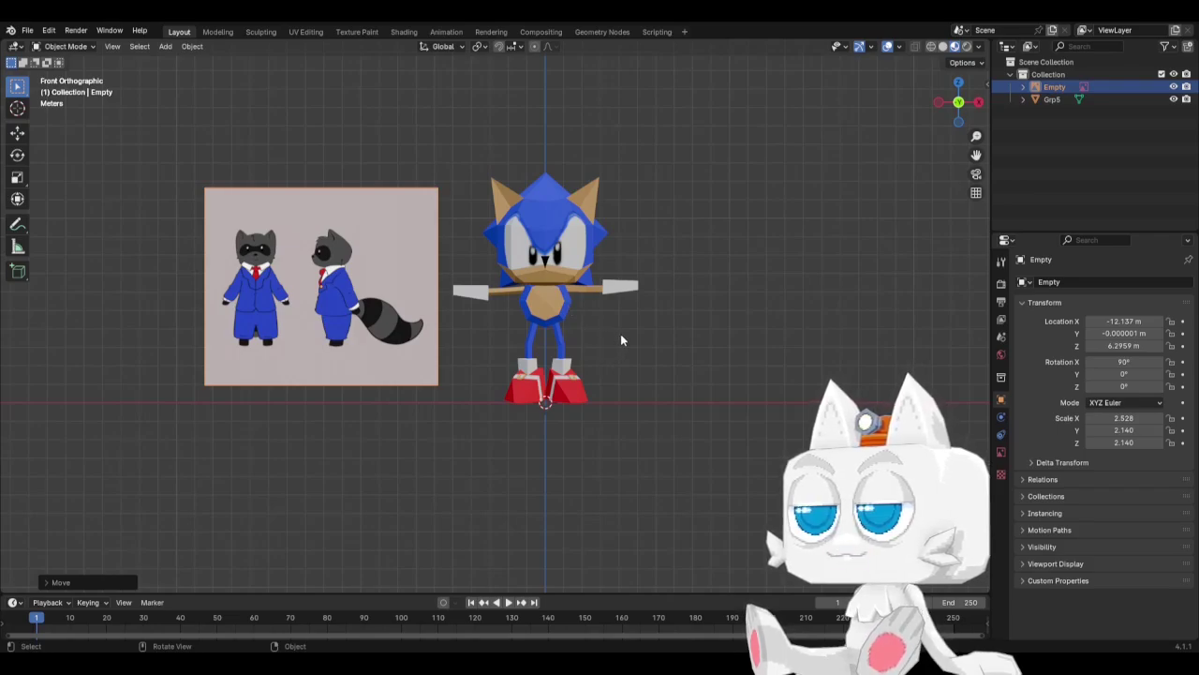
{"action": "left_click_drag", "start_coordinate": [392, 319], "coordinate": [339, 322]}
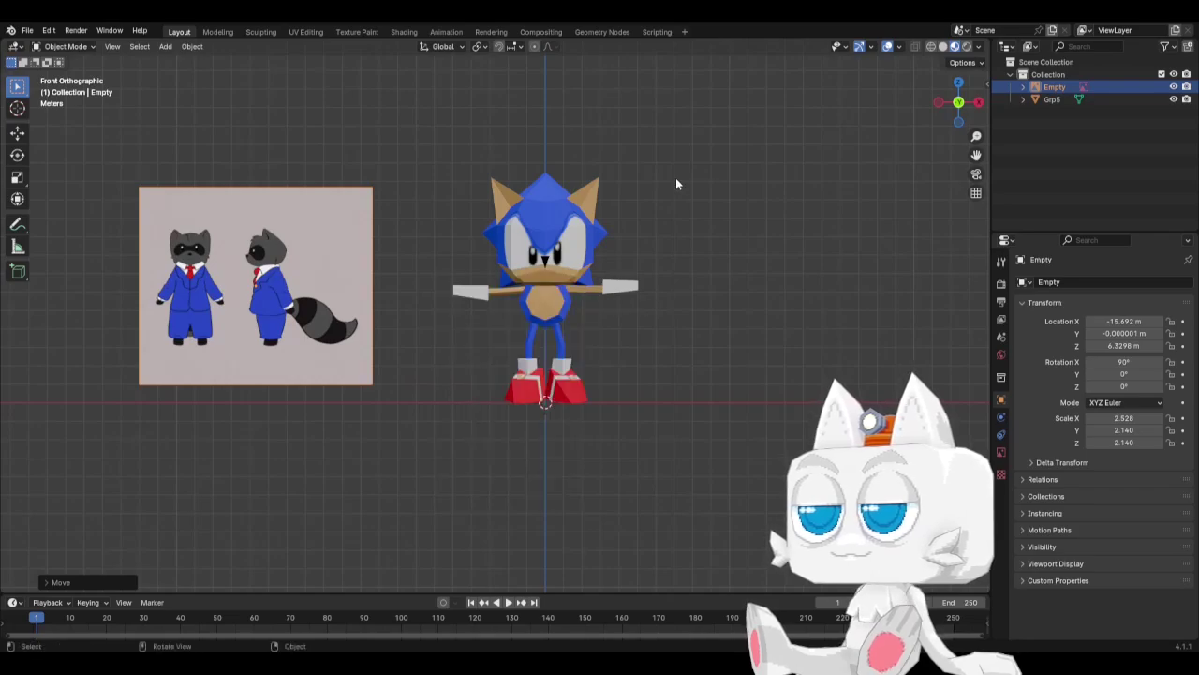
Move the Sonic model 11 m along the X axis, away from the world origin.
{"action": "left_click", "coordinate": [530, 283]}
{"action": "key", "text": "g"}
{"action": "key", "text": "x"}
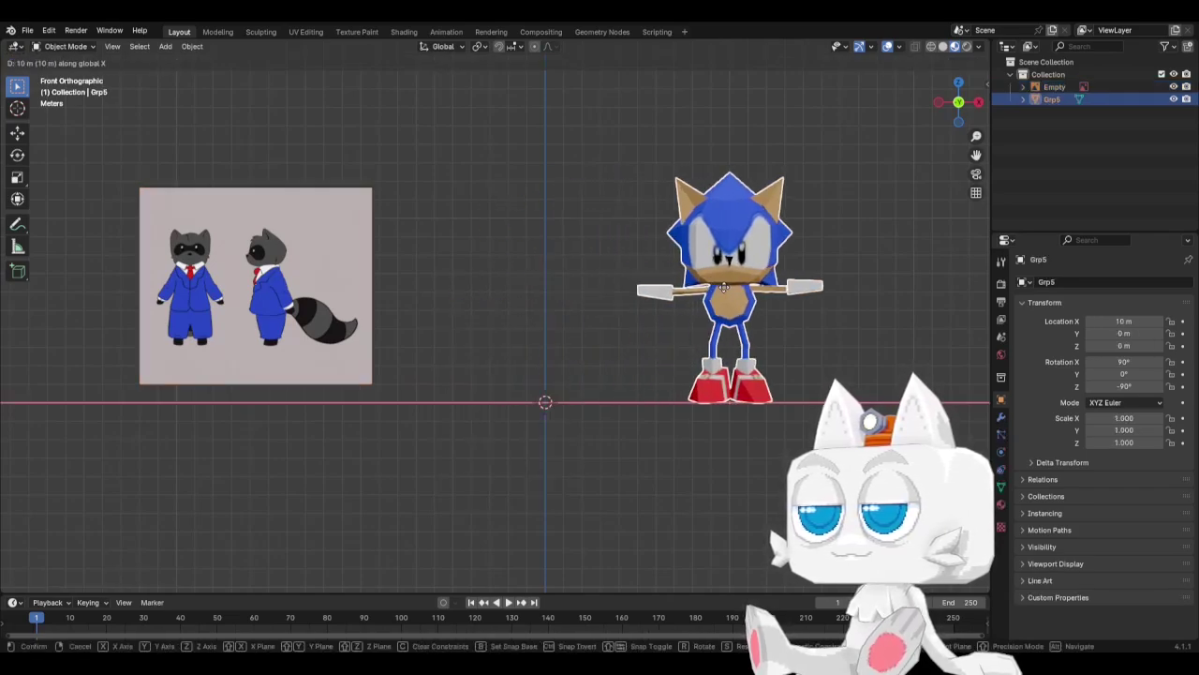
{"action": "left_click", "coordinate": [721, 296]}
{"action": "left_click", "coordinate": [562, 385]}
Add a cube at the world origin, raise its mesh along Z to Sonic's torso height in Edit Mode, and enlarge it slightly.
{"action": "key", "text": "shift+a"}
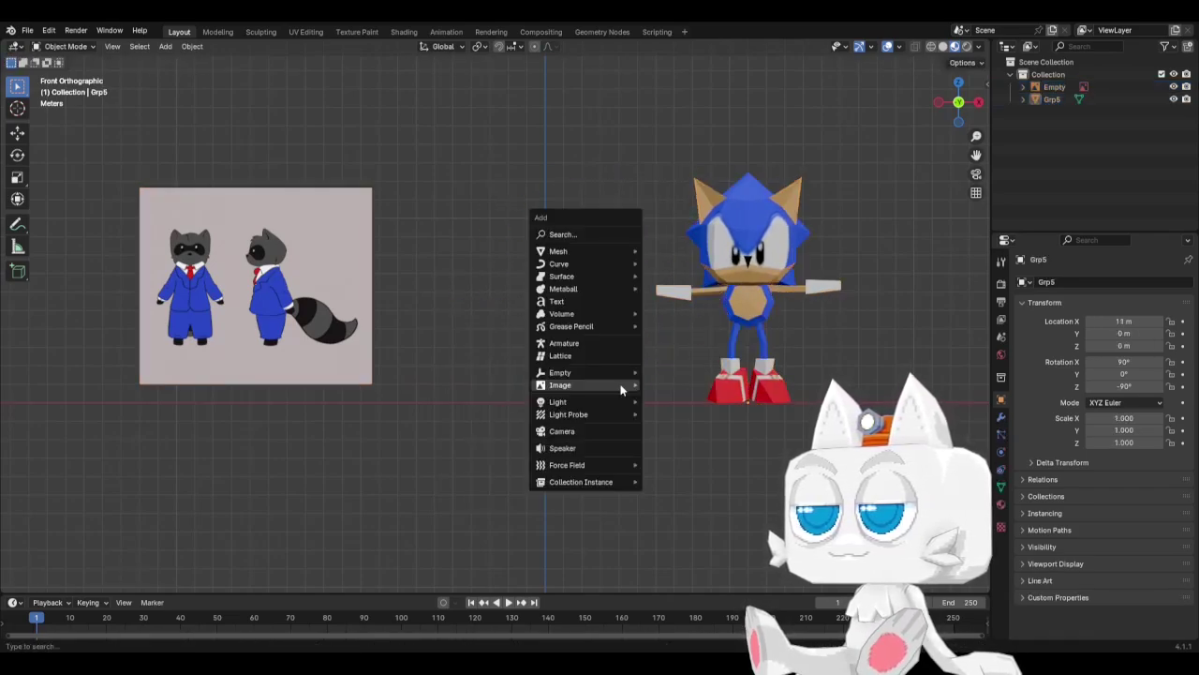
{"action": "mouse_move", "coordinate": [559, 251]}
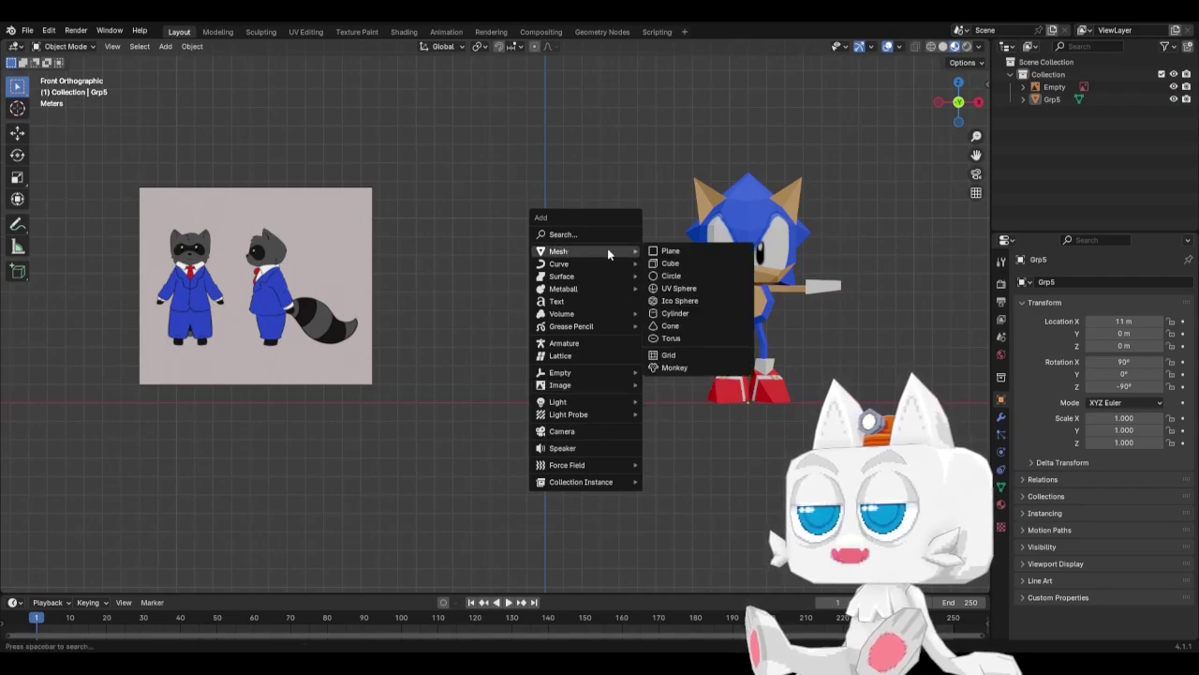
{"action": "left_click", "coordinate": [671, 263]}
{"action": "key", "text": "Tab"}
{"action": "key", "text": "g"}
{"action": "key", "text": "z"}
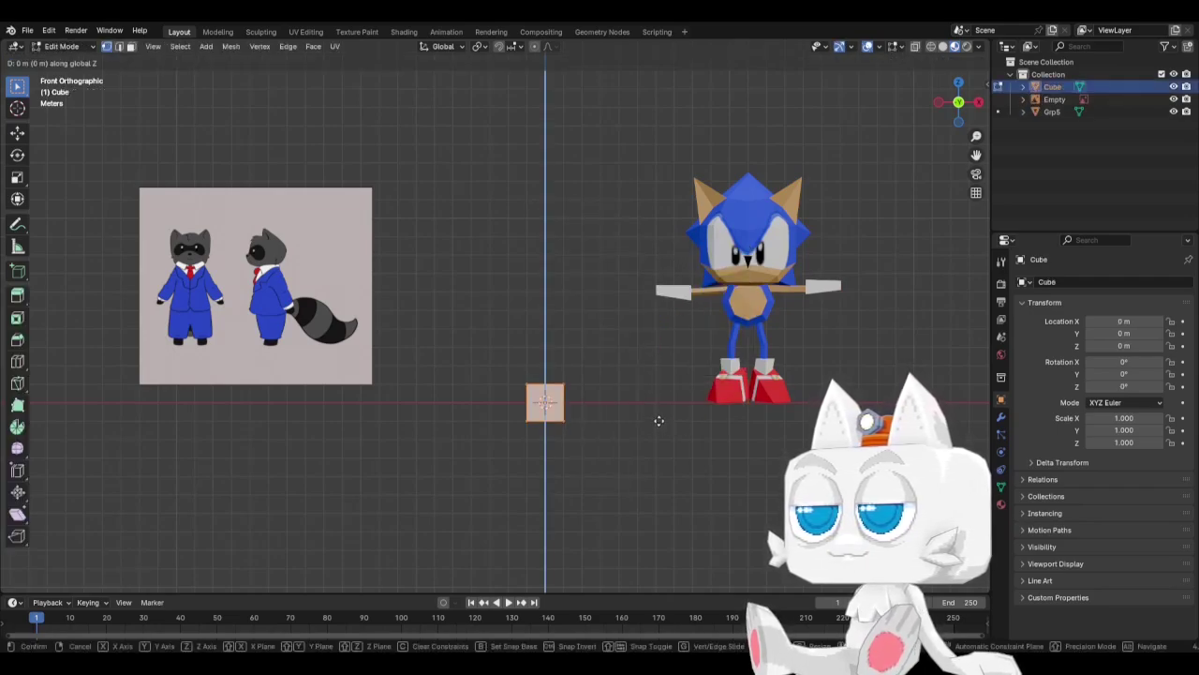
{"action": "left_click", "coordinate": [651, 322]}
{"action": "scroll", "coordinate": [628, 314], "scroll_direction": "up", "scroll_amount": 3}
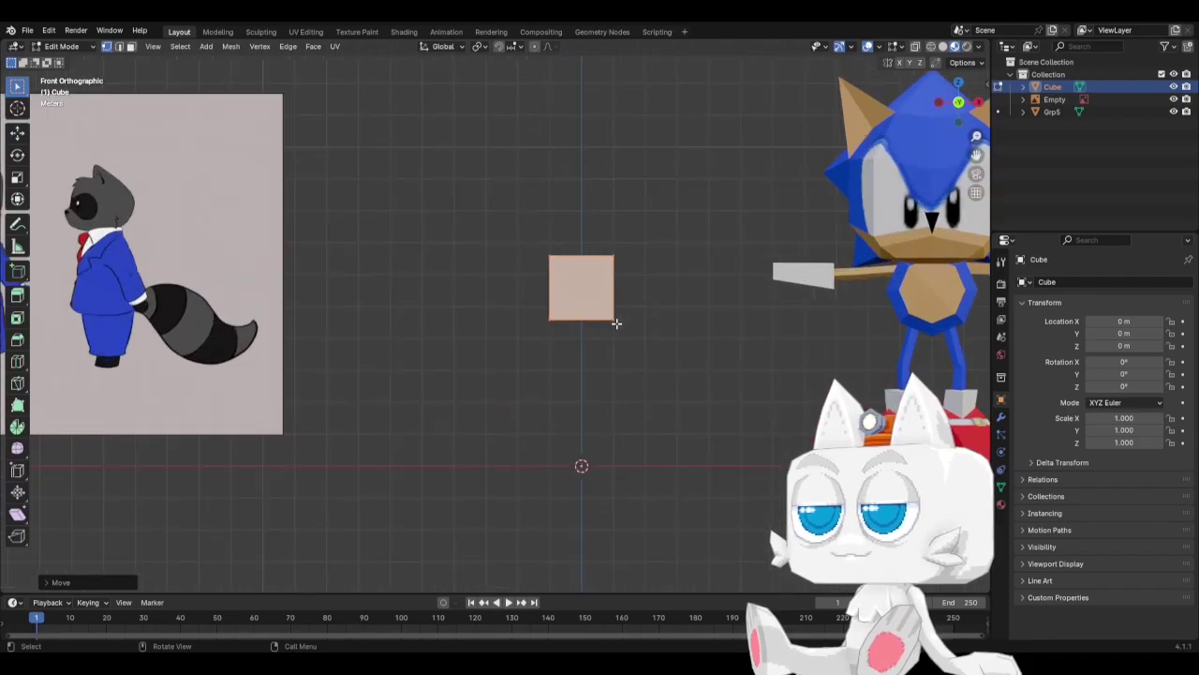
{"action": "key", "text": "s"}
{"action": "left_click", "coordinate": [697, 296]}
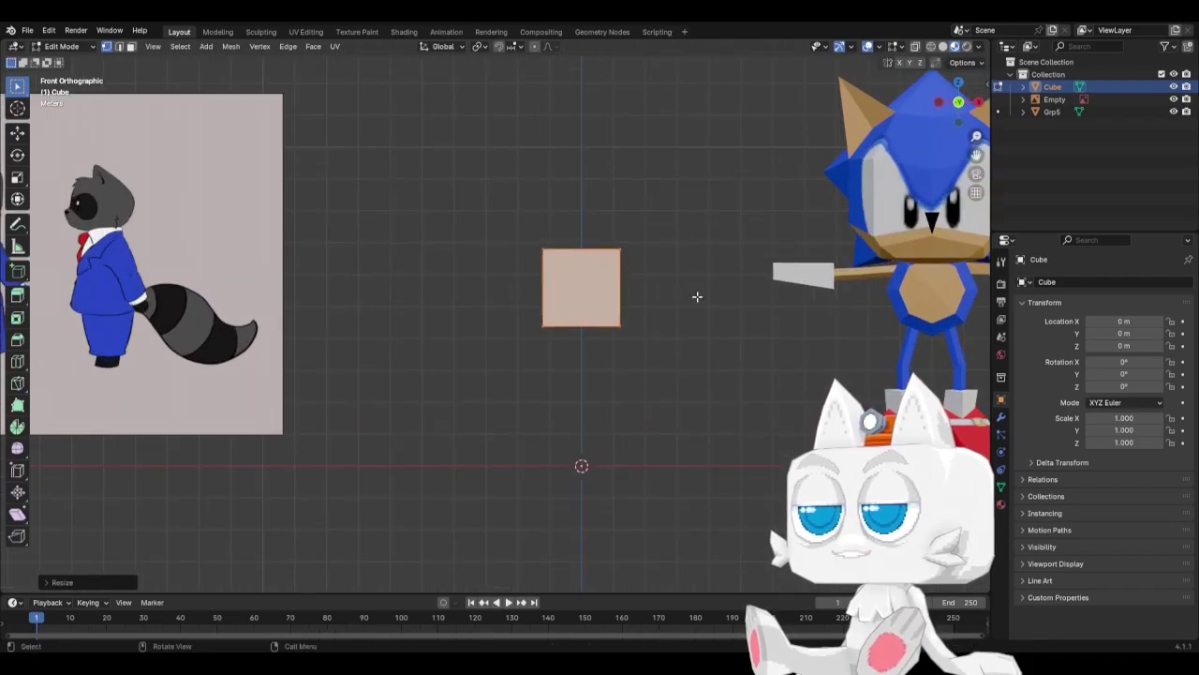
Divide the cube through its middle with one vertical and one horizontal loop cut.
{"action": "left_click", "coordinate": [17, 362]}
{"action": "left_click", "coordinate": [599, 326]}
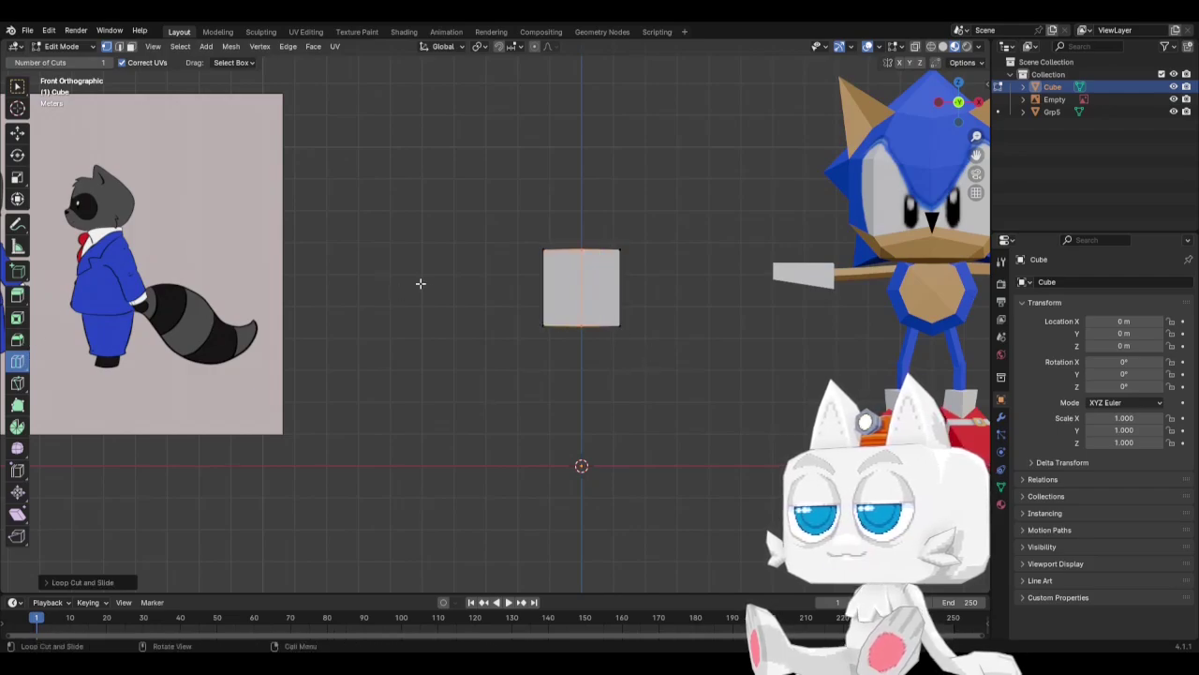
{"action": "left_click", "coordinate": [551, 292]}
{"action": "left_click", "coordinate": [19, 84]}
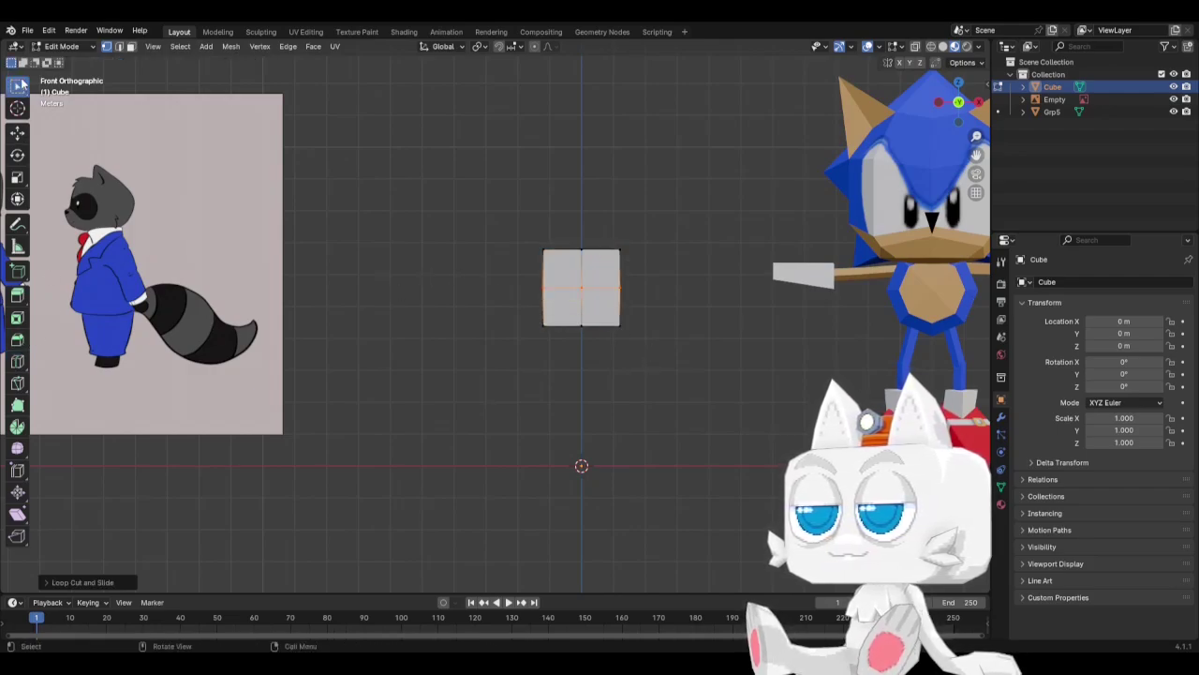
Select all linked geometry of the cube, starting from its upper corner vertices.
{"action": "left_click_drag", "start_coordinate": [515, 229], "coordinate": [547, 257]}
{"action": "left_click_drag", "start_coordinate": [611, 237], "coordinate": [622, 265]}
{"action": "key", "text": "ctrl+l"}
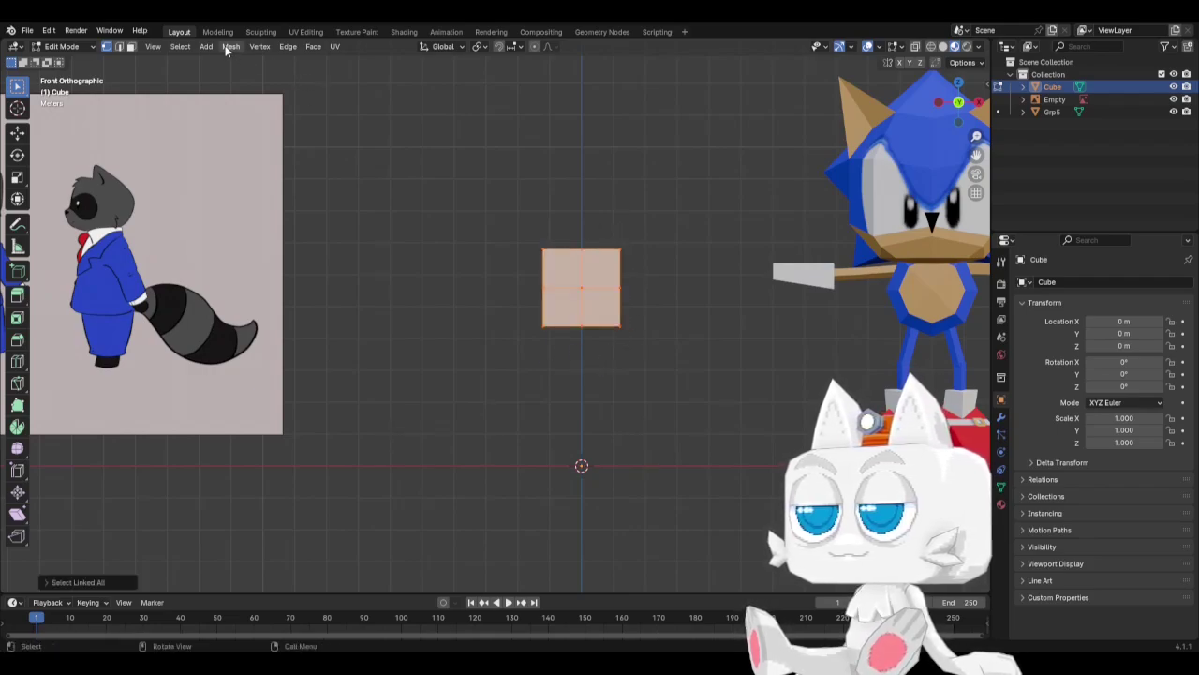
{"action": "left_click", "coordinate": [178, 47]}
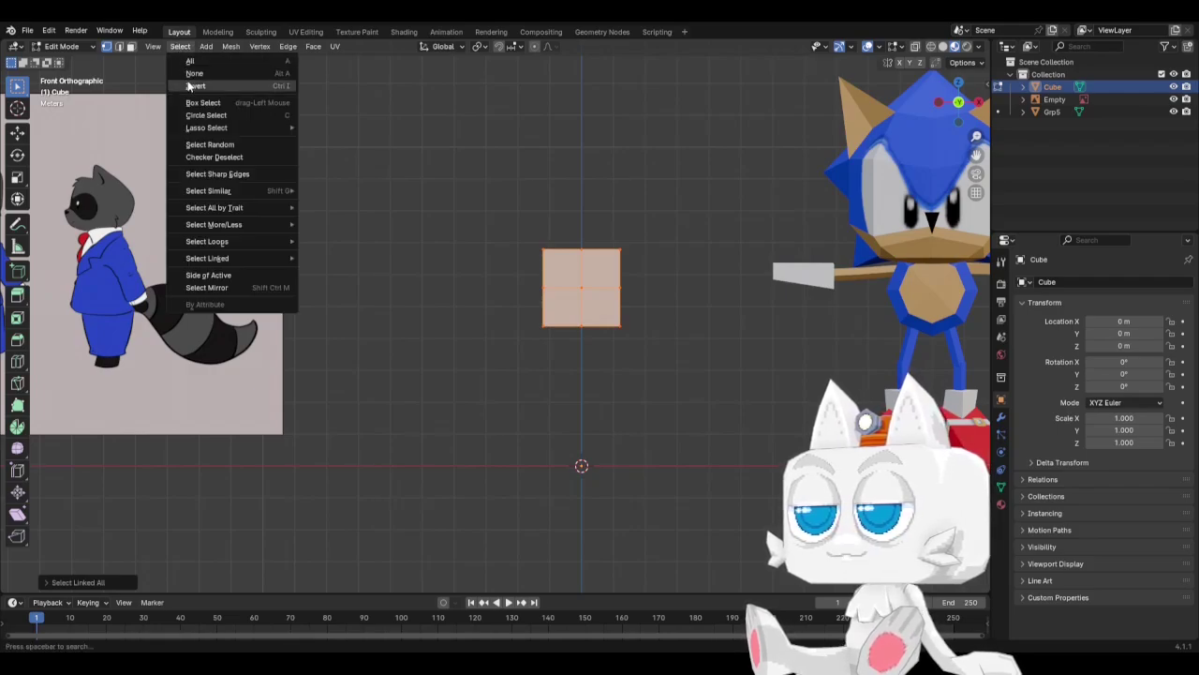
{"action": "mouse_move", "coordinate": [208, 226]}
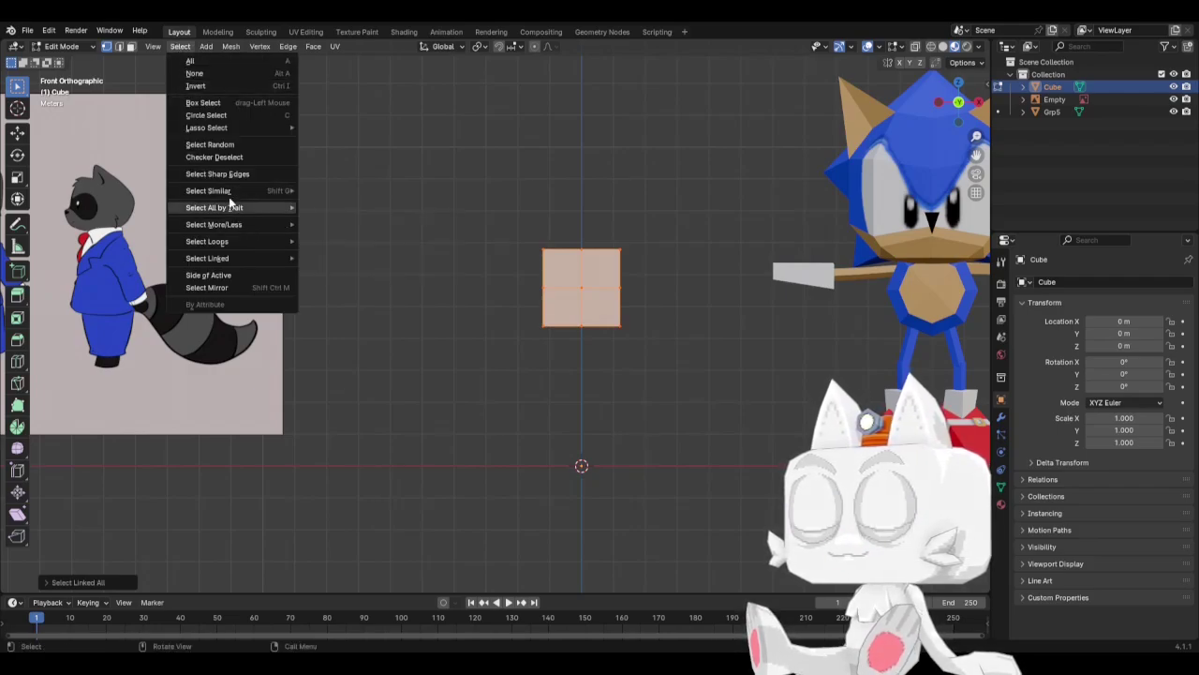
{"action": "key", "text": "Escape"}
{"action": "left_click", "coordinate": [231, 47]}
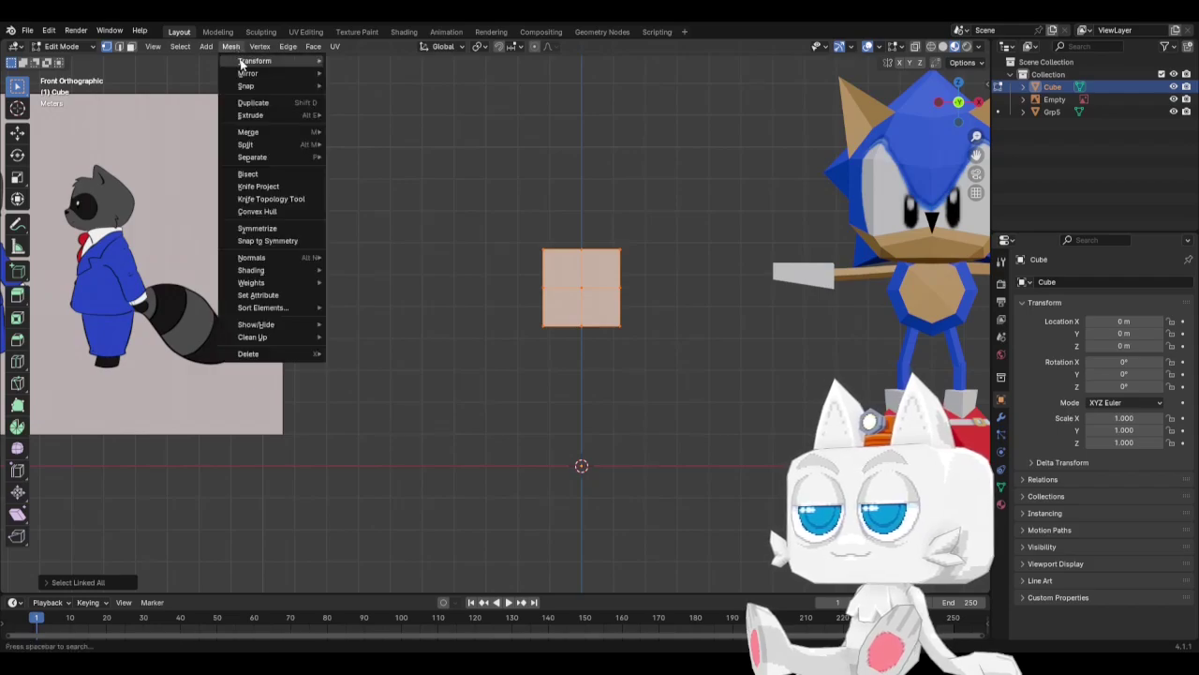
{"action": "mouse_move", "coordinate": [263, 271]}
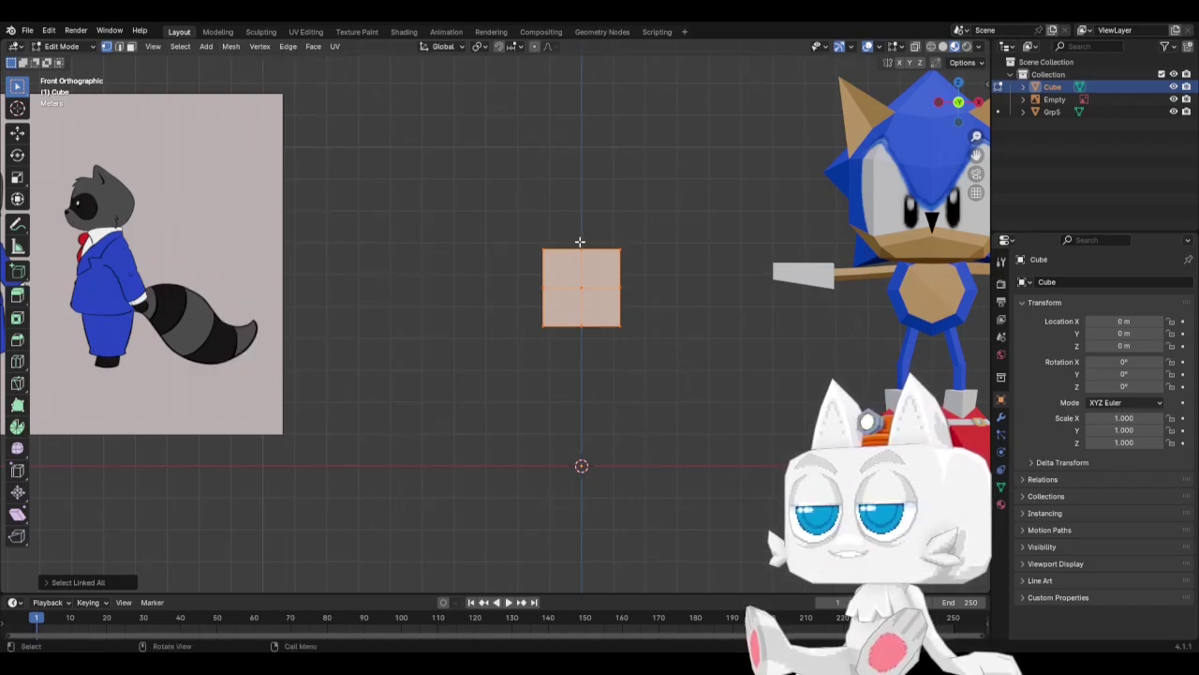
Search the commands for "smooth", apply Smooth Vertices to the whole cube, and set Repeat to 9.
{"action": "key", "text": "F3"}
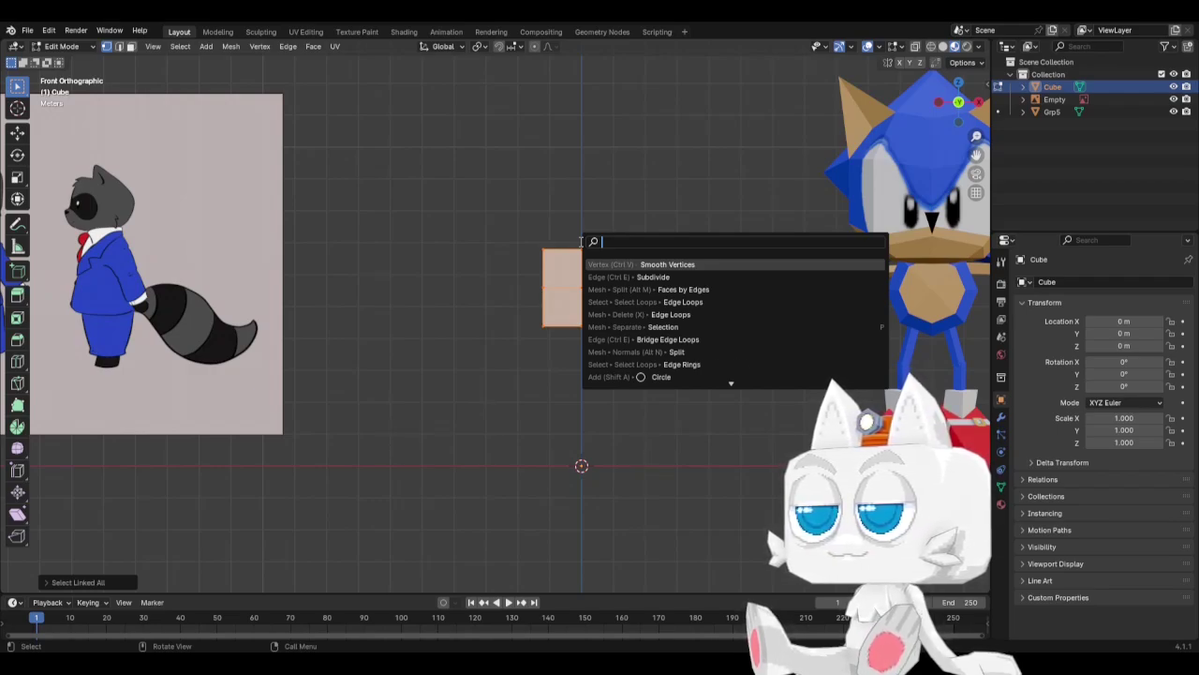
{"action": "type", "text": "smooth"}
{"action": "key", "text": "Down"}
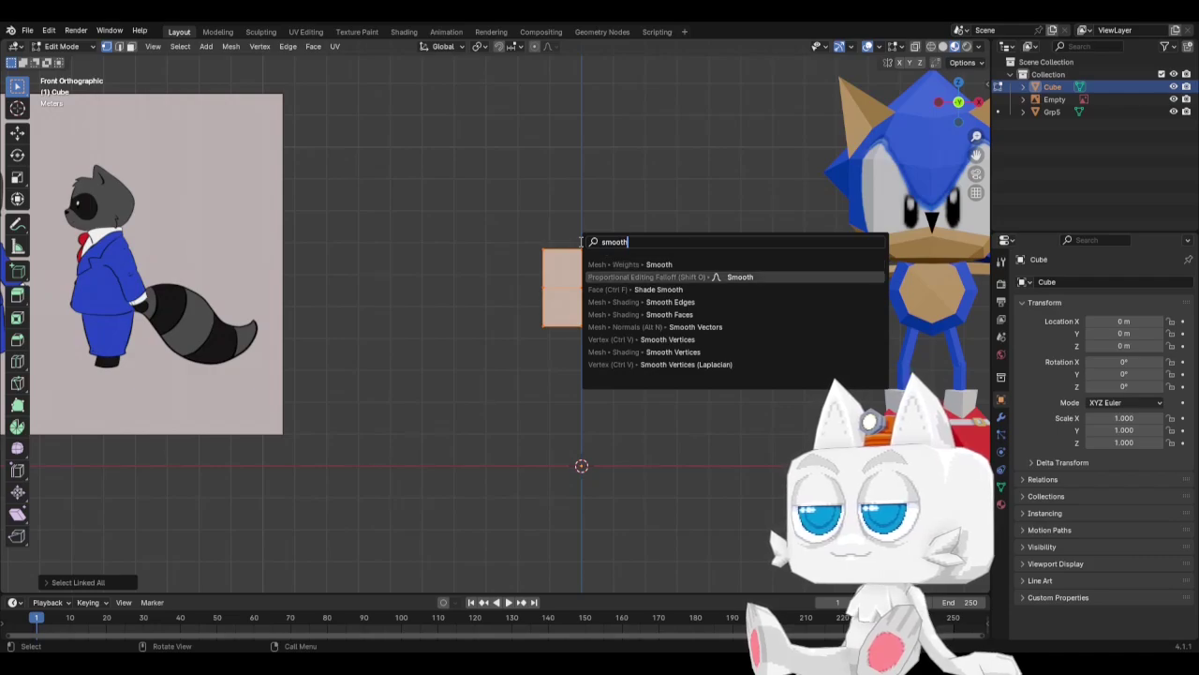
{"action": "key", "text": "Down"}
{"action": "key", "text": "Down"}
{"action": "key", "text": "Down"}
{"action": "key", "text": "Down"}
{"action": "key", "text": "Up"}
{"action": "key", "text": "Up"}
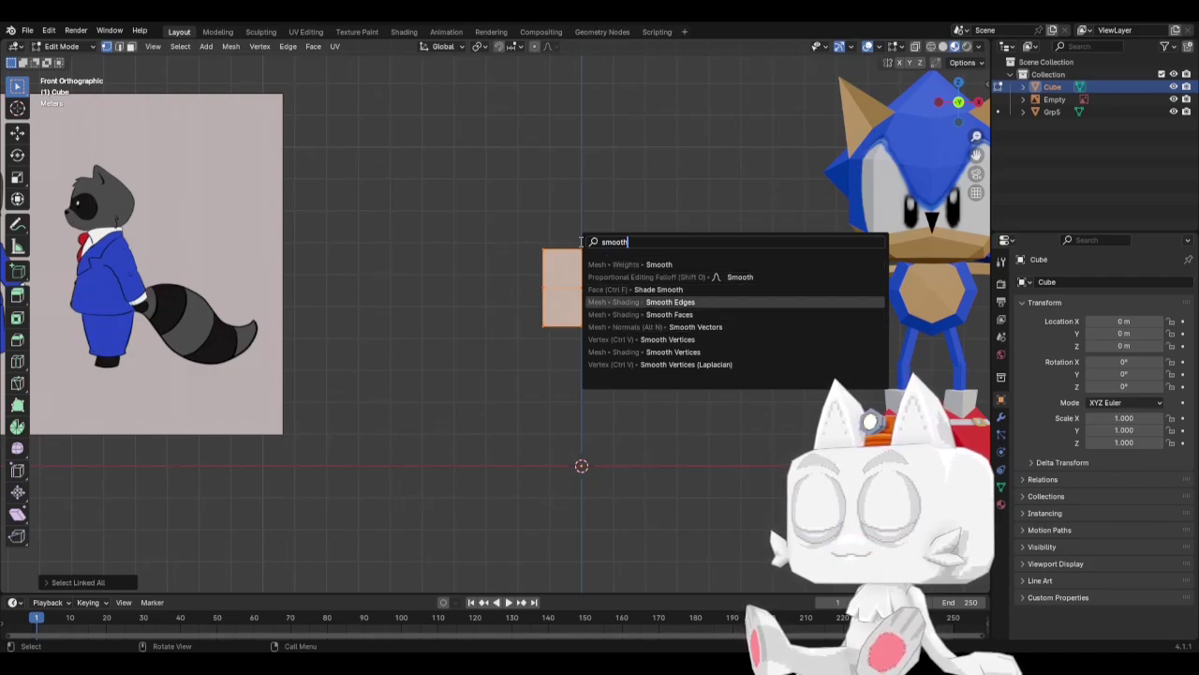
{"action": "key", "text": "Down"}
{"action": "key", "text": "Down"}
{"action": "key", "text": "Down"}
{"action": "key", "text": "Down"}
{"action": "key", "text": "Up"}
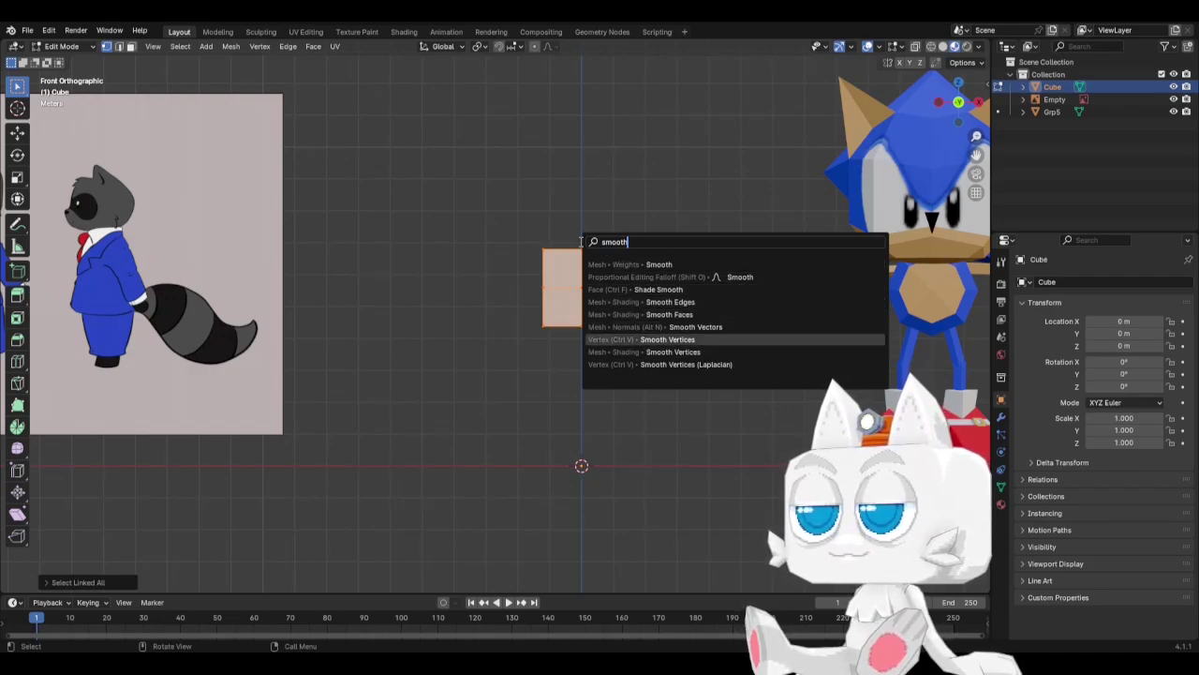
{"action": "key", "text": "Return"}
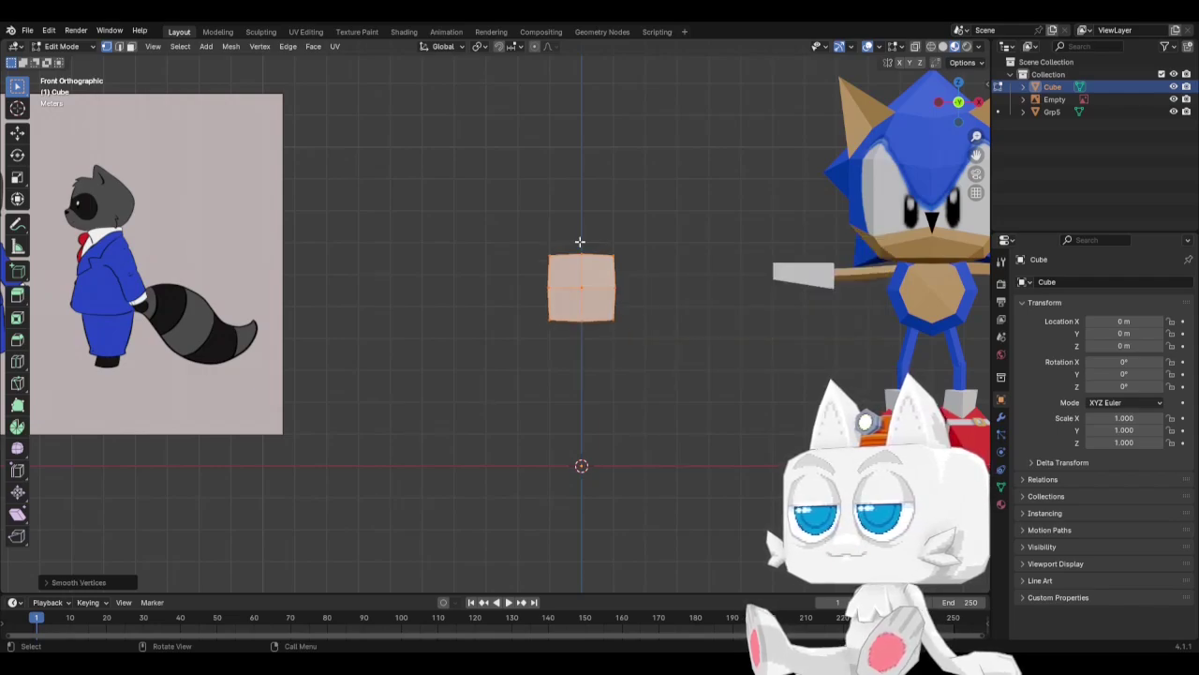
{"action": "left_click", "coordinate": [51, 583]}
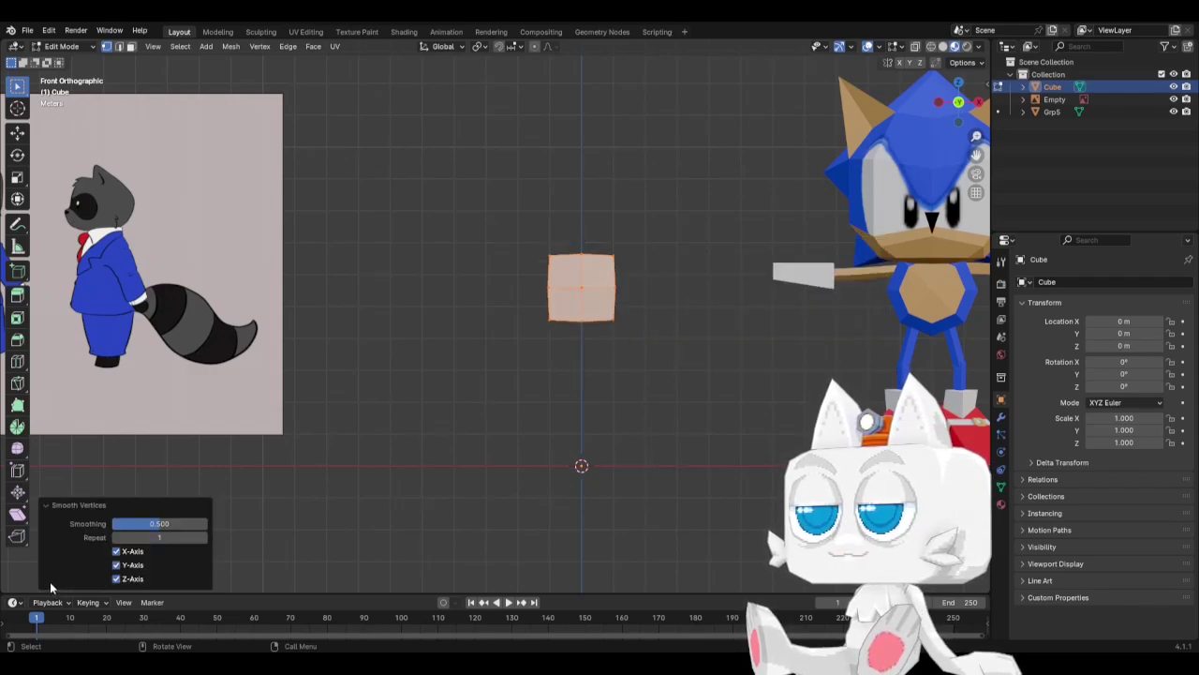
{"action": "left_click_drag", "start_coordinate": [197, 538], "coordinate": [204, 543]}
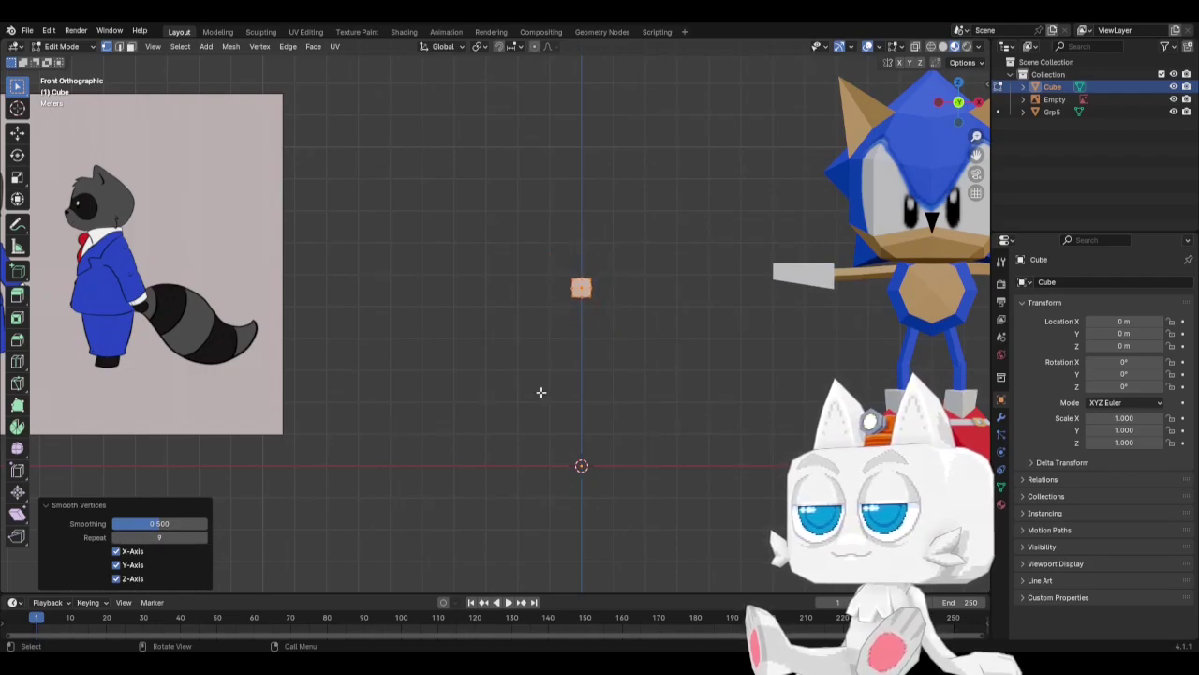
Scale the smoothed cube up uniformly in two passes, the first by about 3.17.
{"action": "key", "text": "s"}
{"action": "left_click", "coordinate": [712, 383]}
{"action": "key", "text": "s"}
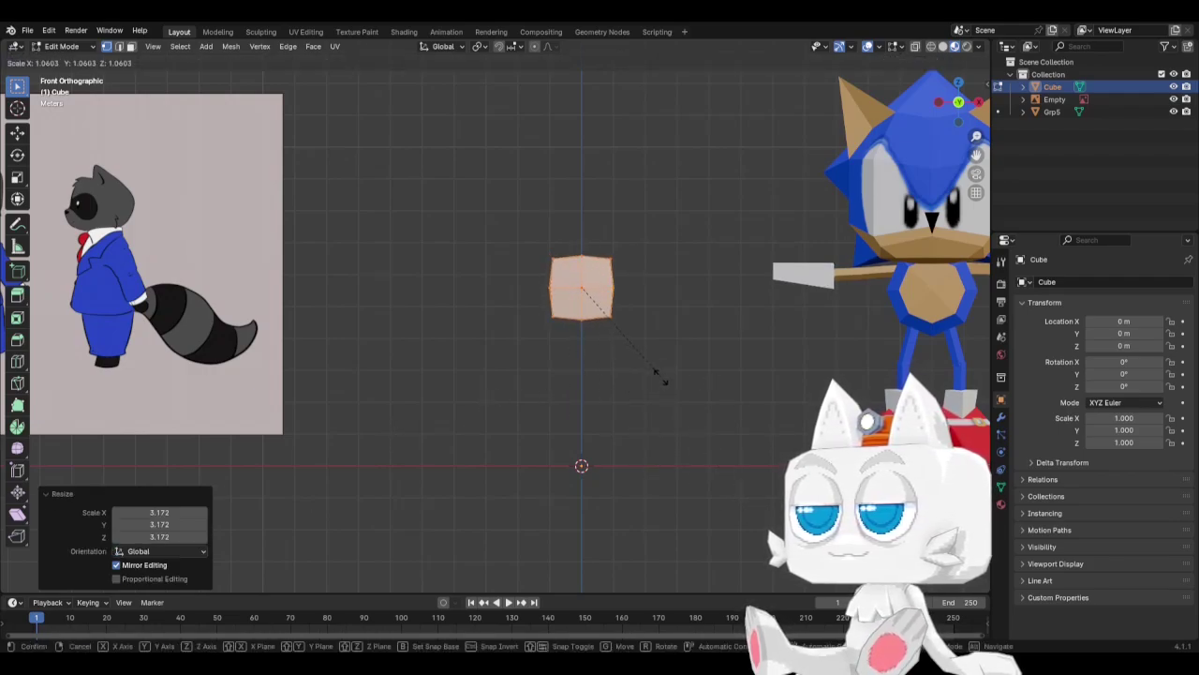
{"action": "left_click", "coordinate": [701, 415]}
Deepen the enlarged cube by scaling it by 2 along Y.
{"action": "middle_click_drag", "start_coordinate": [666, 311], "coordinate": [527, 360]}
{"action": "key", "text": "s"}
{"action": "key", "text": "y"}
{"action": "key", "text": "2"}
{"action": "key", "text": "Return"}
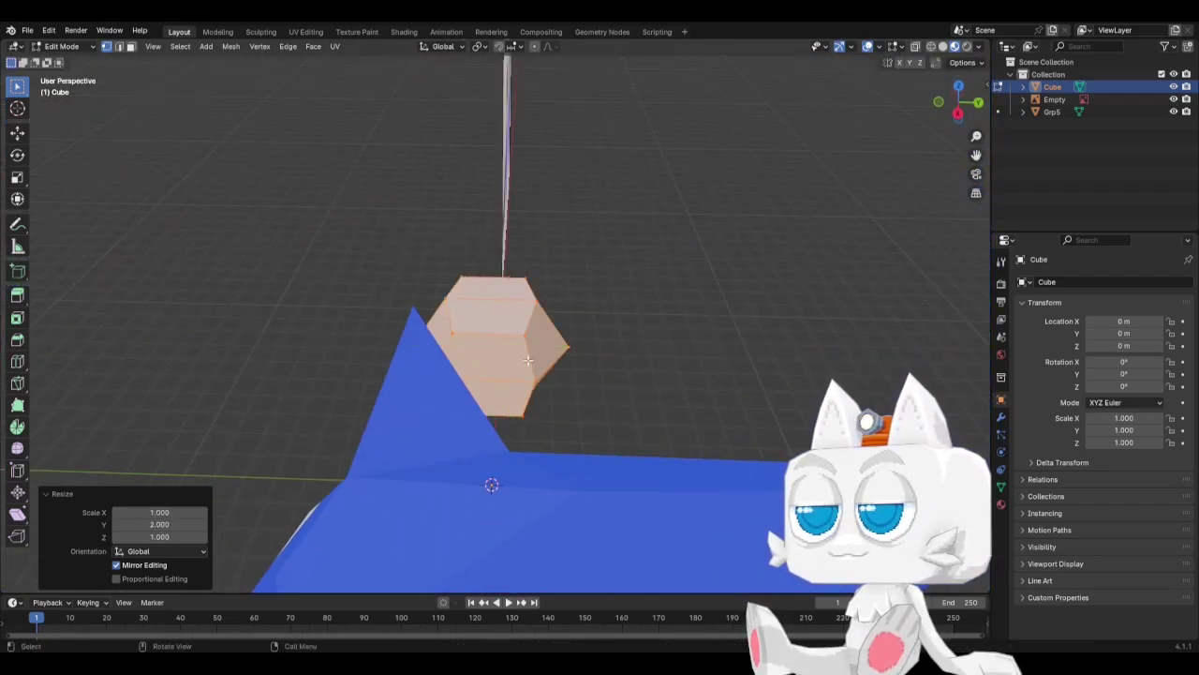
Deselect the mesh and circle-select its four outer corner vertices in front view.
{"action": "key", "text": "KP_1"}
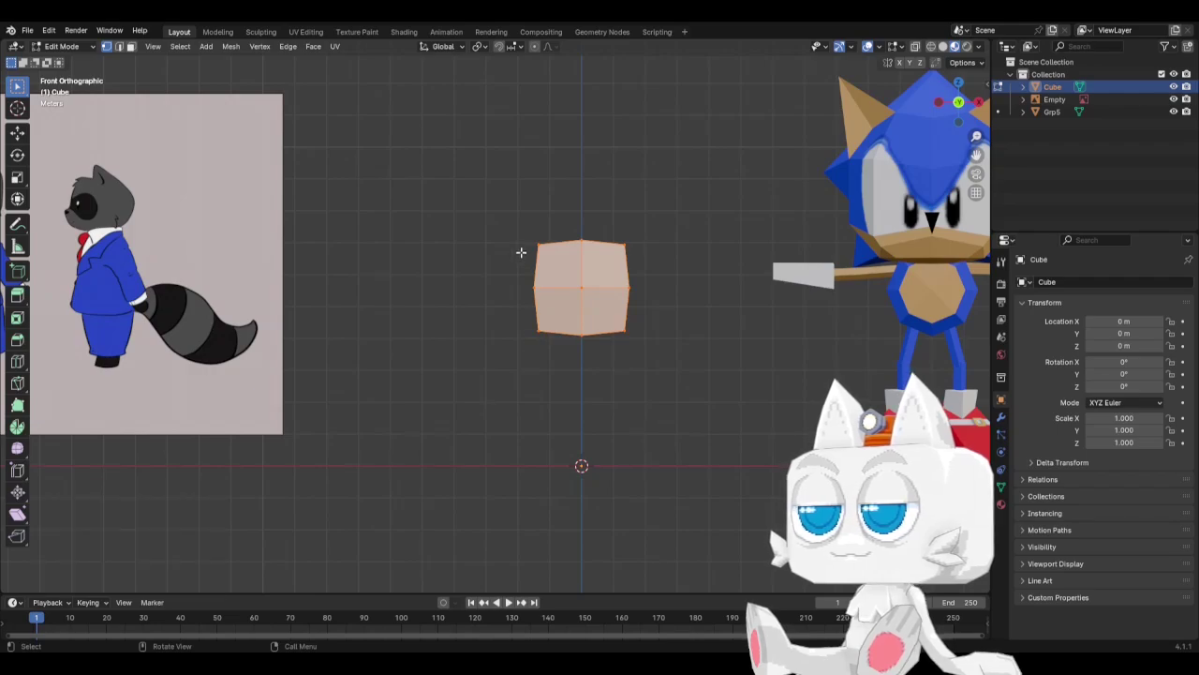
{"action": "right_click", "coordinate": [522, 246]}
{"action": "left_click", "coordinate": [708, 191]}
{"action": "key", "text": "c"}
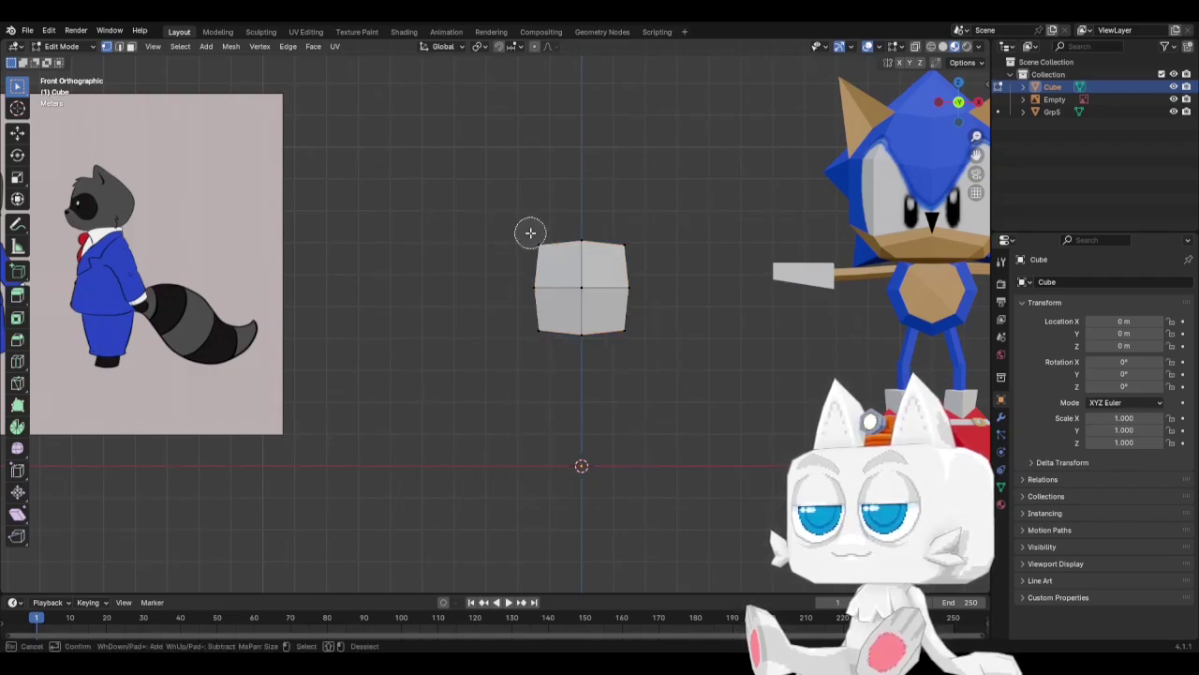
{"action": "left_click_drag", "start_coordinate": [531, 234], "coordinate": [531, 327]}
{"action": "left_click_drag", "start_coordinate": [631, 333], "coordinate": [632, 235]}
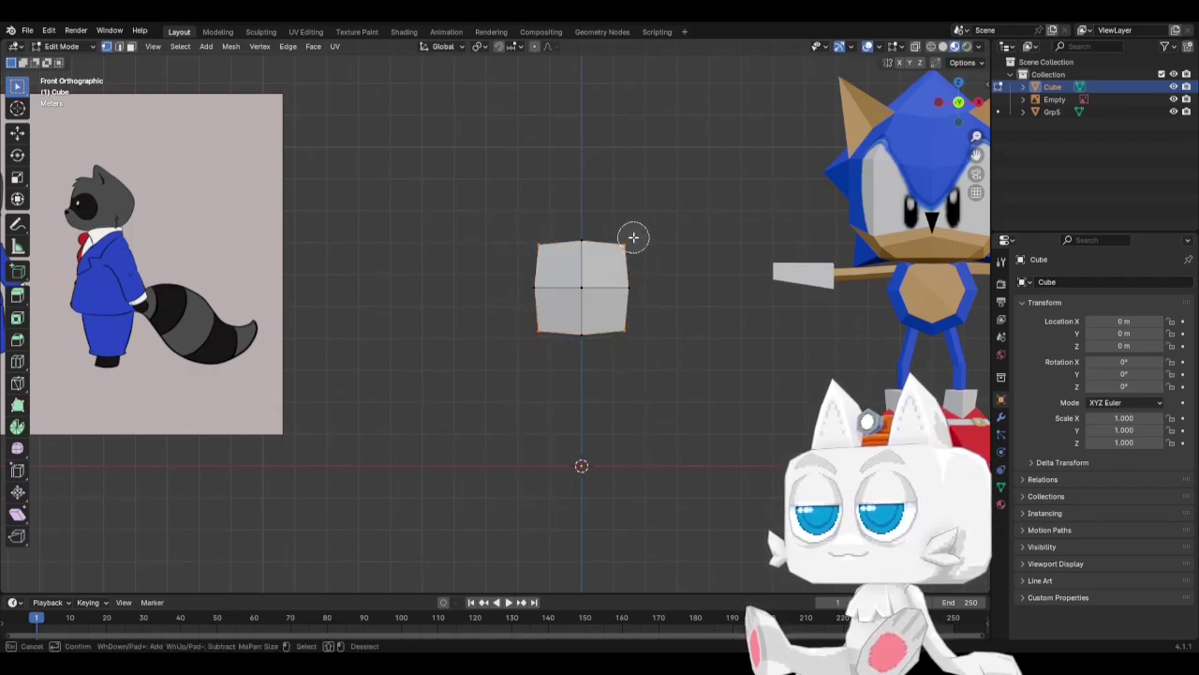
{"action": "right_click", "coordinate": [707, 235]}
Add the hidden corner vertices to the selection with X-ray on and scale all the corners inward to about 0.81.
{"action": "key", "text": "s"}
{"action": "left_click", "coordinate": [691, 236]}
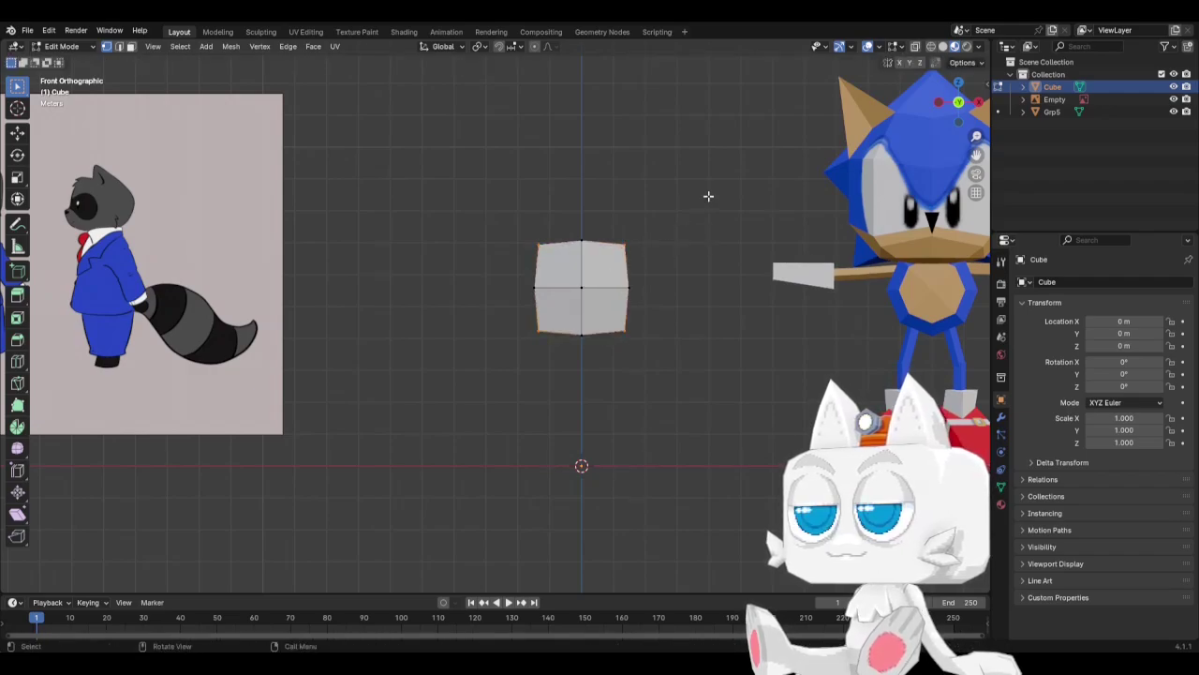
{"action": "key", "text": "c"}
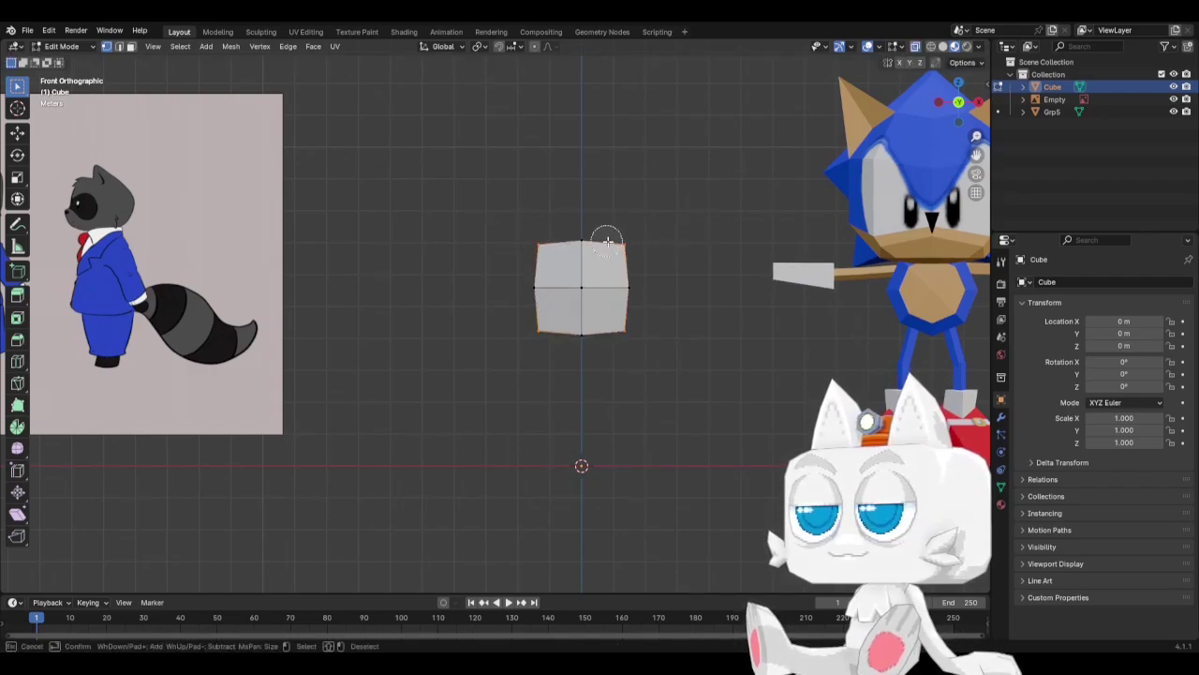
{"action": "right_click", "coordinate": [662, 319]}
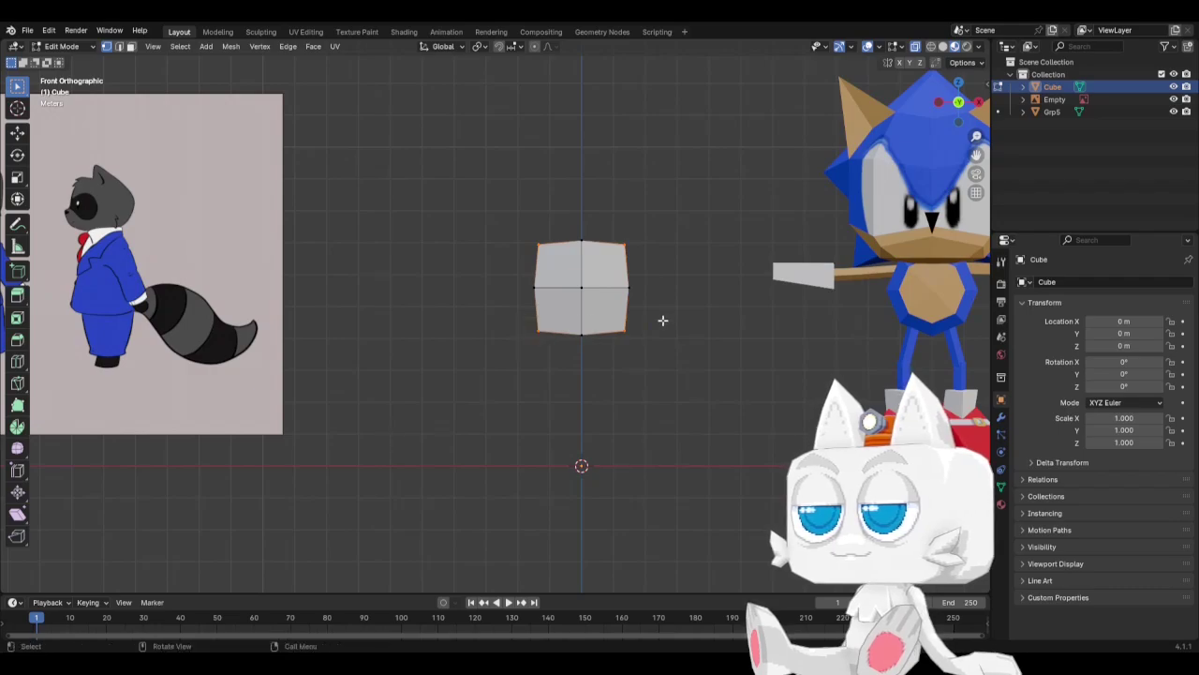
{"action": "key", "text": "s"}
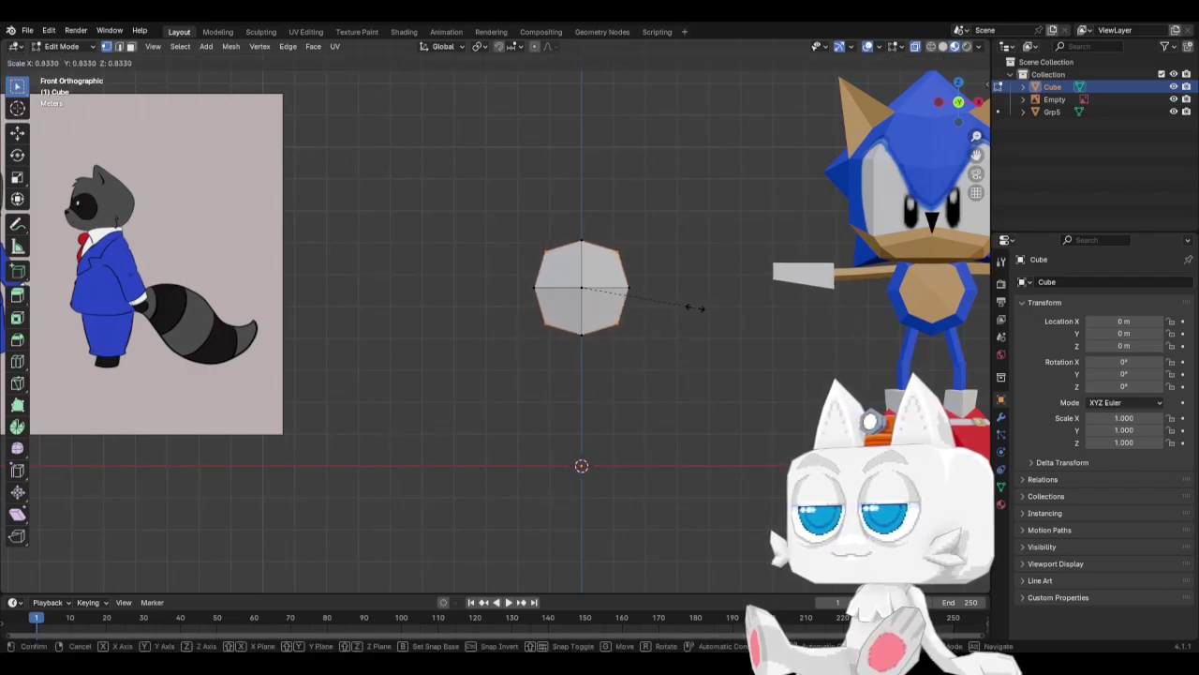
{"action": "left_click", "coordinate": [692, 307]}
{"action": "key", "text": "KP_3"}
{"action": "key", "text": "s"}
{"action": "key", "text": "y"}
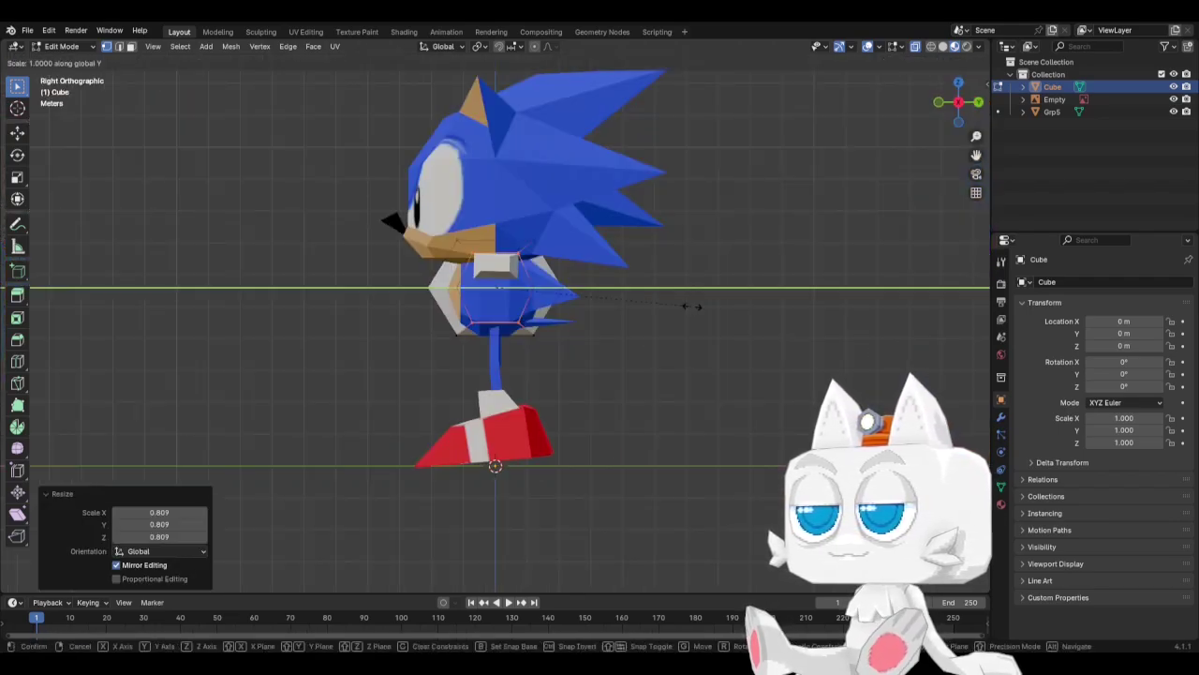
{"action": "key", "text": "Escape"}
Scale the whole mesh down to about 0.78 and lower it about 0.16 m onto Sonic's torso in side view.
{"action": "key", "text": "s"}
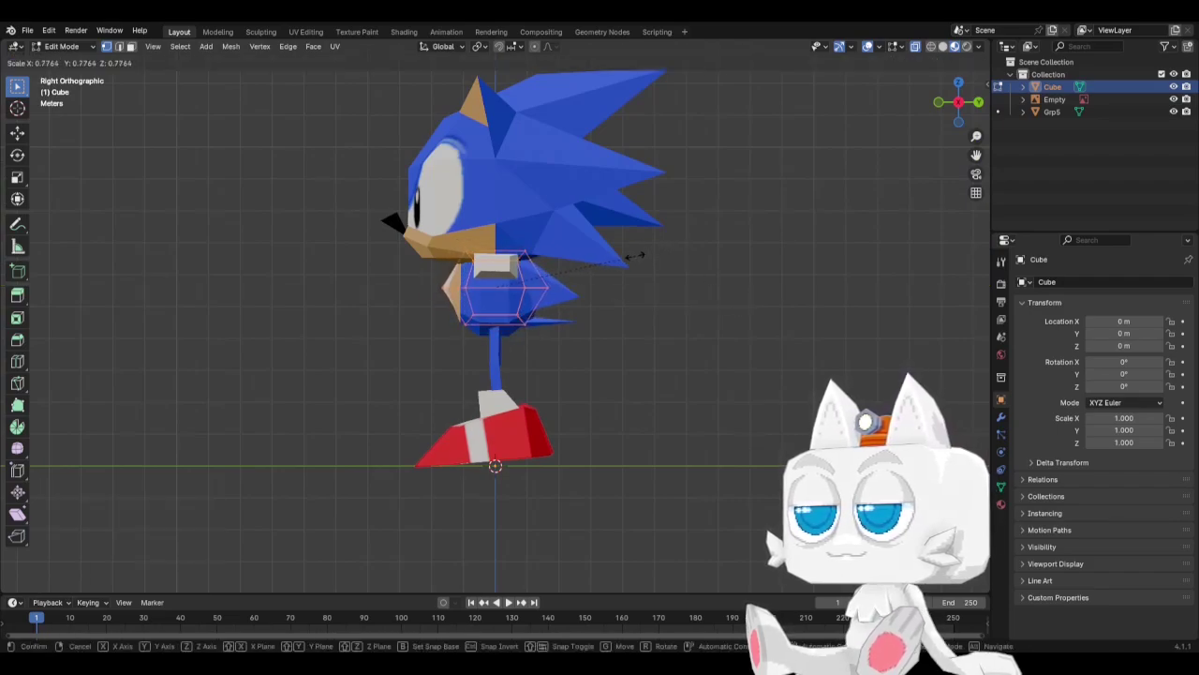
{"action": "left_click", "coordinate": [634, 260]}
{"action": "key", "text": "g"}
{"action": "key", "text": "Escape"}
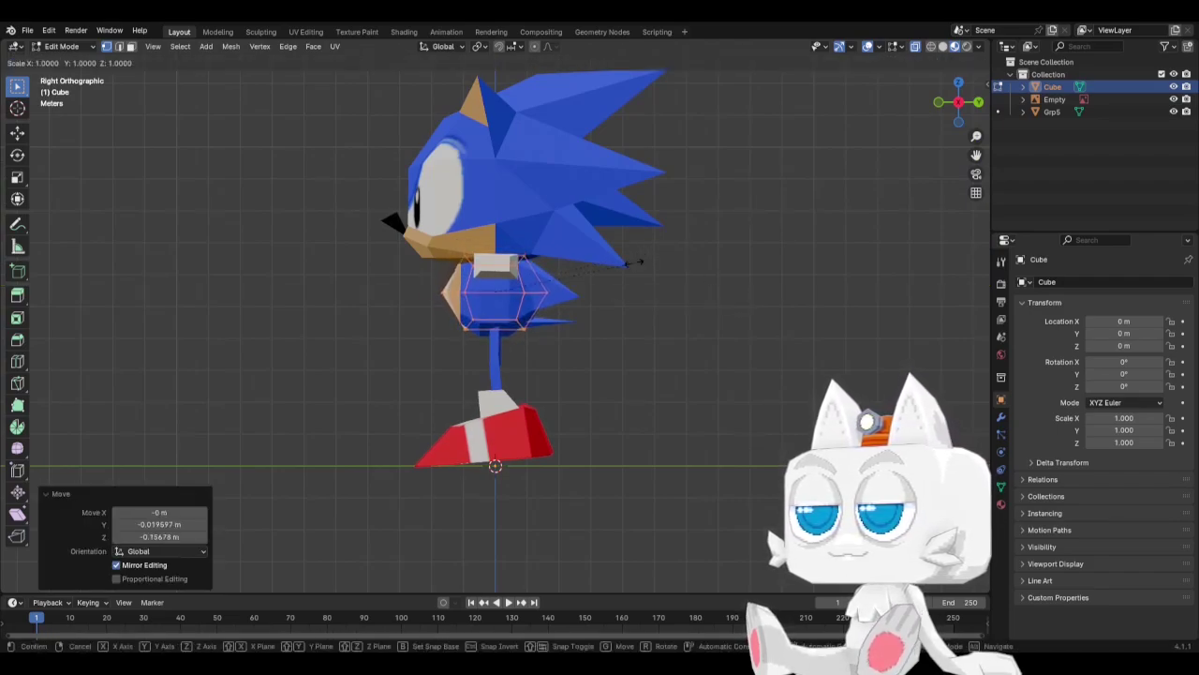
Stretch the mesh along Z, shift it about 0.04 m along Y, and scale it uniformly to 0.924 to fit Sonic's torso.
{"action": "key", "text": "s"}
{"action": "key", "text": "z"}
{"action": "left_click", "coordinate": [667, 262]}
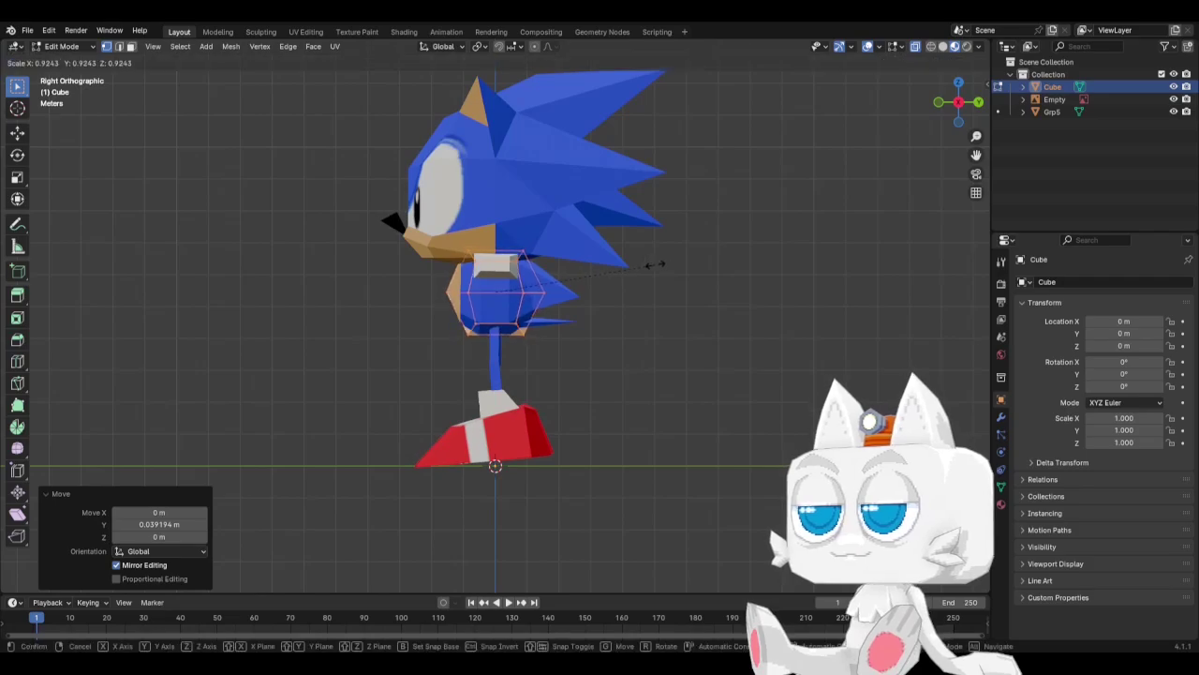
{"action": "left_click", "coordinate": [656, 263]}
Knife-cut the front of the mesh from the upper-left corner through the centre vertex to the upper-right corner.
{"action": "key", "text": "KP_1"}
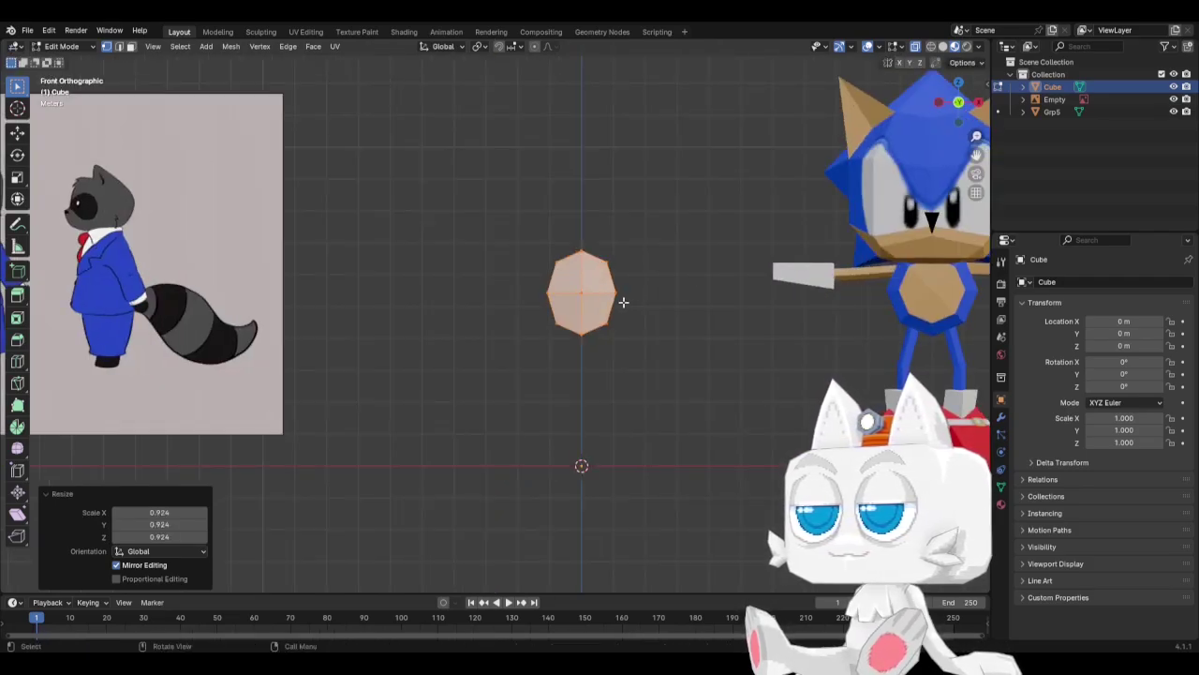
{"action": "middle_click_drag", "start_coordinate": [624, 302], "coordinate": [578, 305]}
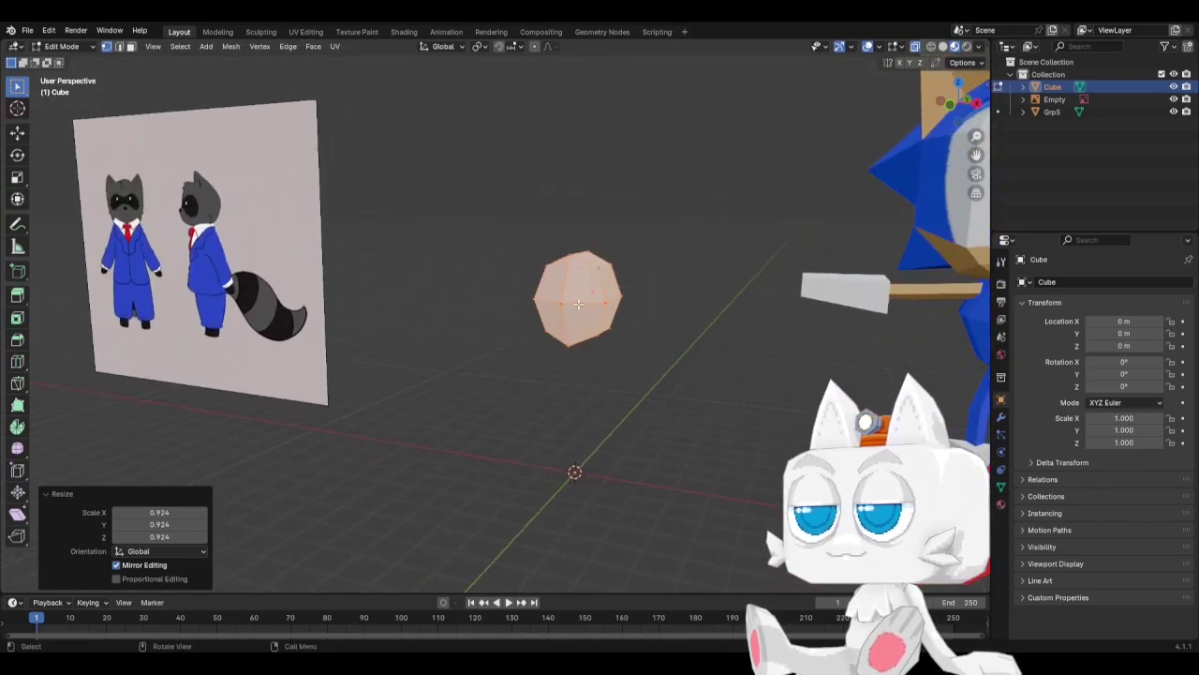
{"action": "key", "text": "KP_1"}
{"action": "scroll", "coordinate": [576, 302], "scroll_direction": "up", "scroll_amount": 3}
{"action": "key", "text": "k"}
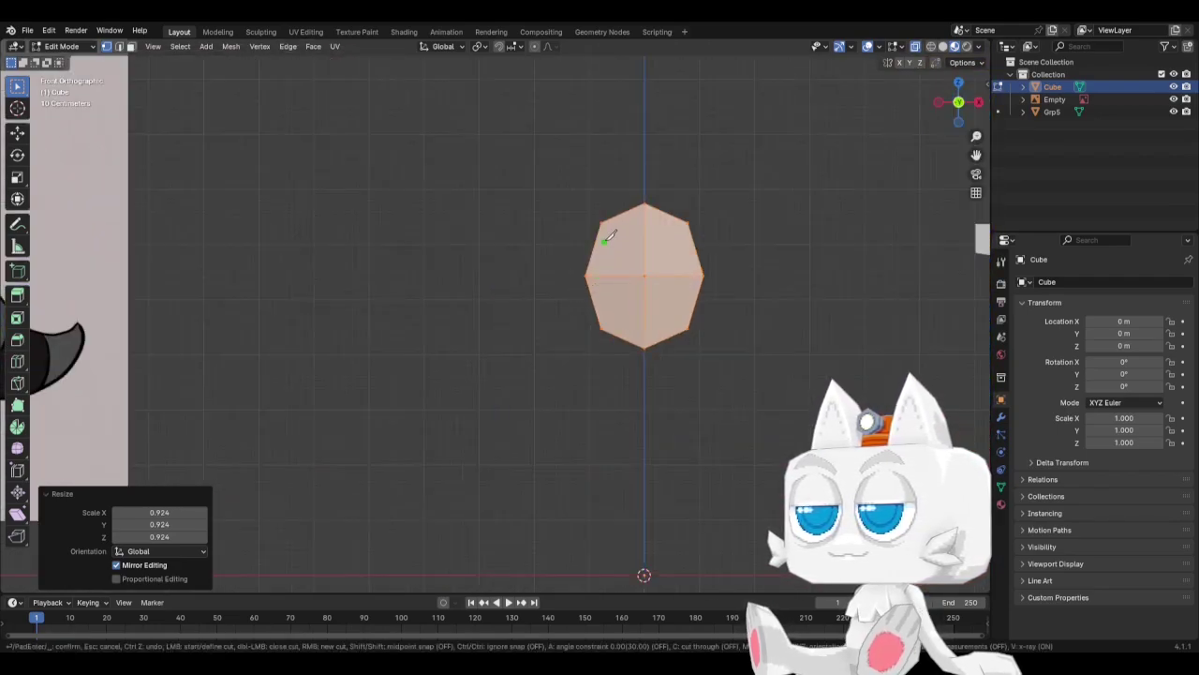
{"action": "left_click", "coordinate": [604, 224]}
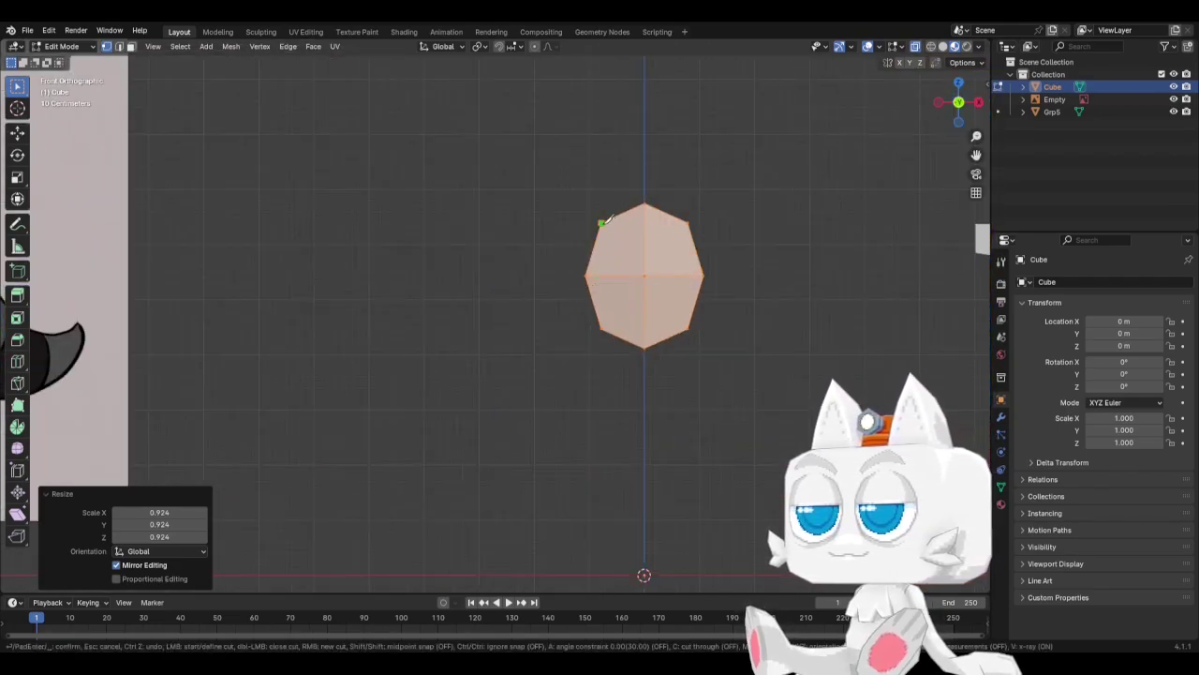
{"action": "left_click", "coordinate": [644, 274]}
{"action": "left_click", "coordinate": [687, 225]}
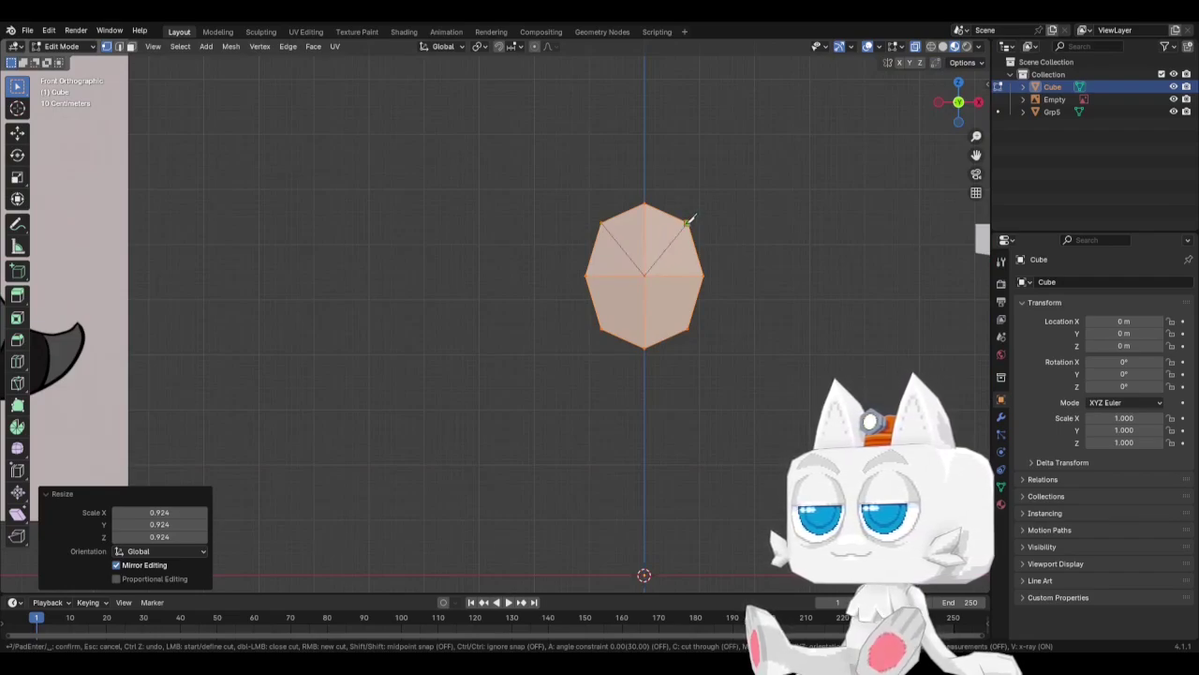
{"action": "key", "text": "Return"}
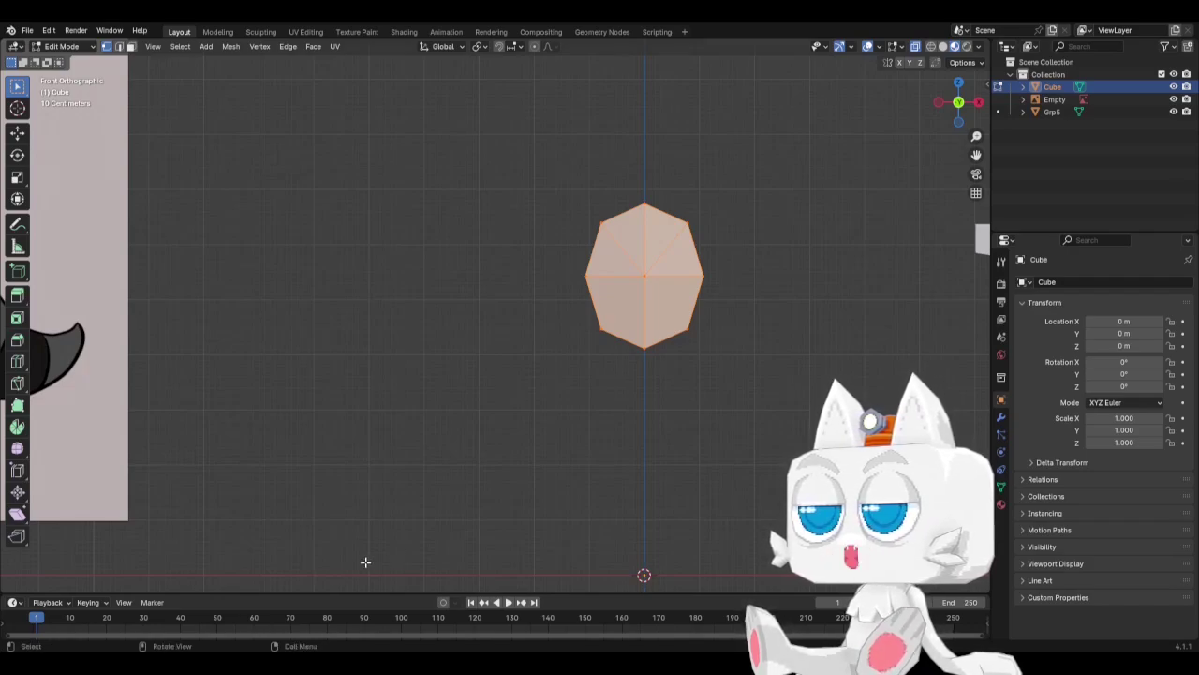
Knife-cut the front of the mesh from the lower-right corner through the centre vertex to the lower-left corner.
{"action": "key", "text": "k"}
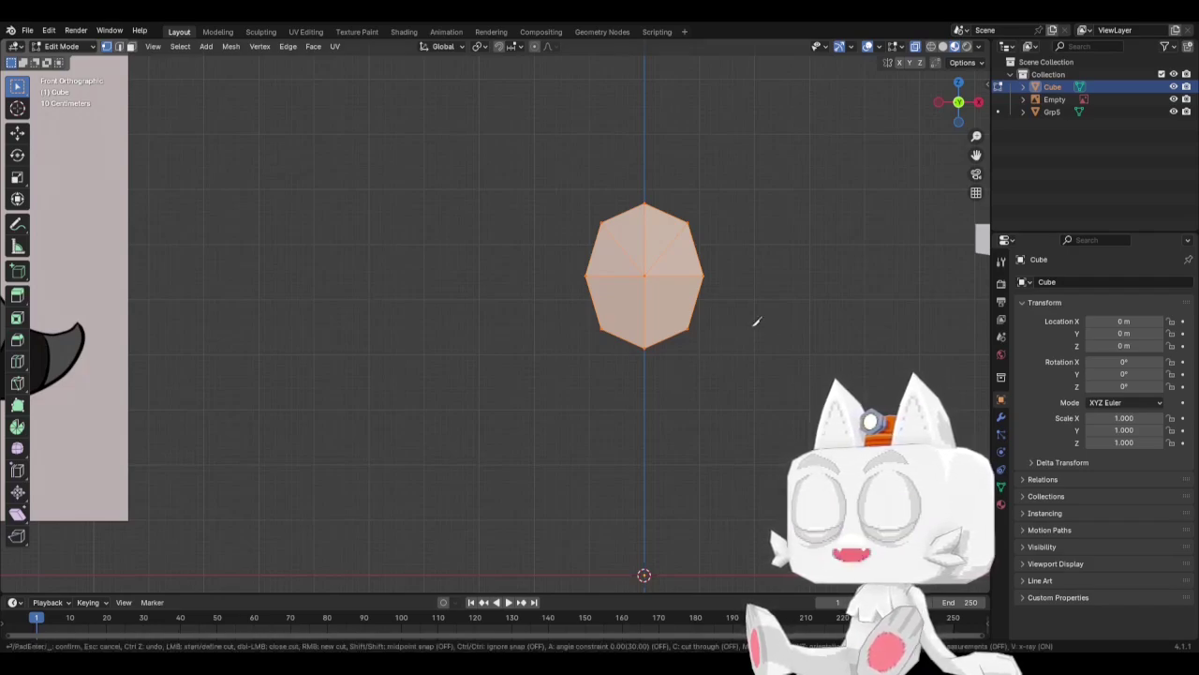
{"action": "left_click", "coordinate": [689, 326]}
{"action": "left_click", "coordinate": [644, 277]}
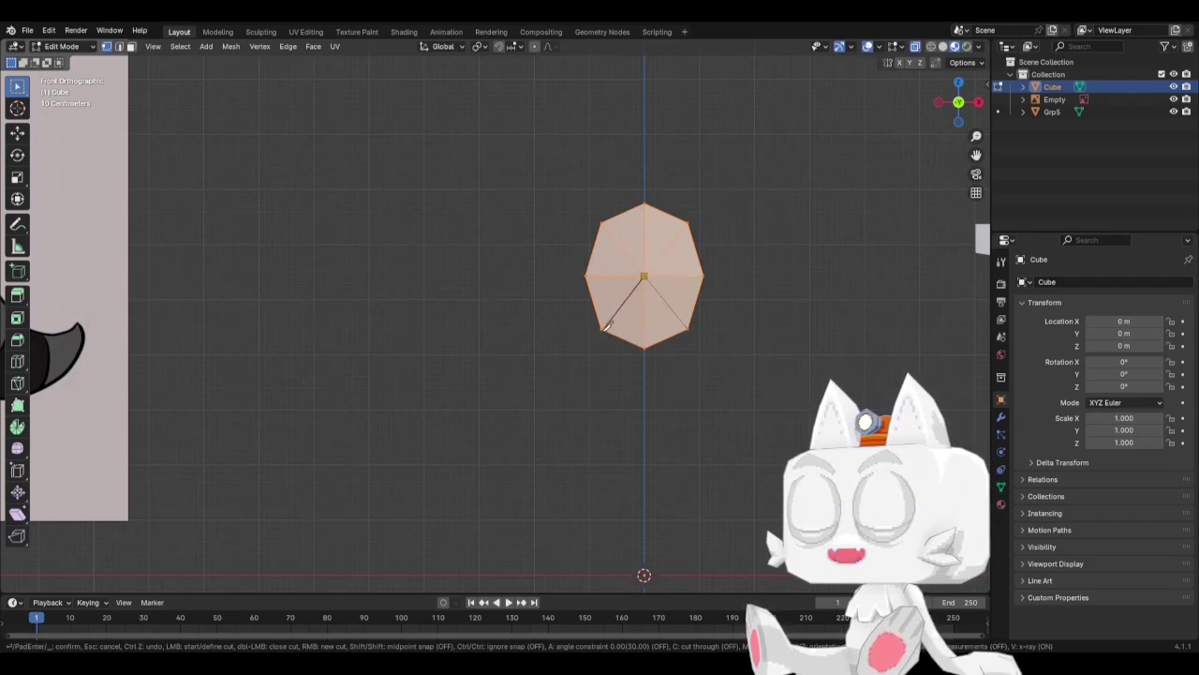
{"action": "left_click", "coordinate": [605, 324]}
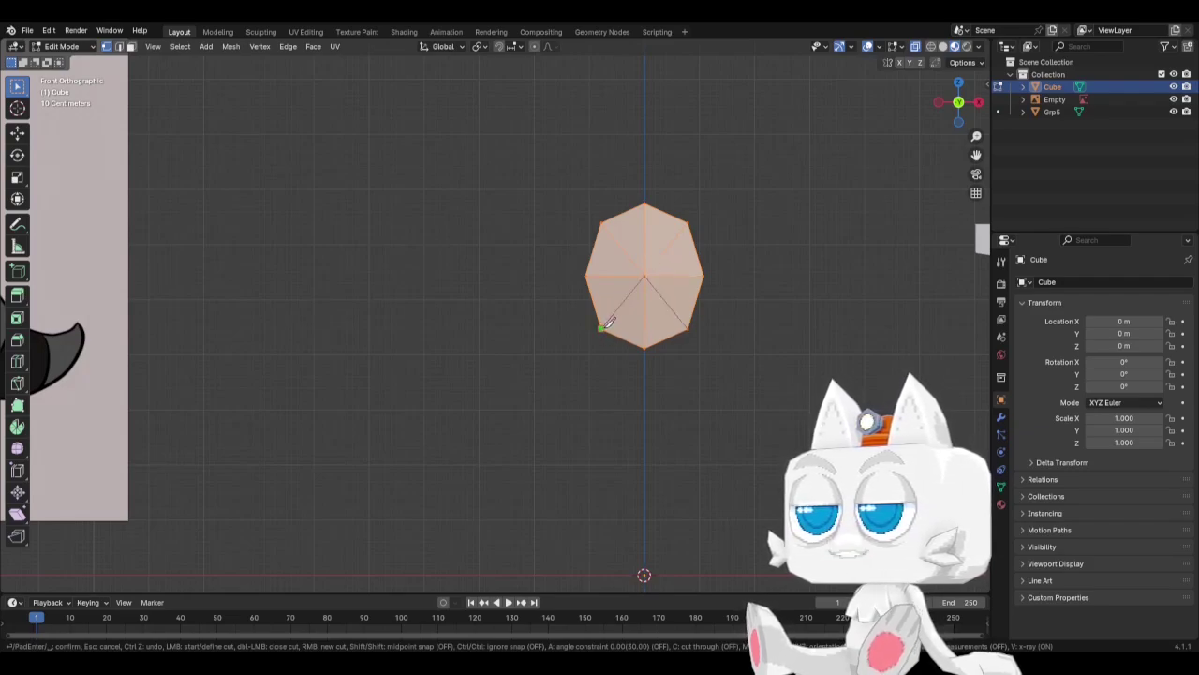
{"action": "key", "text": "Return"}
Knife-cut the back of the mesh from one upper corner through the centre vertex to the other upper corner.
{"action": "key", "text": "ctrl+KP_1"}
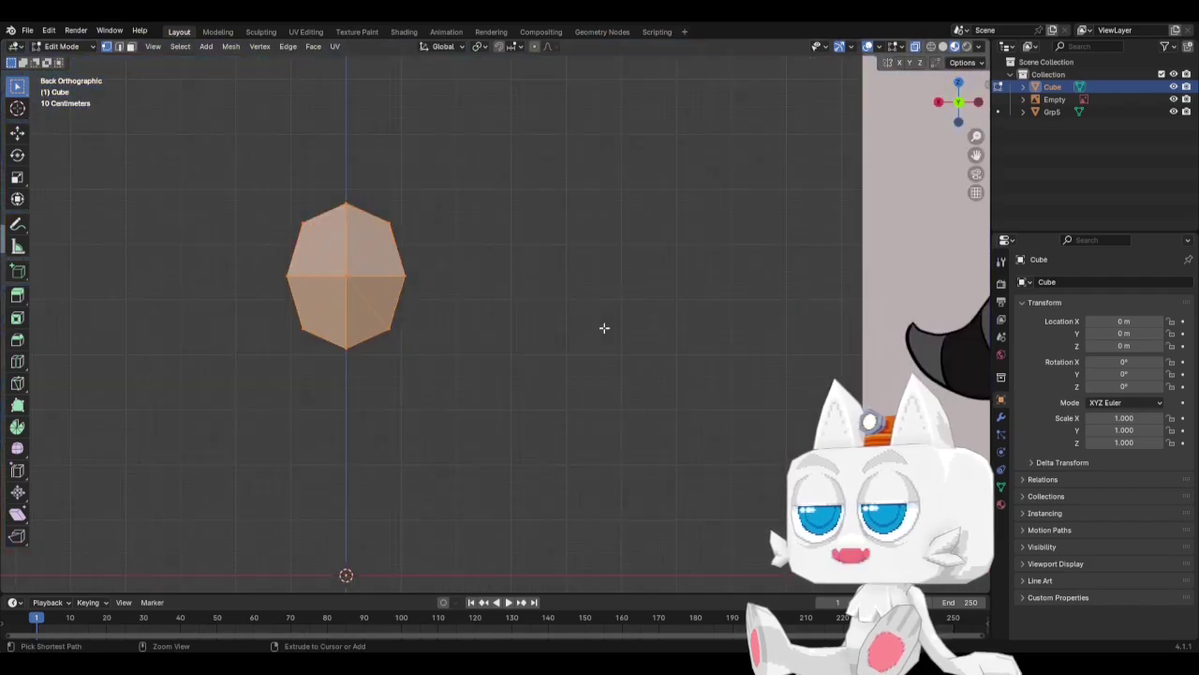
{"action": "key", "text": "k"}
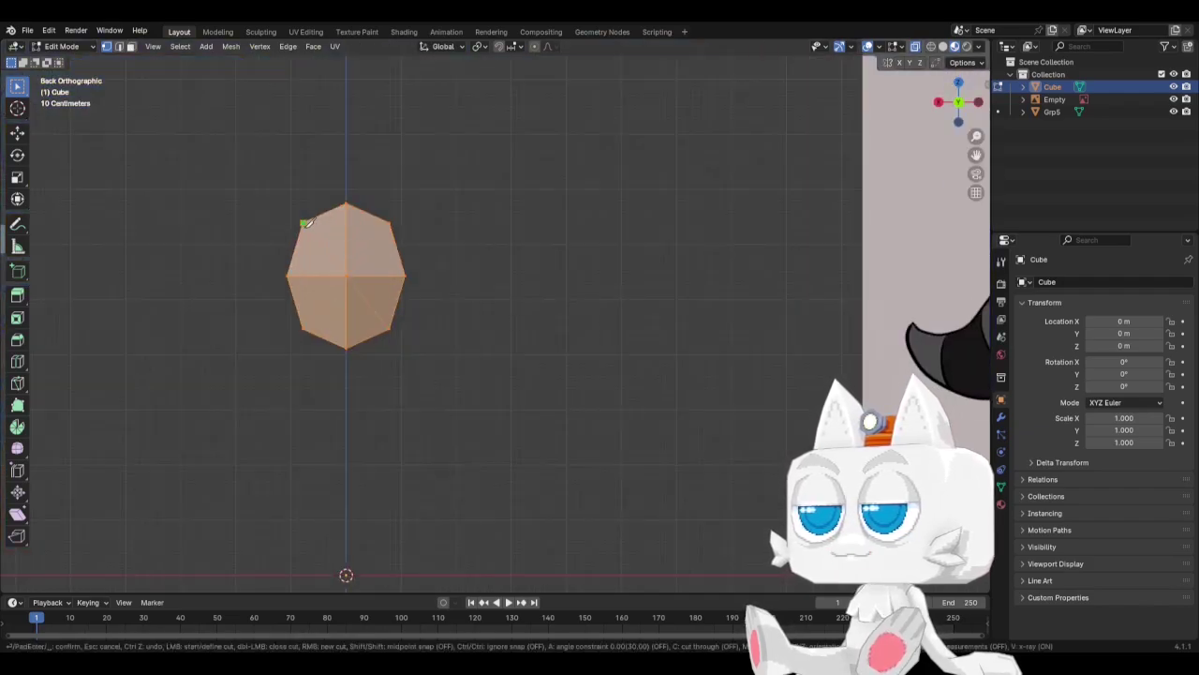
{"action": "left_click", "coordinate": [302, 223]}
{"action": "left_click", "coordinate": [348, 271]}
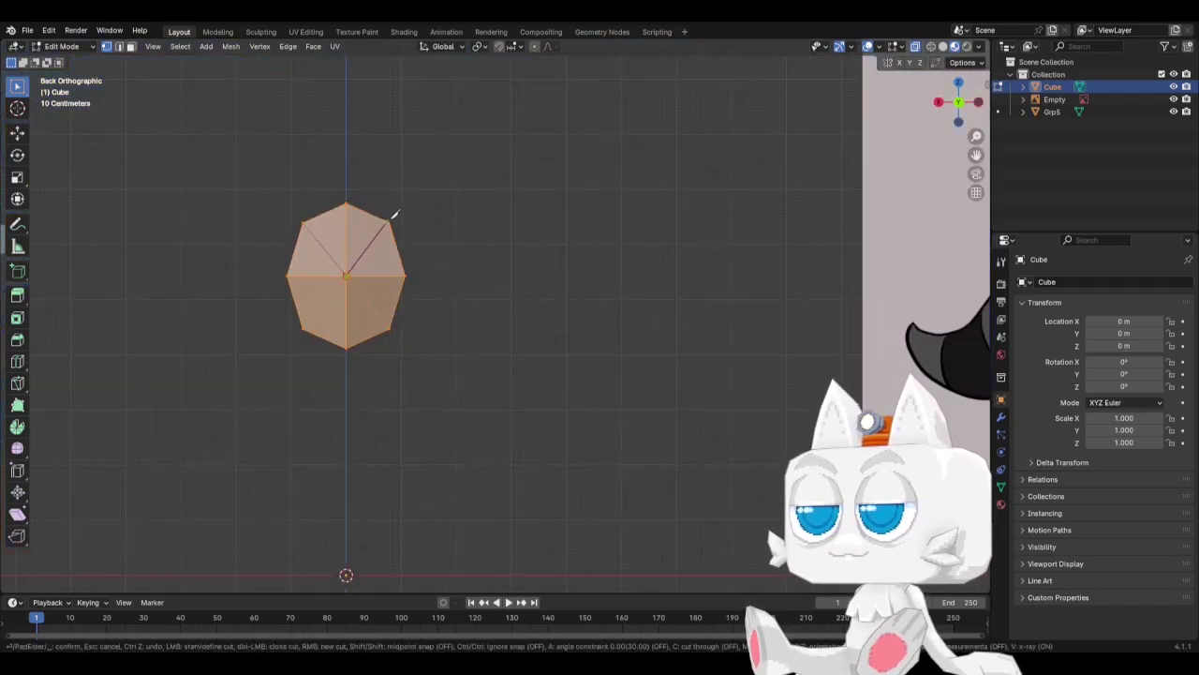
{"action": "left_click", "coordinate": [390, 219]}
{"action": "key", "text": "Return"}
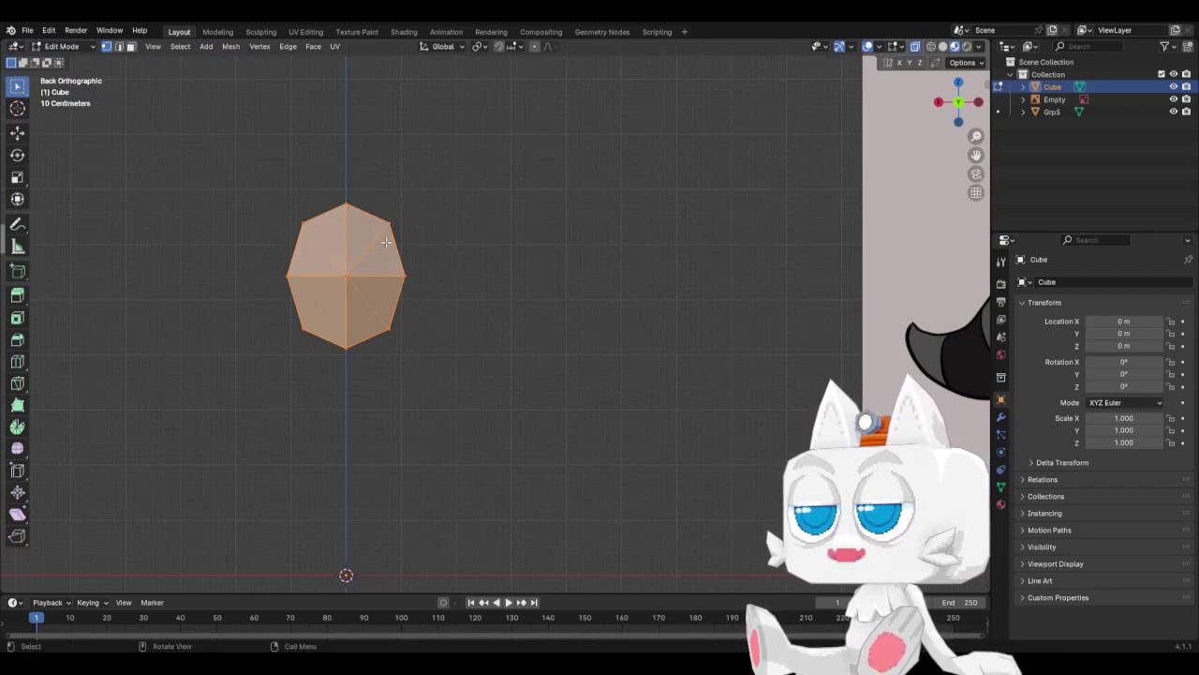
Knife-cut the back of the mesh from one lower corner through the centre vertex to the other lower corner.
{"action": "key", "text": "k"}
{"action": "left_click", "coordinate": [390, 326]}
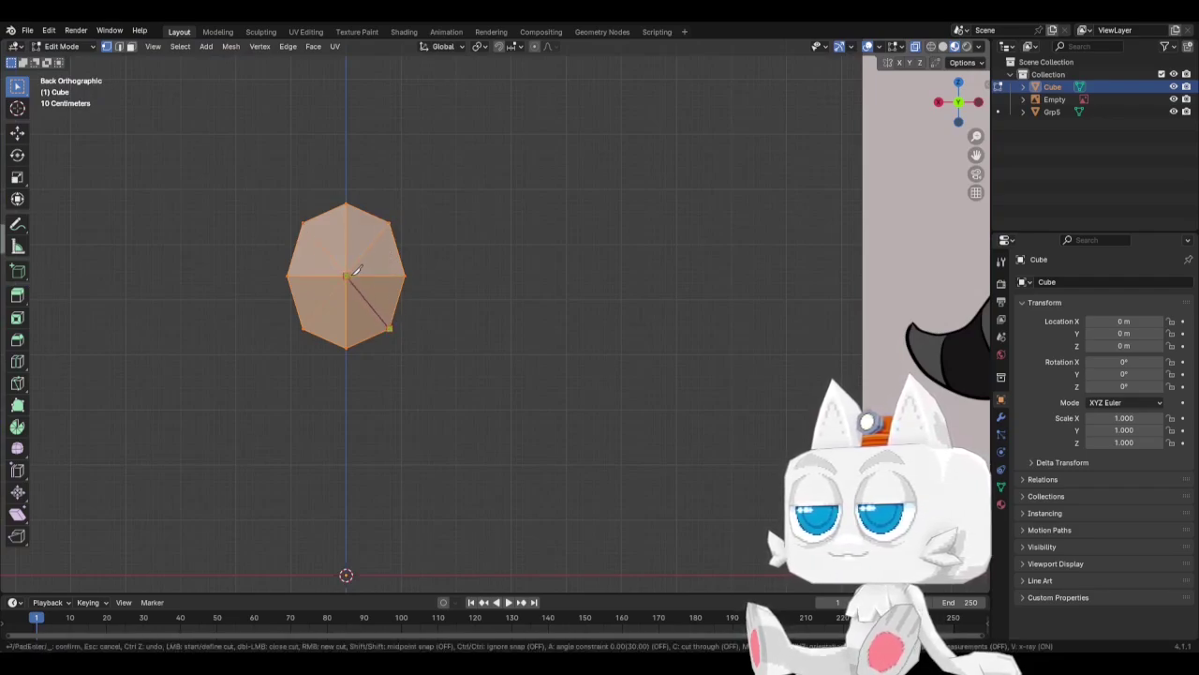
{"action": "left_click", "coordinate": [346, 276]}
{"action": "left_click", "coordinate": [304, 326]}
{"action": "key", "text": "Return"}
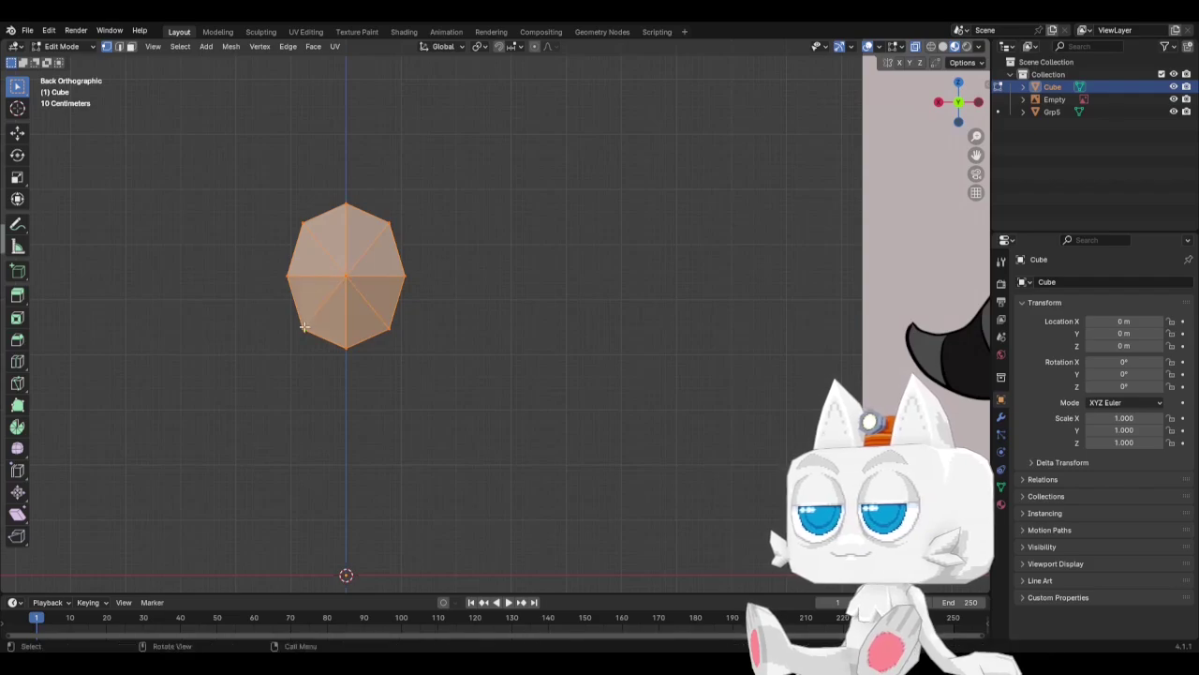
Try to flatten the circle-selected outer vertices to 0 along Y in side view, and undo it.
{"action": "key", "text": "KP_3"}
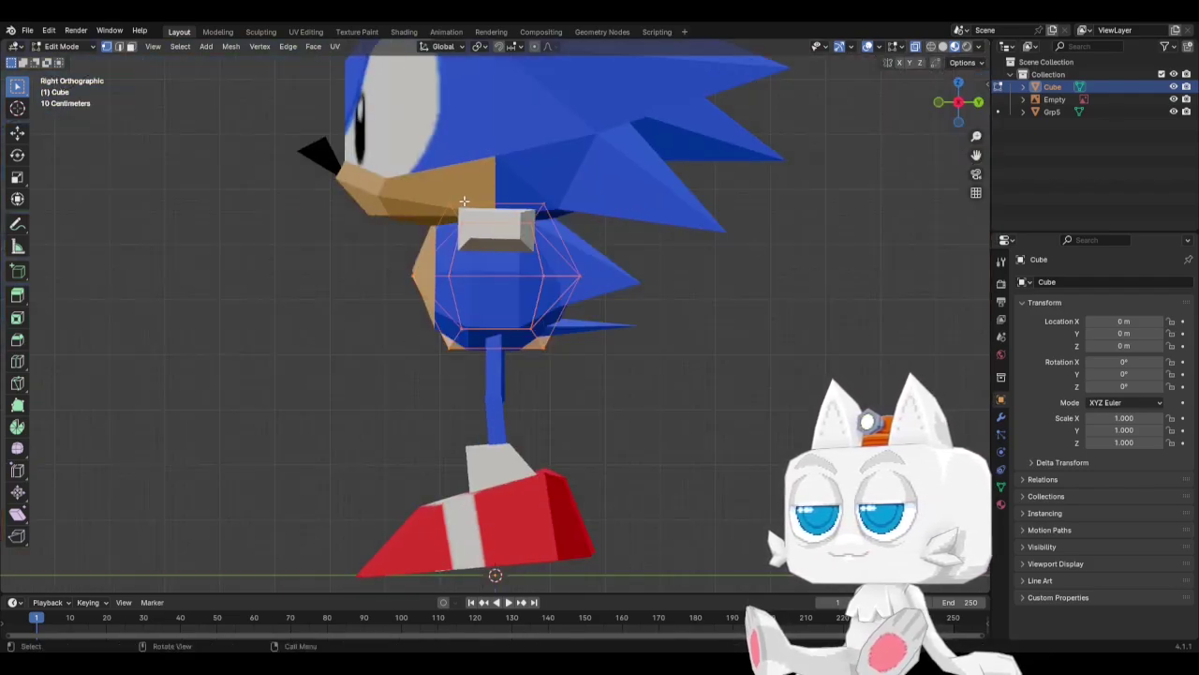
{"action": "key", "text": "alt+a"}
{"action": "key", "text": "c"}
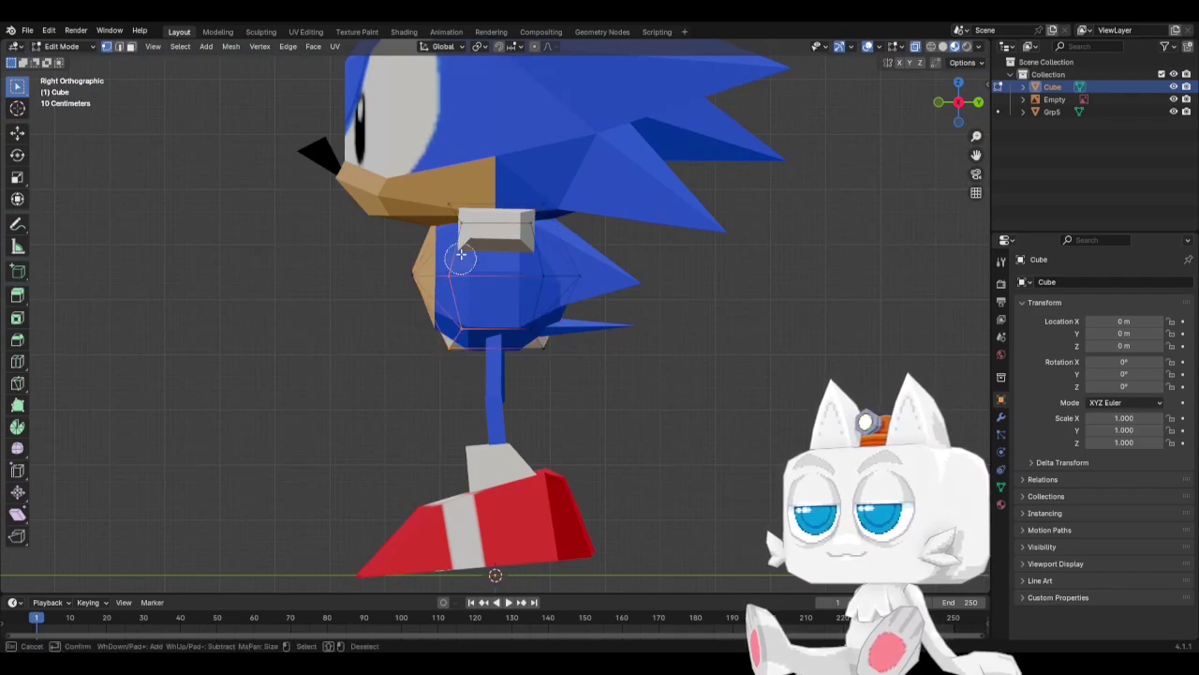
{"action": "mouse_move", "coordinate": [457, 204]}
{"action": "left_mouse_down"}
{"action": "mouse_move", "coordinate": [529, 227]}
{"action": "mouse_move", "coordinate": [530, 354]}
{"action": "left_mouse_up"}
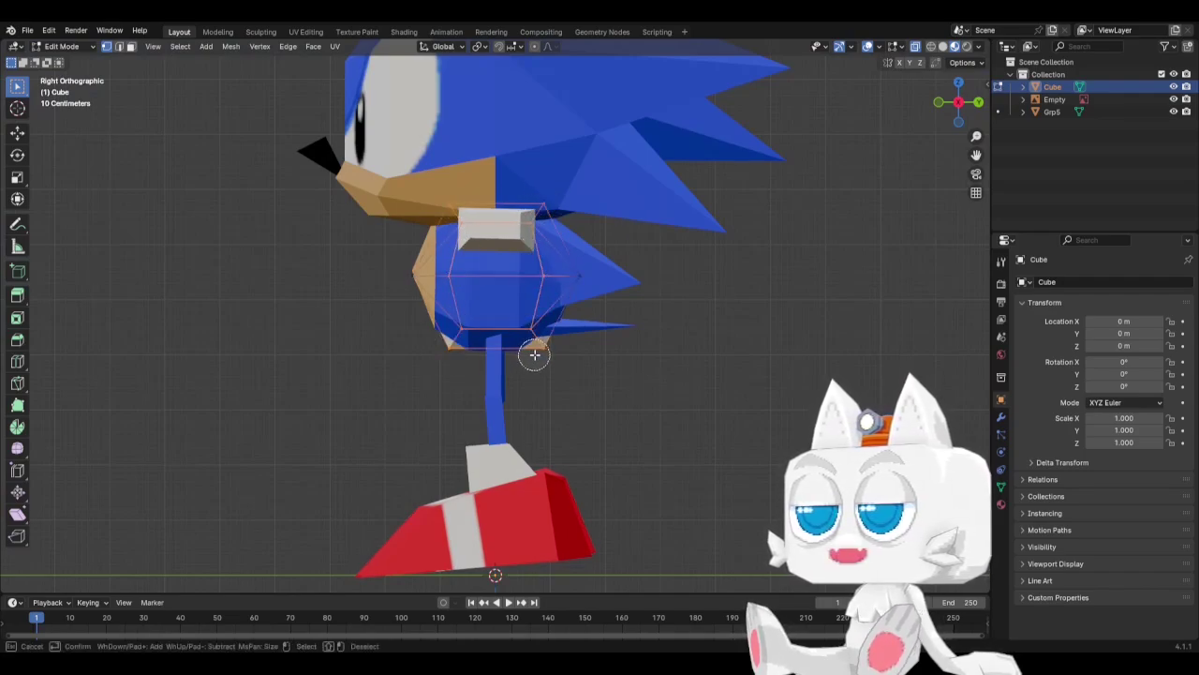
{"action": "key", "text": "Escape"}
{"action": "key", "text": "s"}
{"action": "key", "text": "y"}
{"action": "left_click", "coordinate": [653, 428]}
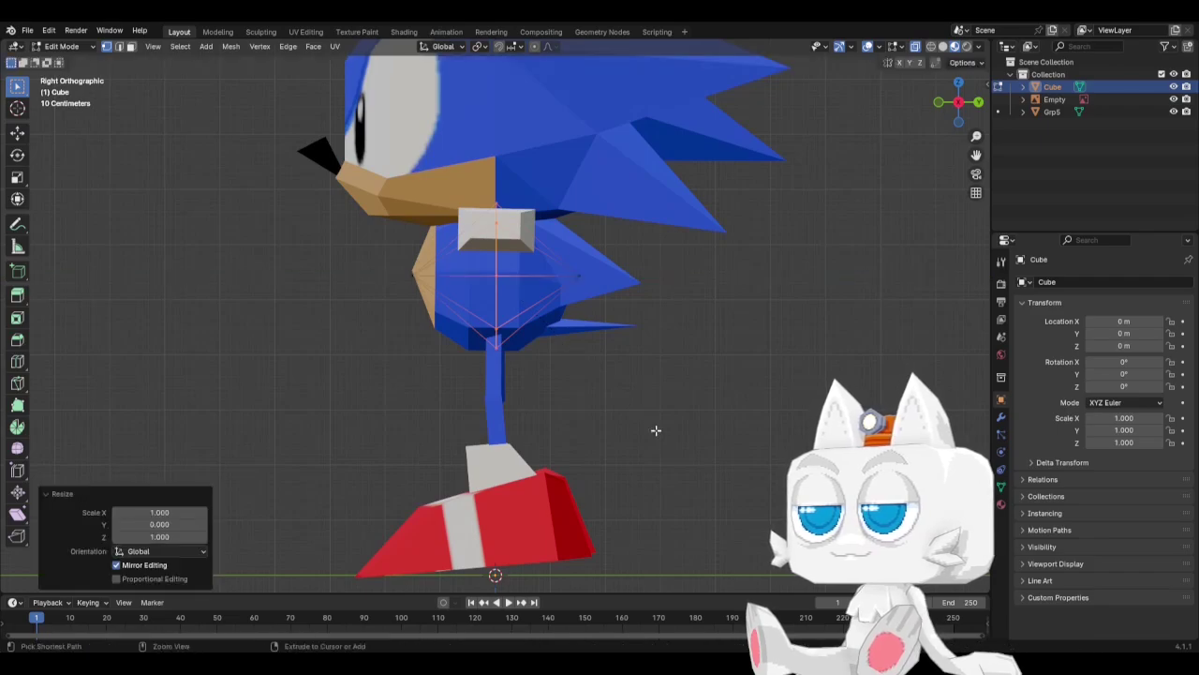
{"action": "key", "text": "ctrl+z"}
Flatten the front outer ring of vertices by scaling to 0 along Y, and do the same for the rear ring.
{"action": "key", "text": "ctrl+shift+z"}
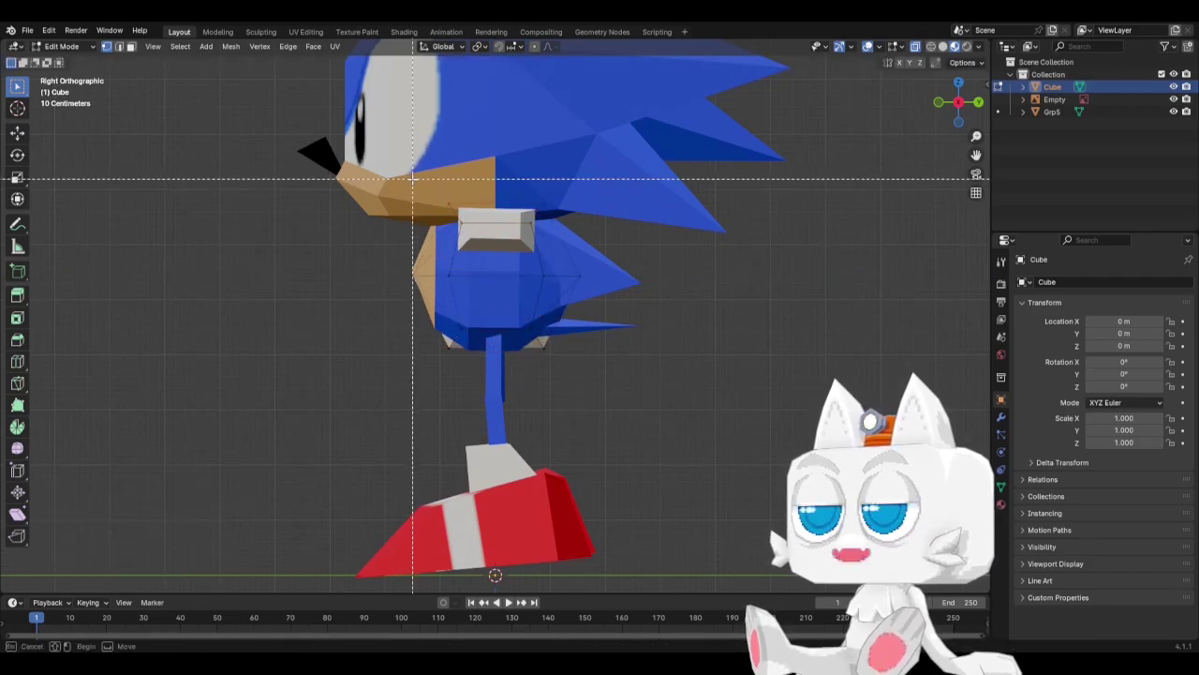
{"action": "key", "text": "s"}
{"action": "key", "text": "y"}
{"action": "key", "text": "0"}
{"action": "left_click", "coordinate": [481, 372]}
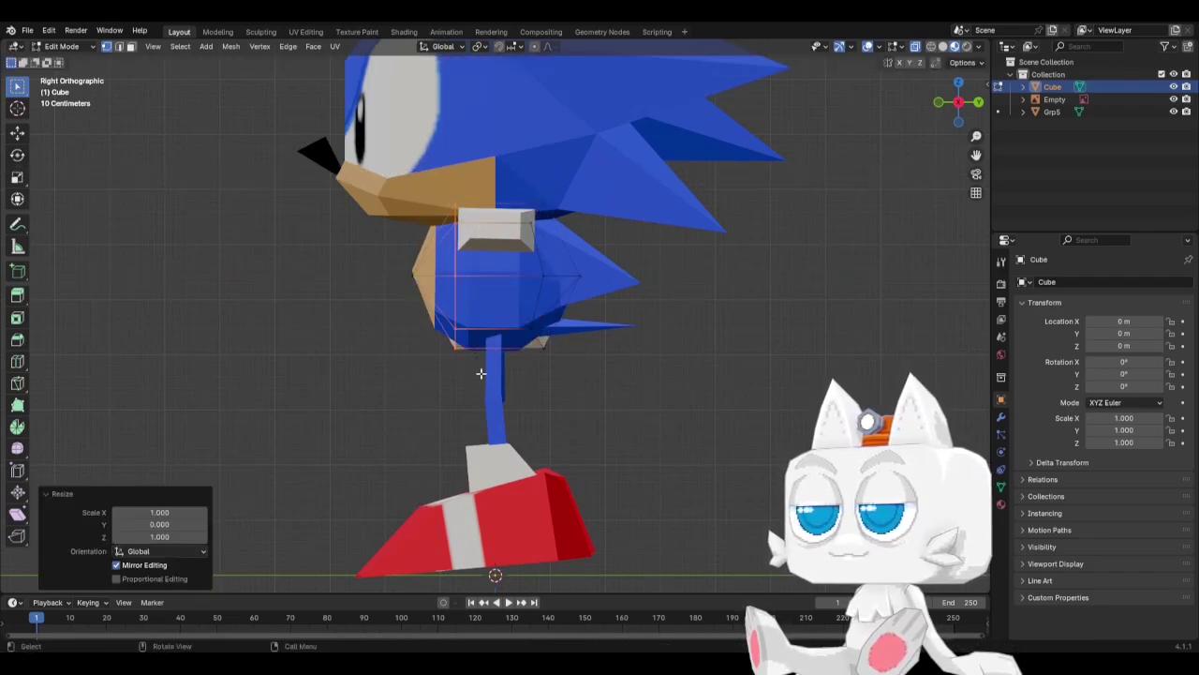
{"action": "left_click_drag", "start_coordinate": [513, 168], "coordinate": [555, 381]}
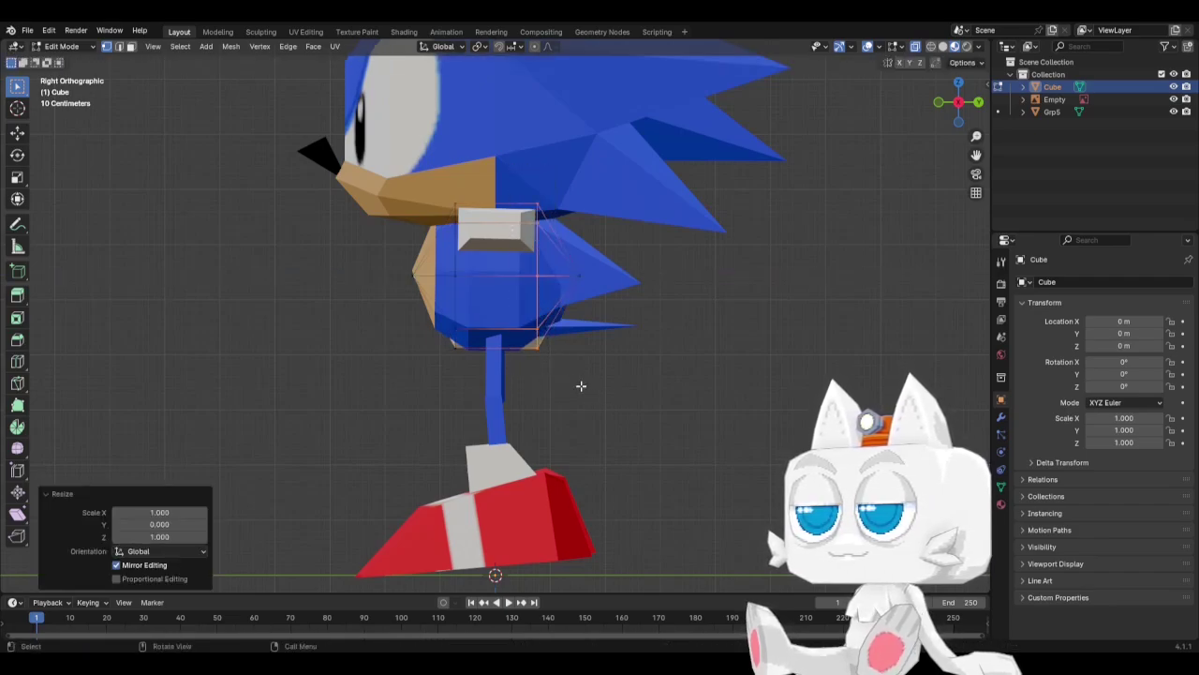
Bevel the front outer ring of the torso mesh with one segment and a 0.408 m width.
{"action": "left_click_drag", "start_coordinate": [443, 178], "coordinate": [471, 379]}
{"action": "key", "text": "ctrl+b"}
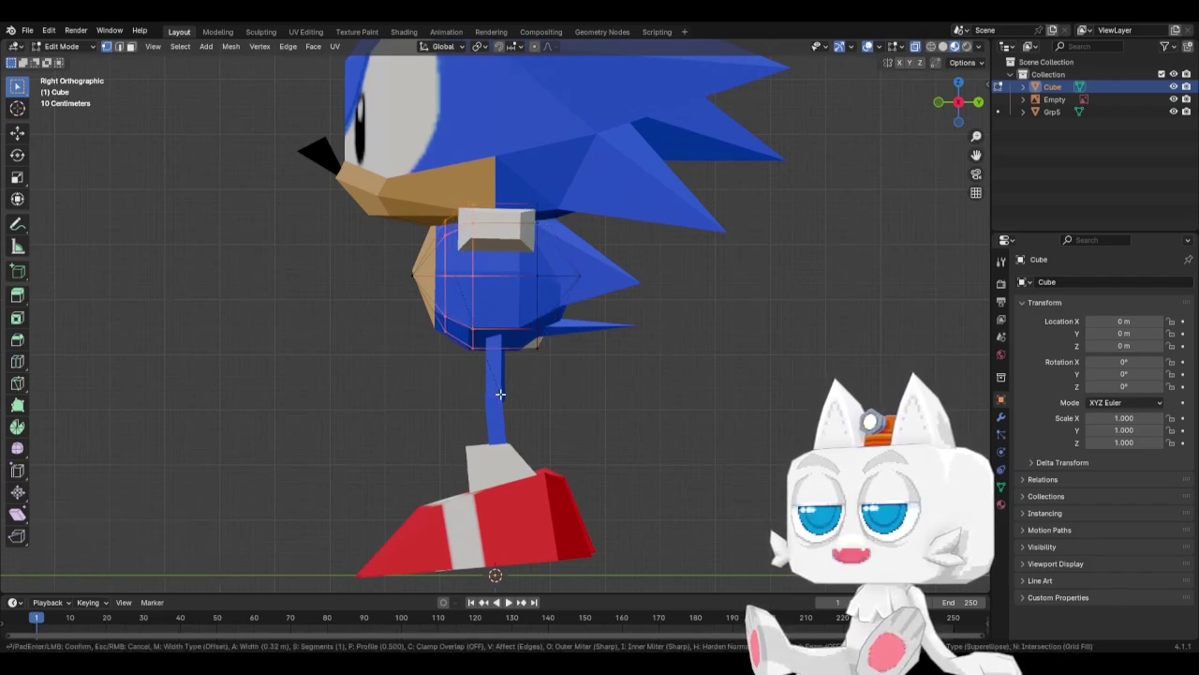
{"action": "left_click", "coordinate": [502, 395]}
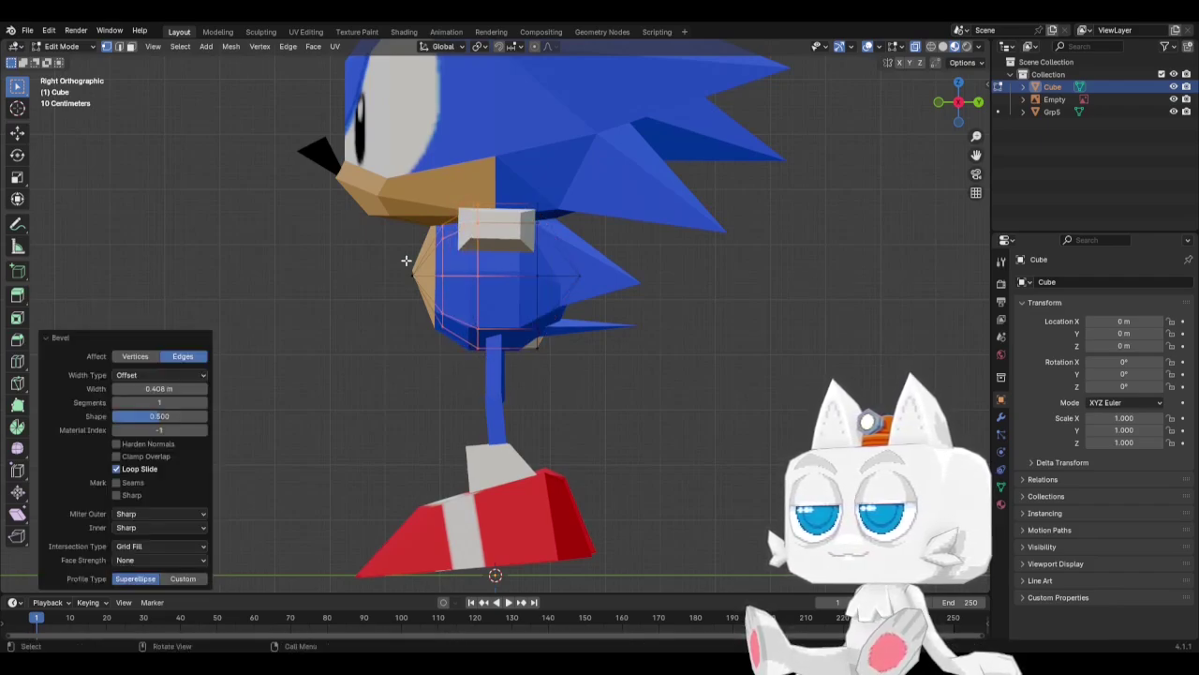
Scale the front section with its tip vertex to 0.795 along Y, and move it -0.17011 m along Y.
{"action": "key", "text": "b"}
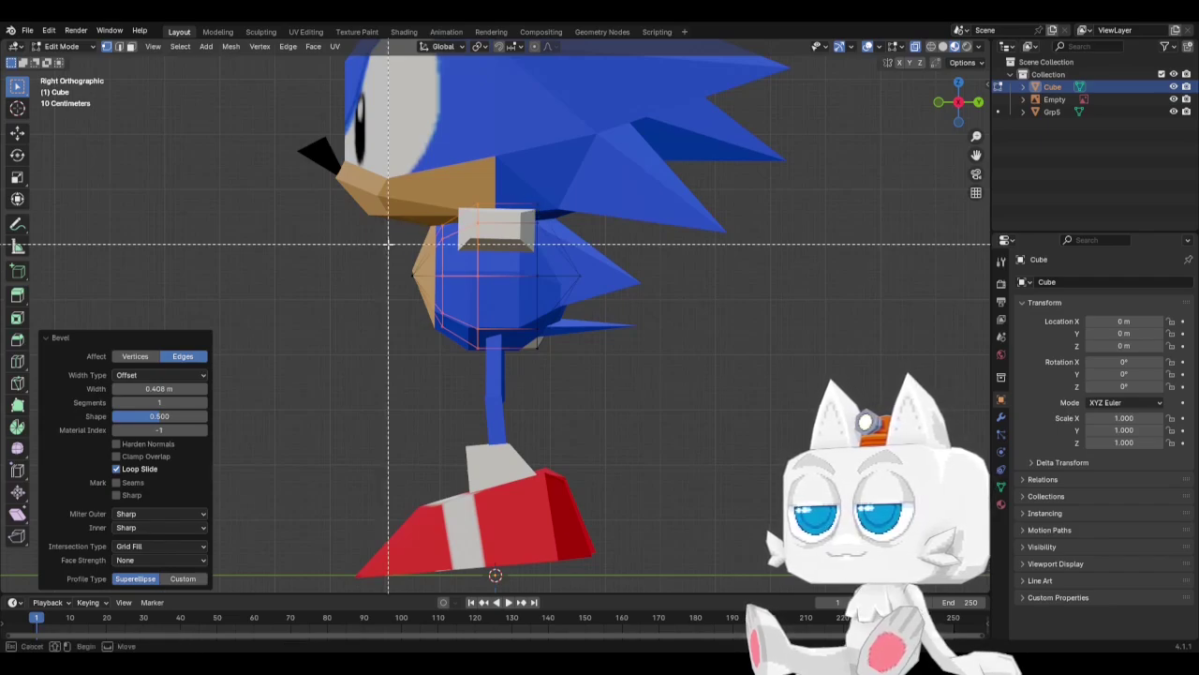
{"action": "left_click_drag", "start_coordinate": [389, 246], "coordinate": [421, 286]}
{"action": "key", "text": "s"}
{"action": "key", "text": "y"}
{"action": "left_click", "coordinate": [529, 324]}
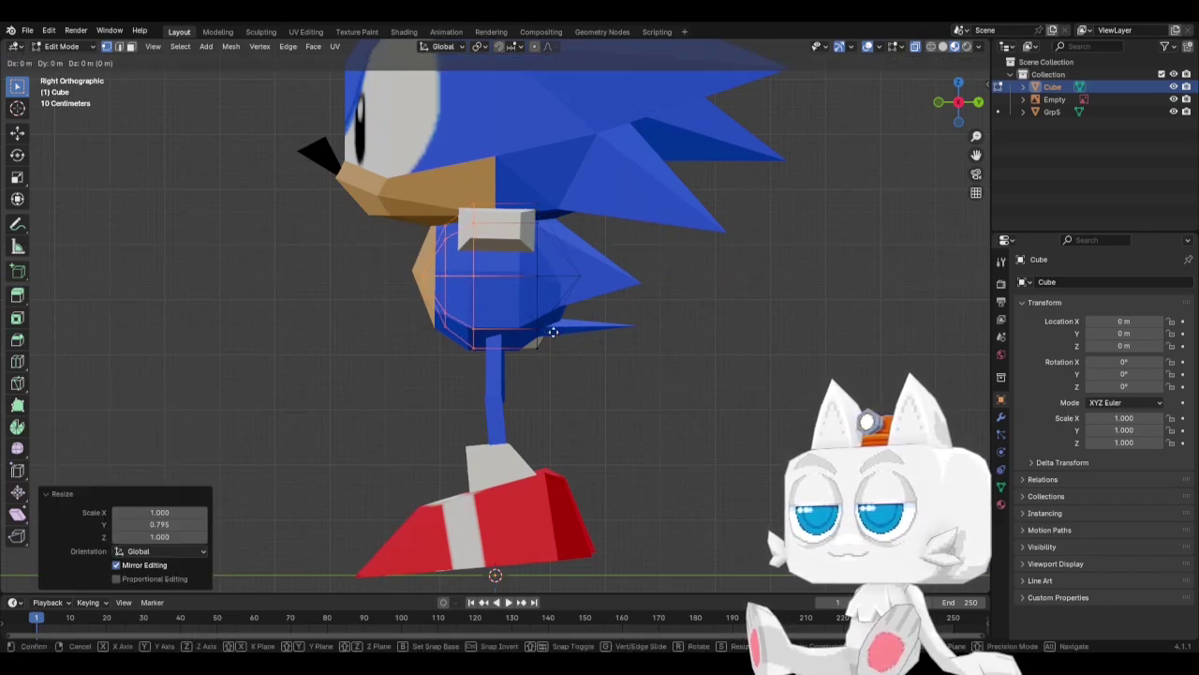
{"action": "key", "text": "g"}
{"action": "key", "text": "y"}
{"action": "left_click", "coordinate": [546, 331]}
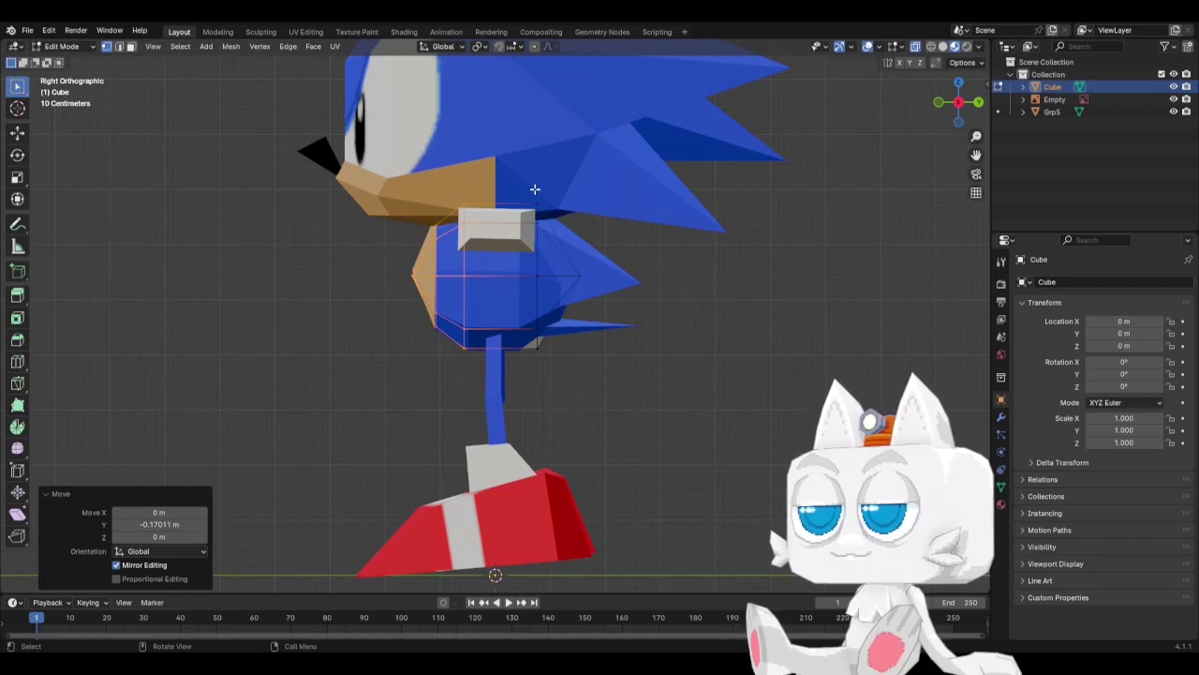
Bevel the rear outer ring of the torso and scale the rear section with its tip to 0.805 along Y.
{"action": "key", "text": "ctrl+b"}
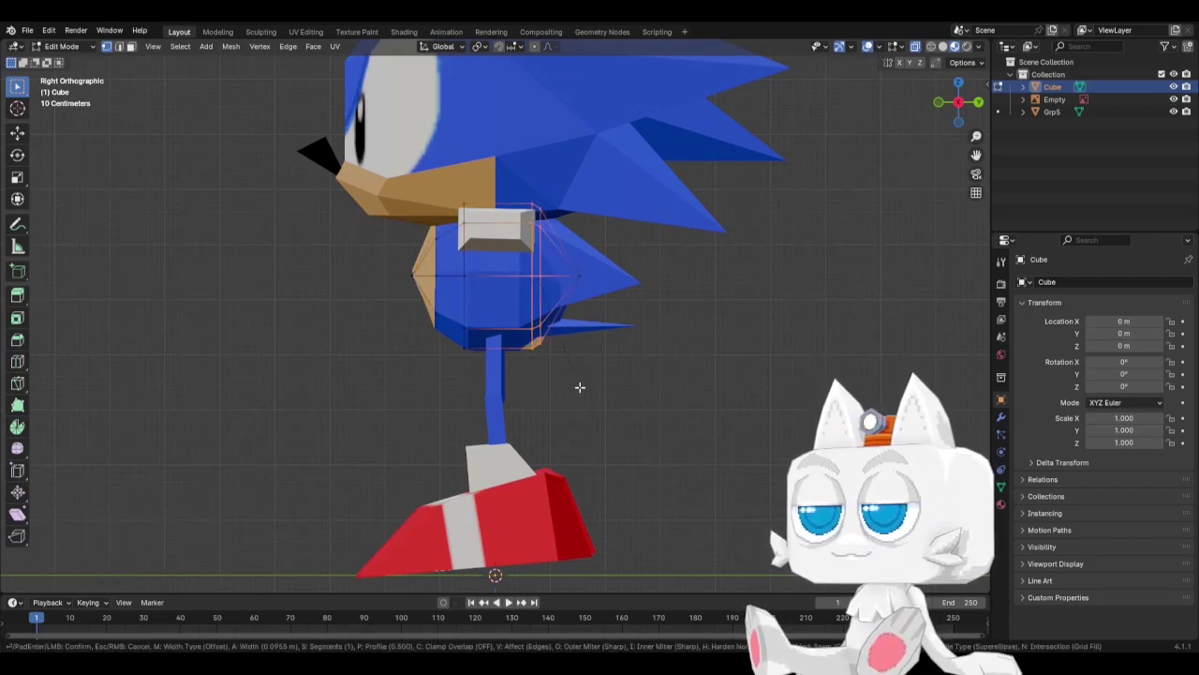
{"action": "left_click", "coordinate": [602, 389]}
{"action": "key", "text": "ctrl+z"}
{"action": "key", "text": "s"}
{"action": "key", "text": "y"}
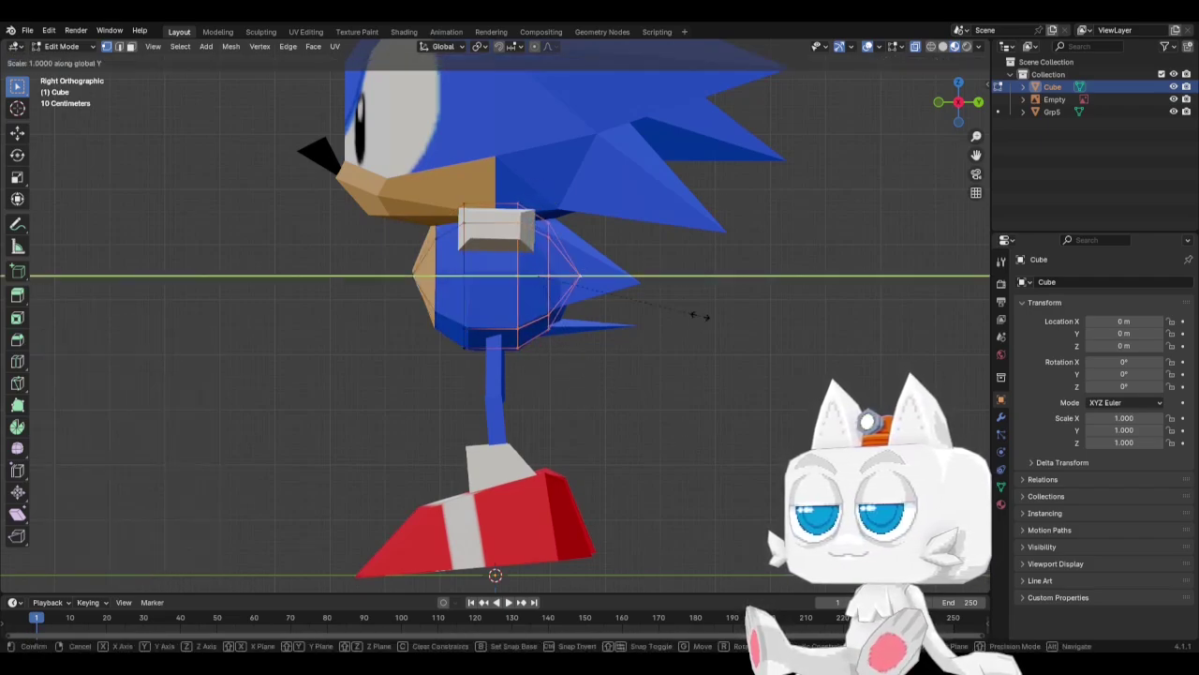
{"action": "left_click", "coordinate": [662, 316]}
{"action": "key", "text": "g"}
{"action": "key", "text": "y"}
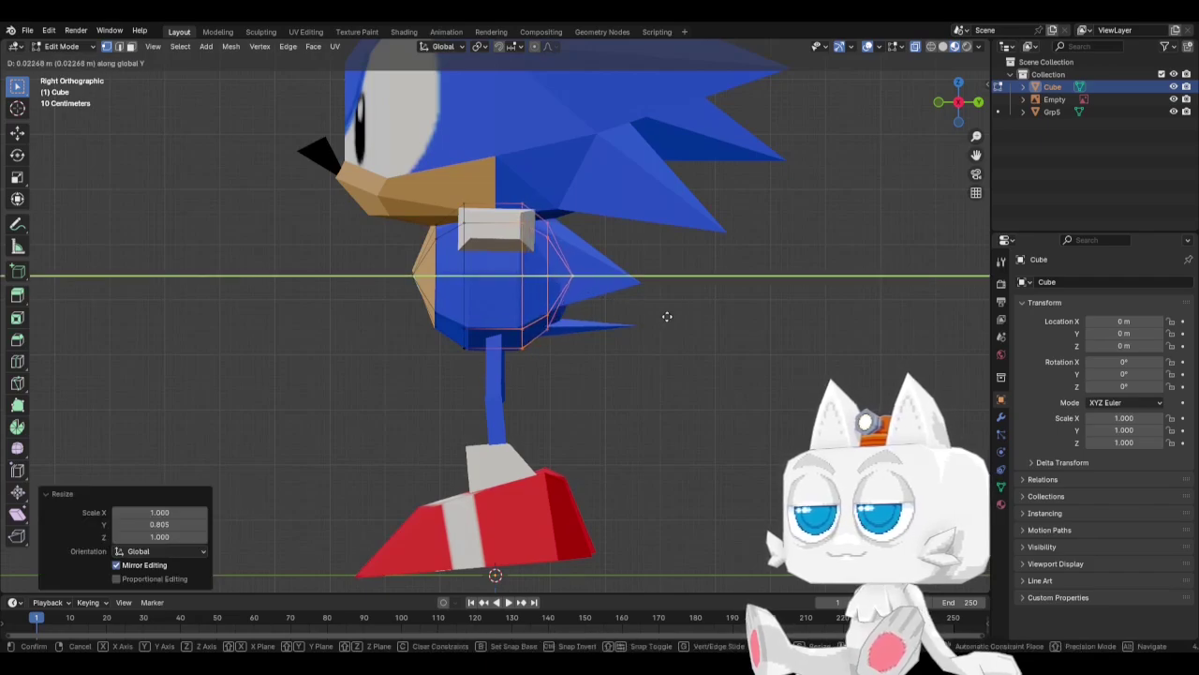
{"action": "left_click", "coordinate": [666, 317]}
Widen the whole torso mesh in front view by scaling it 1.213 along X.
{"action": "key", "text": "KP_1"}
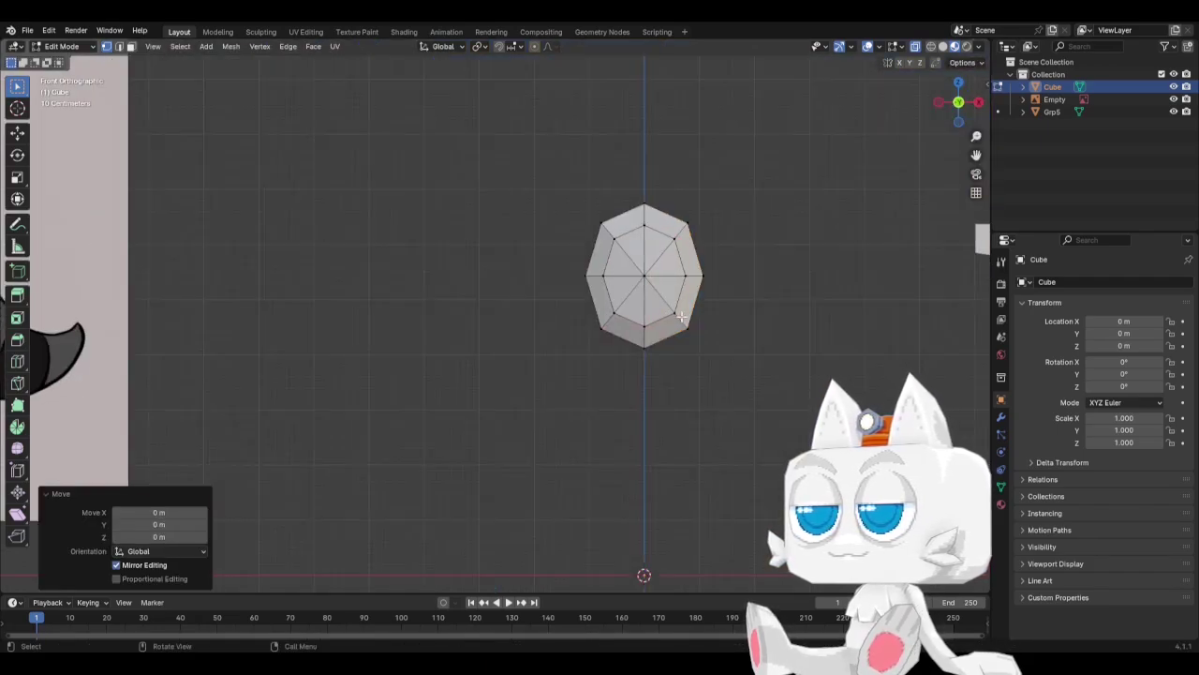
{"action": "scroll", "coordinate": [687, 314], "scroll_direction": "down", "scroll_amount": 3}
{"action": "key", "text": "a"}
{"action": "key", "text": "s"}
{"action": "key", "text": "x"}
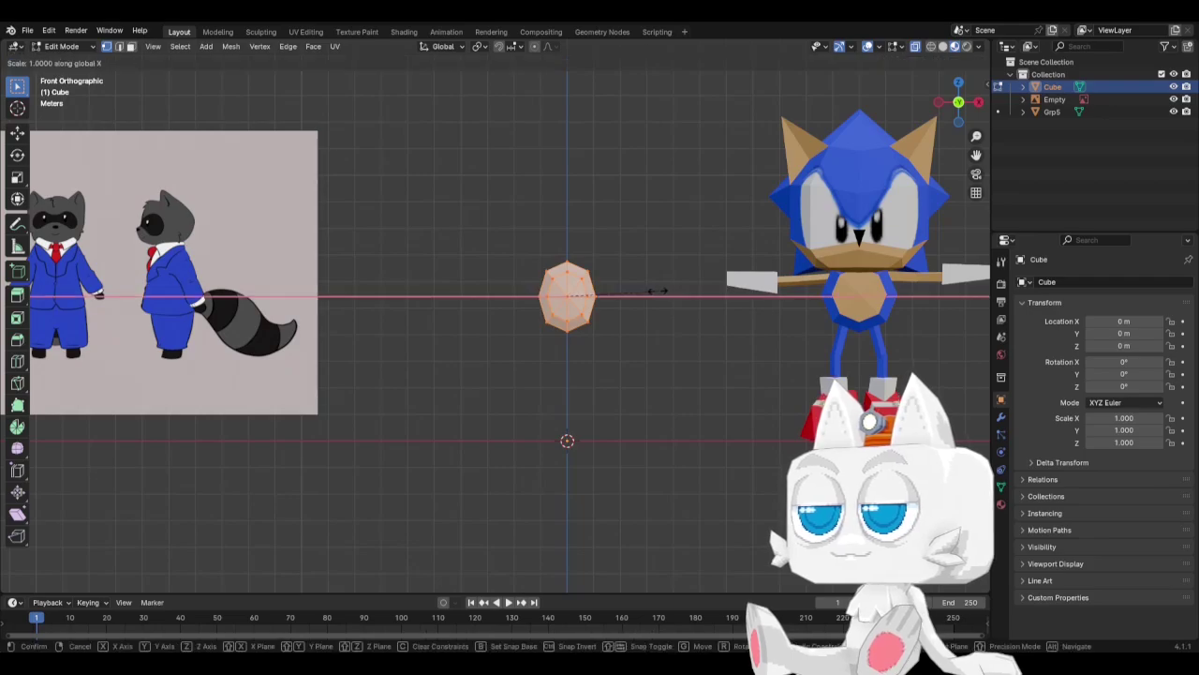
{"action": "left_click", "coordinate": [669, 295]}
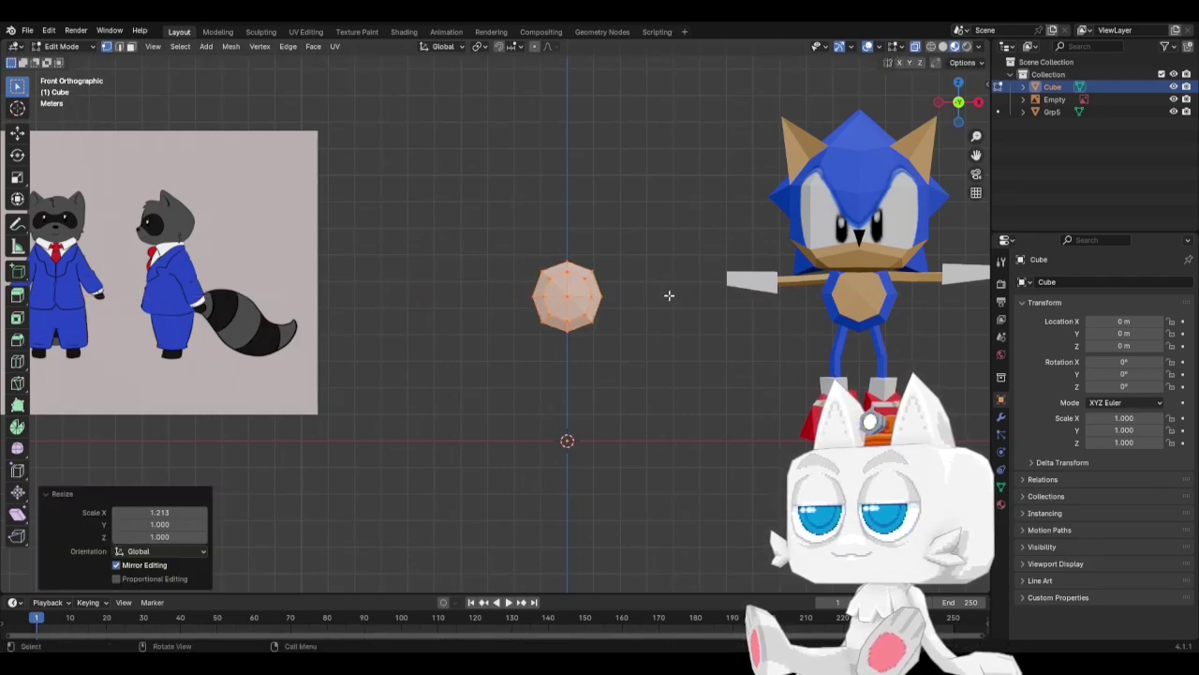
Flatten the torso's lower vertices by scaling to 0 along Z, and move them -0.83287 m along Z.
{"action": "scroll", "coordinate": [560, 398], "scroll_direction": "up", "scroll_amount": 2}
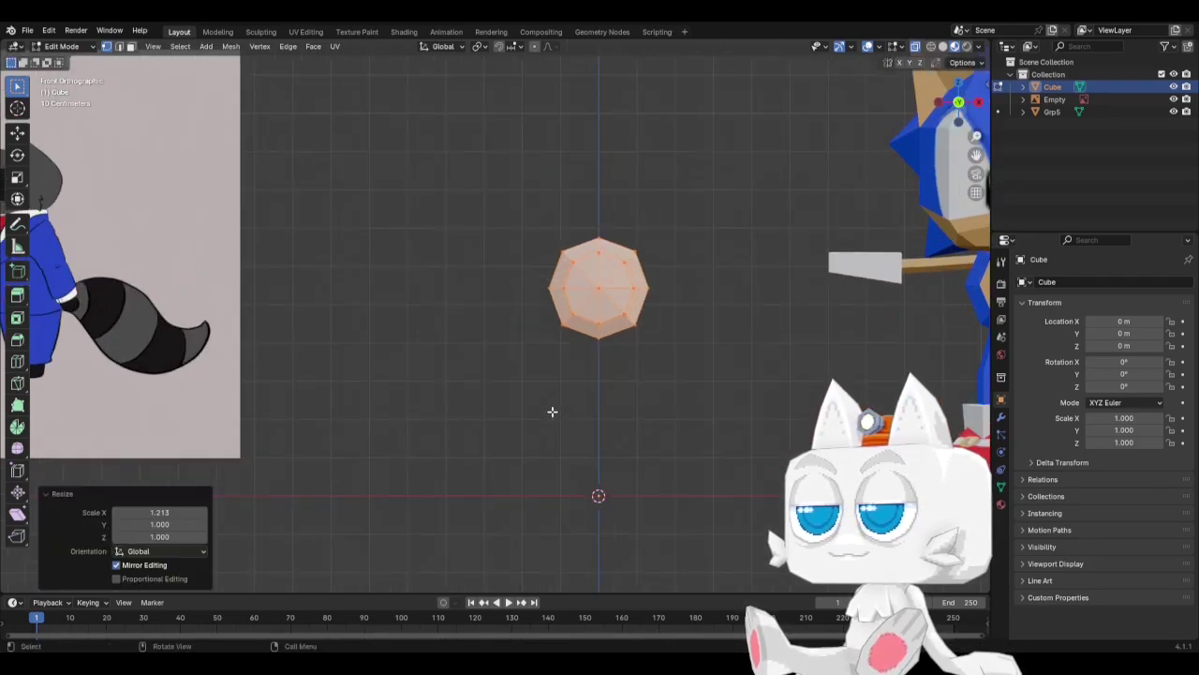
{"action": "key", "text": "KP_3"}
{"action": "key", "text": "KP_1"}
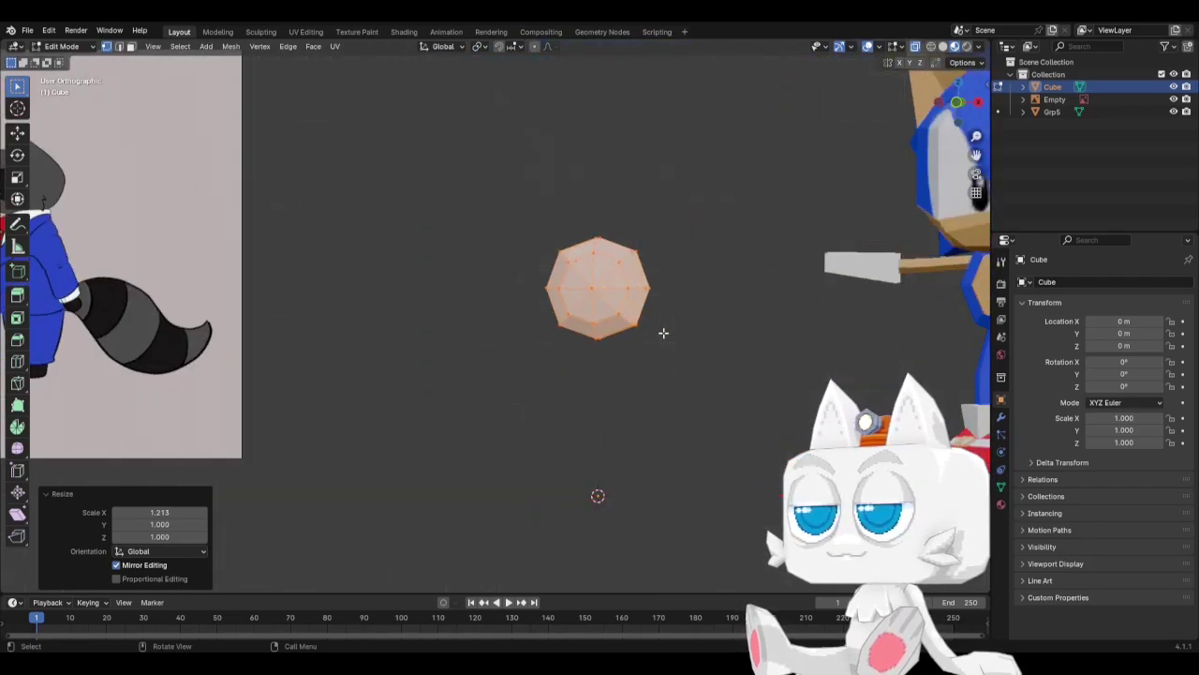
{"action": "left_click", "coordinate": [515, 350]}
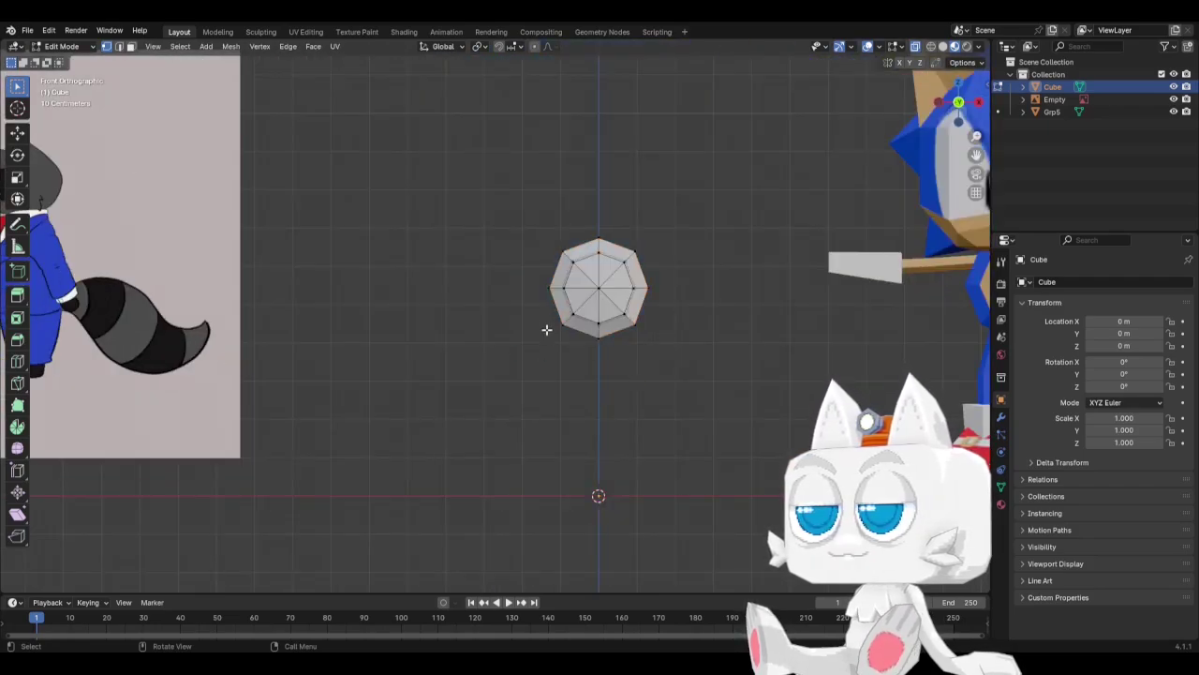
{"action": "left_click_drag", "start_coordinate": [543, 304], "coordinate": [685, 368]}
{"action": "key", "text": "Escape"}
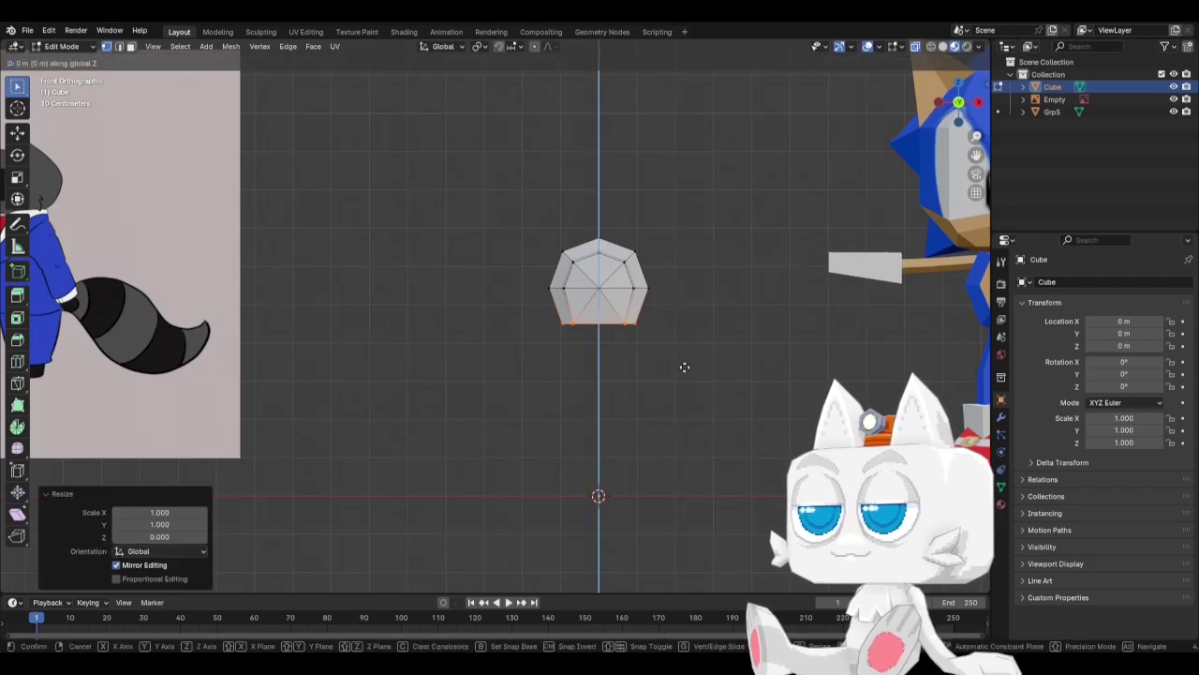
Enlarge the flattened bottom vertices by about 1.4 and raise them 0.19597 m along Z.
{"action": "key", "text": "s"}
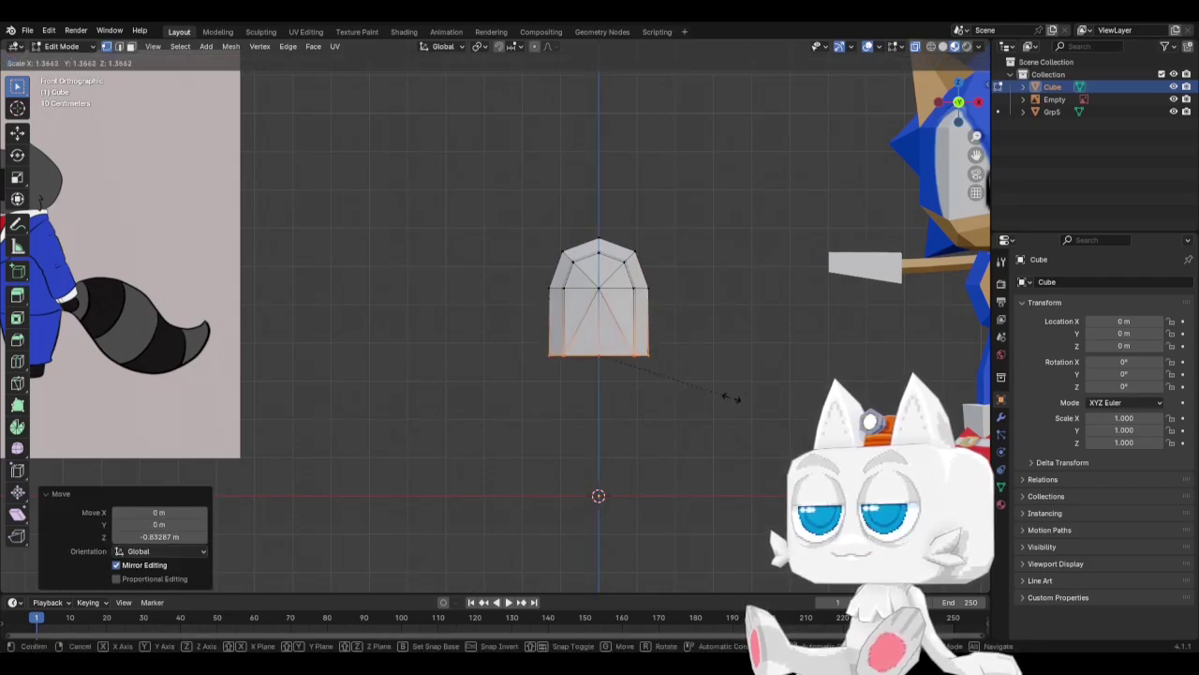
{"action": "left_click", "coordinate": [737, 396]}
{"action": "key", "text": "g"}
{"action": "key", "text": "z"}
{"action": "left_click", "coordinate": [737, 382]}
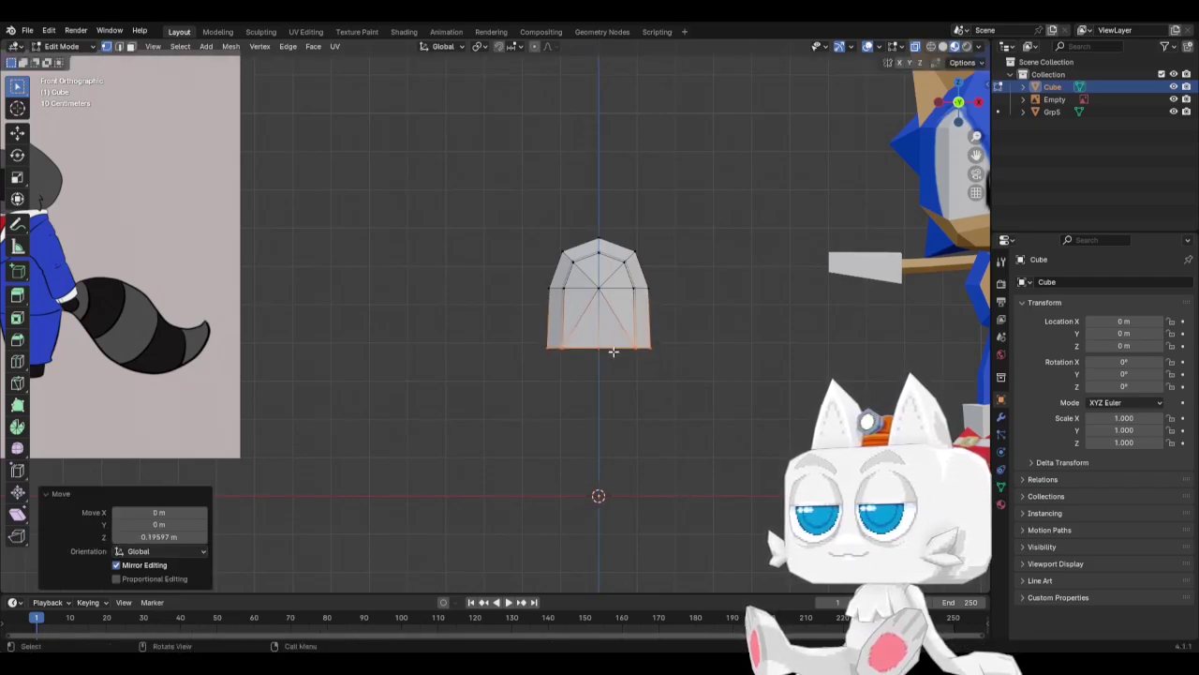
Lower the bottom centre vertices of the torso by 0.17964 m along Z.
{"action": "key", "text": "a"}
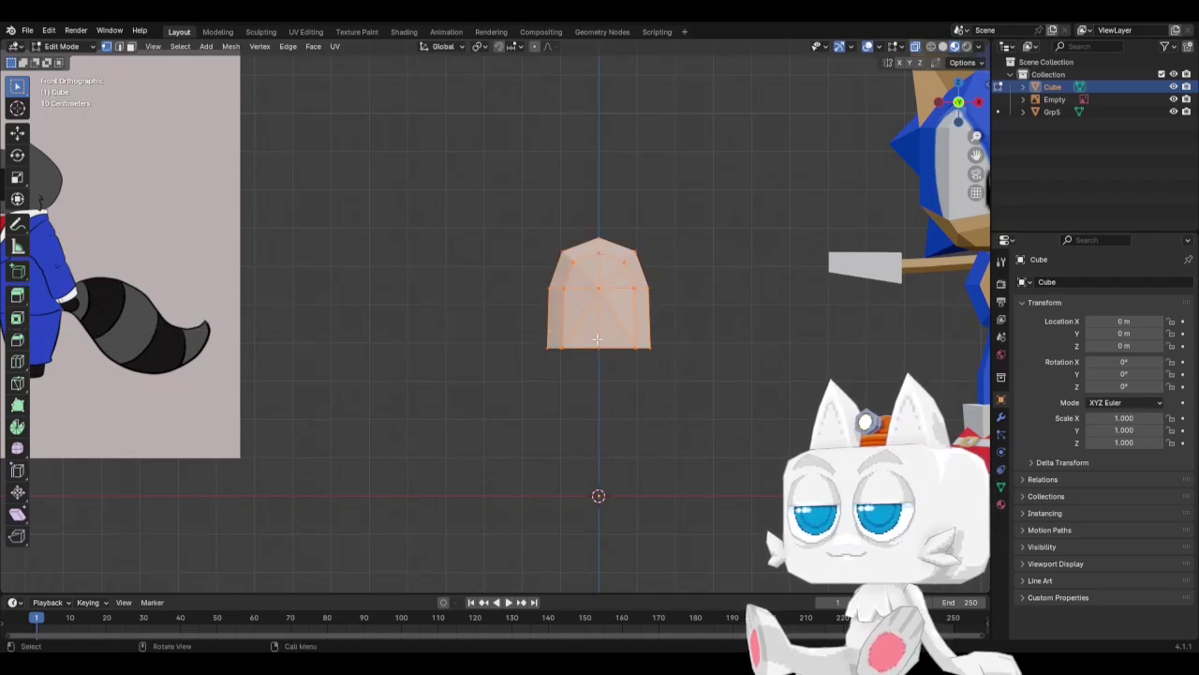
{"action": "key", "text": "alt+a"}
{"action": "key", "text": "b"}
{"action": "left_click_drag", "start_coordinate": [597, 359], "coordinate": [619, 372]}
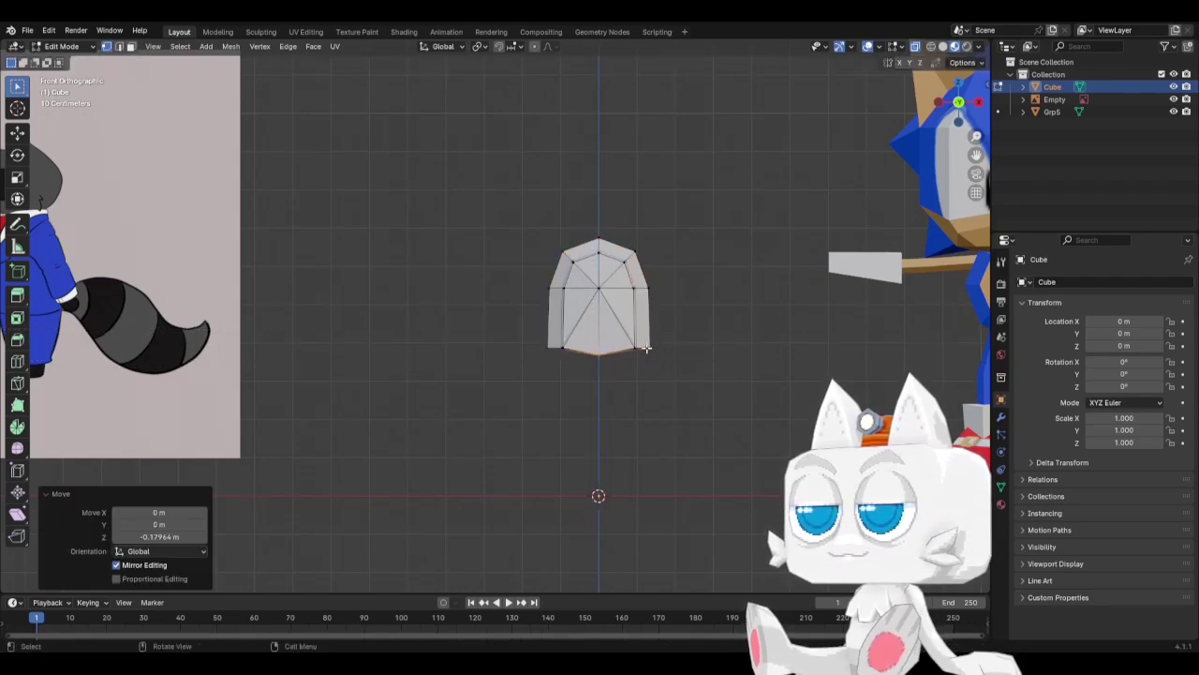
Circle-select the two outer bottom corners of the torso and raise them 0.13065 m along Z.
{"action": "key", "text": "a"}
{"action": "key", "text": "c"}
{"action": "left_click", "coordinate": [653, 346]}
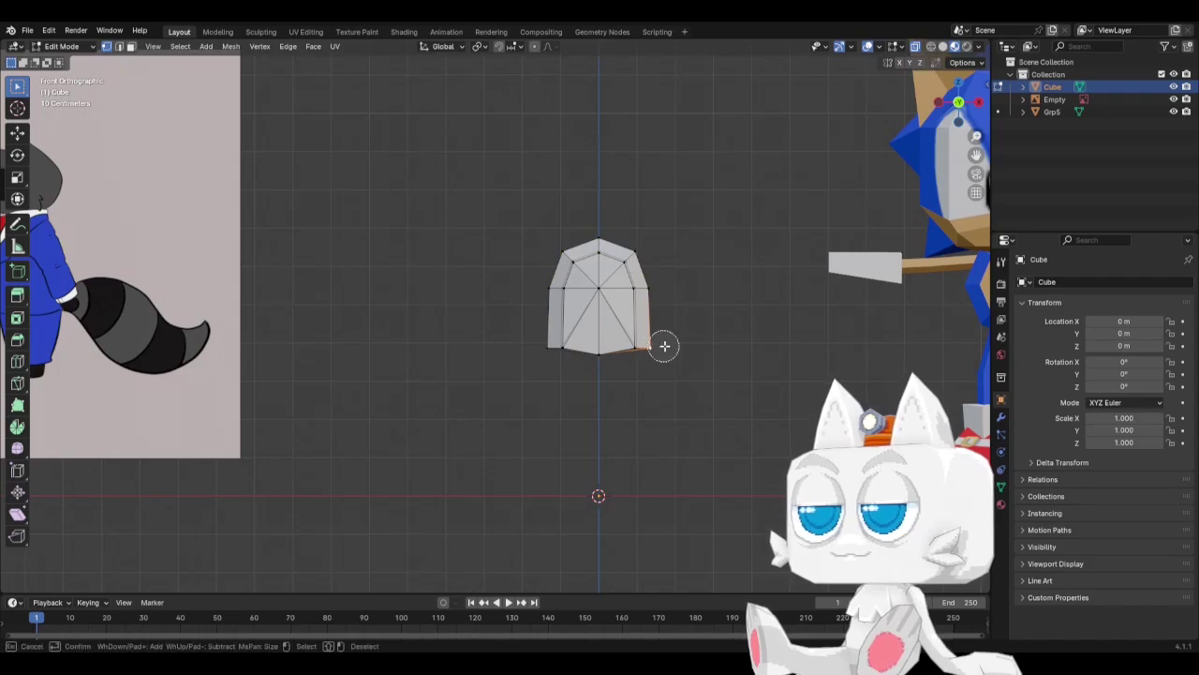
{"action": "left_click", "coordinate": [557, 353]}
{"action": "key", "text": "Escape"}
{"action": "scroll", "coordinate": [538, 345], "scroll_direction": "down", "scroll_amount": 1}
{"action": "key", "text": "g"}
{"action": "key", "text": "z"}
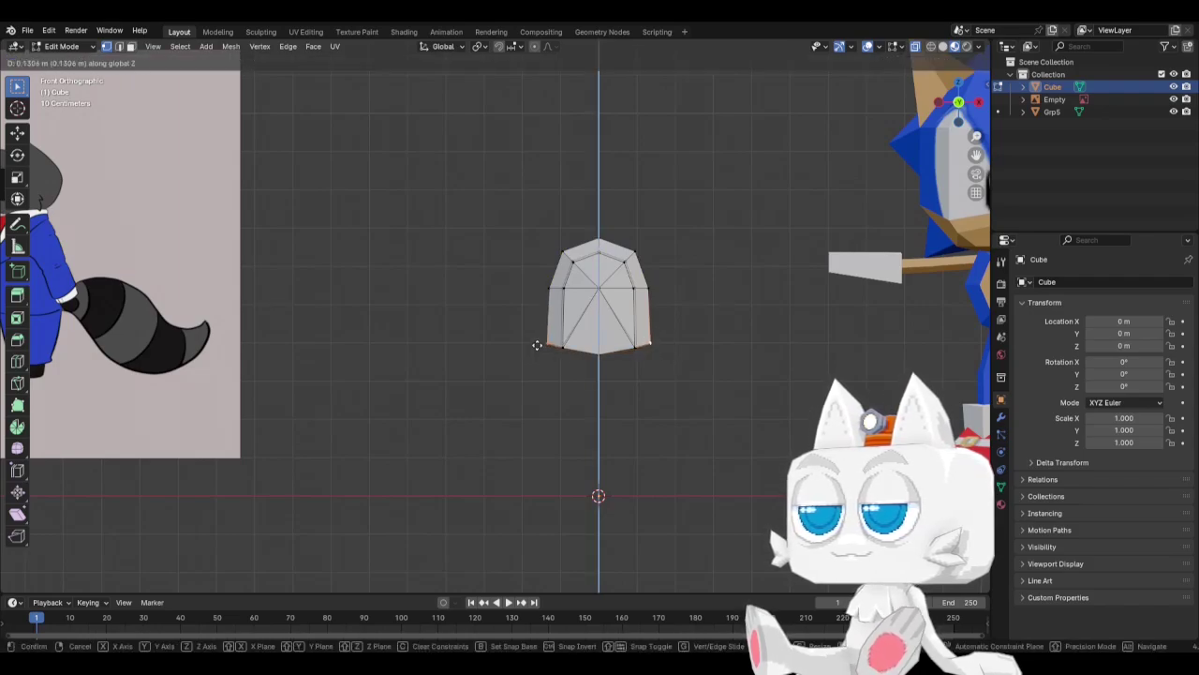
{"action": "left_click", "coordinate": [546, 380]}
Snap the 3D cursor to the selected inner vertices at the torso's lower right corner in front view.
{"action": "scroll", "coordinate": [545, 380], "scroll_direction": "down", "scroll_amount": 2}
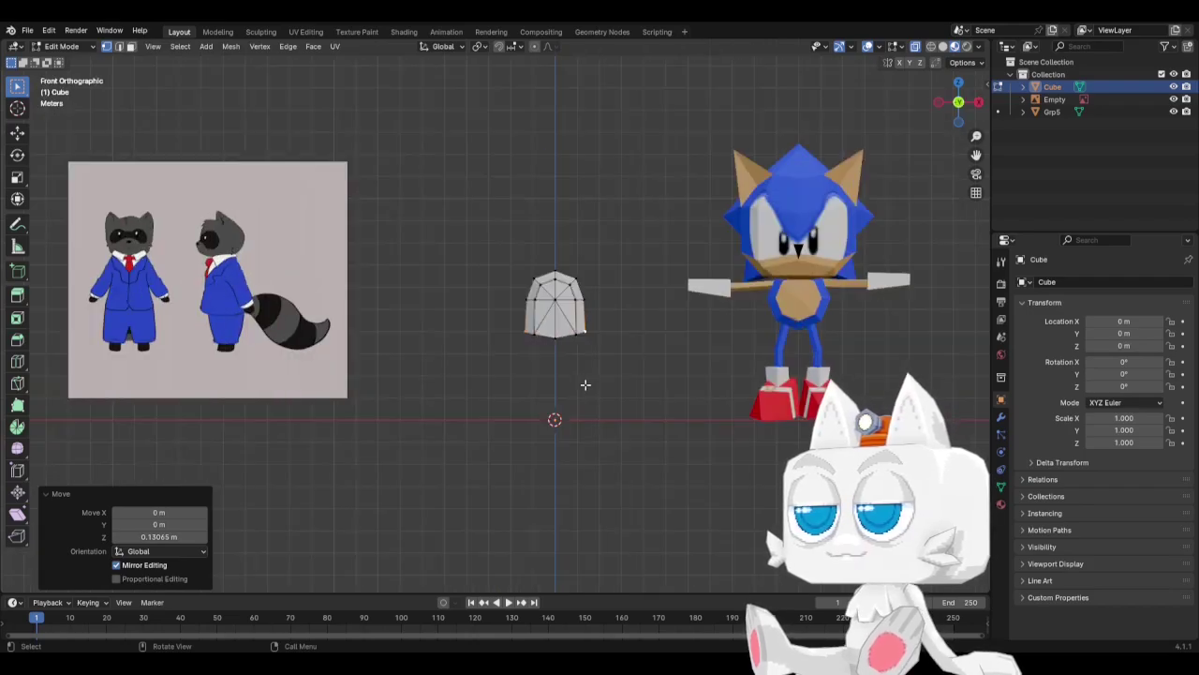
{"action": "key", "text": "KP_3"}
{"action": "scroll", "coordinate": [585, 384], "scroll_direction": "up", "scroll_amount": 1}
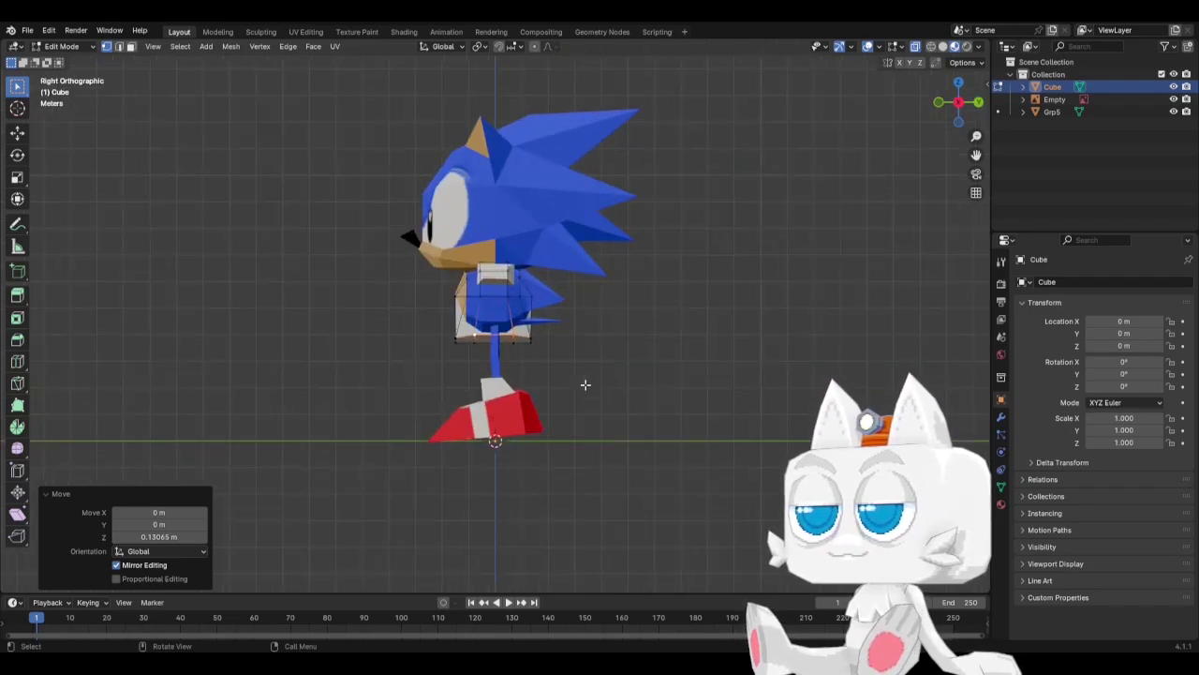
{"action": "key", "text": "KP_1"}
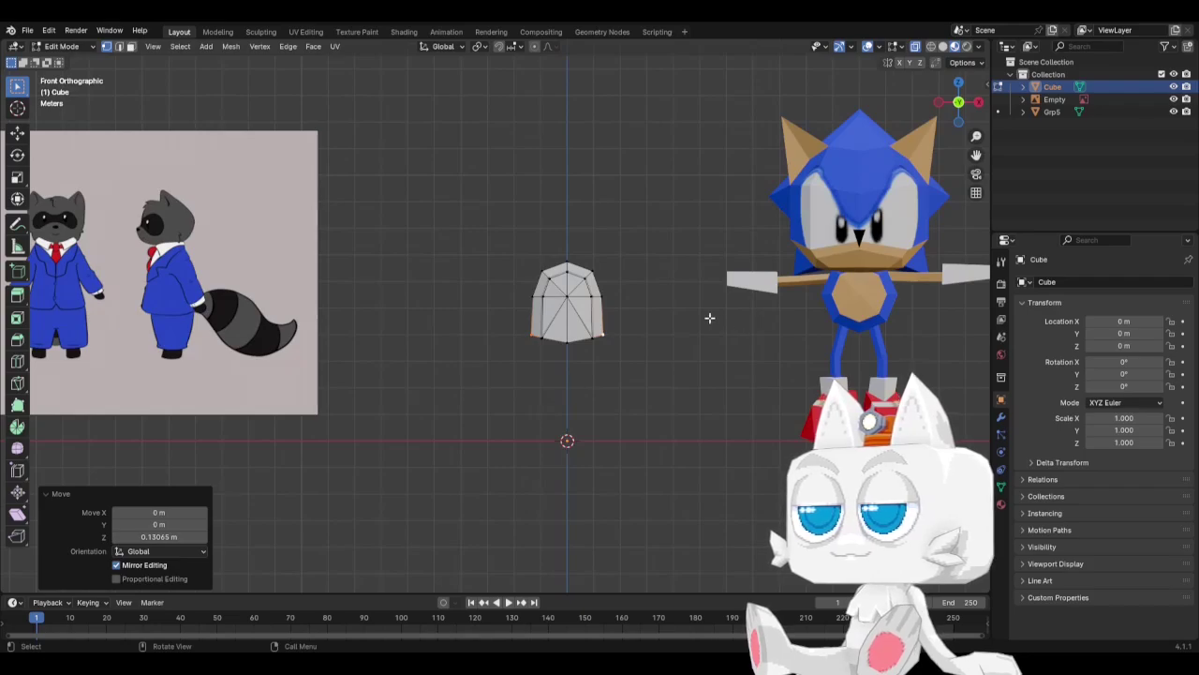
{"action": "scroll", "coordinate": [612, 352], "scroll_direction": "up", "scroll_amount": 2}
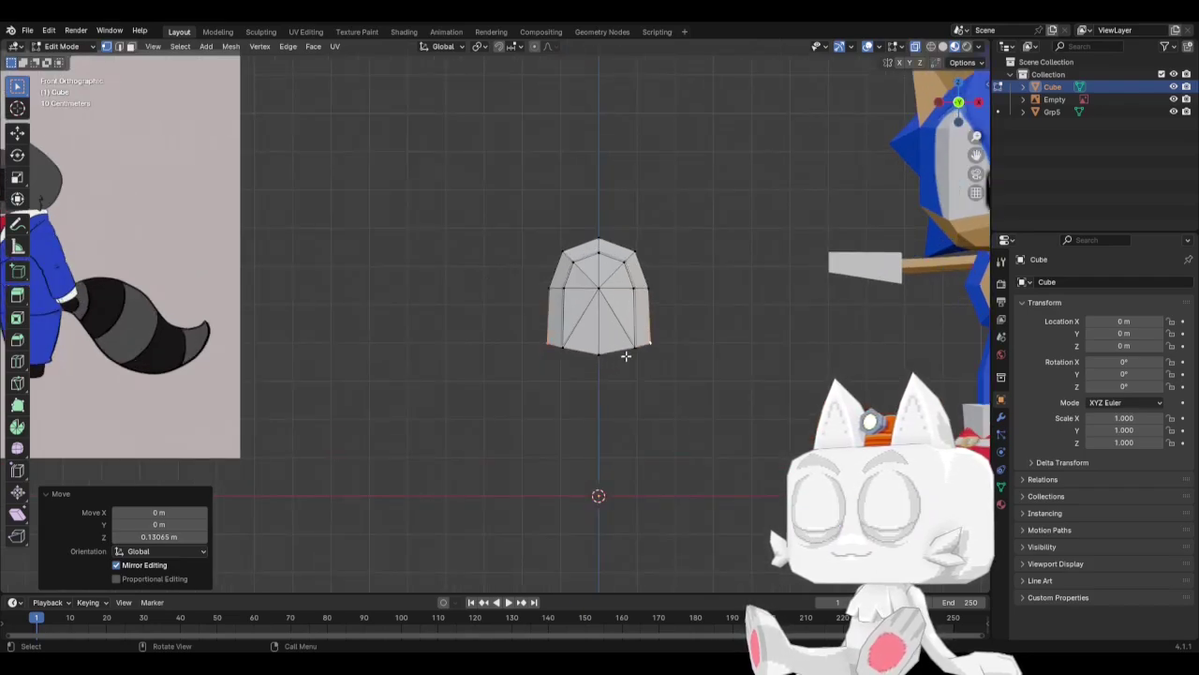
{"action": "scroll", "coordinate": [771, 388], "scroll_direction": "down", "scroll_amount": 2}
{"action": "key", "text": "b"}
{"action": "left_click_drag", "start_coordinate": [601, 337], "coordinate": [594, 343]}
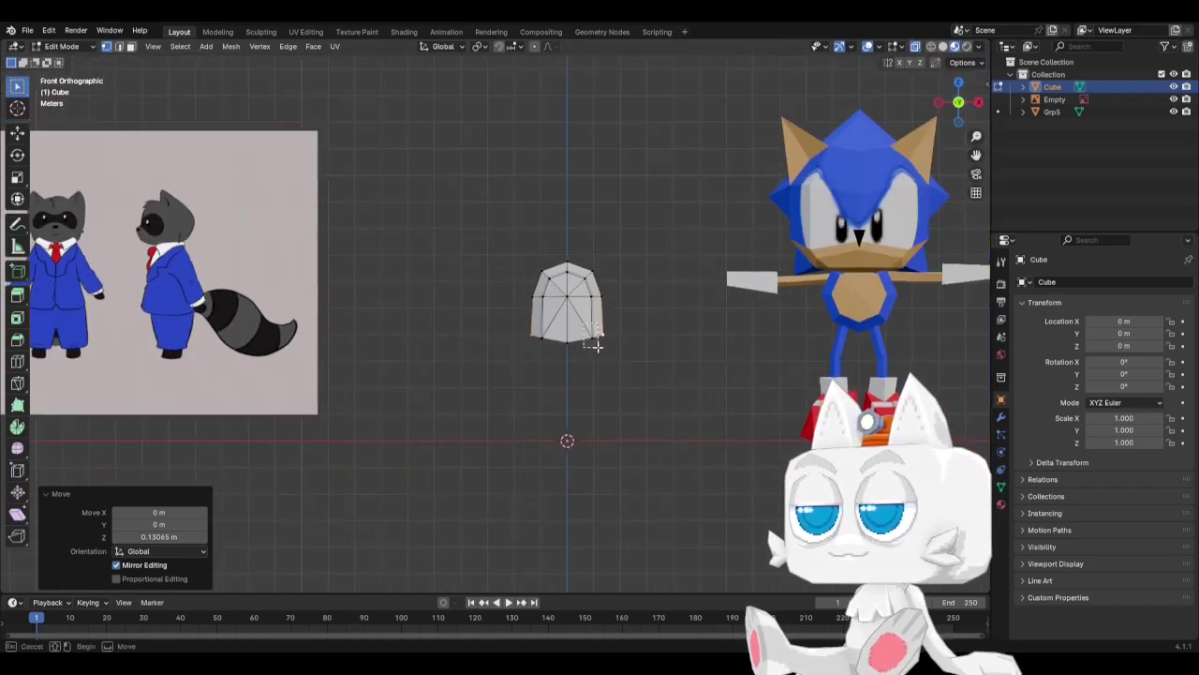
{"action": "key", "text": "shift+s"}
{"action": "left_click", "coordinate": [640, 443]}
Add a cylinder with 3 vertices at the 3D cursor as the start of a leg.
{"action": "key", "text": "a"}
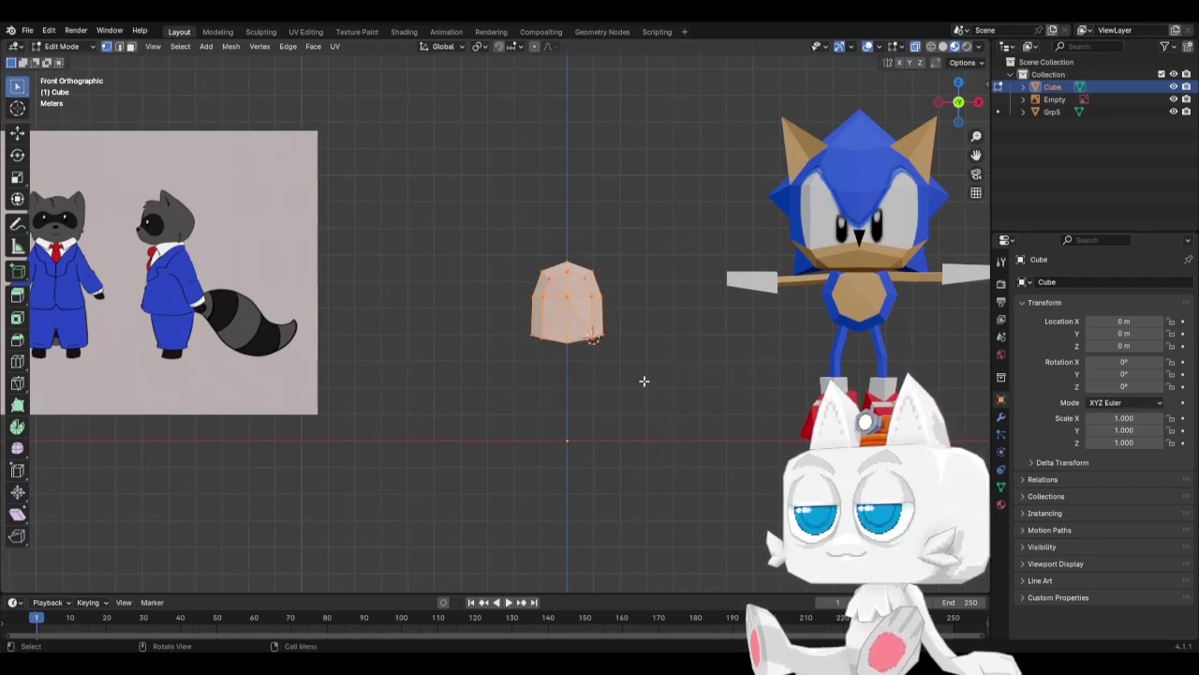
{"action": "key", "text": "alt+a"}
{"action": "key", "text": "shift+a"}
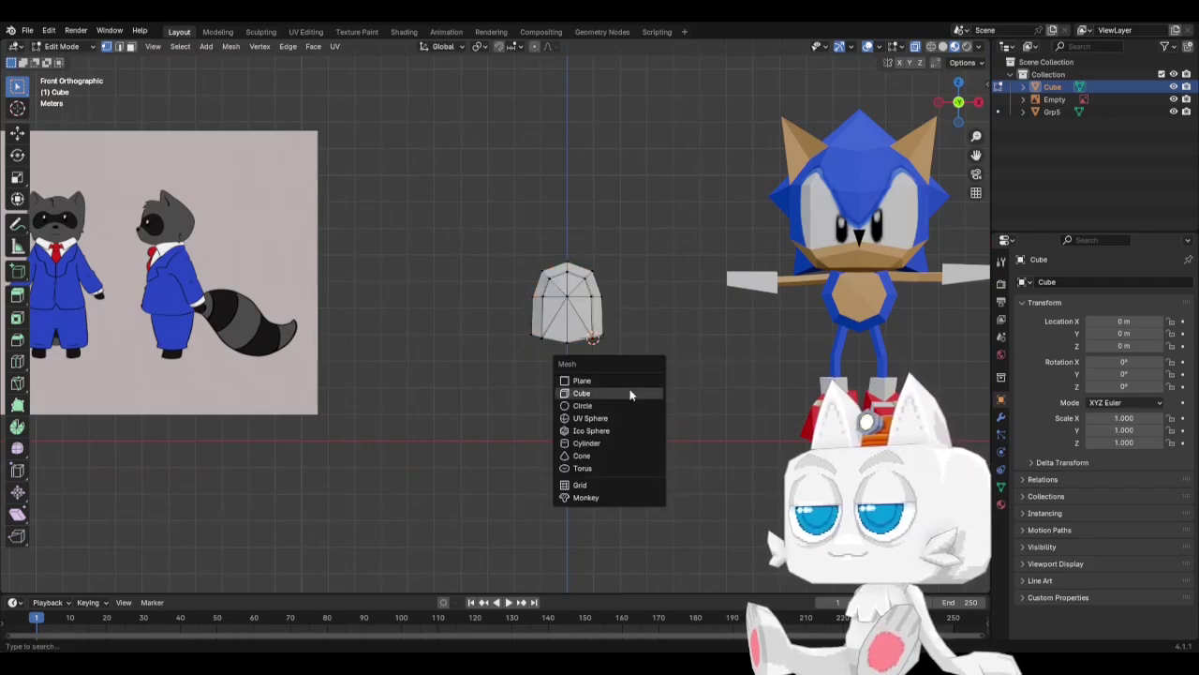
{"action": "left_click", "coordinate": [593, 446]}
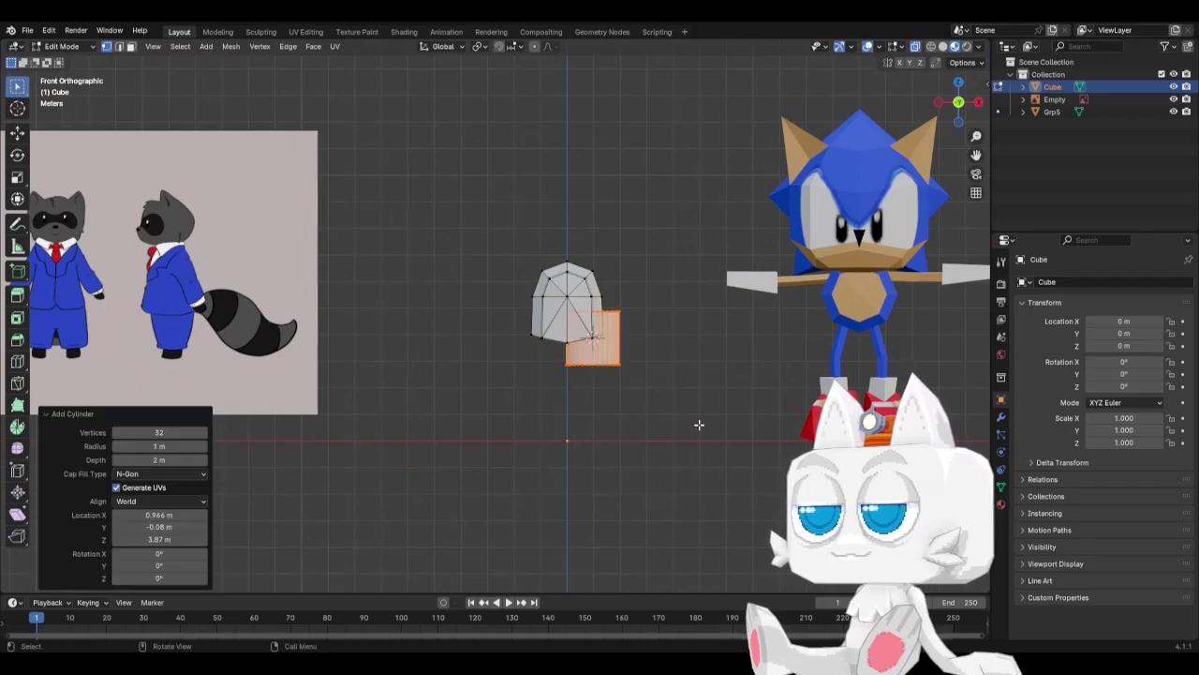
{"action": "left_click", "coordinate": [145, 431]}
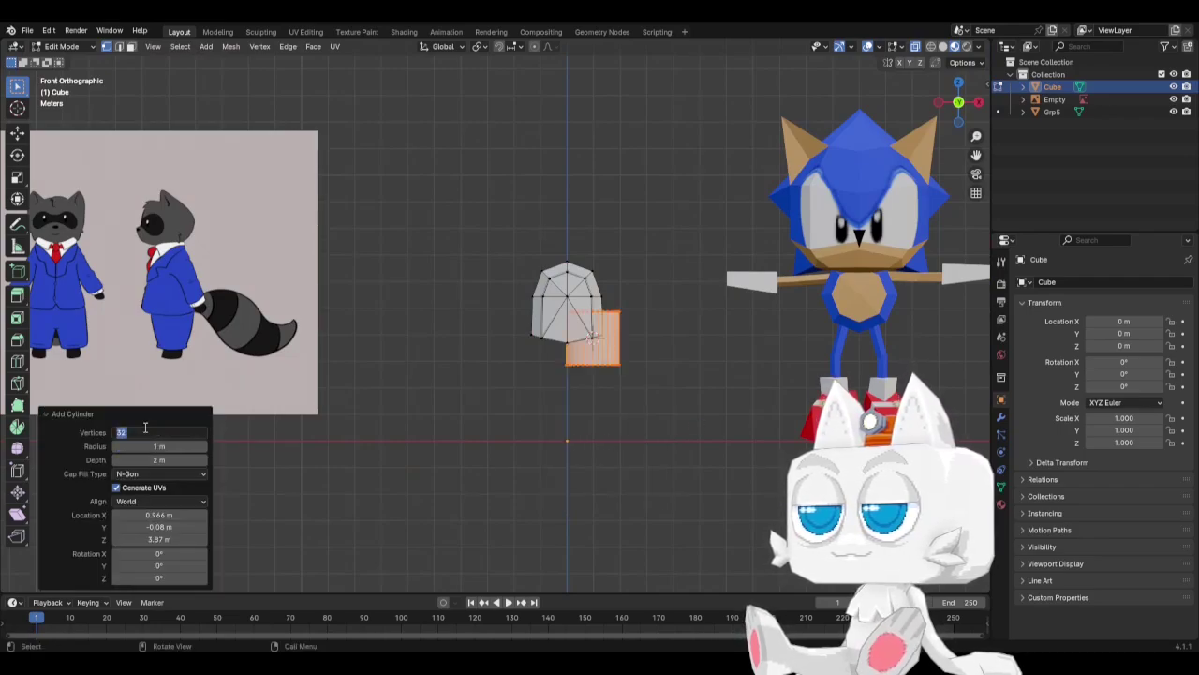
{"action": "type", "text": "3"}
{"action": "key", "text": "Return"}
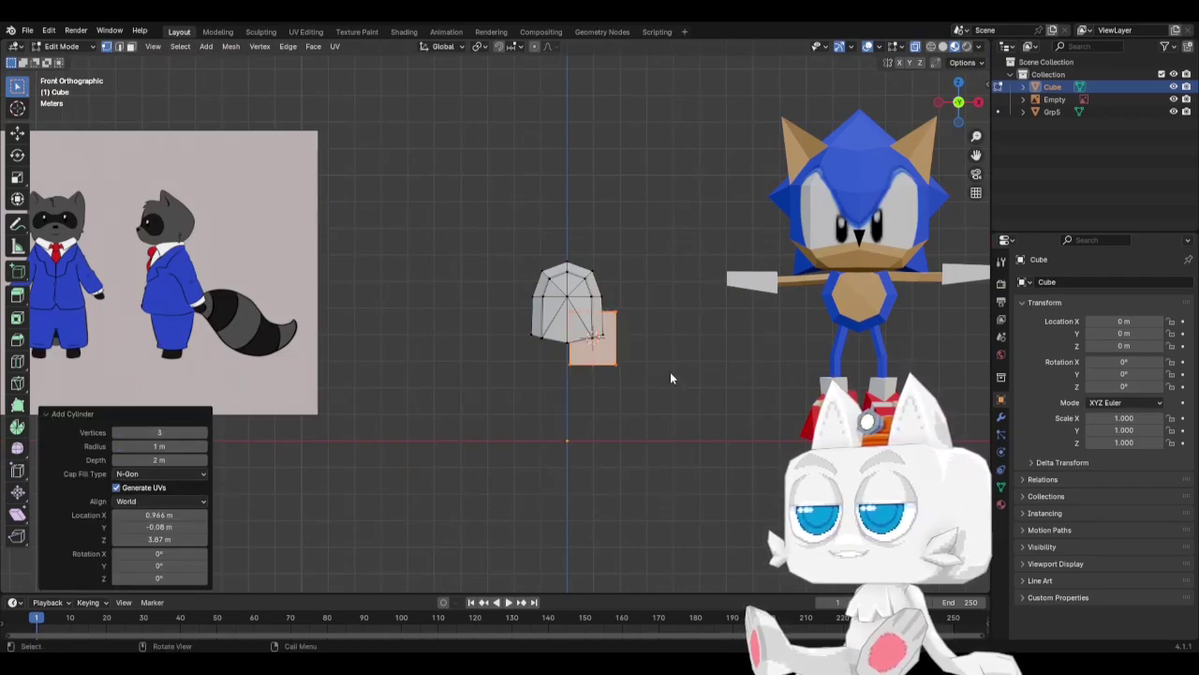
Scale the cylinder down to 0.297 and stretch it 2.814 along Z into a leg.
{"action": "scroll", "coordinate": [656, 377], "scroll_direction": "up", "scroll_amount": 1}
{"action": "key", "text": "s"}
{"action": "left_click", "coordinate": [681, 341]}
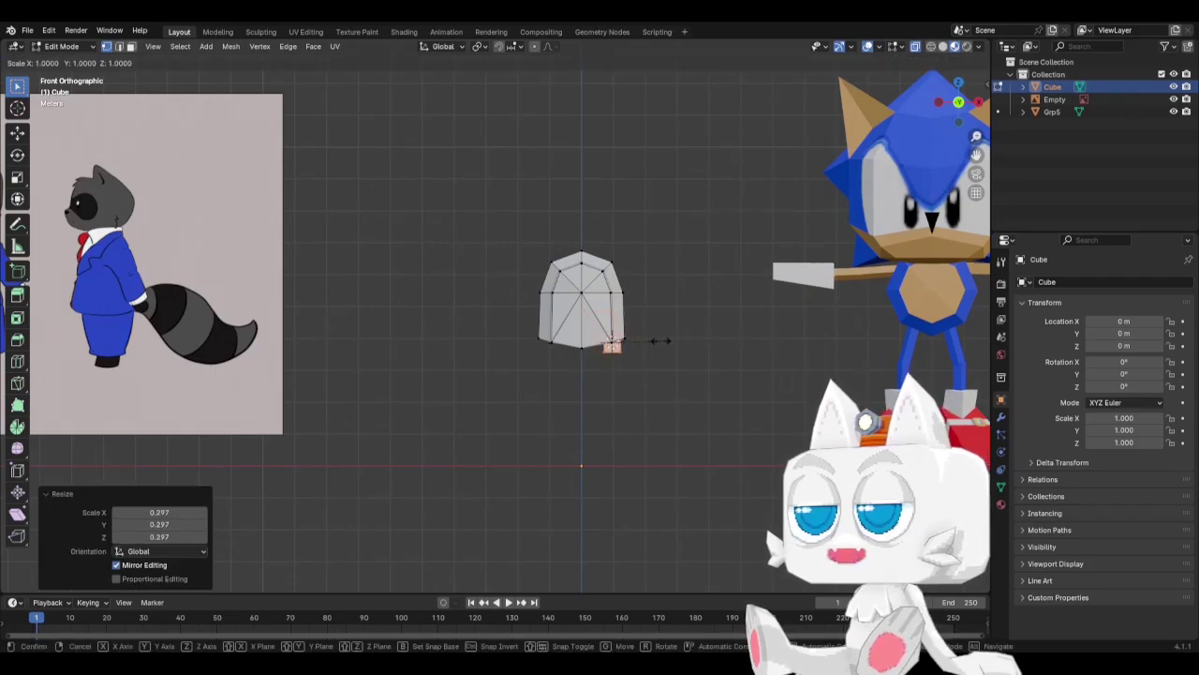
{"action": "key", "text": "s"}
{"action": "key", "text": "z"}
{"action": "left_click", "coordinate": [736, 377]}
Move the leg -0.19597 m in X and -0.80348 m in Z below the torso, and tilt it slightly outward.
{"action": "key", "text": "g"}
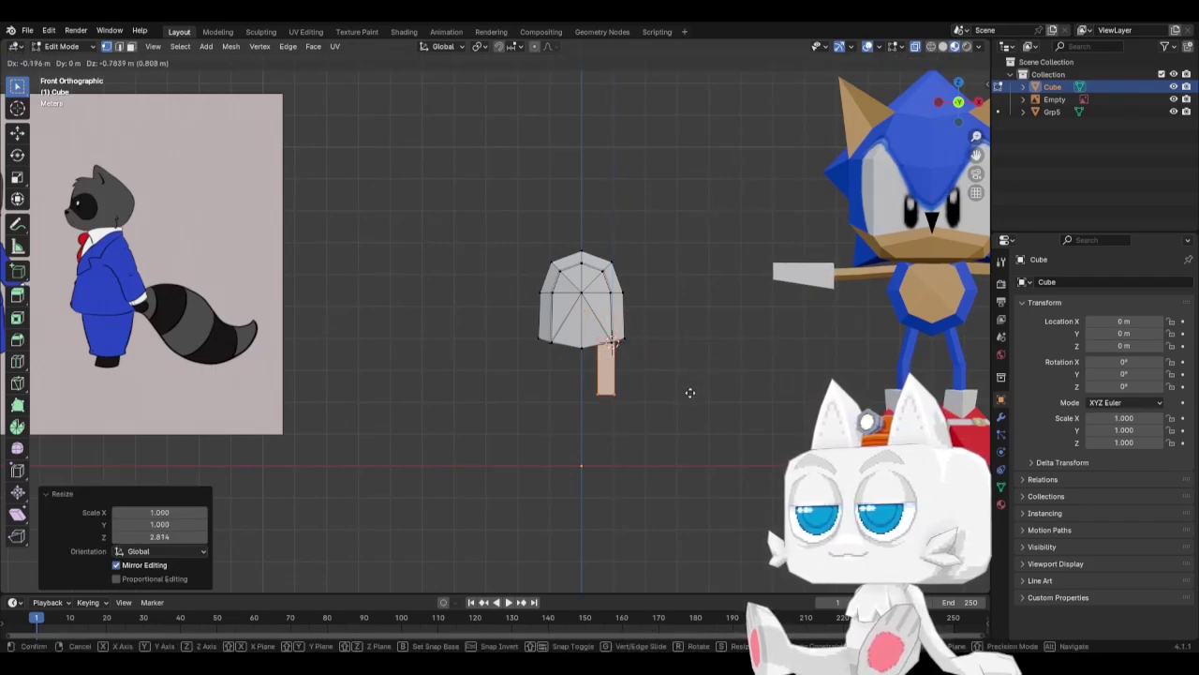
{"action": "left_click", "coordinate": [690, 393]}
{"action": "key", "text": "r"}
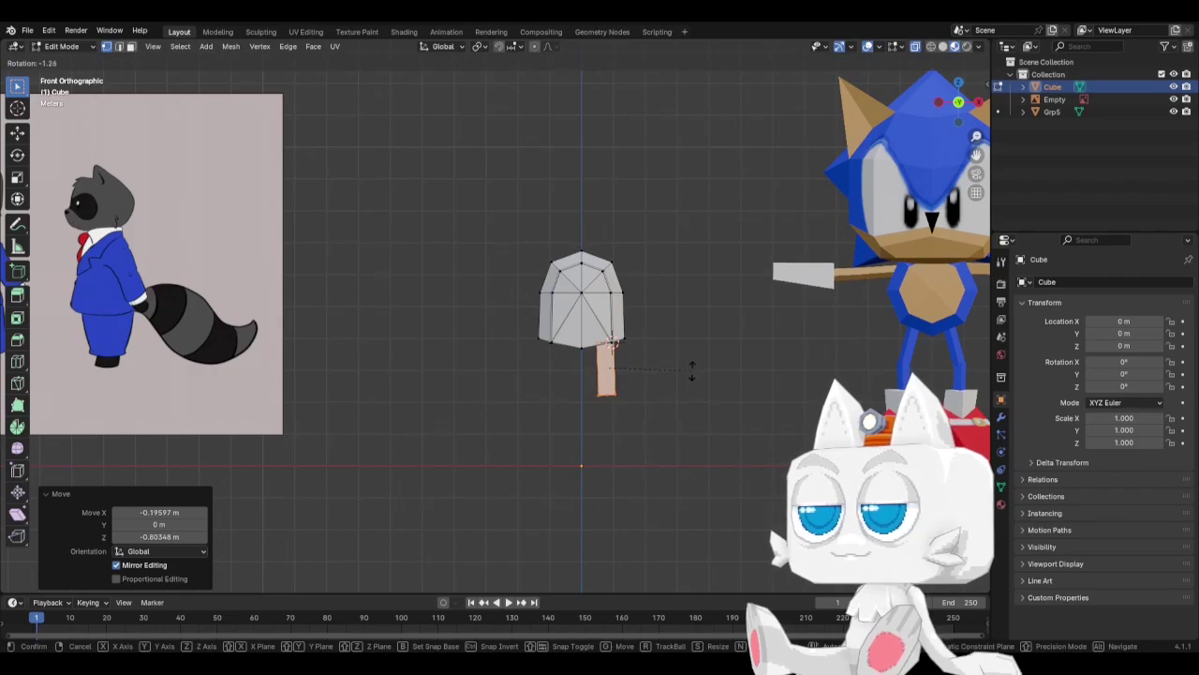
{"action": "right_click", "coordinate": [693, 358]}
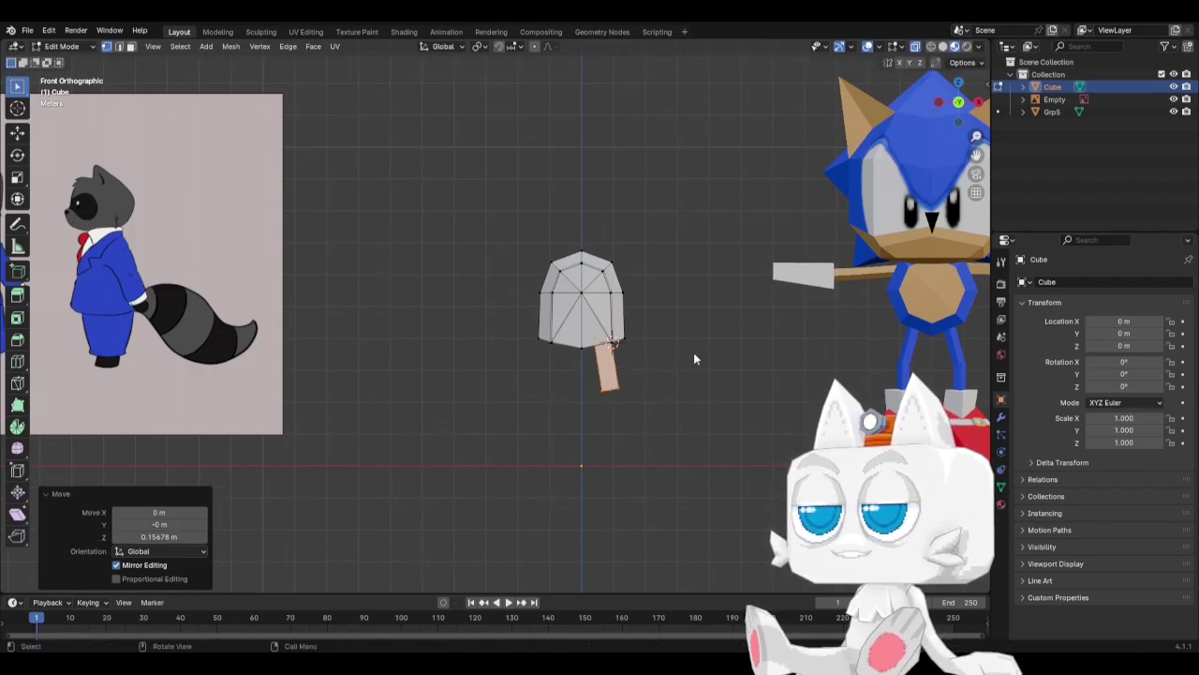
Lengthen the leg by moving its lower end about 0.25 m in X and -1.16 m in Z, finishing with a -4.12° rotation.
{"action": "key", "text": "a"}
{"action": "key", "text": "alt+a"}
{"action": "key", "text": "l"}
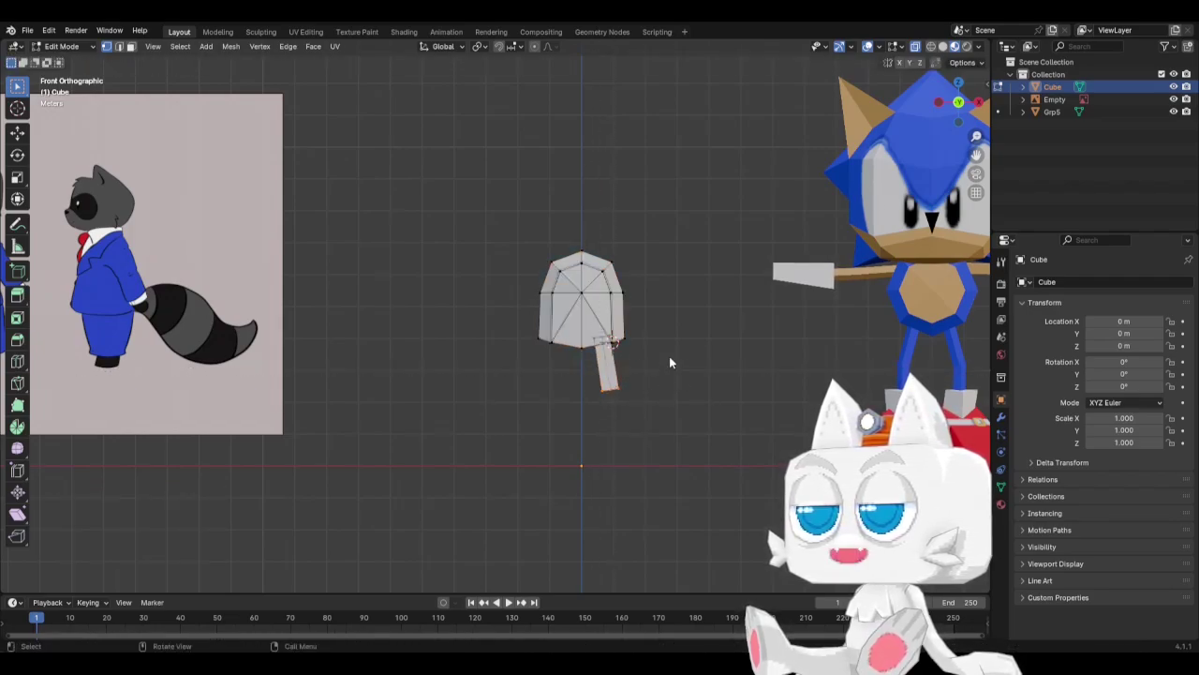
{"action": "key", "text": "r"}
{"action": "left_click", "coordinate": [675, 363]}
{"action": "key", "text": "g"}
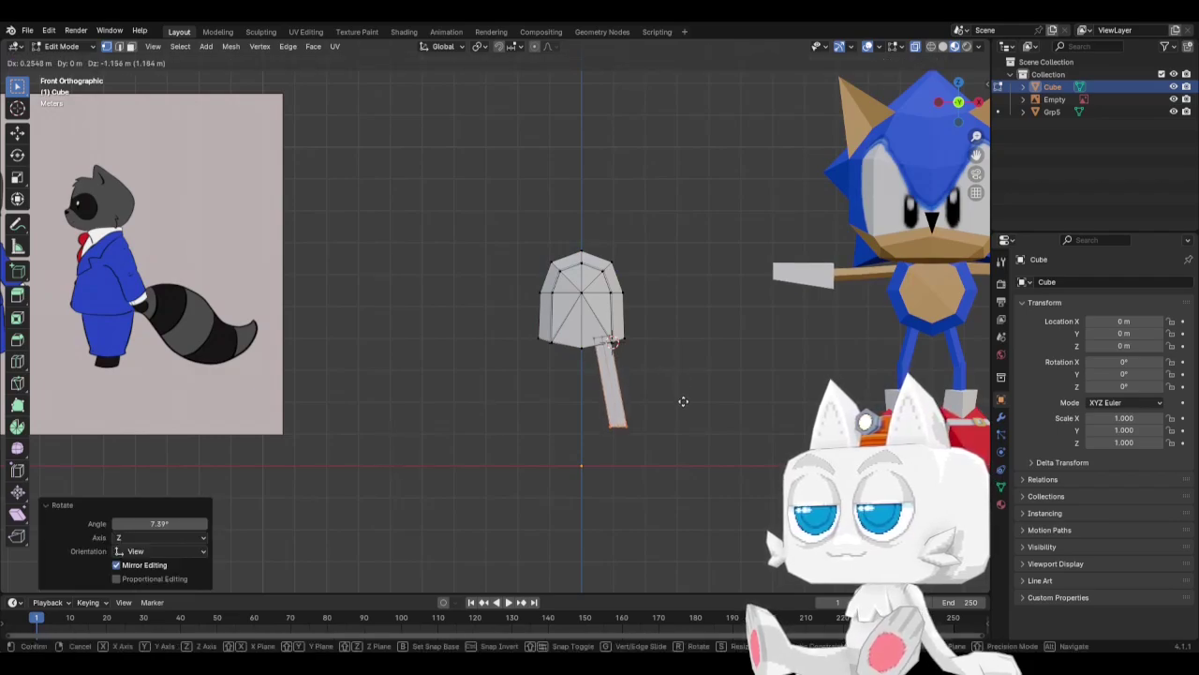
{"action": "left_click", "coordinate": [683, 402]}
{"action": "key", "text": "r"}
{"action": "left_click", "coordinate": [687, 392]}
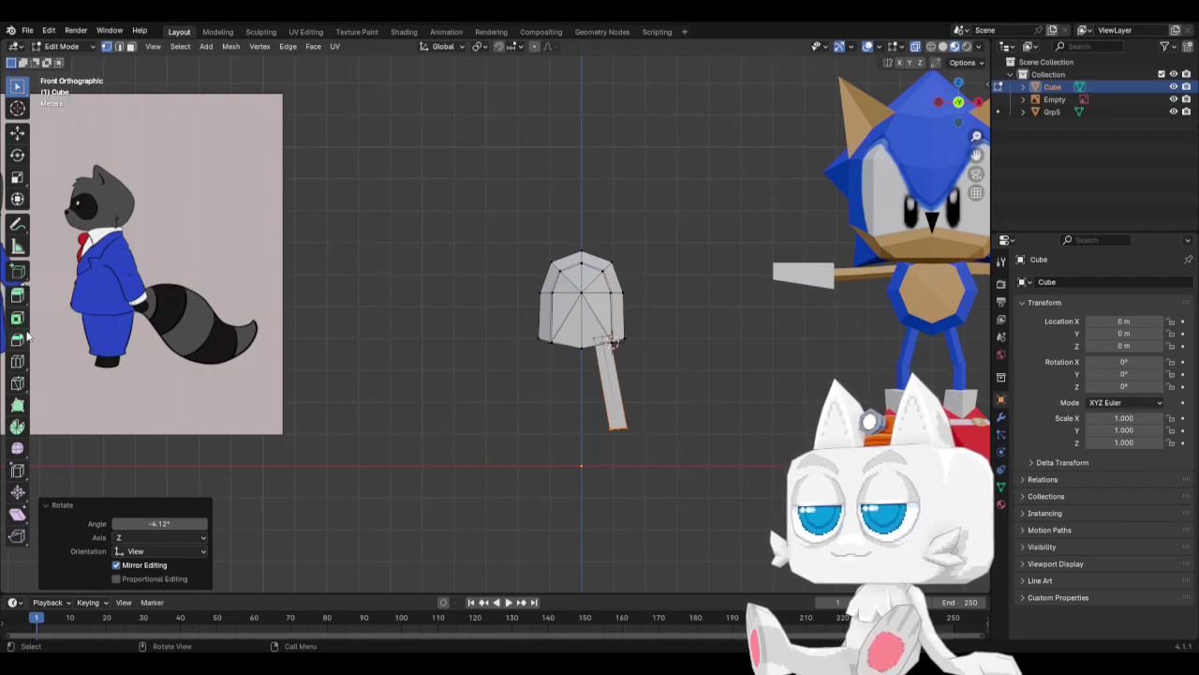
Add a single centred loop cut across the leg, then return to the selection tool.
{"action": "left_click", "coordinate": [18, 362]}
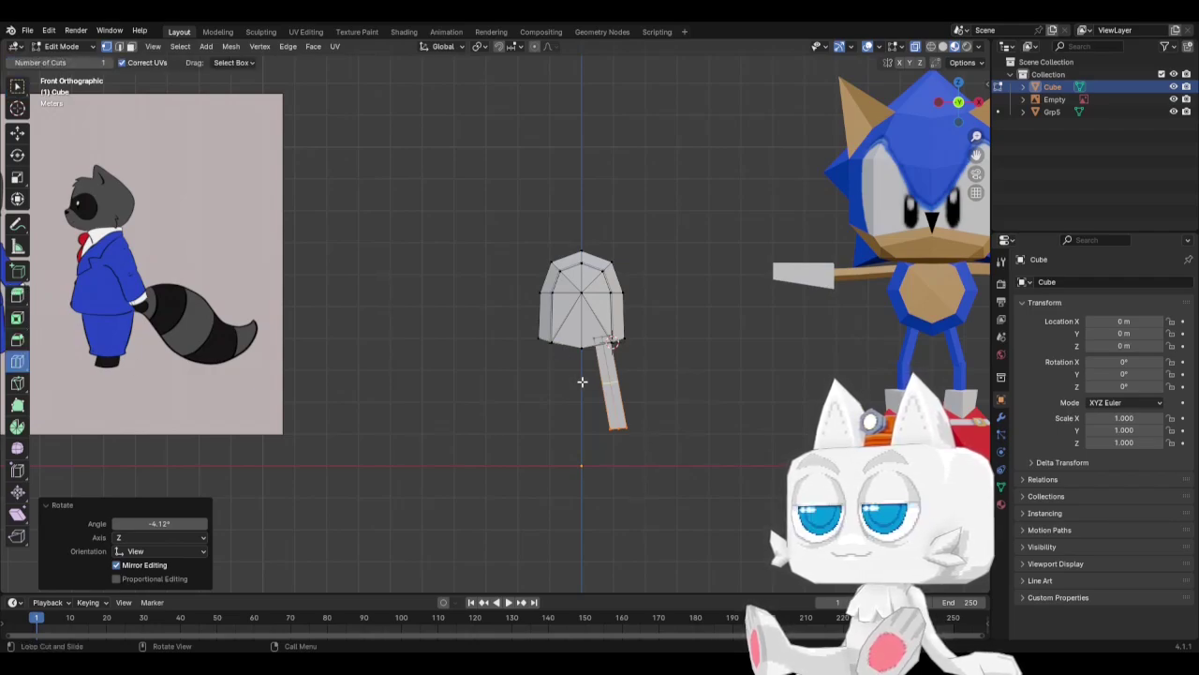
{"action": "left_click", "coordinate": [582, 381]}
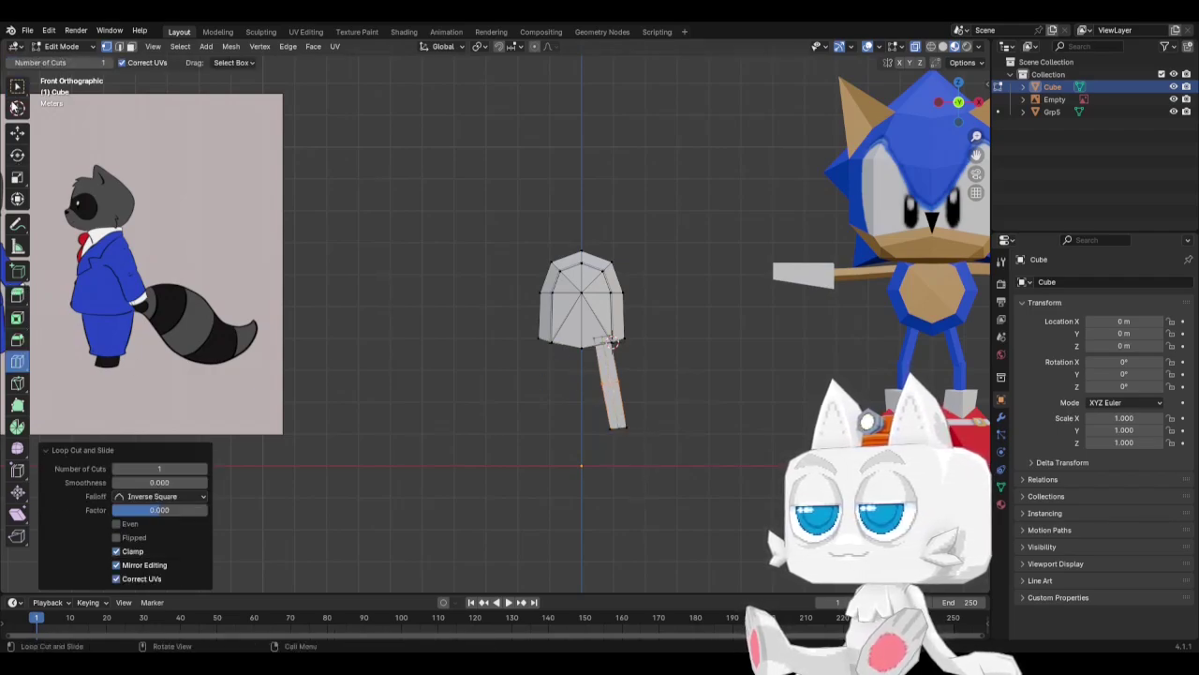
{"action": "key", "text": "w"}
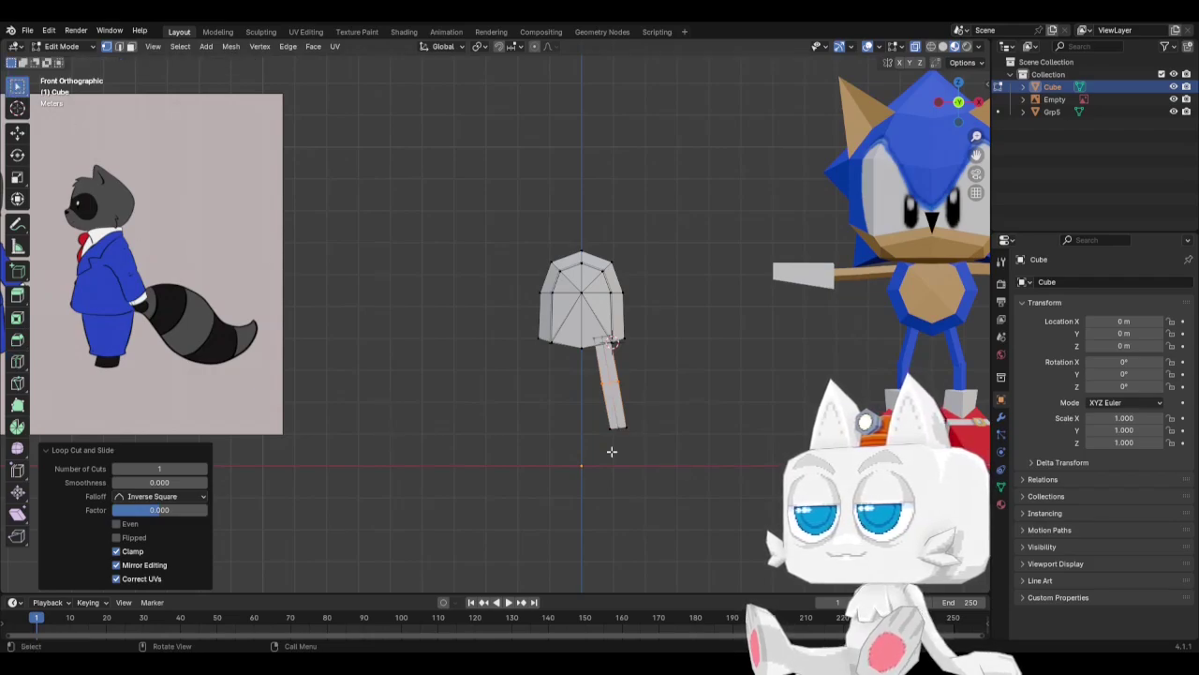
Split the leg at the new edge loop using the Faces by Edges option.
{"action": "key", "text": "F3"}
{"action": "type", "text": "split"}
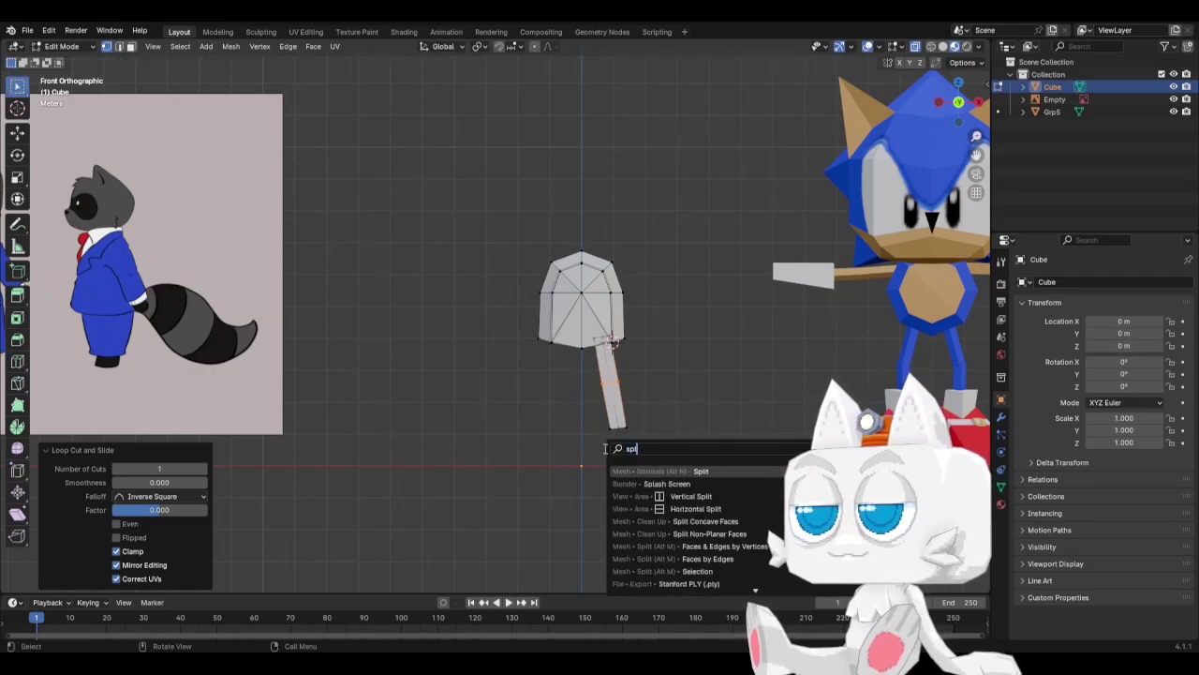
{"action": "key", "text": "Down"}
{"action": "key", "text": "Down"}
{"action": "key", "text": "Down"}
{"action": "key", "text": "Down"}
{"action": "key", "text": "Down"}
{"action": "key", "text": "Down"}
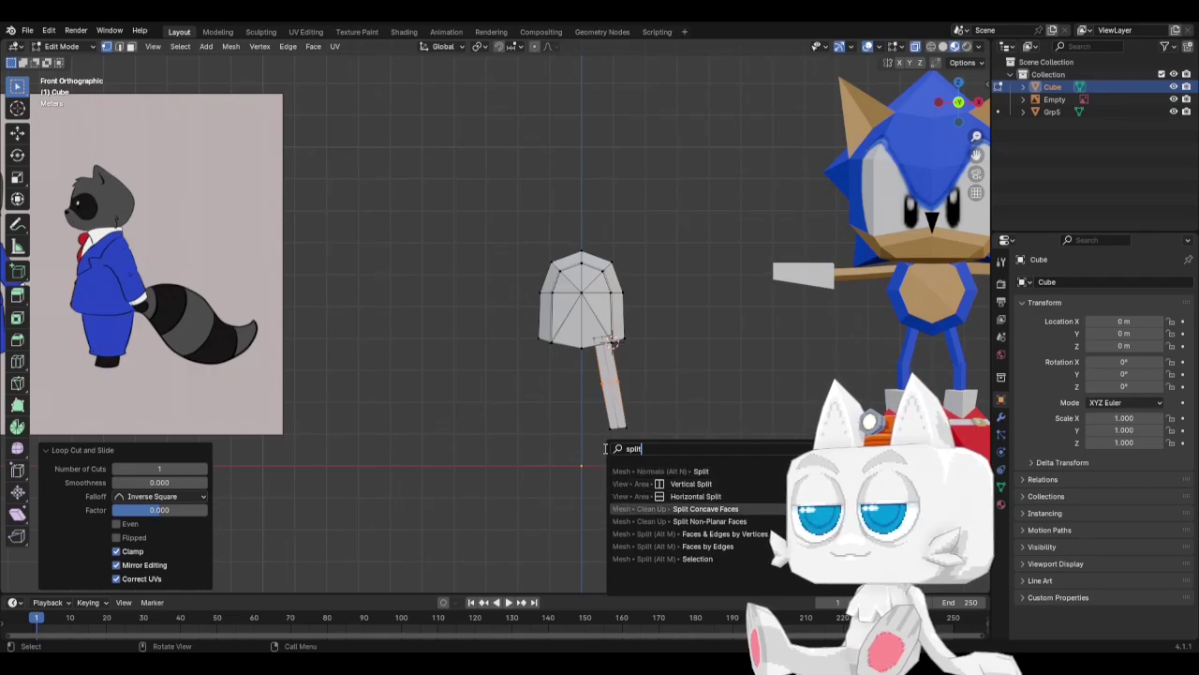
{"action": "key", "text": "Return"}
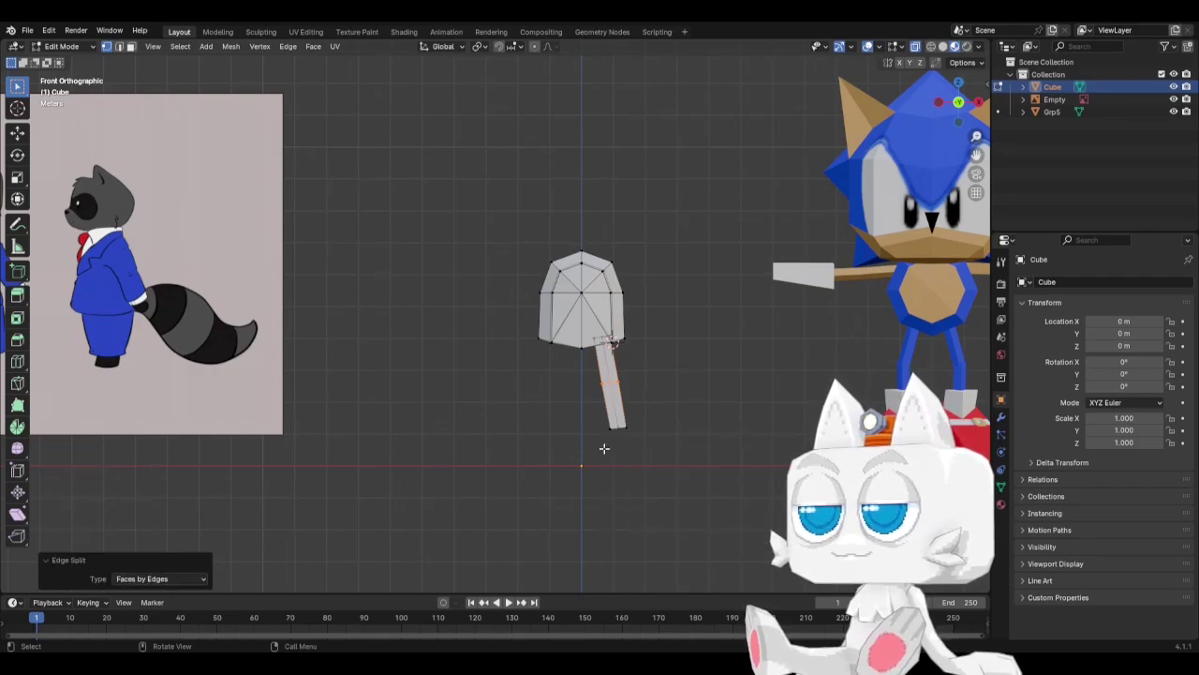
Select the faces of the leg's lower segment and move them -1 m along Z, away from the upper segment.
{"action": "left_click", "coordinate": [132, 45]}
{"action": "left_click", "coordinate": [611, 406]}
{"action": "key", "text": "g"}
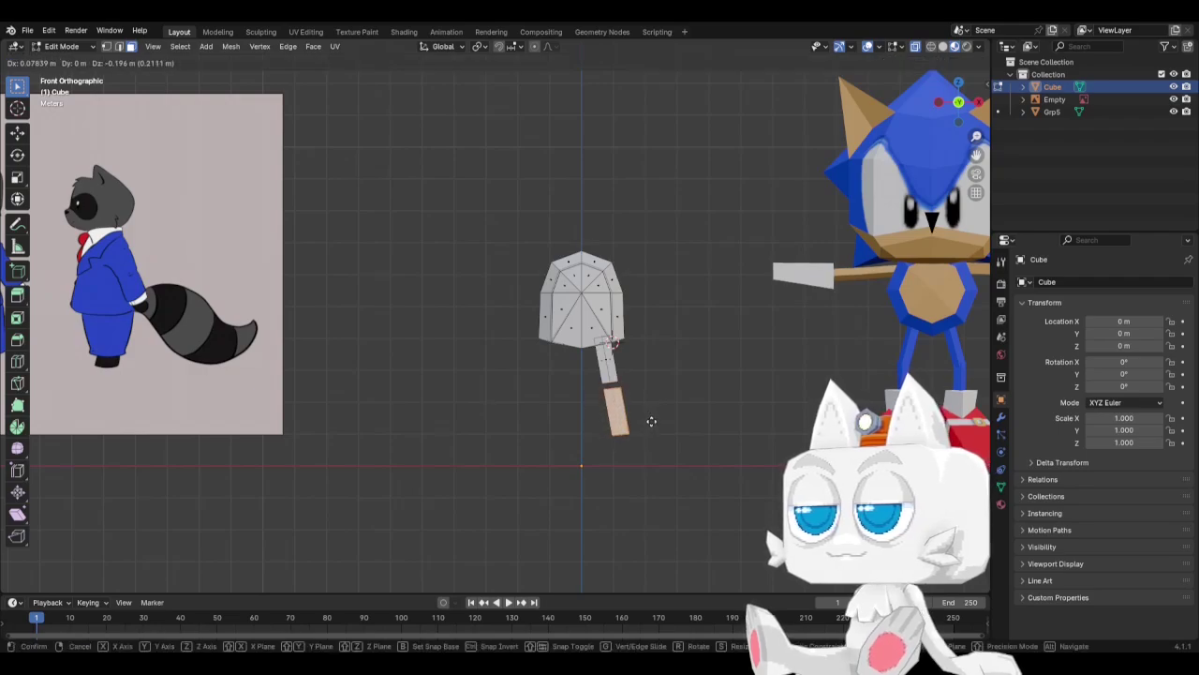
{"action": "left_click", "coordinate": [656, 431]}
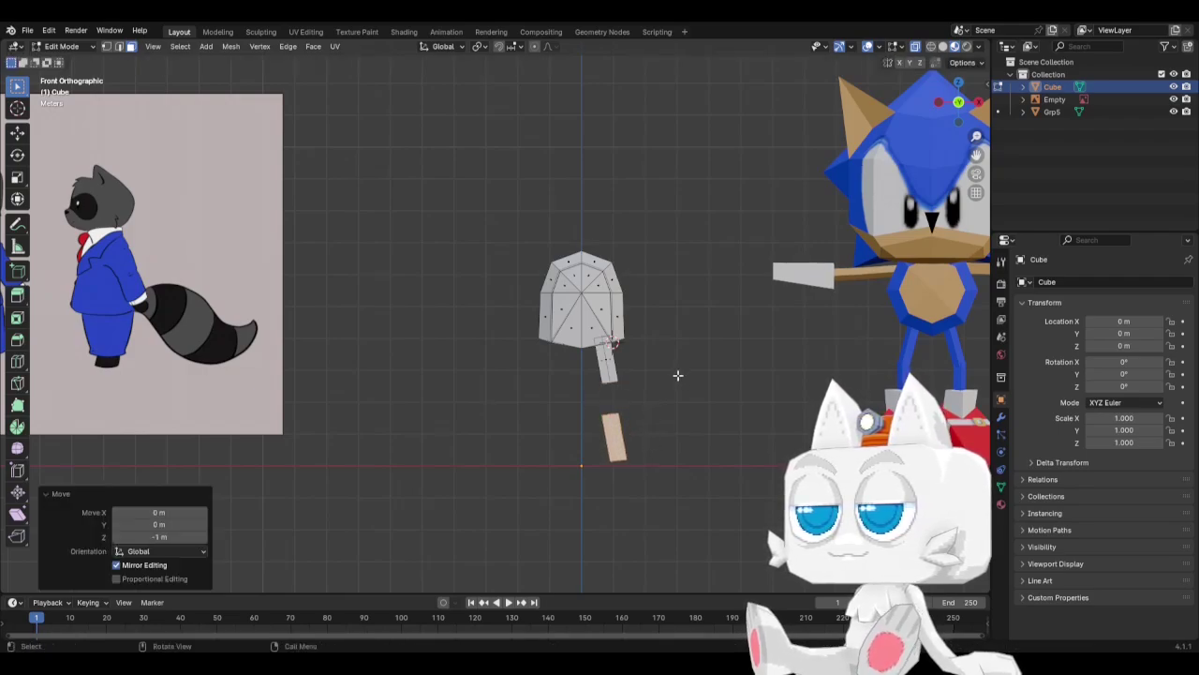
Select the lower leg segment's vertices, move it up against the upper segment and finish with a 3.53° rotation.
{"action": "scroll", "coordinate": [678, 379], "scroll_direction": "up", "scroll_amount": 2}
{"action": "left_click", "coordinate": [106, 46]}
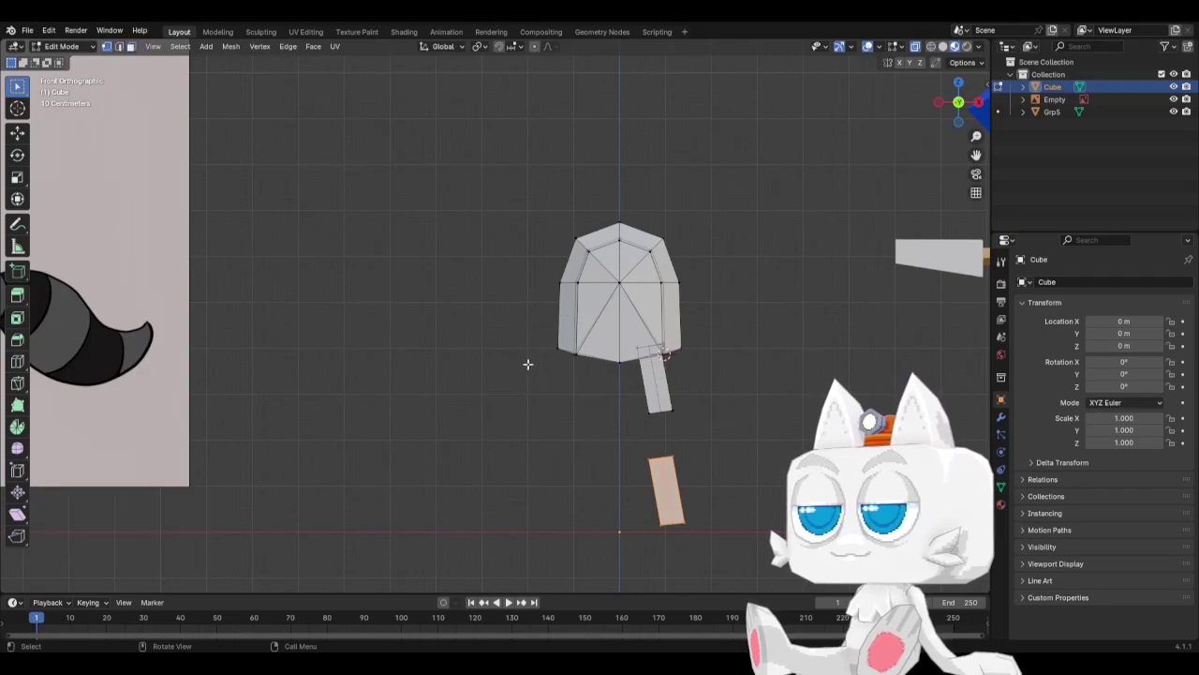
{"action": "left_click_drag", "start_coordinate": [629, 391], "coordinate": [710, 424]}
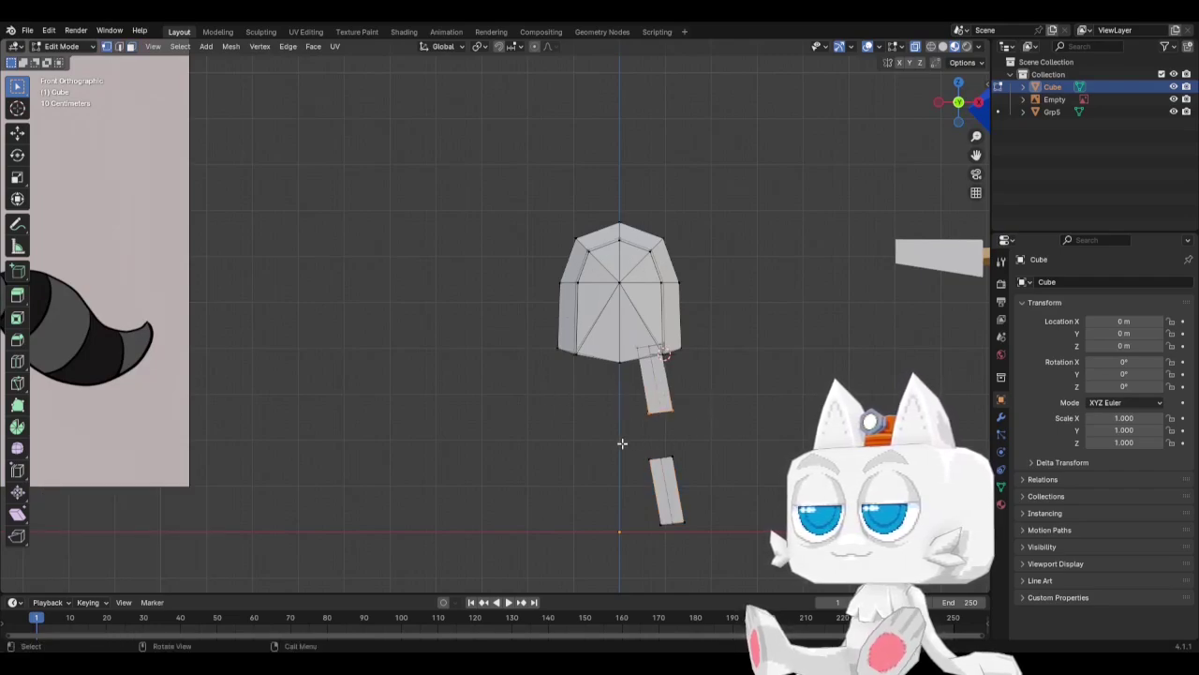
{"action": "left_click_drag", "start_coordinate": [694, 468], "coordinate": [702, 549], "text": "shift"}
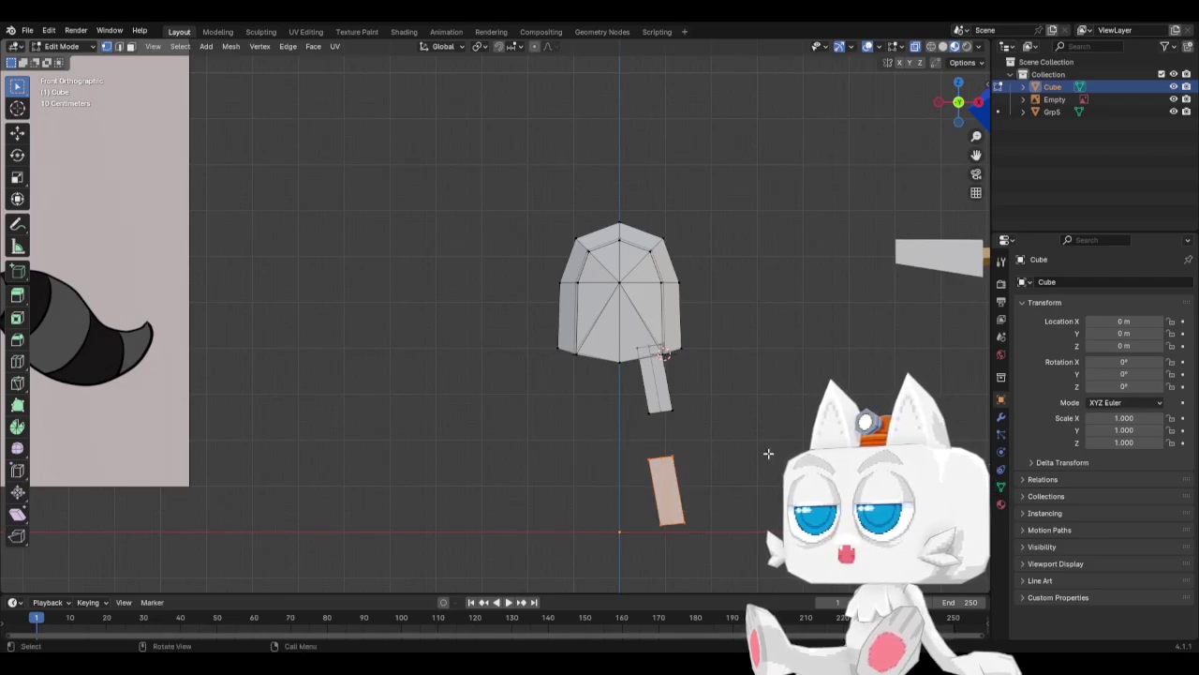
{"action": "key", "text": "r"}
{"action": "left_click", "coordinate": [773, 450]}
{"action": "key", "text": "g"}
{"action": "left_click", "coordinate": [777, 413]}
{"action": "key", "text": "r"}
{"action": "left_click", "coordinate": [777, 415]}
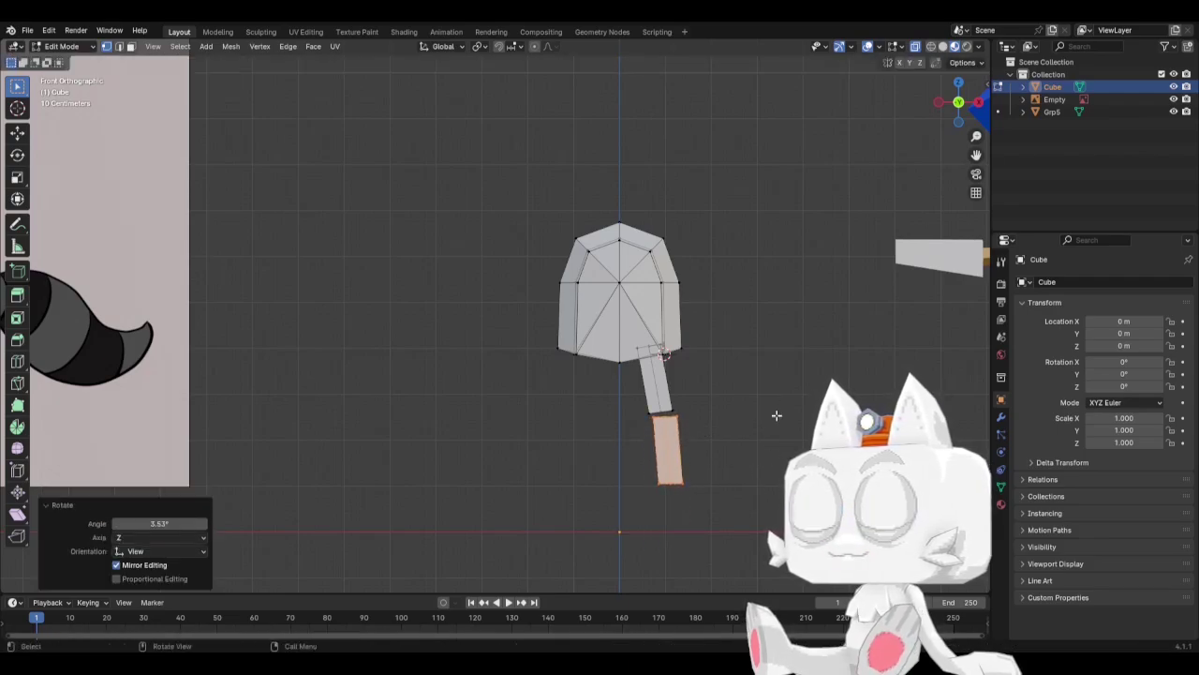
Align the lower leg with the upper leg, ending with a -0.058791 m move in X and a 2.94° rotation.
{"action": "scroll", "coordinate": [766, 422], "scroll_direction": "down", "scroll_amount": 3}
{"action": "key", "text": "g"}
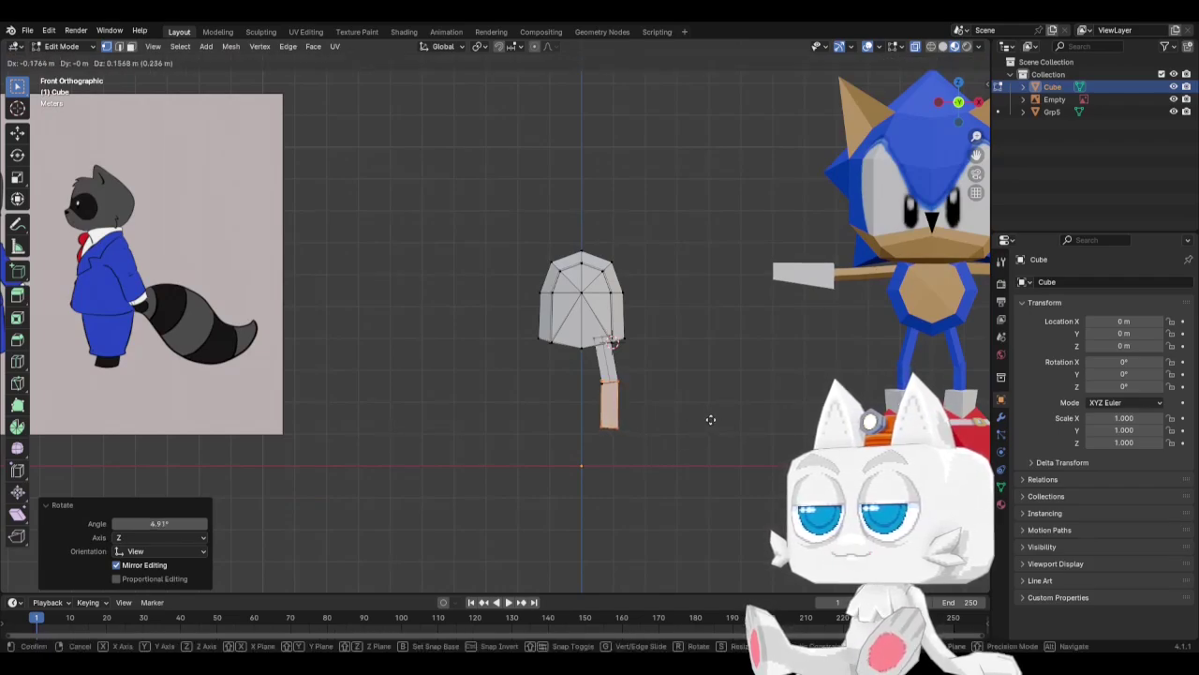
{"action": "left_click", "coordinate": [710, 419]}
{"action": "key", "text": "g"}
{"action": "left_click", "coordinate": [712, 406]}
{"action": "key", "text": "g"}
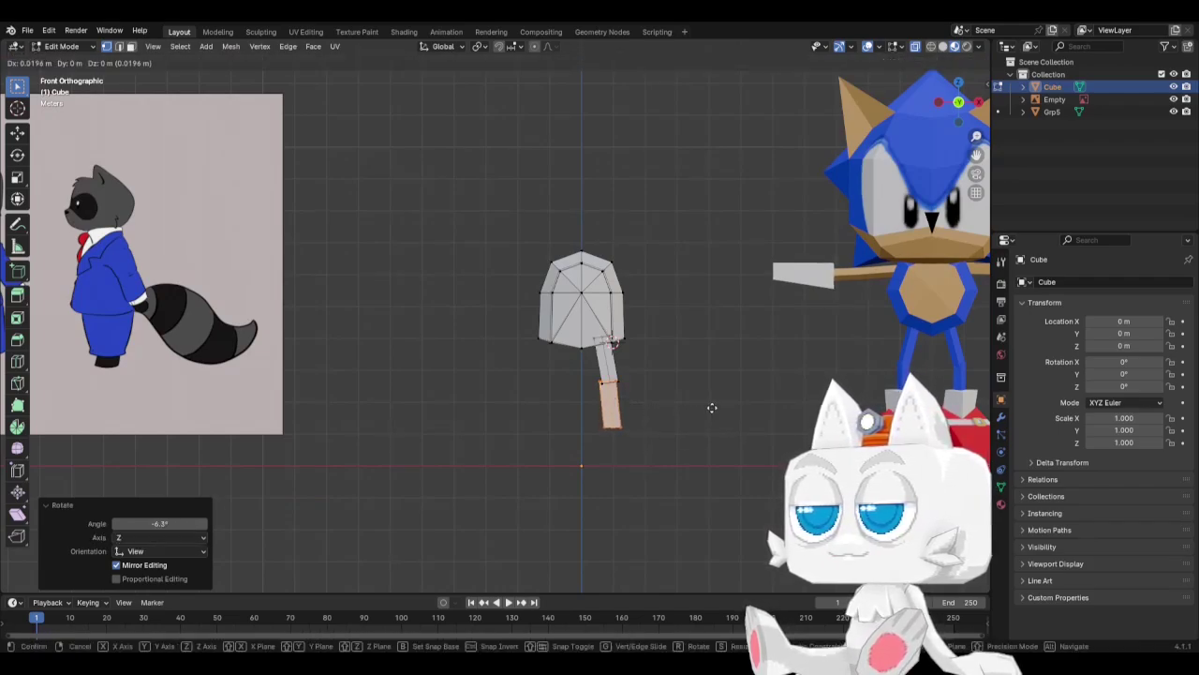
{"action": "left_click", "coordinate": [712, 408]}
{"action": "key", "text": "r"}
{"action": "right_click", "coordinate": [712, 409]}
{"action": "key", "text": "r"}
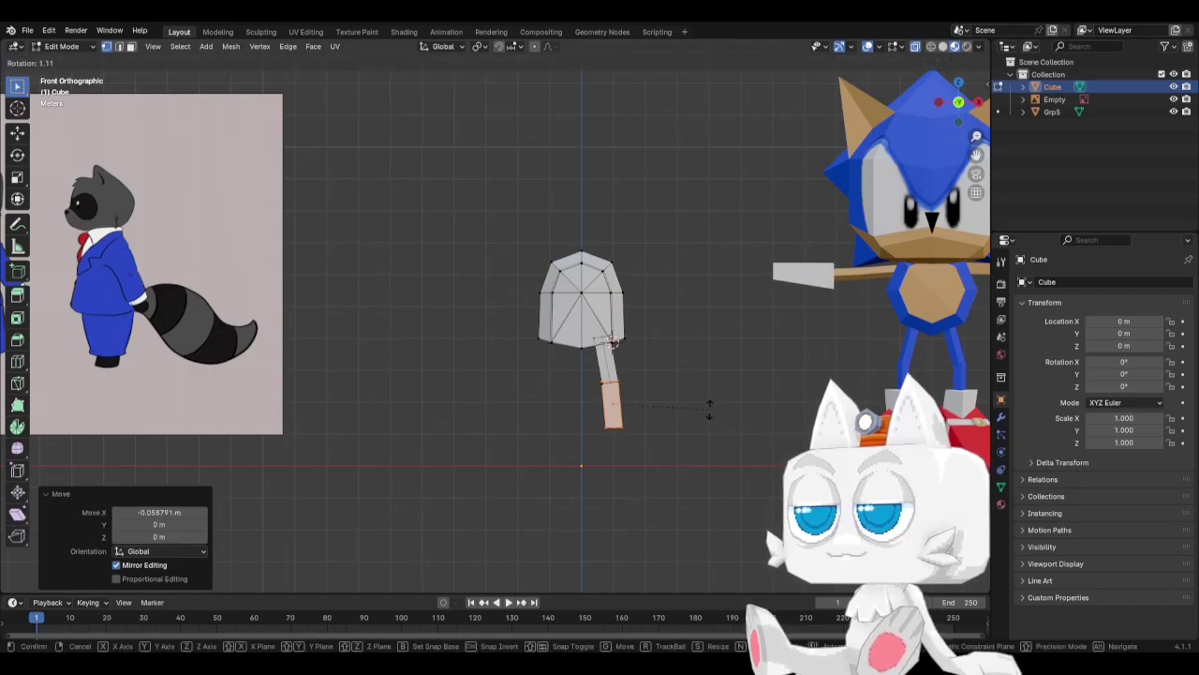
{"action": "left_click", "coordinate": [709, 412]}
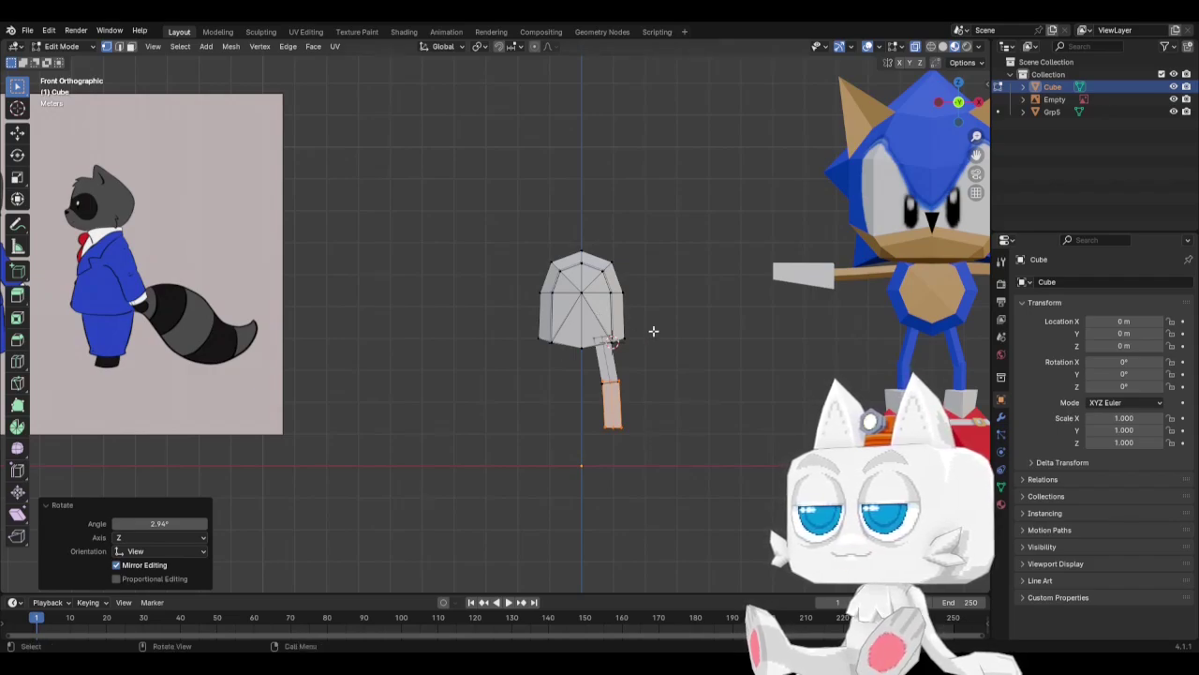
Snap the 3D cursor to the vertices at the bottom end of the lower leg in front view.
{"action": "middle_click_drag", "start_coordinate": [611, 343], "coordinate": [752, 444]}
{"action": "key", "text": "KP_1"}
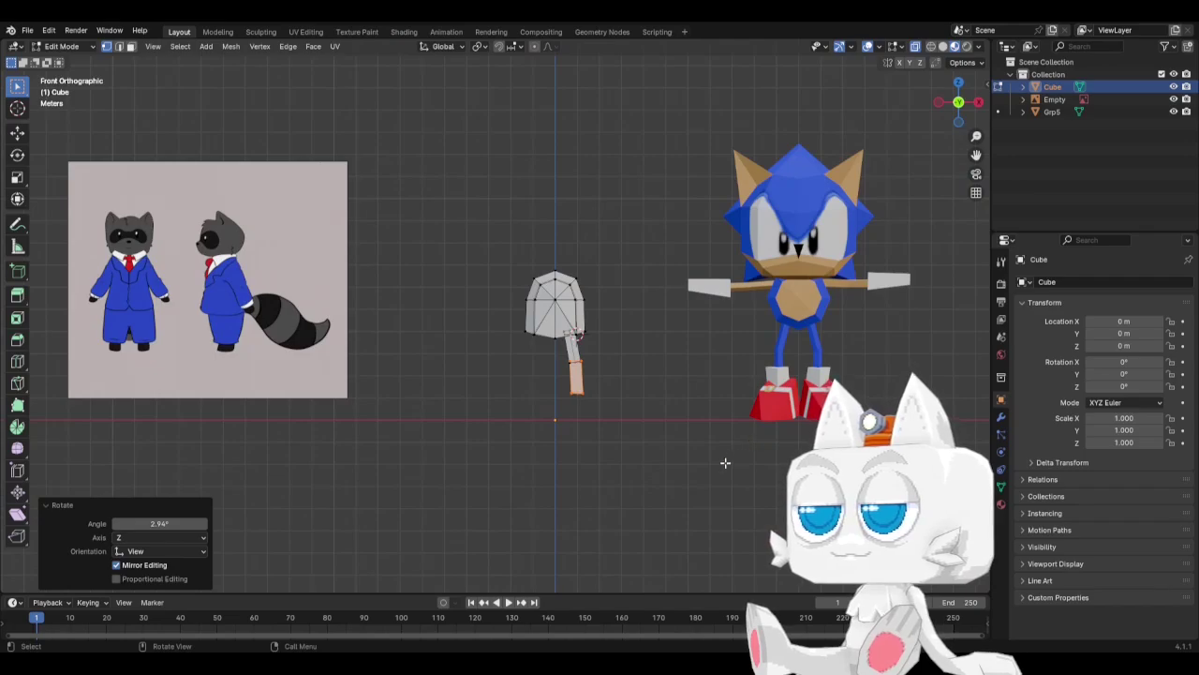
{"action": "scroll", "coordinate": [725, 463], "scroll_direction": "up", "scroll_amount": 2}
{"action": "key", "text": "ctrl+z"}
{"action": "left_click_drag", "start_coordinate": [560, 419], "coordinate": [670, 445]}
{"action": "key", "text": "shift+s"}
{"action": "left_click", "coordinate": [671, 453]}
With everything deselected, add a 3-vertex cylinder of 1 m radius and 2 m depth at the 3D cursor.
{"action": "key", "text": "a"}
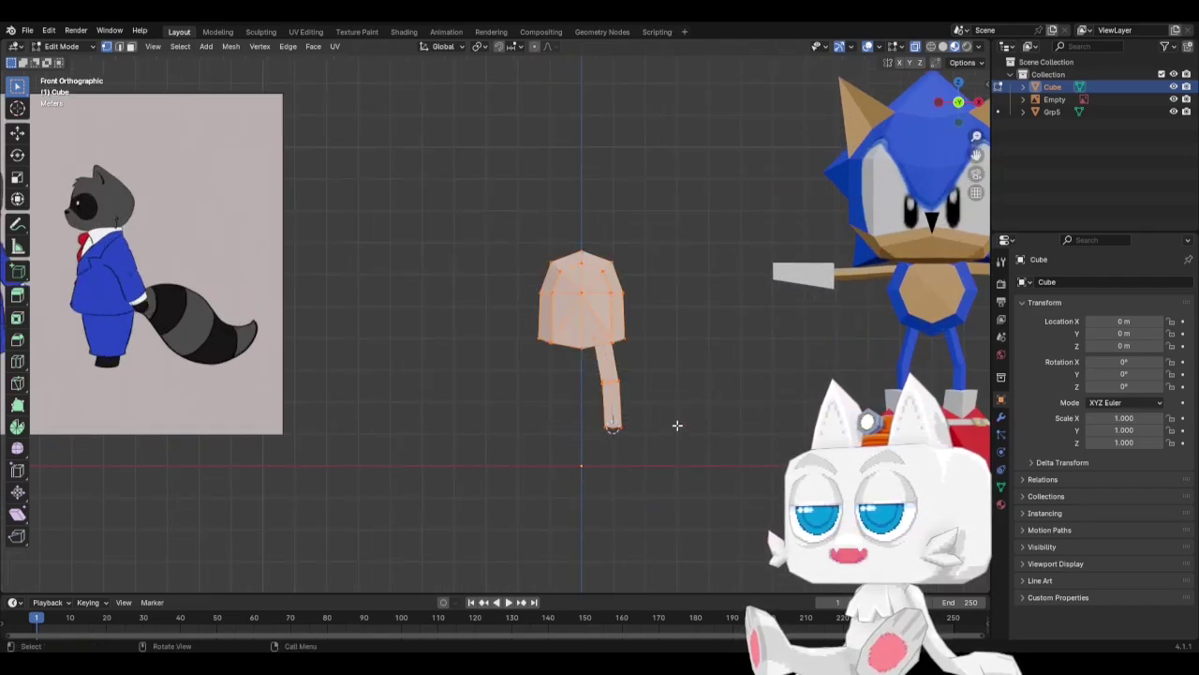
{"action": "key", "text": "alt+a"}
{"action": "key", "text": "shift+a"}
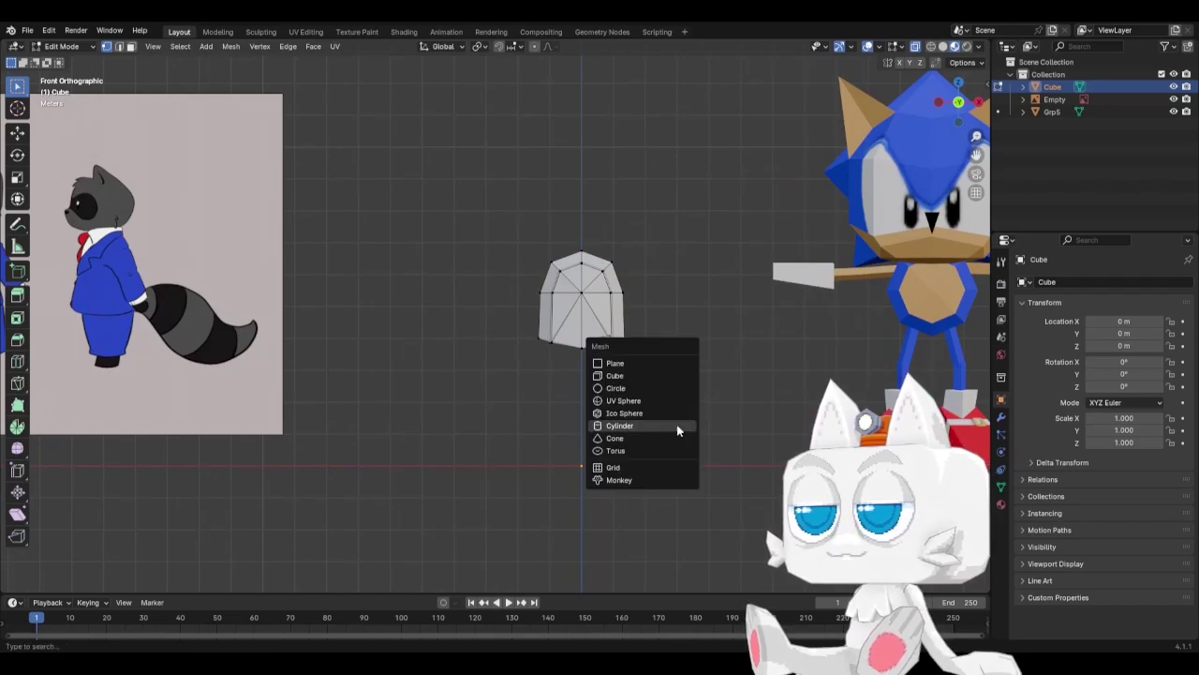
{"action": "left_click", "coordinate": [659, 427]}
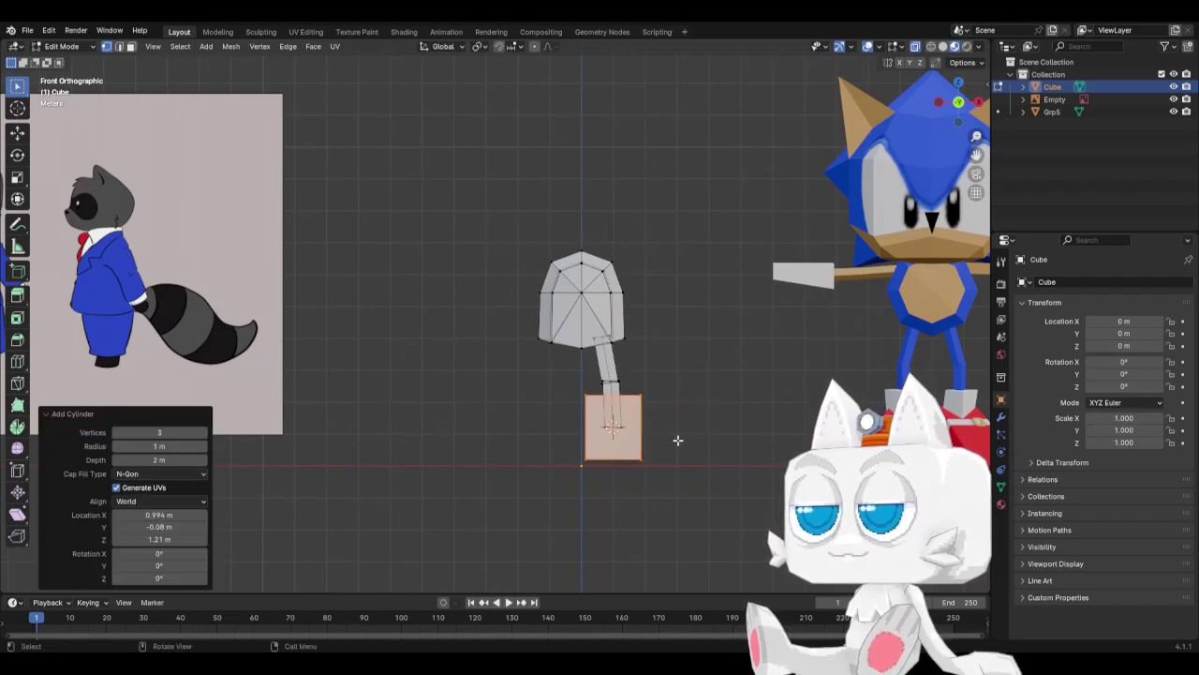
Rotate the new cylinder 180° in top view.
{"action": "middle_click_drag", "start_coordinate": [677, 440], "coordinate": [619, 474]}
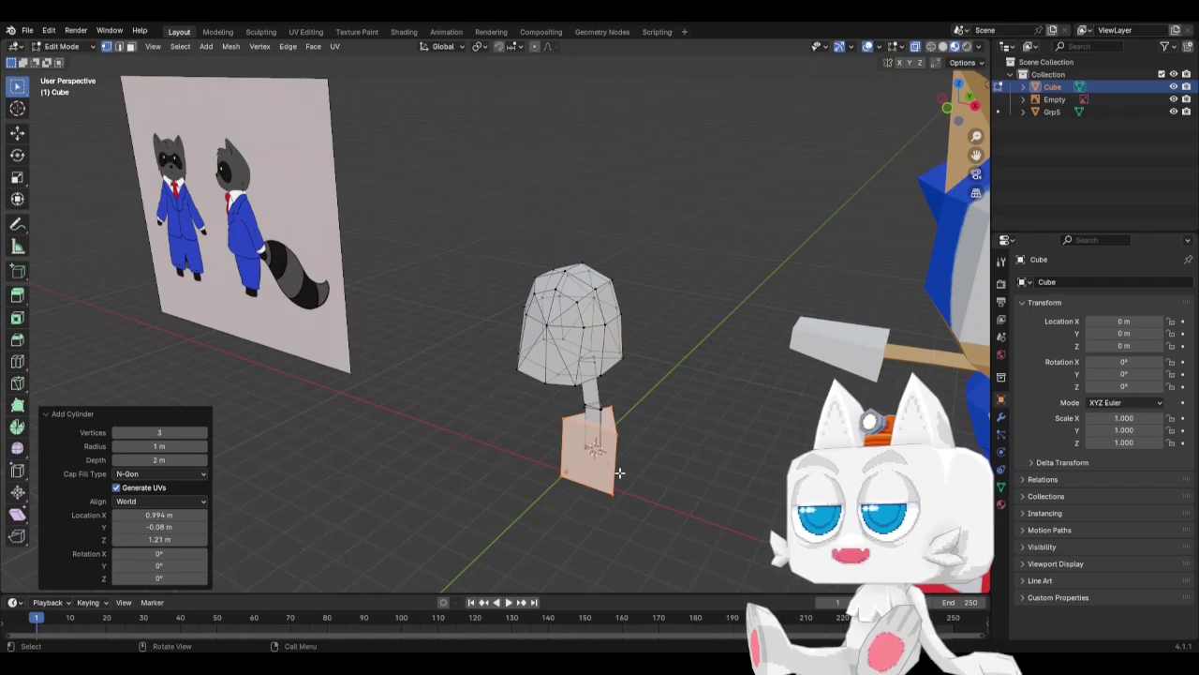
{"action": "key", "text": "KP_7"}
{"action": "type", "text": "r"}
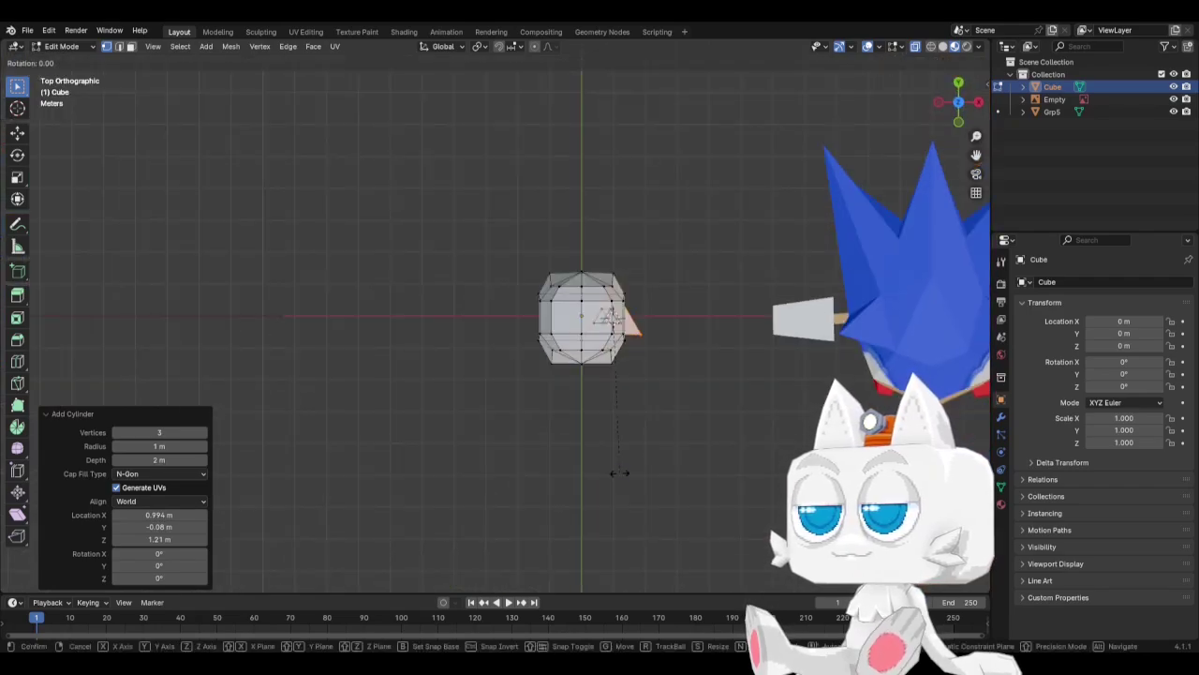
{"action": "type", "text": "180"}
{"action": "key", "text": "Return"}
Shrink the cylinder and move it 0.11758 m in Y and 0.27436 m in Z at the ankle in side view.
{"action": "key", "text": "KP_3"}
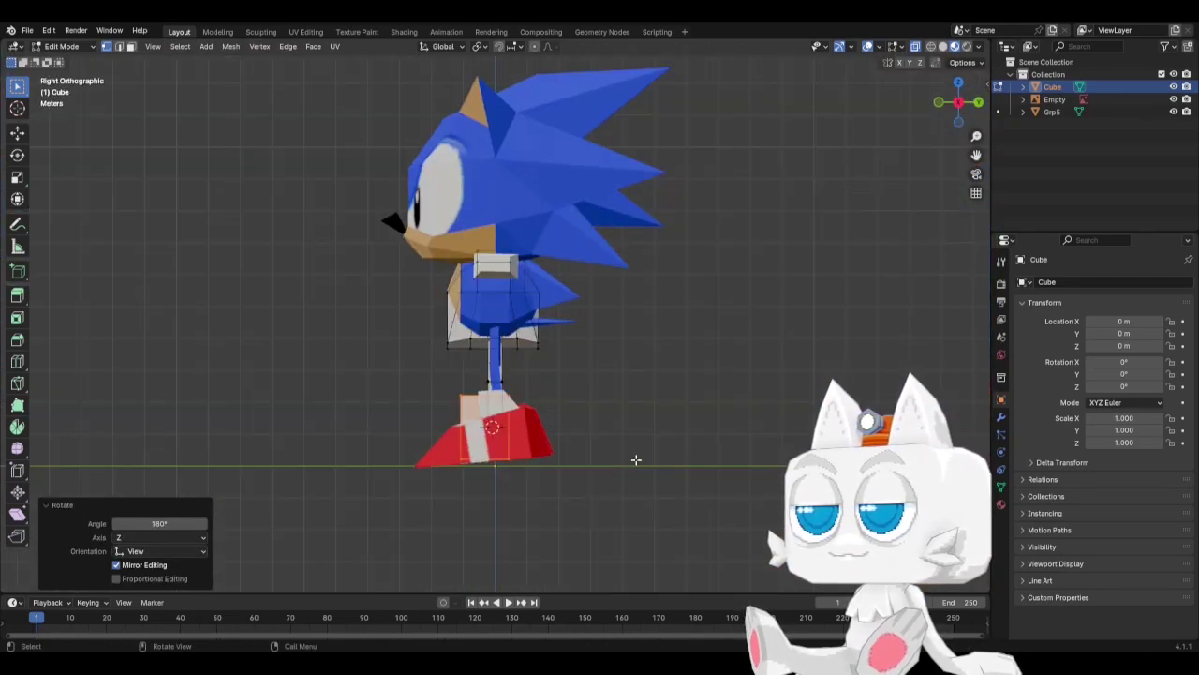
{"action": "key", "text": "g"}
{"action": "left_click", "coordinate": [571, 433]}
{"action": "scroll", "coordinate": [554, 414], "scroll_direction": "up", "scroll_amount": 1}
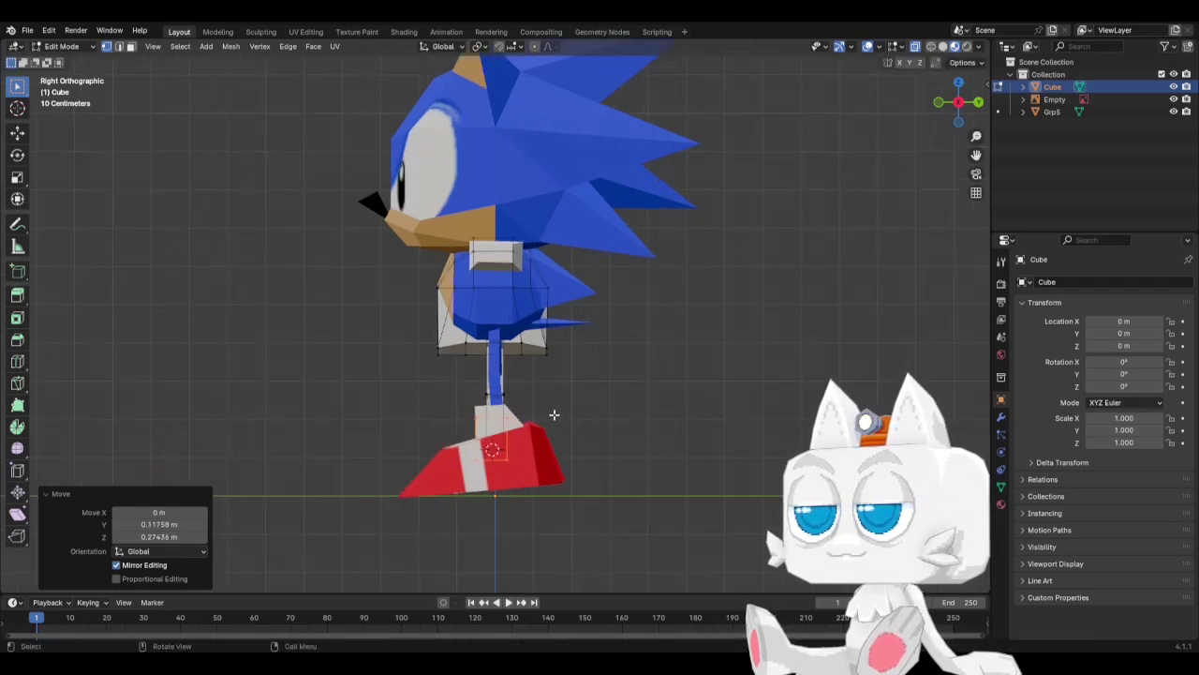
Select the linked lower leg segment, tilt it -7.79° in side view and shift it slightly upward.
{"action": "key", "text": "ctrl+l"}
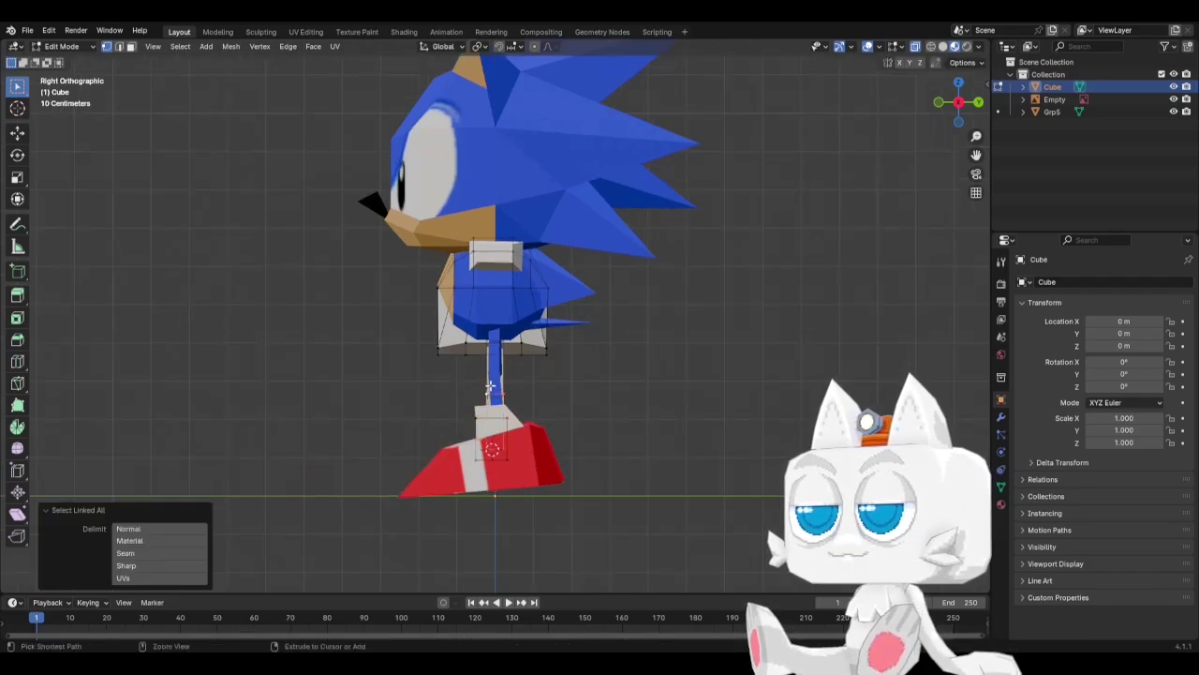
{"action": "key", "text": "r"}
{"action": "left_click", "coordinate": [594, 385]}
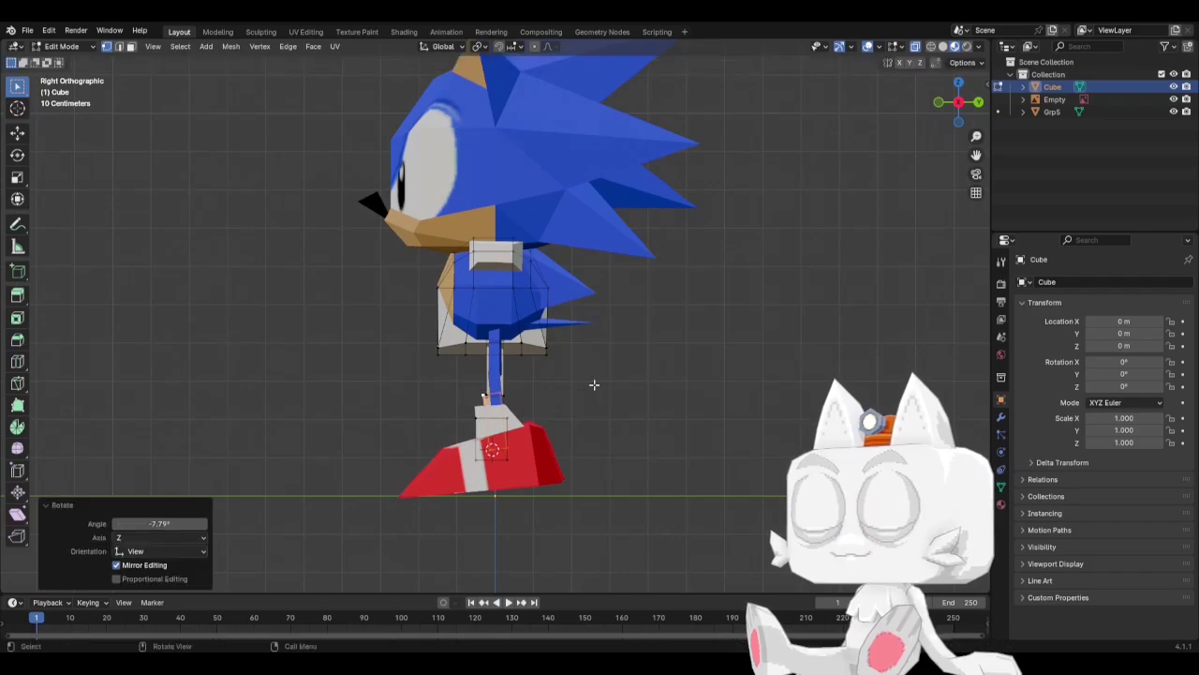
{"action": "key", "text": "ctrl+z"}
{"action": "key", "text": "ctrl+z"}
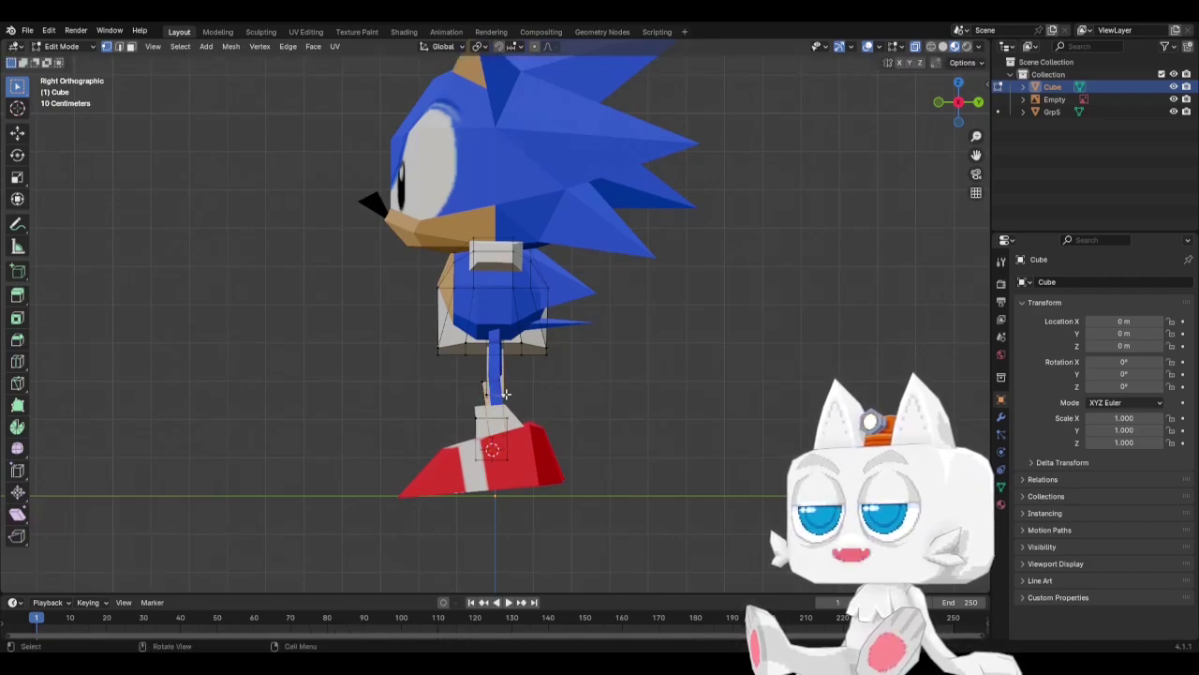
Move the upper leg segment -0.048992 m in Y and 0.26129 m in Z in side view, and rotate it -5.08°.
{"action": "key", "text": "ctrl+l"}
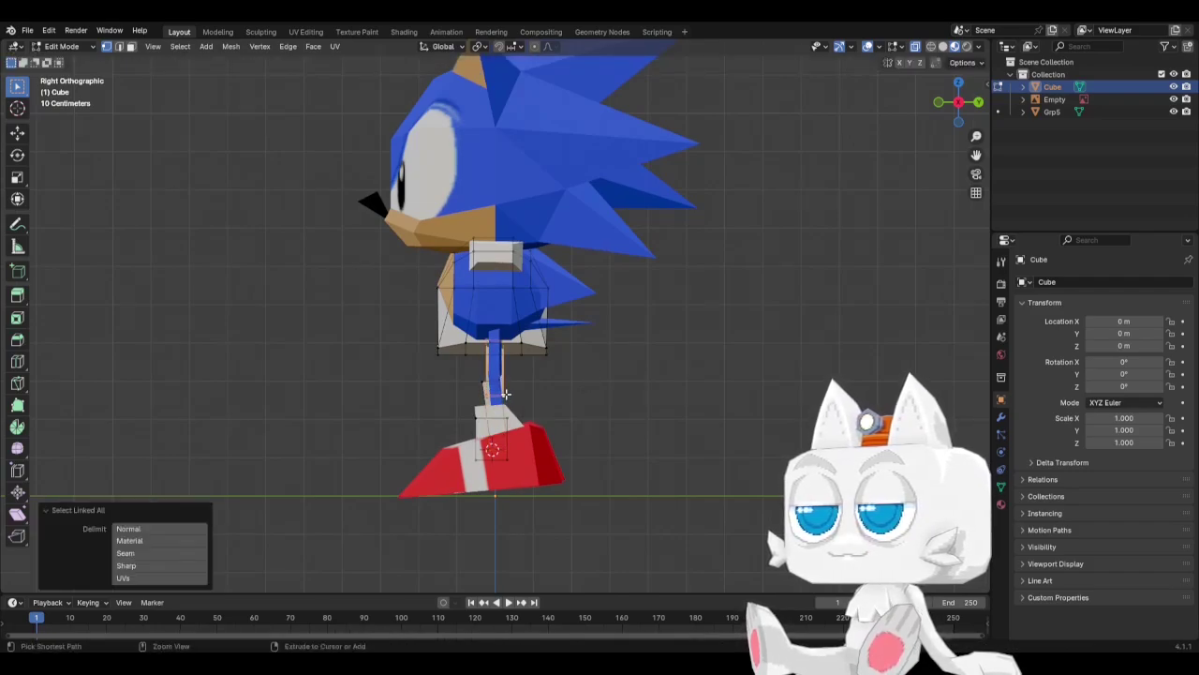
{"action": "key", "text": "g"}
{"action": "left_click", "coordinate": [556, 377]}
{"action": "key", "text": "r"}
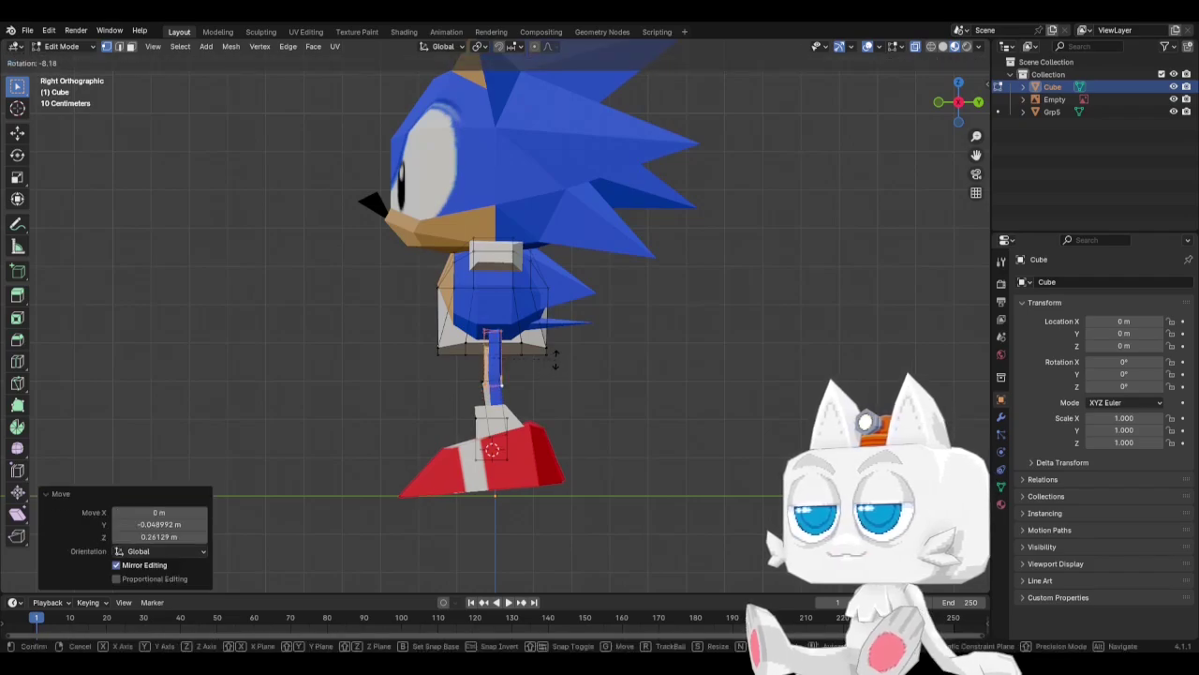
{"action": "left_click", "coordinate": [550, 363]}
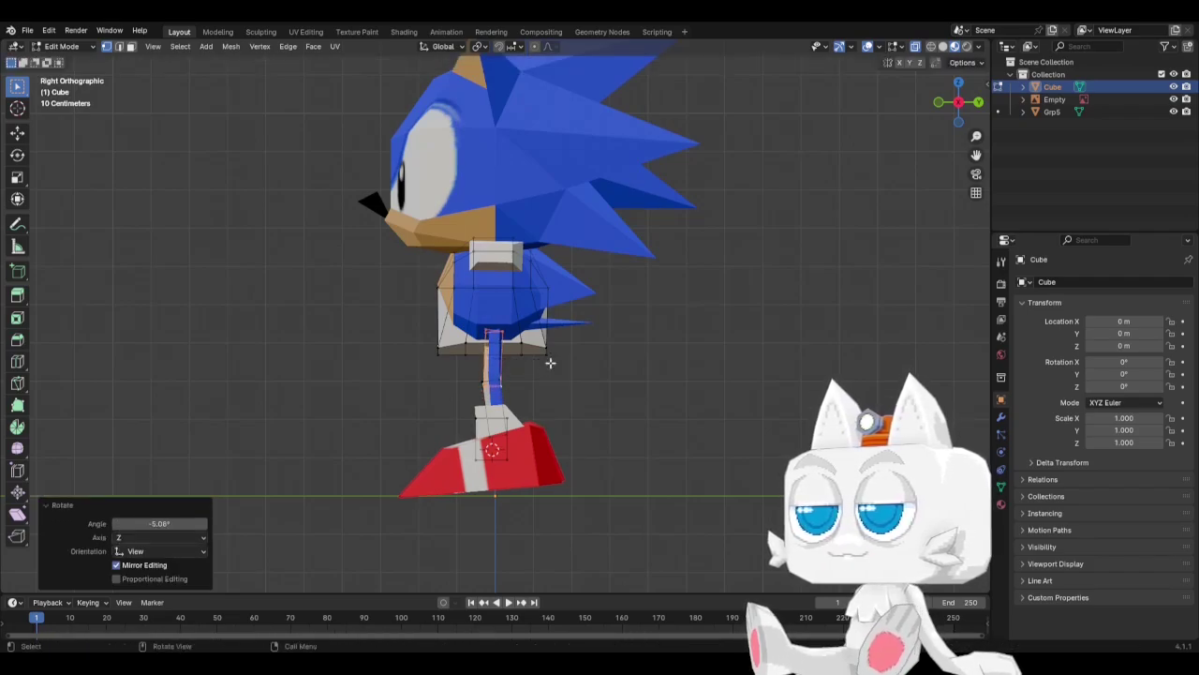
Move the upper leg segment 0.032662 m along X in front view, over the lower segment.
{"action": "key", "text": "KP_1"}
{"action": "key", "text": "g"}
{"action": "key", "text": "x"}
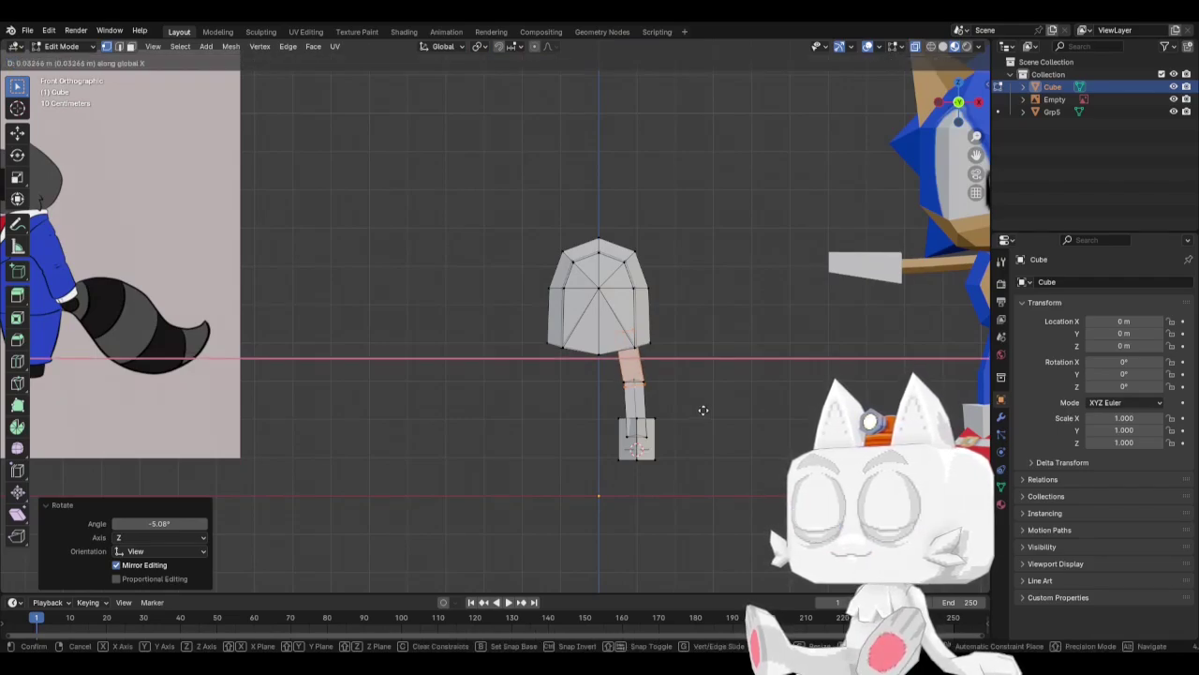
{"action": "left_click", "coordinate": [704, 409]}
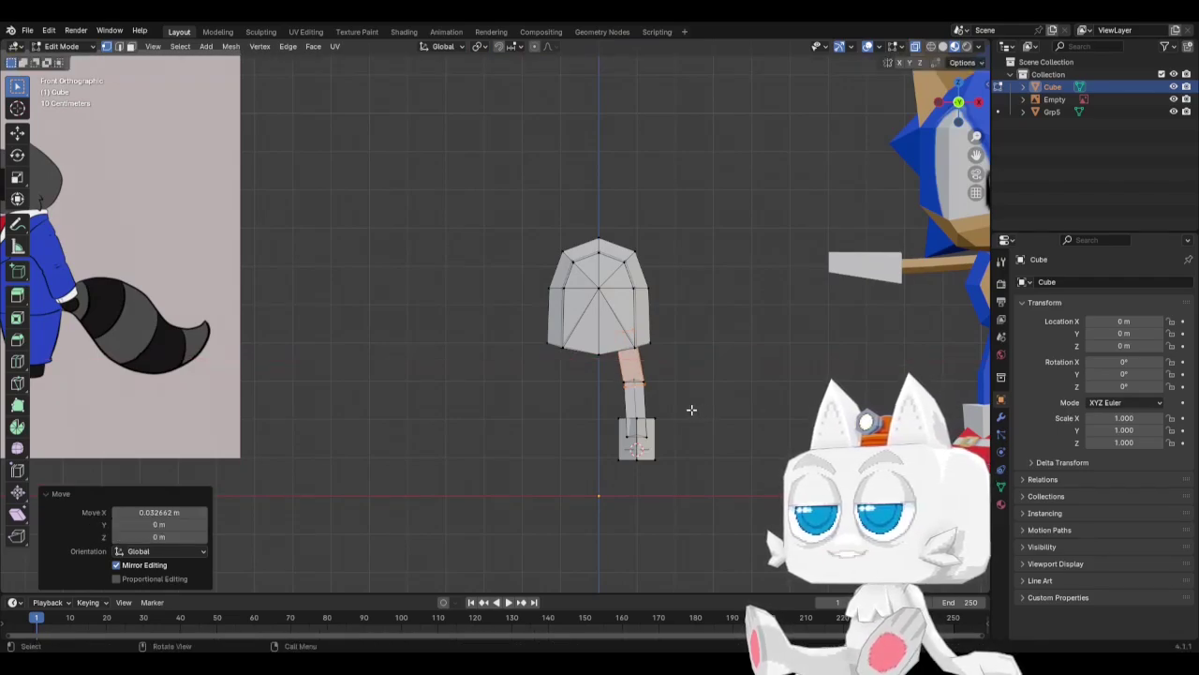
Raise the bottom vertices of the ankle block 0.24496 m along Z in front view.
{"action": "key", "text": "g"}
{"action": "key", "text": "z"}
{"action": "left_click", "coordinate": [691, 465]}
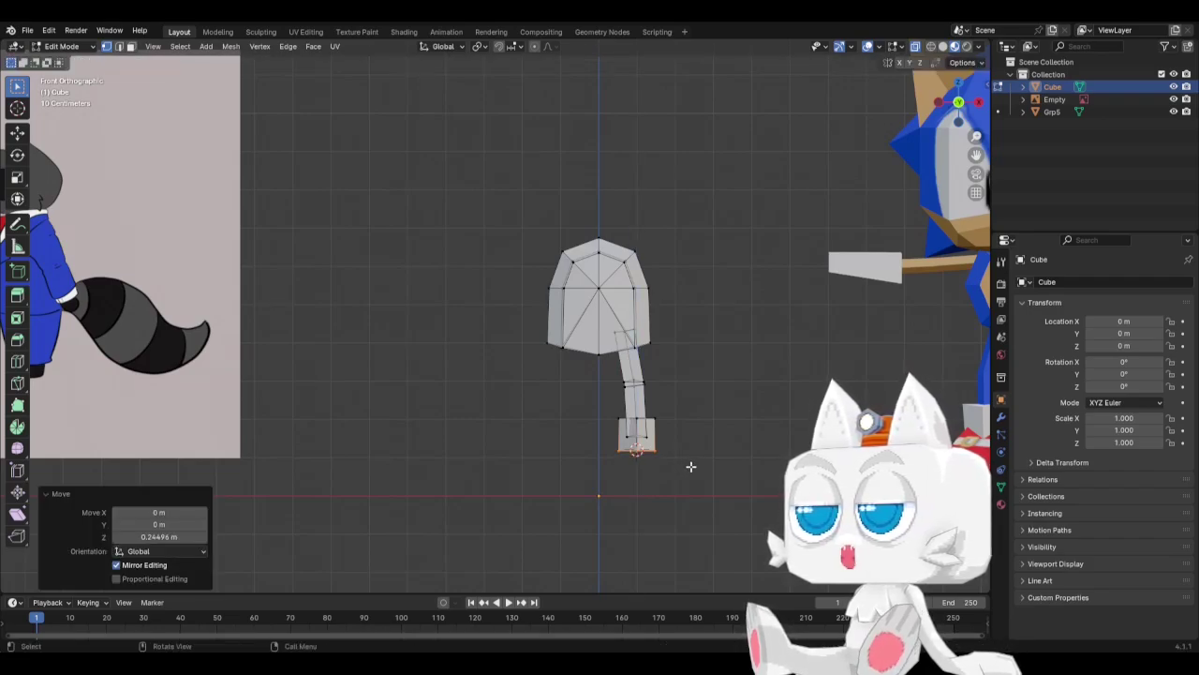
Select the whole linked ankle block, enlarge it and move it 0.22863 m in Y and 0.14698 m in Z in side view.
{"action": "key", "text": "KP_3"}
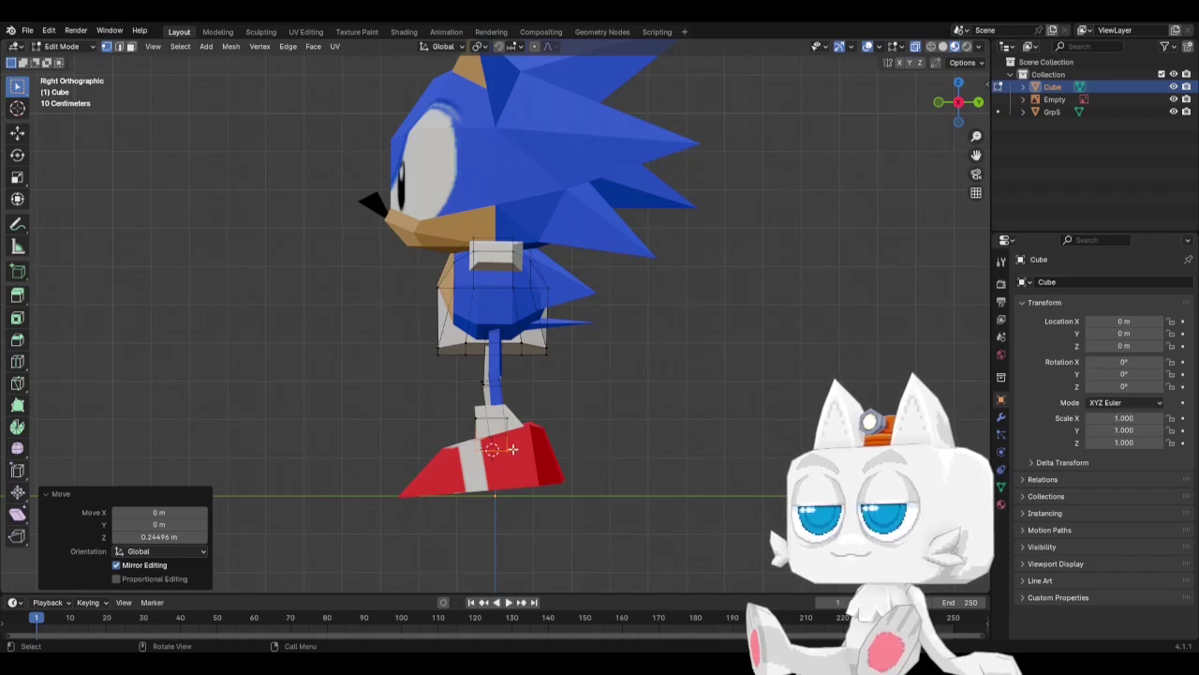
{"action": "key", "text": "ctrl+l"}
{"action": "key", "text": "s"}
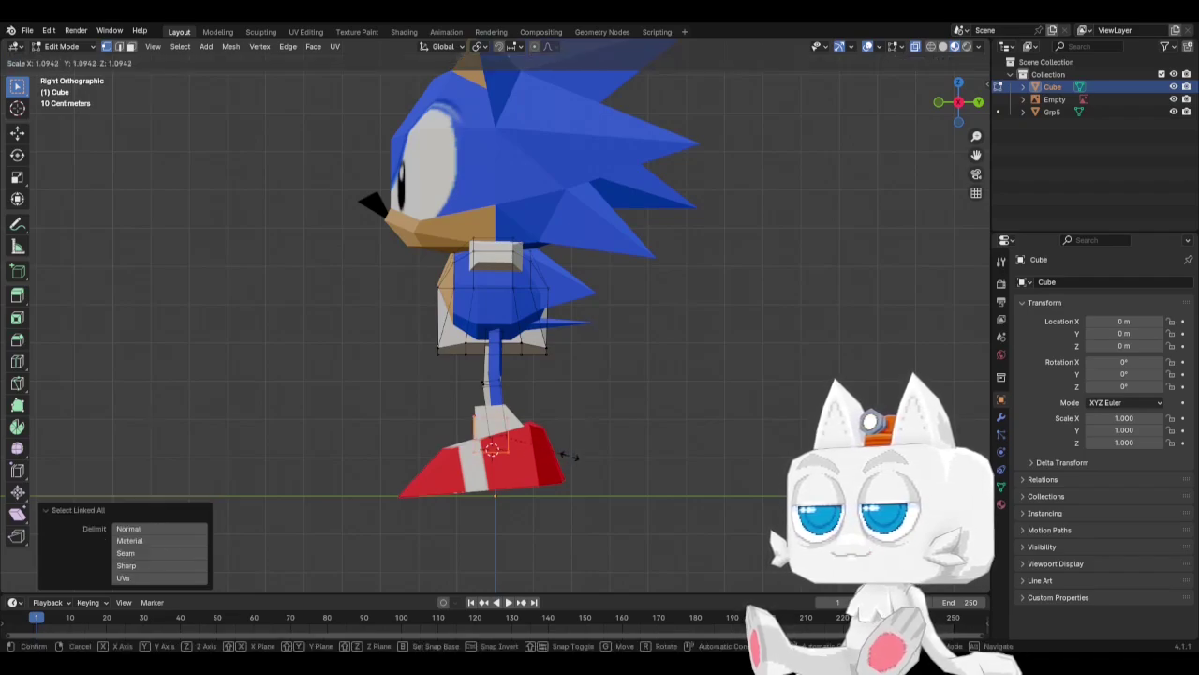
{"action": "key", "text": "g"}
{"action": "left_click", "coordinate": [580, 455]}
Resize the ankle block, tilt it about -12° in side view and move it 0.032662 m in Y and 0.13065 m in Z.
{"action": "key", "text": "s"}
{"action": "key", "text": "r"}
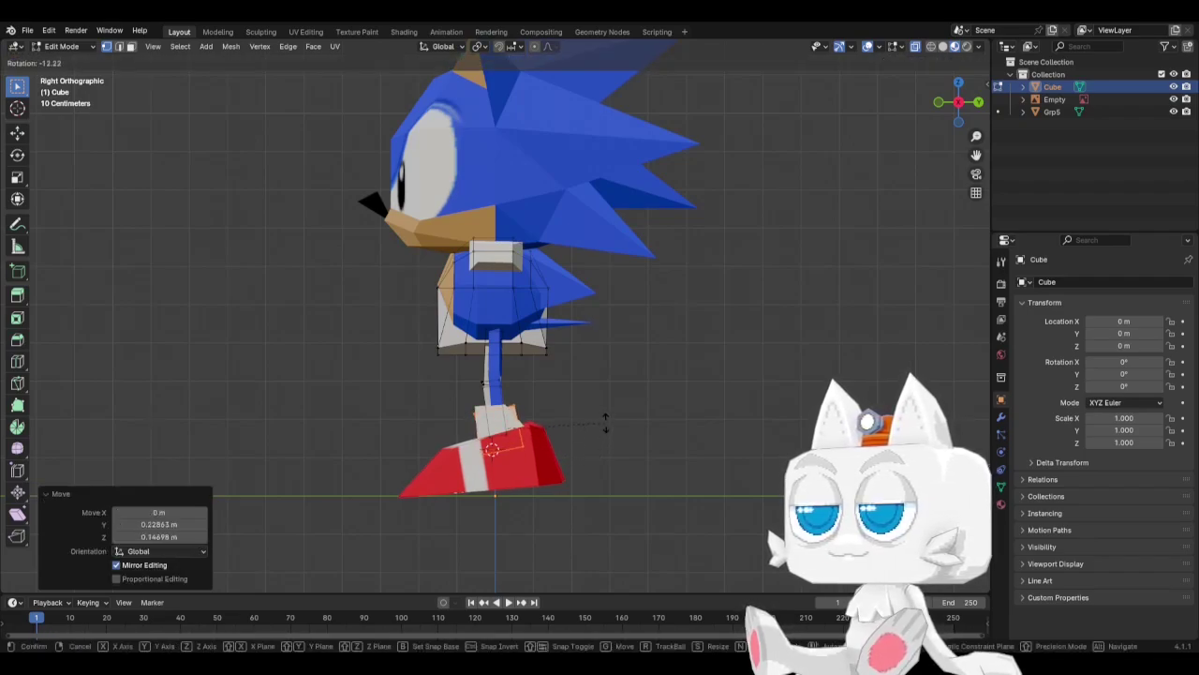
{"action": "key", "text": "g"}
{"action": "left_click", "coordinate": [607, 420]}
Shift the ankle block -0.16331 m along Y in the left side view to centre it around the lower leg.
{"action": "key", "text": "KP_1"}
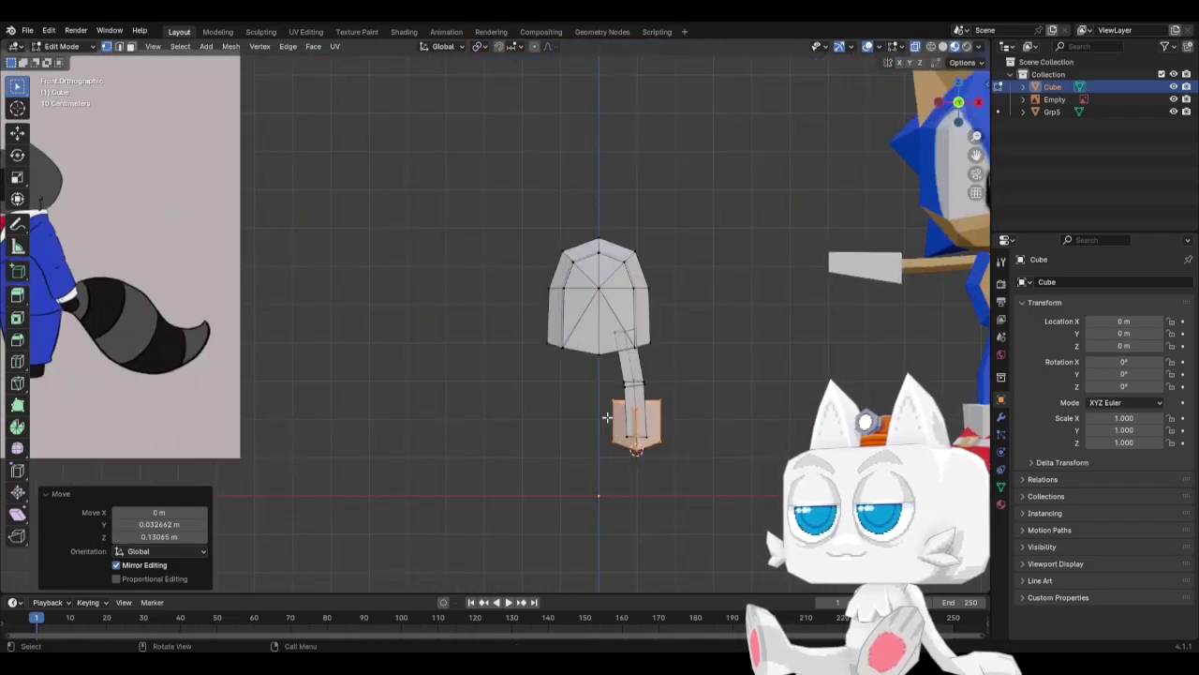
{"action": "middle_click_drag", "start_coordinate": [682, 425], "coordinate": [686, 440]}
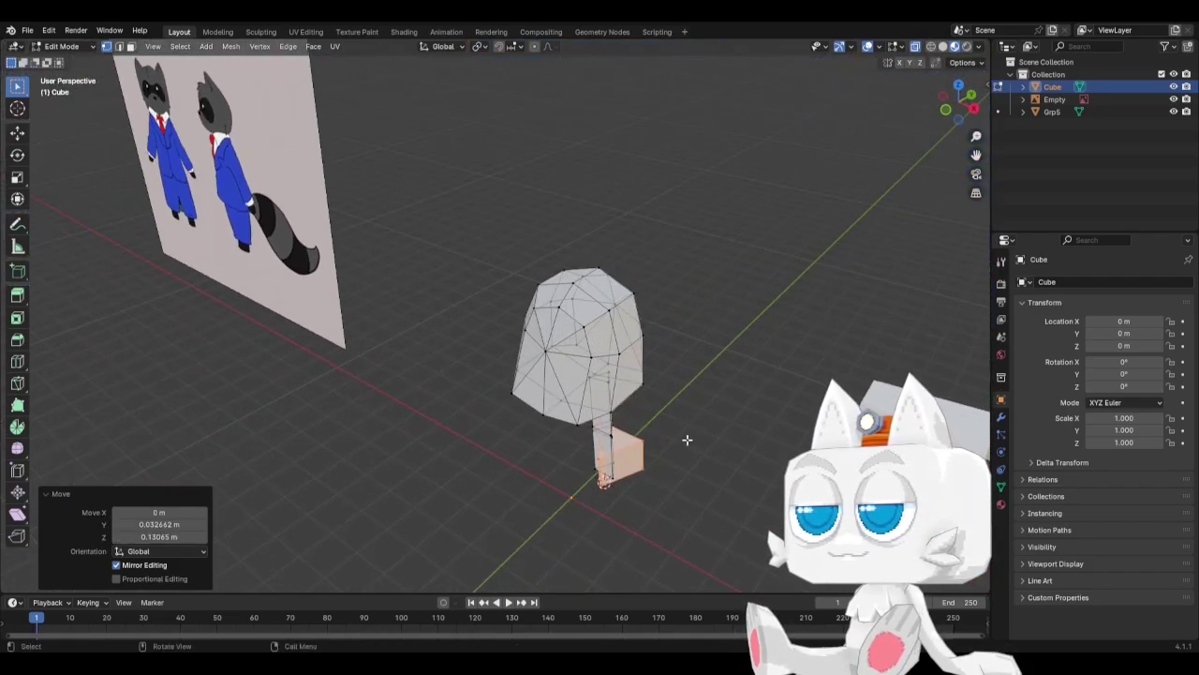
{"action": "key", "text": "ctrl+KP_3"}
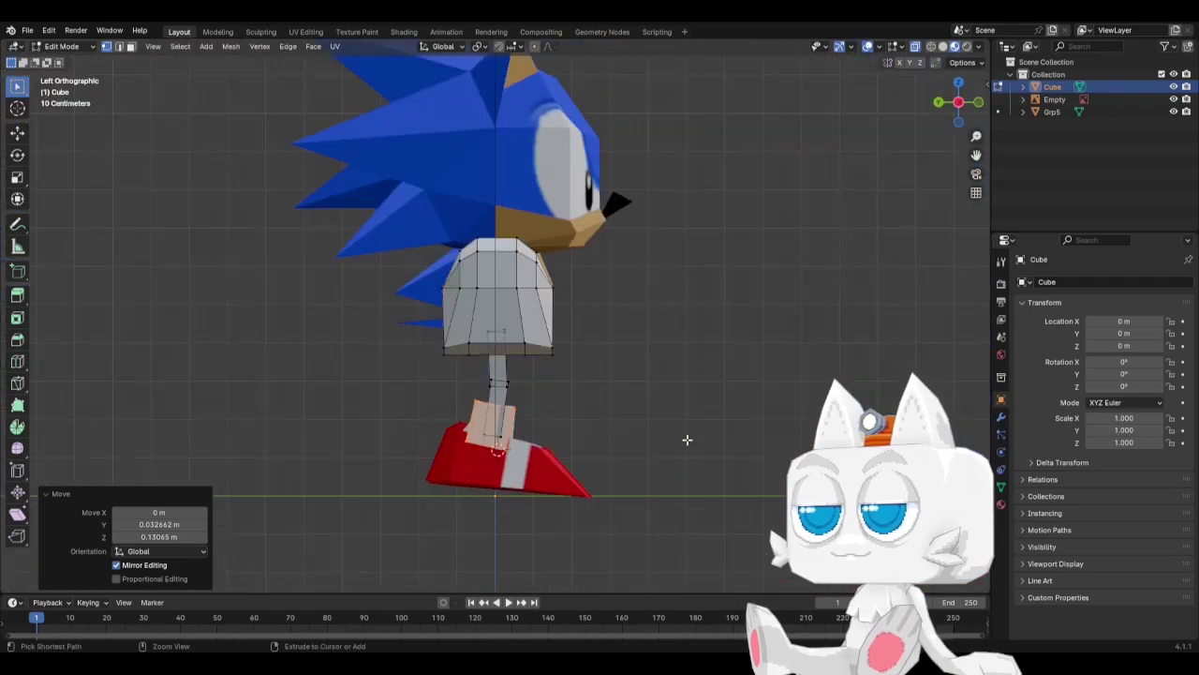
{"action": "key", "text": "g"}
{"action": "key", "text": "y"}
{"action": "left_click", "coordinate": [694, 438]}
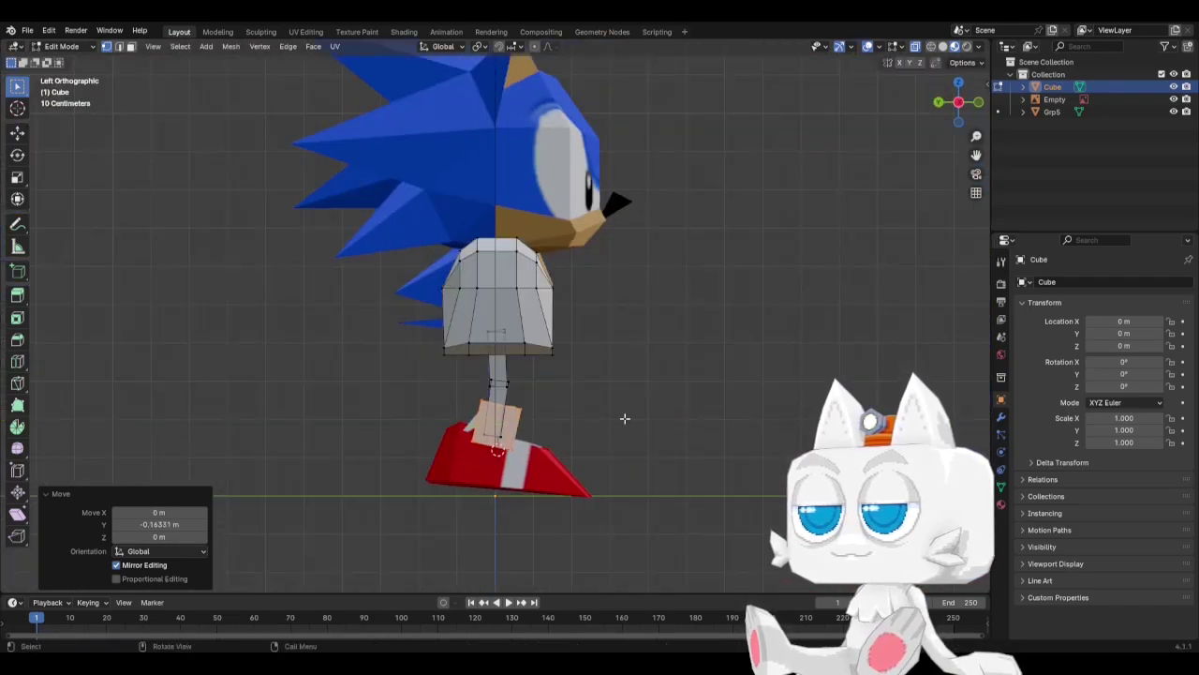
Flip the lower leg segment's bottom vertices in side view by scaling them -1 along Y and -1 along Z.
{"action": "middle_click_drag", "start_coordinate": [624, 418], "coordinate": [468, 415]}
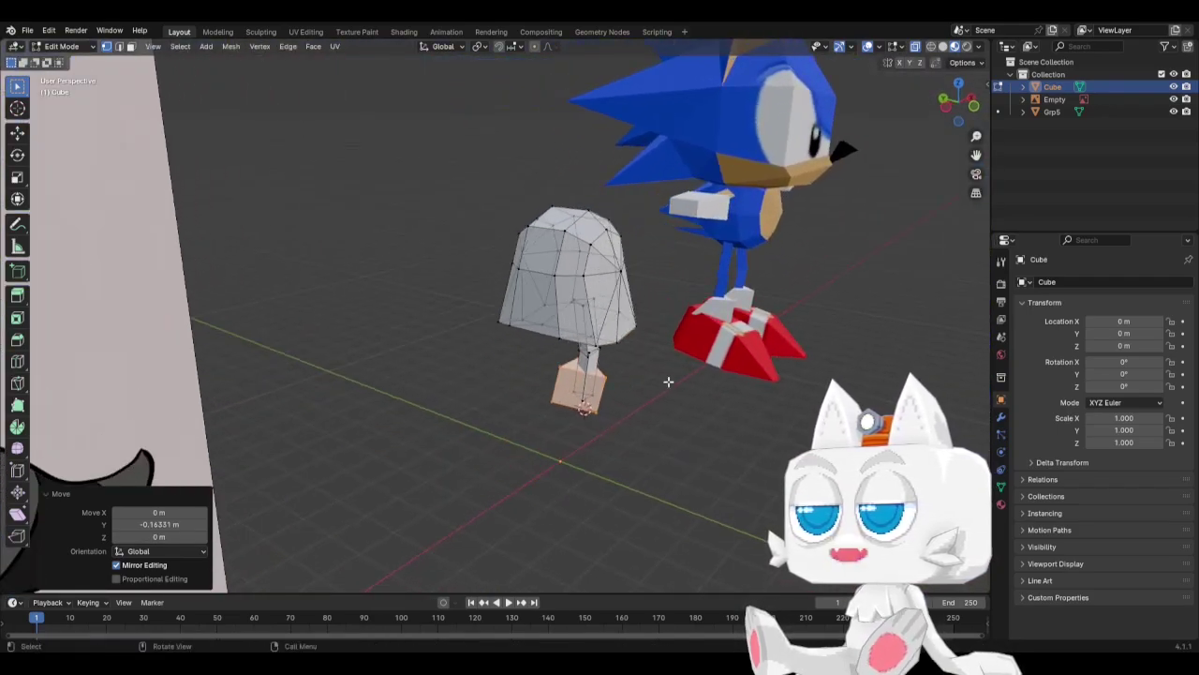
{"action": "key", "text": "KP_3"}
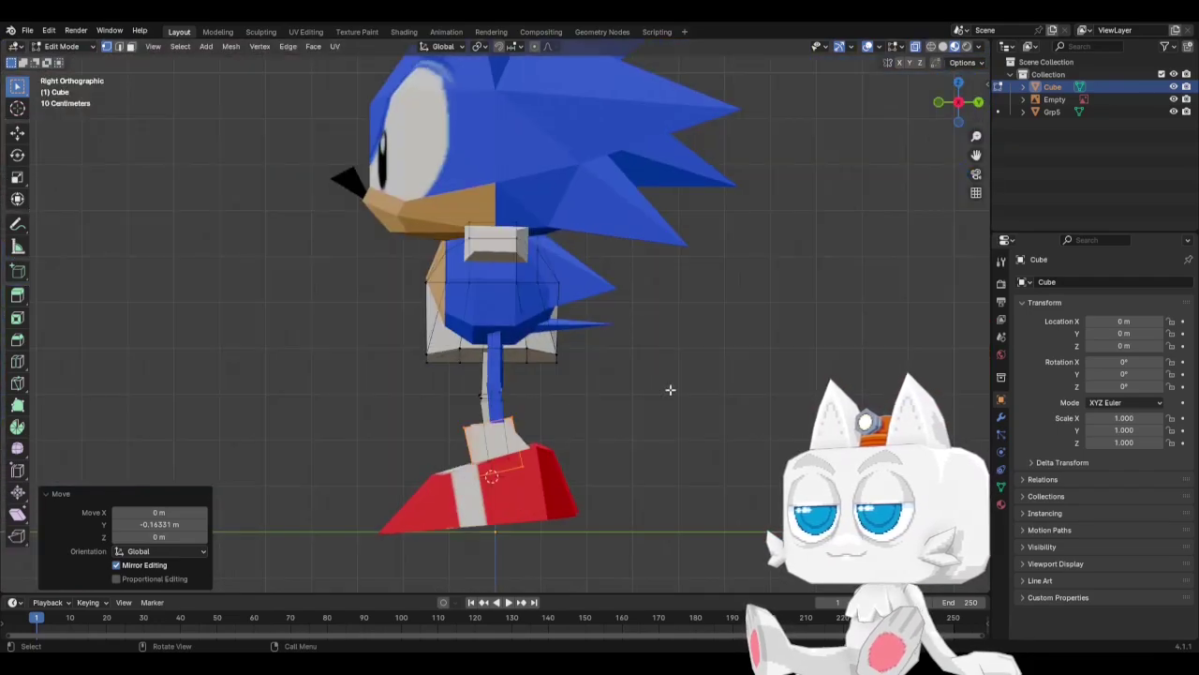
{"action": "right_click", "coordinate": [491, 457]}
{"action": "key", "text": "Escape"}
{"action": "left_click_drag", "start_coordinate": [474, 452], "coordinate": [514, 465]}
{"action": "type", "text": "sy"}
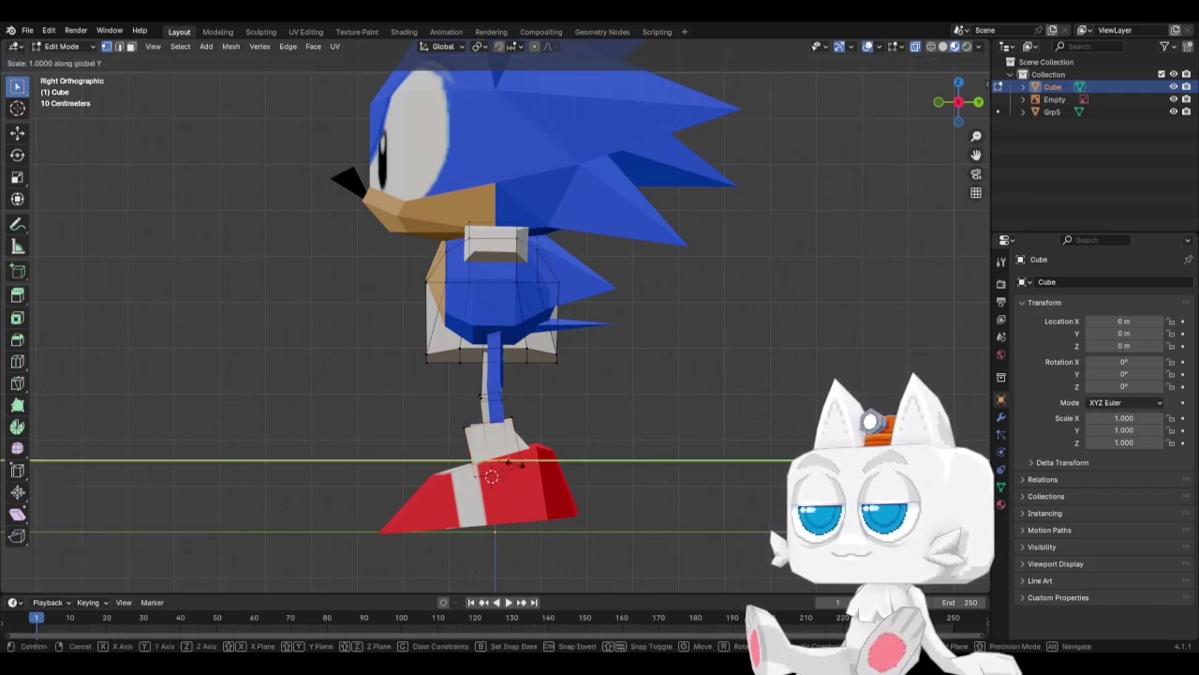
{"action": "type", "text": "-1"}
{"action": "key", "text": "Return"}
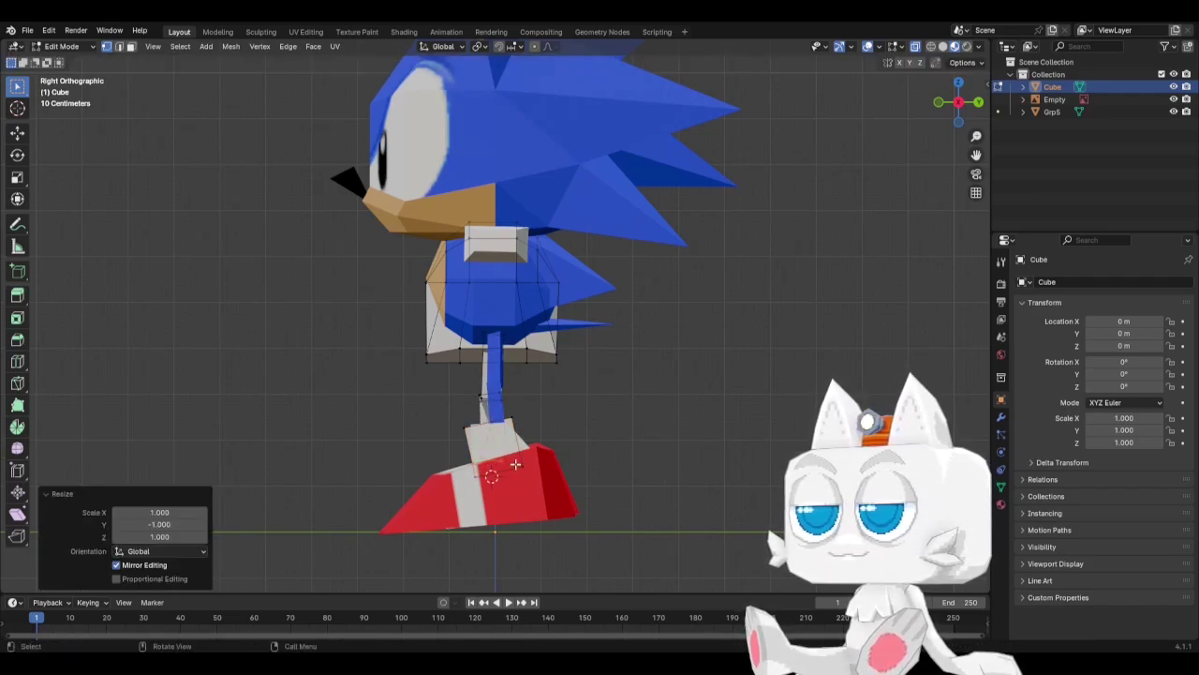
{"action": "type", "text": "sz-1"}
{"action": "key", "text": "Return"}
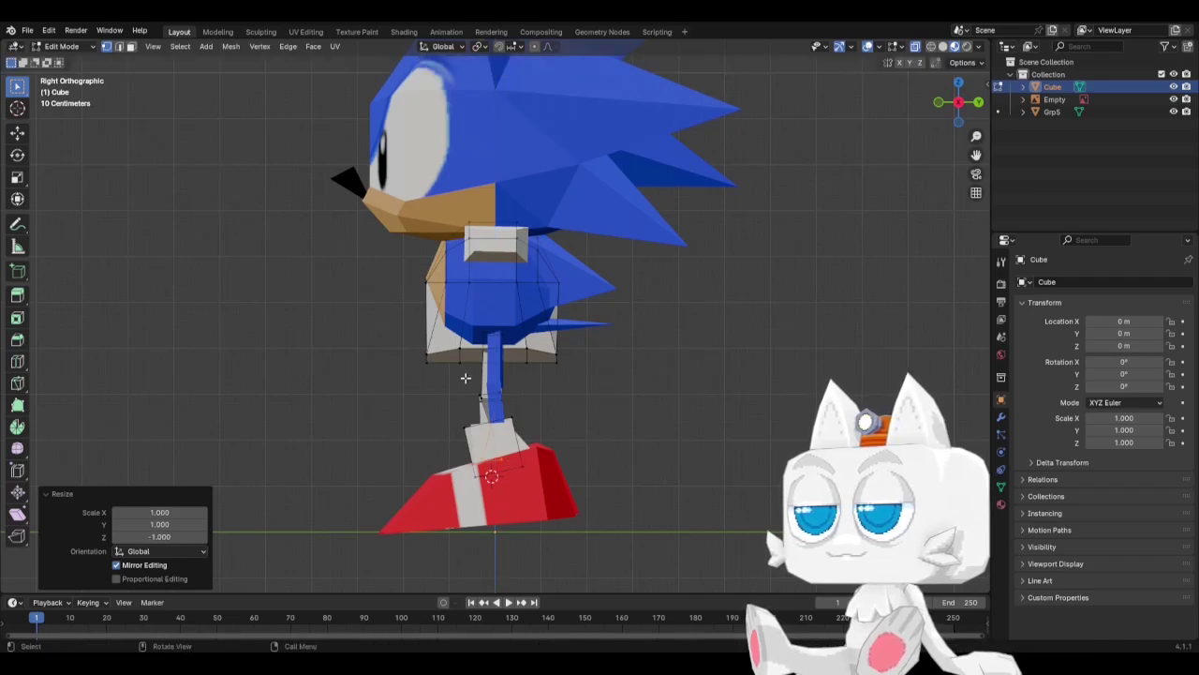
Isolate the lower leg segment, flip its top vertices by scaling them -1 along Z and Y, and reveal the hidden geometry.
{"action": "key", "text": "ctrl+l"}
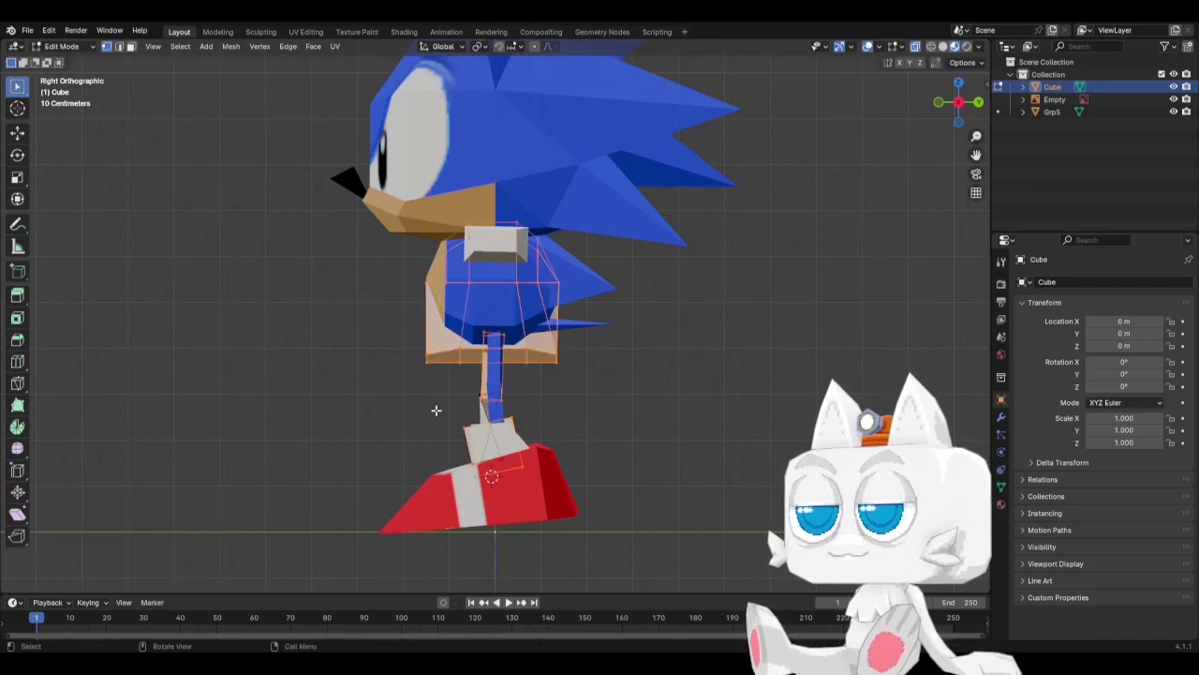
{"action": "key", "text": "h"}
{"action": "left_click_drag", "start_coordinate": [476, 383], "coordinate": [528, 405]}
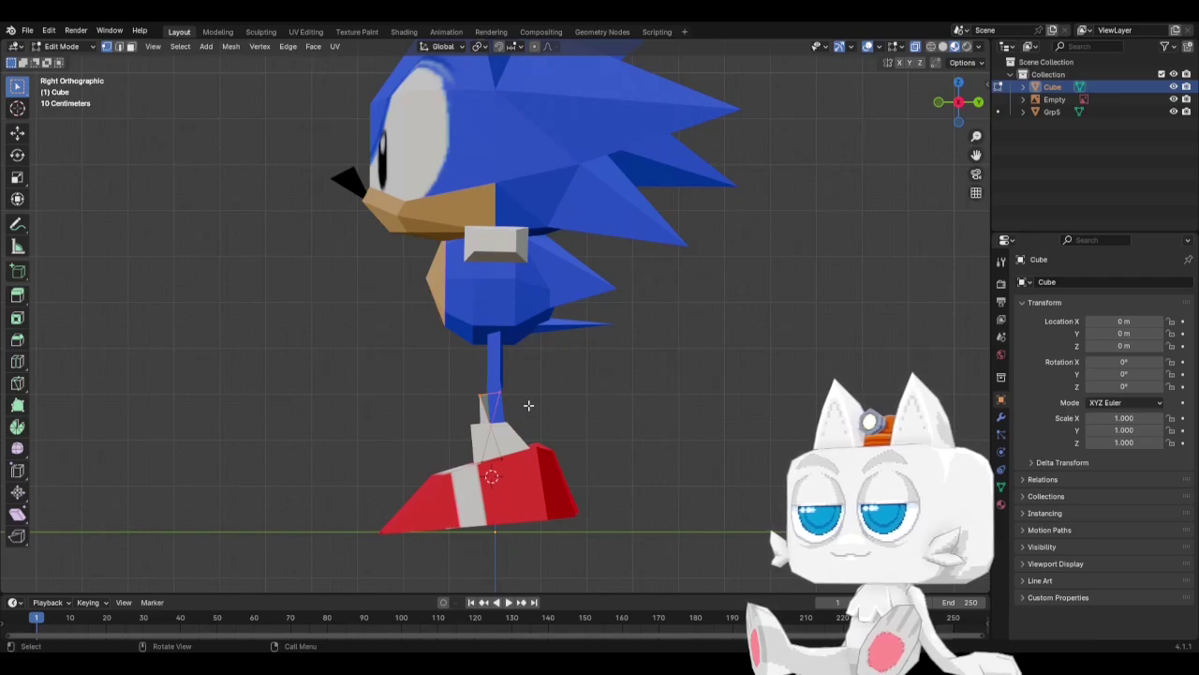
{"action": "key", "text": "s"}
{"action": "key", "text": "y"}
{"action": "type", "text": "z"}
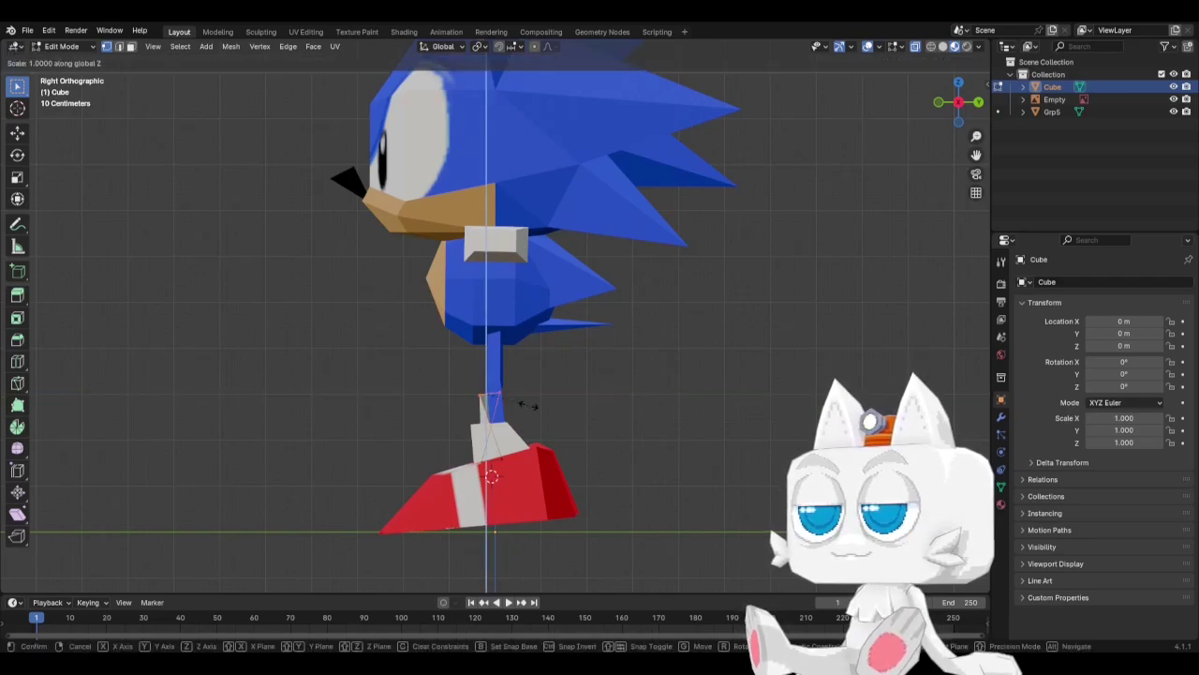
{"action": "type", "text": "y-1"}
{"action": "key", "text": "Return"}
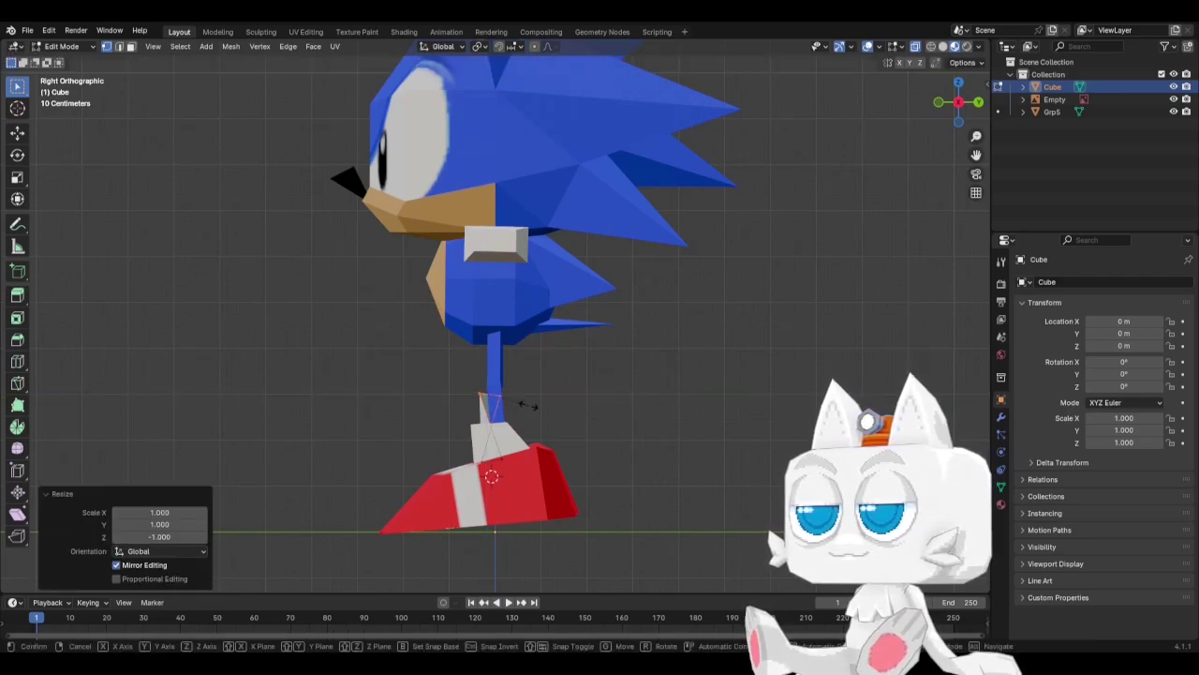
{"action": "key", "text": "alt+h"}
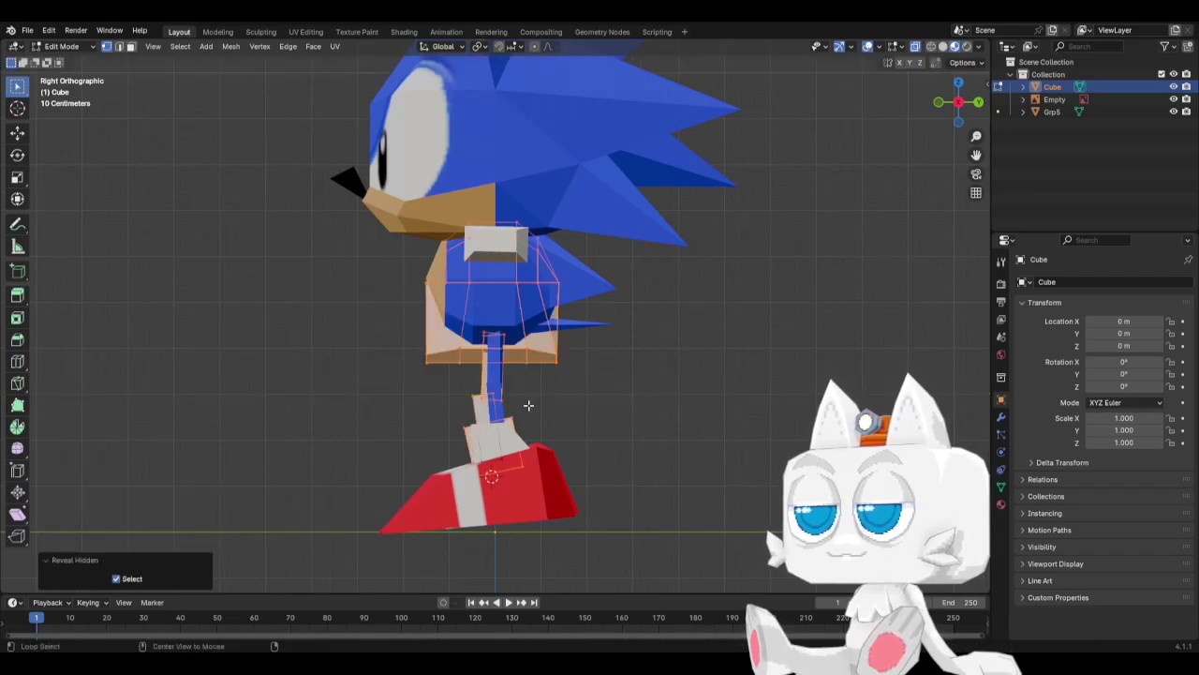
Select the linked lower leg segment and move it 0.16331 m in Y and -0.037218 m in Z under the upper leg.
{"action": "left_click", "coordinate": [470, 396]}
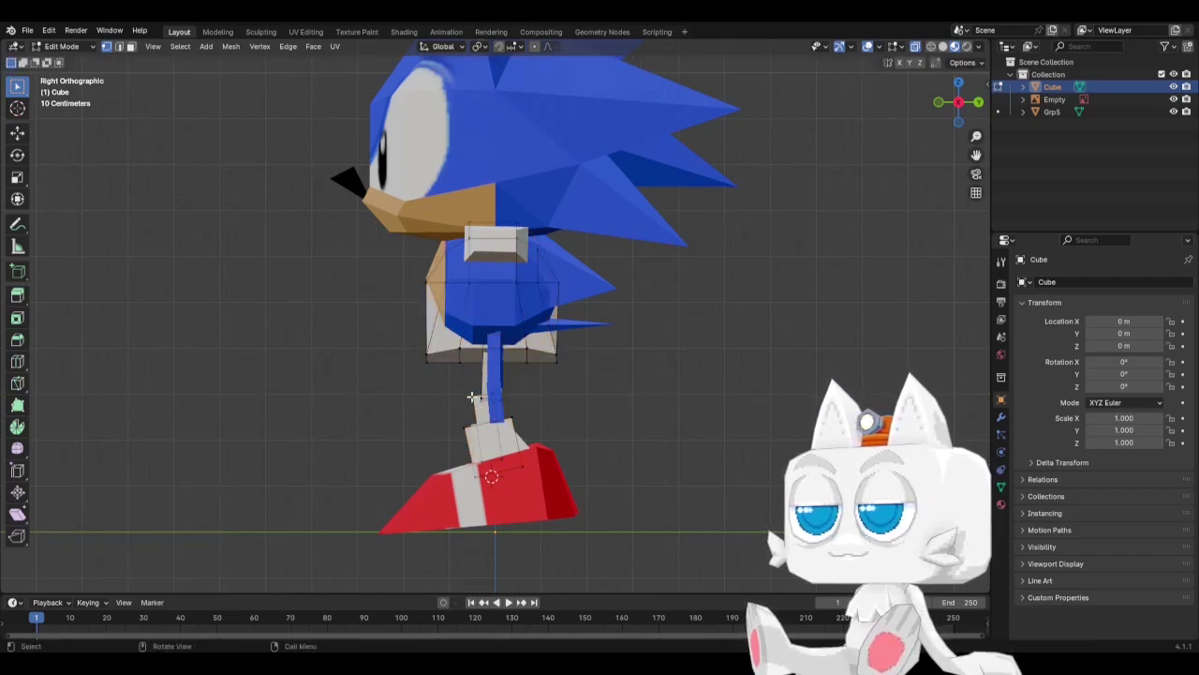
{"action": "key", "text": "ctrl+l"}
{"action": "key", "text": "g"}
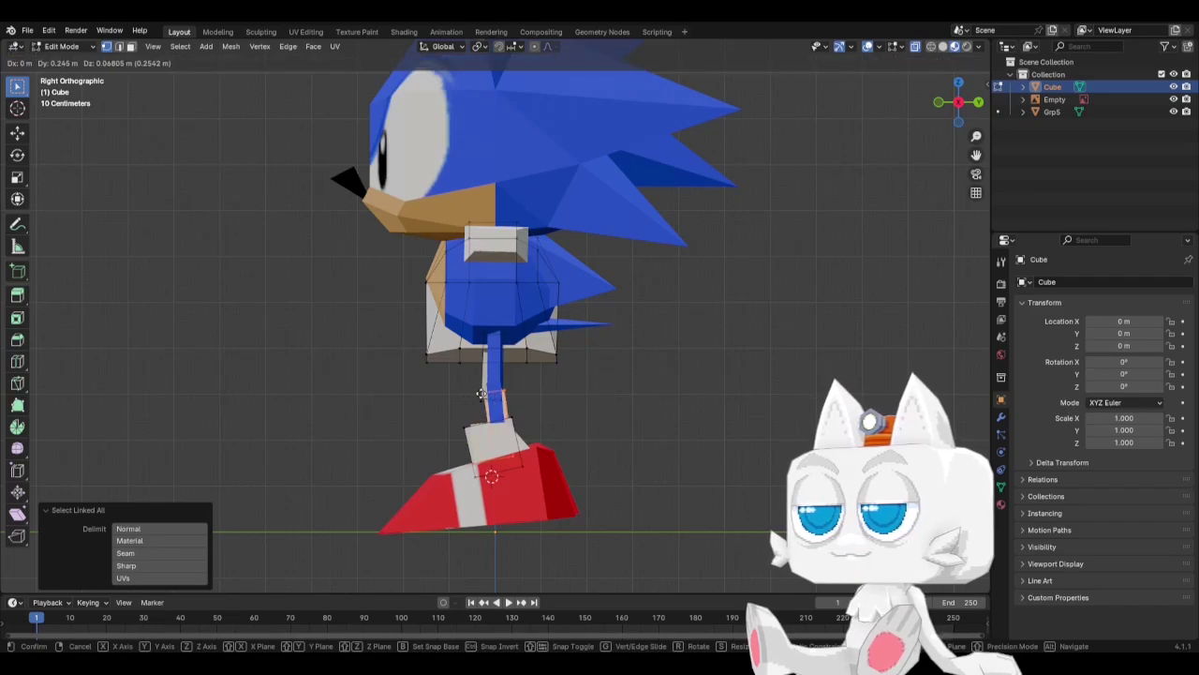
{"action": "left_click", "coordinate": [479, 398]}
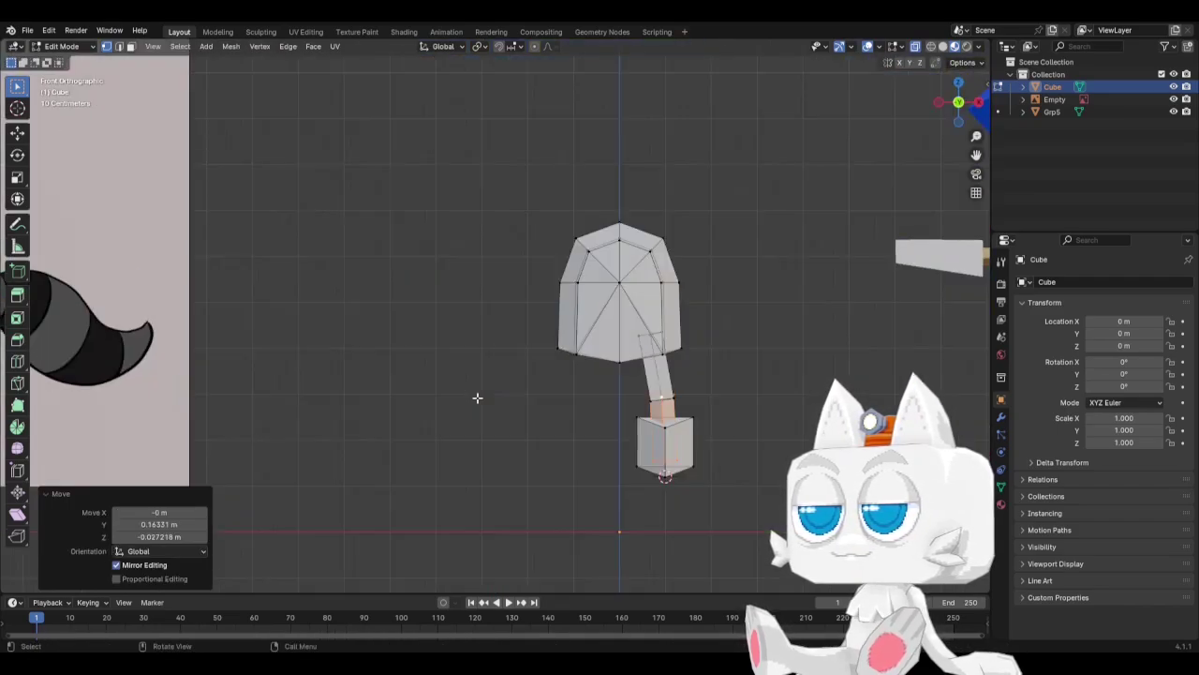
Slide the ankle block's top edges downward by a factor of -0.384 and scale them to 0.903.
{"action": "key", "text": "ctrl+r"}
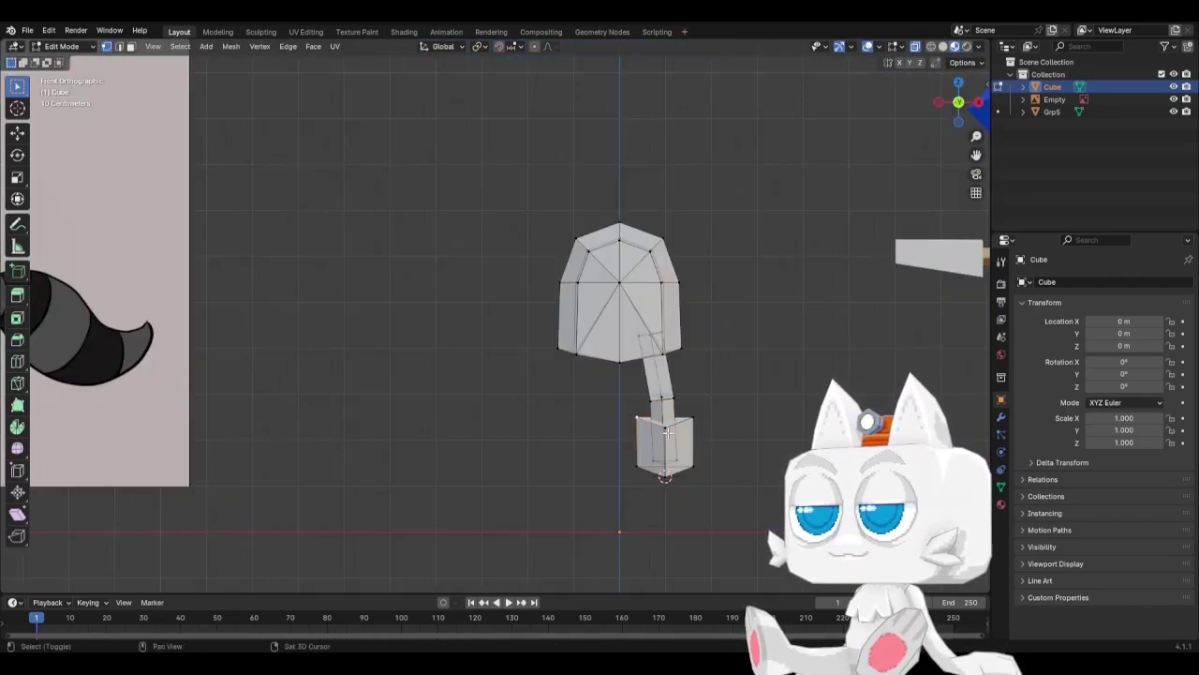
{"action": "left_click", "coordinate": [691, 419]}
{"action": "left_click", "coordinate": [696, 437]}
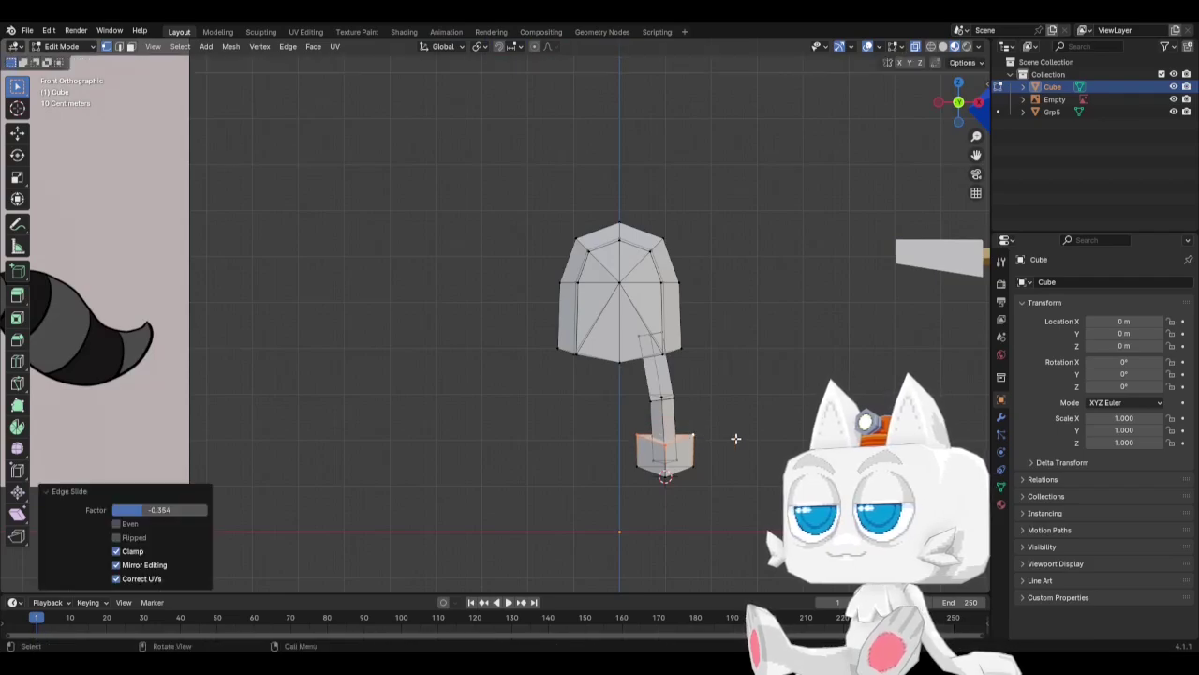
{"action": "key", "text": "s"}
{"action": "left_click", "coordinate": [729, 438]}
Add a 2 m cube at the ankle for the foot and lower it along Z in front view.
{"action": "scroll", "coordinate": [753, 489], "scroll_direction": "down", "scroll_amount": 3}
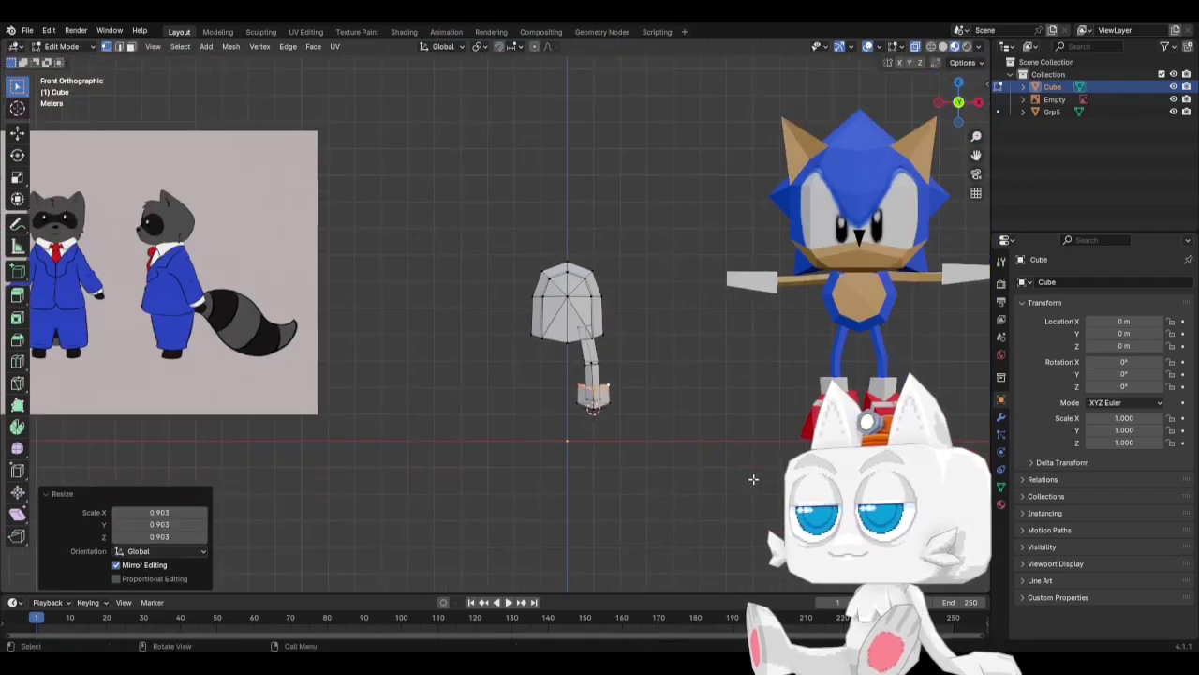
{"action": "key", "text": "KP_3"}
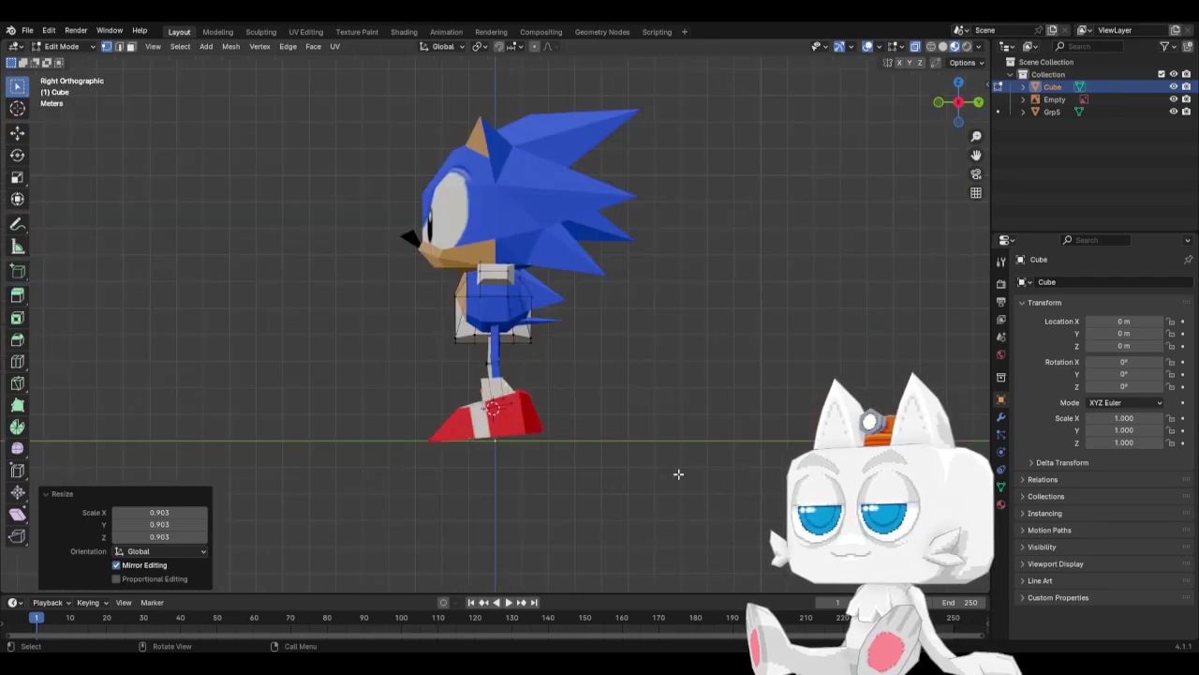
{"action": "key", "text": "KP_1"}
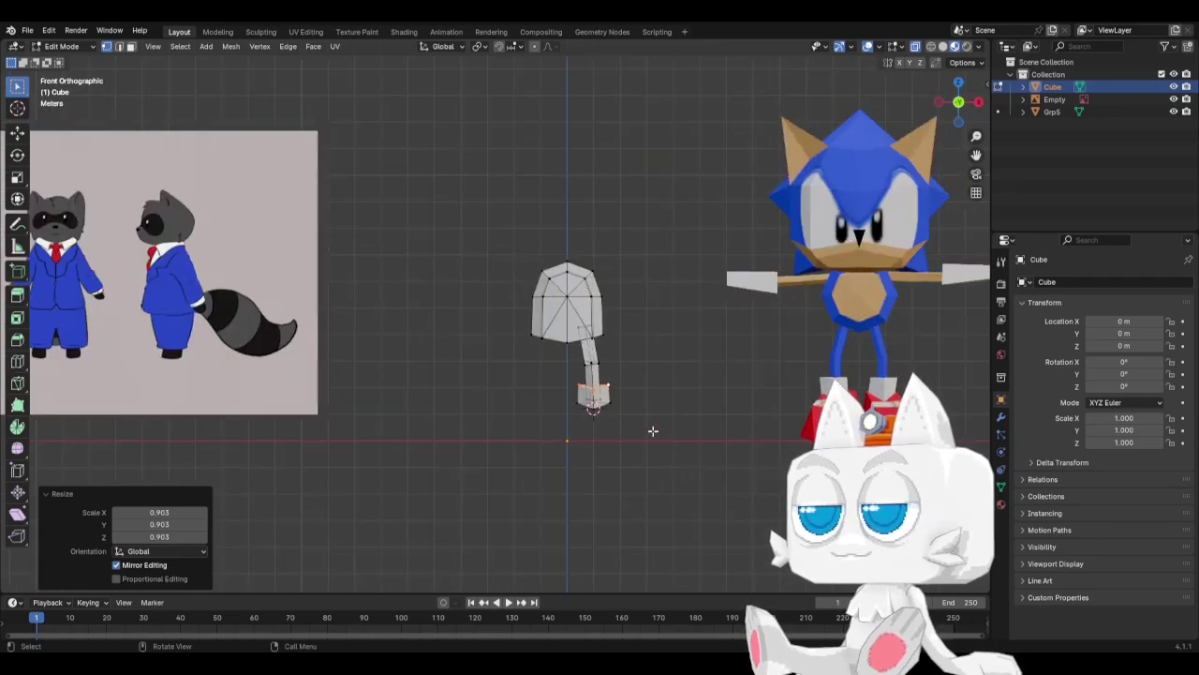
{"action": "key", "text": "a"}
{"action": "key", "text": "alt+a"}
{"action": "key", "text": "shift+a"}
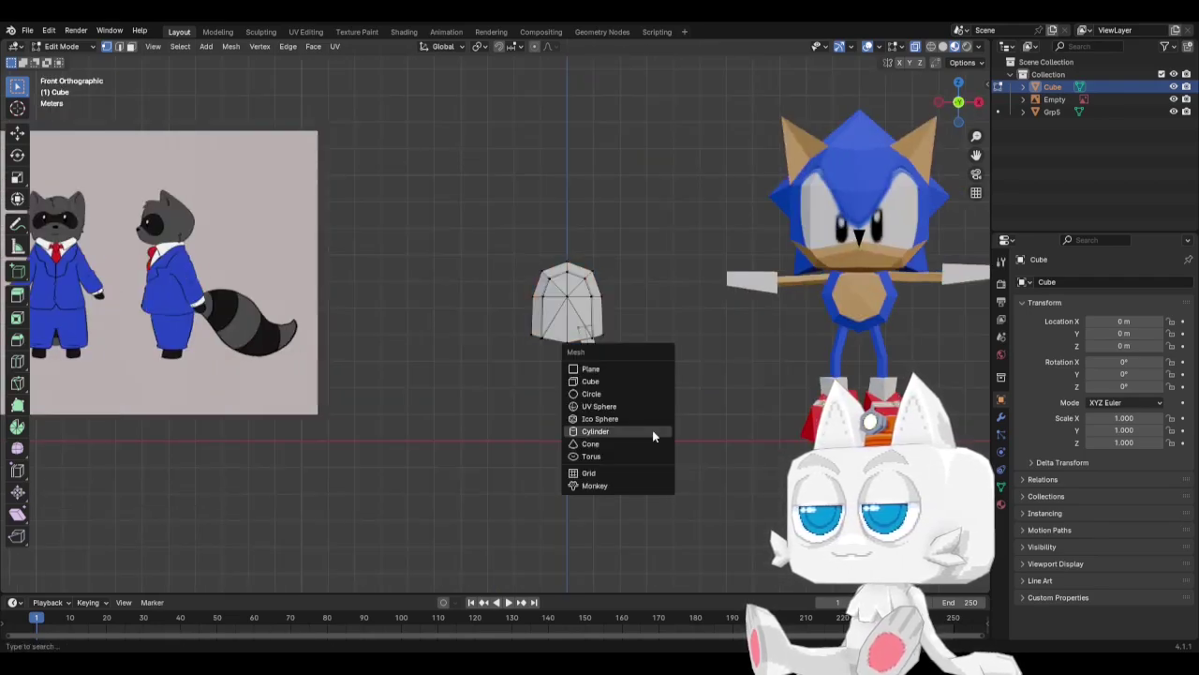
{"action": "left_click", "coordinate": [586, 382]}
{"action": "key", "text": "g"}
{"action": "key", "text": "z"}
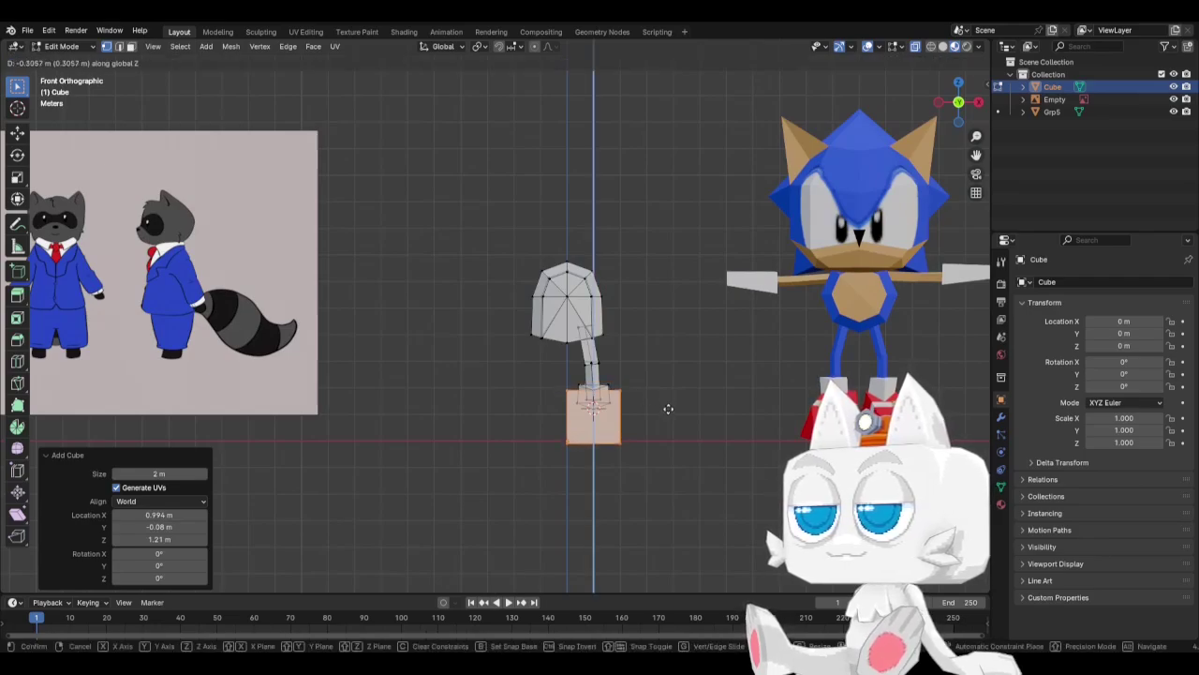
{"action": "left_click", "coordinate": [671, 410]}
Resize the foot cube, move it -0.1411 m in Z, scale it by 1.192 and flatten it to 0.883 along Z.
{"action": "key", "text": "s"}
{"action": "key", "text": "g"}
{"action": "key", "text": "z"}
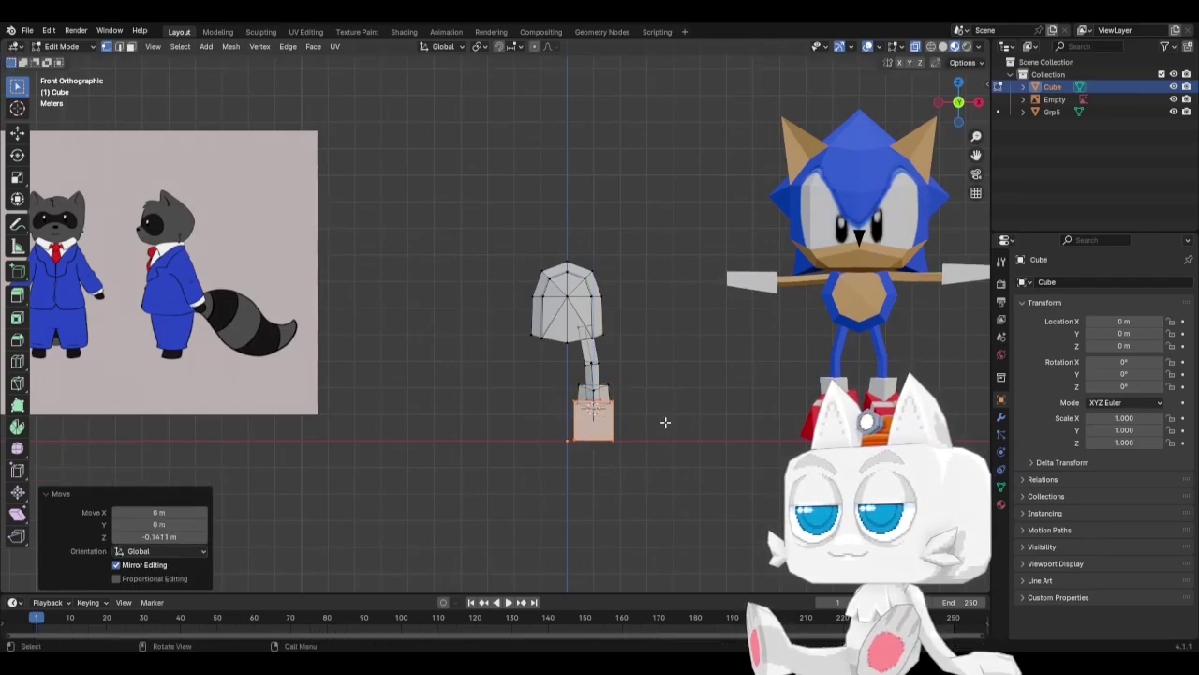
{"action": "left_click", "coordinate": [666, 420]}
{"action": "key", "text": "s"}
{"action": "key", "text": "z"}
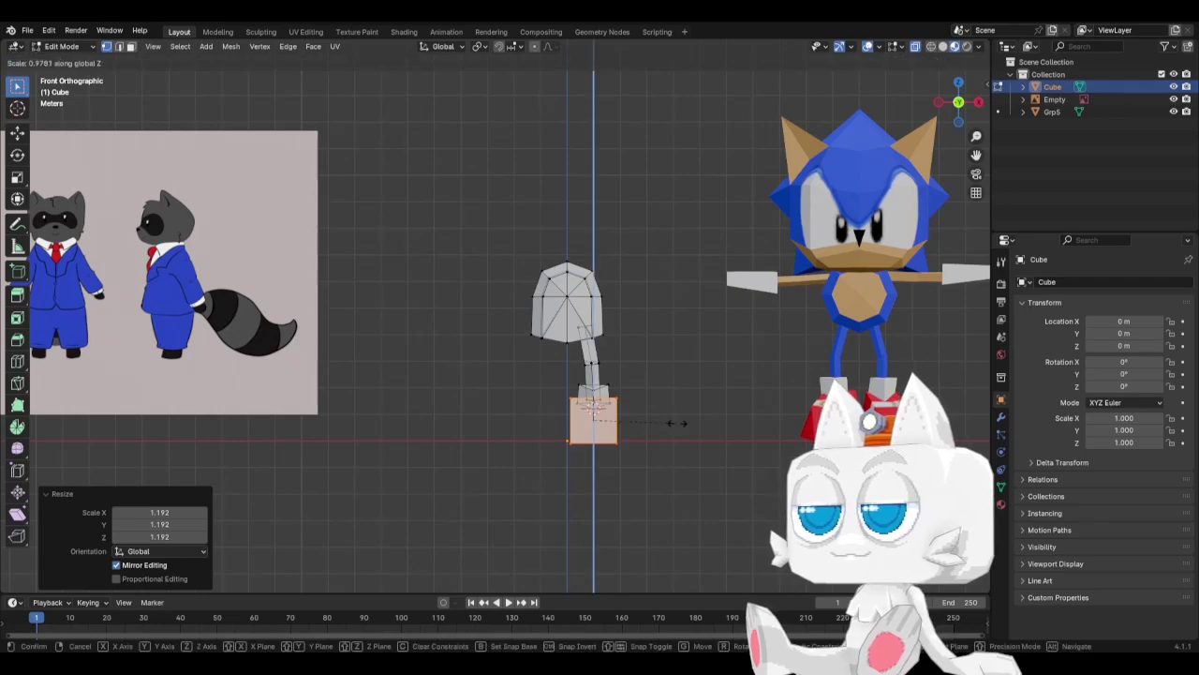
{"action": "left_click", "coordinate": [669, 423]}
{"action": "key", "text": "KP_3"}
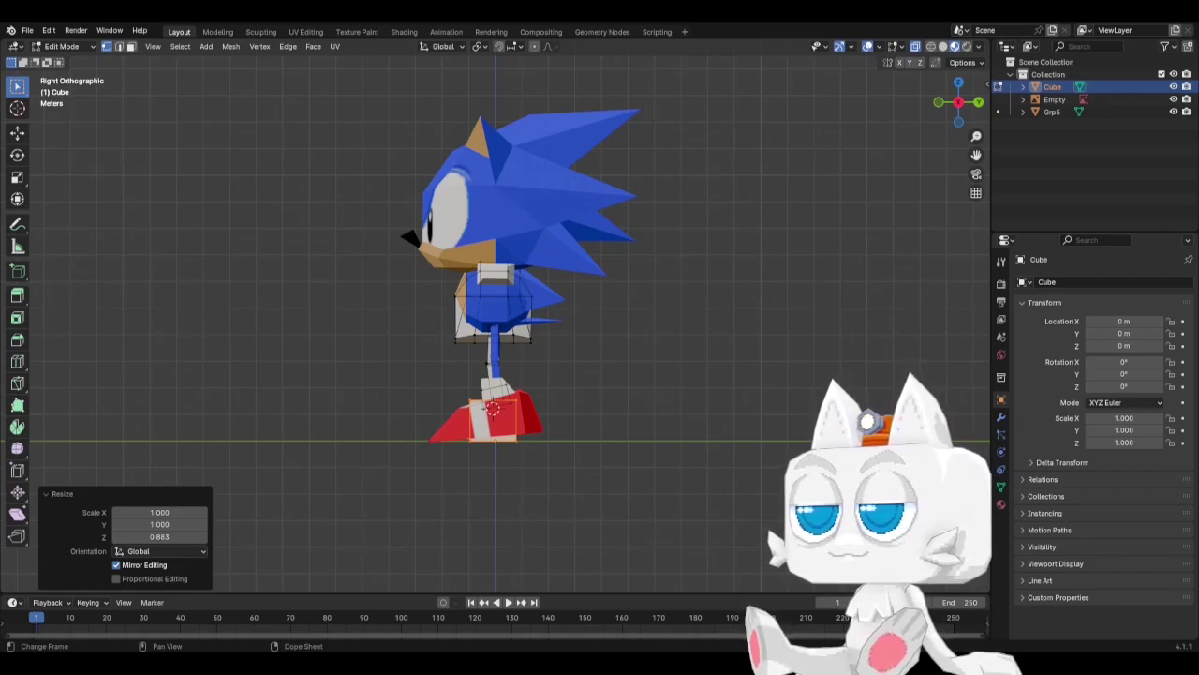
{"action": "scroll", "coordinate": [396, 423], "scroll_direction": "up", "scroll_amount": 1}
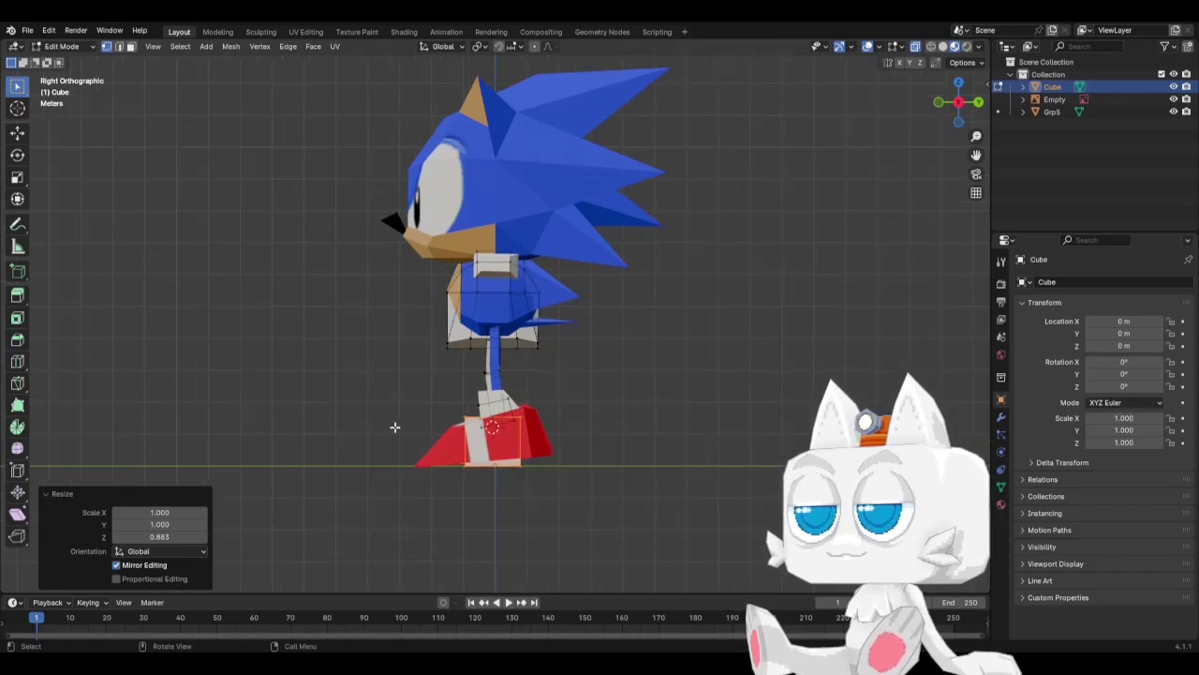
{"action": "middle_click_drag", "start_coordinate": [396, 423], "coordinate": [556, 441]}
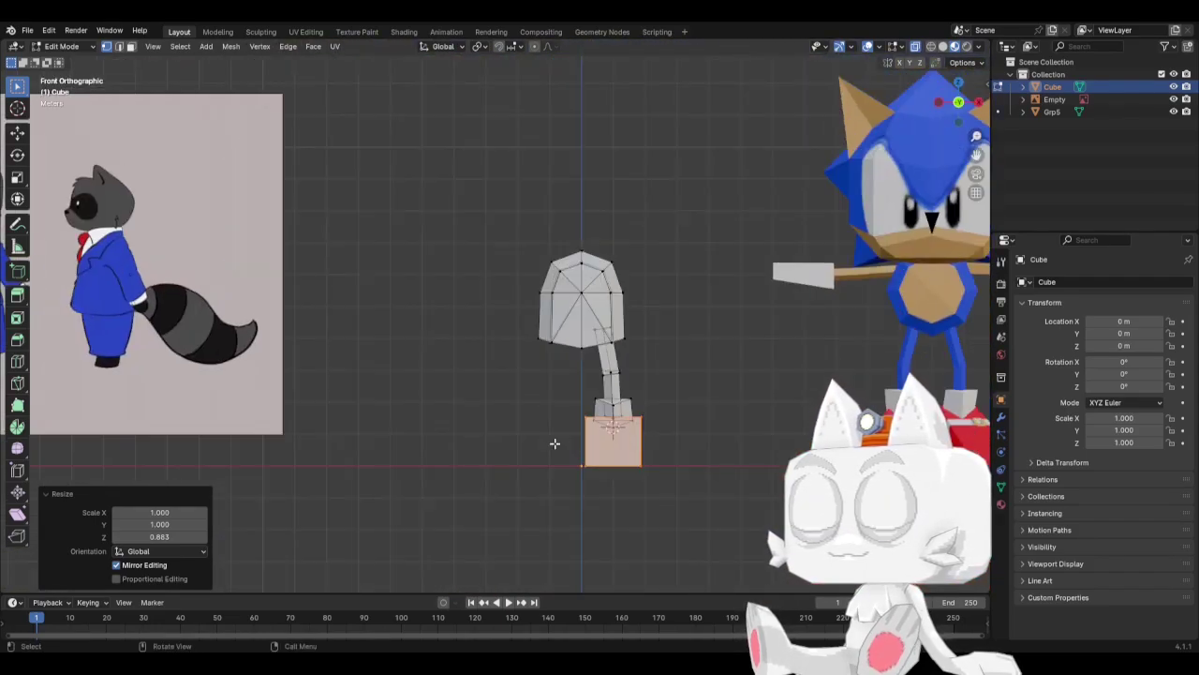
{"action": "key", "text": "g"}
{"action": "key", "text": "x"}
{"action": "key", "text": "Escape"}
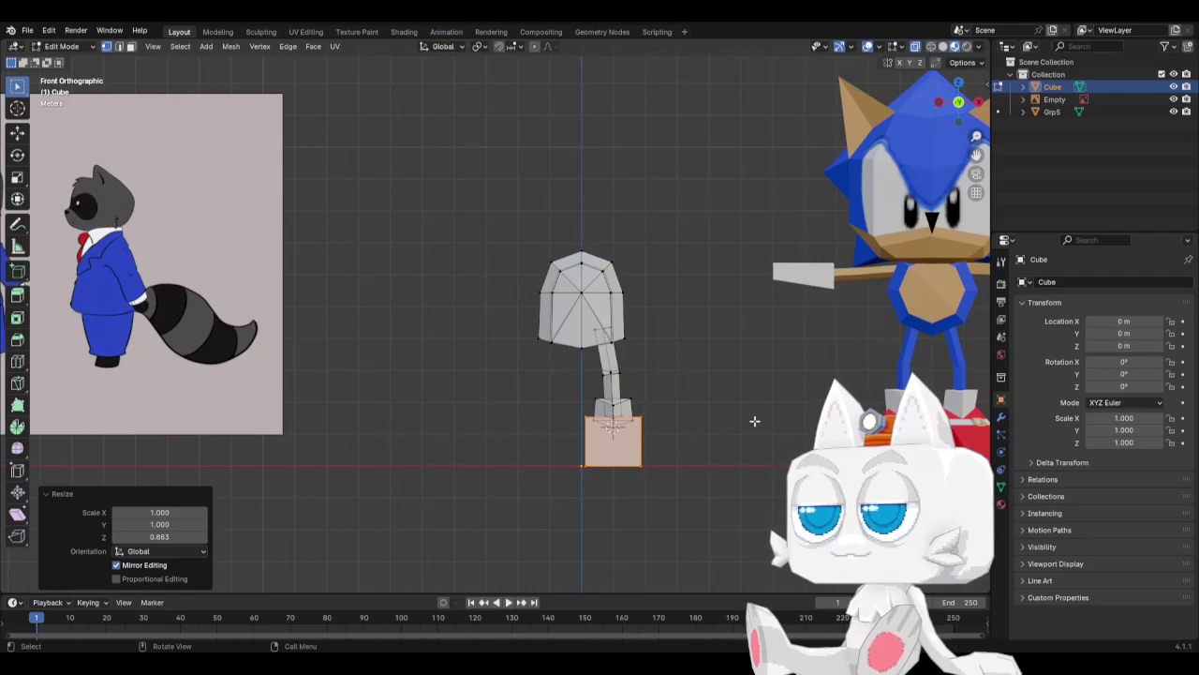
{"action": "key", "text": "KP_7"}
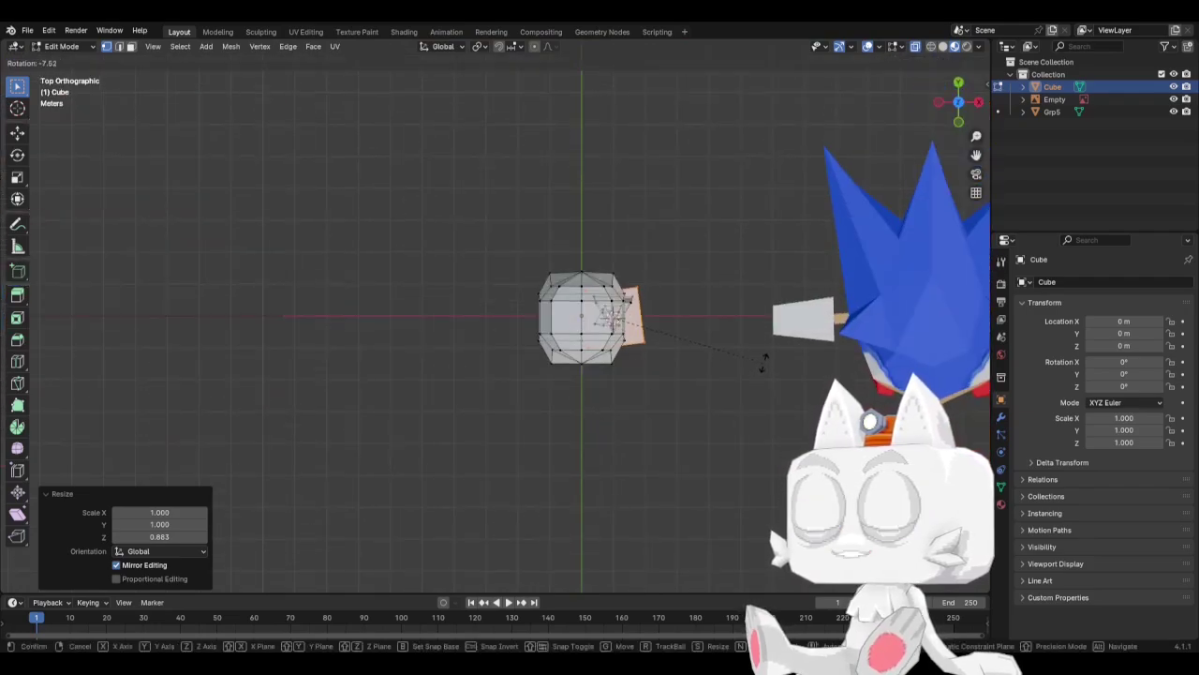
{"action": "right_click", "coordinate": [782, 359]}
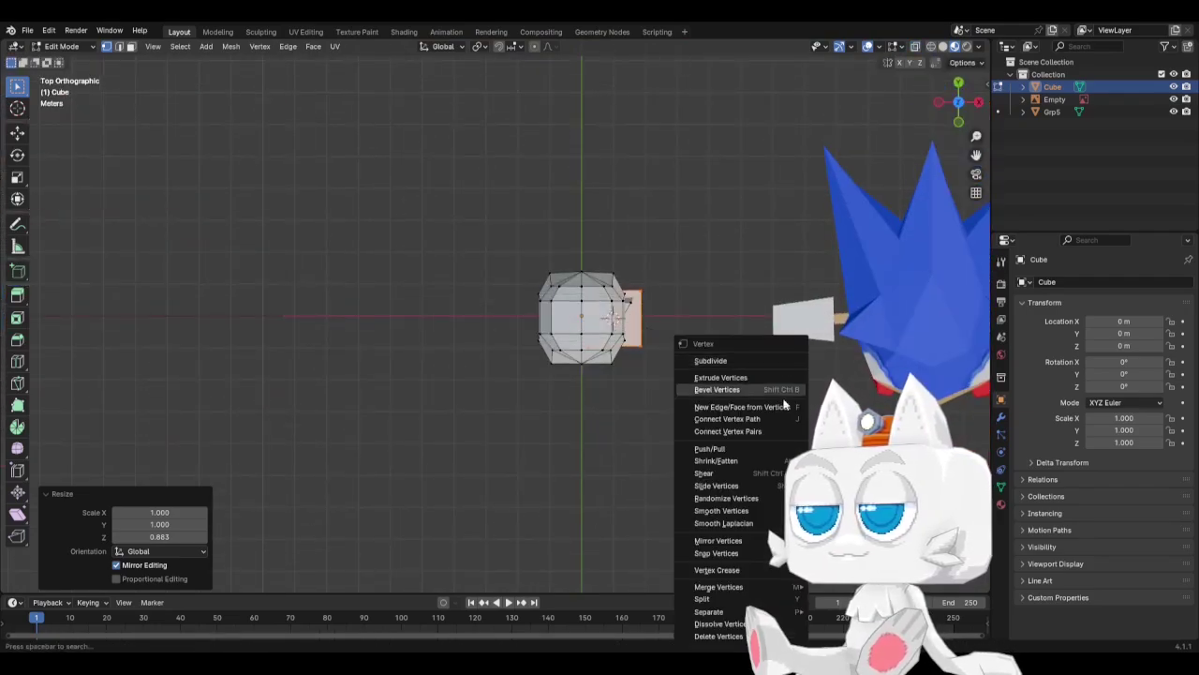
{"action": "key", "text": "Escape"}
{"action": "left_click", "coordinate": [797, 455]}
{"action": "scroll", "coordinate": [796, 455], "scroll_direction": "up", "scroll_amount": 1}
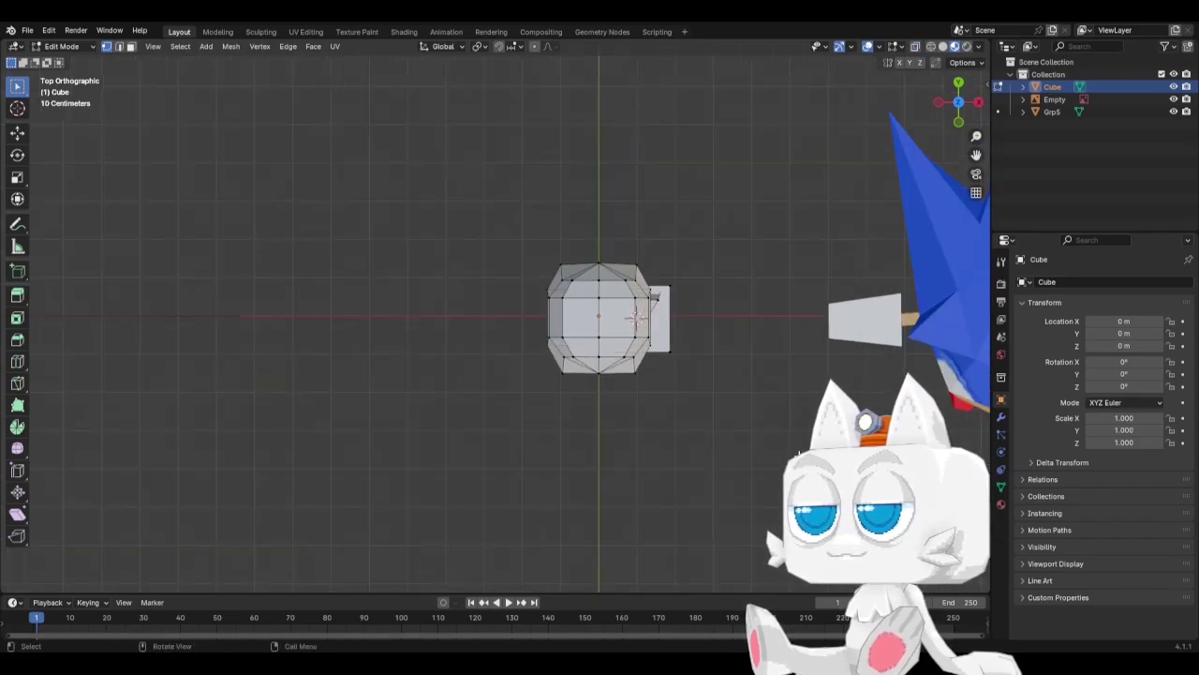
{"action": "key", "text": "Tab"}
{"action": "scroll", "coordinate": [798, 456], "scroll_direction": "down", "scroll_amount": 2}
{"action": "middle_click_drag", "start_coordinate": [798, 456], "coordinate": [814, 408]}
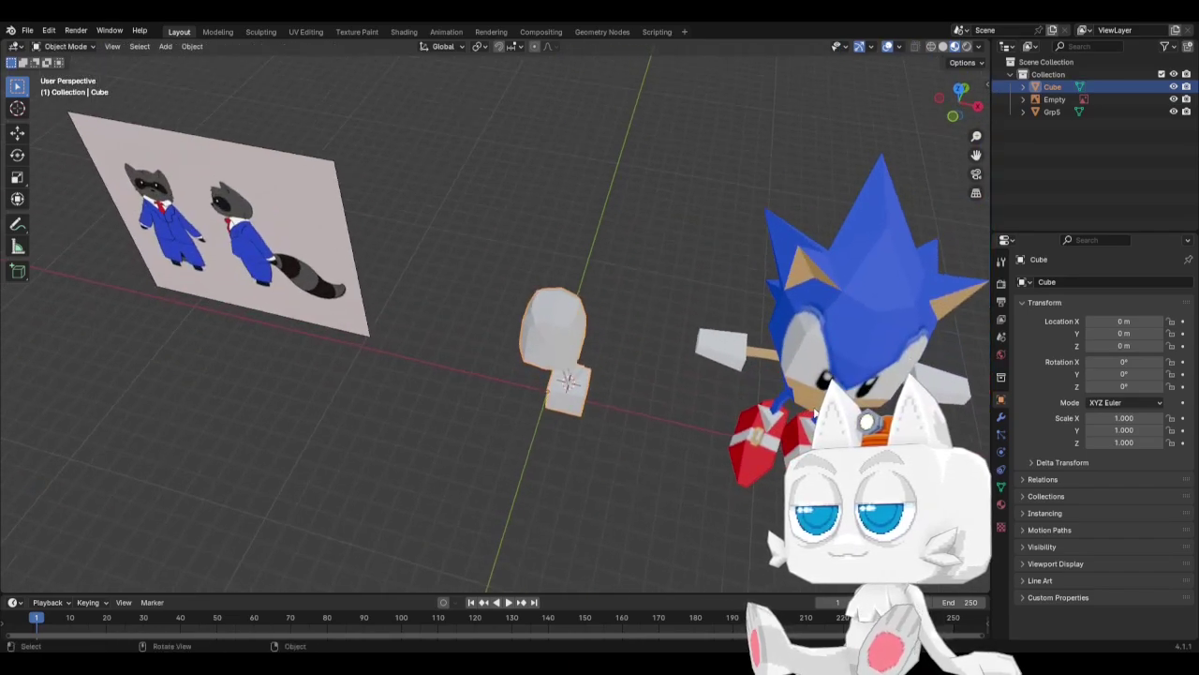
In top view, rotate the linked foot block -5.35° about Z and move it 0.065323 m in X and 0.081654 m in Y.
{"action": "key", "text": "KP_7"}
{"action": "key", "text": "Tab"}
{"action": "scroll", "coordinate": [607, 371], "scroll_direction": "up", "scroll_amount": 3}
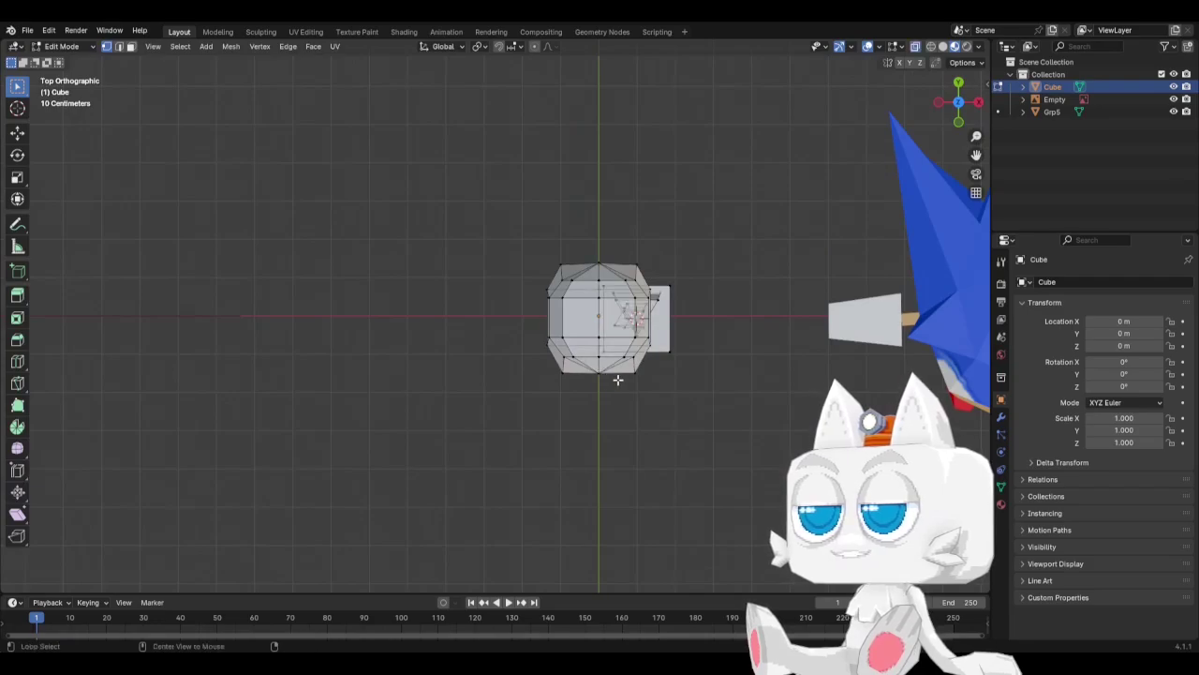
{"action": "key", "text": "r"}
{"action": "left_click", "coordinate": [677, 350]}
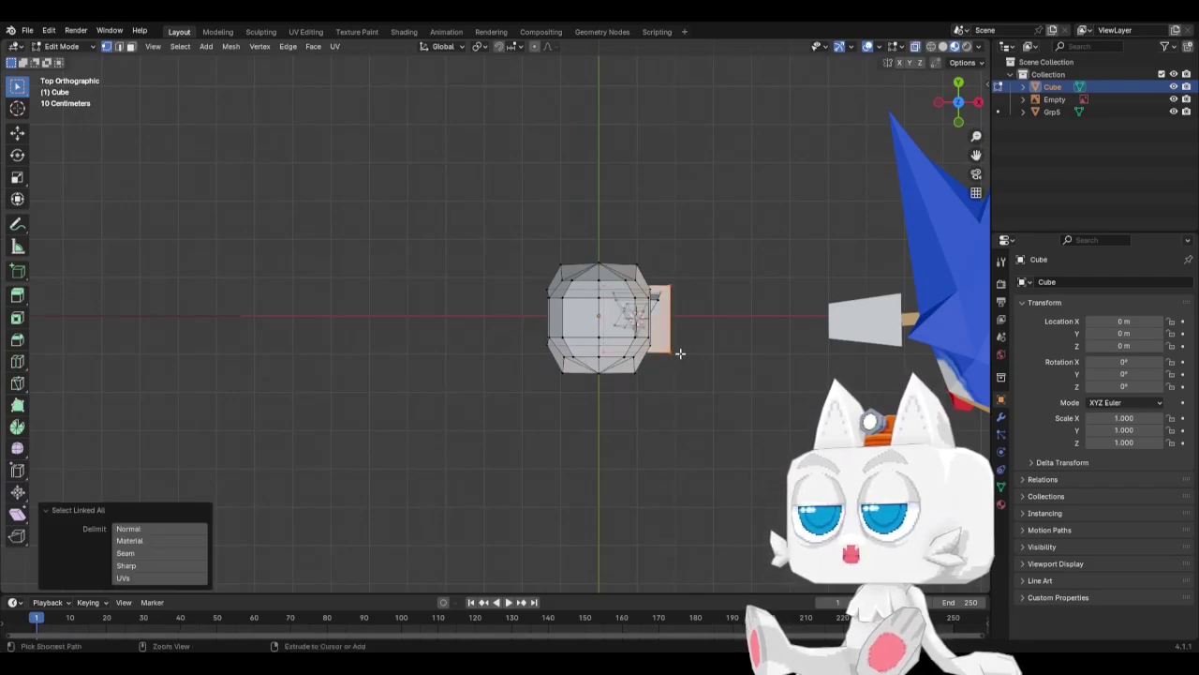
{"action": "key", "text": "r"}
{"action": "left_click", "coordinate": [746, 347]}
{"action": "key", "text": "g"}
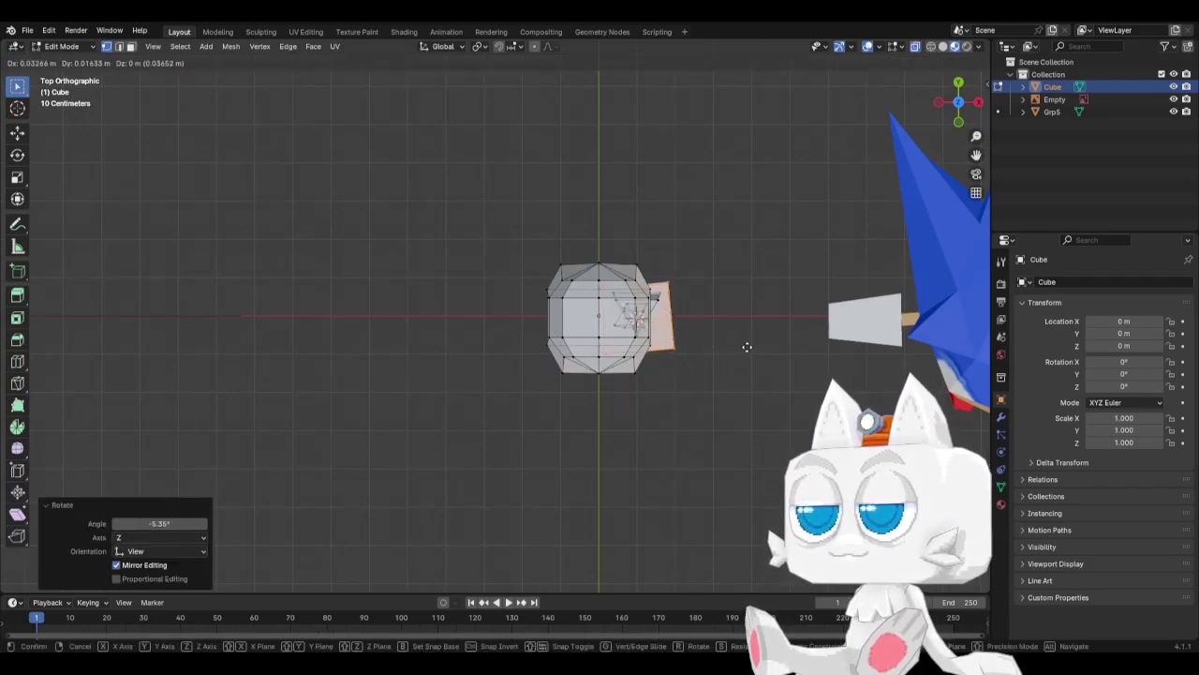
{"action": "left_click", "coordinate": [748, 345]}
Extrude the foot block's front face forward, scaling the new face to 0.668 and lowering it about 0.25 m to ground level.
{"action": "key", "text": "KP_1"}
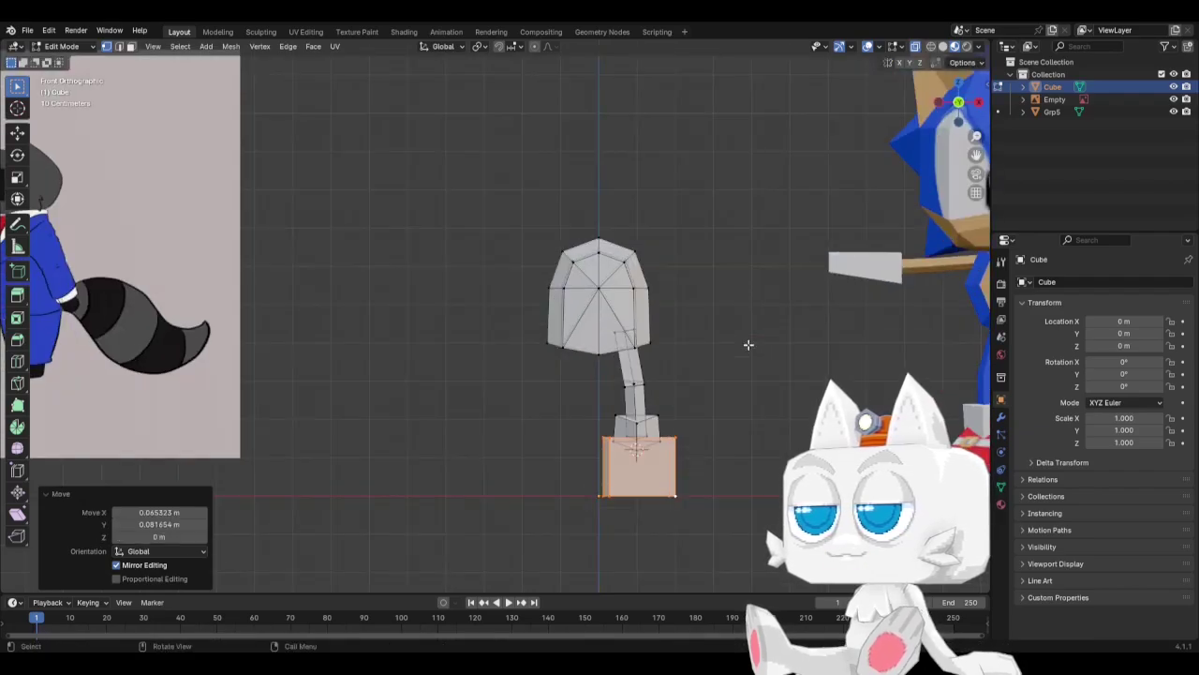
{"action": "key", "text": "KP_3"}
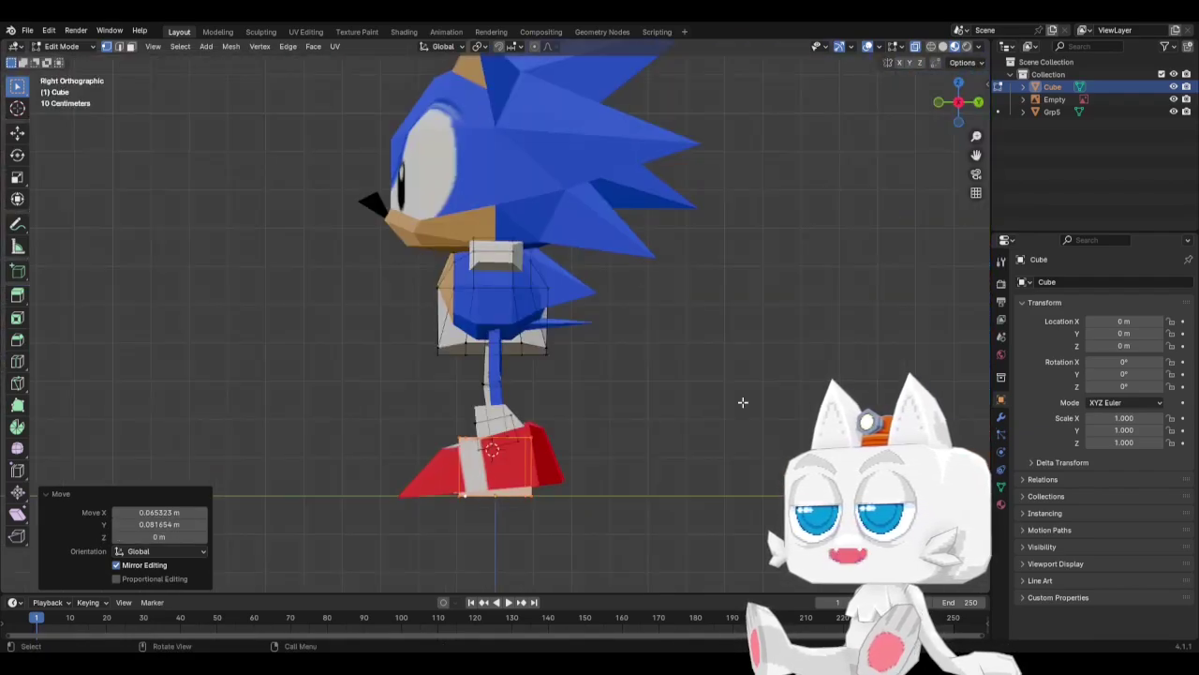
{"action": "left_click", "coordinate": [131, 46]}
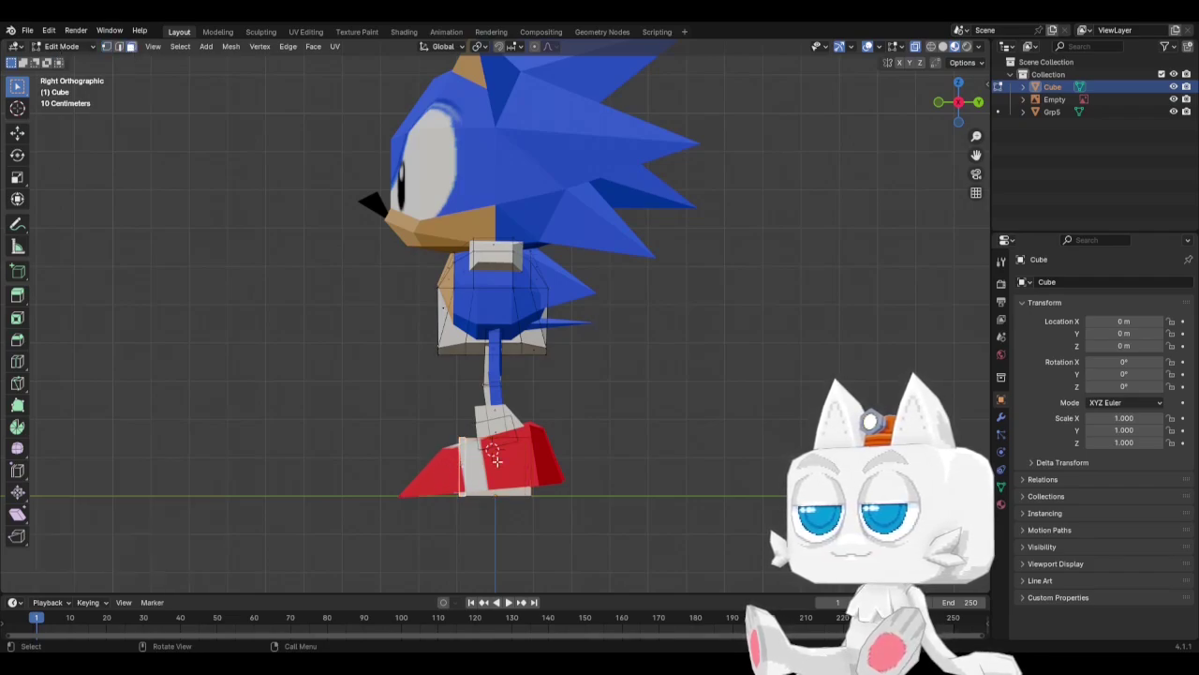
{"action": "key", "text": "e"}
{"action": "left_click", "coordinate": [429, 464]}
{"action": "key", "text": "s"}
{"action": "left_click", "coordinate": [504, 472]}
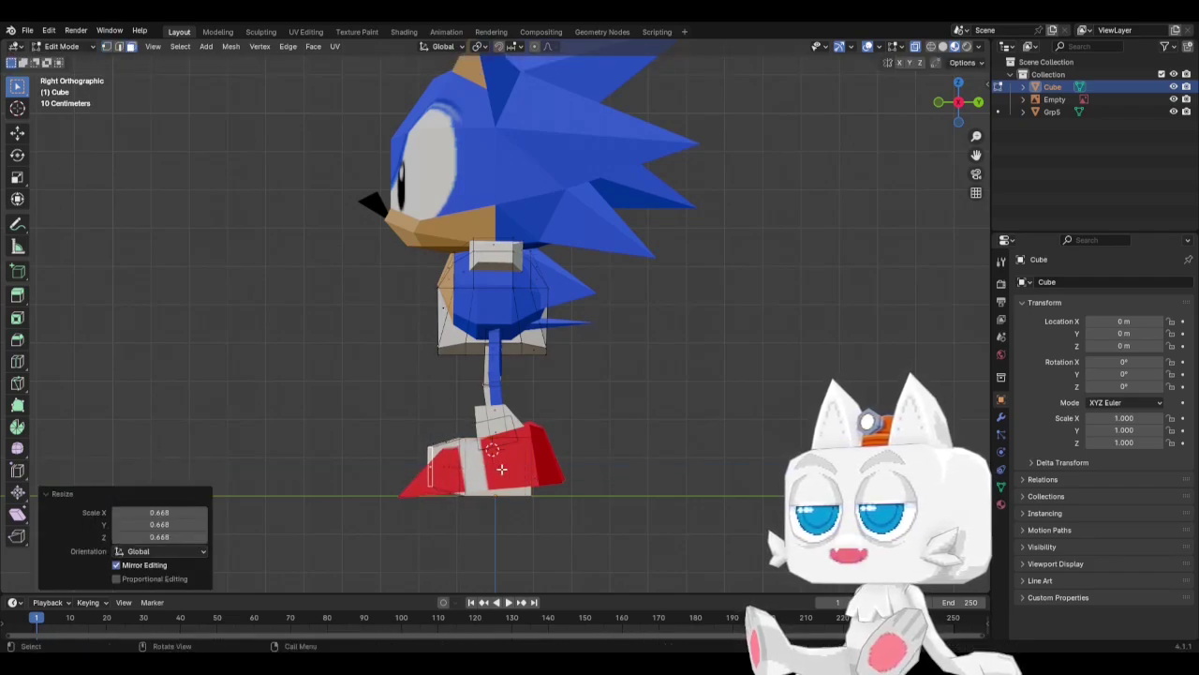
{"action": "key", "text": "g"}
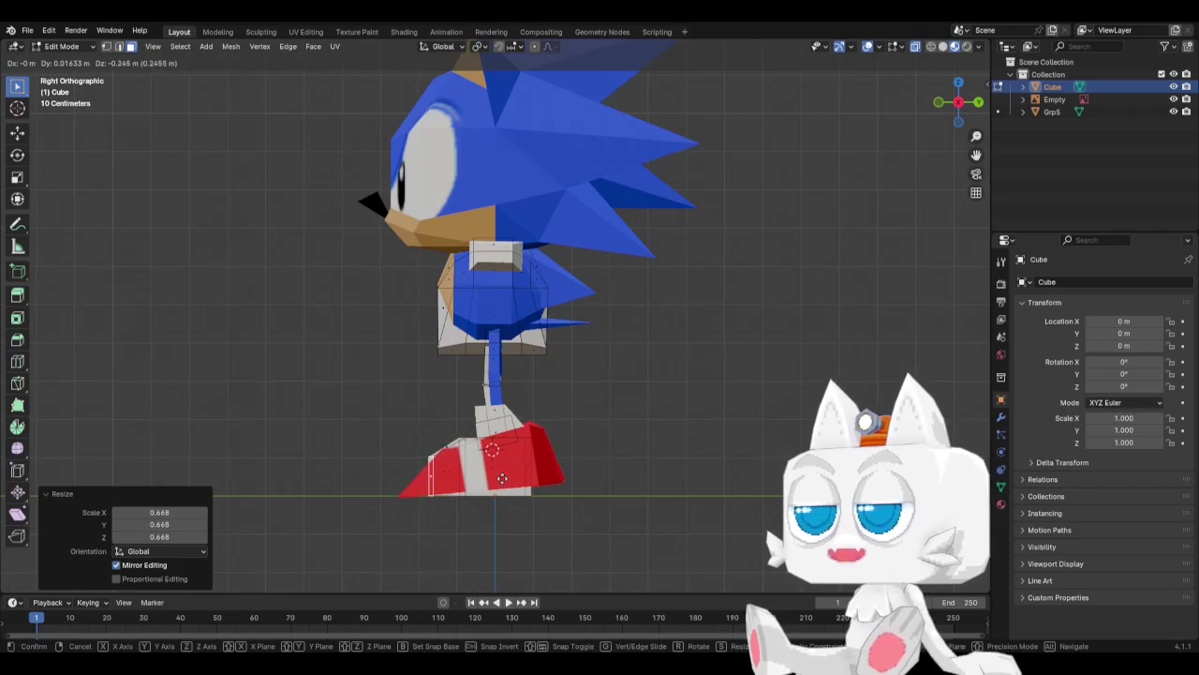
{"action": "right_click", "coordinate": [503, 479]}
Extrude the foot's front face another 0.82012 m forward and merge its vertices at center into a toe point.
{"action": "key", "text": "e"}
{"action": "left_click", "coordinate": [456, 483]}
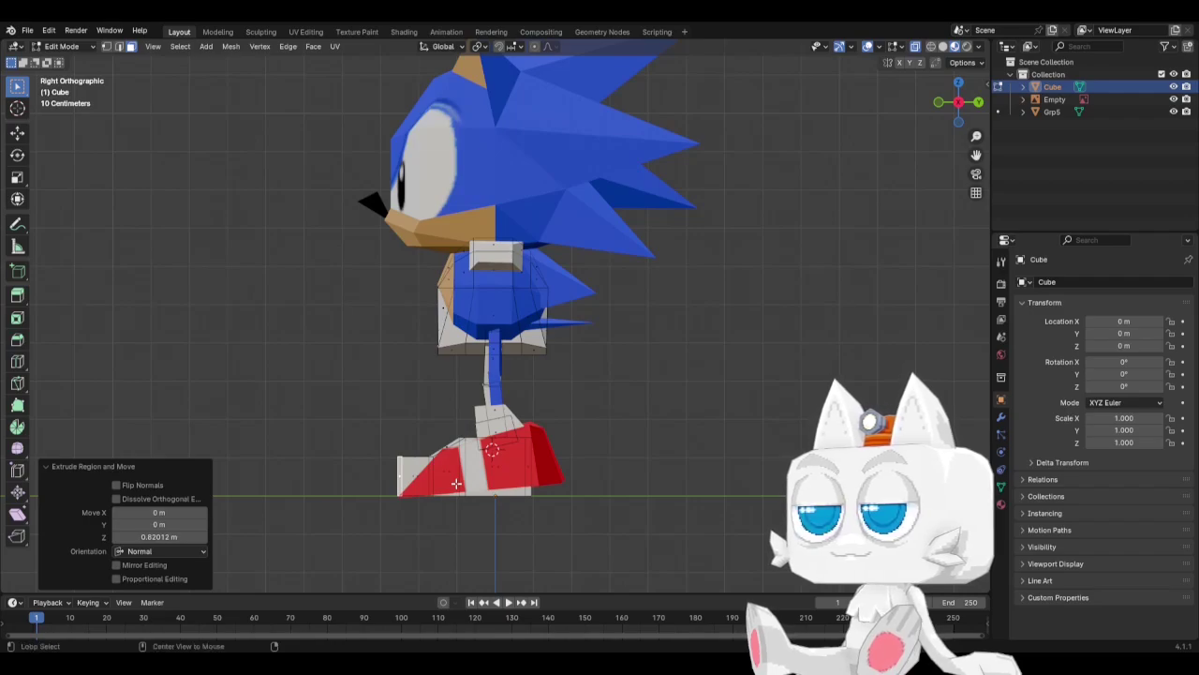
{"action": "key", "text": "alt+m"}
{"action": "key", "text": "m"}
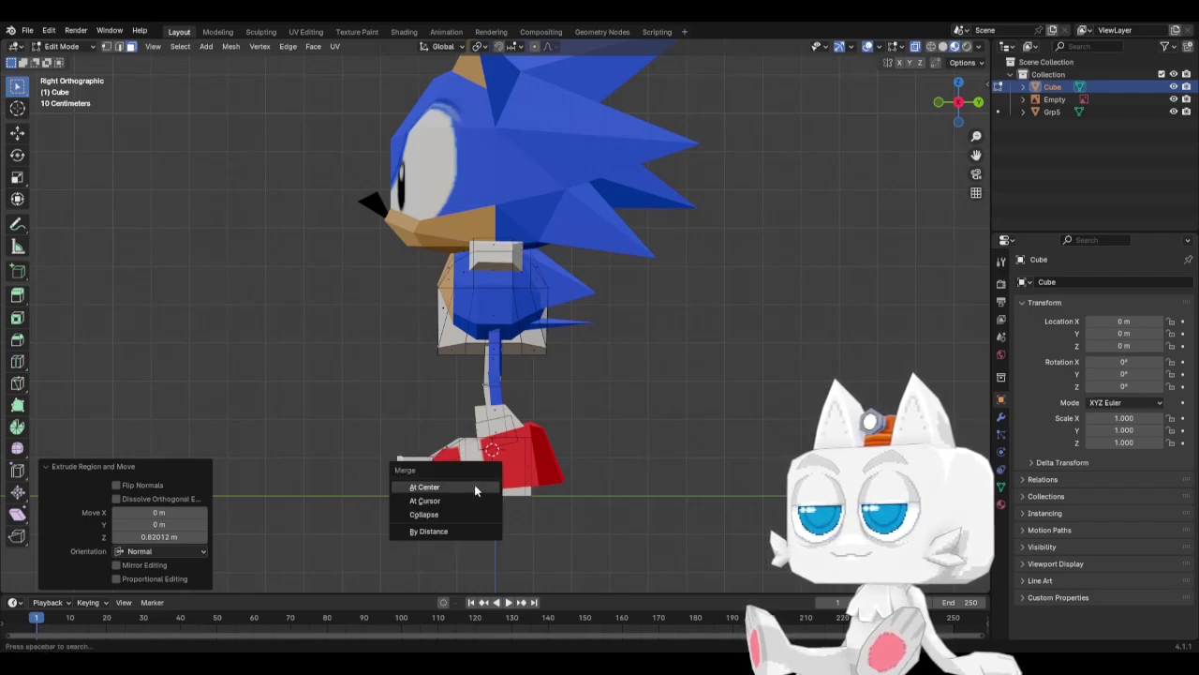
{"action": "left_click", "coordinate": [474, 484]}
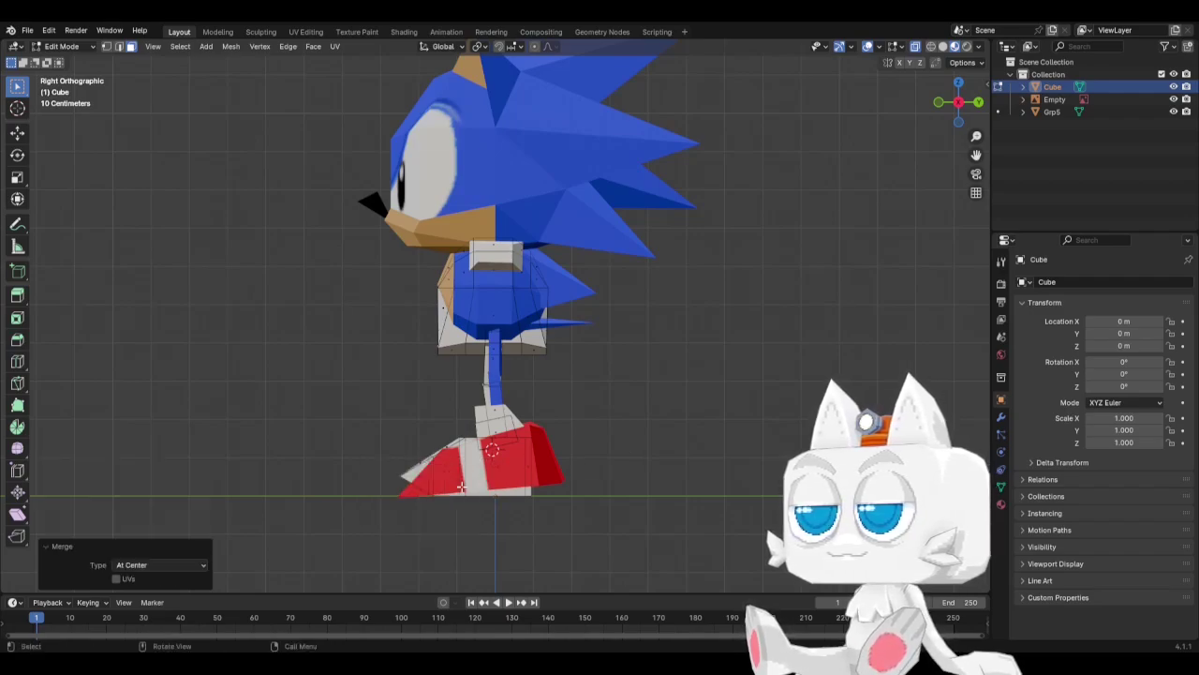
Move the toe tip vertex -0.48992 m along Z down to the ground line.
{"action": "left_click", "coordinate": [106, 47]}
{"action": "left_click", "coordinate": [396, 479]}
{"action": "key", "text": "g"}
{"action": "key", "text": "z"}
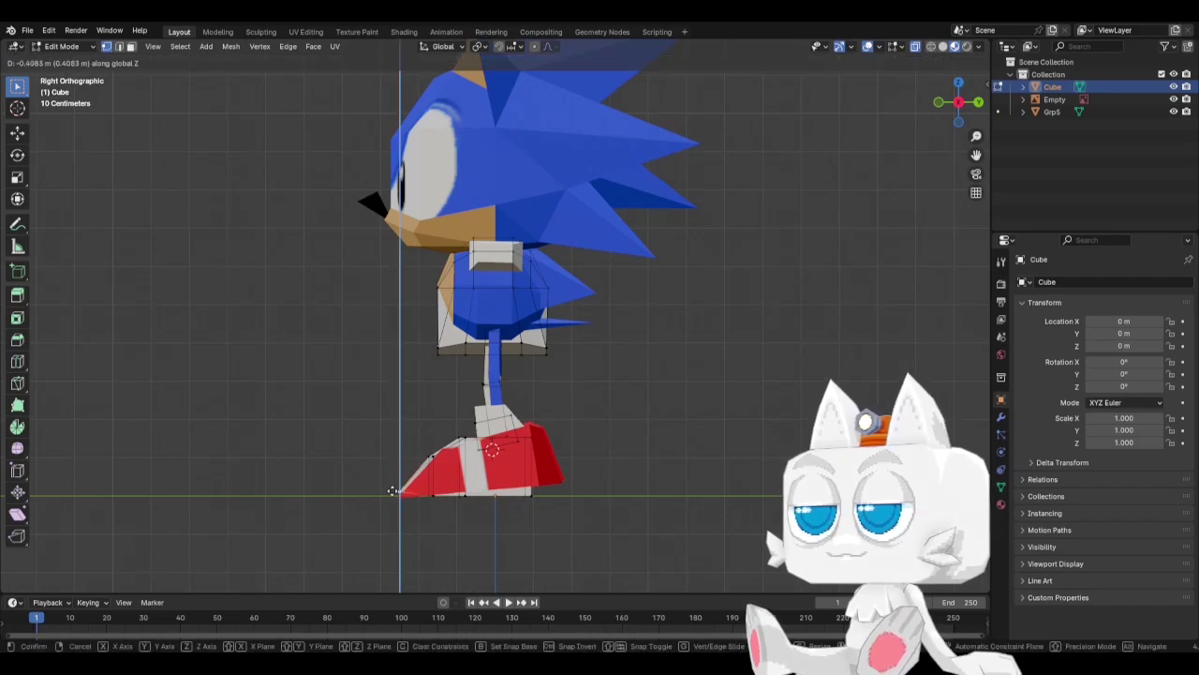
{"action": "left_click", "coordinate": [393, 494]}
Narrow the foot block's upper front edge by scaling it to about 0.57.
{"action": "key", "text": "KP_1"}
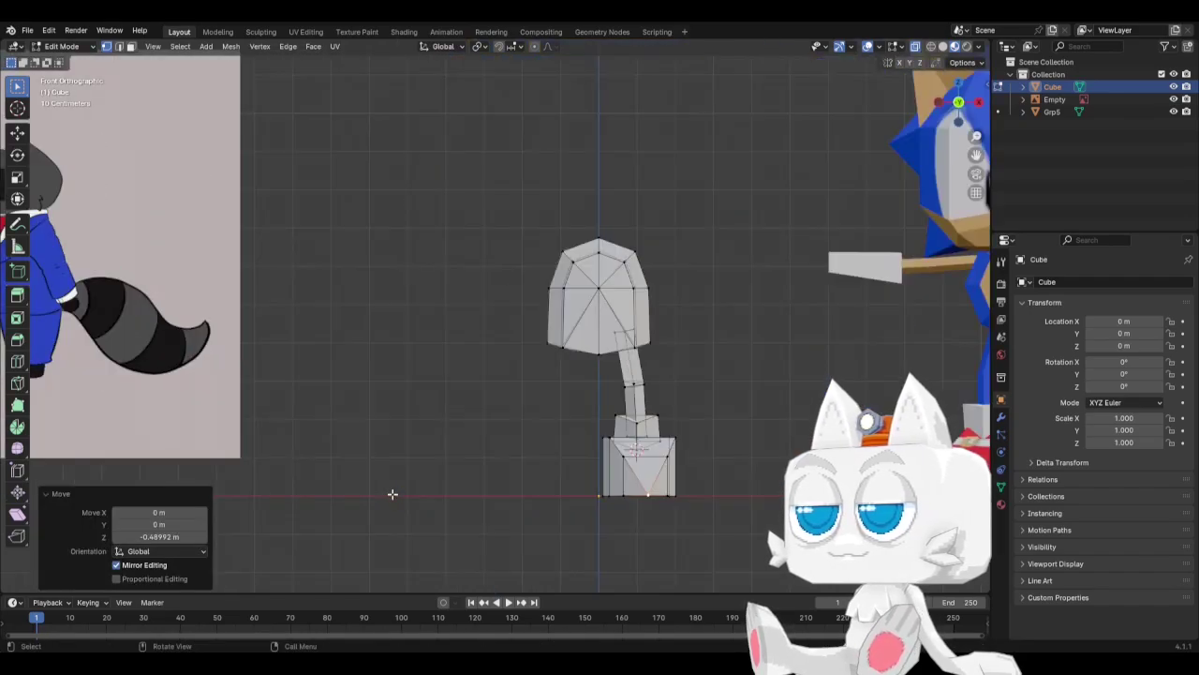
{"action": "scroll", "coordinate": [746, 471], "scroll_direction": "down", "scroll_amount": 1}
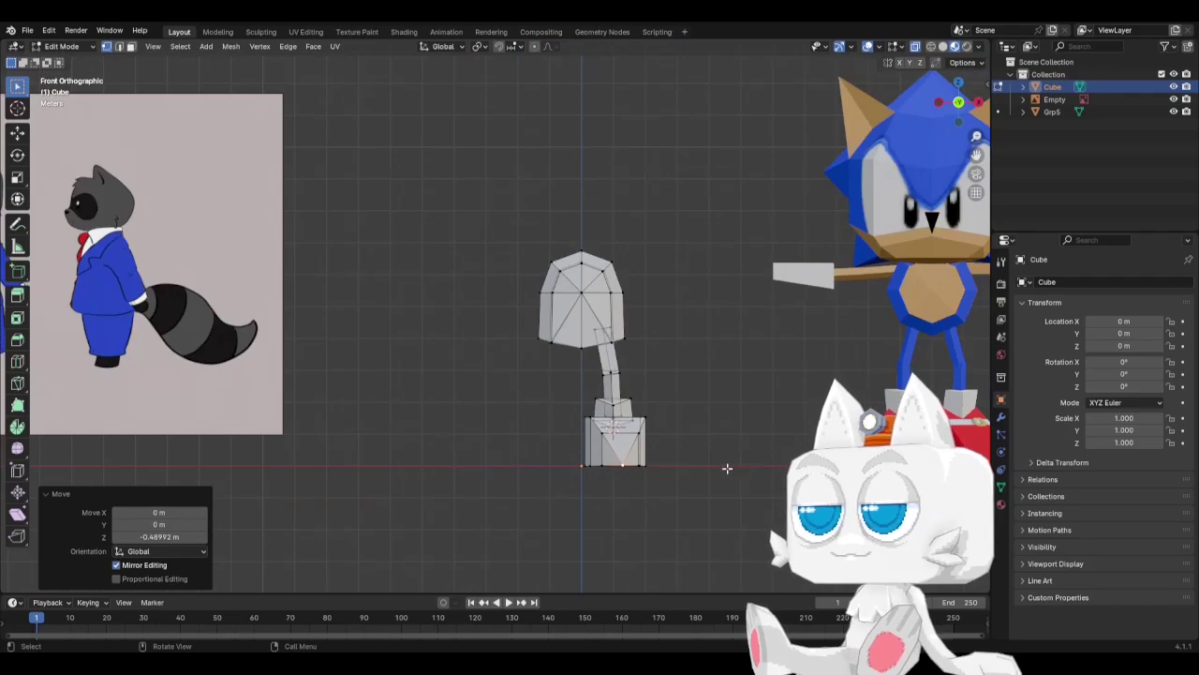
{"action": "middle_click_drag", "start_coordinate": [590, 417], "coordinate": [318, 215]}
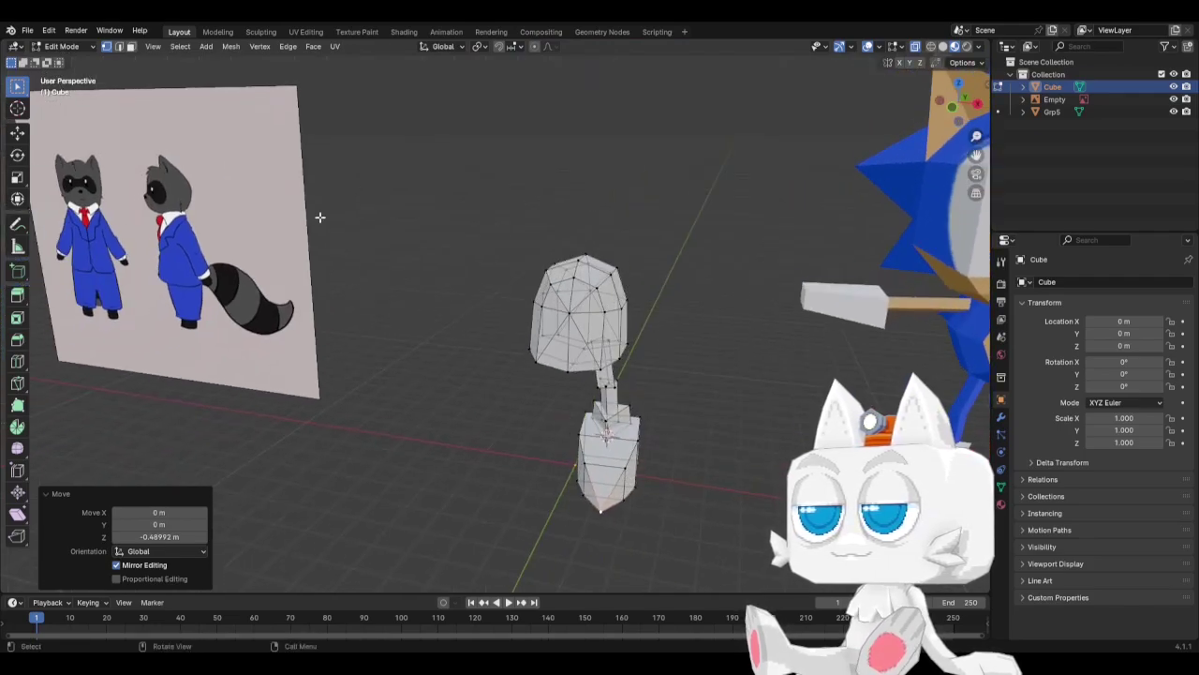
{"action": "key", "text": "2"}
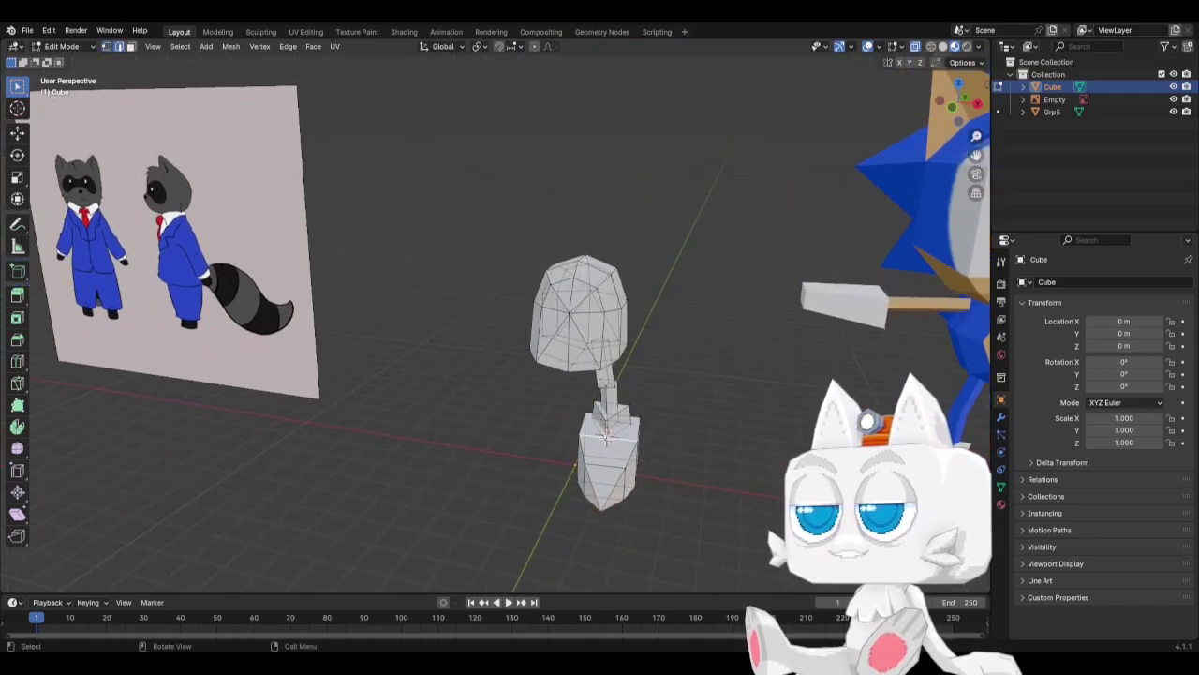
{"action": "key", "text": "s"}
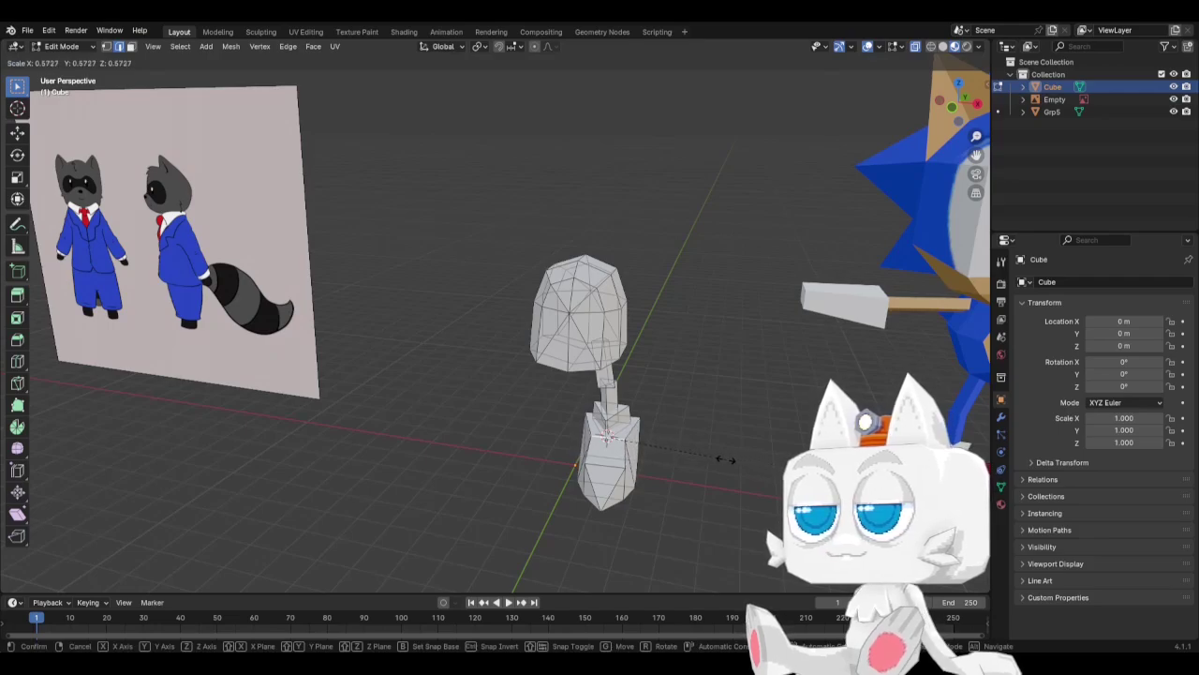
{"action": "left_click", "coordinate": [720, 461]}
{"action": "left_click", "coordinate": [630, 410], "text": "alt"}
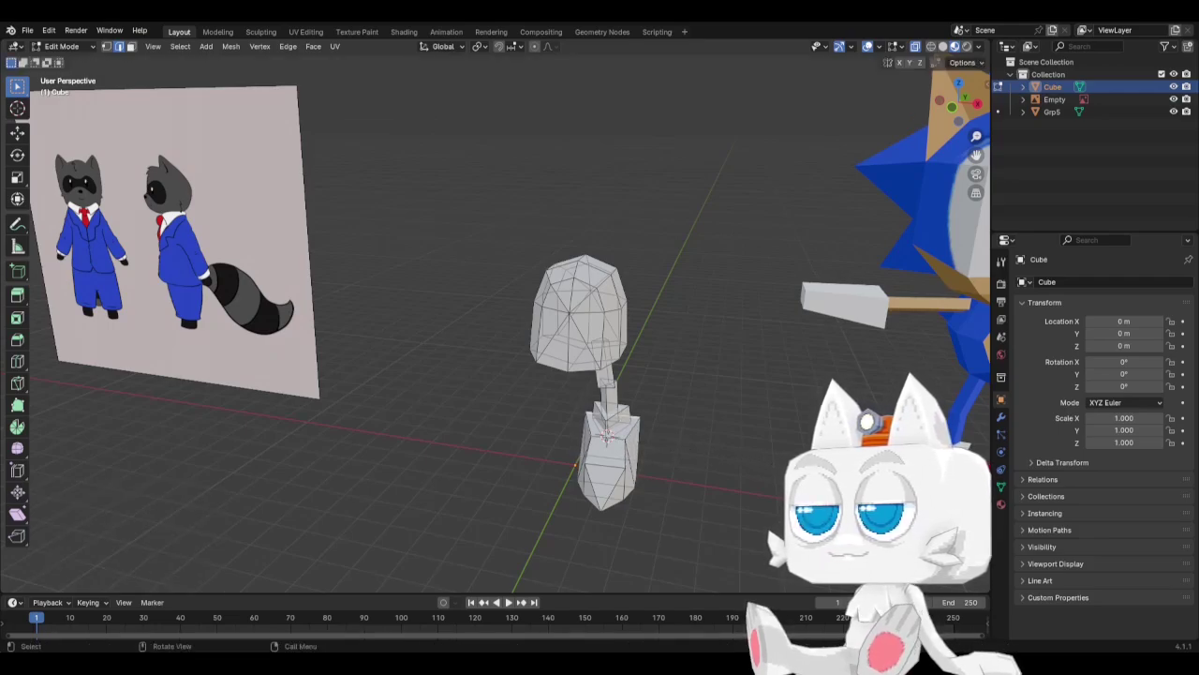
Extrude the foot's rear face 0.48049 m backward to form the heel.
{"action": "middle_click_drag", "start_coordinate": [843, 431], "coordinate": [642, 434]}
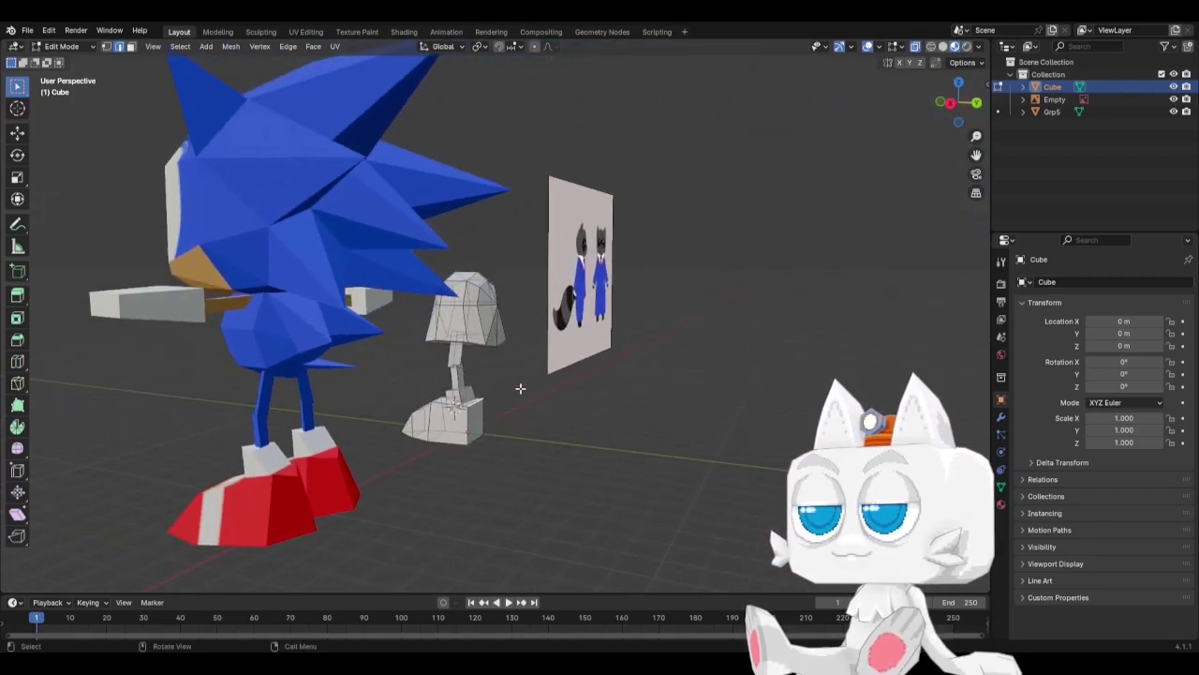
{"action": "middle_click_drag", "start_coordinate": [520, 388], "coordinate": [155, 49]}
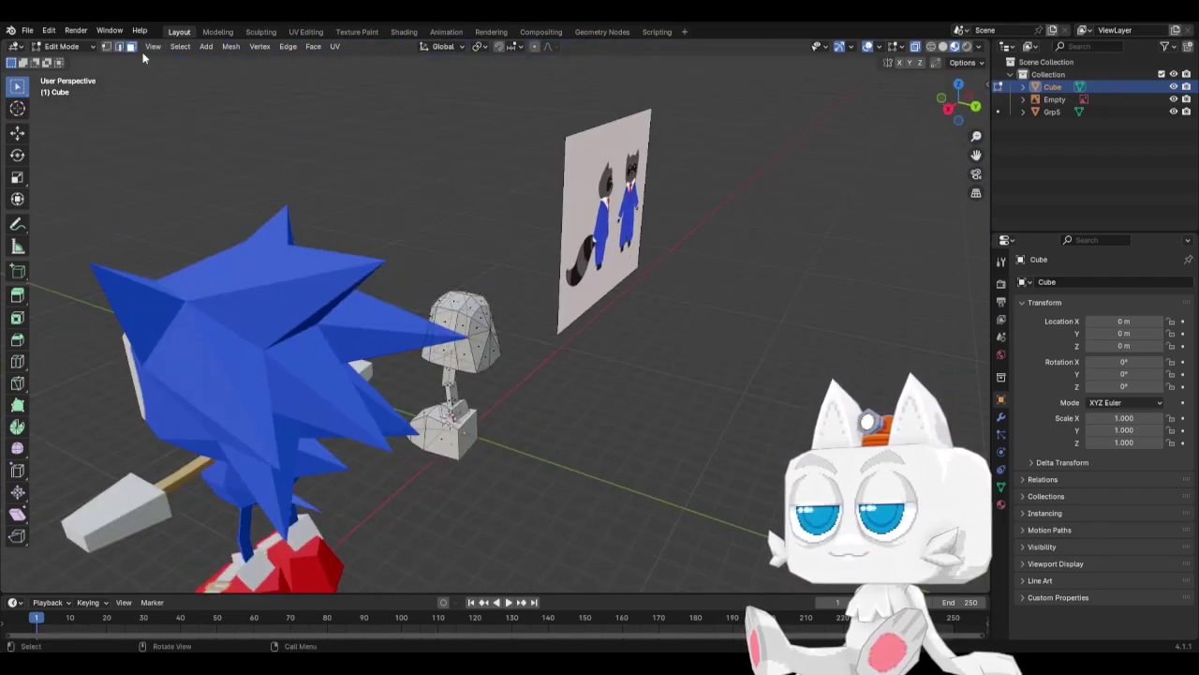
{"action": "key", "text": "e"}
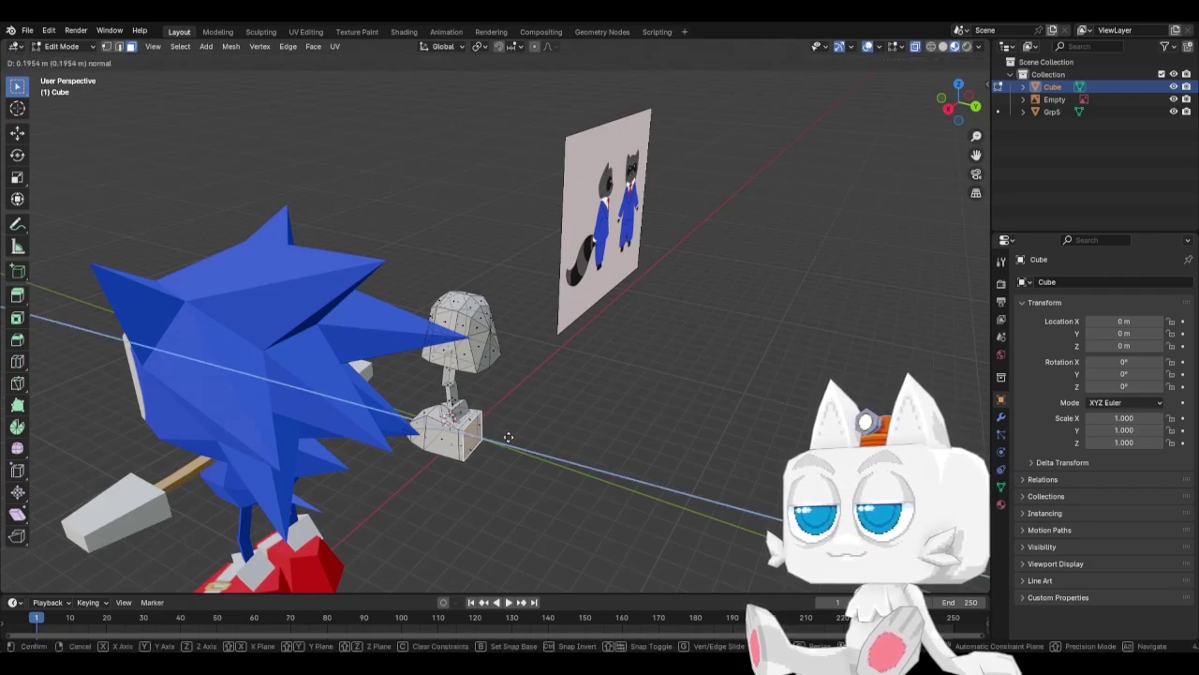
{"action": "left_click", "coordinate": [511, 438]}
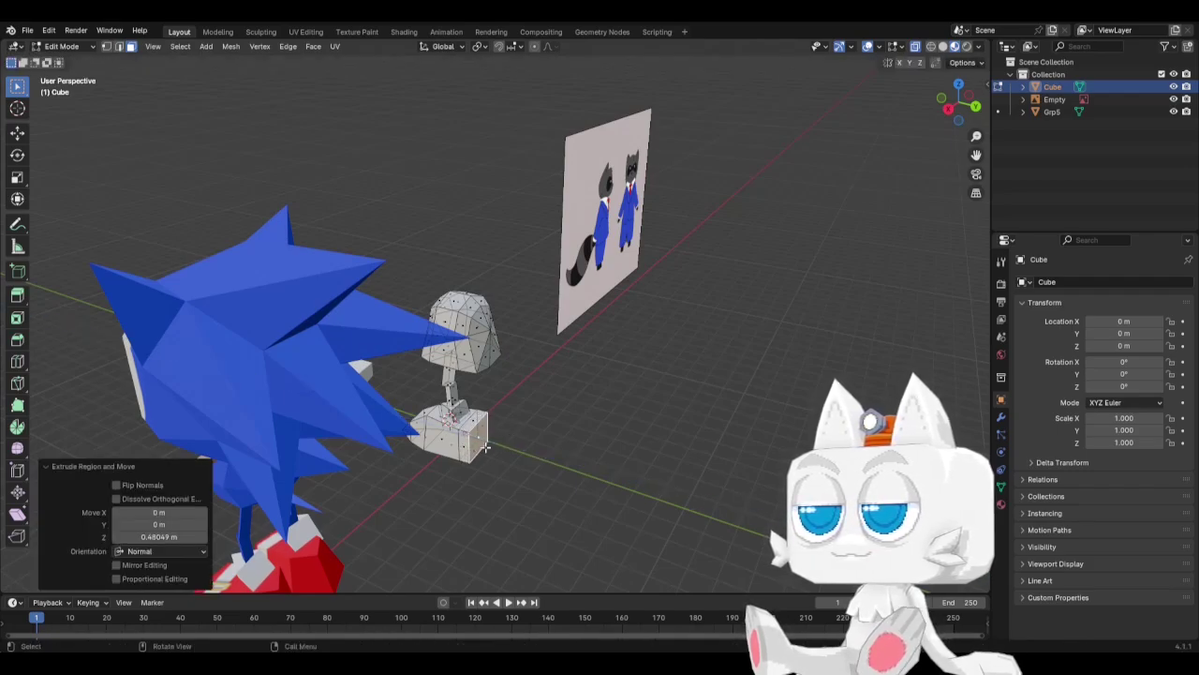
Merge the heel's rear bottom edge at center, and do the same with its rear top edge.
{"action": "left_click", "coordinate": [118, 49]}
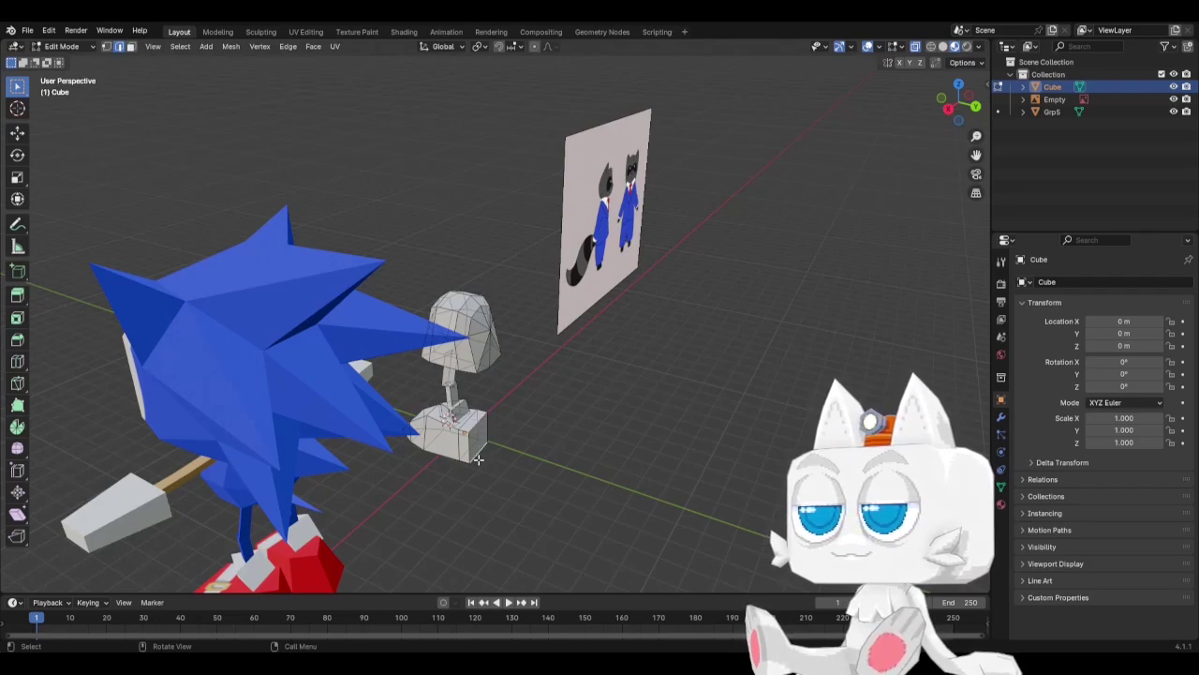
{"action": "key", "text": "m"}
{"action": "left_click", "coordinate": [478, 458]}
{"action": "left_click", "coordinate": [474, 426]}
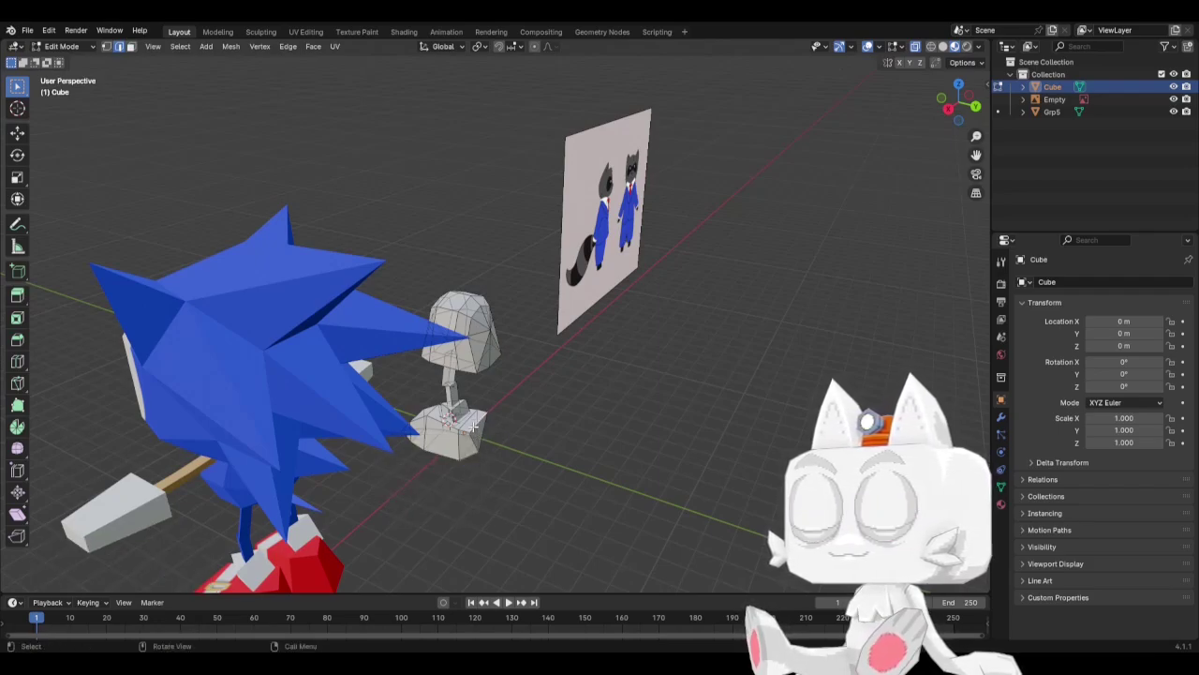
{"action": "key", "text": "m"}
{"action": "left_click", "coordinate": [474, 426]}
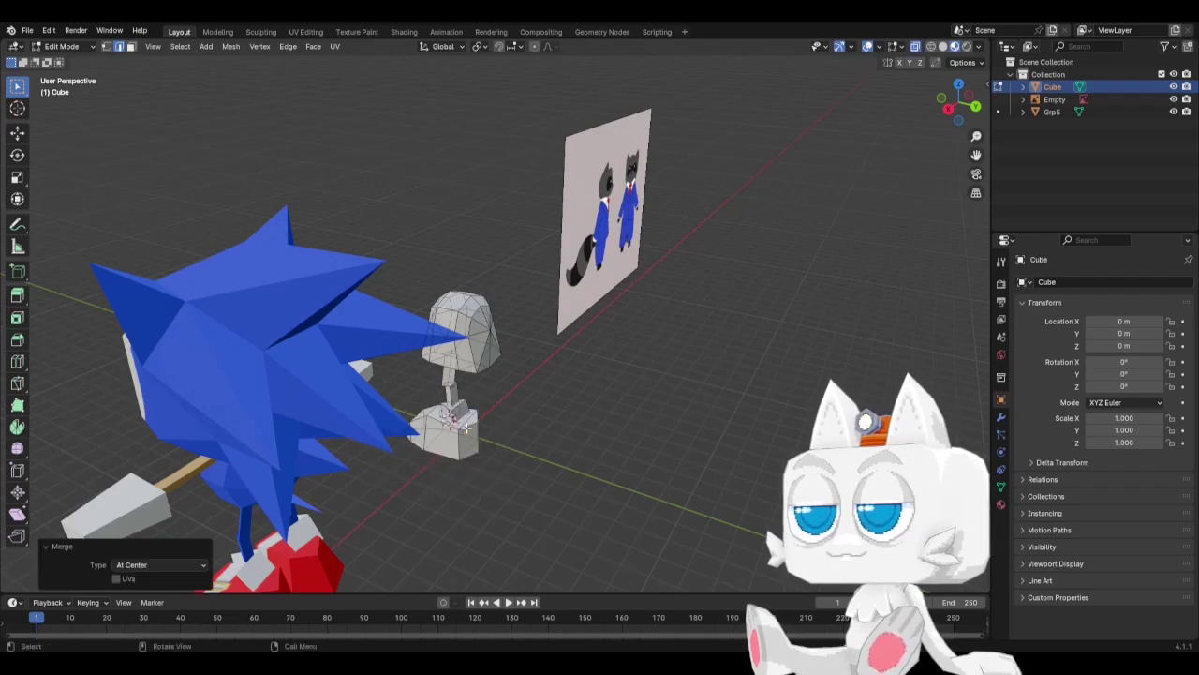
Move the heel's upper rear vertex -0.39194 m along Z in right view.
{"action": "left_click", "coordinate": [205, 145]}
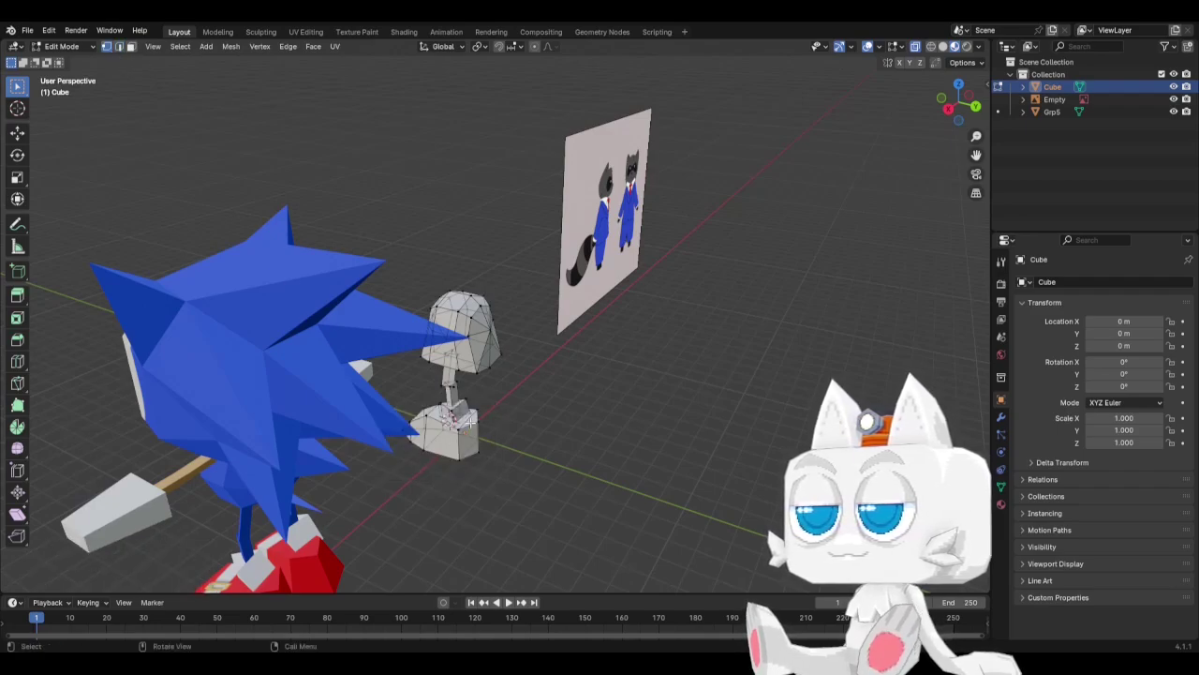
{"action": "key", "text": "KP_3"}
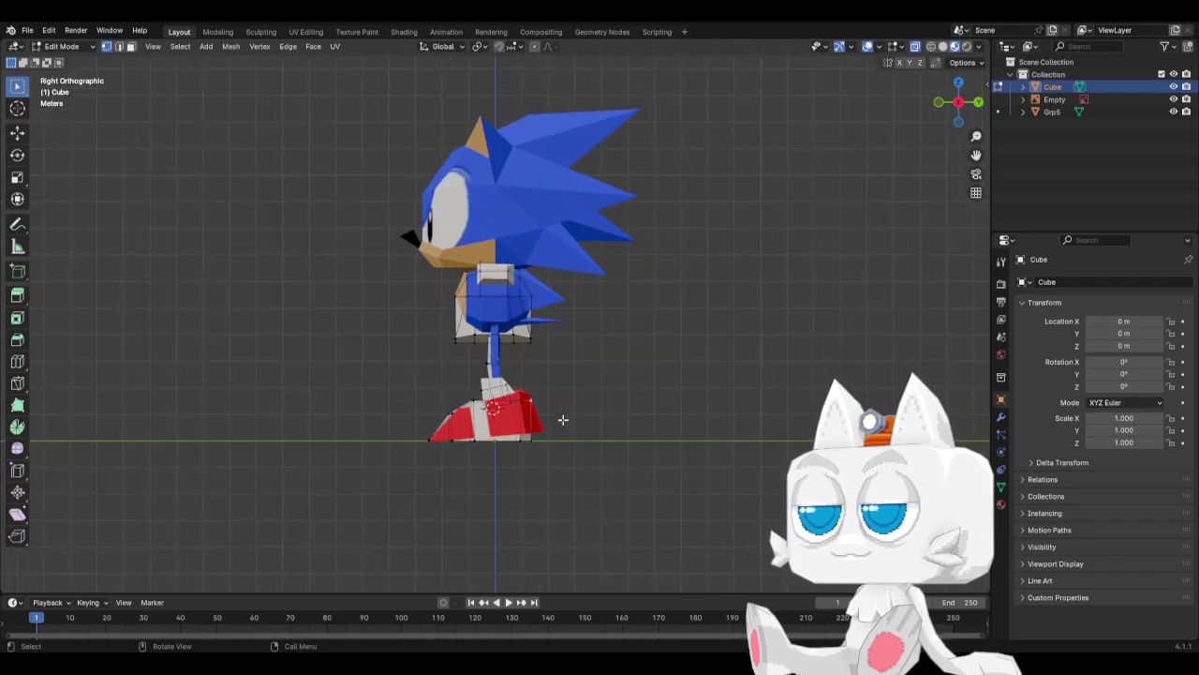
{"action": "scroll", "coordinate": [562, 419], "scroll_direction": "up", "scroll_amount": 3}
{"action": "key", "text": "g"}
{"action": "key", "text": "z"}
{"action": "left_click", "coordinate": [562, 428]}
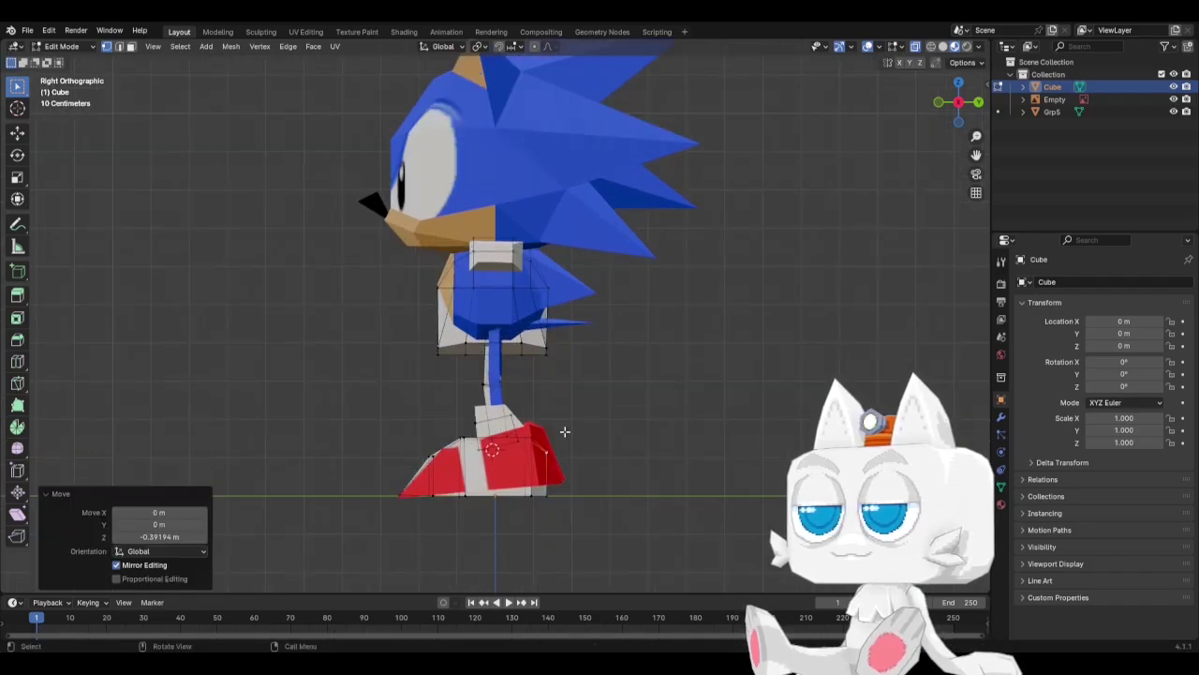
Move the vertices at the top of the lower leg segment -0.11432 m along Y in right view.
{"action": "middle_click_drag", "start_coordinate": [549, 406], "coordinate": [601, 420]}
{"action": "key", "text": "KP_1"}
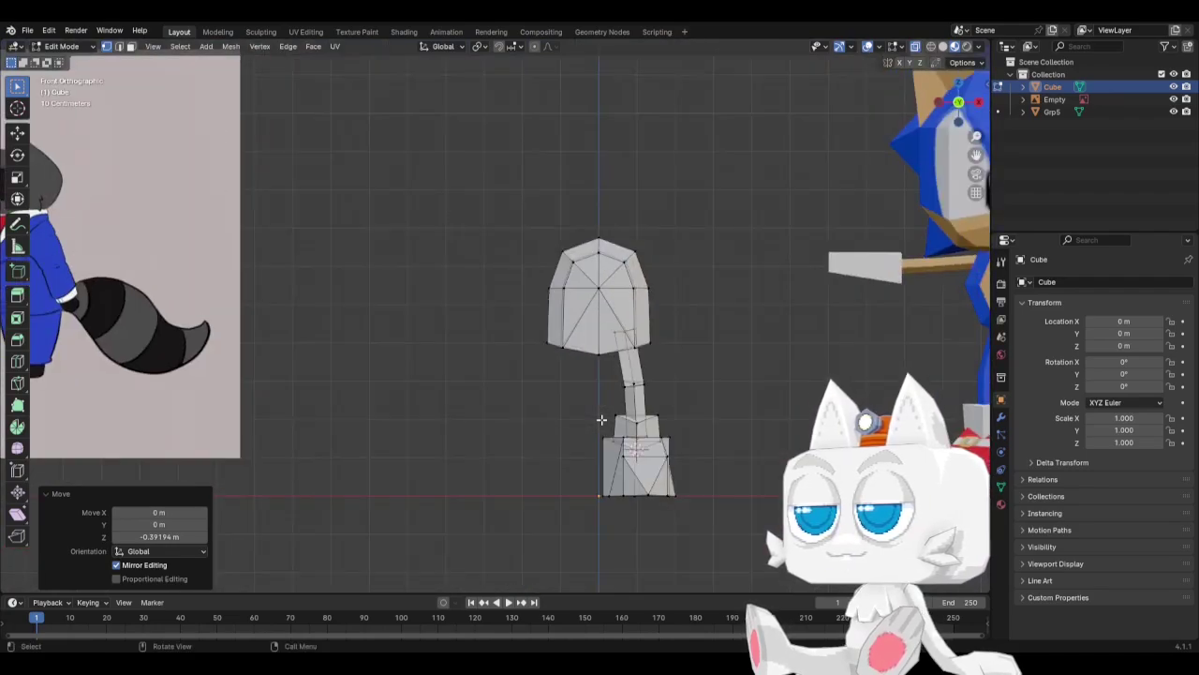
{"action": "key", "text": "KP_3"}
{"action": "mouse_move", "coordinate": [596, 420]}
{"action": "middle_mouse_down"}
{"action": "mouse_move", "coordinate": [506, 410]}
{"action": "mouse_move", "coordinate": [589, 403]}
{"action": "middle_mouse_up"}
{"action": "middle_click_drag", "start_coordinate": [699, 404], "coordinate": [590, 432]}
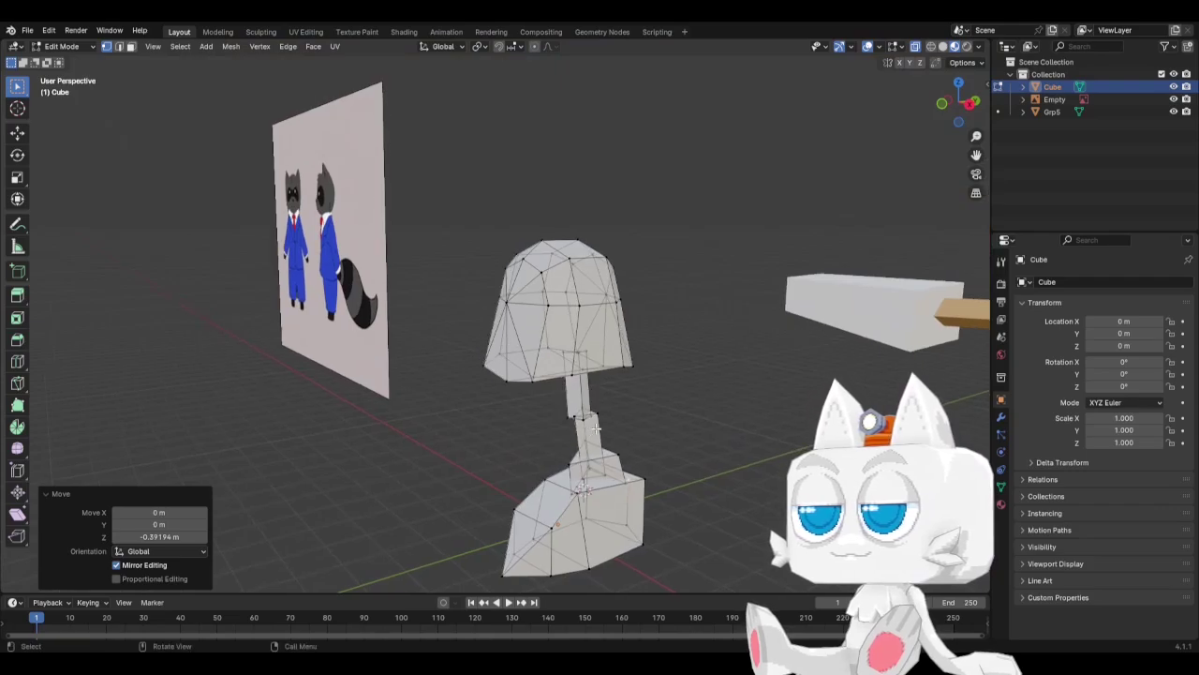
{"action": "left_click", "coordinate": [594, 415]}
{"action": "left_click", "coordinate": [573, 410], "text": "shift"}
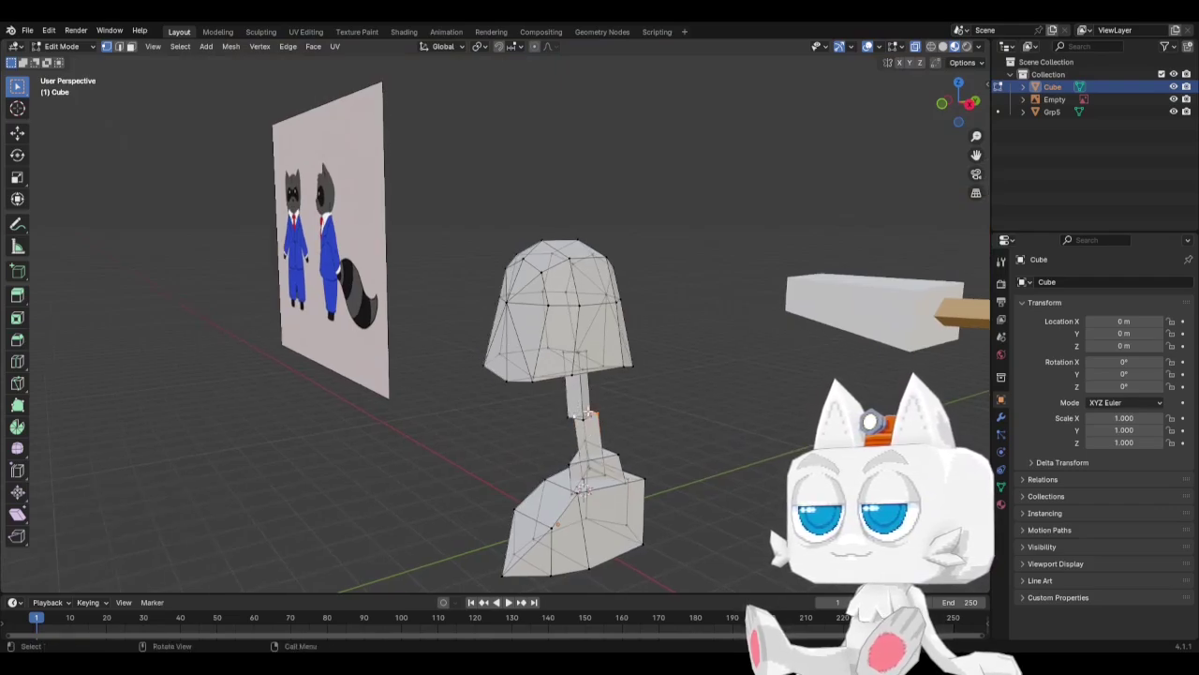
{"action": "key", "text": "KP_3"}
{"action": "key", "text": "g"}
{"action": "key", "text": "y"}
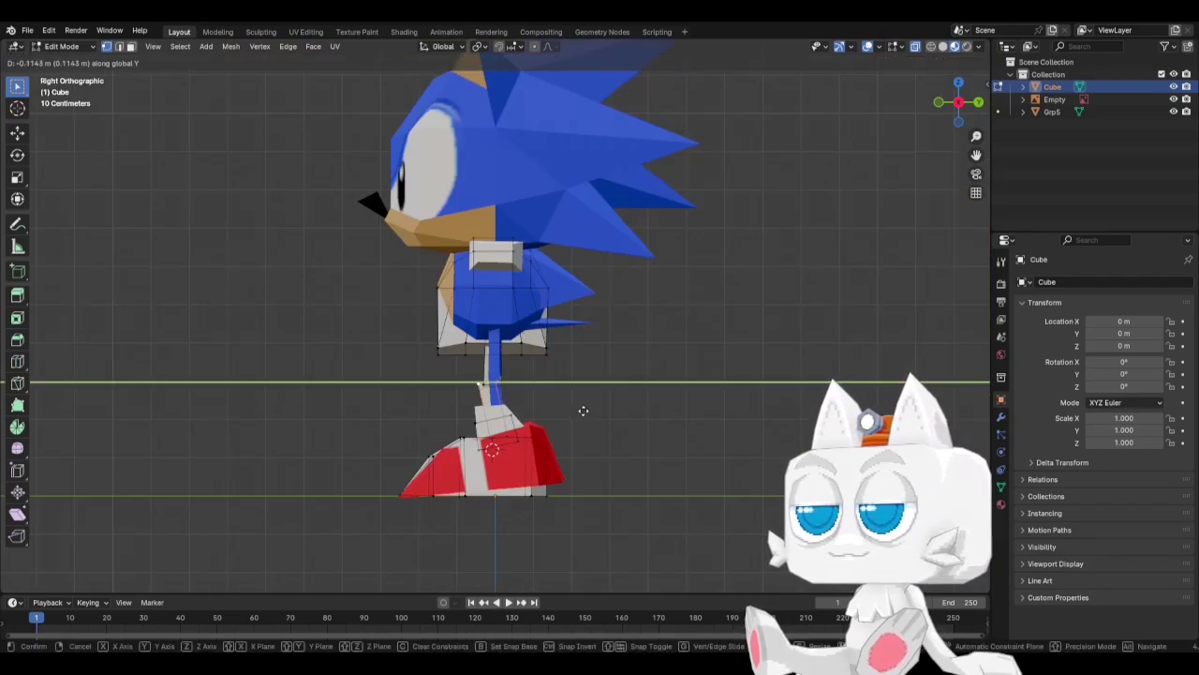
{"action": "left_click", "coordinate": [583, 411]}
{"action": "key", "text": "KP_1"}
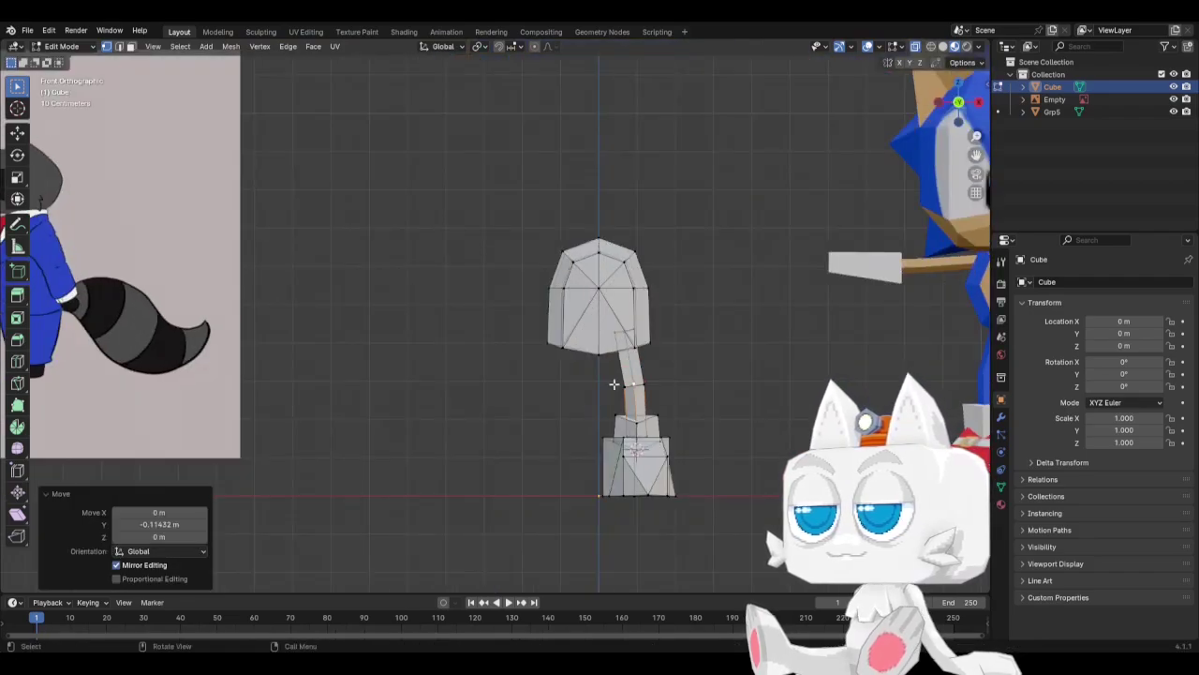
{"action": "middle_click_drag", "start_coordinate": [614, 384], "coordinate": [594, 402]}
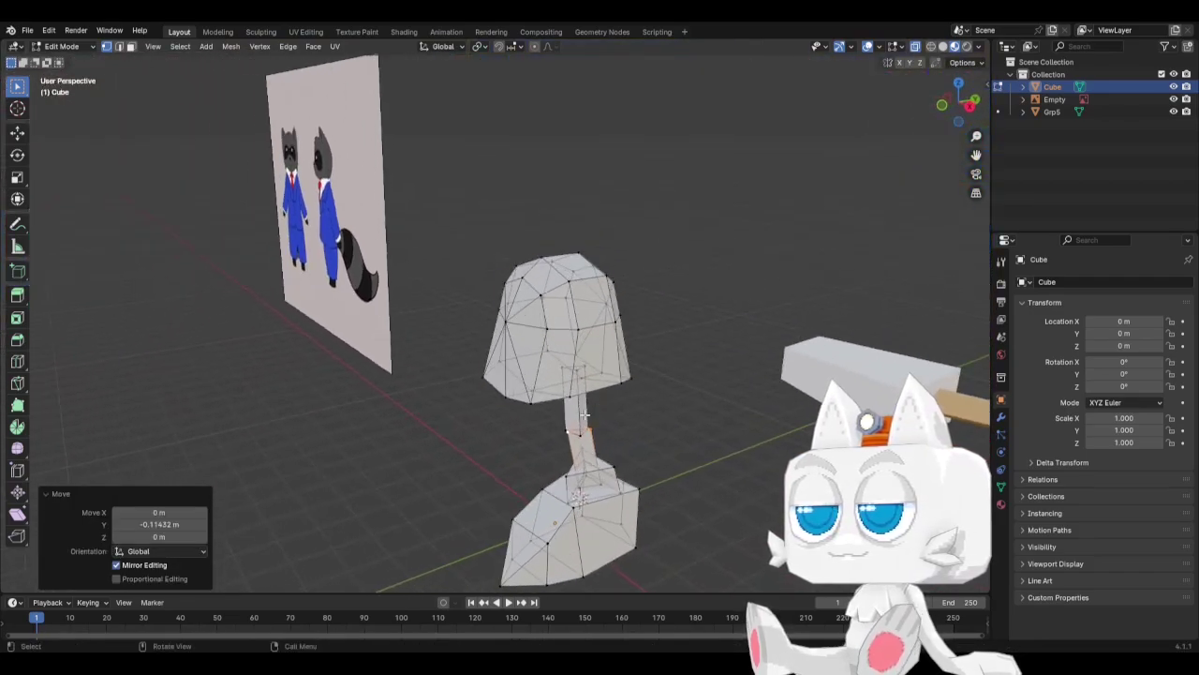
Duplicate the lower leg segment to beside the torso, turn the copy horizontal, and scale it to 1.130 for an arm segment.
{"action": "key", "text": "Tab"}
{"action": "key", "text": "KP_3"}
{"action": "key", "text": "KP_1"}
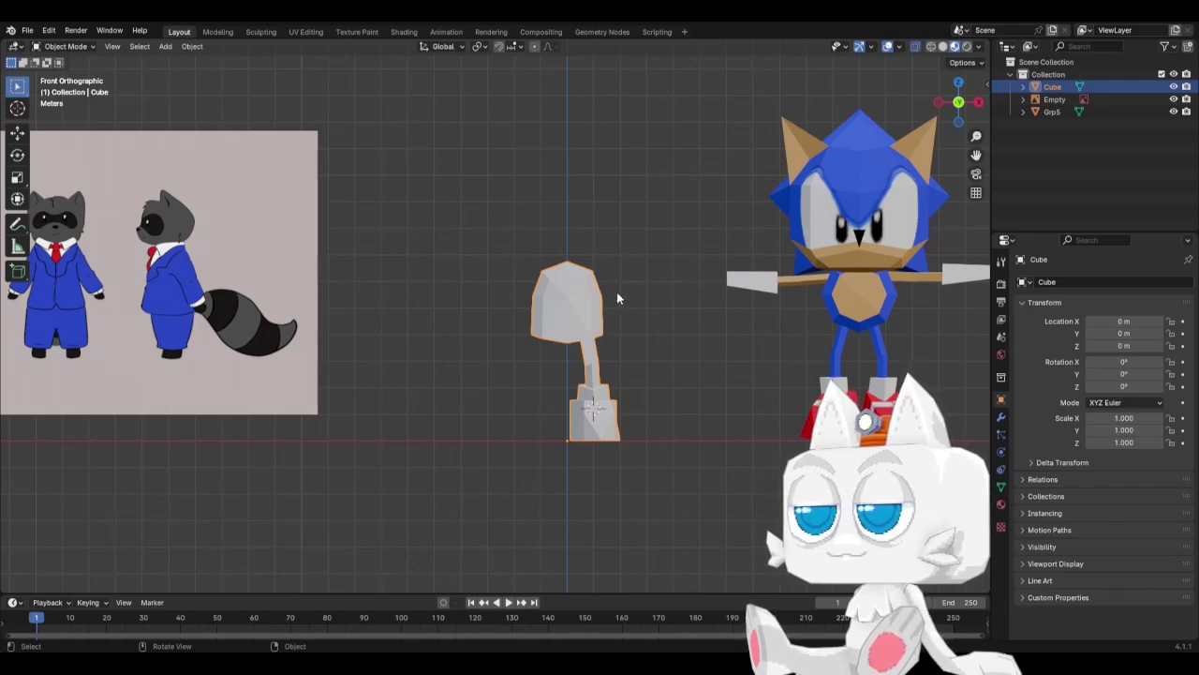
{"action": "key", "text": "Tab"}
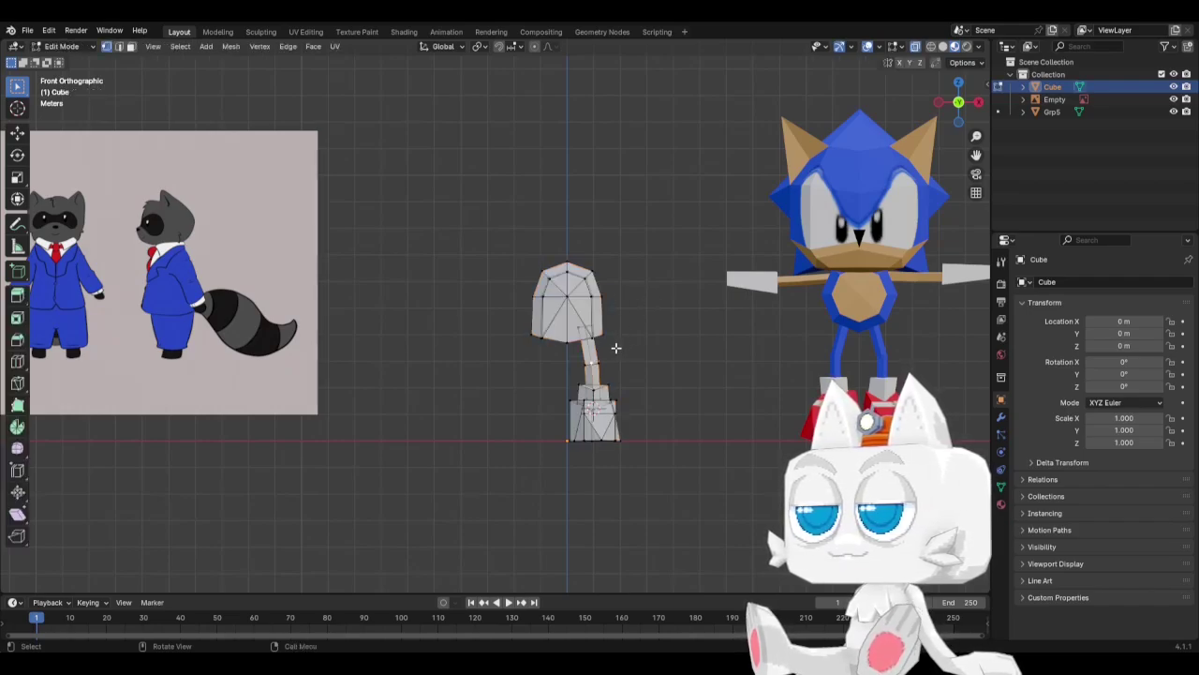
{"action": "key", "text": "ctrl+l"}
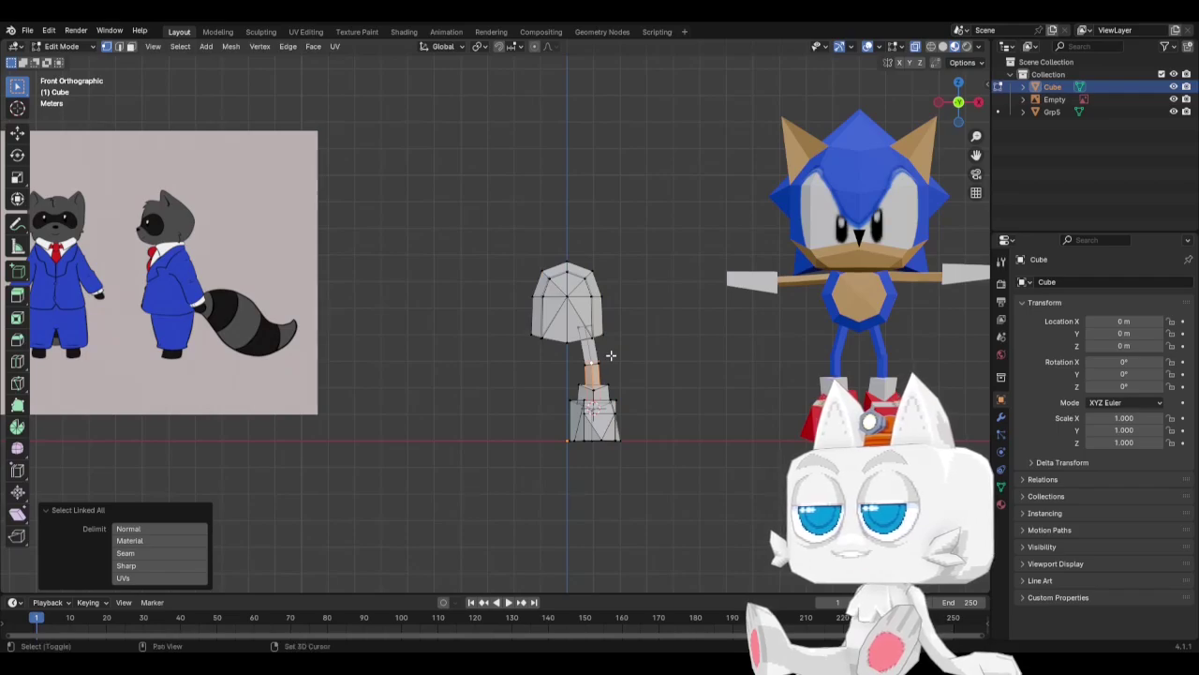
{"action": "key", "text": "g"}
{"action": "left_click", "coordinate": [670, 281]}
{"action": "key", "text": "r"}
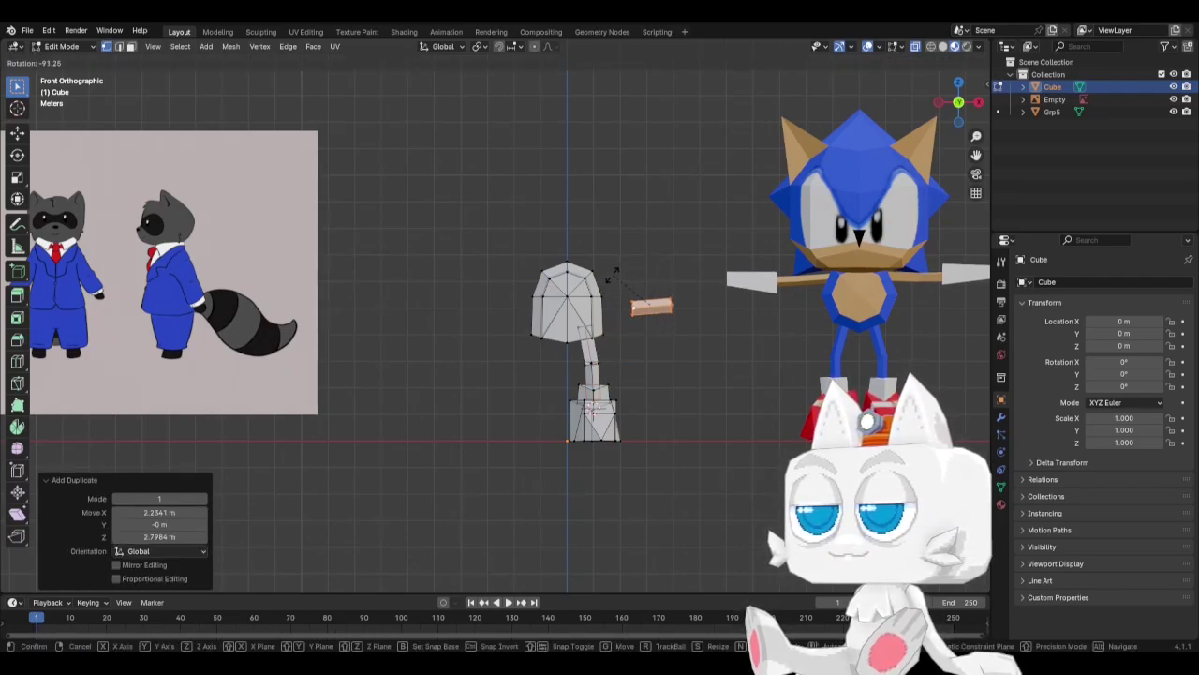
{"action": "left_click", "coordinate": [617, 272]}
{"action": "key", "text": "g"}
{"action": "left_click", "coordinate": [736, 313]}
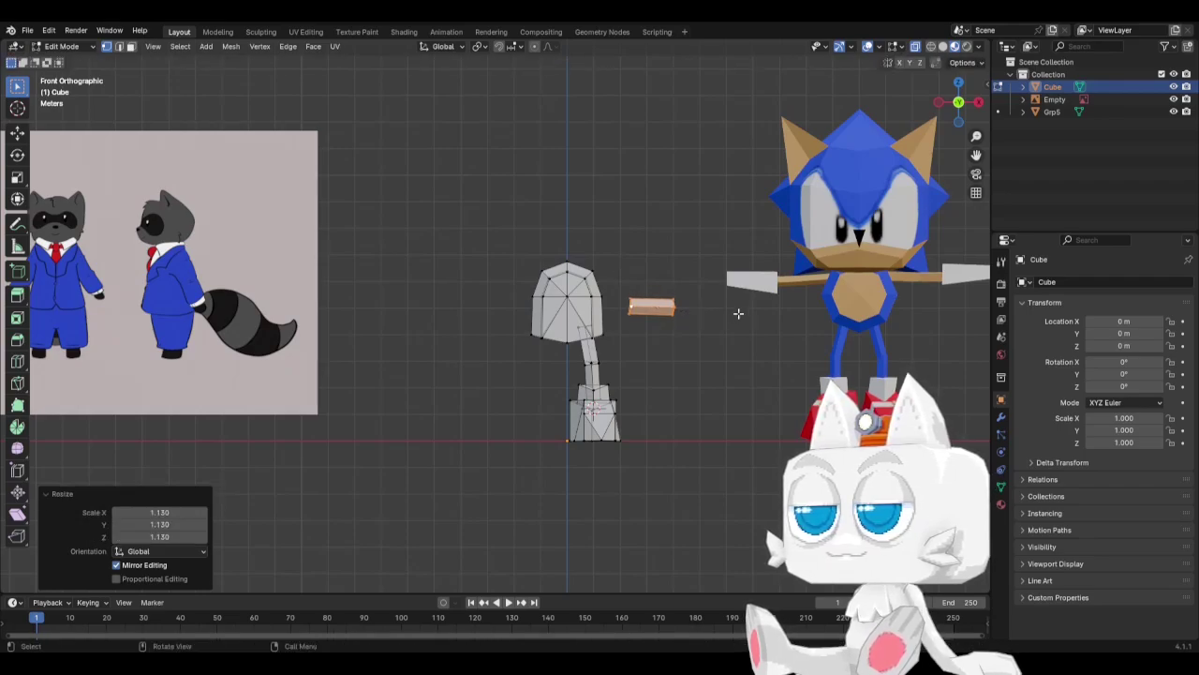
Place the arm segment at the shoulder with a -2.59° rotation, and scale its outer end to 1.177.
{"action": "key", "text": "g"}
{"action": "left_click", "coordinate": [699, 284]}
{"action": "key", "text": "r"}
{"action": "left_click", "coordinate": [702, 278]}
{"action": "key", "text": "s"}
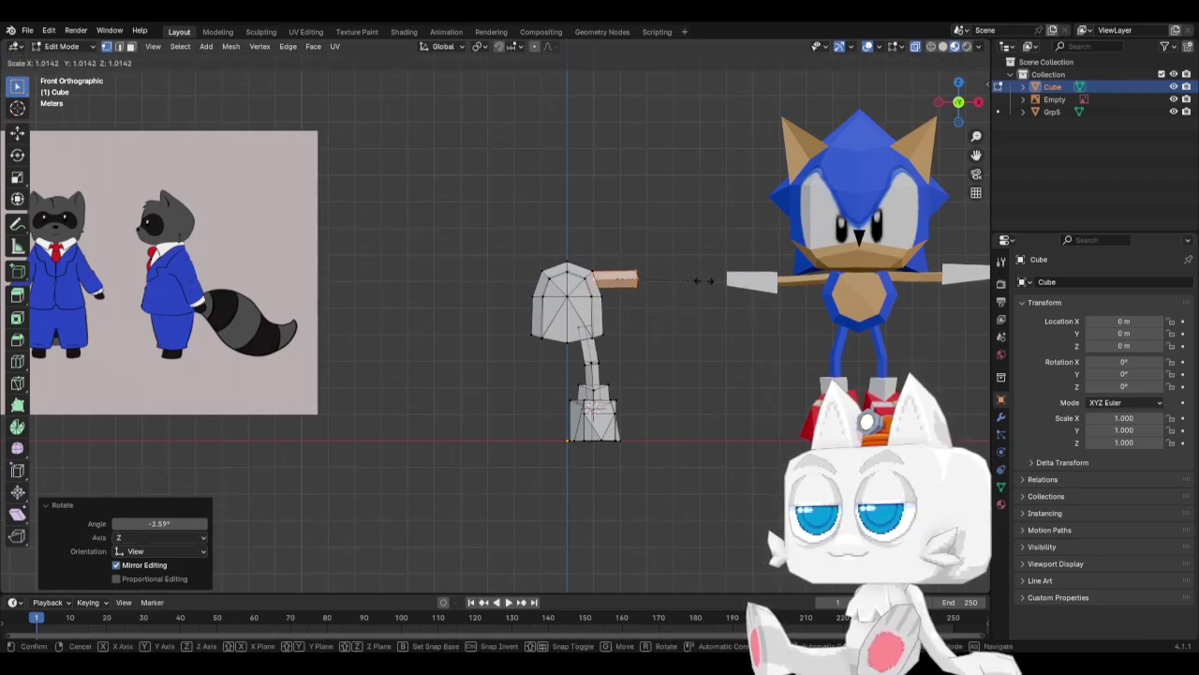
{"action": "left_click", "coordinate": [719, 281]}
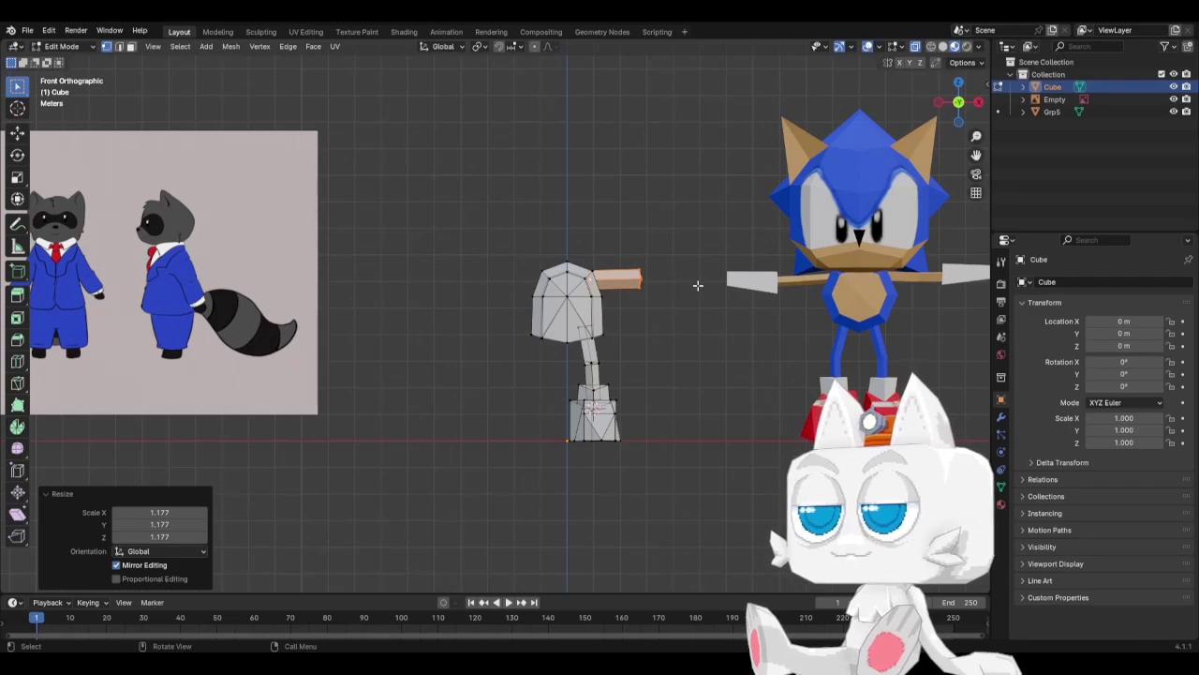
Try to duplicate the arm segment 1.9283 m outward along X.
{"action": "key", "text": "e"}
{"action": "key", "text": "x"}
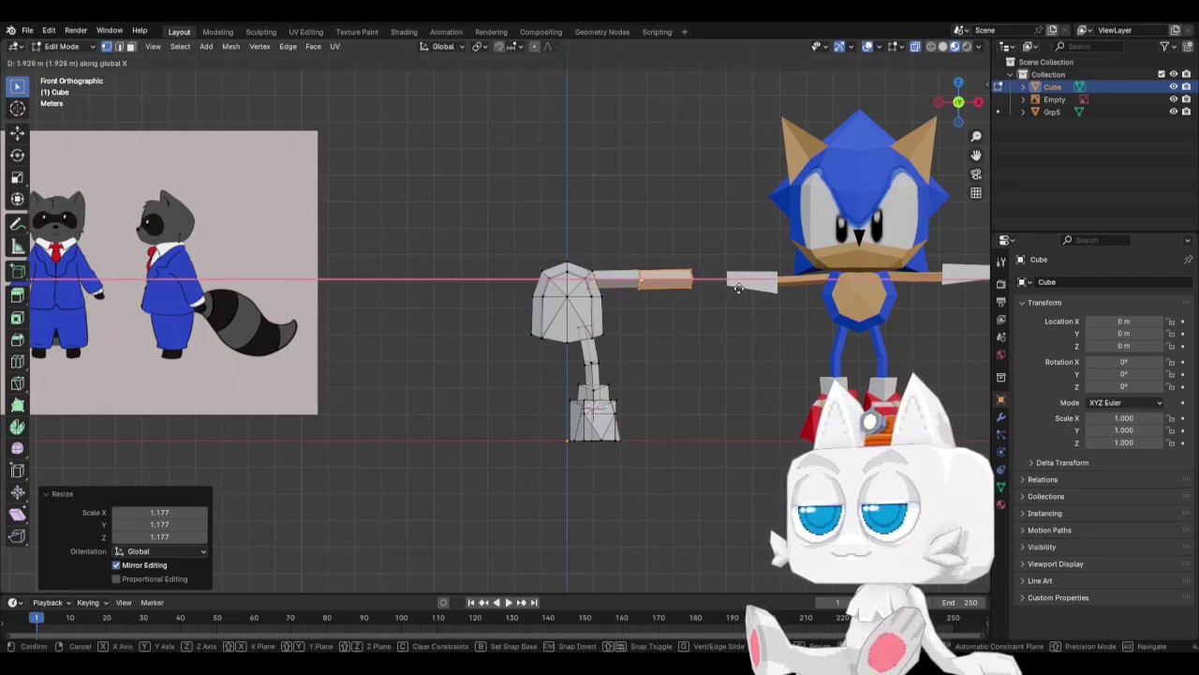
{"action": "left_click", "coordinate": [739, 288]}
{"action": "key", "text": "KP_7"}
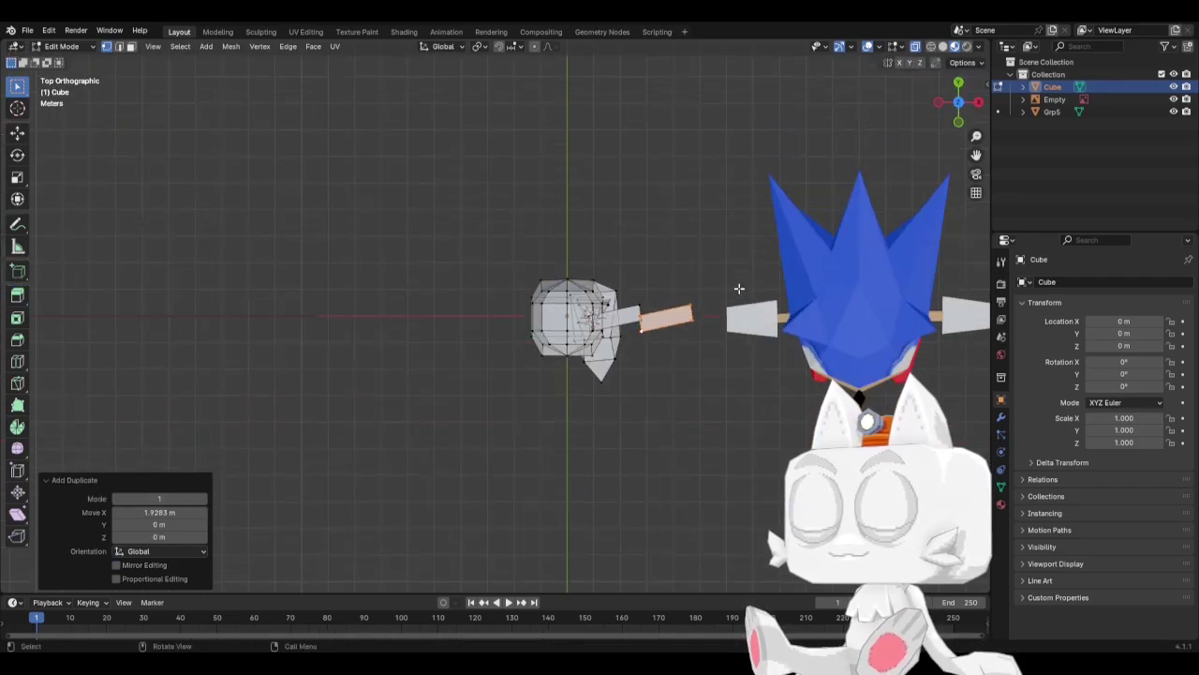
{"action": "key", "text": "x"}
{"action": "left_click", "coordinate": [686, 306]}
Rotate the whole arm segment 11.3° in top view and move it 0.23516 m along X.
{"action": "key", "text": "ctrl+l"}
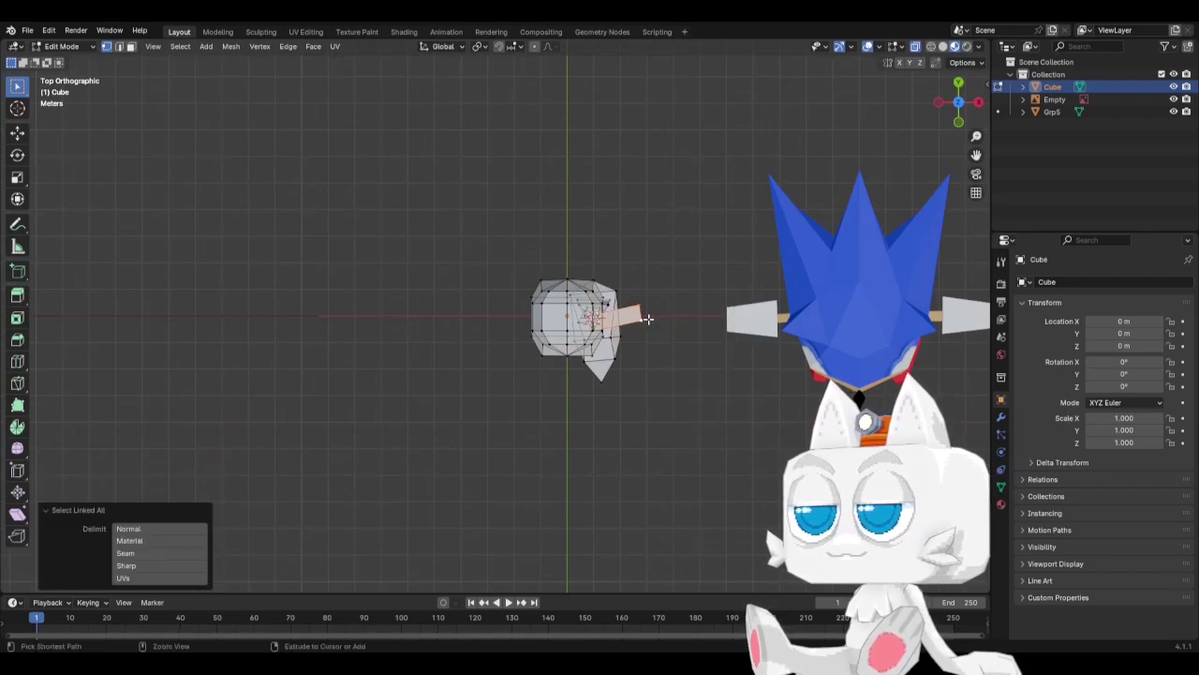
{"action": "key", "text": "r"}
{"action": "left_click", "coordinate": [729, 394]}
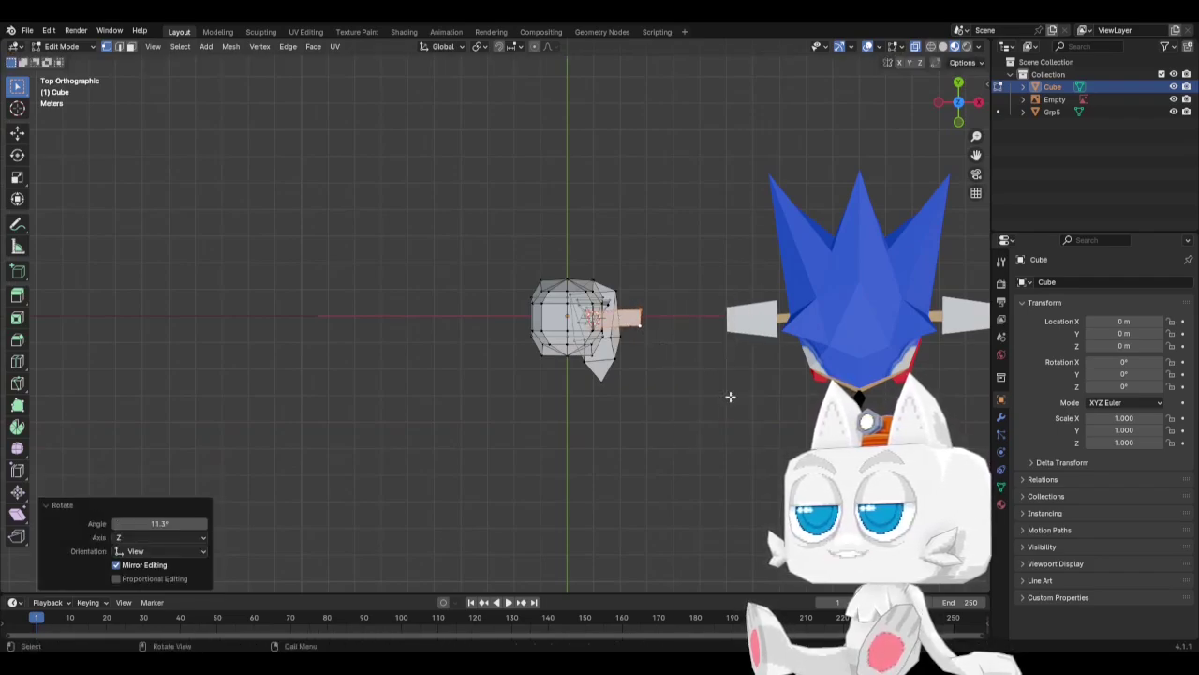
{"action": "key", "text": "g"}
{"action": "key", "text": "x"}
{"action": "left_click", "coordinate": [736, 394]}
Shift the arm segment 0.16461 m along Y in top view, and move it -0.23516 m in X and -0.070549 m in Z in front view.
{"action": "key", "text": "g"}
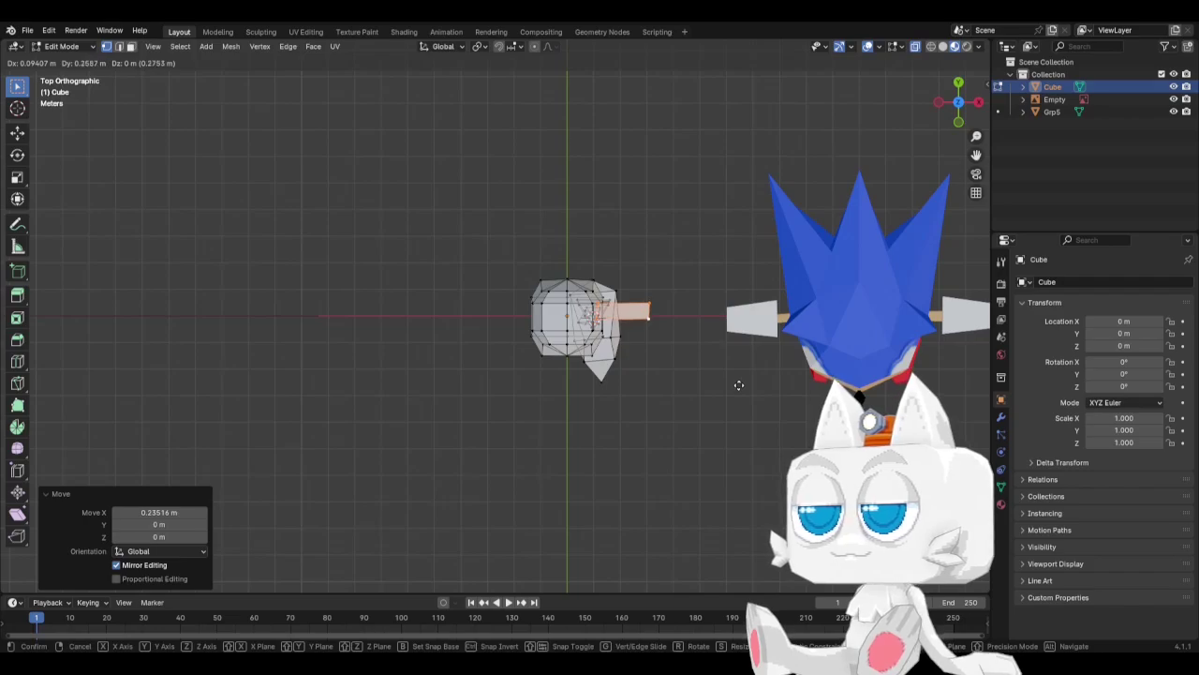
{"action": "left_click", "coordinate": [738, 388]}
{"action": "key", "text": "KP_1"}
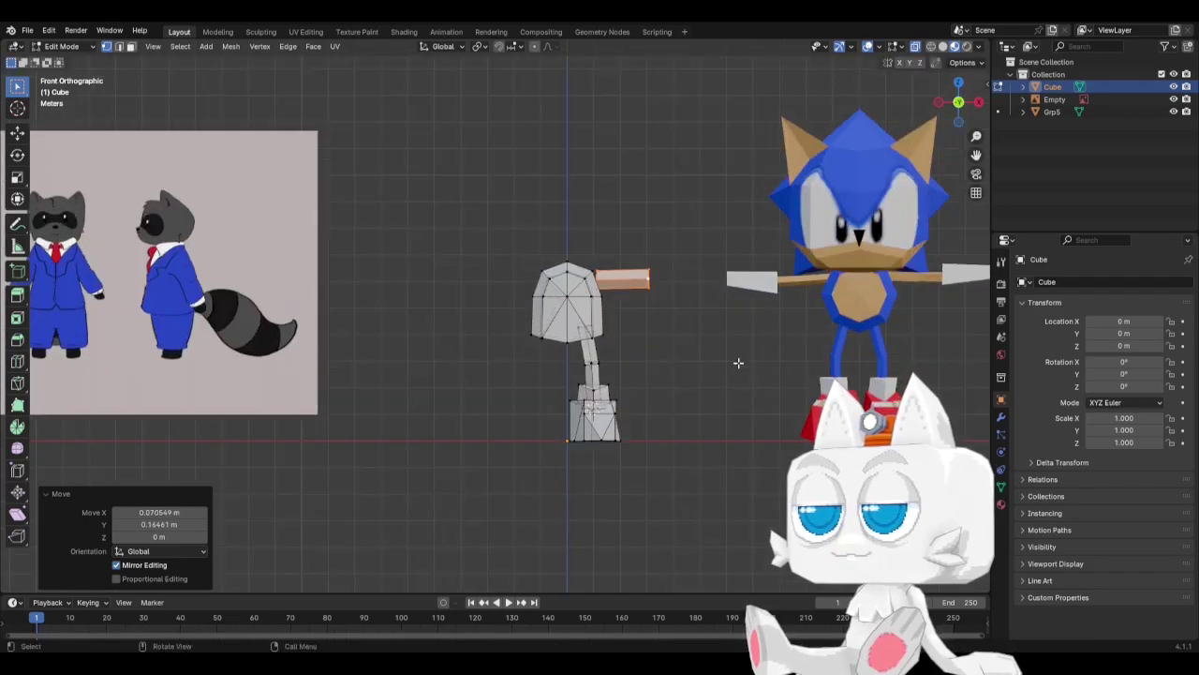
{"action": "key", "text": "g"}
{"action": "left_click", "coordinate": [718, 341]}
Duplicate the arm segment about 1.9 m along X to form the forearm.
{"action": "key", "text": "e"}
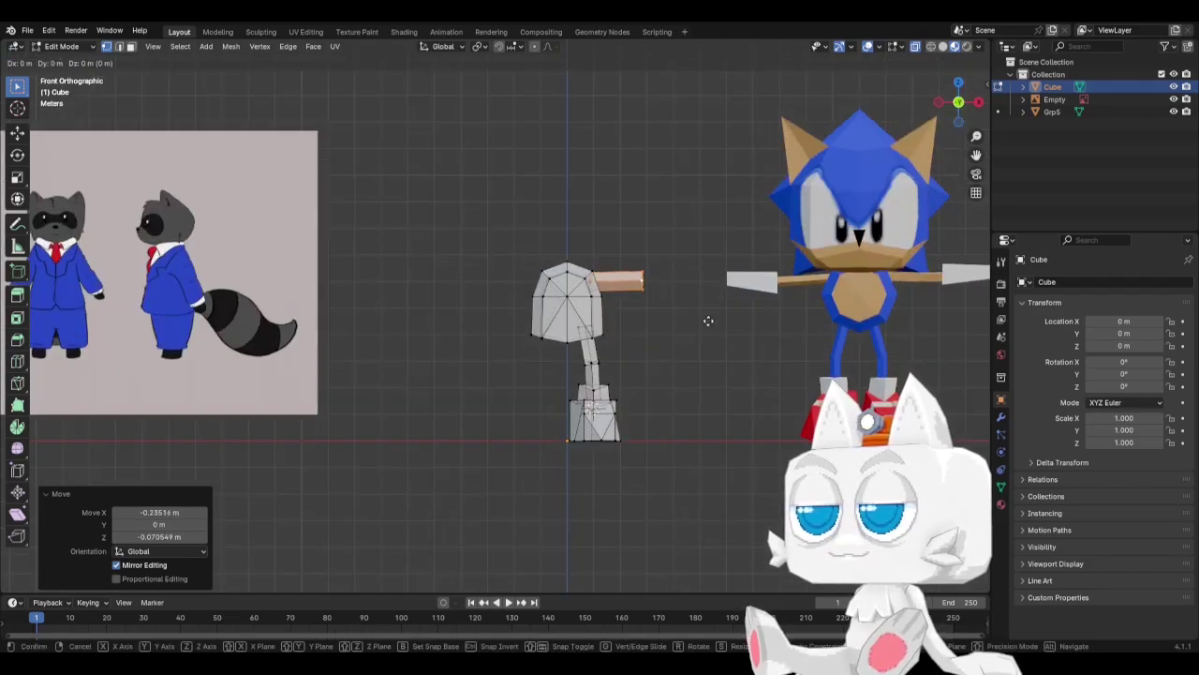
{"action": "key", "text": "x"}
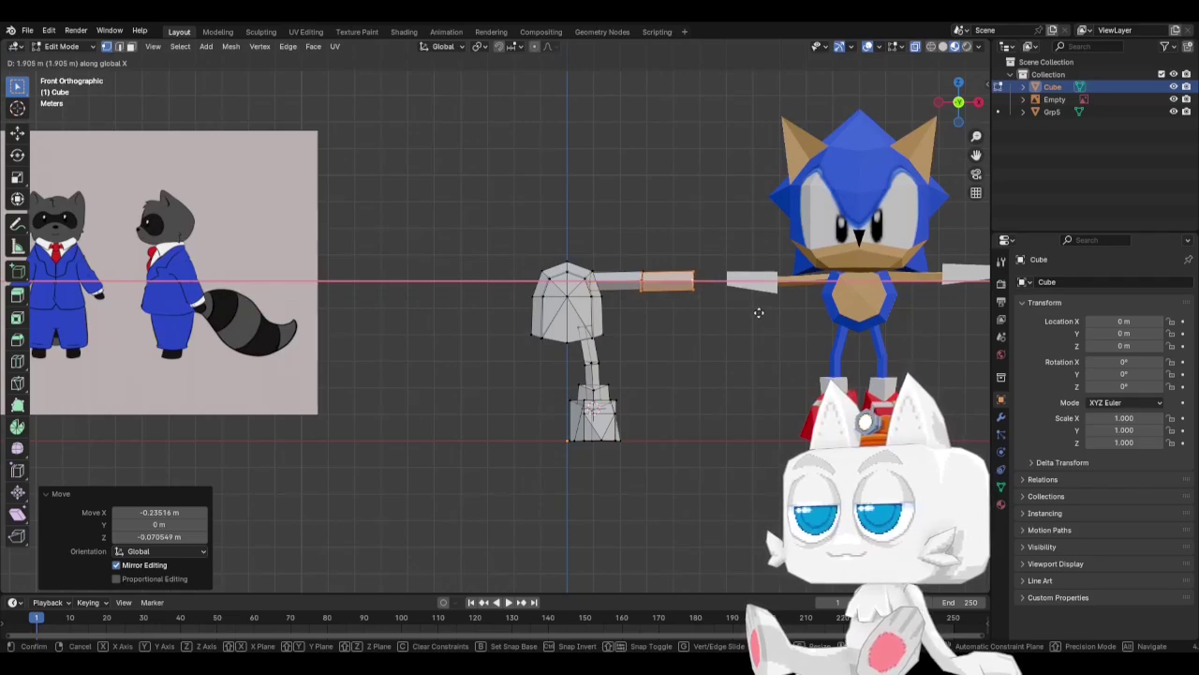
{"action": "left_click", "coordinate": [759, 312]}
Widen the forearm's outer end by scaling it to 1.685, and scale the elbow vertices to 1.215.
{"action": "left_click", "coordinate": [718, 298]}
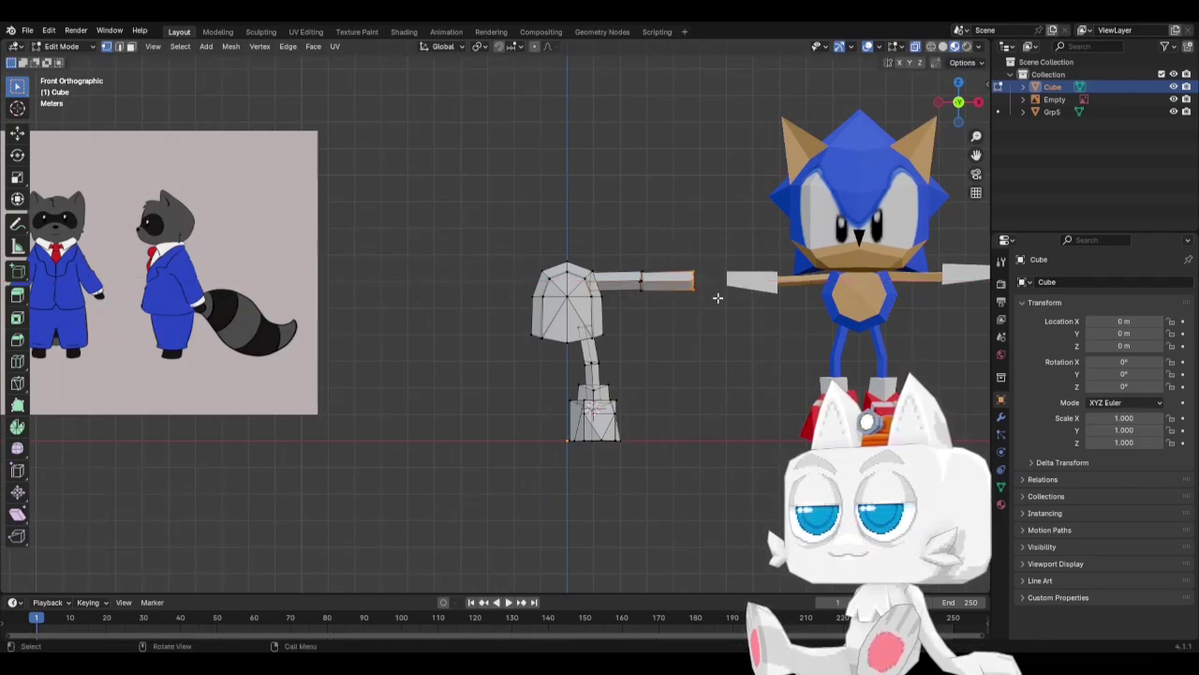
{"action": "key", "text": "s"}
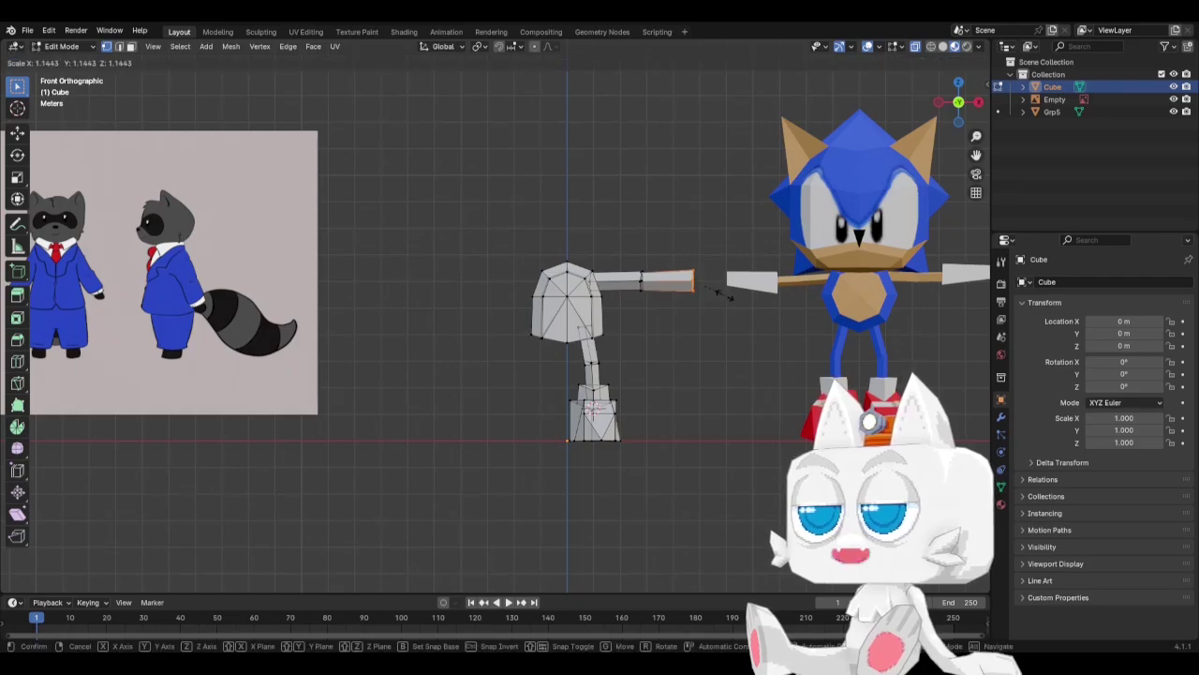
{"action": "left_click", "coordinate": [741, 301]}
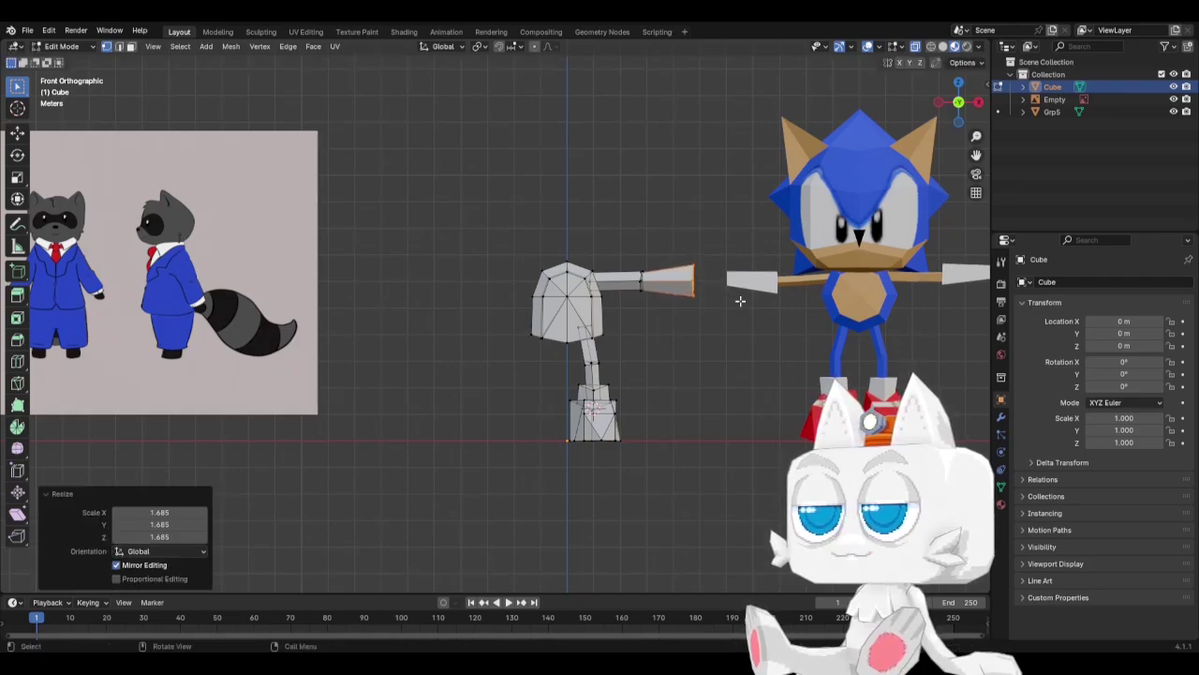
{"action": "key", "text": "s"}
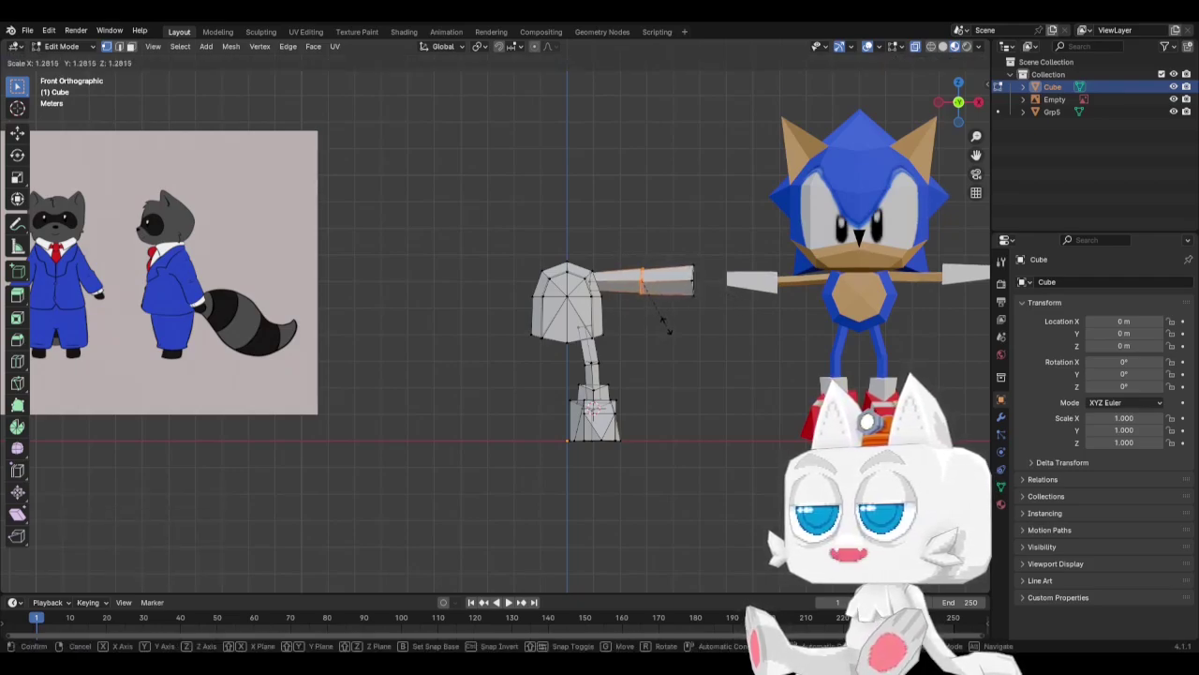
{"action": "left_click", "coordinate": [666, 323]}
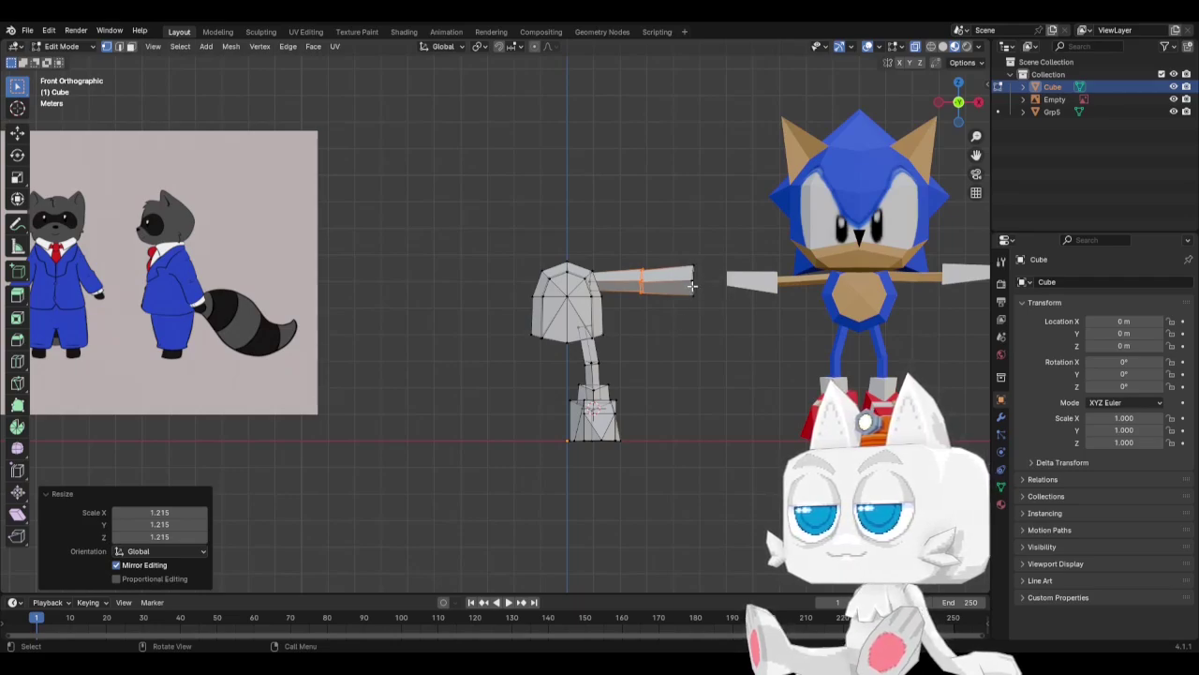
Duplicate the forearm 1.5286 m along X, scale the copy down, and shorten it along X to form a small hand piece.
{"action": "left_click", "coordinate": [691, 285]}
{"action": "key", "text": "ctrl+l"}
{"action": "key", "text": "g"}
{"action": "key", "text": "x"}
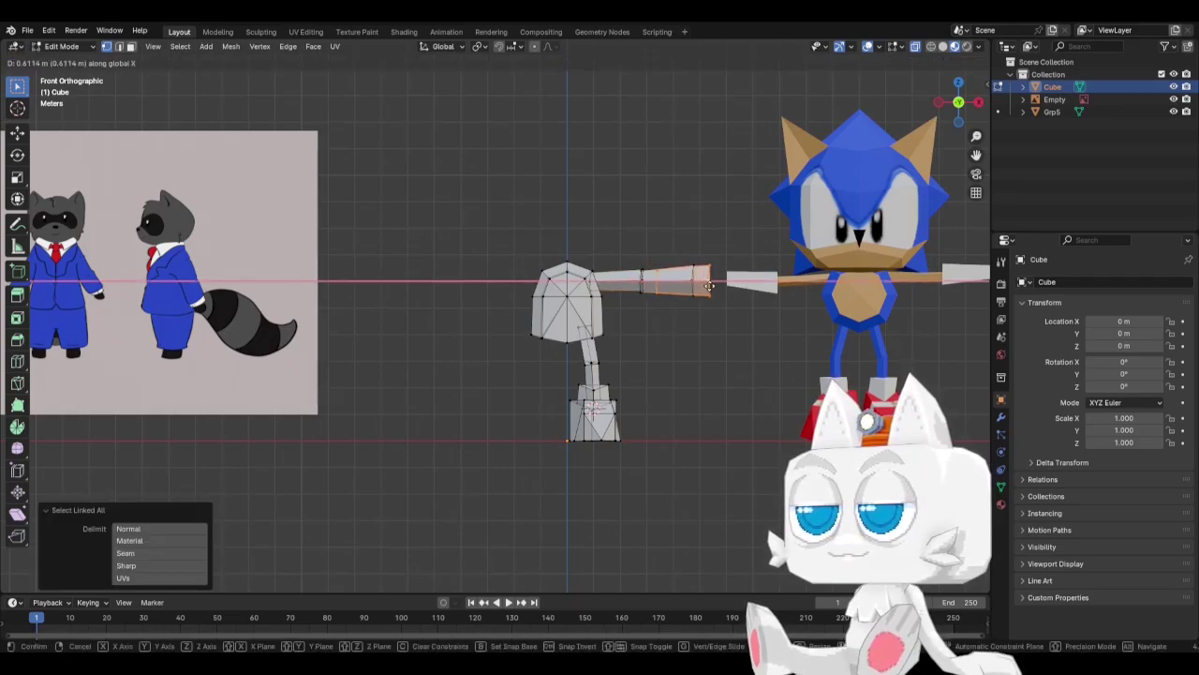
{"action": "left_click", "coordinate": [732, 285]}
{"action": "key", "text": "s"}
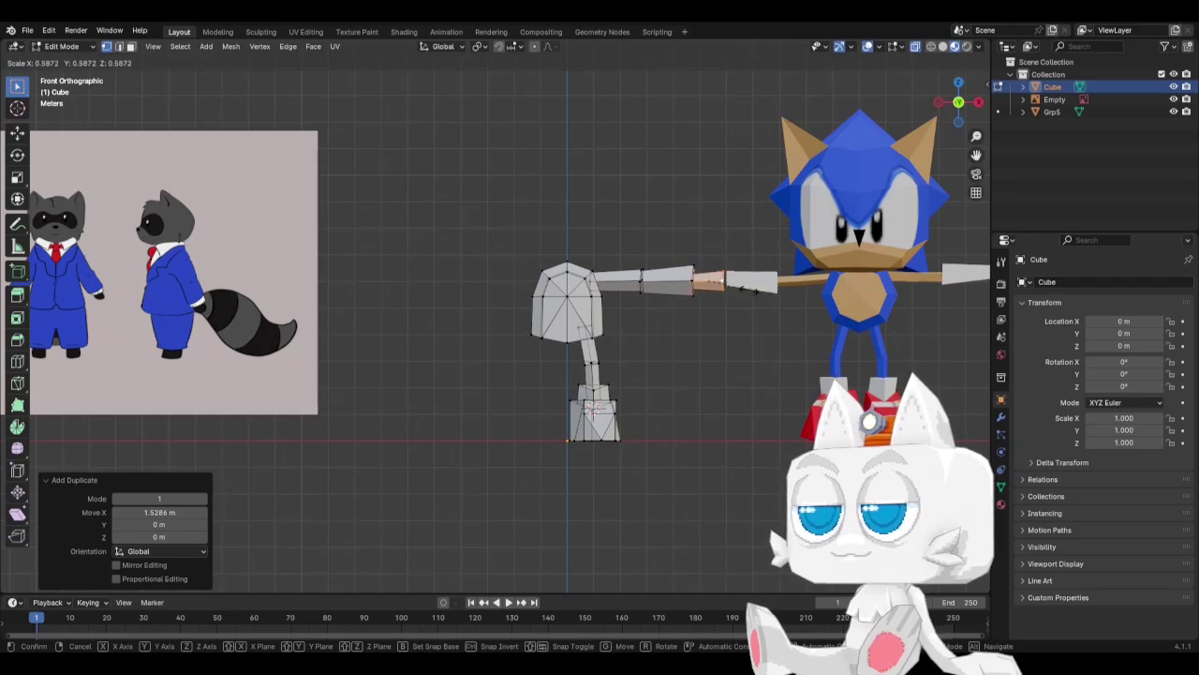
{"action": "left_click", "coordinate": [745, 289]}
{"action": "key", "text": "s"}
{"action": "key", "text": "x"}
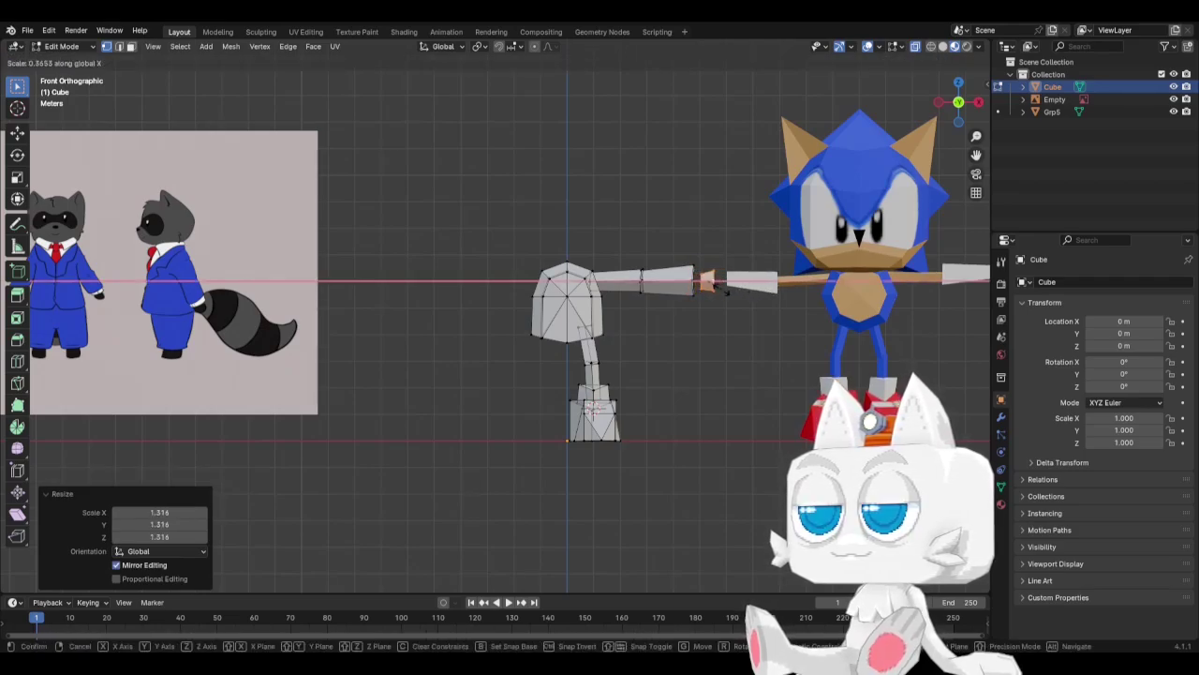
{"action": "left_click", "coordinate": [736, 293]}
Fit the hand piece against the forearm's outer end and enlarge it to 1.439.
{"action": "key", "text": "s"}
{"action": "key", "text": "g"}
{"action": "key", "text": "x"}
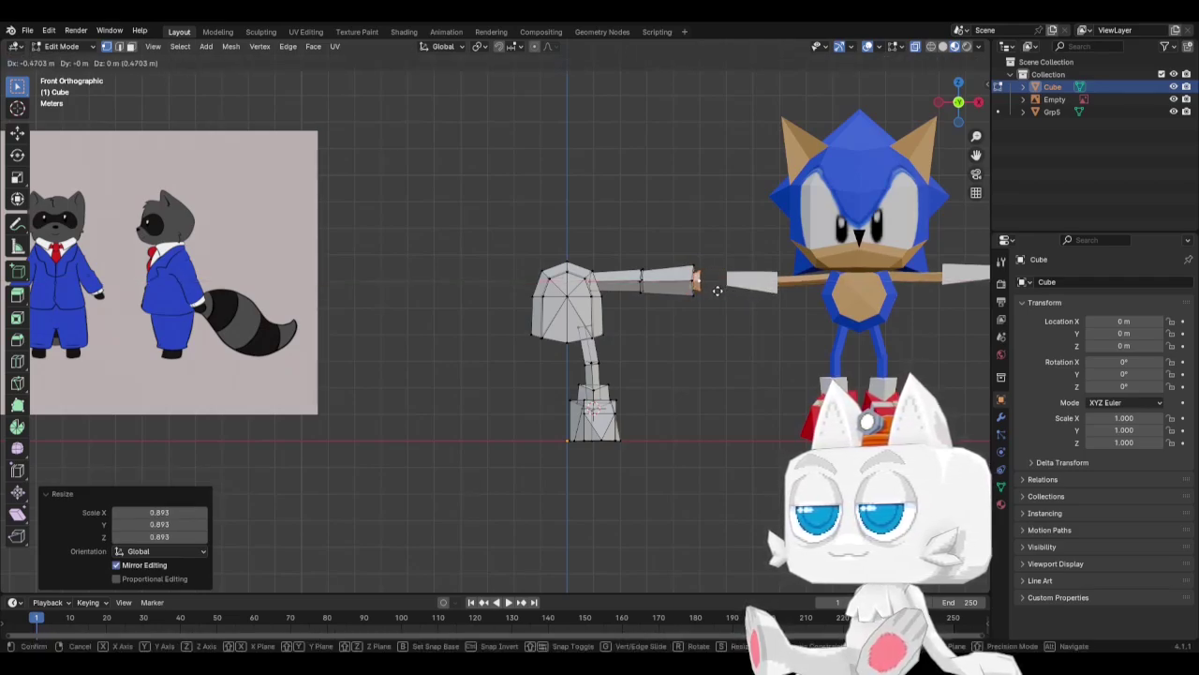
{"action": "left_click", "coordinate": [732, 293]}
{"action": "key", "text": "s"}
{"action": "left_click", "coordinate": [730, 291]}
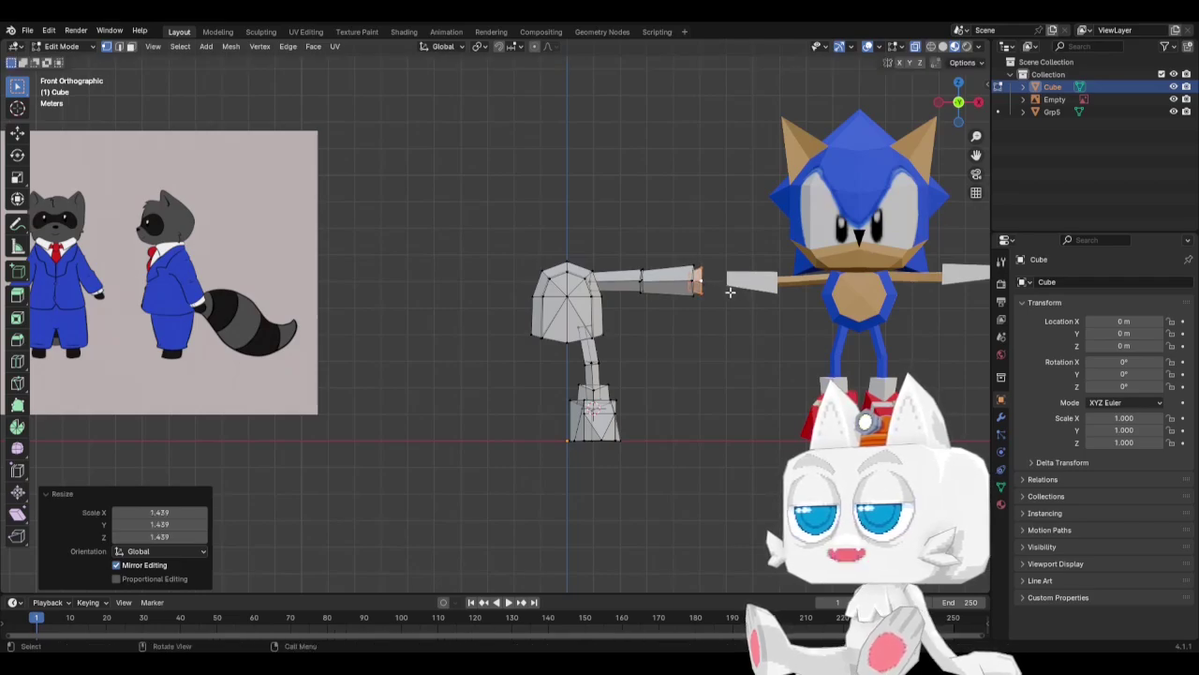
Select all the linked arm segments and rotate them 90° in the right side view.
{"action": "middle_click_drag", "start_coordinate": [730, 291], "coordinate": [661, 316]}
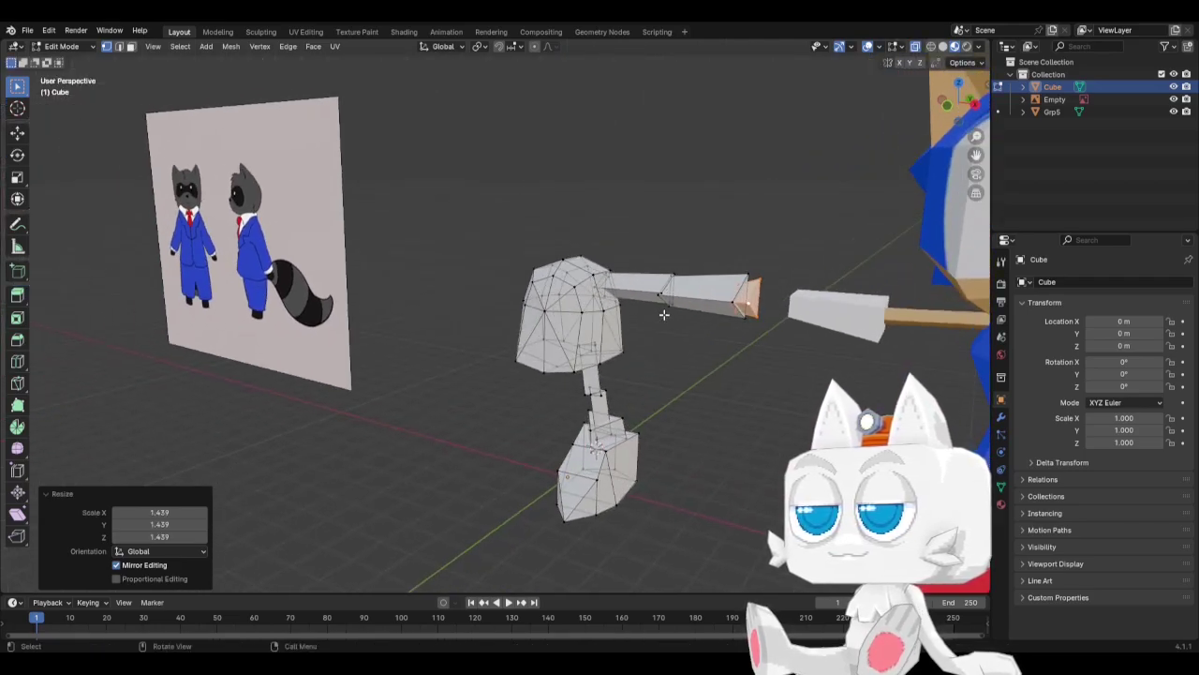
{"action": "left_click", "coordinate": [671, 301], "text": "shift"}
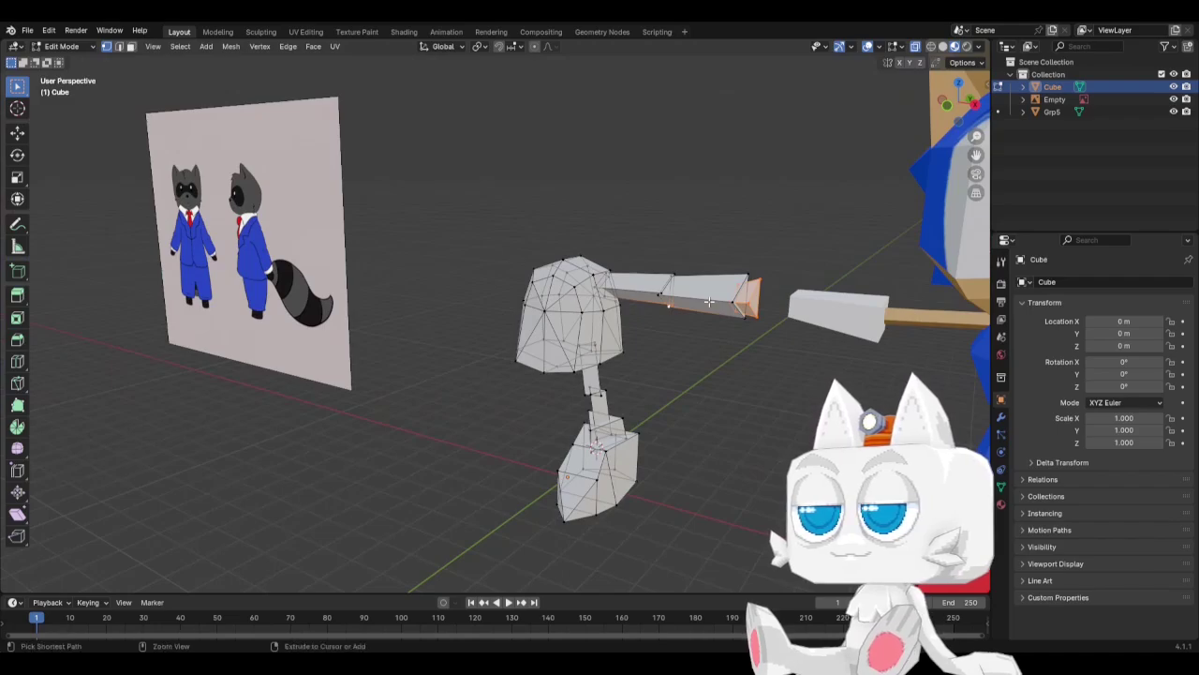
{"action": "key", "text": "ctrl+l"}
{"action": "key", "text": "KP_3"}
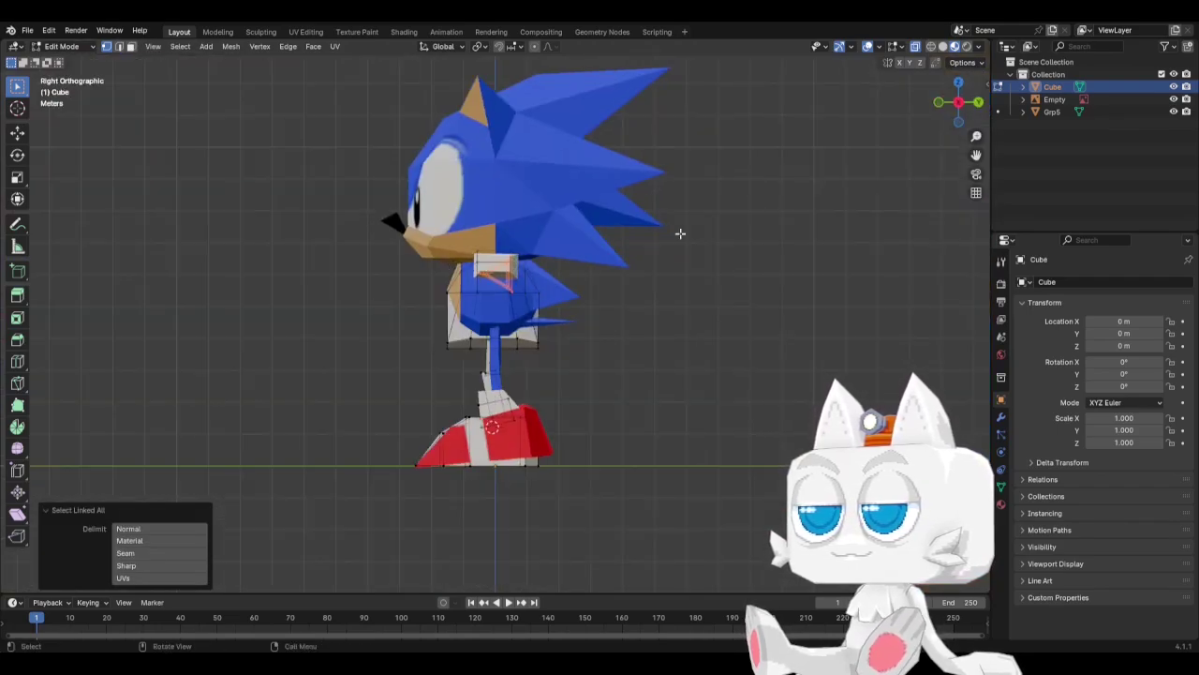
{"action": "key", "text": "r"}
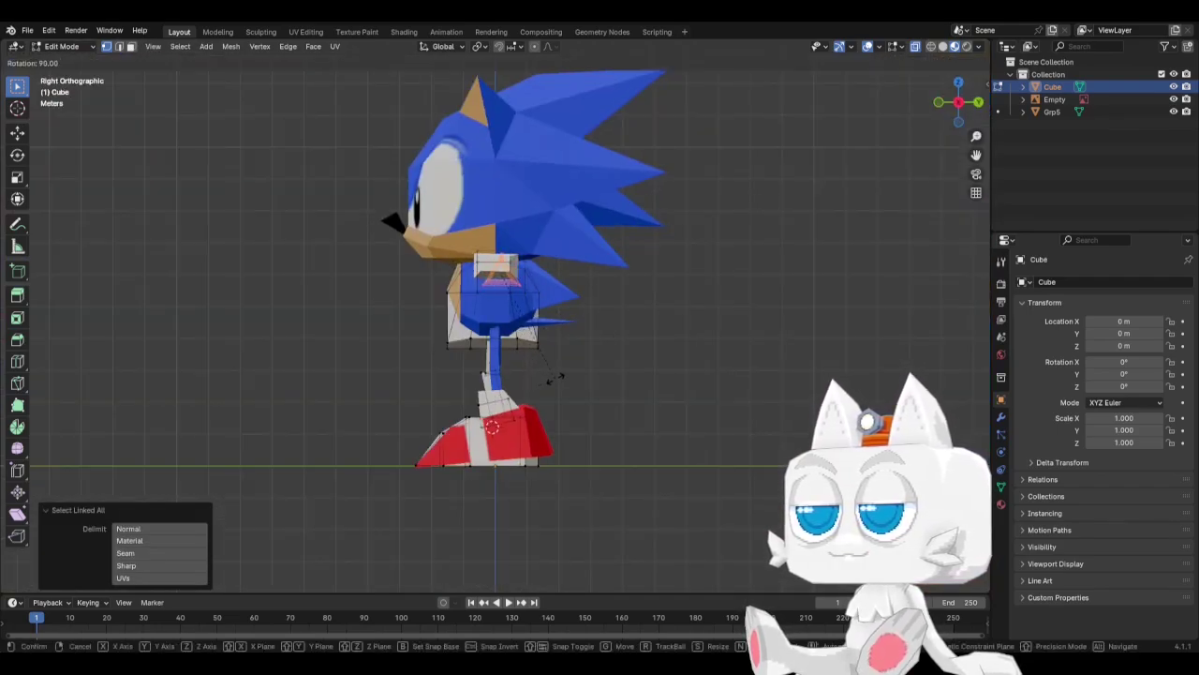
{"action": "key", "text": "Return"}
Scale the whole arm down to 0.824 and shift it along X toward the torso.
{"action": "key", "text": "KP_1"}
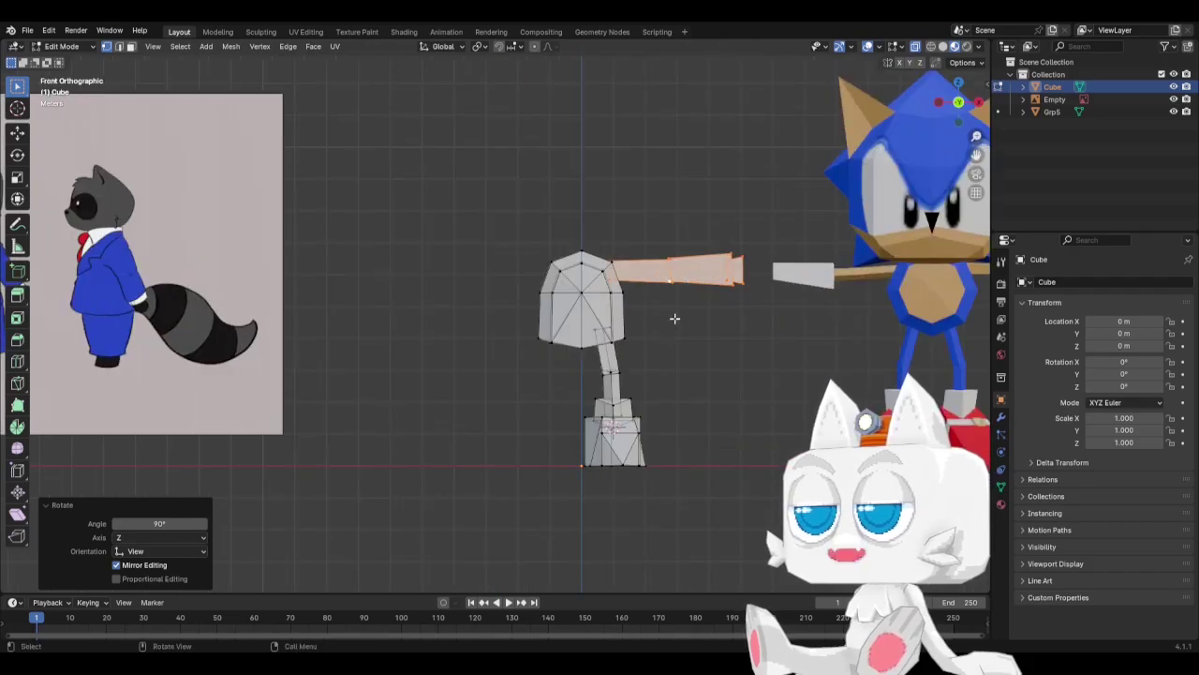
{"action": "scroll", "coordinate": [692, 318], "scroll_direction": "down", "scroll_amount": 3}
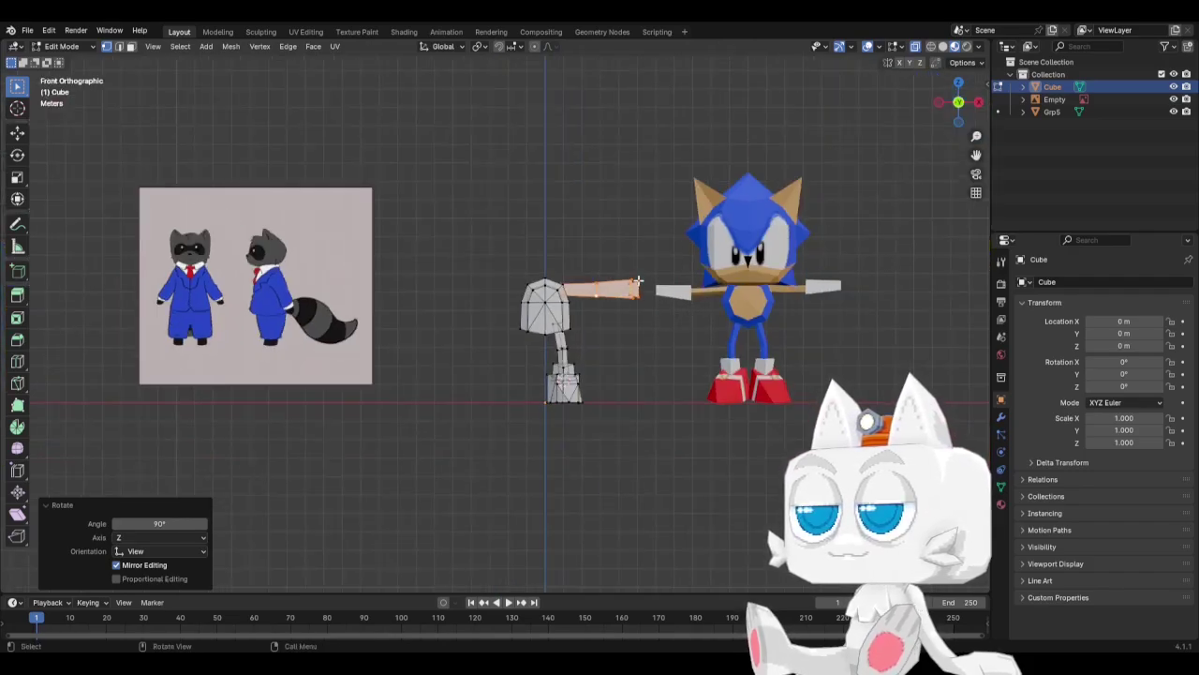
{"action": "key", "text": "s"}
{"action": "key", "text": "Return"}
{"action": "key", "text": "g"}
{"action": "key", "text": "x"}
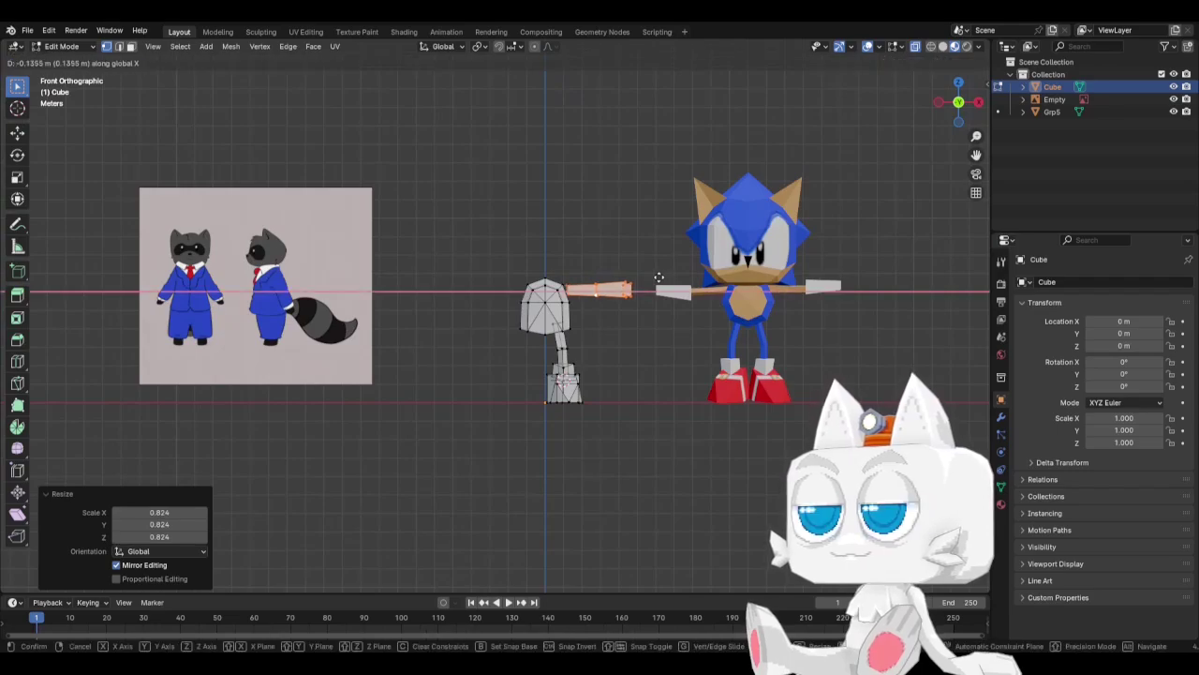
{"action": "key", "text": "Return"}
Move the Sonic reference model farther away along X, to an X location of 17.366 m.
{"action": "key", "text": "Tab"}
{"action": "left_click", "coordinate": [768, 305]}
{"action": "key", "text": "g"}
{"action": "key", "text": "x"}
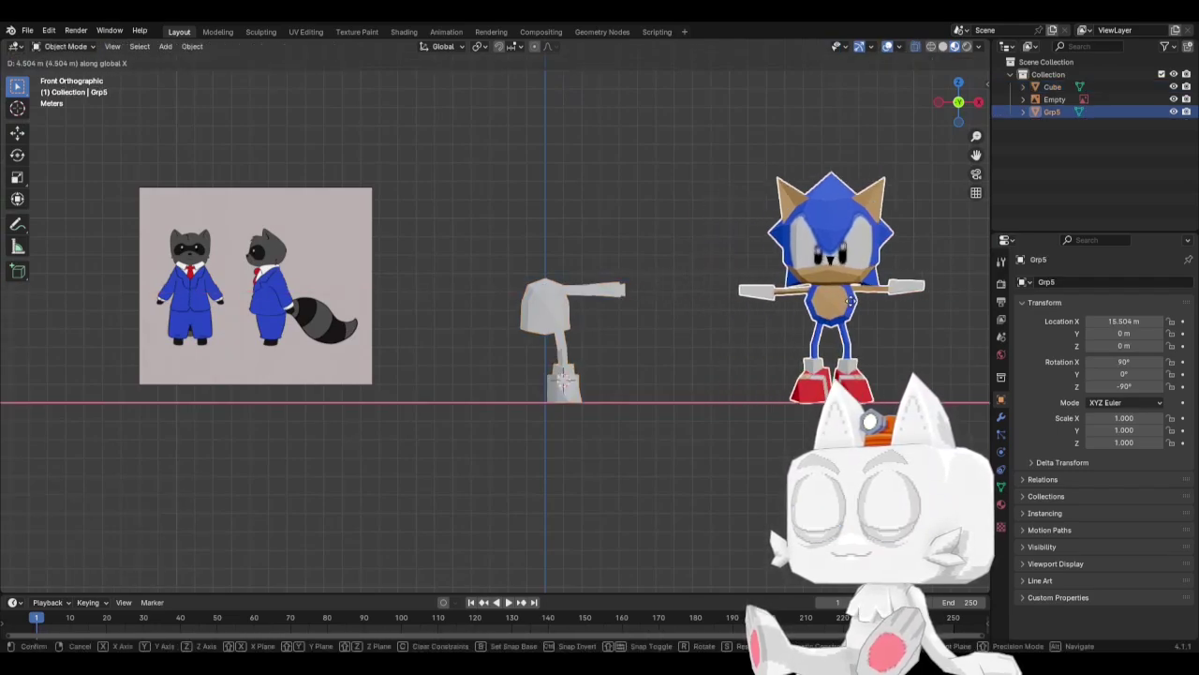
{"action": "left_click", "coordinate": [886, 306]}
{"action": "left_click", "coordinate": [669, 382]}
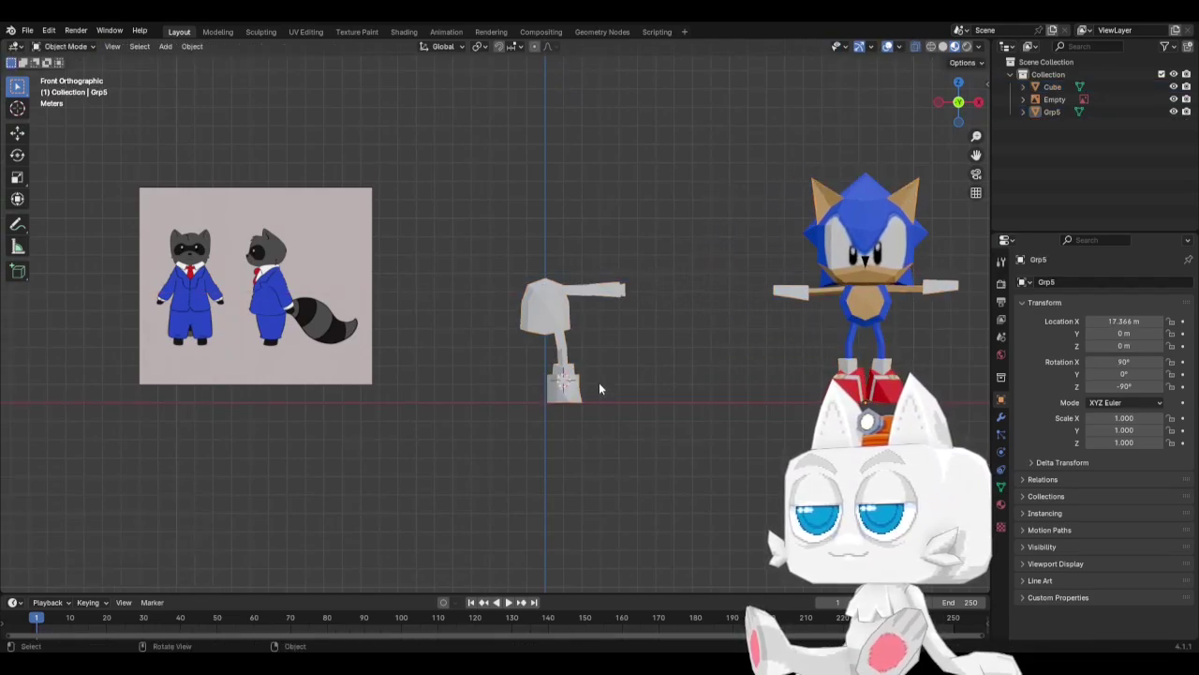
{"action": "scroll", "coordinate": [598, 382], "scroll_direction": "up", "scroll_amount": 3}
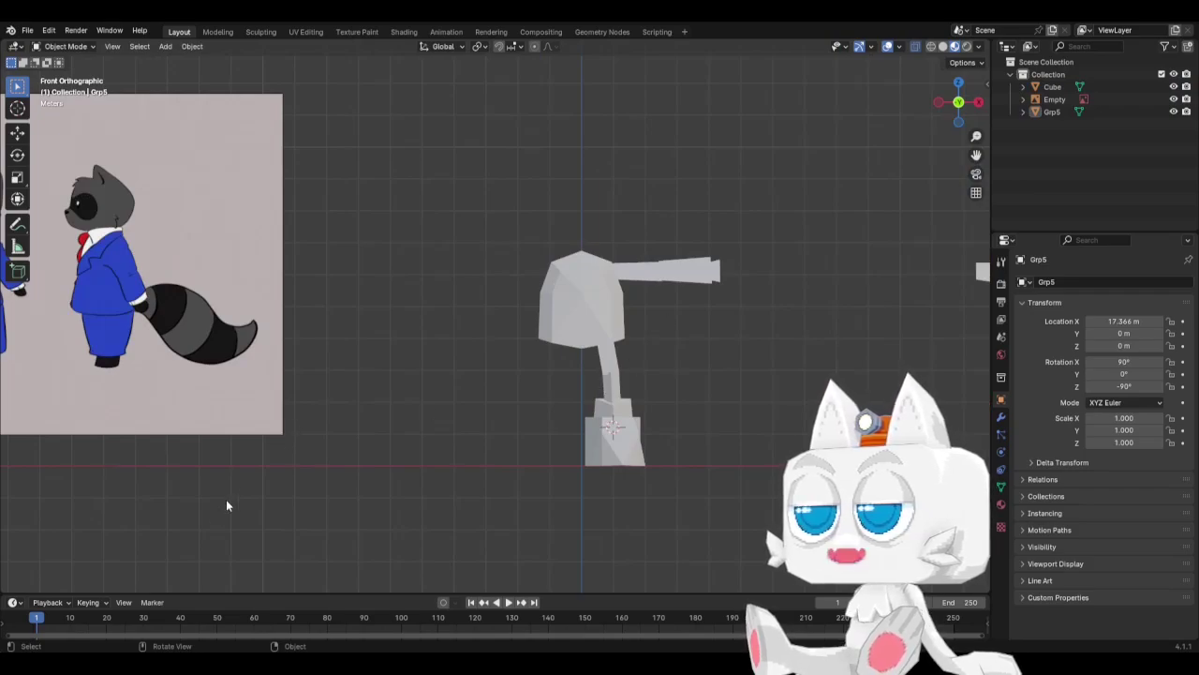
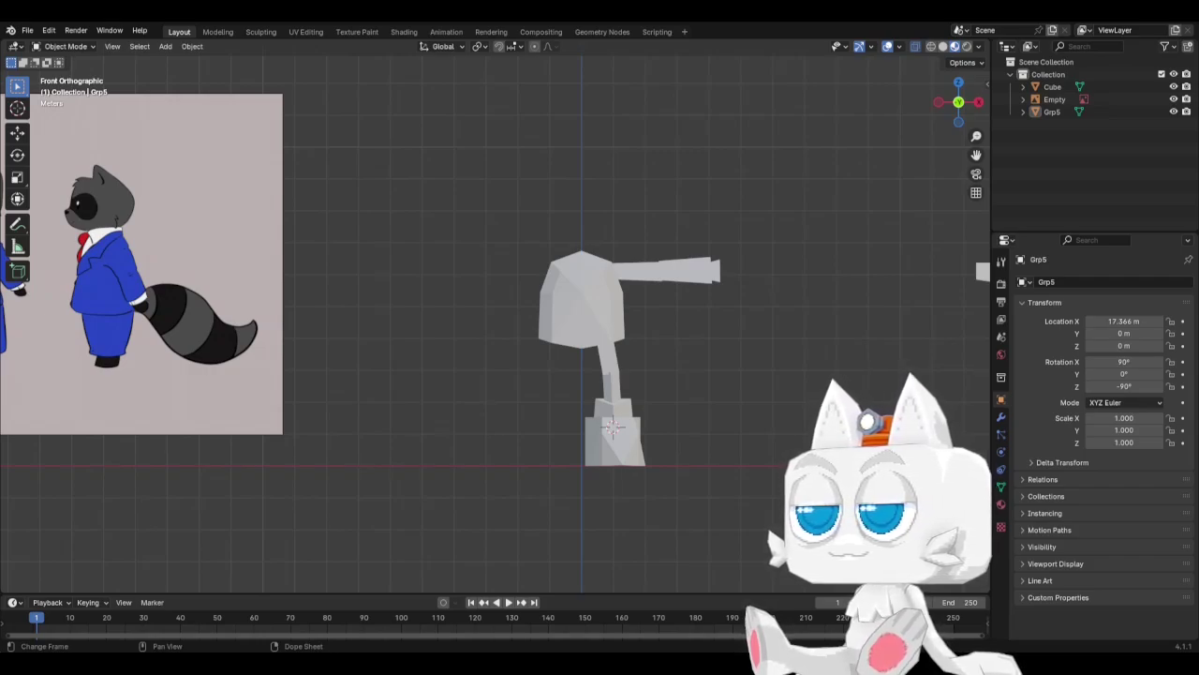
Delete the vertices of the torso half on the negative X side, leaving only the half with the arm and leg.
{"action": "middle_click_drag", "start_coordinate": [741, 418], "coordinate": [682, 433]}
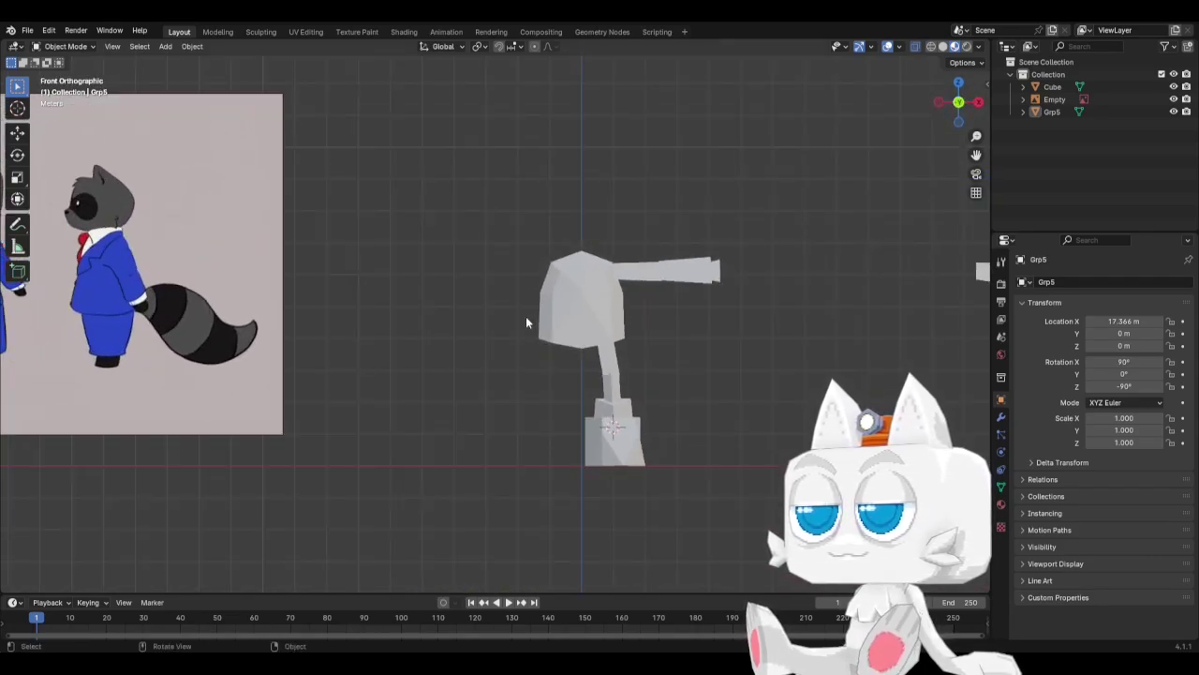
{"action": "key", "text": "Tab"}
{"action": "key", "text": "Tab"}
{"action": "left_click", "coordinate": [592, 304]}
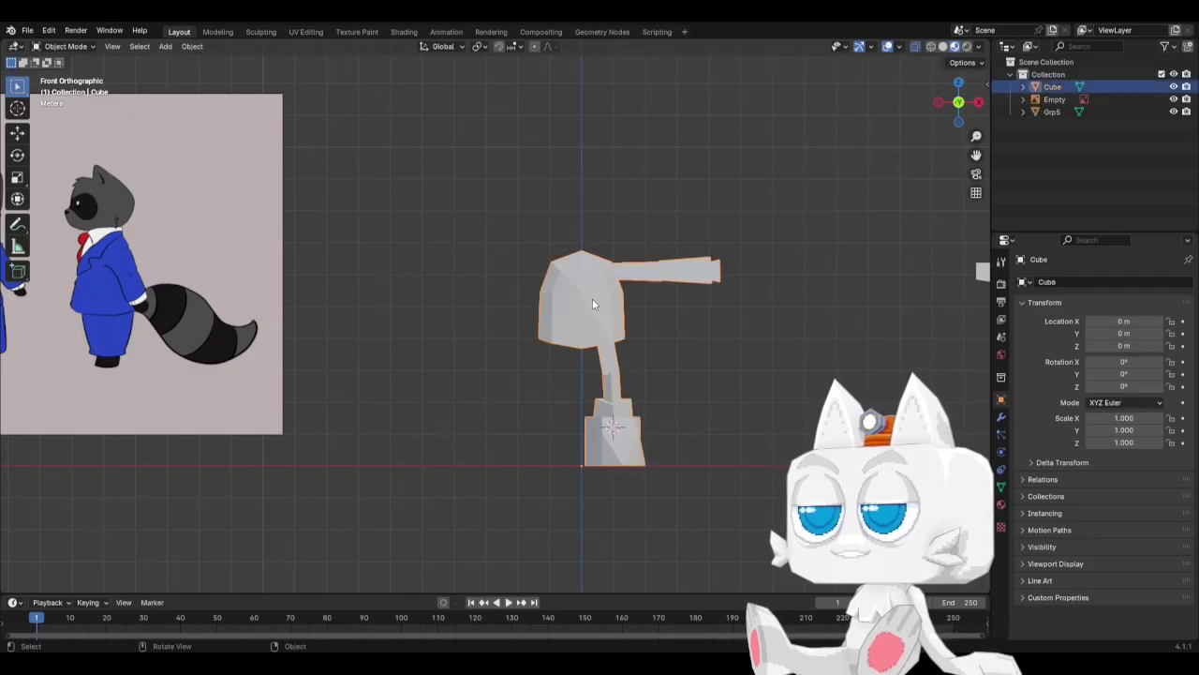
{"action": "key", "text": "Tab"}
{"action": "left_click_drag", "start_coordinate": [518, 228], "coordinate": [571, 373]}
{"action": "key", "text": "x"}
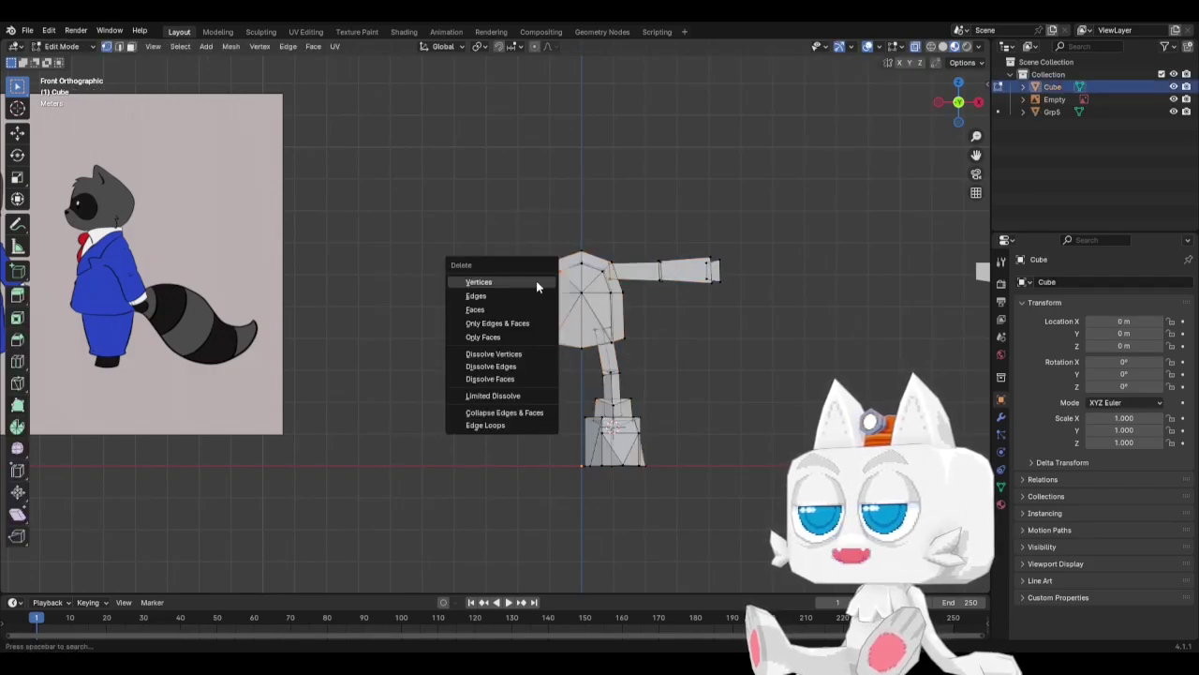
{"action": "left_click", "coordinate": [541, 280]}
{"action": "key", "text": "Tab"}
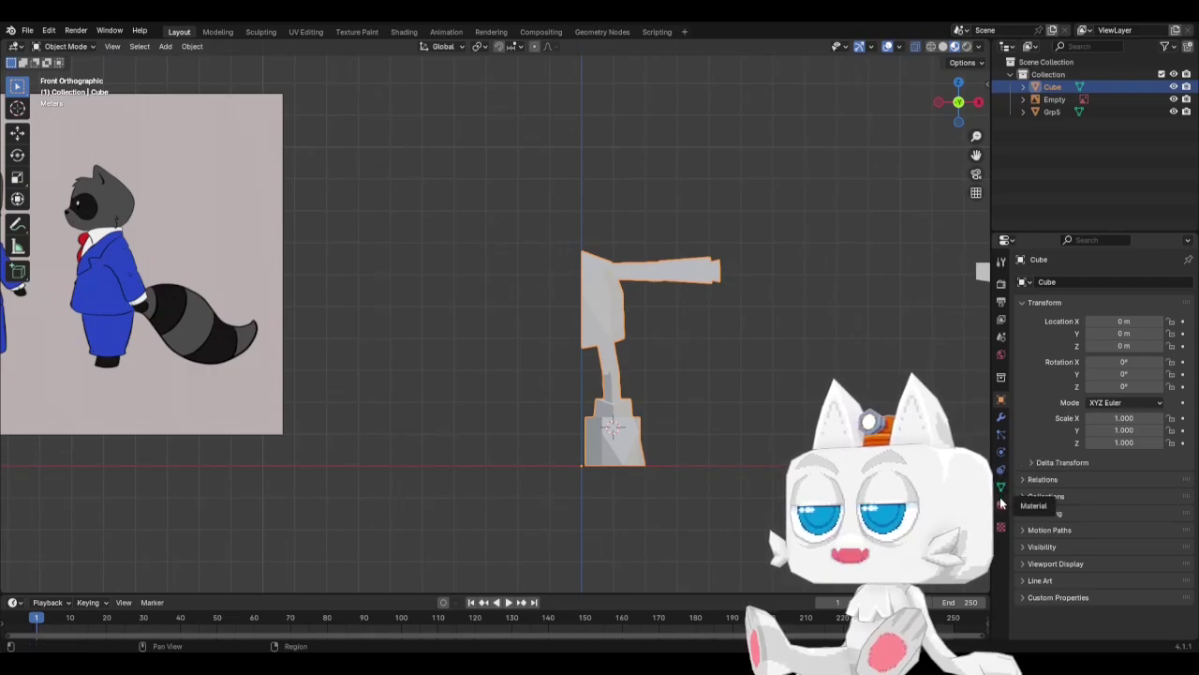
Add a Mirror modifier on the X axis to the body and enable Clipping.
{"action": "left_click", "coordinate": [1001, 417]}
{"action": "left_click", "coordinate": [1065, 281]}
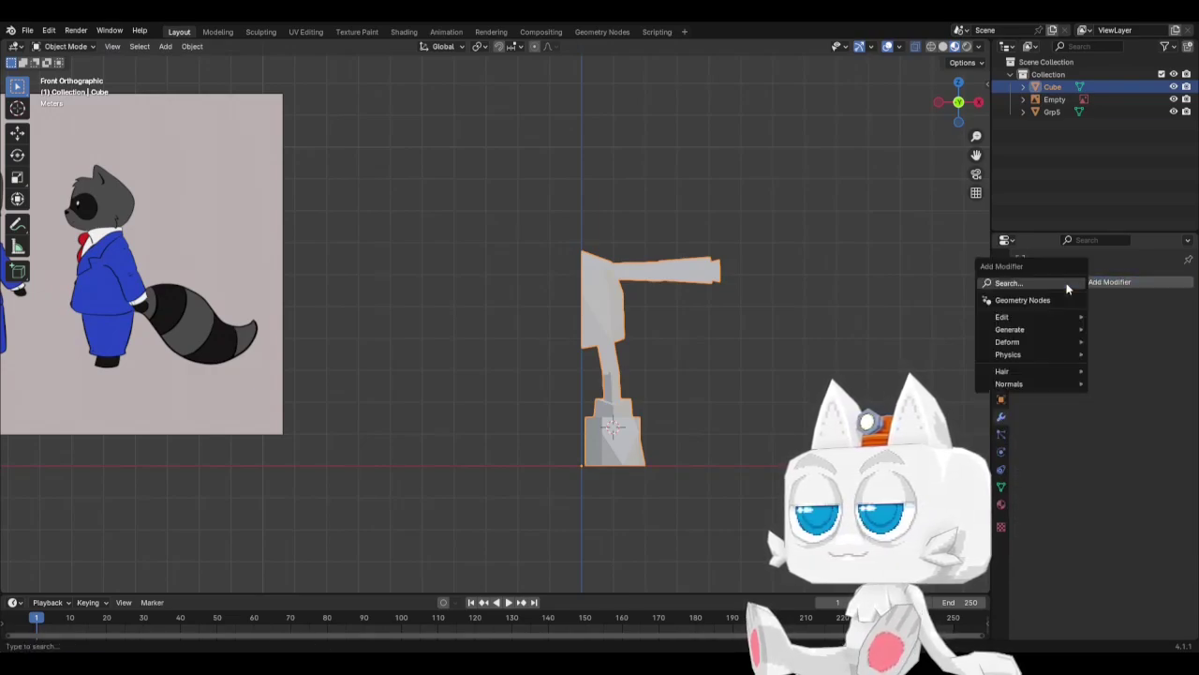
{"action": "mouse_move", "coordinate": [1037, 354]}
{"action": "mouse_move", "coordinate": [1024, 329]}
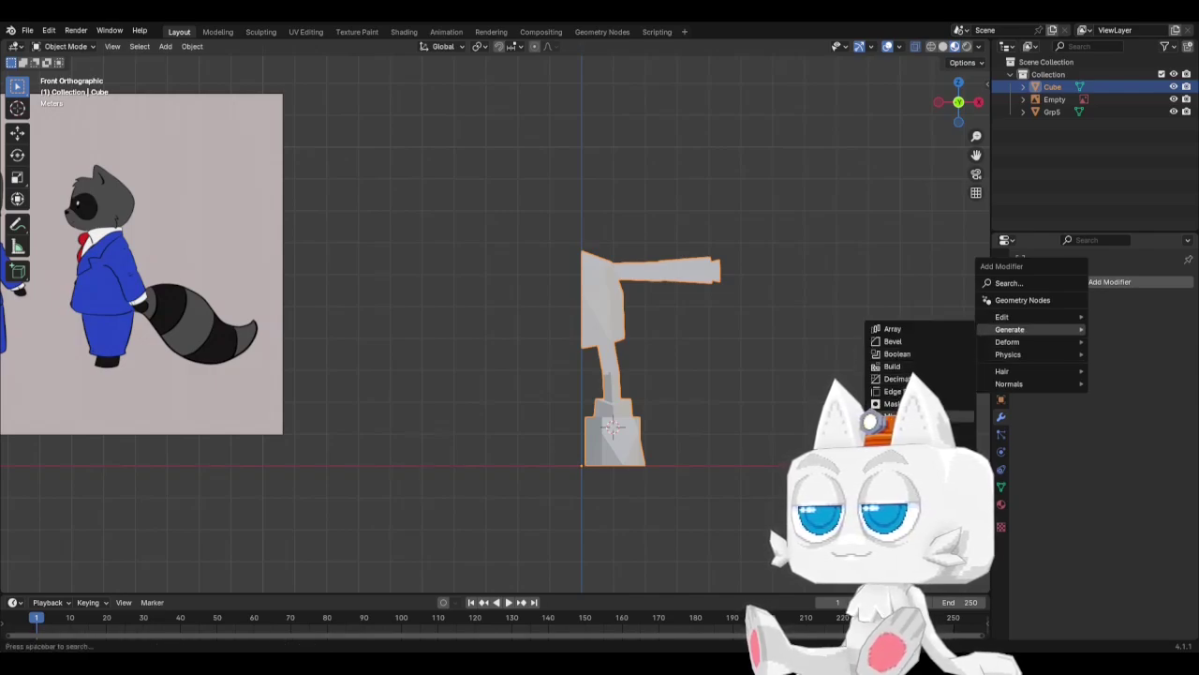
{"action": "left_click", "coordinate": [900, 416]}
{"action": "left_click", "coordinate": [1091, 383]}
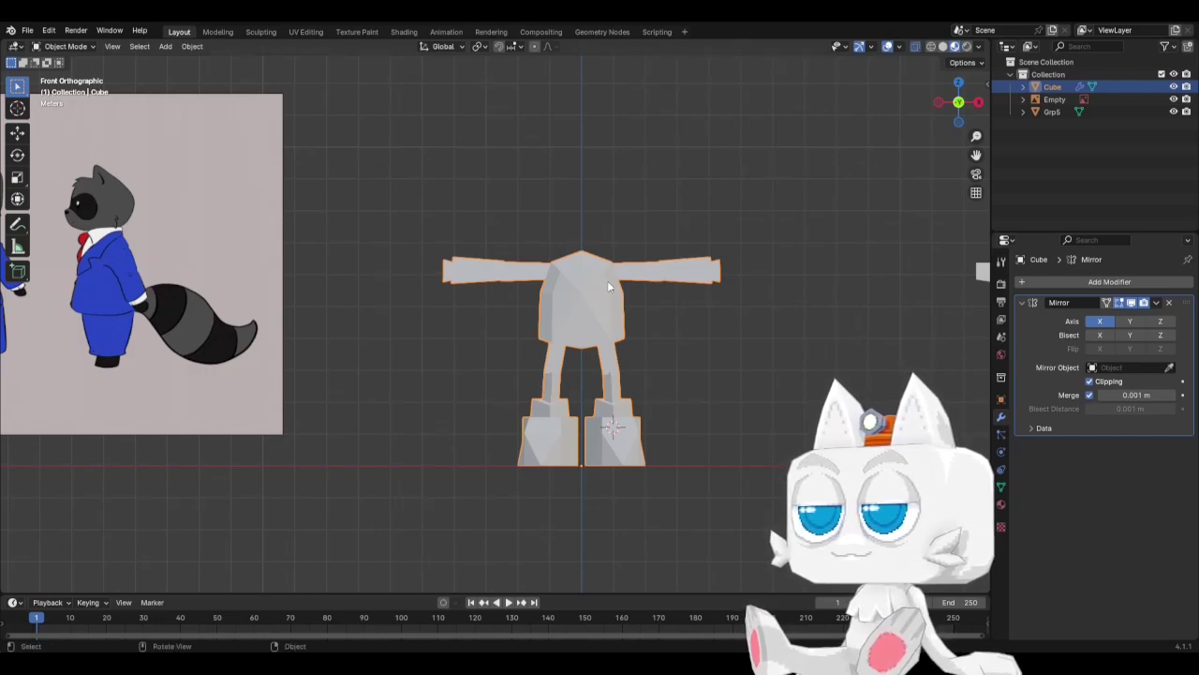
Snap the 3D cursor to the arm's end vertices, then add a cube there scaled to 0.646 for the hand.
{"action": "key", "text": "Tab"}
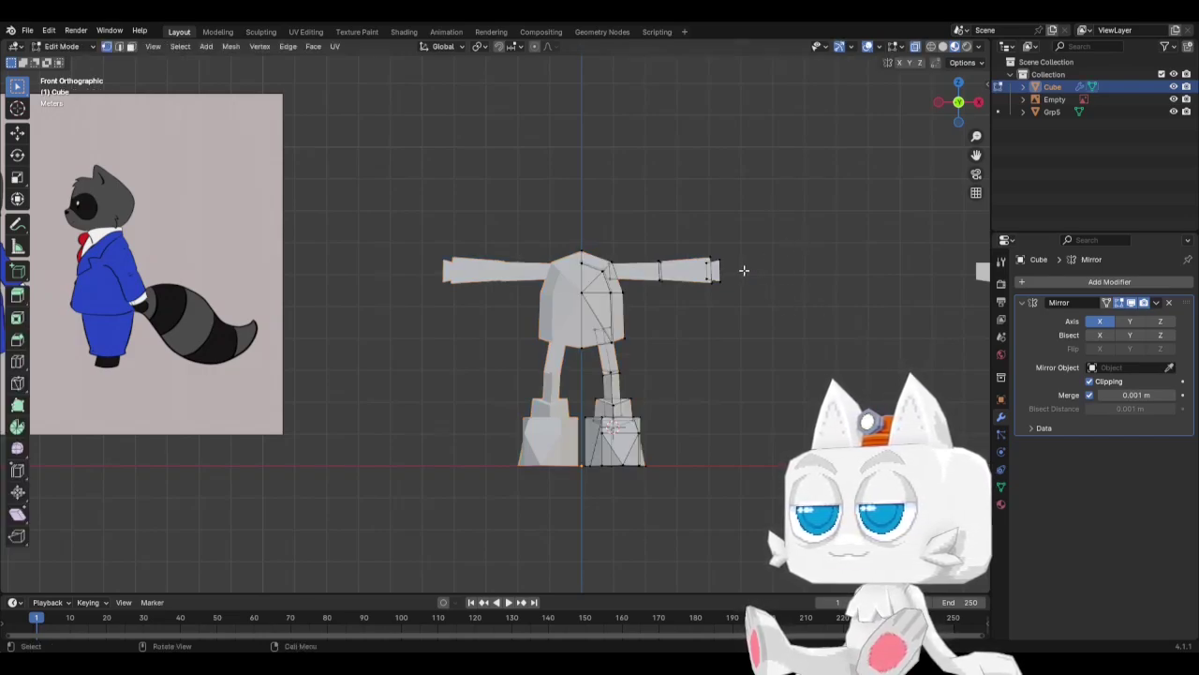
{"action": "left_click_drag", "start_coordinate": [715, 249], "coordinate": [725, 290]}
{"action": "key", "text": "shift+s"}
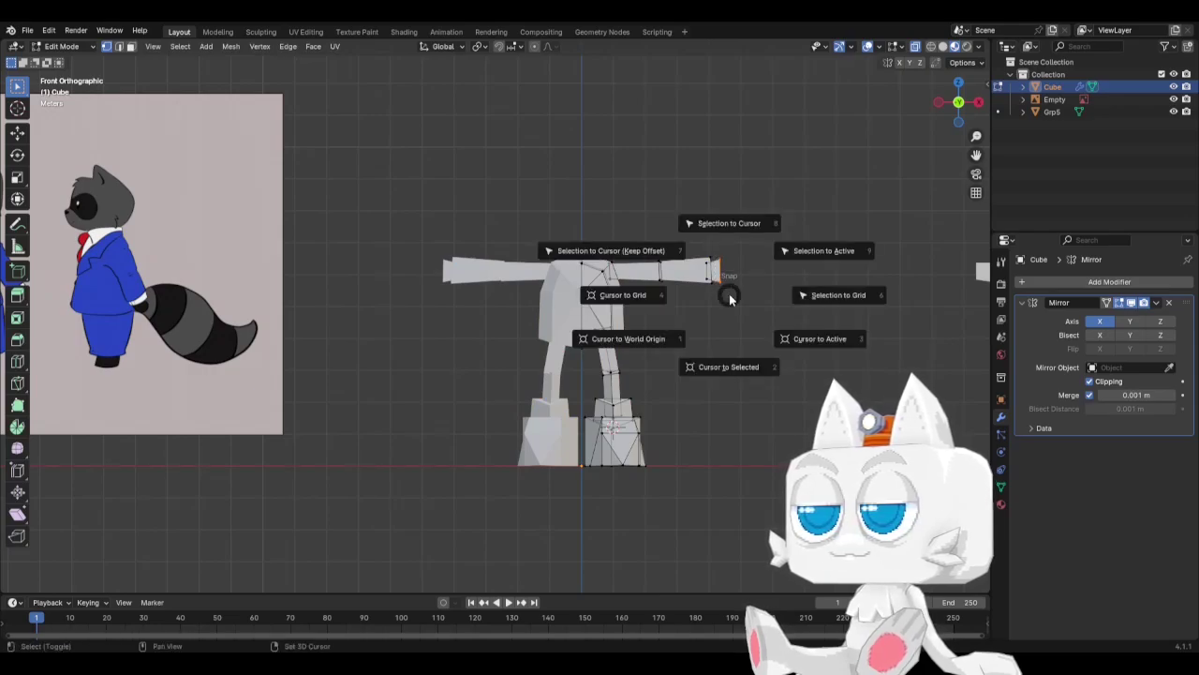
{"action": "left_click", "coordinate": [725, 360]}
{"action": "key", "text": "shift+a"}
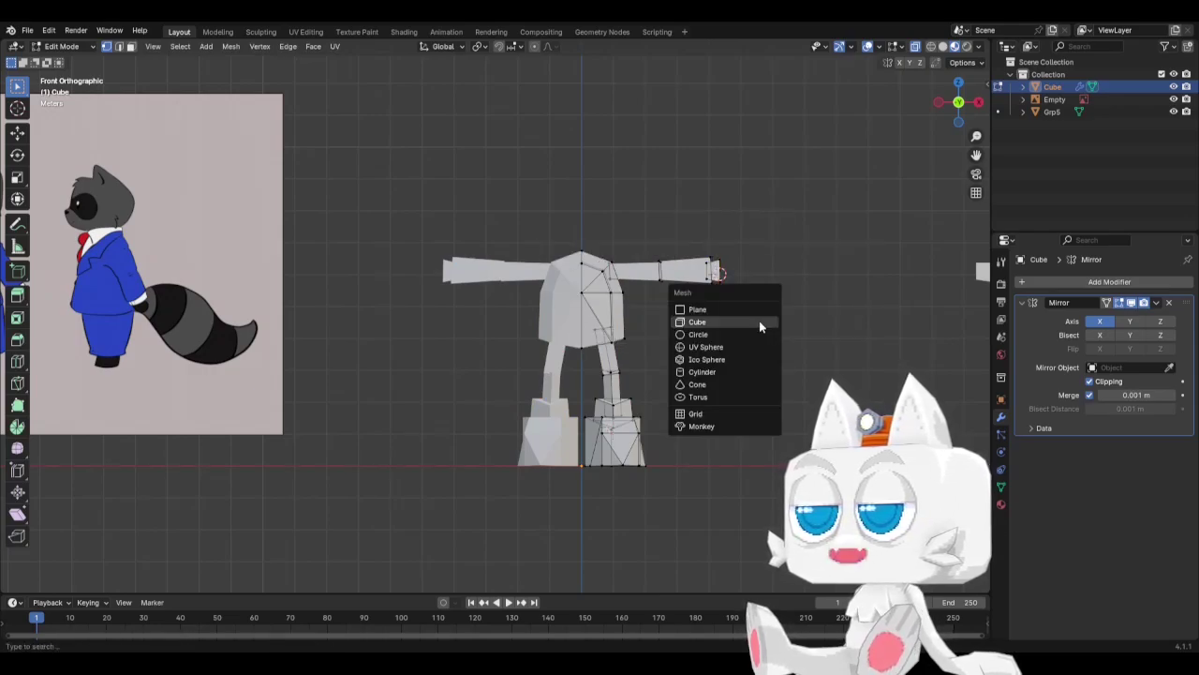
{"action": "left_click", "coordinate": [760, 327]}
{"action": "key", "text": "s"}
{"action": "left_click", "coordinate": [838, 325]}
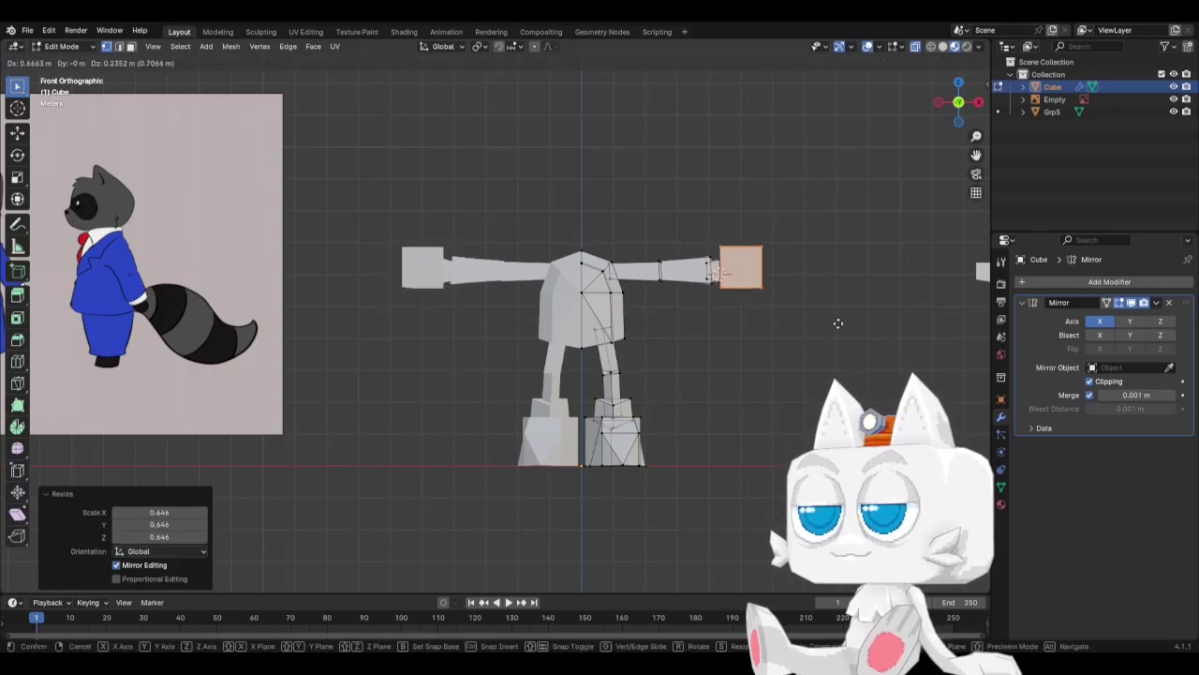
Move the hand cube 0.56831 m along X and 0.19597 m along Z, then flatten it along Z.
{"action": "key", "text": "g"}
{"action": "left_click", "coordinate": [797, 284]}
{"action": "key", "text": "s"}
{"action": "key", "text": "z"}
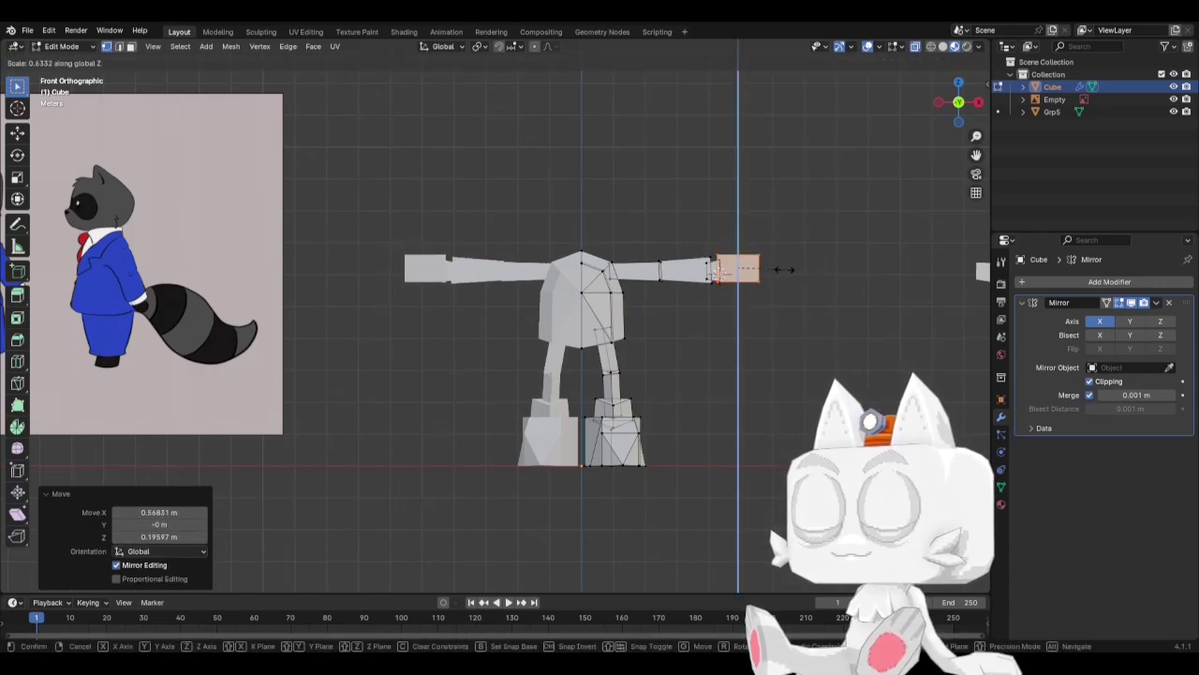
{"action": "right_click", "coordinate": [789, 267]}
Taper the hand's outer end by scaling it to 0.655 along Z and narrowing it along Y.
{"action": "left_click", "coordinate": [757, 283]}
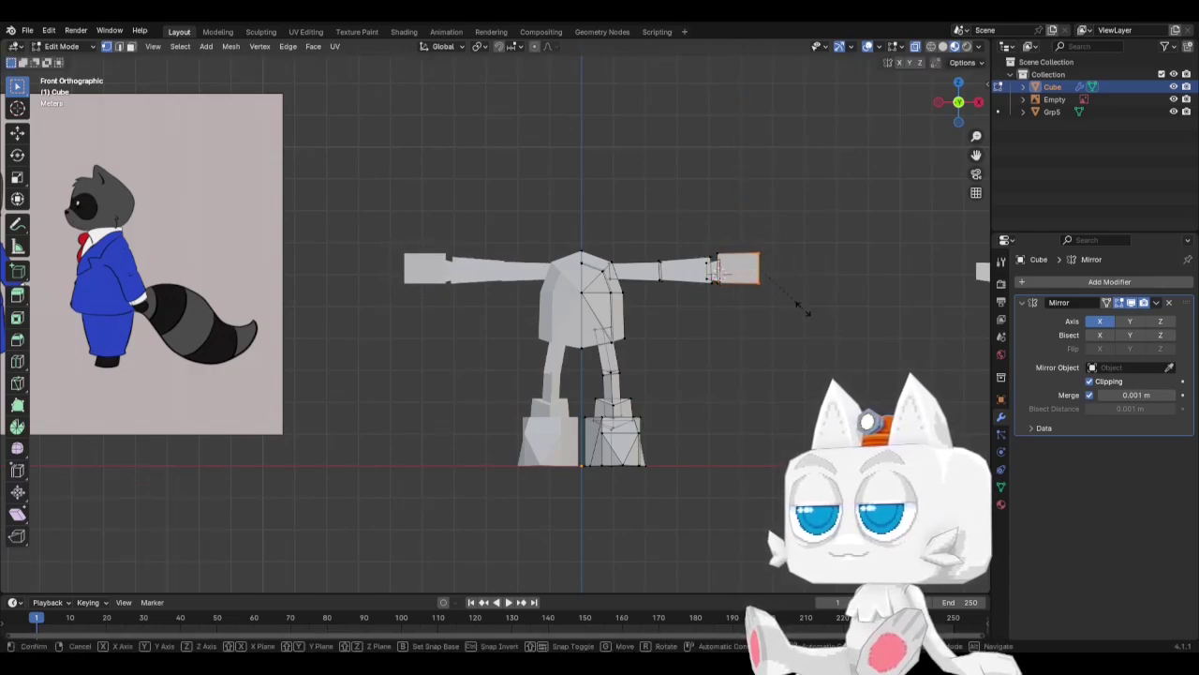
{"action": "key", "text": "s"}
{"action": "key", "text": "z"}
{"action": "left_click", "coordinate": [790, 292]}
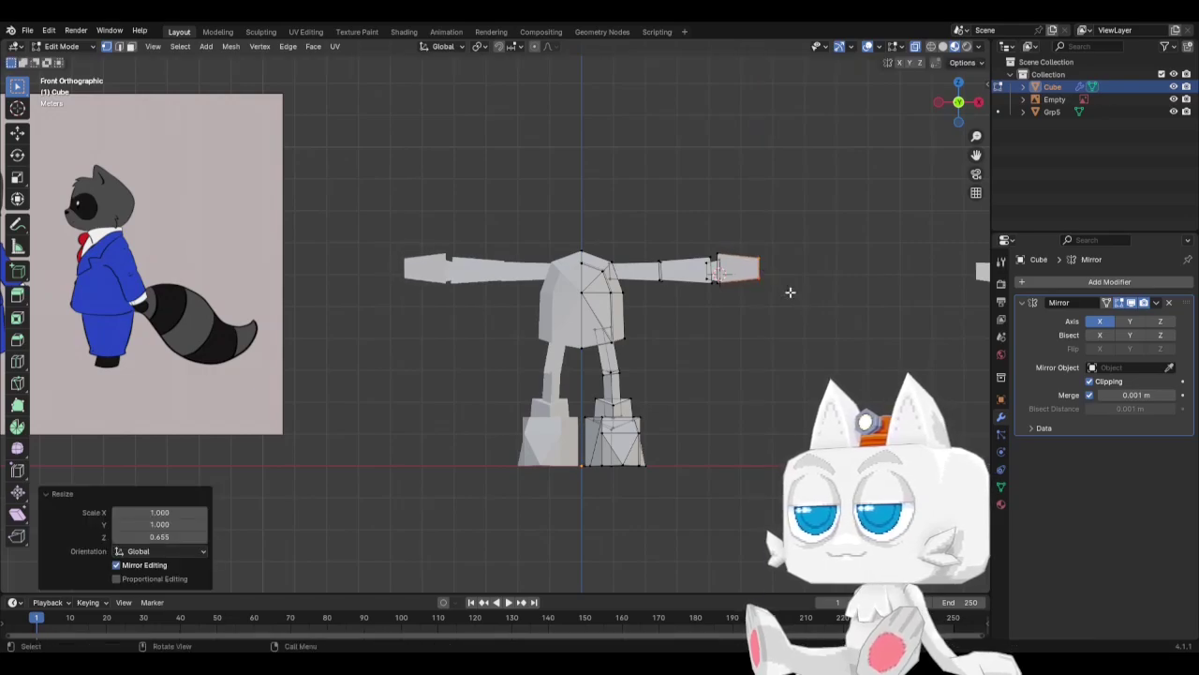
{"action": "key", "text": "KP_7"}
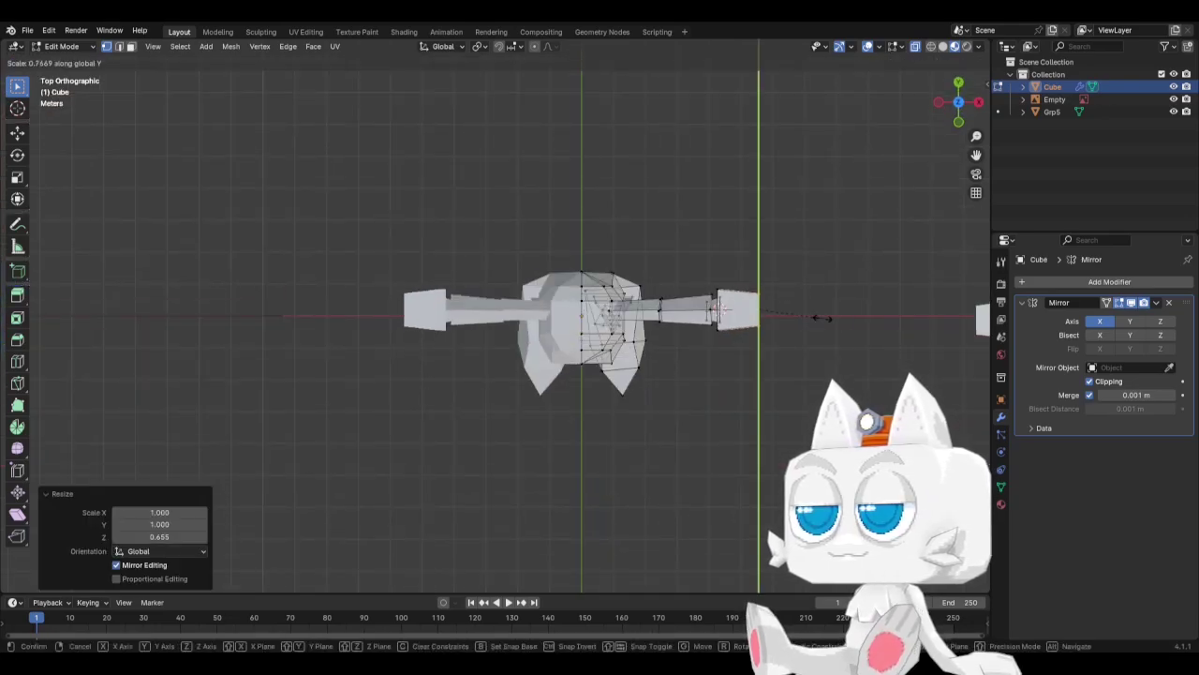
Enlarge the whole hand and move it 0.27436 m outward along X.
{"action": "key", "text": "ctrl+l"}
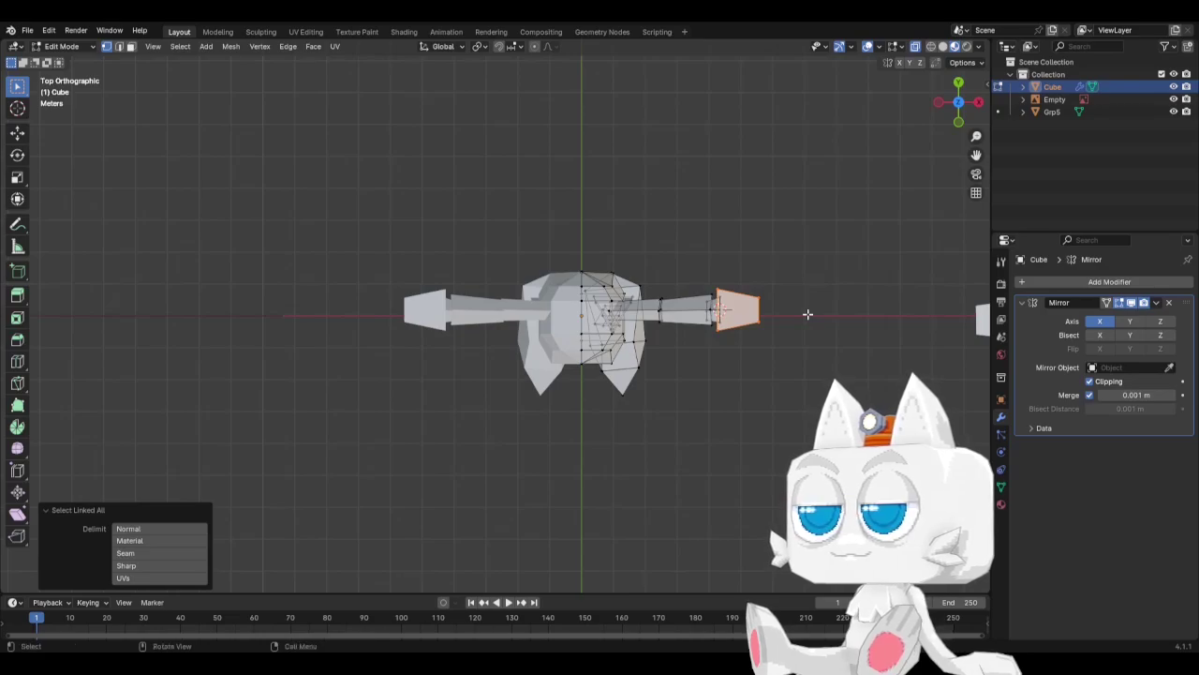
{"action": "key", "text": "s"}
{"action": "left_click", "coordinate": [857, 328]}
{"action": "key", "text": "g"}
{"action": "key", "text": "x"}
{"action": "left_click", "coordinate": [867, 327]}
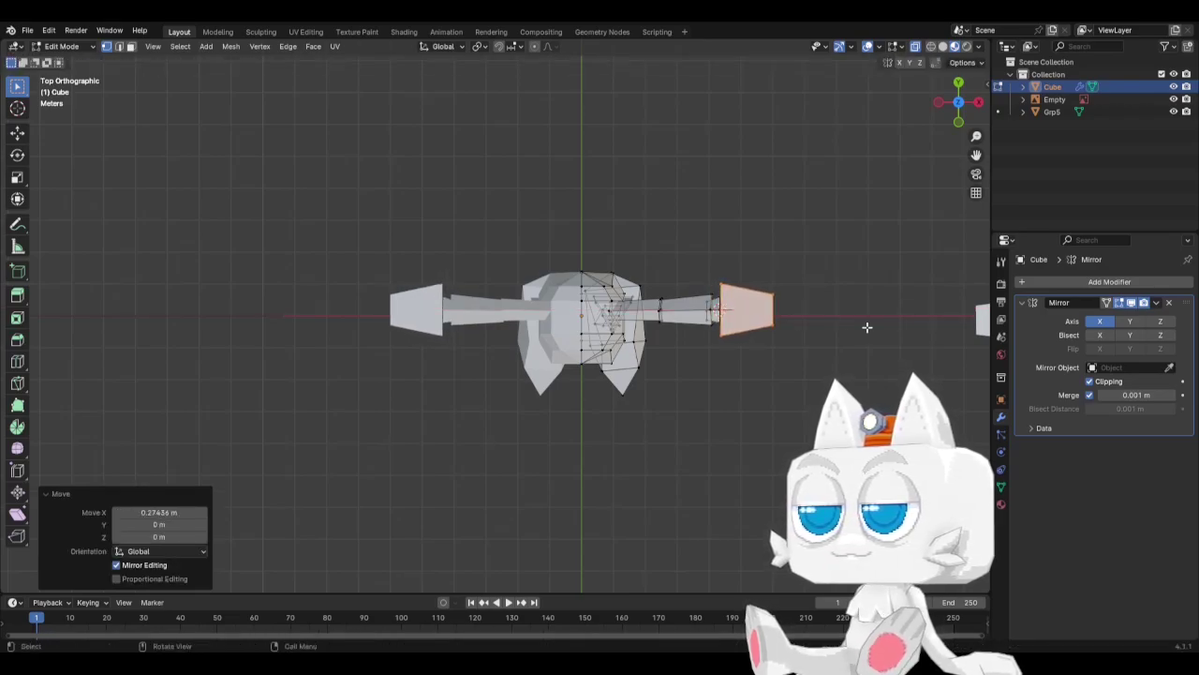
Narrow the hand's wrist end to 0.895 along Y, then scale the whole hand to 1.059.
{"action": "left_click", "coordinate": [726, 314]}
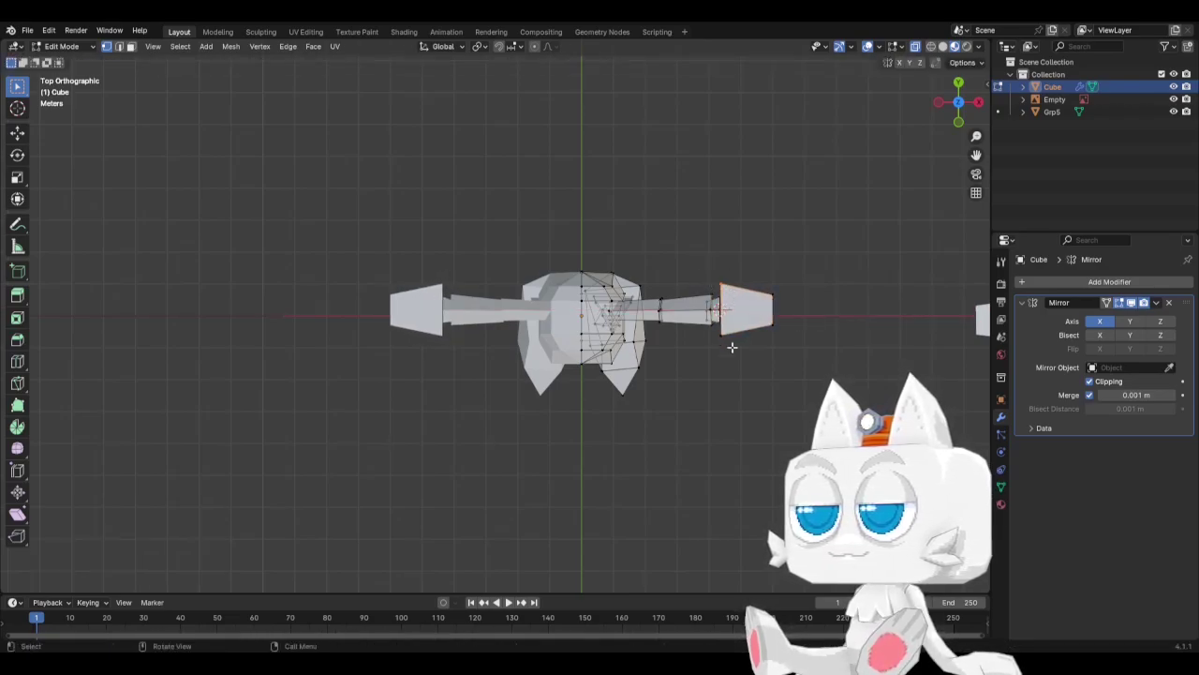
{"action": "key", "text": "s"}
{"action": "key", "text": "Escape"}
{"action": "key", "text": "ctrl+l"}
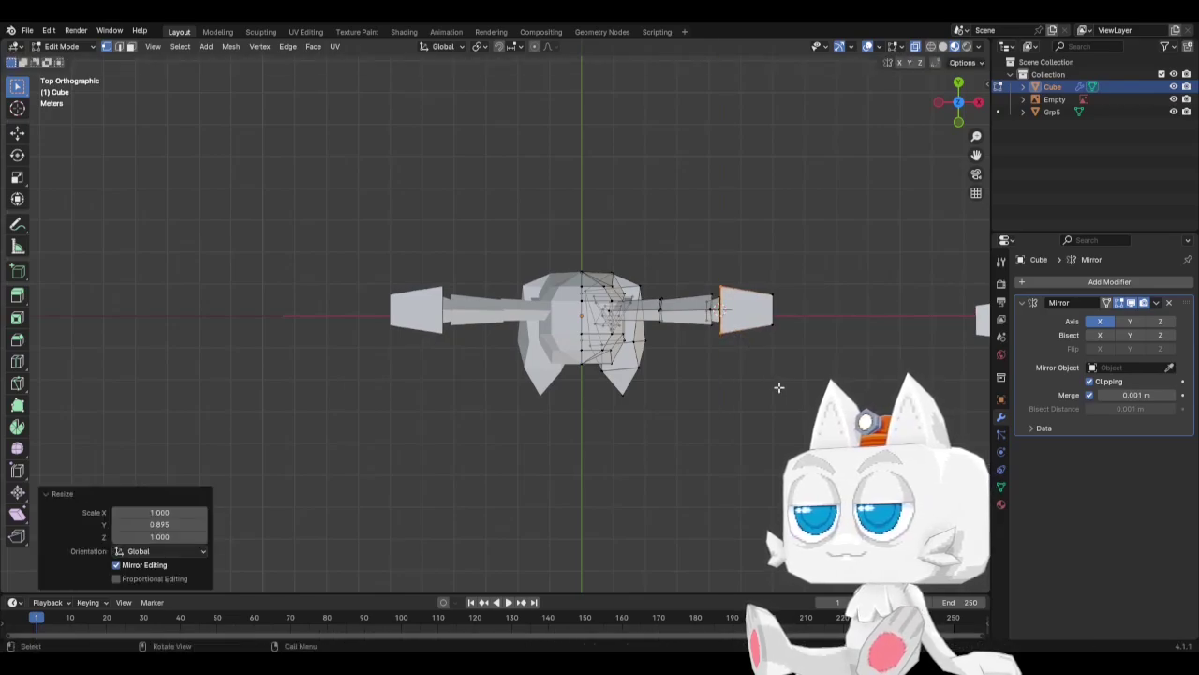
{"action": "key", "text": "s"}
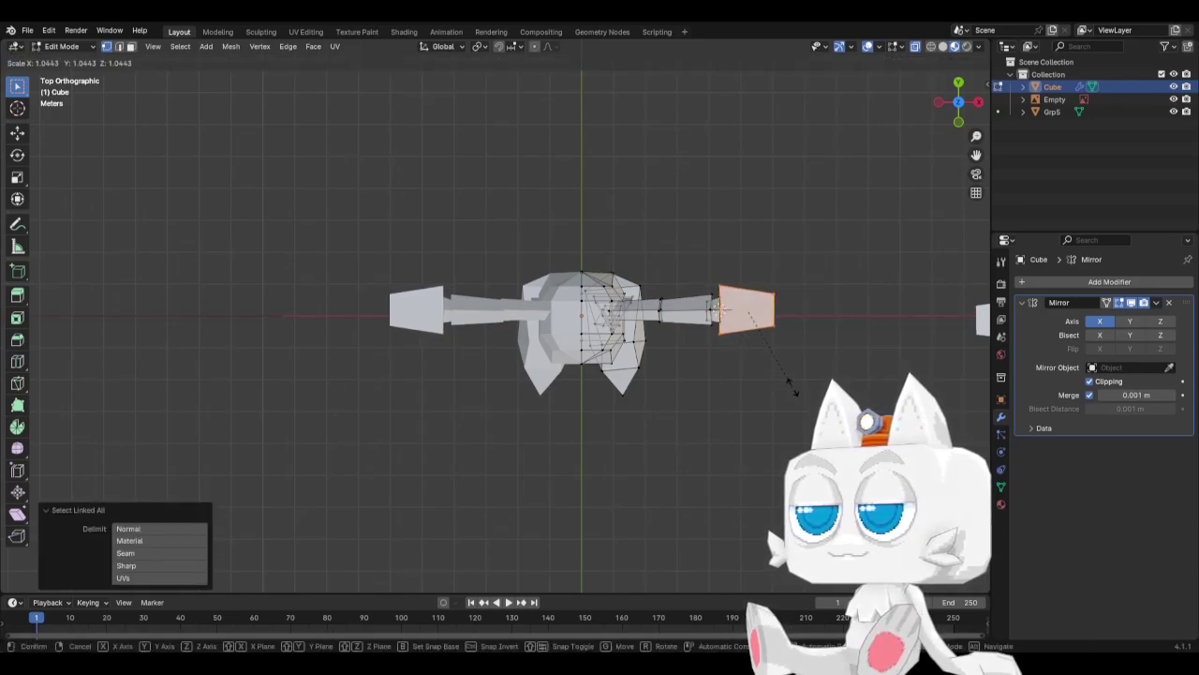
{"action": "left_click", "coordinate": [797, 379]}
Flatten the whole hand along Z to about 0.72 of its height.
{"action": "scroll", "coordinate": [865, 351], "scroll_direction": "down", "scroll_amount": 4}
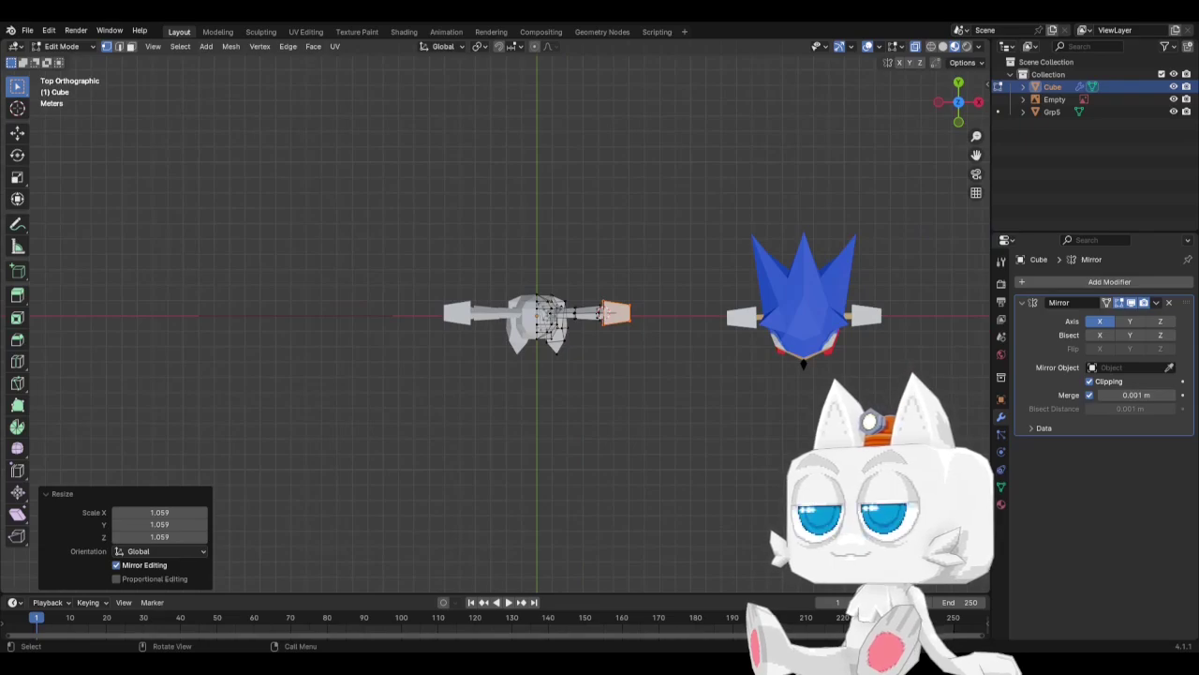
{"action": "key", "text": "KP_1"}
{"action": "scroll", "coordinate": [733, 307], "scroll_direction": "up", "scroll_amount": 3}
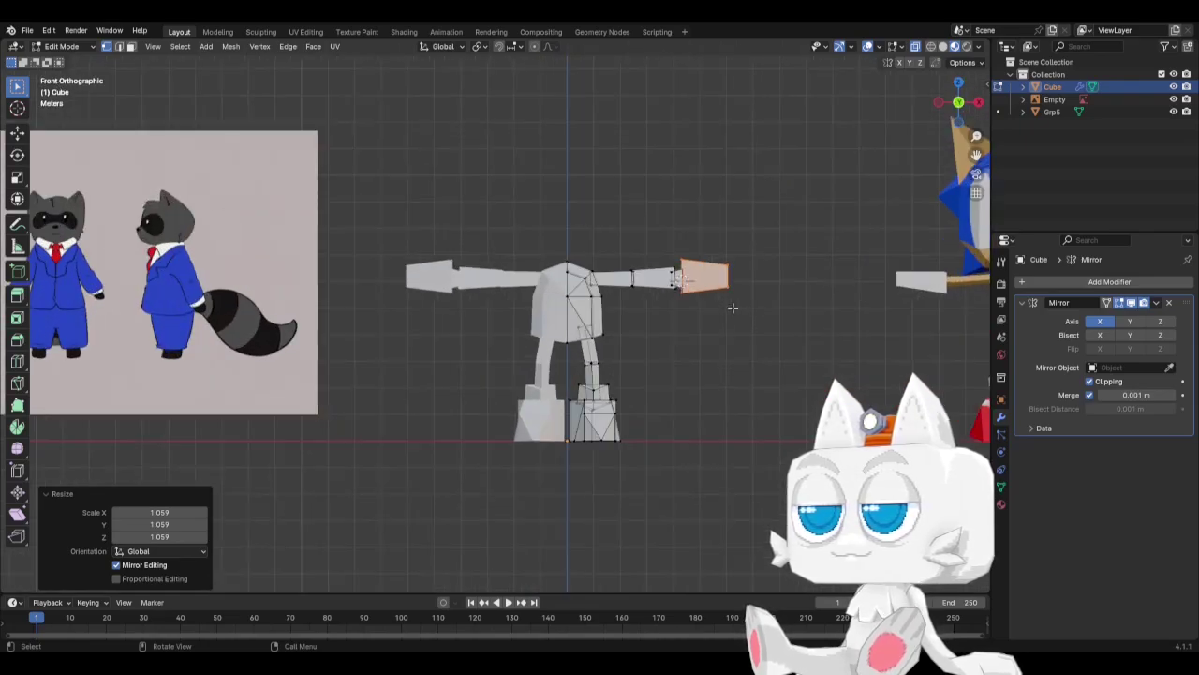
{"action": "key", "text": "s"}
{"action": "key", "text": "z"}
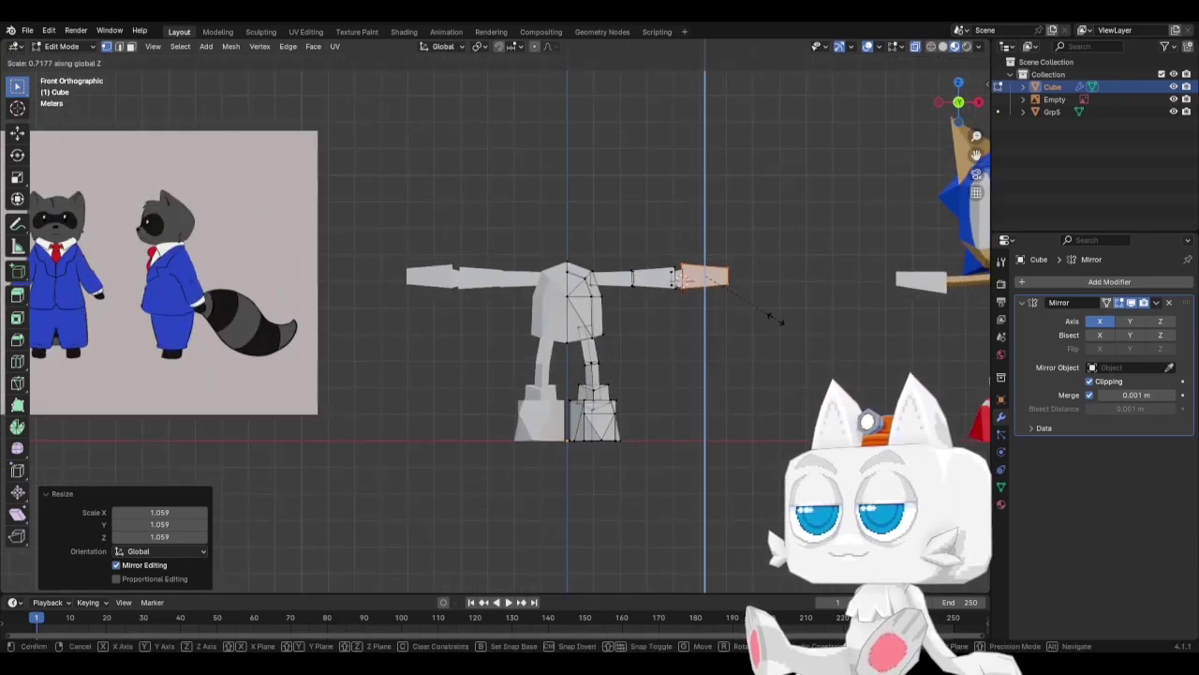
{"action": "left_click", "coordinate": [781, 324]}
Raise the hand's outer end along Z, then lower the whole hand 0.094065 m to line up with the arm.
{"action": "key", "text": "g"}
{"action": "key", "text": "z"}
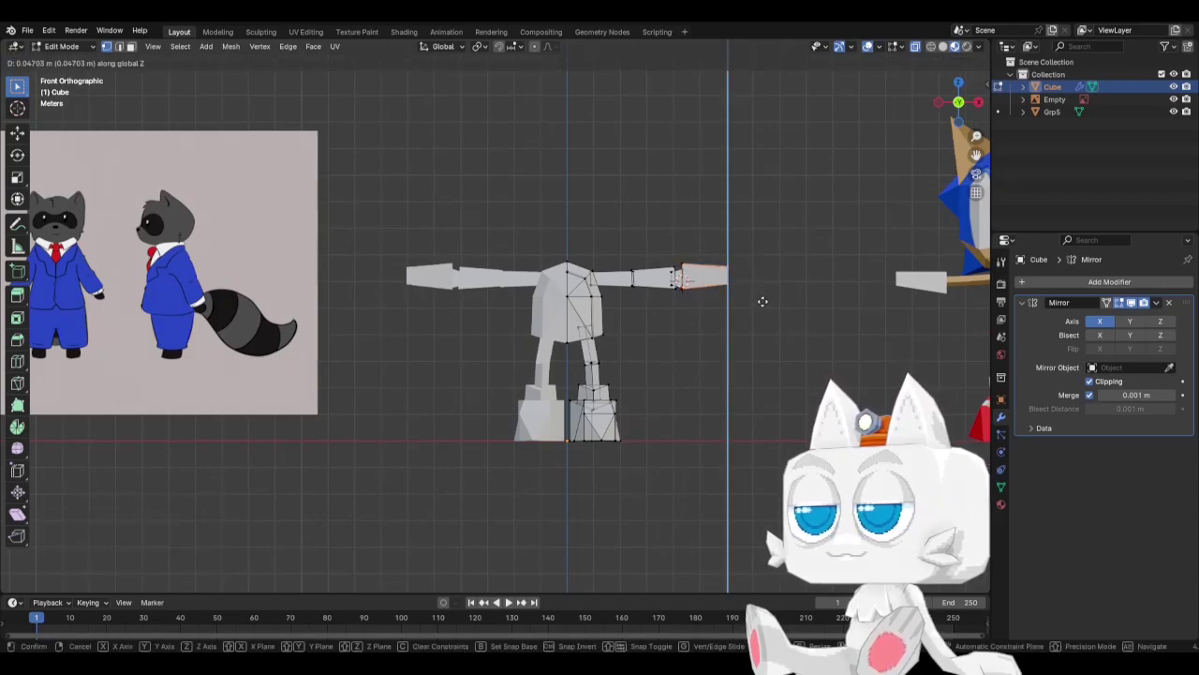
{"action": "left_click", "coordinate": [760, 300]}
{"action": "key", "text": "g"}
{"action": "key", "text": "z"}
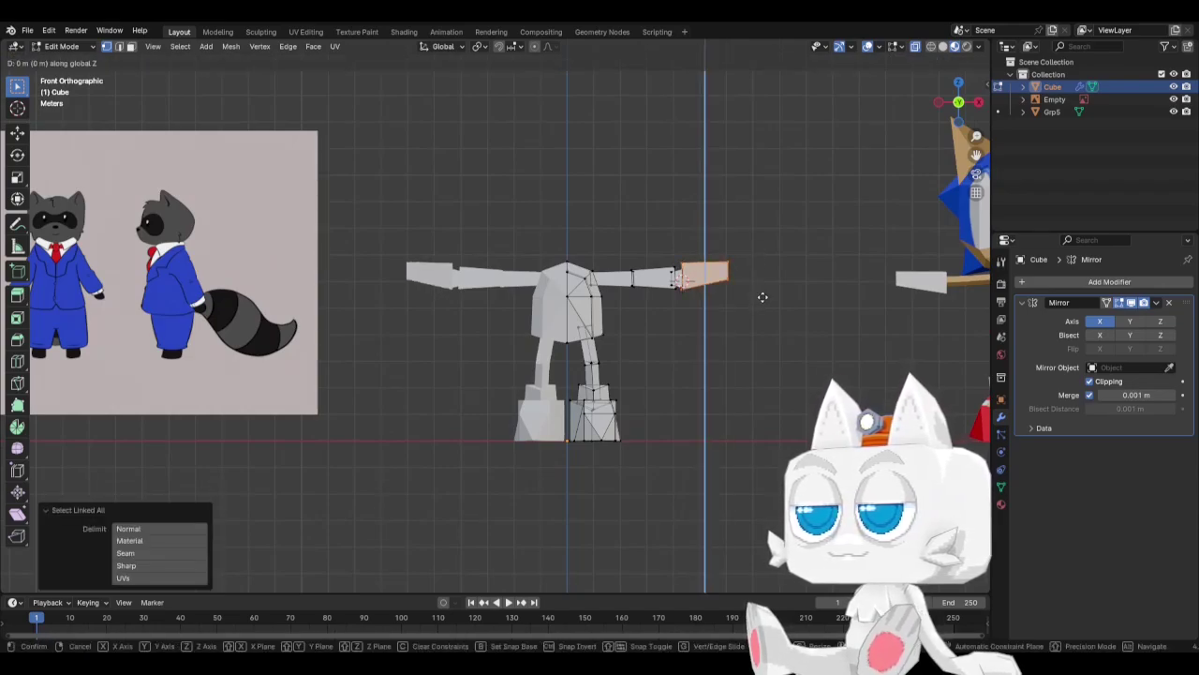
{"action": "left_click", "coordinate": [761, 301]}
{"action": "scroll", "coordinate": [723, 343], "scroll_direction": "down", "scroll_amount": 3}
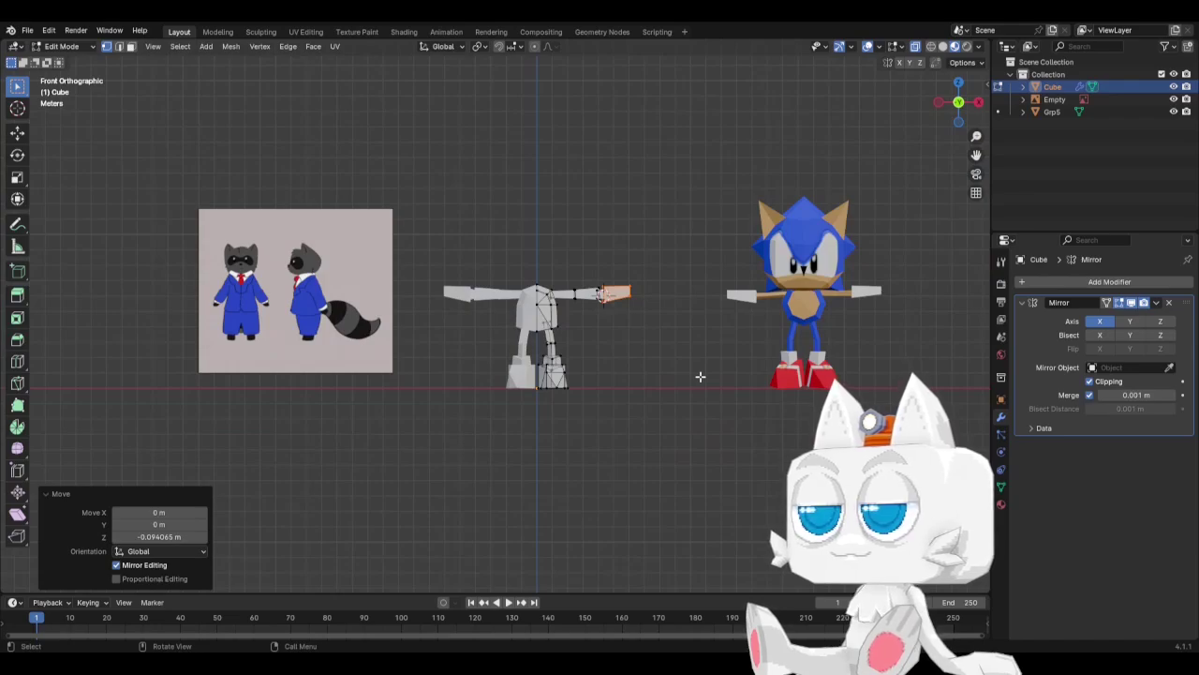
Snap the 3D cursor to the vertex at the top centre of the torso.
{"action": "key", "text": "Tab"}
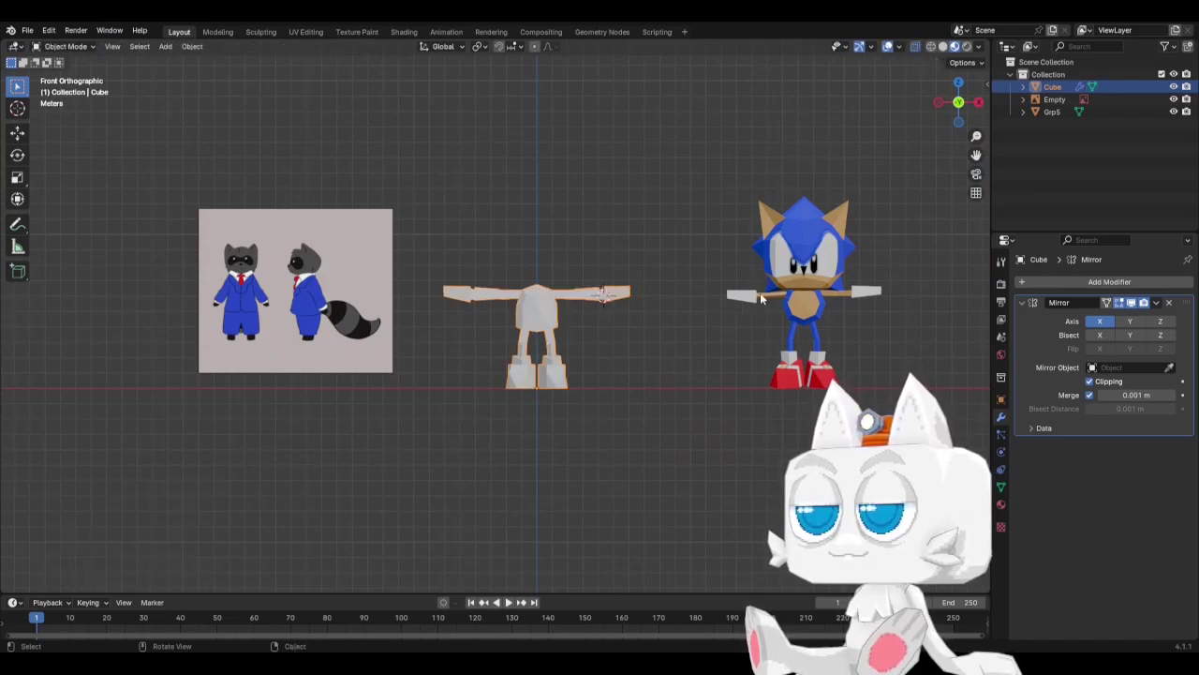
{"action": "key", "text": "KP_3"}
{"action": "key", "text": "KP_1"}
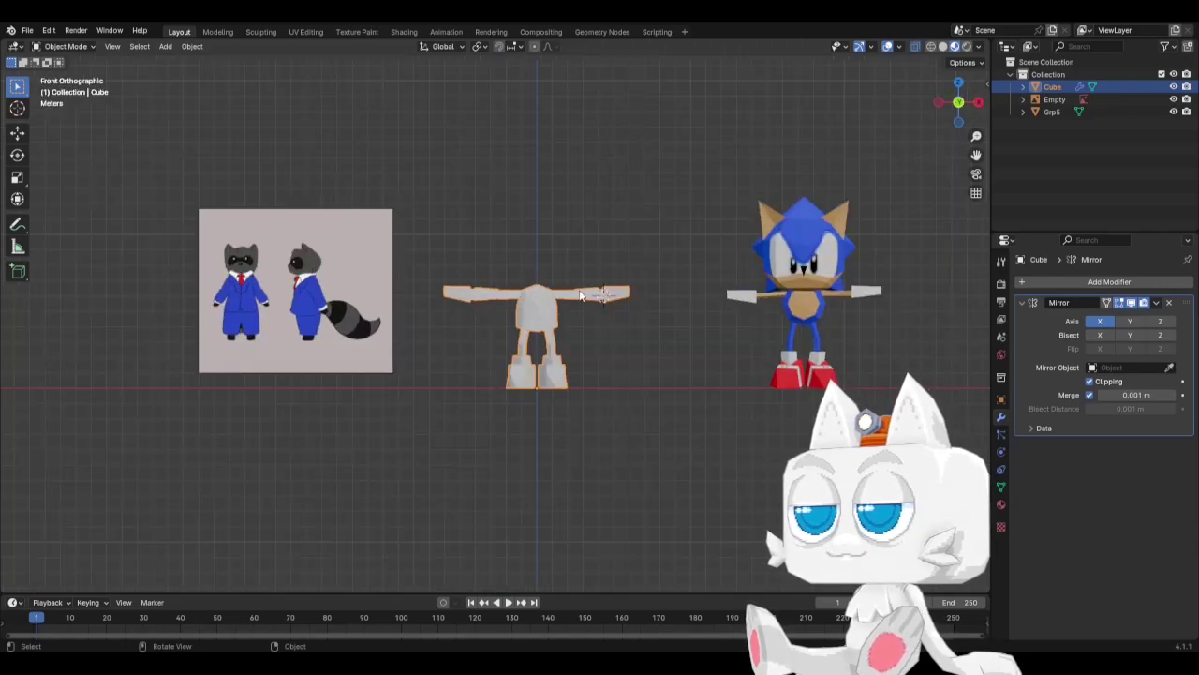
{"action": "key", "text": "Tab"}
{"action": "right_click", "coordinate": [536, 274]}
{"action": "key", "text": "Escape"}
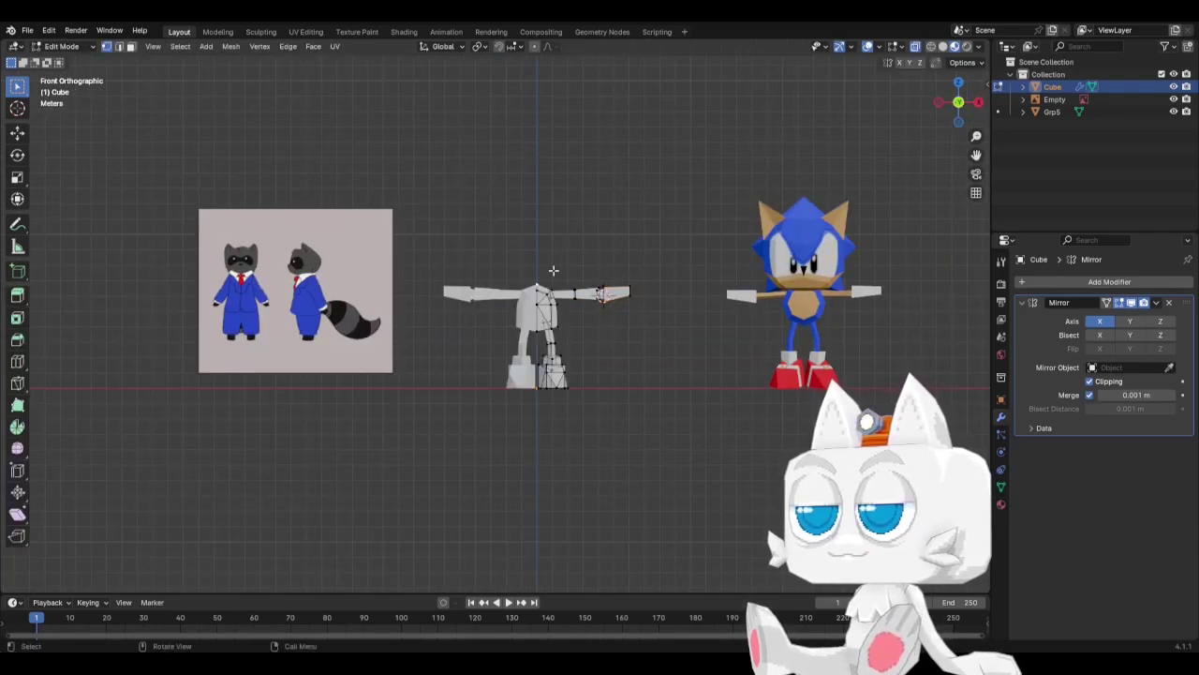
{"action": "key", "text": "shift+s"}
{"action": "left_click", "coordinate": [586, 305]}
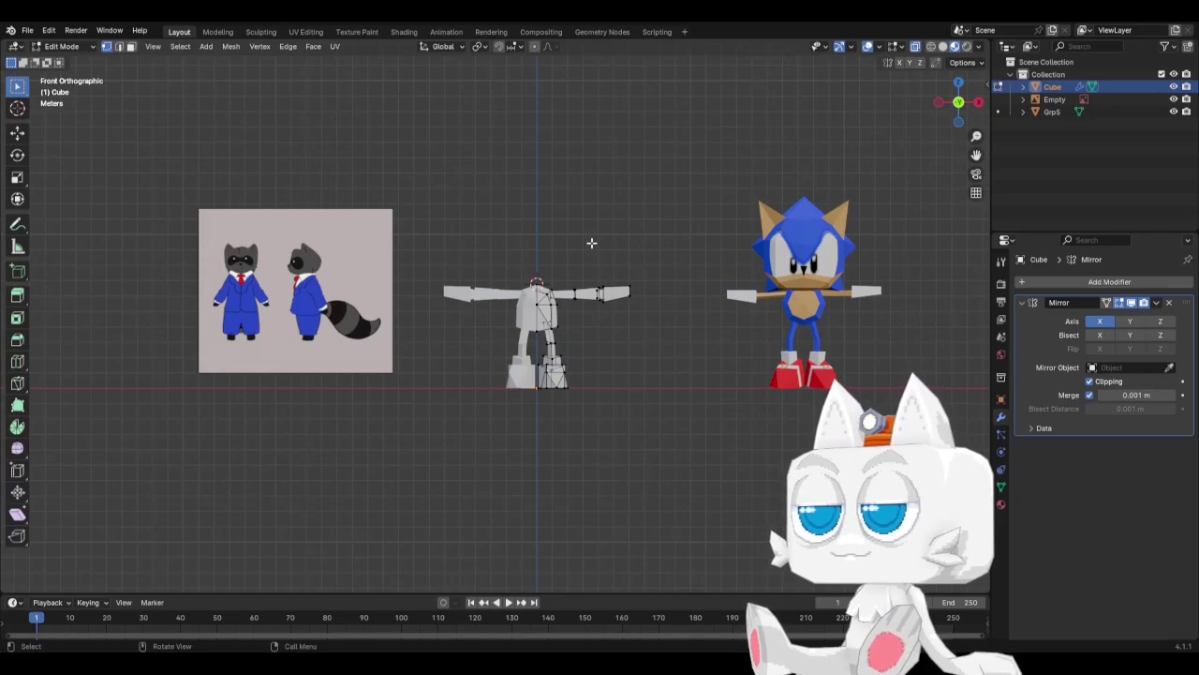
Try adding a UV sphere at the neck as the base of the head.
{"action": "key", "text": "shift+a"}
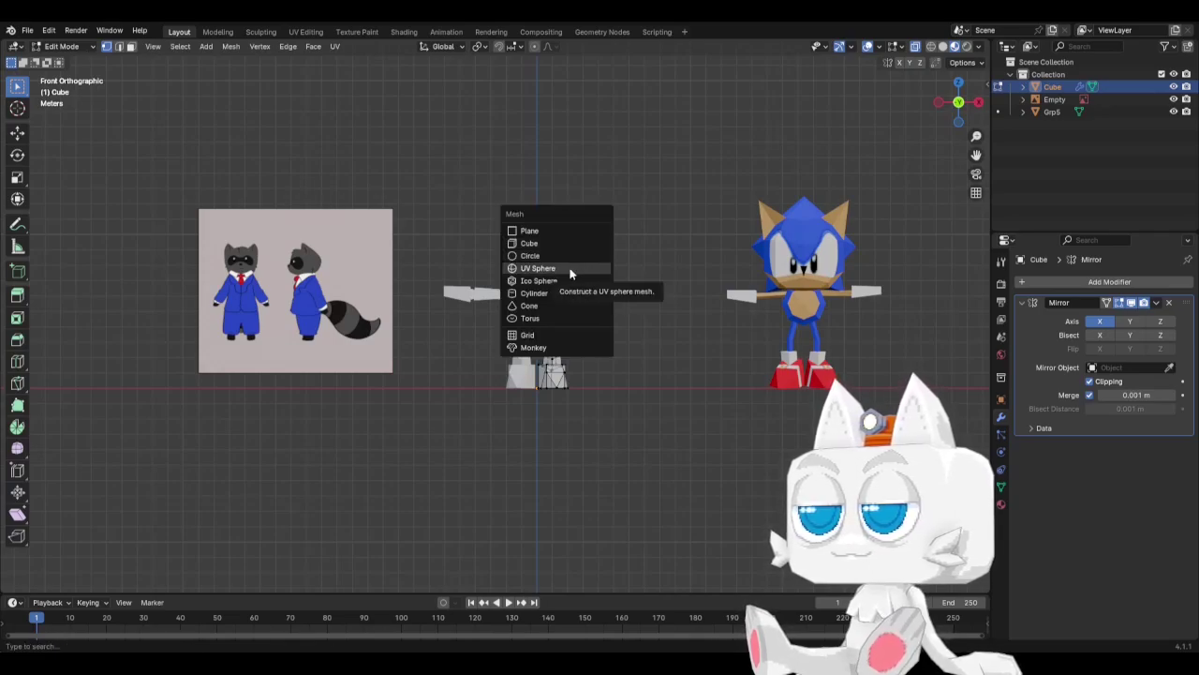
{"action": "left_click", "coordinate": [539, 268]}
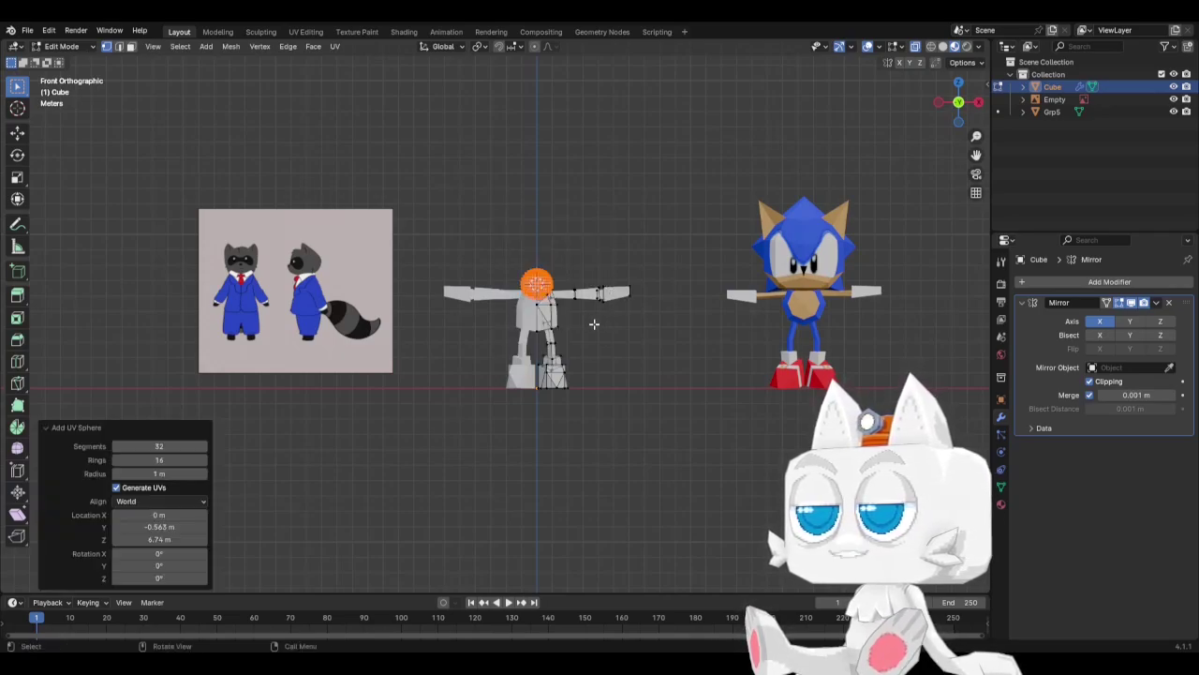
{"action": "key", "text": "ctrl+z"}
Examine the Sonic reference's head geometry in solid shading with X-ray, then return to material preview.
{"action": "key", "text": "Tab"}
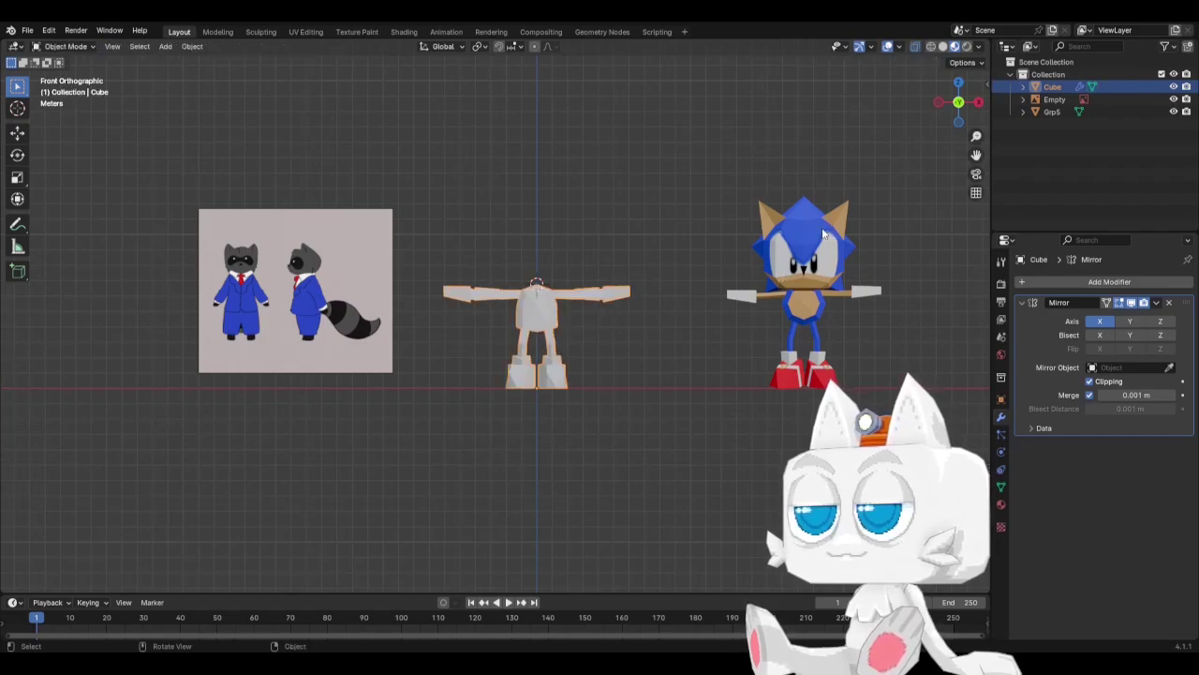
{"action": "key", "text": "ctrl+Tab"}
{"action": "key", "text": "alt+z"}
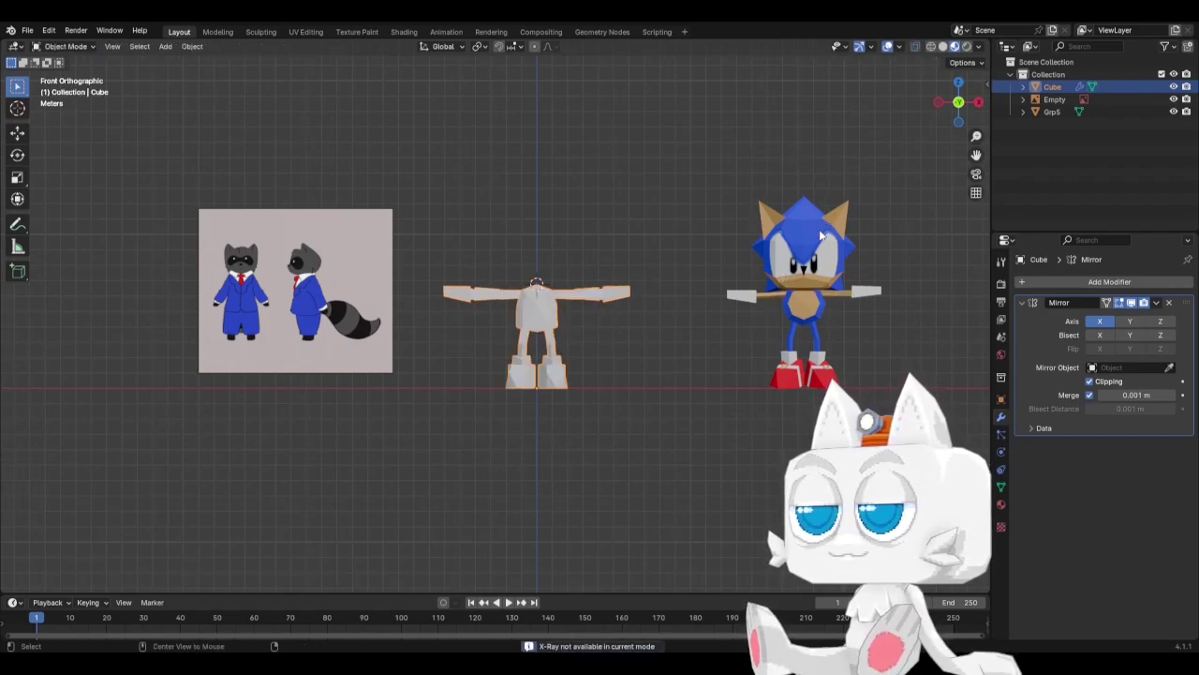
{"action": "key", "text": "z"}
{"action": "left_click", "coordinate": [905, 235]}
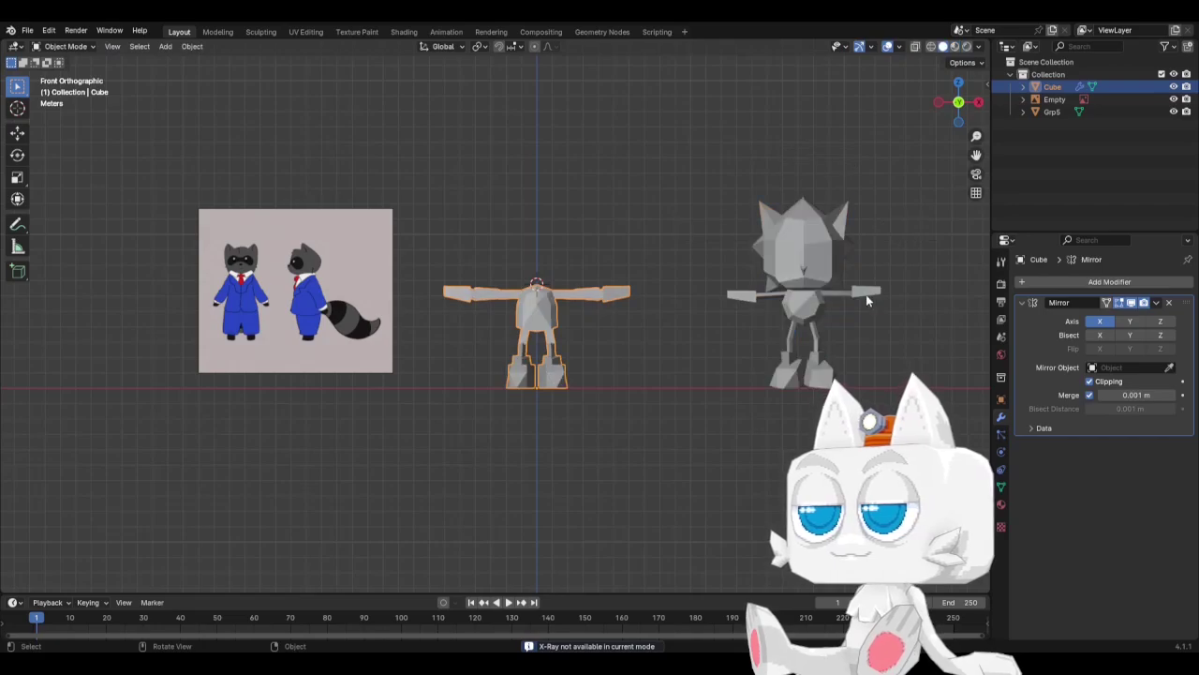
{"action": "mouse_move", "coordinate": [825, 290]}
{"action": "middle_mouse_down"}
{"action": "mouse_move", "coordinate": [675, 355]}
{"action": "mouse_move", "coordinate": [759, 315]}
{"action": "middle_mouse_up"}
{"action": "key", "text": "alt+z"}
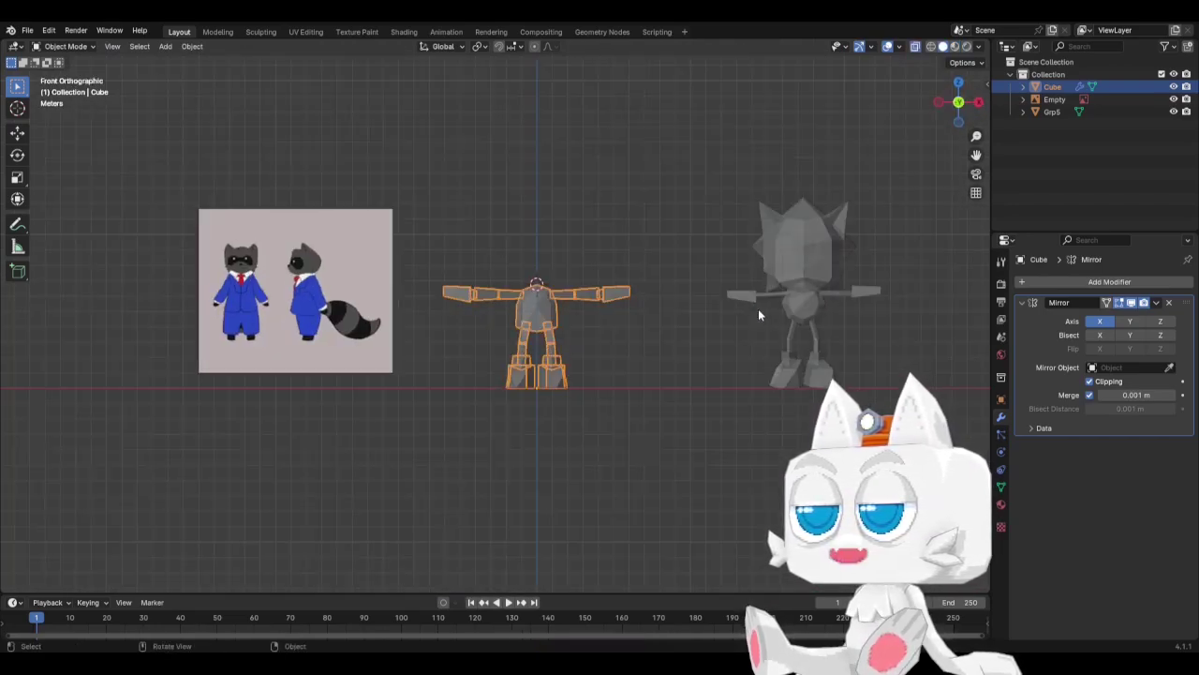
{"action": "key", "text": "z"}
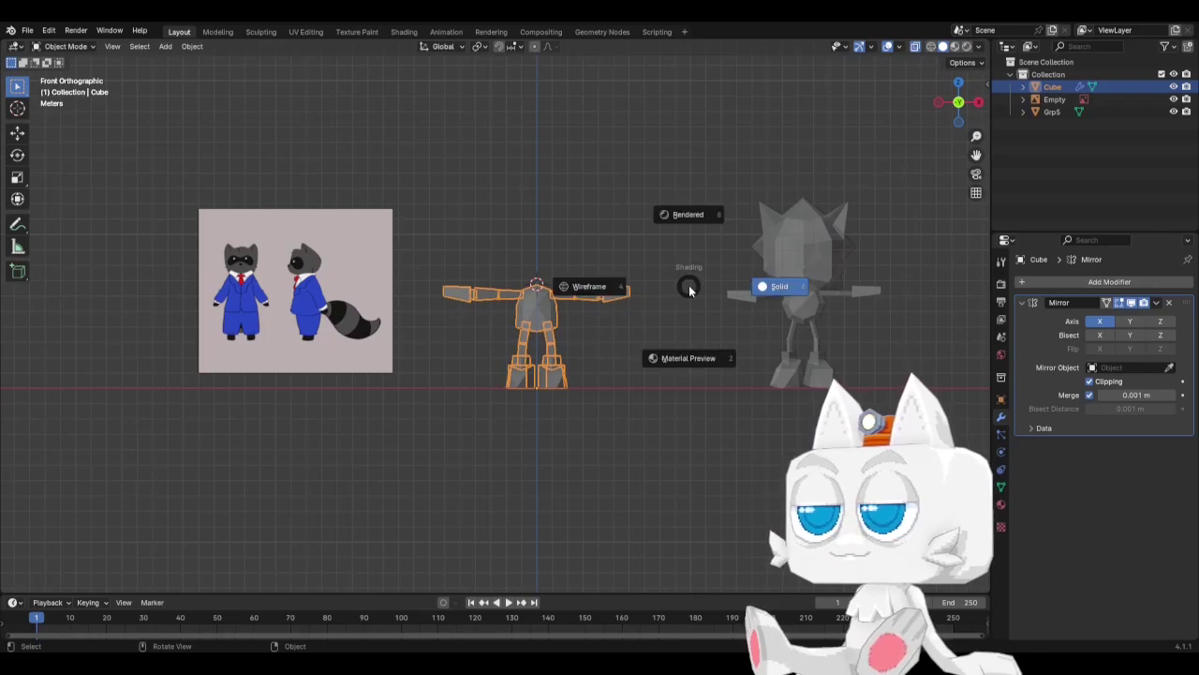
{"action": "left_click", "coordinate": [691, 351]}
Add a 2 m cube at the 3D cursor inside the body mesh for the head and subdivide it with one cut.
{"action": "scroll", "coordinate": [618, 208], "scroll_direction": "up", "scroll_amount": 2}
{"action": "left_click", "coordinate": [618, 208]}
{"action": "key", "text": "shift+a"}
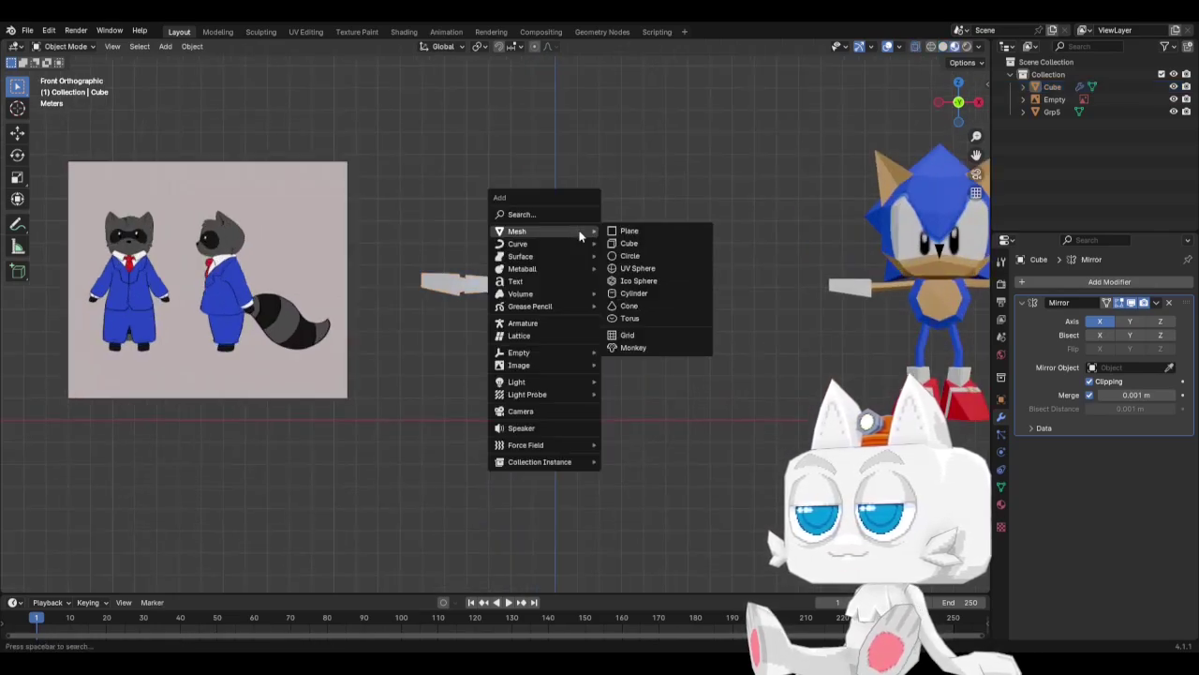
{"action": "key", "text": "Escape"}
{"action": "key", "text": "Tab"}
{"action": "key", "text": "shift+a"}
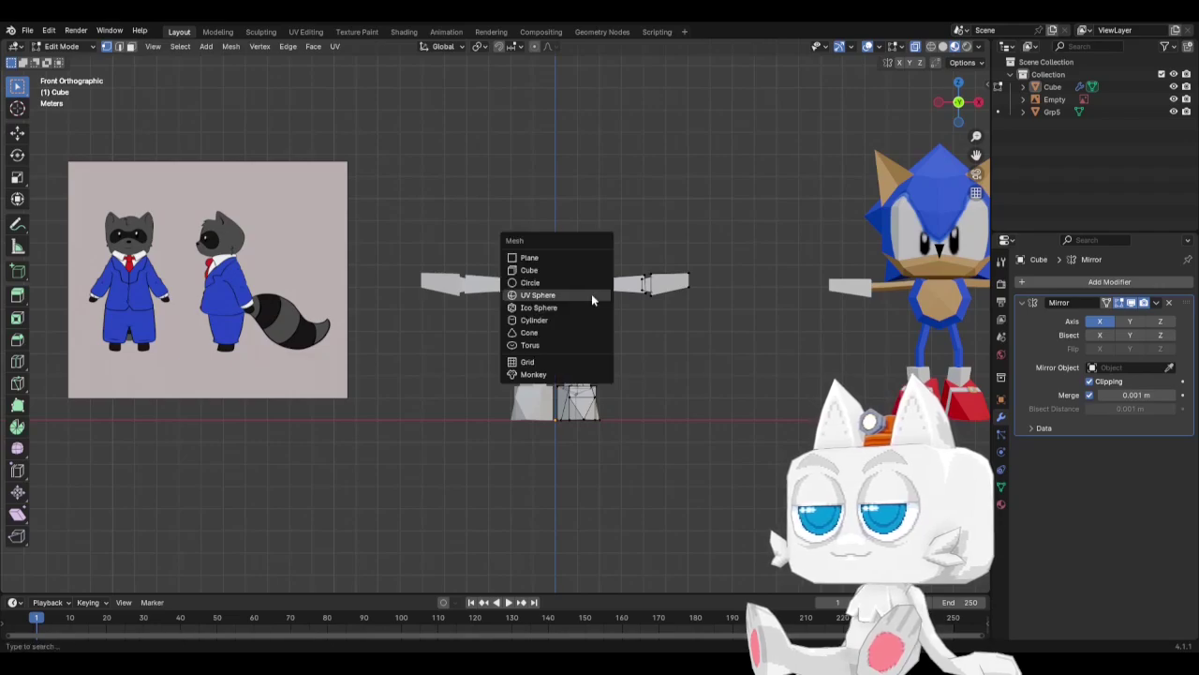
{"action": "left_click", "coordinate": [563, 269]}
{"action": "key", "text": "F3"}
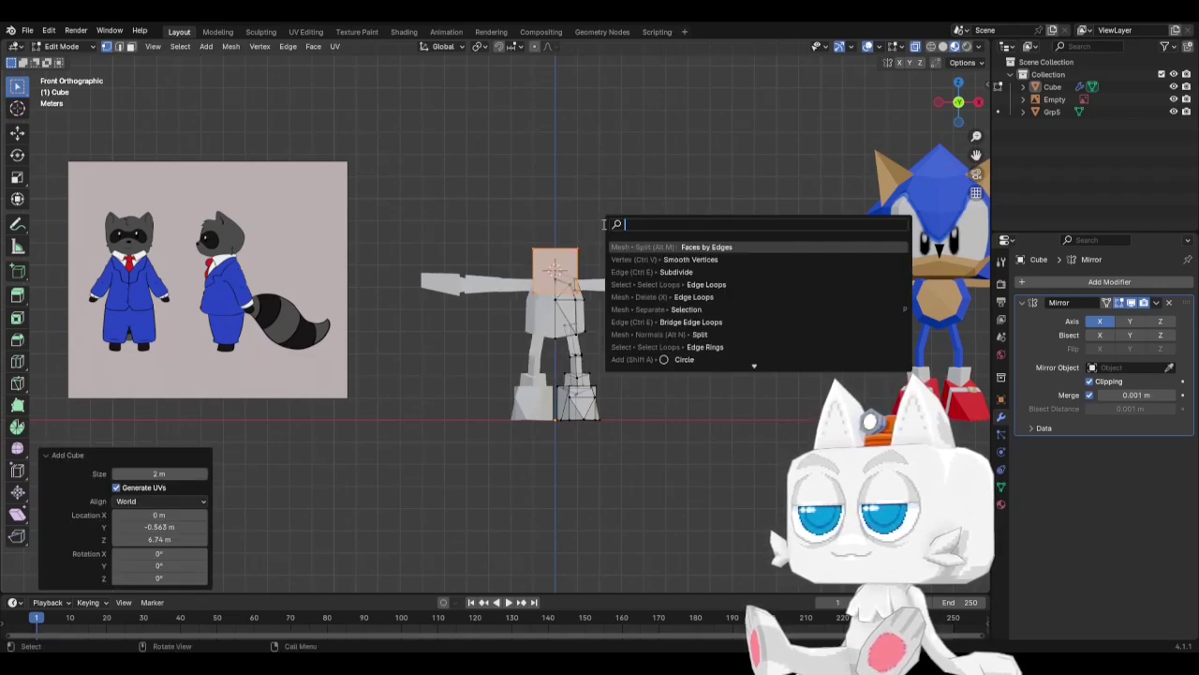
{"action": "type", "text": "subd"}
{"action": "key", "text": "Return"}
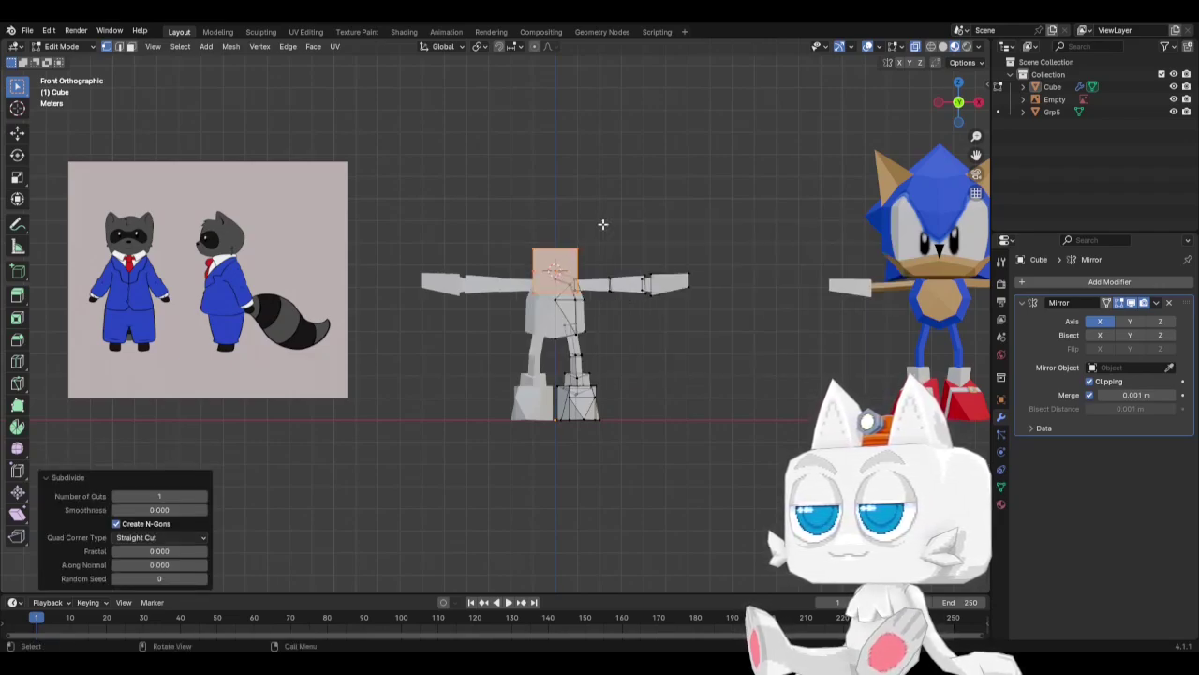
Move the head cube 1.3545 m up along Z and scale it uniformly to 2.130.
{"action": "key", "text": "g"}
{"action": "key", "text": "z"}
{"action": "left_click", "coordinate": [601, 195]}
{"action": "key", "text": "s"}
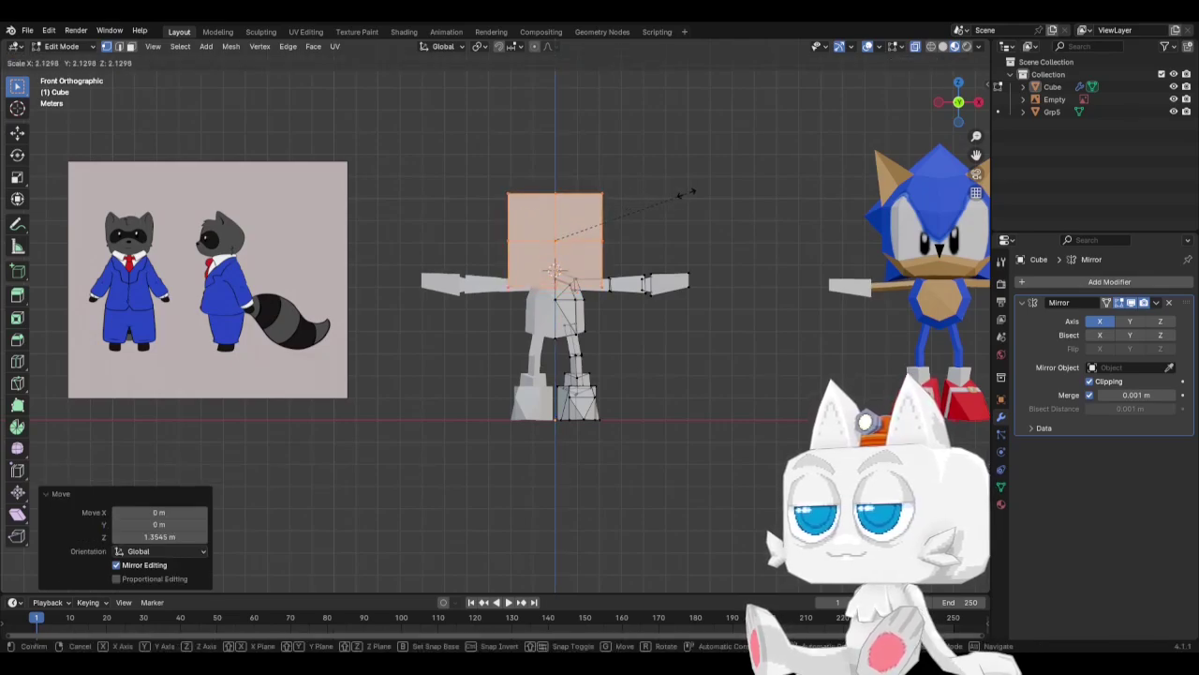
{"action": "left_click", "coordinate": [687, 194]}
Round the head cube with Smooth Vertices at smoothing 0.500 and 9 repeats.
{"action": "key", "text": "F3"}
{"action": "type", "text": "smoo"}
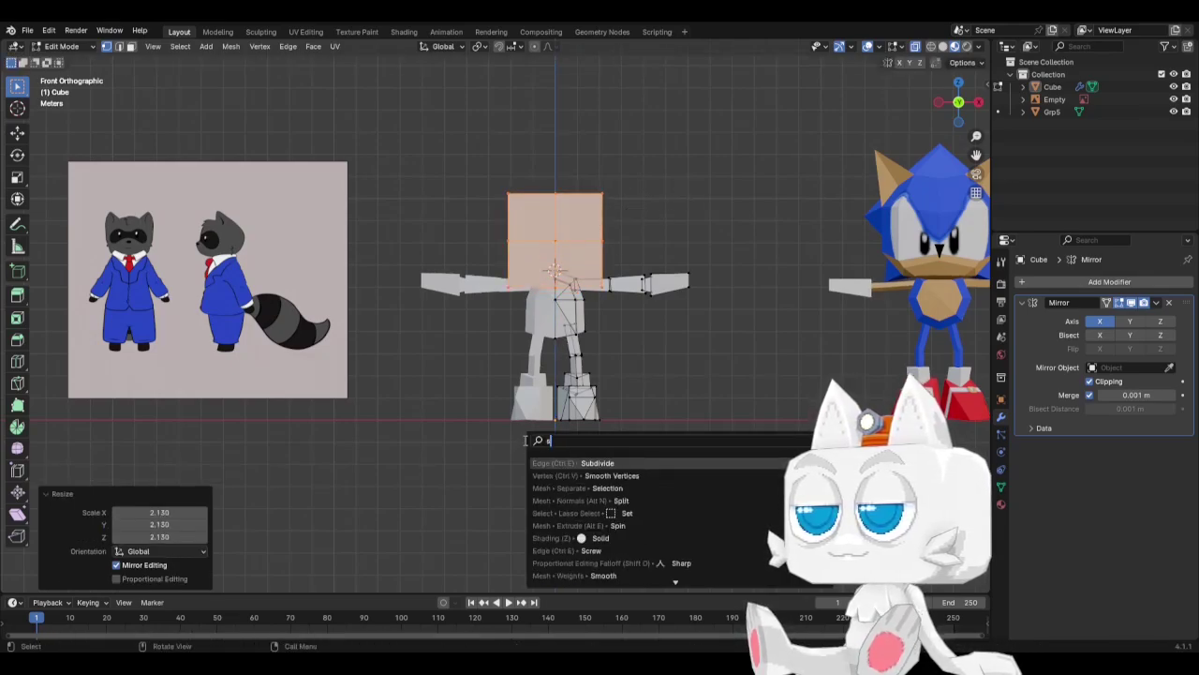
{"action": "key", "text": "Down"}
{"action": "key", "text": "Down"}
{"action": "key", "text": "Down"}
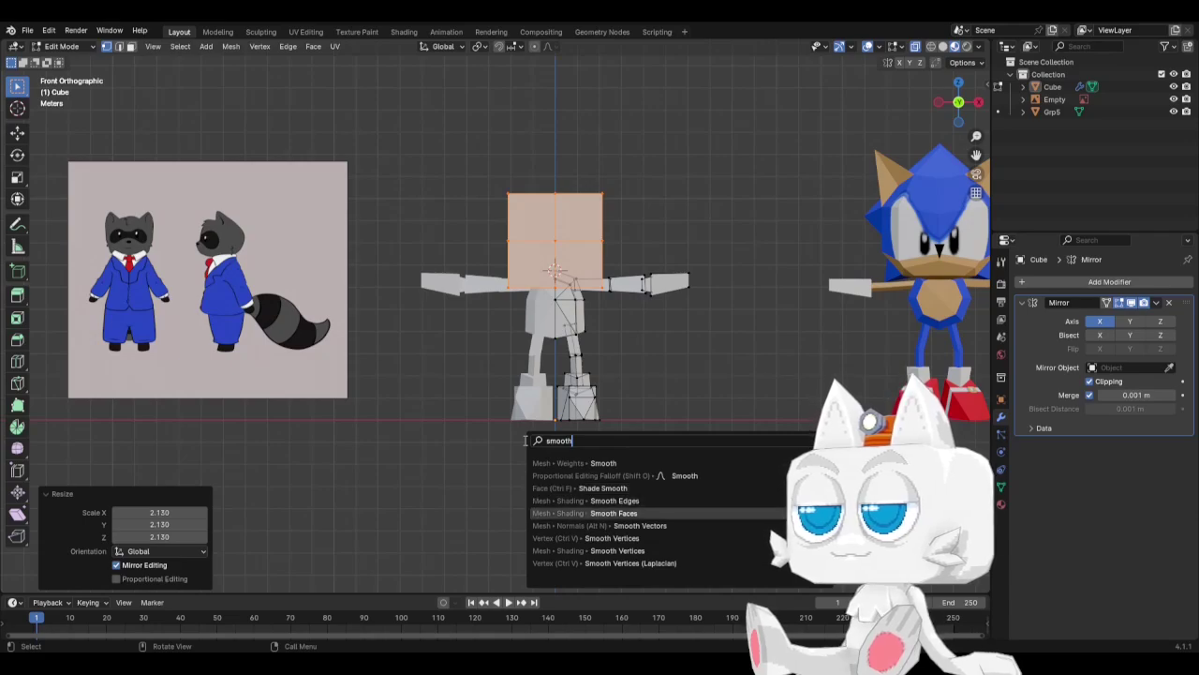
{"action": "key", "text": "Down"}
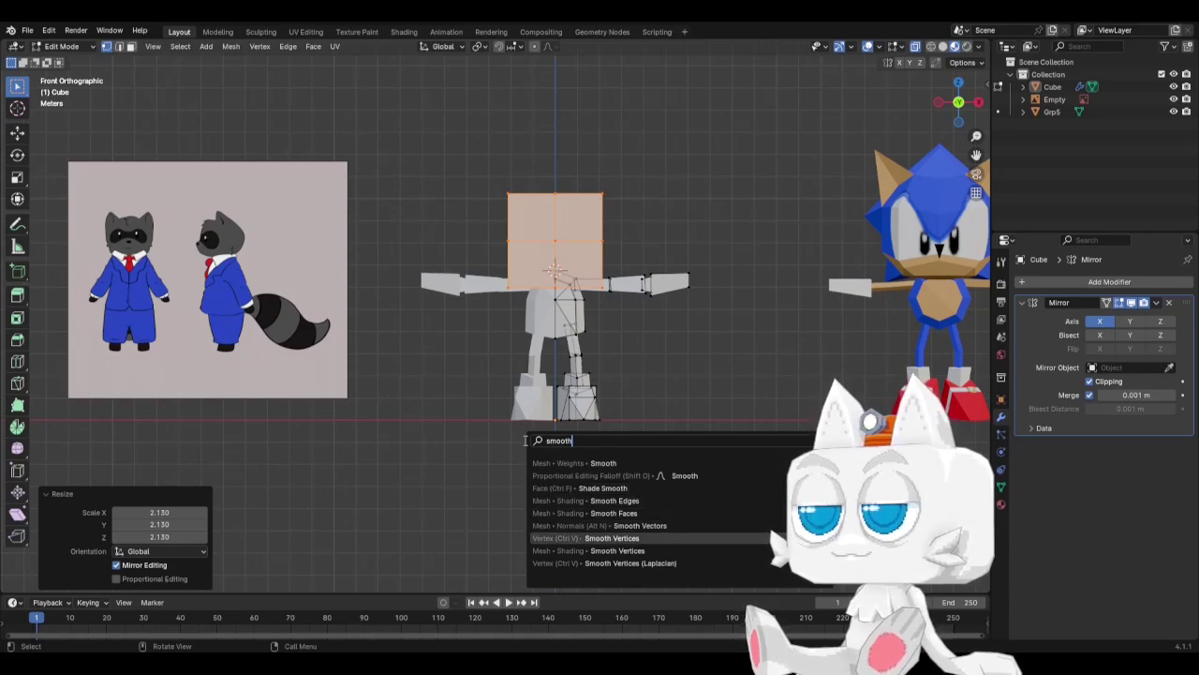
{"action": "key", "text": "Return"}
Enlarge the rounded head by 2.232, then by a further 1.157 to match the Sonic head in side view.
{"action": "key", "text": "s"}
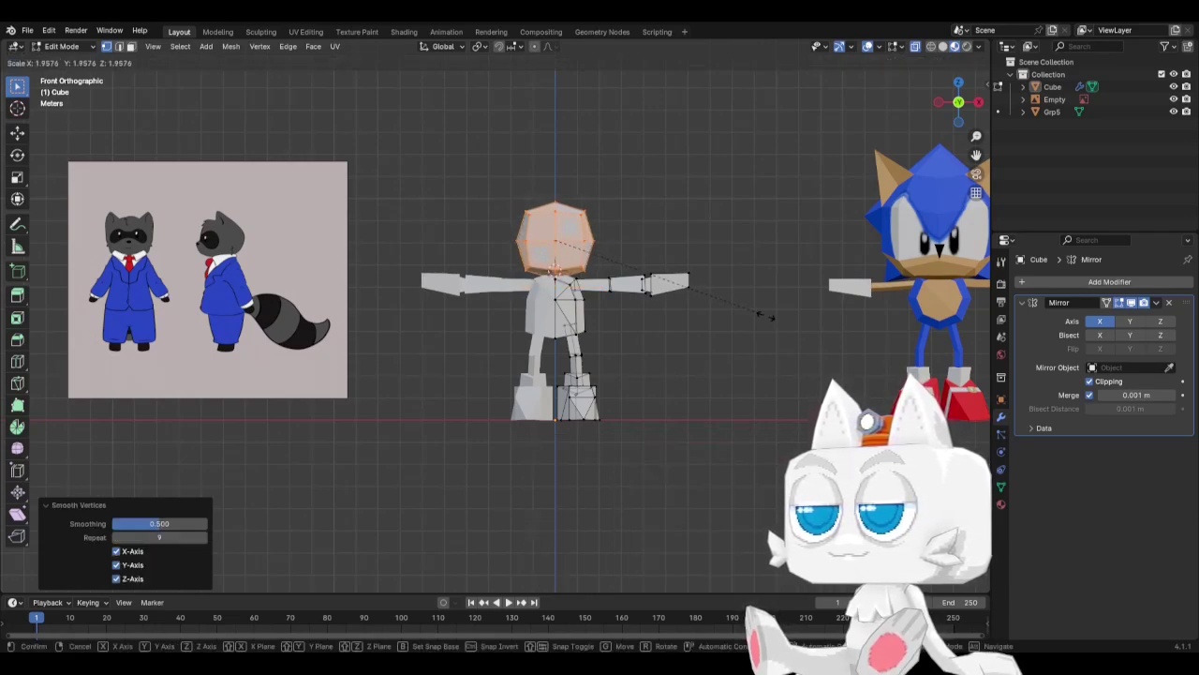
{"action": "left_click", "coordinate": [793, 326]}
{"action": "key", "text": "KP_3"}
{"action": "key", "text": "s"}
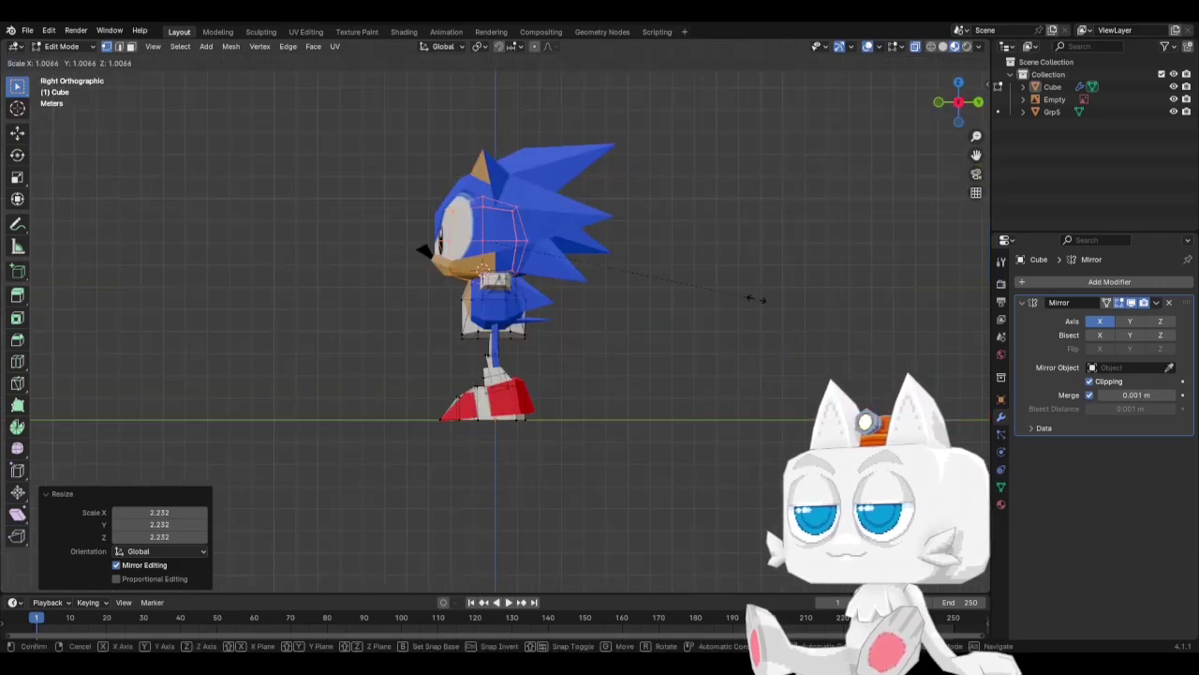
{"action": "left_click", "coordinate": [798, 308]}
Move the head 0.11288 m along Y and 0.2822 m along Z, then scale it to 1.023.
{"action": "key", "text": "g"}
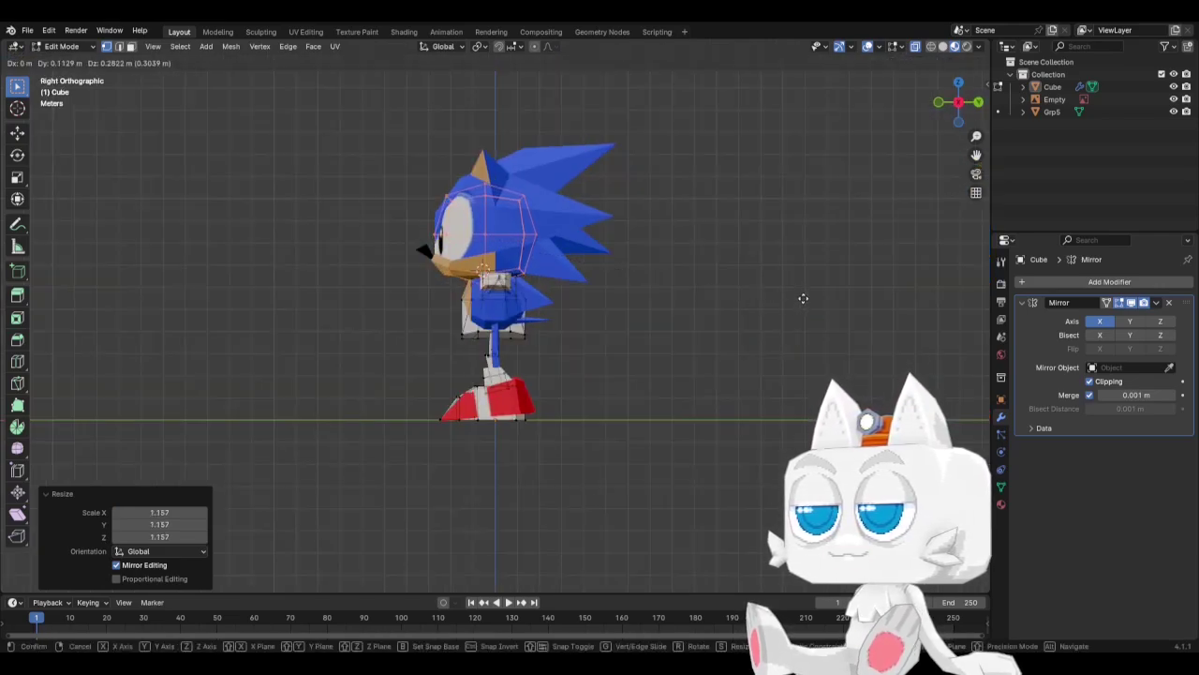
{"action": "left_click", "coordinate": [803, 298]}
{"action": "key", "text": "s"}
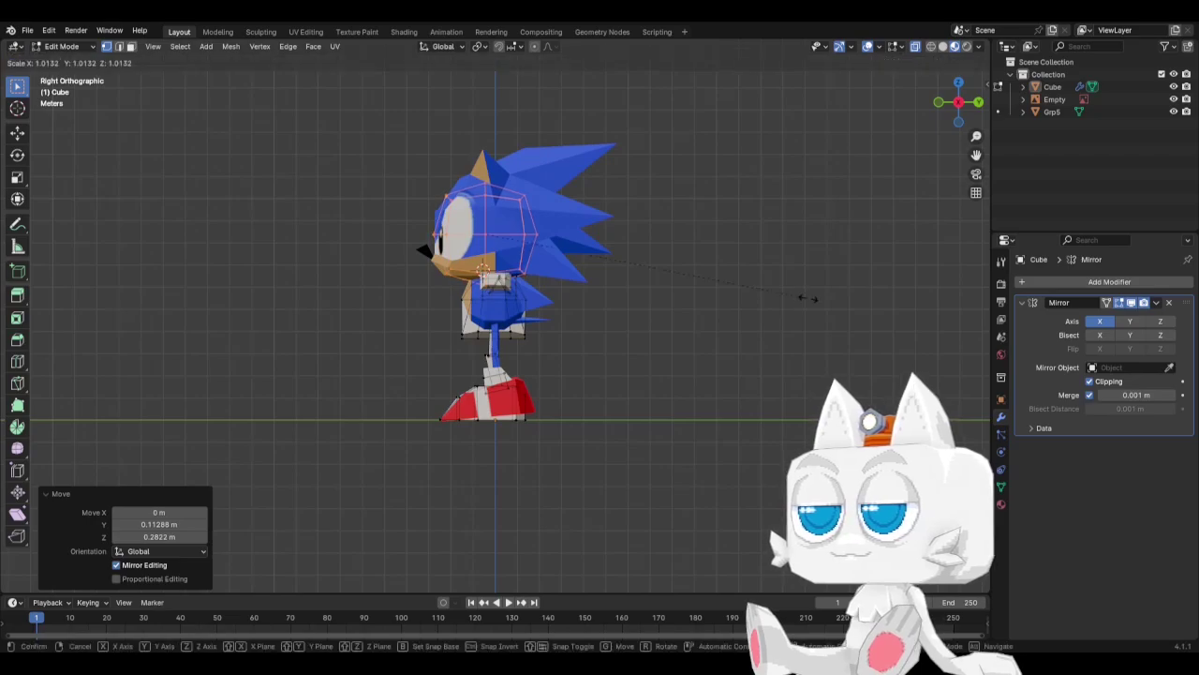
{"action": "left_click", "coordinate": [808, 298]}
Examine the head's proportions against the raccoon and Sonic references from the front, side and in perspective.
{"action": "key", "text": "KP_1"}
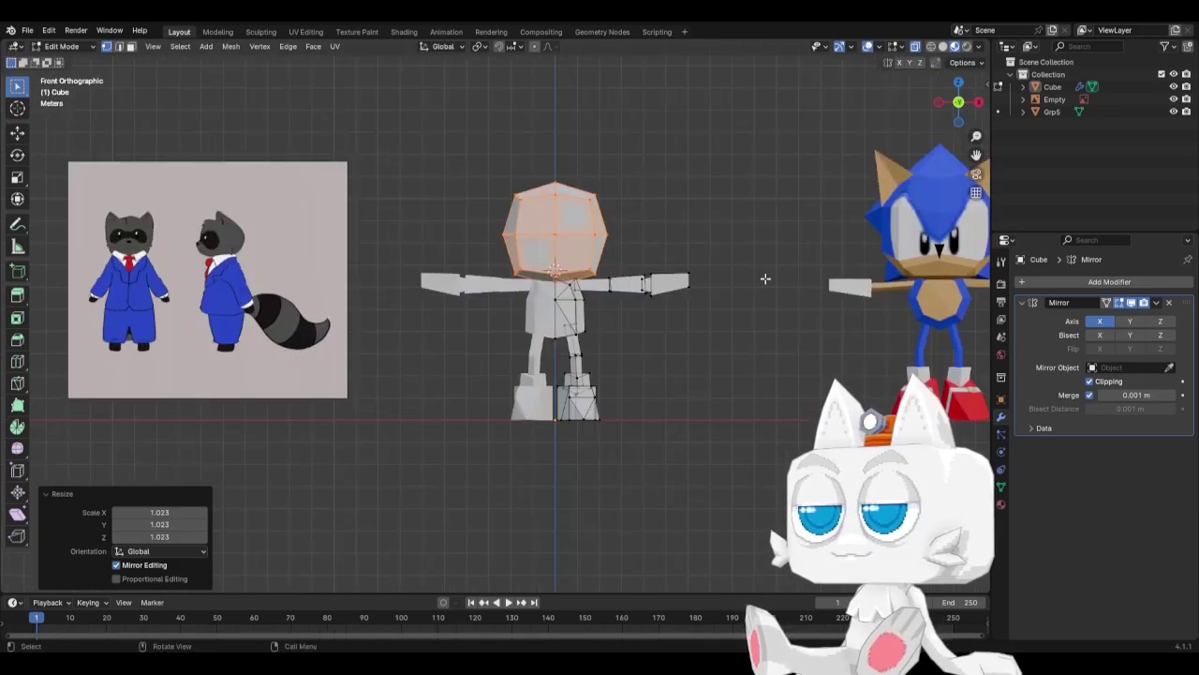
{"action": "scroll", "coordinate": [696, 271], "scroll_direction": "up", "scroll_amount": 1}
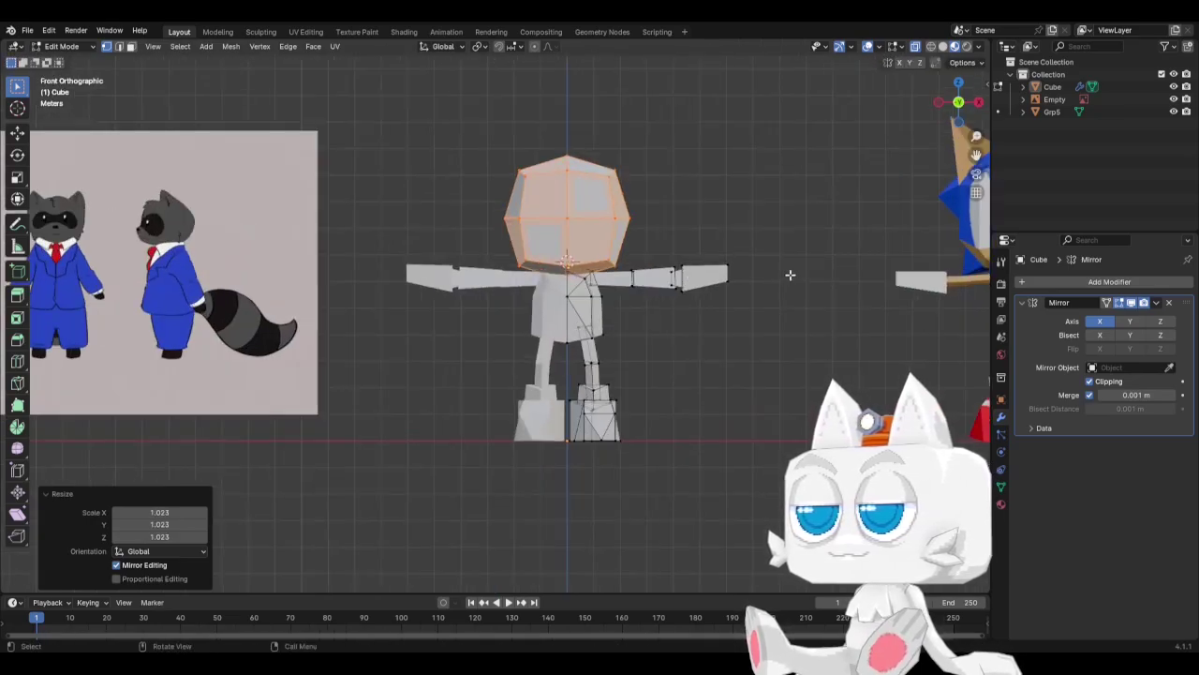
{"action": "scroll", "coordinate": [762, 289], "scroll_direction": "down", "scroll_amount": 2}
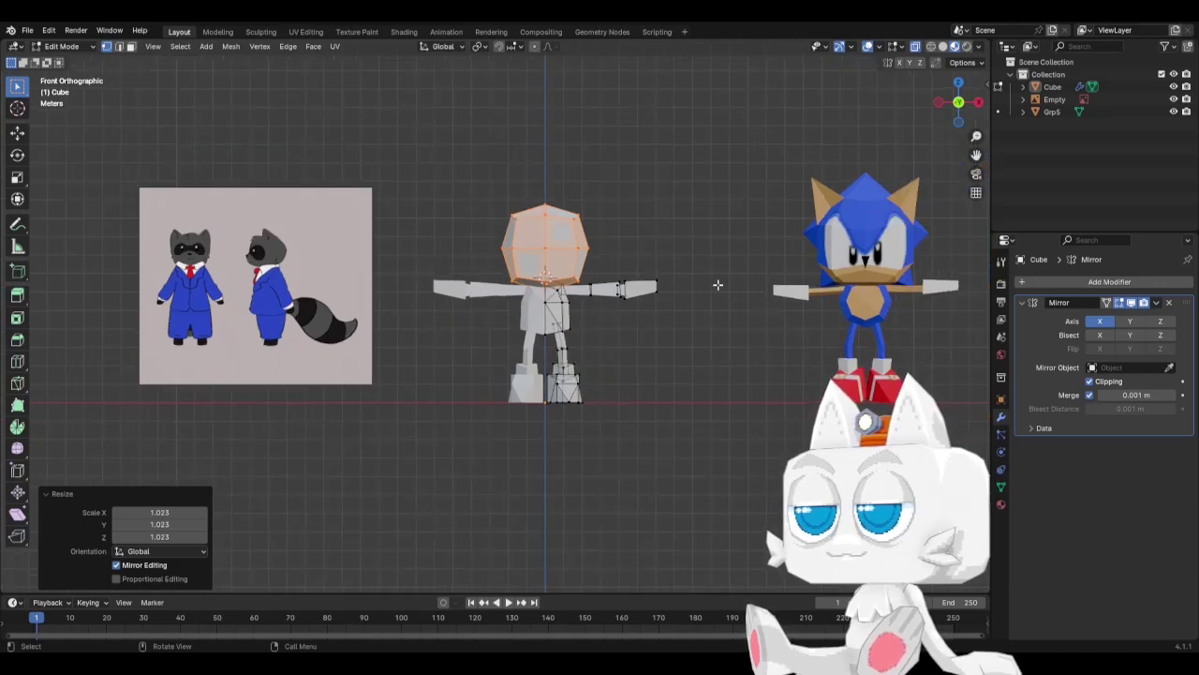
{"action": "key", "text": "KP_3"}
{"action": "key", "text": "KP_1"}
{"action": "scroll", "coordinate": [714, 292], "scroll_direction": "up", "scroll_amount": 1}
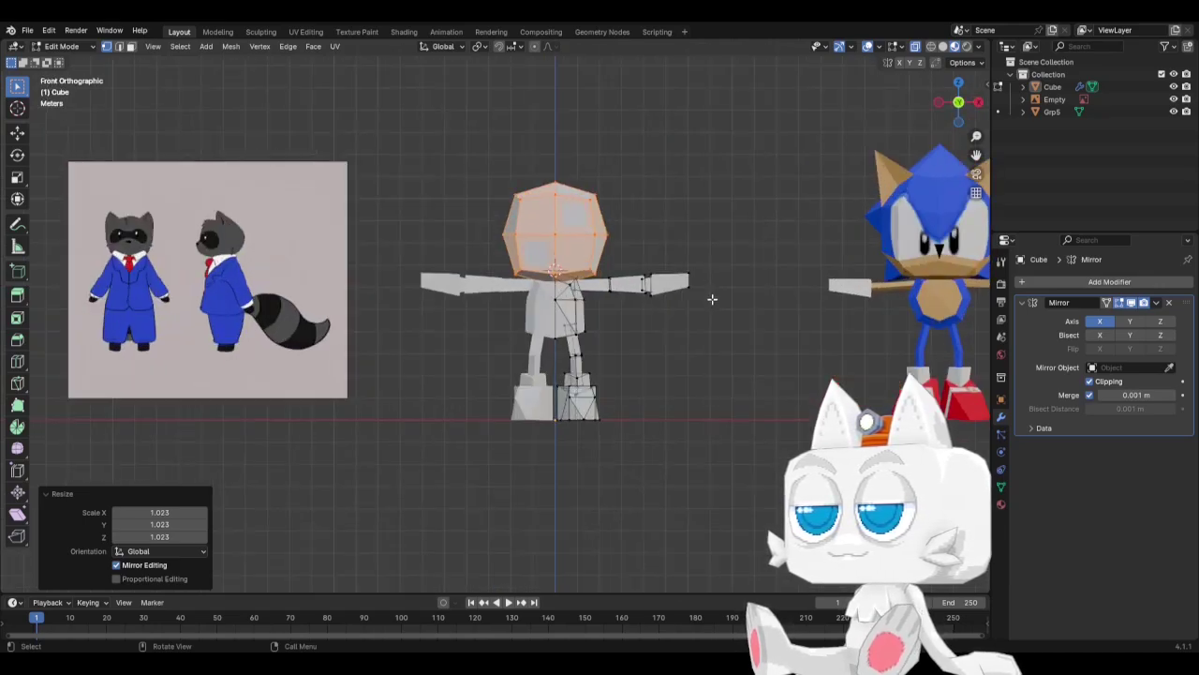
{"action": "scroll", "coordinate": [717, 297], "scroll_direction": "up", "scroll_amount": 1}
{"action": "scroll", "coordinate": [790, 319], "scroll_direction": "down", "scroll_amount": 4}
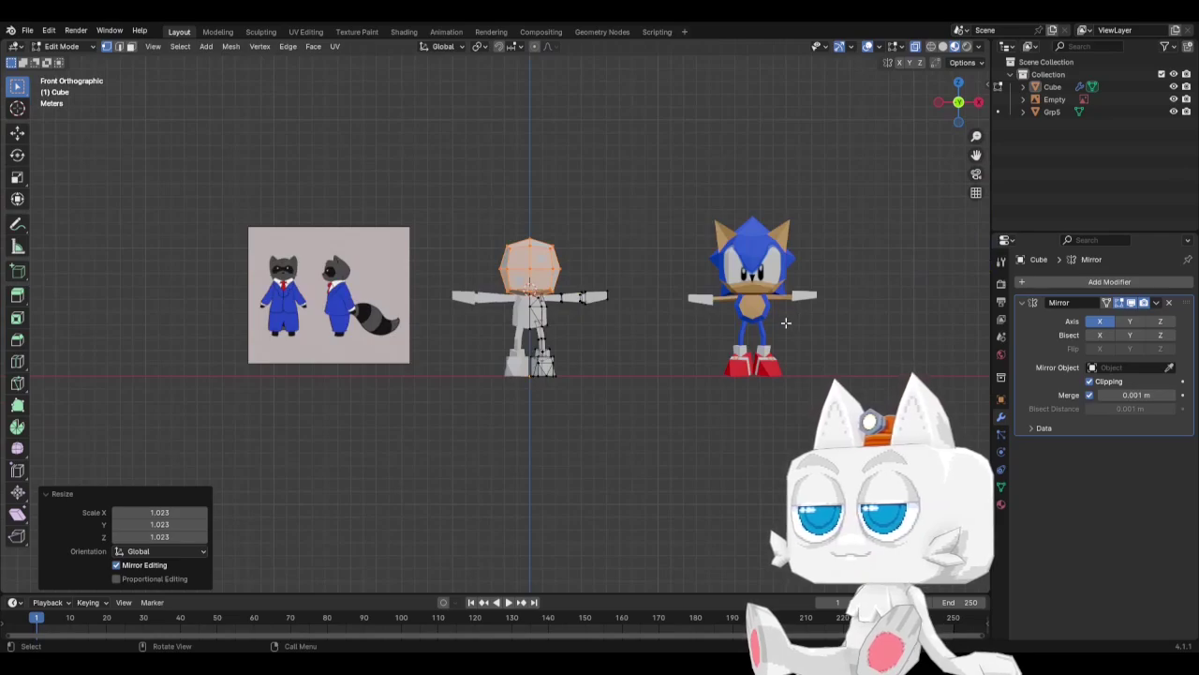
{"action": "middle_click_drag", "start_coordinate": [785, 322], "coordinate": [709, 334]}
{"action": "scroll", "coordinate": [567, 267], "scroll_direction": "up", "scroll_amount": 4}
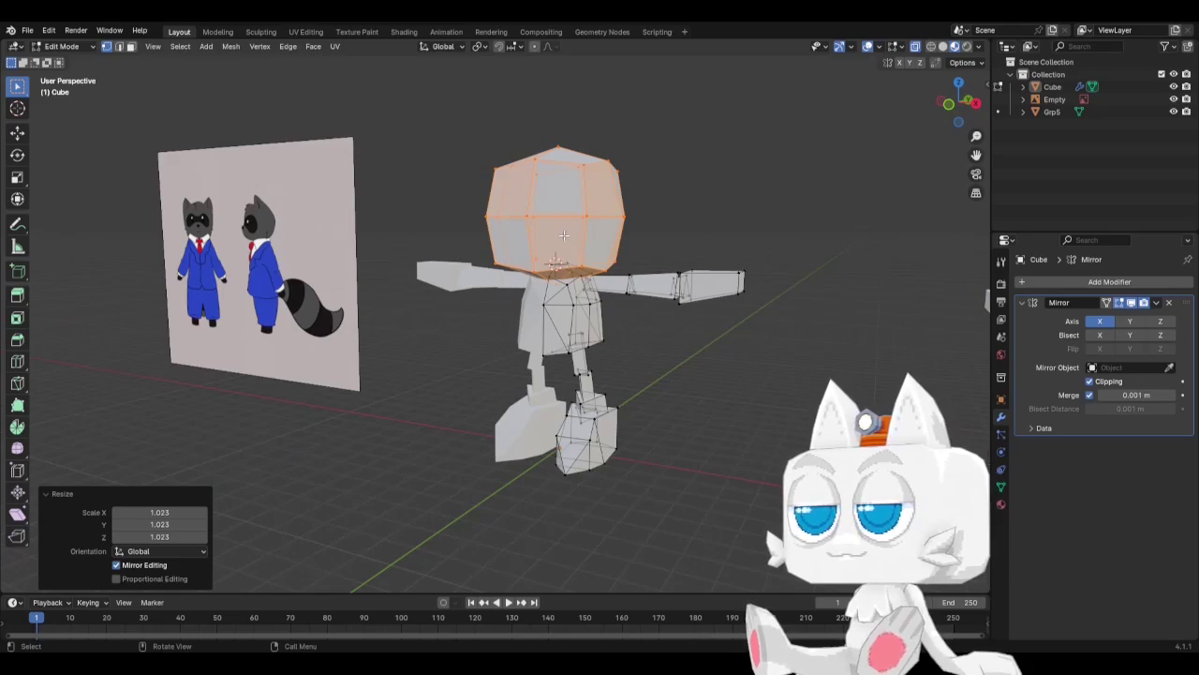
Bevel the head's horizontal middle edge loop at 0.86 m with one segment and scale the resulting band by 1.105.
{"action": "scroll", "coordinate": [709, 278], "scroll_direction": "down", "scroll_amount": 5}
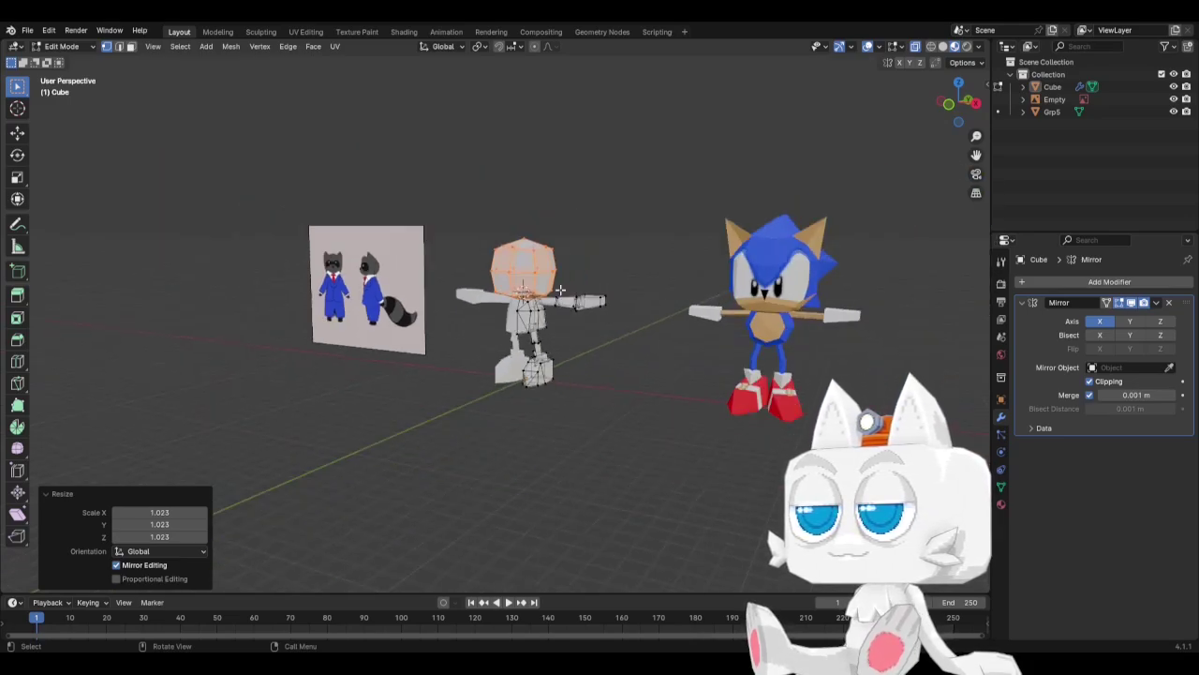
{"action": "key", "text": "KP_3"}
{"action": "key", "text": "KP_1"}
{"action": "scroll", "coordinate": [562, 285], "scroll_direction": "up", "scroll_amount": 4}
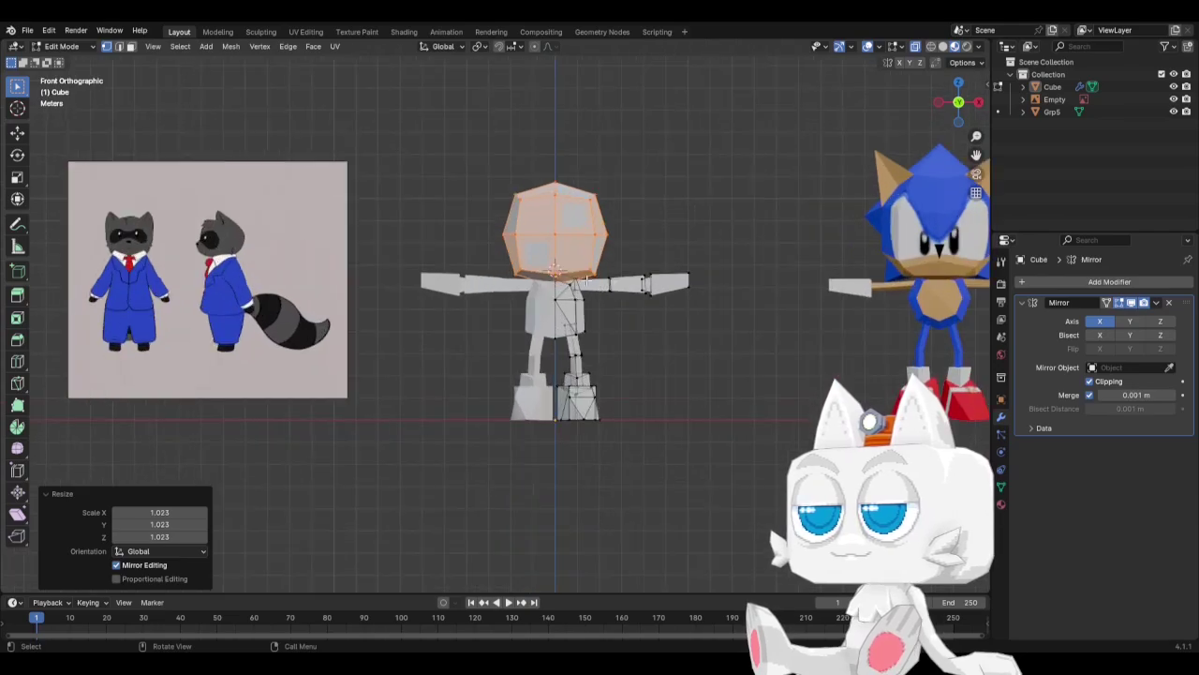
{"action": "left_click_drag", "start_coordinate": [481, 223], "coordinate": [672, 262]}
{"action": "key", "text": "ctrl+b"}
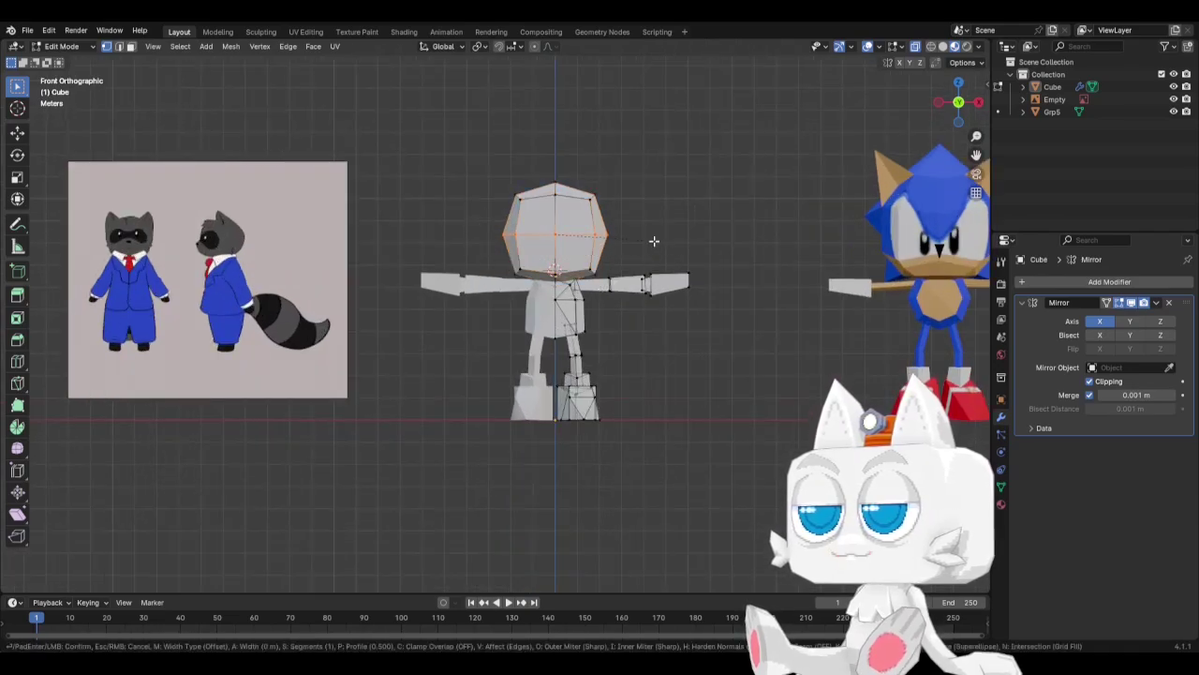
{"action": "left_click", "coordinate": [674, 253]}
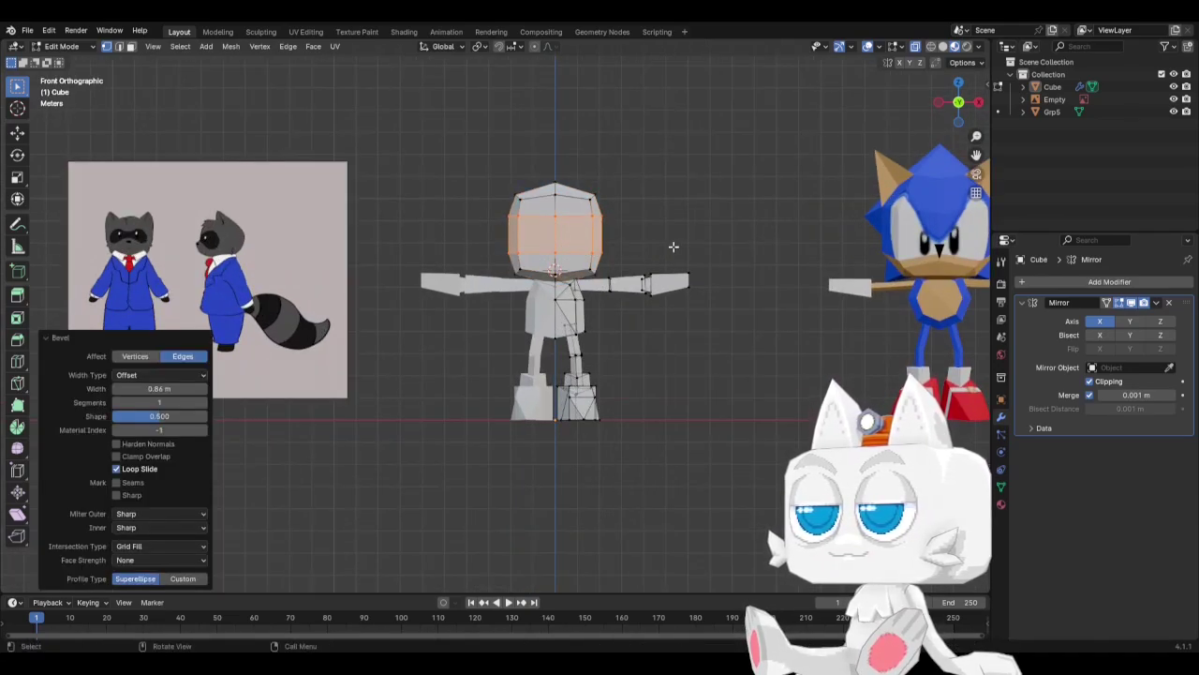
{"action": "key", "text": "s"}
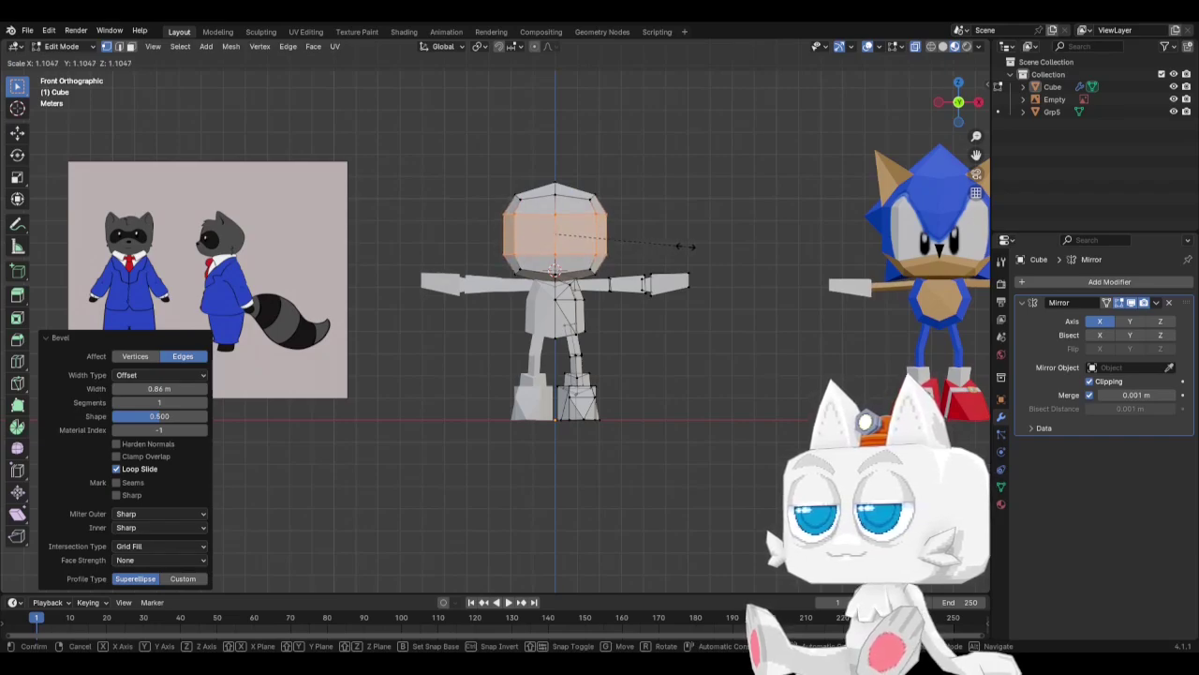
{"action": "left_click", "coordinate": [684, 247]}
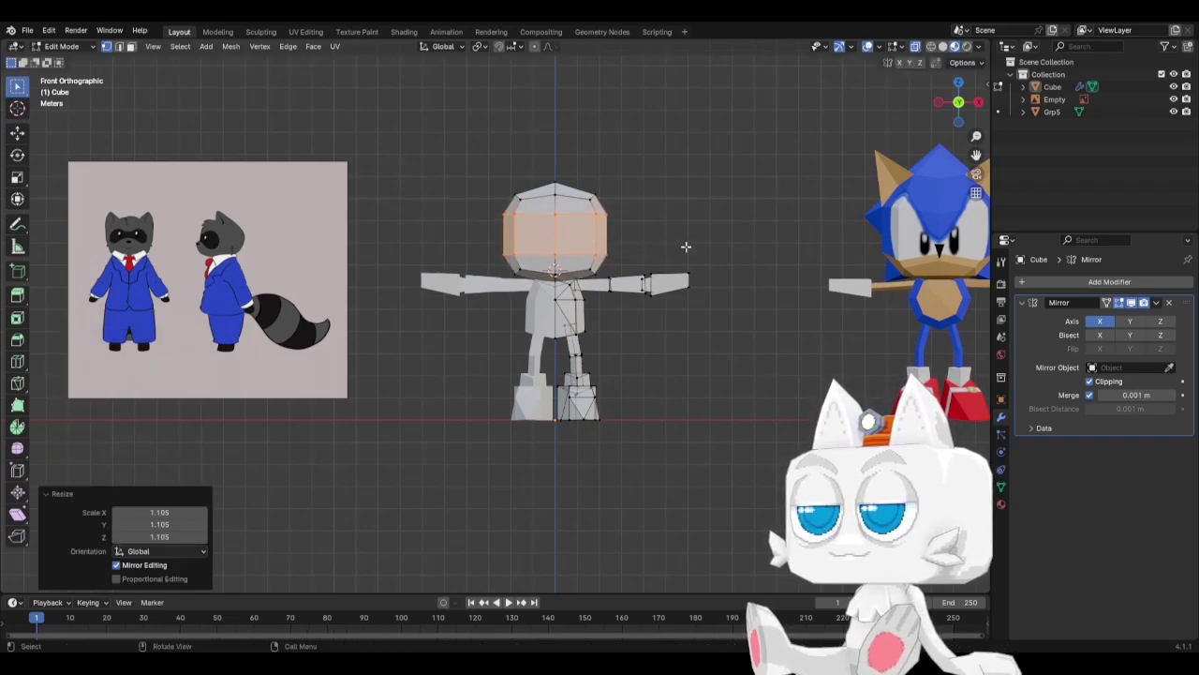
Stretch the whole head by 1.108 along Z, raise it 0.36685 m, and scale it by 0.956 along Z.
{"action": "key", "text": "ctrl+l"}
{"action": "key", "text": "s"}
{"action": "key", "text": "z"}
{"action": "left_click", "coordinate": [606, 203]}
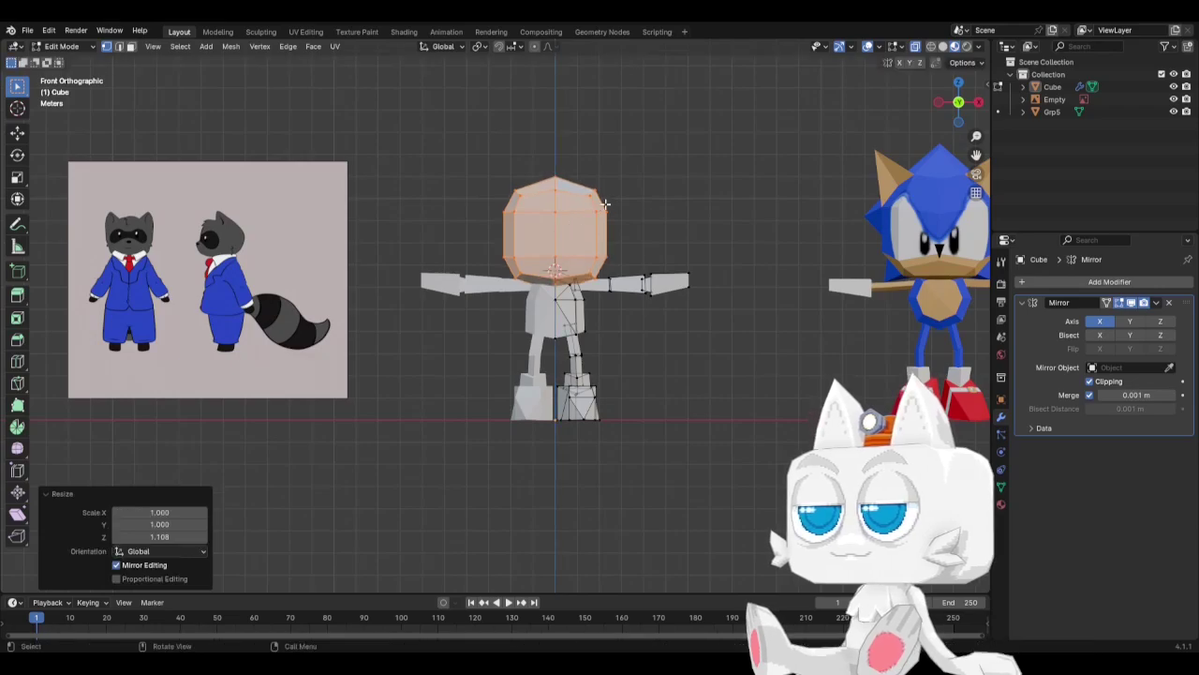
{"action": "key", "text": "g"}
{"action": "key", "text": "z"}
{"action": "left_click", "coordinate": [637, 193]}
{"action": "key", "text": "s"}
{"action": "key", "text": "z"}
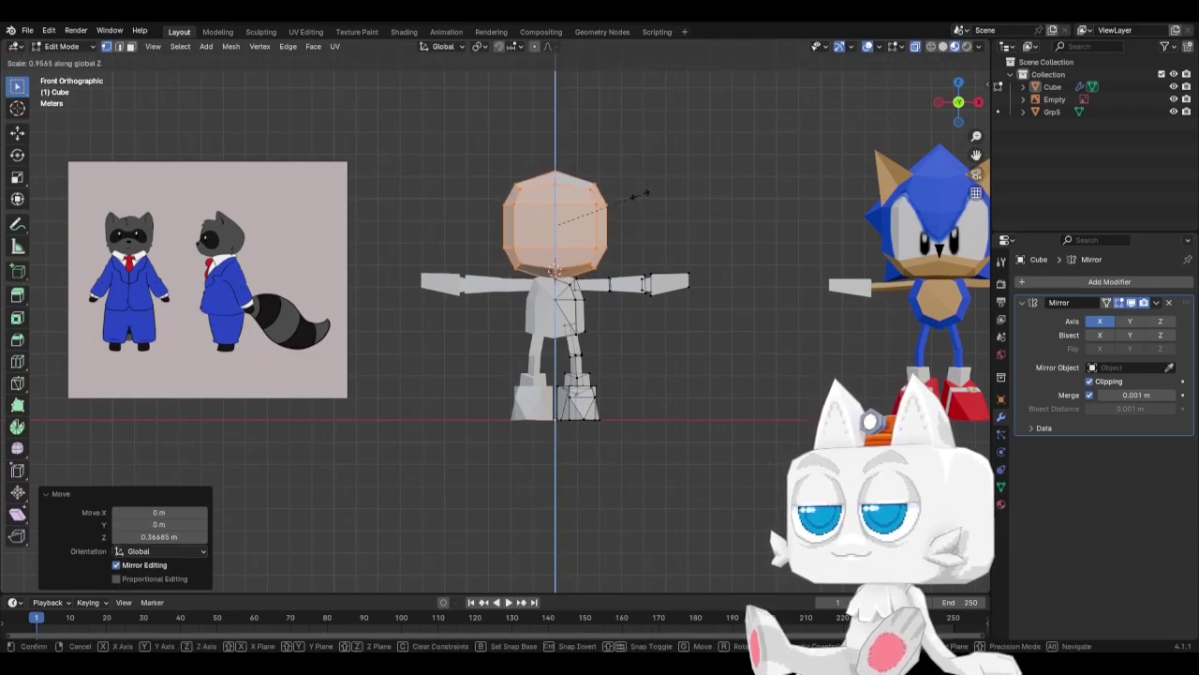
{"action": "left_click", "coordinate": [638, 193]}
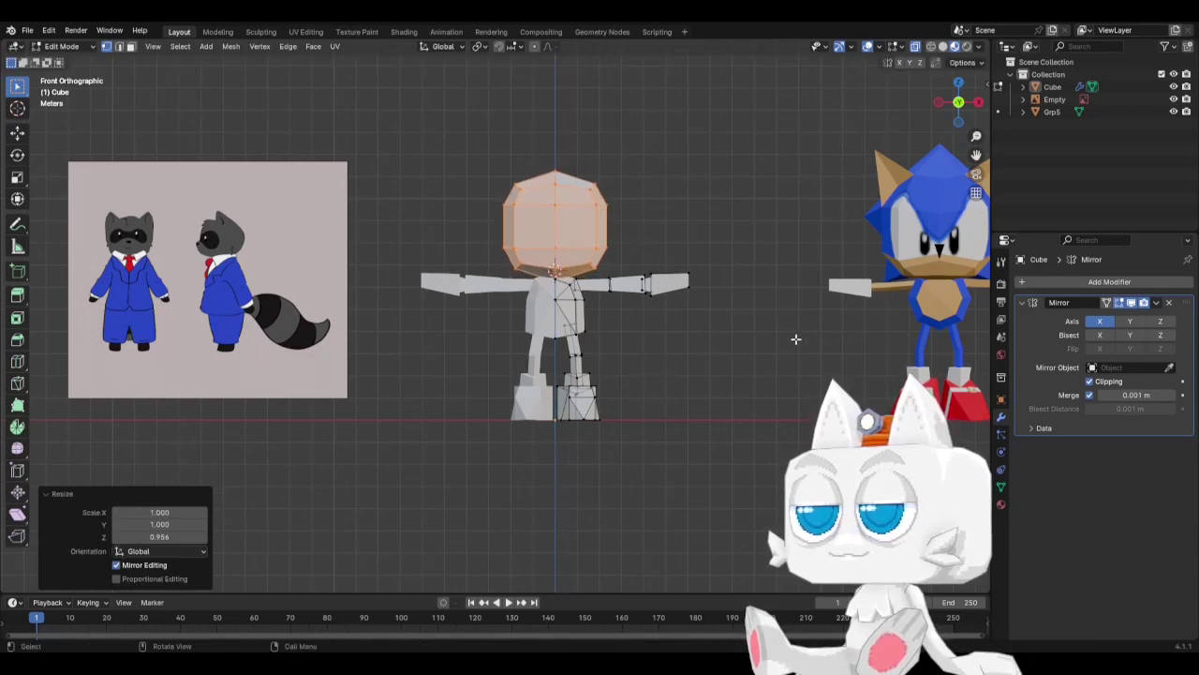
Delete the head's vertices on the mirrored side of the centreline so that the Mirror modifier generates that half.
{"action": "scroll", "coordinate": [559, 301], "scroll_direction": "up", "scroll_amount": 2}
{"action": "scroll", "coordinate": [768, 345], "scroll_direction": "down", "scroll_amount": 3}
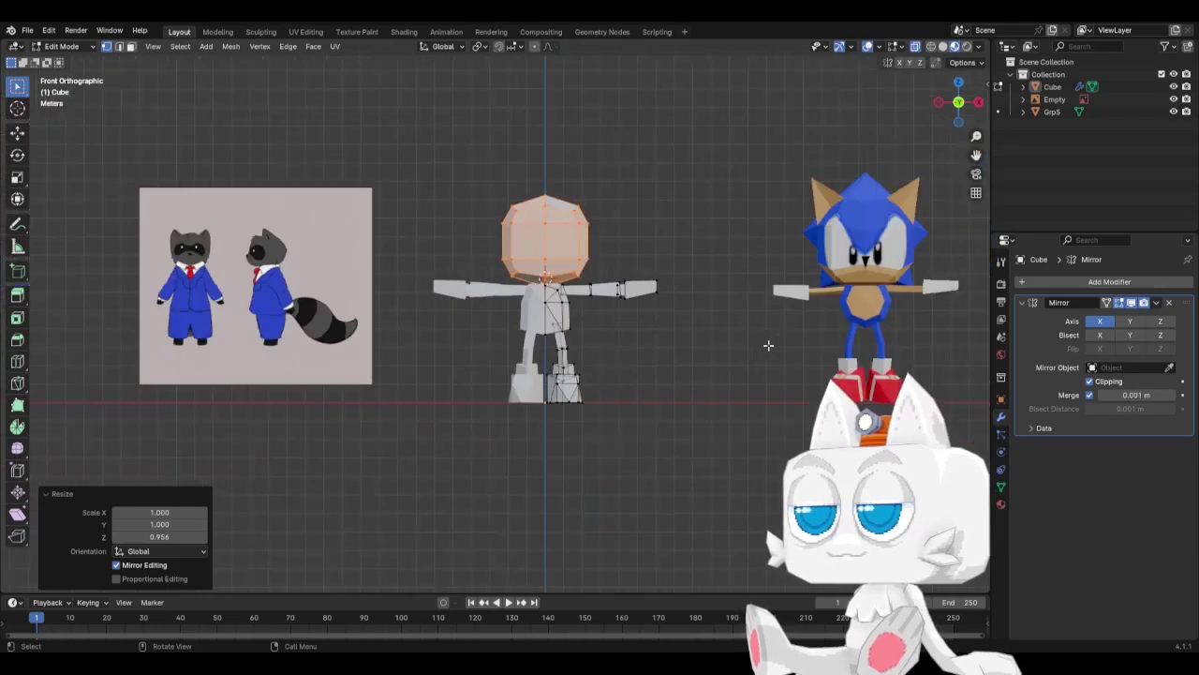
{"action": "middle_click_drag", "start_coordinate": [823, 324], "coordinate": [715, 321]}
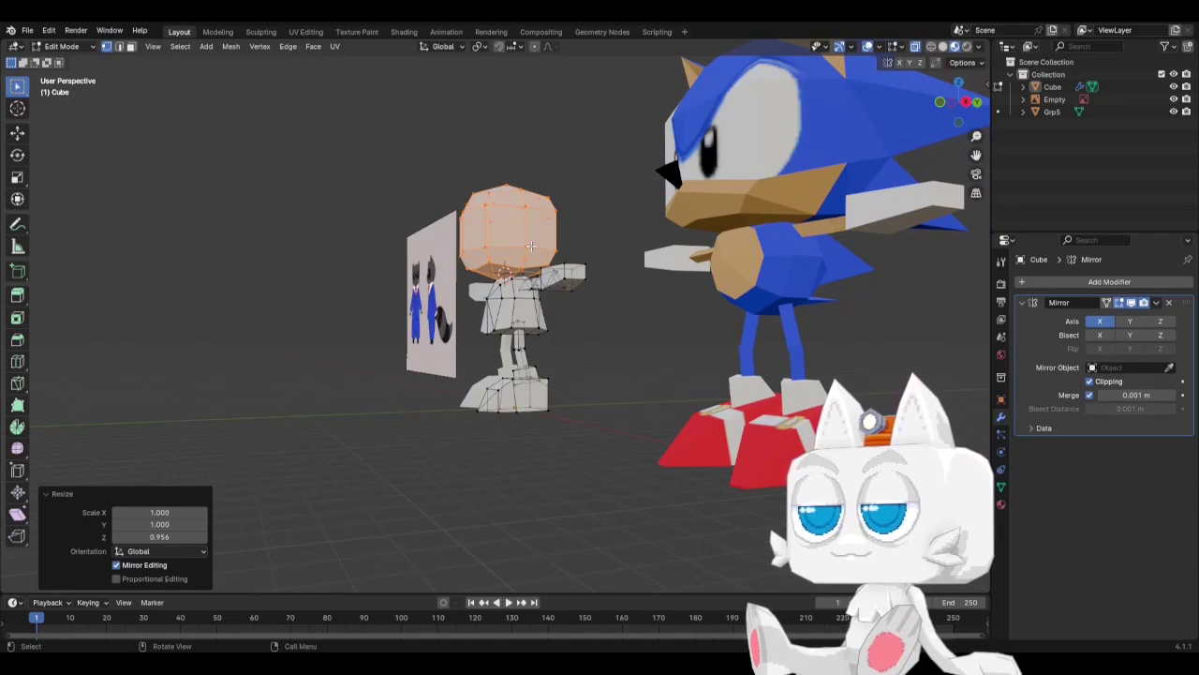
{"action": "key", "text": "KP_3"}
{"action": "key", "text": "KP_1"}
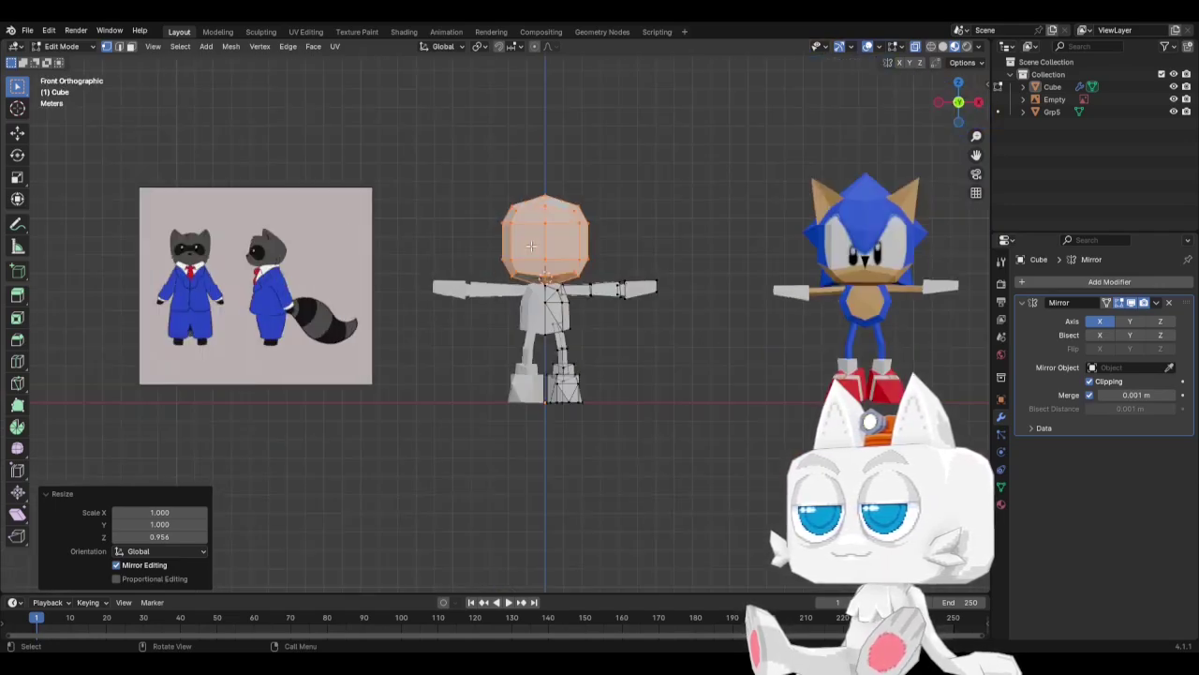
{"action": "scroll", "coordinate": [537, 215], "scroll_direction": "up", "scroll_amount": 3}
{"action": "key", "text": "alt+a"}
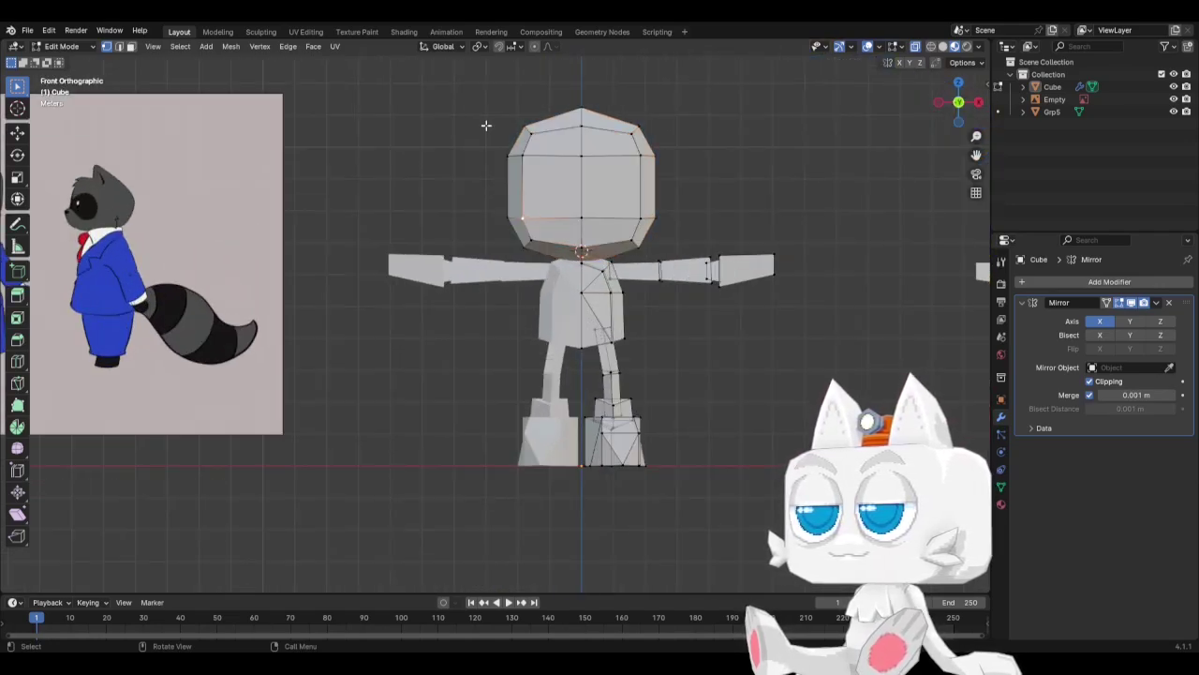
{"action": "left_click_drag", "start_coordinate": [471, 102], "coordinate": [551, 257]}
{"action": "key", "text": "x"}
{"action": "key", "text": "Escape"}
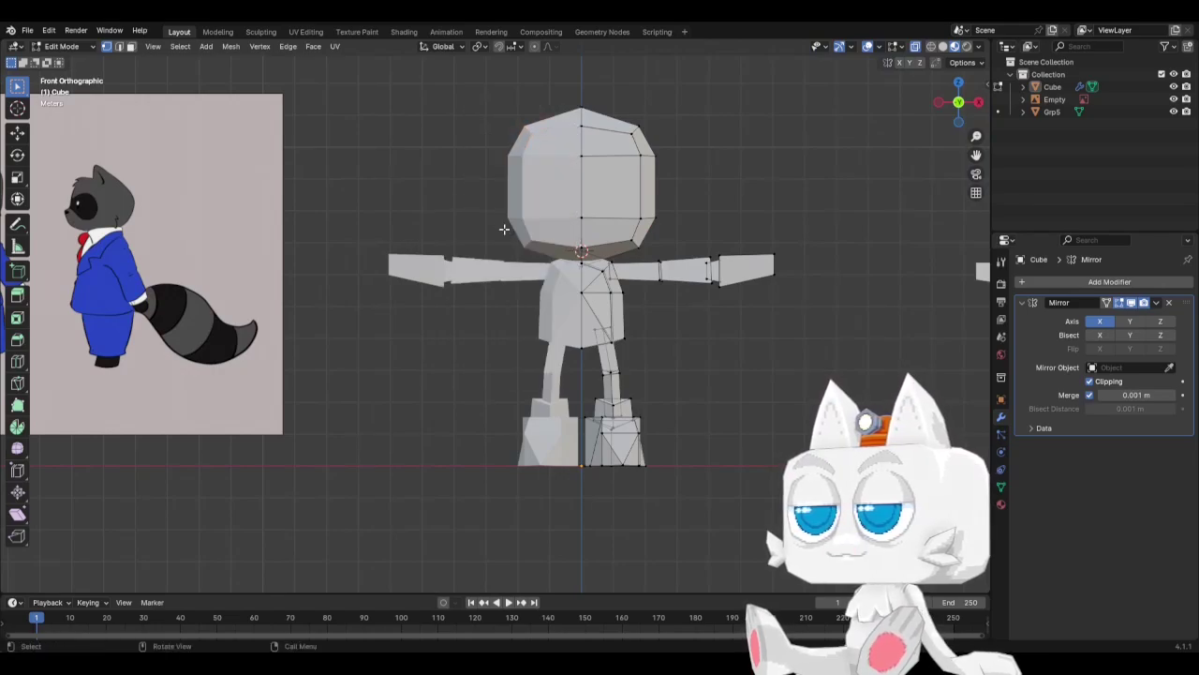
{"action": "key", "text": "Tab"}
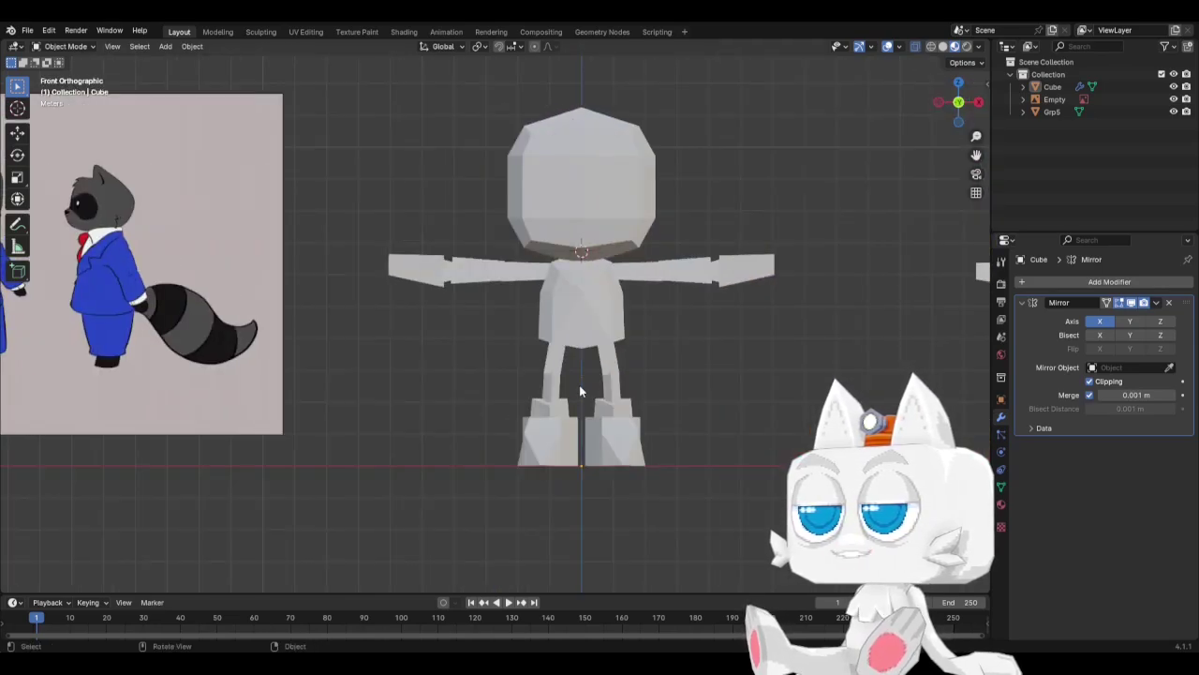
{"action": "key", "text": "Tab"}
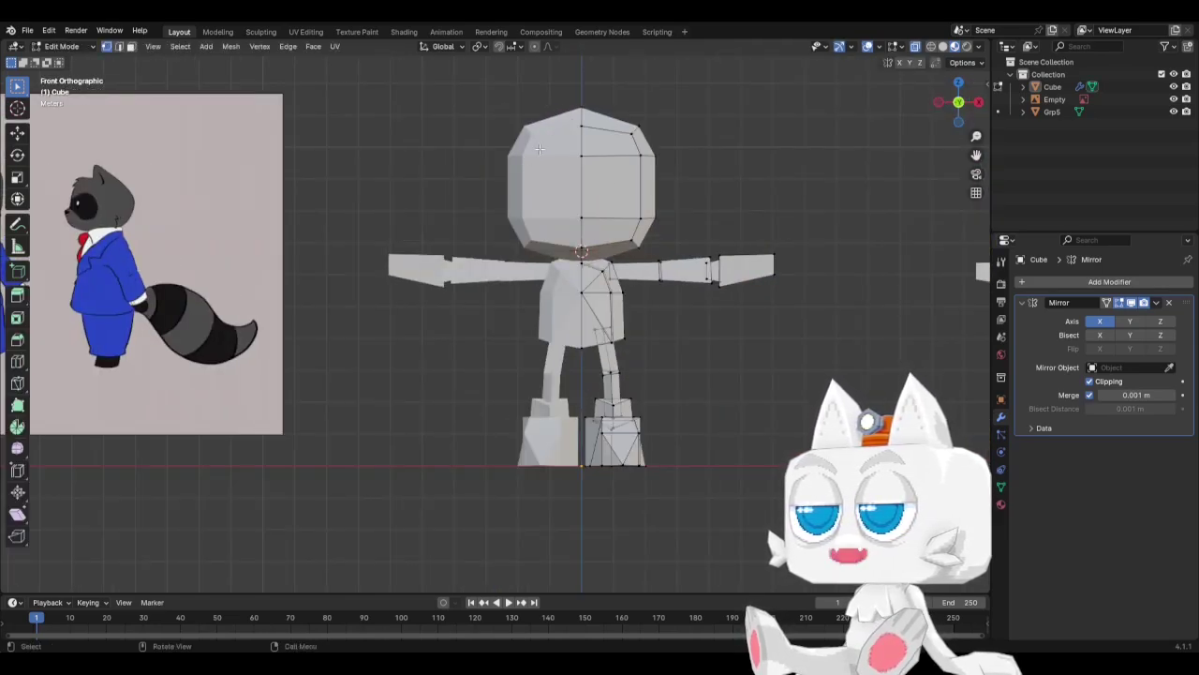
Lower the upper edge loop of the head's middle band by 0.31355 m along Z.
{"action": "key", "text": "b"}
{"action": "left_click_drag", "start_coordinate": [587, 157], "coordinate": [694, 171]}
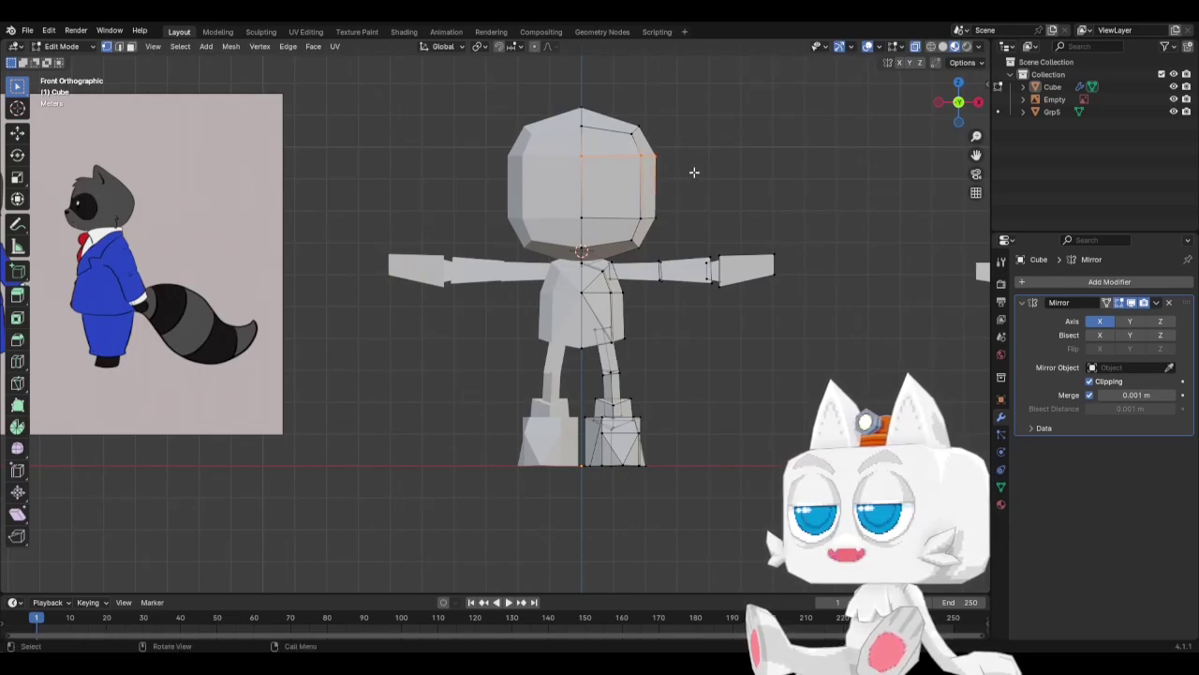
{"action": "key", "text": "g"}
{"action": "key", "text": "z"}
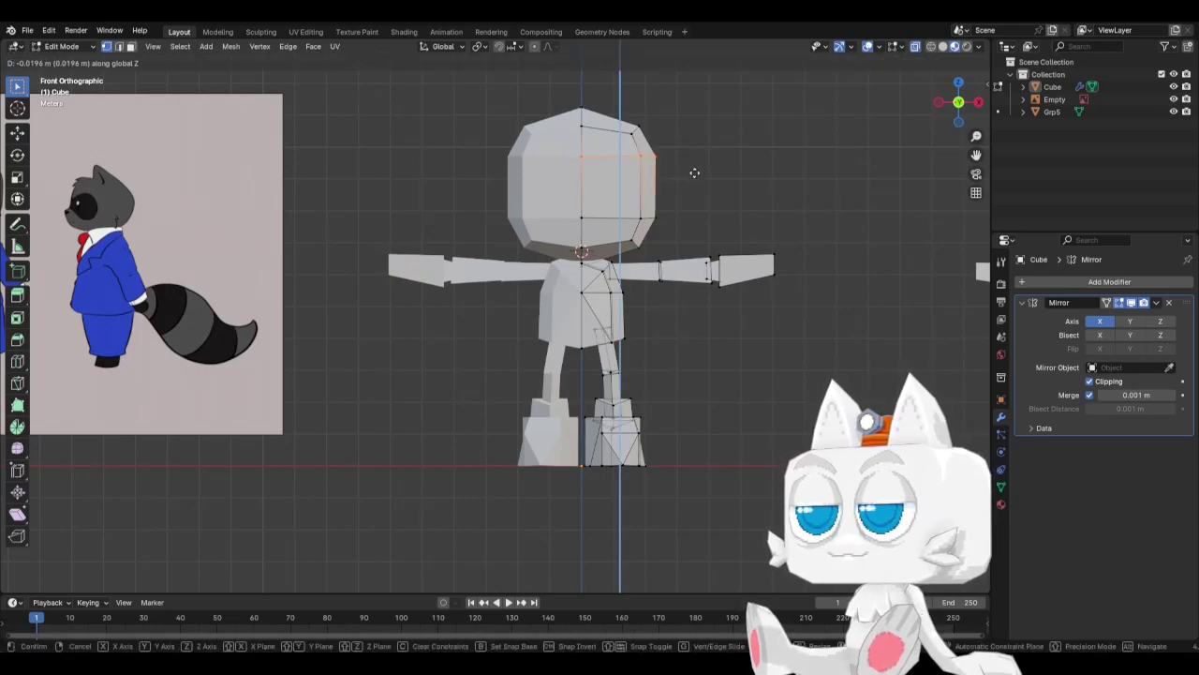
{"action": "left_click", "coordinate": [694, 182]}
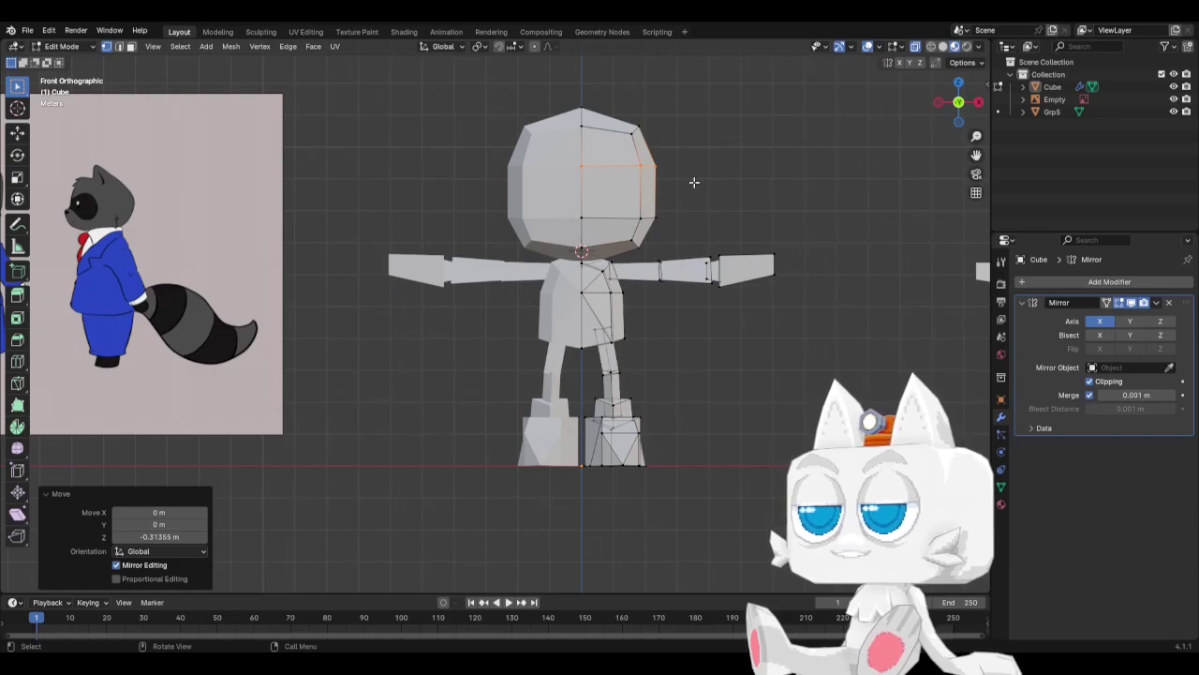
Shrink the vertices at the top of the head by 0.865 and move them -0.078388 m along Z.
{"action": "key", "text": "KP_3"}
{"action": "left_click_drag", "start_coordinate": [386, 91], "coordinate": [538, 141]}
{"action": "key", "text": "s"}
{"action": "left_click", "coordinate": [609, 152]}
{"action": "key", "text": "g"}
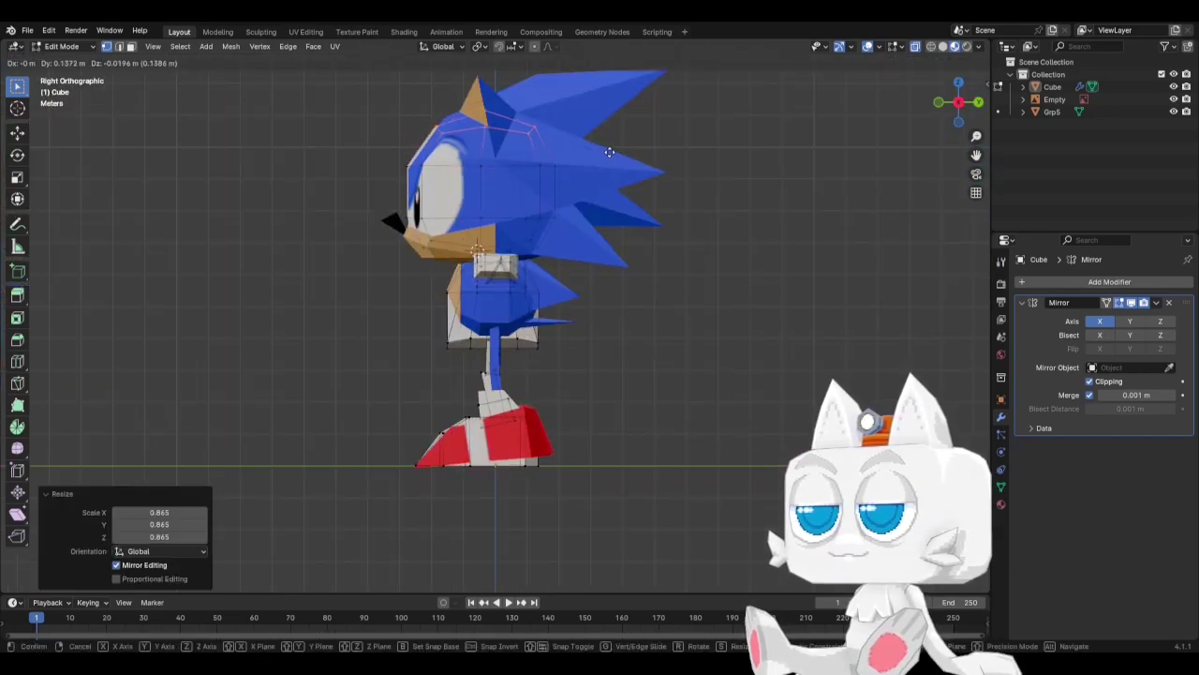
{"action": "key", "text": "z"}
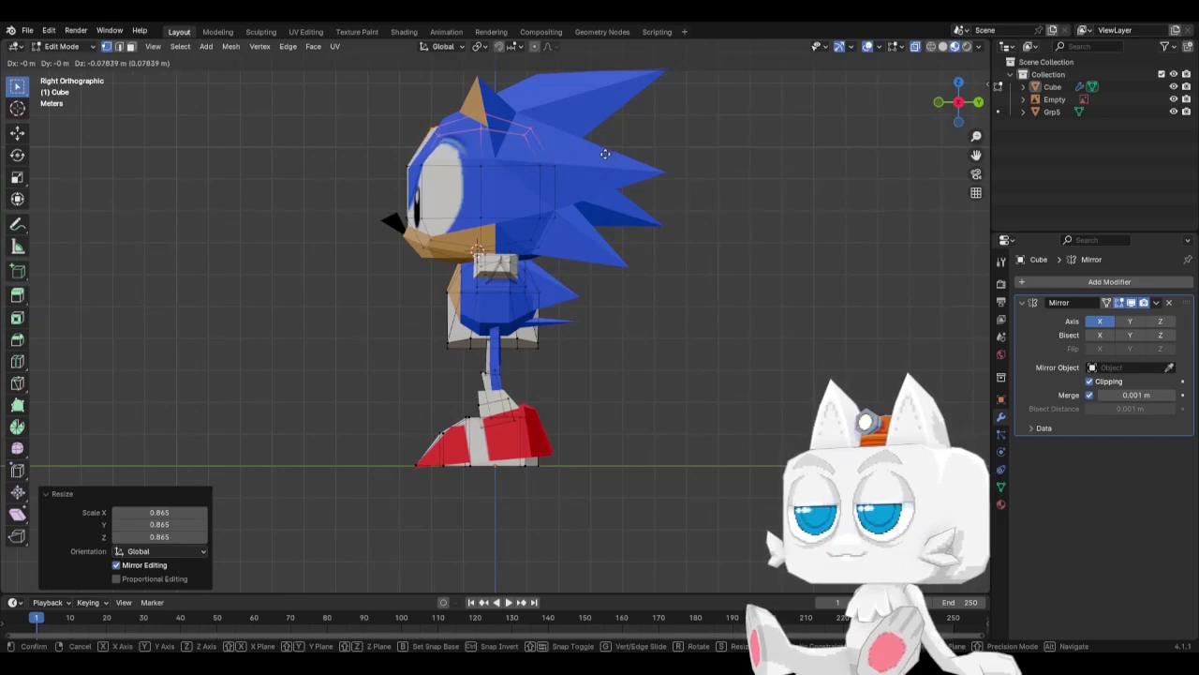
{"action": "left_click", "coordinate": [605, 154]}
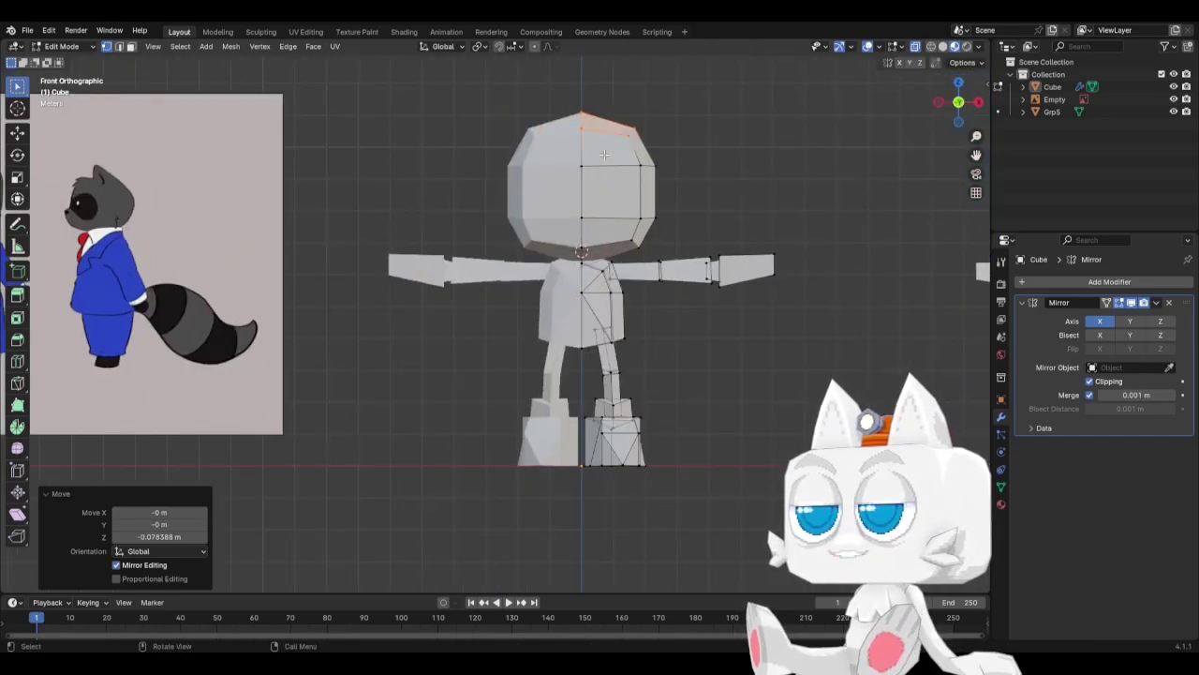
{"action": "left_click", "coordinate": [746, 200]}
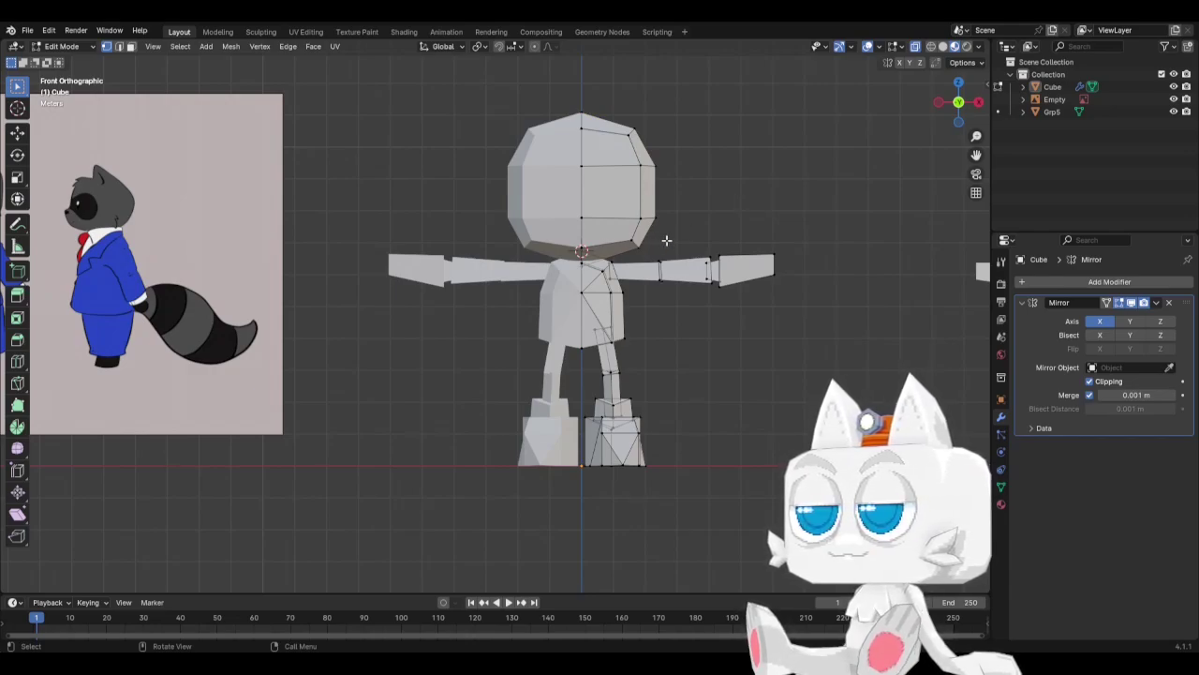
Knife a diagonal edge across the head's lower front face and move its outer vertex -0.14698 m along Y and 0.065323 m along Z.
{"action": "scroll", "coordinate": [611, 265], "scroll_direction": "up", "scroll_amount": 1}
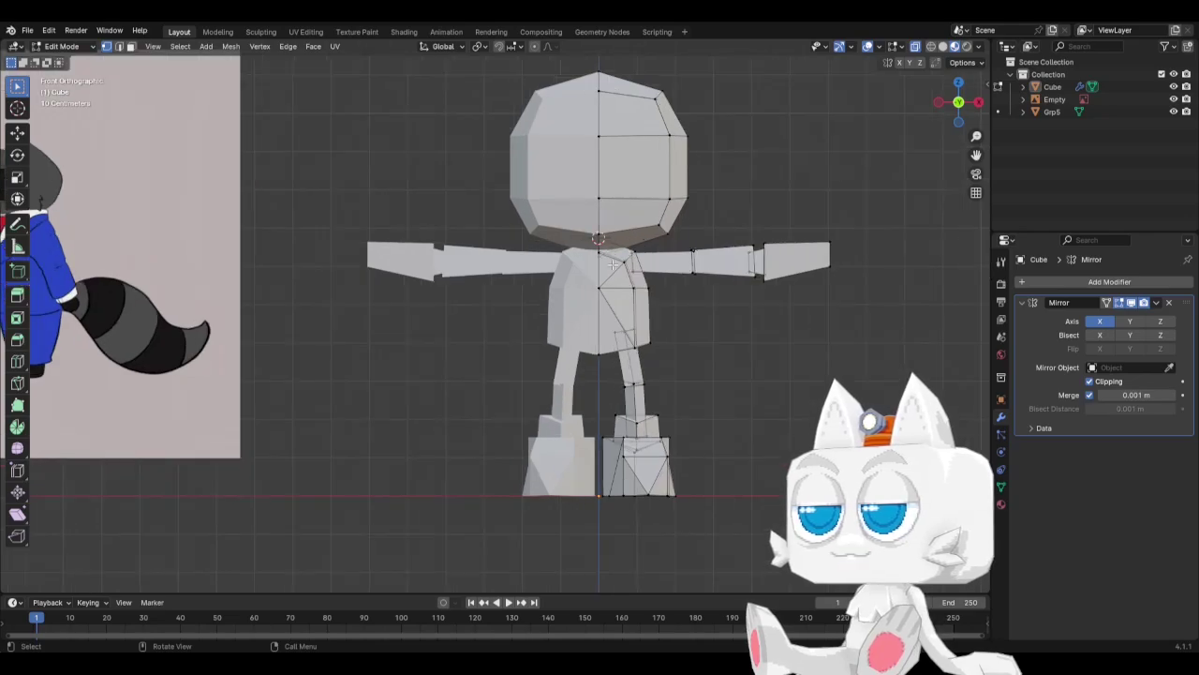
{"action": "middle_click_drag", "start_coordinate": [648, 188], "coordinate": [626, 216], "text": "shift"}
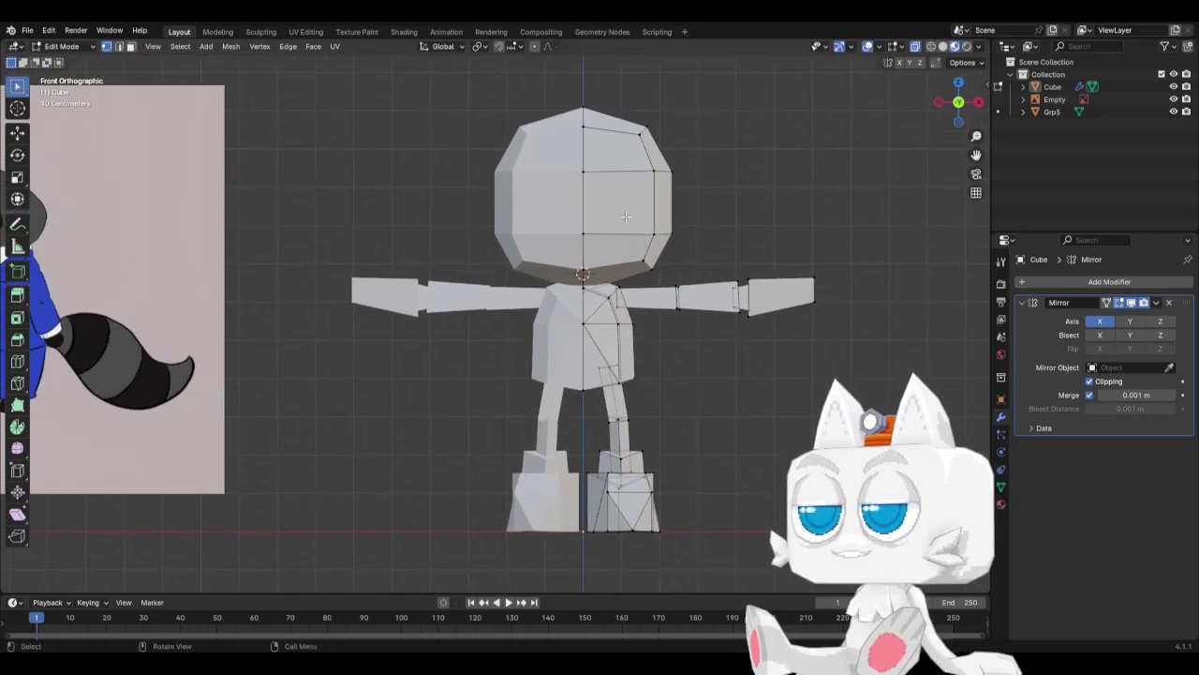
{"action": "key", "text": "k"}
{"action": "left_click", "coordinate": [644, 261]}
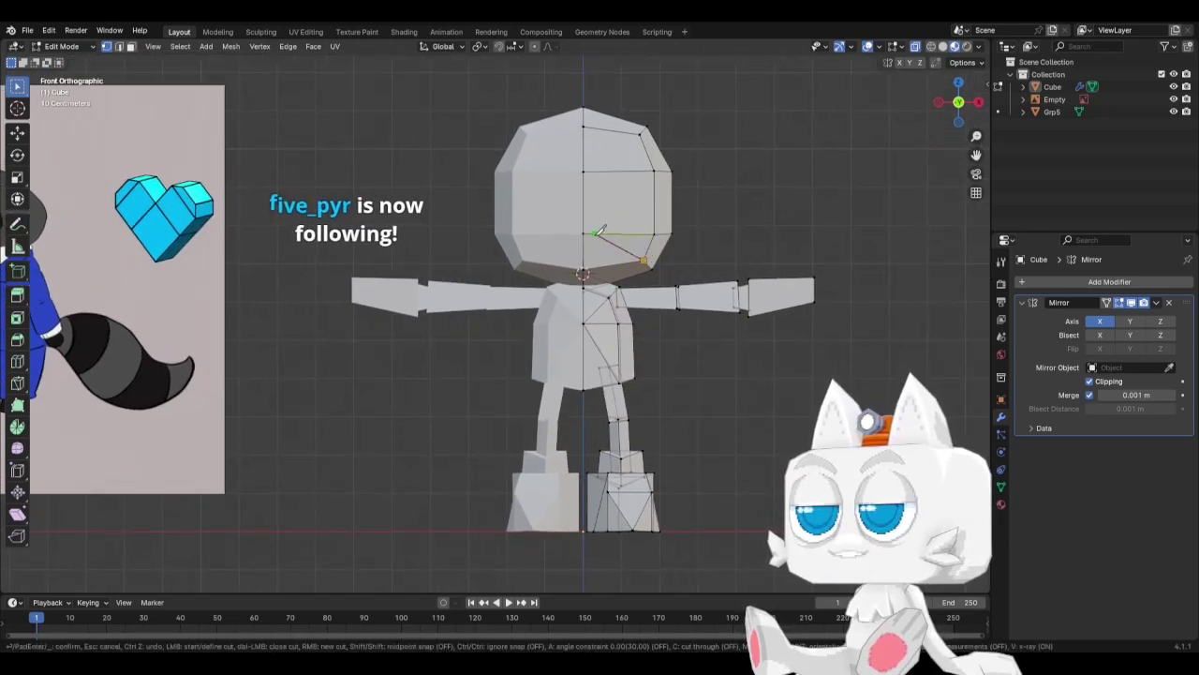
{"action": "left_click", "coordinate": [587, 233]}
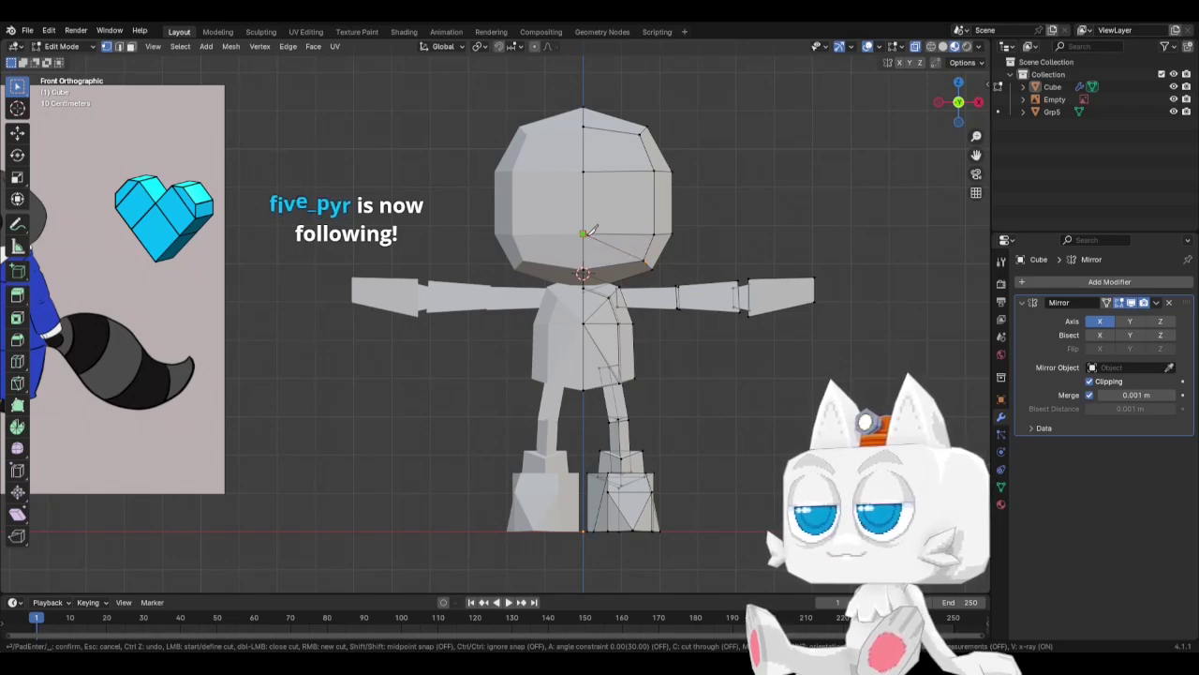
{"action": "key", "text": "Return"}
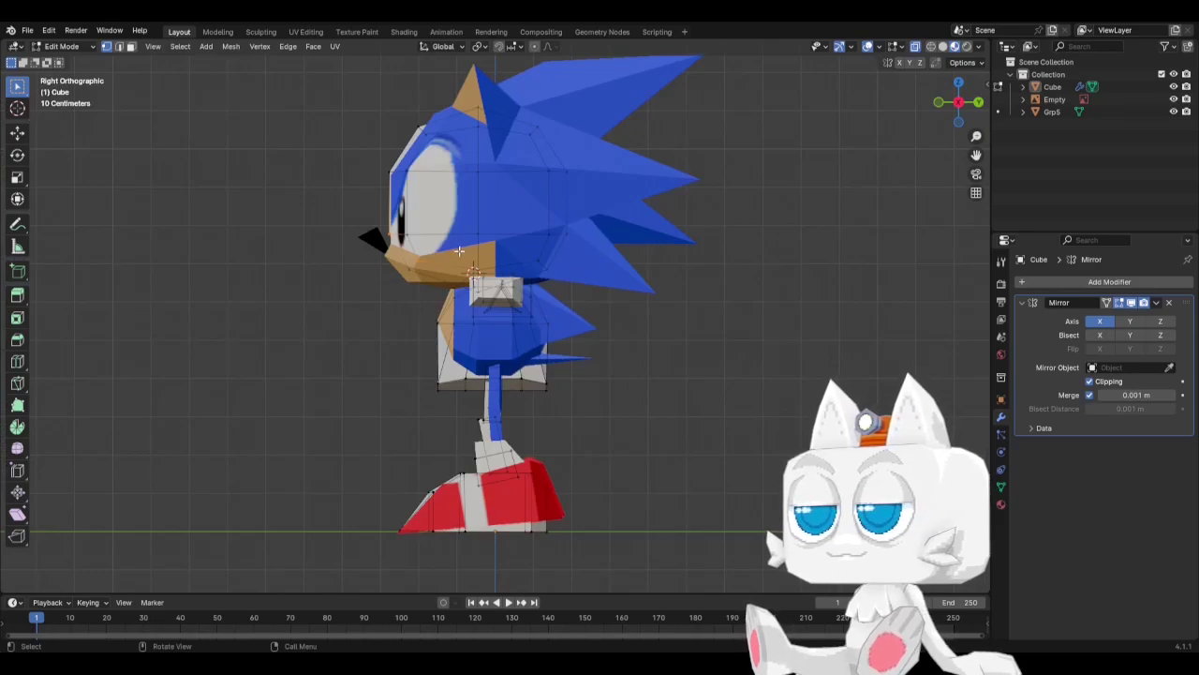
{"action": "key", "text": "g"}
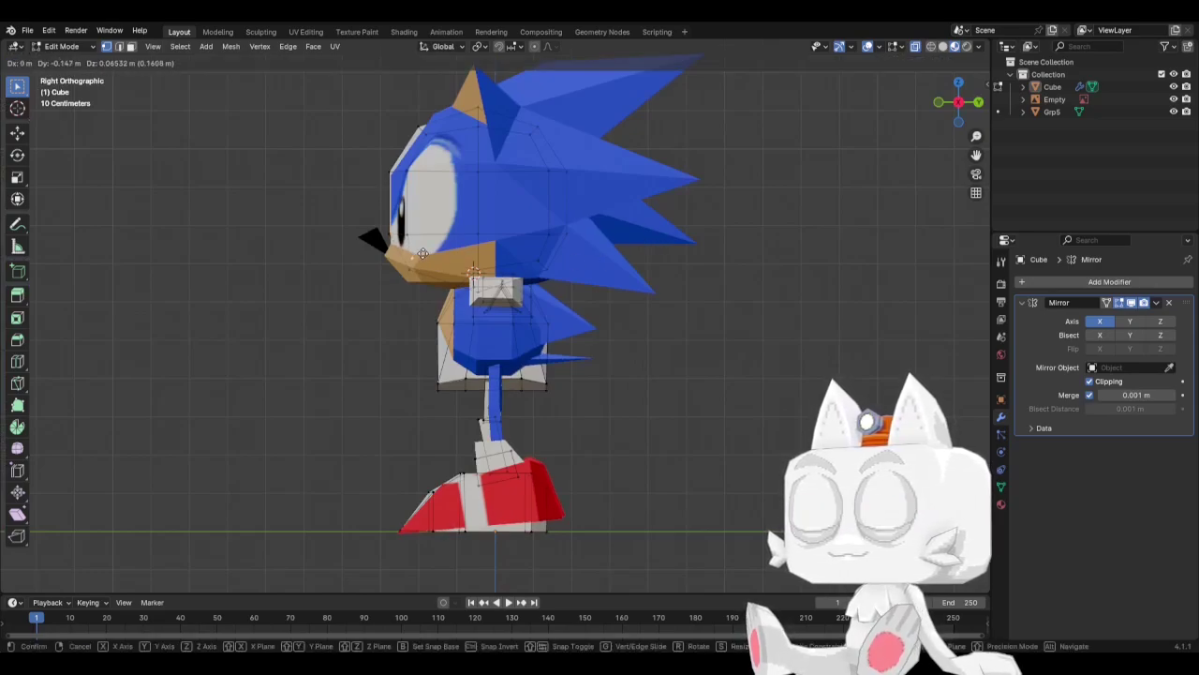
{"action": "left_click", "coordinate": [421, 253]}
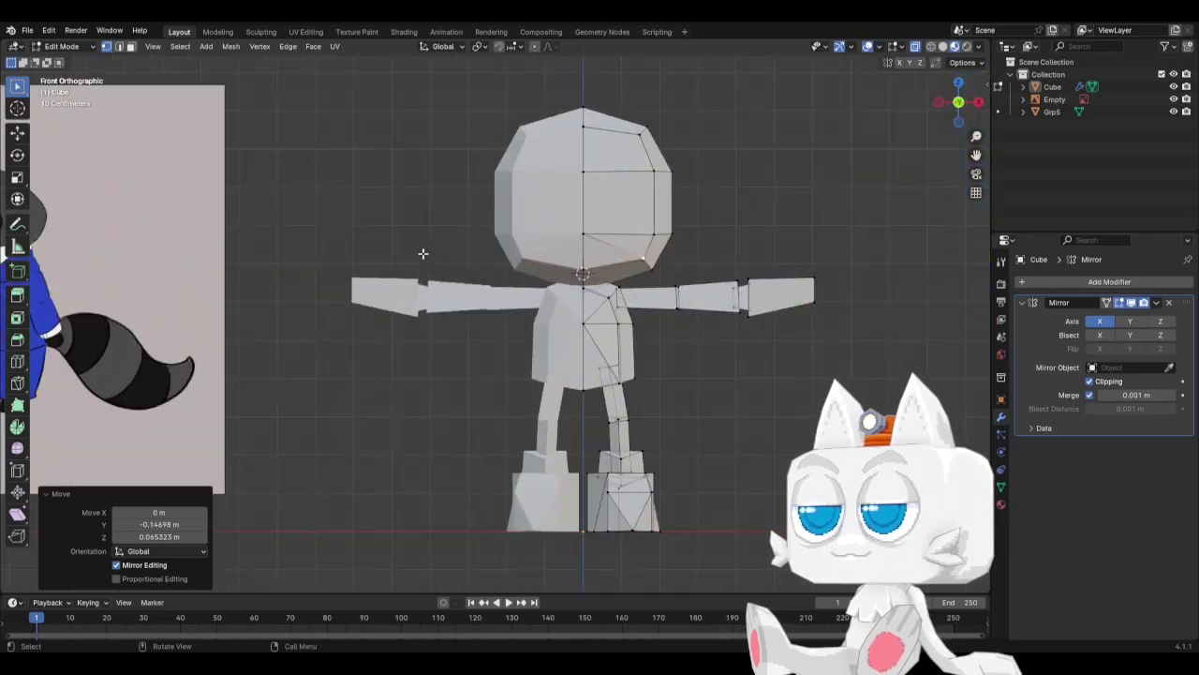
Examine the head and muzzle shape in the raccoon reference's front and side drawings.
{"action": "scroll", "coordinate": [280, 262], "scroll_direction": "down", "scroll_amount": 2}
{"action": "scroll", "coordinate": [128, 262], "scroll_direction": "up", "scroll_amount": 2}
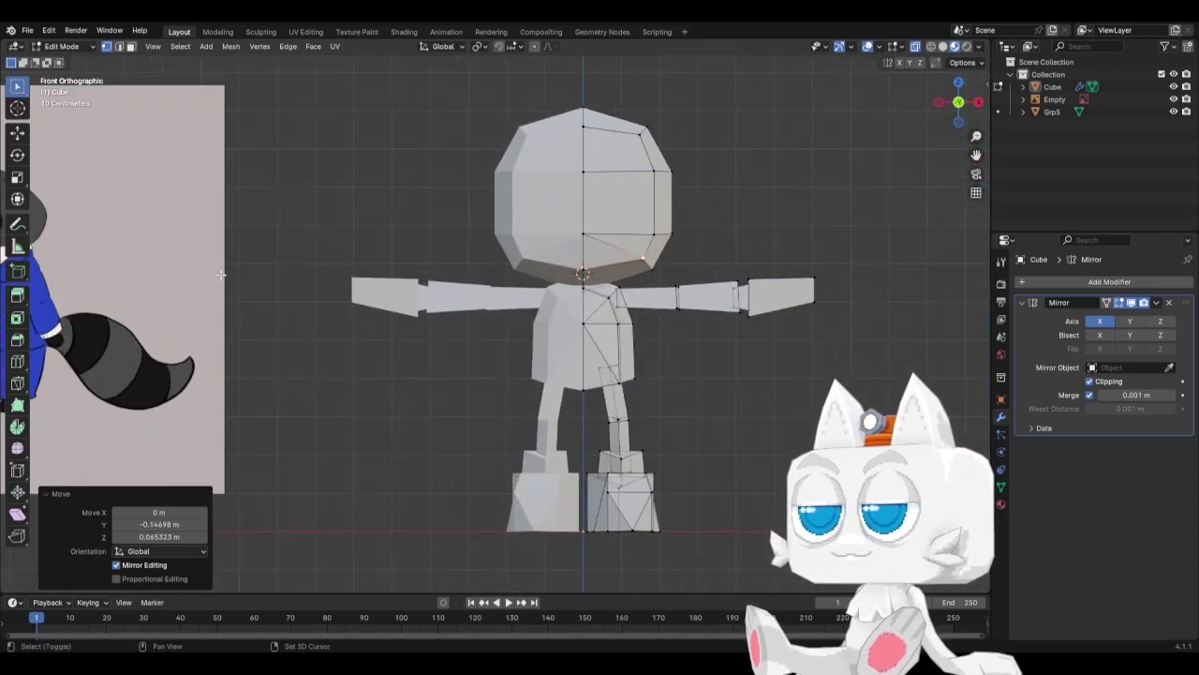
{"action": "middle_click_drag", "start_coordinate": [127, 262], "coordinate": [621, 325], "text": "shift"}
{"action": "scroll", "coordinate": [303, 263], "scroll_direction": "up", "scroll_amount": 4}
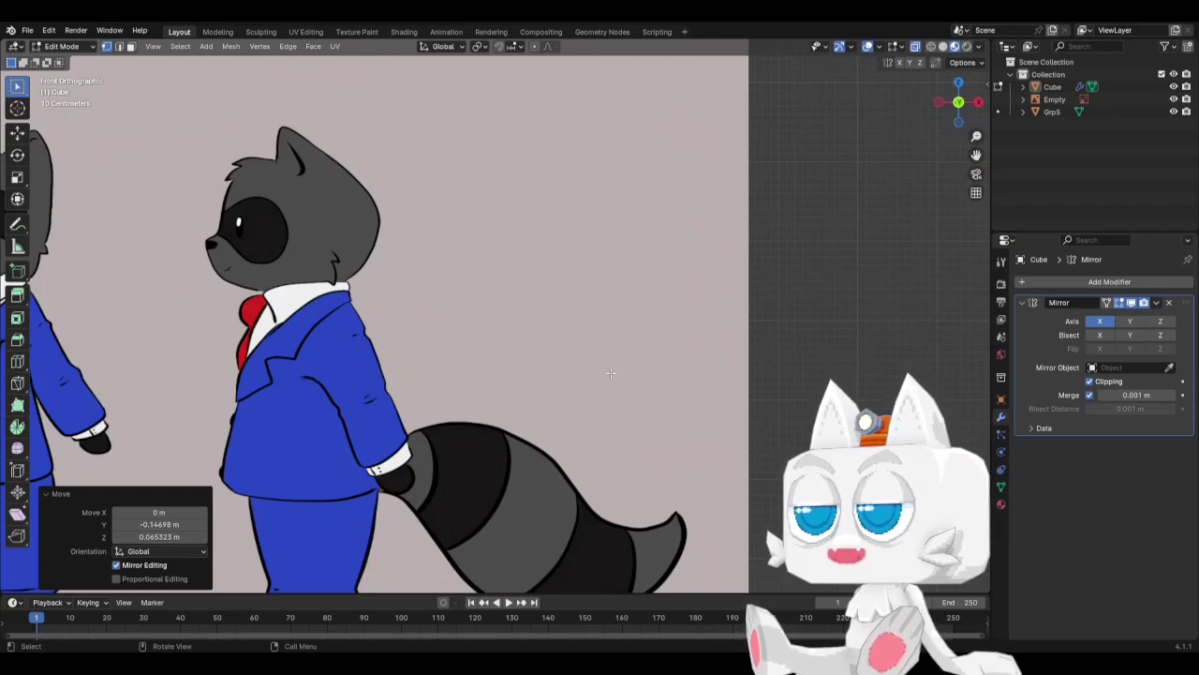
{"action": "scroll", "coordinate": [573, 362], "scroll_direction": "down", "scroll_amount": 2}
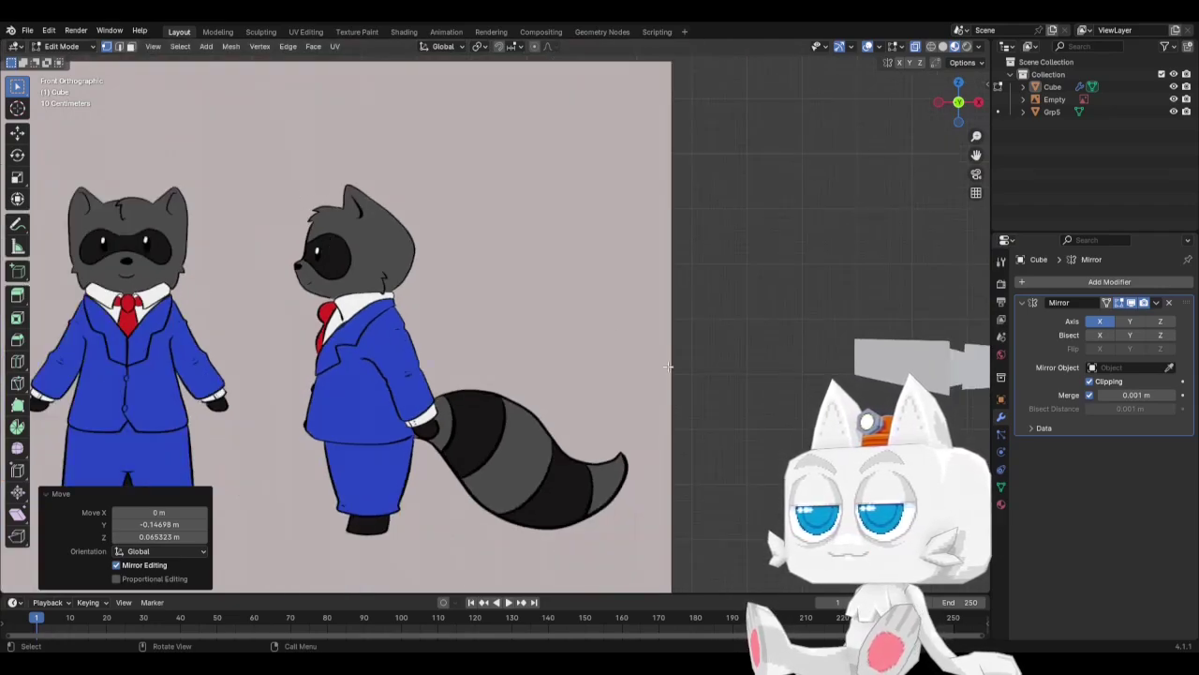
{"action": "scroll", "coordinate": [669, 367], "scroll_direction": "down", "scroll_amount": 2}
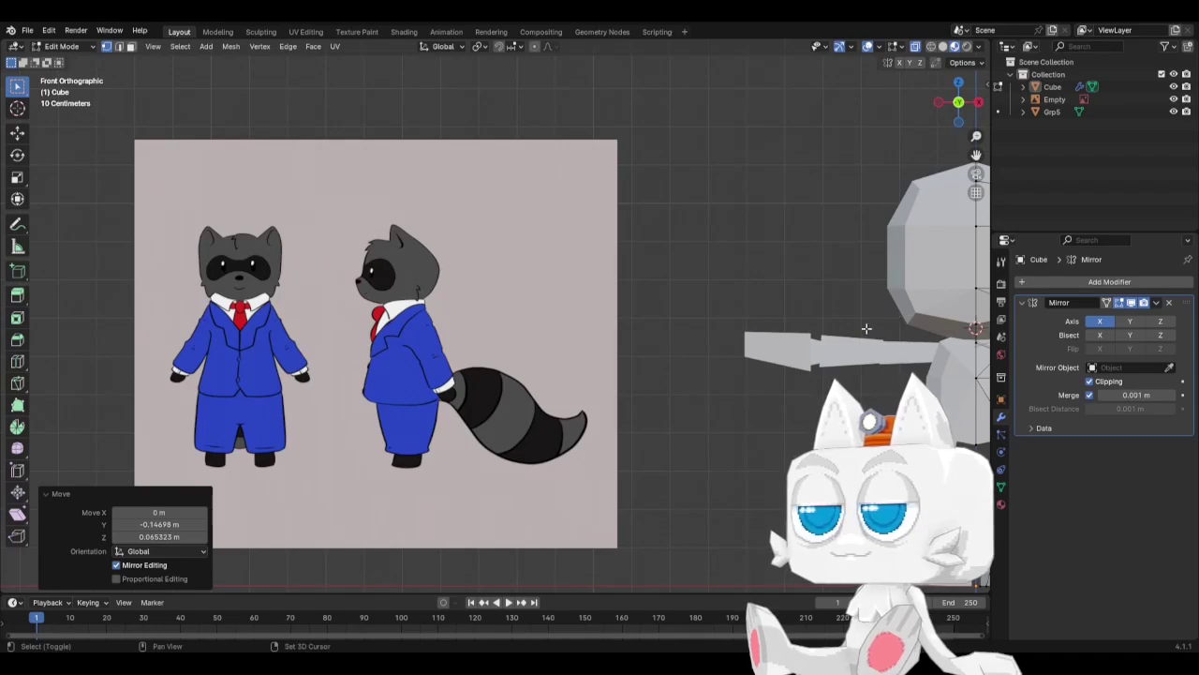
{"action": "middle_click_drag", "start_coordinate": [867, 329], "coordinate": [551, 345], "text": "shift"}
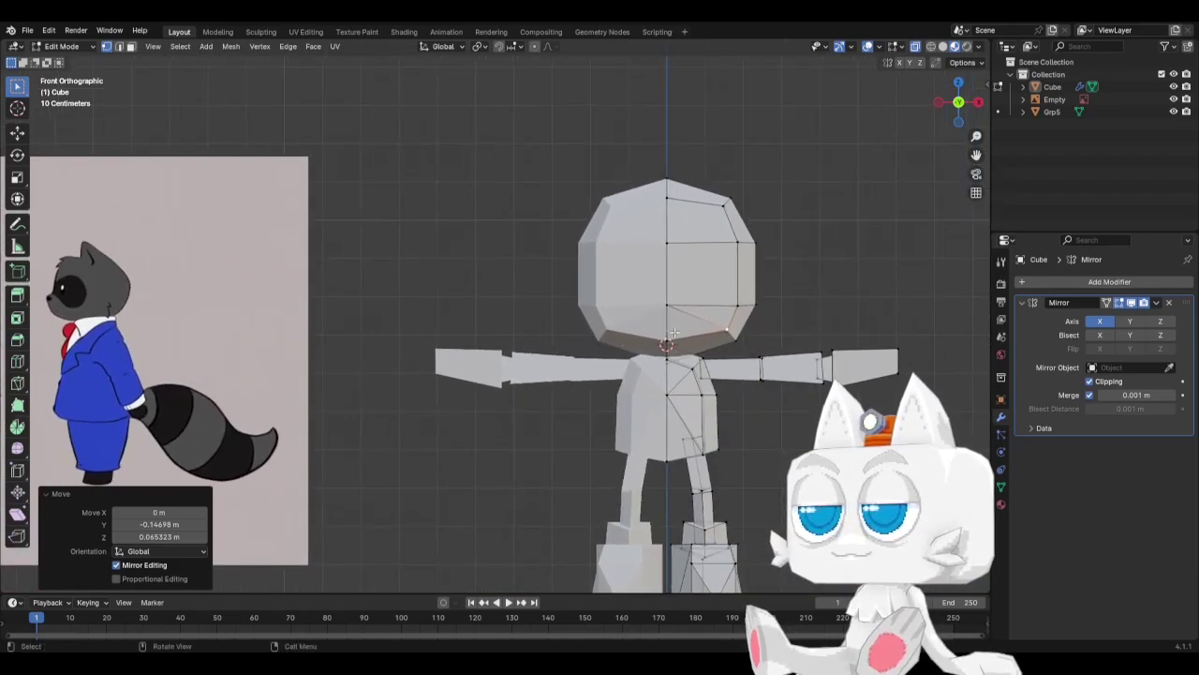
Extrude the head's lower front muzzle face 0.39557 m and move it -0.048992 m along Y and 0.17964 m along Z.
{"action": "key", "text": "KP_3"}
{"action": "middle_click_drag", "start_coordinate": [399, 342], "coordinate": [256, 170]}
{"action": "left_click", "coordinate": [131, 46]}
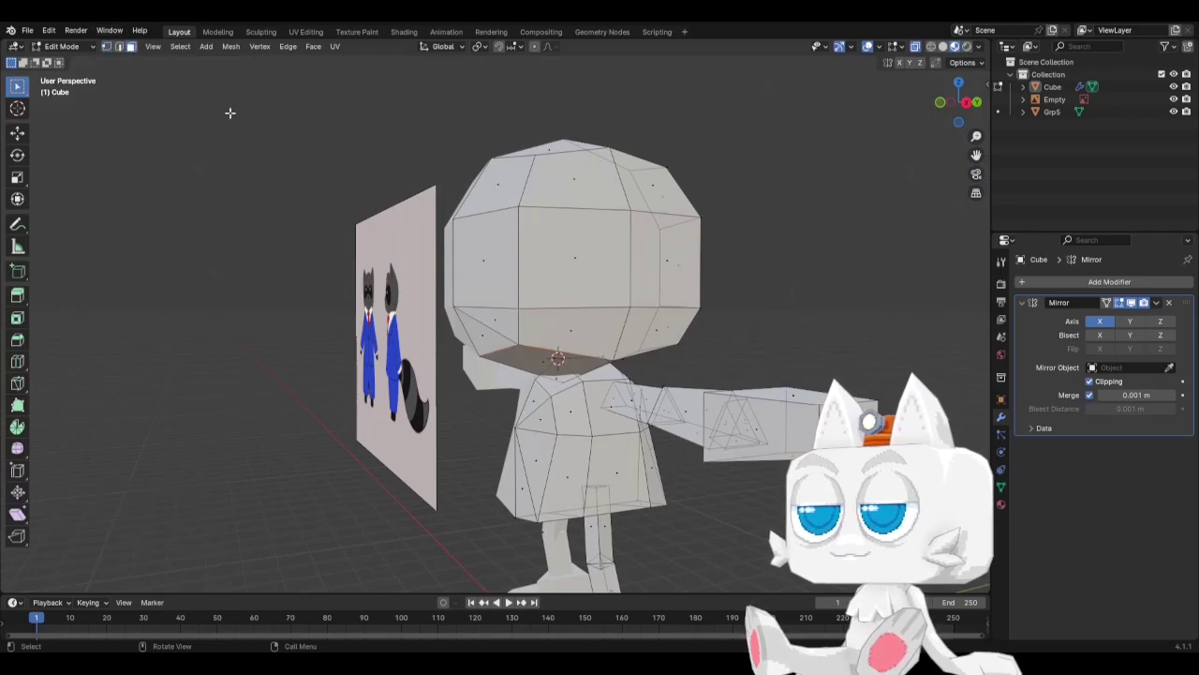
{"action": "left_click", "coordinate": [499, 334]}
{"action": "left_click", "coordinate": [496, 328], "text": "shift"}
{"action": "key", "text": "KP_3"}
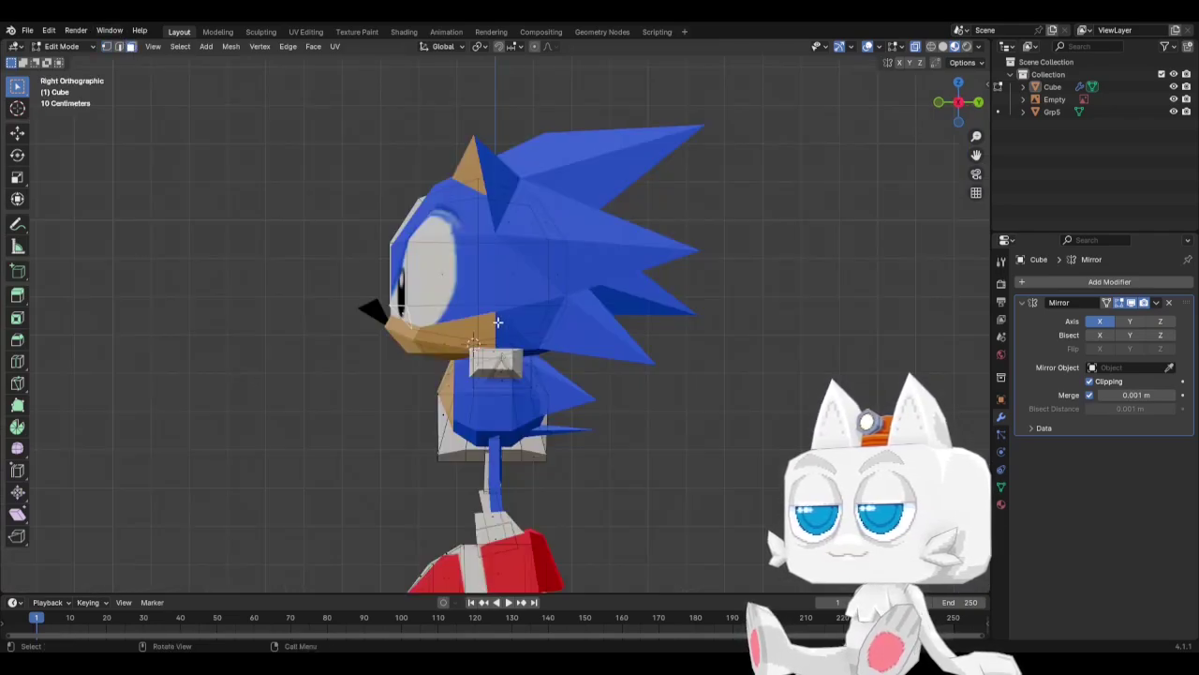
{"action": "key", "text": "e"}
{"action": "left_click", "coordinate": [478, 317]}
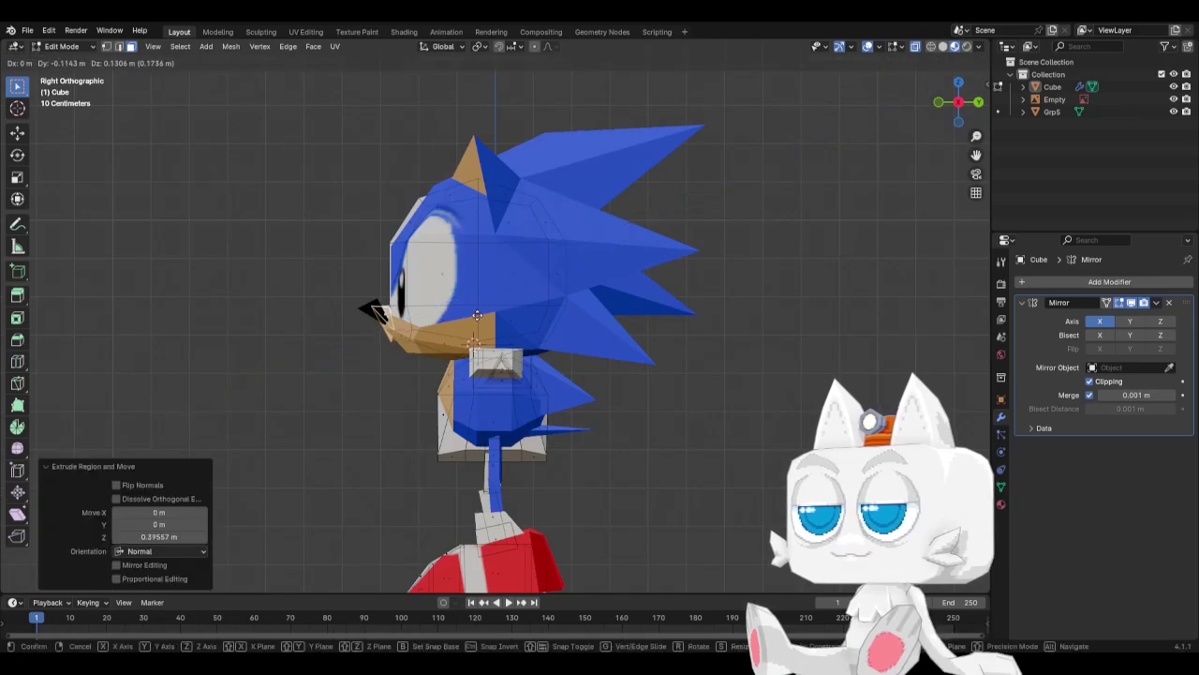
{"action": "key", "text": "g"}
{"action": "left_click", "coordinate": [493, 318]}
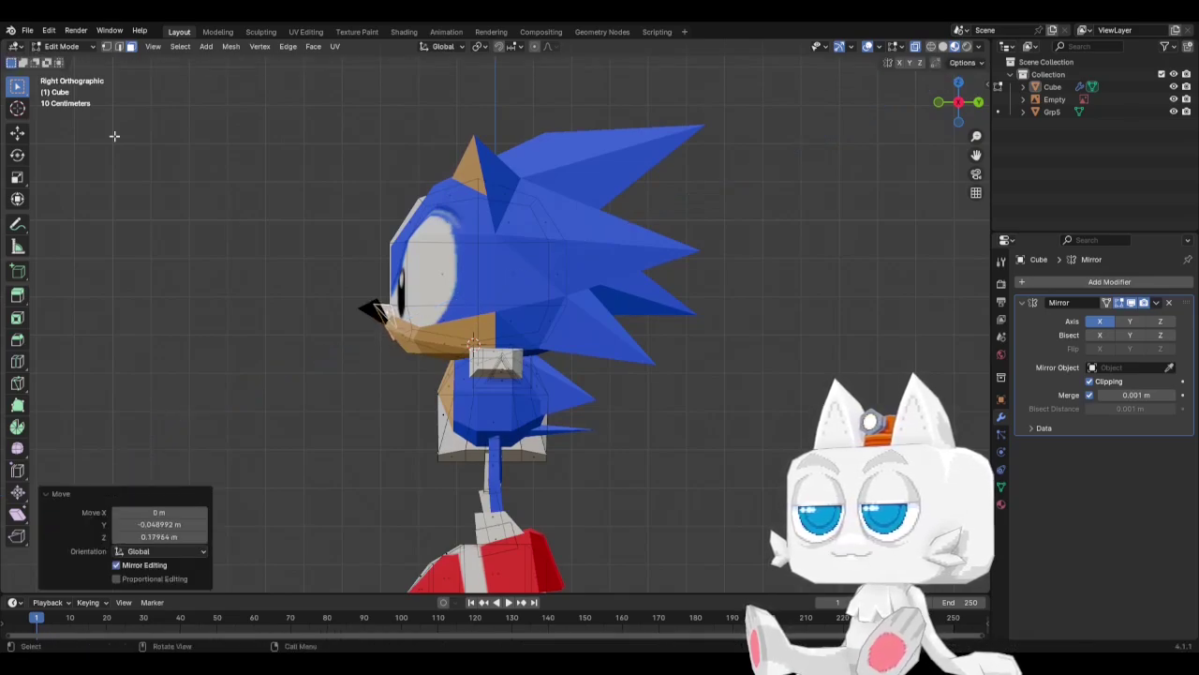
{"action": "left_click", "coordinate": [106, 46]}
{"action": "scroll", "coordinate": [375, 298], "scroll_direction": "up", "scroll_amount": 1}
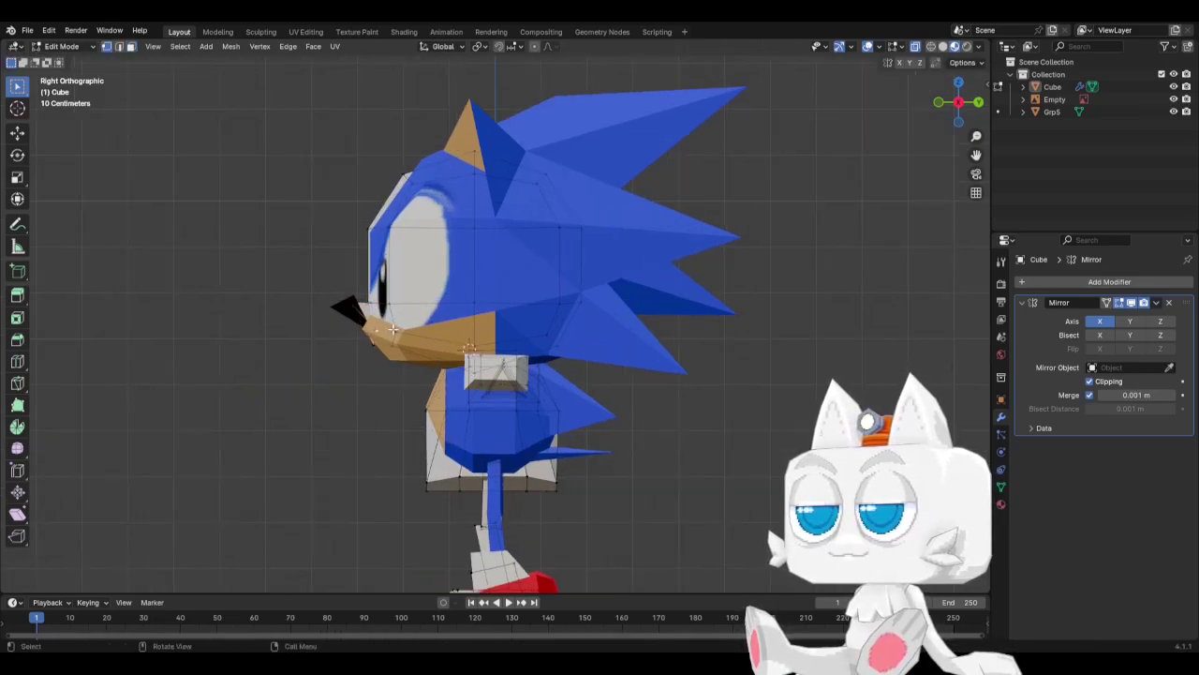
Merge two pairs of neighbouring vertices along the side of the snout, each pair at its centre.
{"action": "key", "text": "m"}
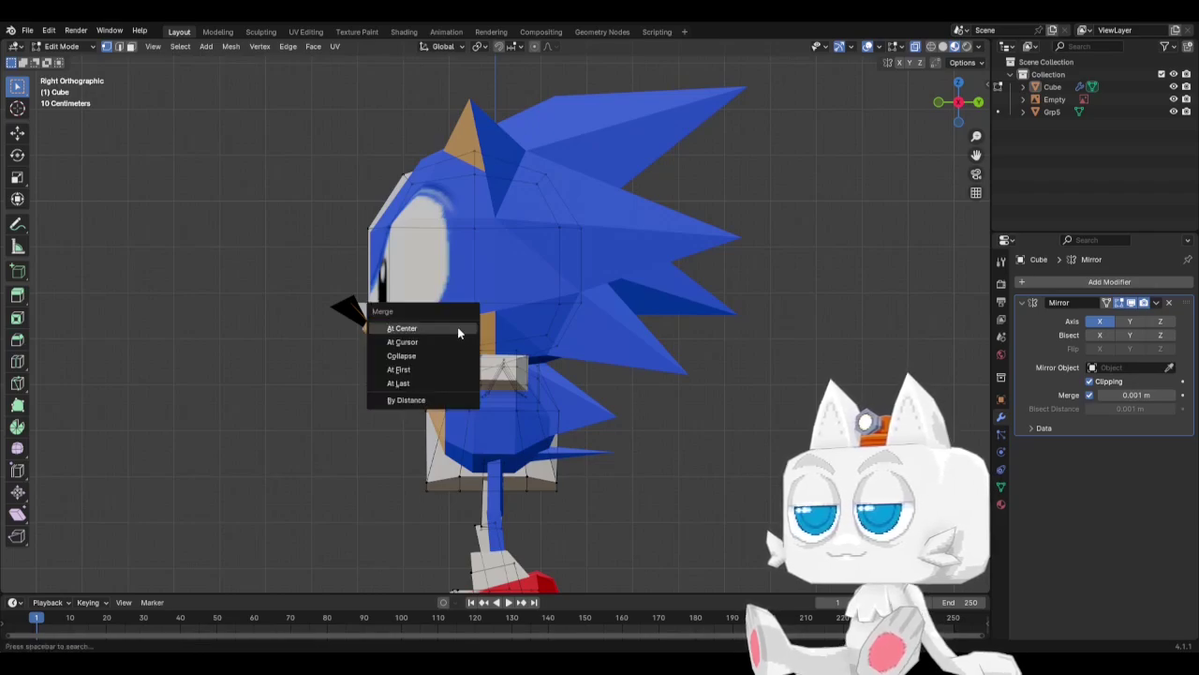
{"action": "left_click", "coordinate": [460, 330]}
{"action": "left_click", "coordinate": [379, 348]}
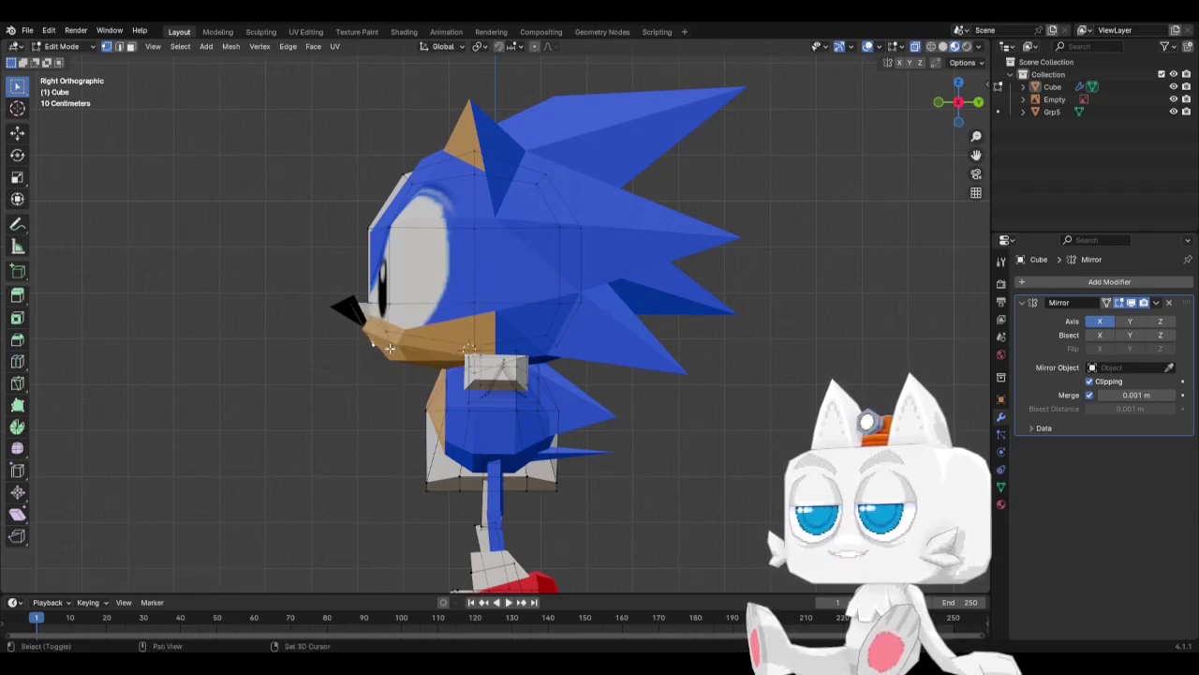
{"action": "key", "text": "m"}
{"action": "left_click", "coordinate": [388, 346]}
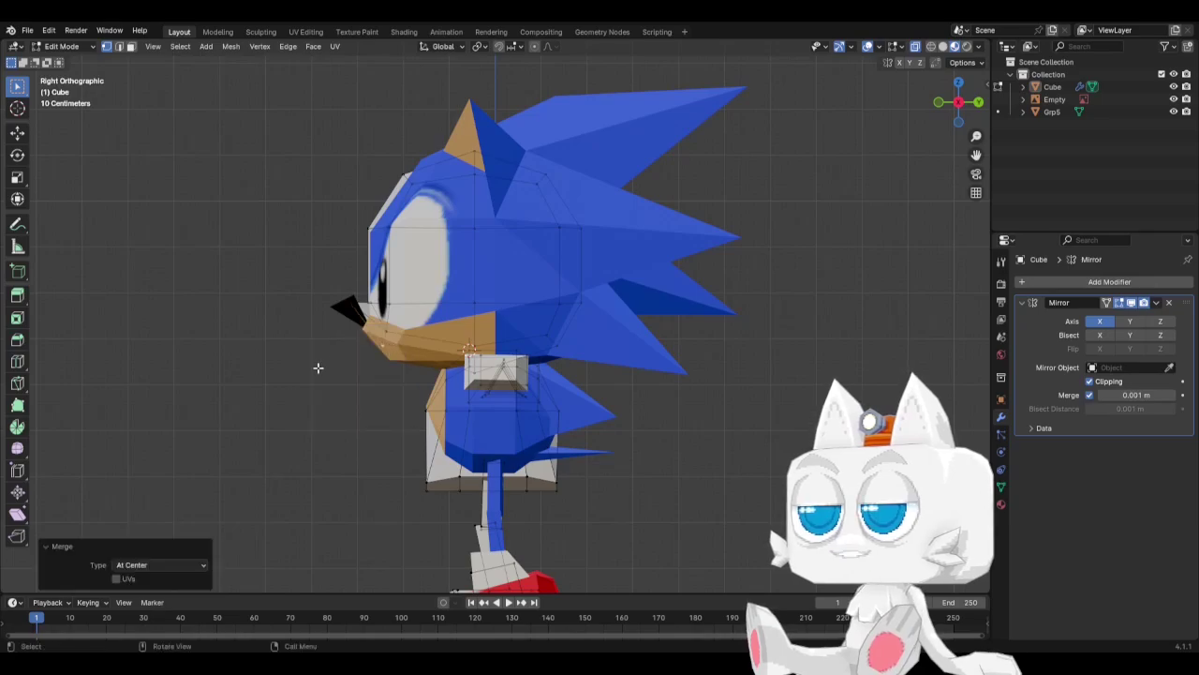
Merge the snout's rear vertex with the adjacent lower cheek vertex at centre, and move the result about 0.18 m along Y.
{"action": "middle_click_drag", "start_coordinate": [318, 367], "coordinate": [430, 408]}
{"action": "left_click", "coordinate": [493, 366]}
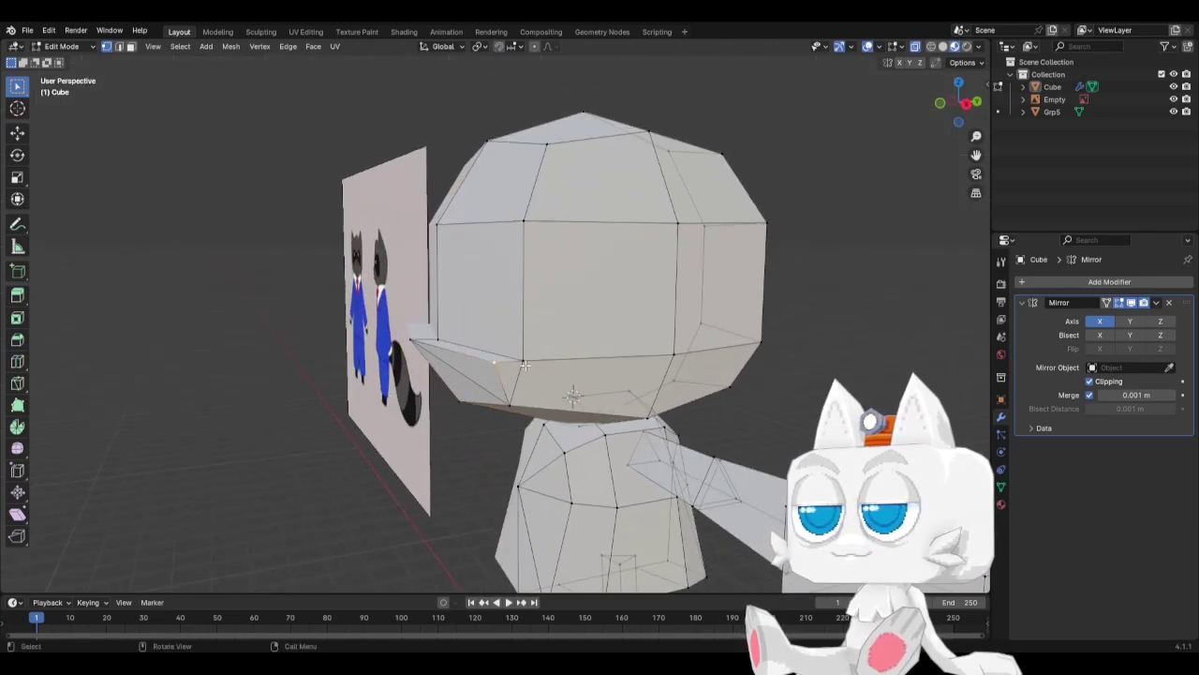
{"action": "left_click", "coordinate": [525, 365], "text": "shift"}
{"action": "key", "text": "m"}
{"action": "left_click", "coordinate": [528, 367]}
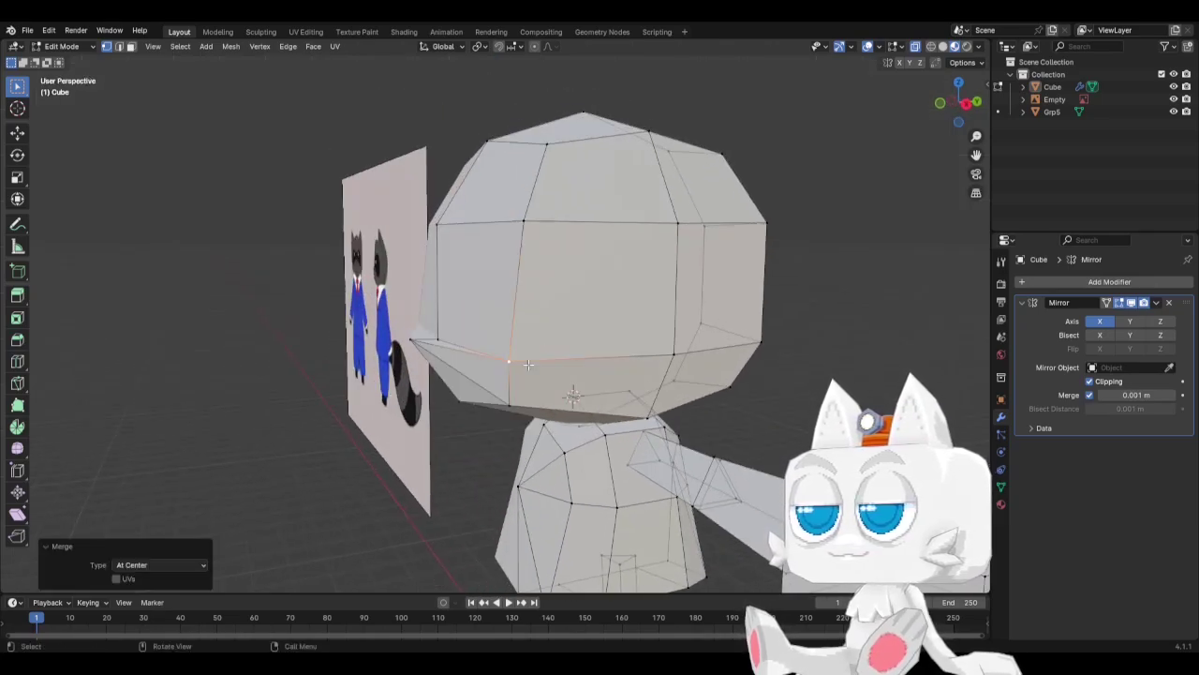
{"action": "key", "text": "g"}
{"action": "key", "text": "y"}
{"action": "left_click", "coordinate": [542, 363]}
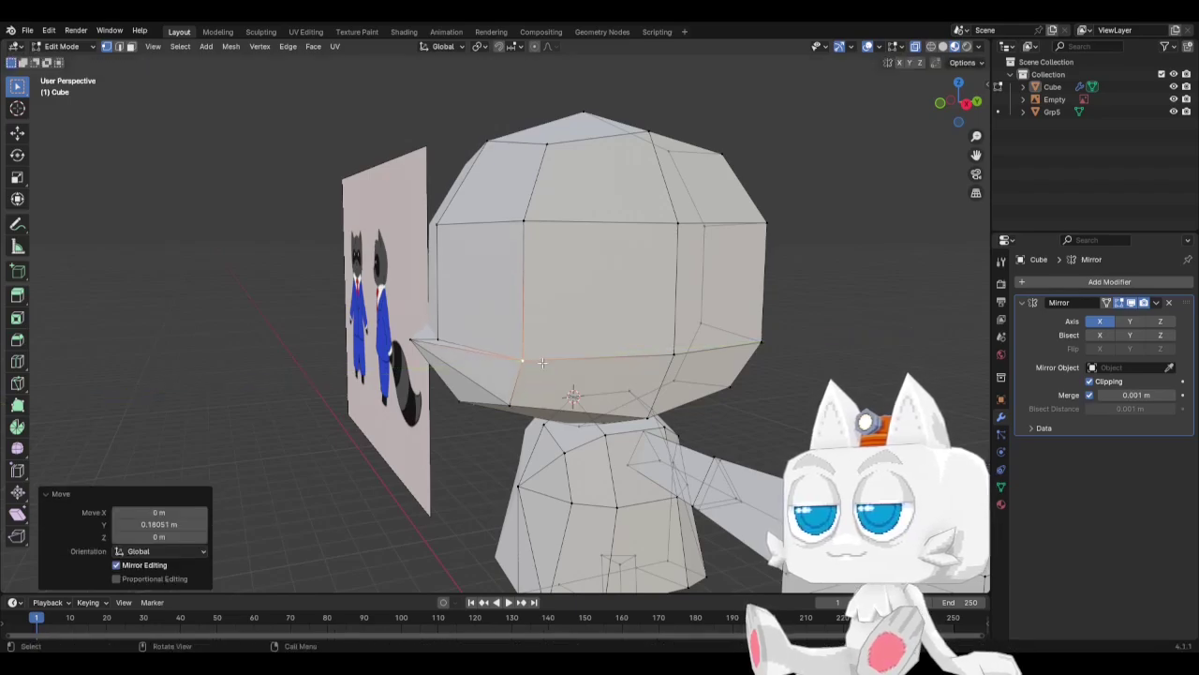
Lower the snout tip and move the snout's lower side vertex about -0.095 m in both Y and Z.
{"action": "key", "text": "KP_3"}
{"action": "key", "text": "KP_1"}
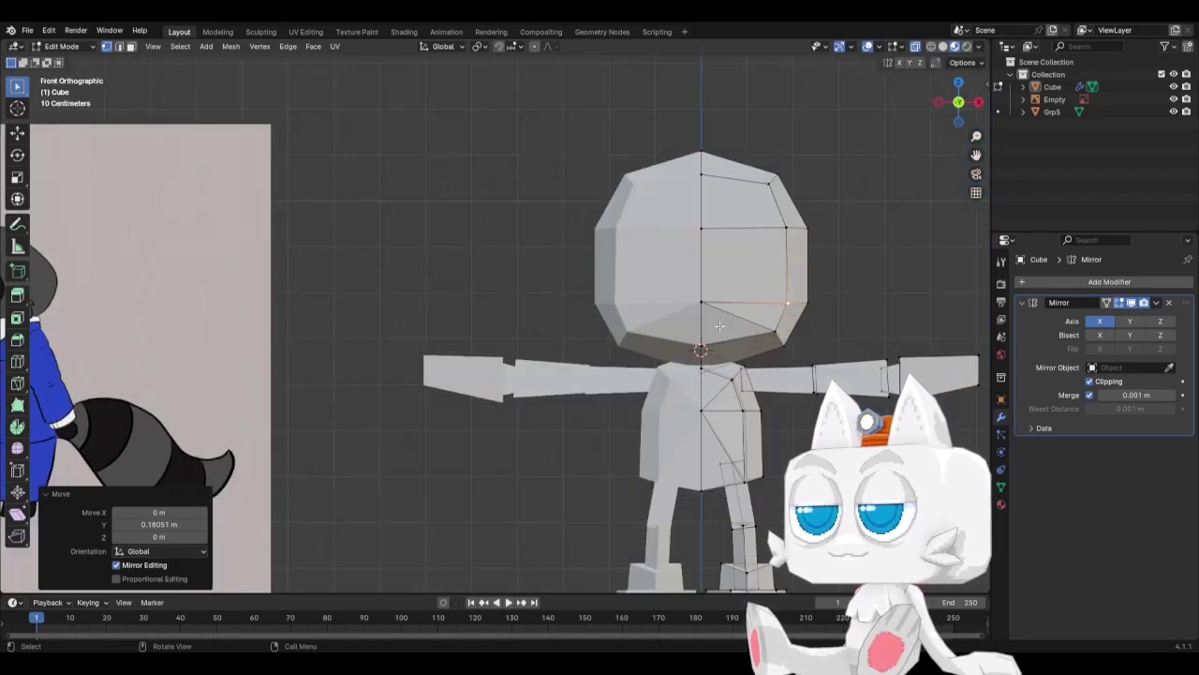
{"action": "middle_click_drag", "start_coordinate": [719, 325], "coordinate": [647, 333]}
{"action": "key", "text": "KP_3"}
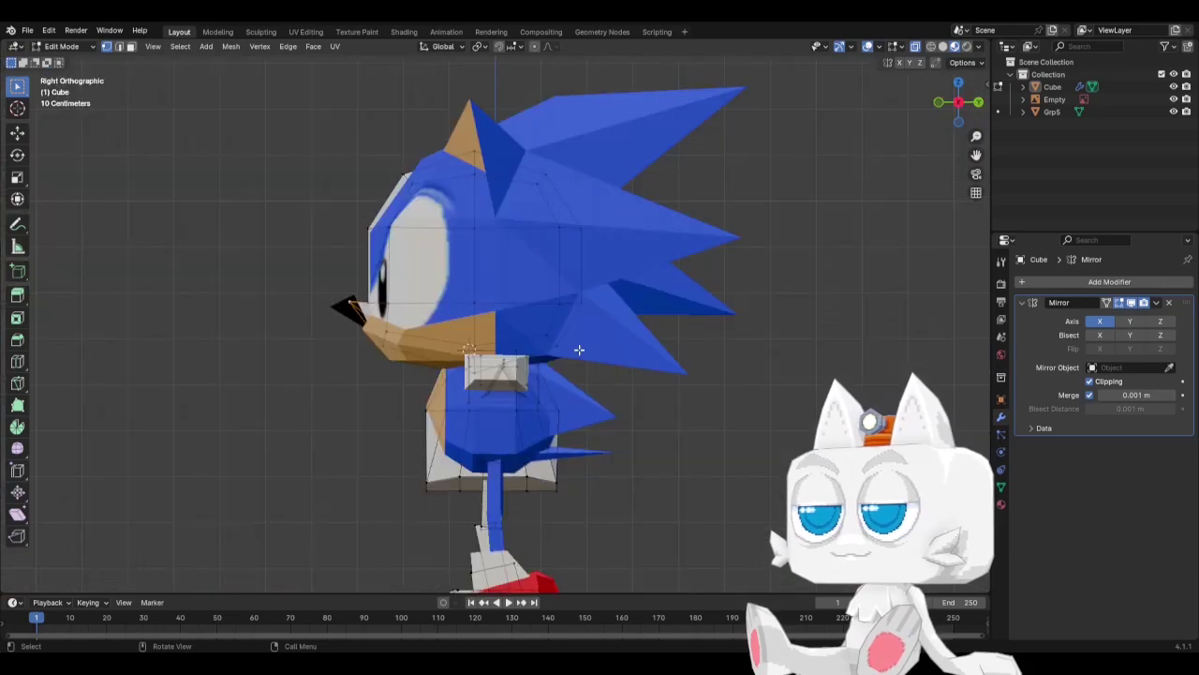
{"action": "key", "text": "g"}
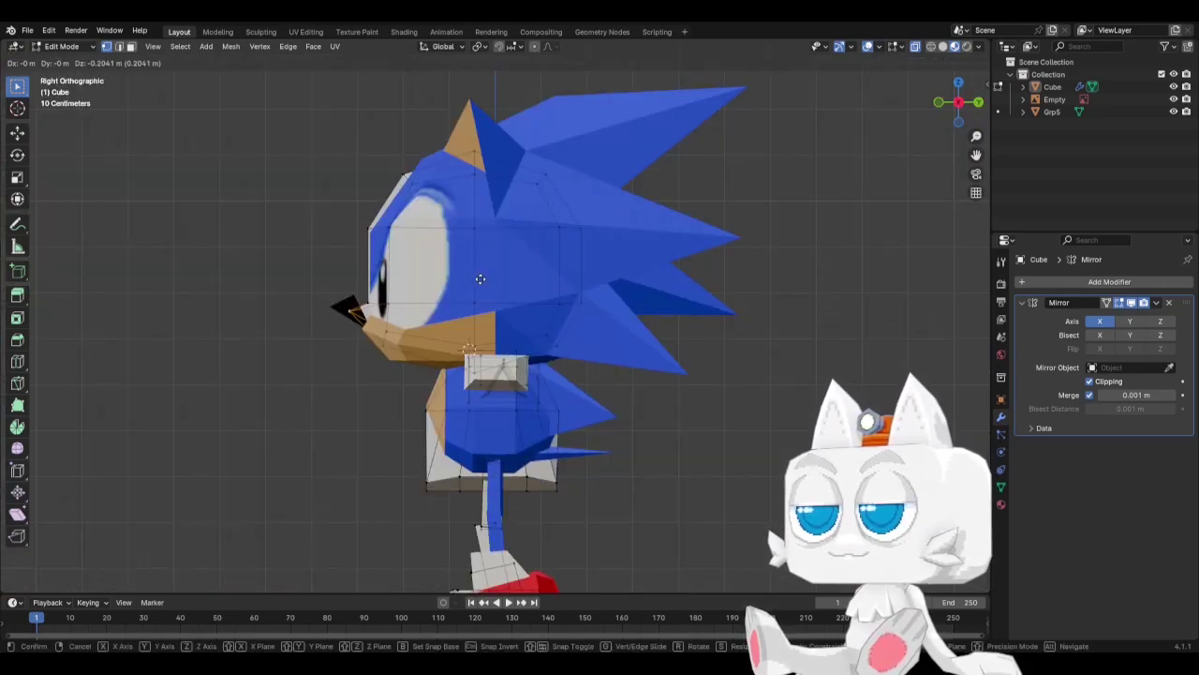
{"action": "left_click", "coordinate": [476, 279]}
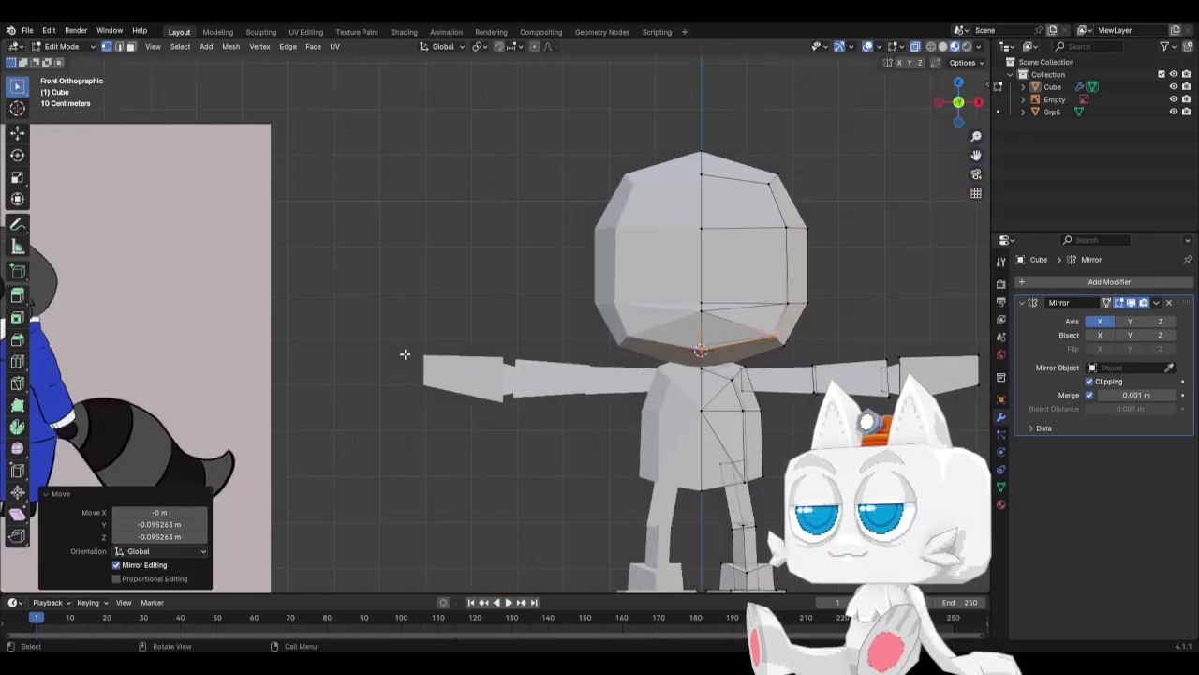
{"action": "key", "text": "ctrl+KP_3"}
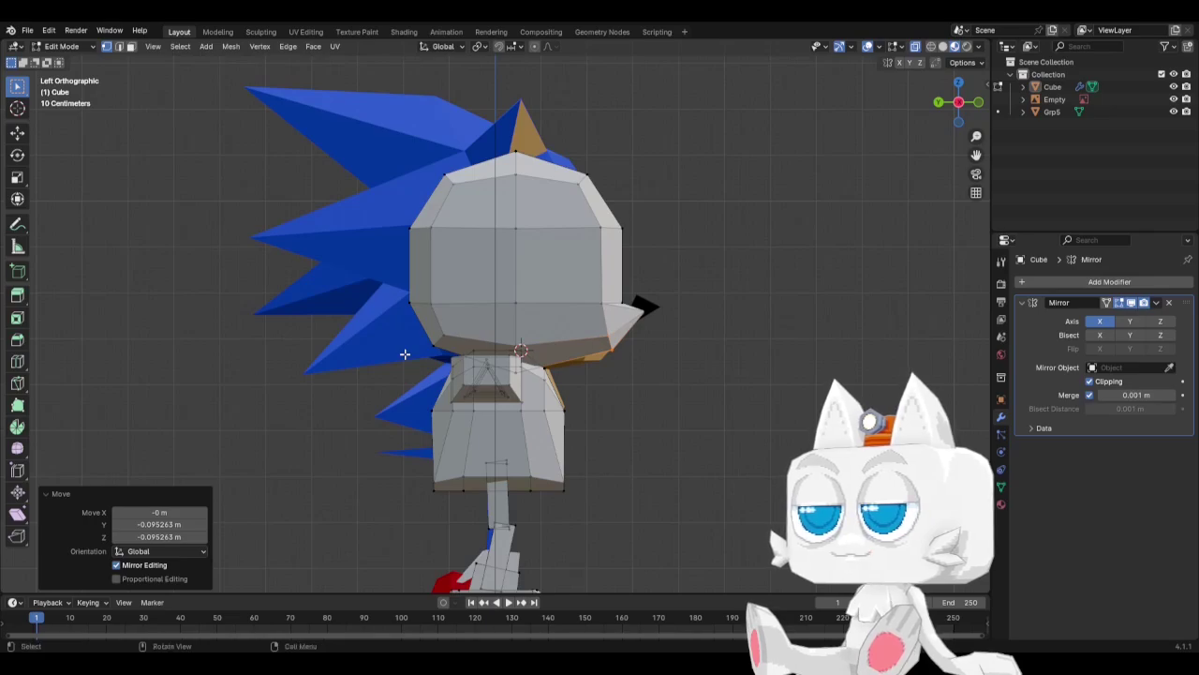
{"action": "key", "text": "KP_1"}
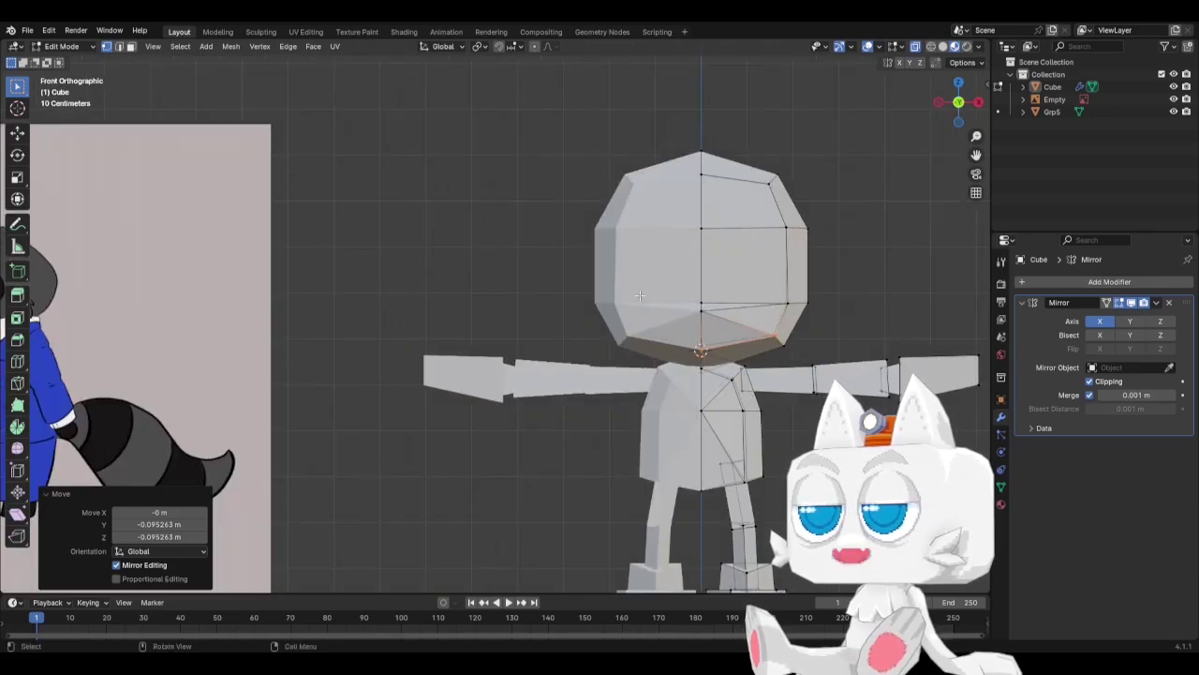
Knife-cut a diamond outline on the lower side of the head, starting and ending at the front cheek vertex.
{"action": "scroll", "coordinate": [639, 295], "scroll_direction": "down", "scroll_amount": 5}
{"action": "scroll", "coordinate": [638, 335], "scroll_direction": "up", "scroll_amount": 5}
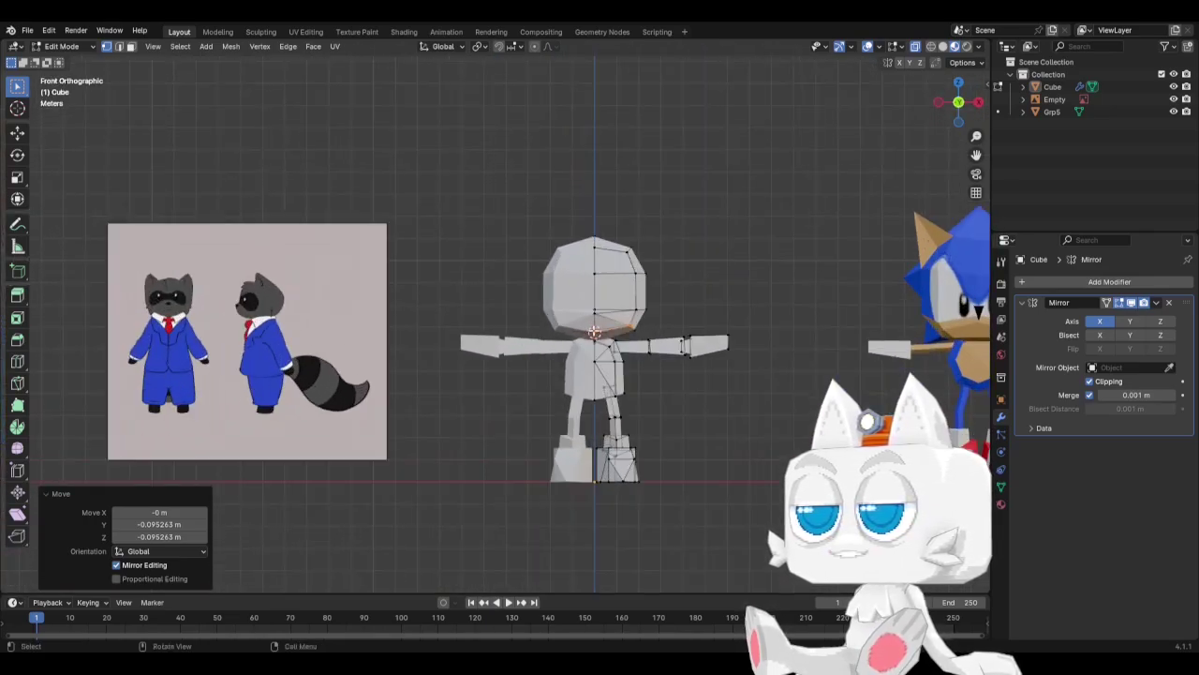
{"action": "left_click", "coordinate": [772, 293]}
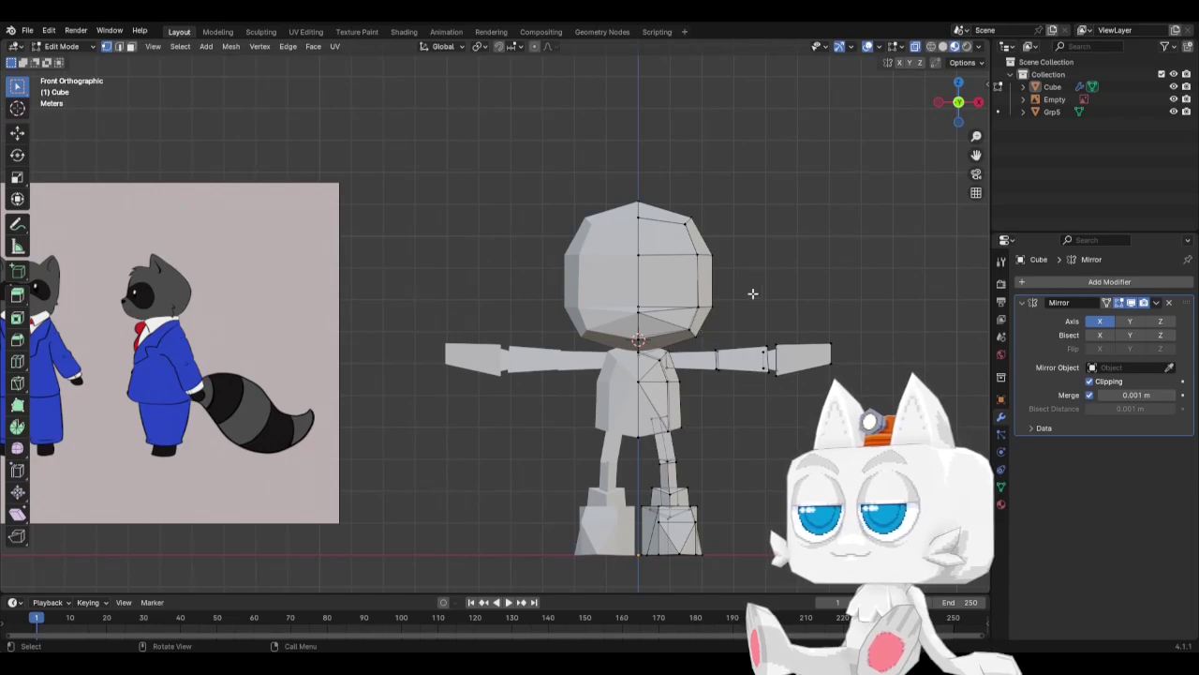
{"action": "middle_click_drag", "start_coordinate": [757, 336], "coordinate": [612, 368]}
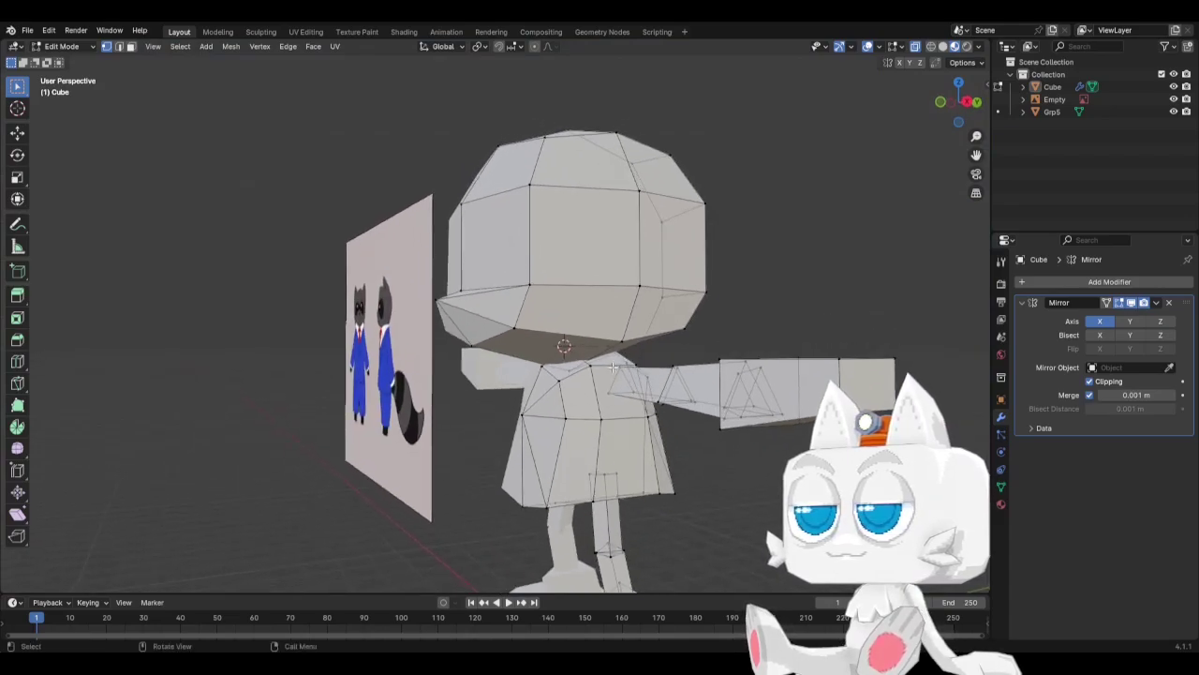
{"action": "key", "text": "k"}
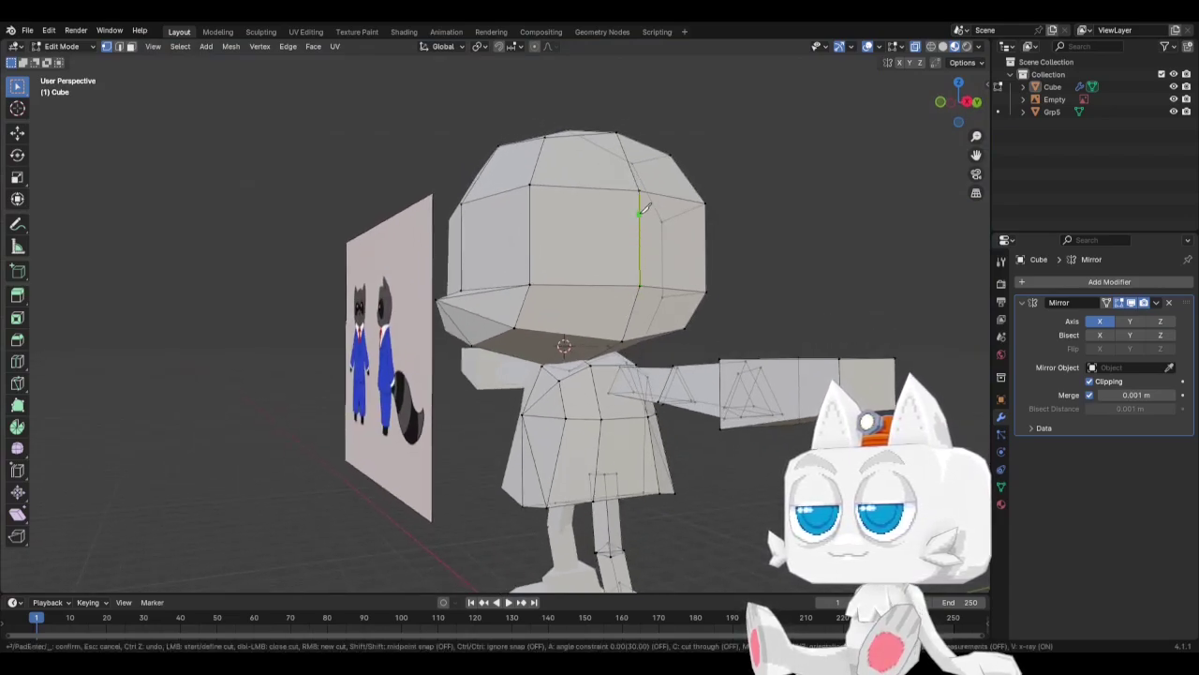
{"action": "left_click", "coordinate": [530, 283]}
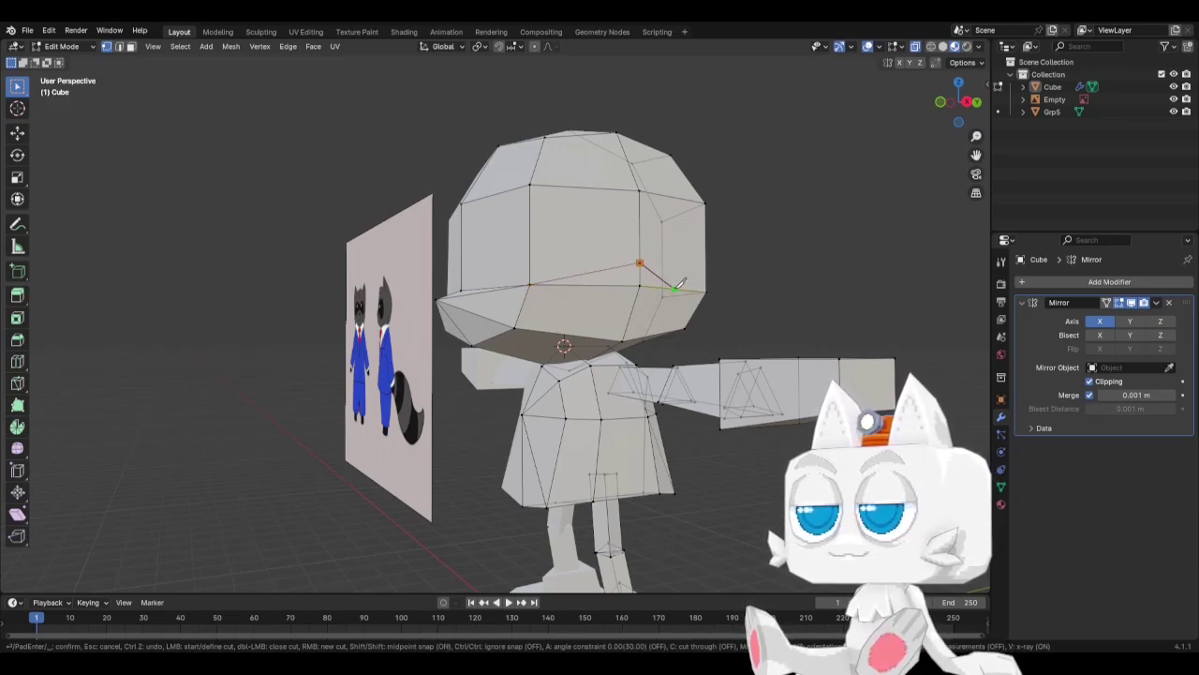
{"action": "left_click", "coordinate": [673, 288]}
{"action": "left_click", "coordinate": [630, 314]}
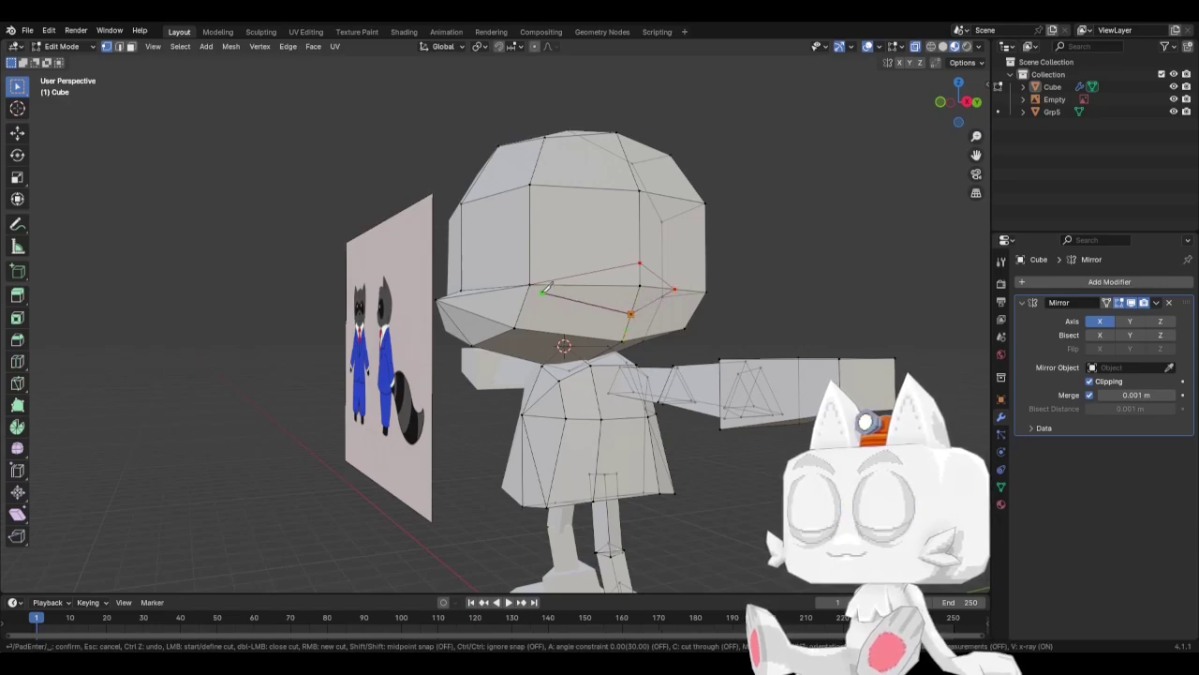
{"action": "left_click", "coordinate": [530, 285]}
{"action": "key", "text": "Return"}
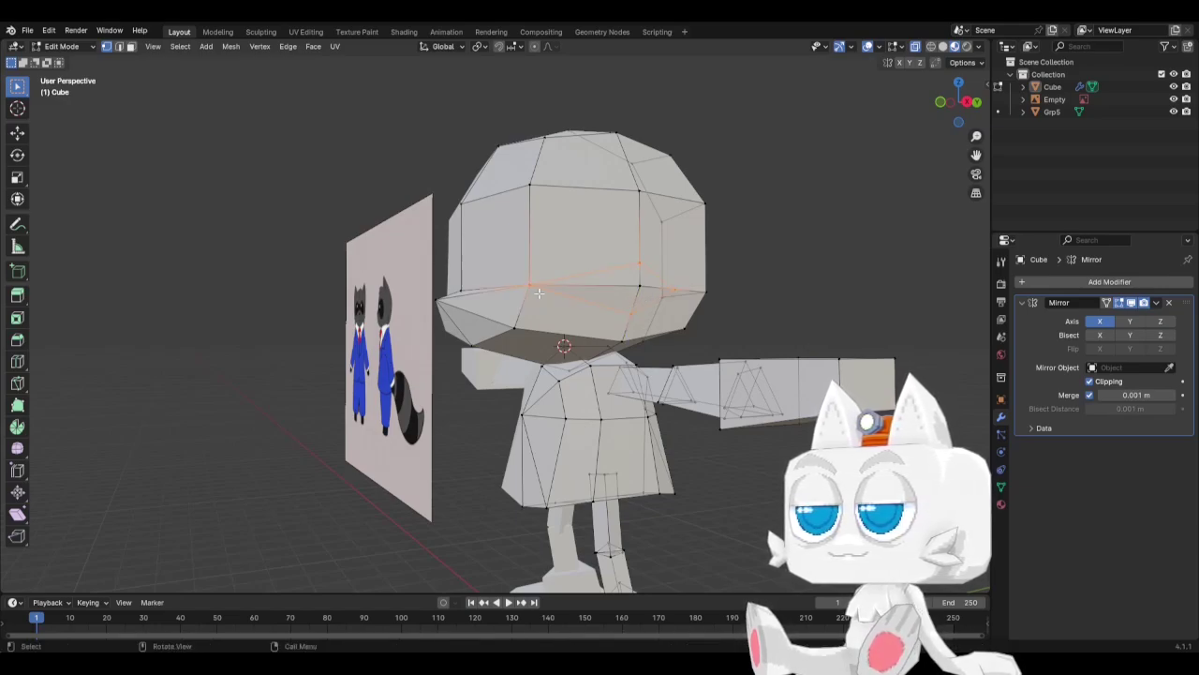
Knife-cut from the diamond's lower corner to the head's bottom side edge.
{"action": "key", "text": "k"}
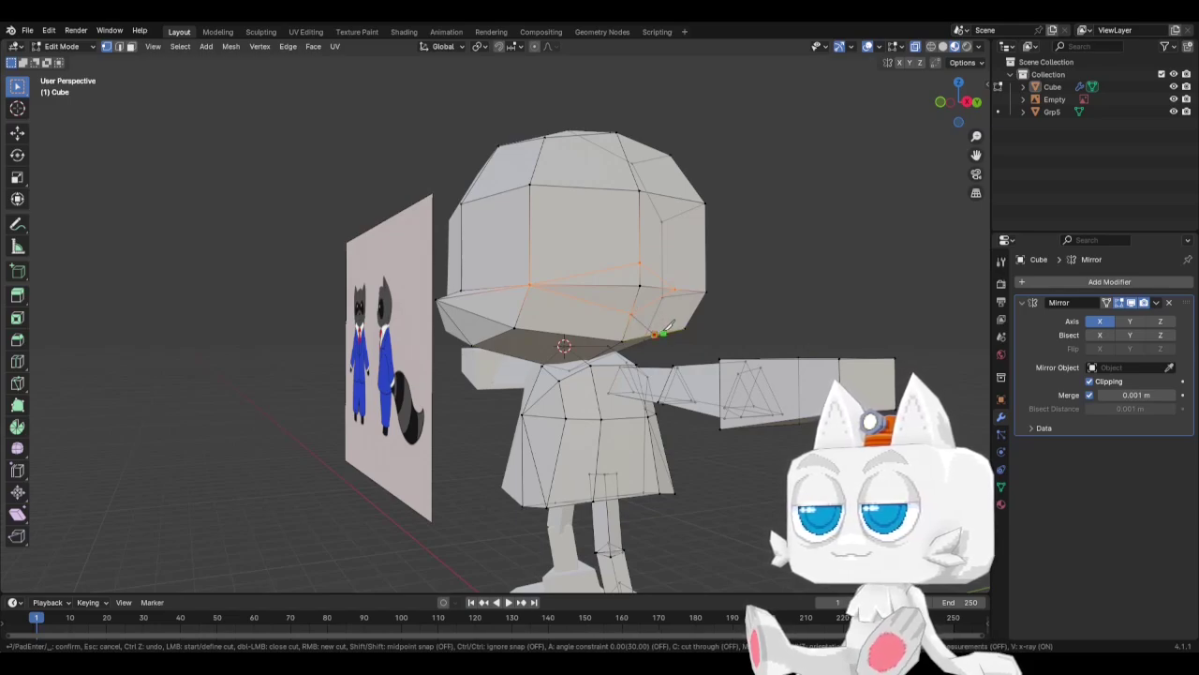
{"action": "middle_click_drag", "start_coordinate": [670, 323], "coordinate": [616, 308]}
{"action": "key", "text": "Return"}
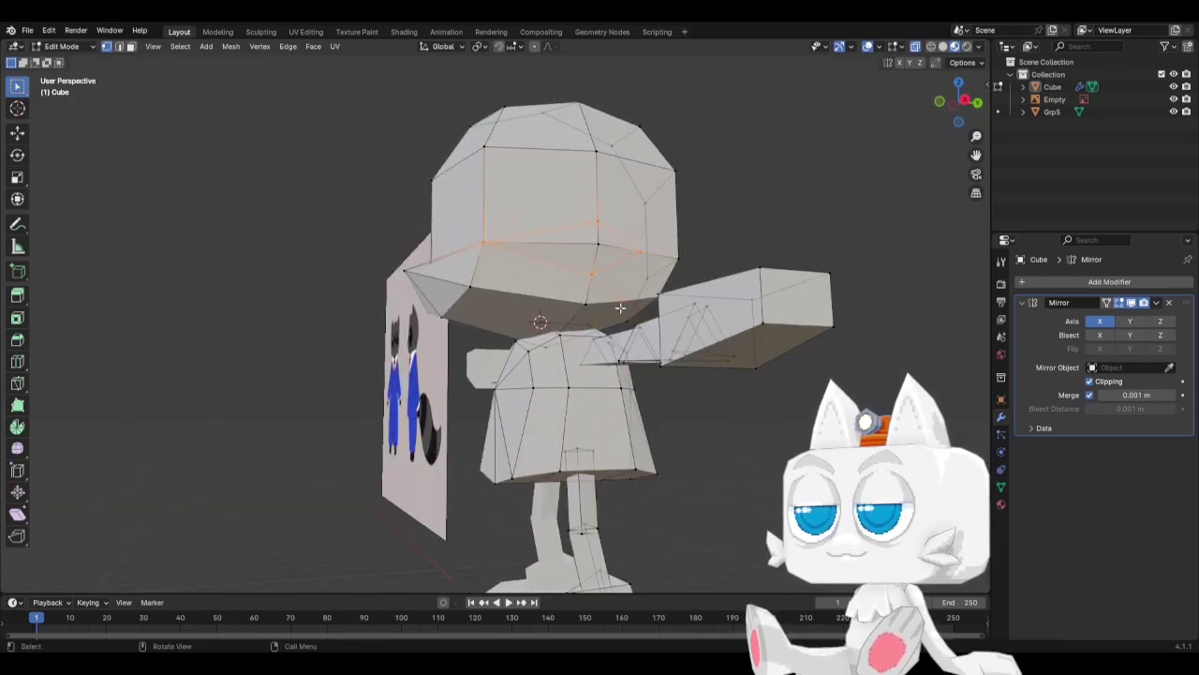
{"action": "key", "text": "ctrl+i"}
{"action": "key", "text": "h"}
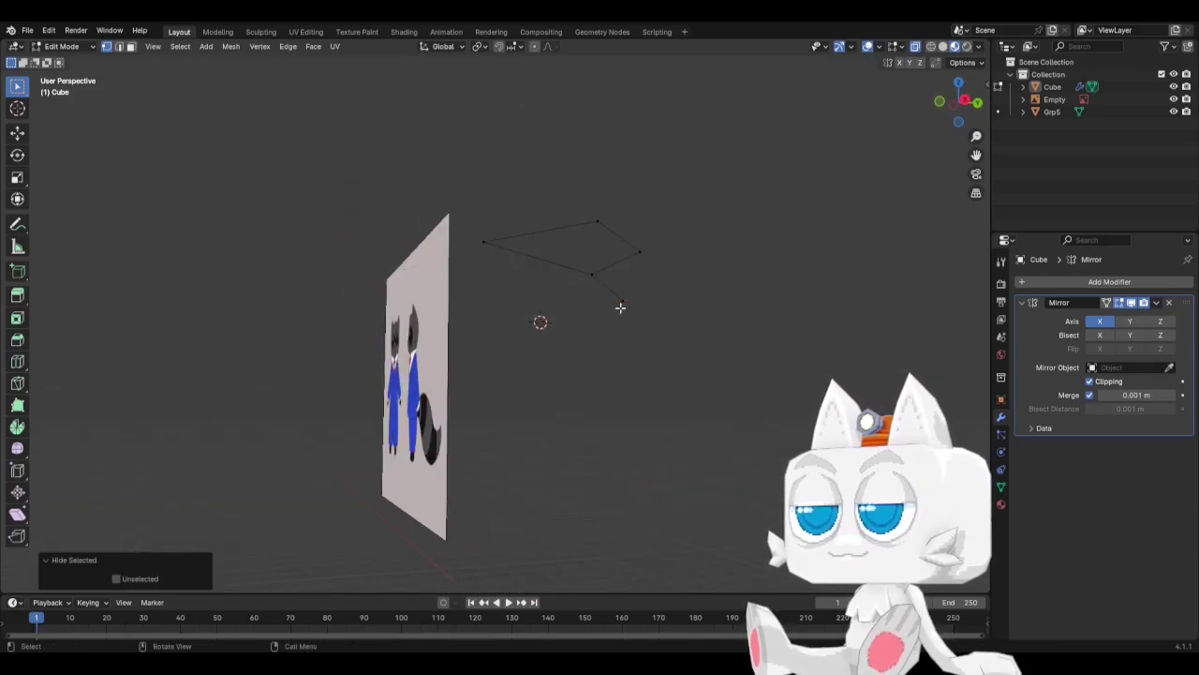
{"action": "key", "text": "alt+h"}
Isolate the head by selecting its linked geometry, inverting the selection and hiding the rest of the body.
{"action": "left_click", "coordinate": [628, 296]}
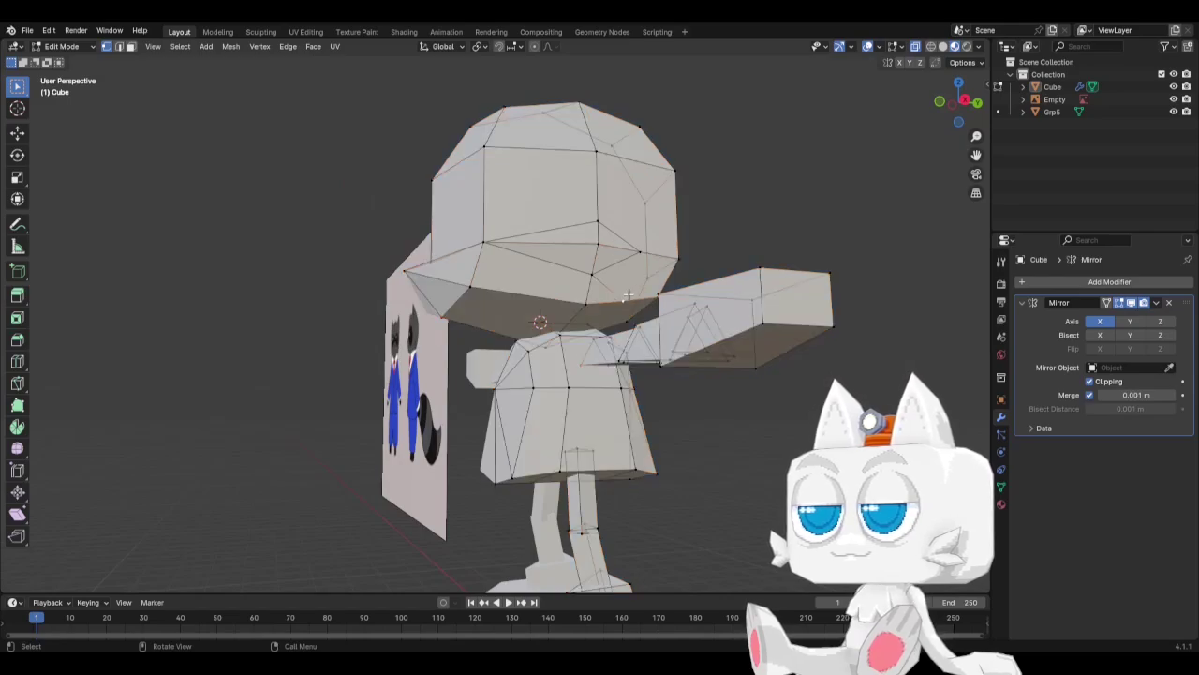
{"action": "key", "text": "ctrl+l"}
{"action": "key", "text": "ctrl+i"}
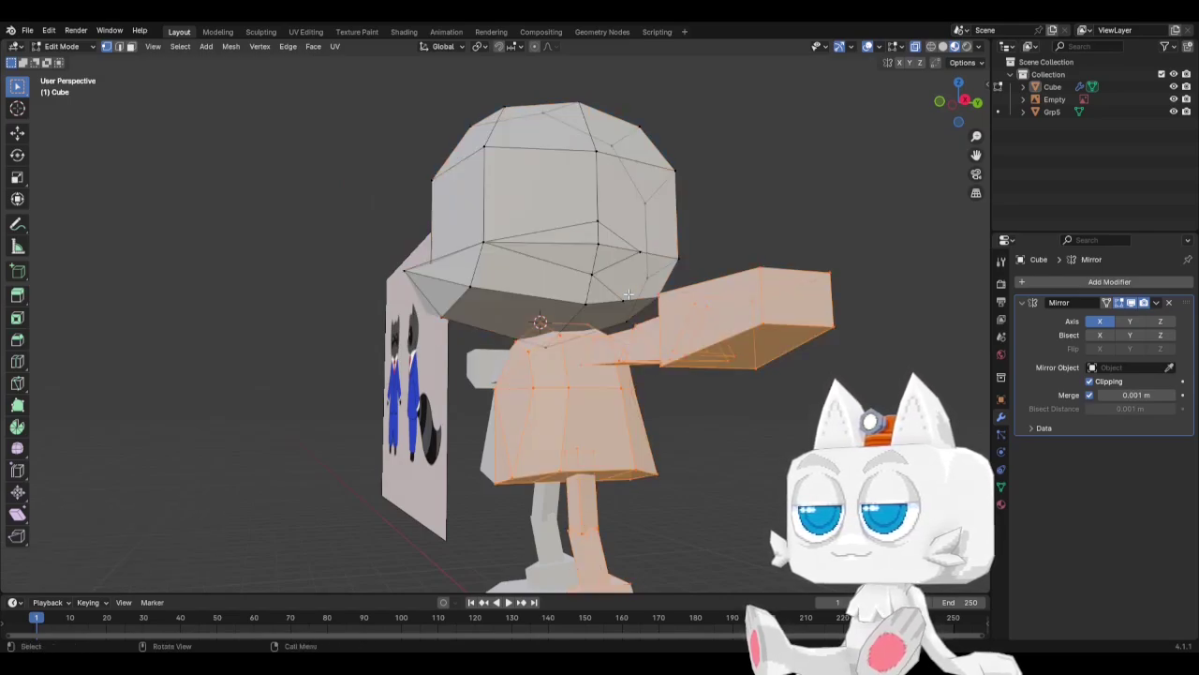
{"action": "key", "text": "h"}
Knife-cut a second diamond below the first, across the head's underside to the lower front vertex and up to the first diamond's lower corner.
{"action": "middle_click_drag", "start_coordinate": [632, 292], "coordinate": [556, 208]}
{"action": "key", "text": "k"}
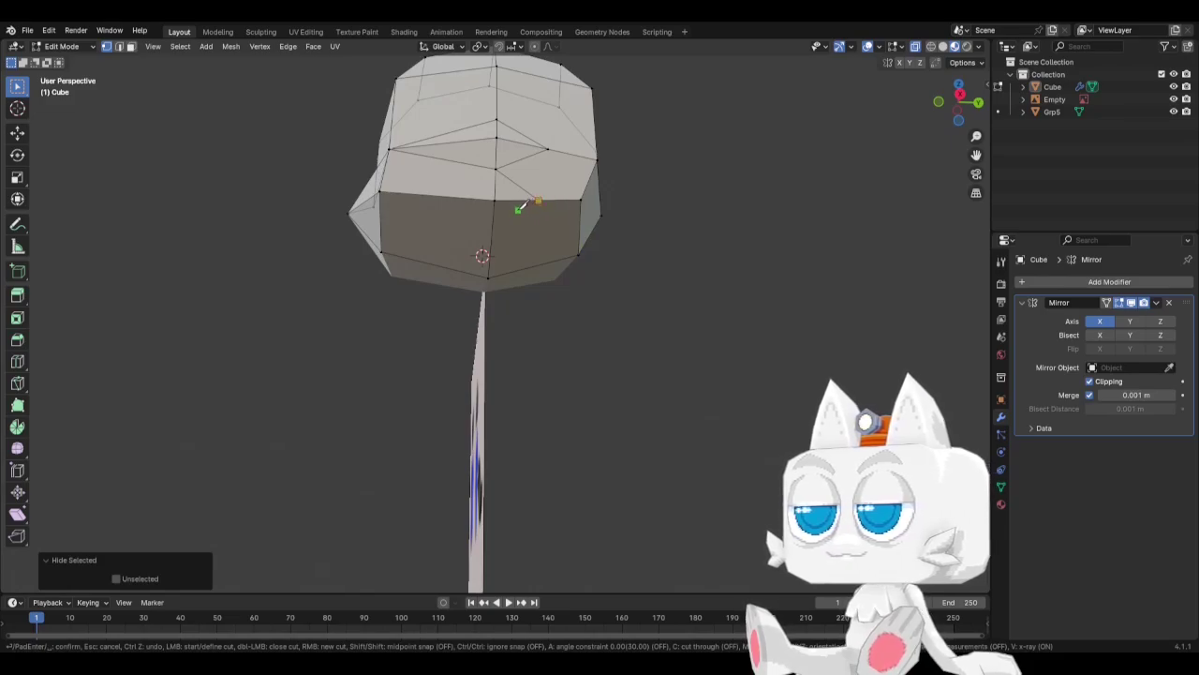
{"action": "left_click", "coordinate": [490, 242]}
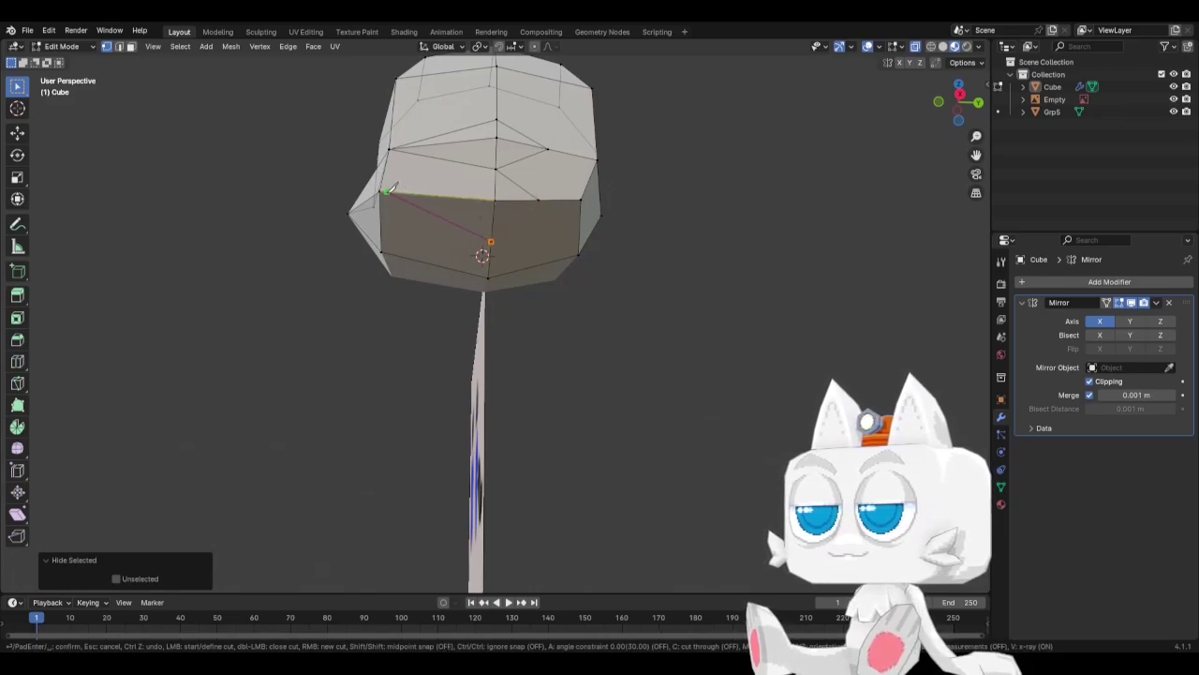
{"action": "left_click", "coordinate": [382, 190]}
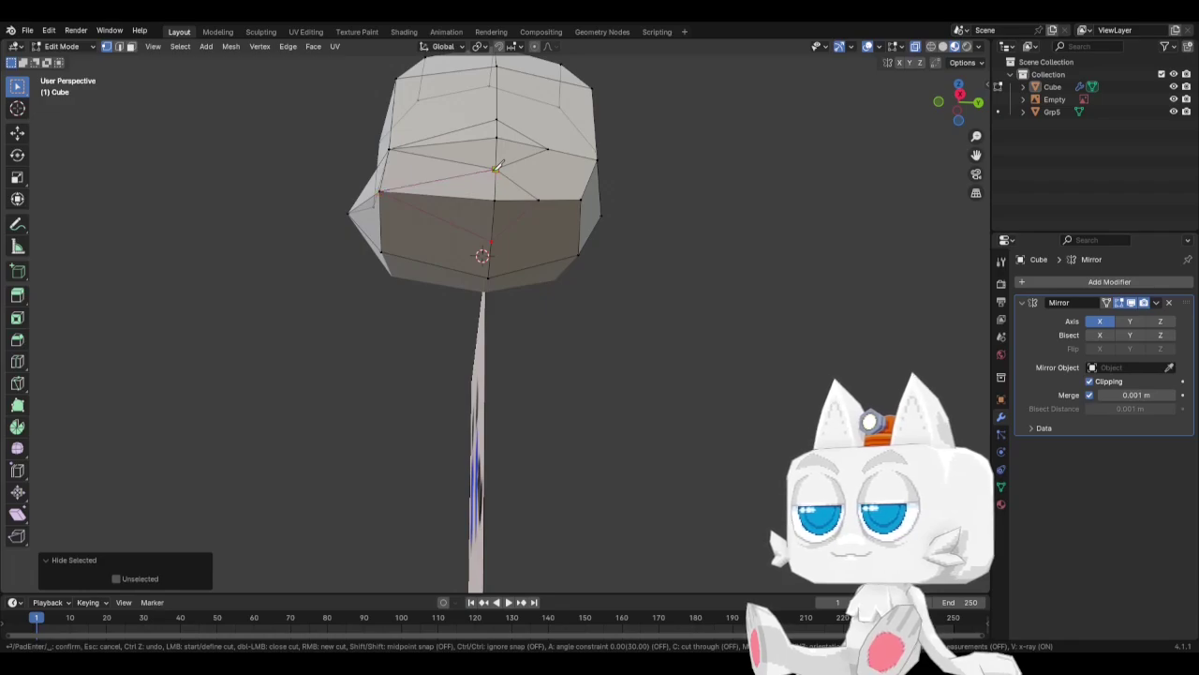
{"action": "left_click", "coordinate": [496, 167]}
{"action": "key", "text": "Return"}
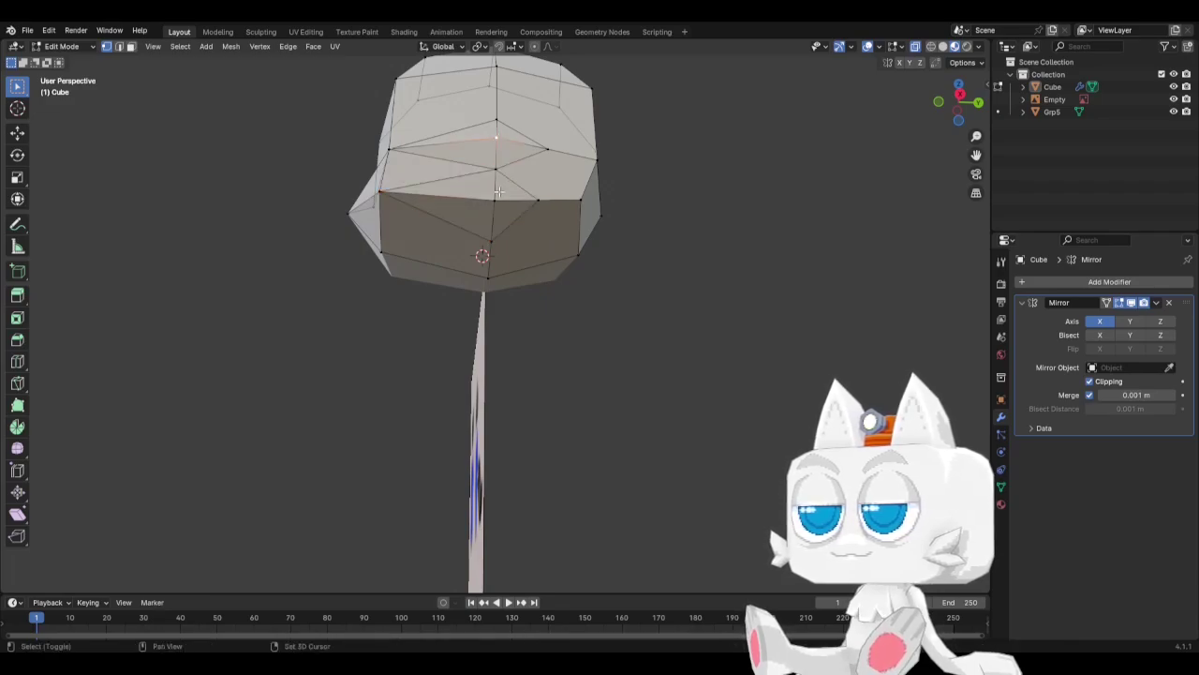
Pull the centre vertices of both cheek diamonds outward about 0.59 m in X and back about 0.33 m in Y to form fur tufts.
{"action": "key", "text": "KP_1"}
{"action": "key", "text": "g"}
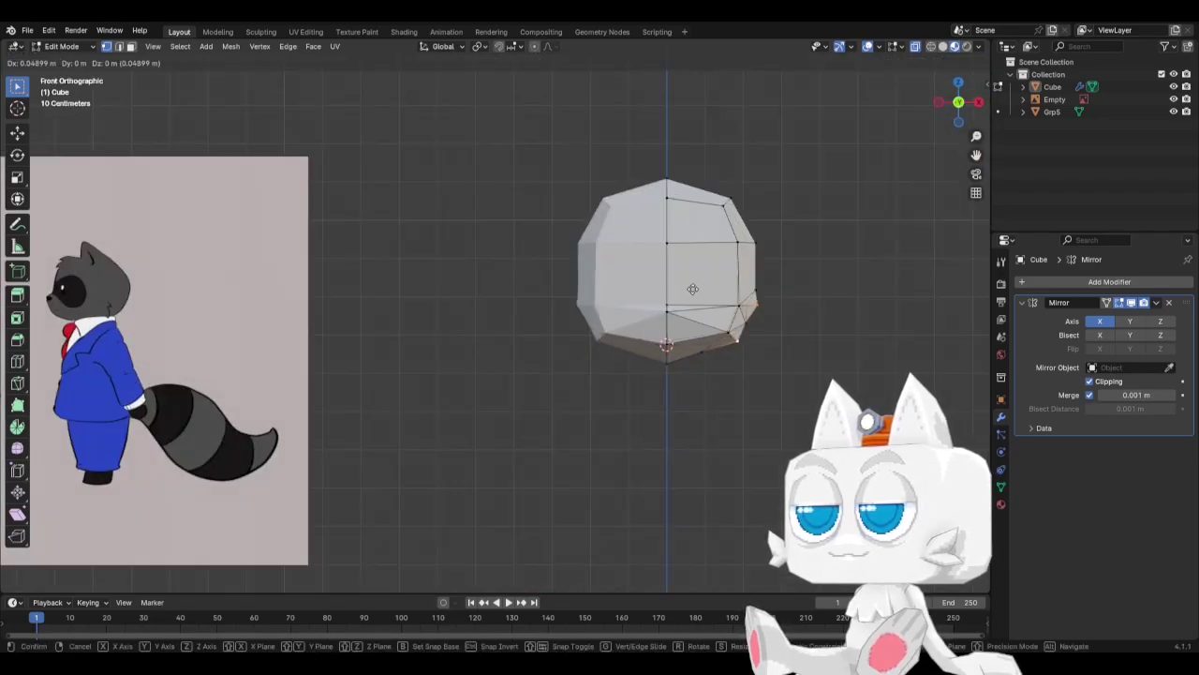
{"action": "left_click", "coordinate": [708, 290]}
{"action": "key", "text": "KP_3"}
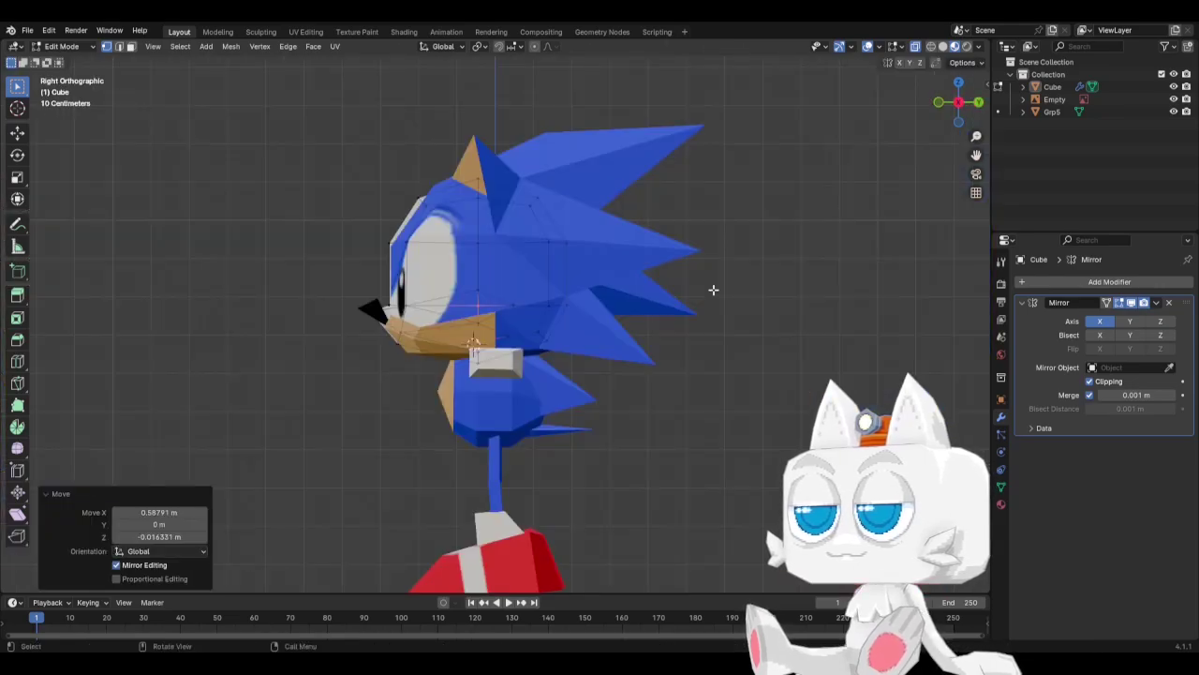
{"action": "key", "text": "g"}
{"action": "left_click", "coordinate": [725, 290]}
{"action": "key", "text": "ctrl+KP_3"}
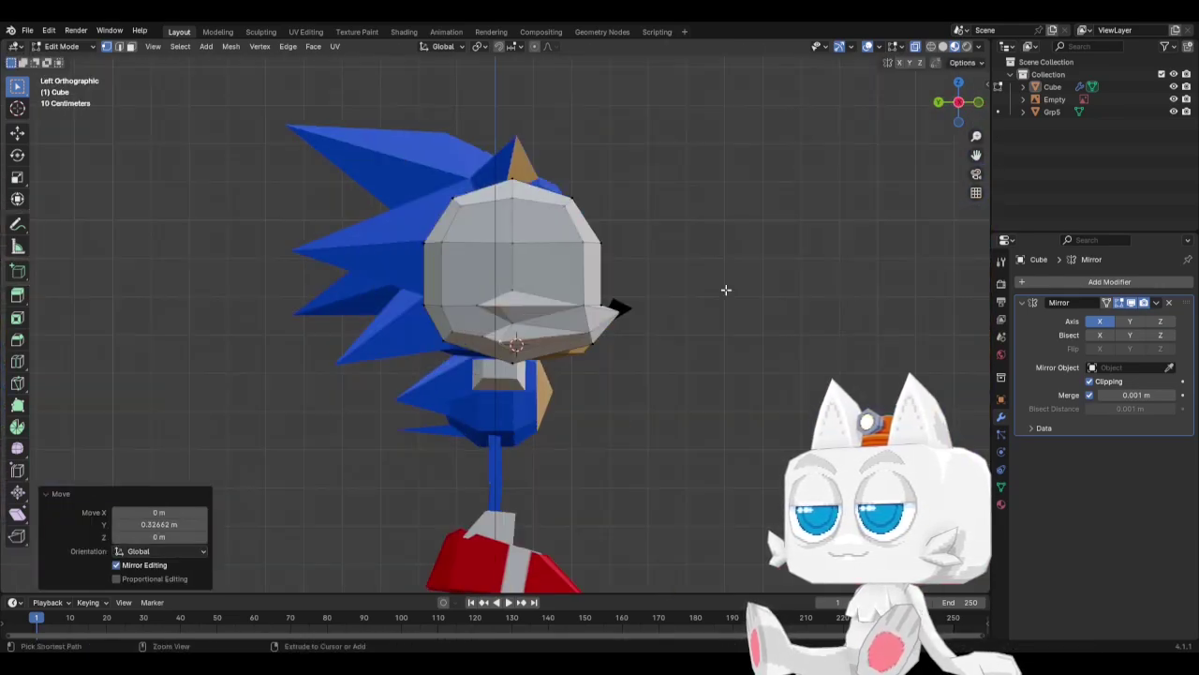
Move the vertex between the two cheek tufts outward along X by about 0.38 m.
{"action": "mouse_move", "coordinate": [656, 290]}
{"action": "middle_mouse_down"}
{"action": "mouse_move", "coordinate": [517, 369]}
{"action": "mouse_move", "coordinate": [535, 310]}
{"action": "mouse_move", "coordinate": [624, 328]}
{"action": "middle_mouse_up"}
{"action": "left_click", "coordinate": [758, 349]}
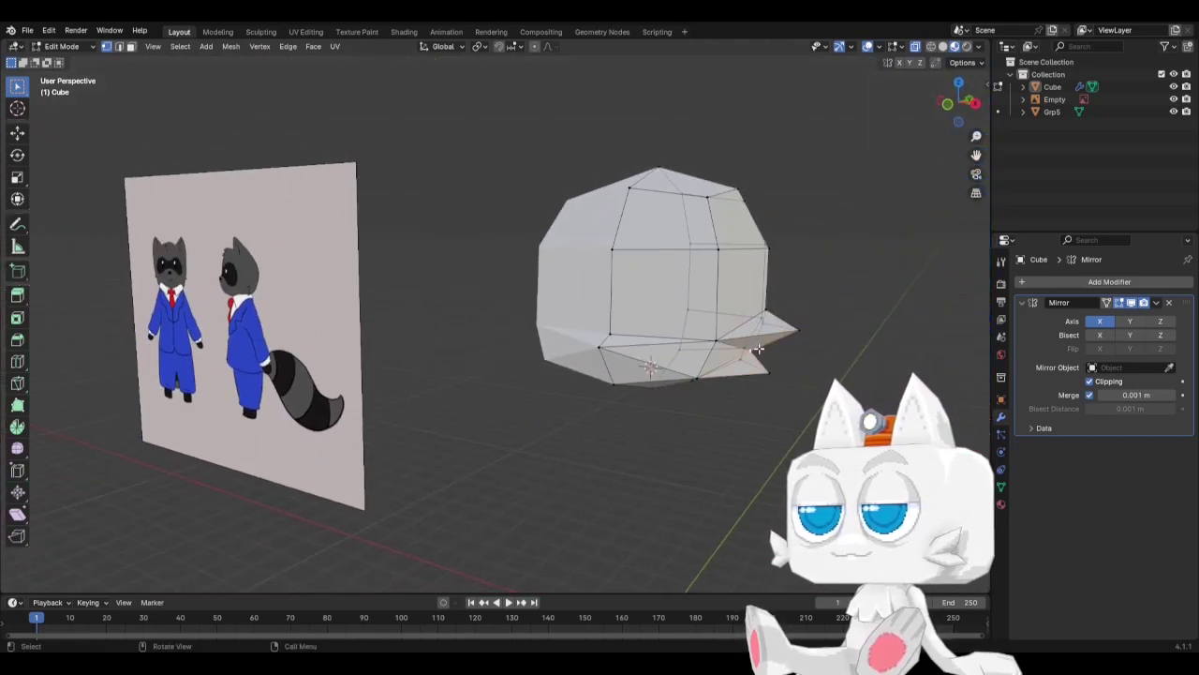
{"action": "key", "text": "KP_1"}
{"action": "key", "text": "g"}
{"action": "key", "text": "x"}
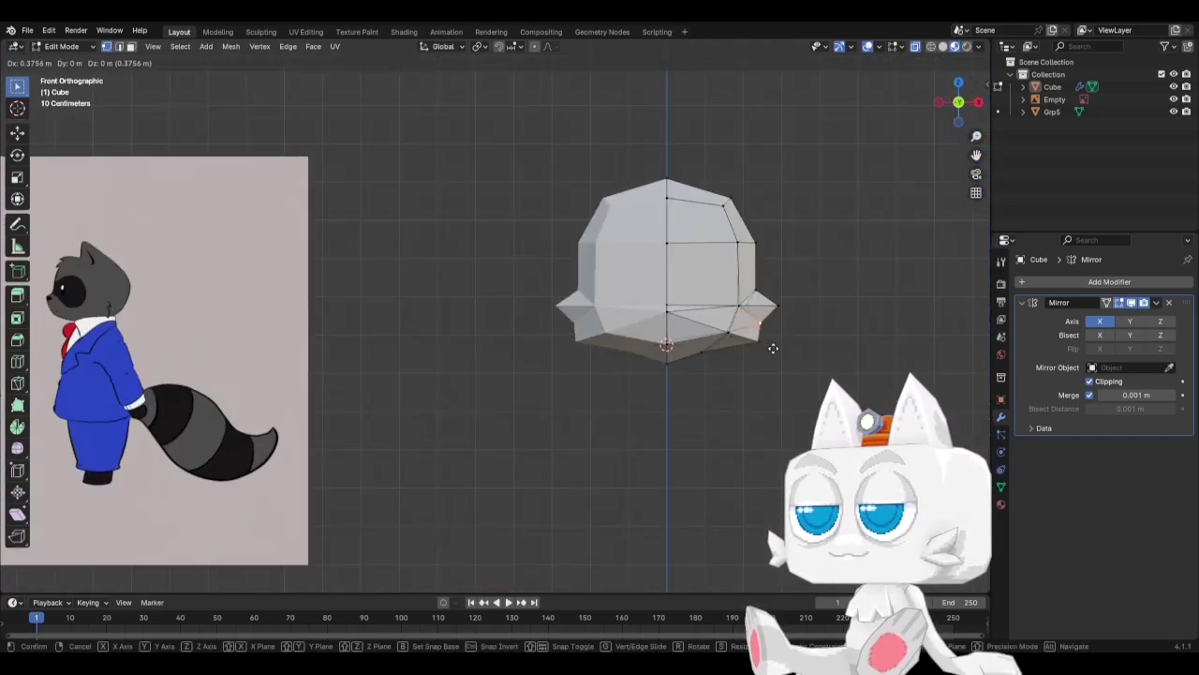
{"action": "left_click", "coordinate": [761, 344]}
Move the lower tuft tip about 0.16 m outward in X, and the cut vertex under the jaw about 0.23 m in X and -0.15 m in Z.
{"action": "key", "text": "g"}
{"action": "left_click", "coordinate": [757, 353]}
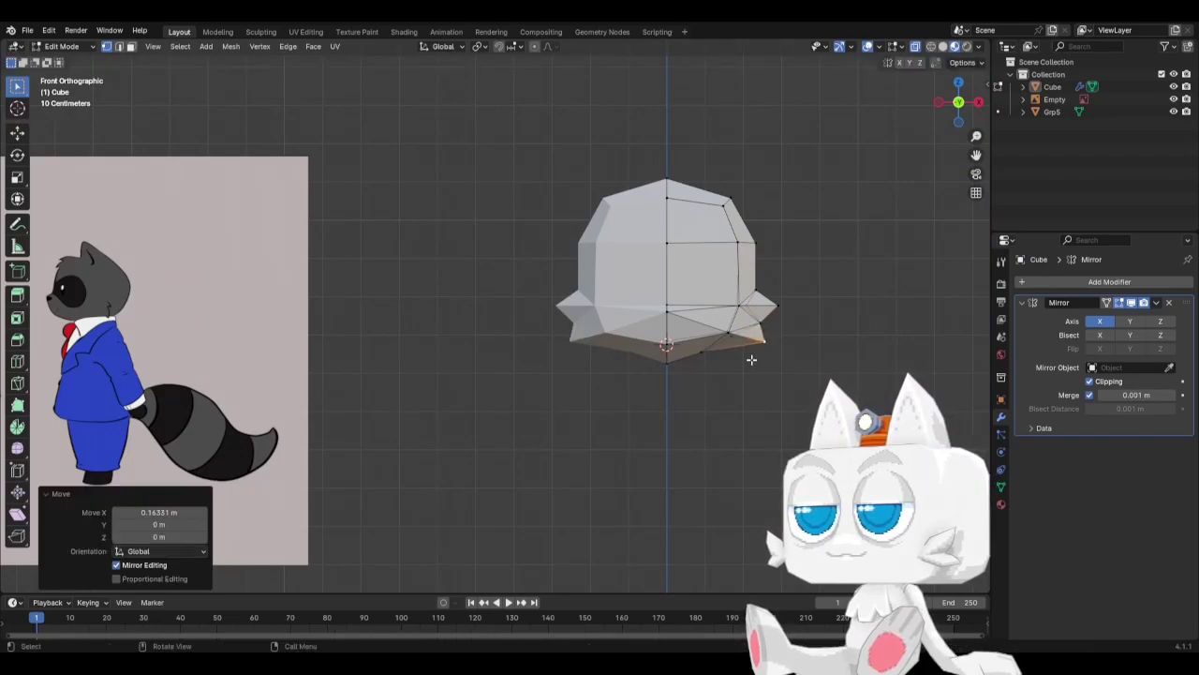
{"action": "left_click", "coordinate": [700, 353]}
{"action": "key", "text": "g"}
{"action": "left_click", "coordinate": [711, 358]}
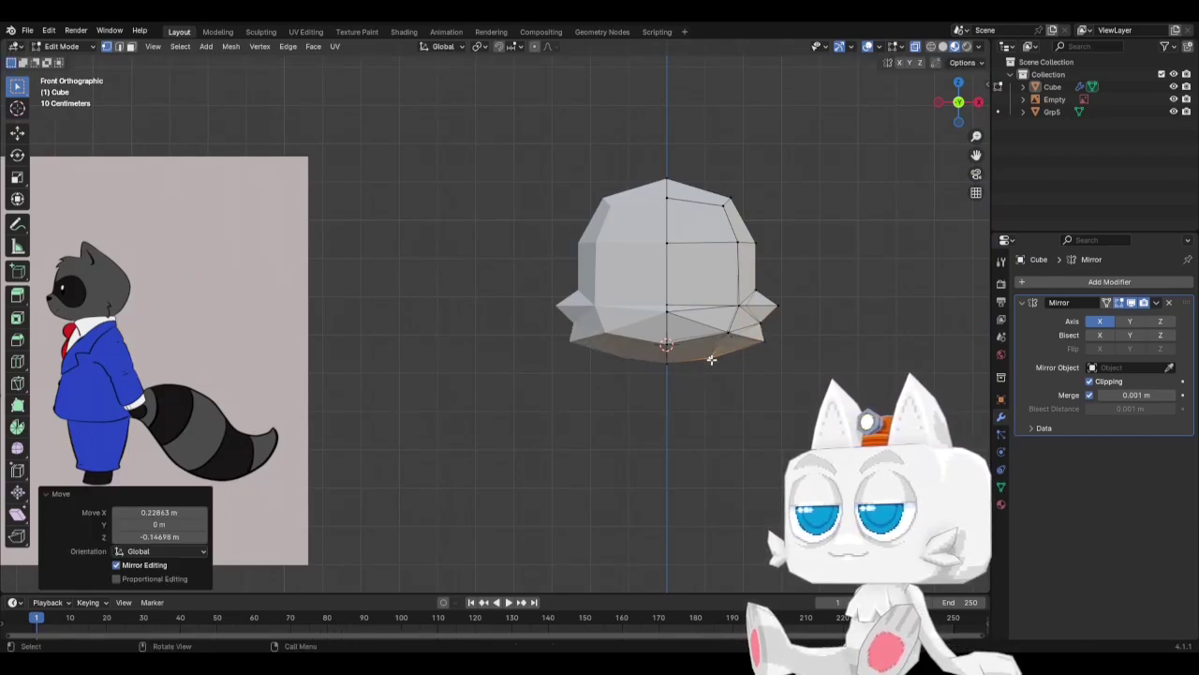
Knife-cut an edge from the upper cheek tuft's rear corner down to the lower tuft's rear corner and the jaw vertex.
{"action": "middle_click_drag", "start_coordinate": [724, 368], "coordinate": [464, 291]}
{"action": "middle_click_drag", "start_coordinate": [369, 248], "coordinate": [382, 284]}
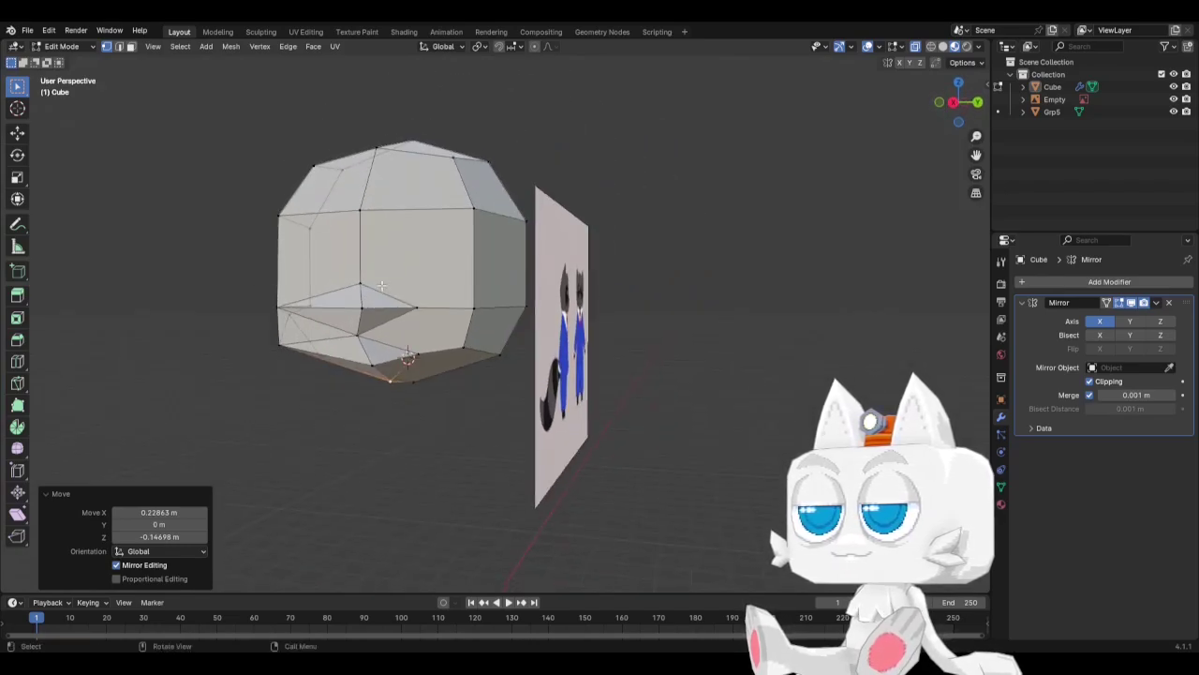
{"action": "key", "text": "k"}
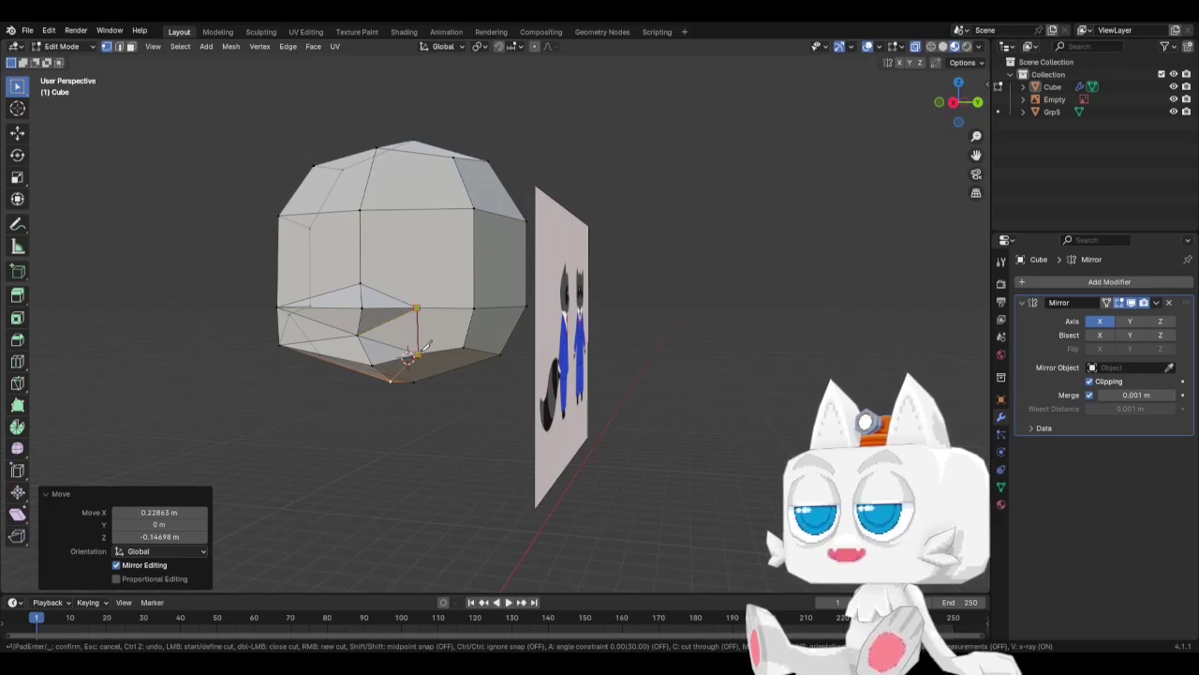
{"action": "key", "text": "Return"}
Knife-cut an edge across the large face on the head's underside, from its side corner behind the lower cheek tuft.
{"action": "middle_click_drag", "start_coordinate": [426, 345], "coordinate": [422, 310]}
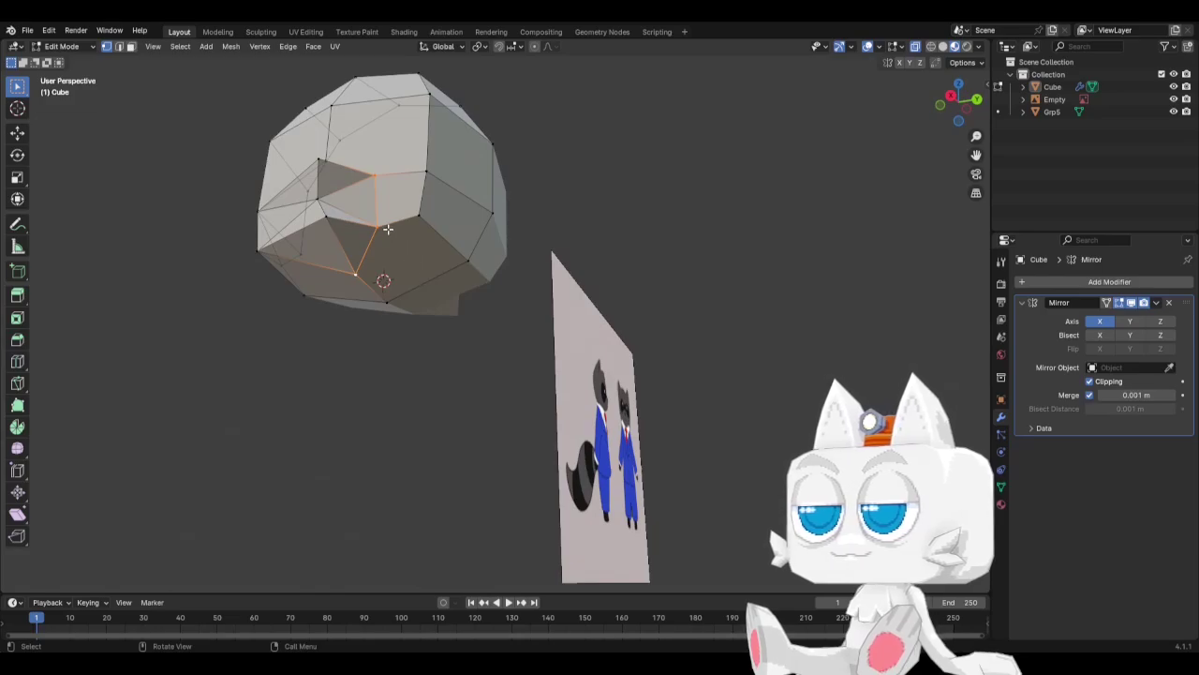
{"action": "key", "text": "k"}
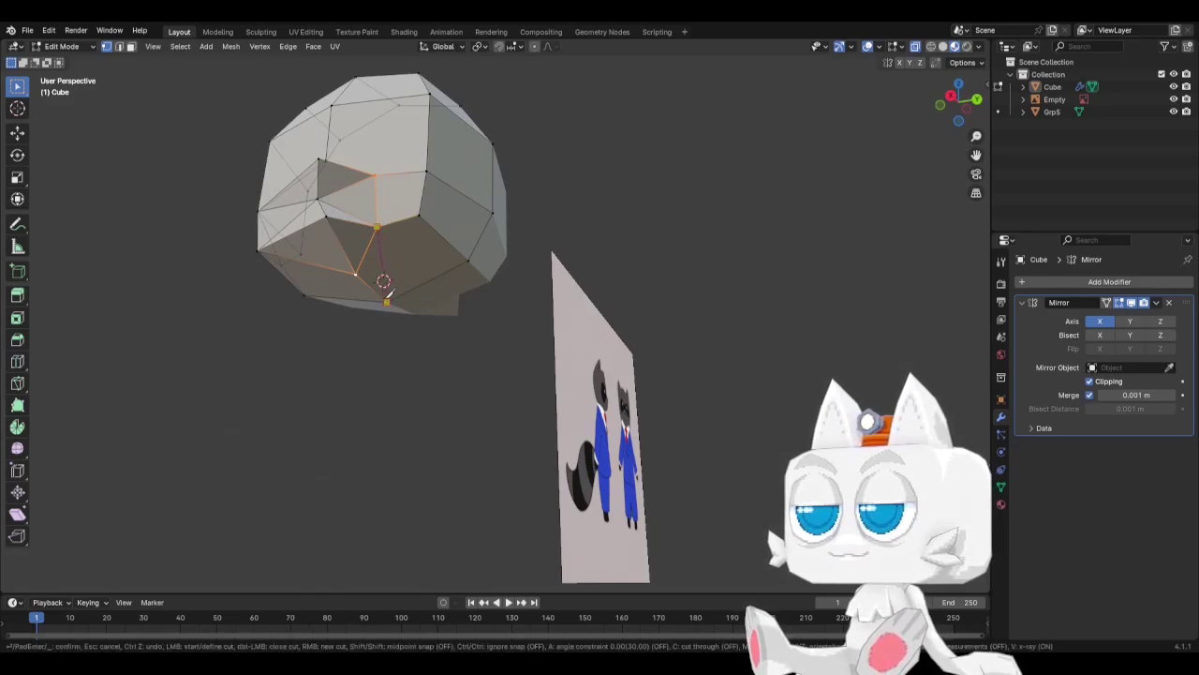
{"action": "mouse_move", "coordinate": [384, 285]}
{"action": "middle_mouse_down"}
{"action": "mouse_move", "coordinate": [356, 291]}
{"action": "mouse_move", "coordinate": [373, 287]}
{"action": "middle_mouse_up"}
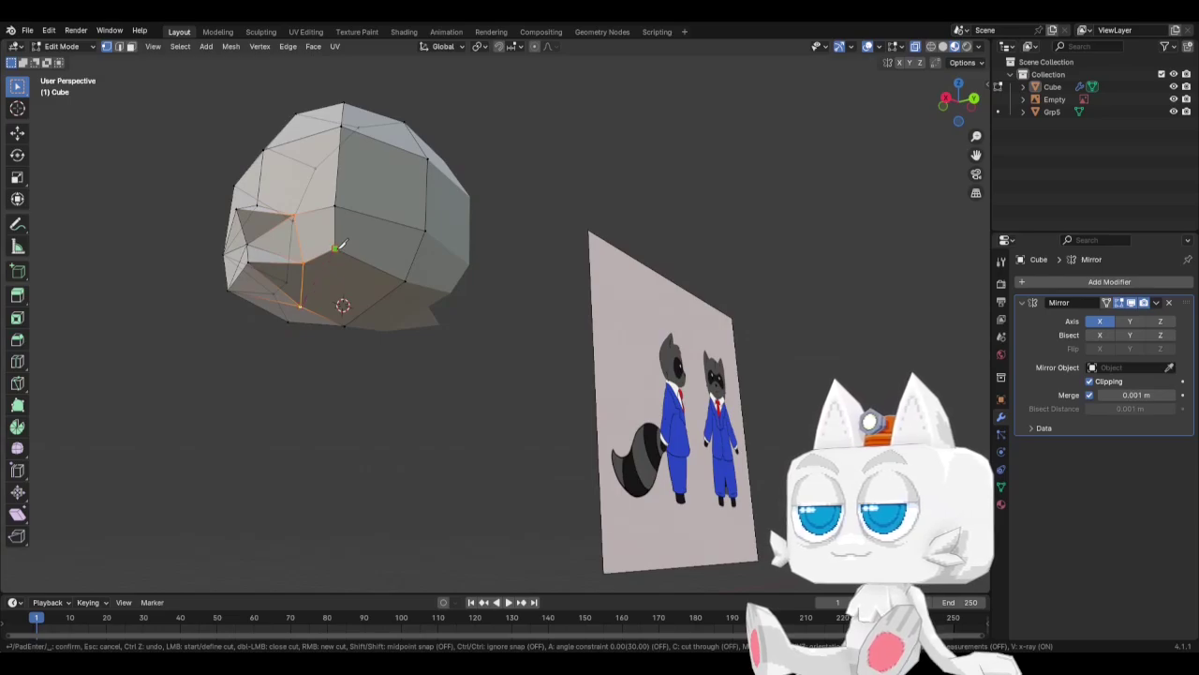
{"action": "key", "text": "Return"}
Knife-cut an edge from the upper cheek tuft's rear corner up to the vertex at the middle of the head's side.
{"action": "middle_click_drag", "start_coordinate": [342, 246], "coordinate": [321, 322]}
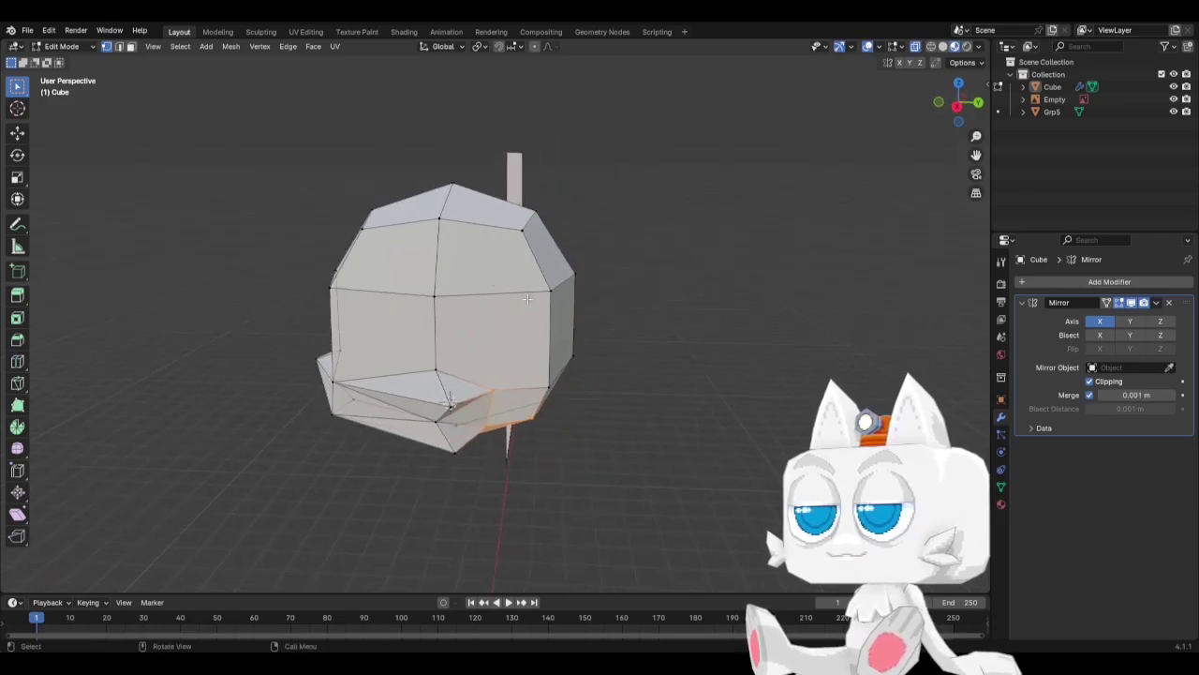
{"action": "key", "text": "k"}
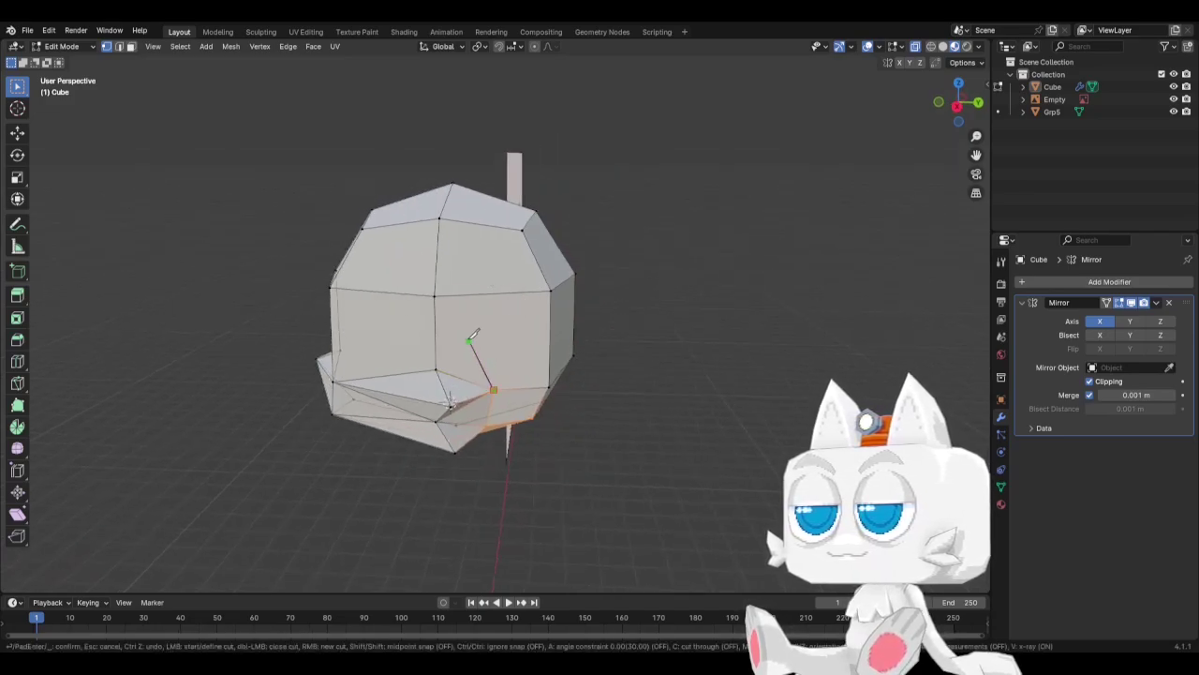
{"action": "left_click", "coordinate": [435, 295]}
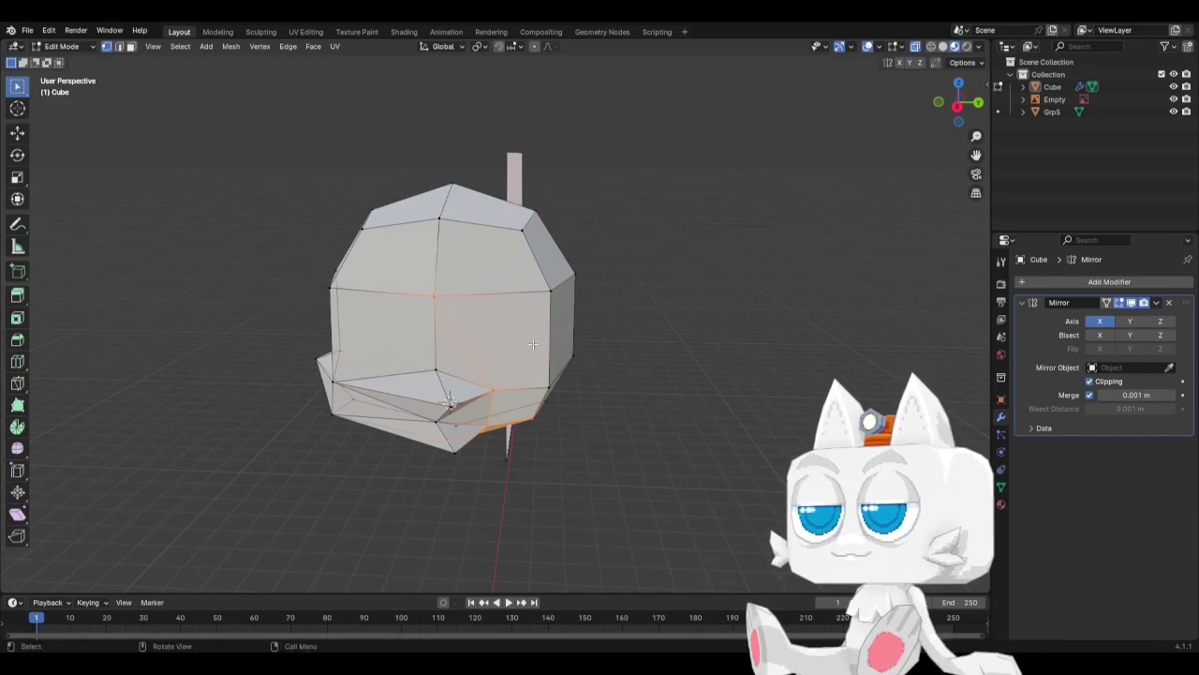
Compare the whole raccoon body with the reference image and the finished Sonic model from the front and side.
{"action": "middle_click_drag", "start_coordinate": [437, 293], "coordinate": [583, 356]}
{"action": "middle_click_drag", "start_coordinate": [582, 398], "coordinate": [658, 365]}
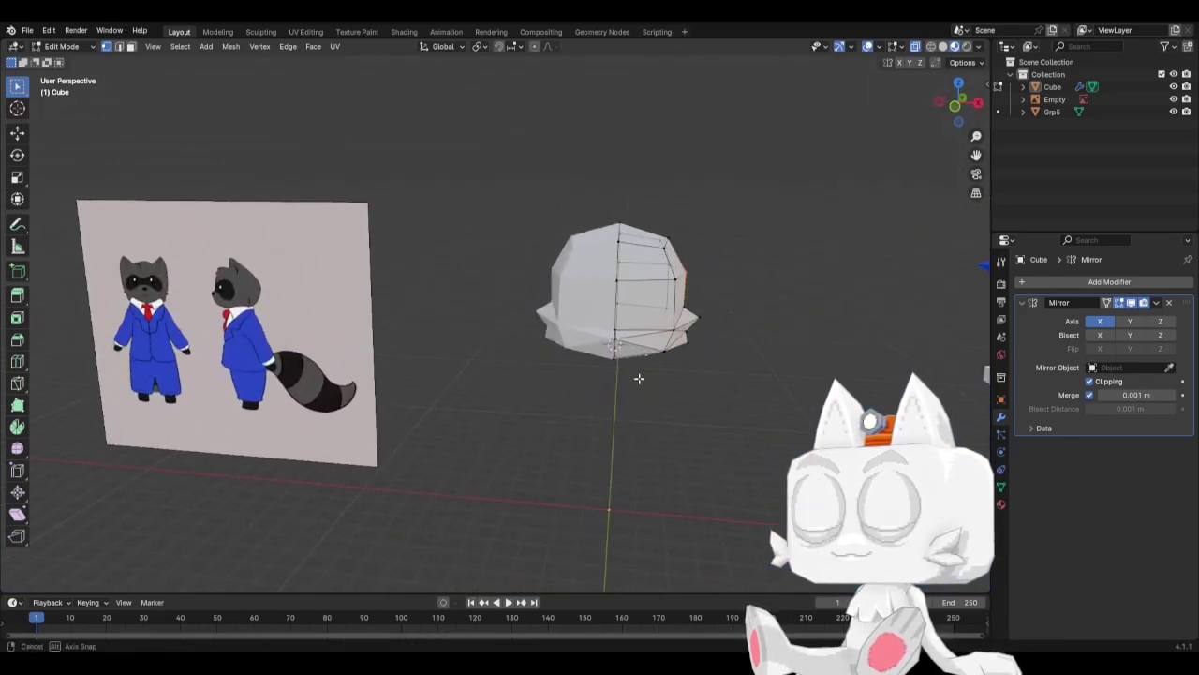
{"action": "key", "text": "Tab"}
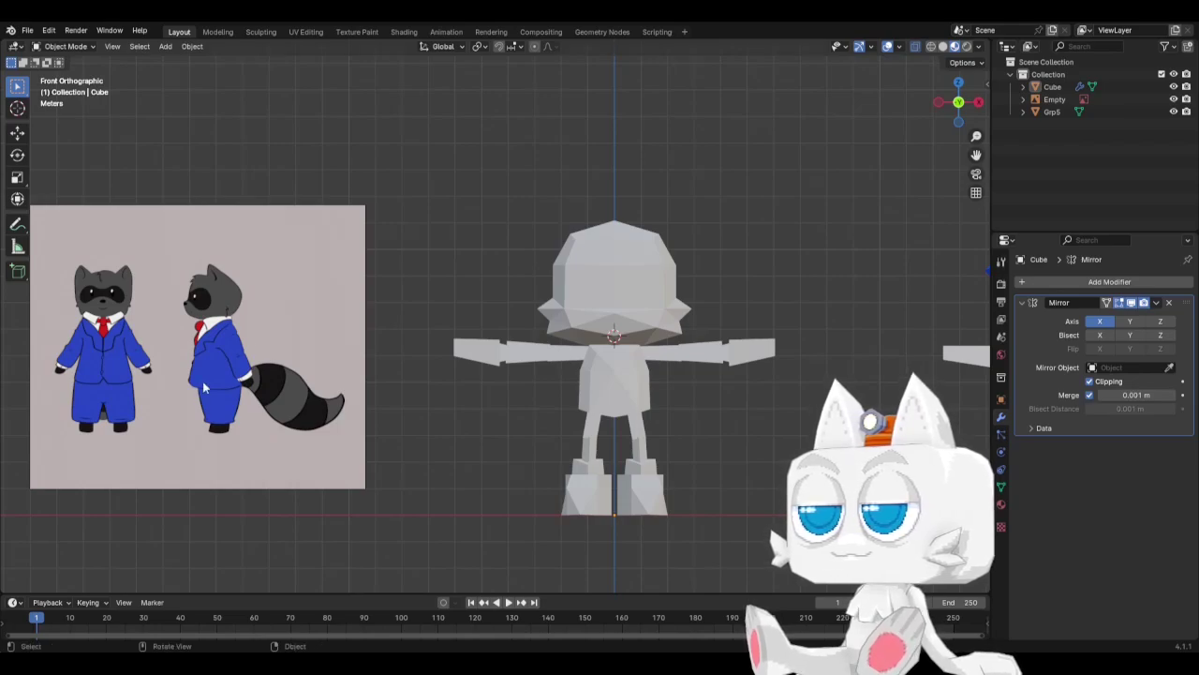
{"action": "scroll", "coordinate": [707, 328], "scroll_direction": "down", "scroll_amount": 2}
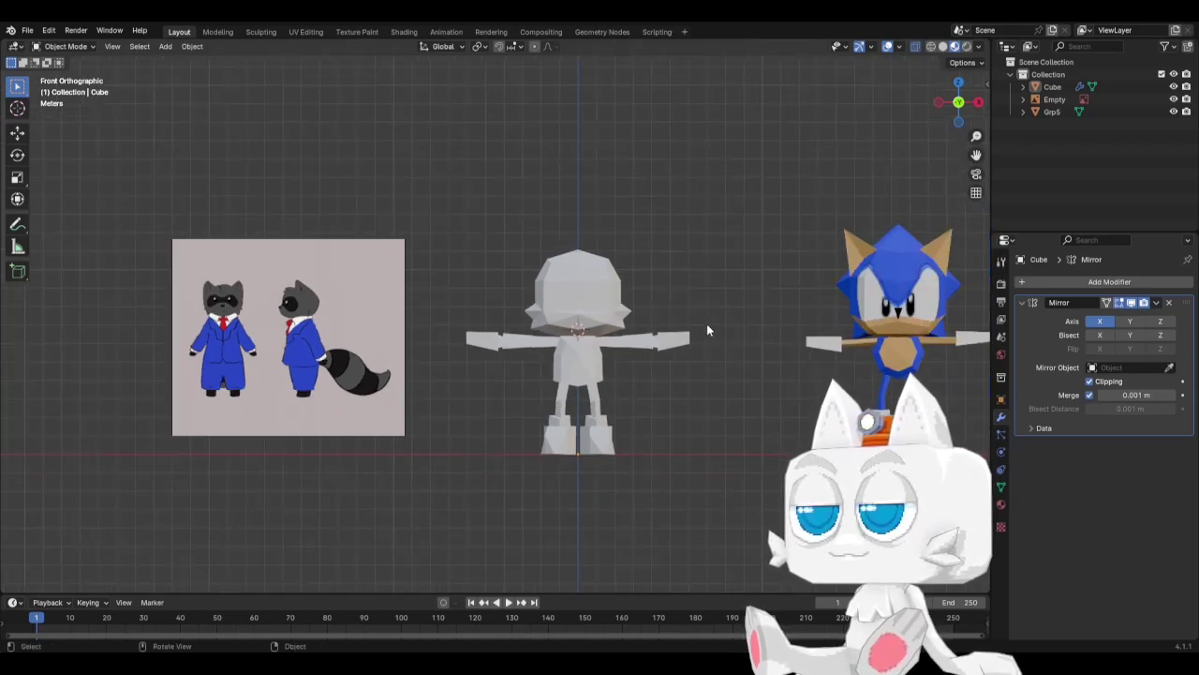
{"action": "middle_click_drag", "start_coordinate": [706, 323], "coordinate": [524, 356]}
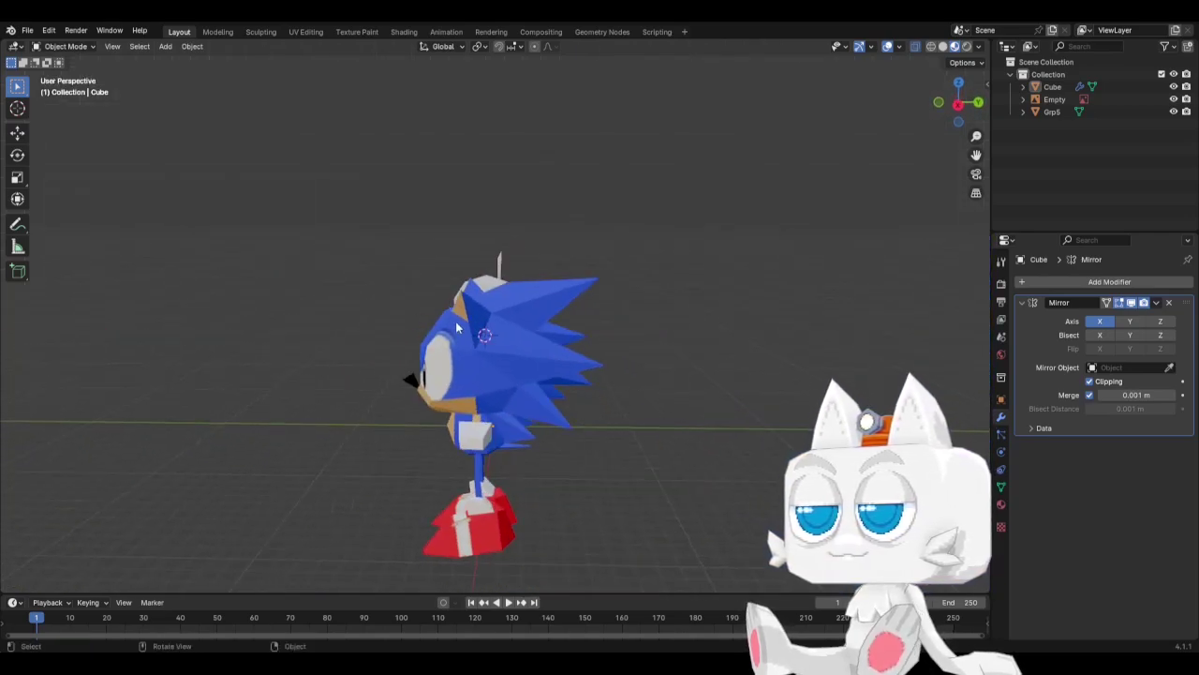
{"action": "middle_click_drag", "start_coordinate": [457, 327], "coordinate": [581, 342]}
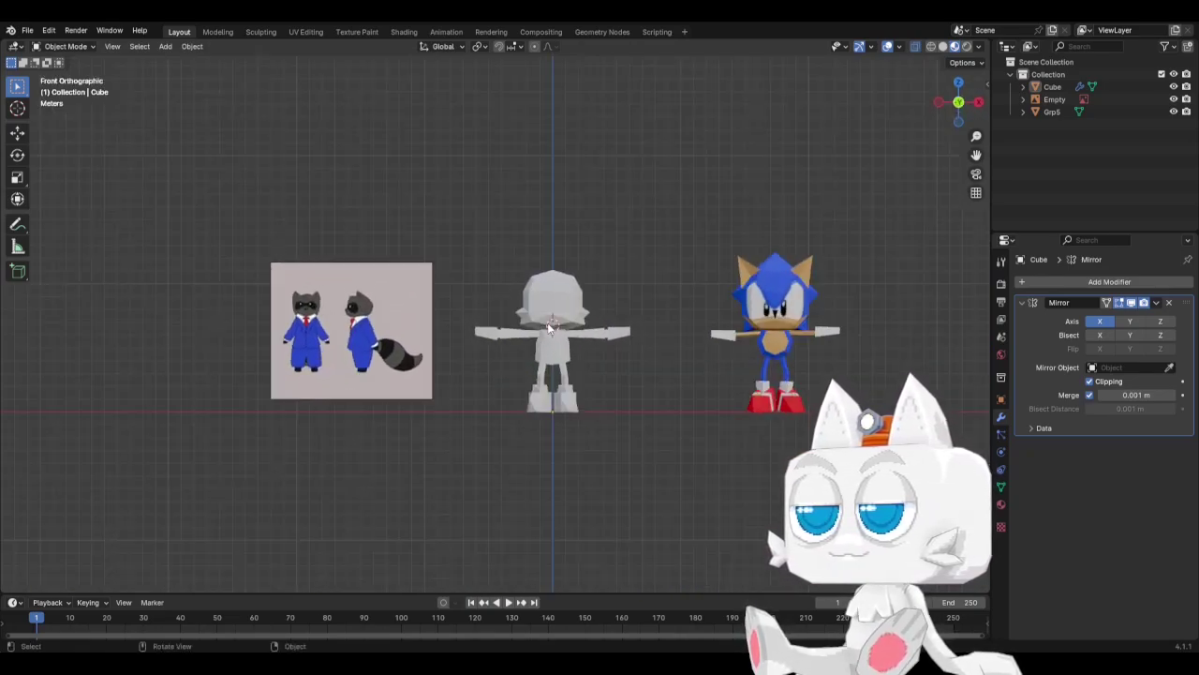
{"action": "scroll", "coordinate": [546, 319], "scroll_direction": "up", "scroll_amount": 4}
{"action": "key", "text": "Tab"}
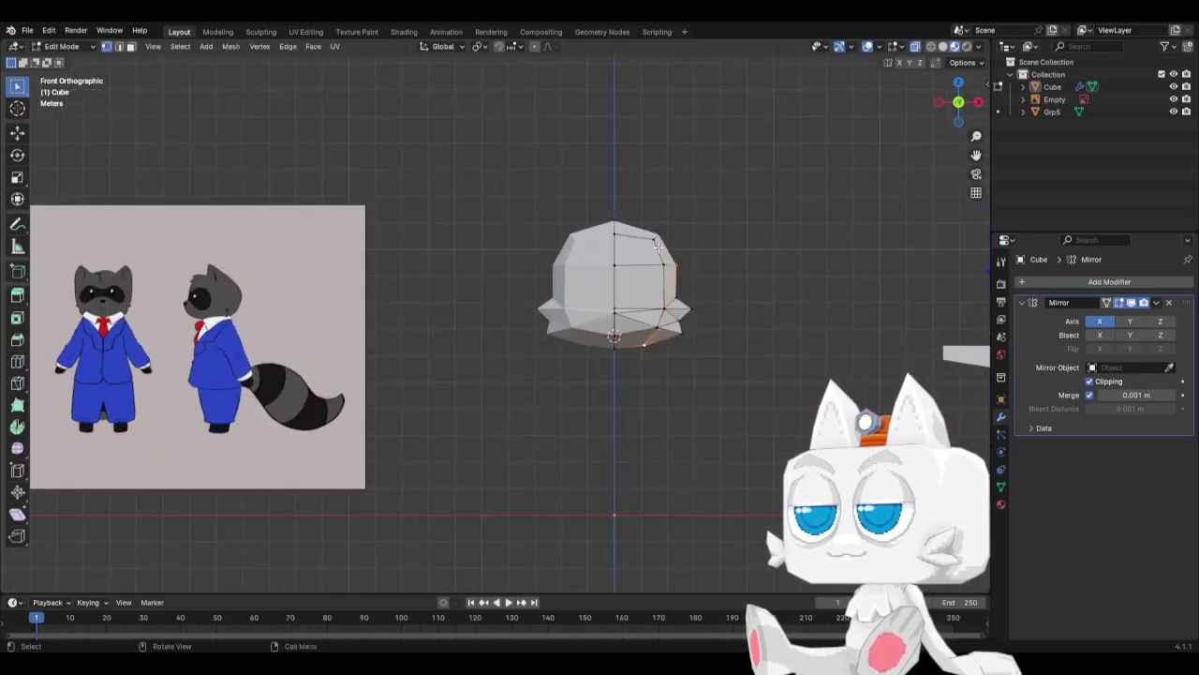
Knife-cut a diamond-shaped ear base on the upper side of the head, through the upper rear and upper front vertices.
{"action": "middle_click_drag", "start_coordinate": [691, 244], "coordinate": [515, 368]}
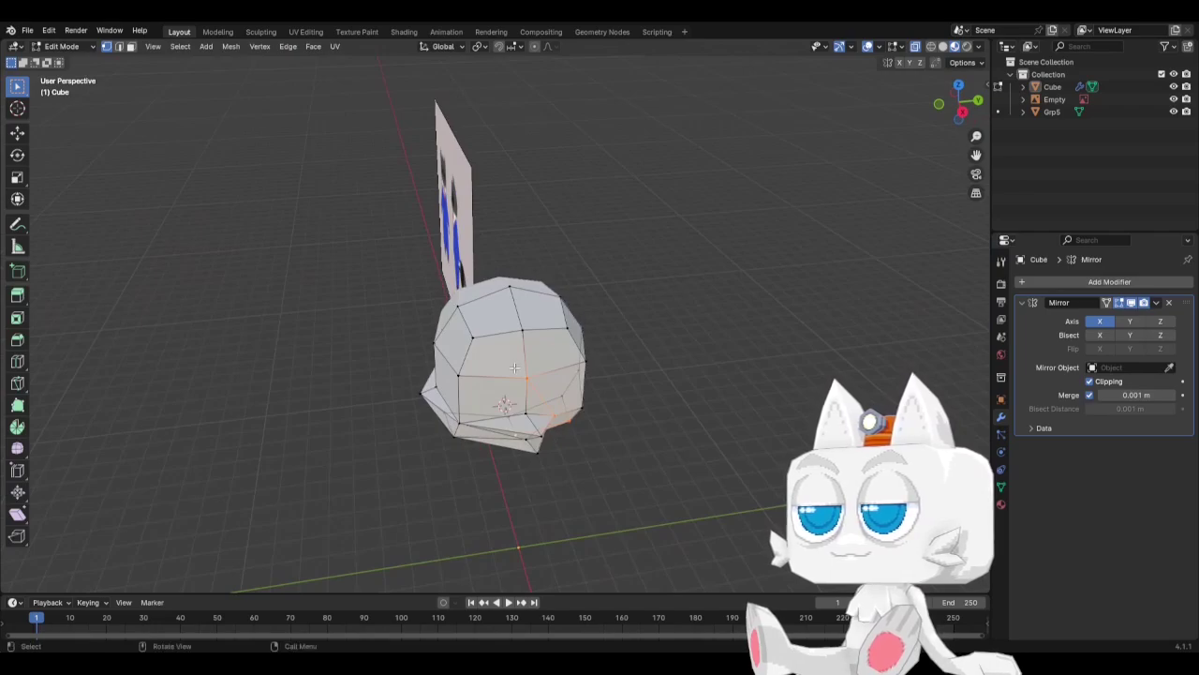
{"action": "key", "text": "k"}
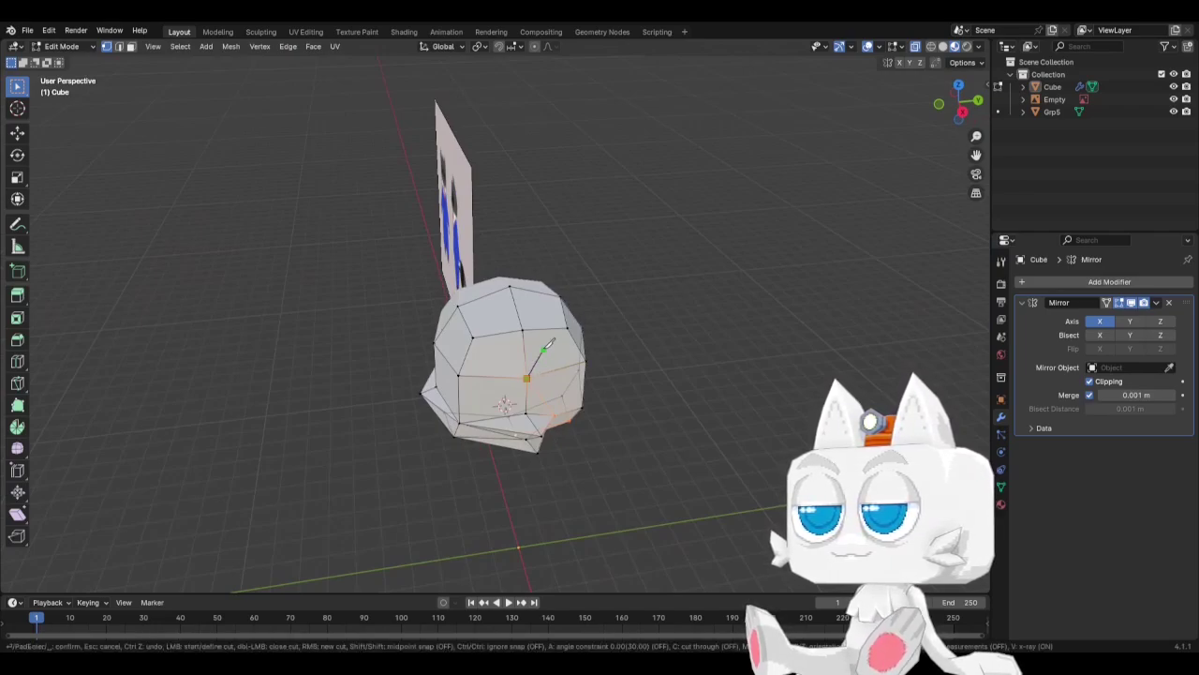
{"action": "left_click", "coordinate": [563, 327]}
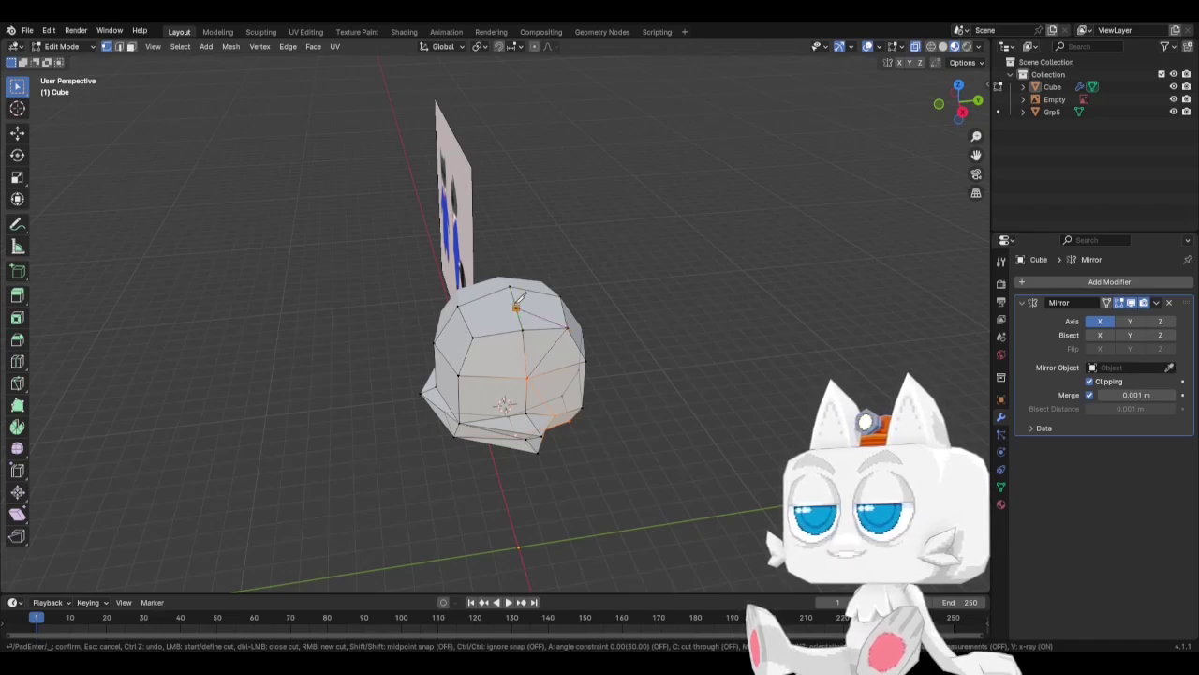
{"action": "left_click", "coordinate": [475, 337]}
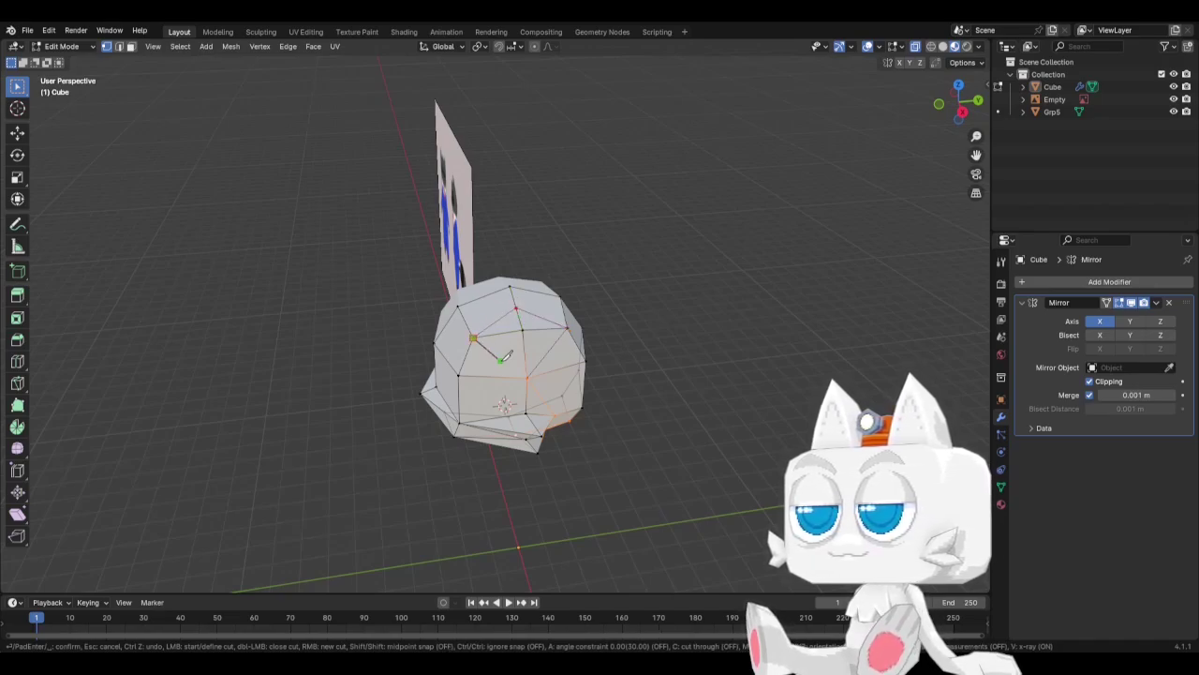
{"action": "key", "text": "Return"}
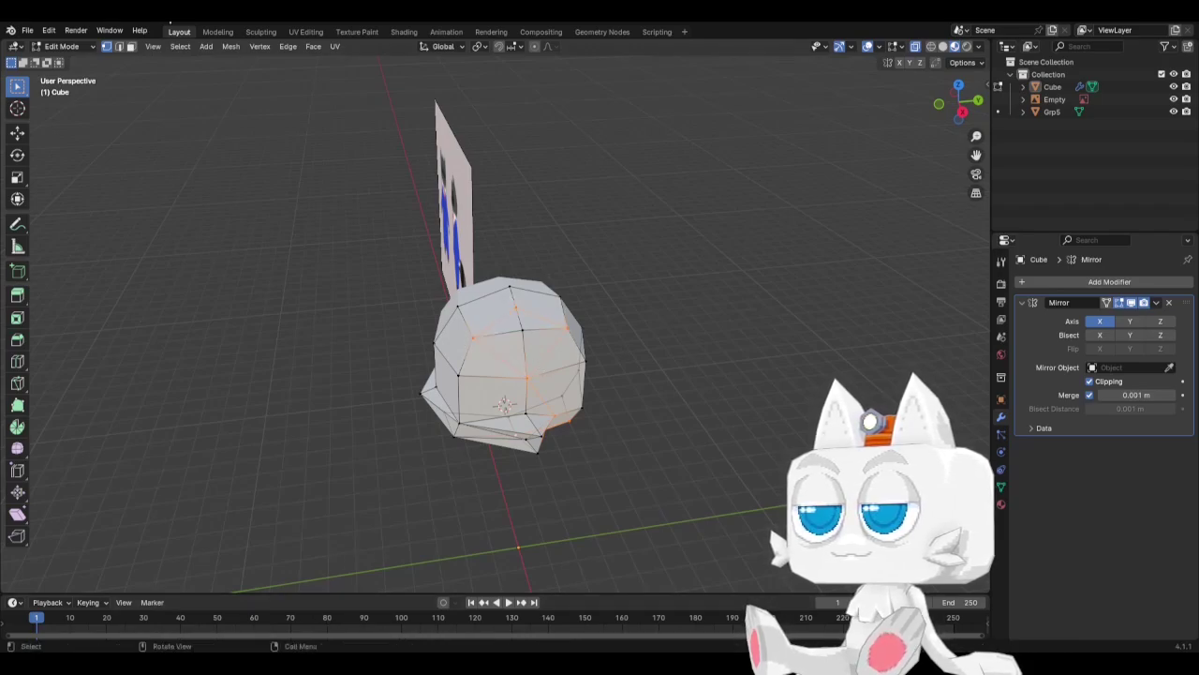
Extrude the ear-base faces about 0.92 m in X and 1.46 m in Z, and merge the extruded end at its centre.
{"action": "left_click", "coordinate": [131, 46]}
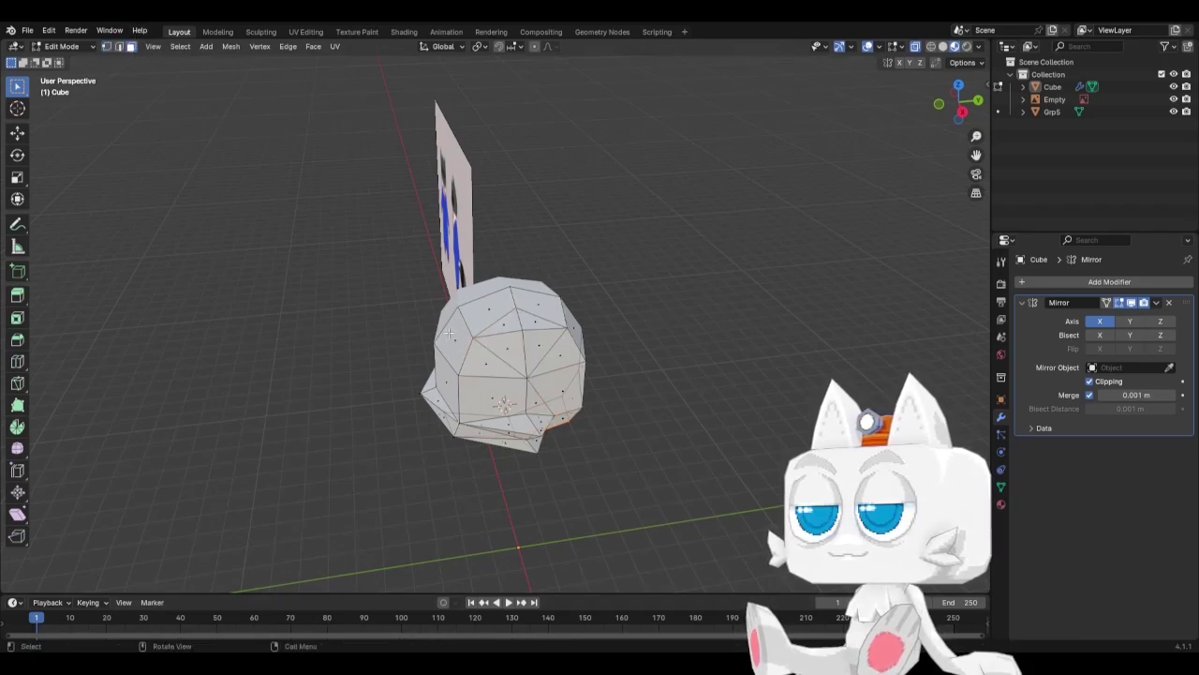
{"action": "left_click", "coordinate": [533, 328]}
{"action": "key", "text": "KP_1"}
{"action": "middle_click_drag", "start_coordinate": [685, 332], "coordinate": [704, 303]}
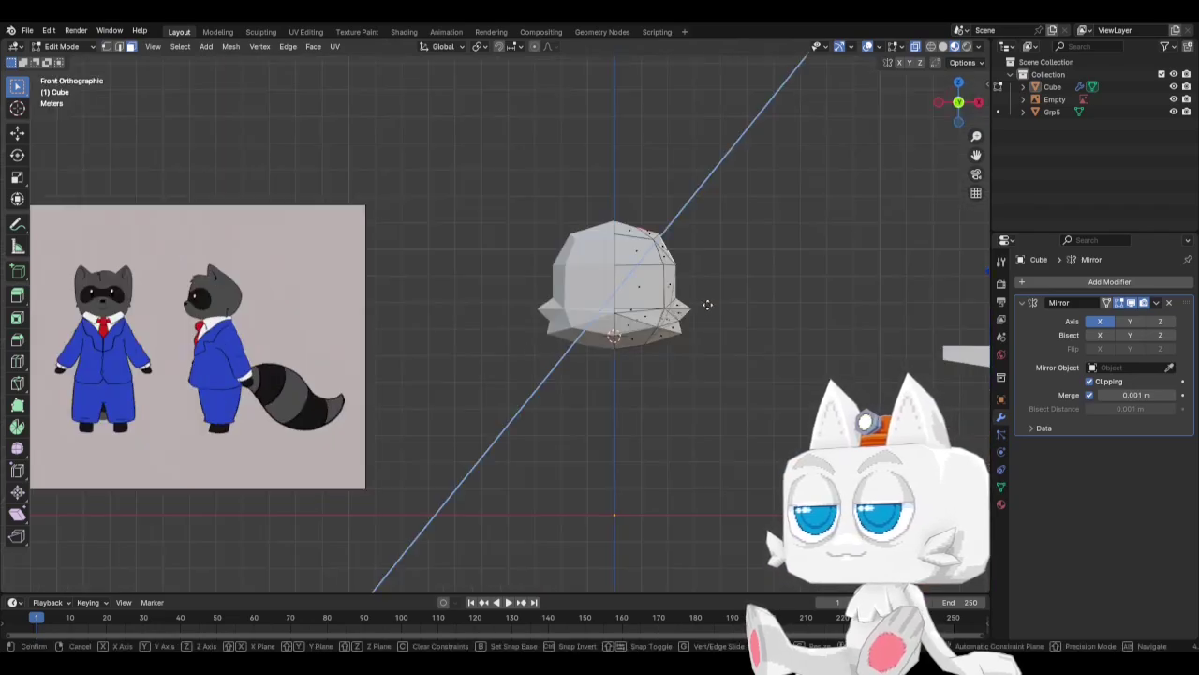
{"action": "key", "text": "KP_1"}
{"action": "key", "text": "e"}
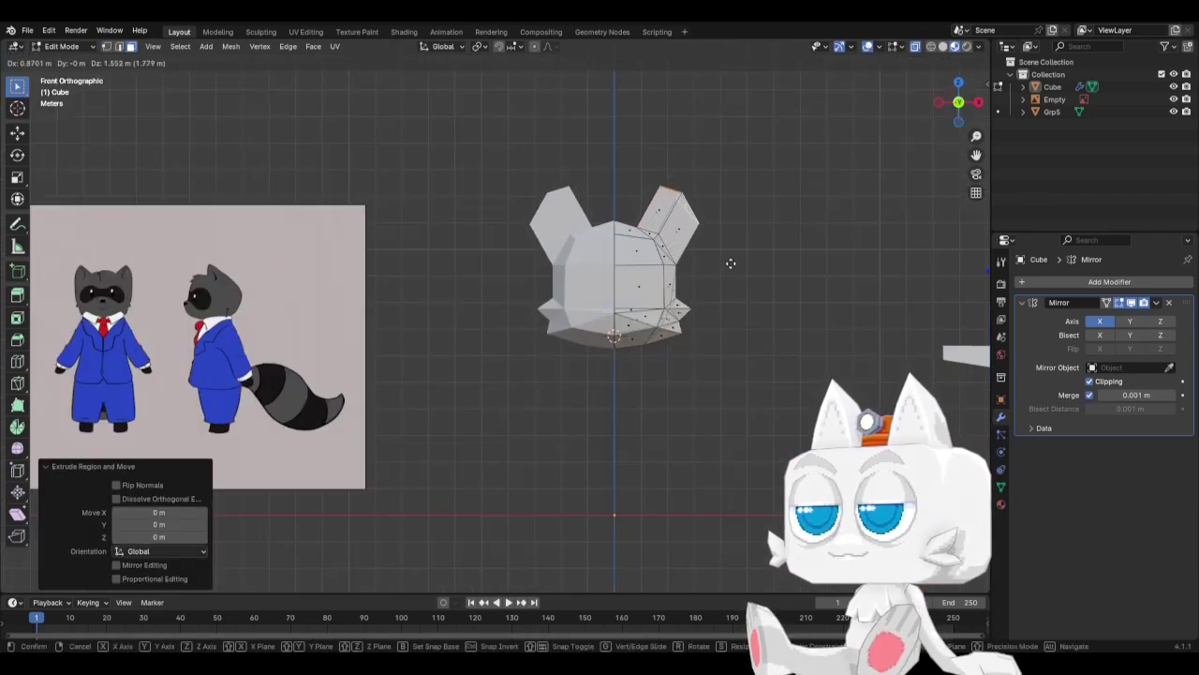
{"action": "right_click", "coordinate": [732, 266]}
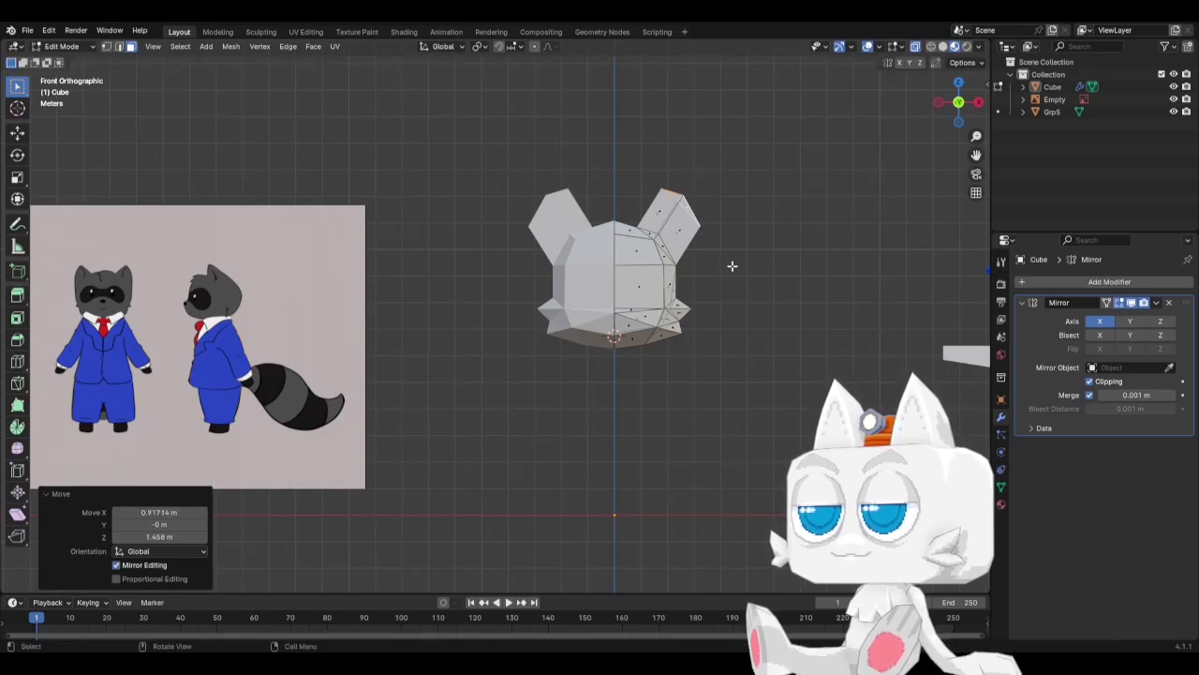
{"action": "key", "text": "m"}
{"action": "left_click", "coordinate": [732, 264]}
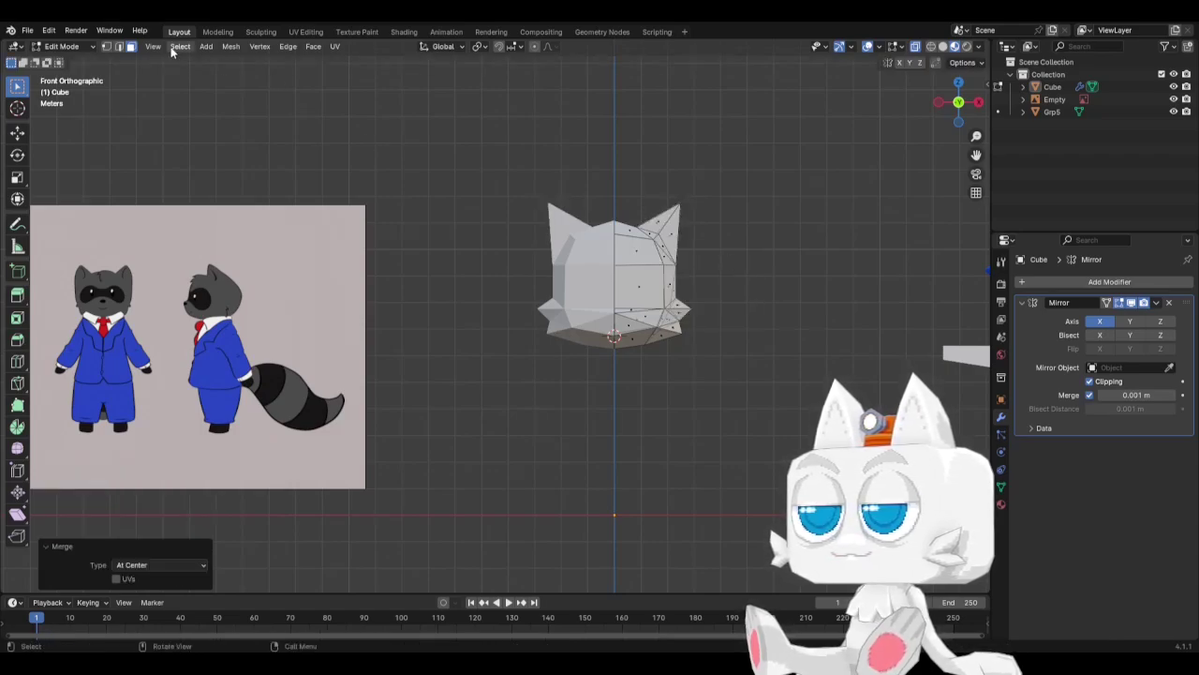
Move the ear tip about -0.16 m in X and -0.14 m in Z, and about -0.45 m in Y and 0.16 m in Z.
{"action": "left_click", "coordinate": [106, 46]}
{"action": "key", "text": "g"}
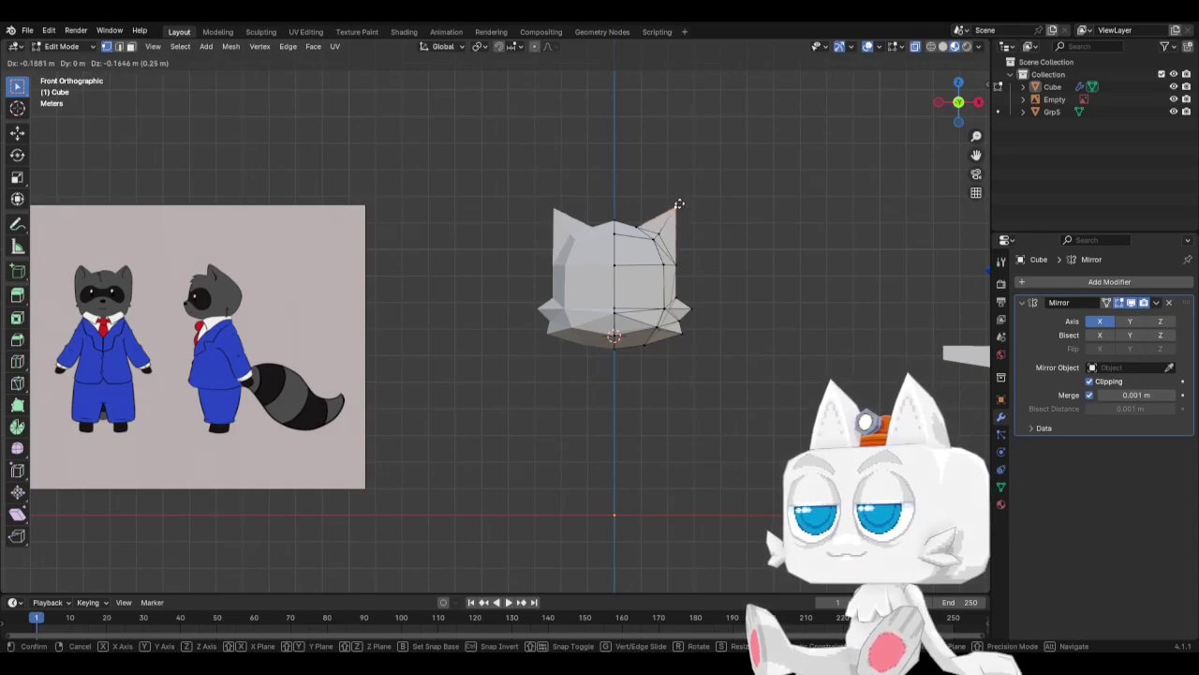
{"action": "left_click", "coordinate": [678, 204]}
{"action": "middle_click_drag", "start_coordinate": [720, 268], "coordinate": [583, 301]}
{"action": "key", "text": "g"}
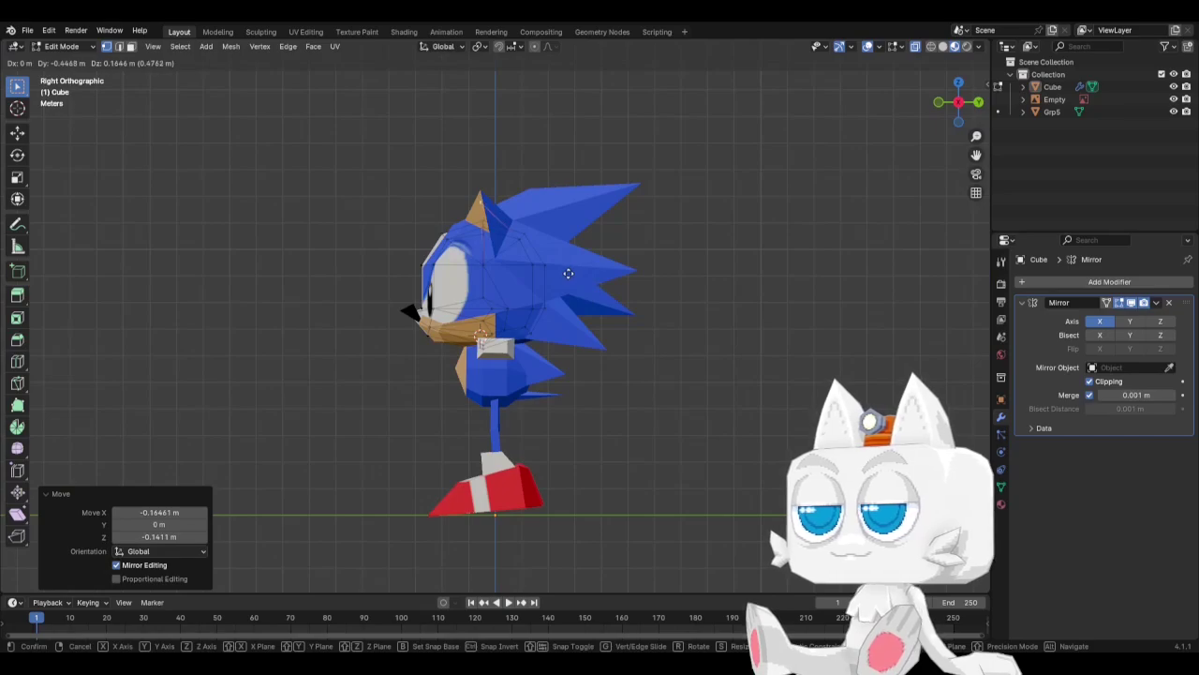
{"action": "left_click", "coordinate": [568, 272]}
Lower the top centre vertex of the head by about 0.12 m in Z.
{"action": "key", "text": "KP_4"}
{"action": "key", "text": "KP_1"}
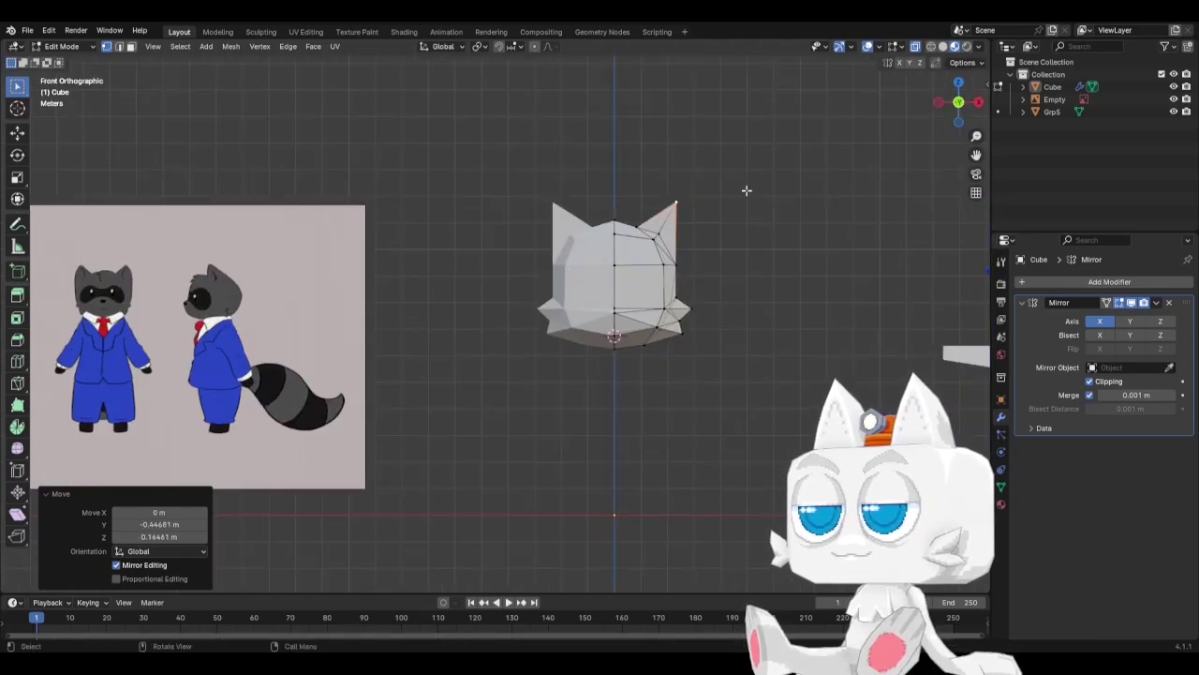
{"action": "left_click", "coordinate": [613, 201]}
{"action": "key", "text": "g"}
{"action": "left_click", "coordinate": [616, 210]}
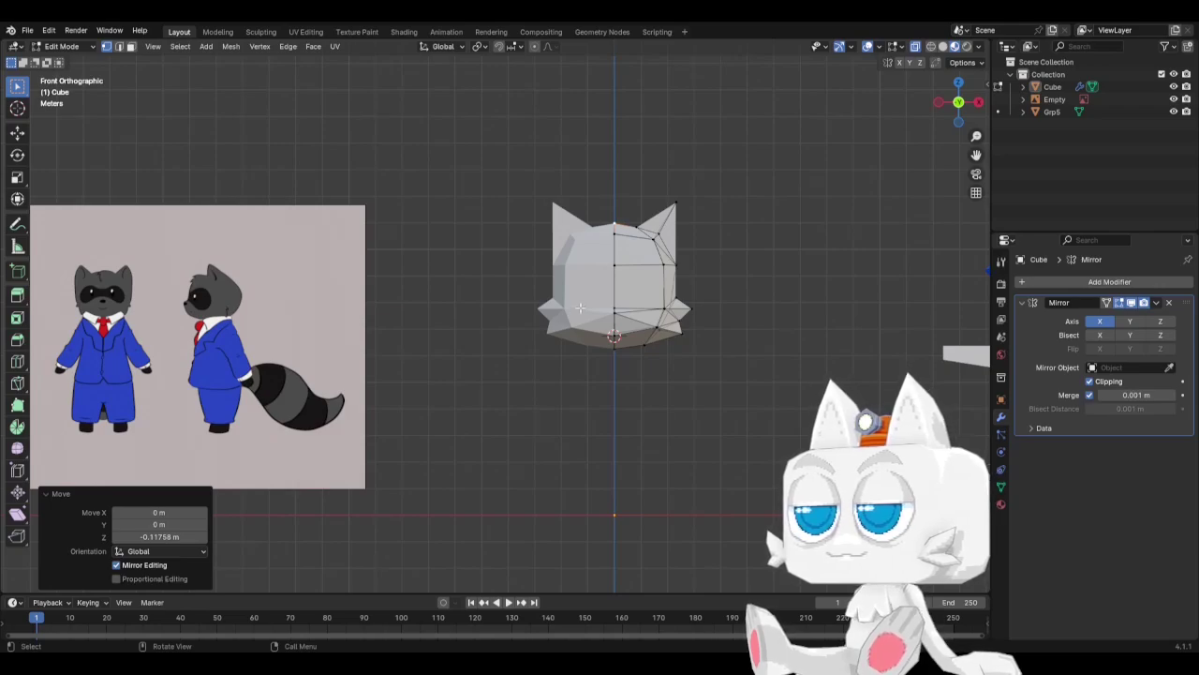
Move the back-of-head vertices rearward along Y, and the upper rear vertices about 0.14 m in Y and 0.08 m in Z.
{"action": "scroll", "coordinate": [580, 307], "scroll_direction": "down", "scroll_amount": 2}
{"action": "key", "text": "KP_3"}
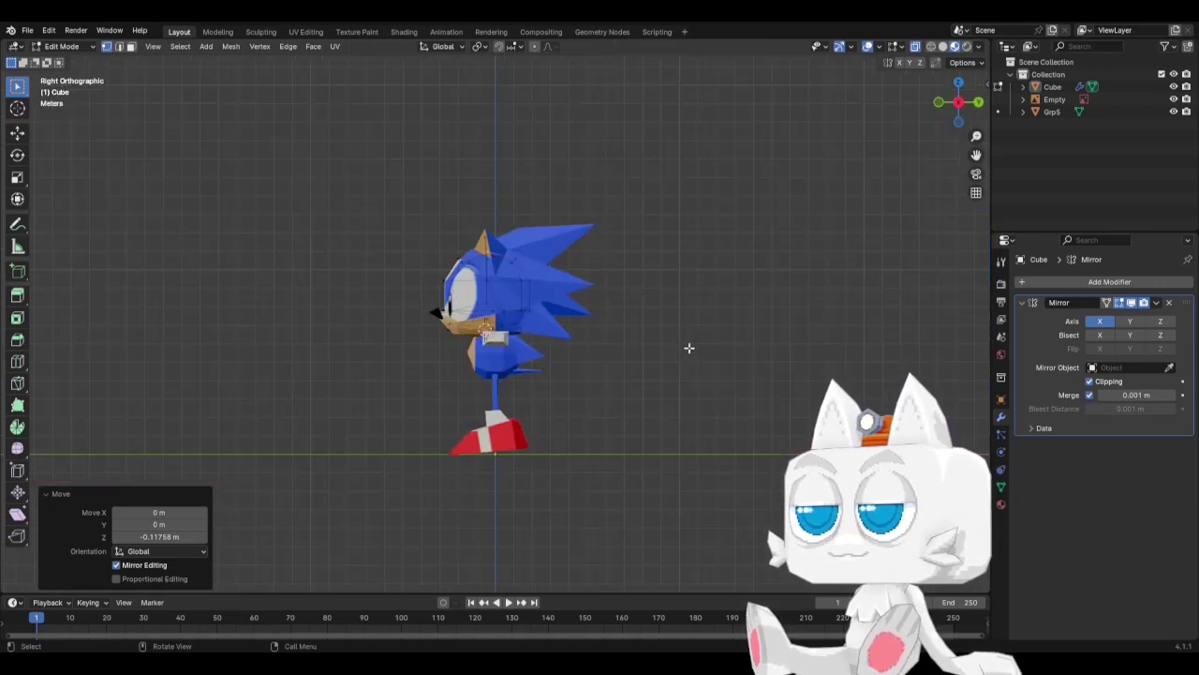
{"action": "scroll", "coordinate": [631, 359], "scroll_direction": "up", "scroll_amount": 2}
{"action": "left_click_drag", "start_coordinate": [520, 241], "coordinate": [579, 269]}
{"action": "key", "text": "g"}
{"action": "key", "text": "y"}
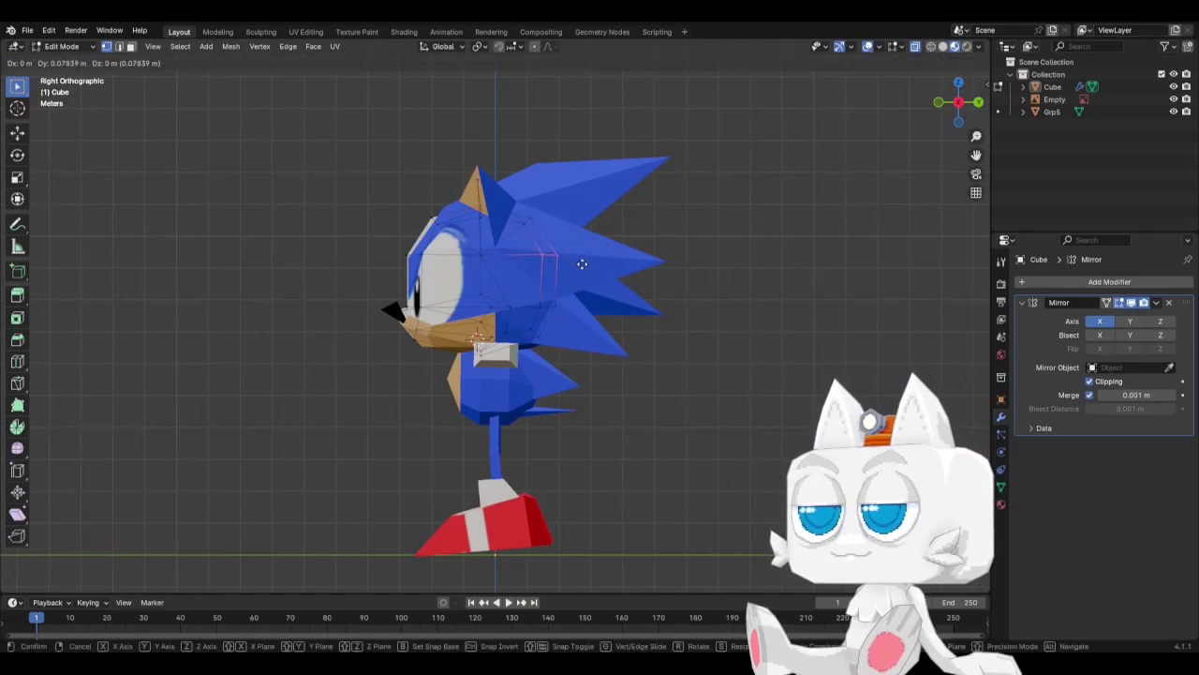
{"action": "left_click", "coordinate": [545, 233]}
{"action": "key", "text": "g"}
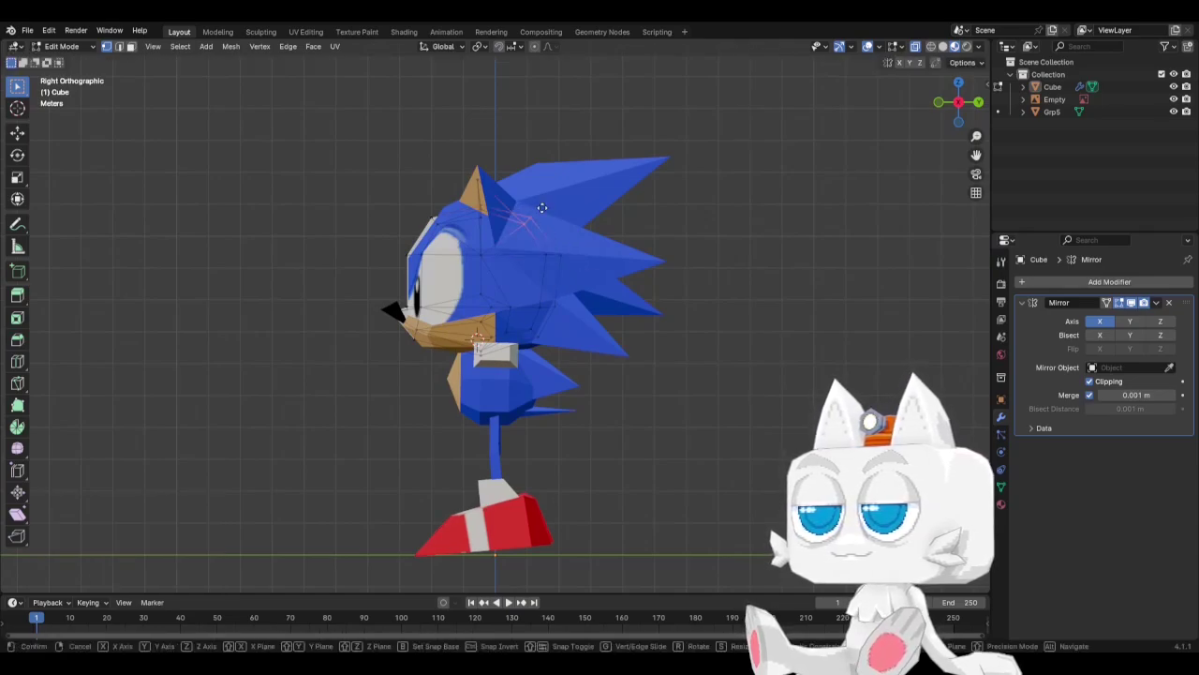
{"action": "left_click", "coordinate": [546, 205]}
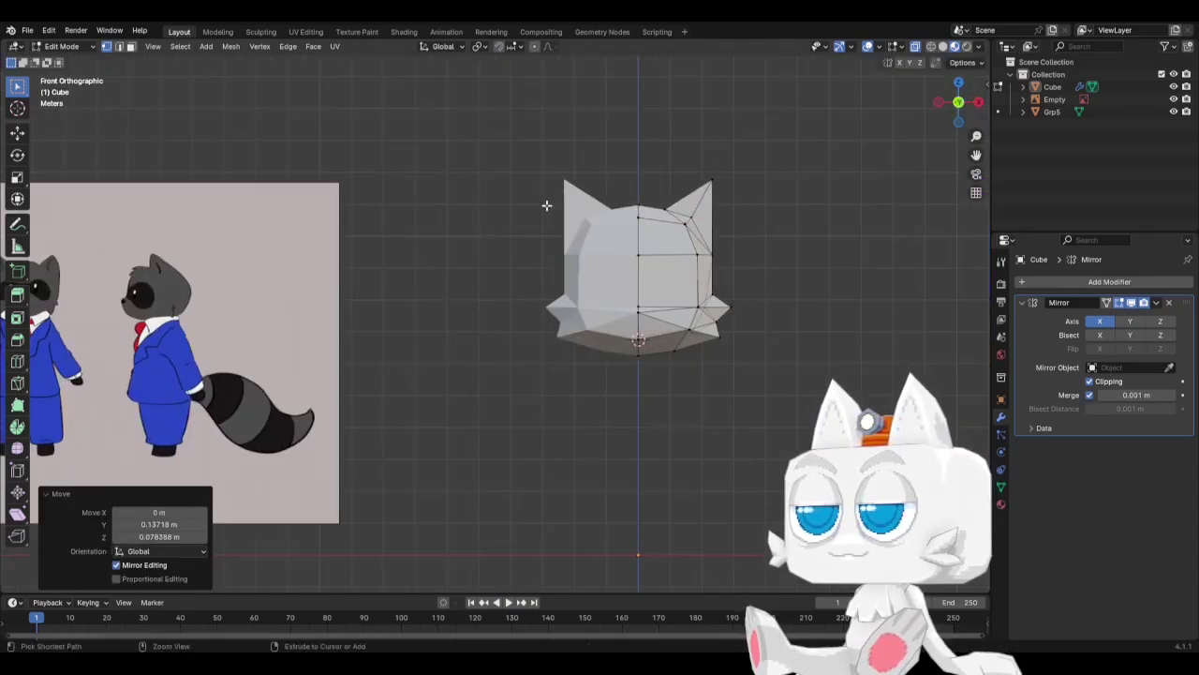
Reveal the hidden body geometry of the character mesh for editing in the left side view.
{"action": "key", "text": "ctrl+KP_3"}
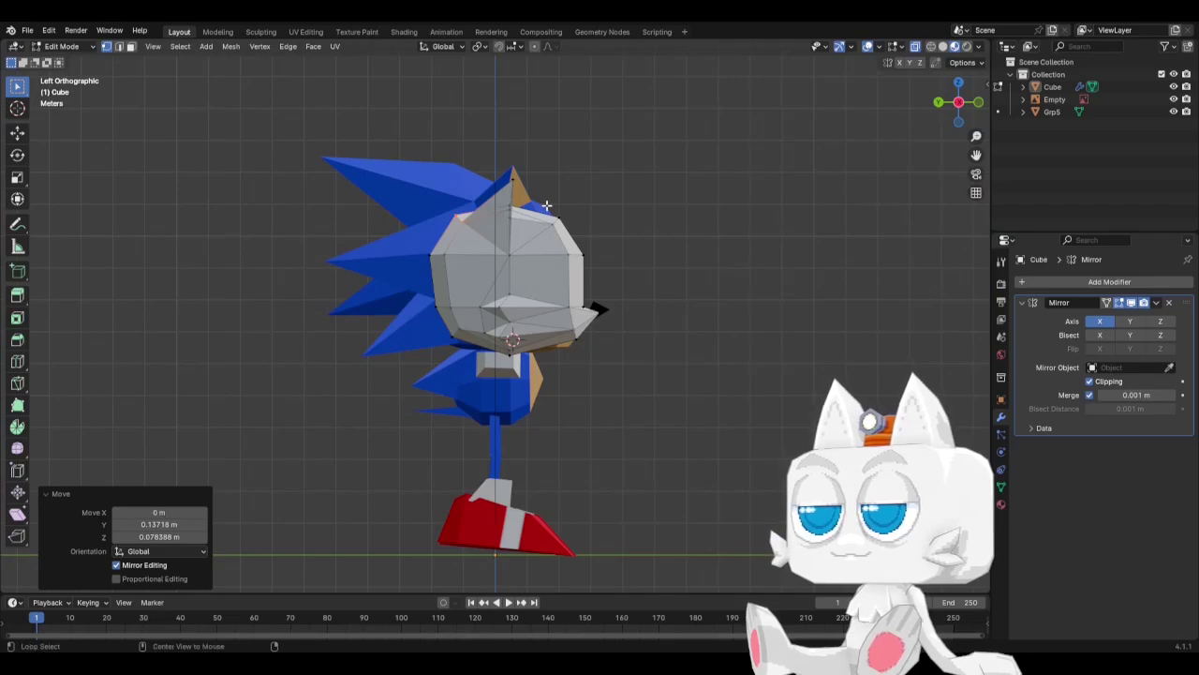
{"action": "key", "text": "Tab"}
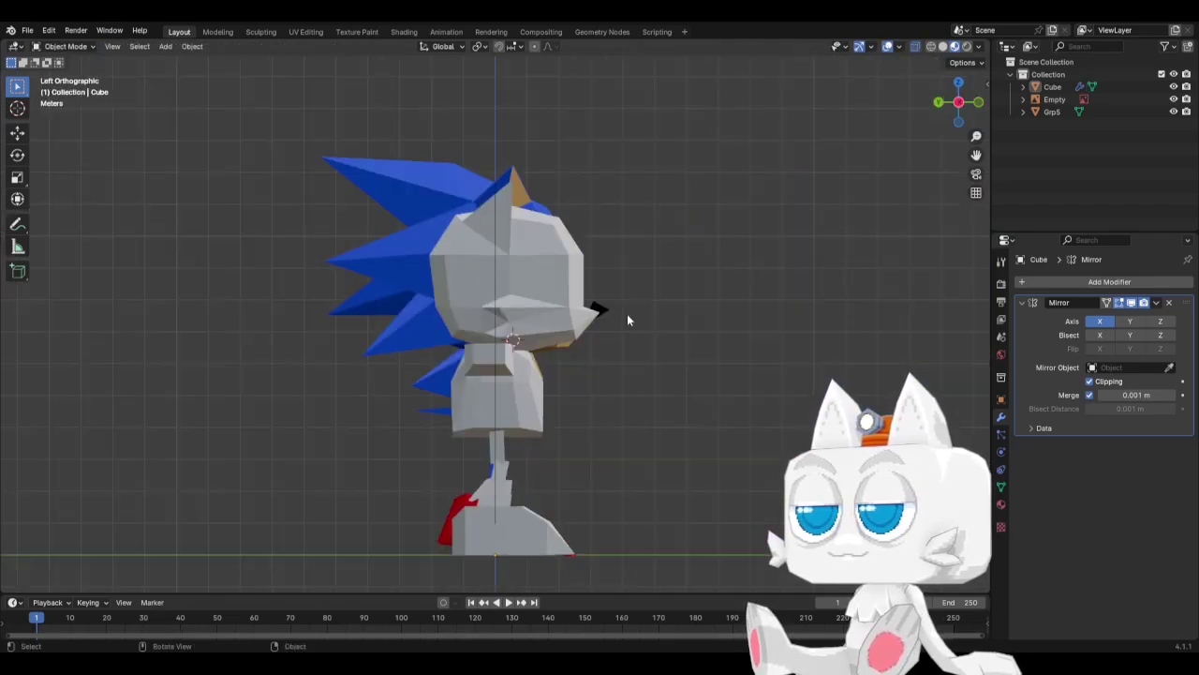
{"action": "key", "text": "Tab"}
Narrow the whole torso slightly along Y and move it about -0.18 m in Y.
{"action": "left_click", "coordinate": [451, 382]}
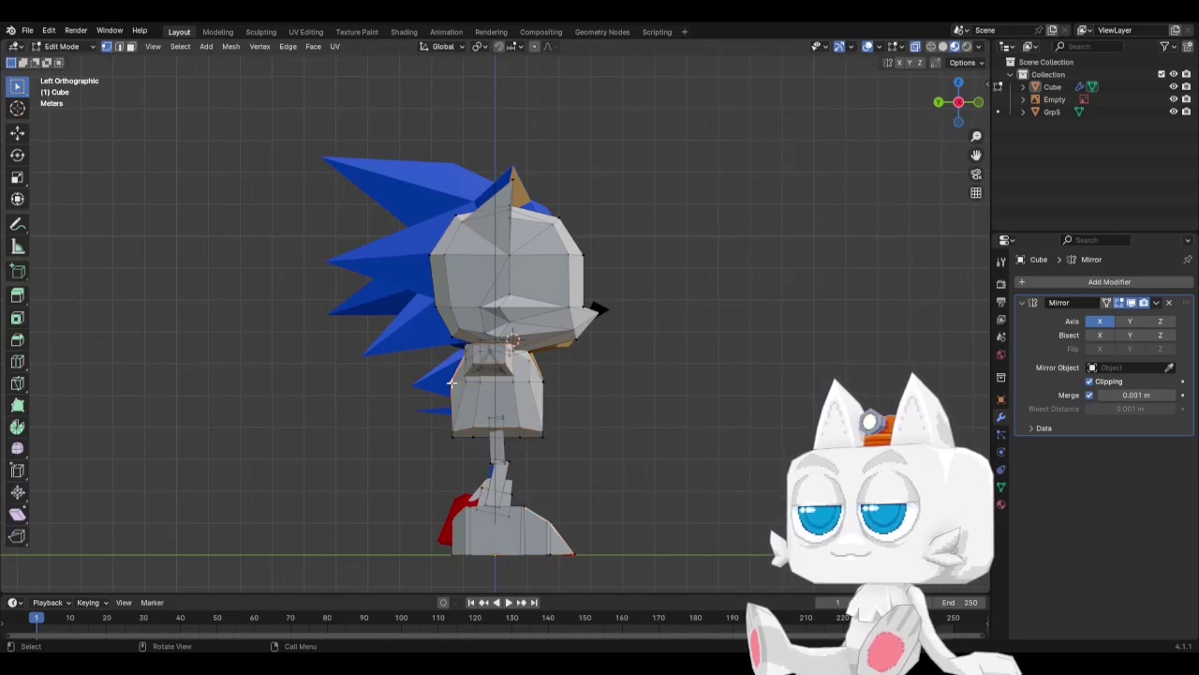
{"action": "key", "text": "ctrl+l"}
{"action": "key", "text": "s"}
{"action": "key", "text": "y"}
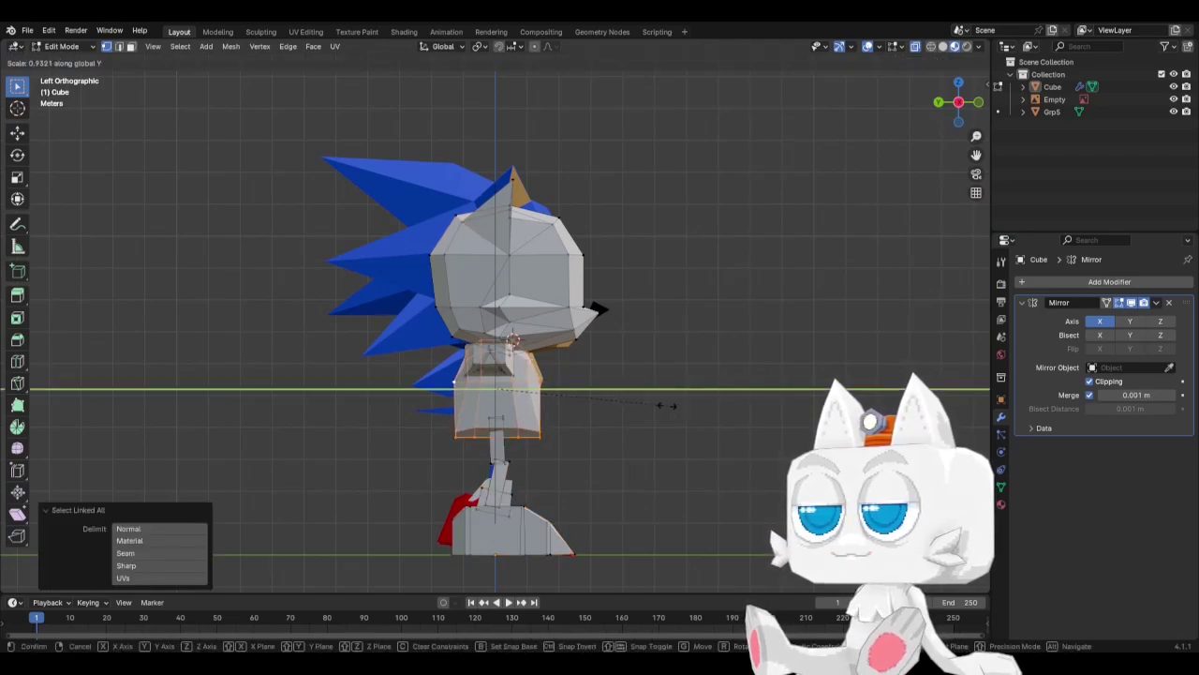
{"action": "left_click", "coordinate": [664, 407]}
{"action": "key", "text": "s"}
{"action": "key", "text": "y"}
{"action": "left_click", "coordinate": [669, 405]}
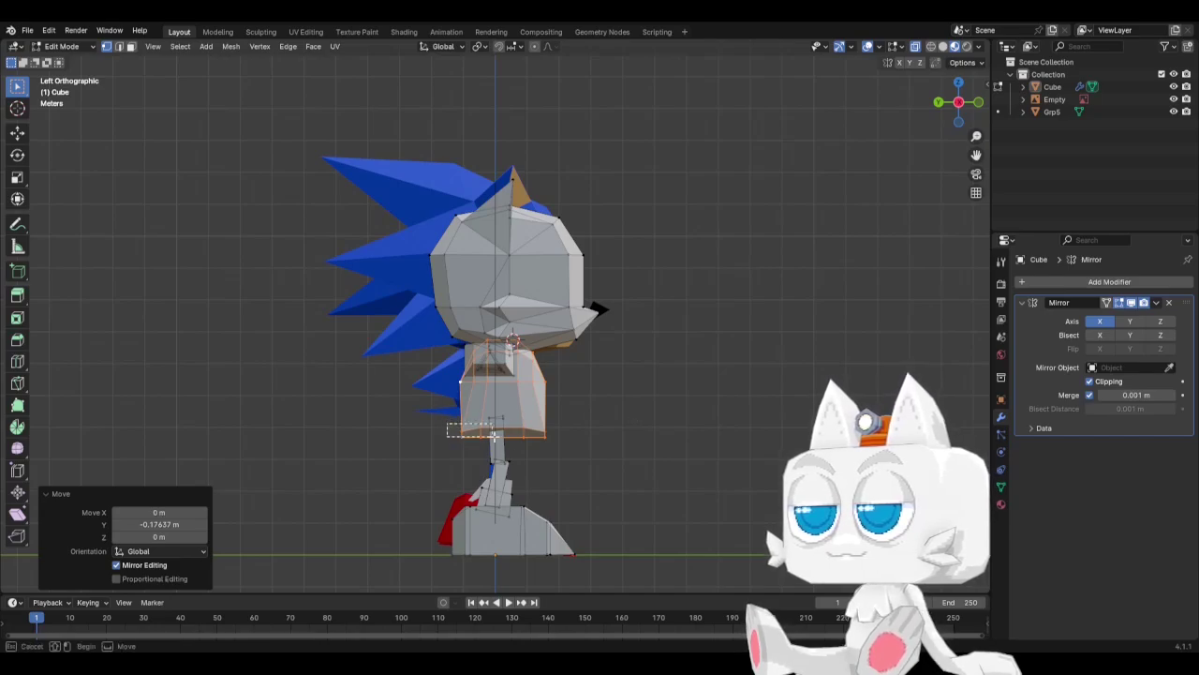
Try to tilt the torso's bottom vertices in the side view, first by about 14.2° and then in the opposite direction.
{"action": "key", "text": "r"}
{"action": "left_click", "coordinate": [597, 454]}
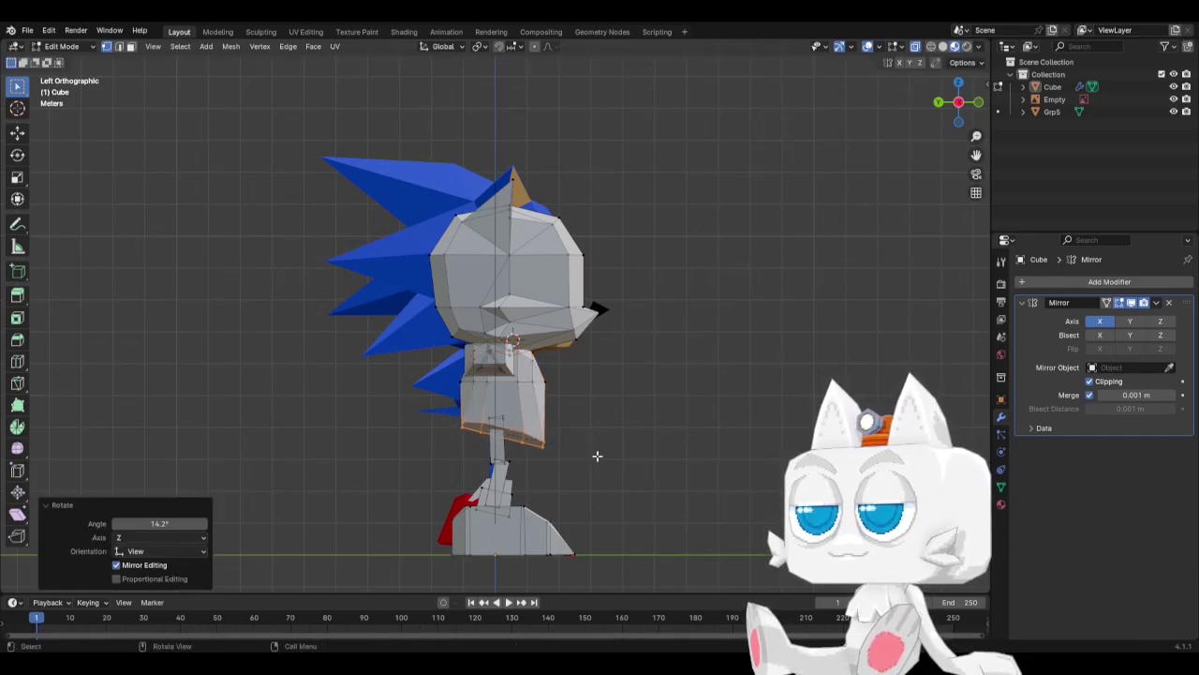
{"action": "key", "text": "ctrl+z"}
{"action": "key", "text": "r"}
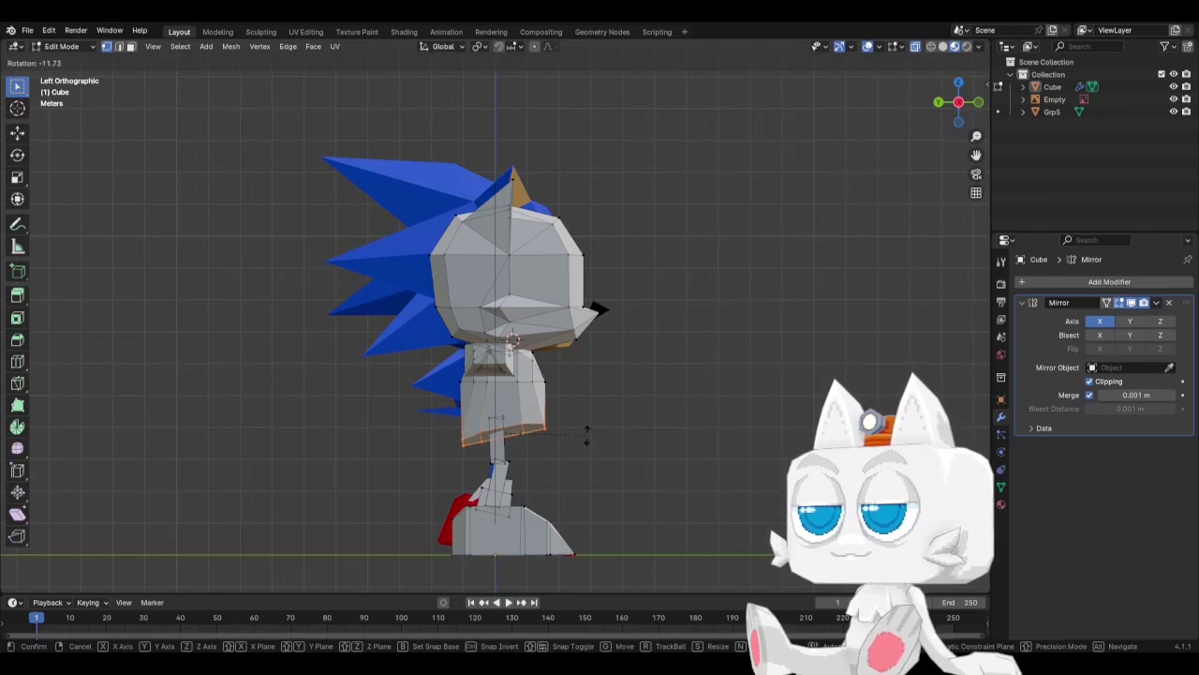
{"action": "key", "text": "Escape"}
Rotate the torso's bottom vertices about 2.5°, scale them to about 0.896 along Y and move them about -0.04 m in Y.
{"action": "key", "text": "r"}
{"action": "left_click", "coordinate": [590, 440]}
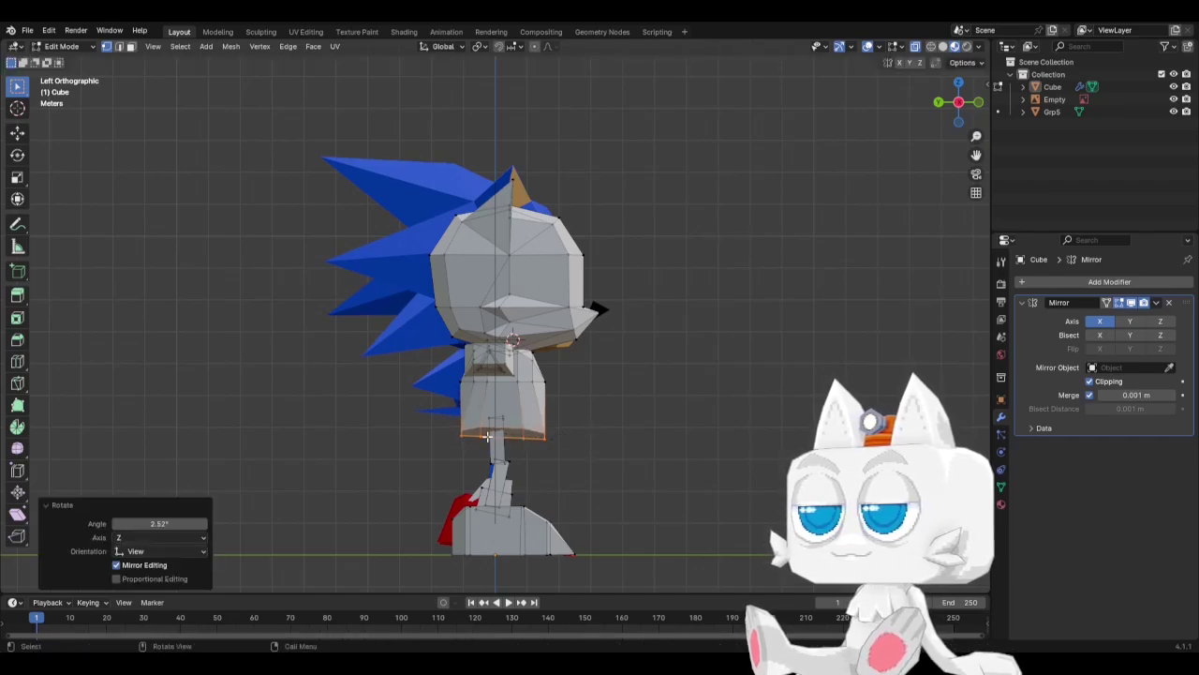
{"action": "key", "text": "s"}
{"action": "key", "text": "y"}
{"action": "left_click", "coordinate": [625, 457]}
{"action": "key", "text": "g"}
{"action": "key", "text": "y"}
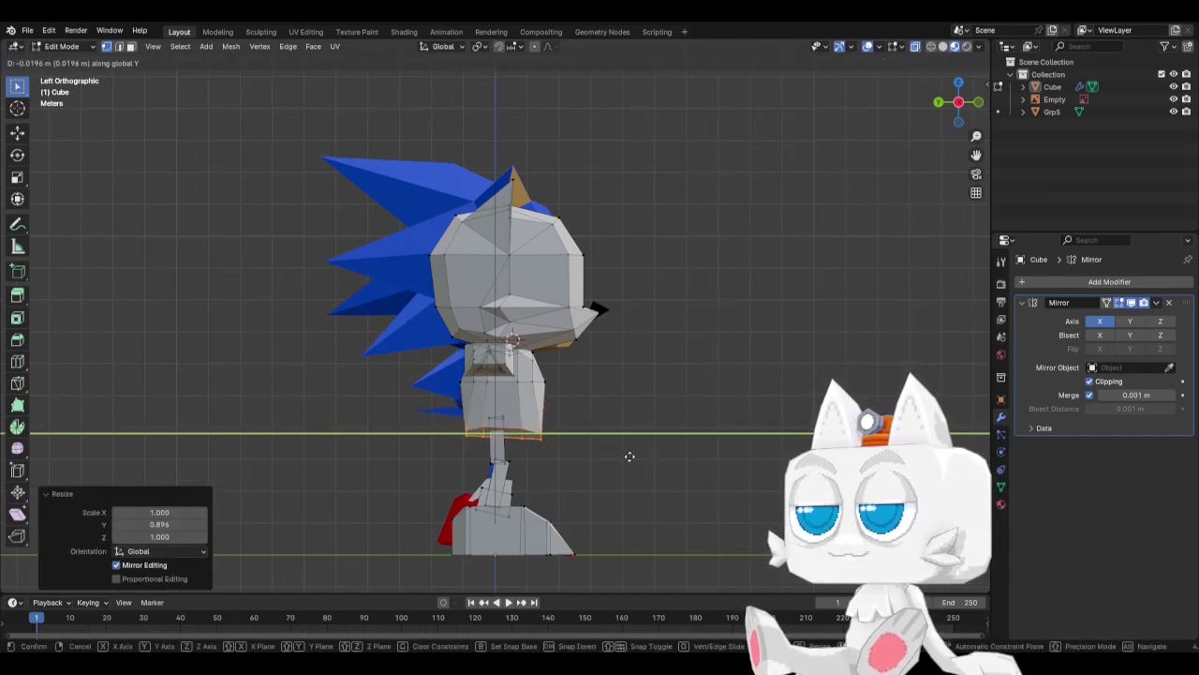
{"action": "left_click", "coordinate": [629, 456]}
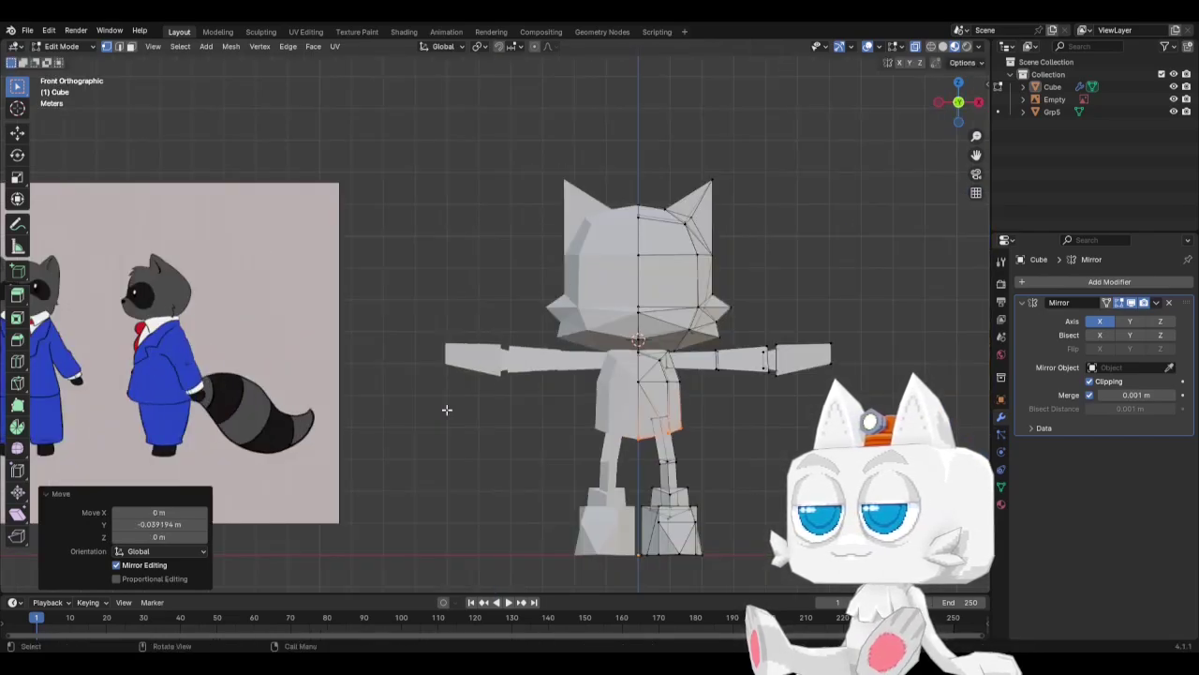
Leave mesh editing and save the file SonicReference.blend.
{"action": "key", "text": "Tab"}
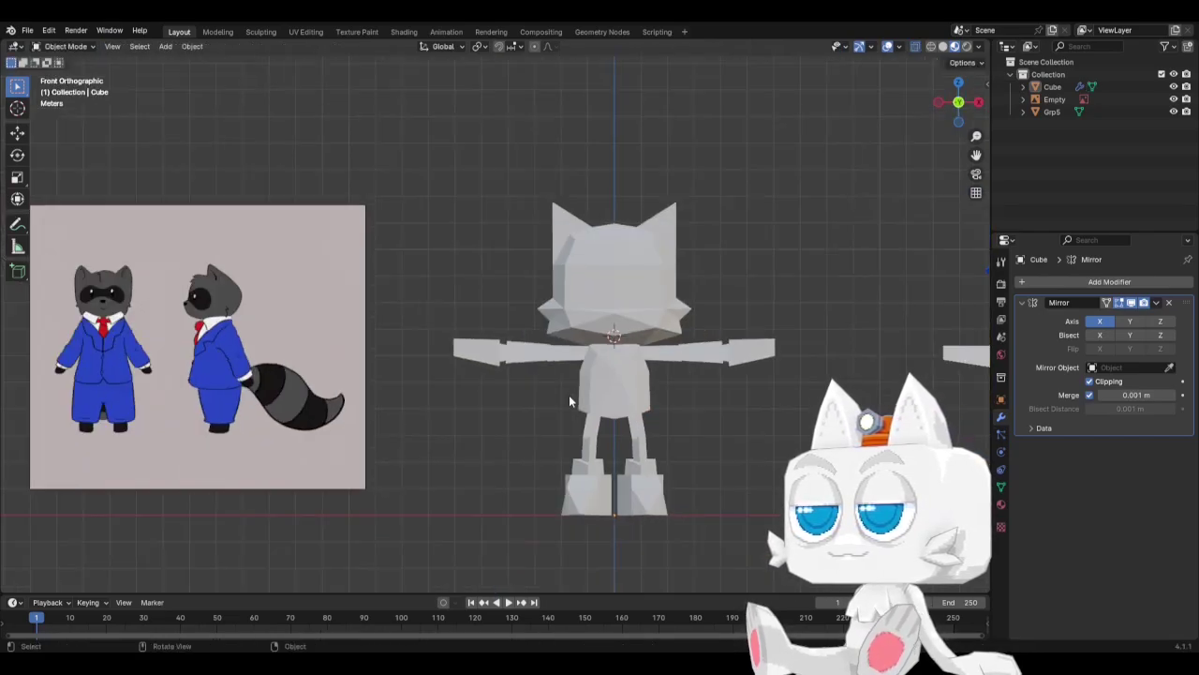
{"action": "scroll", "coordinate": [569, 395], "scroll_direction": "down", "scroll_amount": 3}
{"action": "key", "text": "ctrl+s"}
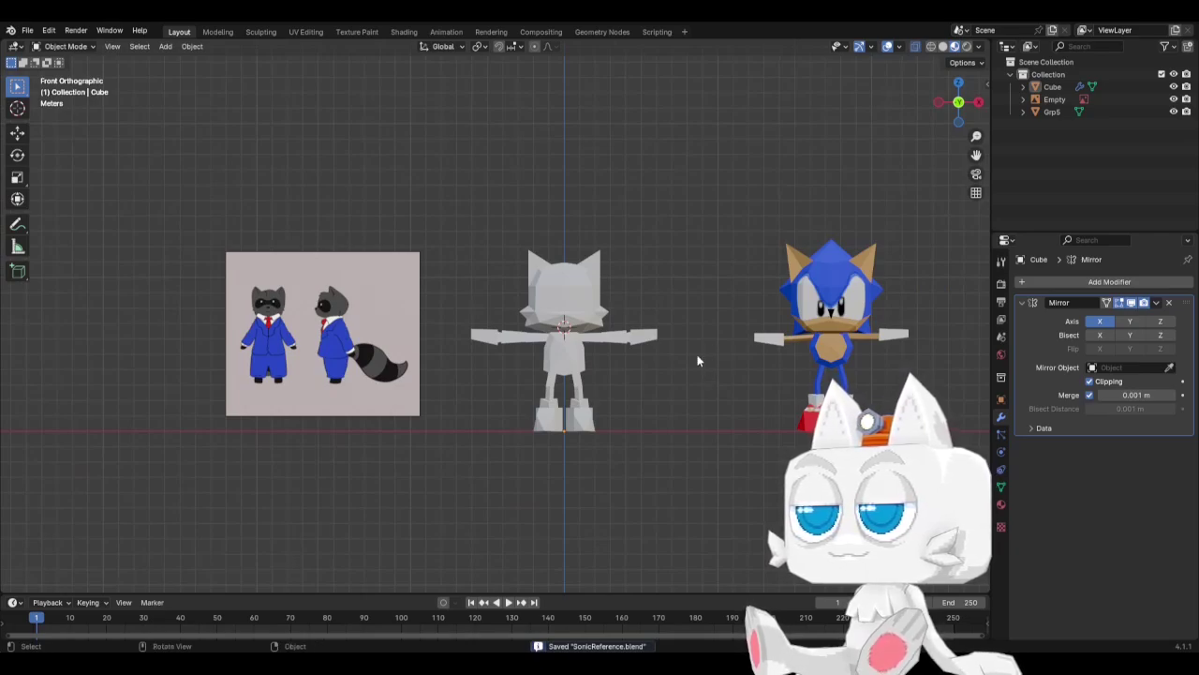
{"action": "middle_click_drag", "start_coordinate": [697, 354], "coordinate": [623, 382]}
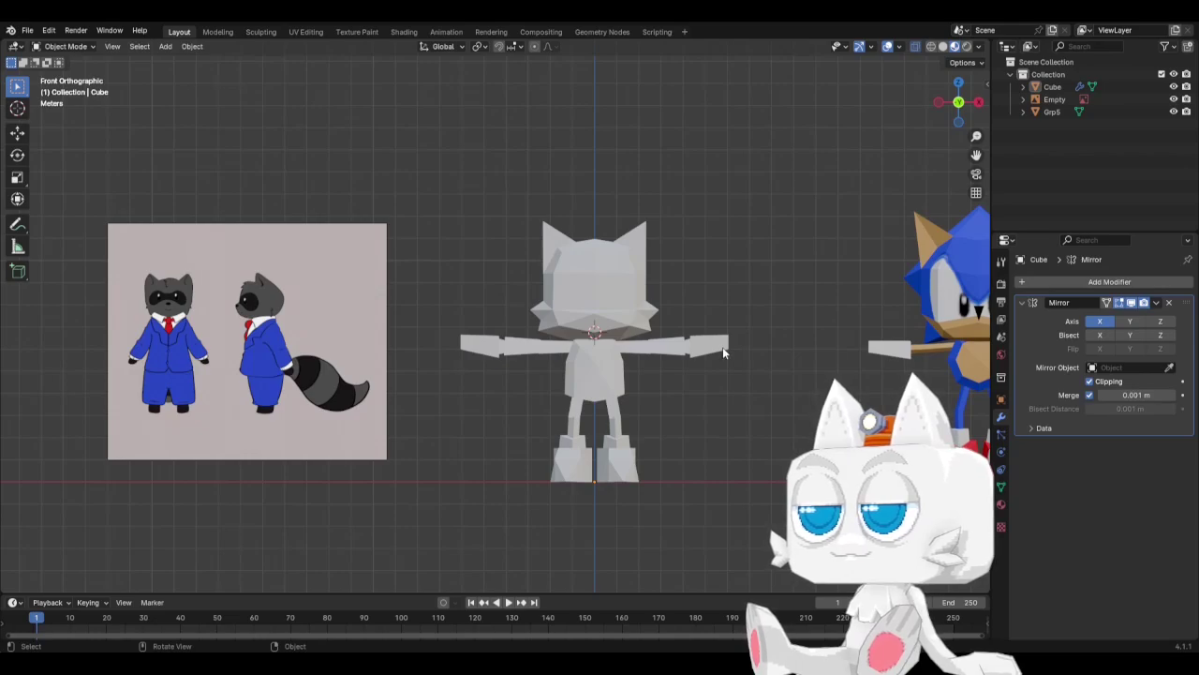
{"action": "scroll", "coordinate": [602, 384], "scroll_direction": "up", "scroll_amount": 2}
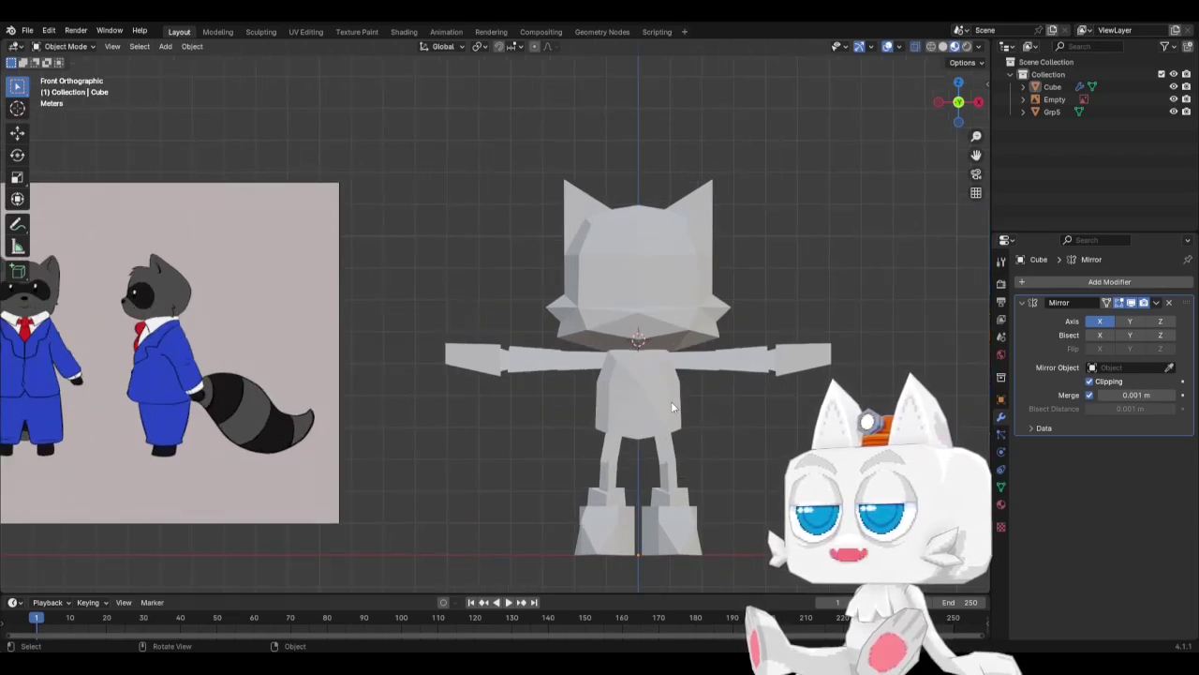
{"action": "scroll", "coordinate": [671, 402], "scroll_direction": "down", "scroll_amount": 4}
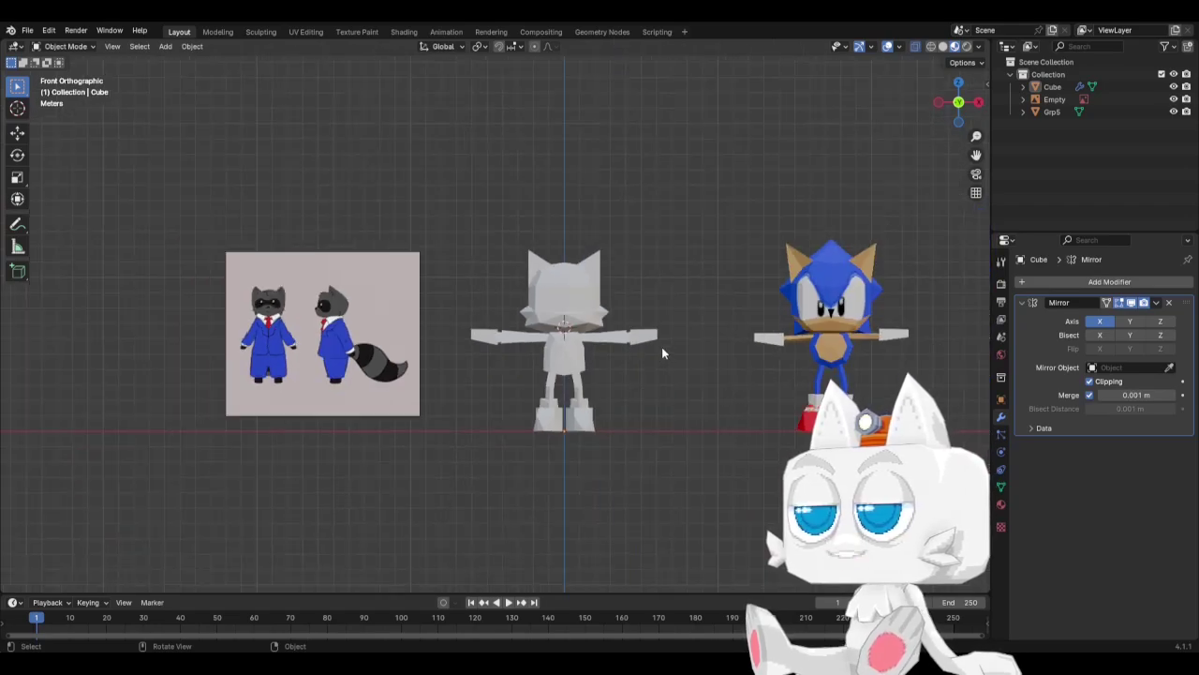
{"action": "middle_click_drag", "start_coordinate": [661, 353], "coordinate": [535, 352]}
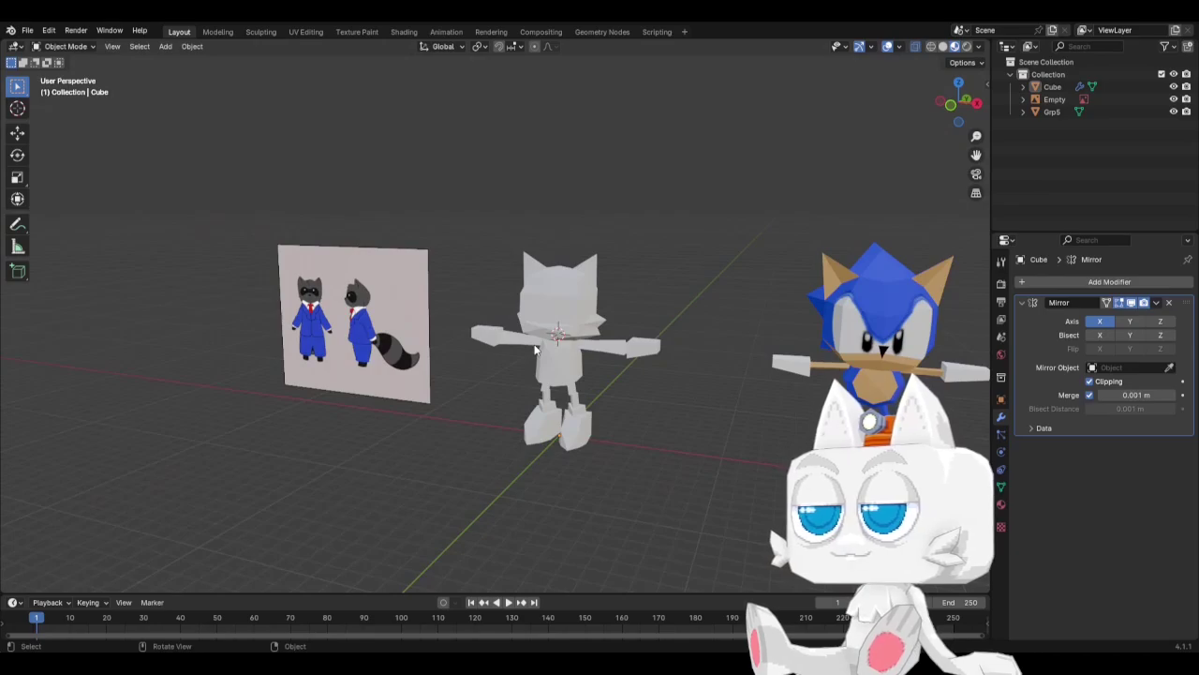
Knife-cut the upper forehead from the front centre edge across the top front edge to the centre edge on top.
{"action": "key", "text": "KP_1"}
{"action": "scroll", "coordinate": [642, 235], "scroll_direction": "up", "scroll_amount": 5}
{"action": "key", "text": "Tab"}
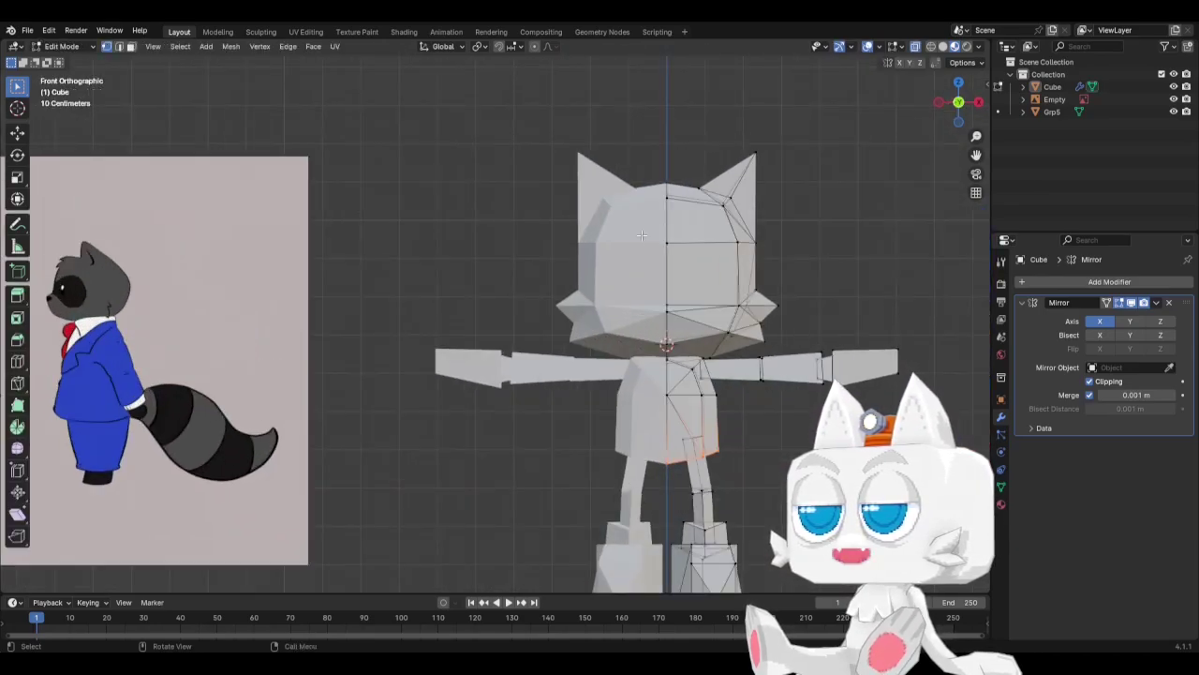
{"action": "middle_click_drag", "start_coordinate": [695, 214], "coordinate": [609, 250]}
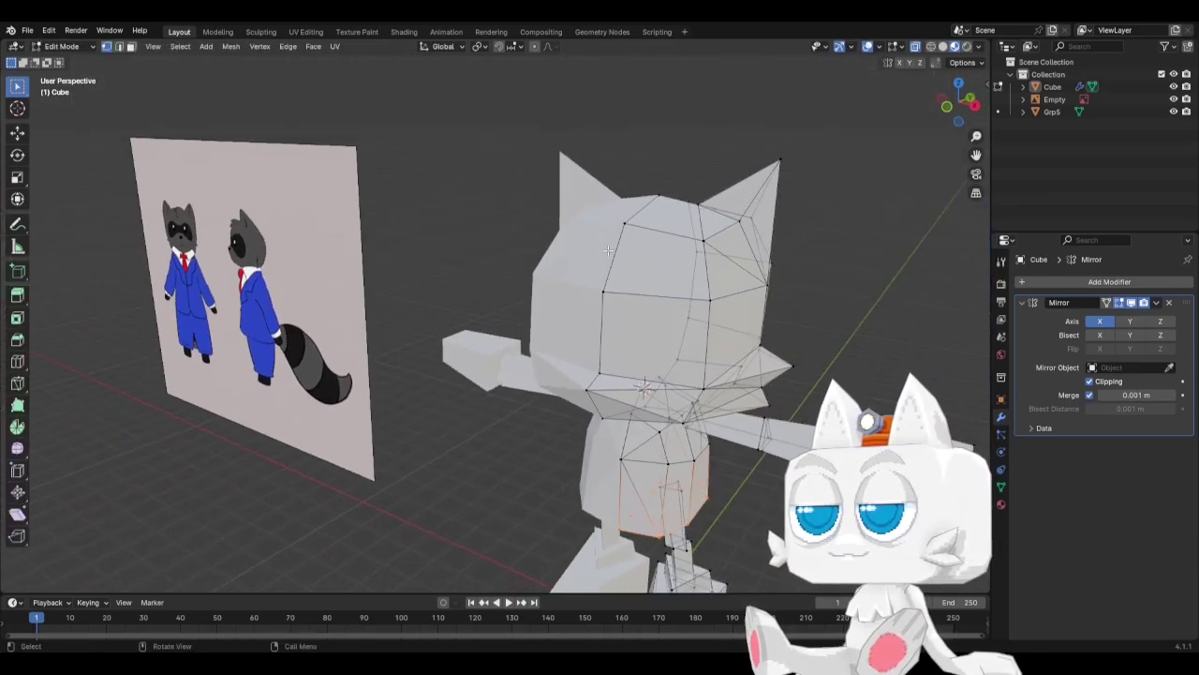
{"action": "key", "text": "k"}
{"action": "left_click", "coordinate": [624, 225]}
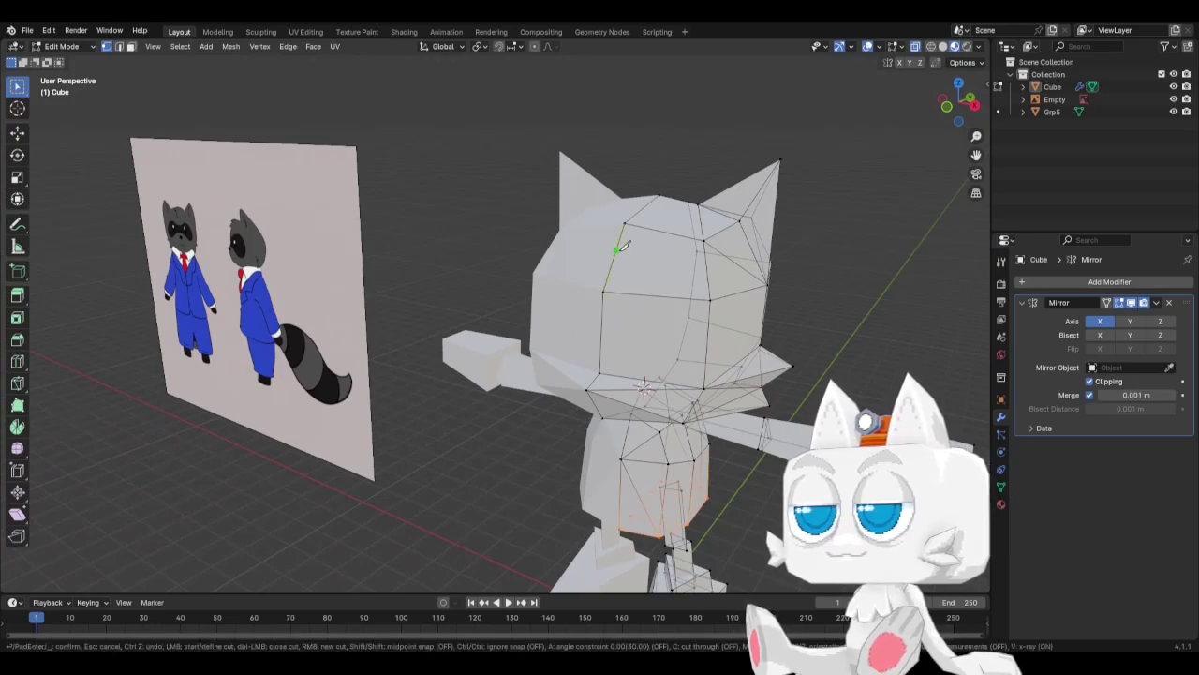
{"action": "left_click", "coordinate": [619, 251]}
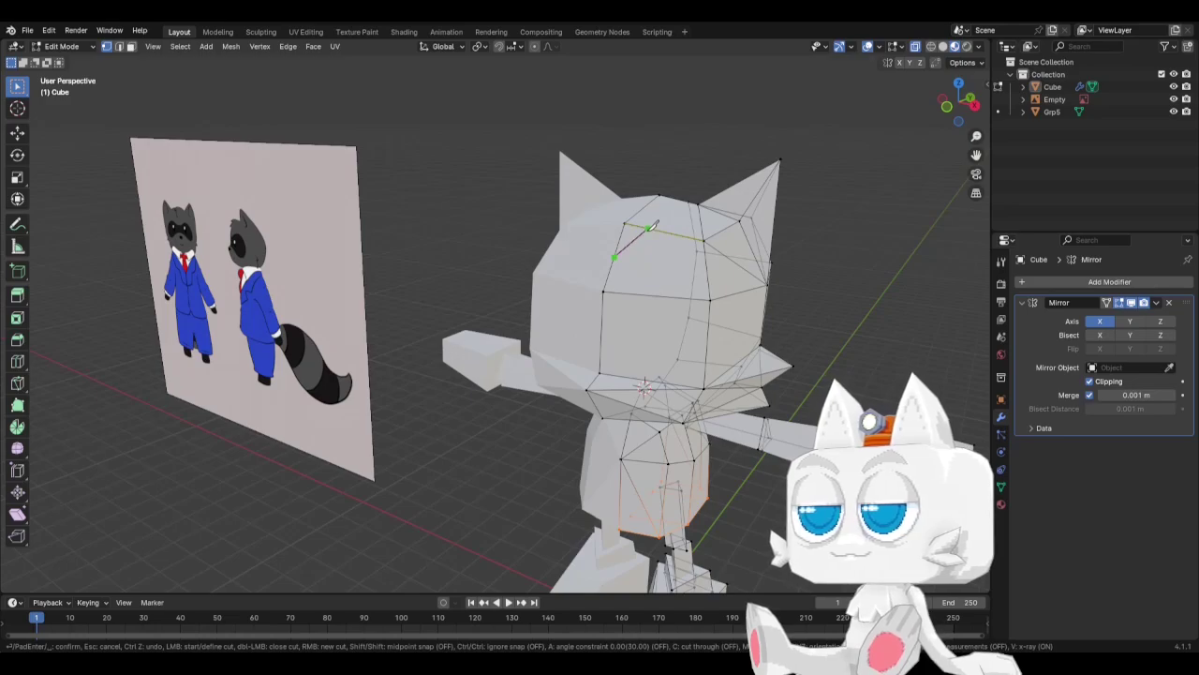
{"action": "left_click", "coordinate": [647, 228]}
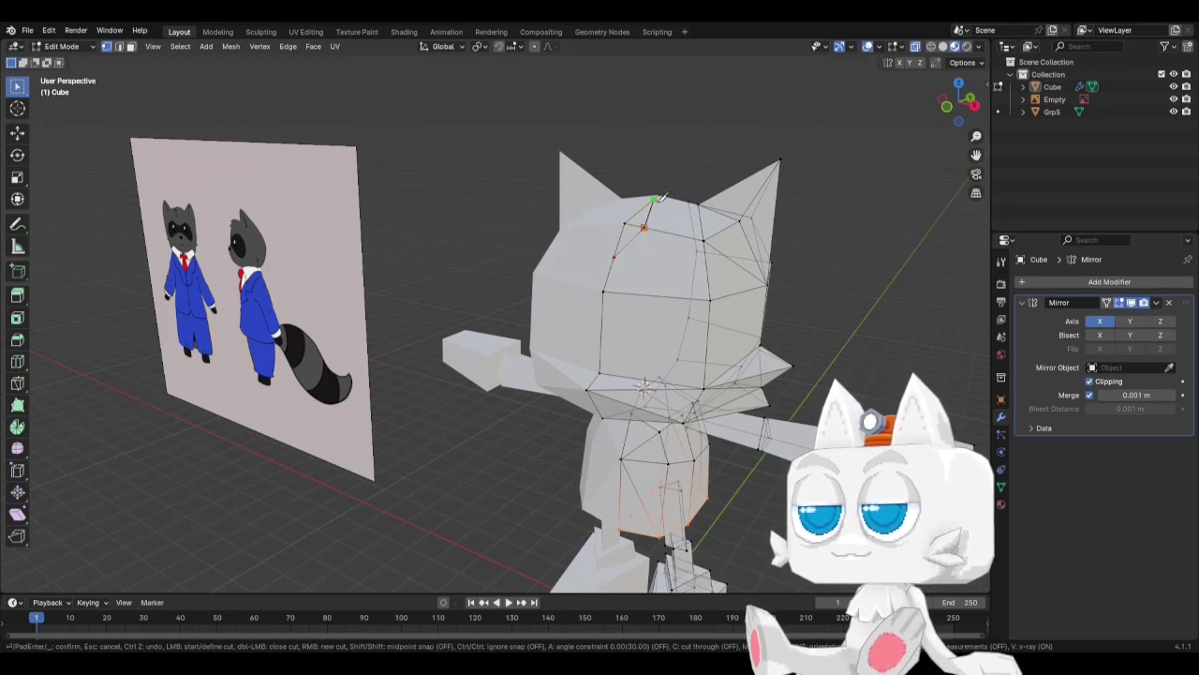
{"action": "left_click", "coordinate": [645, 206]}
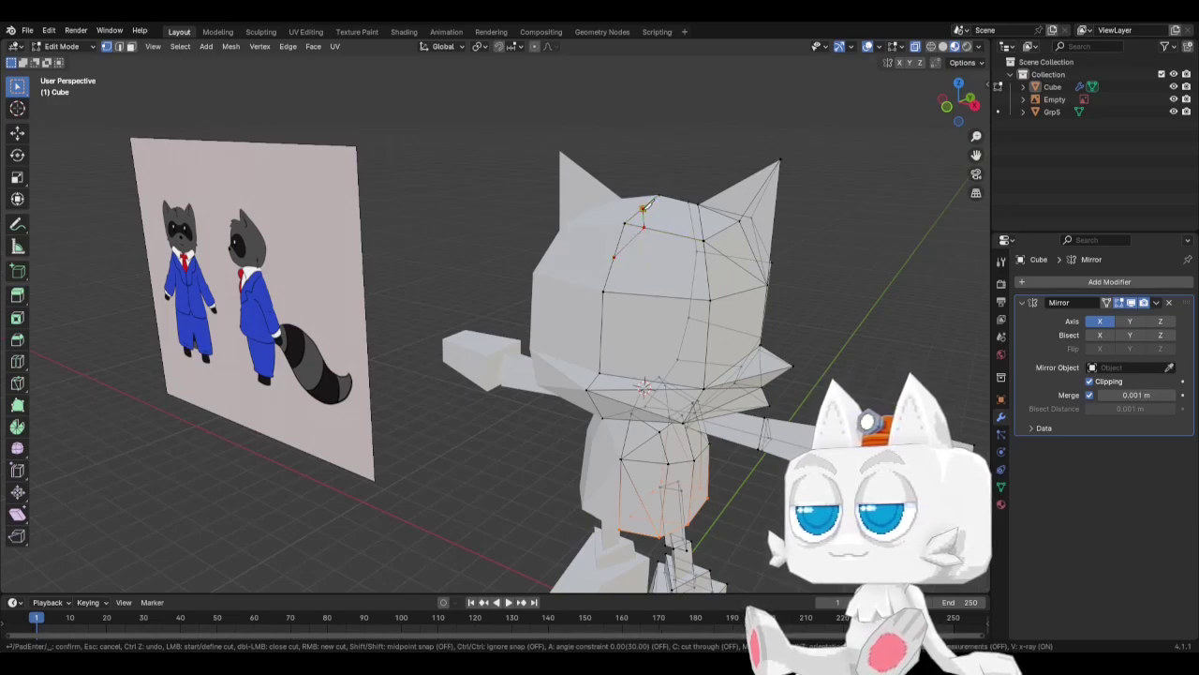
Move the cut's upper centre vertex on the forehead about 0.28 m in Y and -0.08 m in Z.
{"action": "middle_click_drag", "start_coordinate": [644, 207], "coordinate": [623, 268]}
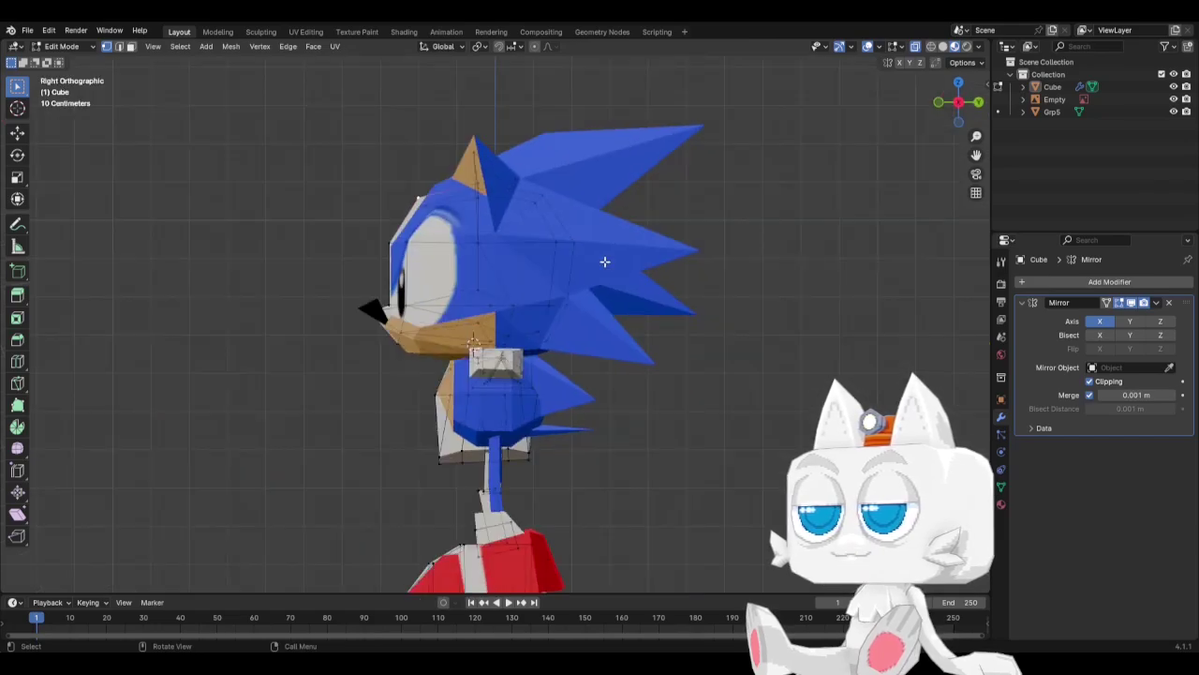
{"action": "key", "text": "g"}
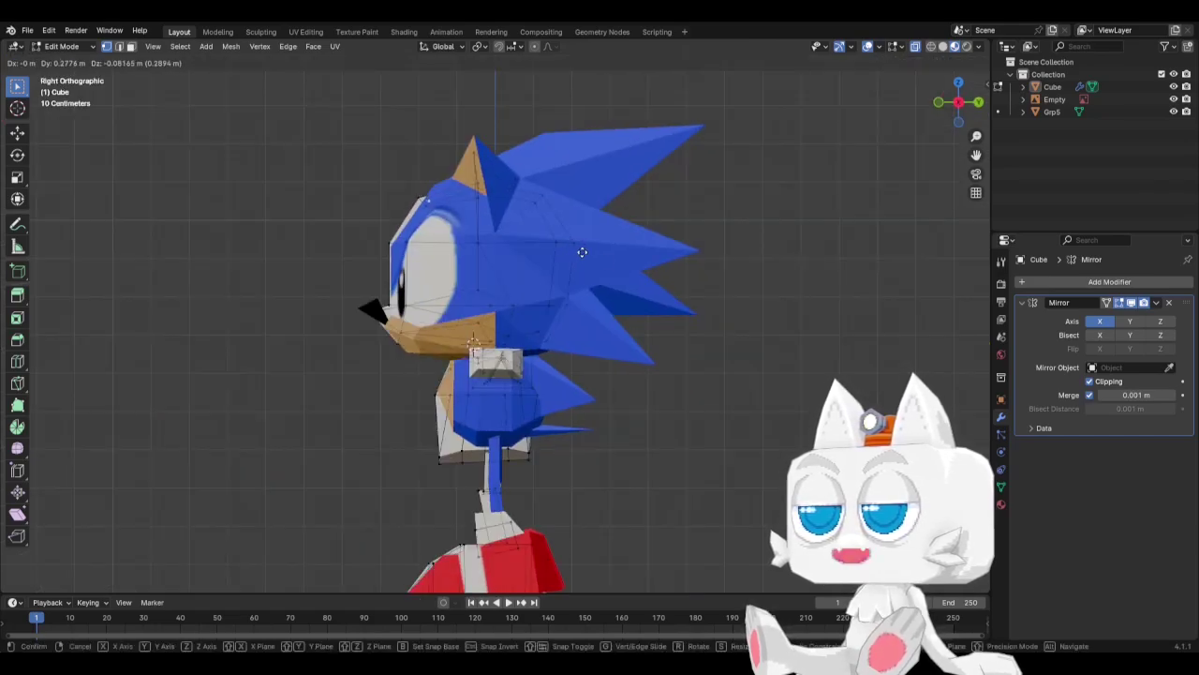
{"action": "left_click", "coordinate": [585, 257]}
Extrude a hair-tuft outline about -0.62 m in Y and 0.88 m in Z, its tip -1.54 m in Y and 0.16 m in Z, and back.
{"action": "key", "text": "e"}
{"action": "left_click", "coordinate": [413, 184]}
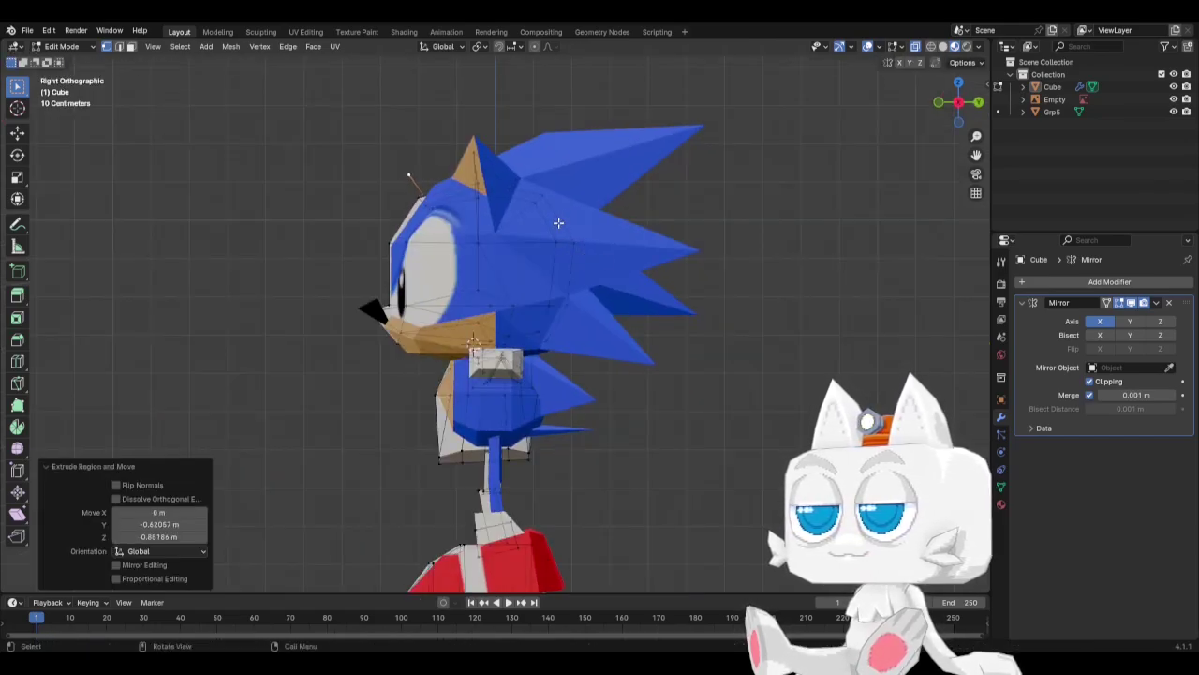
{"action": "key", "text": "e"}
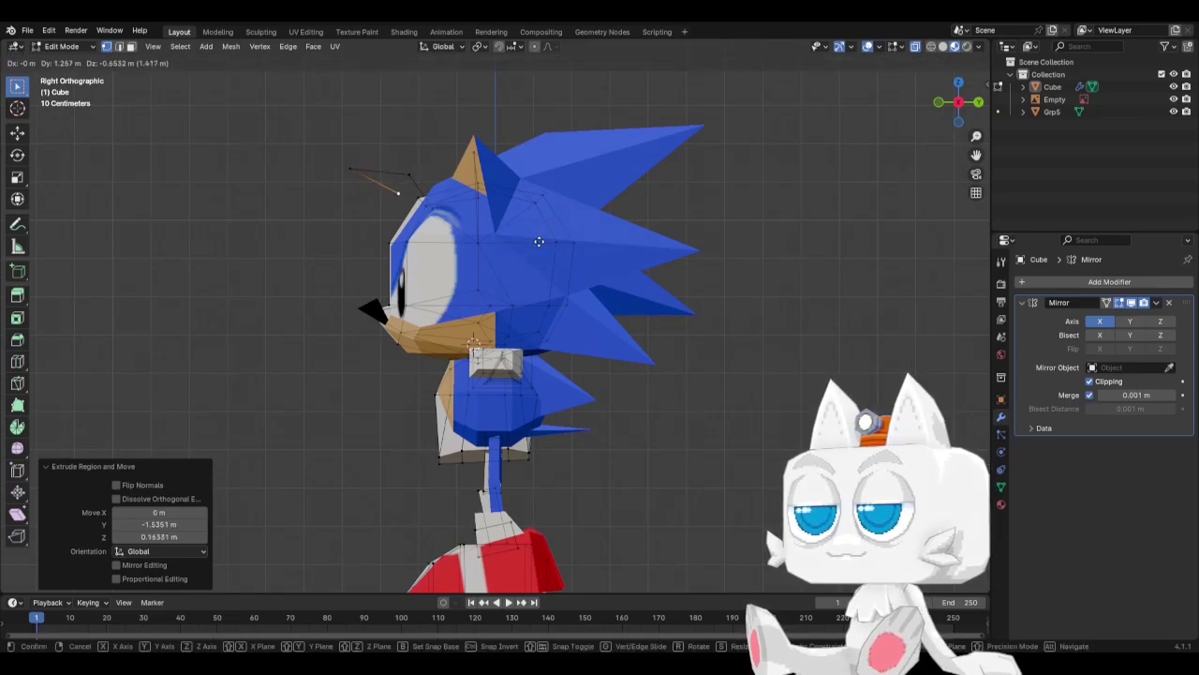
{"action": "right_click", "coordinate": [538, 235]}
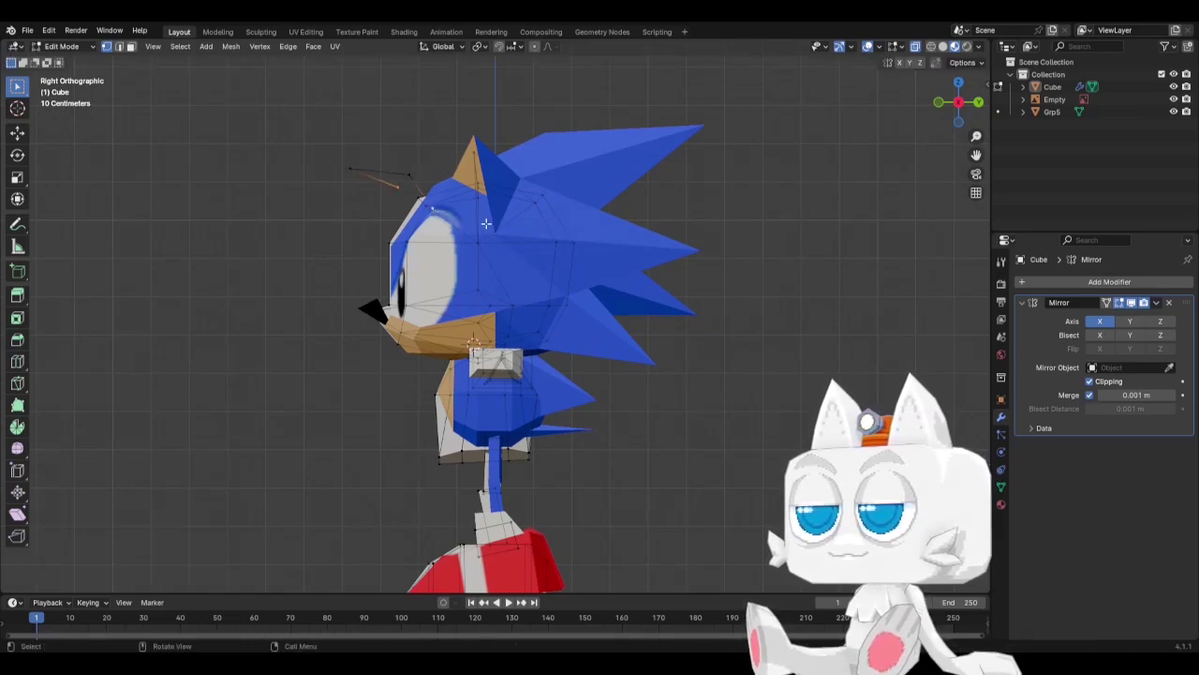
Move the tuft's base vertex about -0.11 m in Y and -0.16 m in Z, and extrude it about -0.64 m in Y and 0.78 m in Z.
{"action": "key", "text": "g"}
{"action": "left_click", "coordinate": [432, 217]}
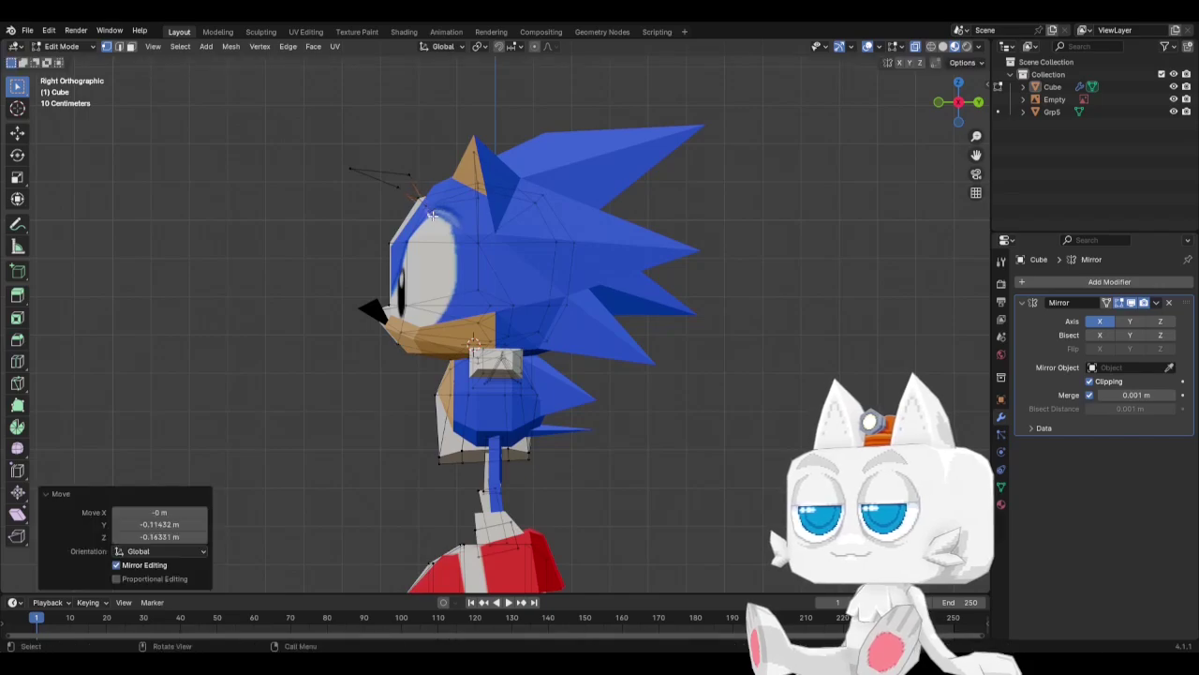
{"action": "key", "text": "g"}
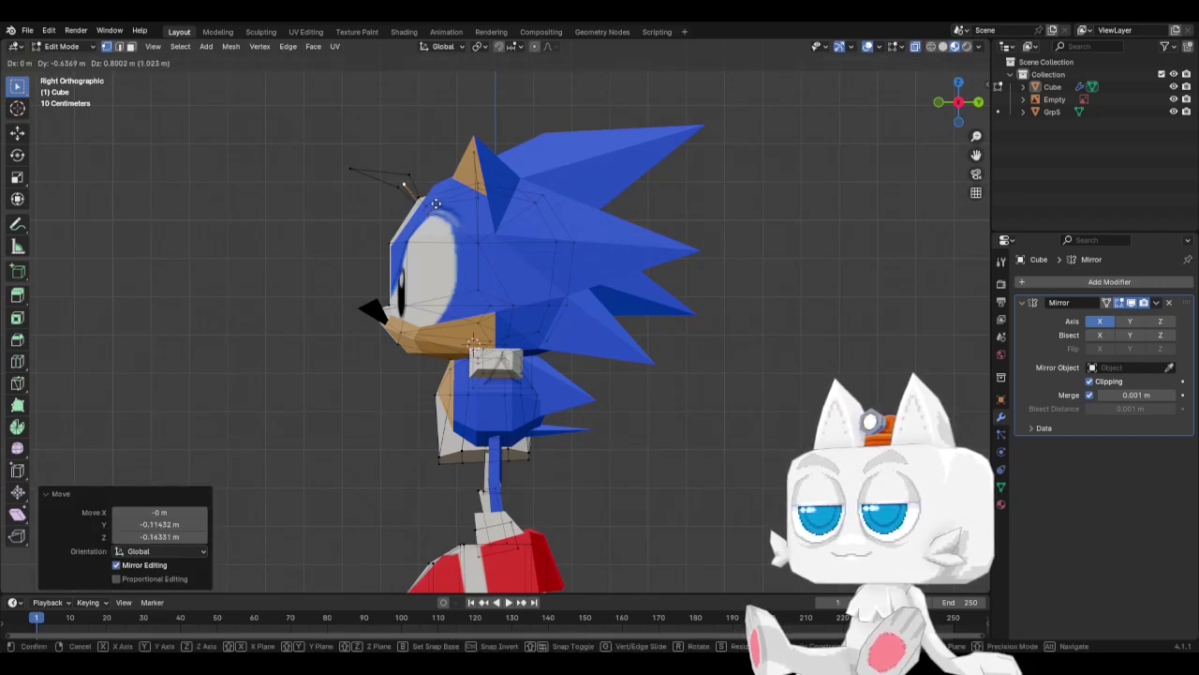
{"action": "left_click", "coordinate": [435, 202]}
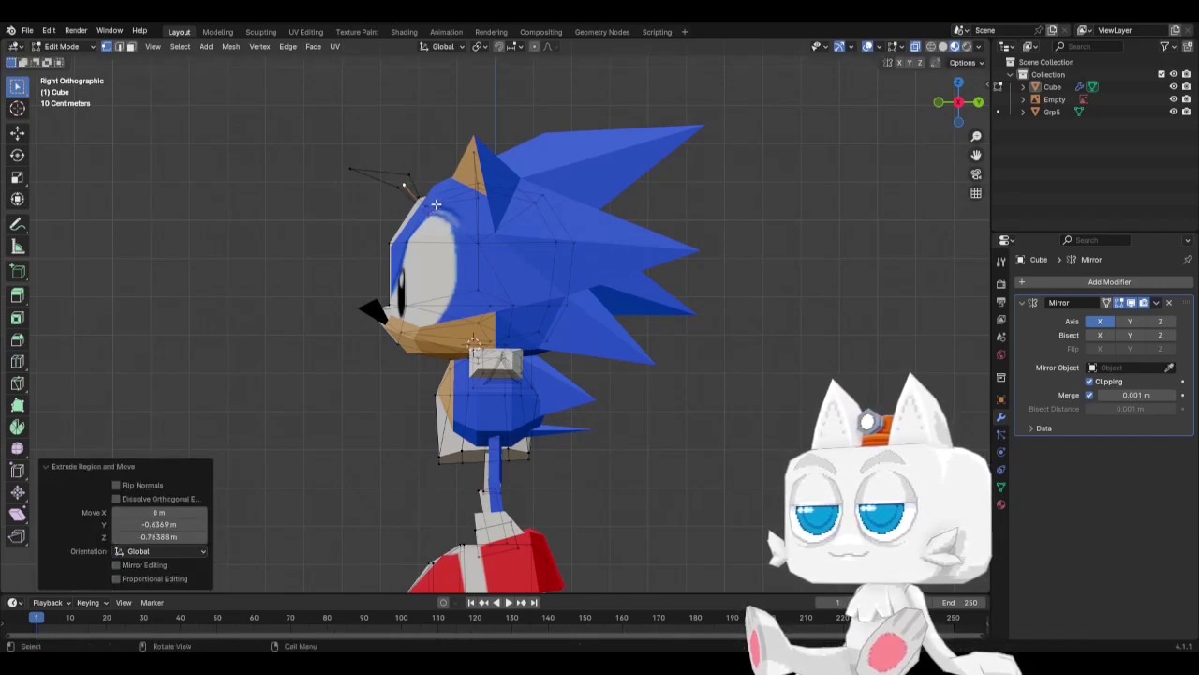
Move the newly extruded vertex about 0.26 m in X with the mirror's Clipping and Merge temporarily disabled, and re-enable both.
{"action": "key", "text": "KP_1"}
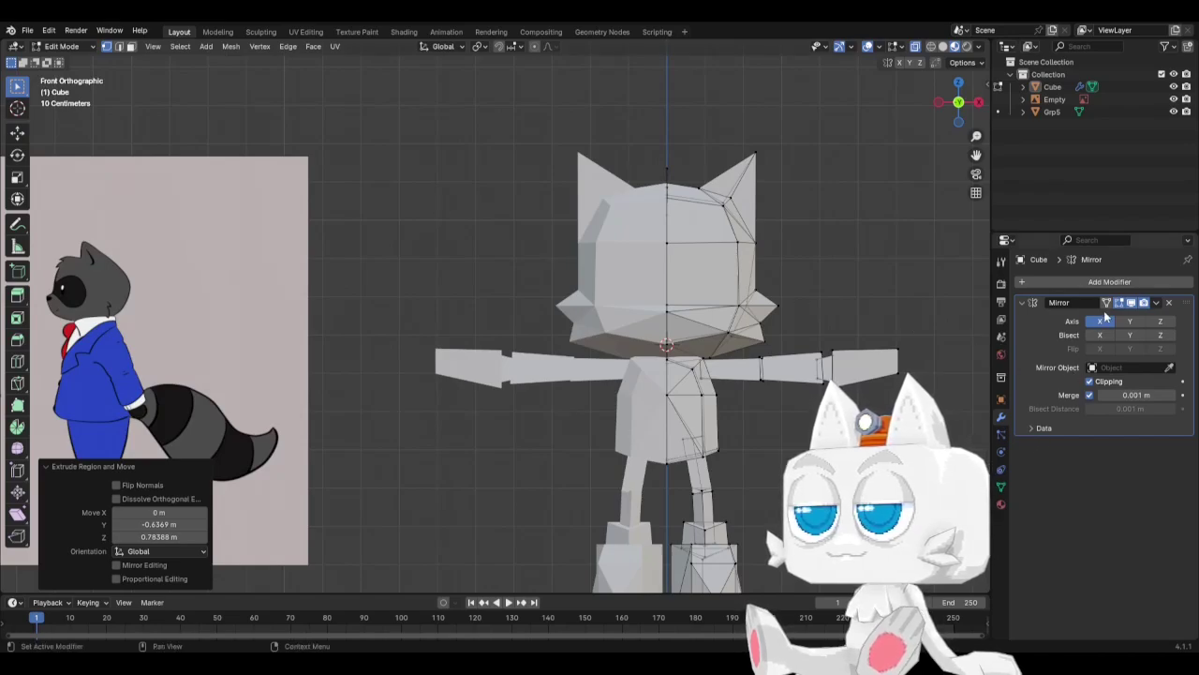
{"action": "left_click", "coordinate": [1090, 382]}
{"action": "left_click", "coordinate": [1089, 395]}
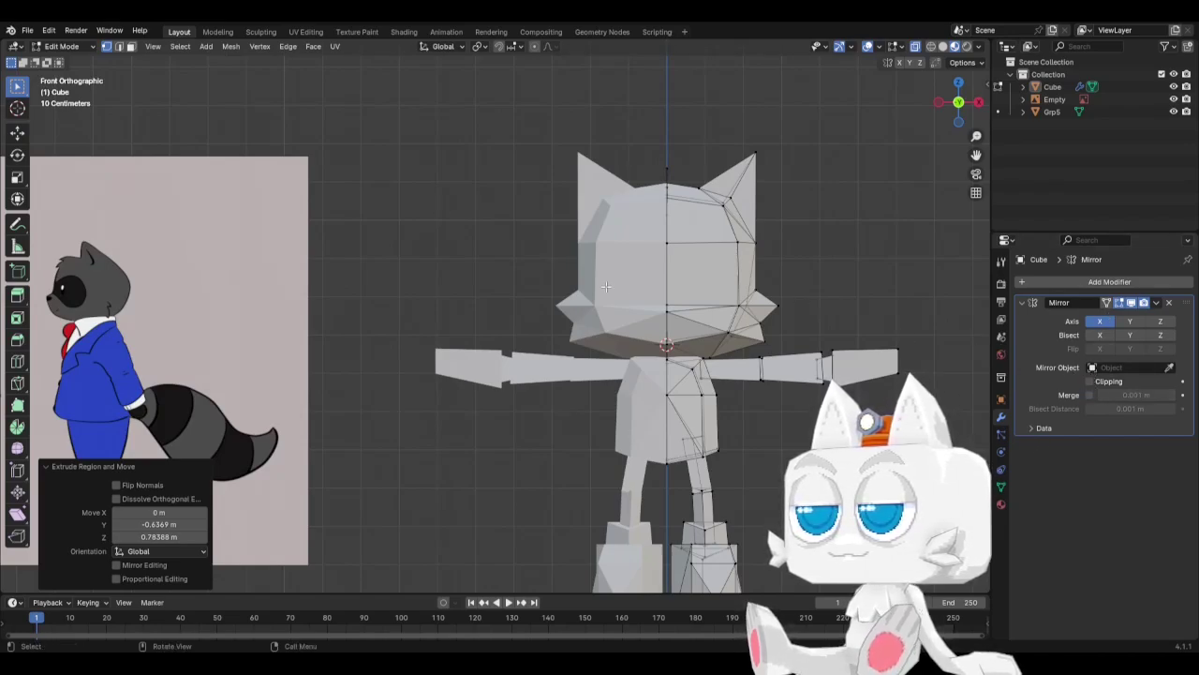
{"action": "key", "text": "g"}
{"action": "key", "text": "x"}
{"action": "key", "text": "Return"}
{"action": "left_click", "coordinate": [1089, 394]}
{"action": "left_click", "coordinate": [1090, 382]}
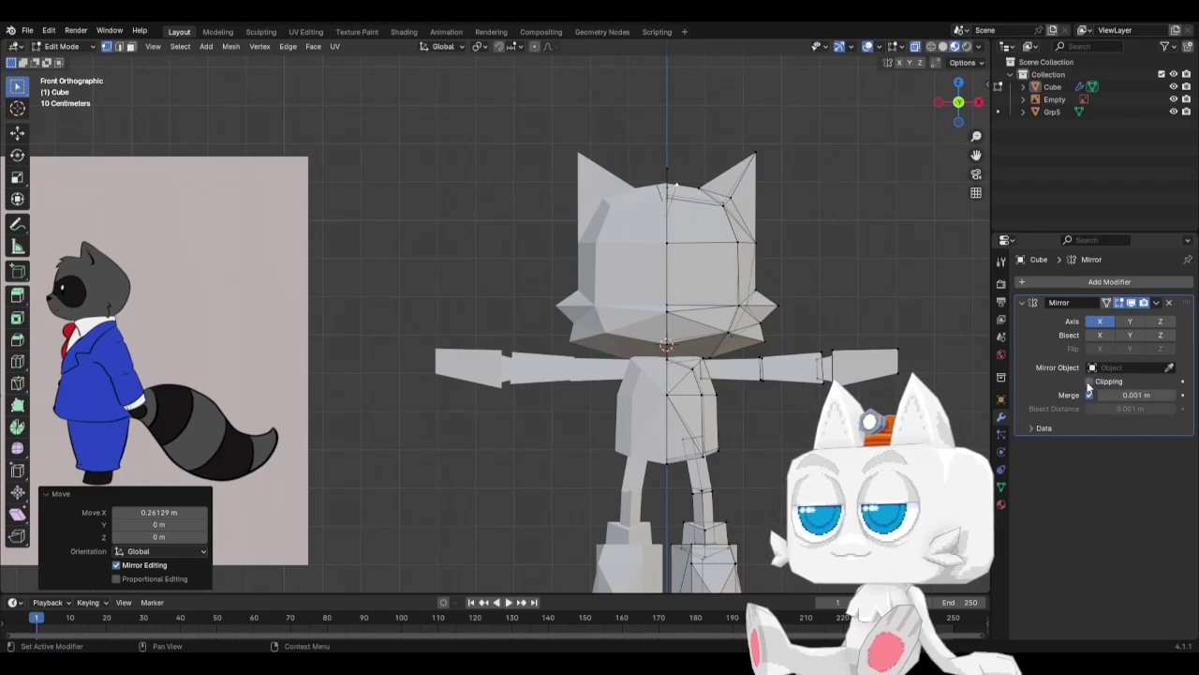
Fill the triangular faces between the hair tuft's tip, side vertex and base vertices to close its mesh.
{"action": "middle_click_drag", "start_coordinate": [570, 235], "coordinate": [571, 238]}
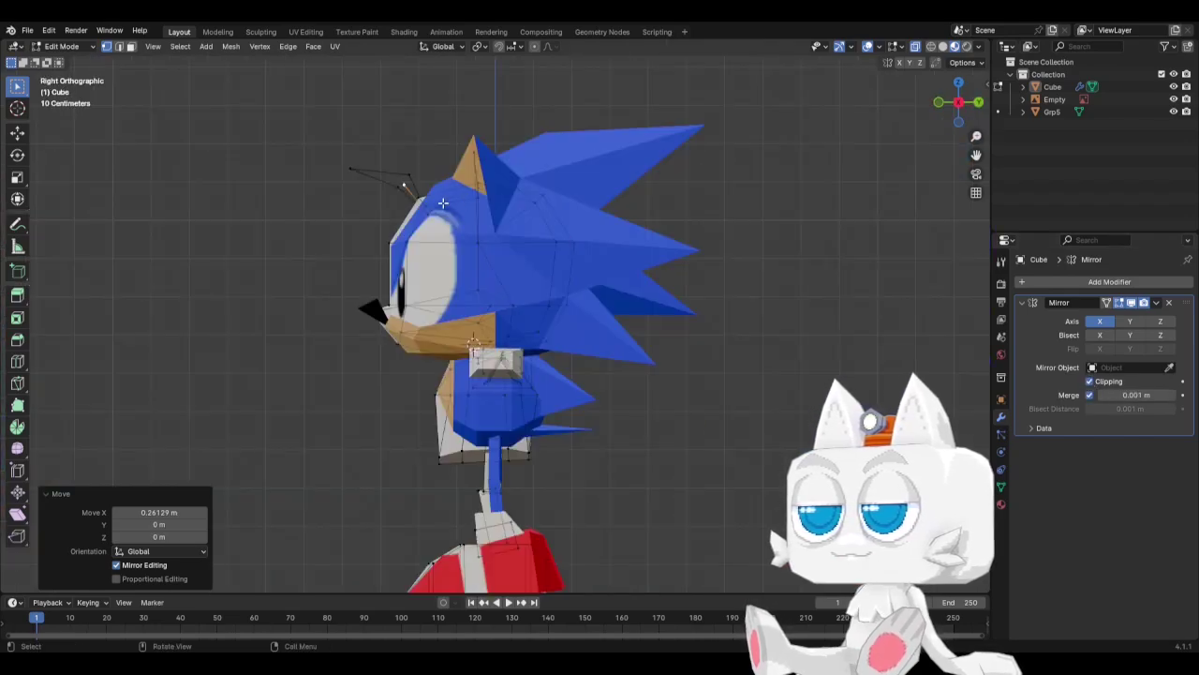
{"action": "left_click", "coordinate": [401, 193], "text": "shift"}
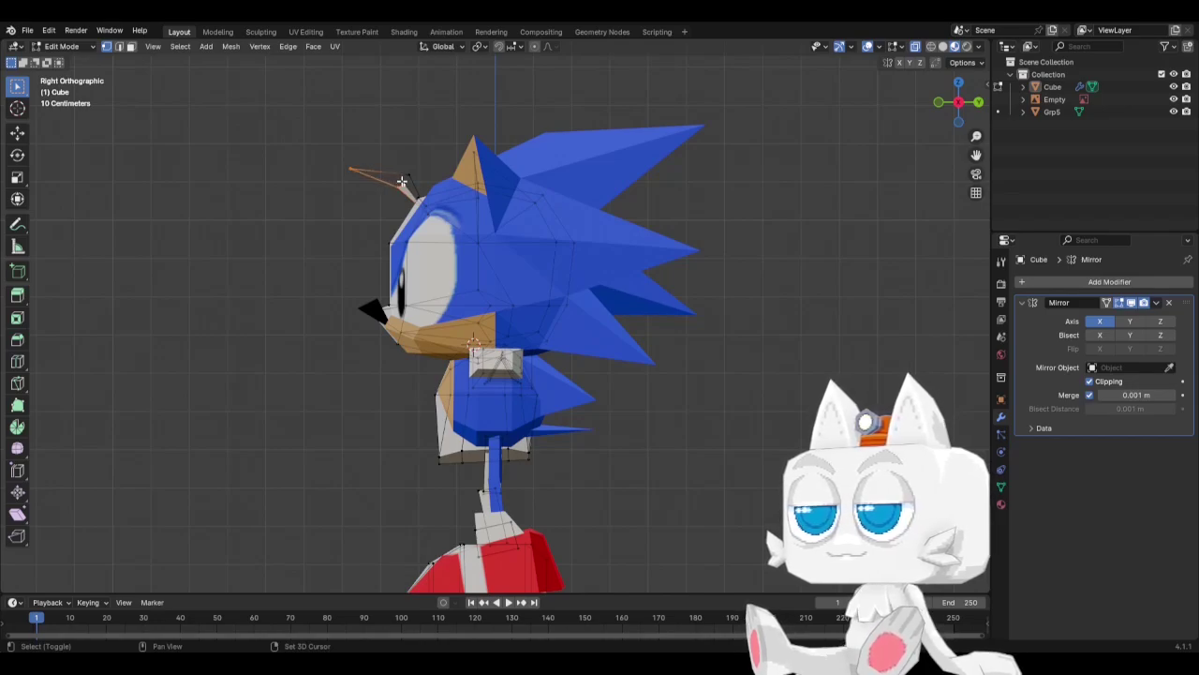
{"action": "left_click", "coordinate": [408, 193], "text": "shift"}
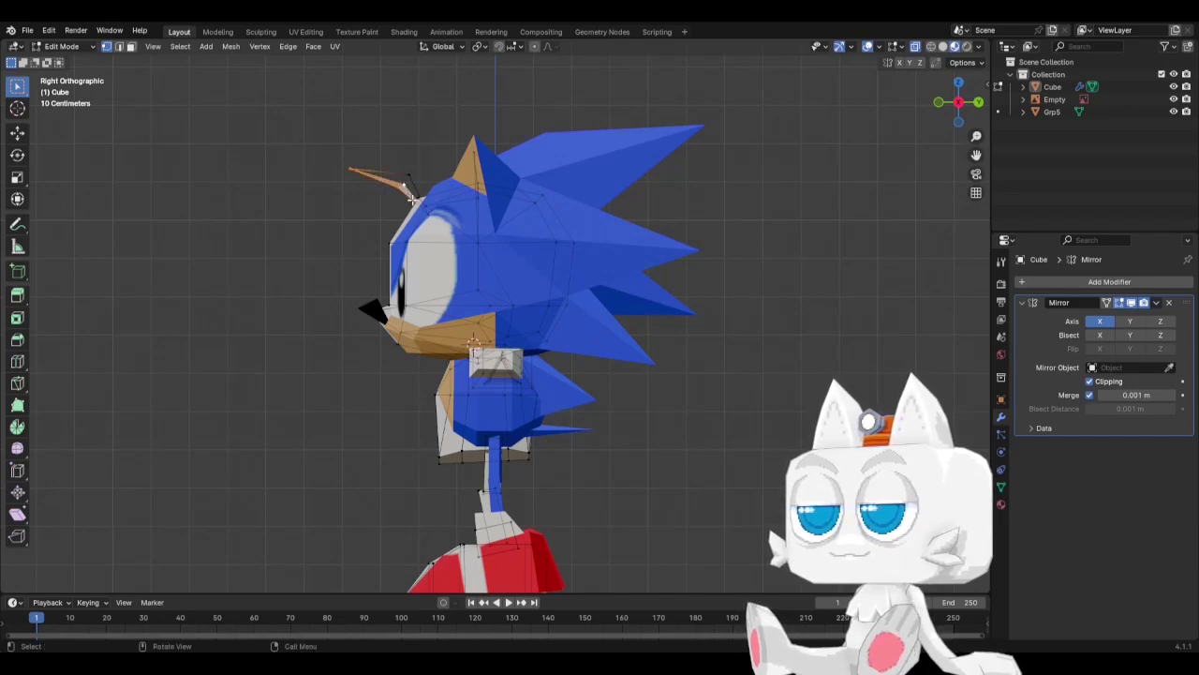
{"action": "left_click", "coordinate": [354, 168], "text": "shift"}
{"action": "left_click", "coordinate": [417, 167], "text": "shift"}
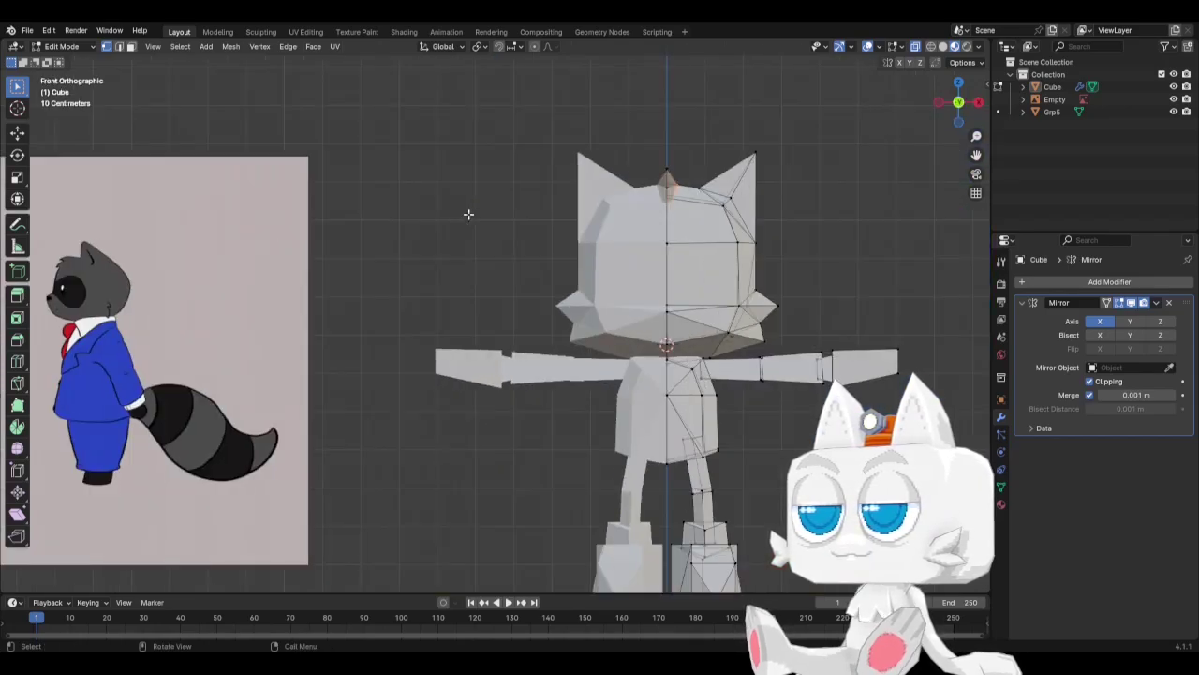
Move the hair tuft's side vertex about 0.02 m in X and -0.10 m in Z in the front view.
{"action": "key", "text": "g"}
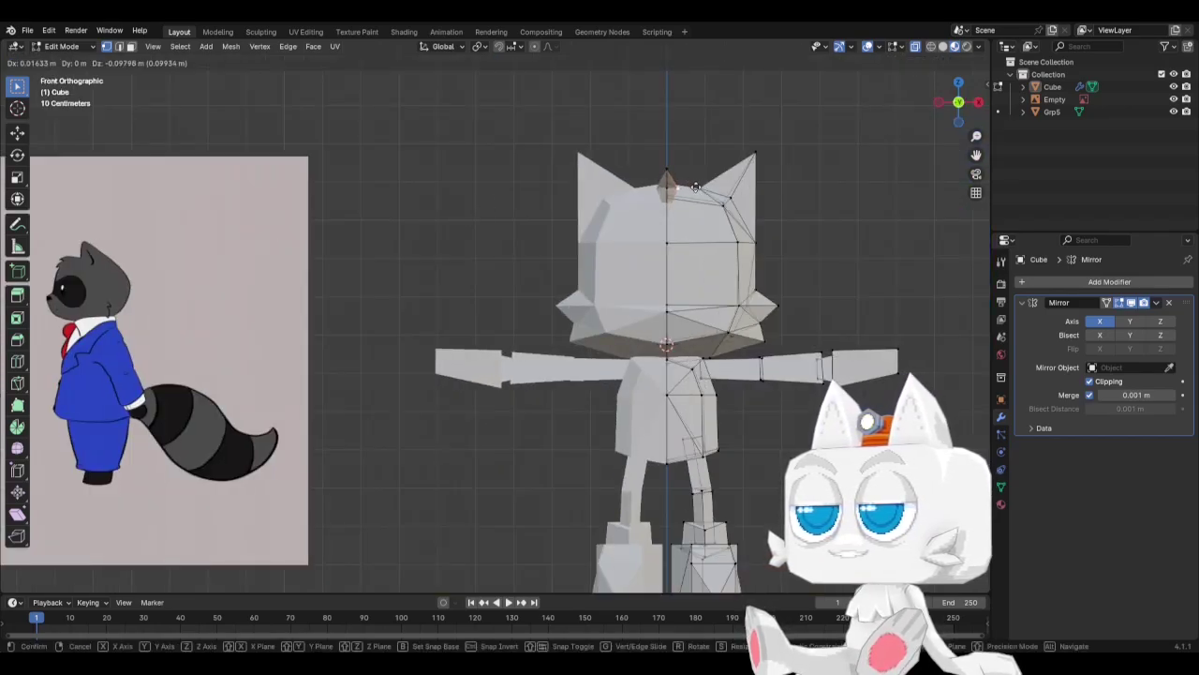
{"action": "left_click", "coordinate": [695, 188]}
{"action": "scroll", "coordinate": [806, 234], "scroll_direction": "down", "scroll_amount": 2}
{"action": "middle_click_drag", "start_coordinate": [806, 234], "coordinate": [675, 307]}
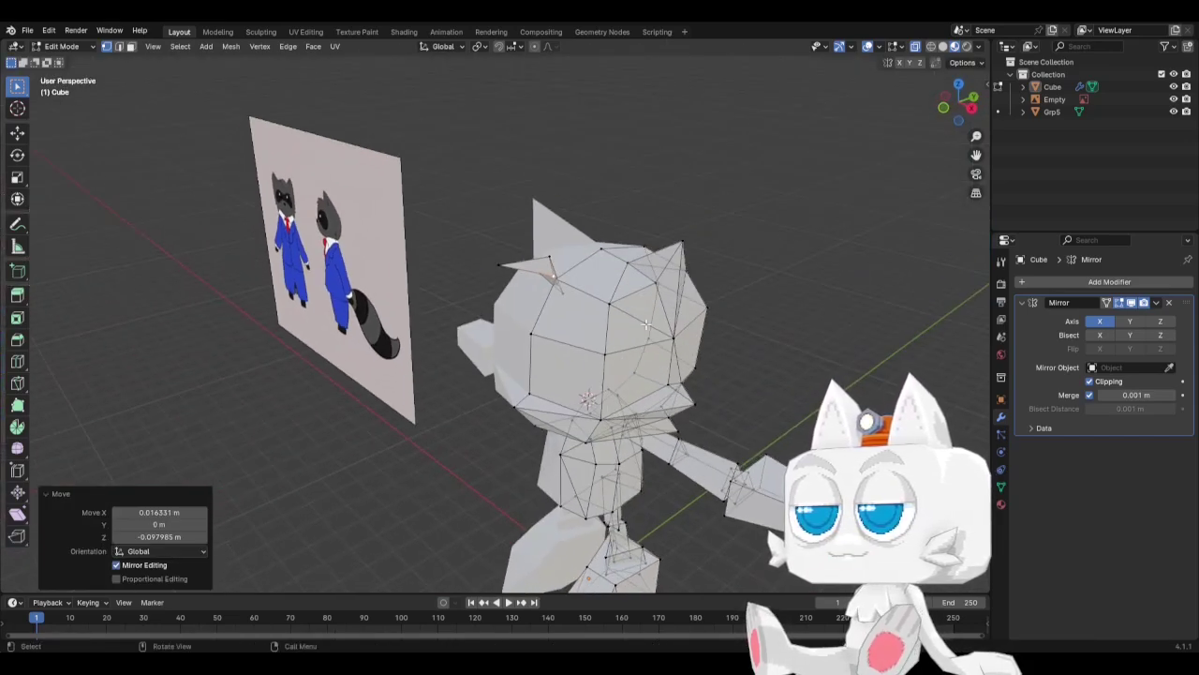
{"action": "middle_click_drag", "start_coordinate": [620, 317], "coordinate": [629, 180]}
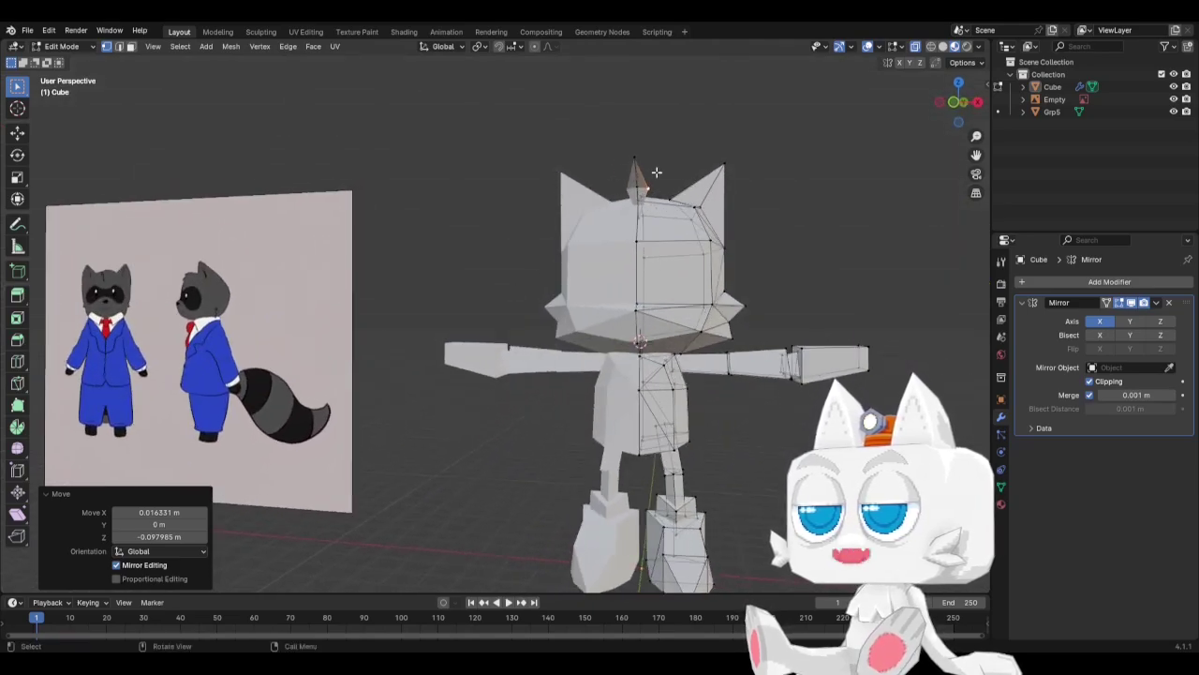
Select the whole linked hair tuft and rotate it about -5° in the side view.
{"action": "key", "text": "ctrl+l"}
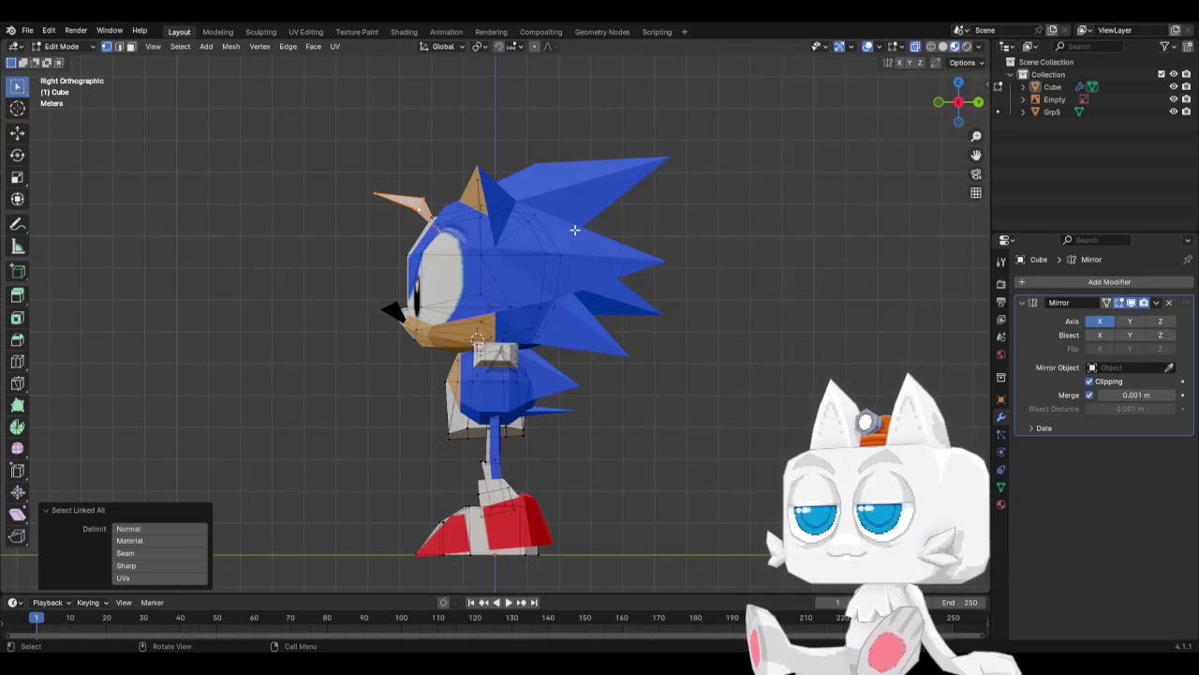
{"action": "key", "text": "r"}
{"action": "left_click", "coordinate": [588, 205]}
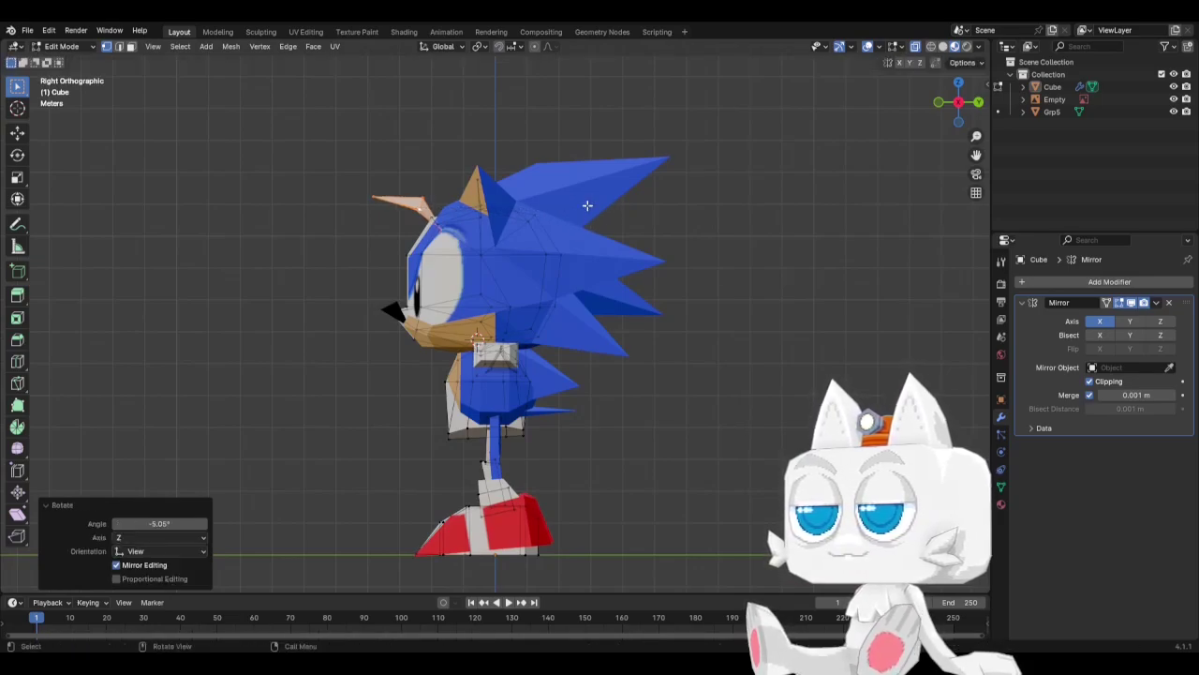
{"action": "key", "text": "ctrl+z"}
{"action": "scroll", "coordinate": [390, 225], "scroll_direction": "up", "scroll_amount": 1}
{"action": "scroll", "coordinate": [366, 210], "scroll_direction": "down", "scroll_amount": 1}
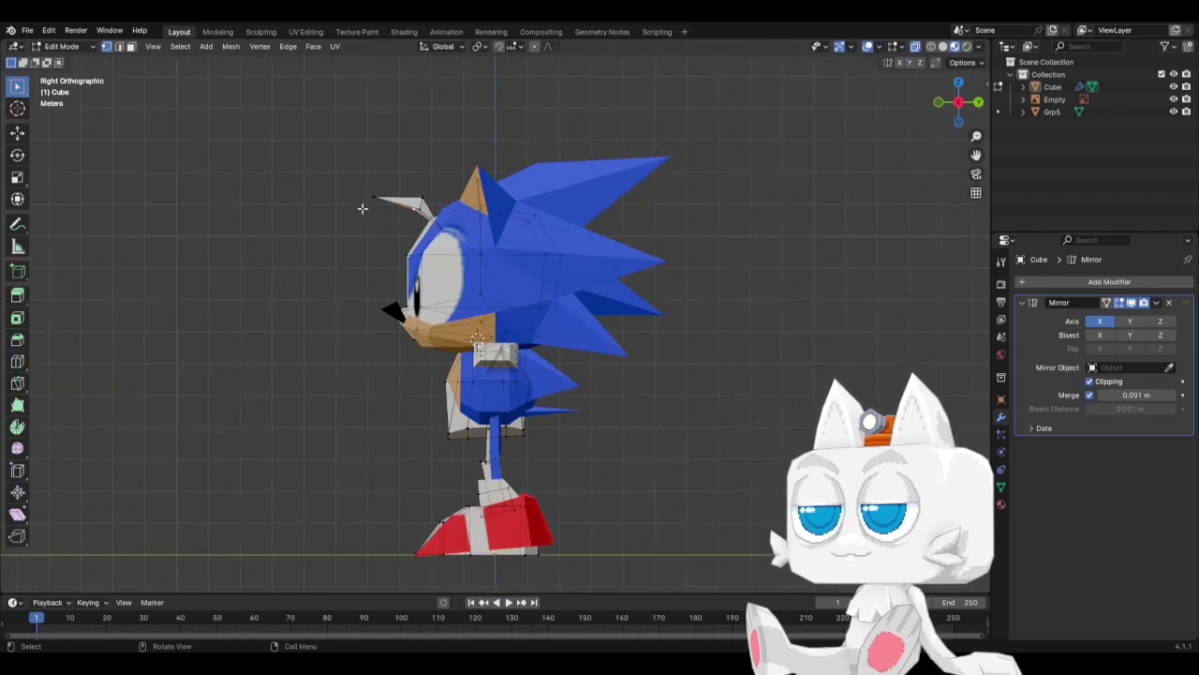
Move the tuft's side vertex about 0.11 m in Y and -0.05 m in Z, and its tip about 0.41 m in Y and -0.42 m in Z.
{"action": "scroll", "coordinate": [403, 241], "scroll_direction": "up", "scroll_amount": 1}
{"action": "key", "text": "g"}
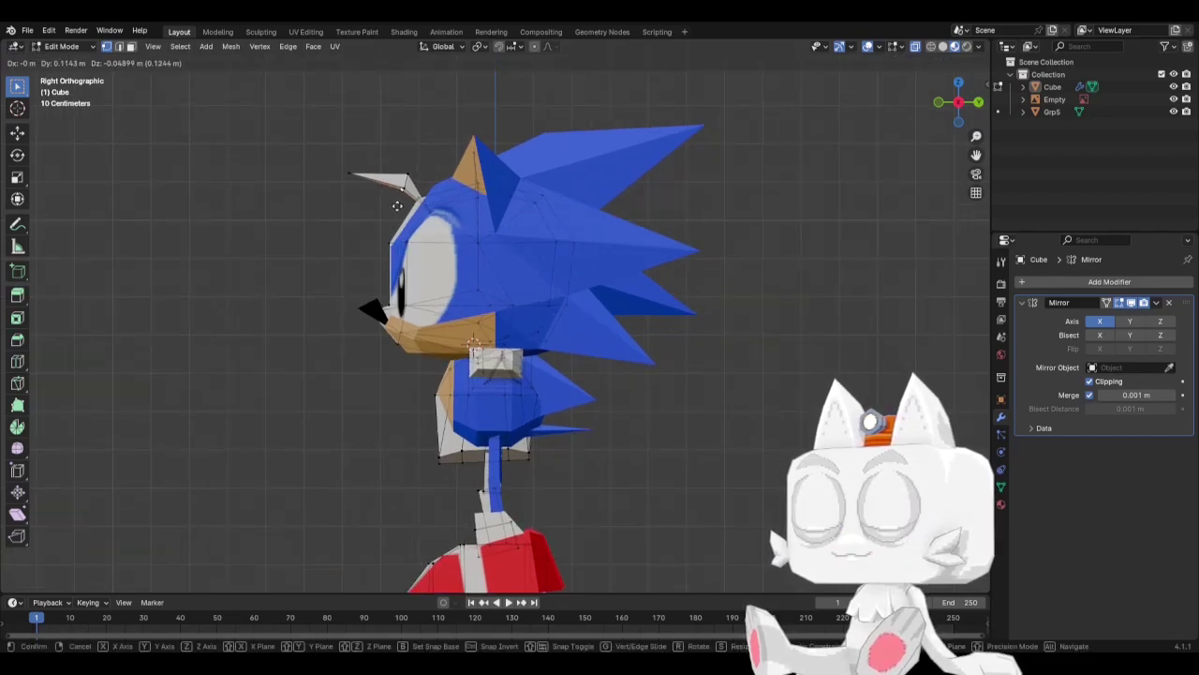
{"action": "left_click", "coordinate": [398, 206]}
{"action": "key", "text": "g"}
{"action": "left_click", "coordinate": [360, 193]}
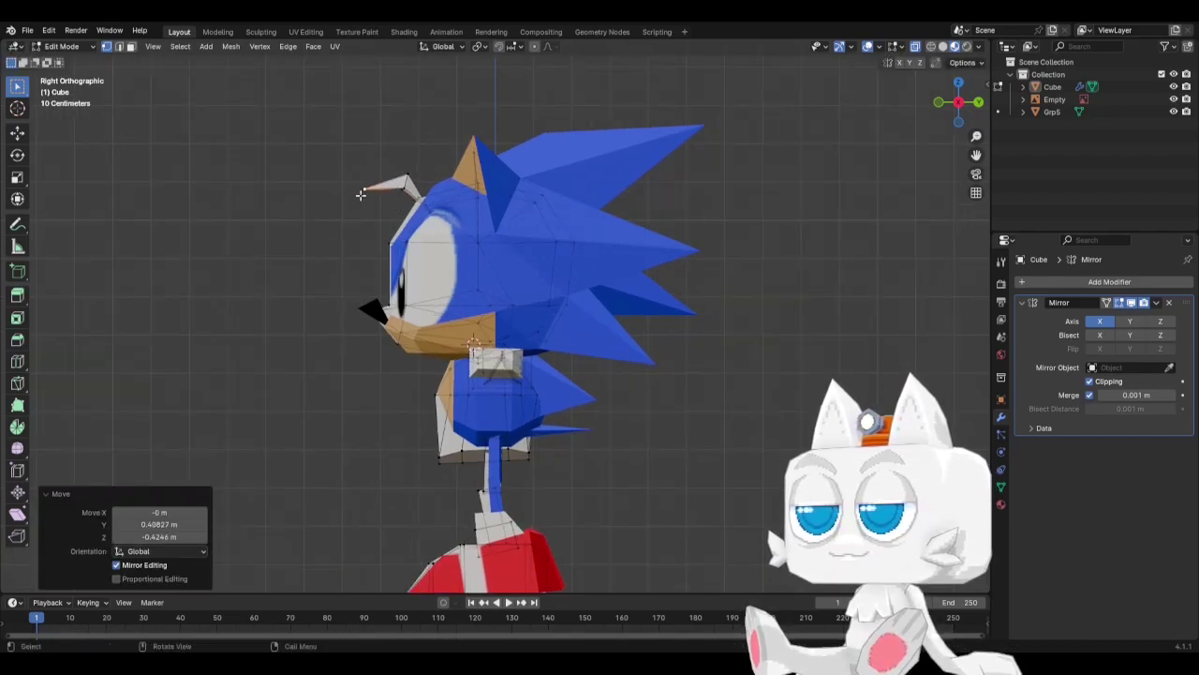
Duplicate the linked hair tuft about -0.05 m in Y and -0.18 m in Z, and scale the copy by about 1.23.
{"action": "key", "text": "ctrl+l"}
{"action": "key", "text": "r"}
{"action": "left_click", "coordinate": [360, 200]}
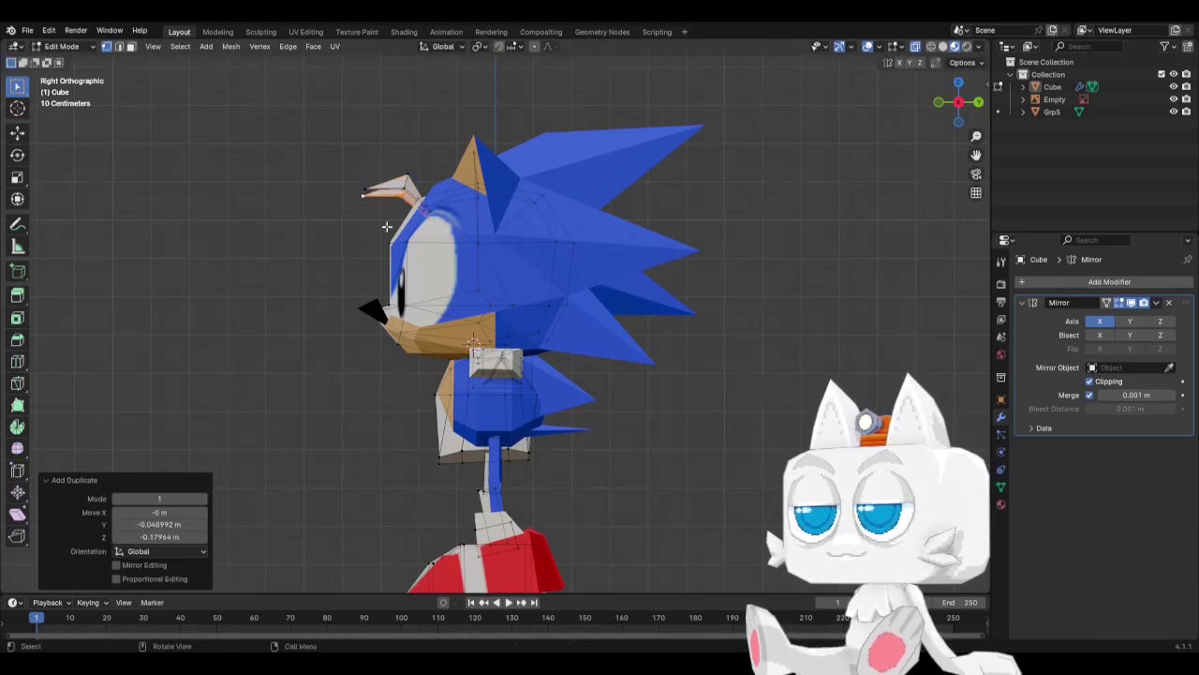
{"action": "key", "text": "s"}
{"action": "left_click", "coordinate": [517, 251]}
Lower the copied tuft beneath the original, and scale it by about 0.83 with a rotation of about -4.5°.
{"action": "key", "text": "g"}
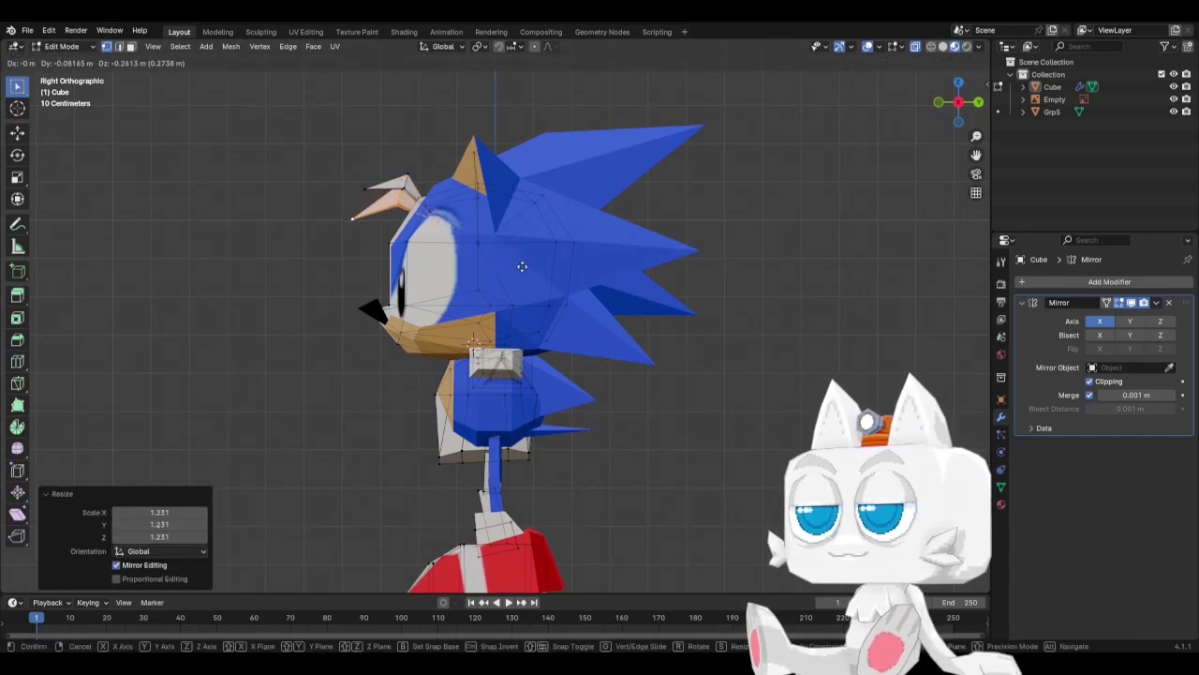
{"action": "left_click", "coordinate": [522, 260]}
{"action": "key", "text": "s"}
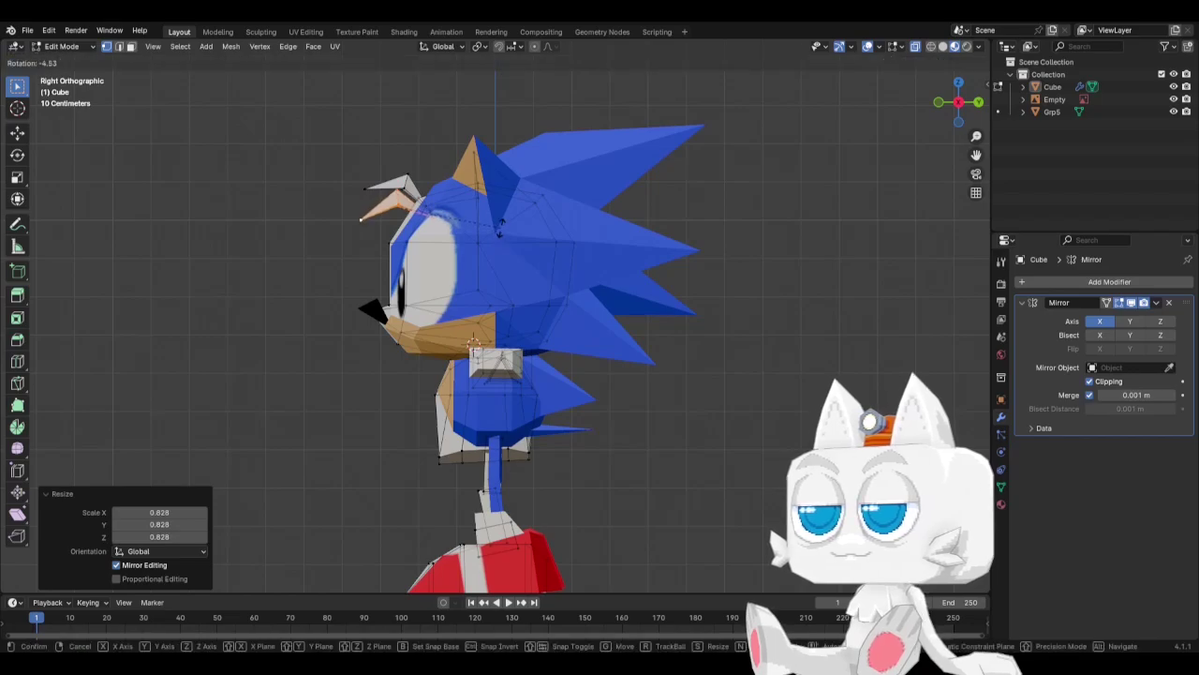
{"action": "left_click", "coordinate": [500, 230]}
Move the lower tuft's base vertex about 0.07 m in Y and 0.26 m in Z, into the forehead.
{"action": "left_click", "coordinate": [433, 219]}
{"action": "key", "text": "g"}
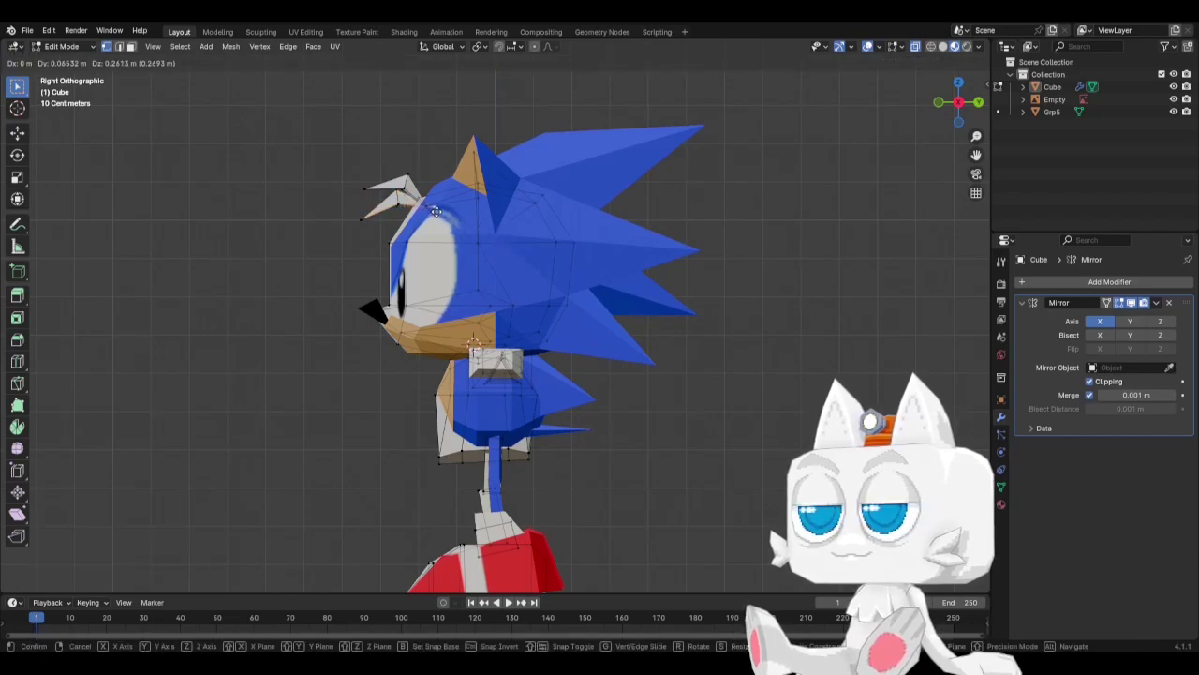
{"action": "left_click", "coordinate": [436, 212]}
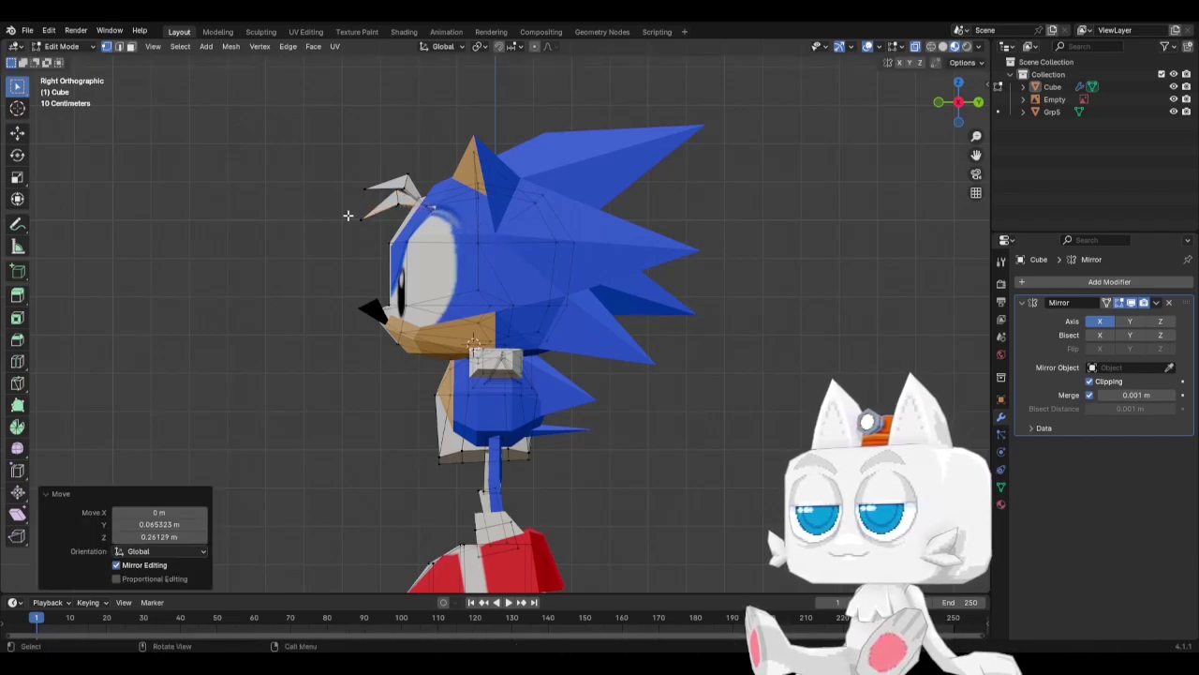
{"action": "key", "text": "KP_1"}
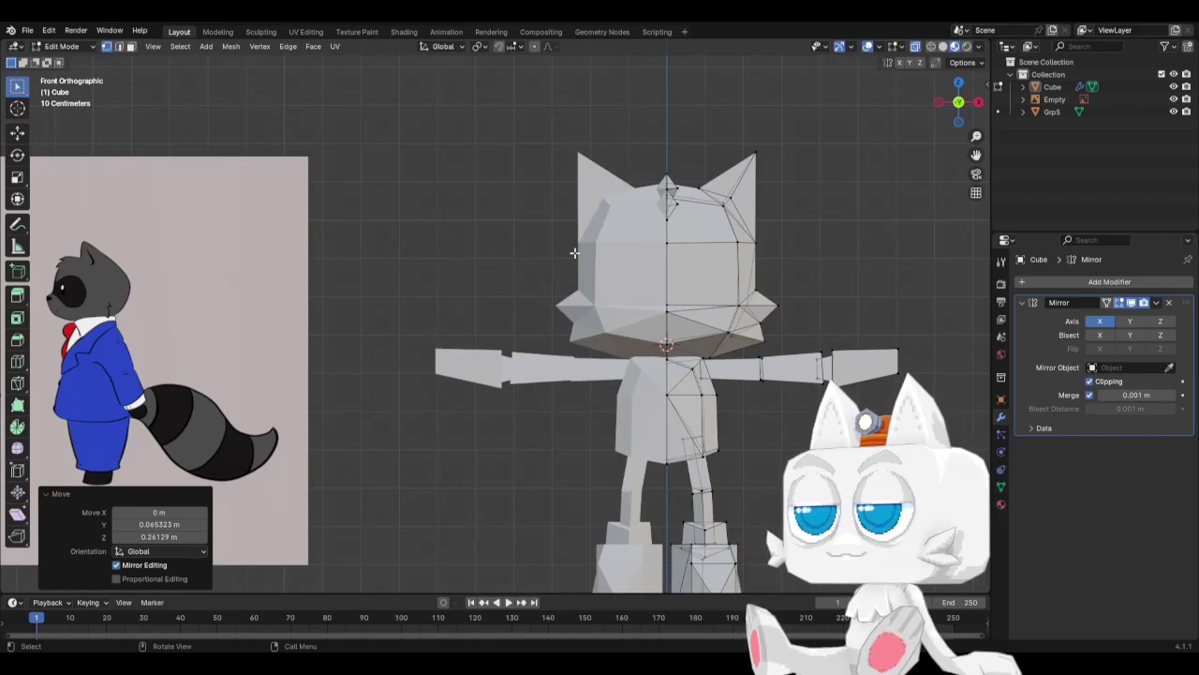
{"action": "key", "text": "KP_3"}
Select both linked hair tufts, move them about 0.29 m in Y and -0.11 m in Z, and rotate them about 8°.
{"action": "left_click", "coordinate": [401, 189], "text": "shift"}
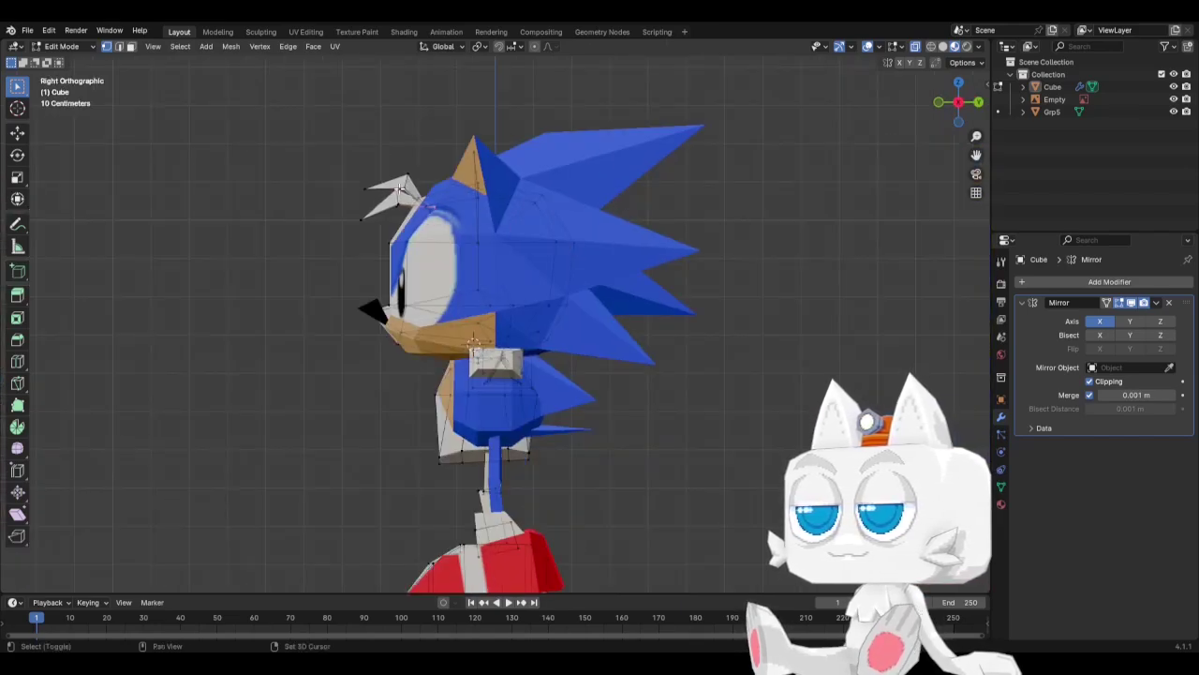
{"action": "key", "text": "ctrl+l"}
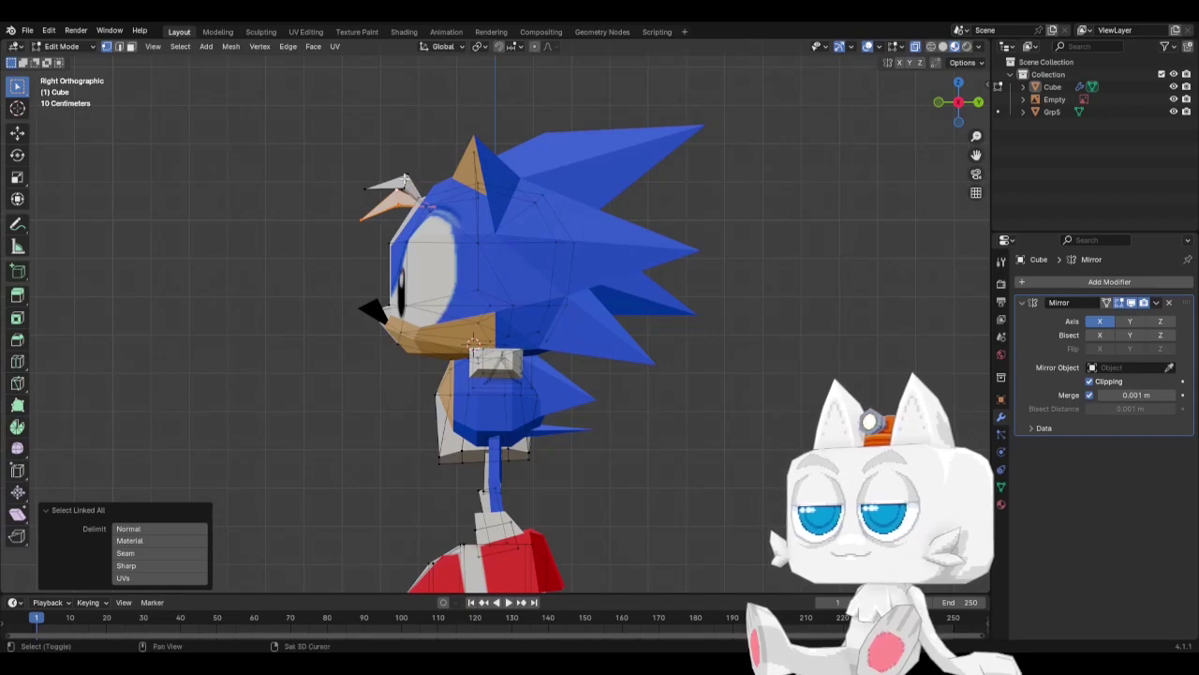
{"action": "left_click", "coordinate": [404, 178], "text": "shift"}
{"action": "key", "text": "ctrl+l"}
{"action": "key", "text": "g"}
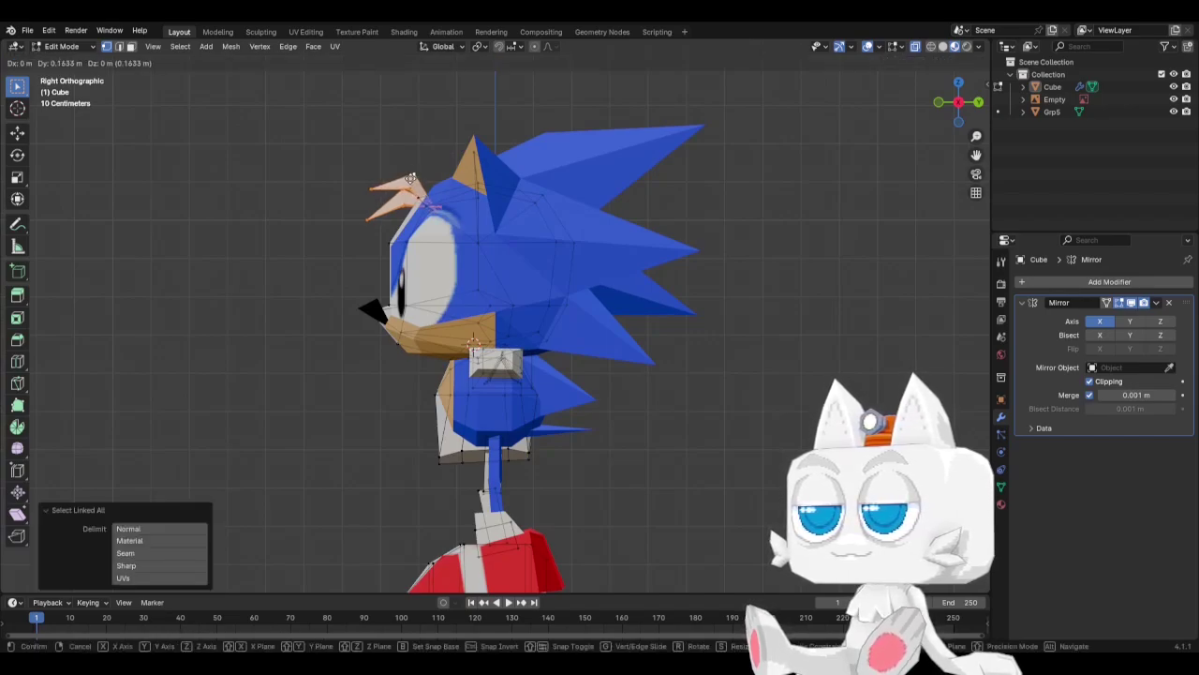
{"action": "left_click", "coordinate": [442, 178]}
{"action": "key", "text": "r"}
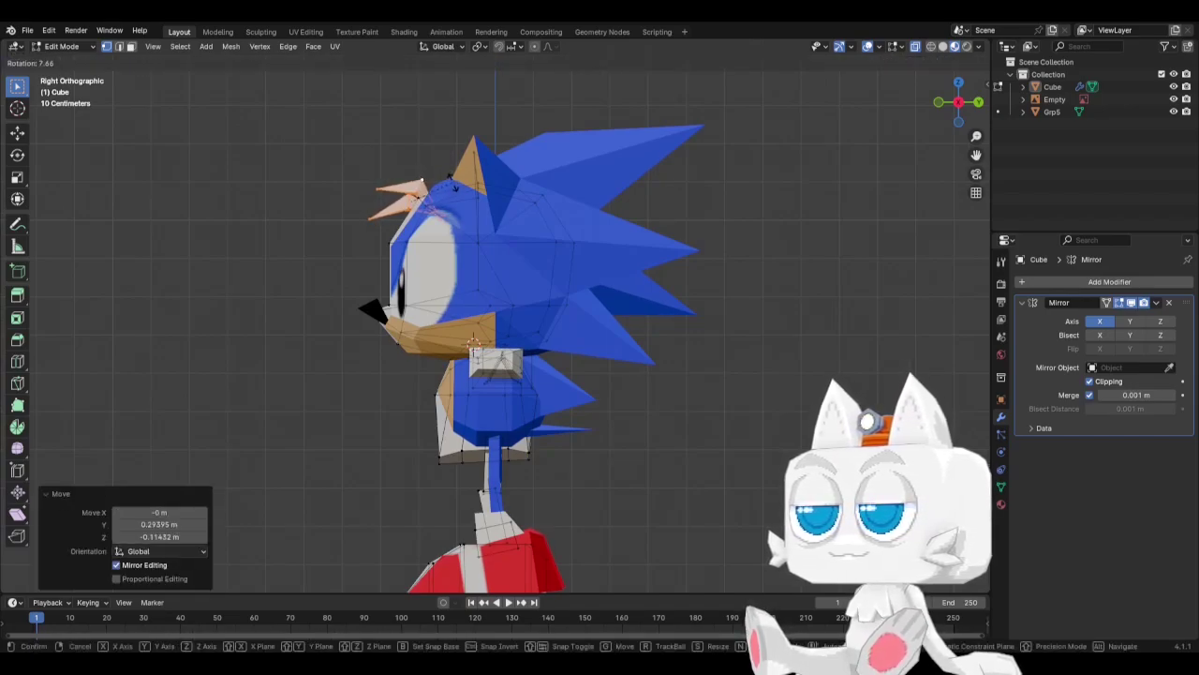
{"action": "left_click", "coordinate": [452, 183]}
Return to Object Mode and save the project file.
{"action": "key", "text": "Tab"}
{"action": "scroll", "coordinate": [577, 289], "scroll_direction": "down", "scroll_amount": 4}
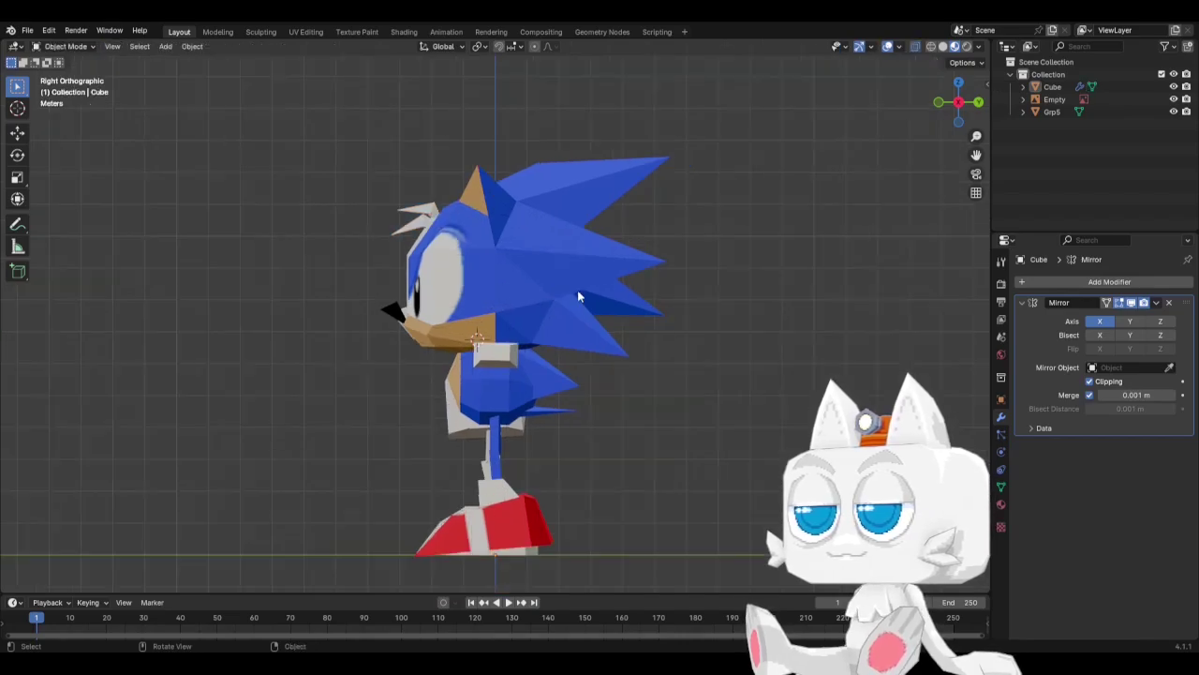
{"action": "middle_click_drag", "start_coordinate": [581, 340], "coordinate": [672, 345]}
{"action": "key", "text": "KP_1"}
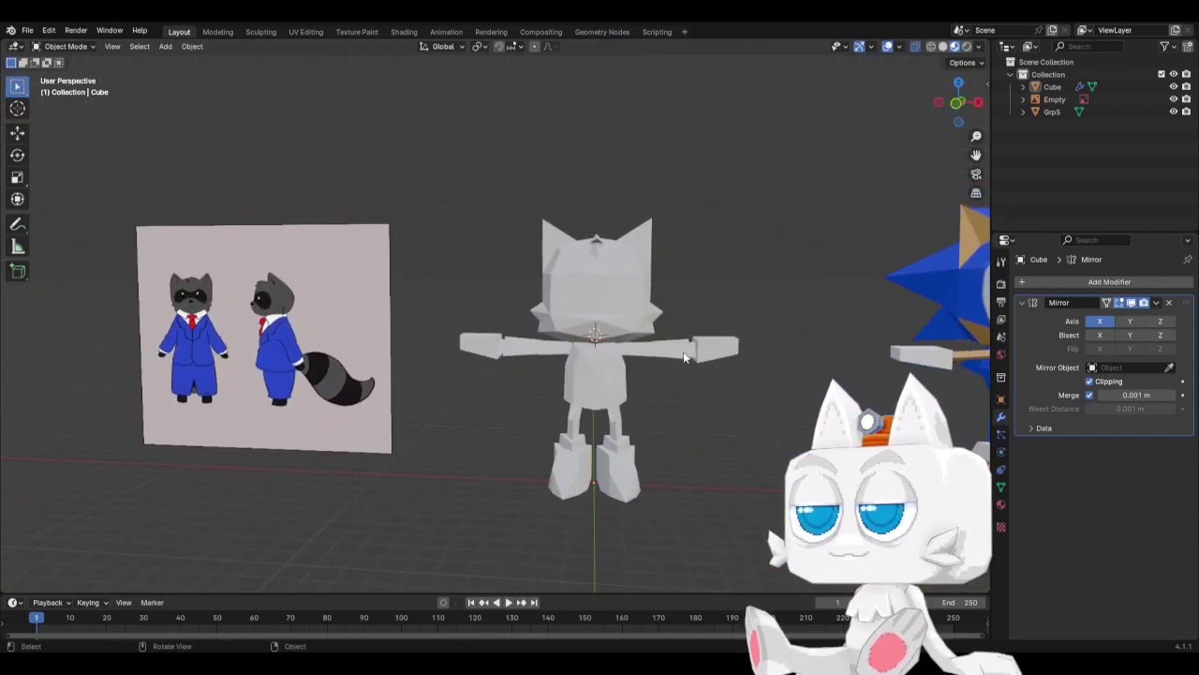
{"action": "scroll", "coordinate": [692, 397], "scroll_direction": "down", "scroll_amount": 2}
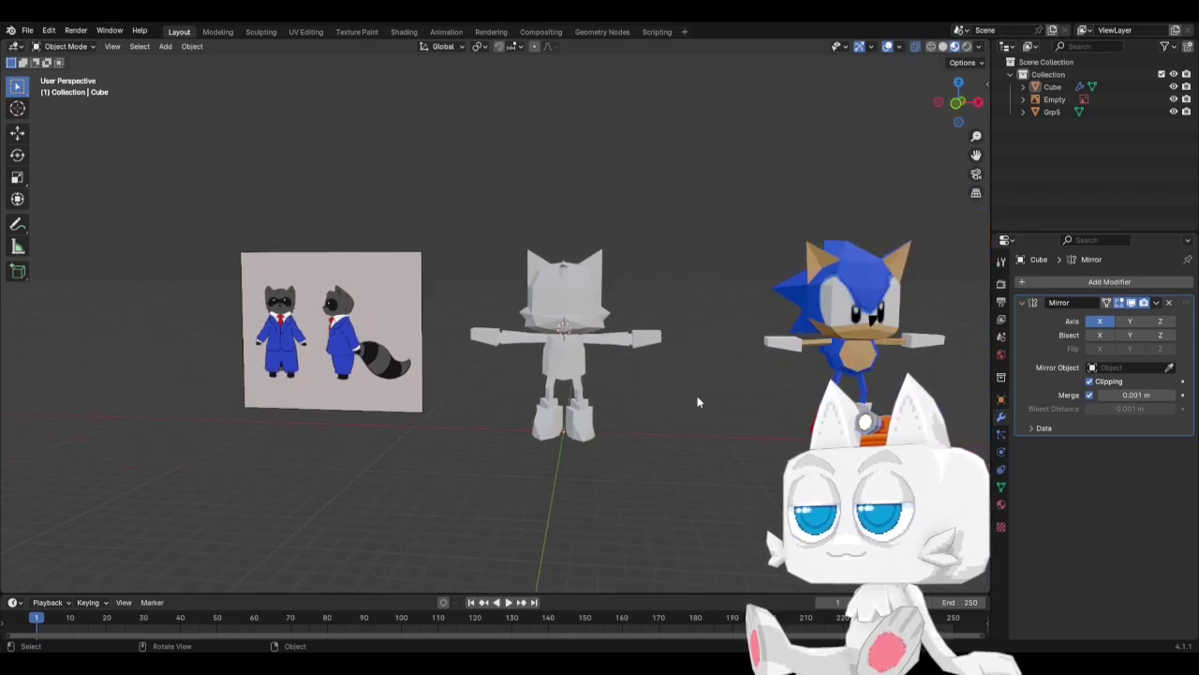
{"action": "key", "text": "ctrl+s"}
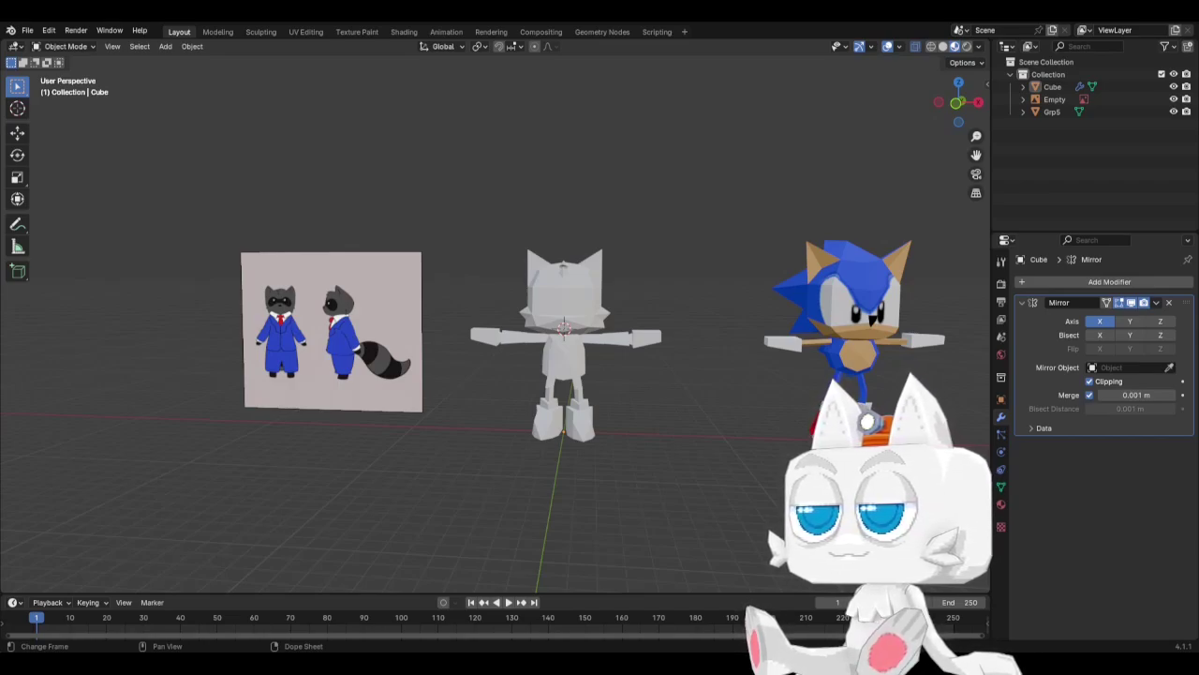
Switch to the UV Editing workspace and set the mesh selection mode to edges, with the raccoon in front view.
{"action": "scroll", "coordinate": [474, 100], "scroll_direction": "up", "scroll_amount": 1}
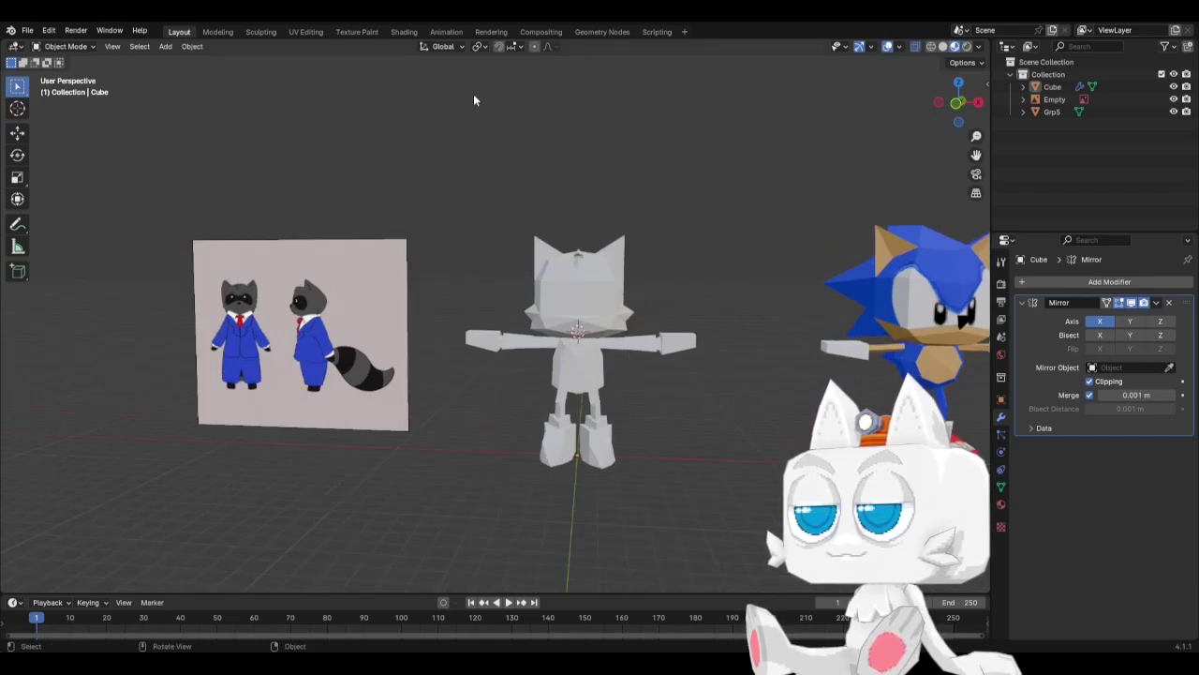
{"action": "left_click", "coordinate": [307, 32]}
{"action": "scroll", "coordinate": [728, 386], "scroll_direction": "down", "scroll_amount": 5}
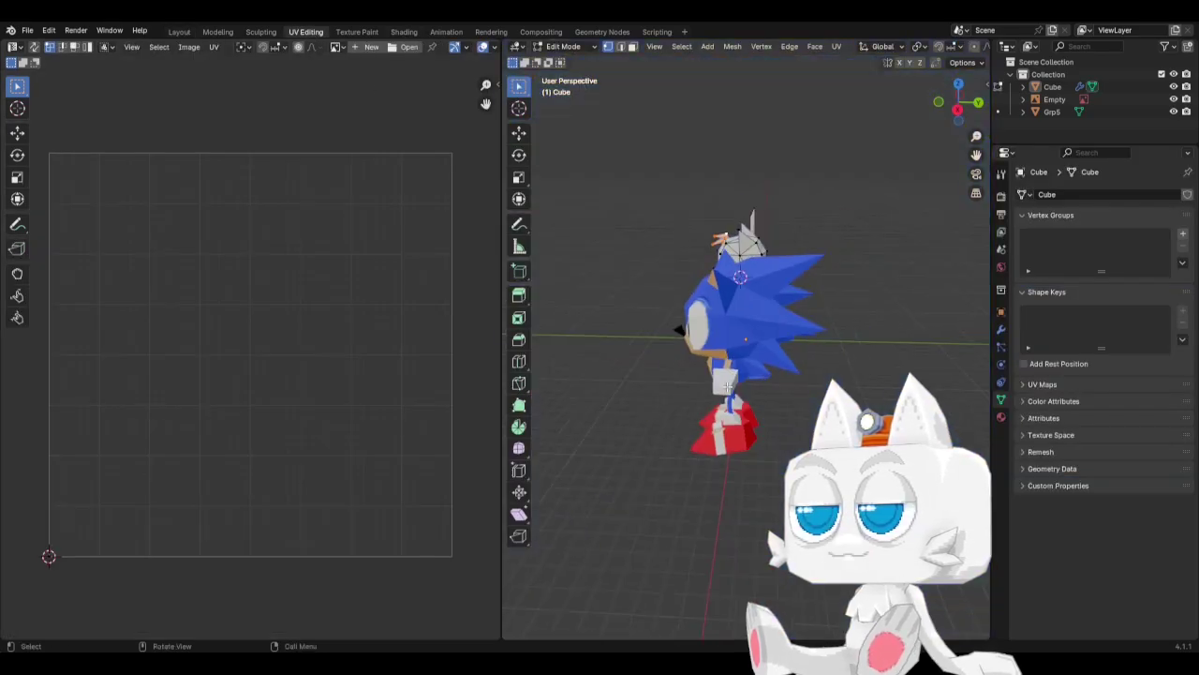
{"action": "scroll", "coordinate": [827, 320], "scroll_direction": "up", "scroll_amount": 5}
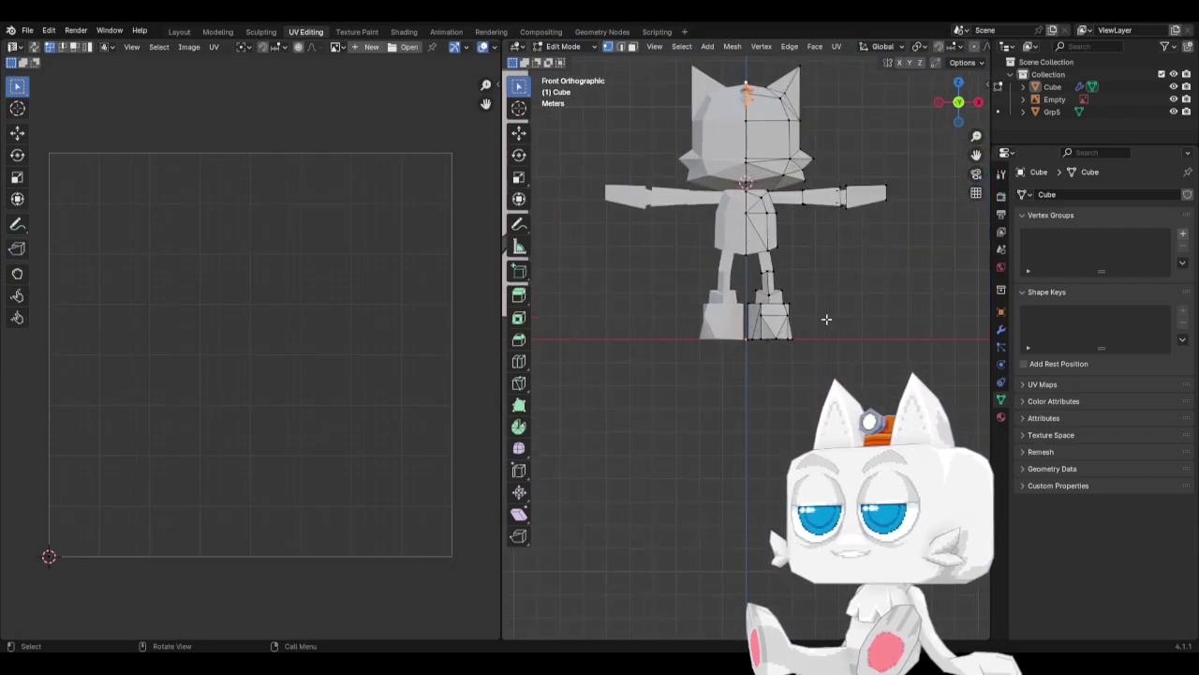
{"action": "left_click", "coordinate": [621, 46]}
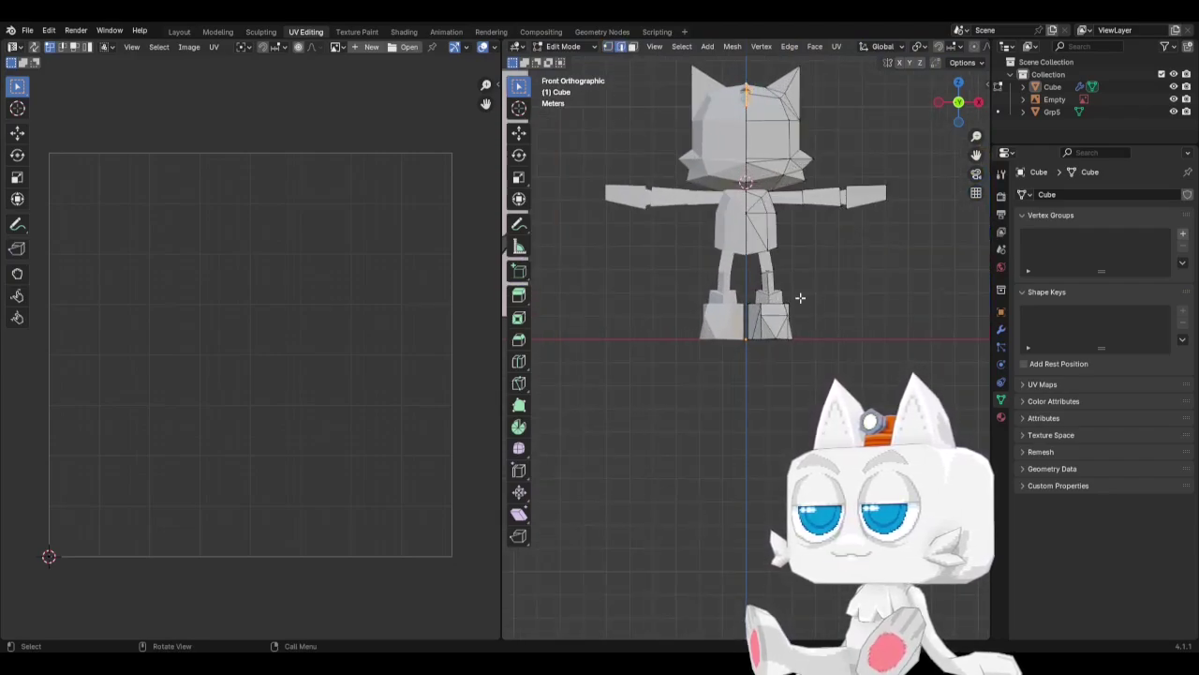
Select the cross edge on top of the mirrored foot's front part and scale it in two passes.
{"action": "scroll", "coordinate": [797, 297], "scroll_direction": "up", "scroll_amount": 2}
{"action": "middle_click_drag", "start_coordinate": [747, 289], "coordinate": [804, 386]}
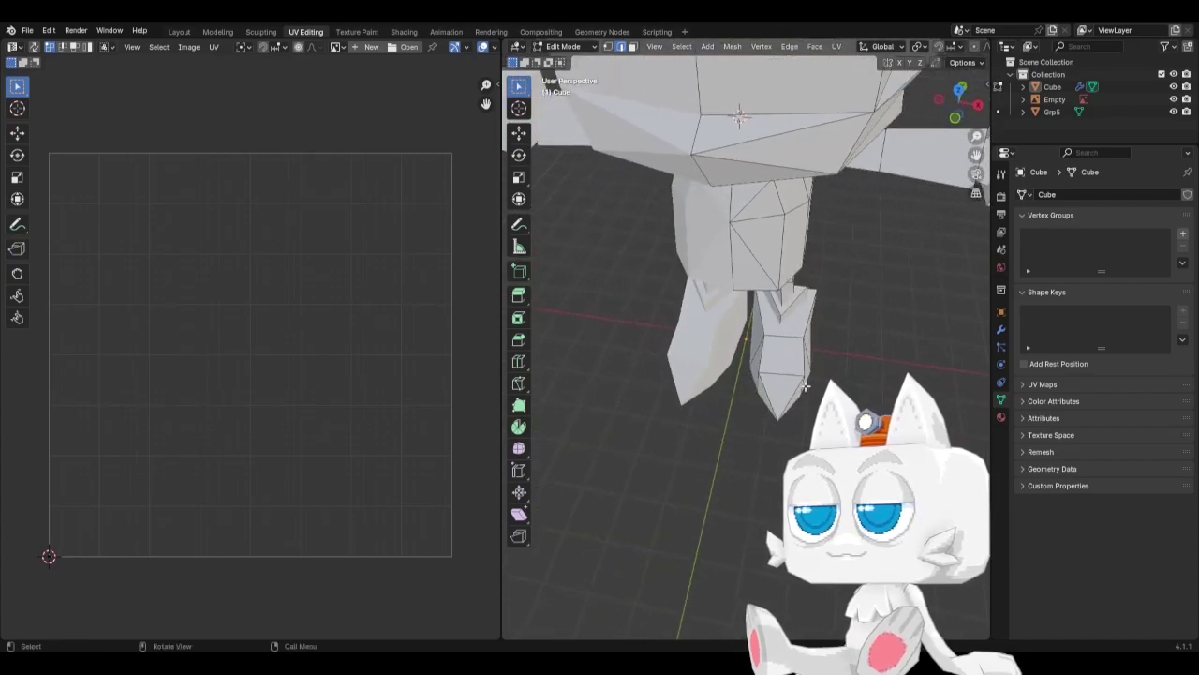
{"action": "left_click", "coordinate": [785, 330]}
{"action": "key", "text": "s"}
{"action": "left_click", "coordinate": [813, 337]}
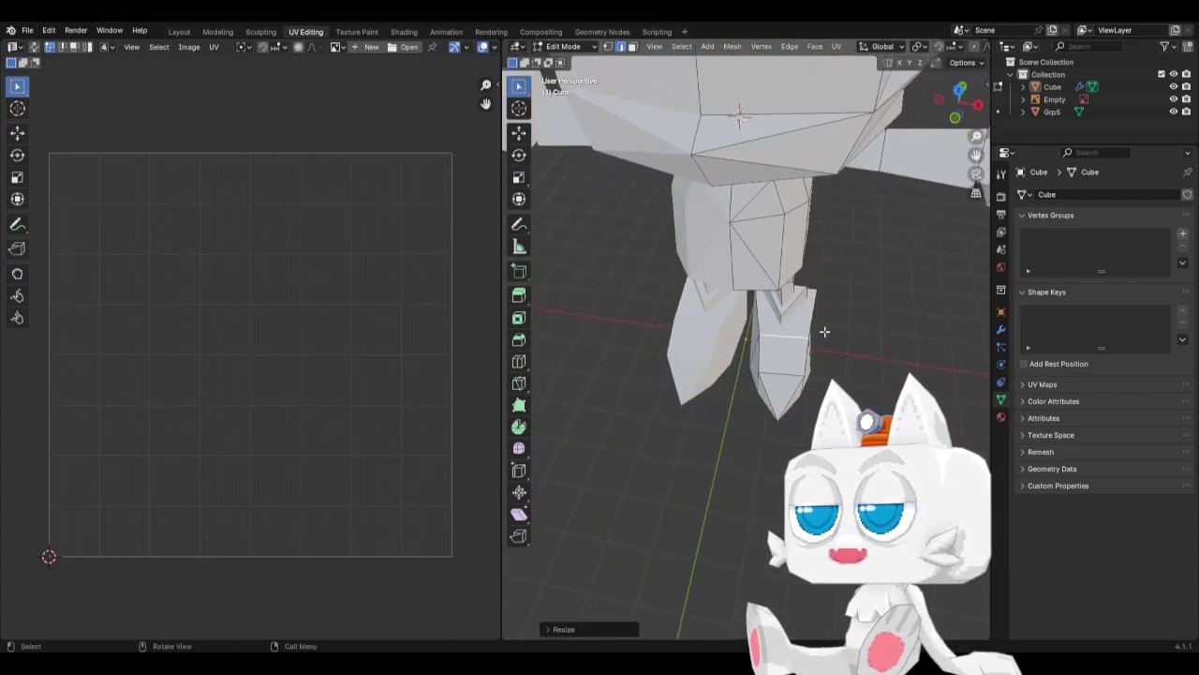
{"action": "scroll", "coordinate": [801, 412], "scroll_direction": "down", "scroll_amount": 3}
{"action": "middle_click_drag", "start_coordinate": [797, 418], "coordinate": [740, 330]}
{"action": "key", "text": "s"}
{"action": "left_click", "coordinate": [854, 343]}
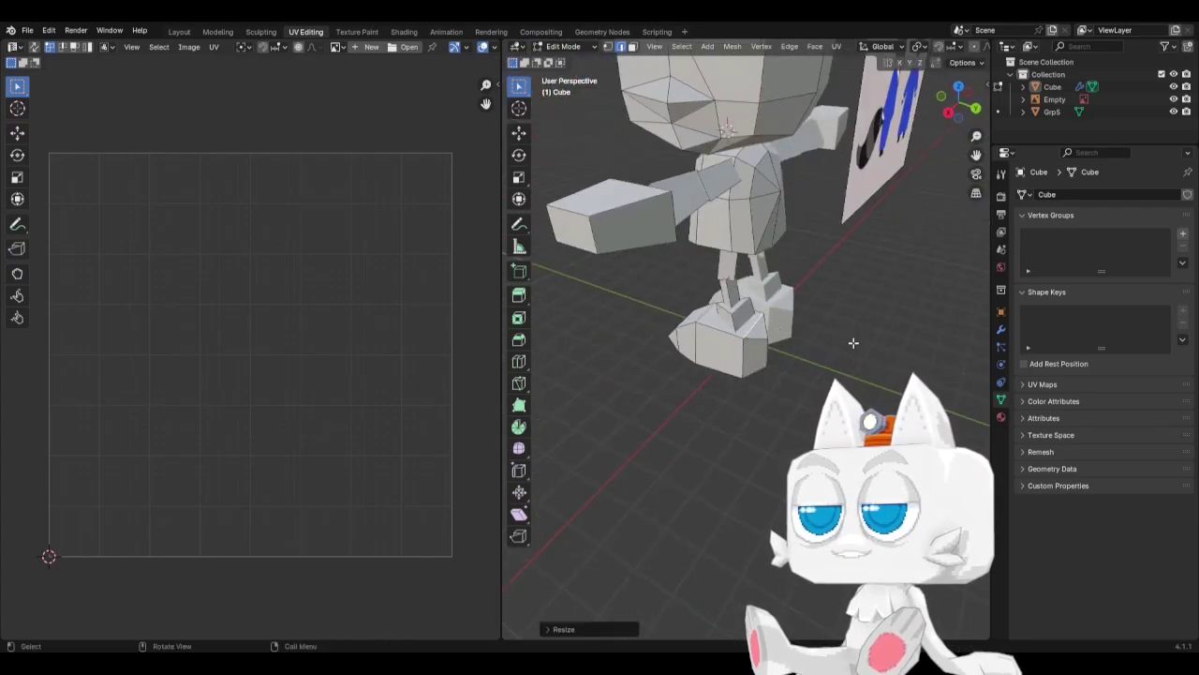
{"action": "key", "text": "KP_1"}
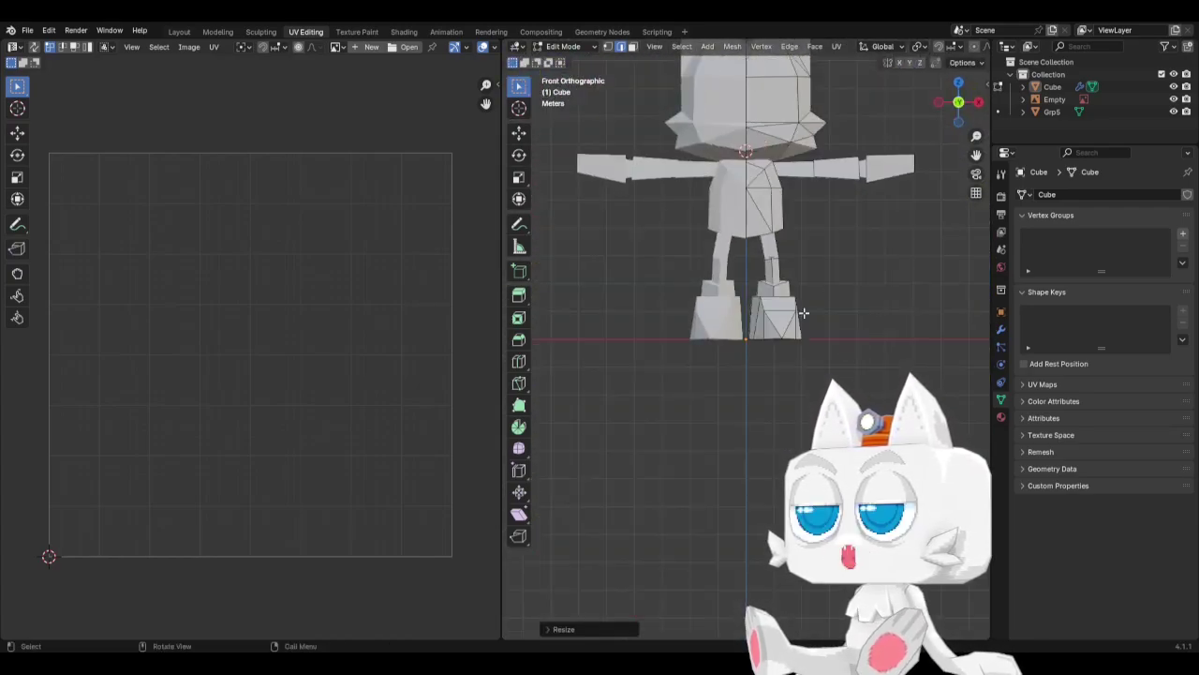
{"action": "middle_click_drag", "start_coordinate": [803, 313], "coordinate": [740, 374]}
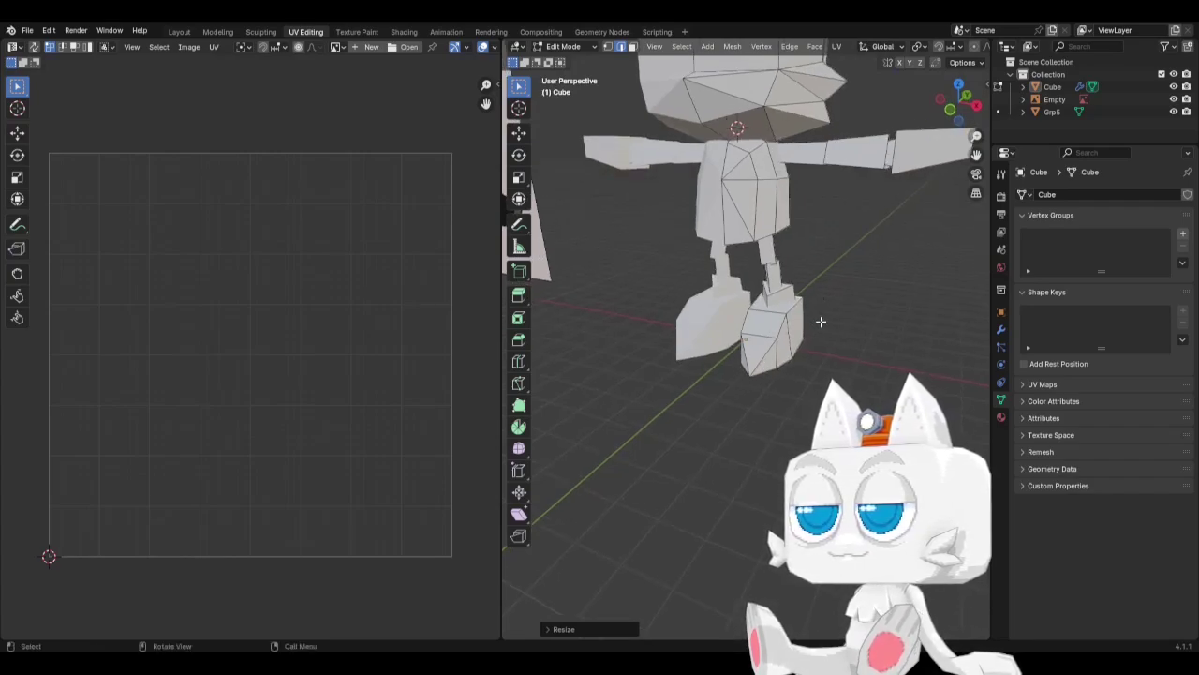
{"action": "middle_click_drag", "start_coordinate": [768, 385], "coordinate": [870, 390]}
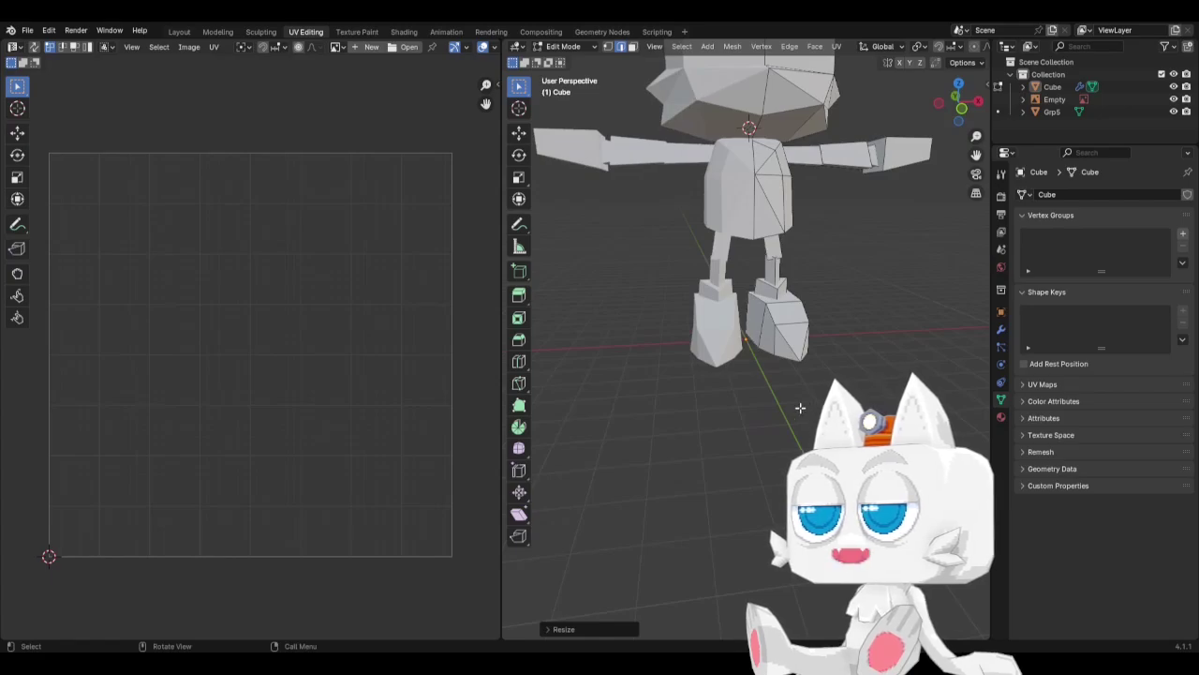
{"action": "middle_click_drag", "start_coordinate": [801, 408], "coordinate": [773, 412]}
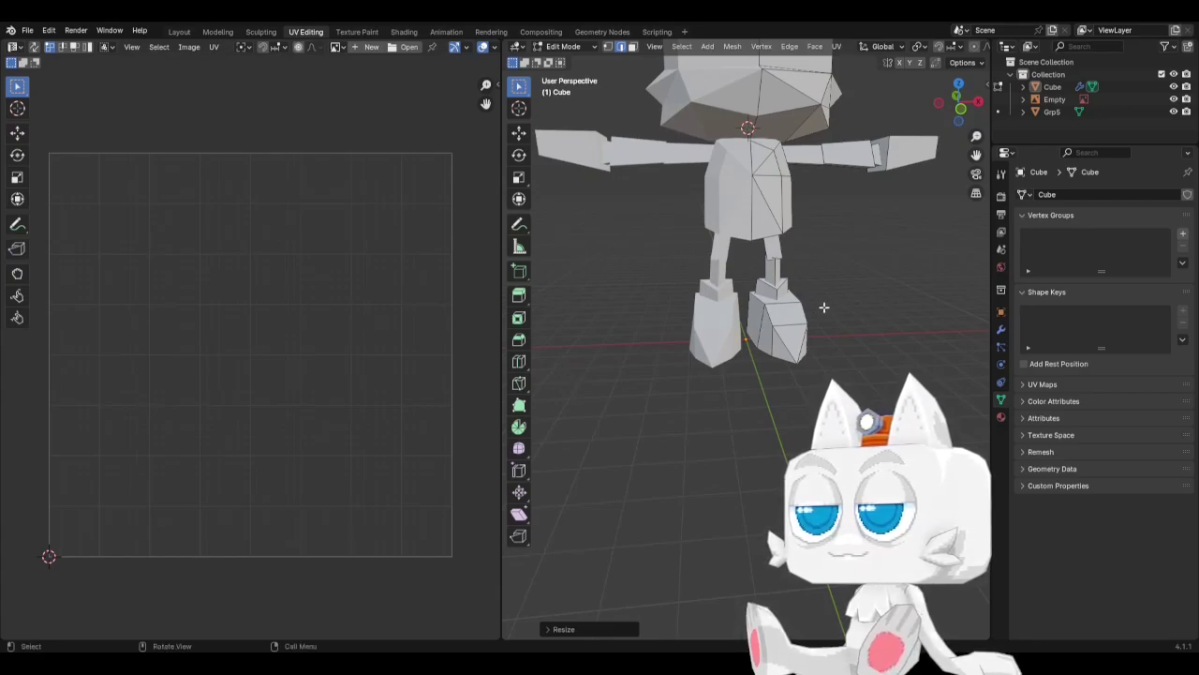
{"action": "middle_click_drag", "start_coordinate": [823, 303], "coordinate": [740, 311]}
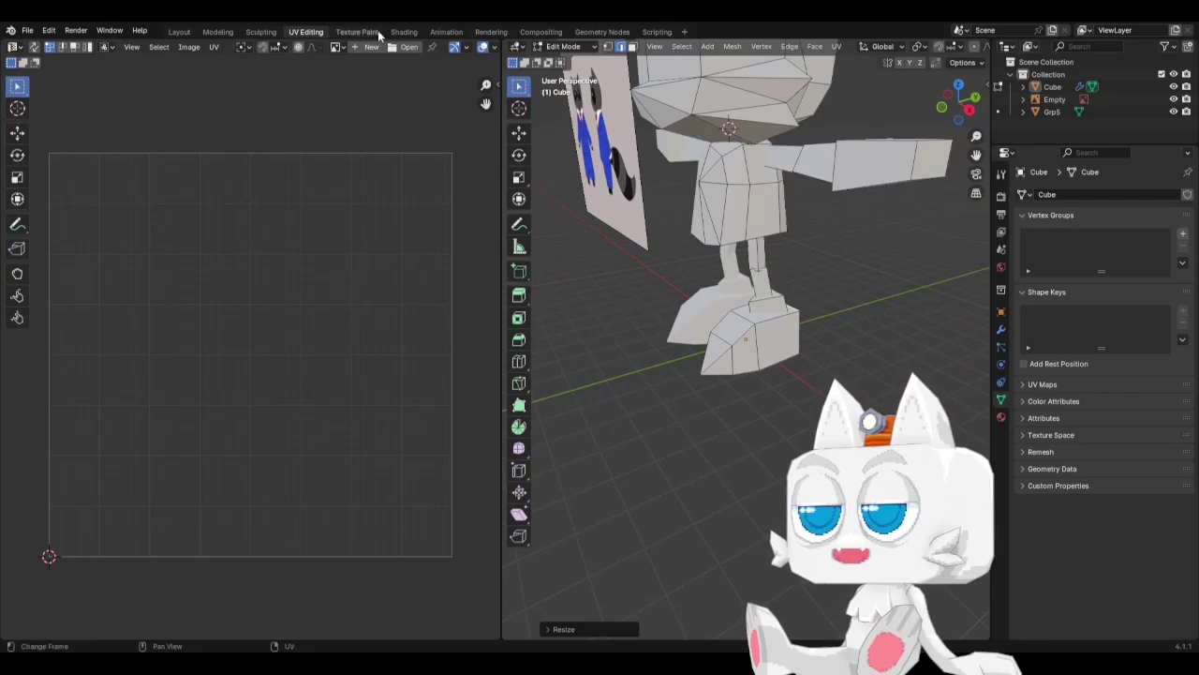
In the Layout workspace, enter Edit Mode on the raccoon mesh in right side view and snap the 3D cursor to the world origin.
{"action": "left_click", "coordinate": [179, 32]}
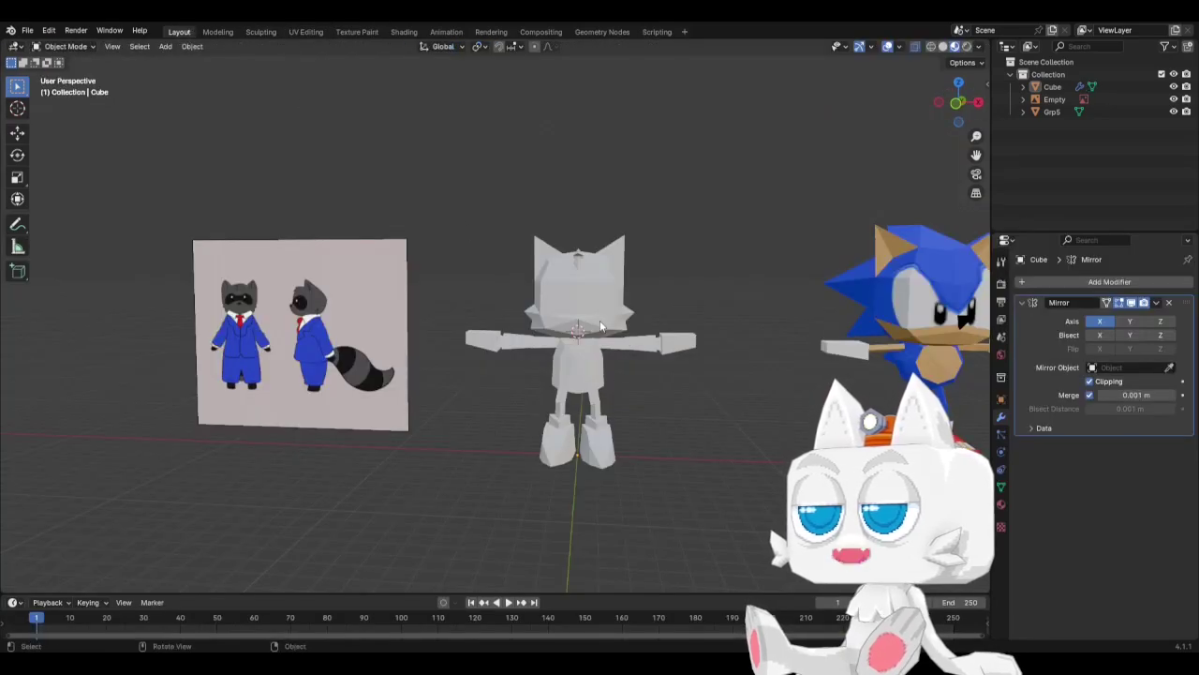
{"action": "key", "text": "KP_3"}
{"action": "scroll", "coordinate": [556, 385], "scroll_direction": "up", "scroll_amount": 3}
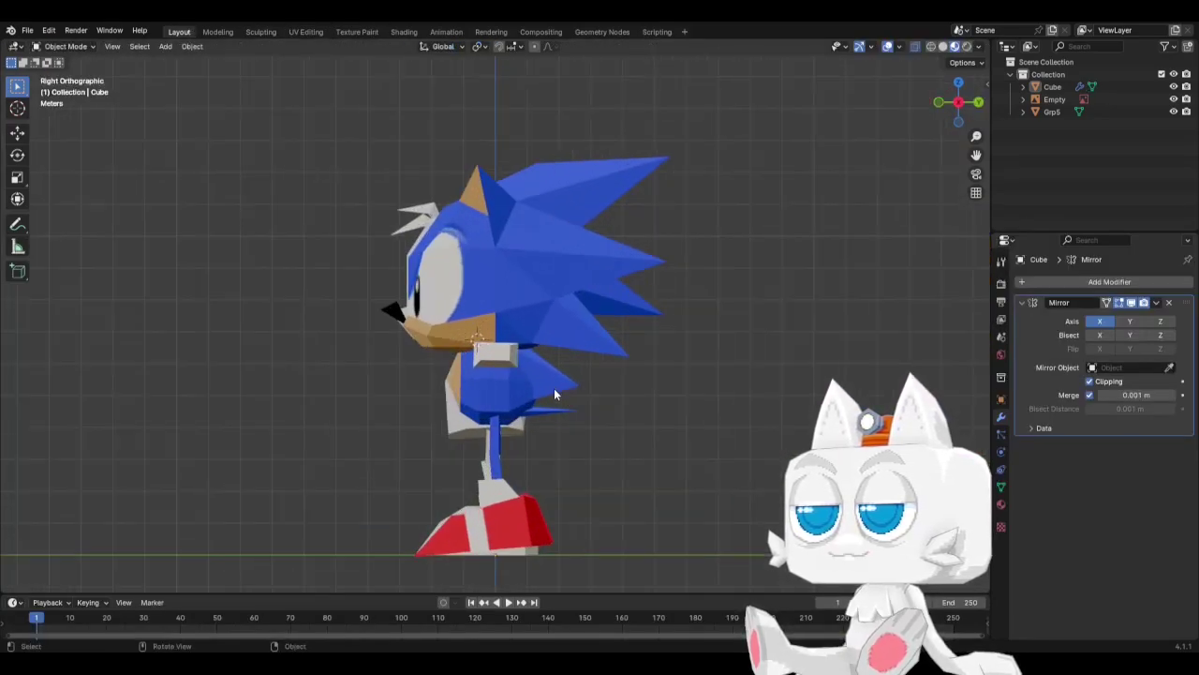
{"action": "scroll", "coordinate": [554, 390], "scroll_direction": "down", "scroll_amount": 1}
{"action": "left_click", "coordinate": [522, 415]}
{"action": "key", "text": "Tab"}
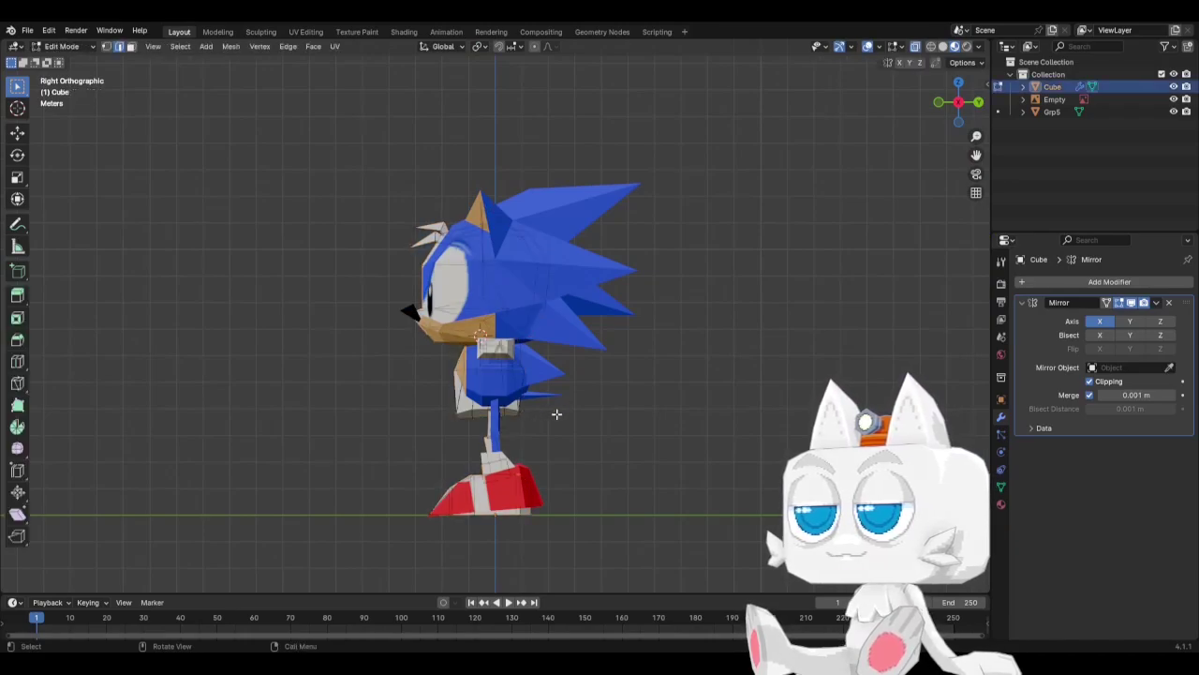
{"action": "key", "text": "shift+s"}
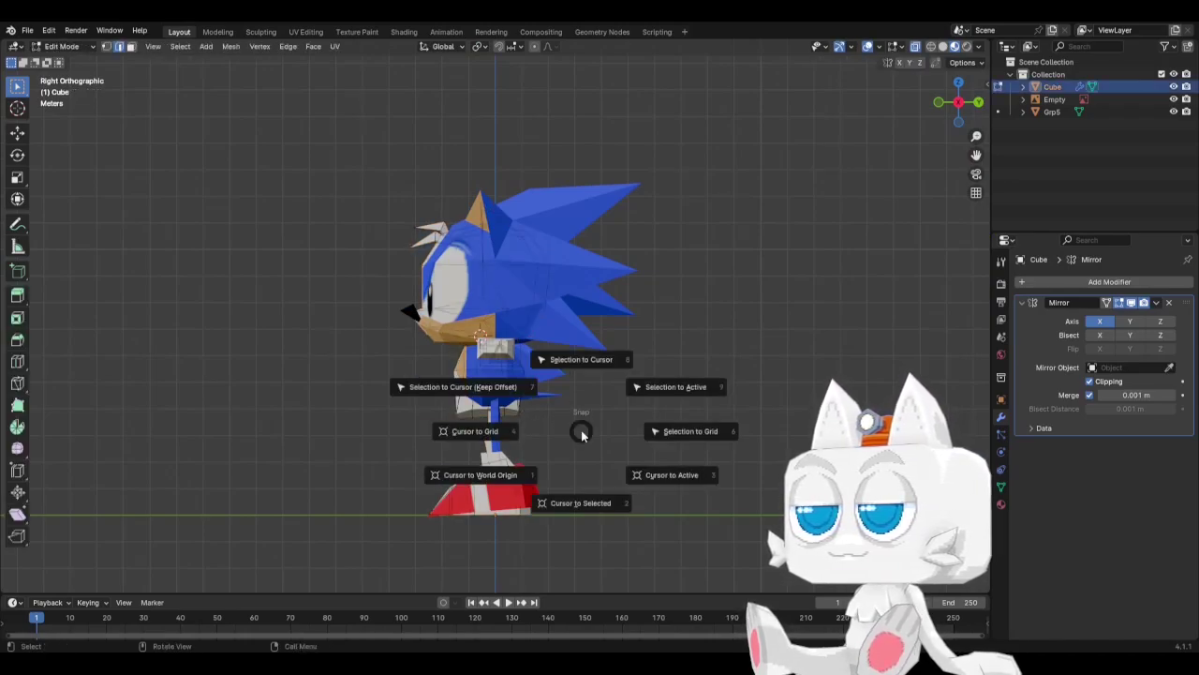
{"action": "left_click", "coordinate": [541, 466]}
{"action": "key", "text": "shift+a"}
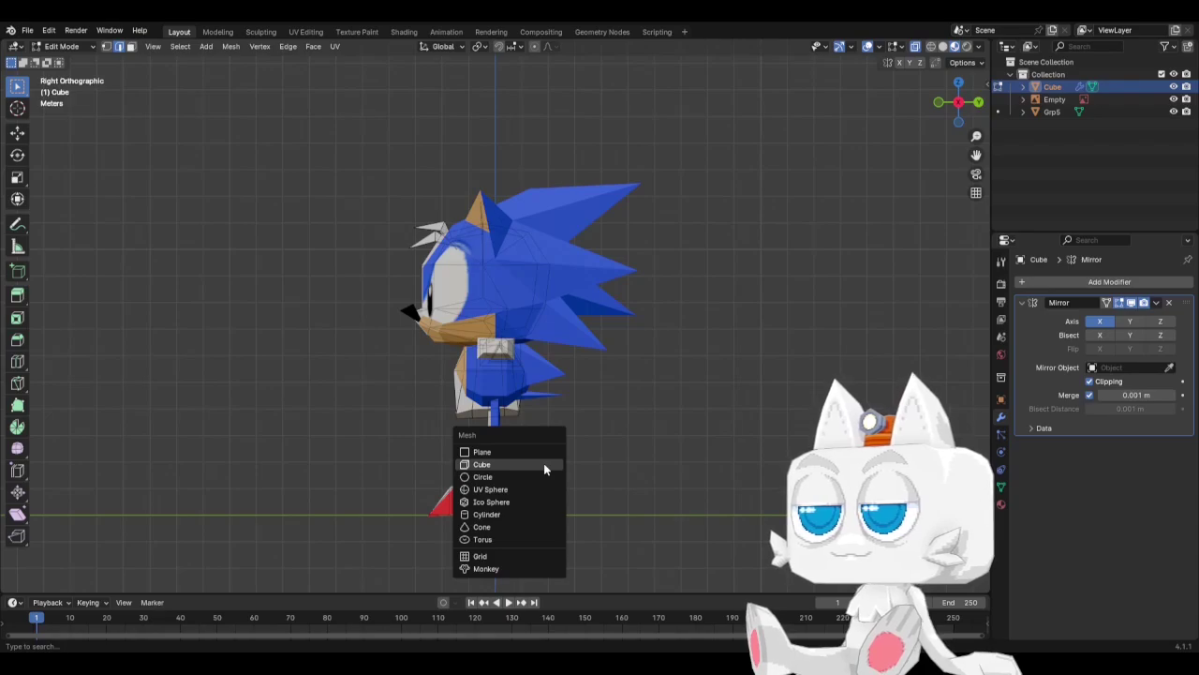
{"action": "left_click", "coordinate": [544, 464]}
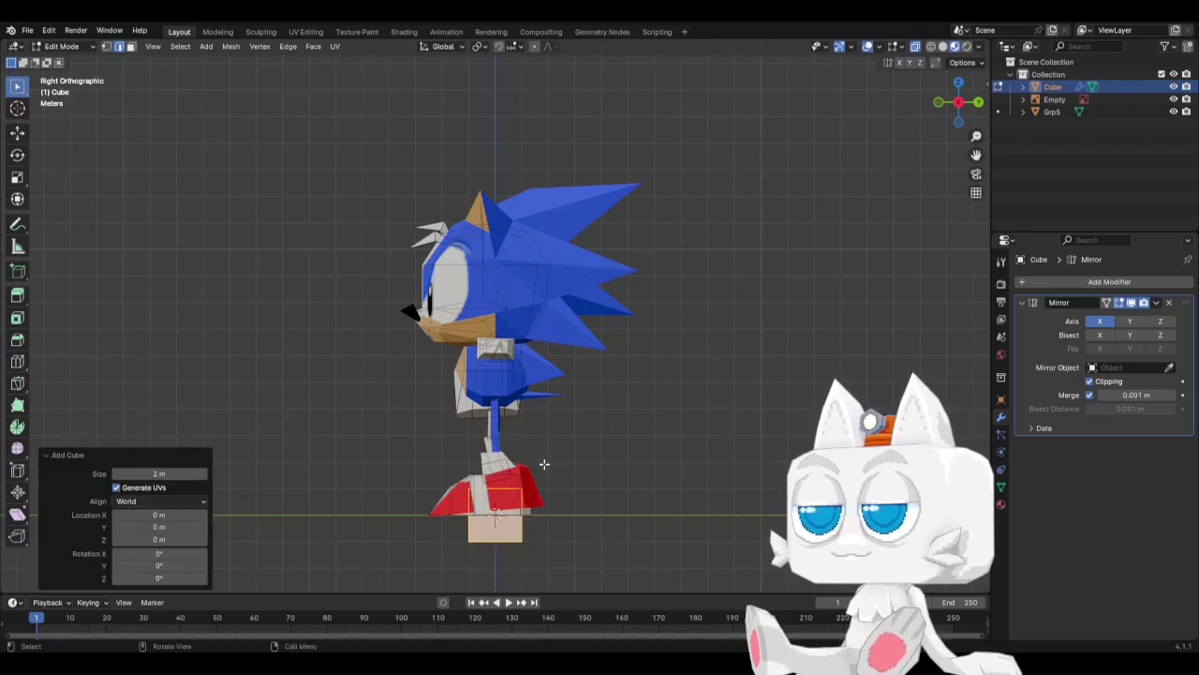
{"action": "key", "text": "KP_1"}
{"action": "key", "text": "ctrl+z"}
Add a cylinder with 4 vertices to the raccoon mesh as the base shape of the tail.
{"action": "key", "text": "shift+a"}
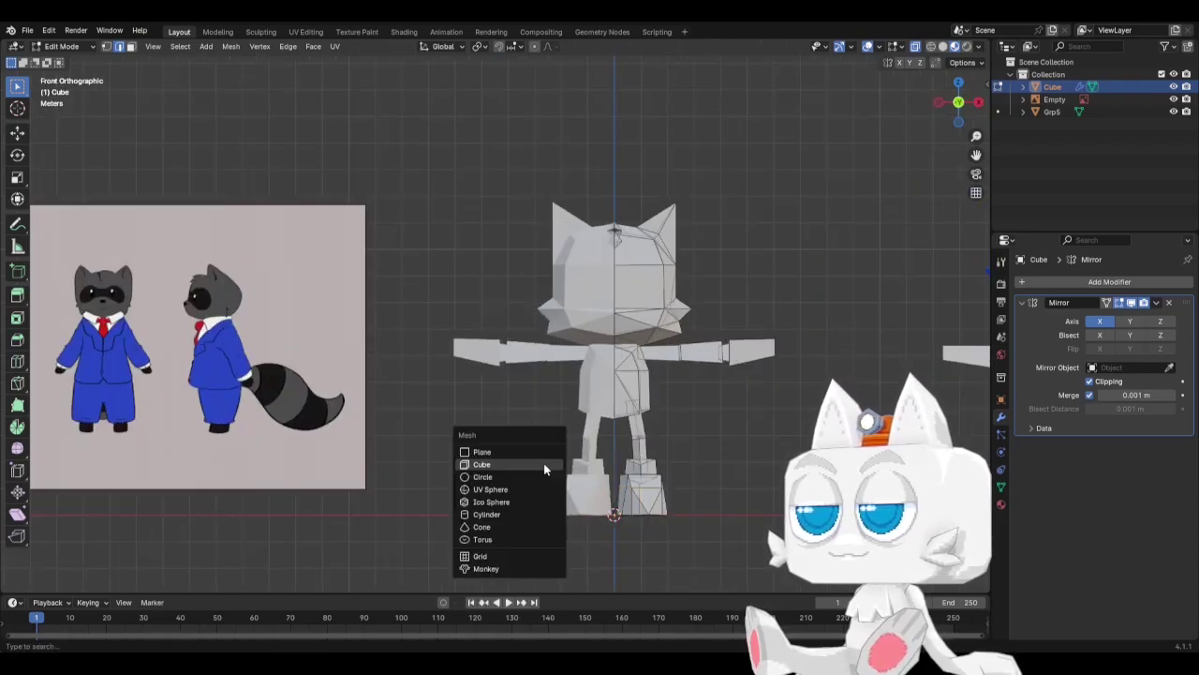
{"action": "left_click", "coordinate": [498, 514]}
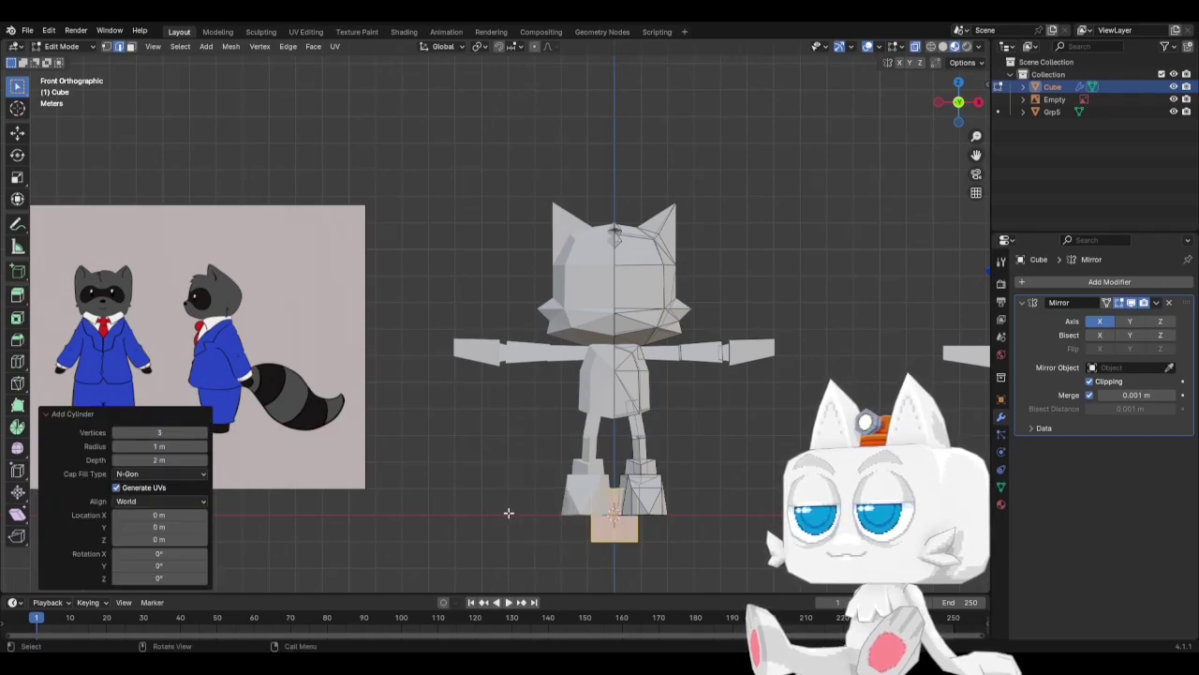
{"action": "left_click", "coordinate": [197, 431]}
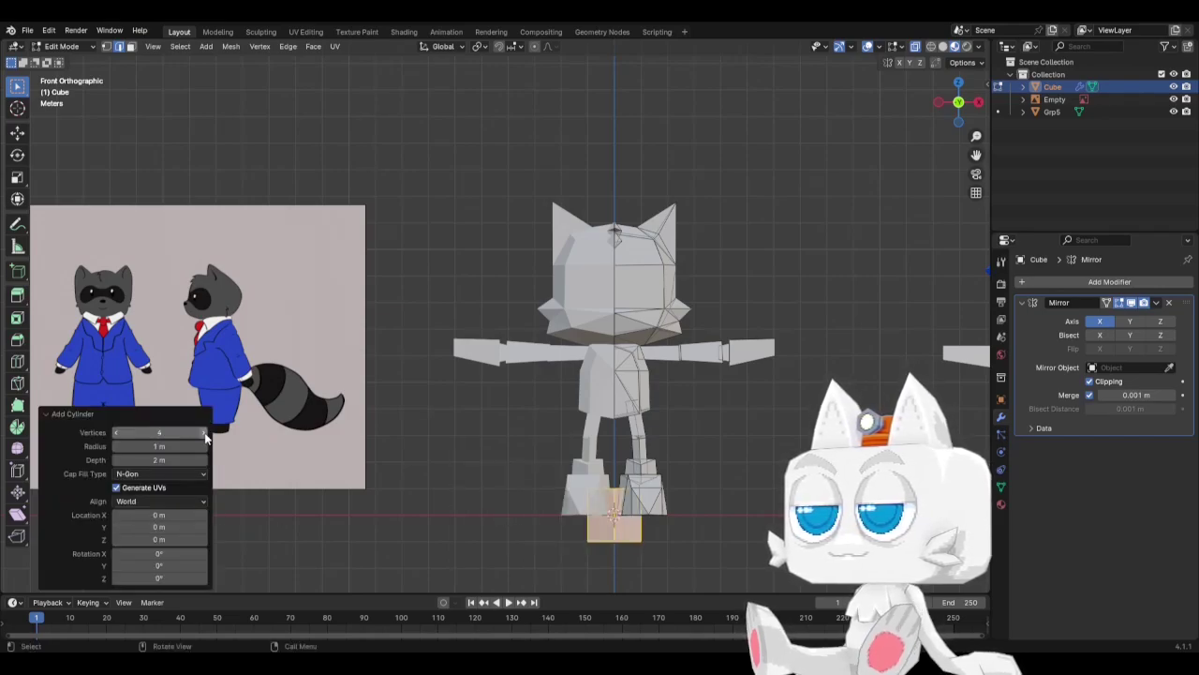
In right side view, rotate the cylinder onto its side and move it behind the body, about 3.67 m in Y and 3.27 m in Z.
{"action": "key", "text": "KP_3"}
{"action": "key", "text": "r"}
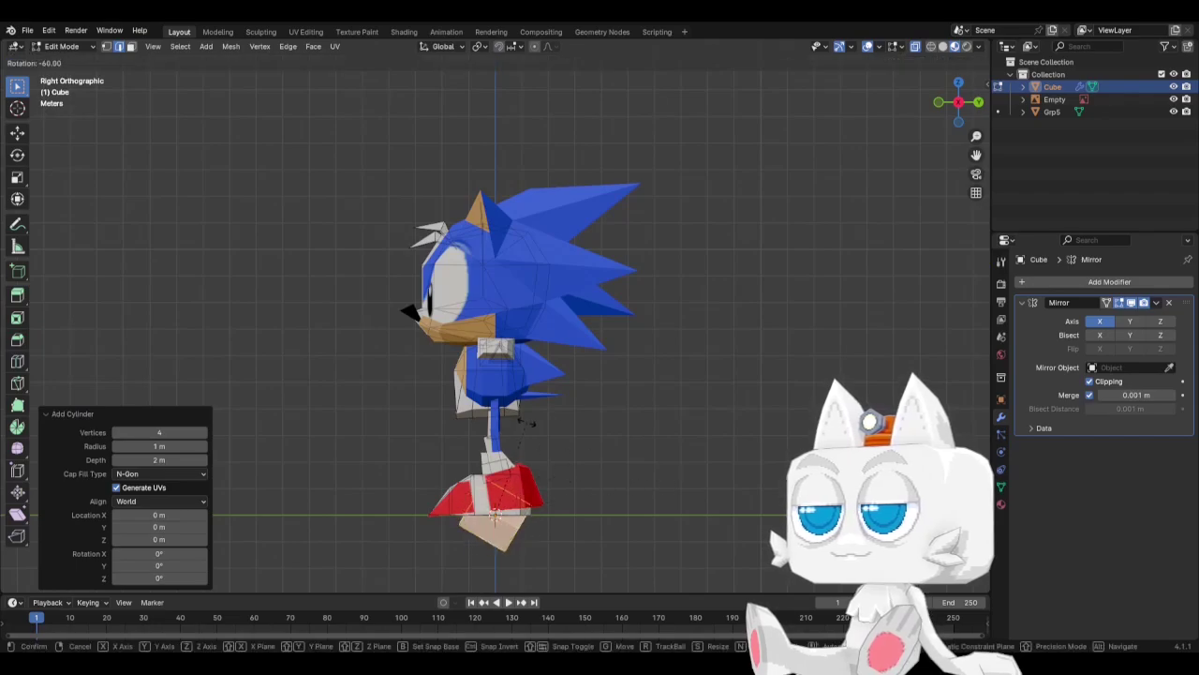
{"action": "left_click", "coordinate": [513, 507]}
{"action": "key", "text": "g"}
{"action": "left_click", "coordinate": [610, 412]}
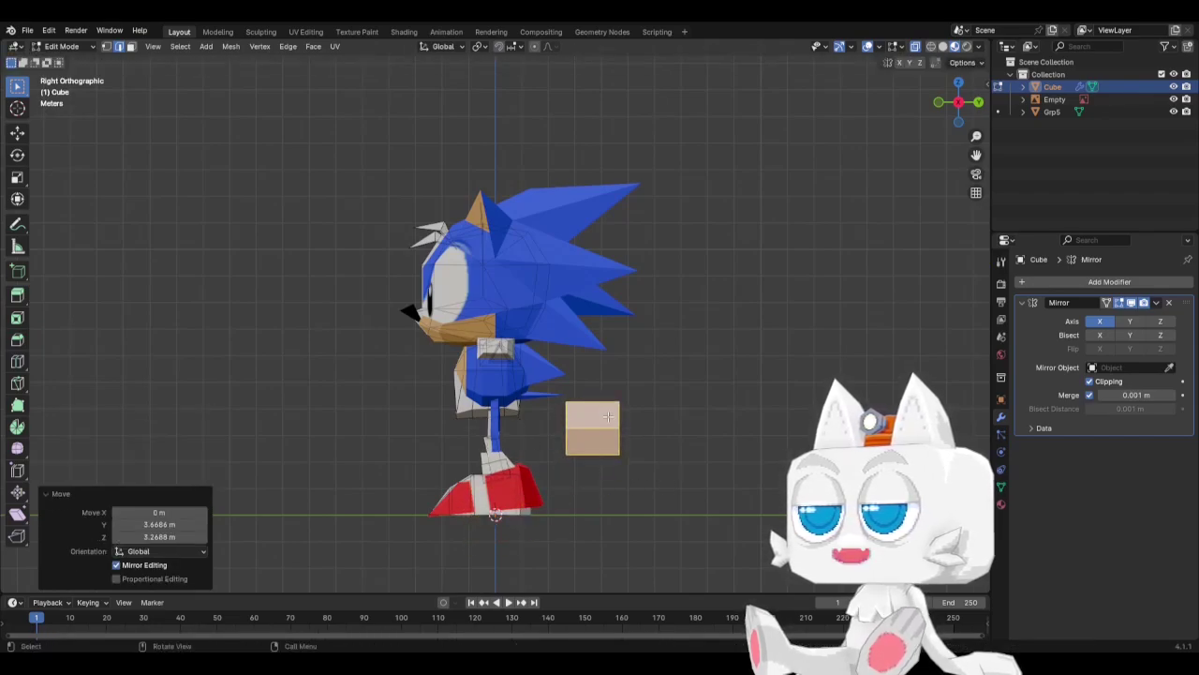
In vertex mode, scale the cylinder's body-side end to about 0.73, extrude it toward the body and rotate the new end about 11.4°.
{"action": "left_click", "coordinate": [106, 46]}
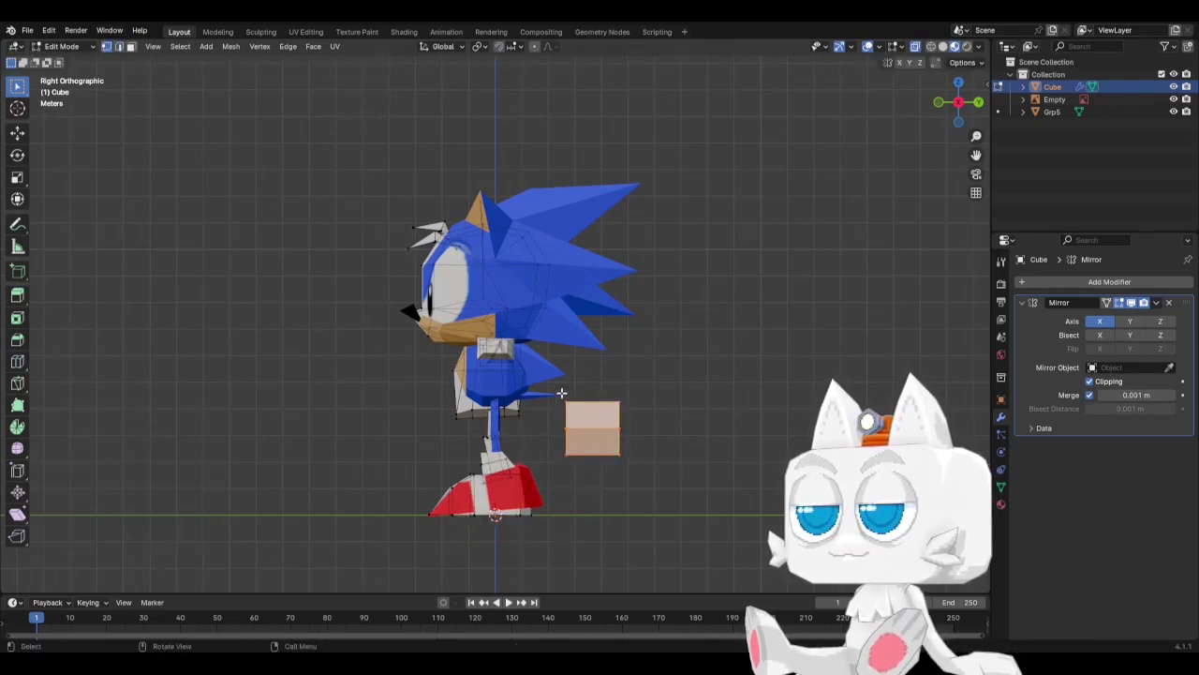
{"action": "left_click_drag", "start_coordinate": [554, 392], "coordinate": [579, 475]}
{"action": "key", "text": "e"}
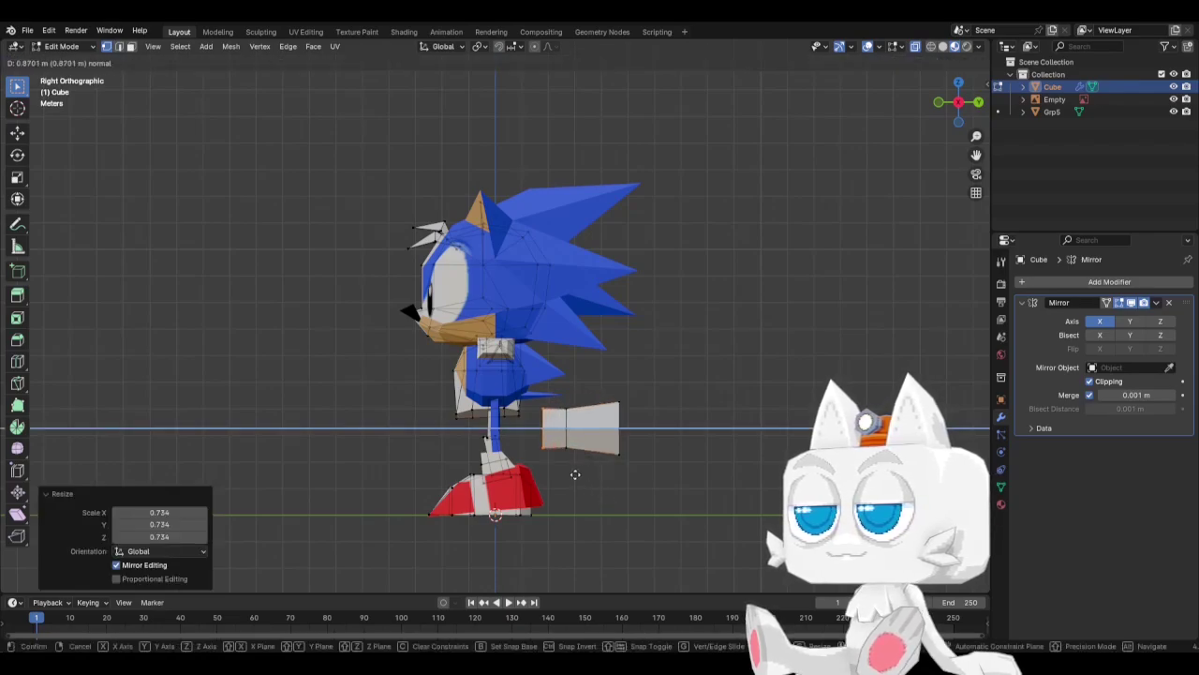
{"action": "left_click", "coordinate": [599, 478]}
{"action": "key", "text": "r"}
{"action": "left_click", "coordinate": [646, 418]}
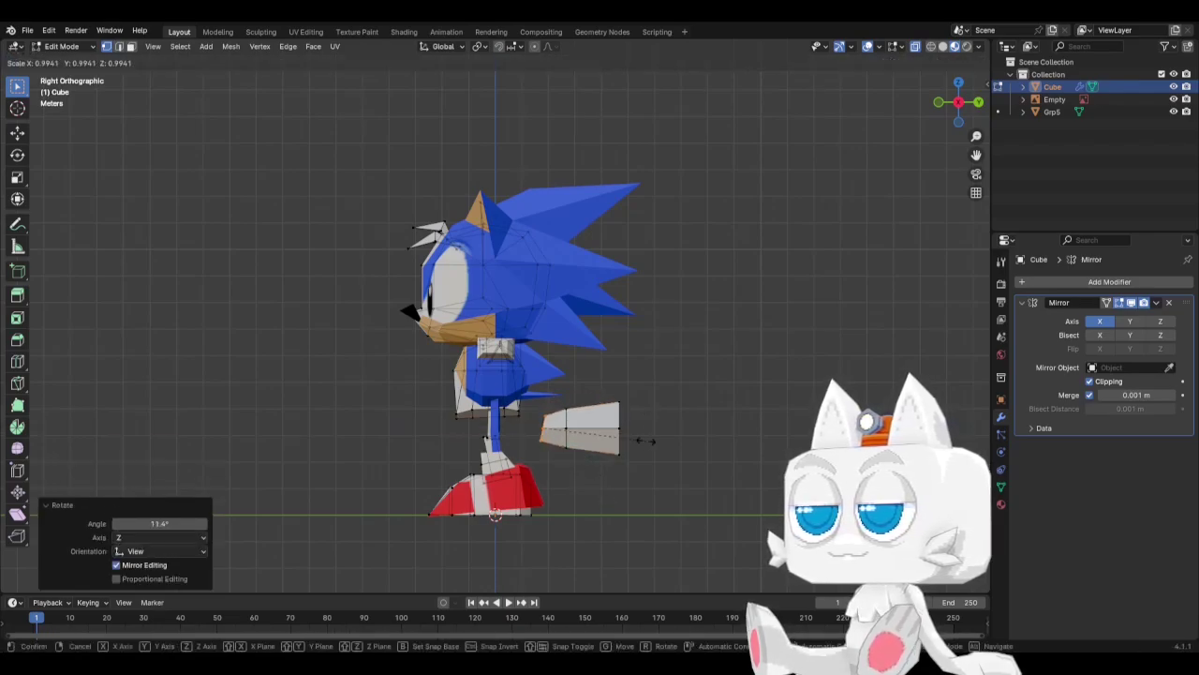
Extrude the narrowed tail end about 0.7 m further toward the body and merge its vertices at center into a point.
{"action": "key", "text": "g"}
{"action": "left_click", "coordinate": [644, 432]}
{"action": "key", "text": "e"}
{"action": "left_click", "coordinate": [636, 425]}
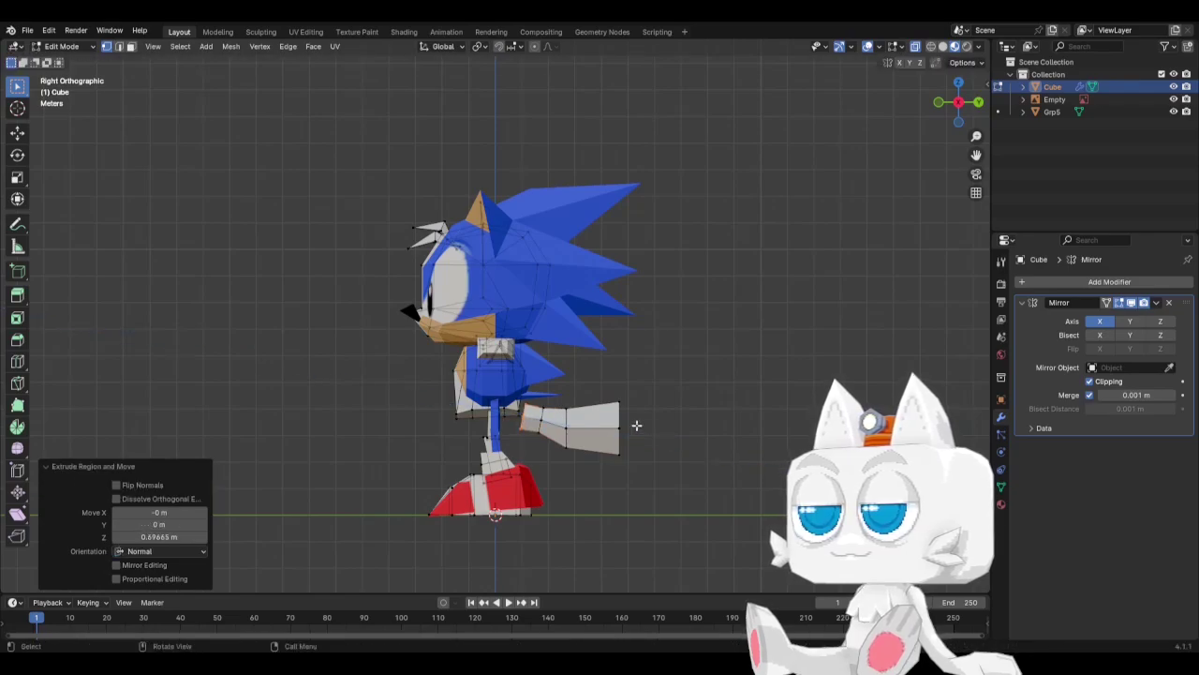
{"action": "key", "text": "m"}
{"action": "left_click", "coordinate": [637, 425]}
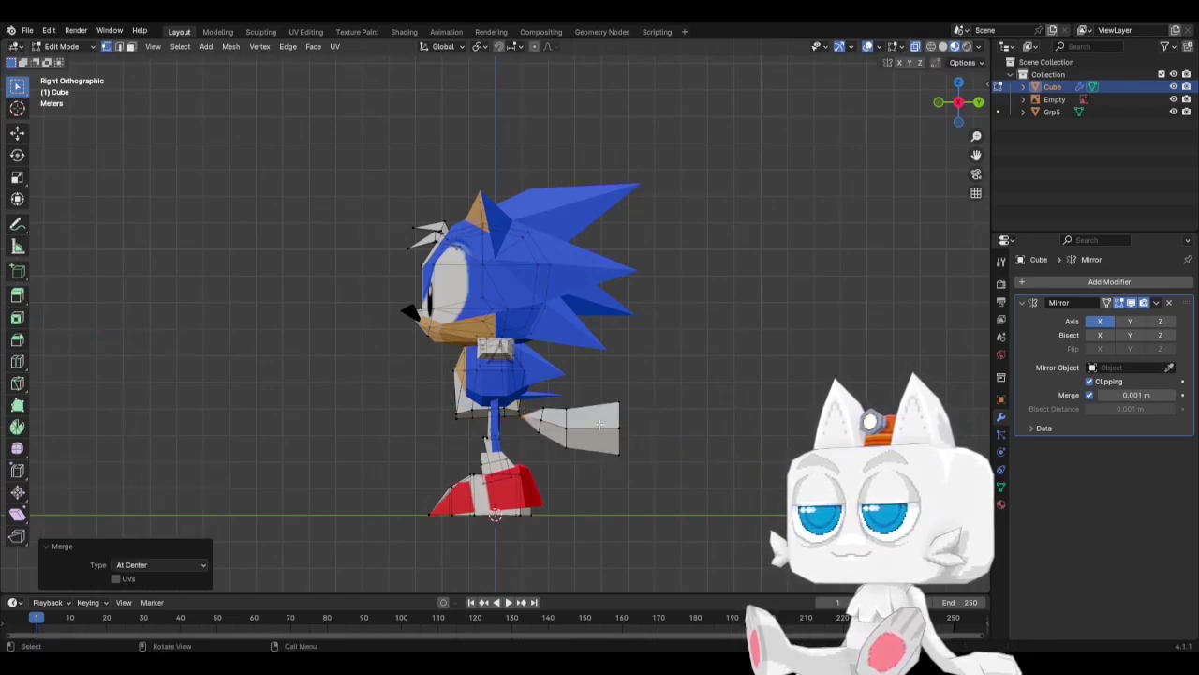
{"action": "key", "text": "g"}
{"action": "left_click", "coordinate": [601, 393]}
Extrude the tail's wide rear end, merge the new vertices at center and move the resulting tip slightly back and up.
{"action": "key", "text": "e"}
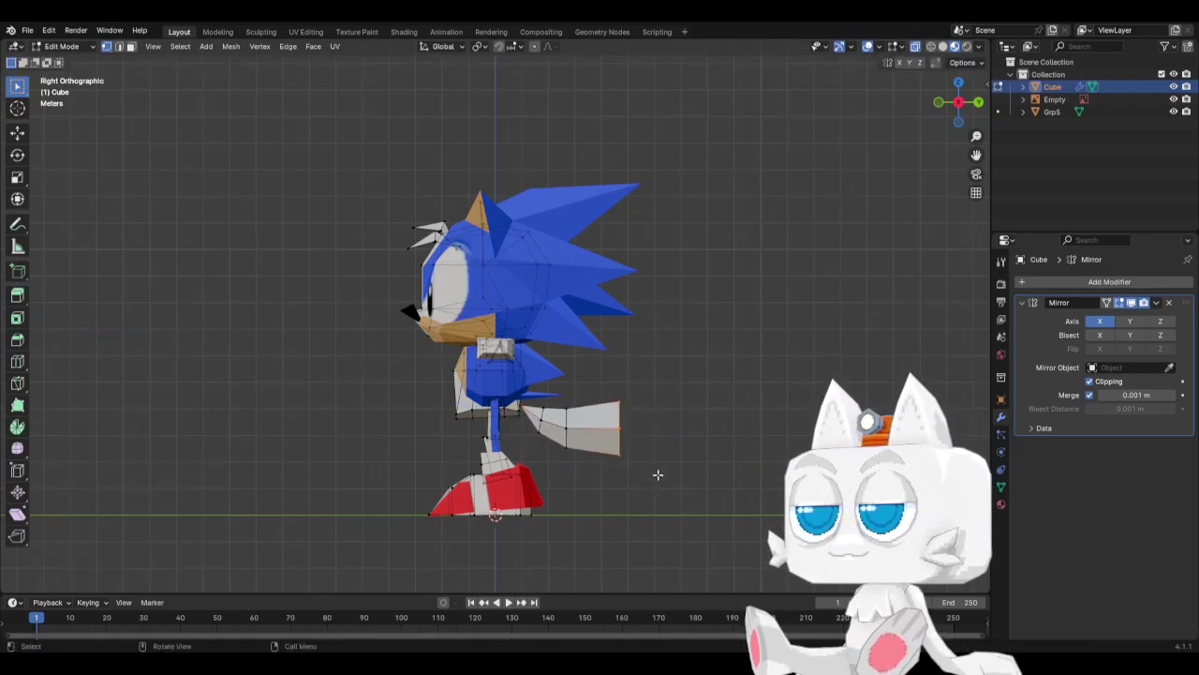
{"action": "left_click", "coordinate": [680, 466]}
{"action": "key", "text": "m"}
{"action": "left_click", "coordinate": [681, 467]}
{"action": "key", "text": "g"}
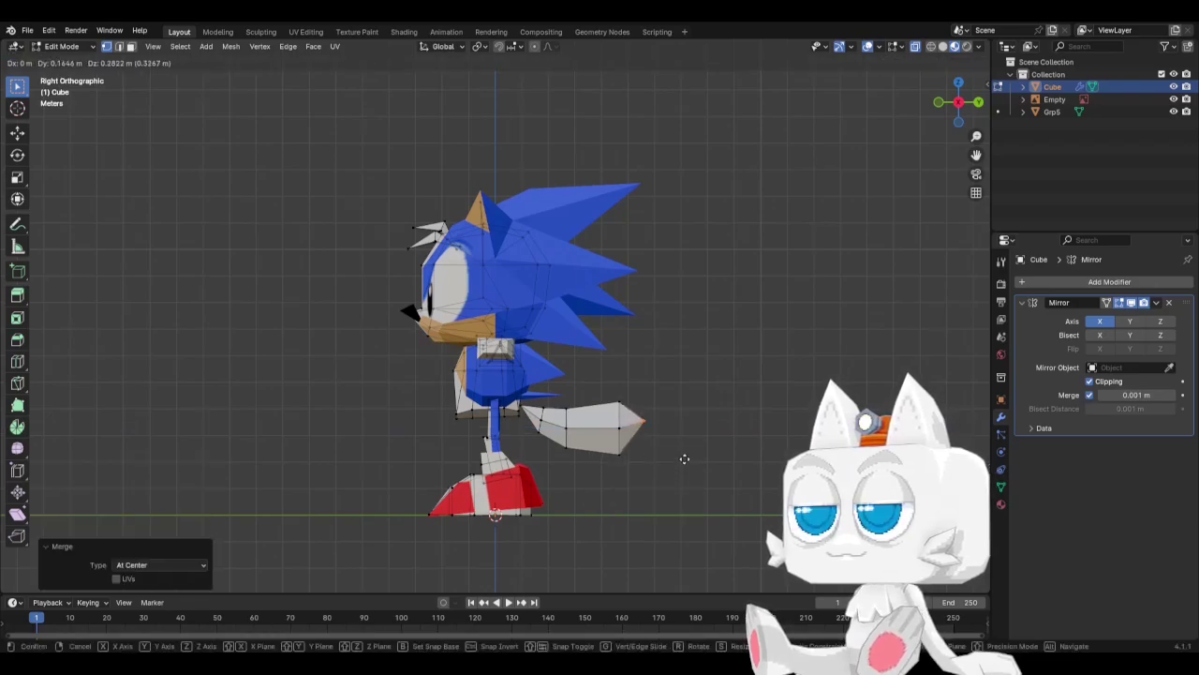
{"action": "left_click", "coordinate": [687, 459]}
Select the whole linked tail, scale it to about 0.87, rotate it slightly and fit it against the body, moving it about -0.38 m in Y.
{"action": "key", "text": "ctrl+l"}
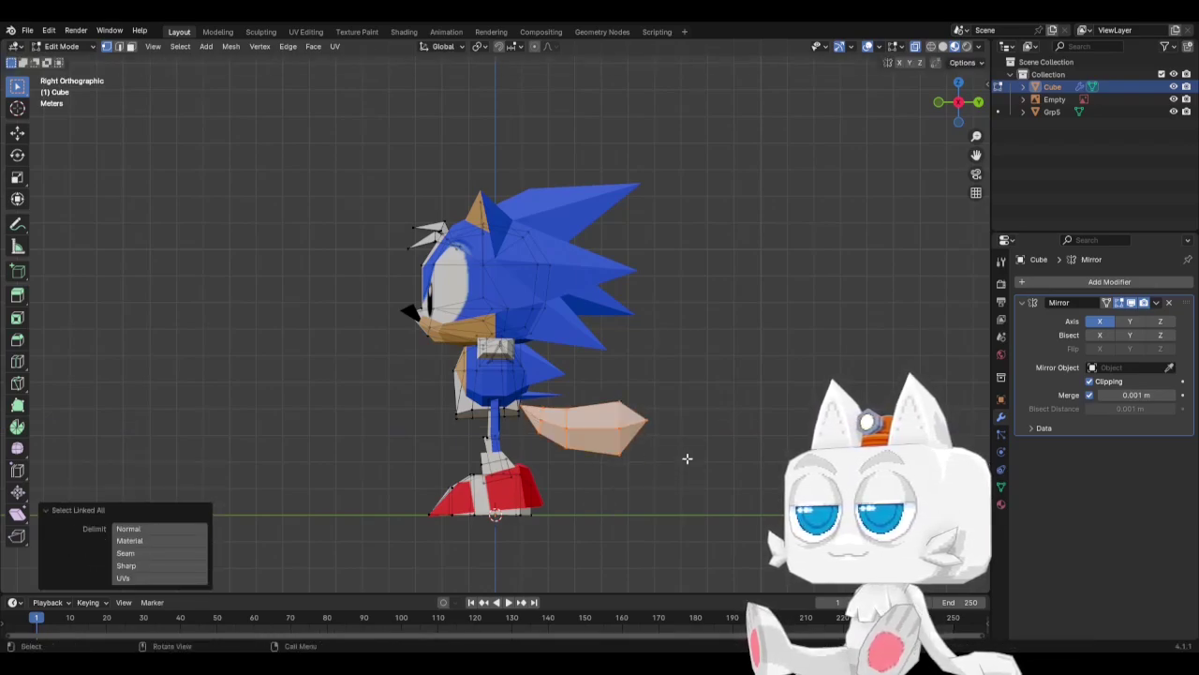
{"action": "key", "text": "g"}
{"action": "left_click", "coordinate": [685, 463]}
{"action": "key", "text": "r"}
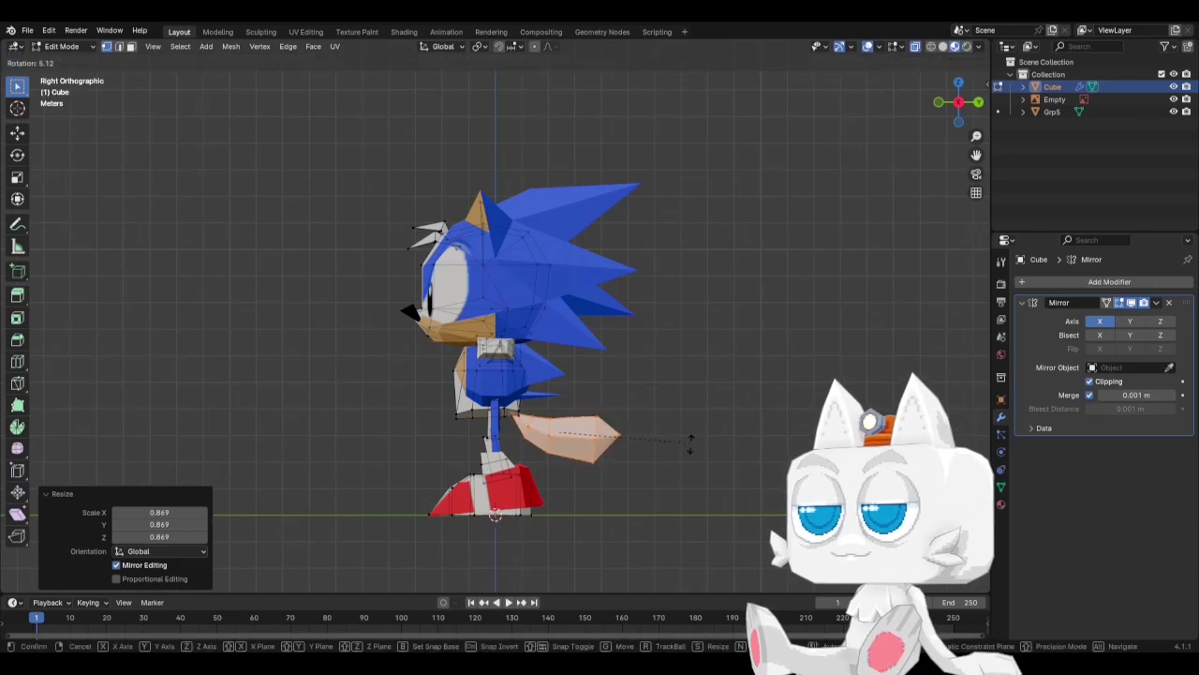
{"action": "left_click", "coordinate": [684, 448]}
{"action": "key", "text": "g"}
{"action": "left_click", "coordinate": [675, 455]}
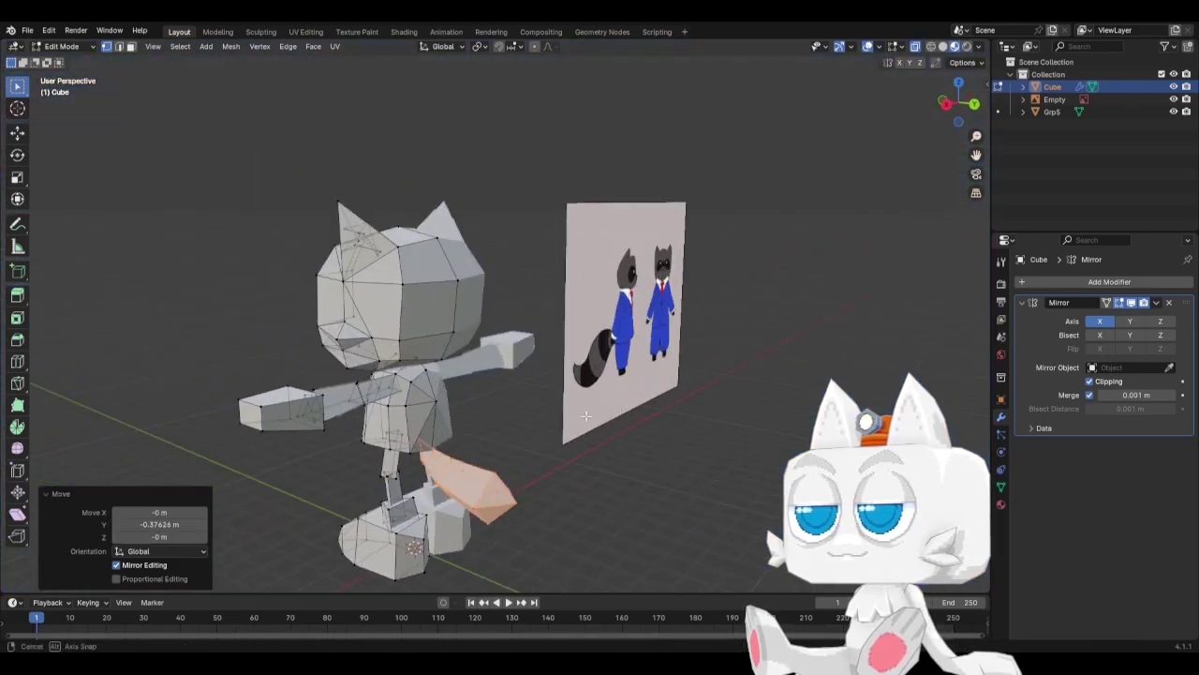
Delete the half of the tail that lies on the mirrored side of the centre line.
{"action": "middle_click_drag", "start_coordinate": [585, 415], "coordinate": [522, 423]}
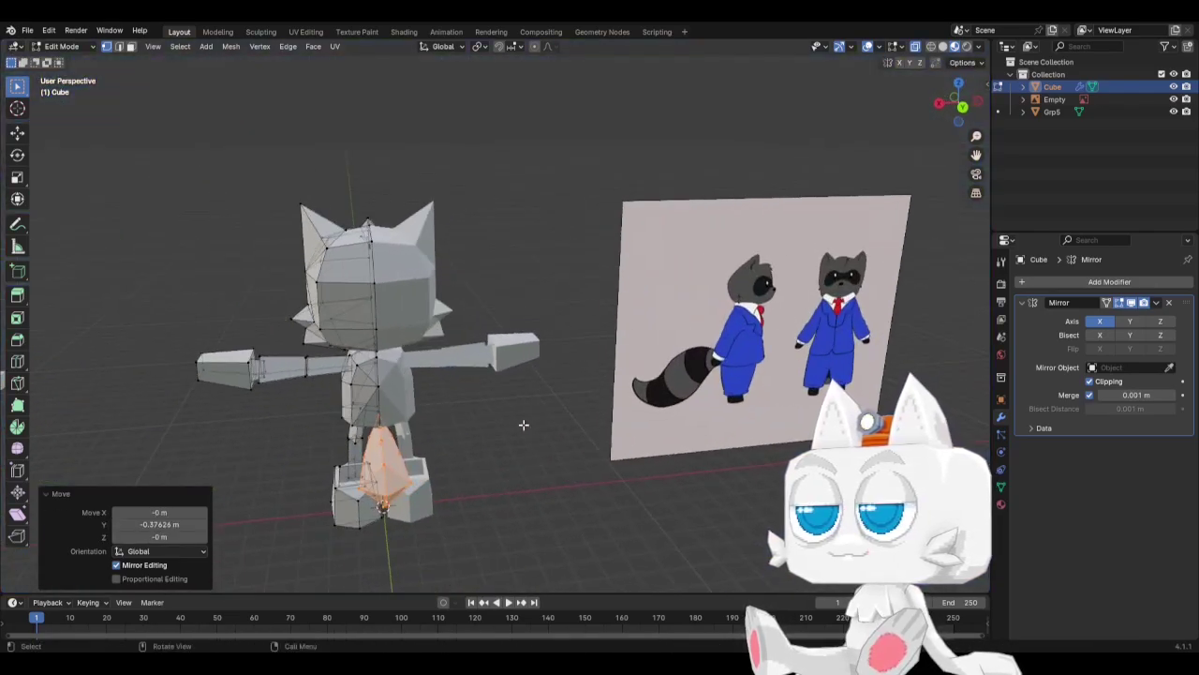
{"action": "key", "text": "KP_7"}
{"action": "left_click_drag", "start_coordinate": [555, 184], "coordinate": [637, 306]}
{"action": "key", "text": "x"}
{"action": "left_click", "coordinate": [530, 262]}
Return to Object Mode, check the tail from the front and save the project file.
{"action": "key", "text": "Tab"}
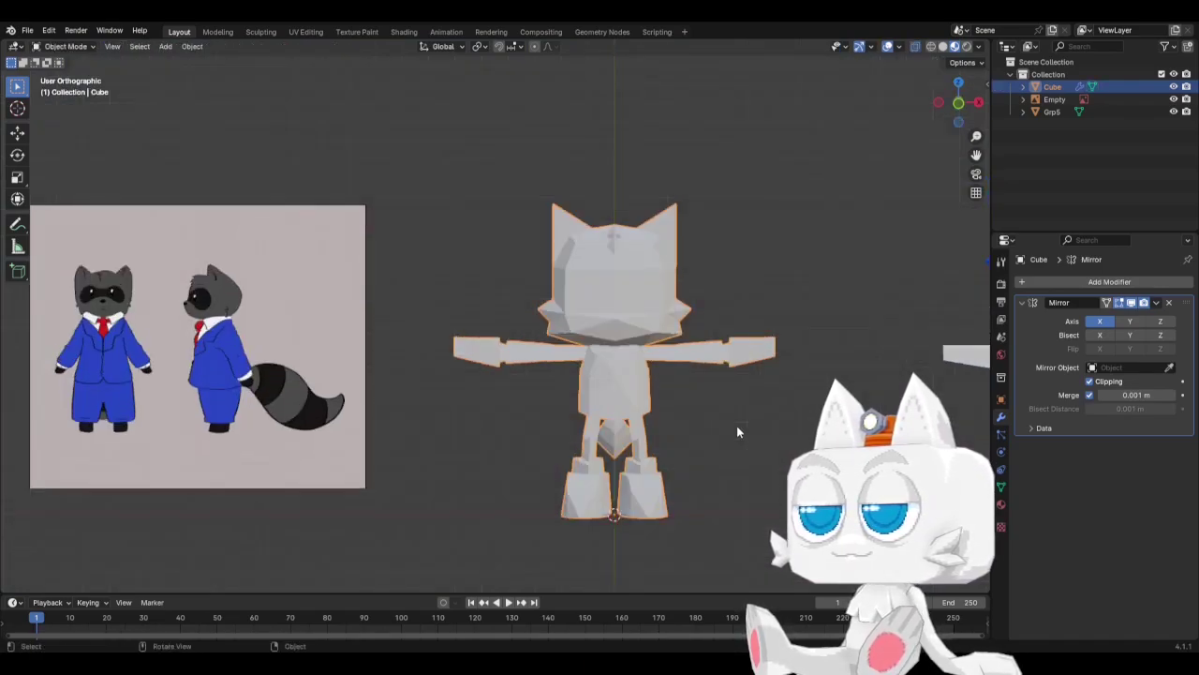
{"action": "key", "text": "KP_1"}
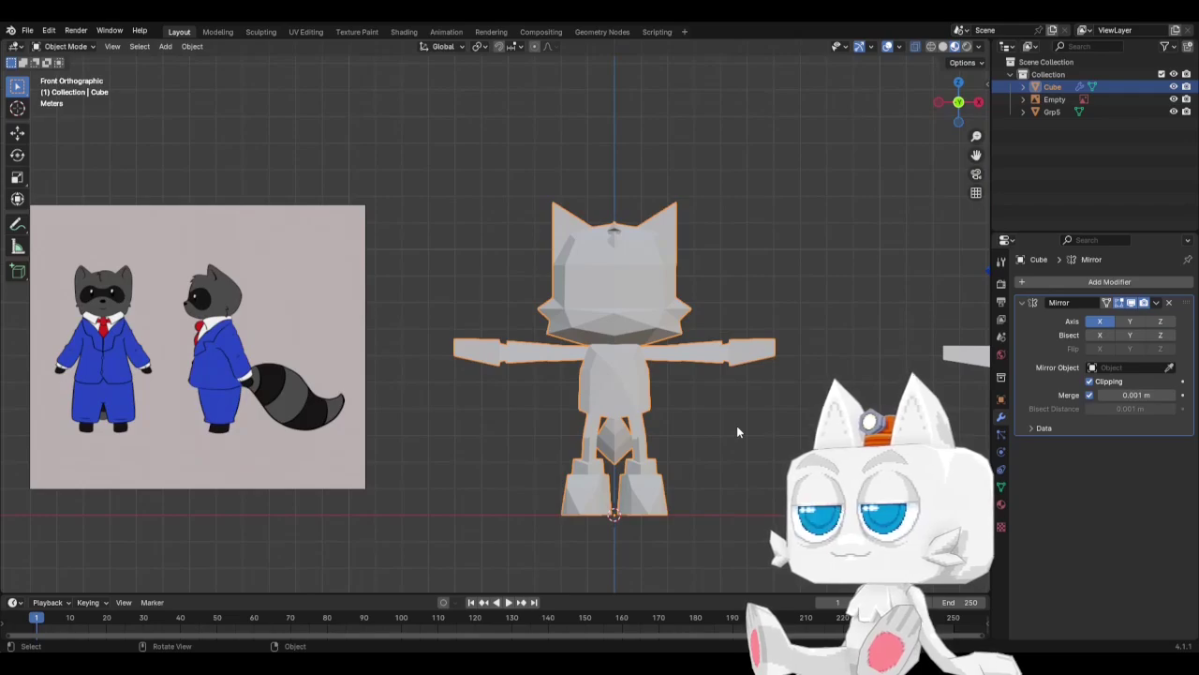
{"action": "middle_click_drag", "start_coordinate": [737, 424], "coordinate": [638, 431]}
{"action": "key", "text": "ctrl+s"}
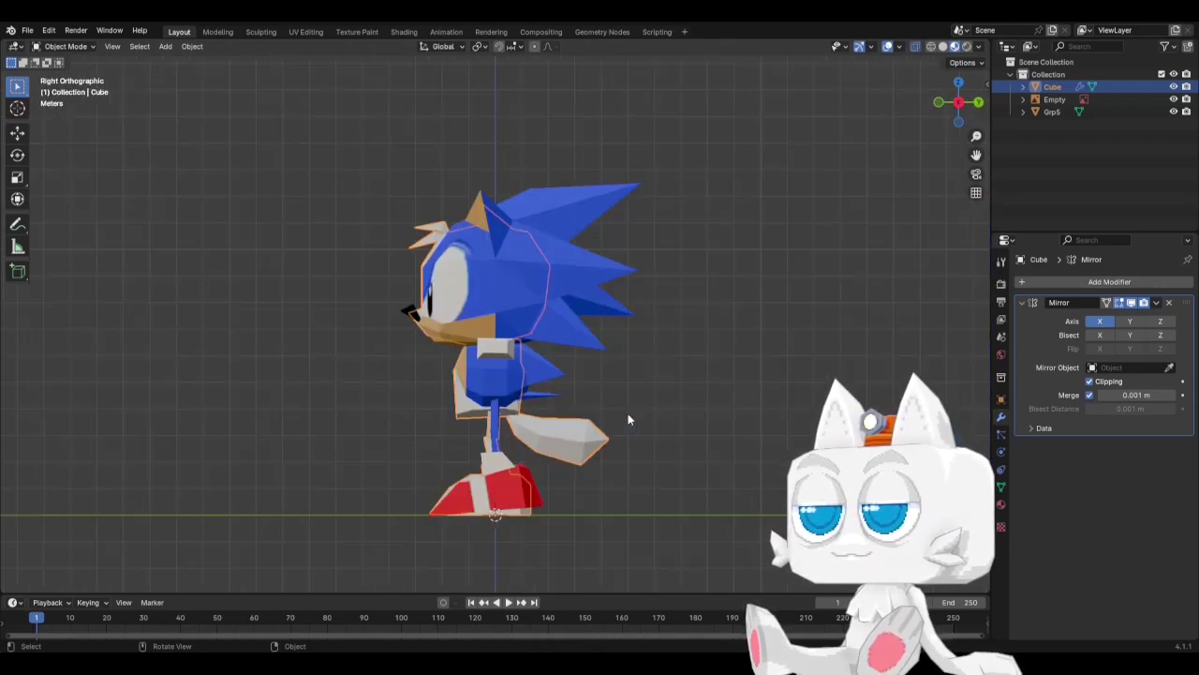
In Edit Mode, move the tail's tip vertex farther back and slightly up in right side view.
{"action": "key", "text": "Tab"}
{"action": "key", "text": "g"}
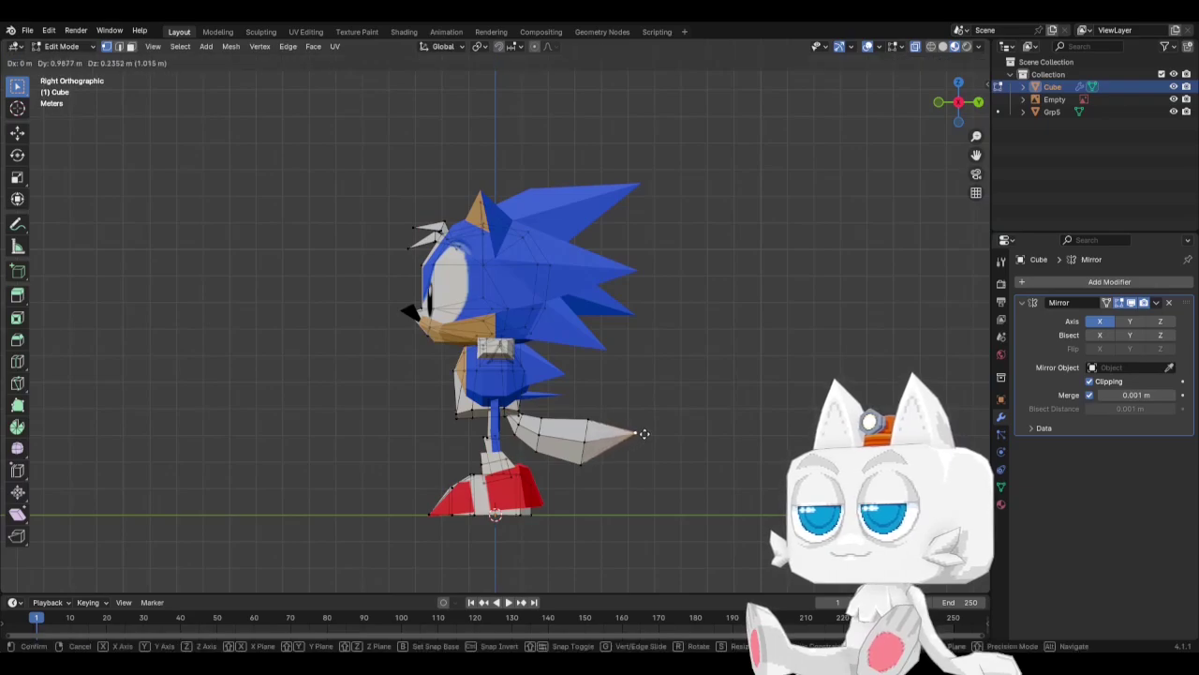
{"action": "left_click", "coordinate": [608, 445]}
Rotate the vertex ring in front of the tail tip about -5.5° and scale it to 1.024.
{"action": "key", "text": "r"}
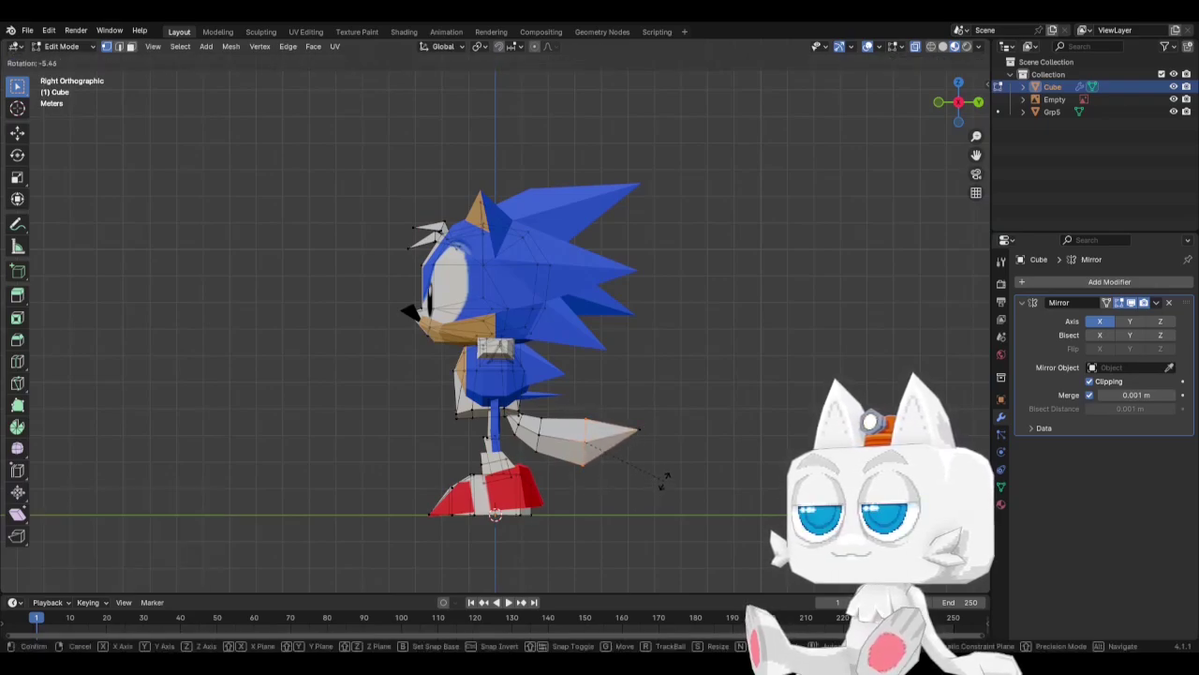
{"action": "left_click", "coordinate": [664, 473]}
{"action": "key", "text": "s"}
{"action": "left_click", "coordinate": [664, 463]}
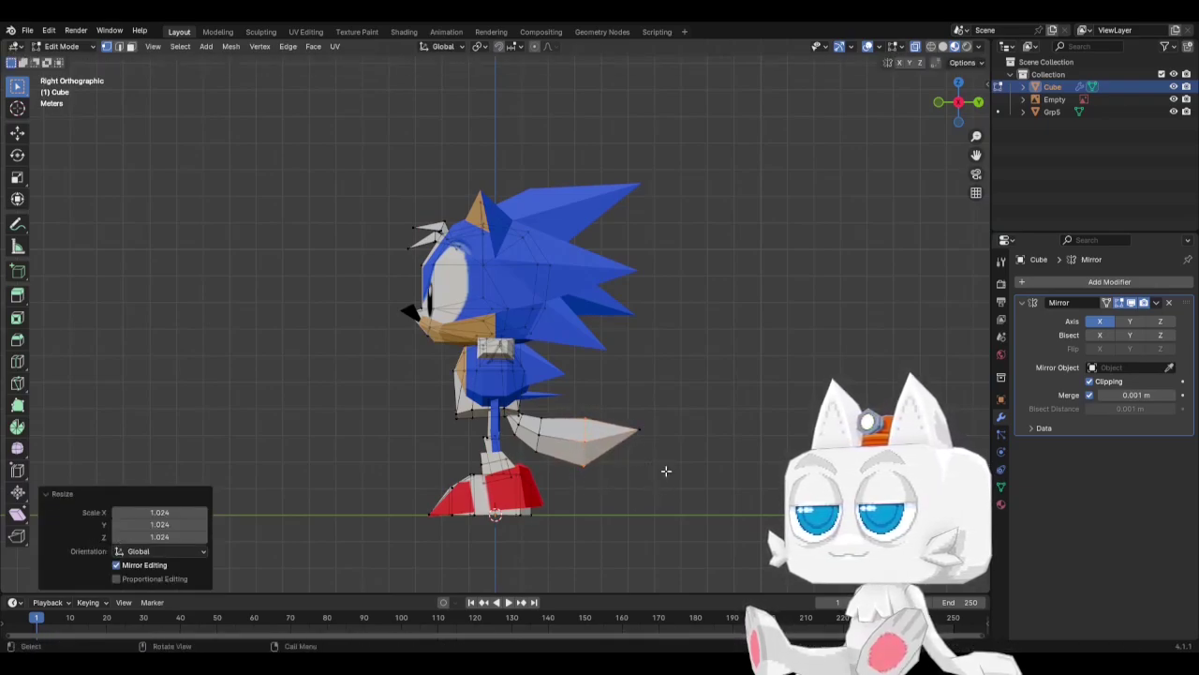
Move the tail tip about -0.28 m in Y and 0.21 m in Z, and save the project file in Object Mode.
{"action": "key", "text": "g"}
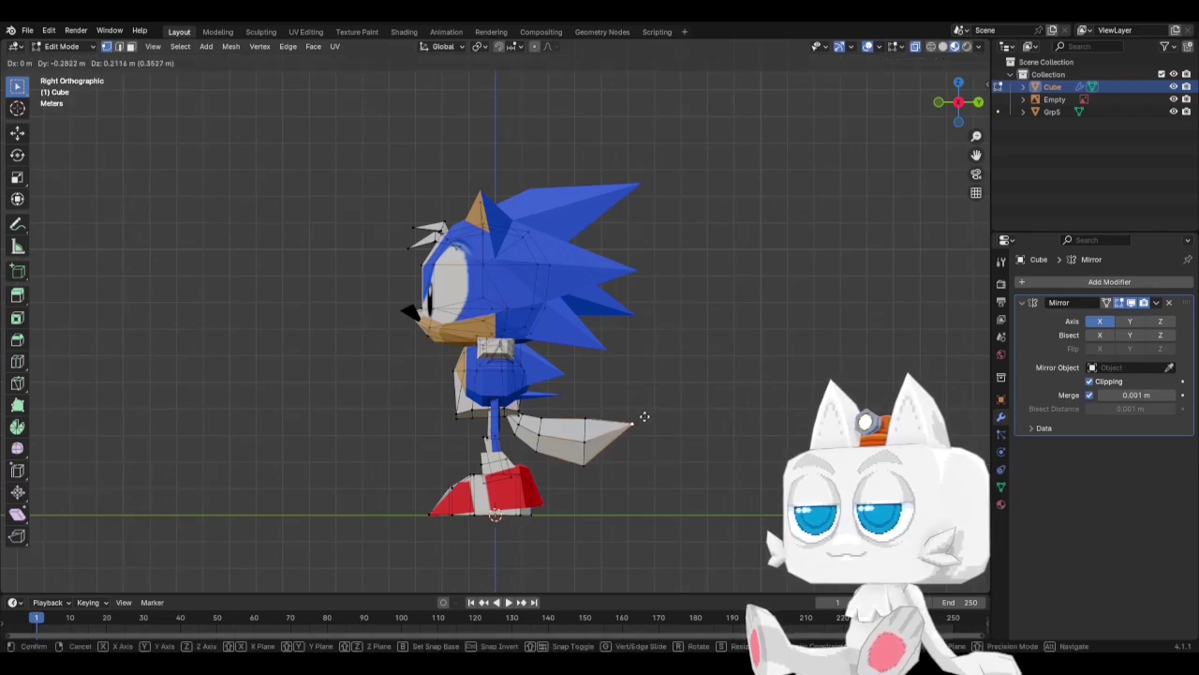
{"action": "left_click", "coordinate": [645, 418]}
{"action": "key", "text": "Tab"}
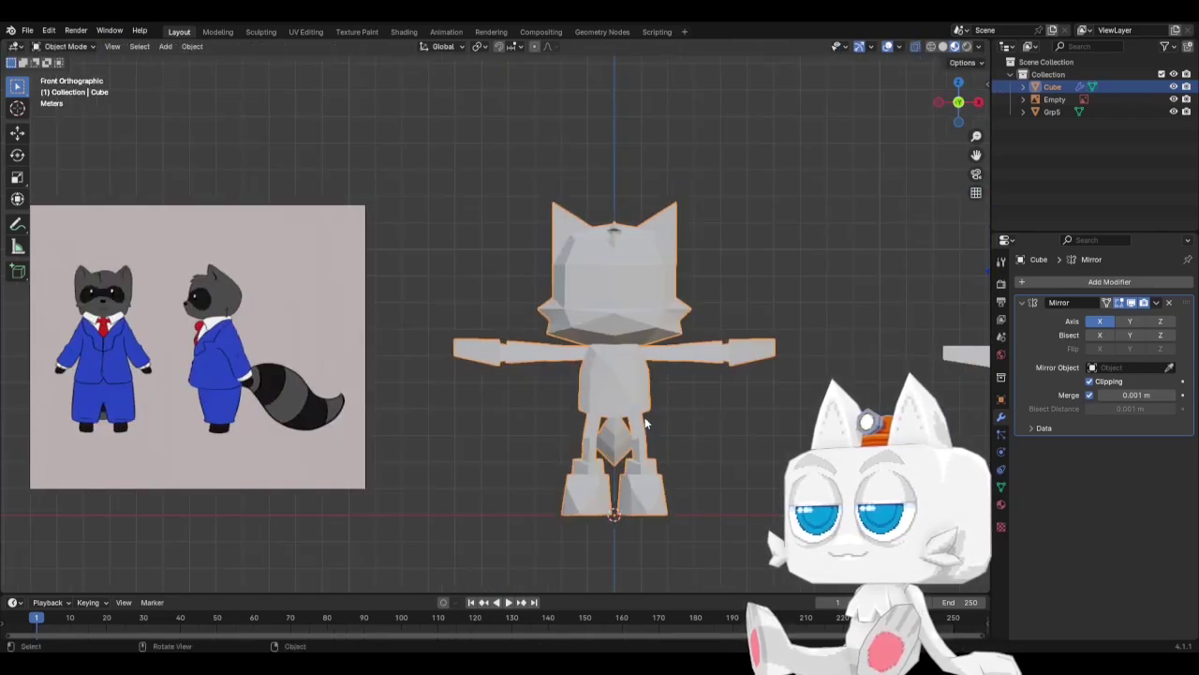
{"action": "key", "text": "ctrl+s"}
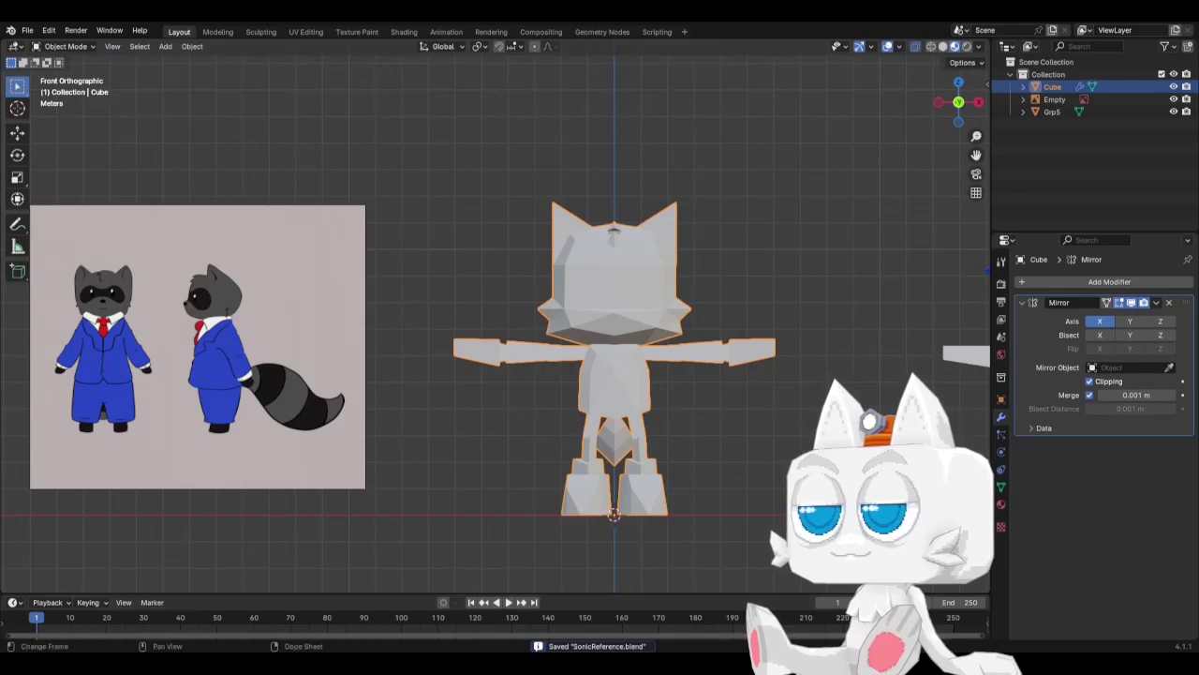
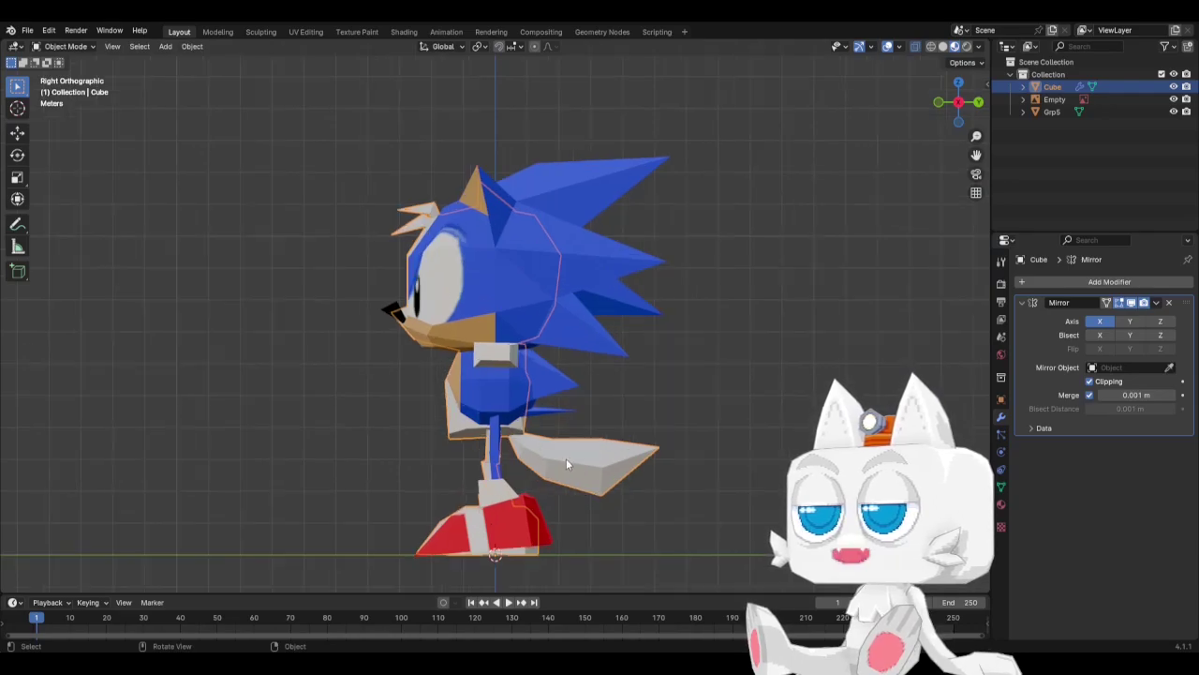
In Edit Mode, rotate the linked upper leg piece about 3.42° and move it -0.082 m in Y and 0.016 m in Z.
{"action": "scroll", "coordinate": [554, 458], "scroll_direction": "up", "scroll_amount": 2}
{"action": "key", "text": "Tab"}
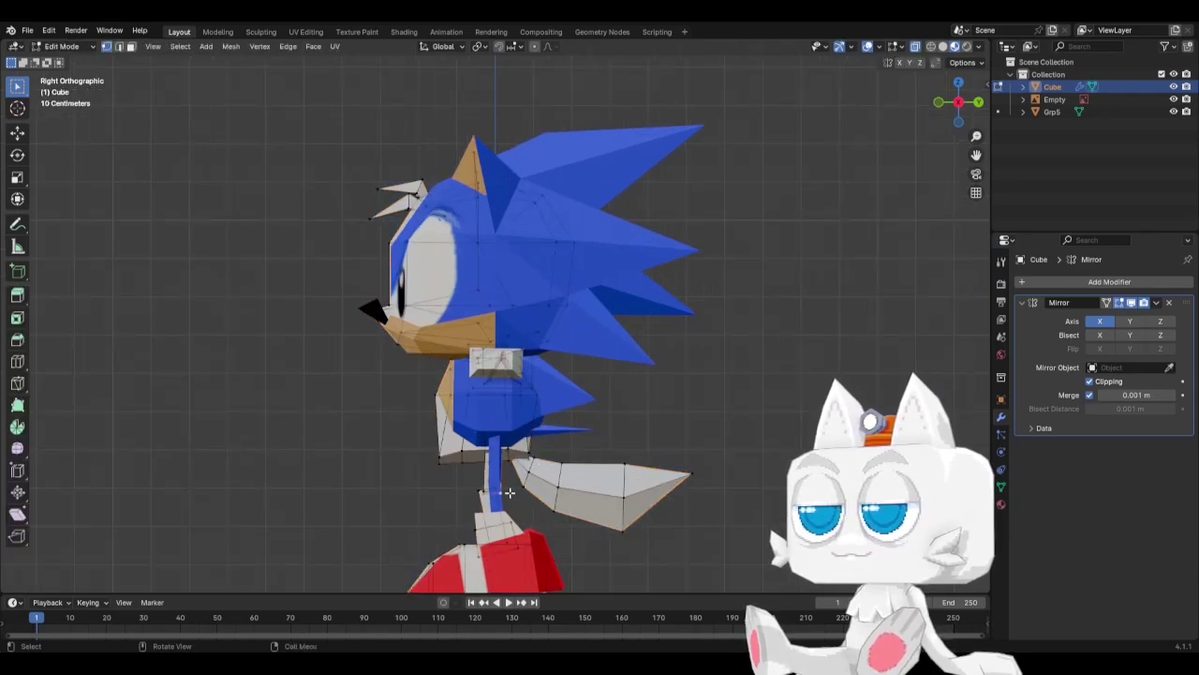
{"action": "key", "text": "ctrl+l"}
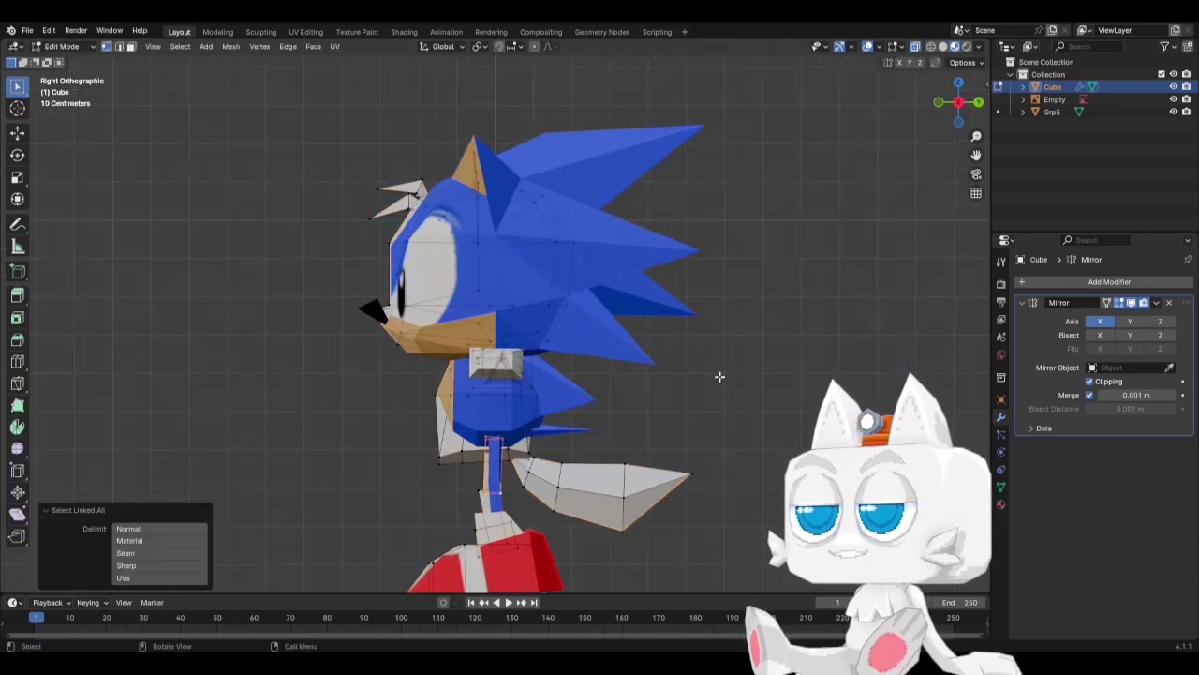
{"action": "key", "text": "r"}
{"action": "left_click", "coordinate": [696, 418]}
{"action": "key", "text": "g"}
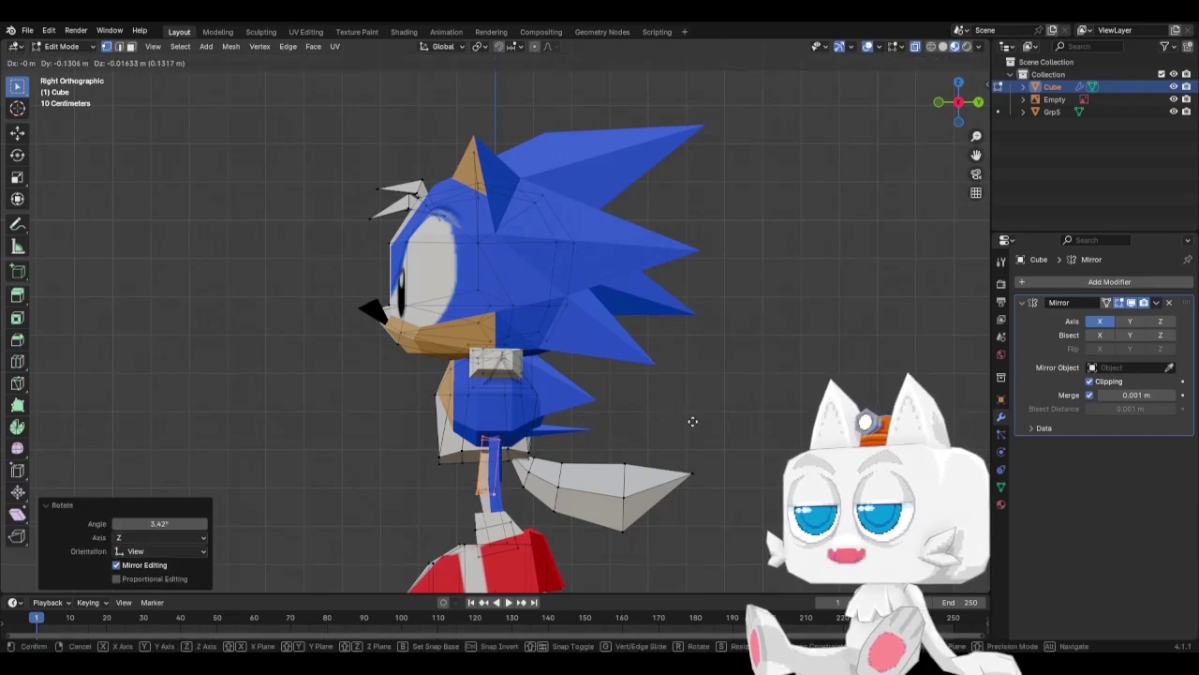
{"action": "left_click", "coordinate": [693, 421]}
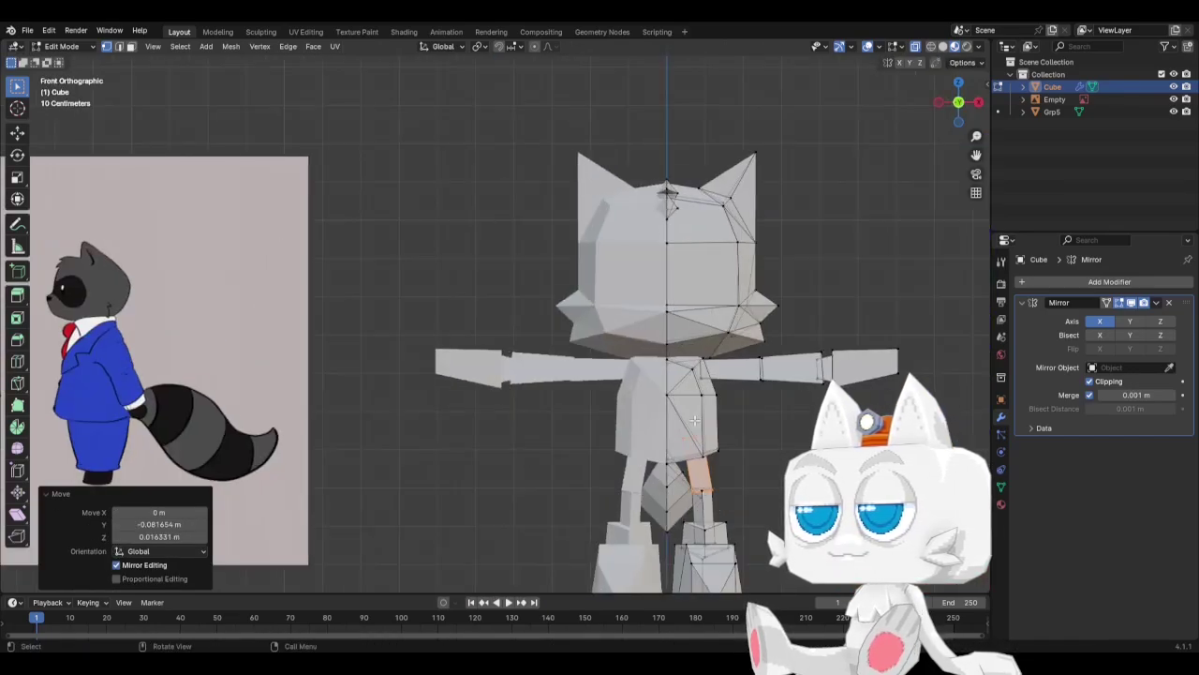
Return to Object Mode and compare the whole raccoon with the reference image and Sonic model in front and right side views.
{"action": "key", "text": "Tab"}
{"action": "scroll", "coordinate": [761, 454], "scroll_direction": "down", "scroll_amount": 5}
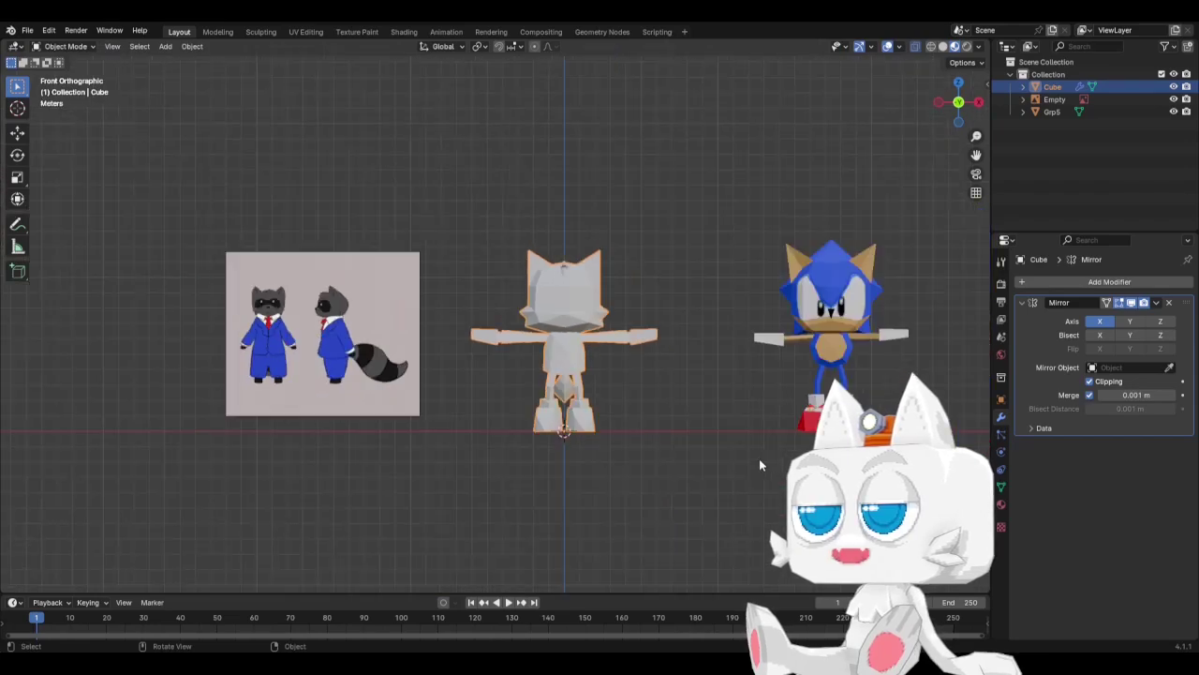
{"action": "scroll", "coordinate": [683, 438], "scroll_direction": "up", "scroll_amount": 2}
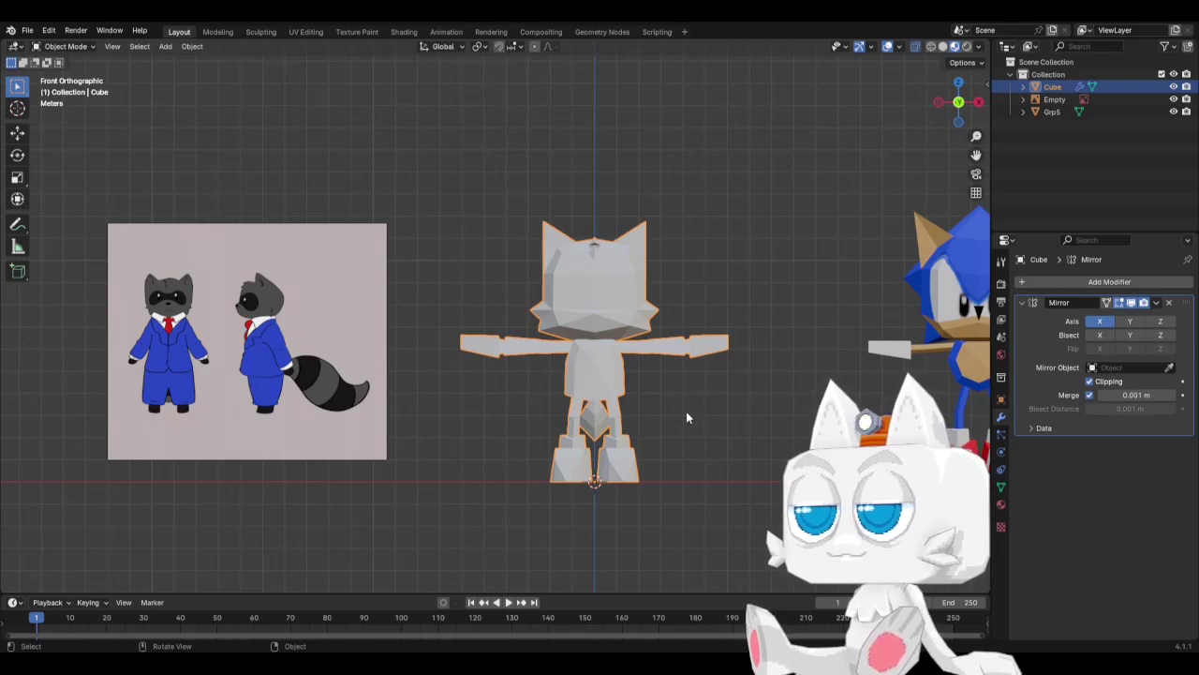
{"action": "key", "text": "KP_3"}
{"action": "key", "text": "KP_1"}
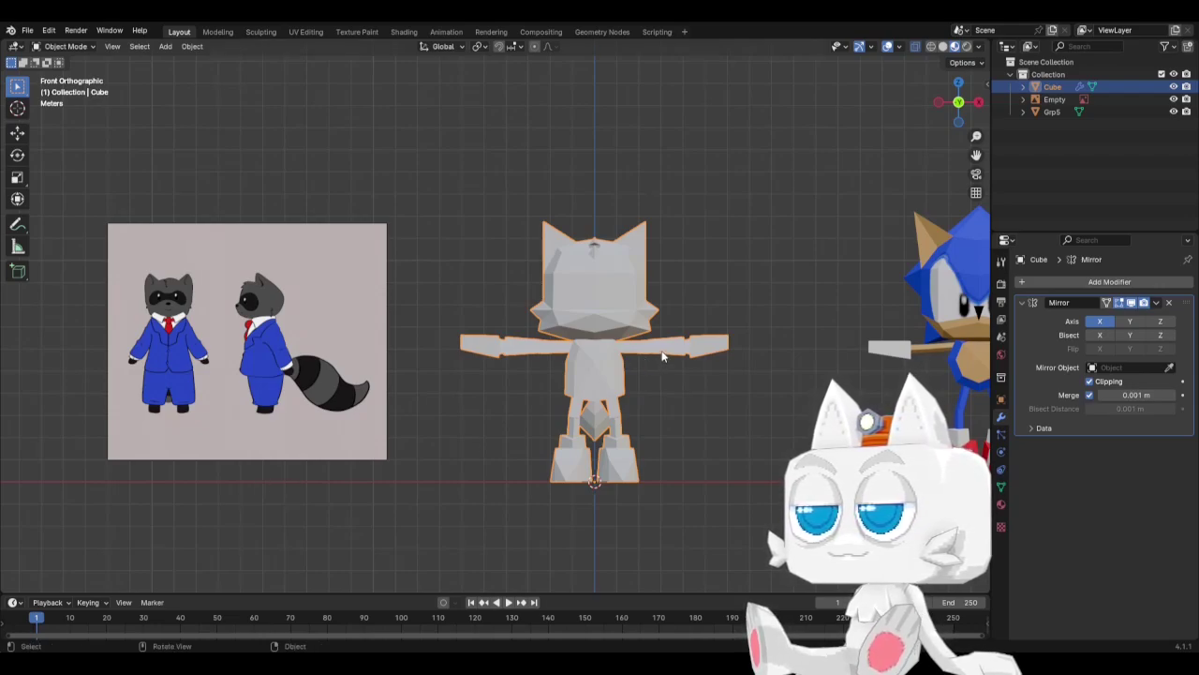
Switch to the UV Editing workspace and set the mesh to edge selection with nothing selected.
{"action": "left_click", "coordinate": [294, 32]}
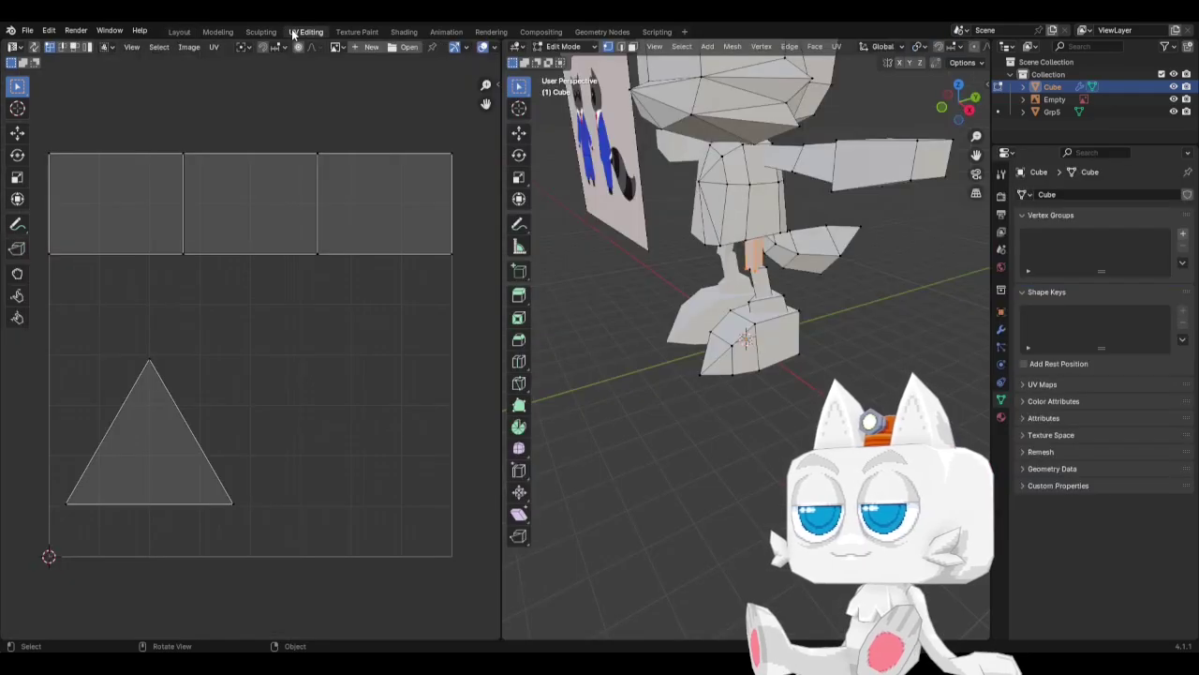
{"action": "key", "text": "KP_1"}
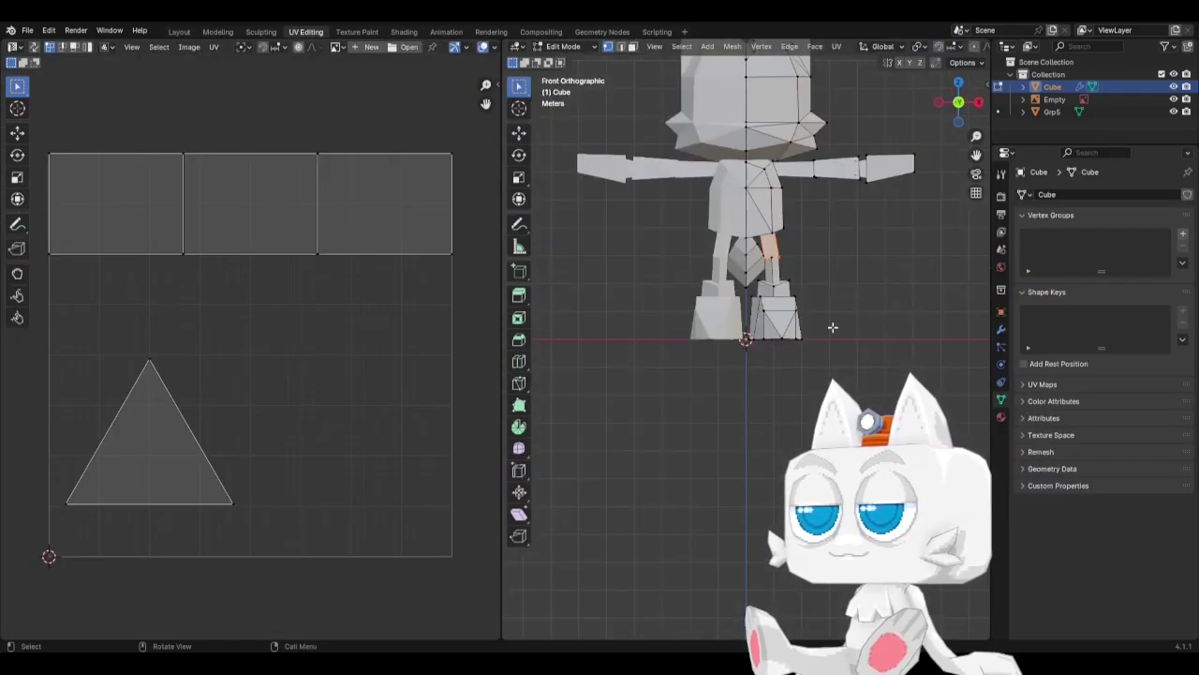
{"action": "scroll", "coordinate": [833, 267], "scroll_direction": "down", "scroll_amount": 3}
{"action": "scroll", "coordinate": [812, 258], "scroll_direction": "up", "scroll_amount": 2}
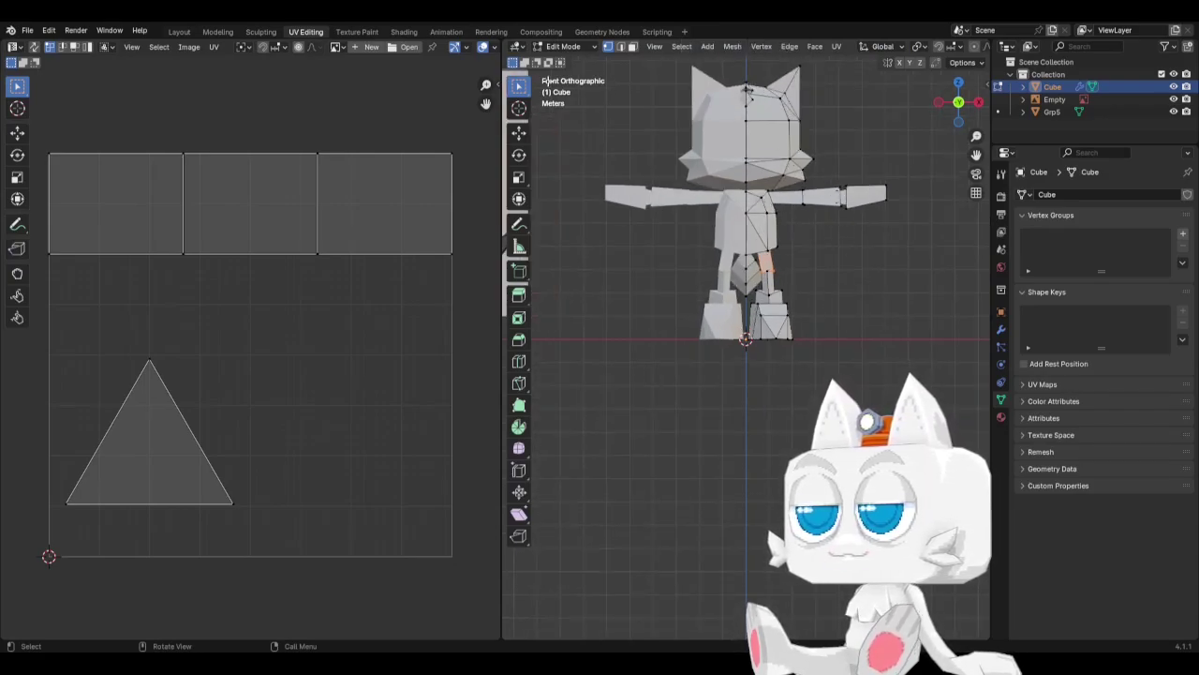
{"action": "left_click", "coordinate": [620, 46]}
{"action": "middle_click_drag", "start_coordinate": [712, 234], "coordinate": [729, 197]}
{"action": "key", "text": "alt+a"}
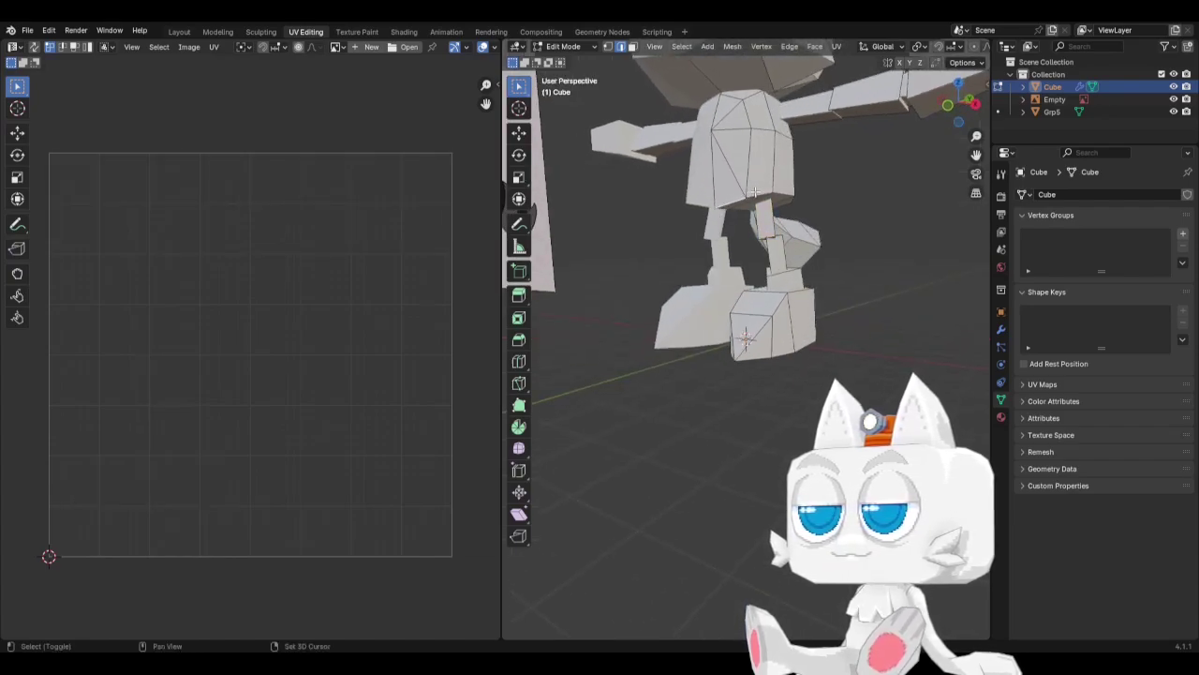
Select the edge loop running down the torso's side and across its underside, and mark it as a seam.
{"action": "left_click", "coordinate": [767, 186], "text": "alt"}
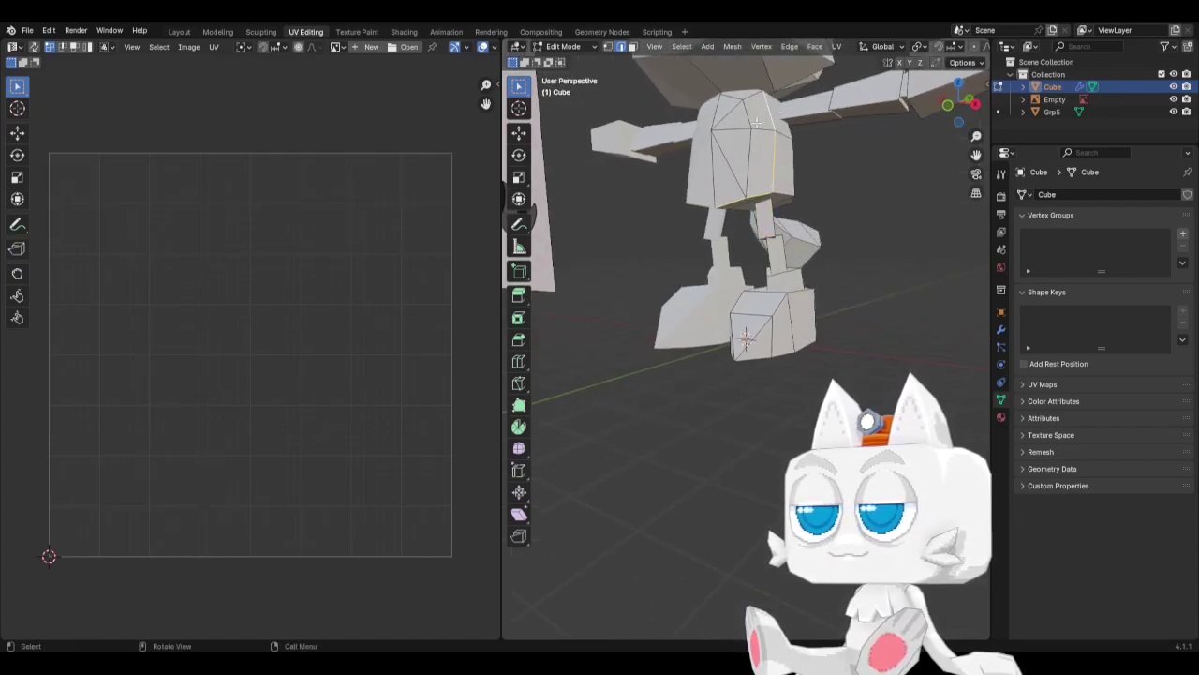
{"action": "middle_click_drag", "start_coordinate": [765, 140], "coordinate": [762, 103]}
{"action": "key", "text": "ctrl+e"}
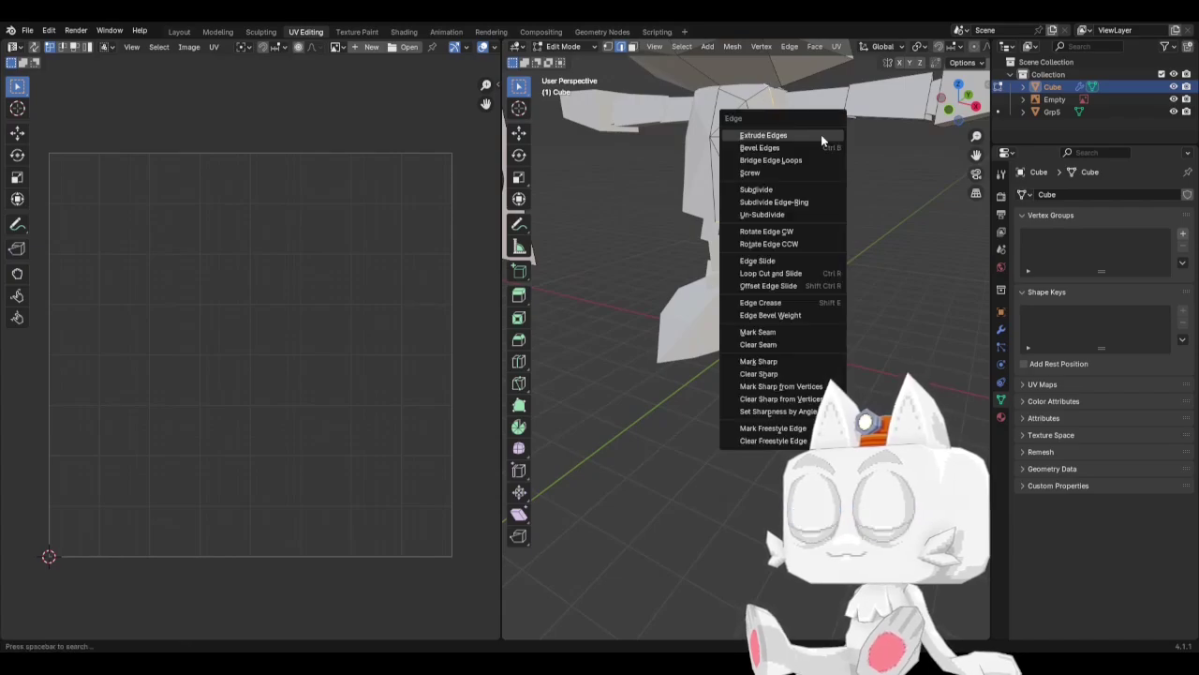
{"action": "left_click", "coordinate": [814, 159]}
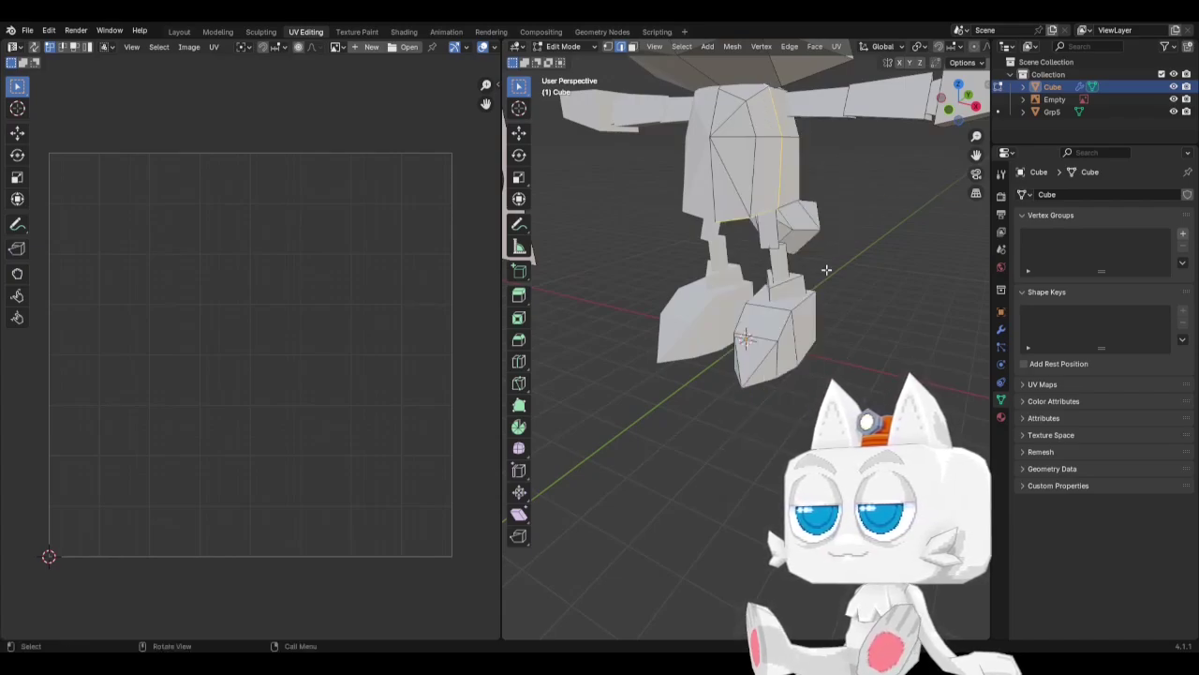
{"action": "key", "text": "ctrl+e"}
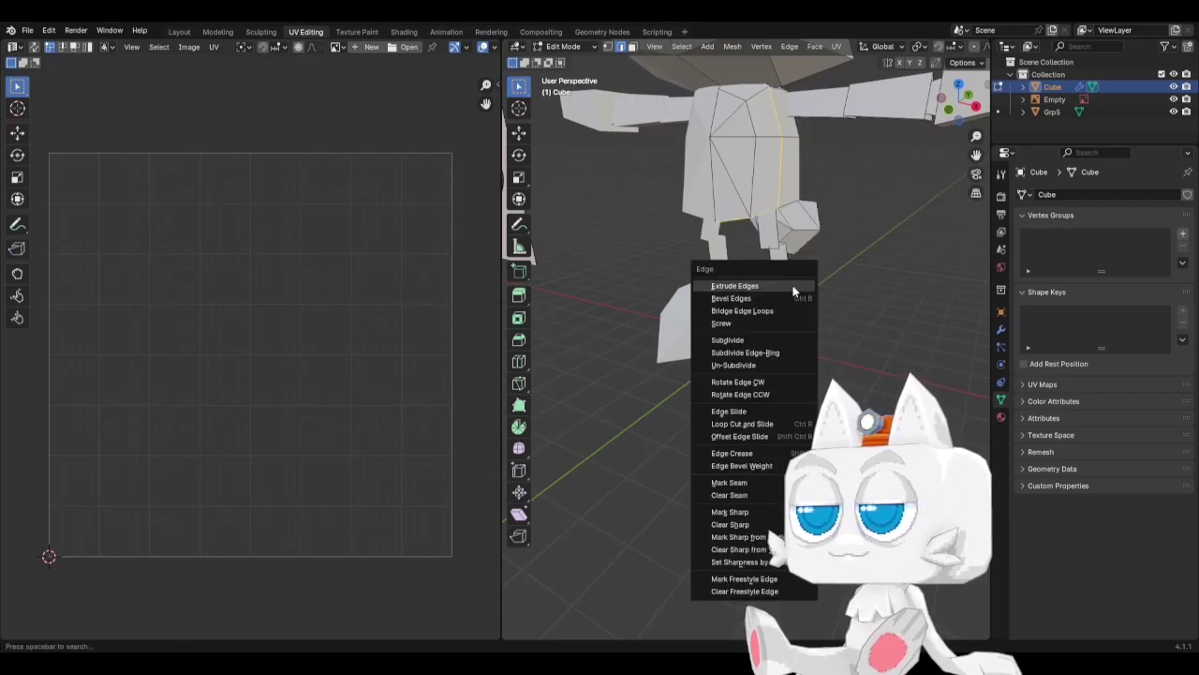
{"action": "left_click", "coordinate": [717, 472]}
{"action": "scroll", "coordinate": [809, 222], "scroll_direction": "down", "scroll_amount": 3}
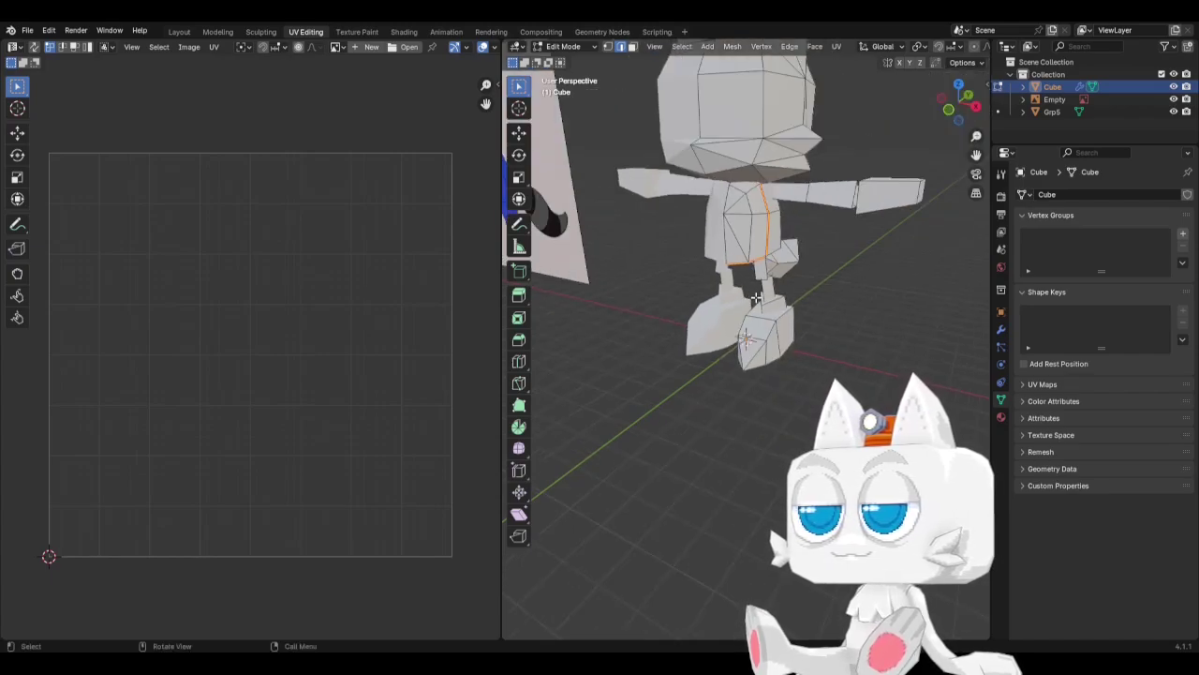
{"action": "scroll", "coordinate": [859, 297], "scroll_direction": "down", "scroll_amount": 2}
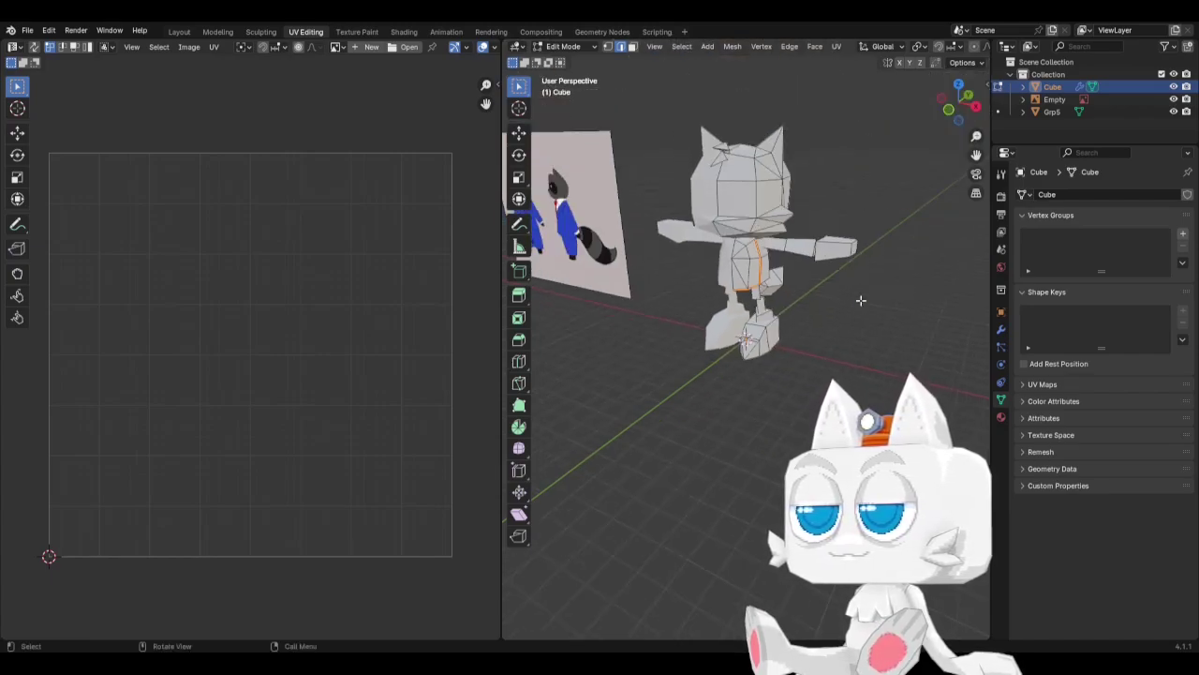
{"action": "scroll", "coordinate": [840, 329], "scroll_direction": "down", "scroll_amount": 2}
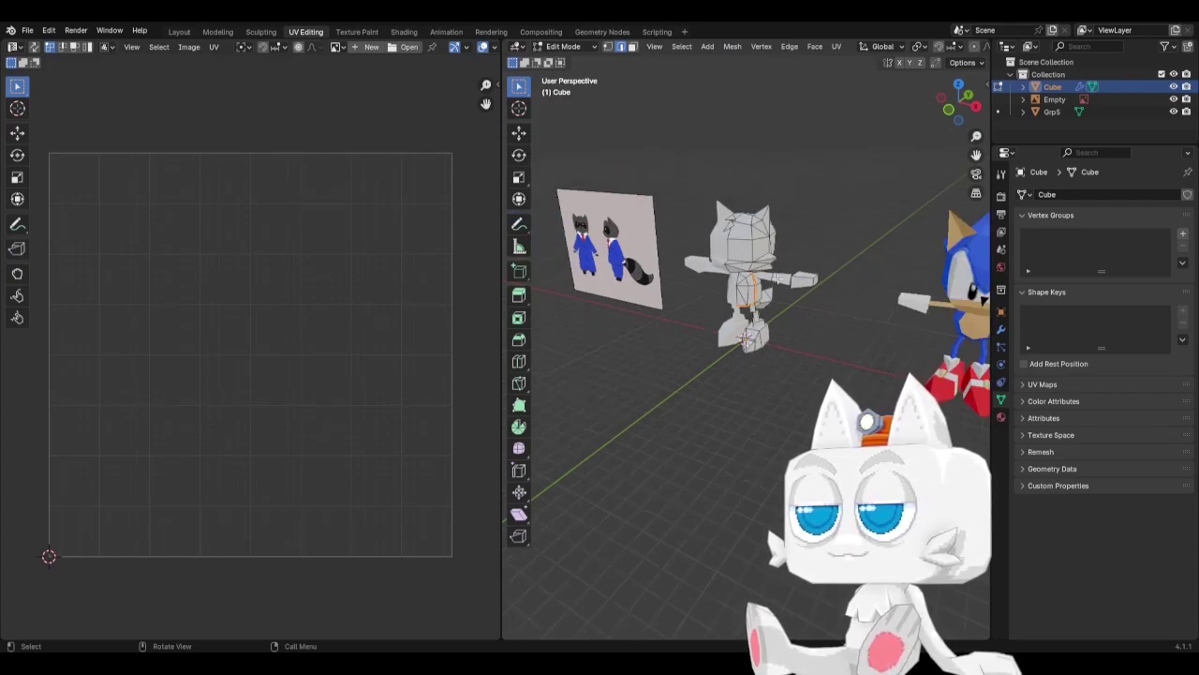
{"action": "scroll", "coordinate": [766, 285], "scroll_direction": "up", "scroll_amount": 2}
{"action": "scroll", "coordinate": [848, 368], "scroll_direction": "down", "scroll_amount": 2}
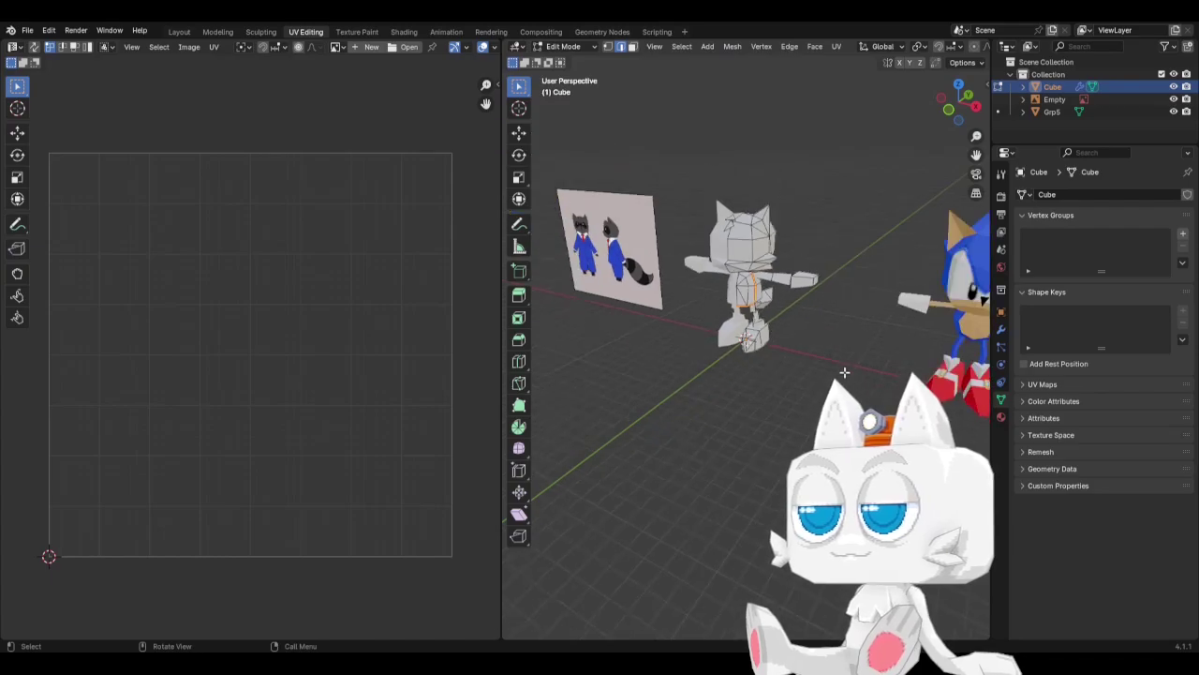
{"action": "scroll", "coordinate": [689, 293], "scroll_direction": "up", "scroll_amount": 2}
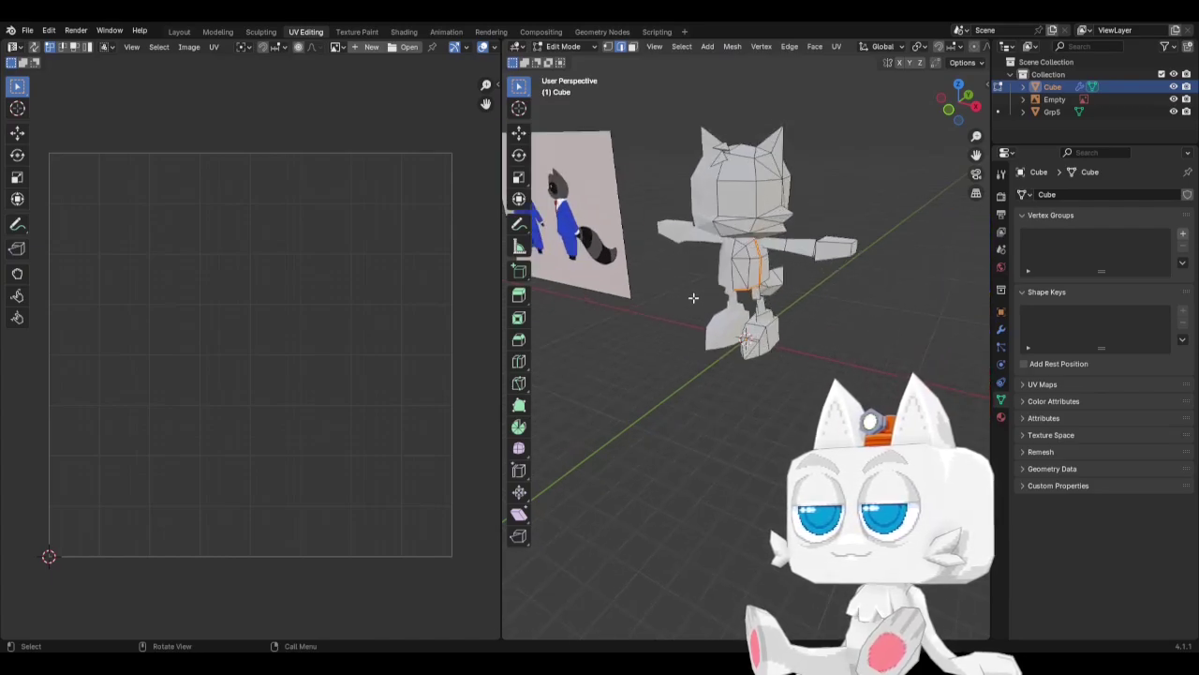
{"action": "key", "text": "KP_3"}
{"action": "scroll", "coordinate": [710, 239], "scroll_direction": "up", "scroll_amount": 2}
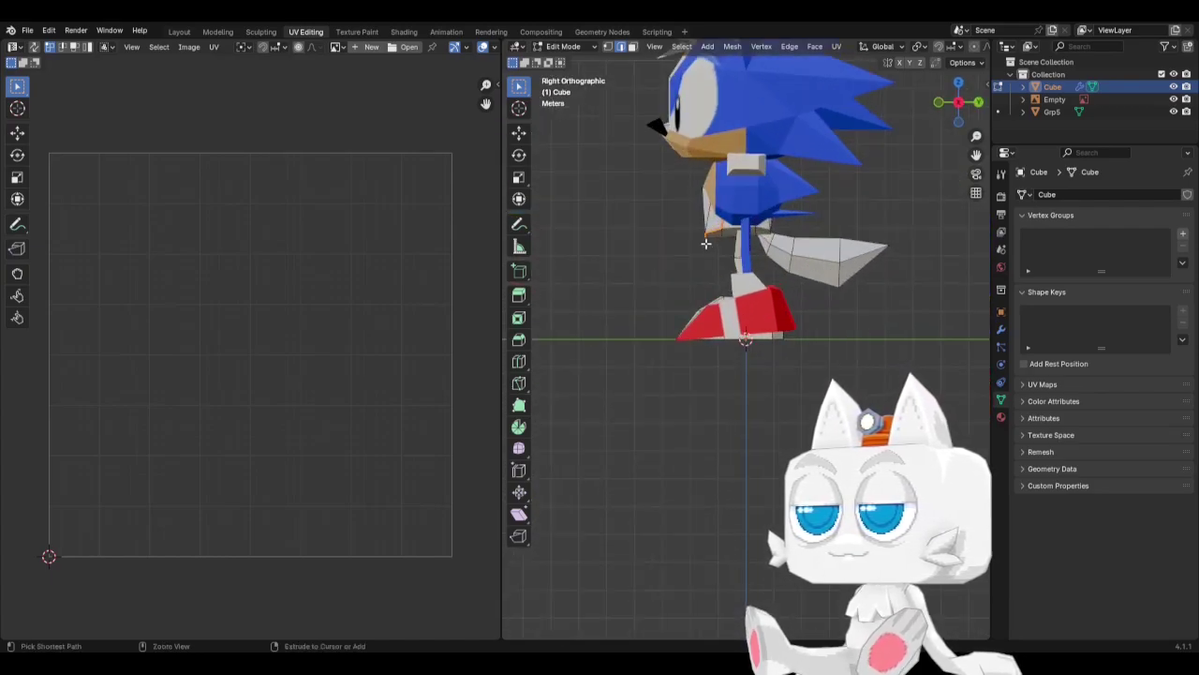
{"action": "key", "text": "KP_4"}
{"action": "key", "text": "ctrl+KP_3"}
{"action": "middle_click_drag", "start_coordinate": [854, 147], "coordinate": [797, 384]}
{"action": "key", "text": "k"}
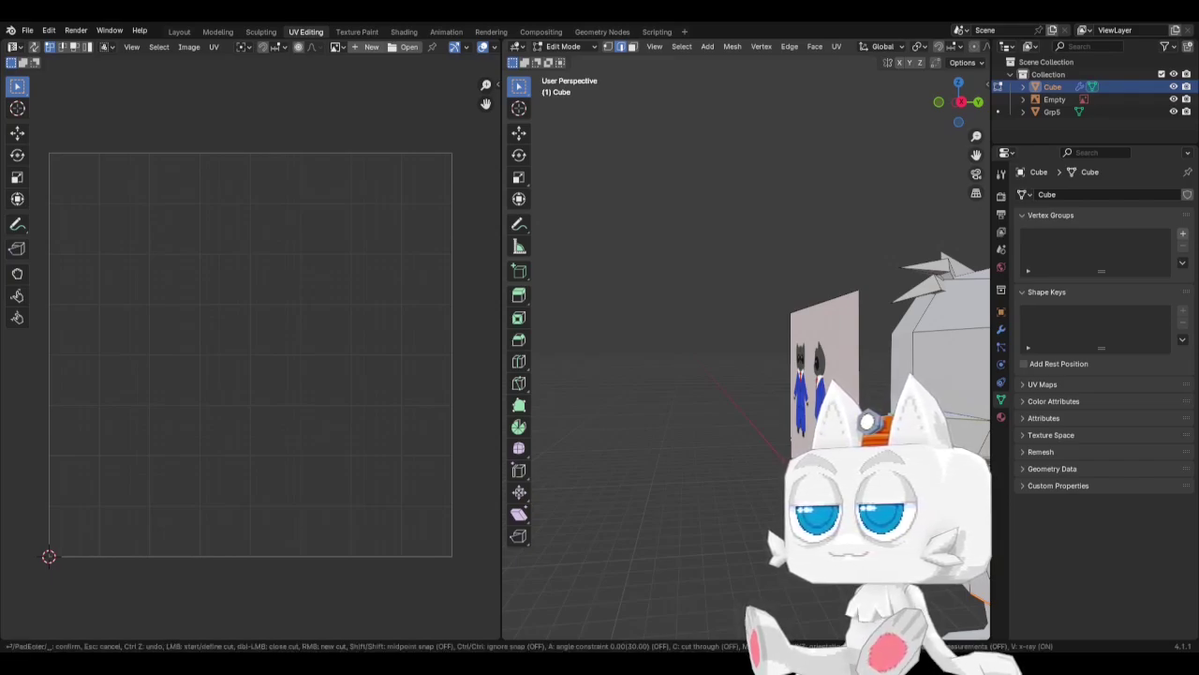
{"action": "key", "text": "Escape"}
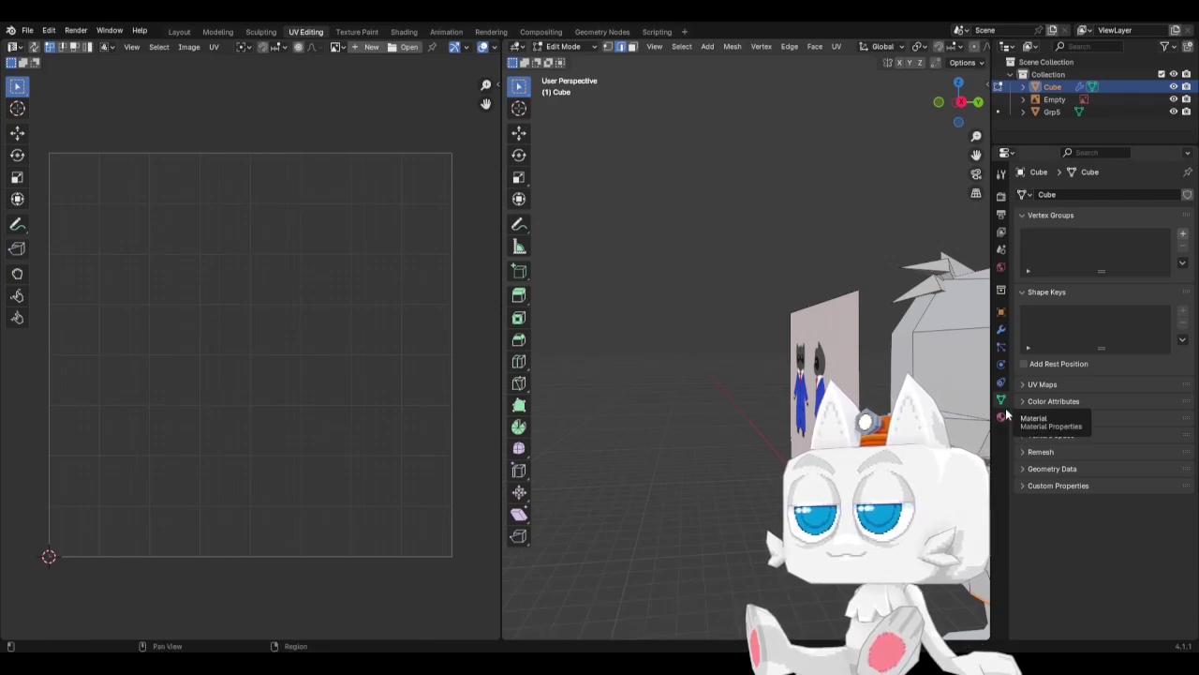
Hide the Sonic reference model Grp5 in right side view and resume editing the raccoon mesh.
{"action": "key", "text": "KP_3"}
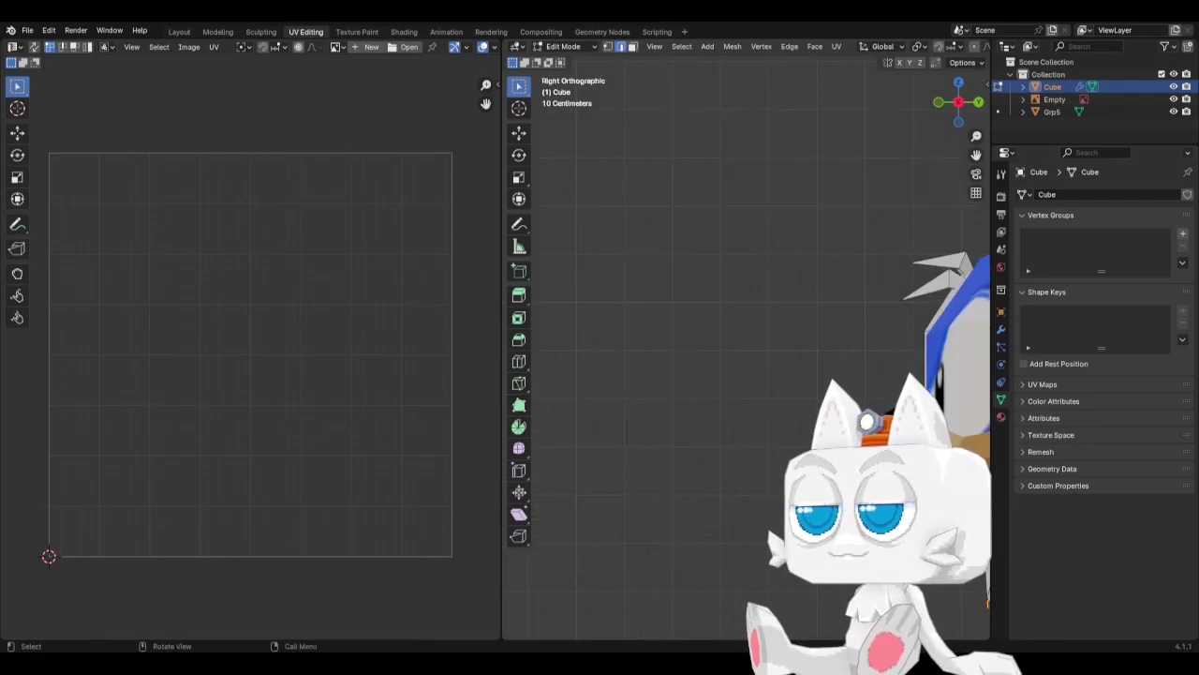
{"action": "key", "text": "Tab"}
{"action": "left_click", "coordinate": [927, 596]}
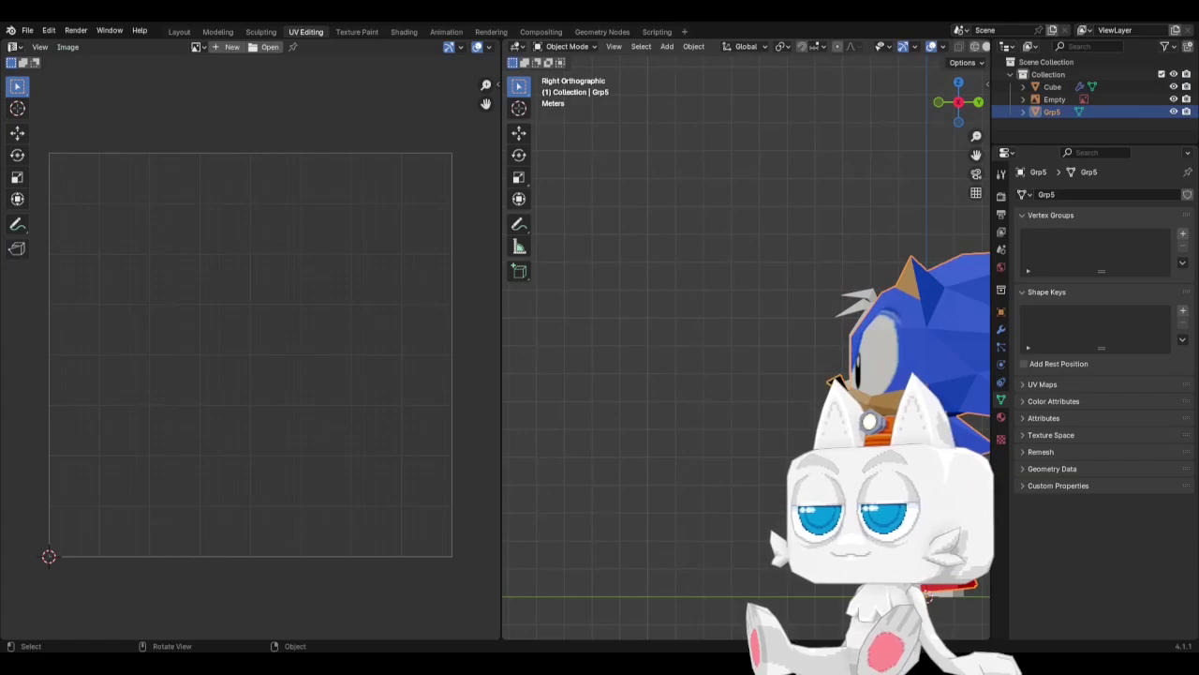
{"action": "key", "text": "h"}
{"action": "left_click", "coordinate": [785, 414]}
{"action": "key", "text": "Tab"}
{"action": "scroll", "coordinate": [785, 415], "scroll_direction": "up", "scroll_amount": 3}
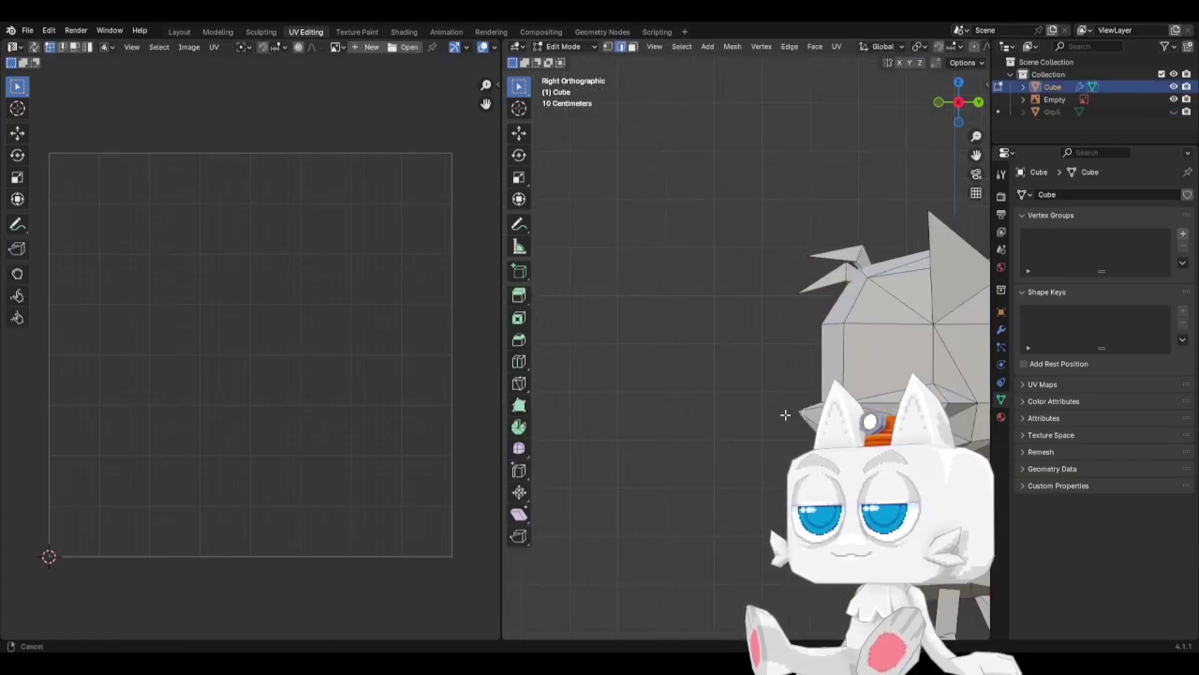
Try to scale the snout tip vertices along the Y axis using vertex selection.
{"action": "key", "text": "s"}
{"action": "key", "text": "y"}
{"action": "left_click", "coordinate": [742, 394]}
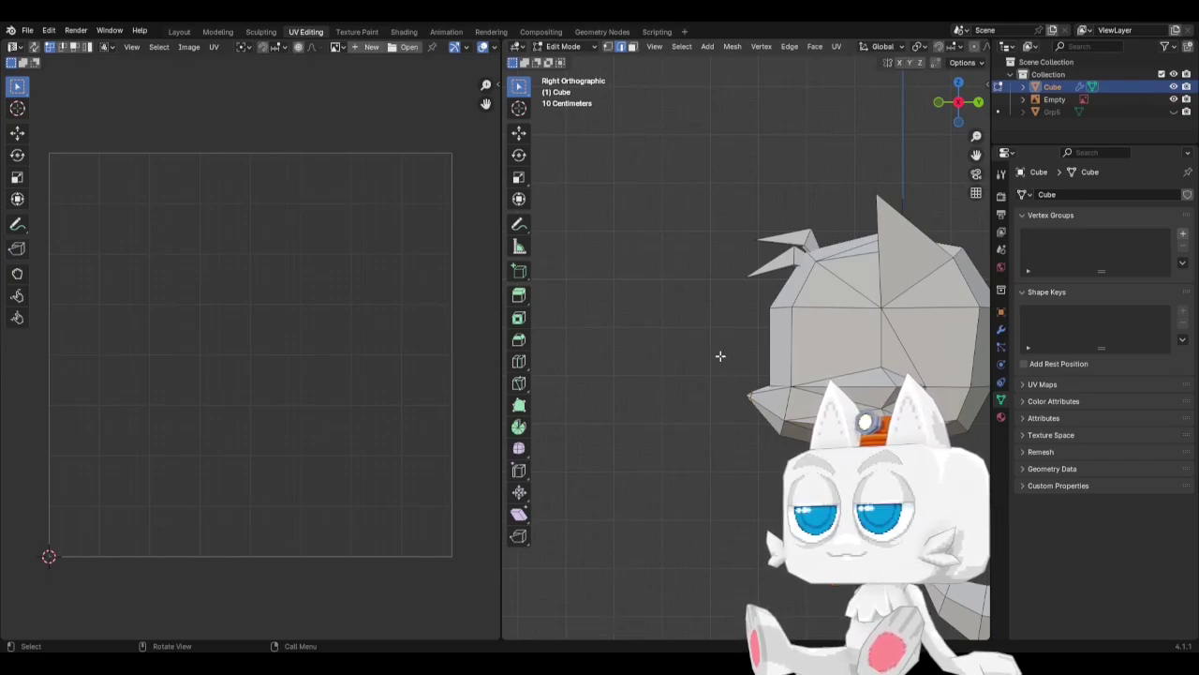
{"action": "left_click", "coordinate": [610, 47]}
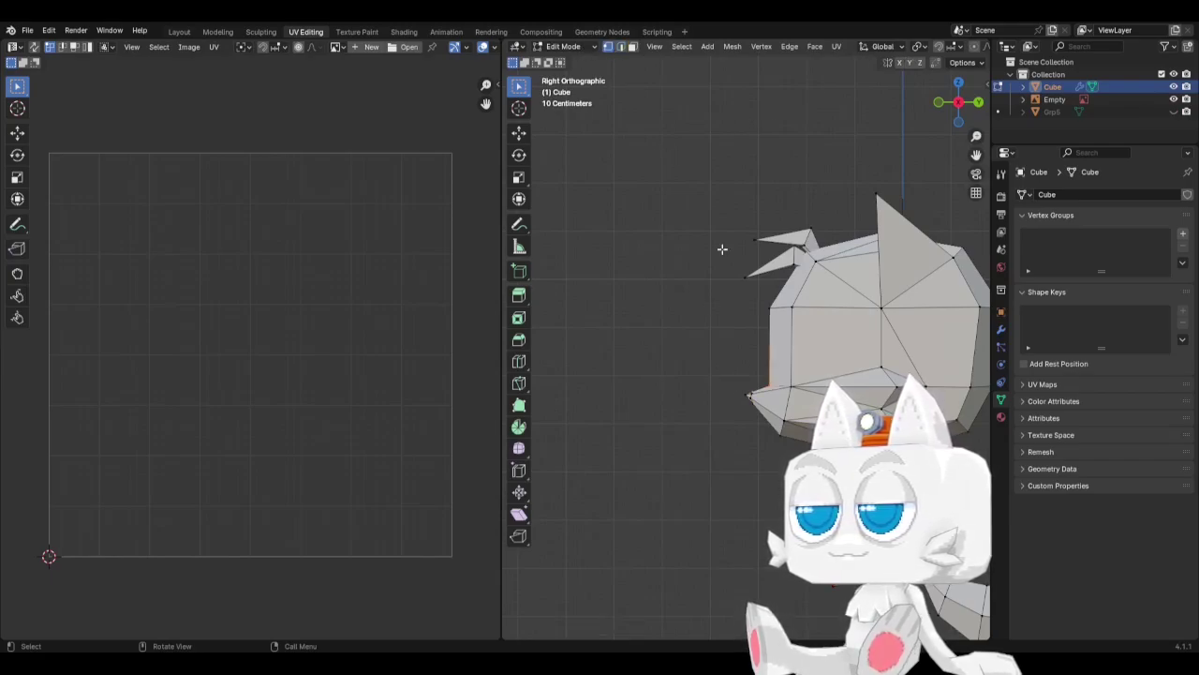
{"action": "left_click", "coordinate": [750, 391]}
{"action": "key", "text": "s"}
{"action": "key", "text": "y"}
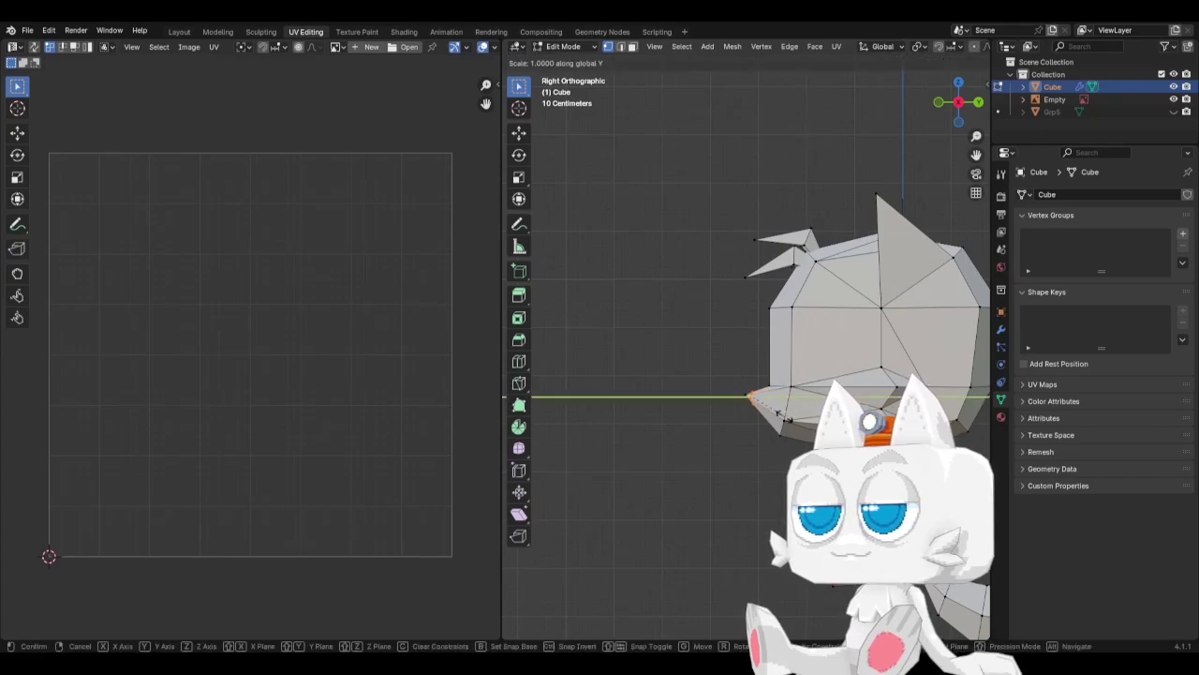
{"action": "left_click", "coordinate": [784, 416]}
{"action": "key", "text": "s"}
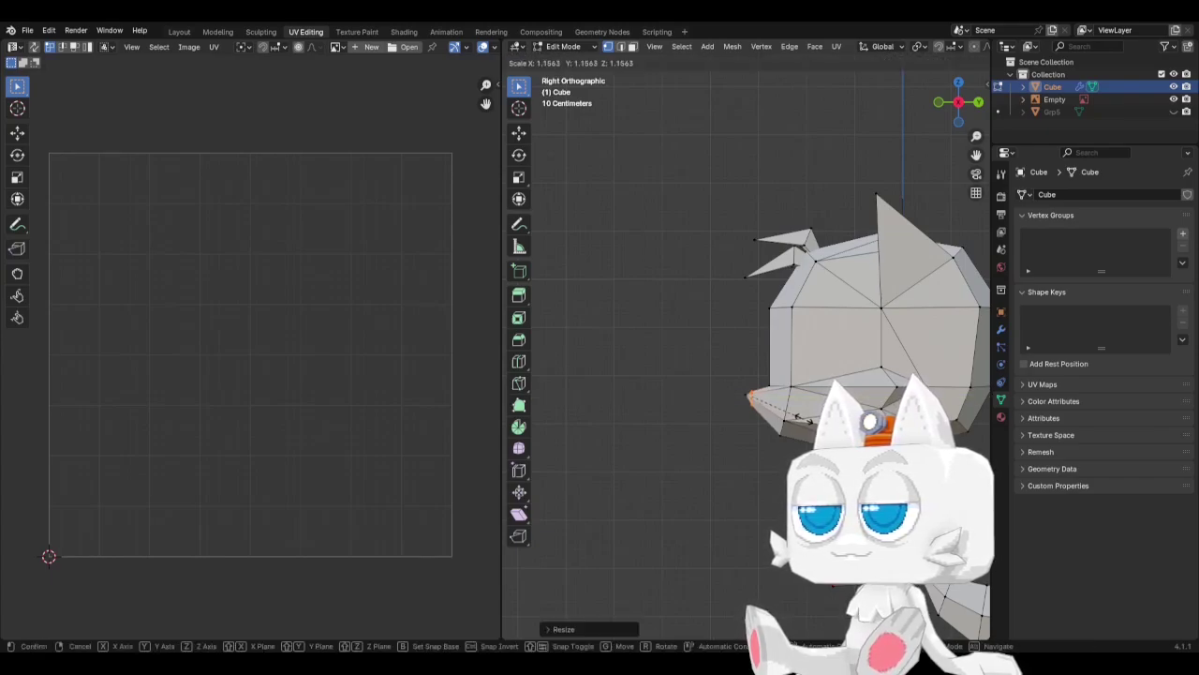
{"action": "key", "text": "Escape"}
{"action": "left_click", "coordinate": [736, 392]}
{"action": "key", "text": "ctrl+z"}
Move the selected snout tip vertex slightly up along the Z axis.
{"action": "key", "text": "g"}
{"action": "key", "text": "z"}
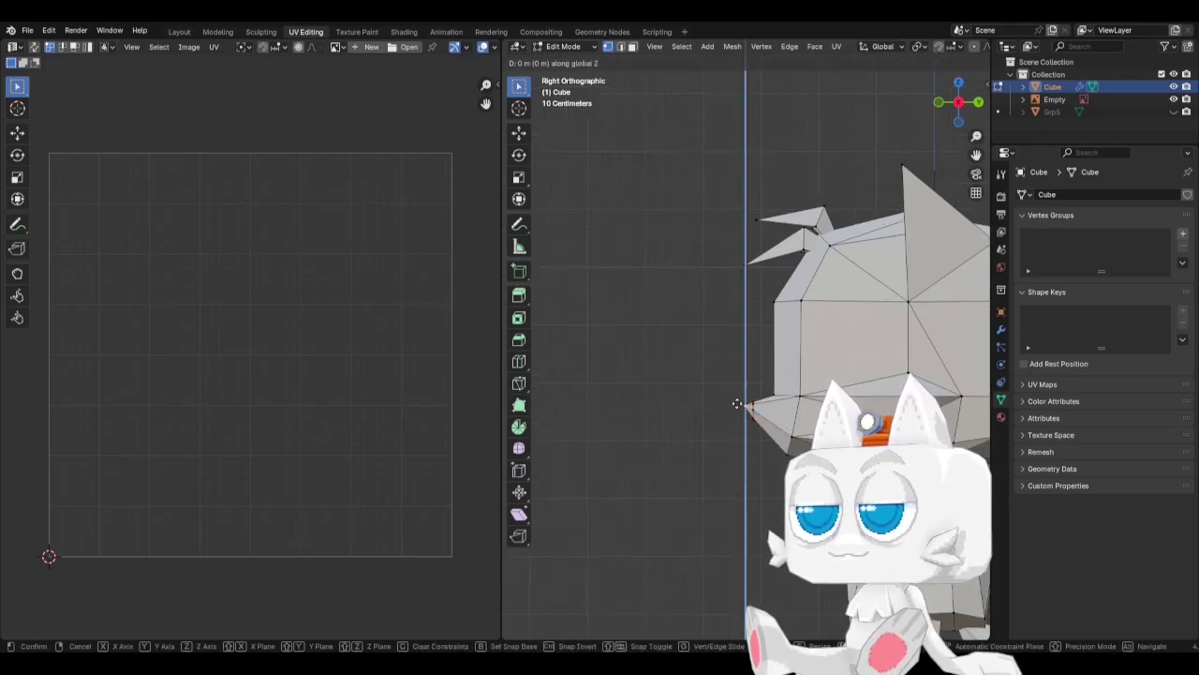
{"action": "left_click", "coordinate": [736, 400]}
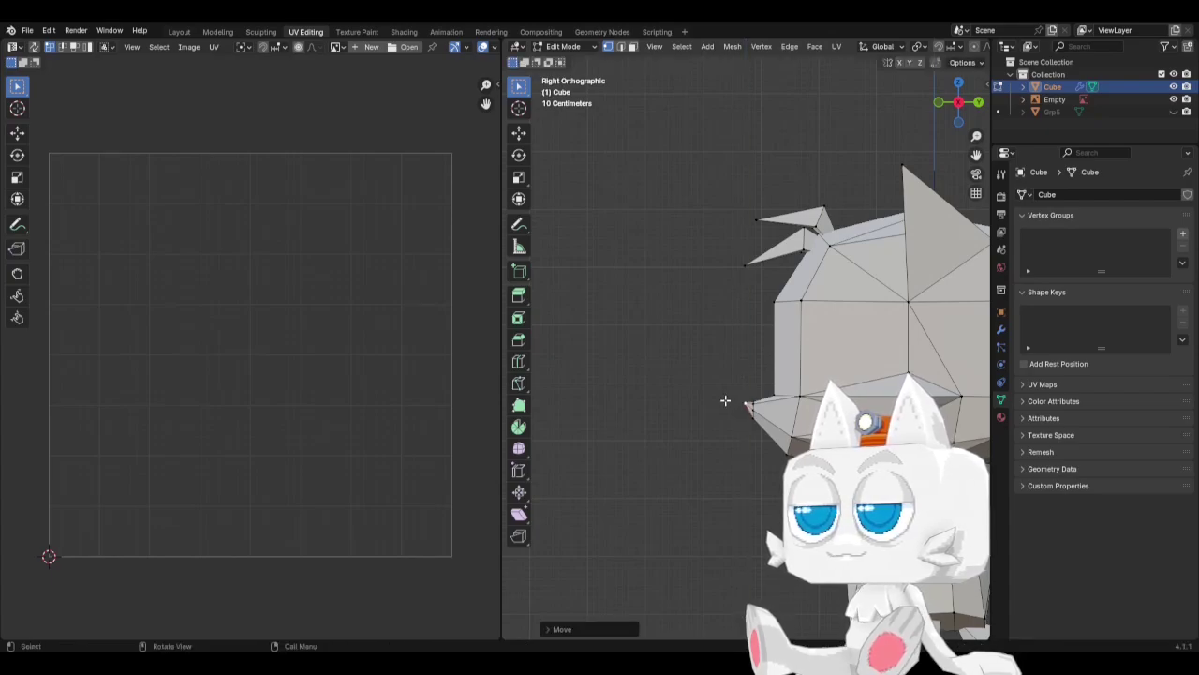
Select the vertex beside the centre of the snout tip and slide it slightly along its edge.
{"action": "middle_click_drag", "start_coordinate": [673, 429], "coordinate": [763, 409]}
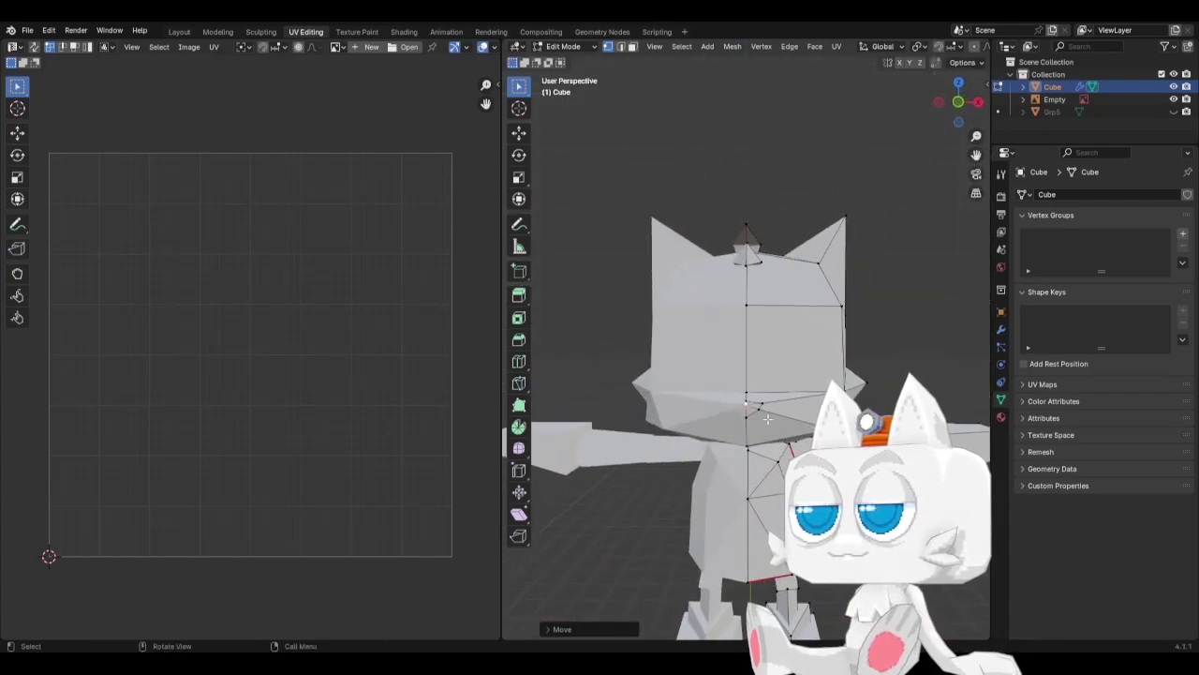
{"action": "left_click", "coordinate": [763, 406]}
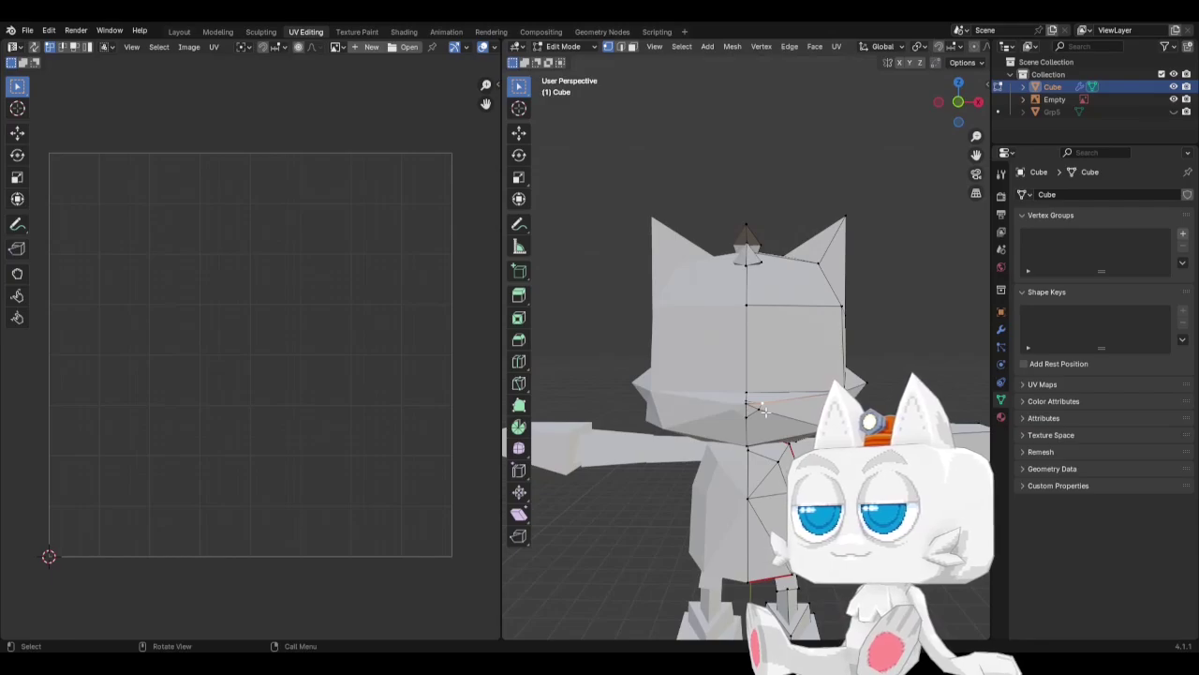
{"action": "key", "text": "shift+v"}
{"action": "left_click", "coordinate": [776, 401]}
{"action": "middle_click_drag", "start_coordinate": [776, 401], "coordinate": [684, 412]}
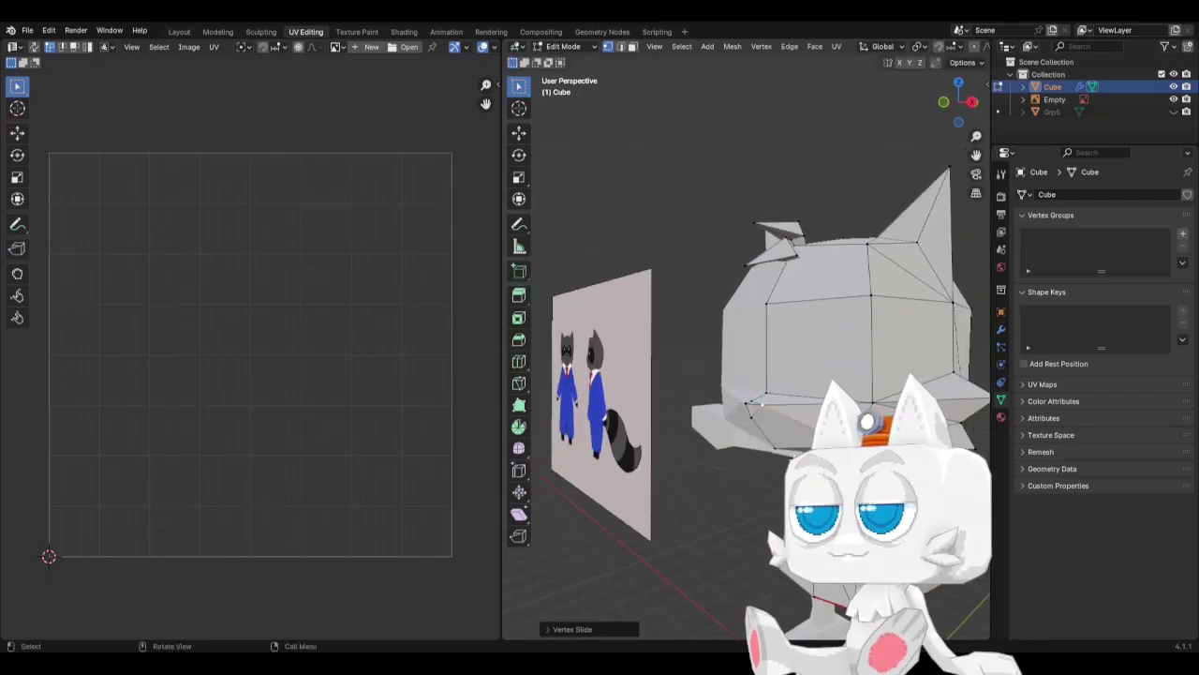
Select the whole raccoon mesh and merge its overlapping vertices by distance.
{"action": "key", "text": "a"}
{"action": "left_click", "coordinate": [732, 46]}
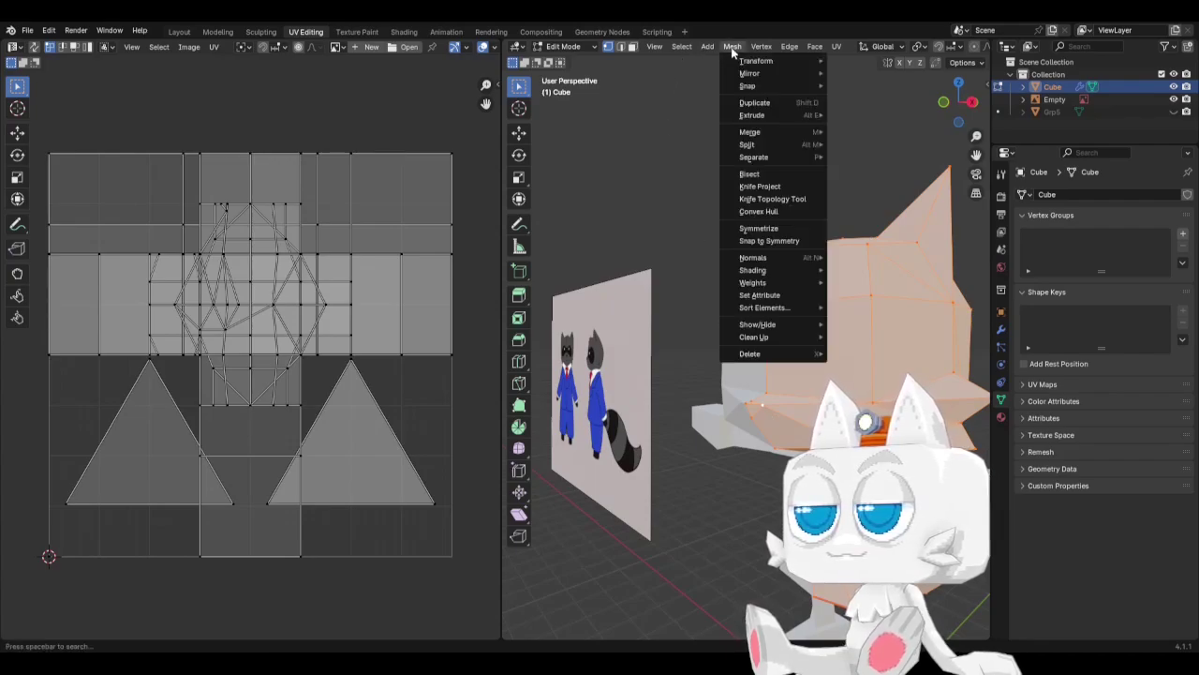
{"action": "mouse_move", "coordinate": [776, 343]}
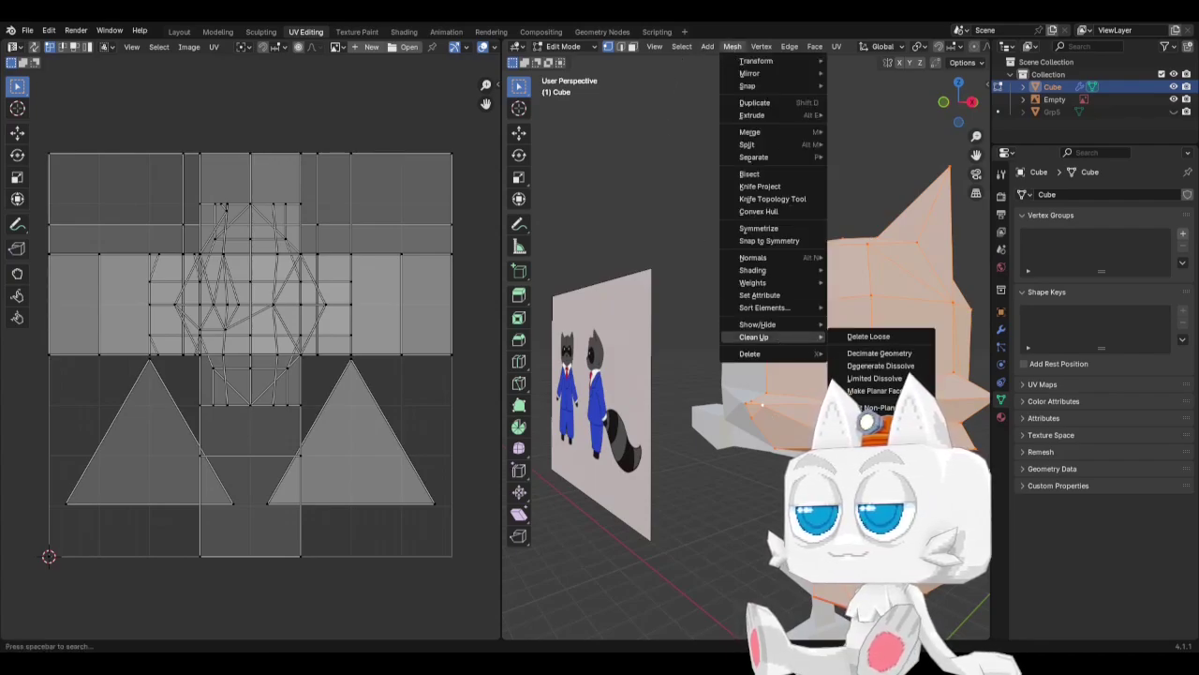
{"action": "left_click", "coordinate": [876, 439]}
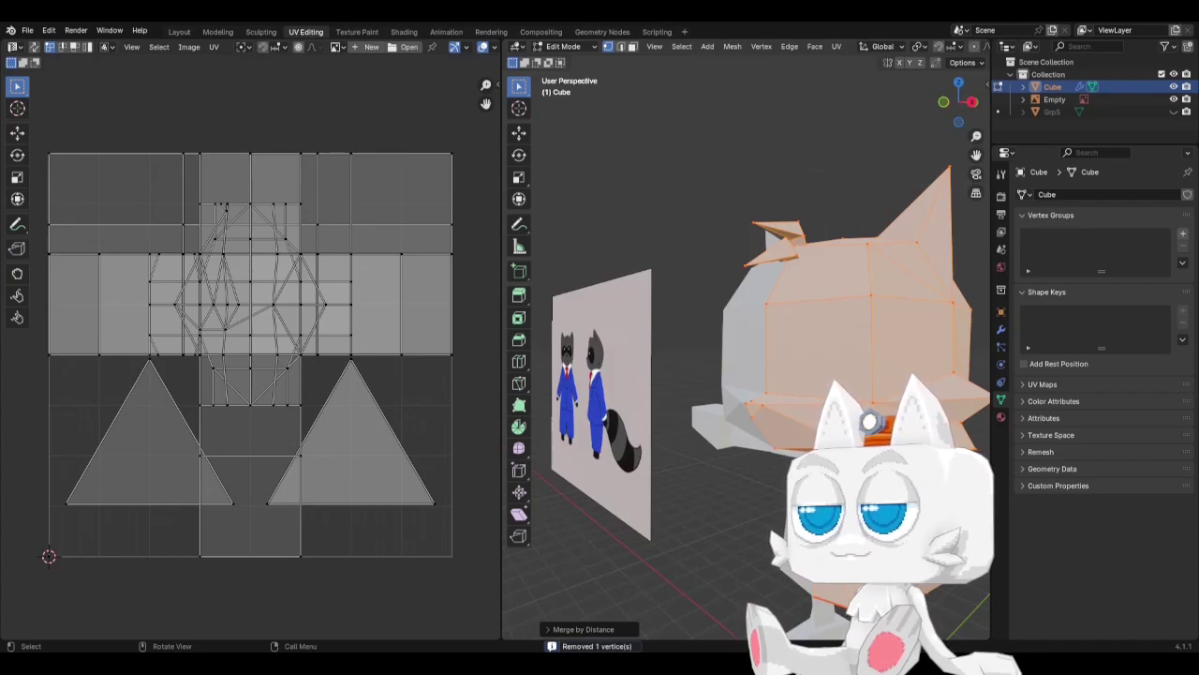
Select the edges outlining the raccoon's face, across the forehead, down the cheek and above the snout, and mark them as a seam.
{"action": "key", "text": "KP_1"}
{"action": "scroll", "coordinate": [747, 347], "scroll_direction": "down", "scroll_amount": 2}
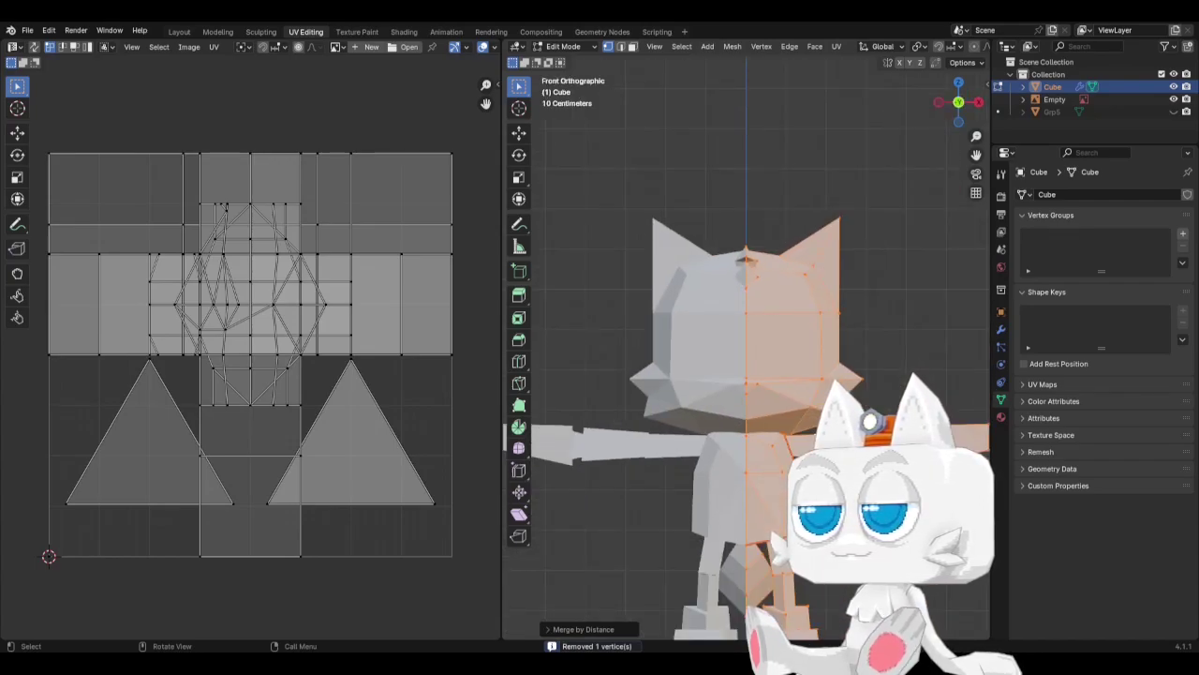
{"action": "left_click", "coordinate": [620, 46]}
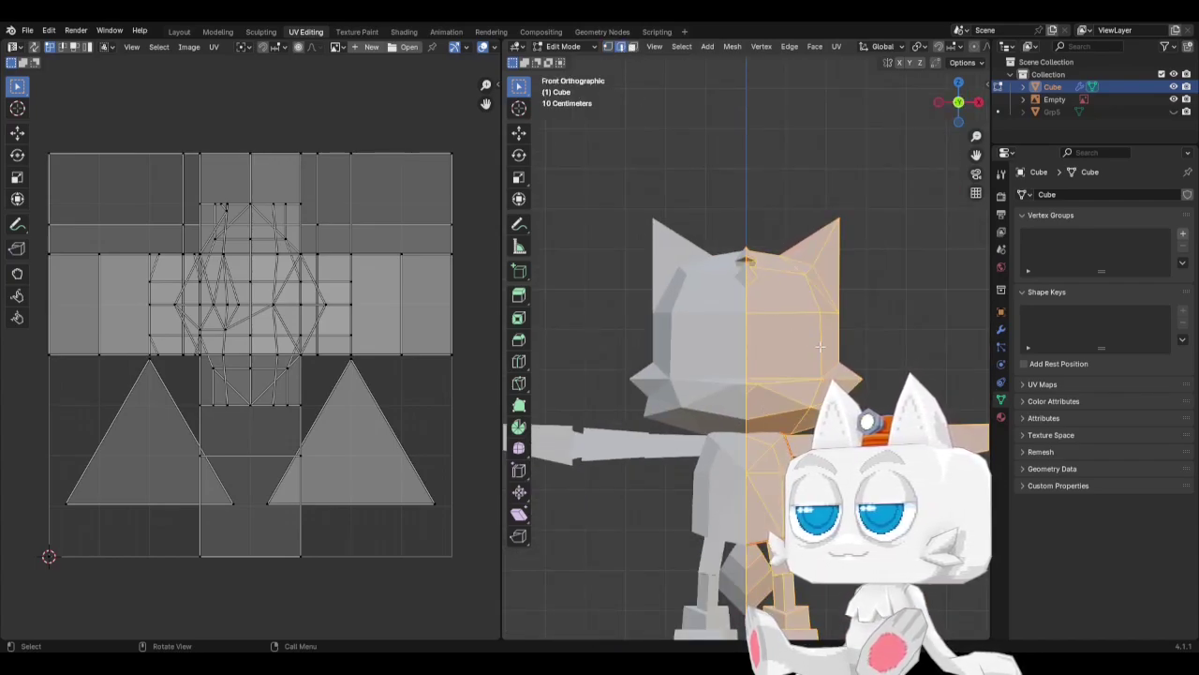
{"action": "left_click", "coordinate": [815, 387]}
{"action": "middle_click_drag", "start_coordinate": [815, 387], "coordinate": [768, 375]}
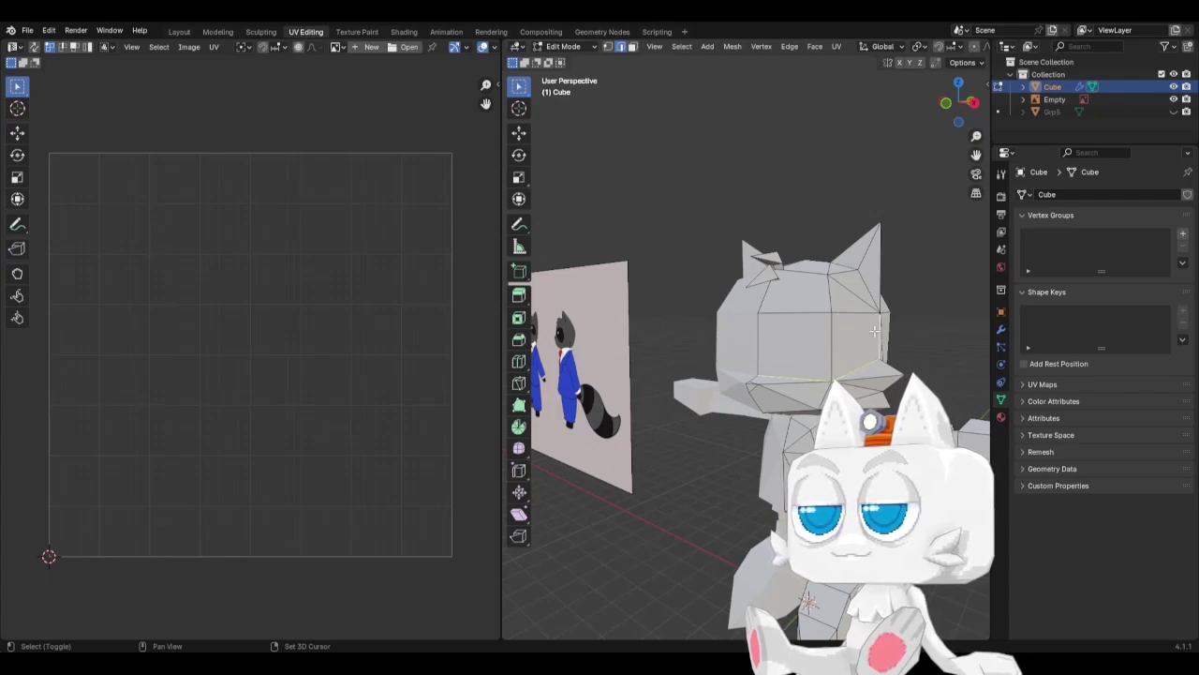
{"action": "left_click", "coordinate": [855, 293], "text": "shift"}
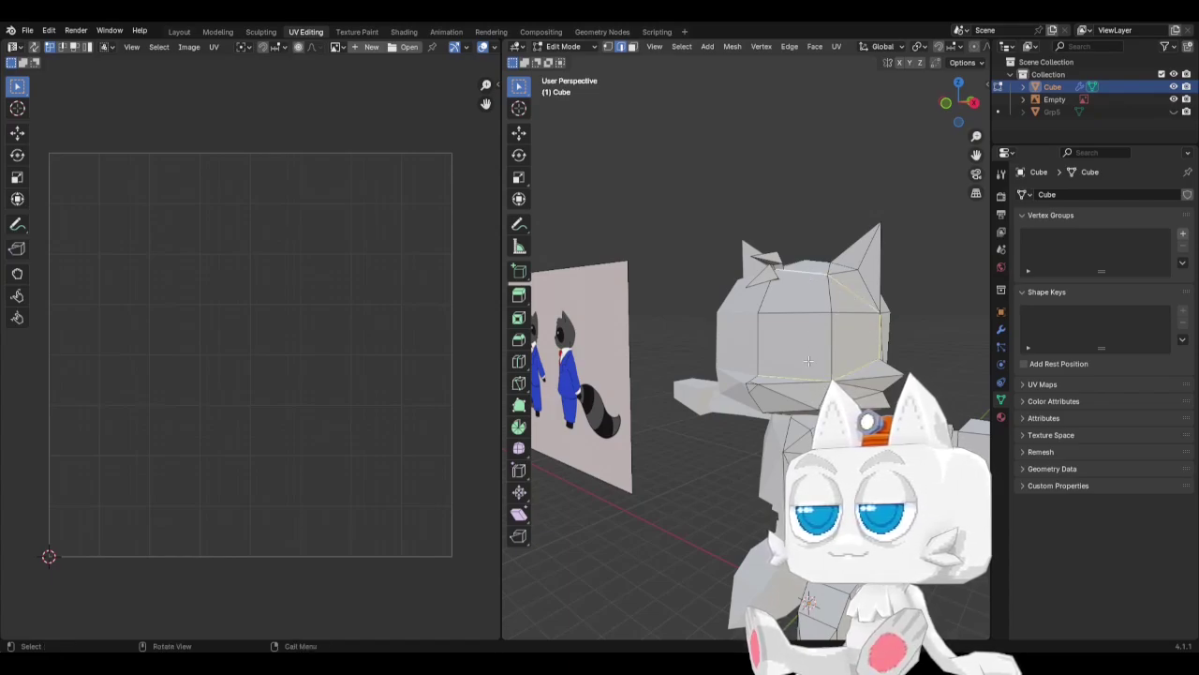
{"action": "middle_click_drag", "start_coordinate": [812, 274], "coordinate": [744, 393]}
{"action": "key", "text": "ctrl+e"}
{"action": "left_click", "coordinate": [723, 374]}
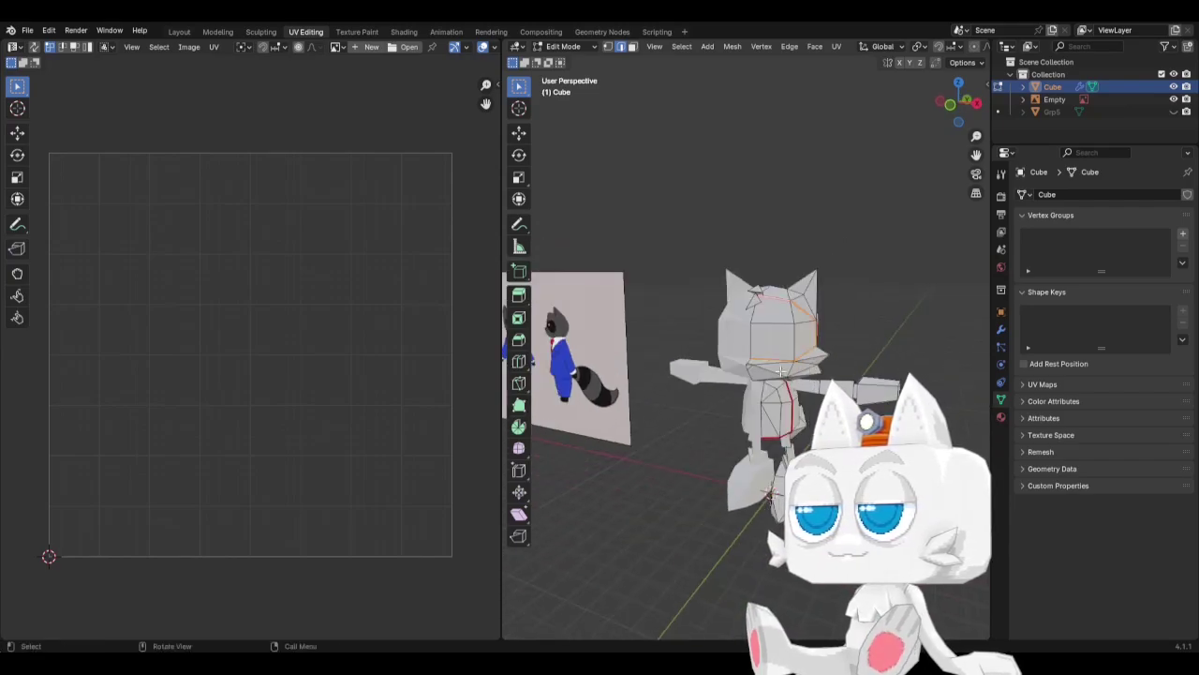
Deselect everything and examine the face and torso seams from the front, the side and in perspective.
{"action": "middle_click_drag", "start_coordinate": [823, 397], "coordinate": [749, 284]}
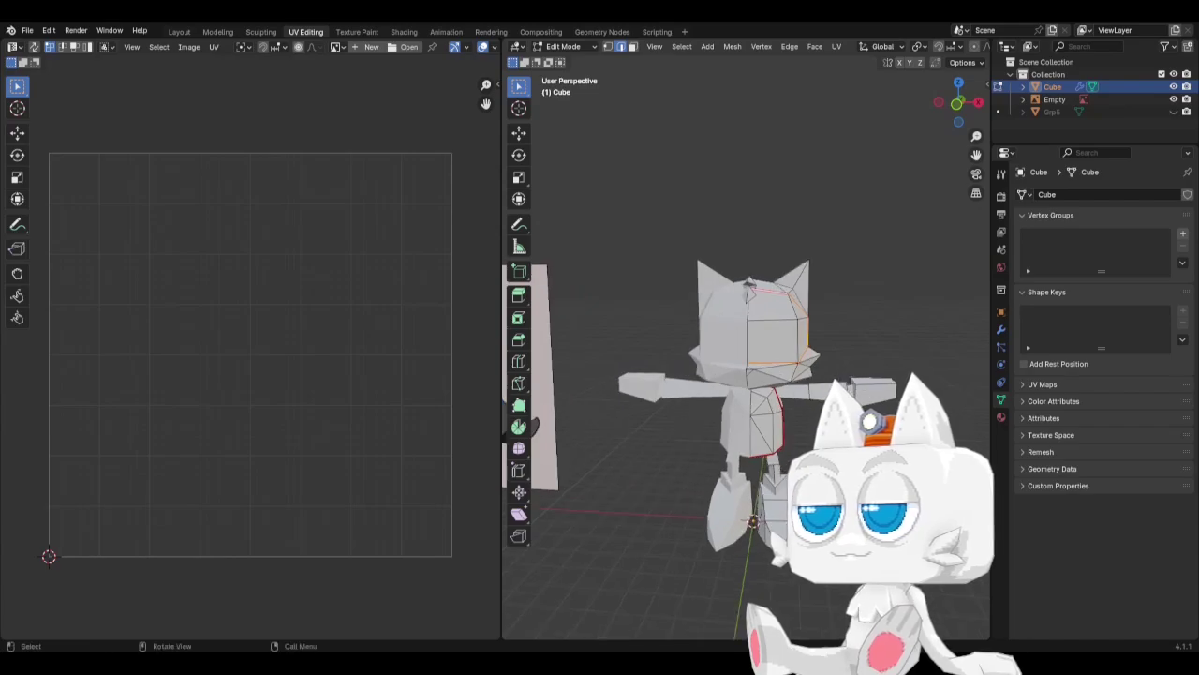
{"action": "key", "text": "KP_3"}
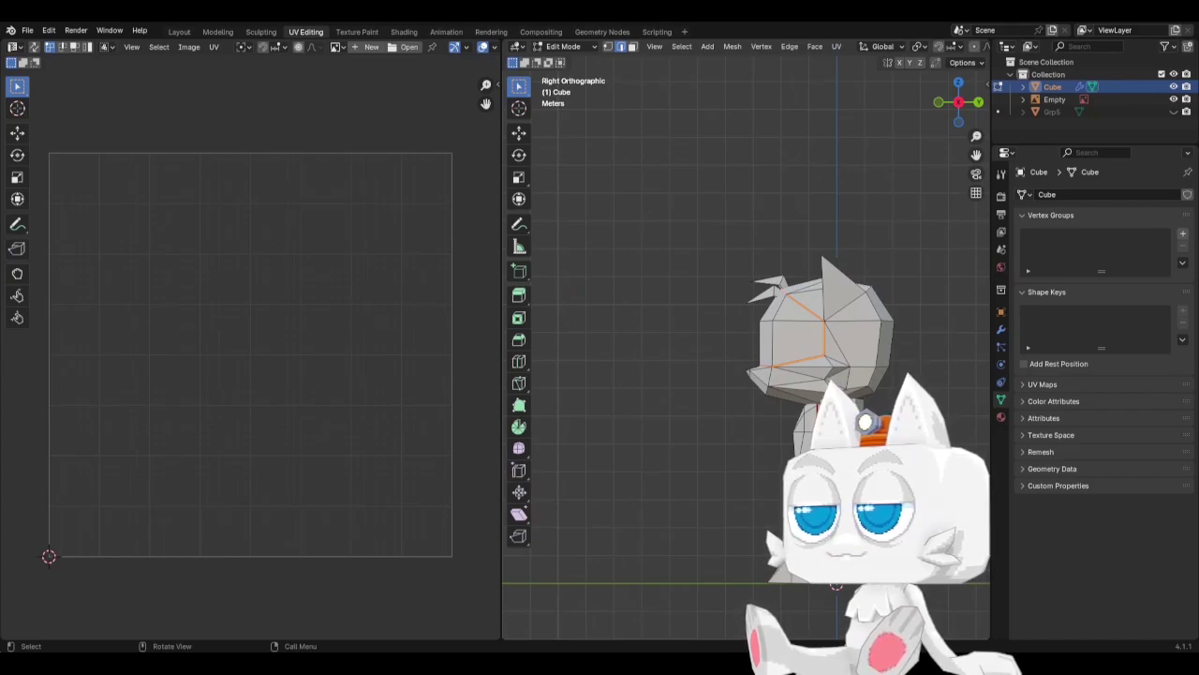
{"action": "key", "text": "KP_1"}
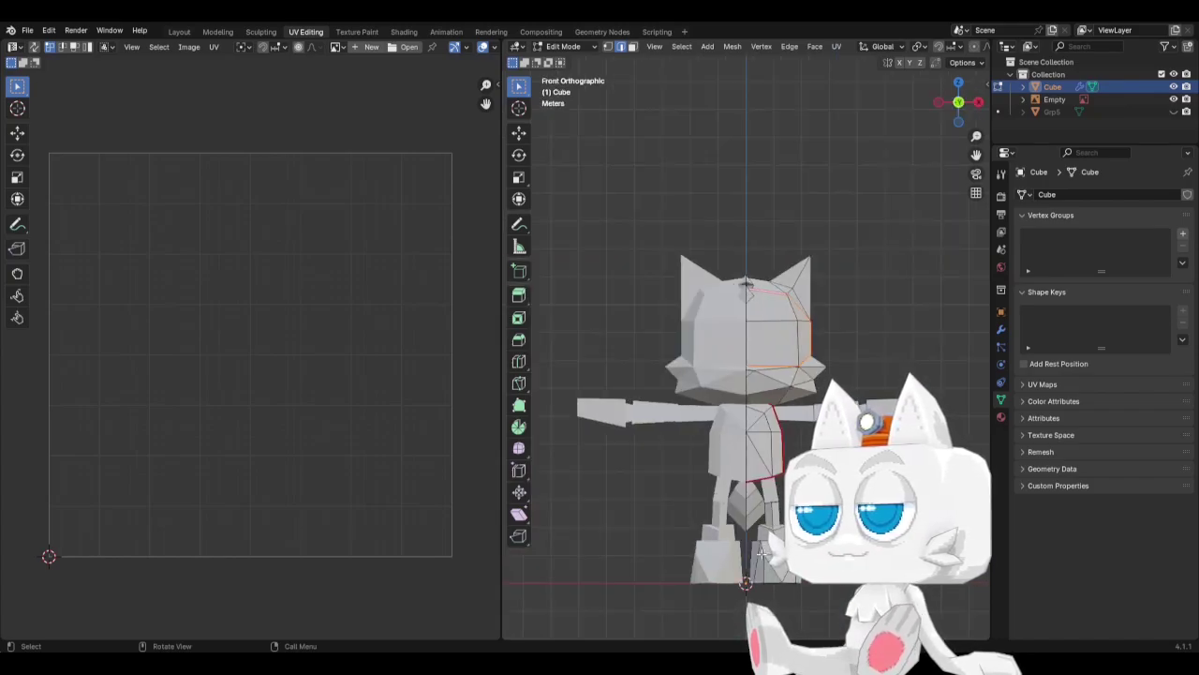
{"action": "middle_click_drag", "start_coordinate": [762, 554], "coordinate": [726, 570]}
{"action": "scroll", "coordinate": [779, 487], "scroll_direction": "up", "scroll_amount": 2}
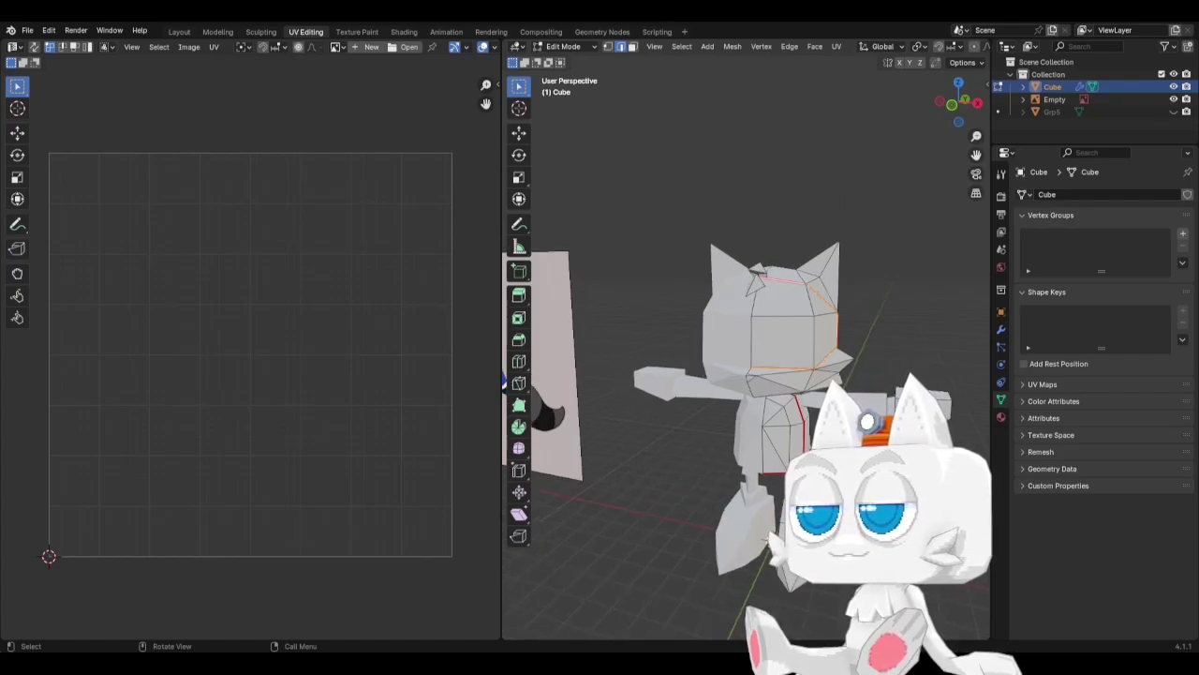
{"action": "key", "text": "alt+a"}
{"action": "middle_click_drag", "start_coordinate": [787, 524], "coordinate": [702, 525], "text": "shift"}
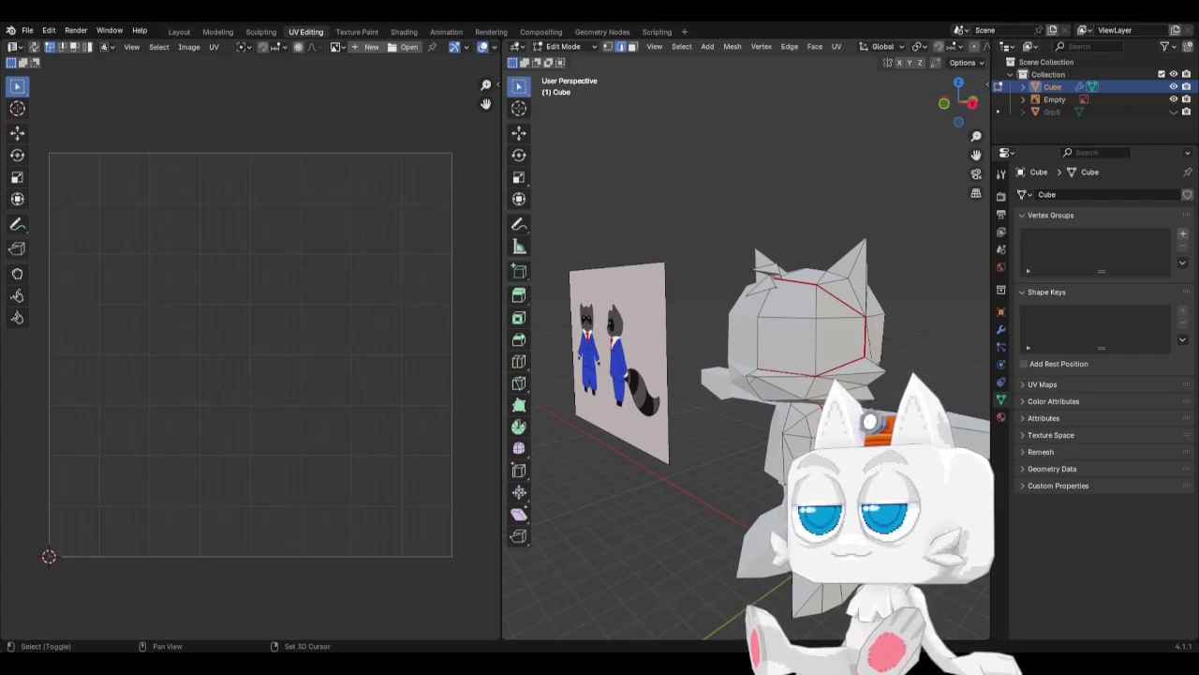
{"action": "middle_click_drag", "start_coordinate": [703, 525], "coordinate": [627, 525]}
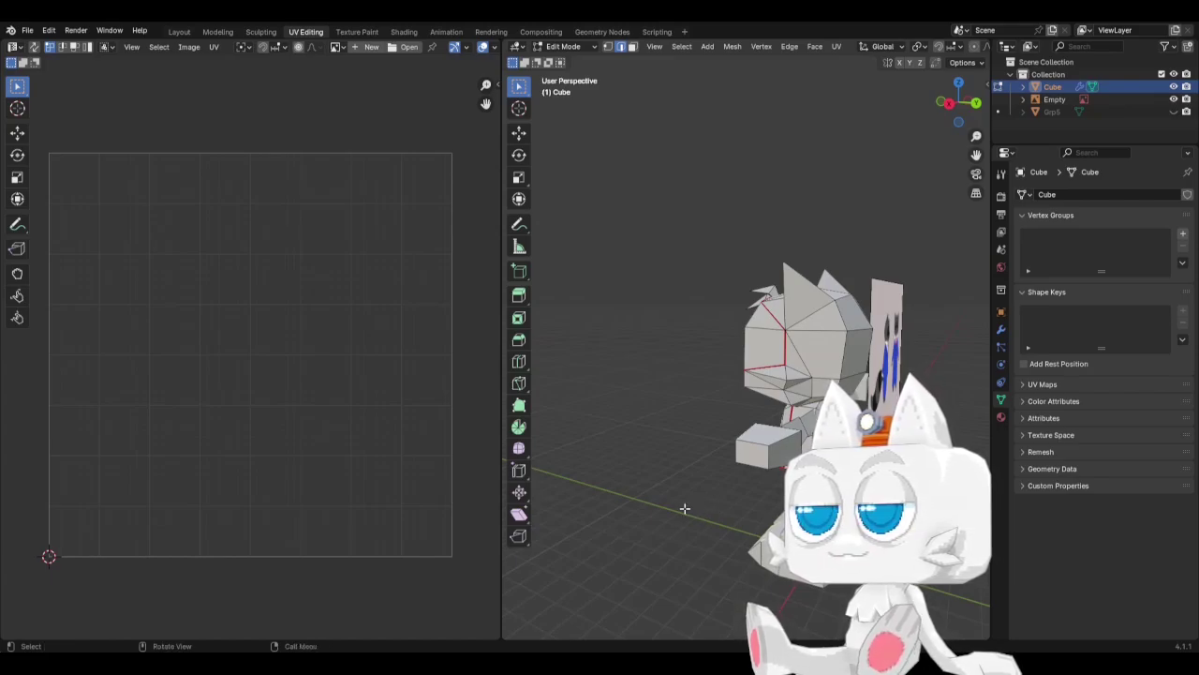
Scale the selected edge across the top of the raccoon's foot.
{"action": "key", "text": "KP_1"}
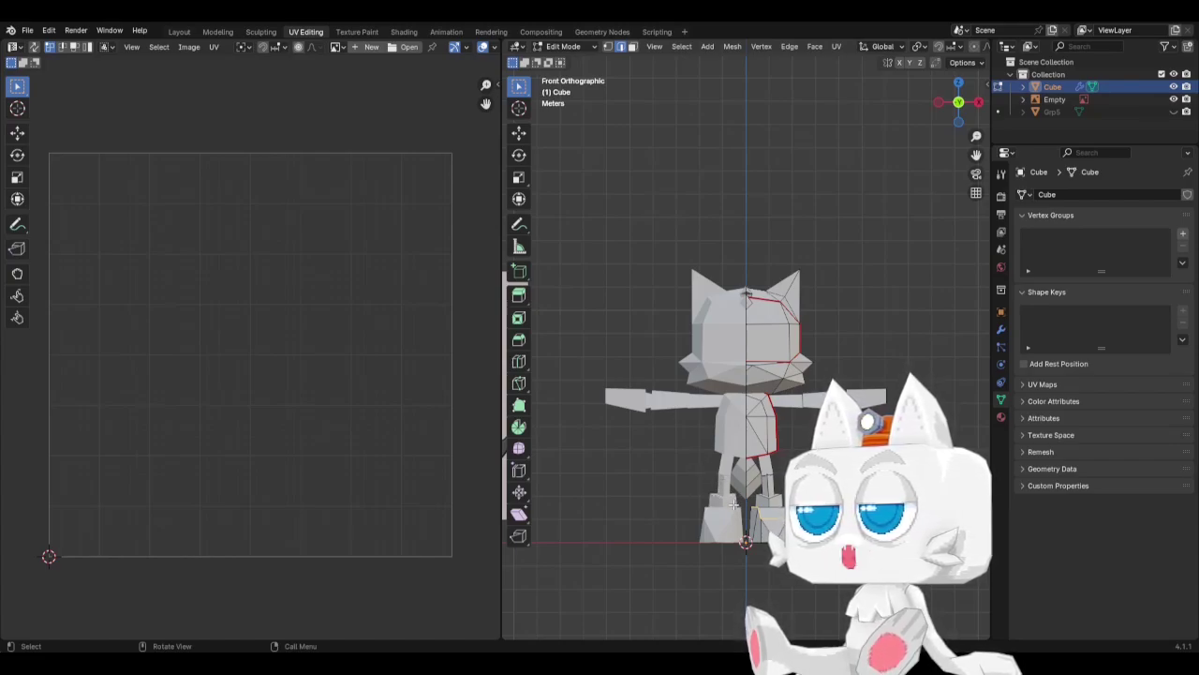
{"action": "middle_click_drag", "start_coordinate": [733, 504], "coordinate": [704, 513]}
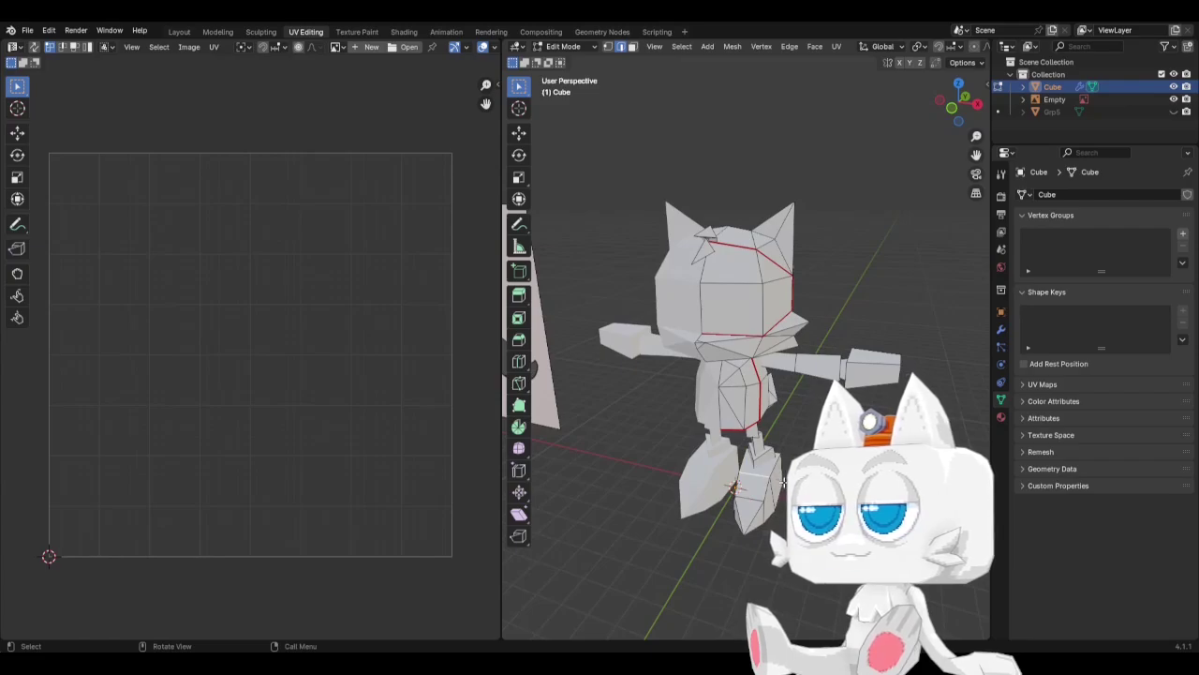
{"action": "middle_click_drag", "start_coordinate": [783, 482], "coordinate": [745, 488]}
{"action": "key", "text": "s"}
{"action": "left_click", "coordinate": [745, 487]}
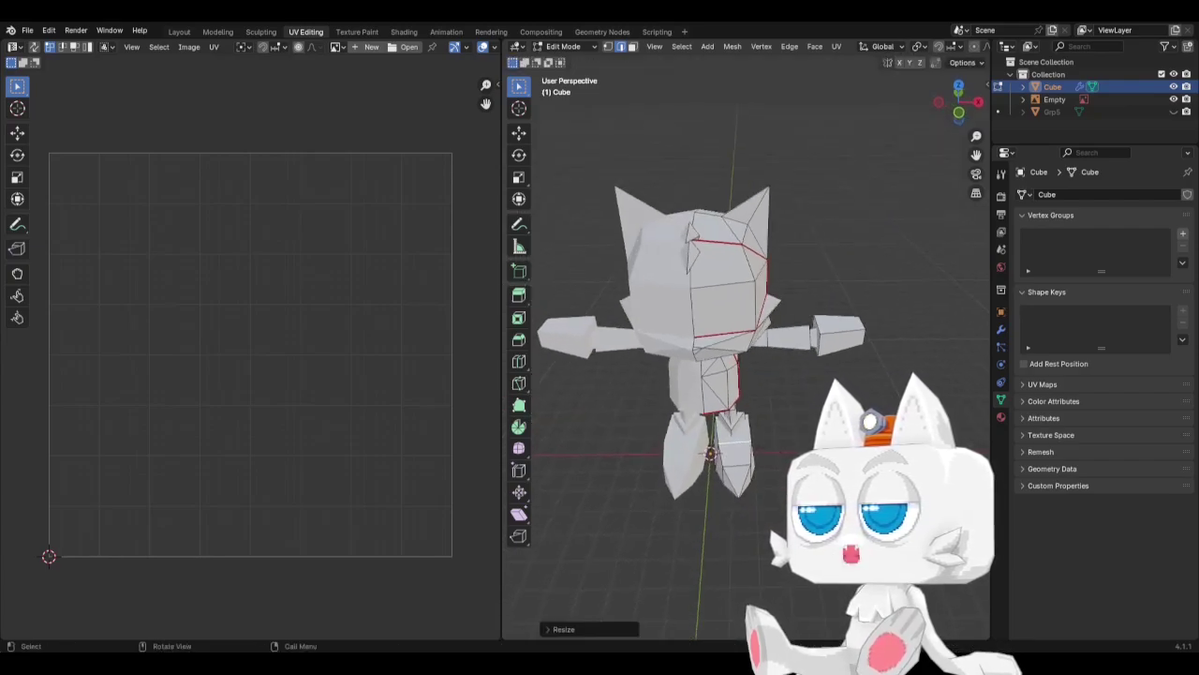
Move the foot's top edge slightly down along the Z axis in right side view.
{"action": "key", "text": "KP_1"}
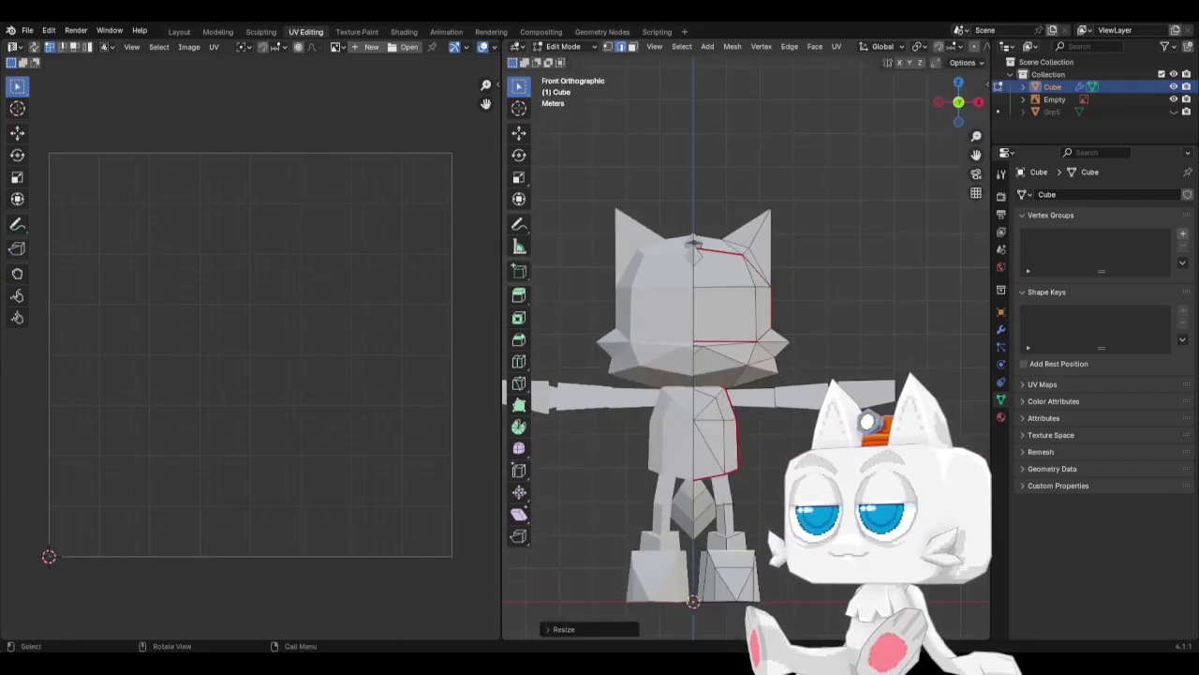
{"action": "key", "text": "KP_3"}
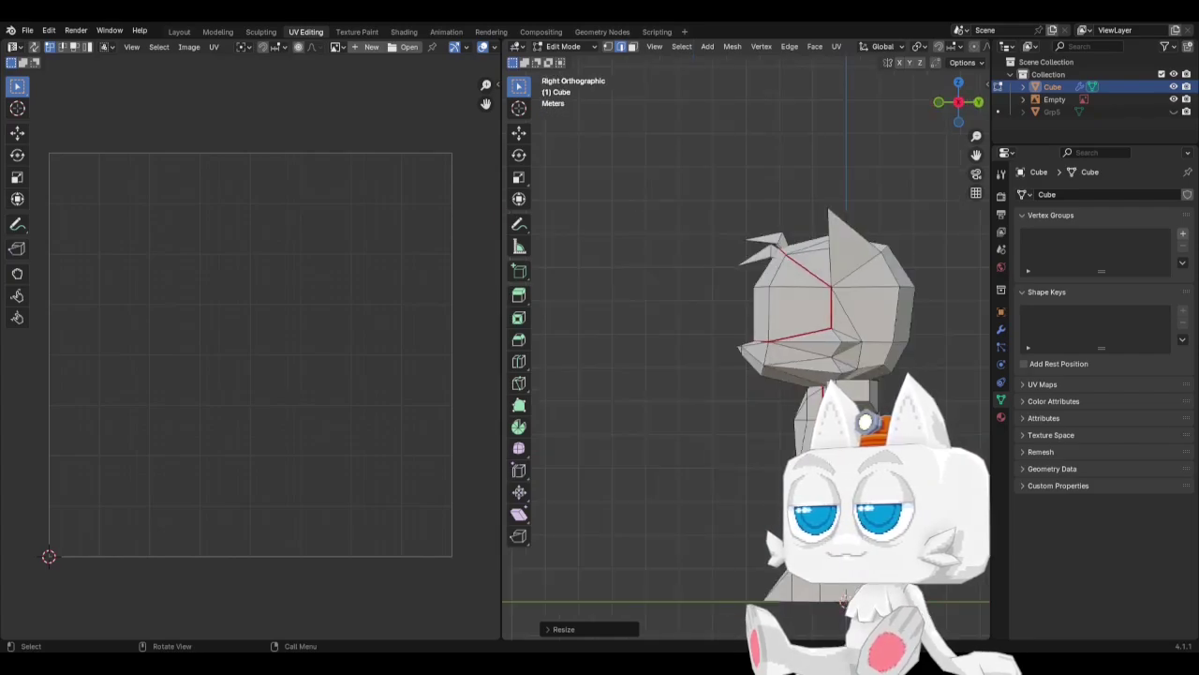
{"action": "key", "text": "g"}
{"action": "key", "text": "z"}
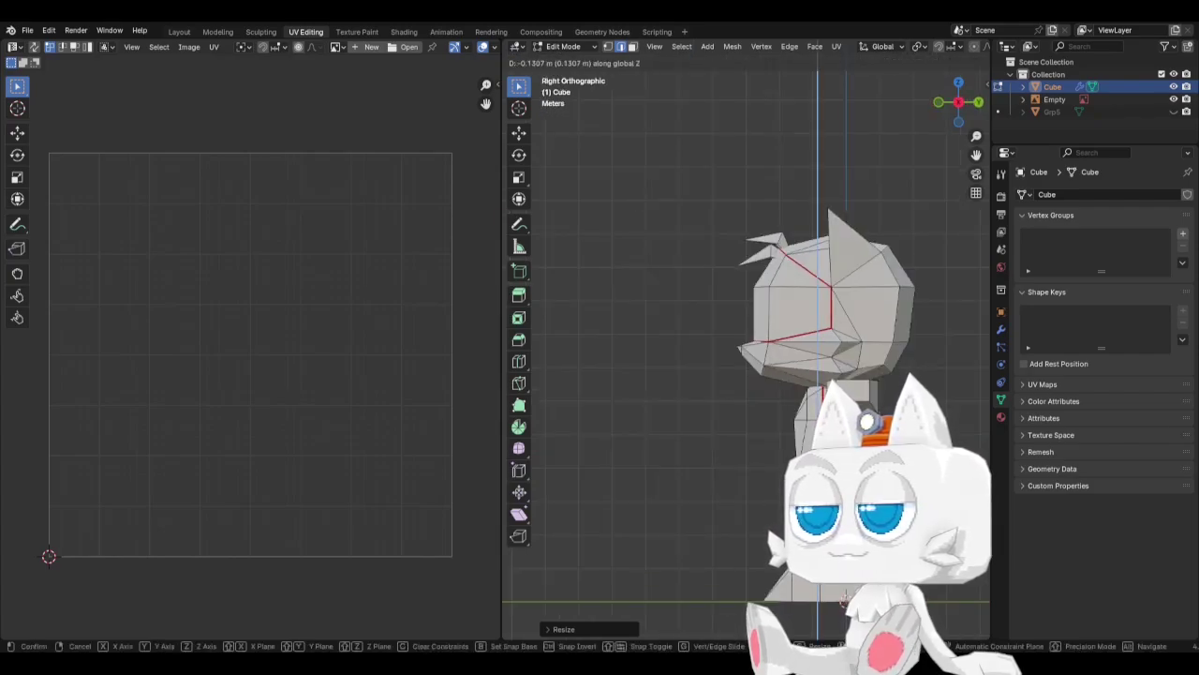
{"action": "key", "text": "Return"}
Mark the edges outlining the upper surface of the foot as a seam.
{"action": "key", "text": "KP_1"}
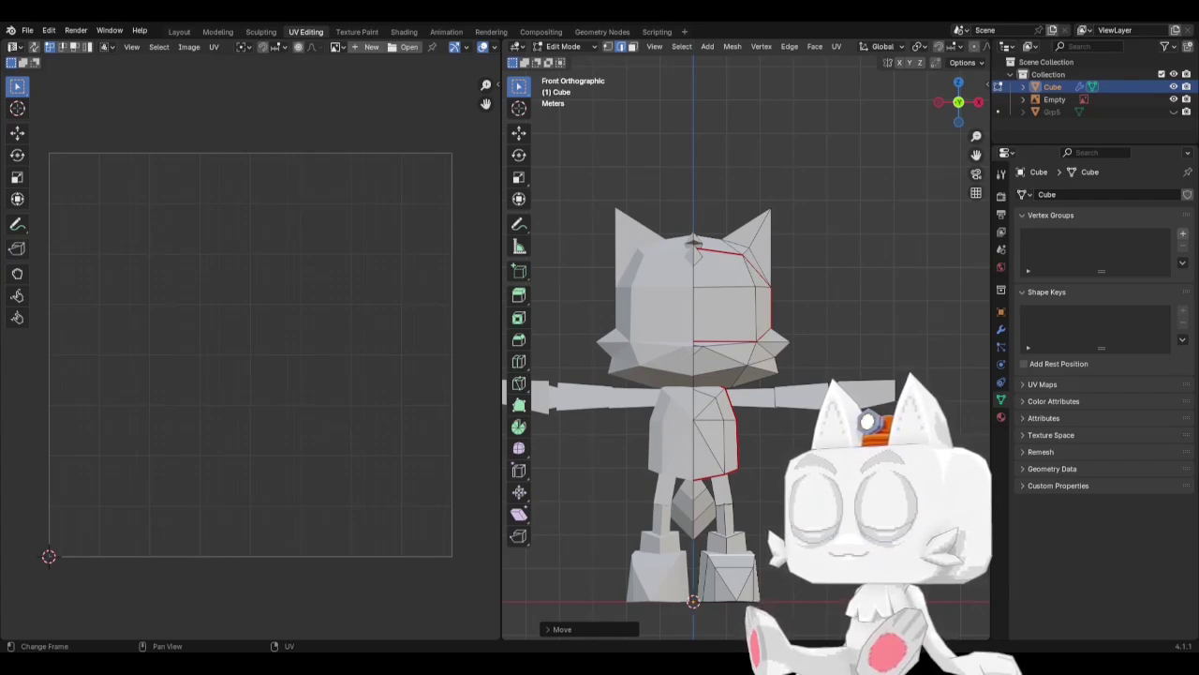
{"action": "middle_click_drag", "start_coordinate": [757, 456], "coordinate": [774, 509]}
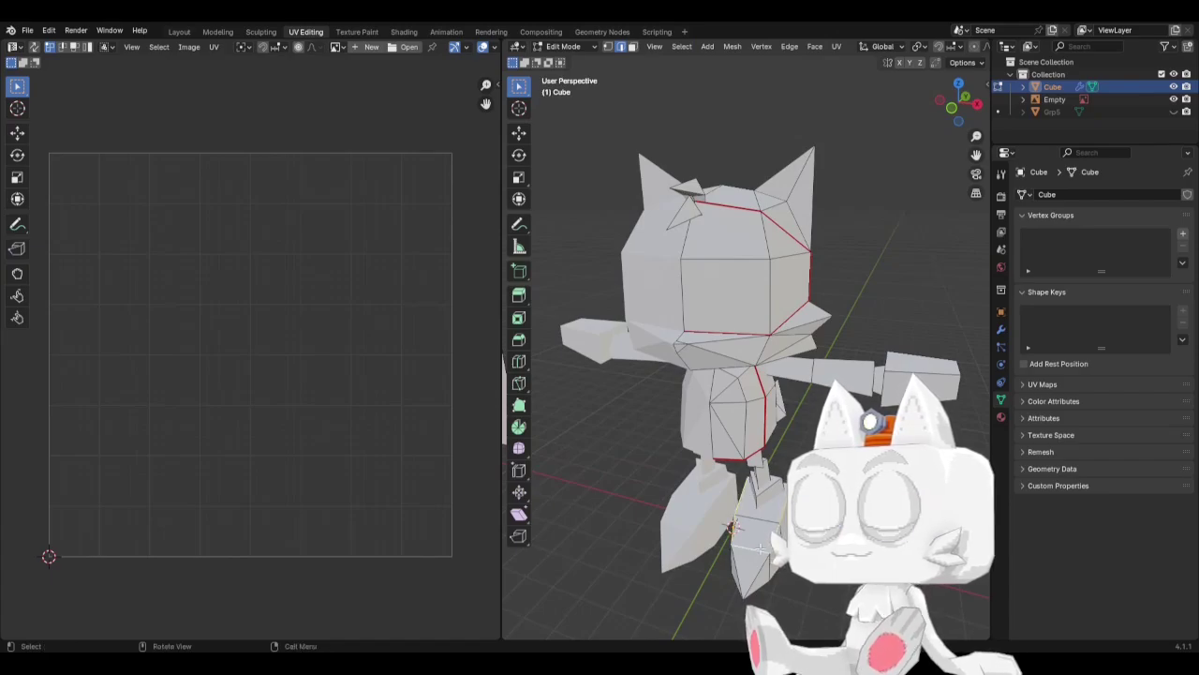
{"action": "key", "text": "ctrl+e"}
{"action": "left_click", "coordinate": [723, 527]}
Select the seam-bounded faces of the raccoon's face, torso front and foot top, and UV unwrap them.
{"action": "middle_click_drag", "start_coordinate": [723, 528], "coordinate": [755, 463]}
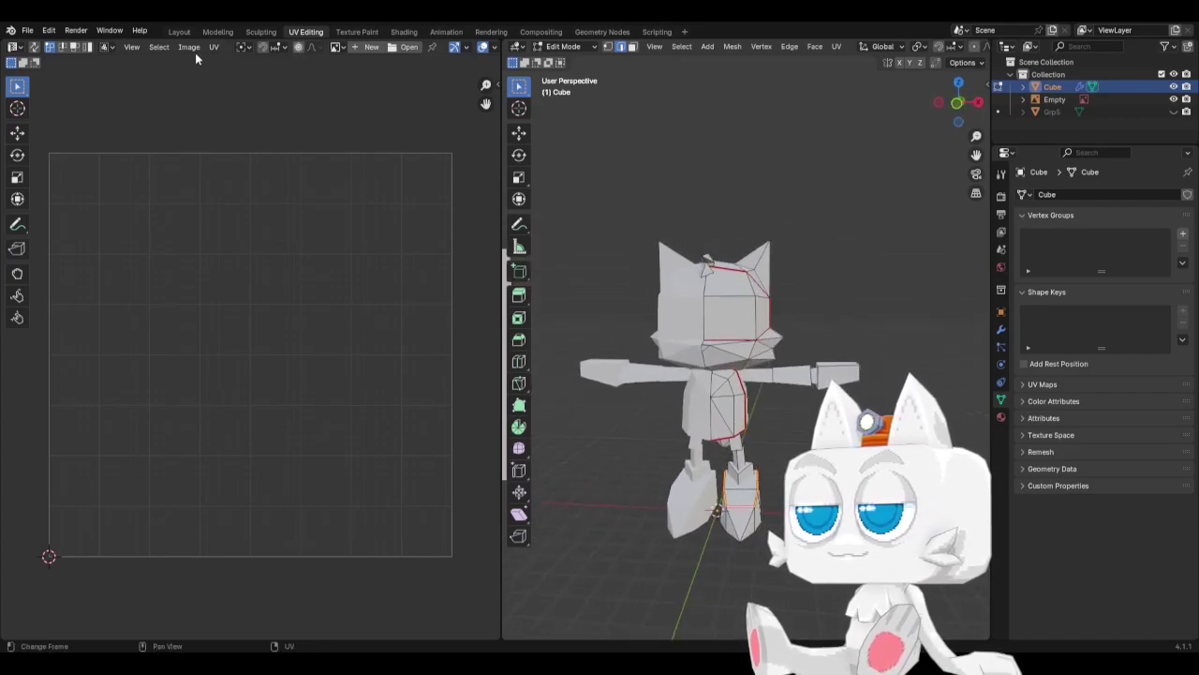
{"action": "left_click", "coordinate": [731, 319]}
{"action": "middle_click_drag", "start_coordinate": [750, 352], "coordinate": [740, 395]}
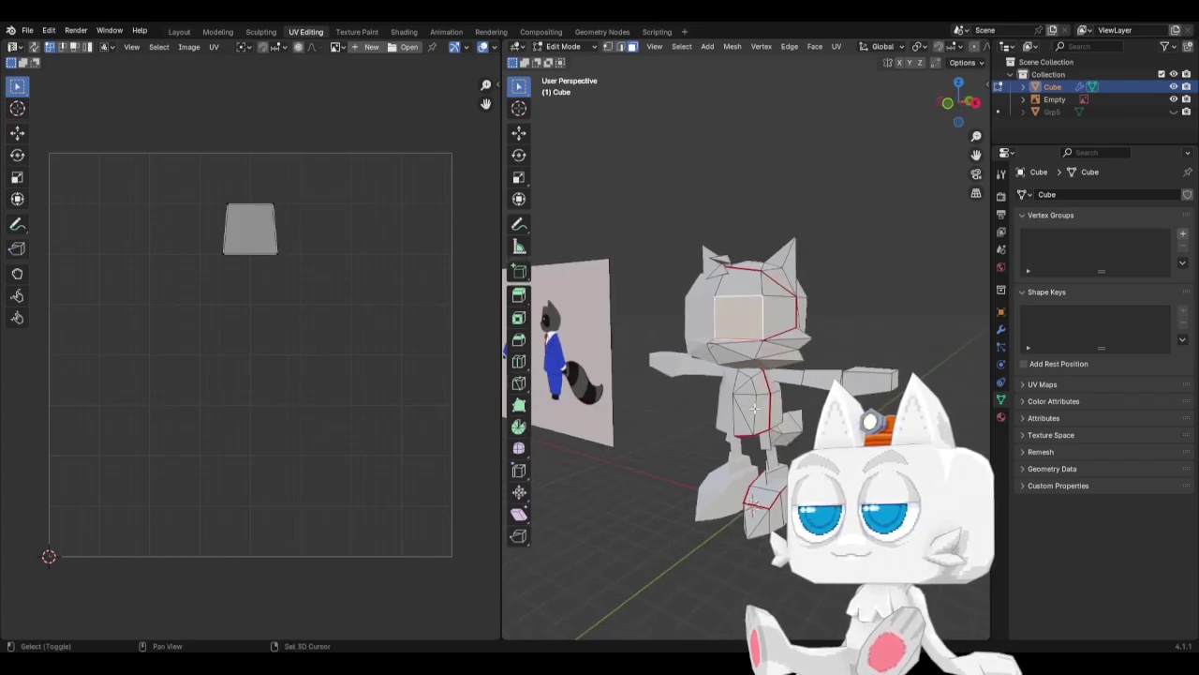
{"action": "left_click", "coordinate": [750, 410], "text": "shift"}
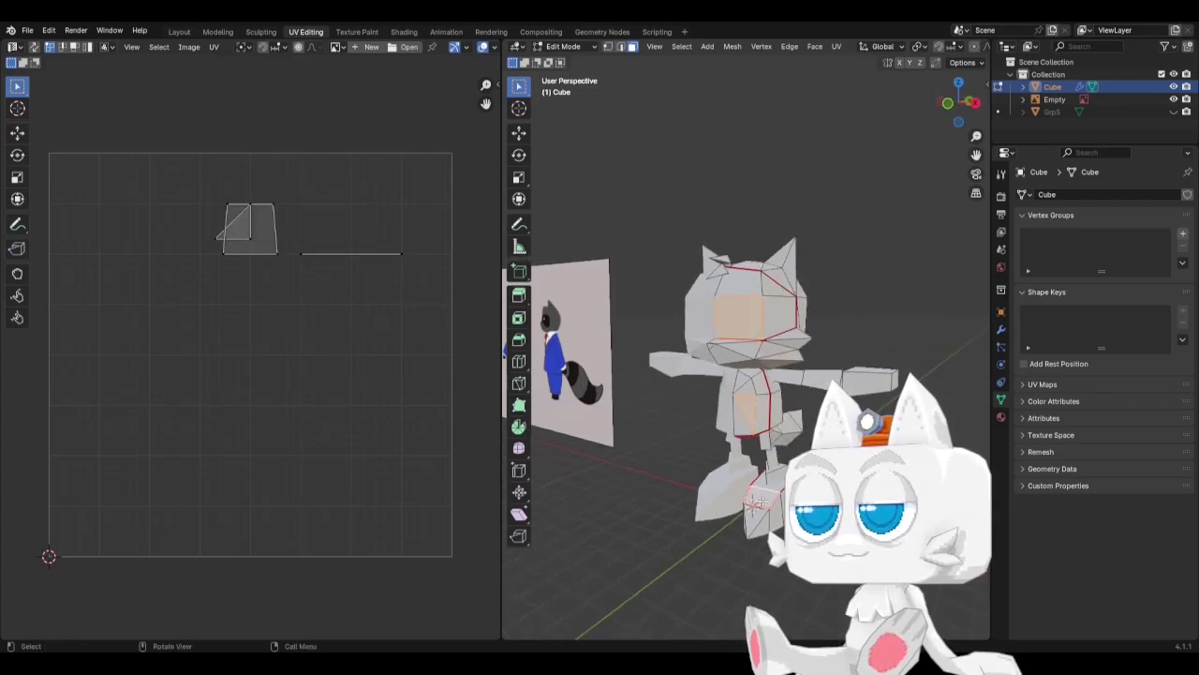
{"action": "key", "text": "ctrl+l"}
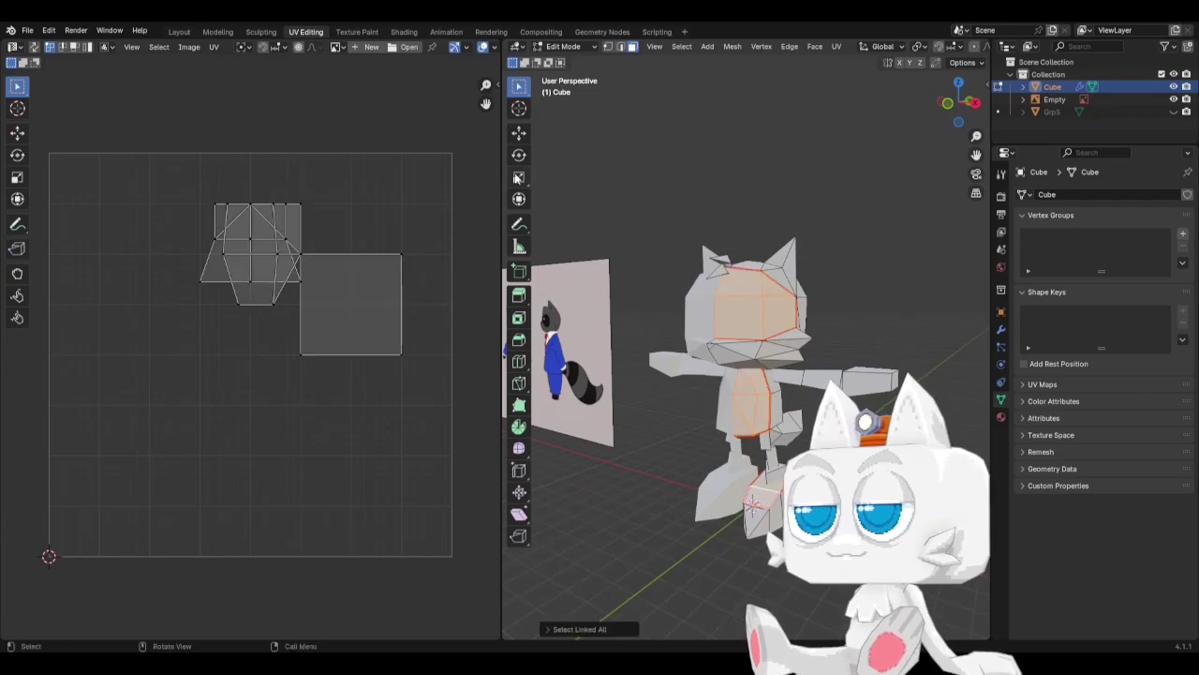
{"action": "left_click", "coordinate": [836, 46]}
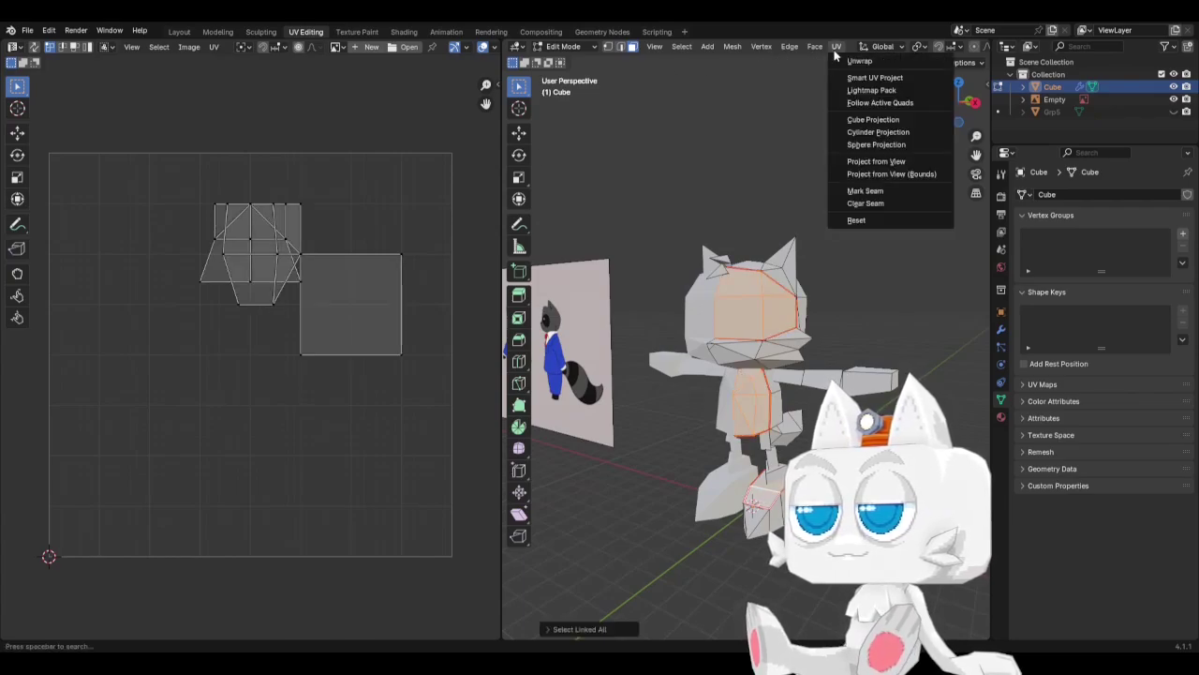
{"action": "left_click", "coordinate": [848, 63]}
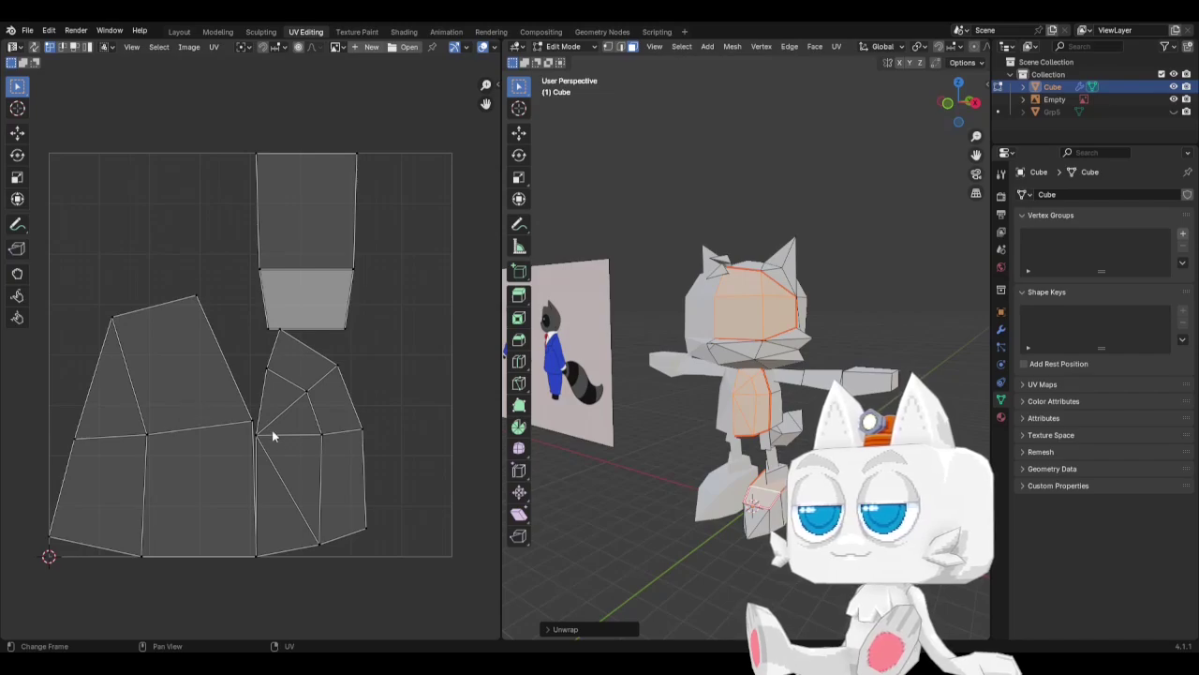
Increase the unwrap margin to 0.254 to space the UV islands apart.
{"action": "scroll", "coordinate": [283, 448], "scroll_direction": "down", "scroll_amount": 2}
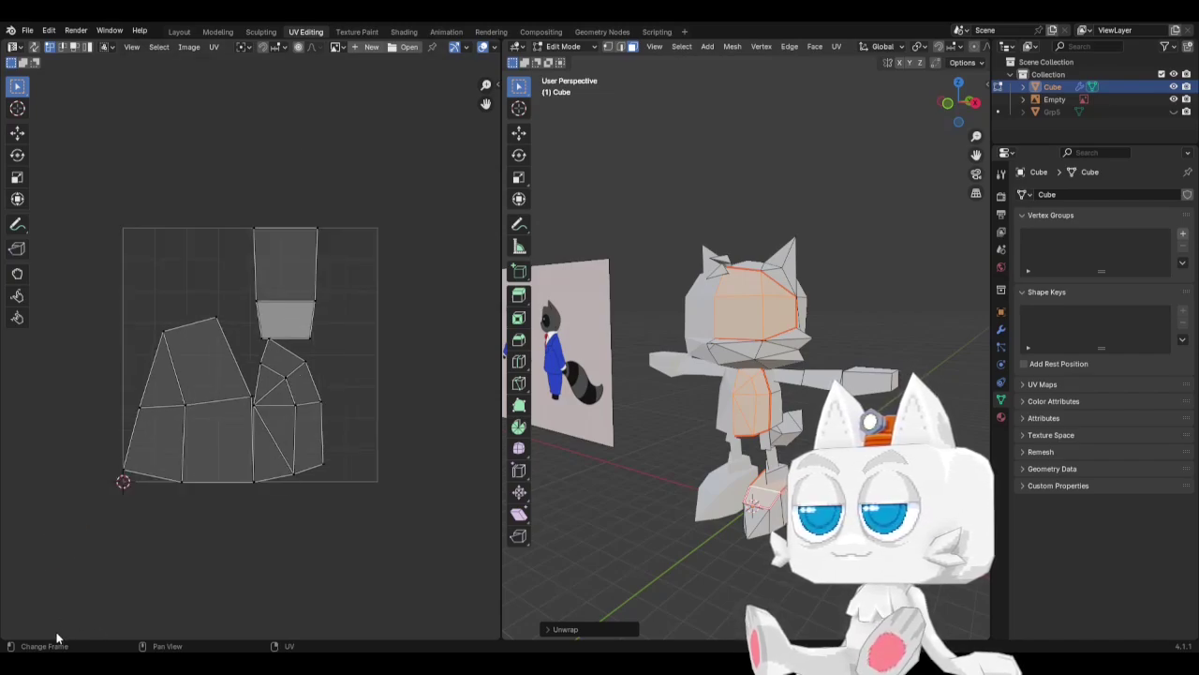
{"action": "left_click", "coordinate": [551, 630]}
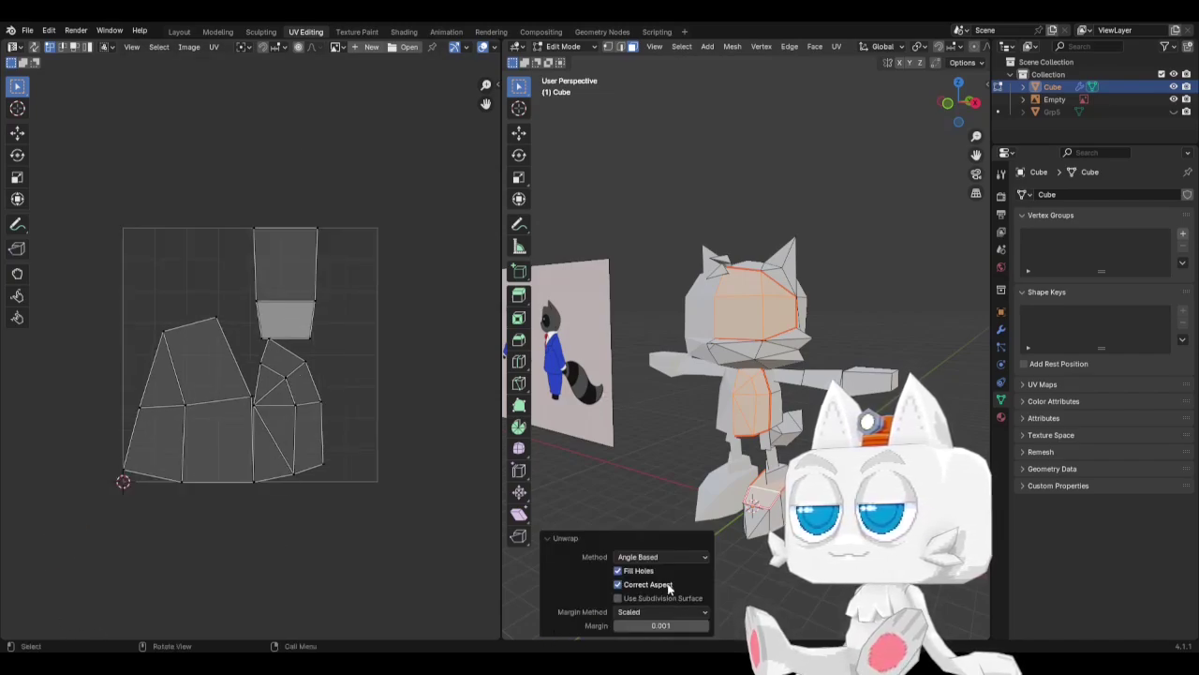
{"action": "left_click_drag", "start_coordinate": [656, 625], "coordinate": [782, 625]}
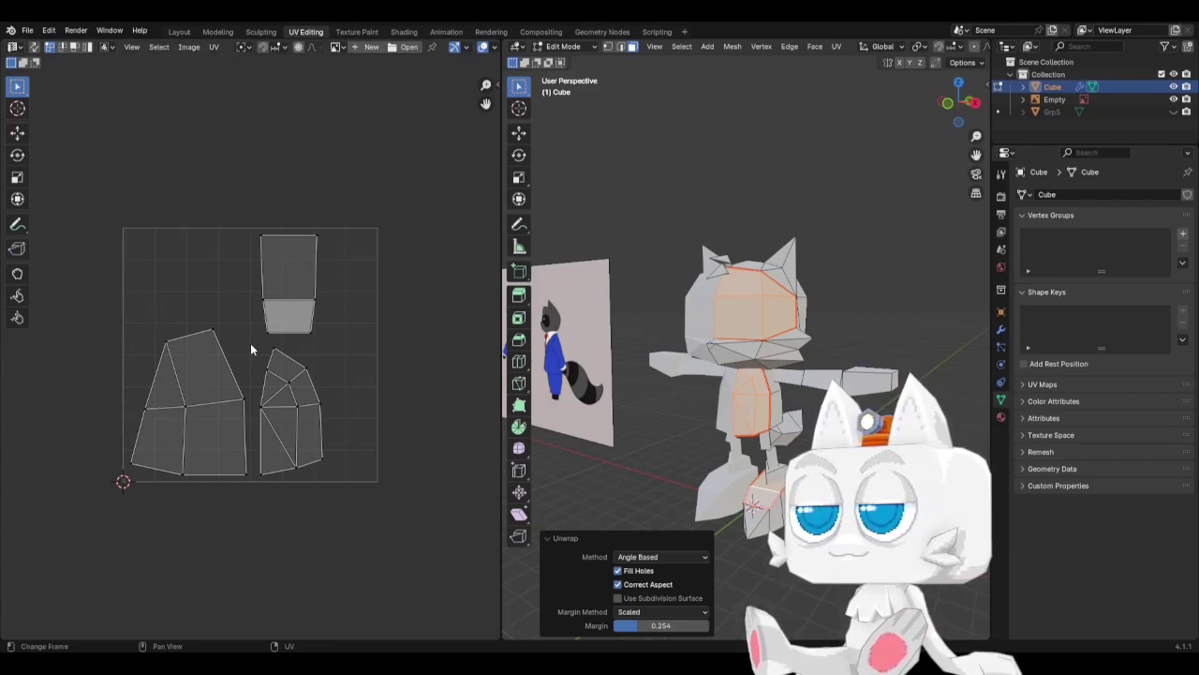
Isolate the face's UV island, rotate its upper edge to horizontal and move it above the central face column.
{"action": "left_click", "coordinate": [740, 328]}
{"action": "key", "text": "ctrl+l"}
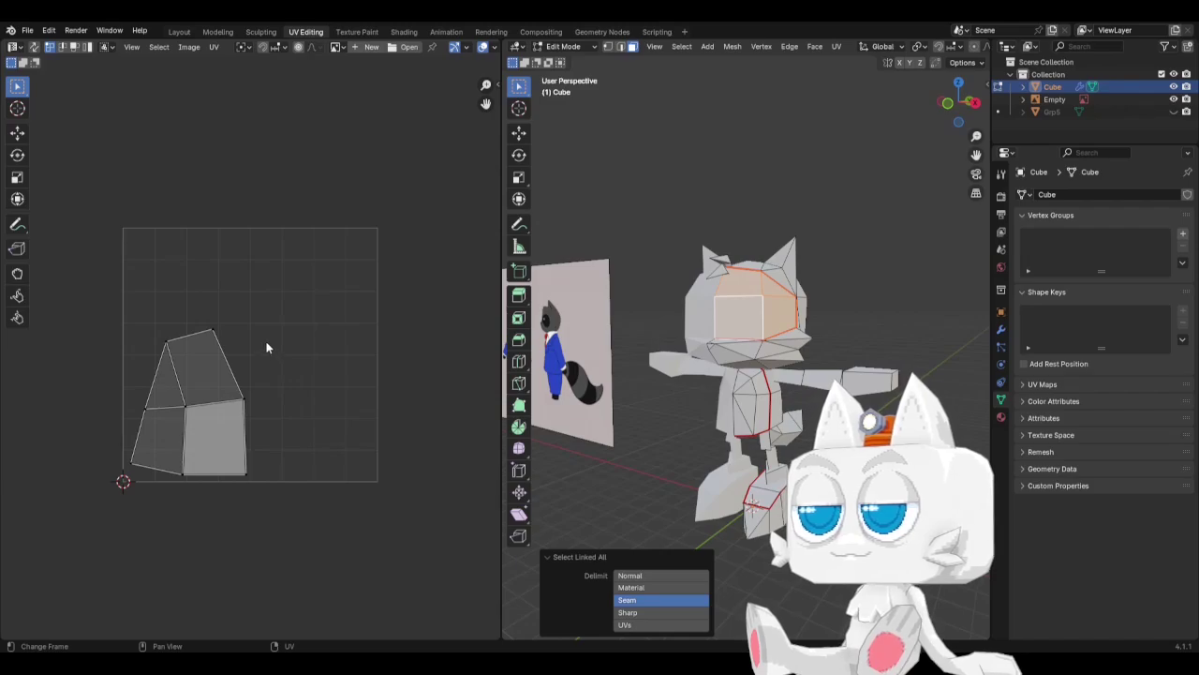
{"action": "key", "text": "b"}
{"action": "left_click_drag", "start_coordinate": [133, 314], "coordinate": [240, 367]}
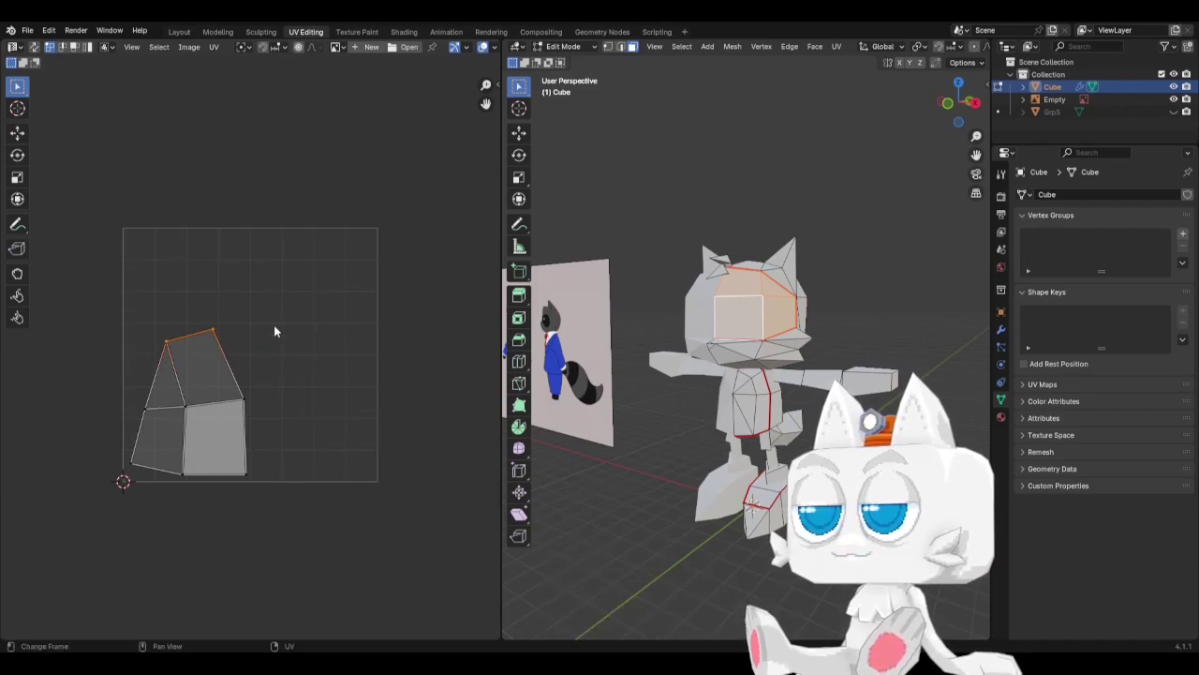
{"action": "key", "text": "r"}
{"action": "left_click", "coordinate": [307, 342]}
{"action": "key", "text": "g"}
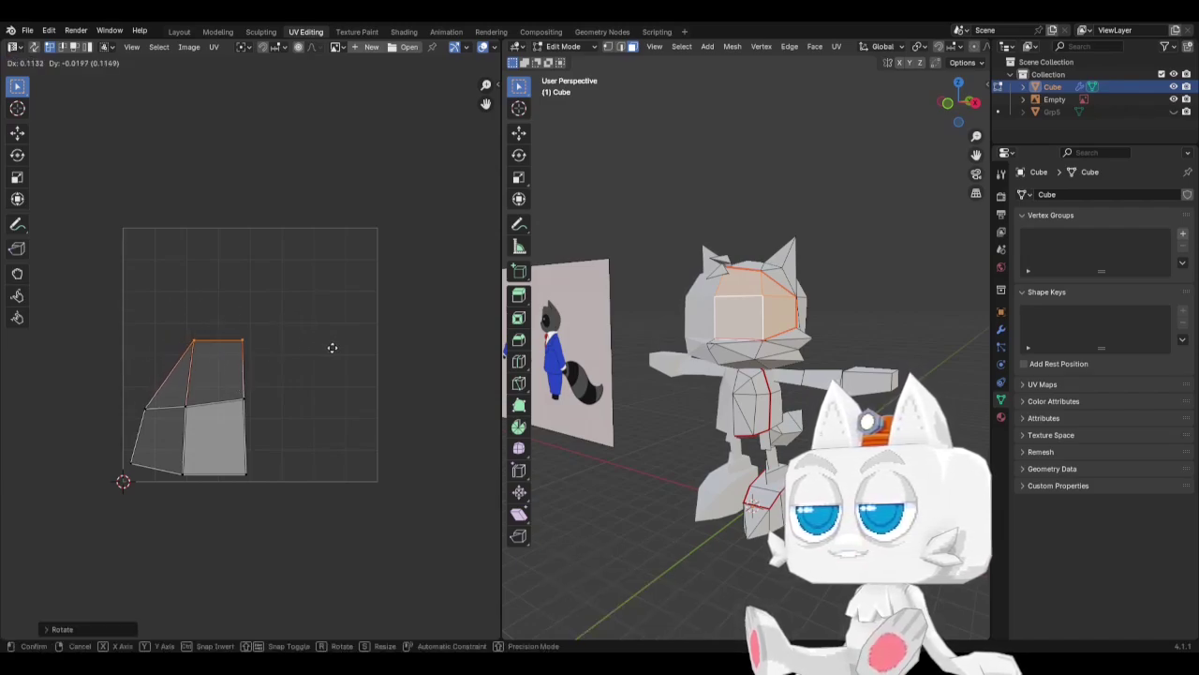
{"action": "left_click", "coordinate": [330, 348]}
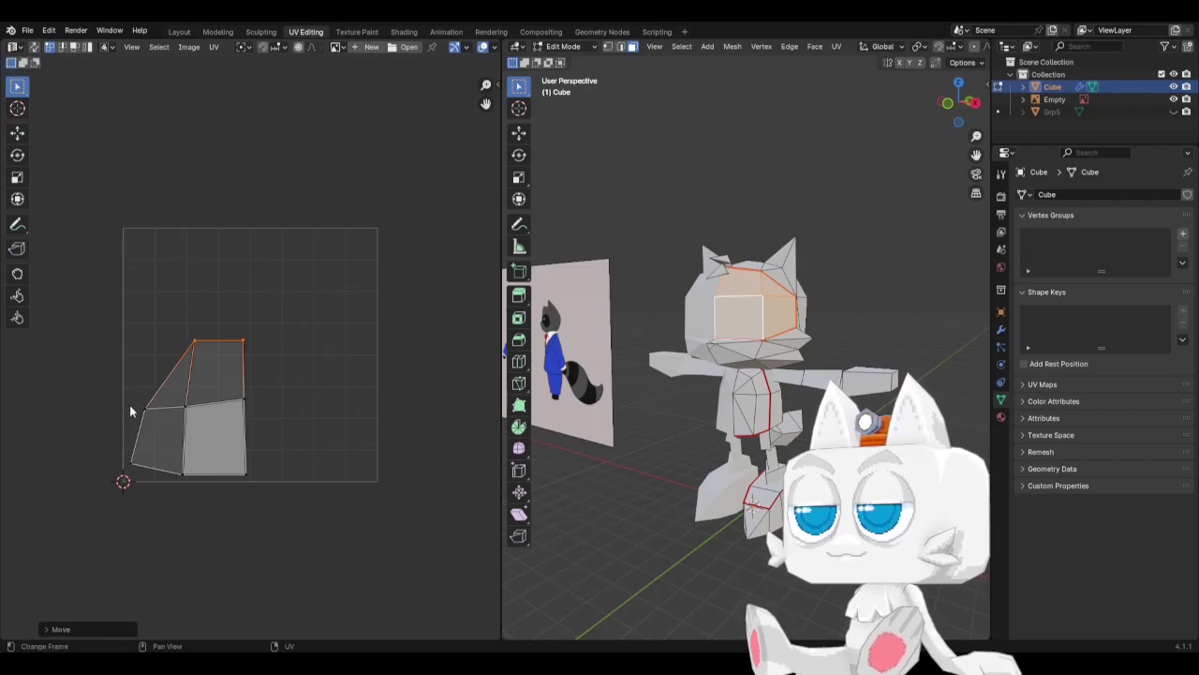
Straighten the outer side of the face's UV island to vertical and shrink the island into the upper-left corner of the UV square.
{"action": "key", "text": "alt+a"}
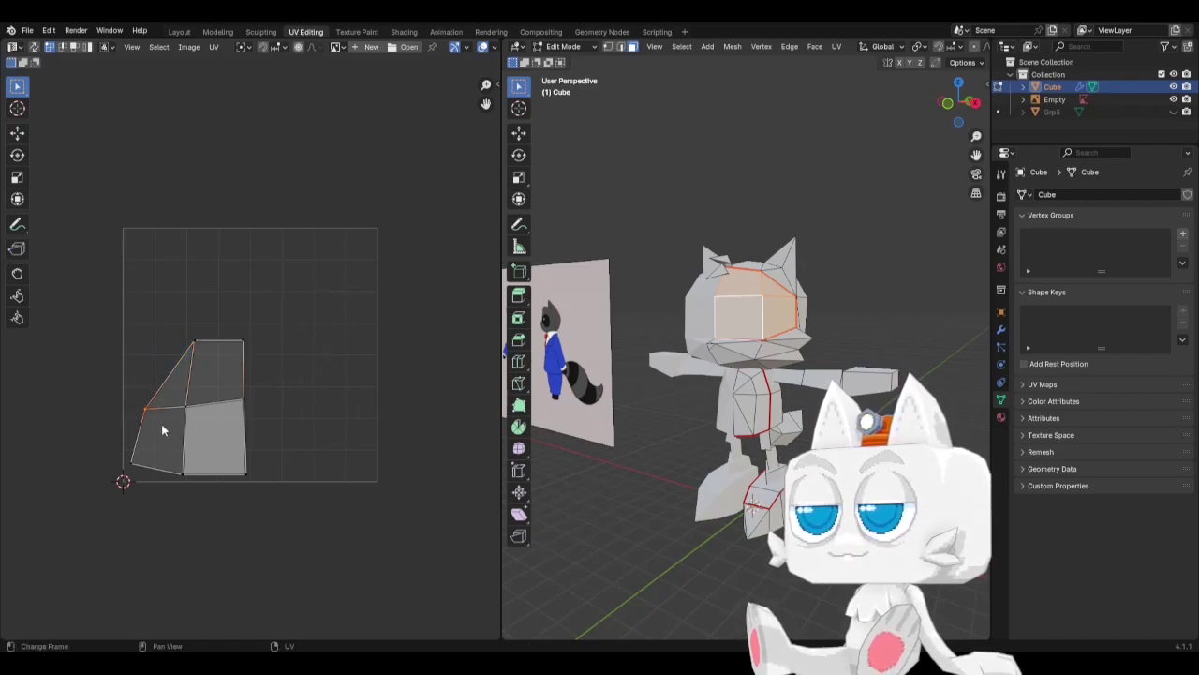
{"action": "left_click_drag", "start_coordinate": [161, 424], "coordinate": [146, 422]}
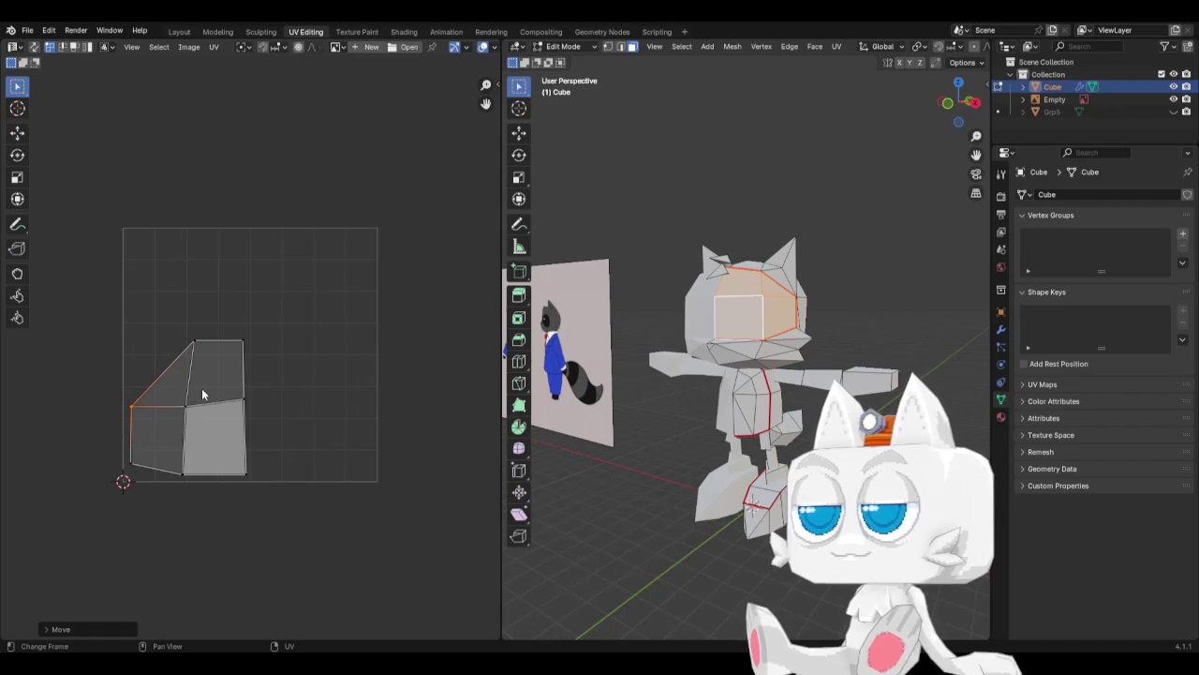
{"action": "key", "text": "l"}
{"action": "key", "text": "s"}
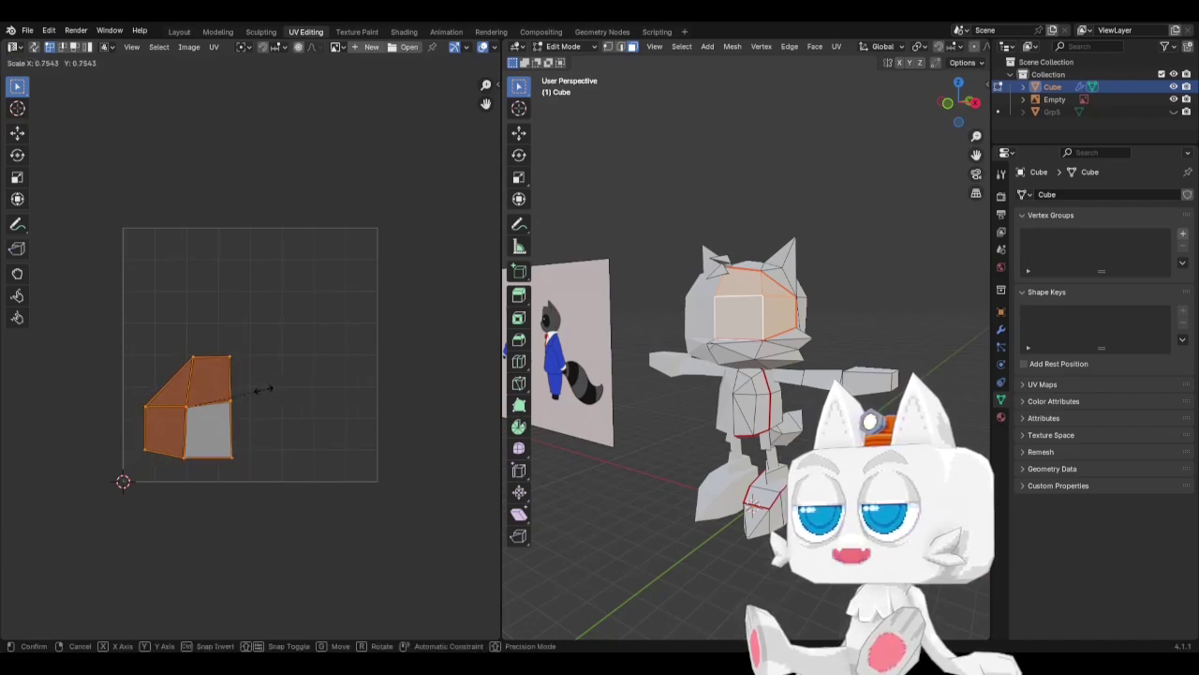
{"action": "left_click", "coordinate": [264, 389]}
{"action": "key", "text": "g"}
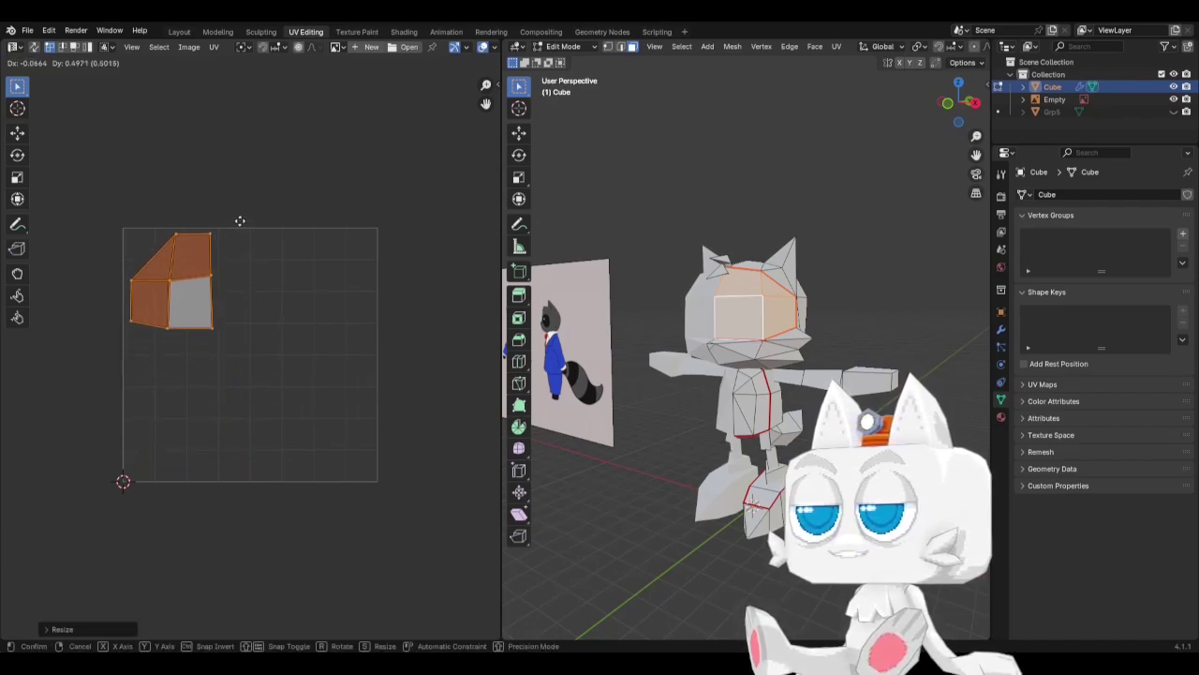
{"action": "left_click", "coordinate": [240, 224]}
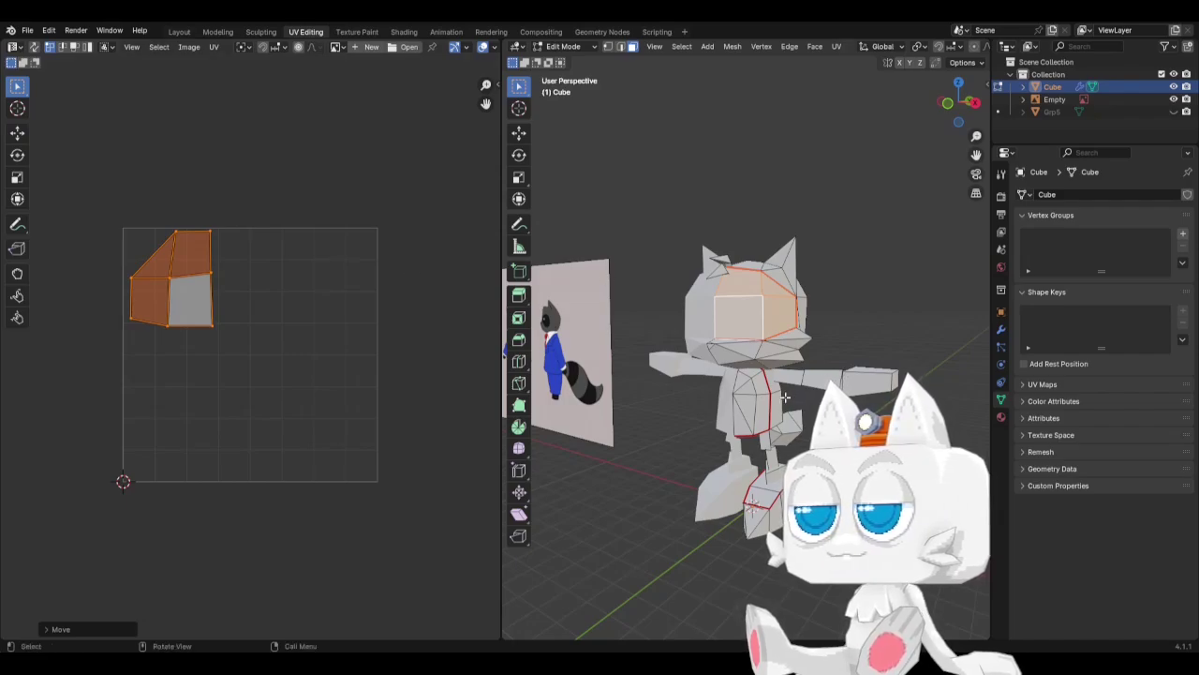
Select the seam-bounded torso front and rotate and shift the top faces of its UV island until the island's straight side is vertical.
{"action": "left_click", "coordinate": [747, 401]}
{"action": "key", "text": "ctrl+l"}
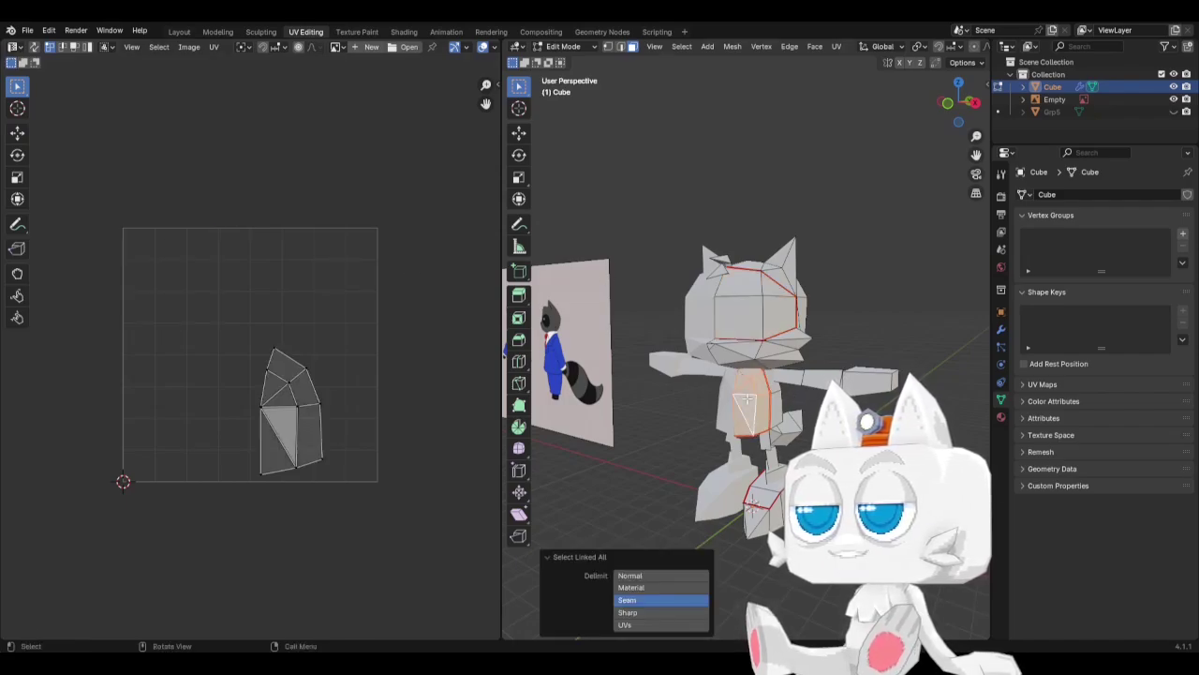
{"action": "left_click_drag", "start_coordinate": [236, 328], "coordinate": [304, 380]}
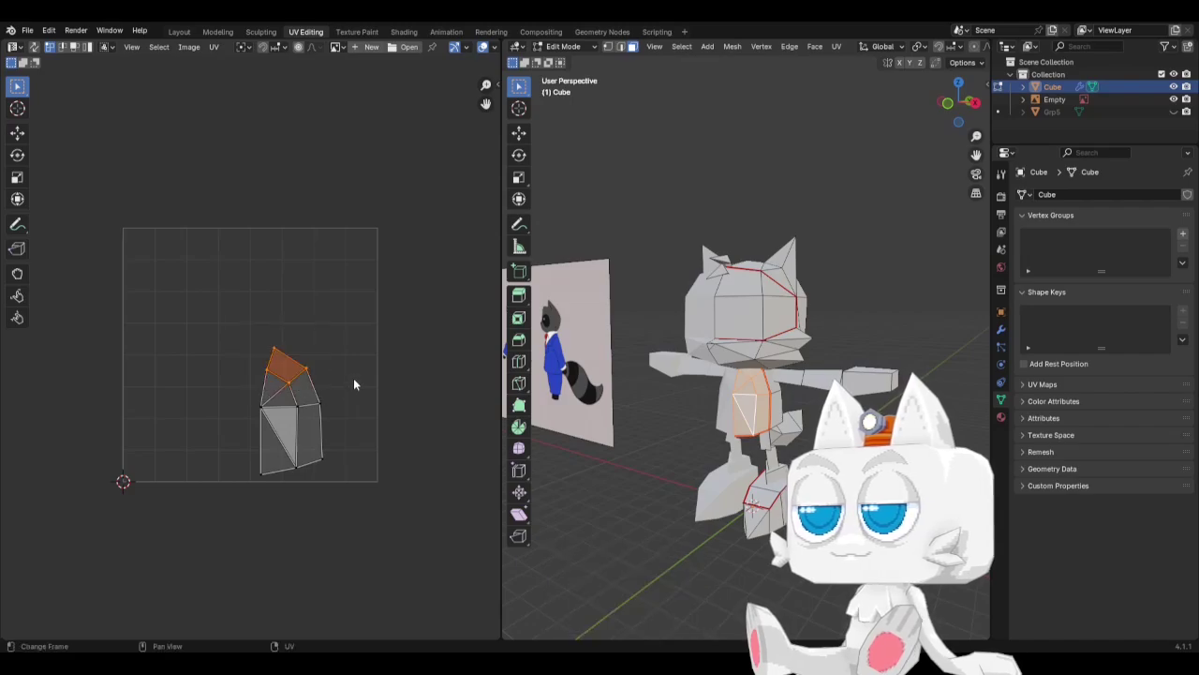
{"action": "key", "text": "r"}
{"action": "left_click", "coordinate": [347, 357]}
{"action": "key", "text": "g"}
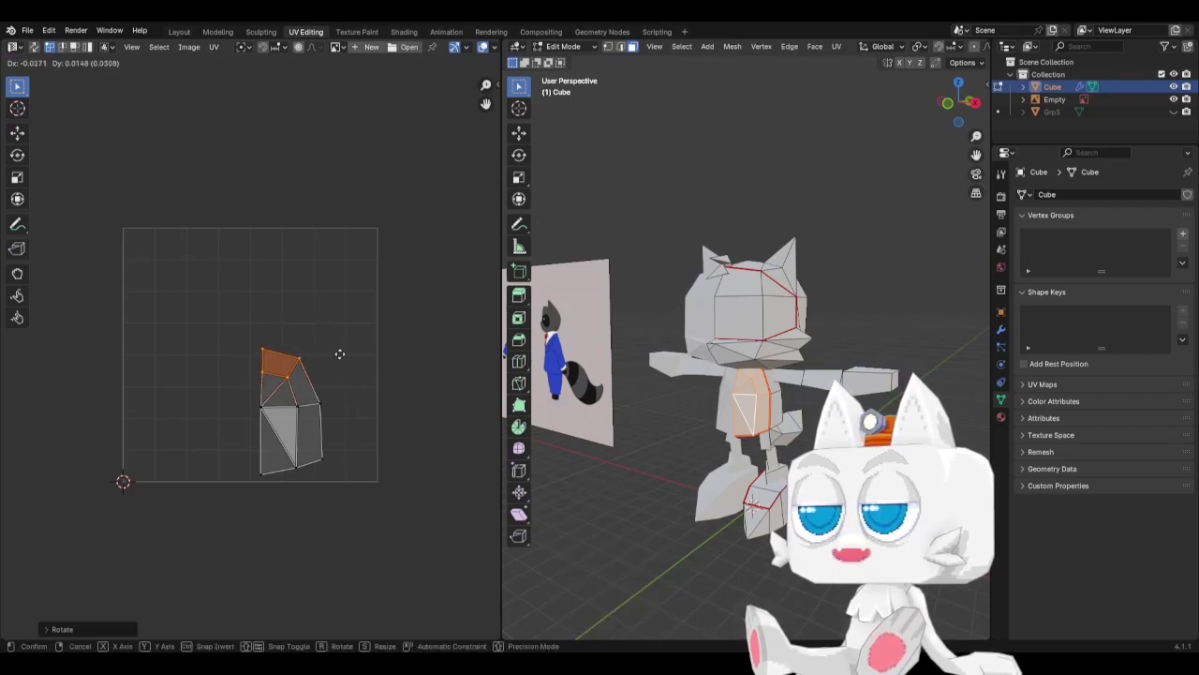
{"action": "left_click", "coordinate": [341, 354]}
{"action": "key", "text": "g"}
{"action": "key", "text": "y"}
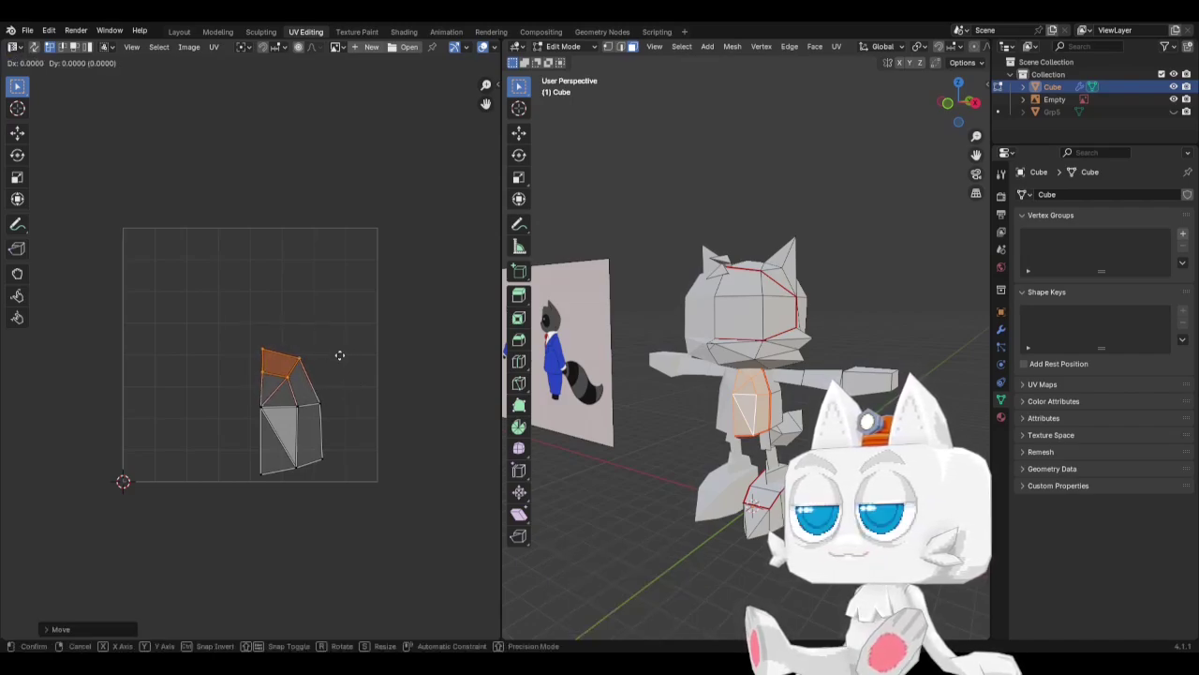
{"action": "left_click", "coordinate": [338, 357]}
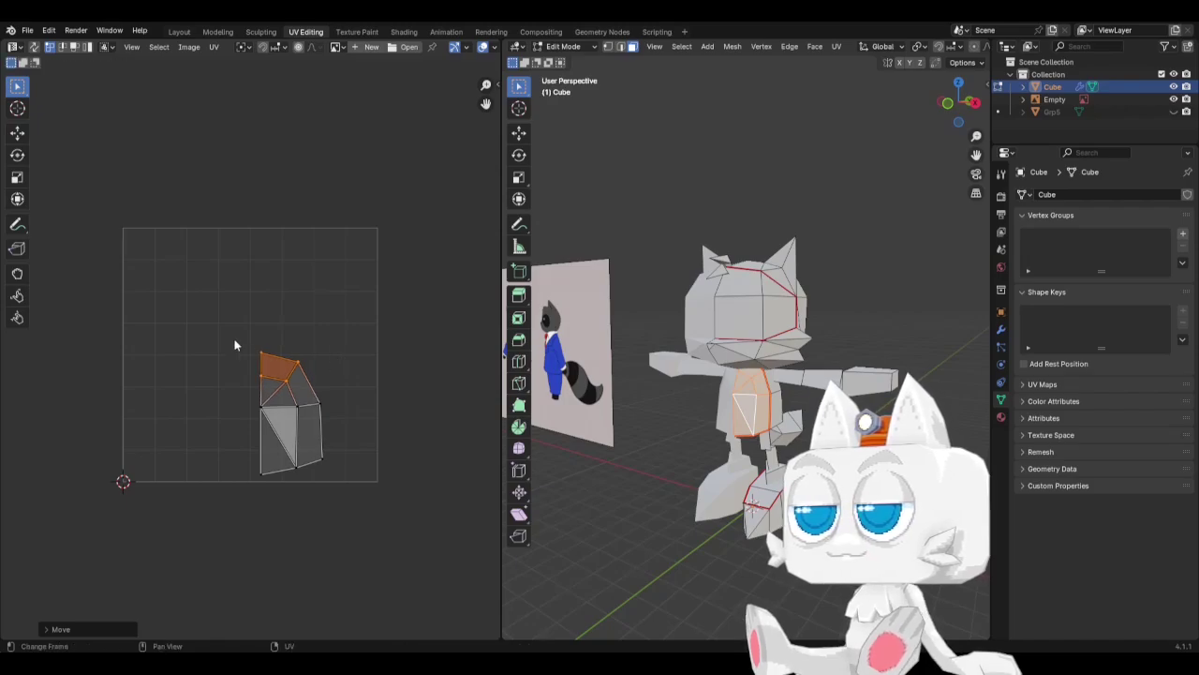
Move the whole torso UV island up beside the face island.
{"action": "left_click_drag", "start_coordinate": [232, 337], "coordinate": [366, 502]}
{"action": "key", "text": "g"}
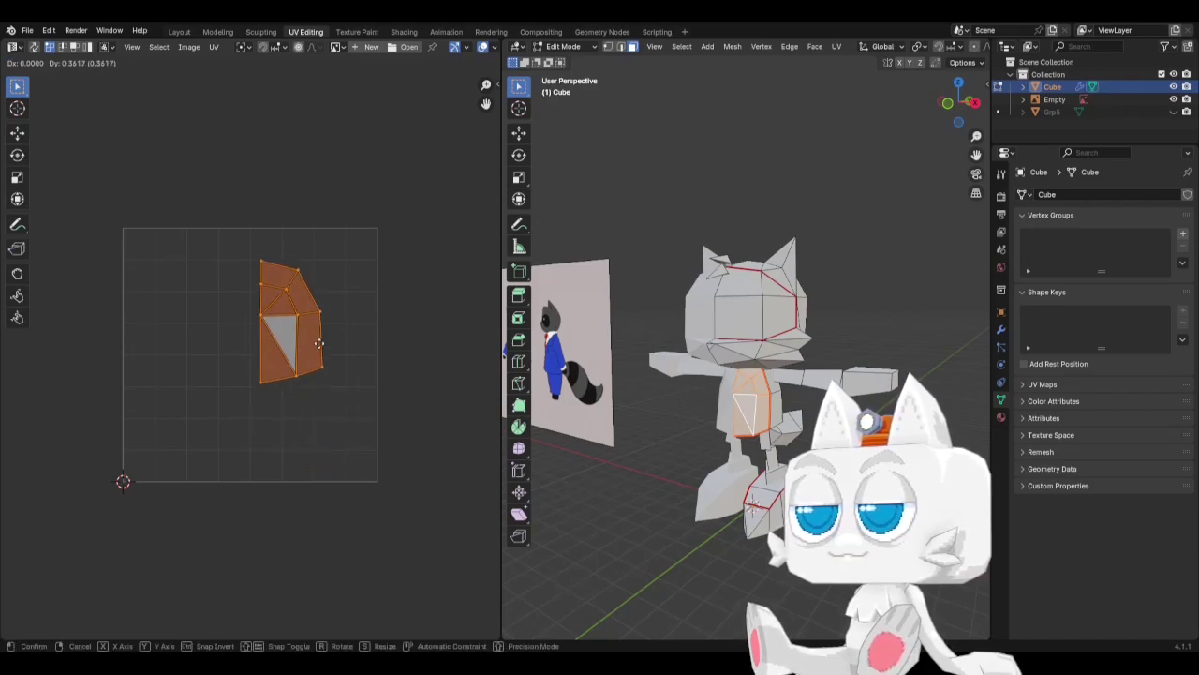
{"action": "left_click", "coordinate": [311, 316]}
{"action": "key", "text": "a"}
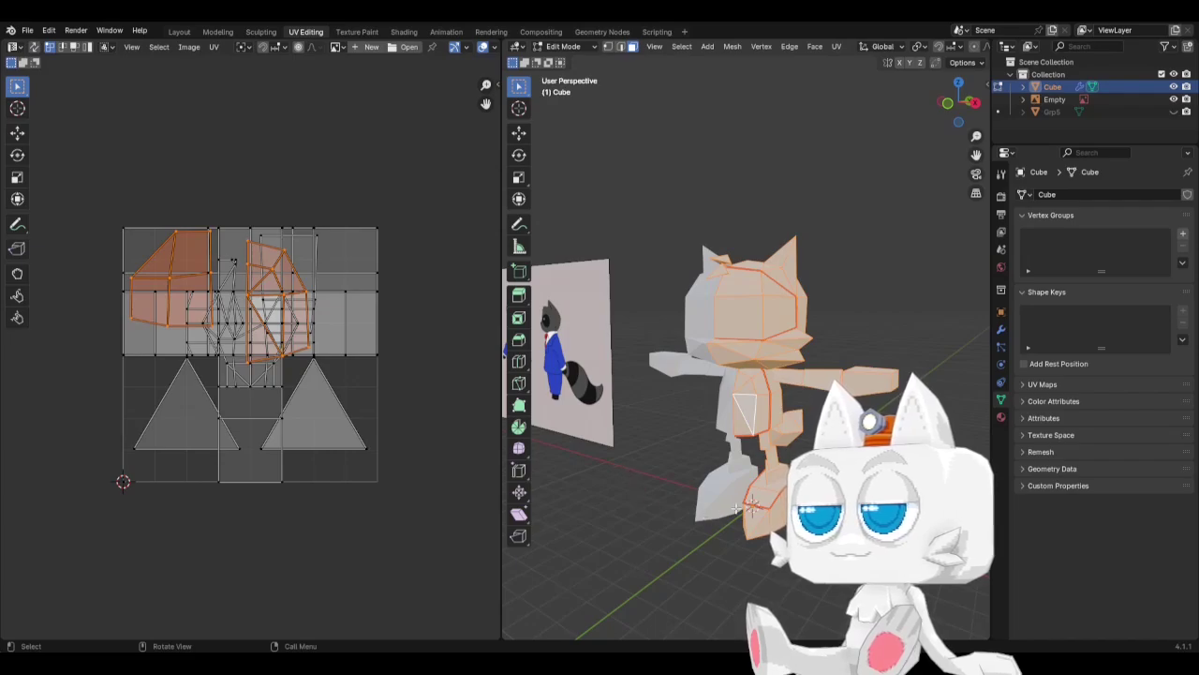
Select the seam-bounded foot top and move its UV island to the right, outside the UV square.
{"action": "left_click", "coordinate": [753, 500]}
{"action": "key", "text": "ctrl+l"}
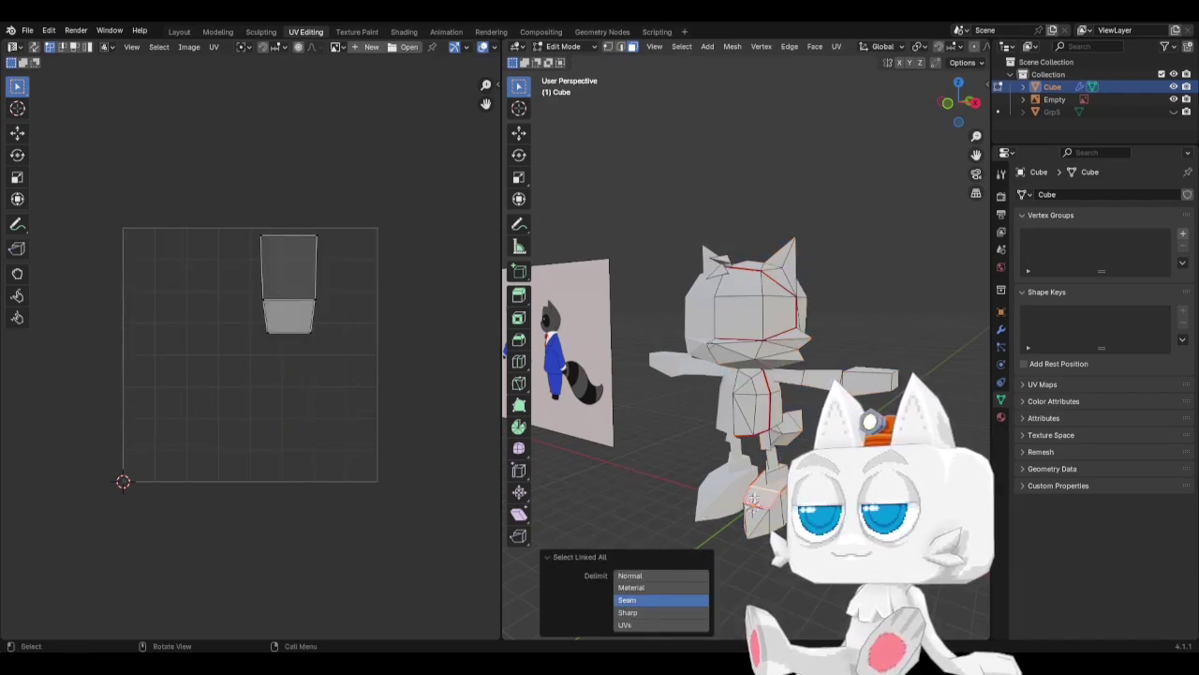
{"action": "left_click", "coordinate": [303, 299]}
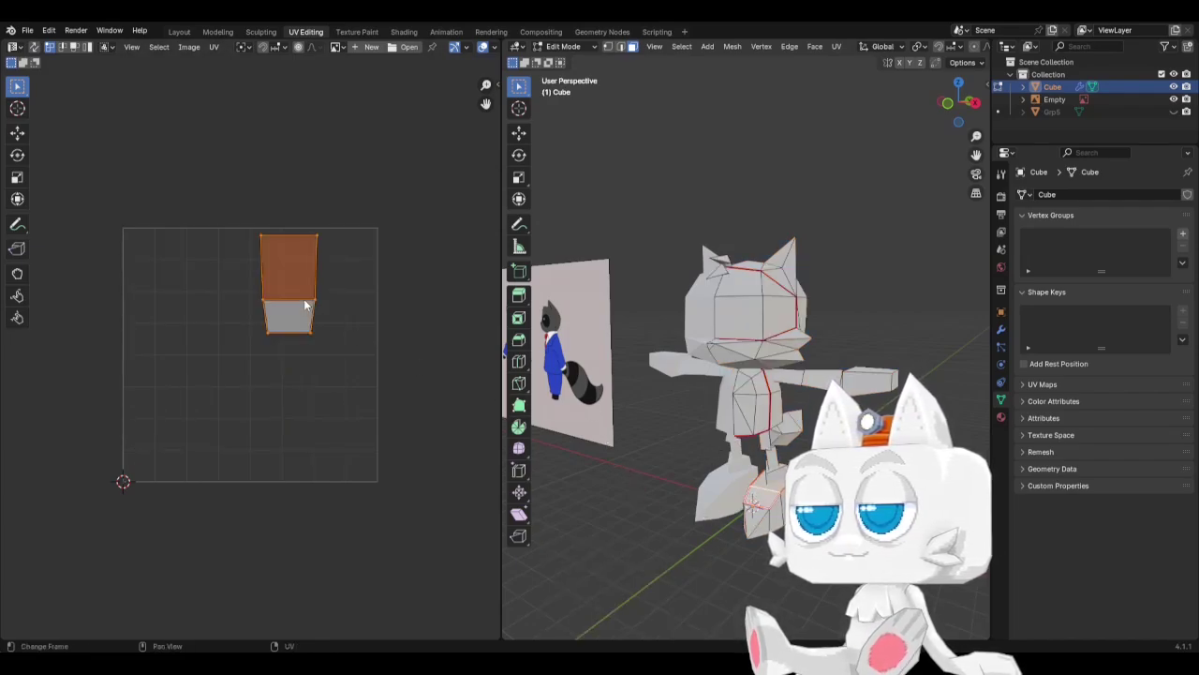
{"action": "key", "text": "g"}
{"action": "left_click", "coordinate": [435, 302]}
{"action": "key", "text": "a"}
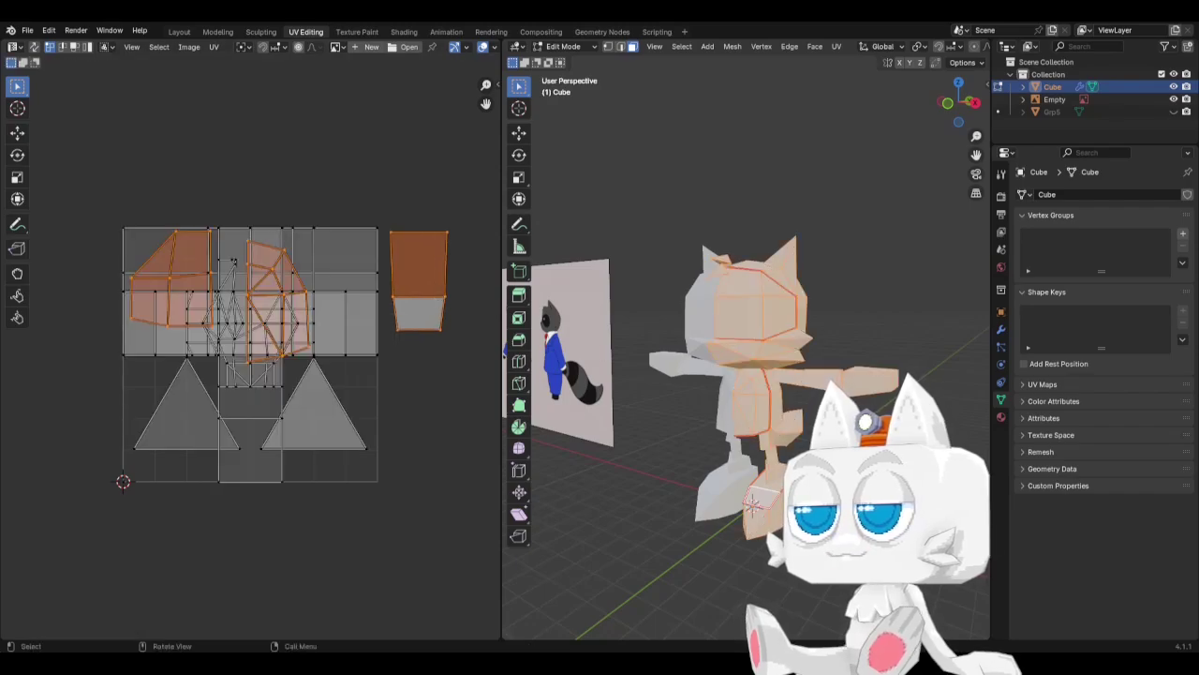
Show the face, torso front and foot top UV islands together and move the foot island back inside the right side of the UV square.
{"action": "left_click", "coordinate": [776, 476]}
{"action": "left_click", "coordinate": [748, 344], "text": "shift"}
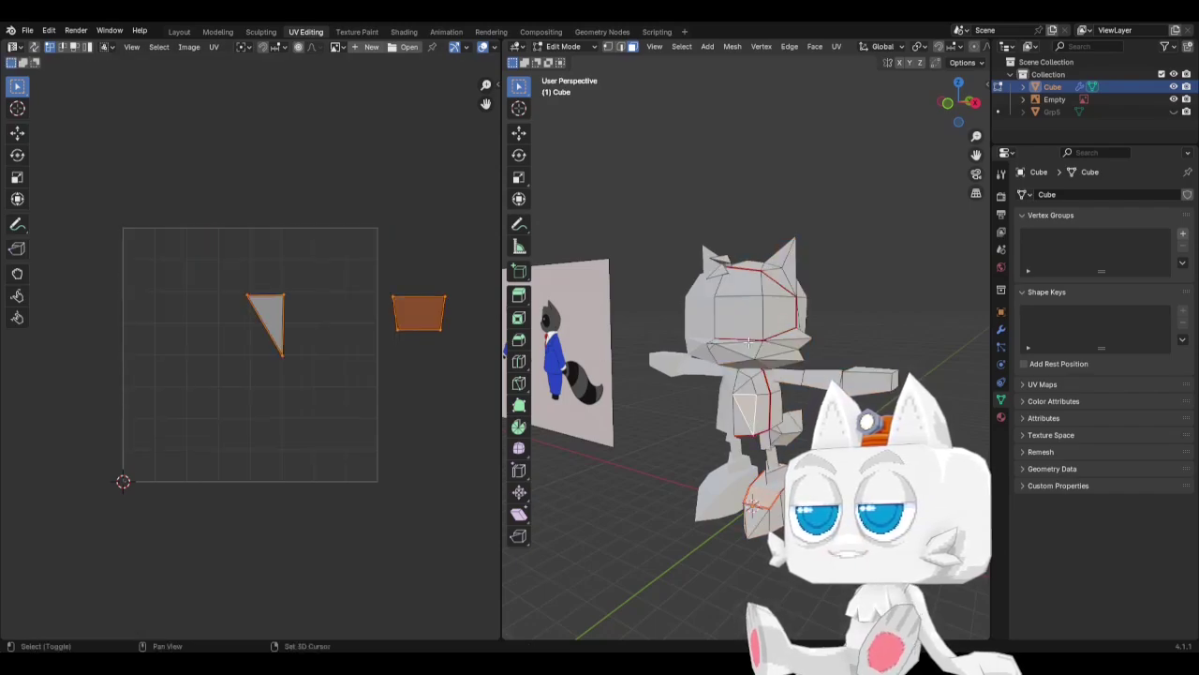
{"action": "left_click", "coordinate": [743, 322], "text": "shift"}
{"action": "key", "text": "ctrl+l"}
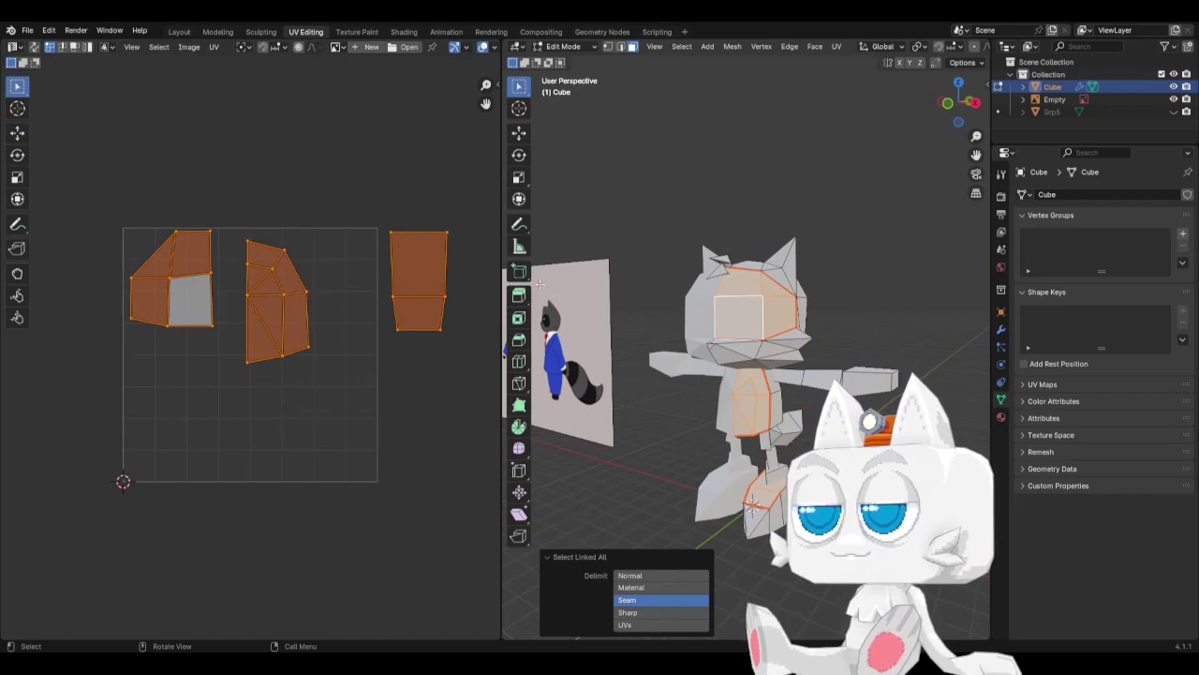
{"action": "left_click_drag", "start_coordinate": [362, 208], "coordinate": [473, 352]}
{"action": "key", "text": "g"}
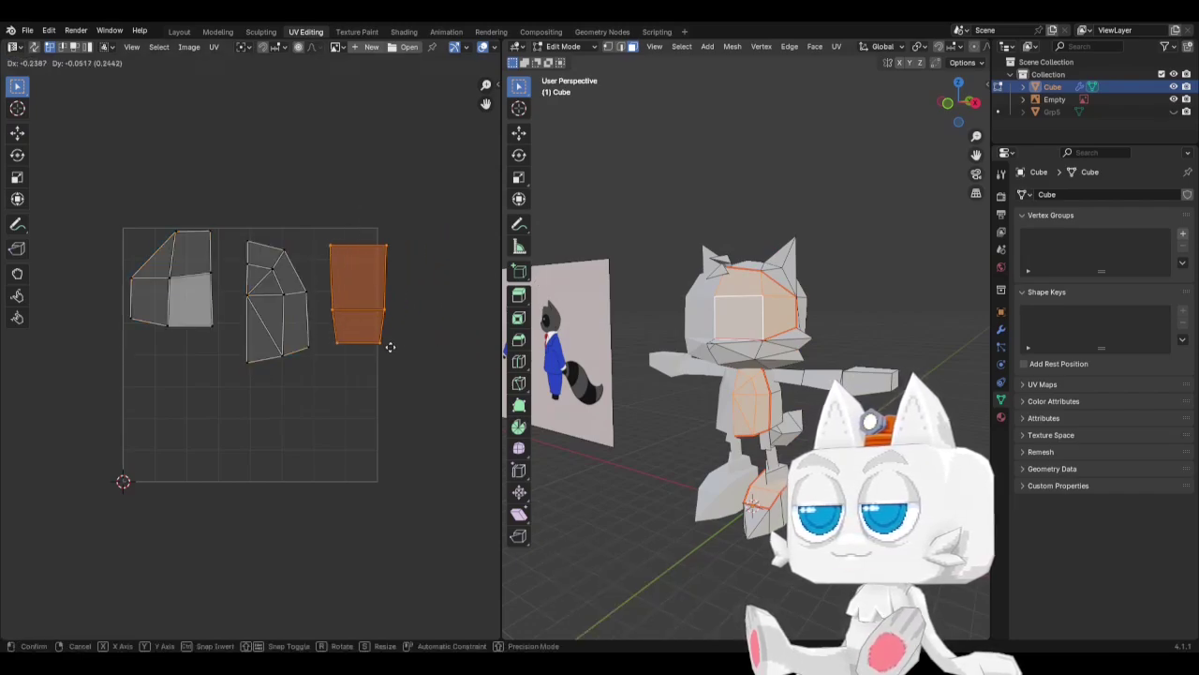
{"action": "left_click", "coordinate": [376, 346]}
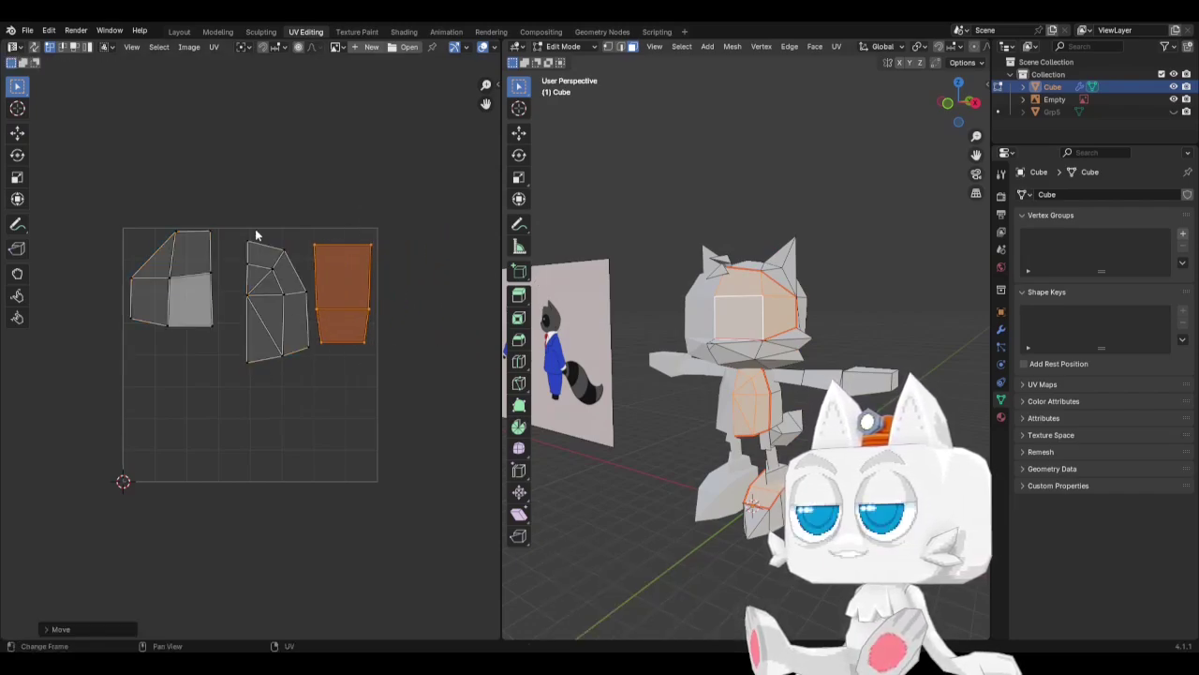
Shift the torso UV island slightly up and left so it sits between the face and foot islands.
{"action": "left_click_drag", "start_coordinate": [228, 221], "coordinate": [309, 386]}
{"action": "key", "text": "g"}
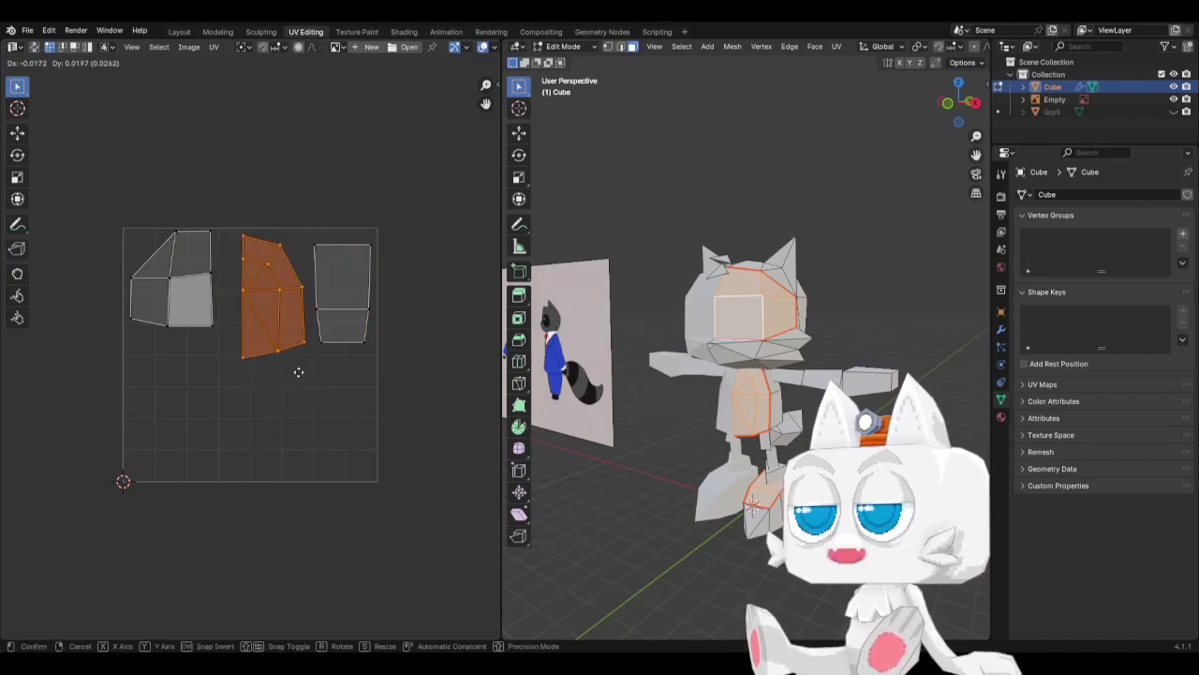
{"action": "left_click", "coordinate": [294, 369]}
{"action": "left_click", "coordinate": [309, 388]}
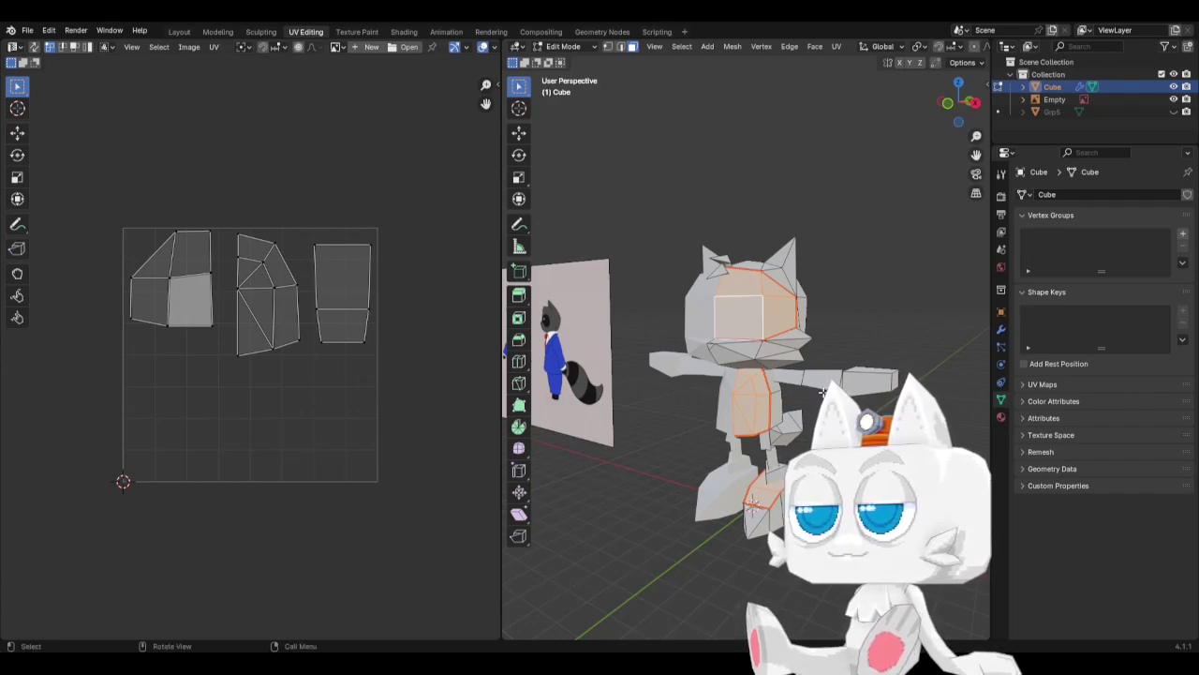
Return to Object Mode, assign the existing Material to the raccoon and rename it LittleNorwegians.
{"action": "key", "text": "Tab"}
{"action": "left_click", "coordinate": [1001, 417]}
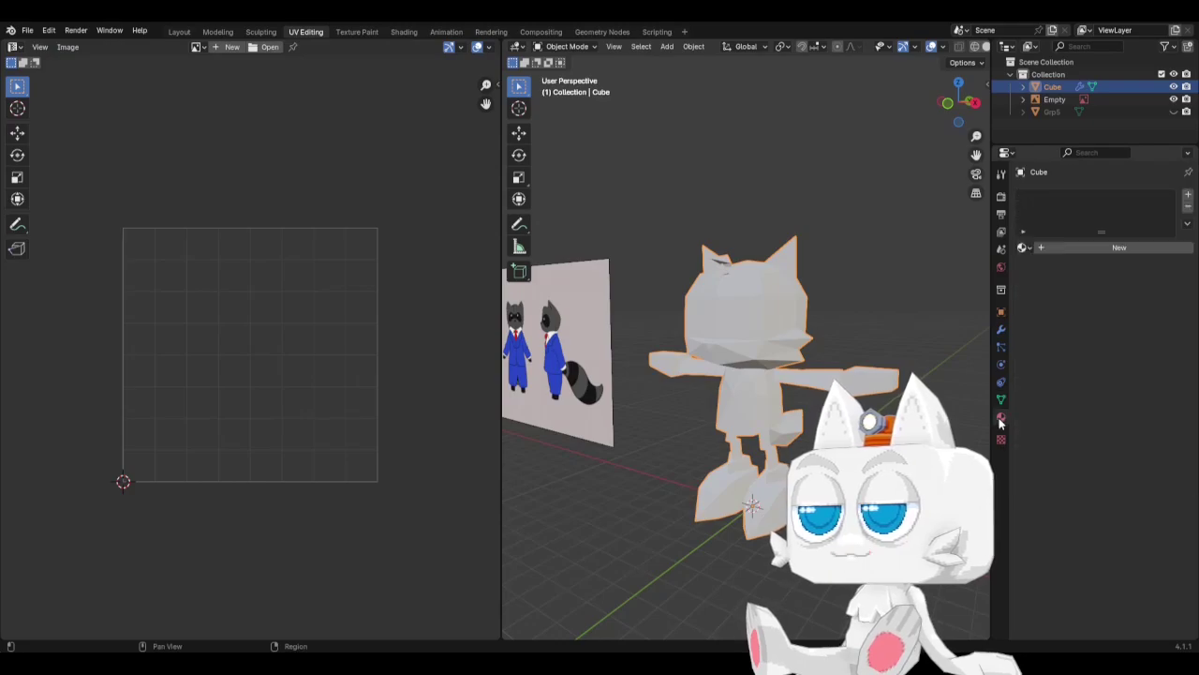
{"action": "left_click", "coordinate": [1024, 247]}
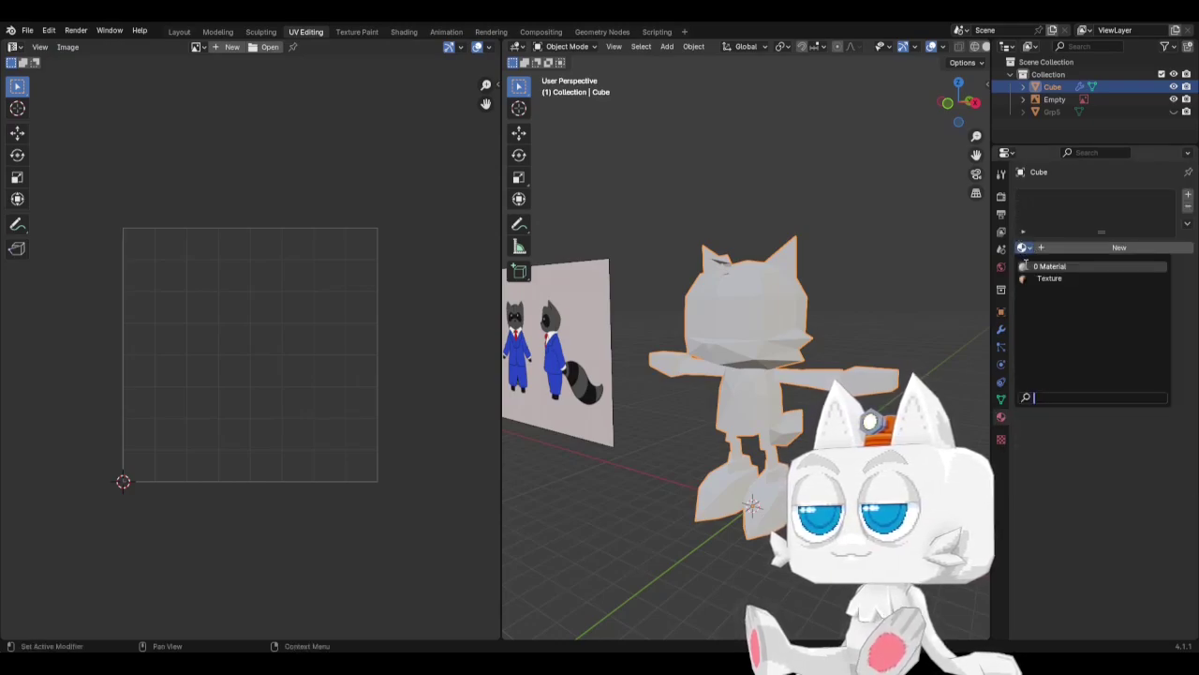
{"action": "left_click", "coordinate": [1025, 265]}
{"action": "double_click", "coordinate": [1075, 247]}
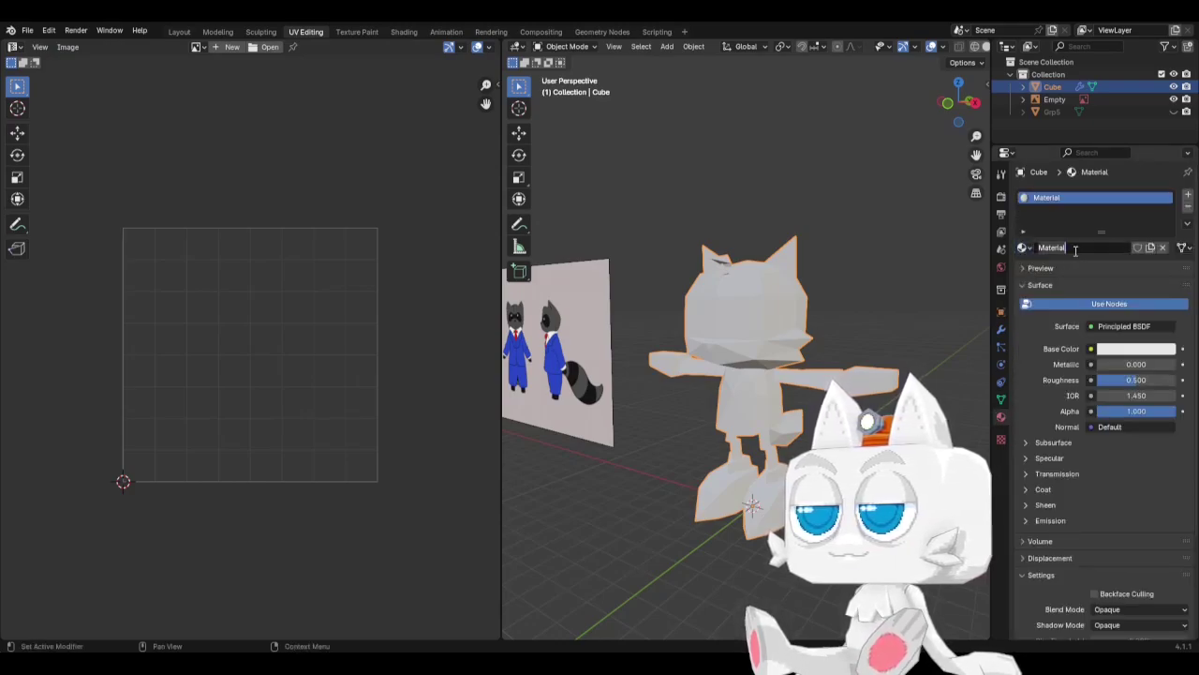
{"action": "type", "text": "Little"}
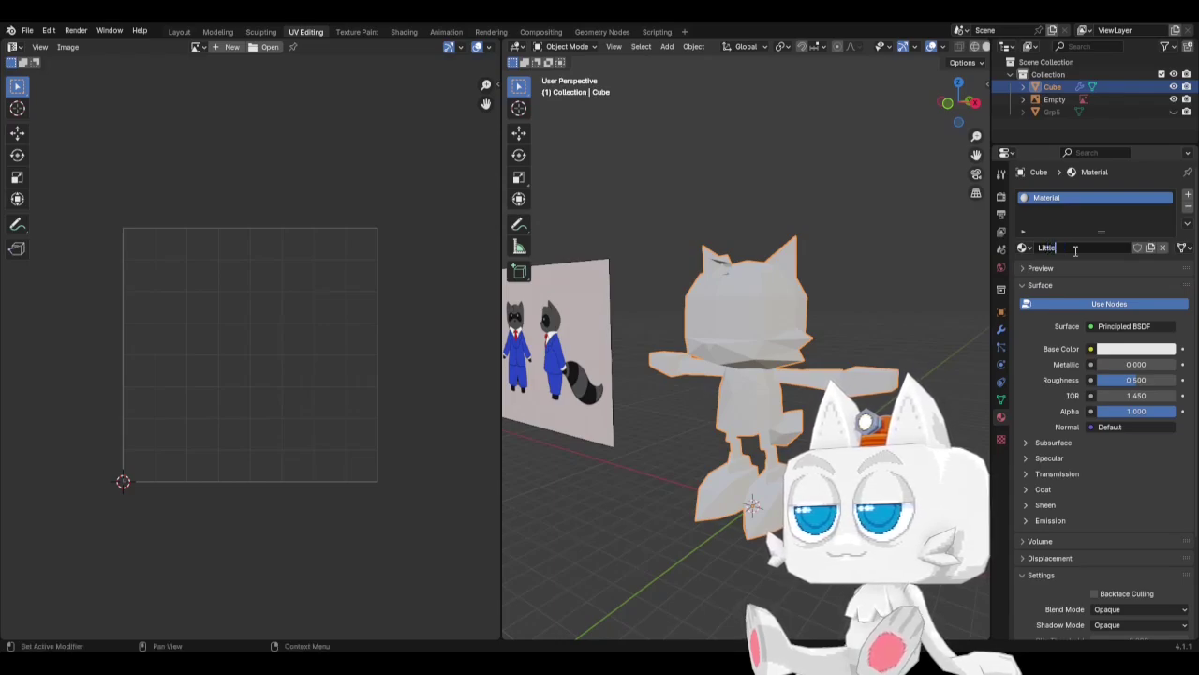
{"action": "type", "text": "Norwegians"}
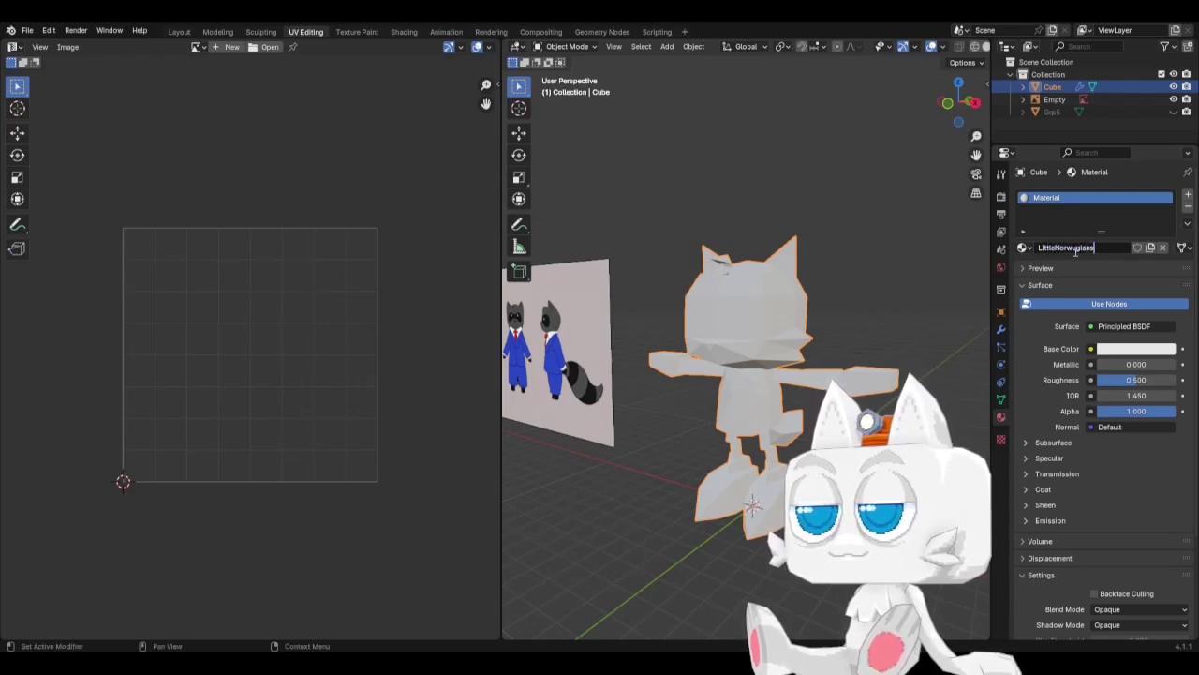
{"action": "key", "text": "Return"}
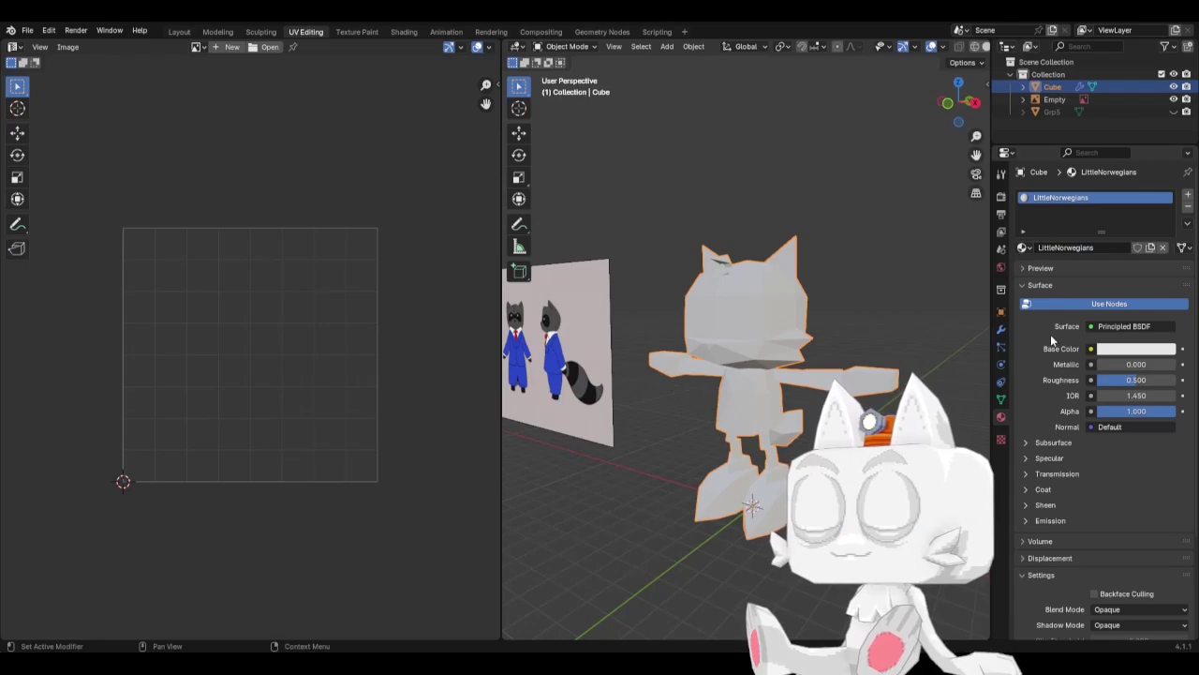
Try the material with a black base color and roughness 1.000, and with the Toon BSDF surface shader.
{"action": "left_click", "coordinate": [1090, 352]}
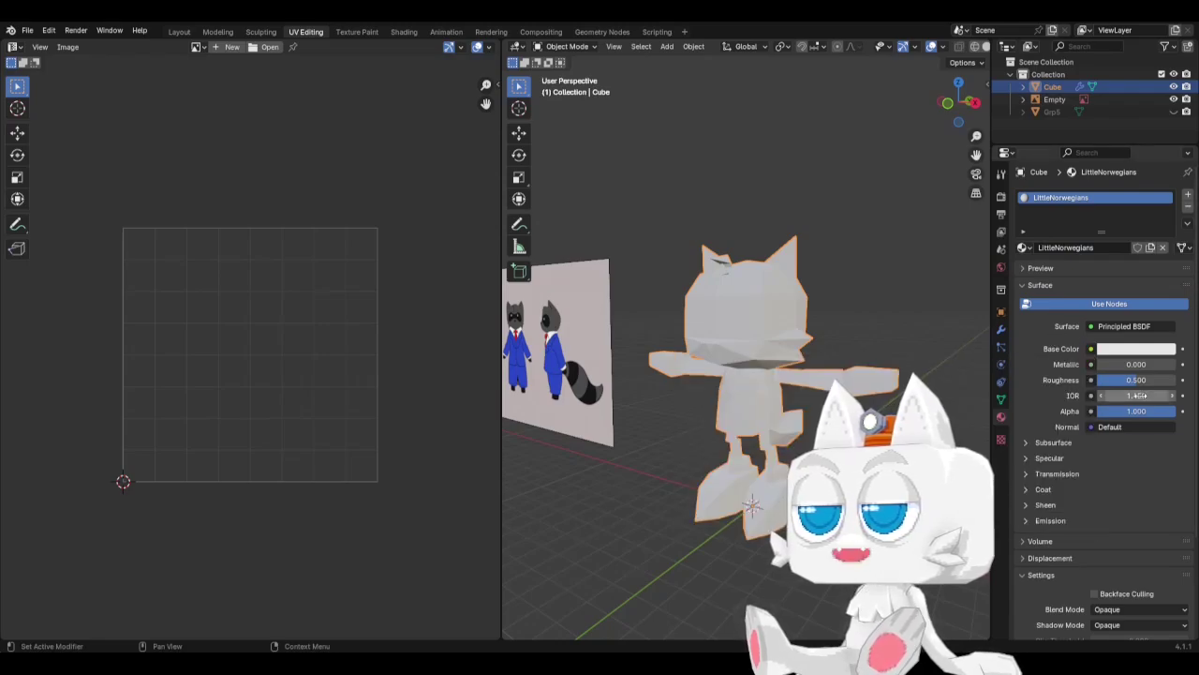
{"action": "left_click", "coordinate": [1130, 348]}
{"action": "left_click_drag", "start_coordinate": [1167, 239], "coordinate": [1165, 261]}
{"action": "left_click_drag", "start_coordinate": [1130, 382], "coordinate": [1177, 382]}
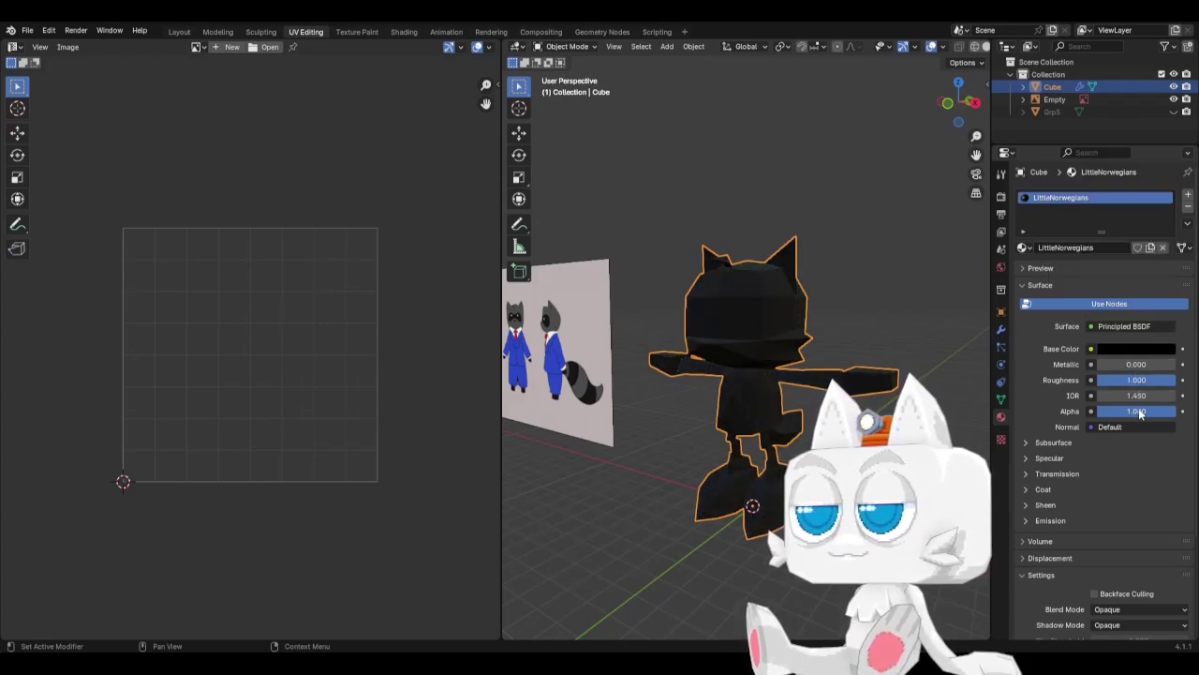
{"action": "left_click_drag", "start_coordinate": [1148, 416], "coordinate": [1177, 416]}
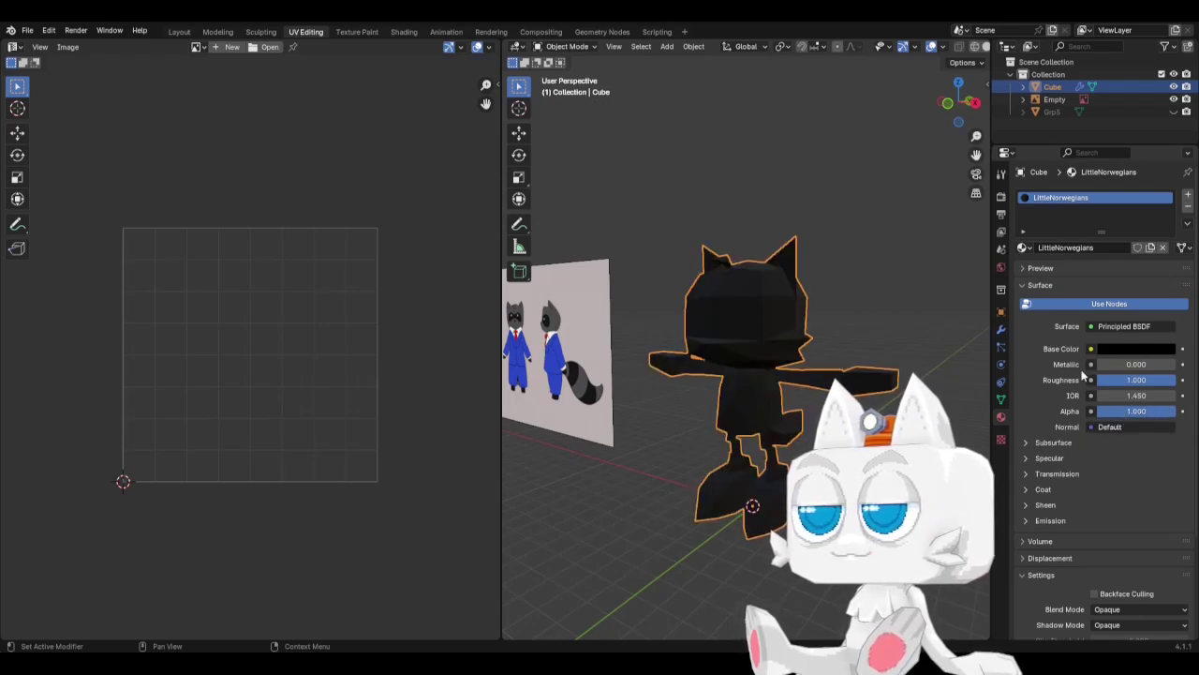
{"action": "left_click", "coordinate": [1096, 328]}
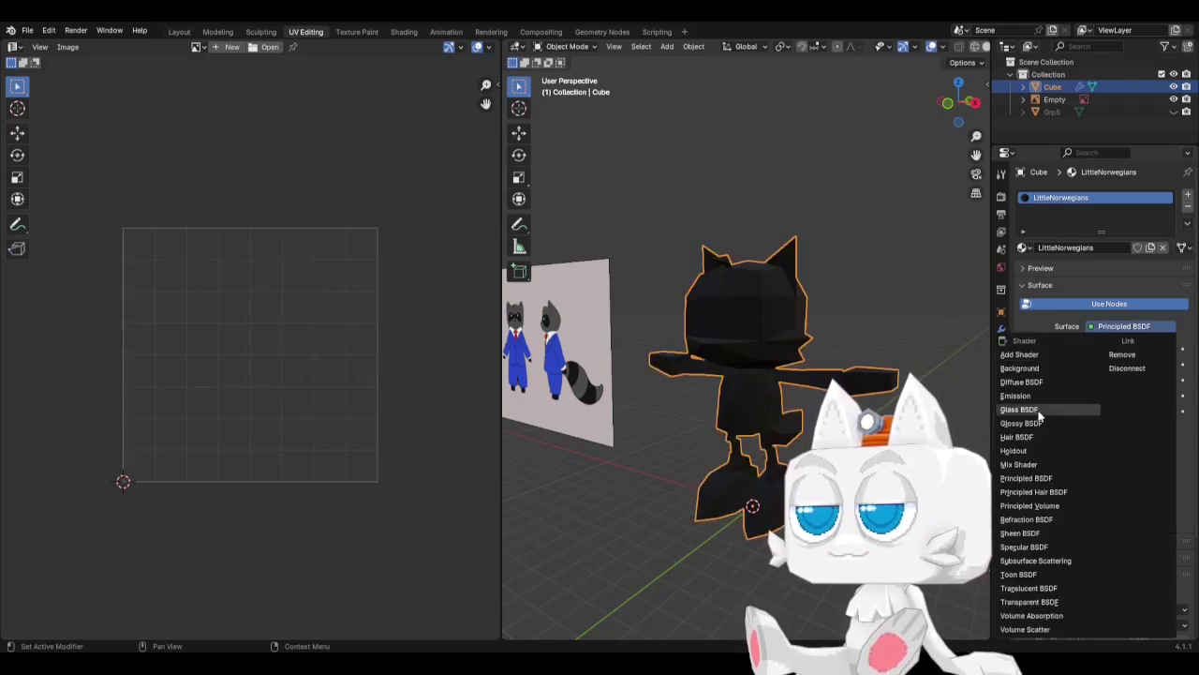
{"action": "left_click", "coordinate": [1020, 574]}
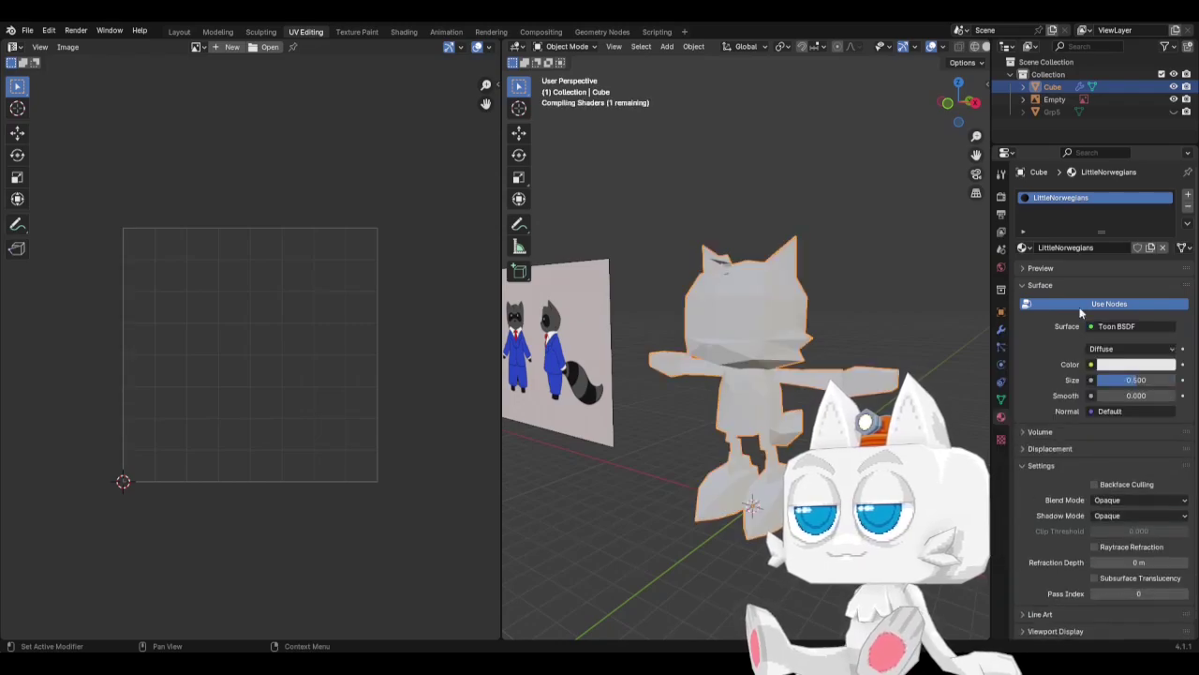
Change the material's surface shader to Emission and use an Image Texture for its color.
{"action": "left_click", "coordinate": [1106, 327]}
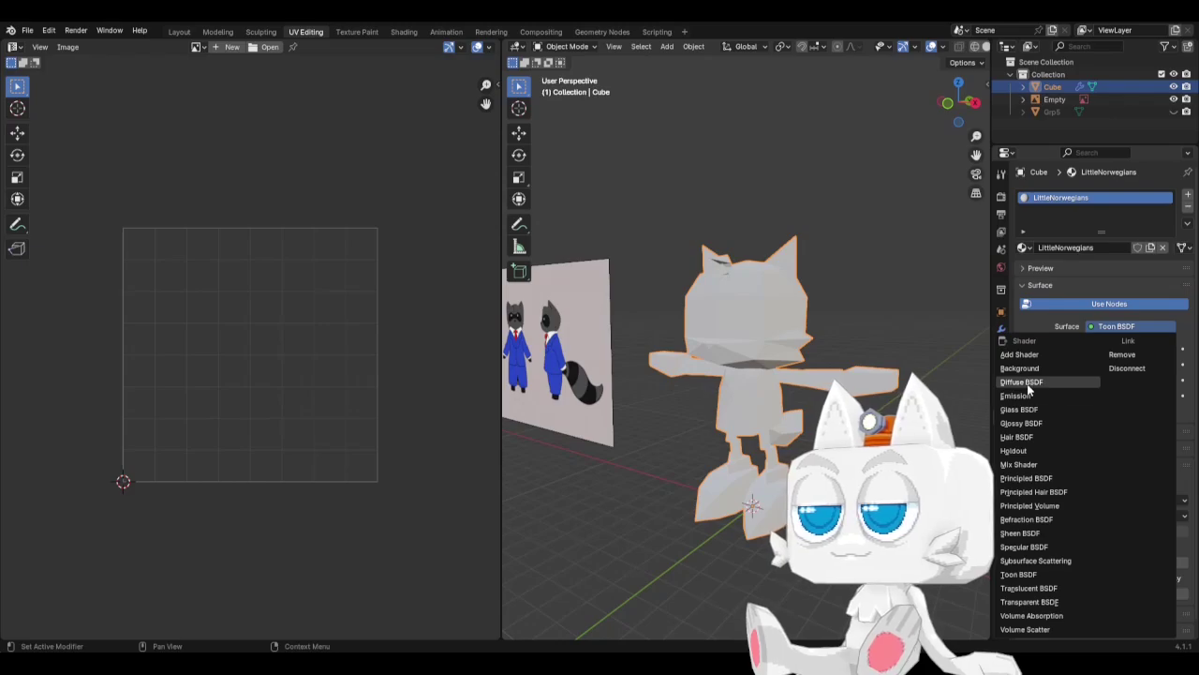
{"action": "left_click", "coordinate": [1020, 395]}
{"action": "left_click", "coordinate": [1092, 350]}
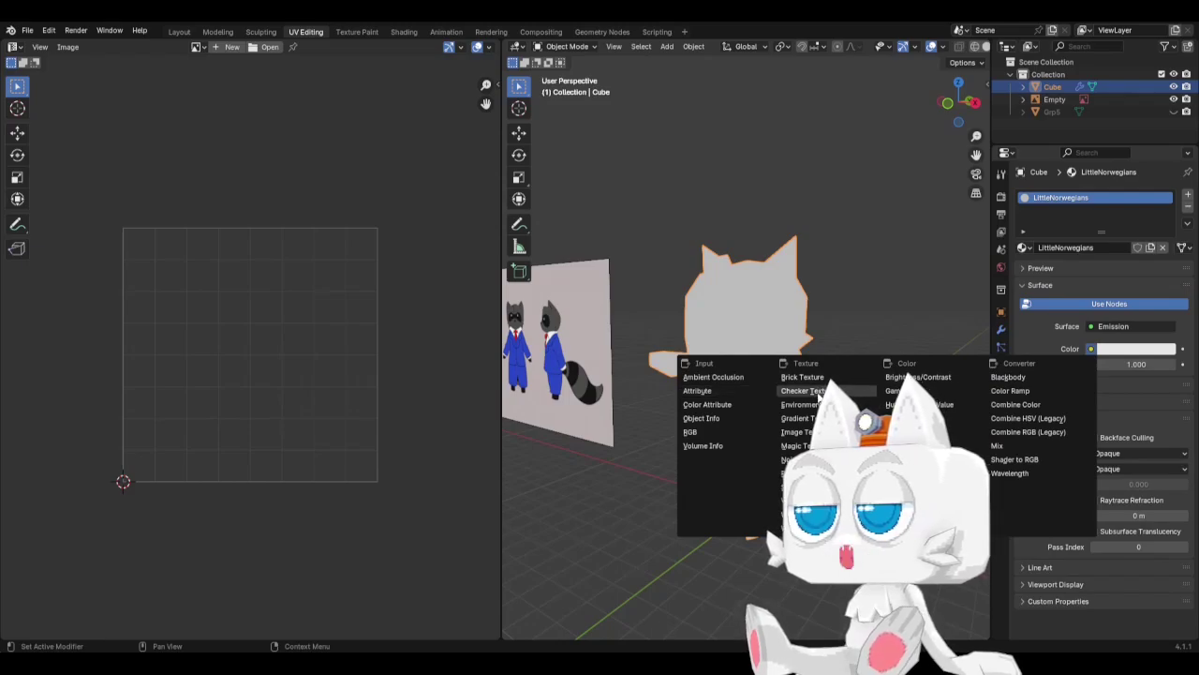
{"action": "left_click", "coordinate": [797, 432]}
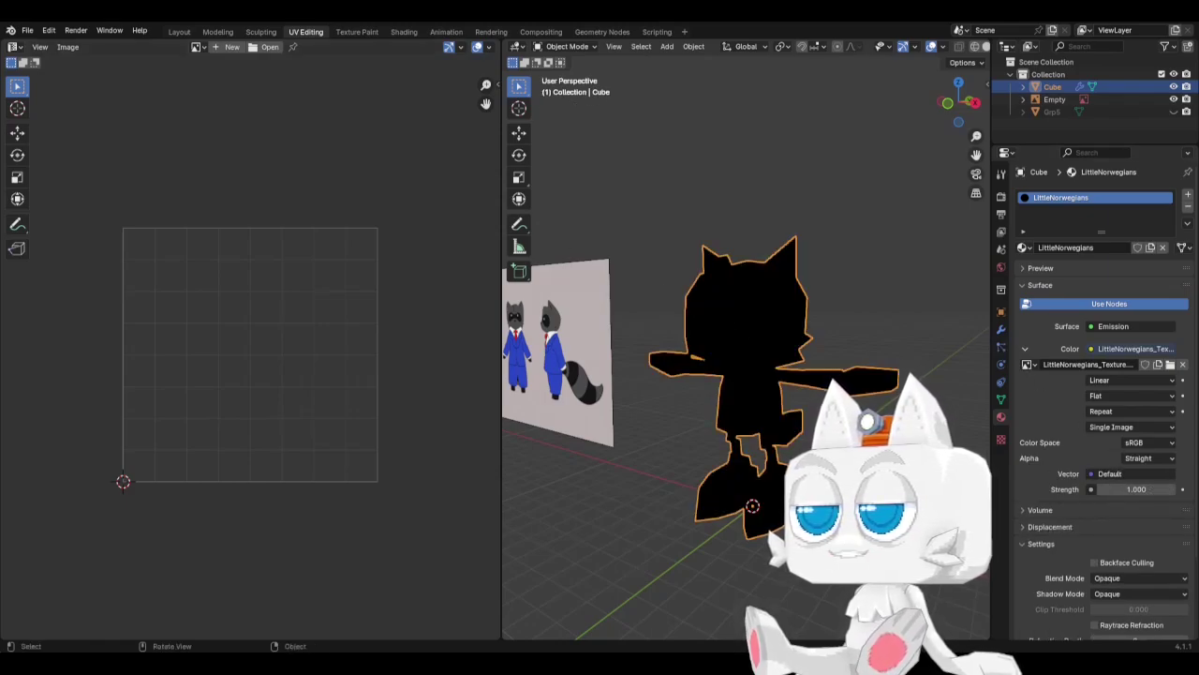
Enter Edit Mode in front view and select the raccoon's front head face with its linked geometry.
{"action": "key", "text": "KP_1"}
{"action": "scroll", "coordinate": [619, 406], "scroll_direction": "down", "scroll_amount": 3}
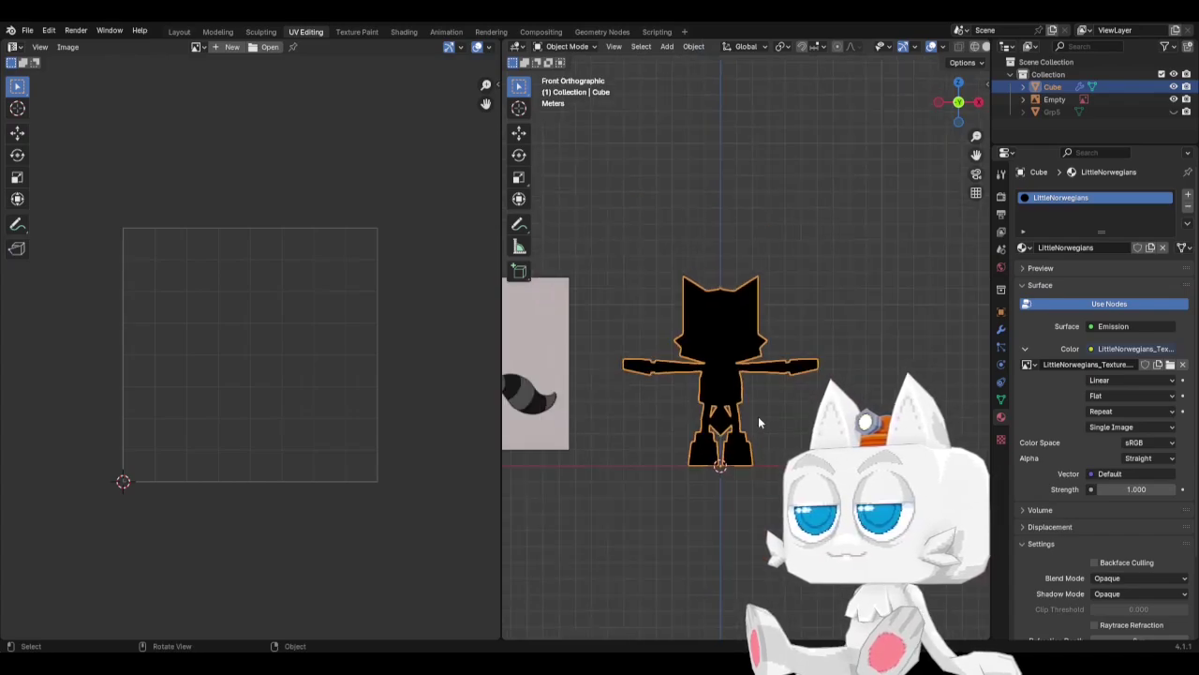
{"action": "key", "text": "Tab"}
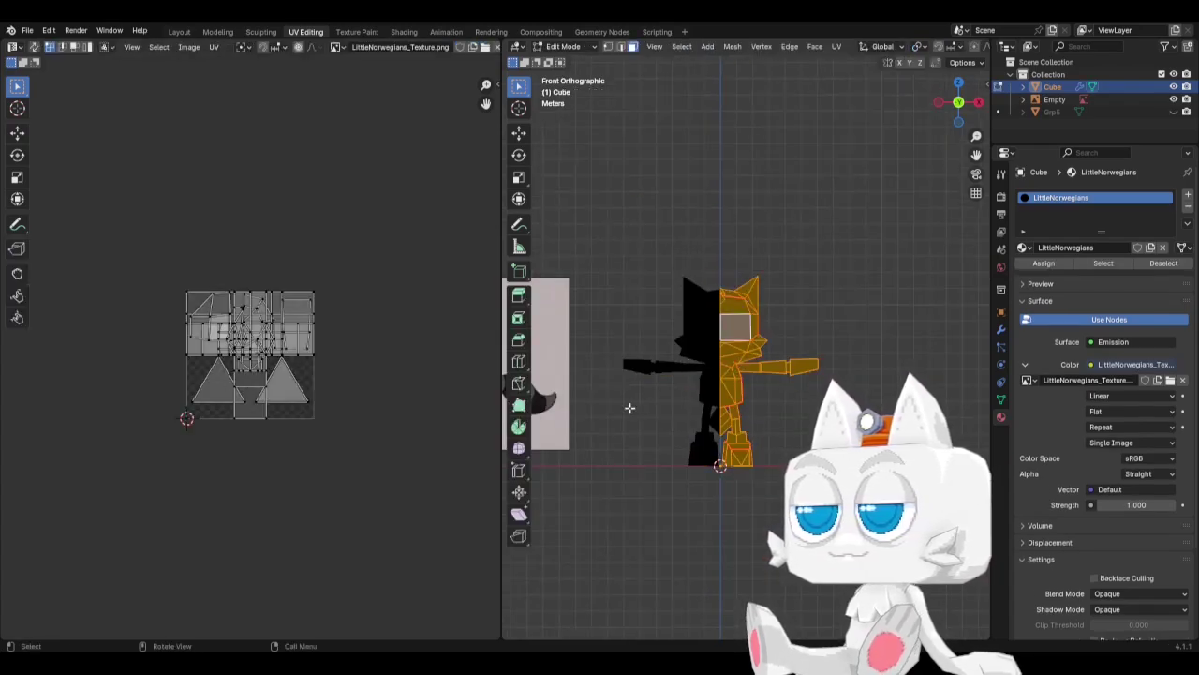
{"action": "scroll", "coordinate": [334, 474], "scroll_direction": "up", "scroll_amount": 5}
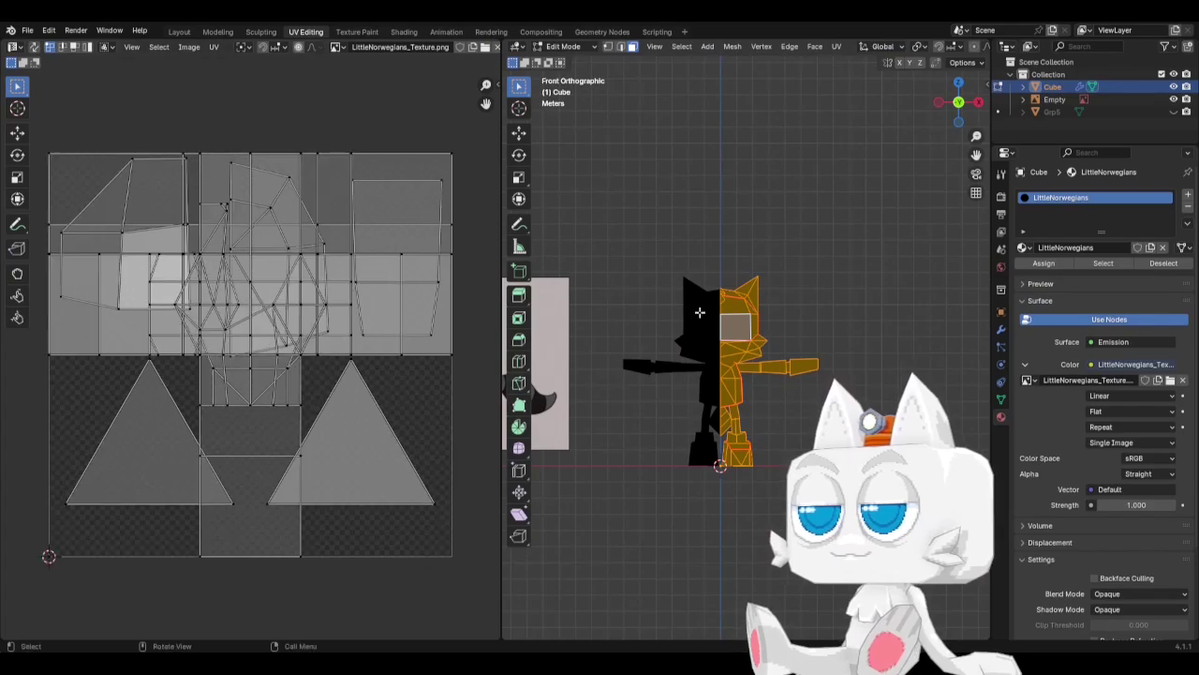
{"action": "left_click", "coordinate": [735, 328]}
{"action": "key", "text": "ctrl+l"}
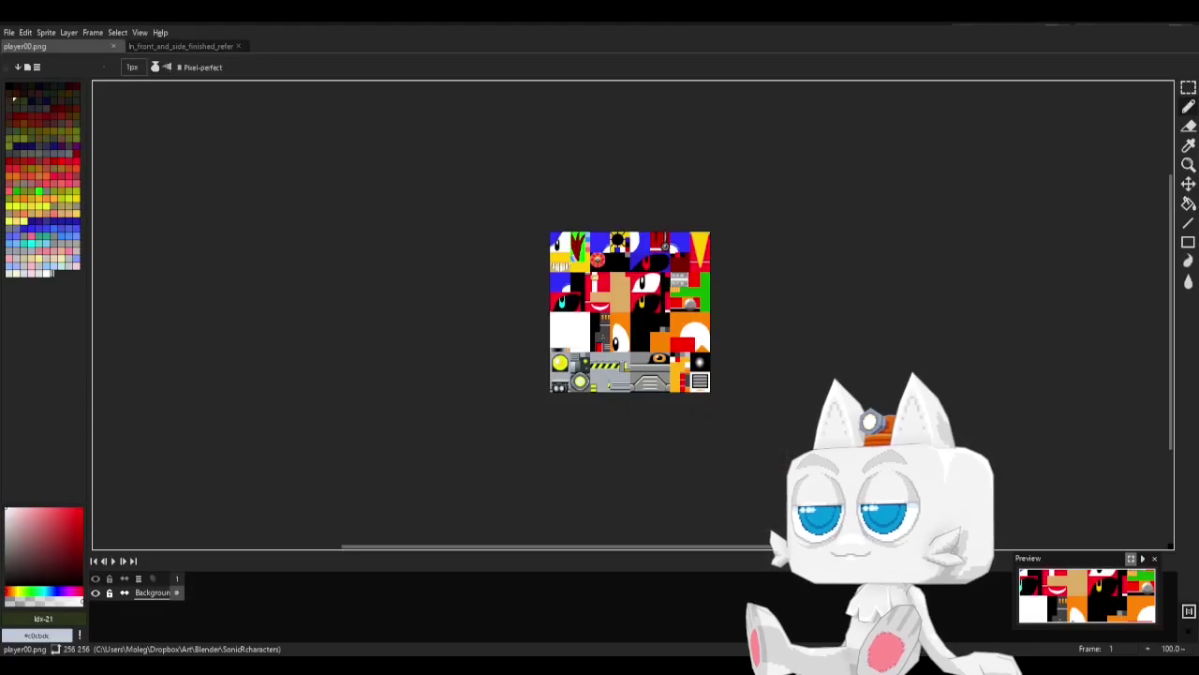
Switch to Aseprite and measure the blue-and-white eye tile in the upper-left corner of player00.png with a rectangular selection.
{"action": "key", "text": "alt+Tab"}
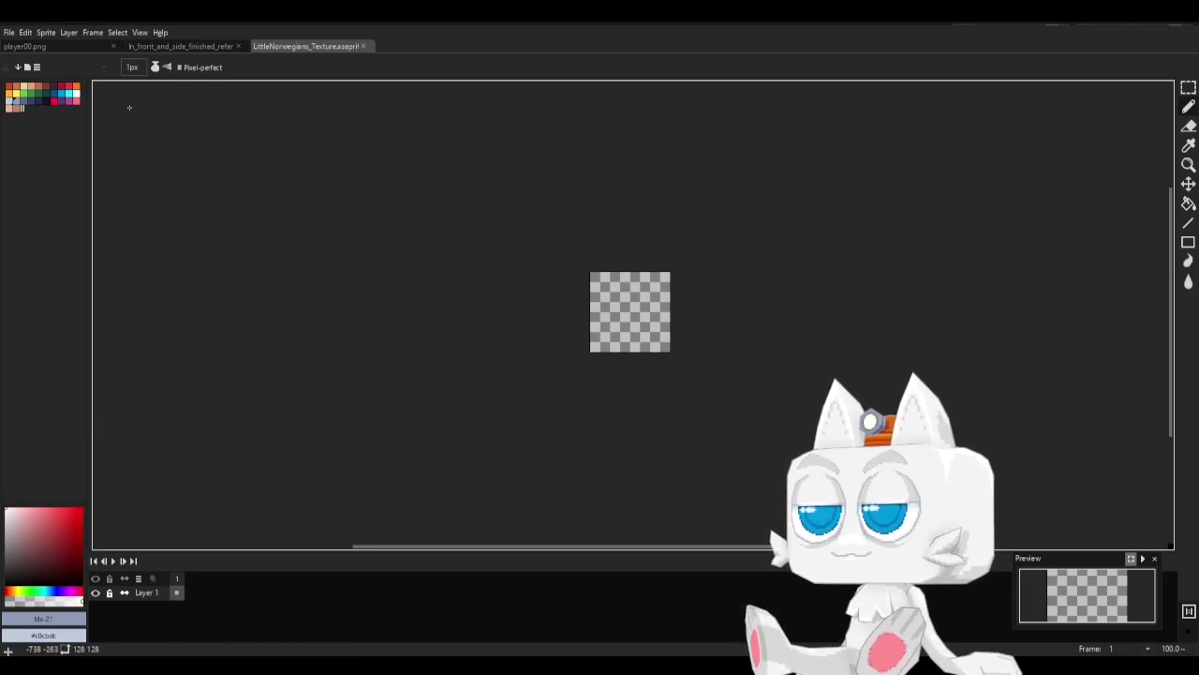
{"action": "left_click", "coordinate": [94, 46]}
{"action": "scroll", "coordinate": [570, 300], "scroll_direction": "up", "scroll_amount": 1}
{"action": "scroll", "coordinate": [569, 300], "scroll_direction": "up", "scroll_amount": 1}
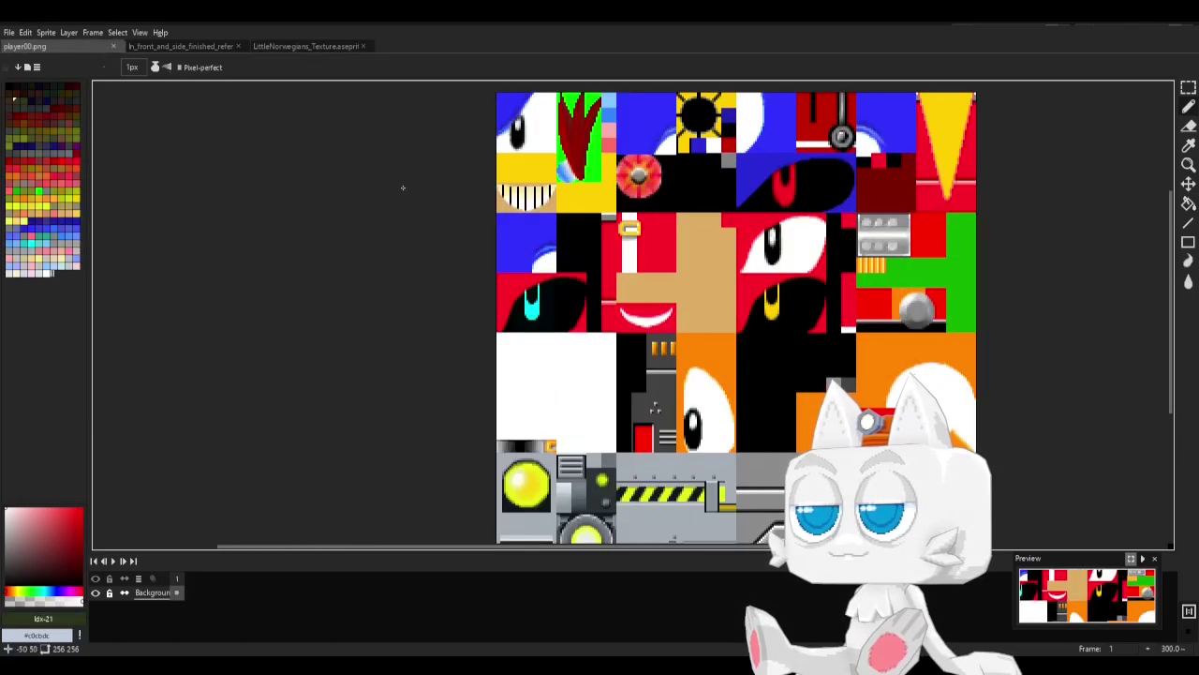
{"action": "left_click", "coordinate": [1188, 84]}
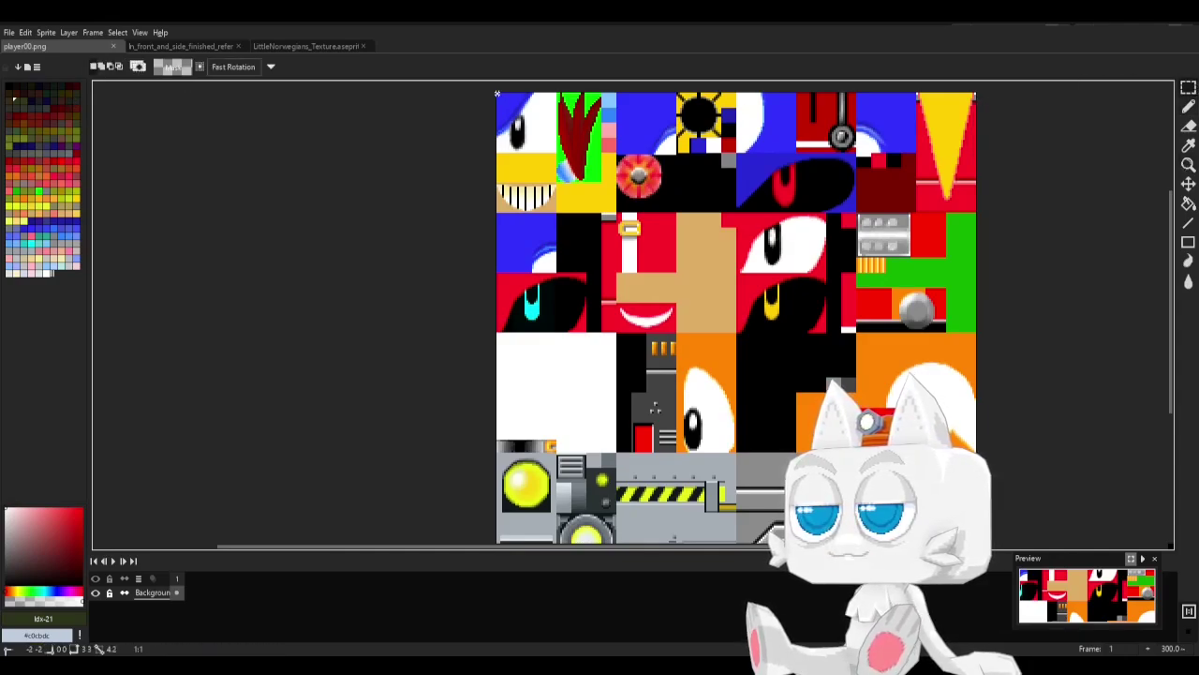
{"action": "left_click_drag", "start_coordinate": [496, 90], "coordinate": [558, 155]}
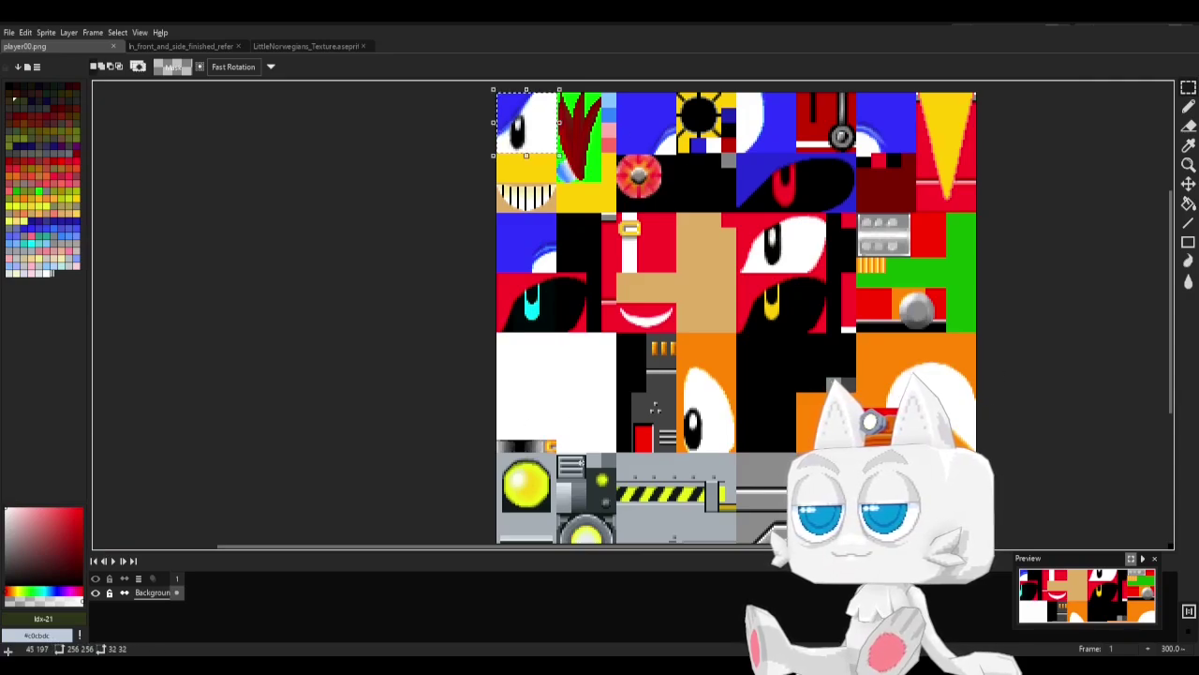
{"action": "scroll", "coordinate": [655, 408], "scroll_direction": "down", "scroll_amount": 1}
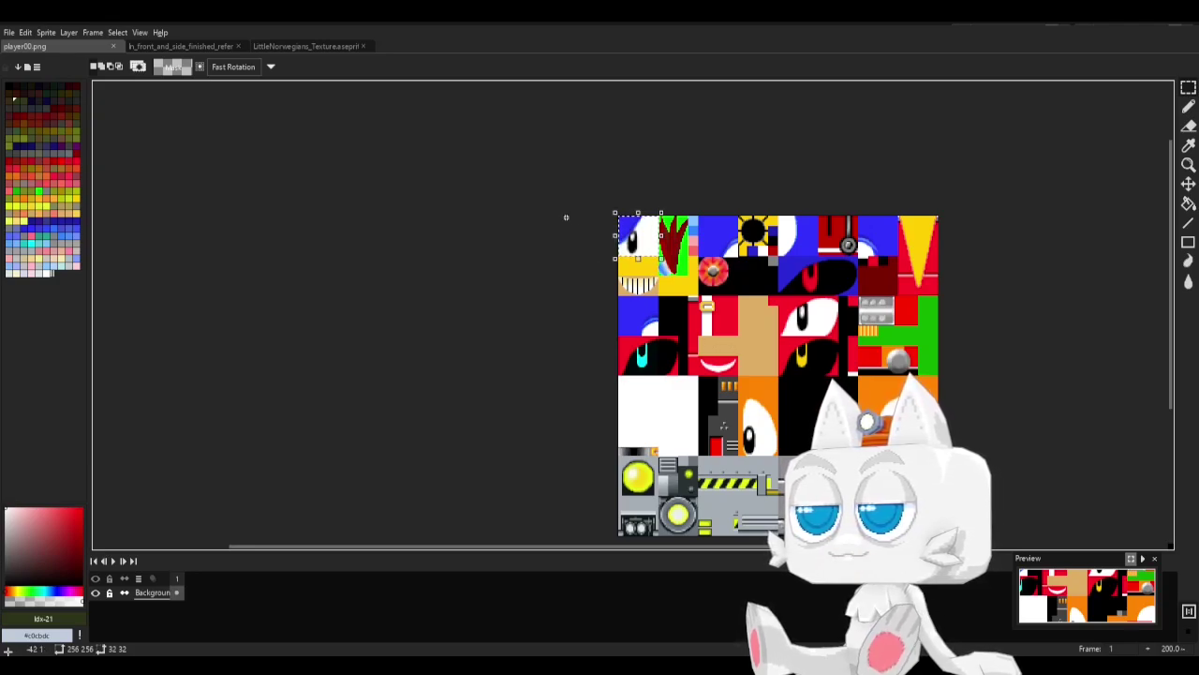
{"action": "left_click", "coordinate": [615, 215]}
{"action": "left_click_drag", "start_coordinate": [616, 215], "coordinate": [662, 260]}
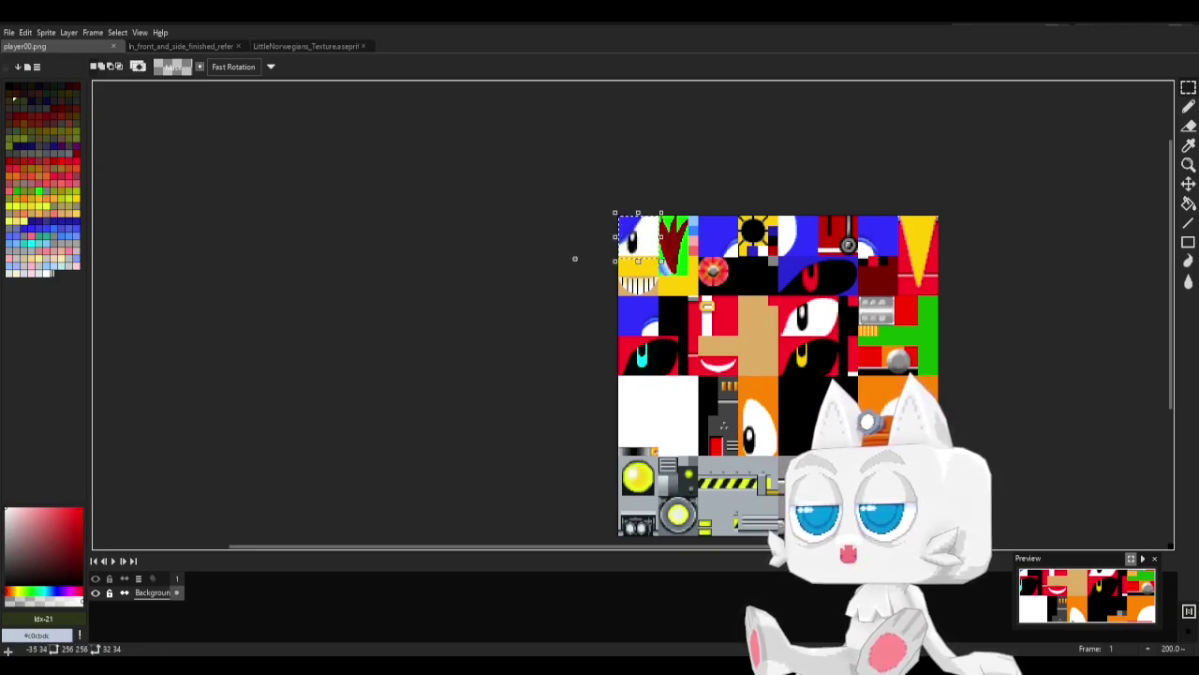
{"action": "left_click", "coordinate": [455, 304]}
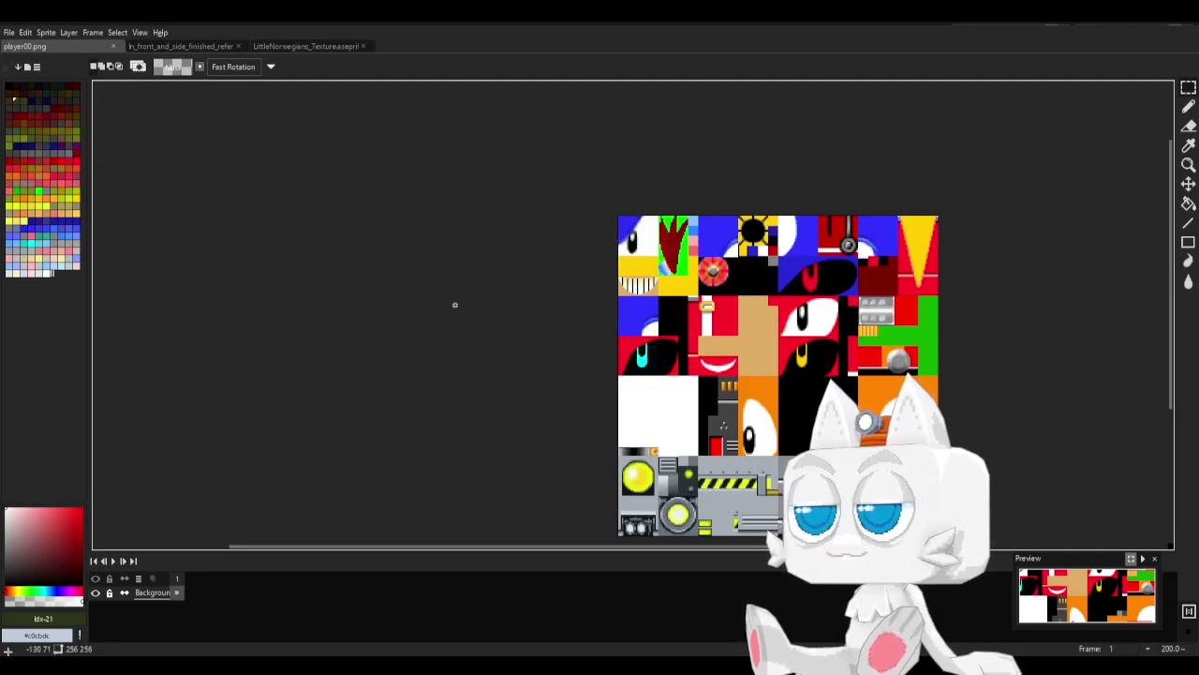
Select a 32 × 32 px square in the upper-left corner of the LittleNorwegians_Texture canvas.
{"action": "left_click", "coordinate": [289, 46]}
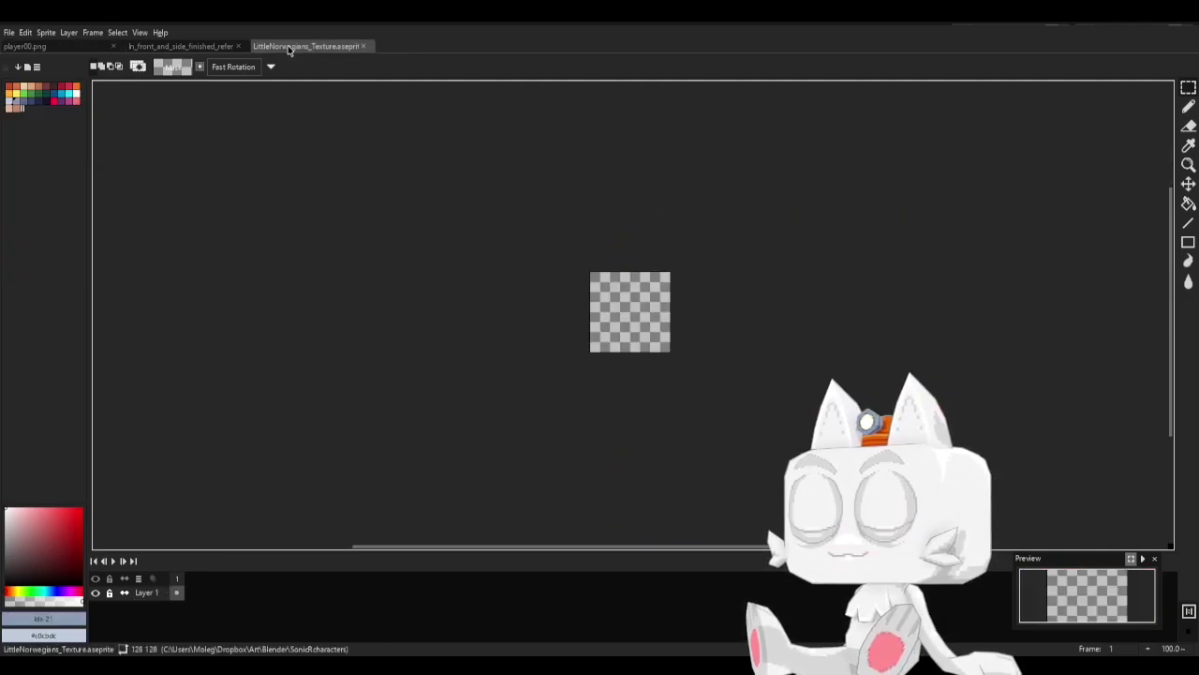
{"action": "scroll", "coordinate": [501, 183], "scroll_direction": "up", "scroll_amount": 2}
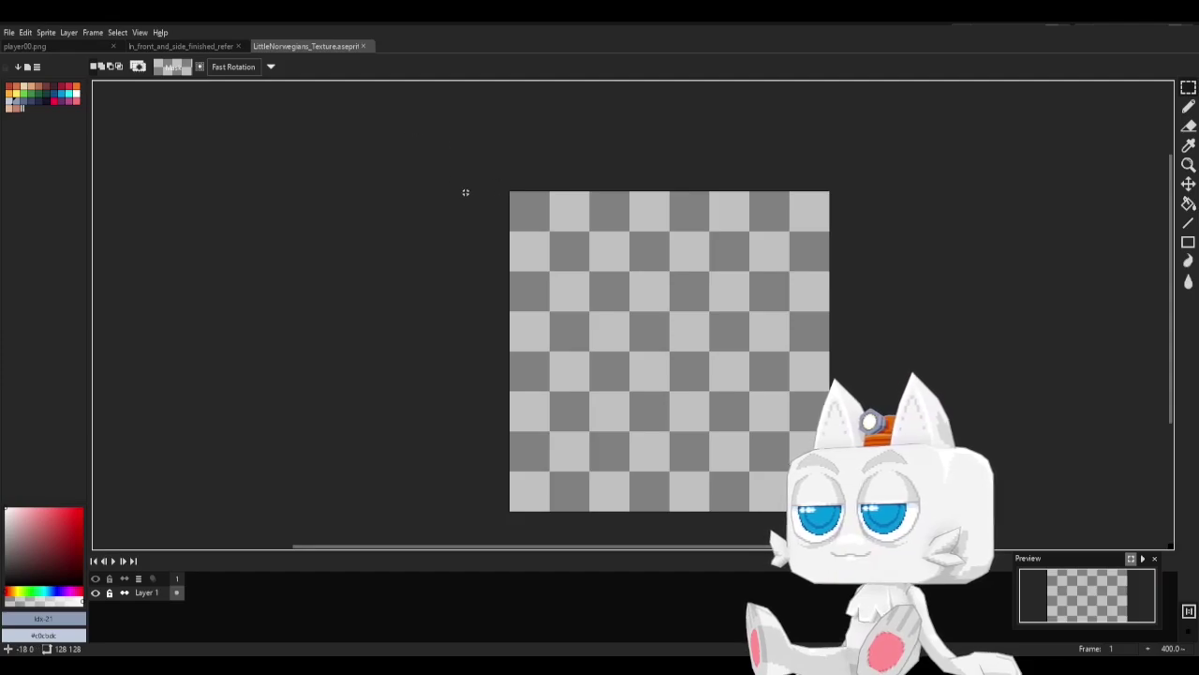
{"action": "left_click_drag", "start_coordinate": [508, 190], "coordinate": [558, 233]}
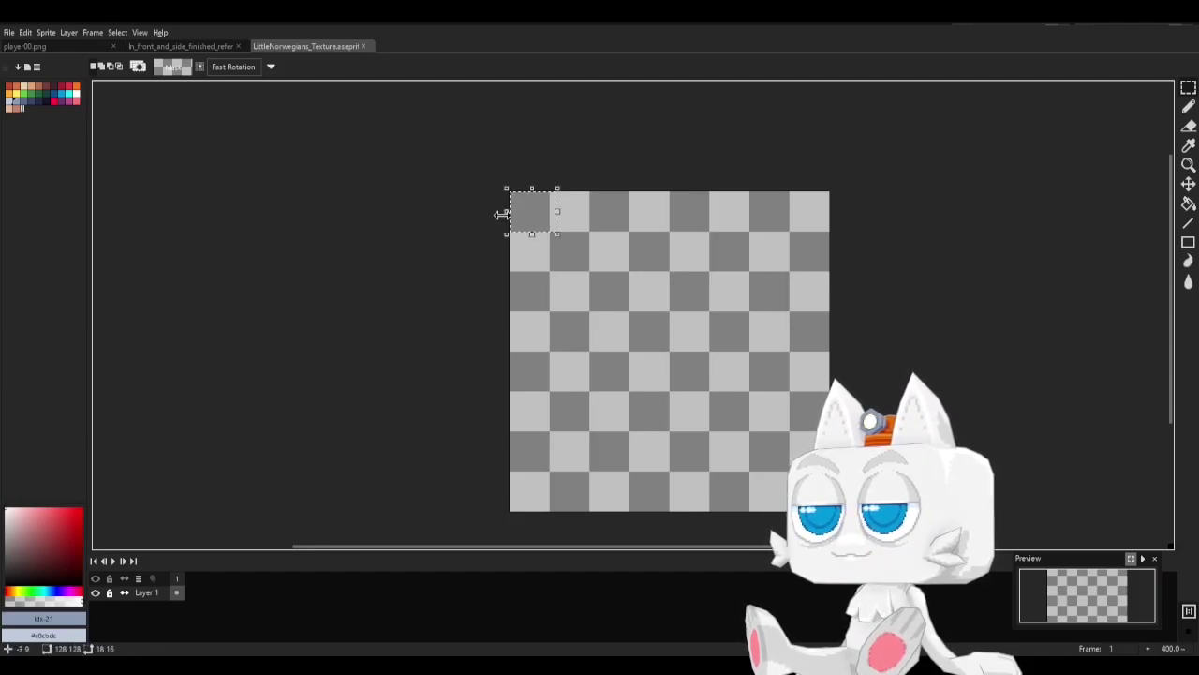
{"action": "key", "text": "ctrl+d"}
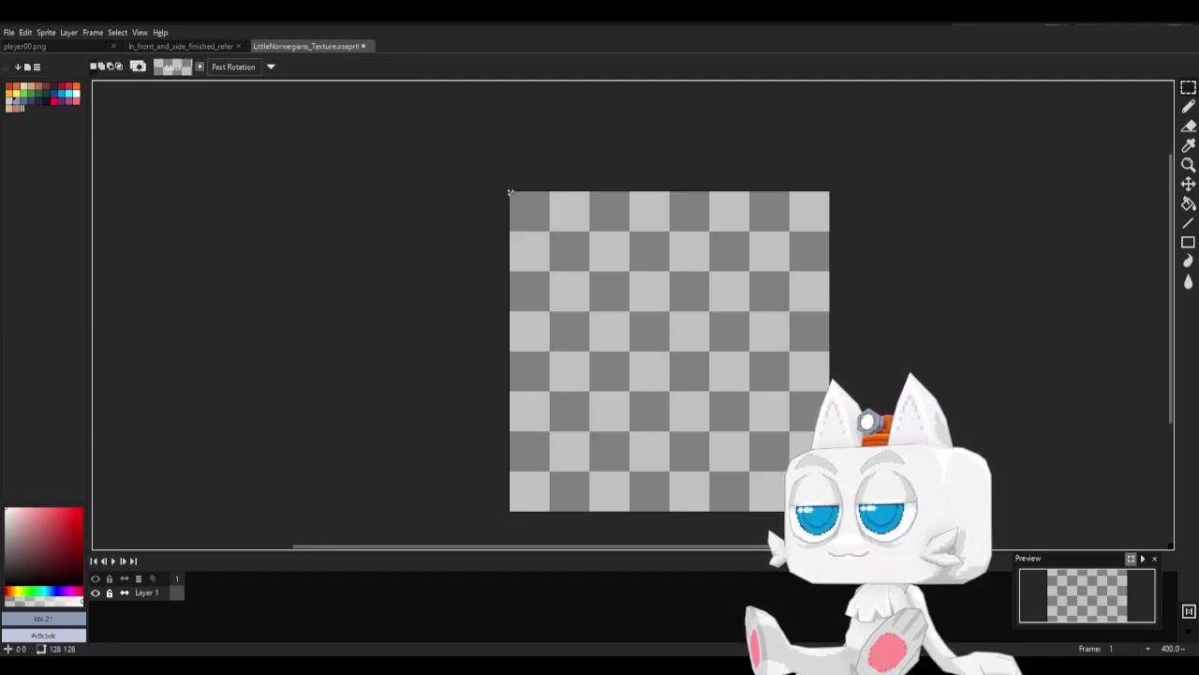
{"action": "left_click_drag", "start_coordinate": [510, 192], "coordinate": [592, 289]}
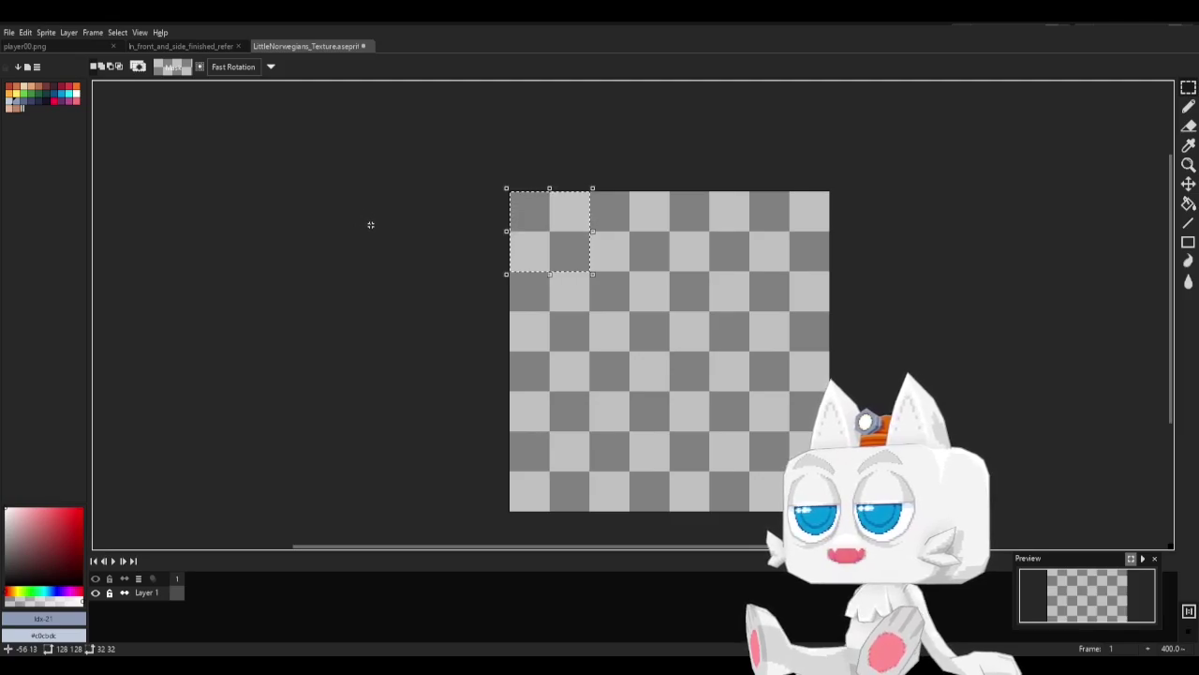
Fill the selected corner square of LittleNorwegians_Texture with the dark slate-blue palette color Idx-23.
{"action": "left_click", "coordinate": [57, 47]}
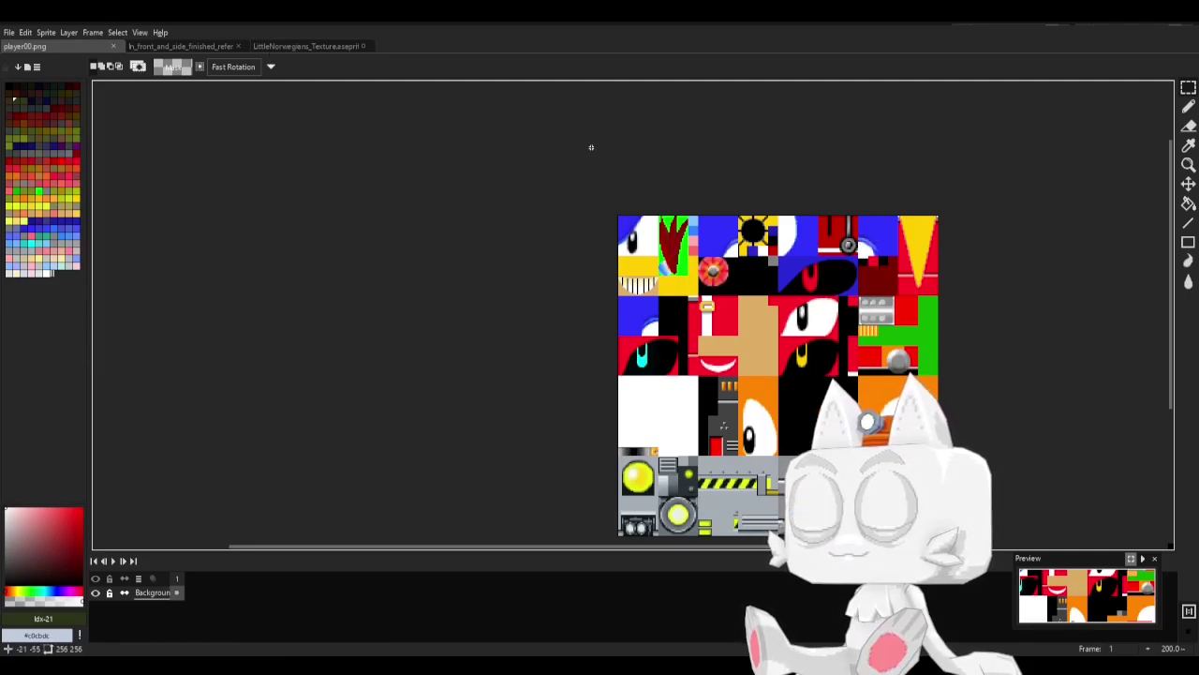
{"action": "left_click", "coordinate": [307, 46]}
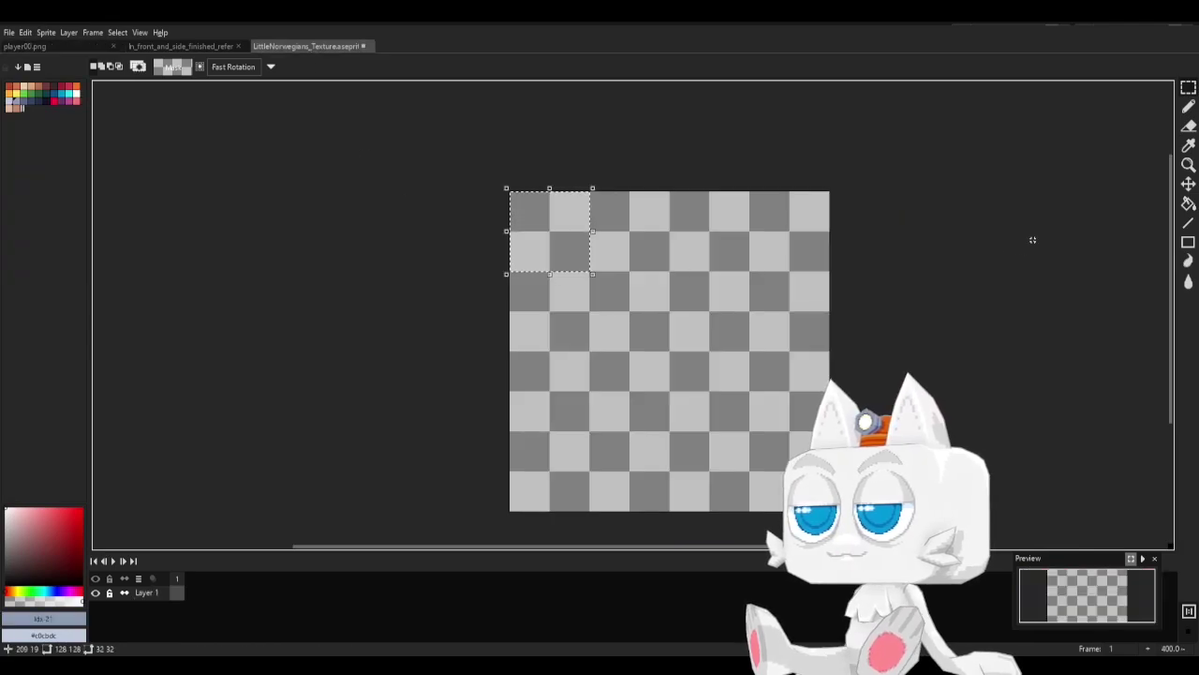
{"action": "left_click", "coordinate": [1189, 203]}
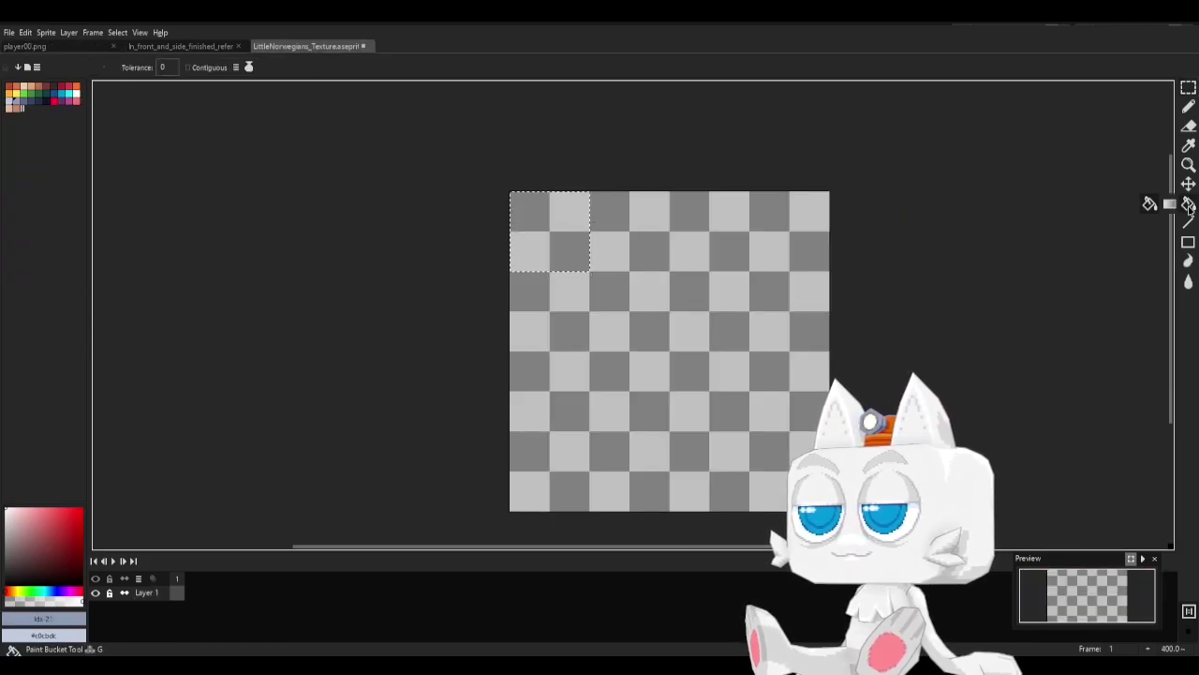
{"action": "left_click", "coordinate": [34, 103]}
{"action": "left_click", "coordinate": [544, 222]}
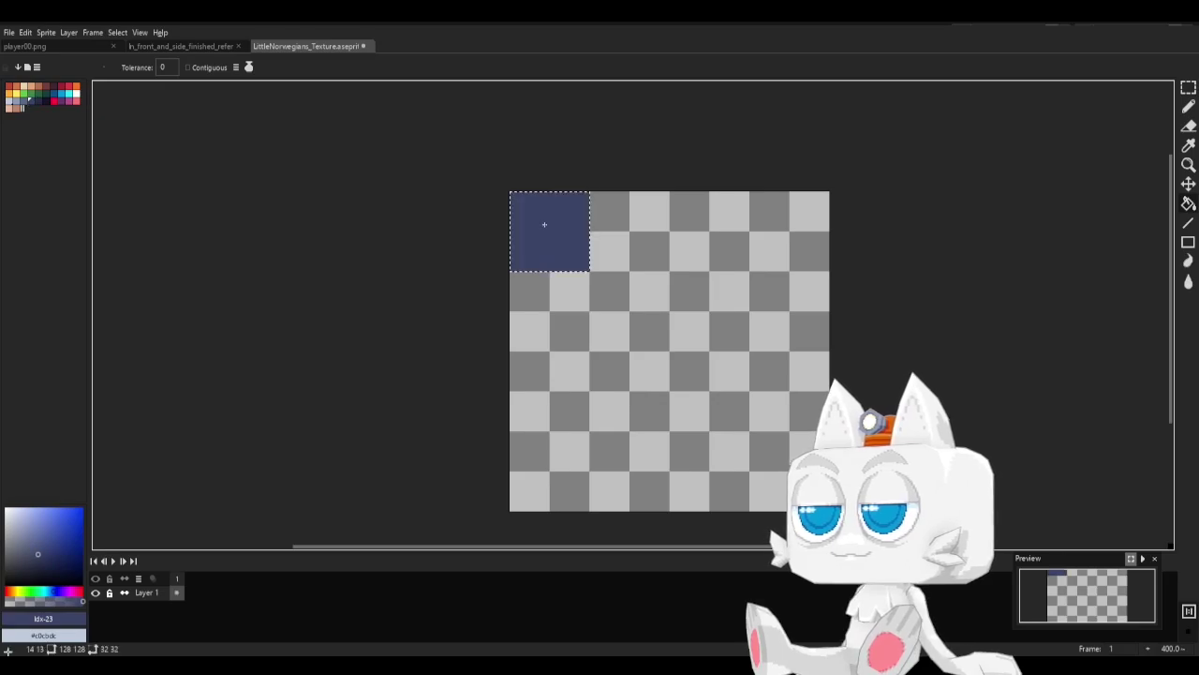
Place a copy of the slate-blue square directly beside the original along the canvas's upper edge.
{"action": "left_click", "coordinate": [1188, 87]}
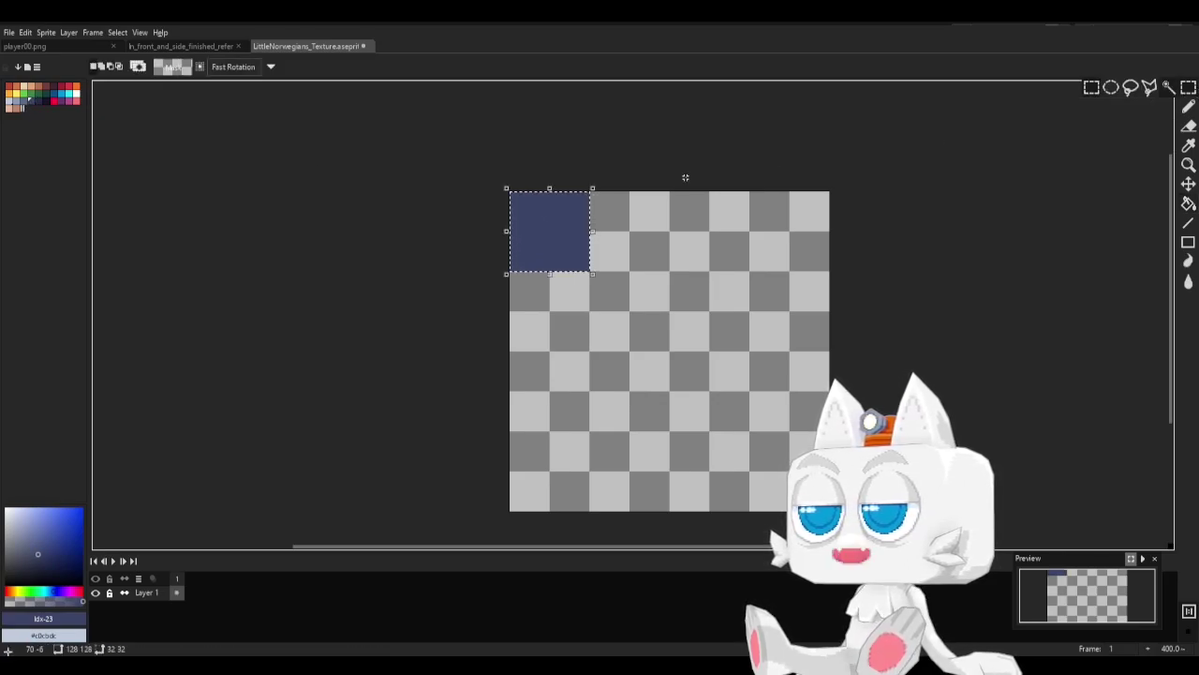
{"action": "mouse_move", "coordinate": [554, 244]}
{"action": "left_mouse_down", "text": "ctrl"}
{"action": "mouse_move", "coordinate": [634, 272]}
{"action": "mouse_move", "coordinate": [559, 243]}
{"action": "left_mouse_up", "text": "ctrl"}
{"action": "left_click", "coordinate": [559, 244], "text": "ctrl"}
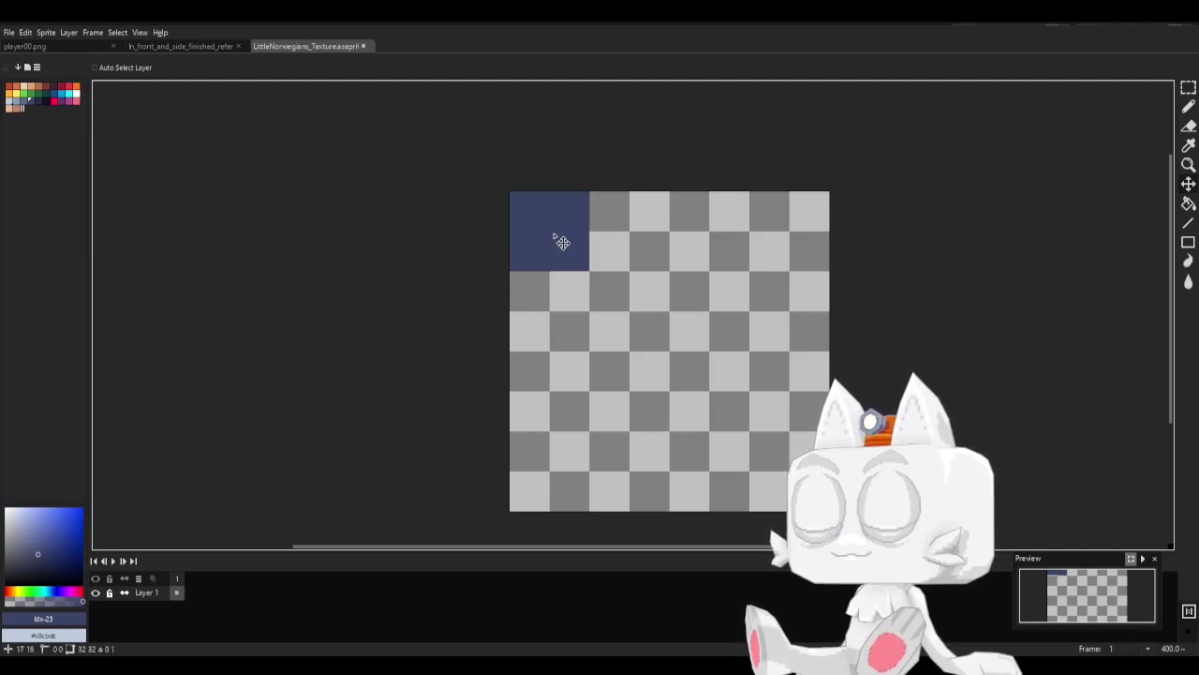
{"action": "key", "text": "m"}
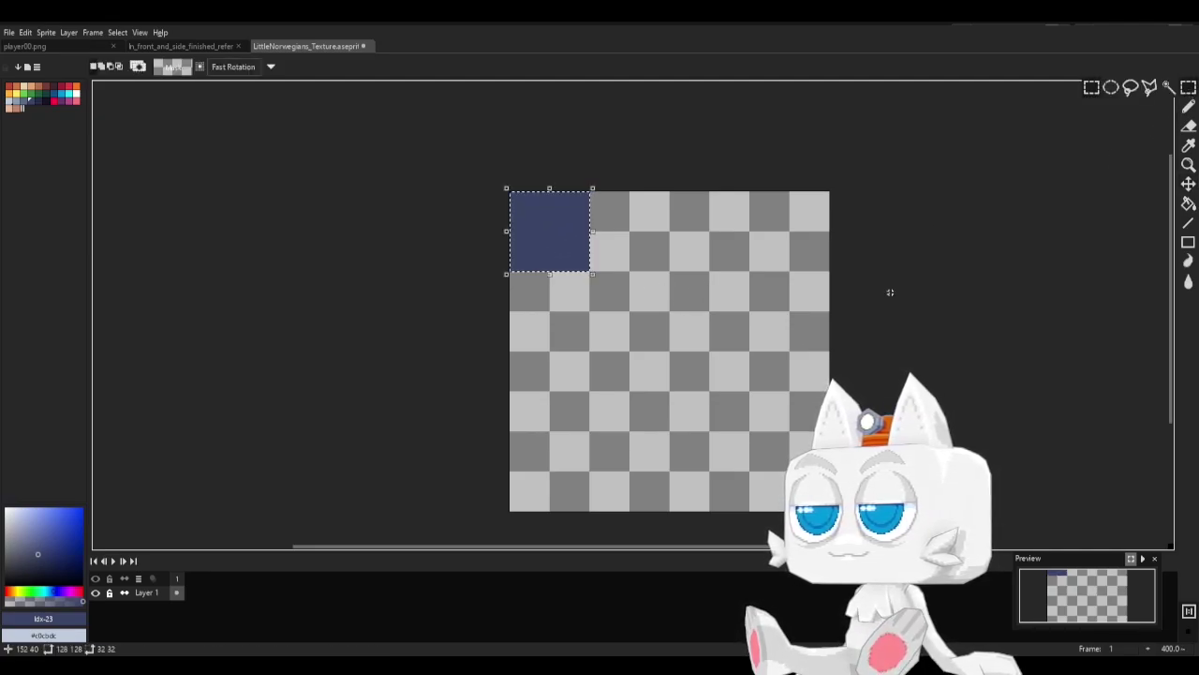
{"action": "key", "text": "v"}
{"action": "left_click_drag", "start_coordinate": [553, 257], "coordinate": [642, 269]}
{"action": "key", "text": "Return"}
Place another copy of the slate-blue square directly below the original, against the canvas's left edge.
{"action": "key", "text": "Down"}
{"action": "key", "text": "Down"}
{"action": "key", "text": "Down"}
{"action": "key", "text": "Down"}
{"action": "key", "text": "Down"}
{"action": "key", "text": "Down"}
{"action": "key", "text": "Down"}
{"action": "key", "text": "Down"}
{"action": "key", "text": "Down"}
{"action": "key", "text": "Down"}
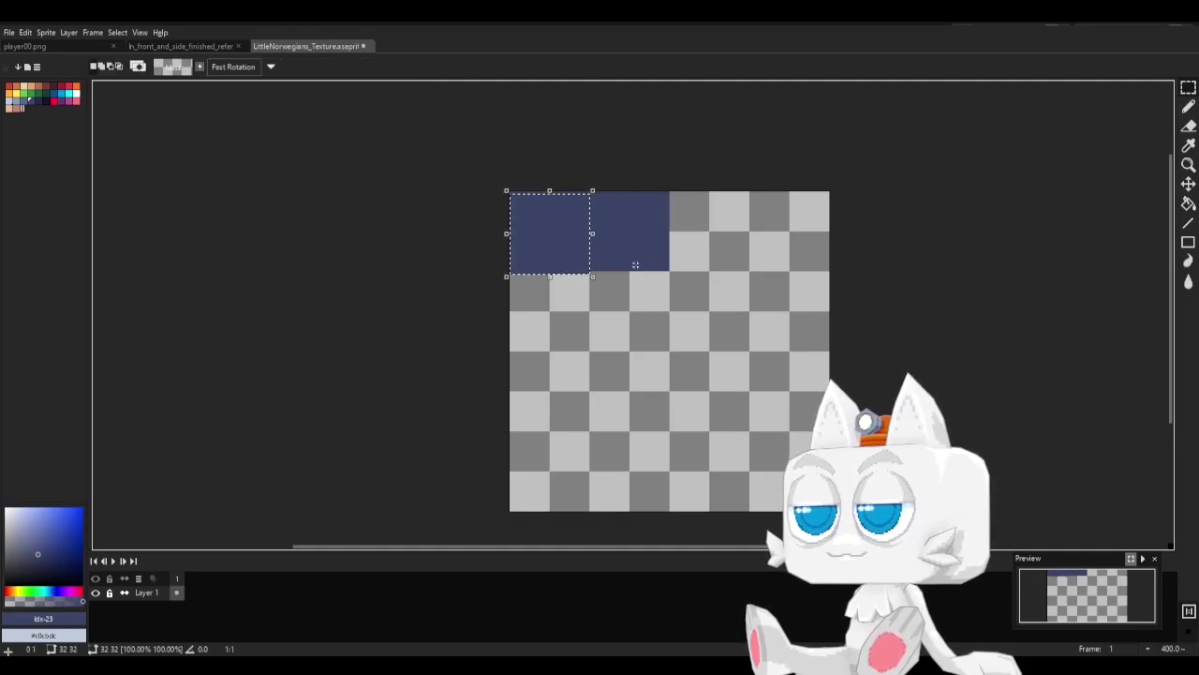
{"action": "key", "text": "Down"}
{"action": "key", "text": "Down"}
{"action": "key", "text": "Down"}
{"action": "key", "text": "Down"}
{"action": "key", "text": "Down"}
{"action": "key", "text": "Down"}
{"action": "key", "text": "Down"}
{"action": "key", "text": "Down"}
{"action": "key", "text": "Down"}
{"action": "key", "text": "Down"}
{"action": "key", "text": "Down"}
{"action": "key", "text": "Down"}
{"action": "key", "text": "Down"}
{"action": "key", "text": "Down"}
{"action": "key", "text": "Down"}
{"action": "key", "text": "Down"}
{"action": "key", "text": "Down"}
{"action": "key", "text": "Down"}
{"action": "key", "text": "Down"}
{"action": "key", "text": "Down"}
{"action": "key", "text": "Up"}
{"action": "key", "text": "Up"}
{"action": "key", "text": "Up"}
{"action": "key", "text": "Up"}
{"action": "key", "text": "Up"}
{"action": "key", "text": "Up"}
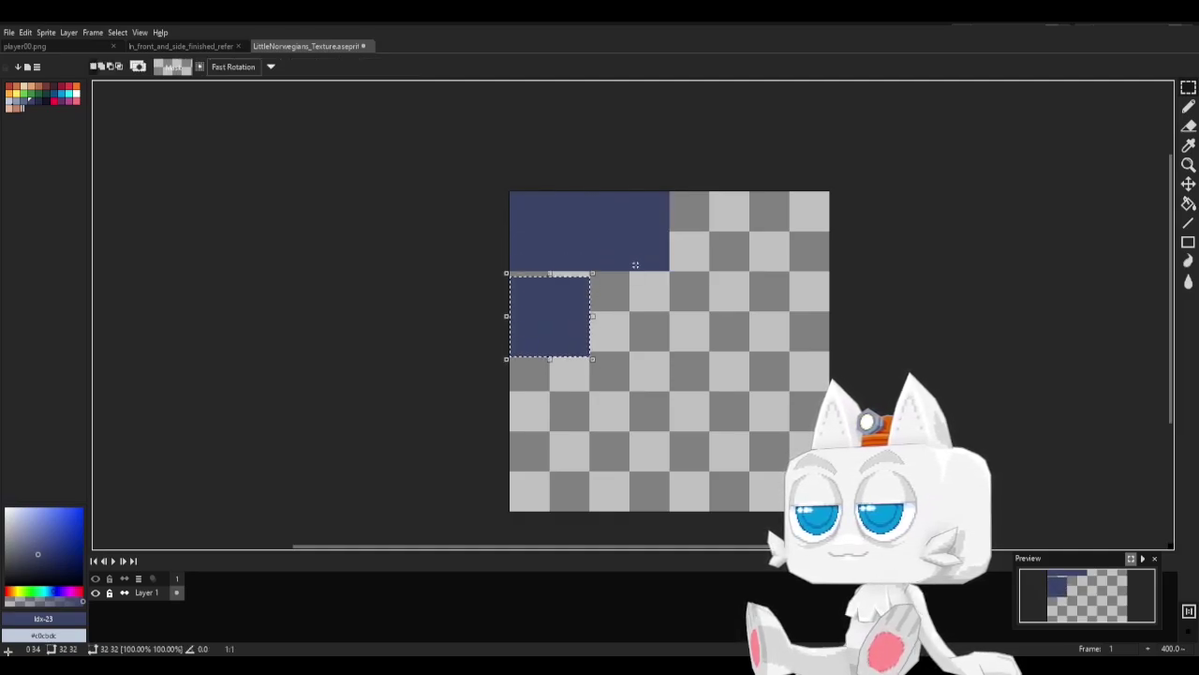
{"action": "key", "text": "Up"}
{"action": "key", "text": "Up"}
{"action": "key", "text": "Up"}
{"action": "key", "text": "Up"}
{"action": "key", "text": "Up"}
{"action": "key", "text": "Up"}
{"action": "key", "text": "Up"}
{"action": "key", "text": "Up"}
{"action": "key", "text": "Up"}
{"action": "key", "text": "Up"}
{"action": "key", "text": "Up"}
{"action": "key", "text": "Up"}
{"action": "key", "text": "Up"}
{"action": "key", "text": "Up"}
{"action": "key", "text": "Up"}
{"action": "key", "text": "Up"}
{"action": "key", "text": "Up"}
{"action": "key", "text": "Up"}
{"action": "key", "text": "Up"}
{"action": "key", "text": "Up"}
Place a fourth square diagonally below the original to complete a 2 × 2 slate-blue block, and clear the selection.
{"action": "key", "text": "Right"}
{"action": "key", "text": "Right"}
{"action": "key", "text": "Right"}
{"action": "key", "text": "Right"}
{"action": "key", "text": "Right"}
{"action": "key", "text": "Right"}
{"action": "key", "text": "Right"}
{"action": "key", "text": "Right"}
{"action": "key", "text": "Right"}
{"action": "key", "text": "Right"}
{"action": "key", "text": "Right"}
{"action": "key", "text": "Right"}
{"action": "key", "text": "Right"}
{"action": "key", "text": "Right"}
{"action": "key", "text": "Right"}
{"action": "key", "text": "Right"}
{"action": "key", "text": "Right"}
{"action": "key", "text": "Right"}
{"action": "key", "text": "Right"}
{"action": "key", "text": "Right"}
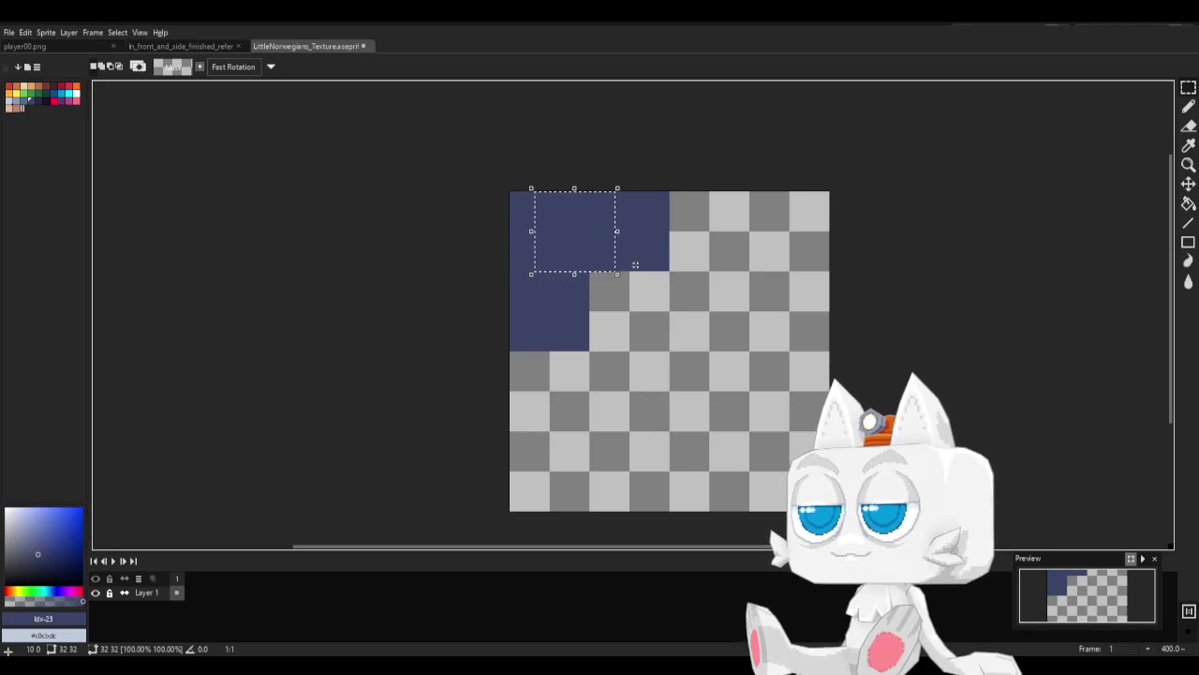
{"action": "key", "text": "Right"}
{"action": "key", "text": "Right"}
{"action": "key", "text": "Right"}
{"action": "key", "text": "Right"}
{"action": "key", "text": "Right"}
{"action": "key", "text": "Right"}
{"action": "key", "text": "Right"}
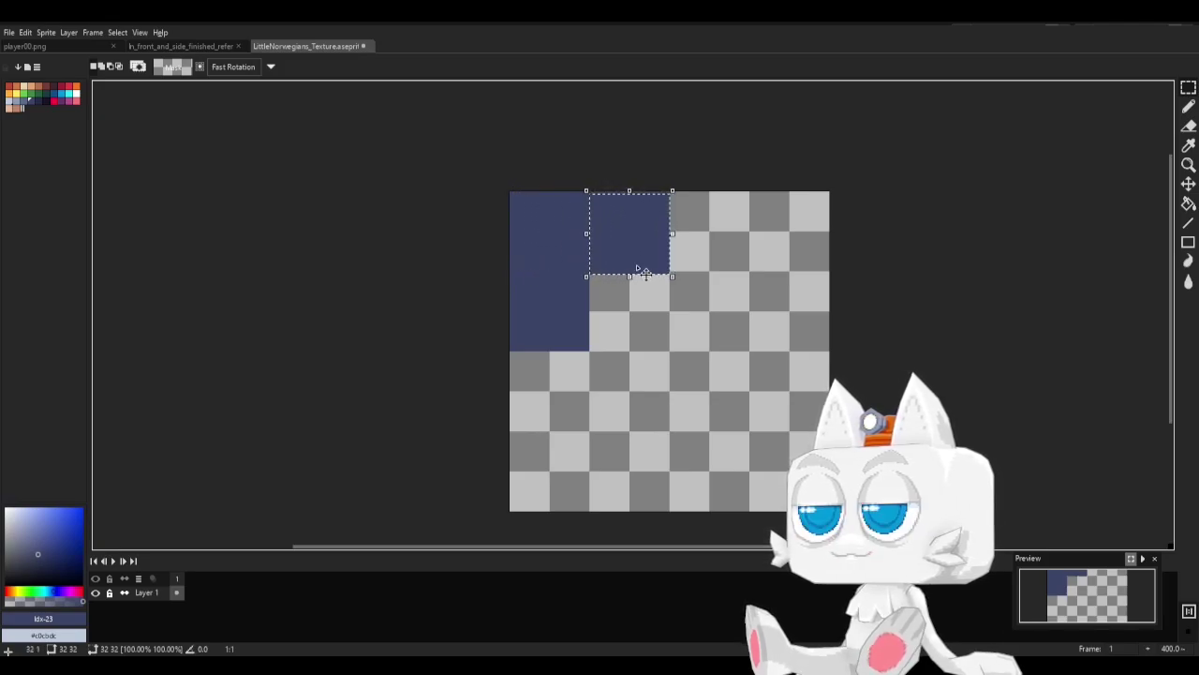
{"action": "key", "text": "Down"}
{"action": "key", "text": "Down"}
{"action": "key", "text": "Down"}
{"action": "key", "text": "Down"}
{"action": "key", "text": "Down"}
{"action": "key", "text": "Down"}
{"action": "key", "text": "Down"}
{"action": "key", "text": "Down"}
{"action": "key", "text": "Down"}
{"action": "key", "text": "Down"}
{"action": "key", "text": "Down"}
{"action": "key", "text": "Down"}
{"action": "key", "text": "Down"}
{"action": "key", "text": "Down"}
{"action": "key", "text": "Down"}
{"action": "key", "text": "Down"}
{"action": "key", "text": "Down"}
{"action": "key", "text": "Down"}
{"action": "key", "text": "Down"}
{"action": "key", "text": "Down"}
{"action": "key", "text": "Down"}
{"action": "key", "text": "Down"}
{"action": "key", "text": "Down"}
{"action": "key", "text": "Down"}
{"action": "key", "text": "Down"}
{"action": "key", "text": "Down"}
{"action": "key", "text": "Down"}
{"action": "key", "text": "Down"}
{"action": "key", "text": "Down"}
{"action": "key", "text": "Down"}
{"action": "key", "text": "Down"}
{"action": "key", "text": "Down"}
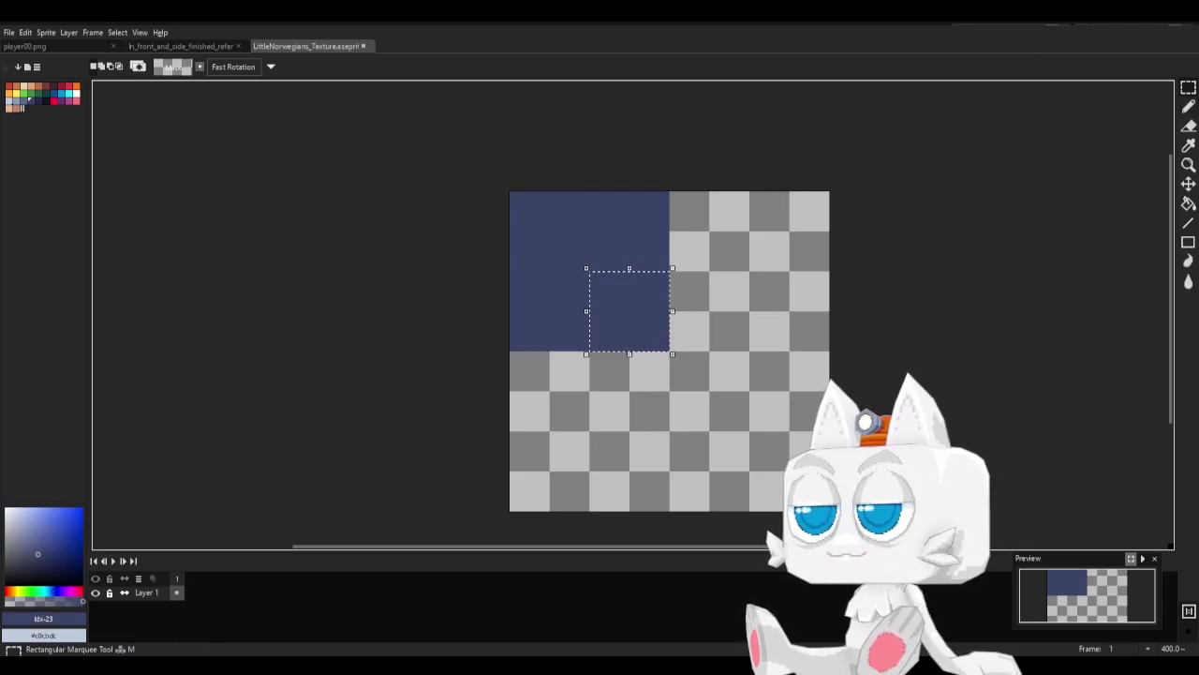
{"action": "left_click", "coordinate": [1188, 87]}
{"action": "left_click", "coordinate": [853, 300]}
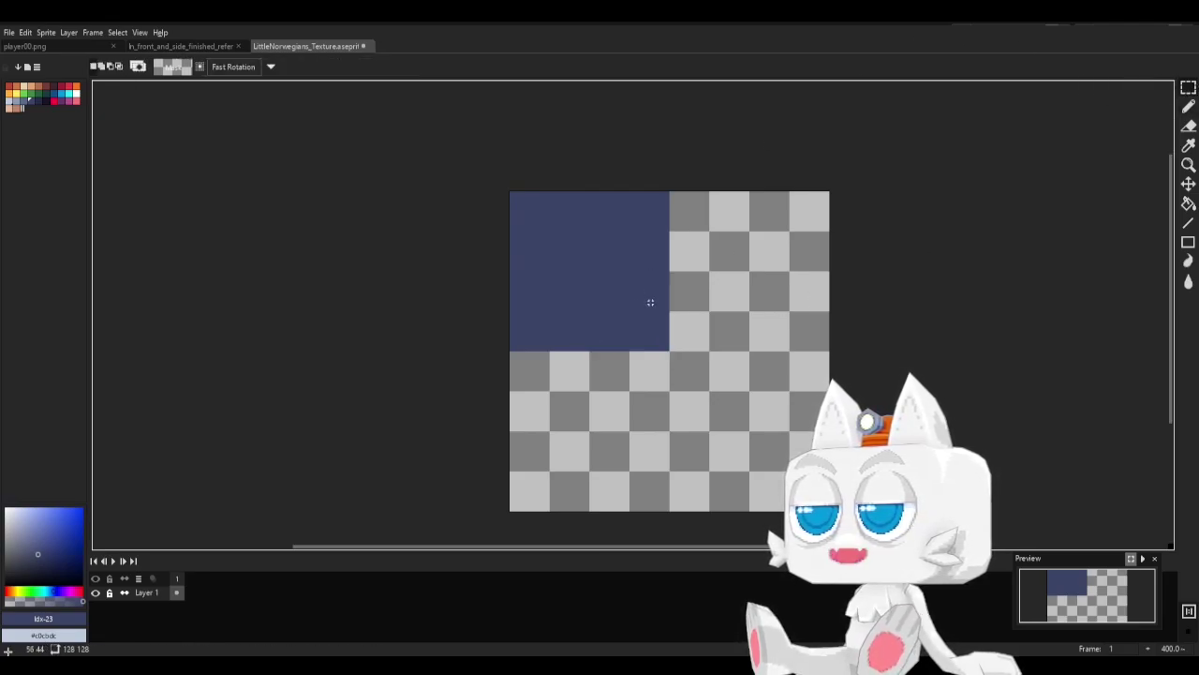
Draw a 1 px rounded eye-patch outline in near-black Idx-25 on the blue block, starting and ending at its left edge.
{"action": "scroll", "coordinate": [575, 261], "scroll_direction": "up", "scroll_amount": 2}
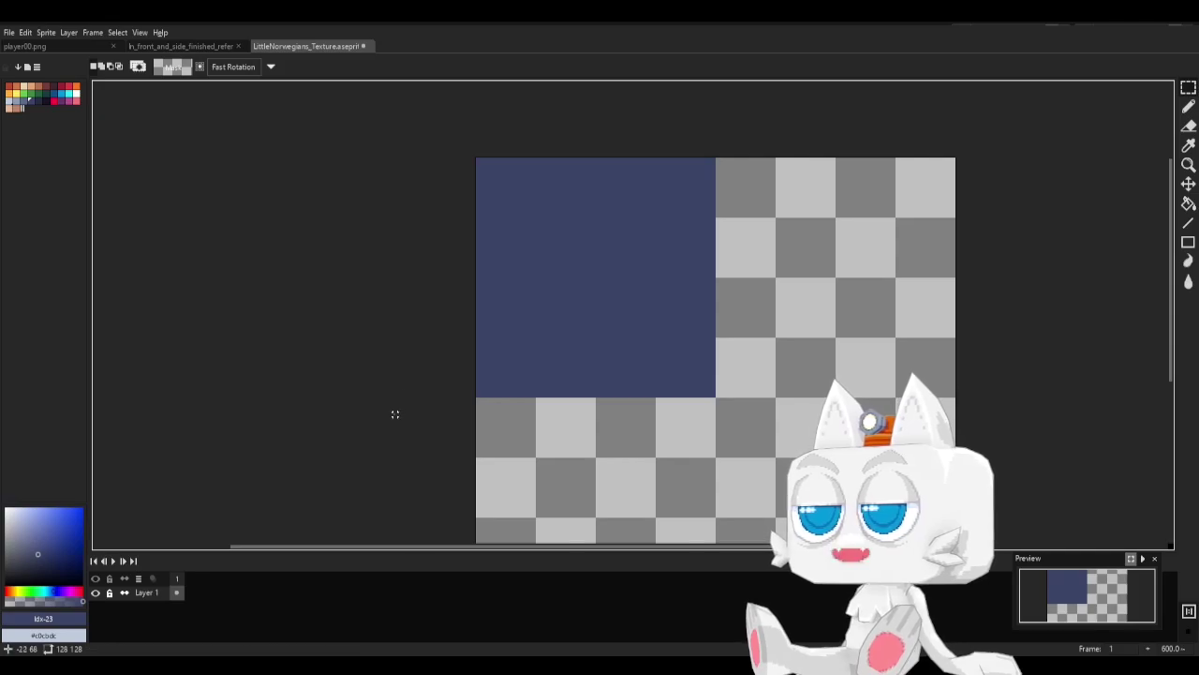
{"action": "left_click", "coordinate": [48, 103]}
{"action": "left_click", "coordinate": [1189, 106]}
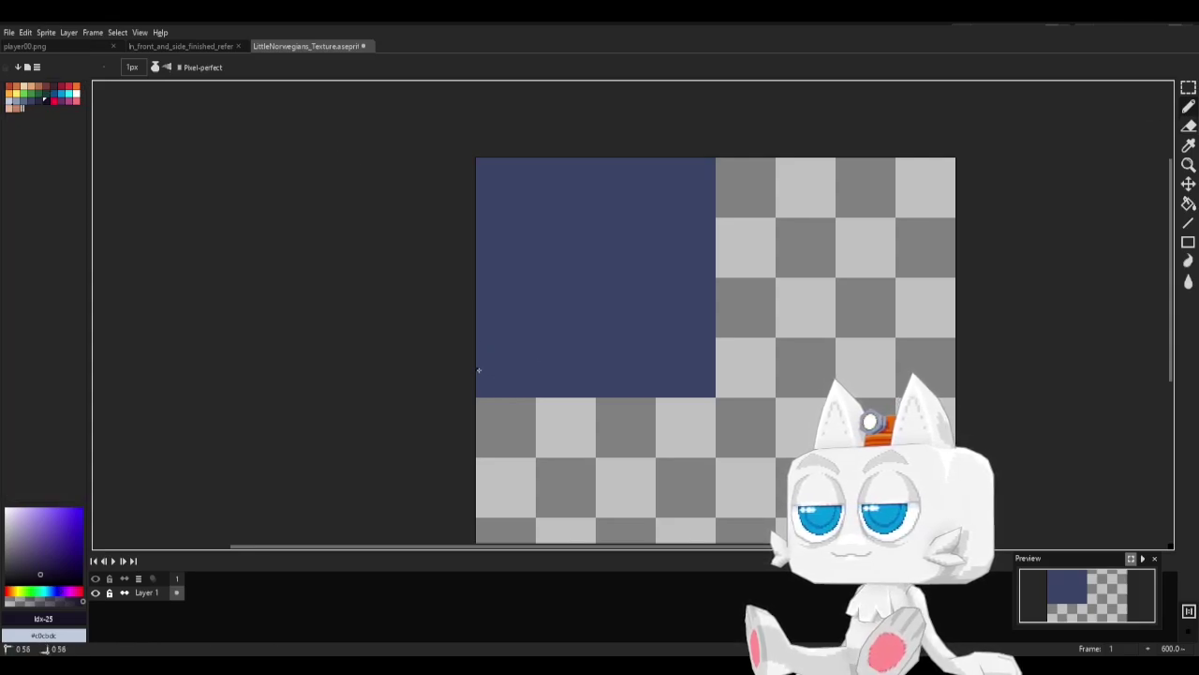
{"action": "mouse_move", "coordinate": [477, 370]}
{"action": "left_mouse_down"}
{"action": "mouse_move", "coordinate": [606, 392]}
{"action": "mouse_move", "coordinate": [643, 380]}
{"action": "mouse_move", "coordinate": [673, 338]}
{"action": "mouse_move", "coordinate": [676, 301]}
{"action": "mouse_move", "coordinate": [632, 245]}
{"action": "mouse_move", "coordinate": [580, 212]}
{"action": "mouse_move", "coordinate": [476, 198]}
{"action": "left_mouse_up"}
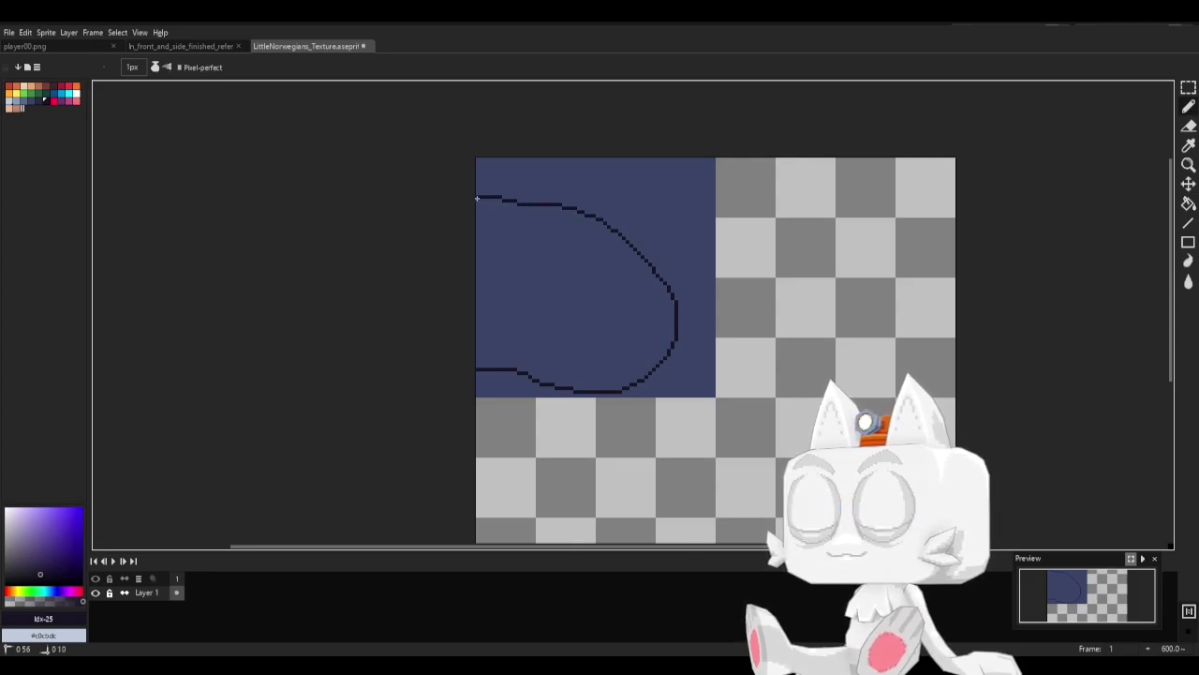
Fill the inside of the eye-patch outline with near-black Idx-25, limiting the Paint Bucket to contiguous pixels.
{"action": "left_click", "coordinate": [1187, 204]}
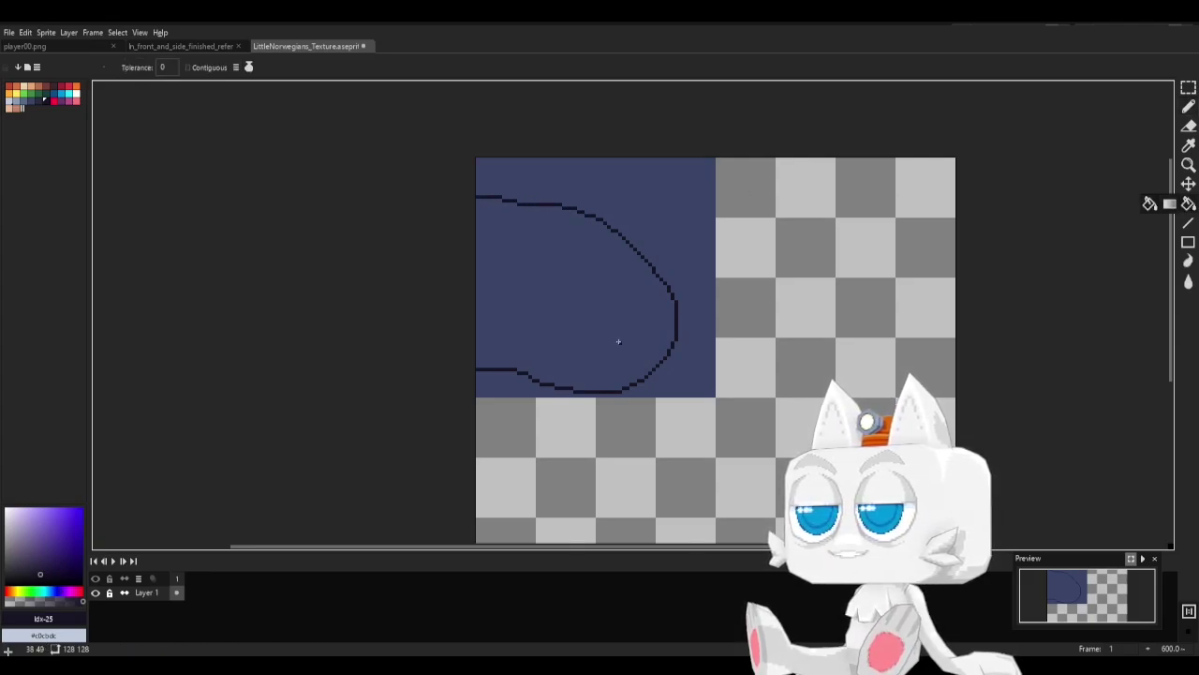
{"action": "left_click", "coordinate": [600, 323]}
{"action": "key", "text": "ctrl+z"}
{"action": "left_click", "coordinate": [189, 67]}
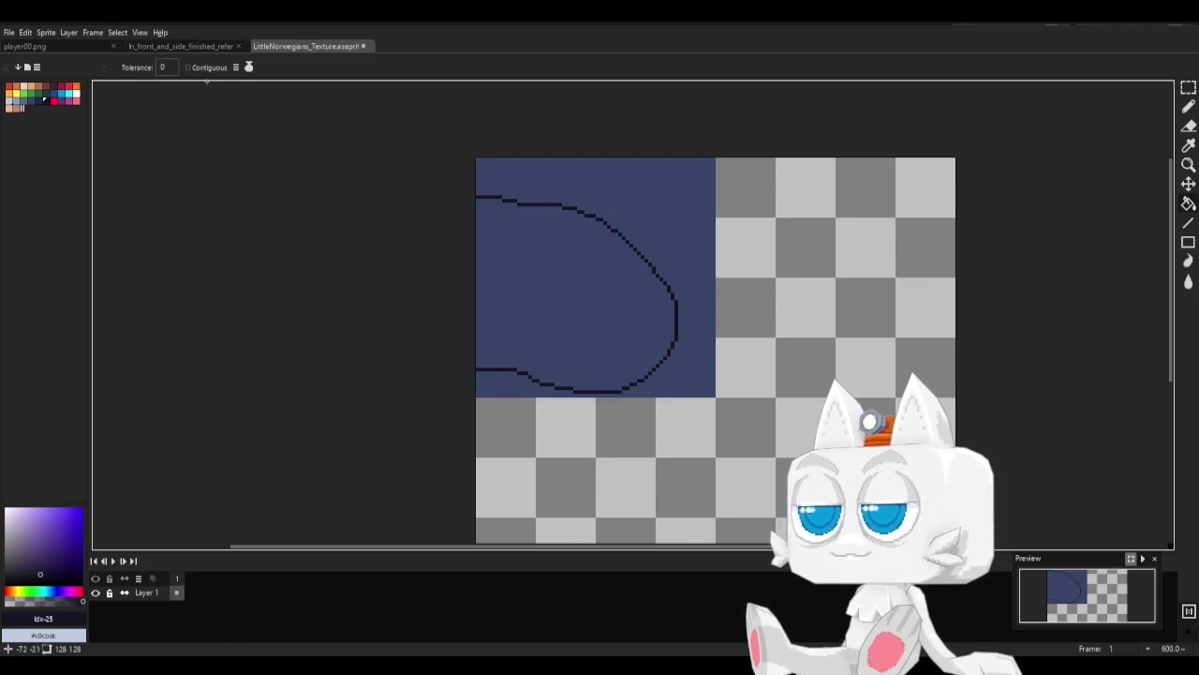
{"action": "left_click", "coordinate": [538, 271]}
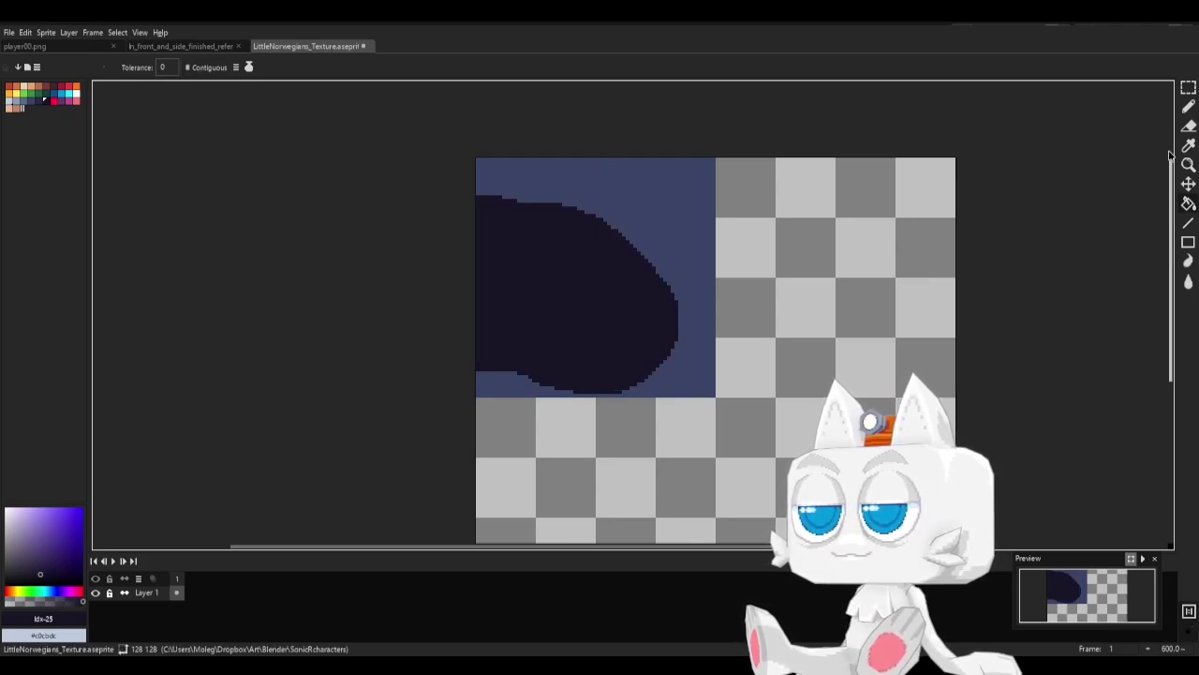
Smooth the stair-steps along the eye patch's upper edge with 1 px Pencil strokes in near-black Idx-25.
{"action": "left_click", "coordinate": [1189, 105]}
{"action": "scroll", "coordinate": [557, 224], "scroll_direction": "up", "scroll_amount": 3}
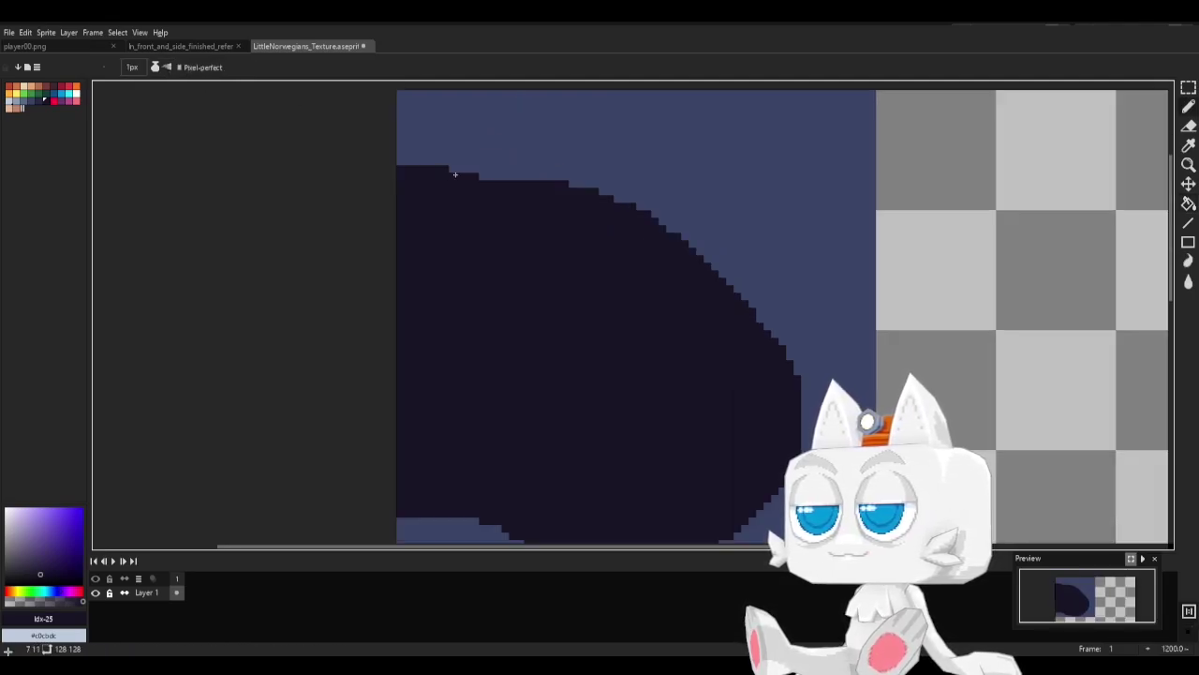
{"action": "left_click_drag", "start_coordinate": [455, 176], "coordinate": [548, 177]}
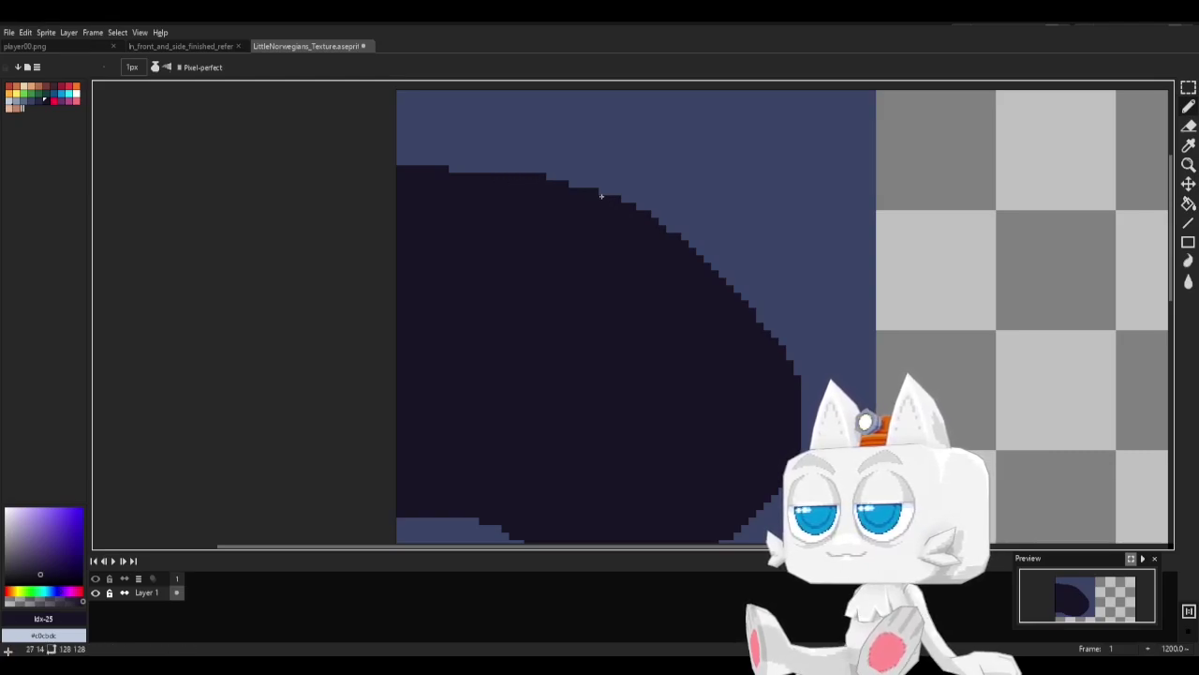
{"action": "left_click", "coordinate": [573, 186]}
{"action": "left_click", "coordinate": [673, 230]}
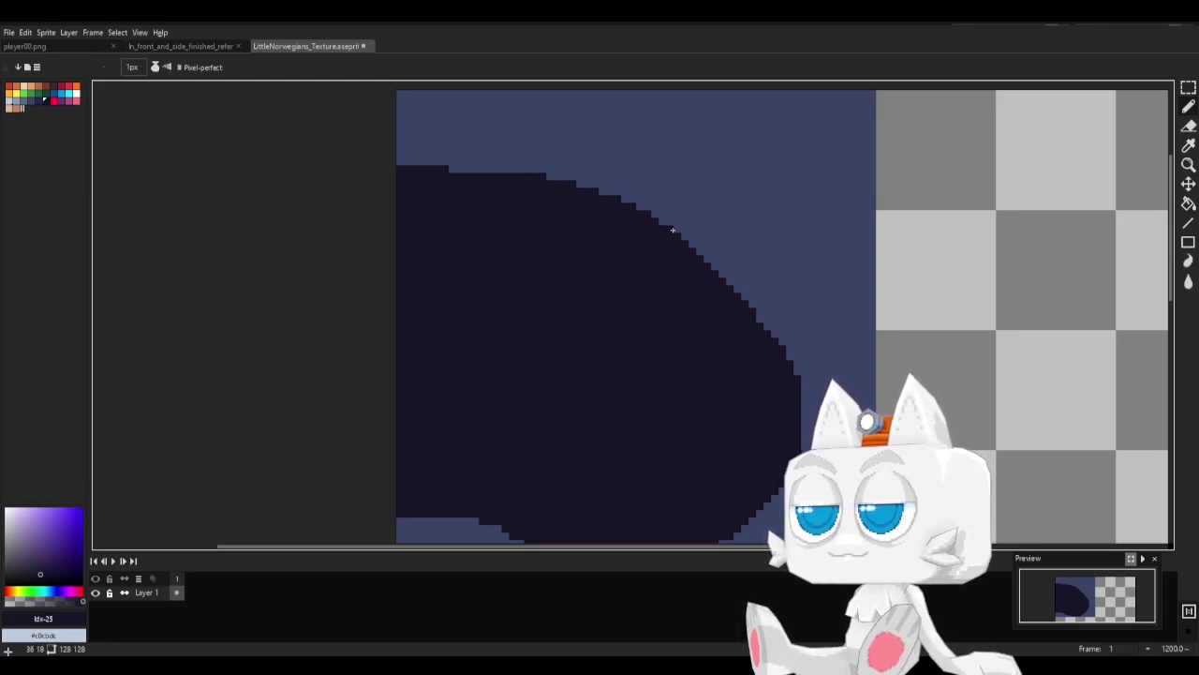
{"action": "left_click", "coordinate": [663, 223]}
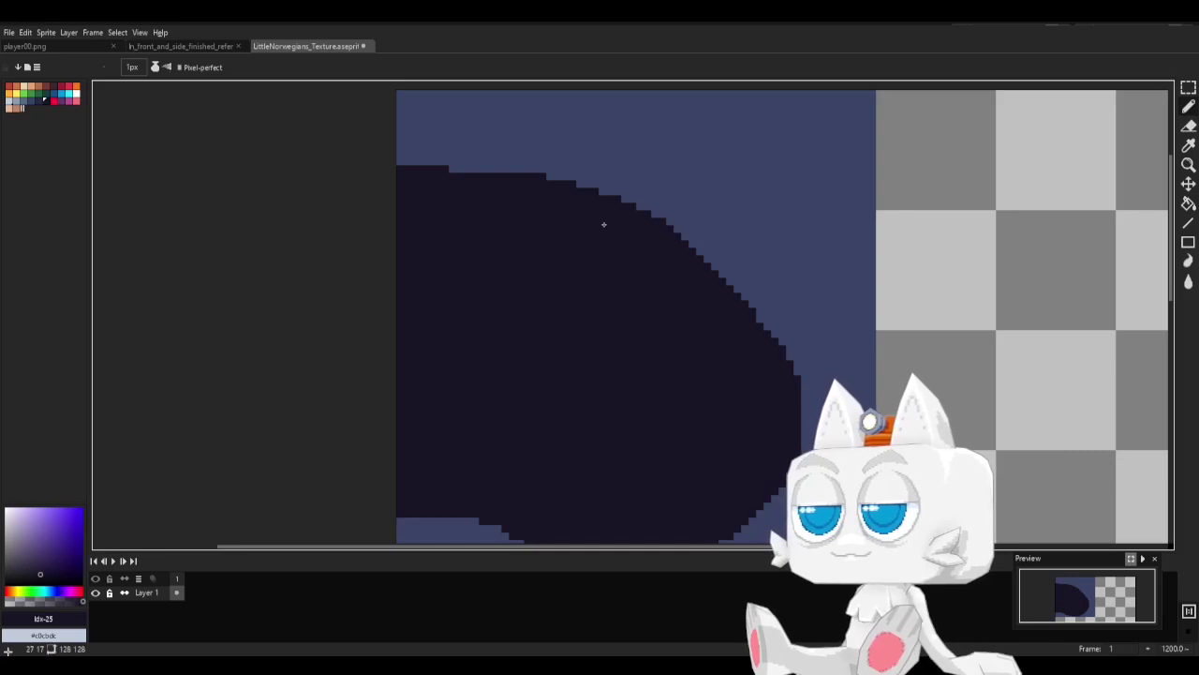
{"action": "left_click_drag", "start_coordinate": [467, 170], "coordinate": [452, 169]}
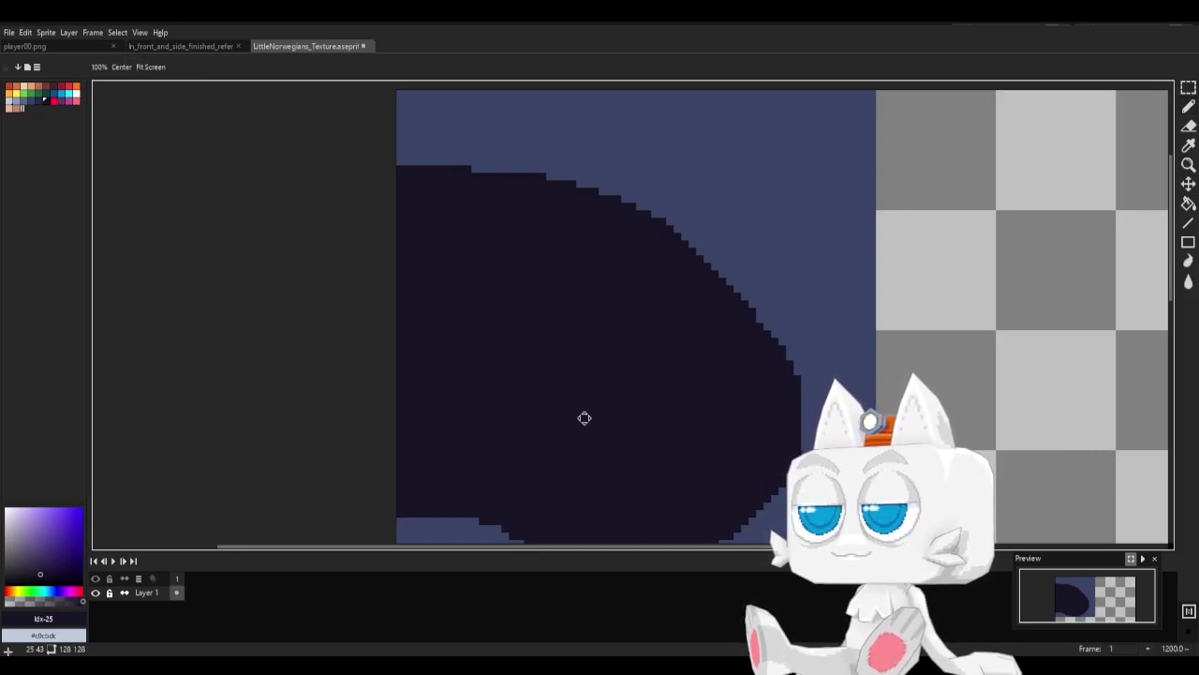
Smooth the eye patch's lower edge, adding near-black pixels near the canvas's left side and trimming the bottom with the sampled slate blue.
{"action": "left_click_drag", "start_coordinate": [584, 415], "coordinate": [570, 340]}
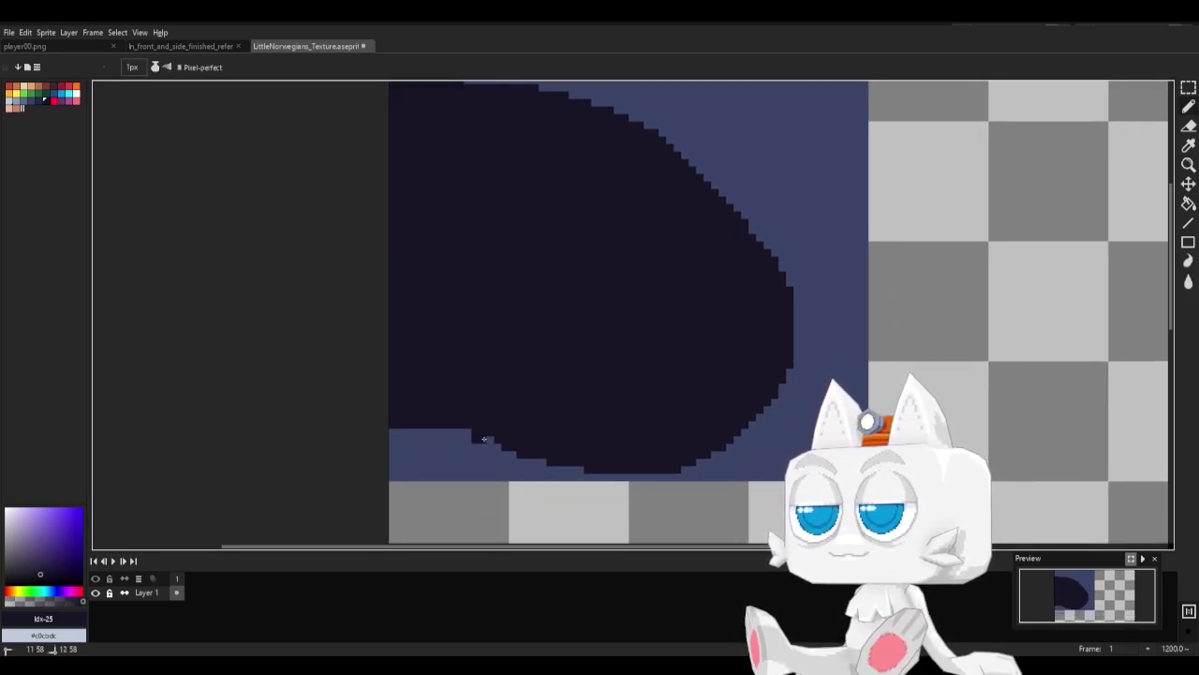
{"action": "left_click", "coordinate": [431, 429]}
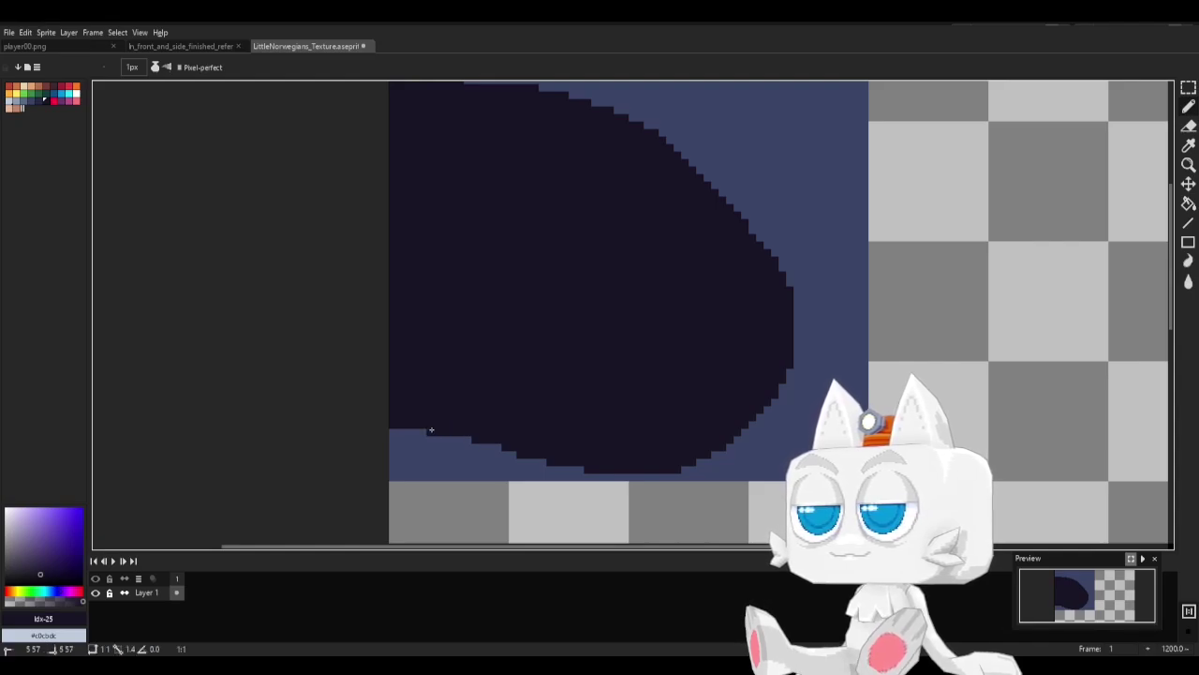
{"action": "left_click", "coordinate": [714, 471], "text": "alt"}
{"action": "left_click", "coordinate": [670, 471]}
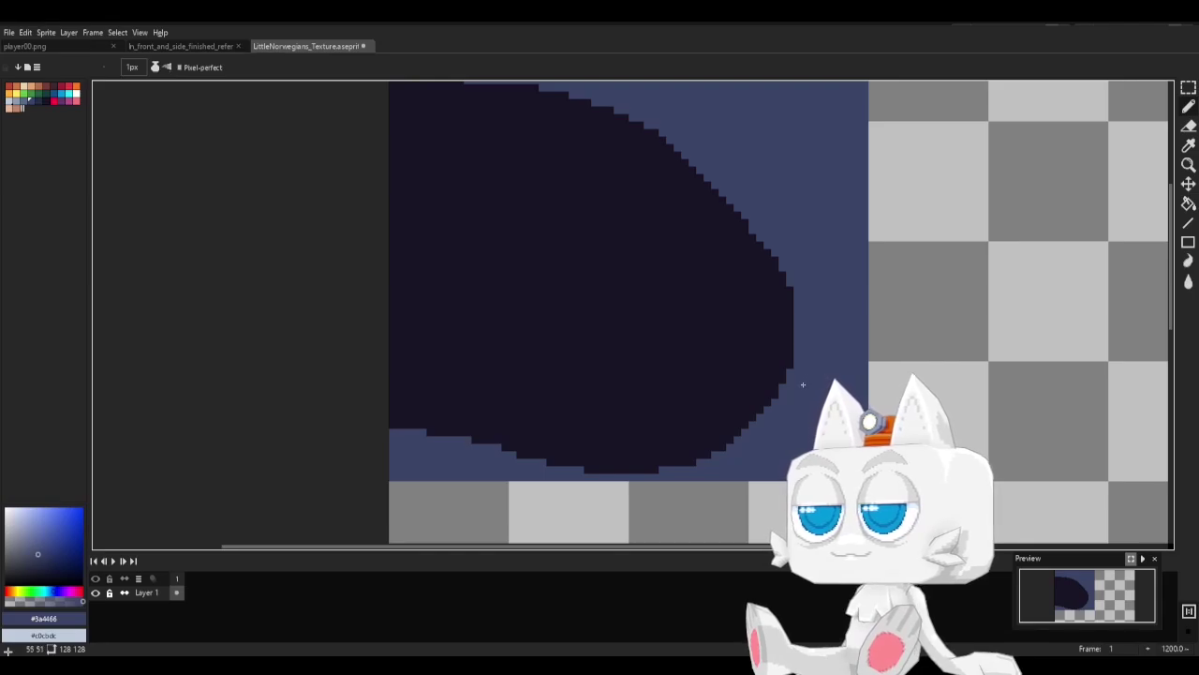
{"action": "scroll", "coordinate": [643, 388], "scroll_direction": "down", "scroll_amount": 4}
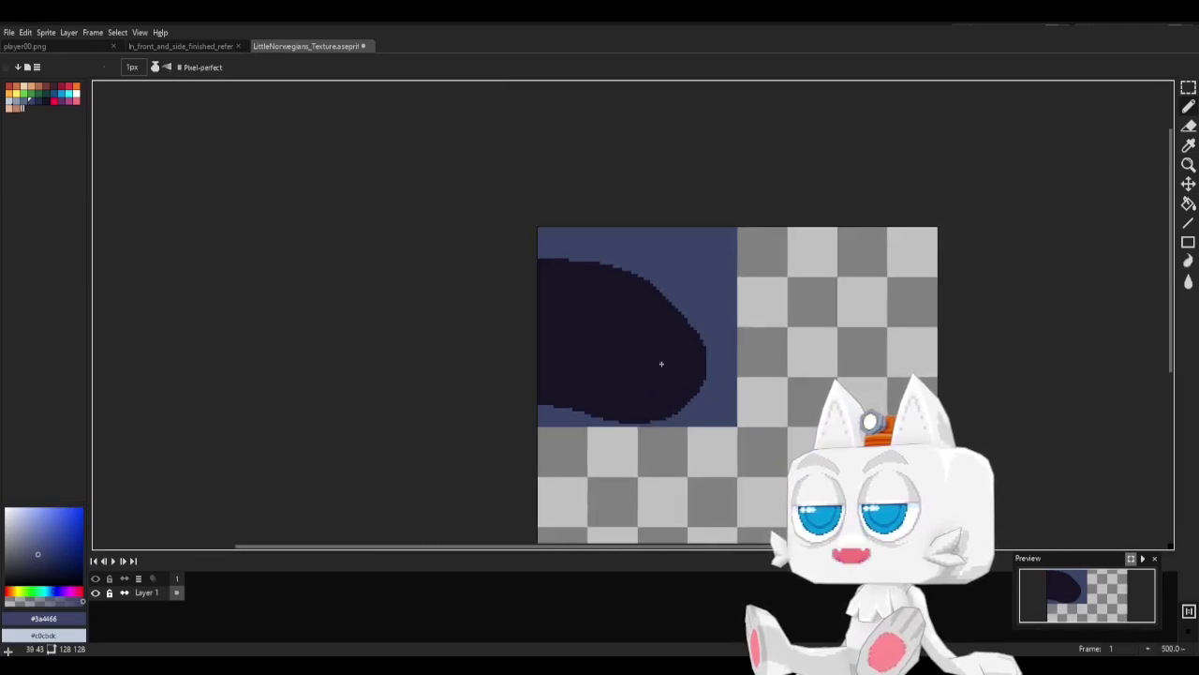
Round out the eye patch's flat upper-right diagonal with 1 px Pencil strokes in the sampled near-black #181425.
{"action": "scroll", "coordinate": [719, 303], "scroll_direction": "up", "scroll_amount": 2}
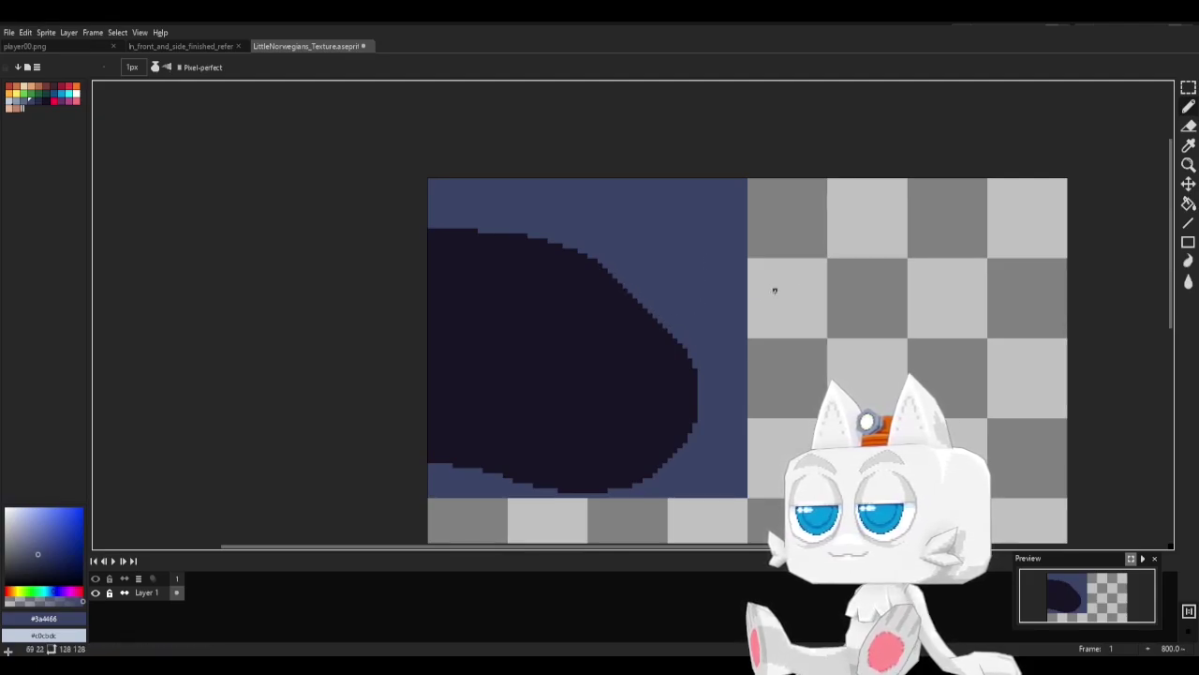
{"action": "left_click", "coordinate": [605, 315], "text": "alt"}
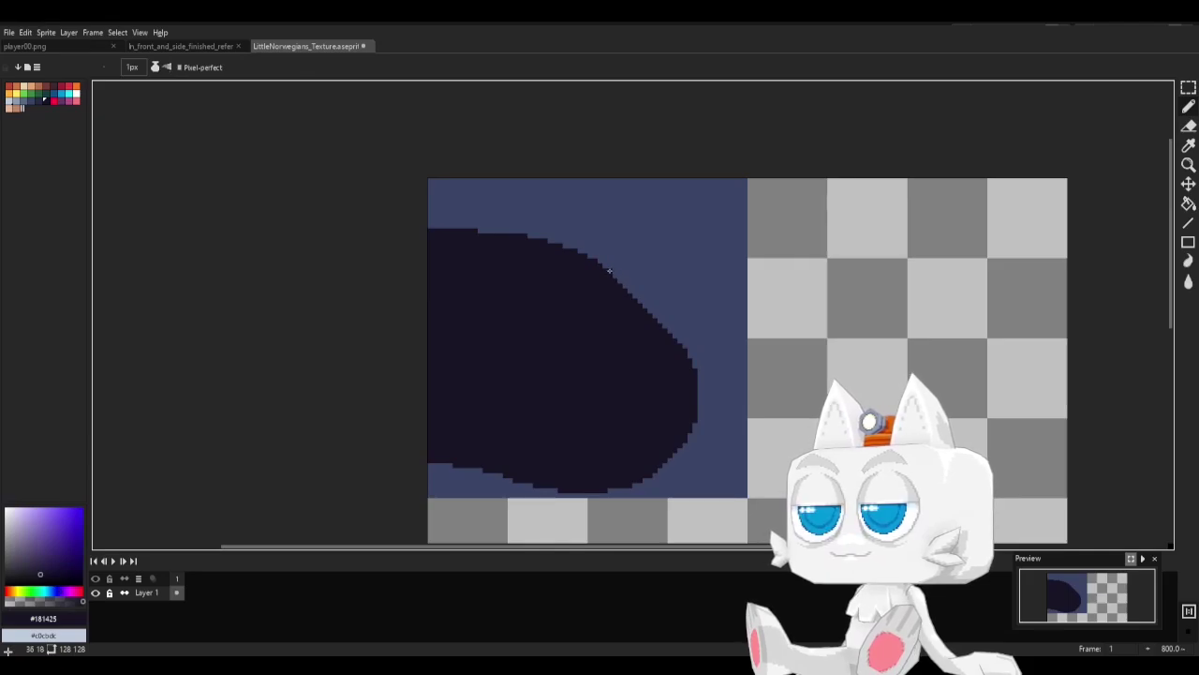
{"action": "left_click_drag", "start_coordinate": [682, 338], "coordinate": [620, 275]}
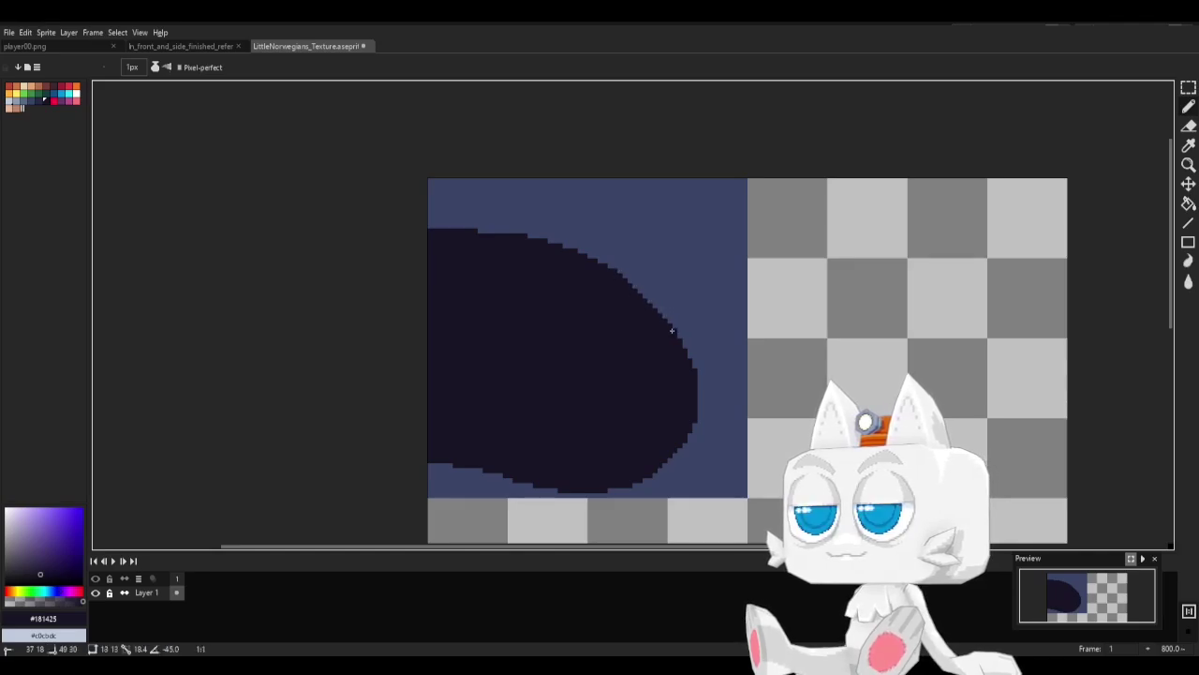
{"action": "left_click_drag", "start_coordinate": [671, 318], "coordinate": [639, 286]}
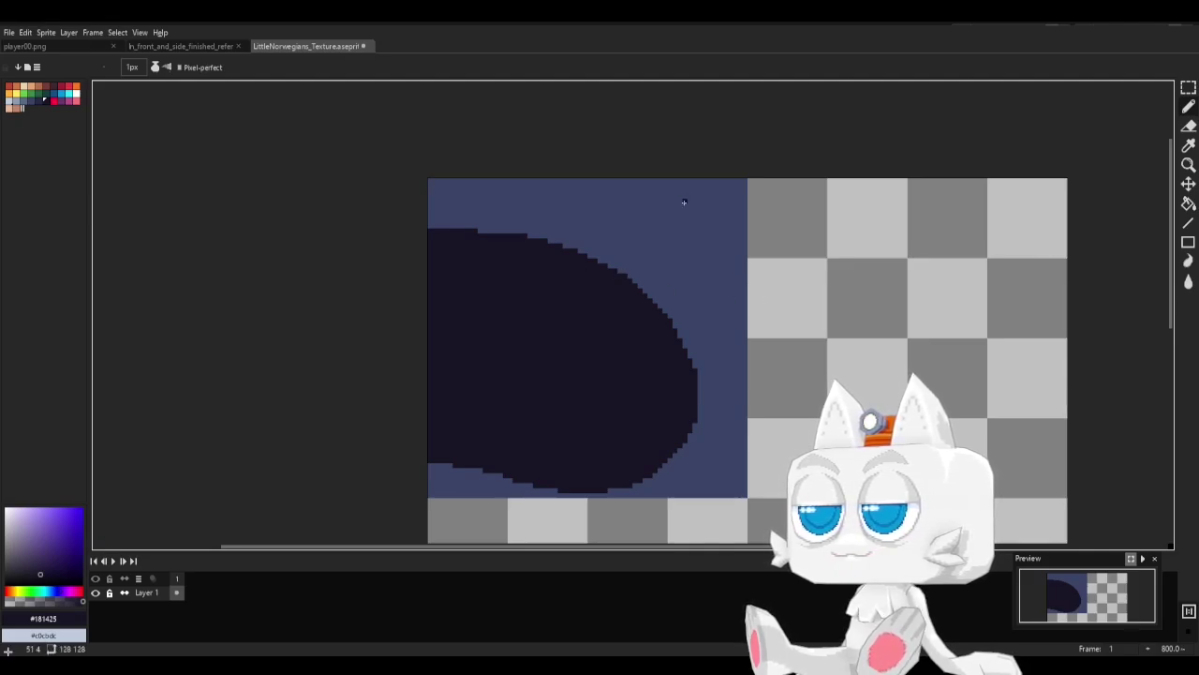
{"action": "scroll", "coordinate": [525, 365], "scroll_direction": "down", "scroll_amount": 2}
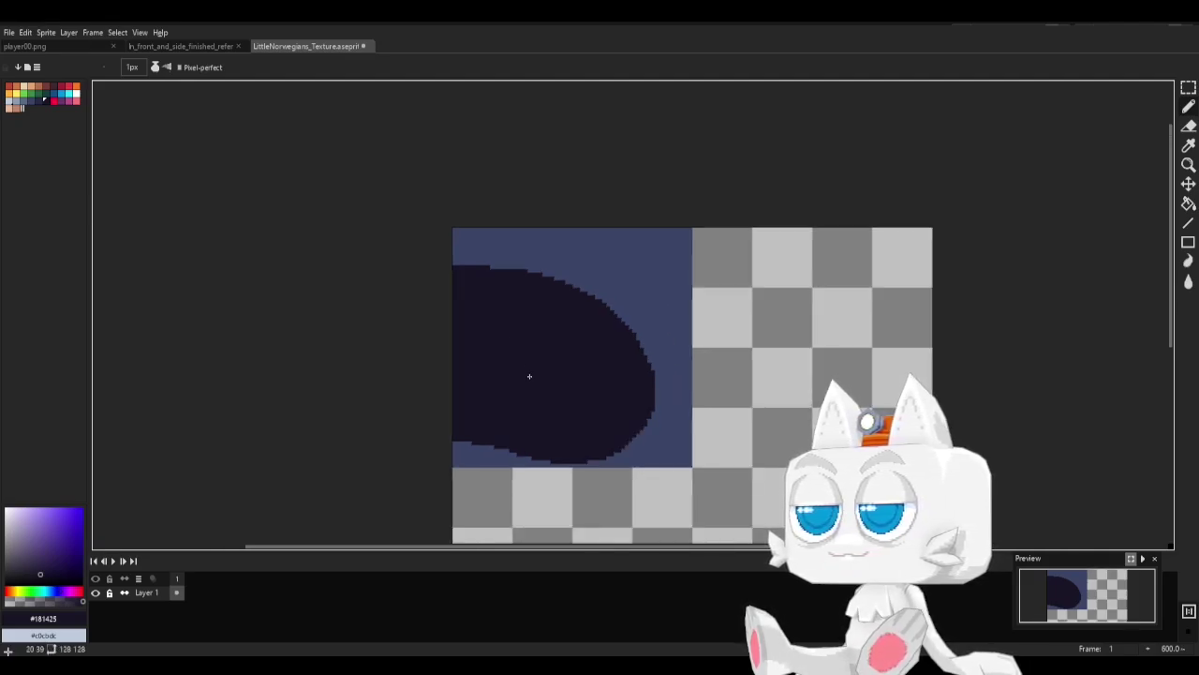
Save LittleNorwegians_Texture.aseprite and return to the Pencil tool with nothing selected.
{"action": "key", "text": "v"}
{"action": "right_click", "coordinate": [611, 275]}
{"action": "key", "text": "Escape"}
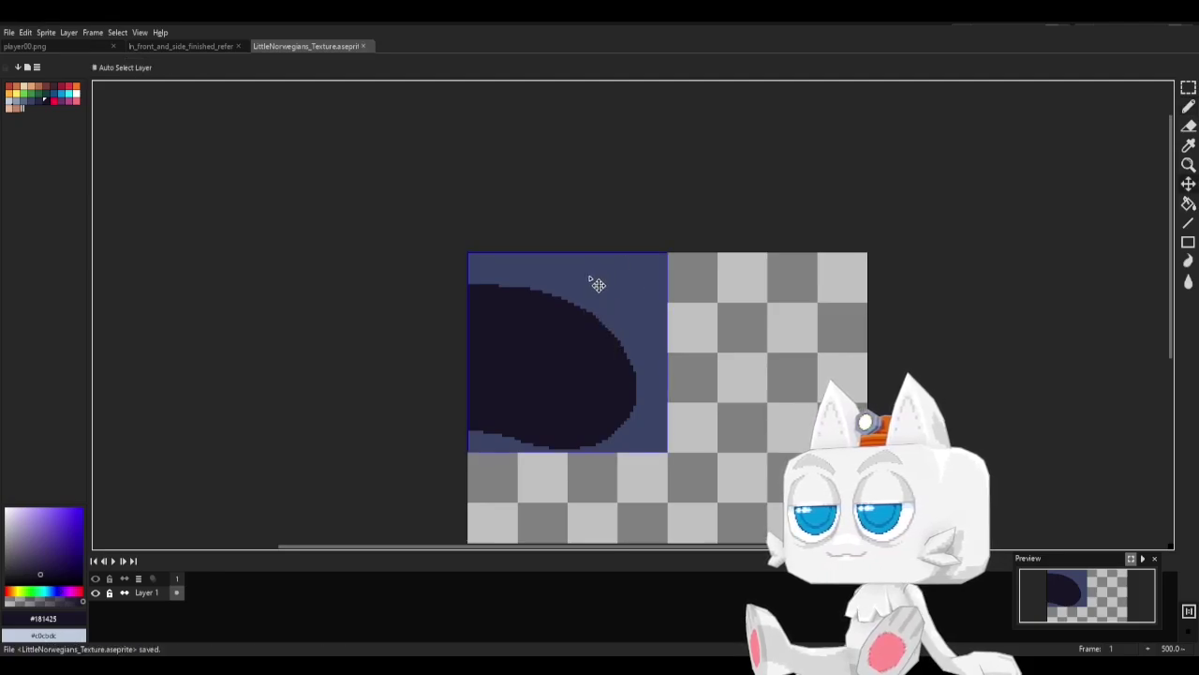
{"action": "key", "text": "ctrl+d"}
{"action": "key", "text": "b"}
Export the visible layers at 100% as LittleNorwegians_Texture.png, overwriting the existing file.
{"action": "left_click", "coordinate": [9, 32]}
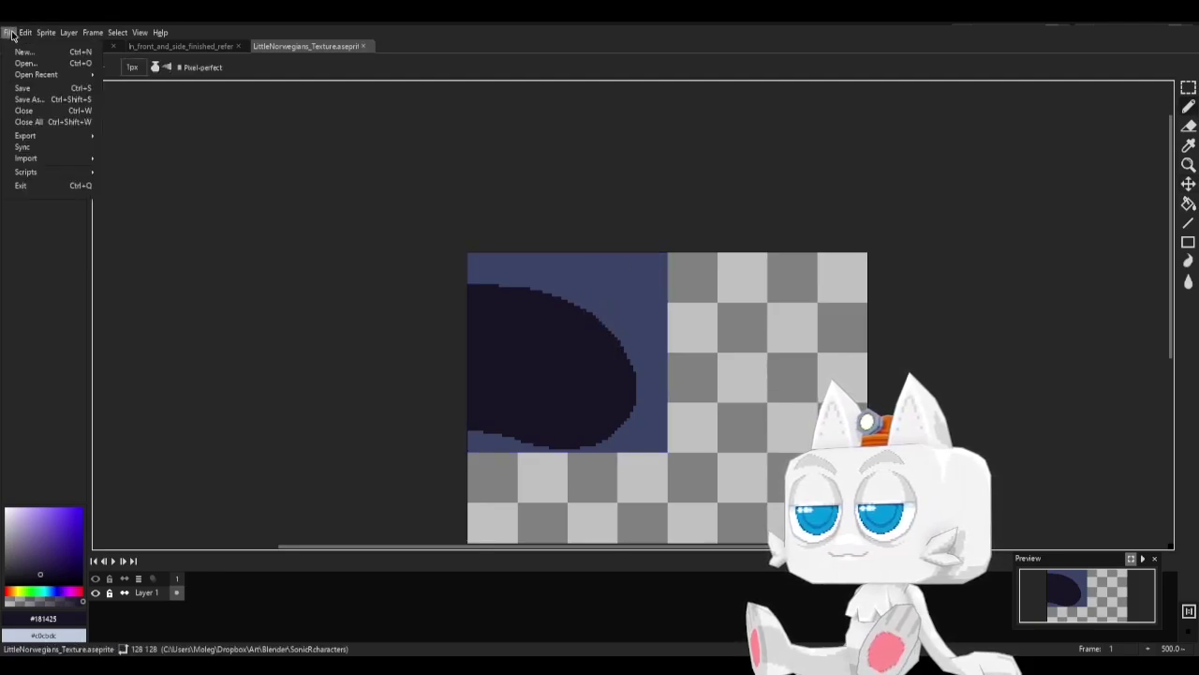
{"action": "mouse_move", "coordinate": [47, 136]}
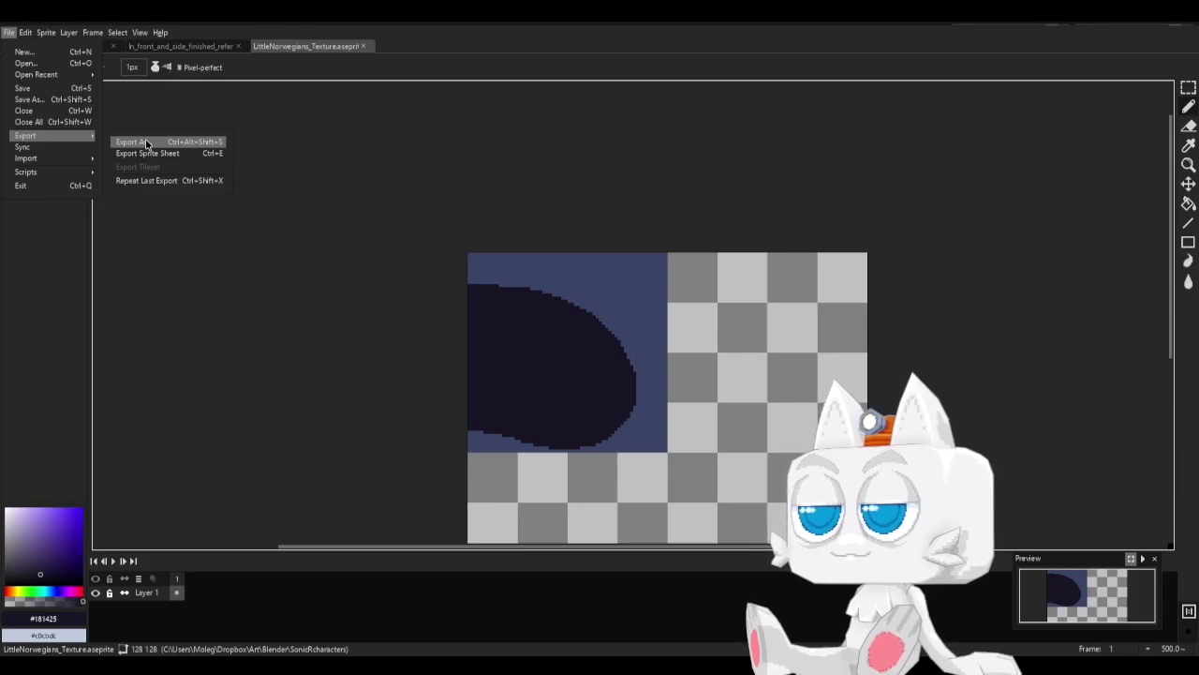
{"action": "left_click", "coordinate": [147, 142]}
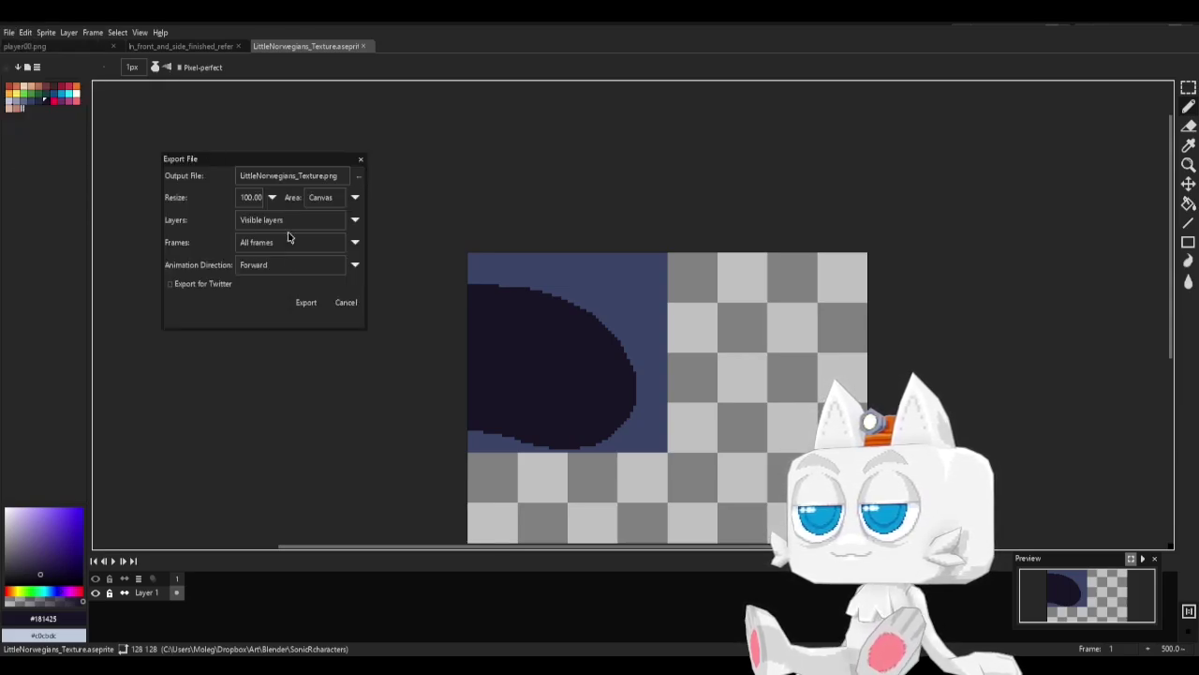
{"action": "left_click", "coordinate": [308, 302]}
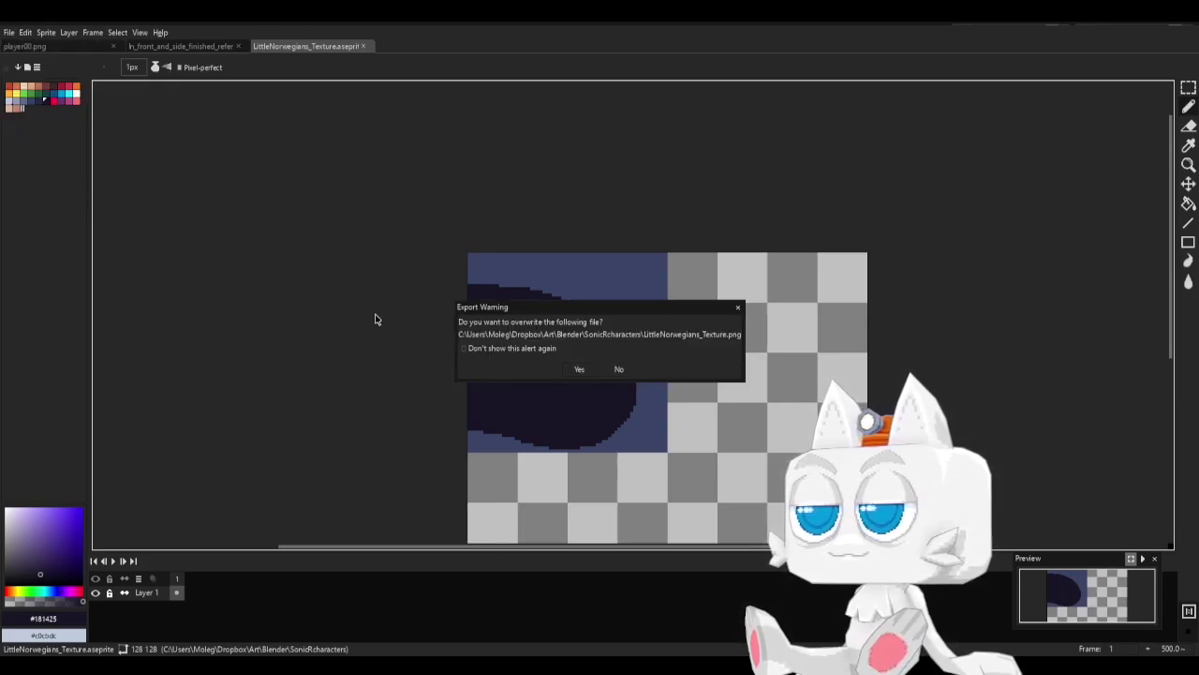
{"action": "left_click", "coordinate": [547, 351]}
{"action": "left_click", "coordinate": [579, 369]}
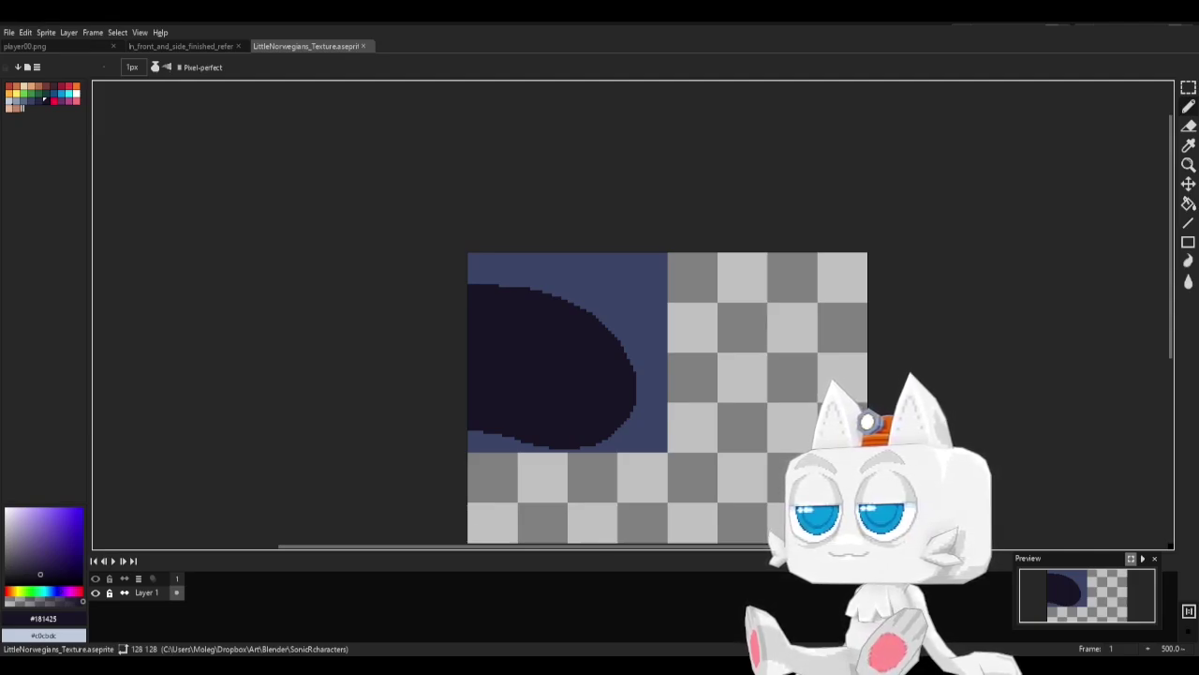
Carve a concave curve into the eye patch's upper-left edge in sampled slate blue #3a4466, and fill the cut-off dark area with it.
{"action": "left_click", "coordinate": [556, 273], "text": "alt"}
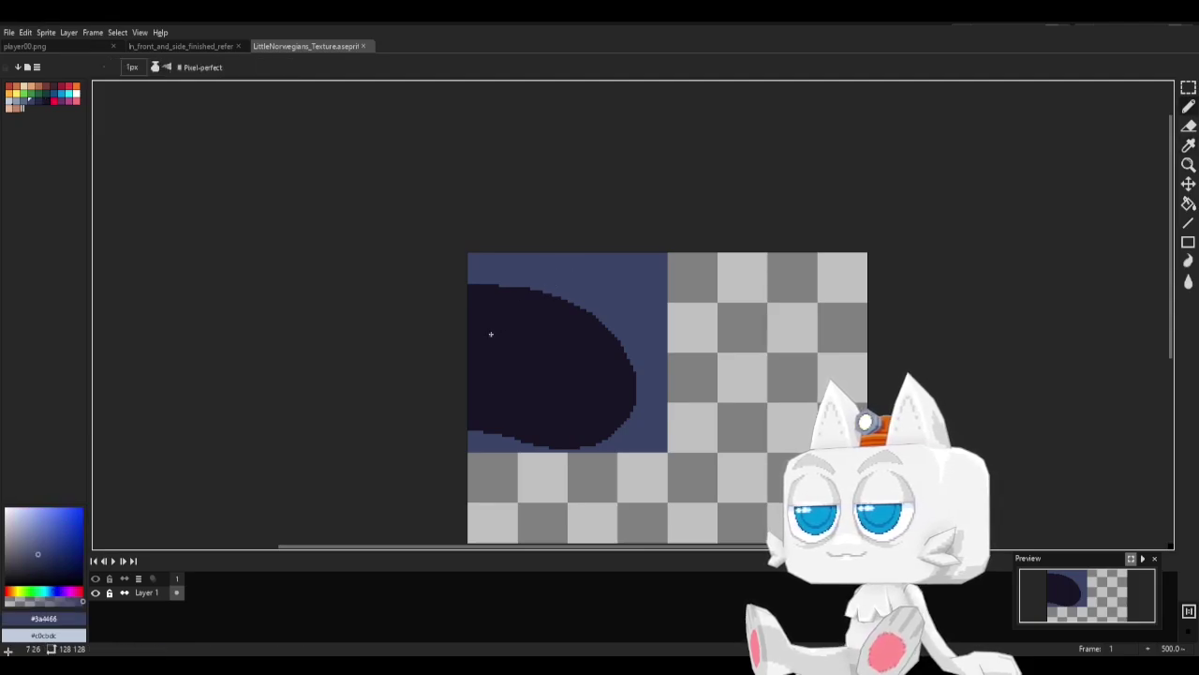
{"action": "mouse_move", "coordinate": [471, 334]}
{"action": "left_mouse_down"}
{"action": "mouse_move", "coordinate": [537, 303]}
{"action": "mouse_move", "coordinate": [579, 300]}
{"action": "left_mouse_up"}
{"action": "key", "text": "g"}
{"action": "left_click", "coordinate": [499, 297]}
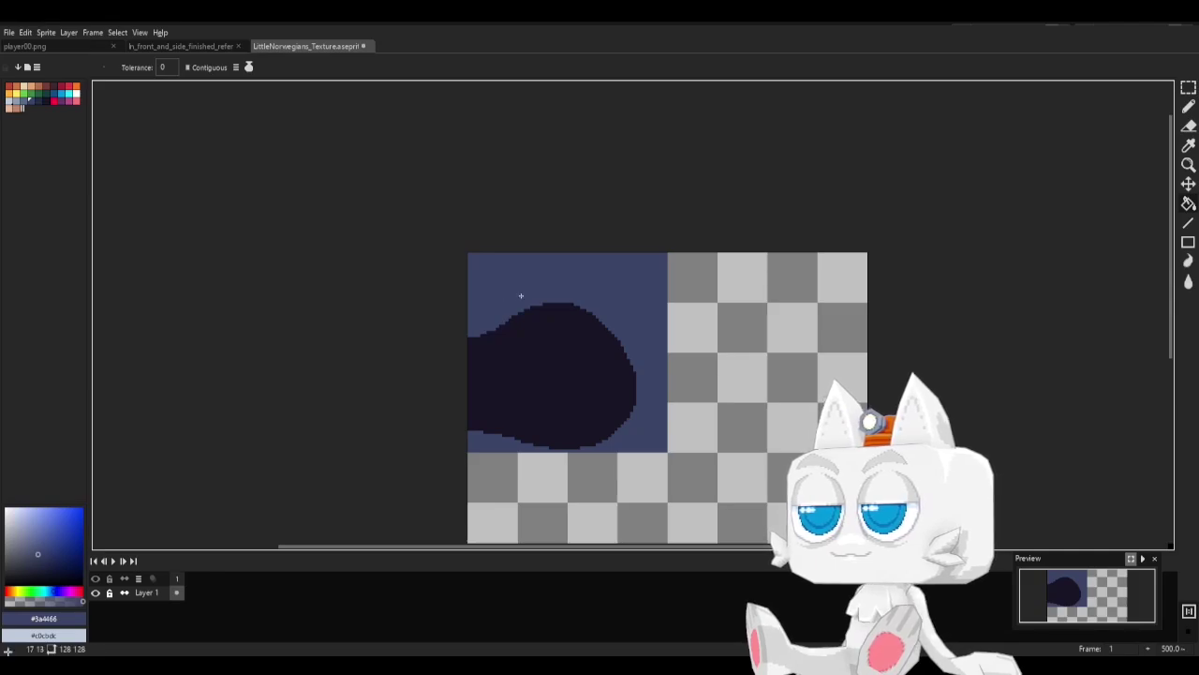
{"action": "scroll", "coordinate": [549, 323], "scroll_direction": "up", "scroll_amount": 2}
{"action": "key", "text": "b"}
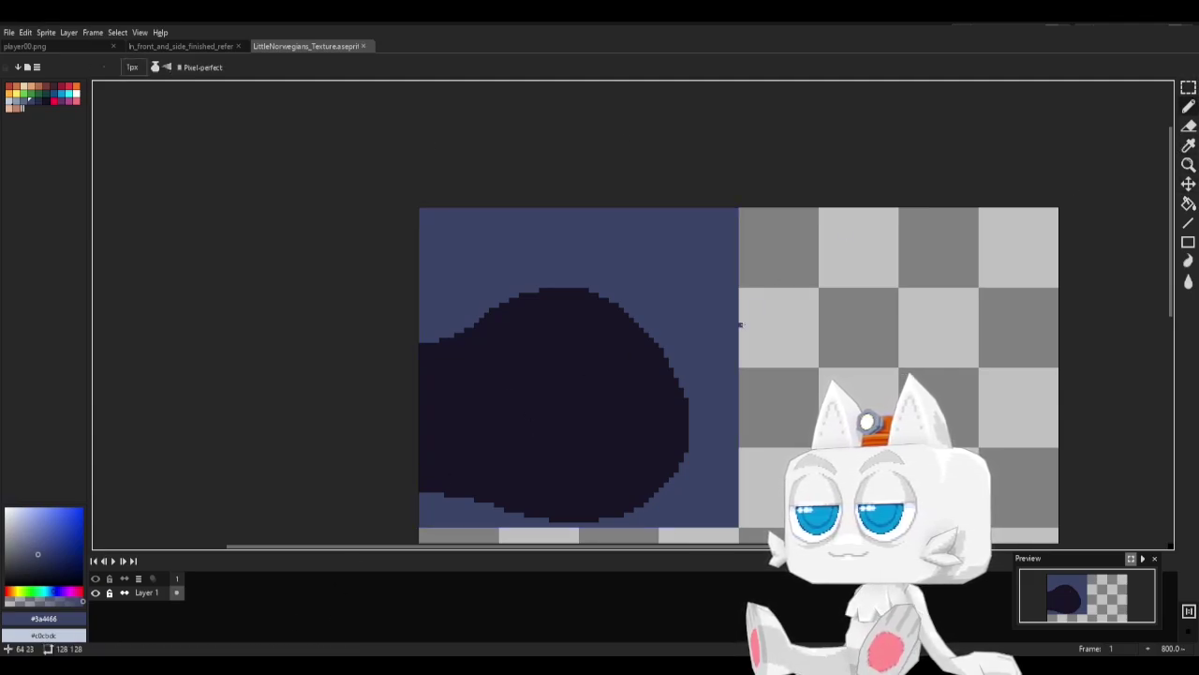
Move the whole slate-blue block with its eye patch up 3 px, and clear the selection.
{"action": "key", "text": "w"}
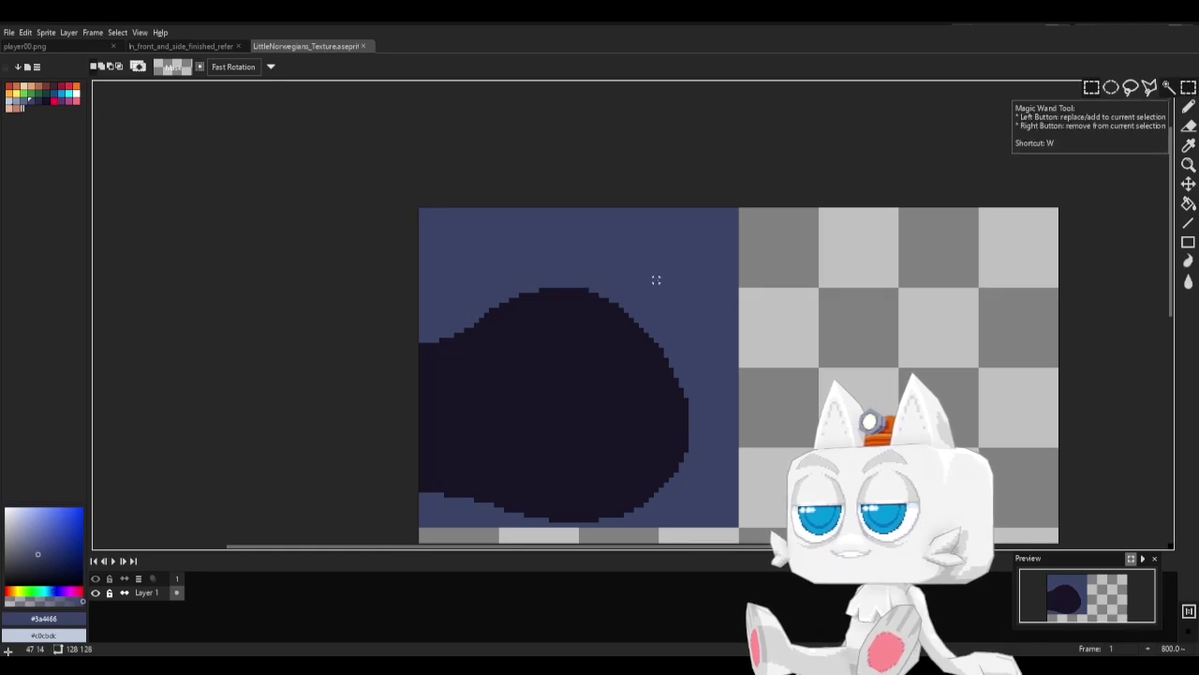
{"action": "left_click_drag", "start_coordinate": [720, 254], "coordinate": [420, 520]}
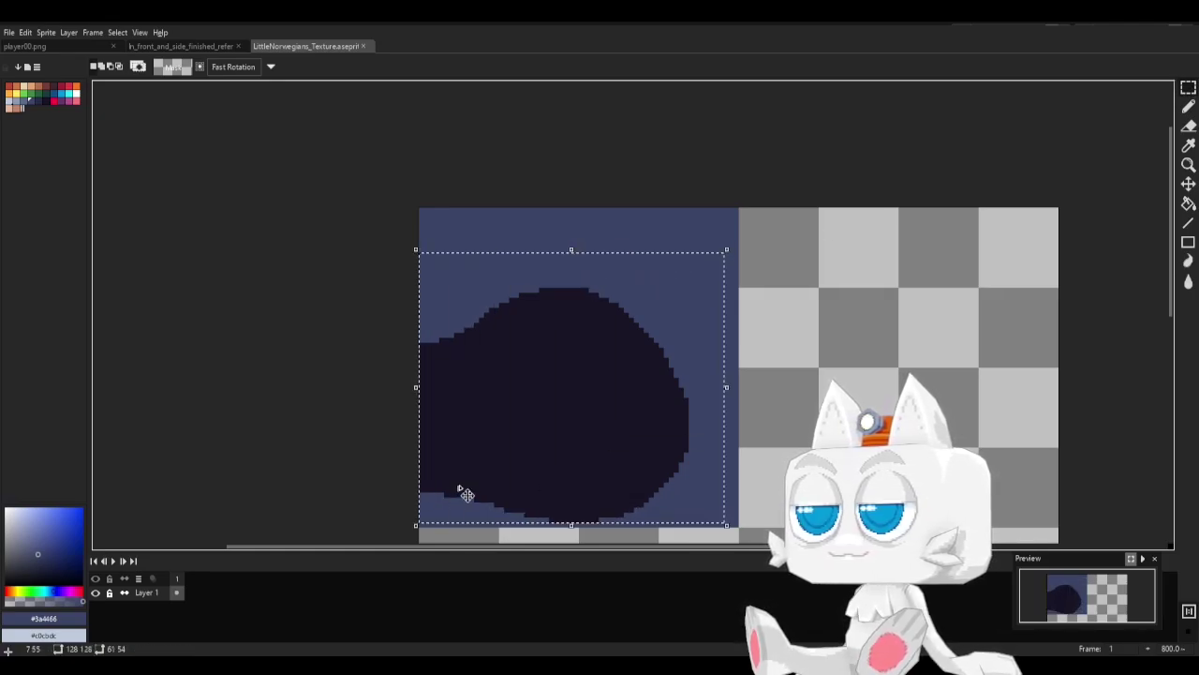
{"action": "key", "text": "v"}
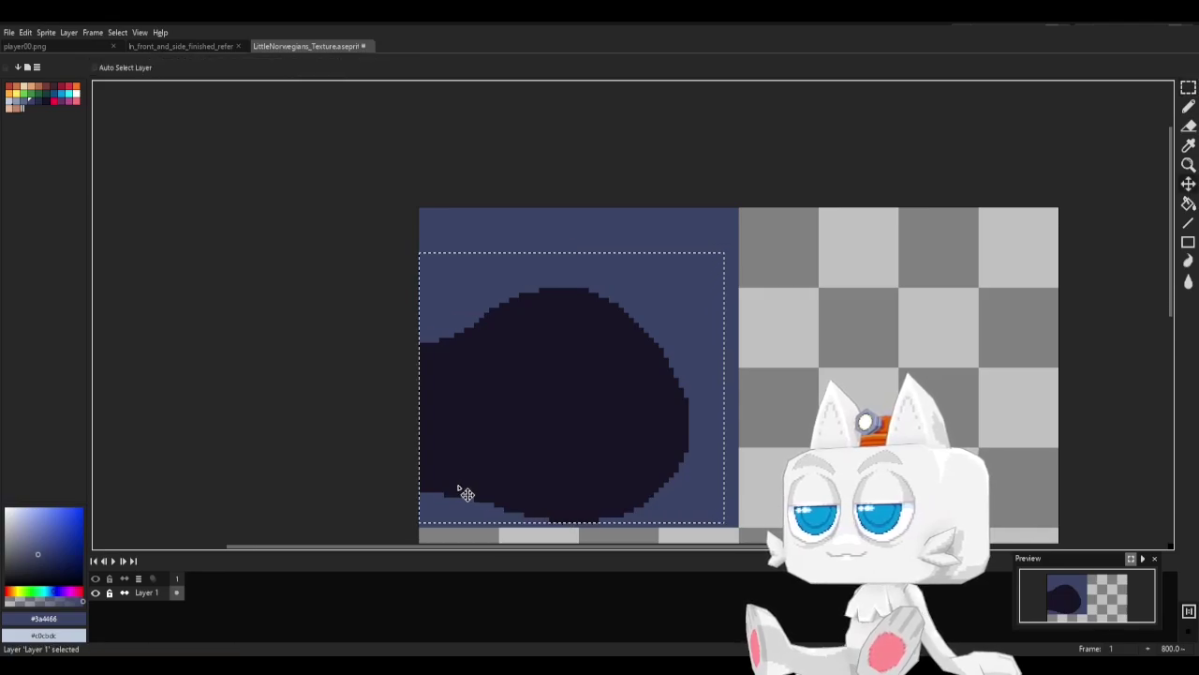
{"action": "left_click", "coordinate": [466, 494]}
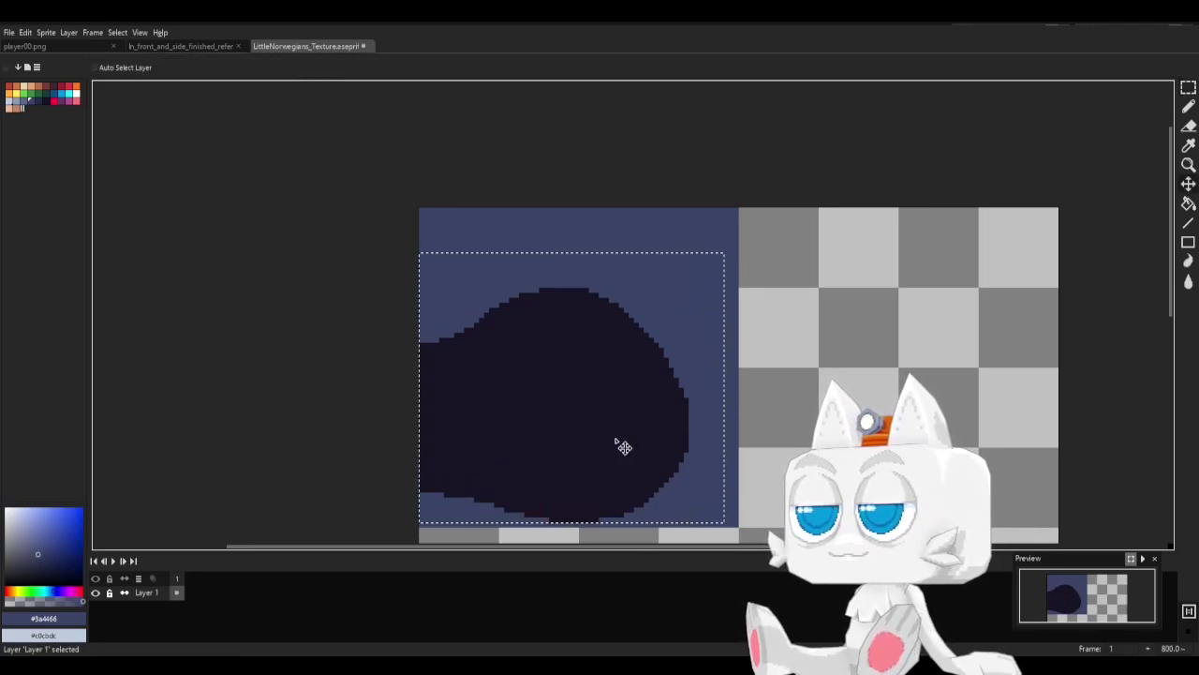
{"action": "key", "text": "Up"}
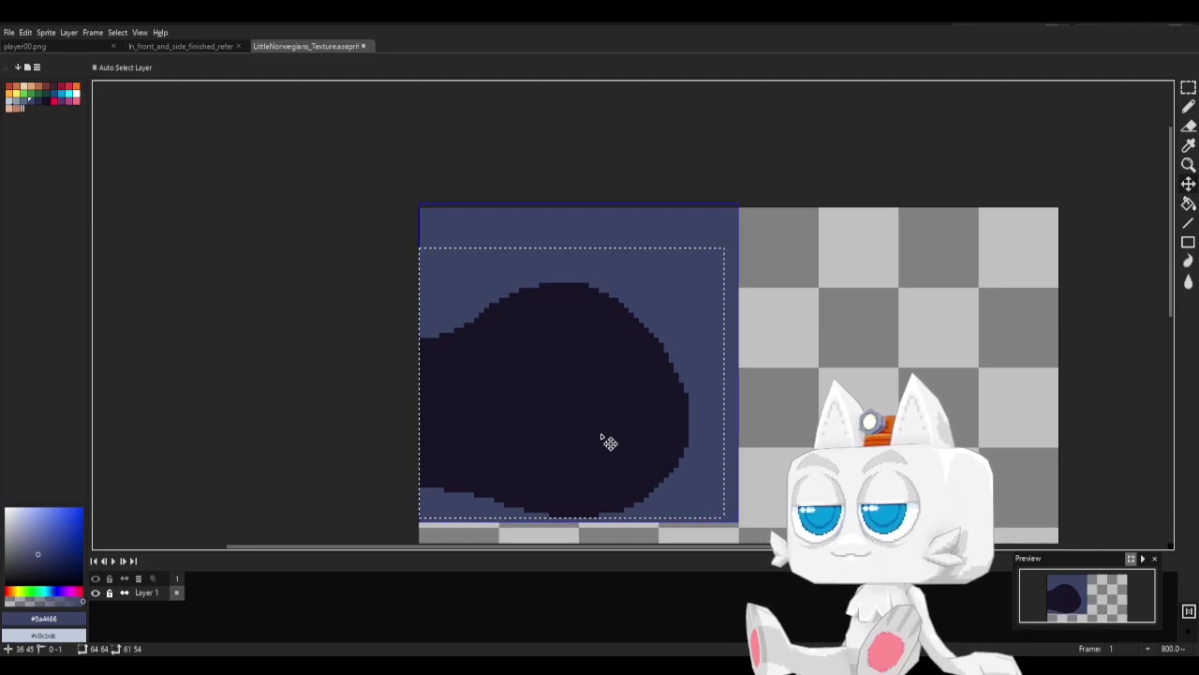
{"action": "key", "text": "ctrl+a"}
{"action": "key", "text": "Up"}
{"action": "key", "text": "Up"}
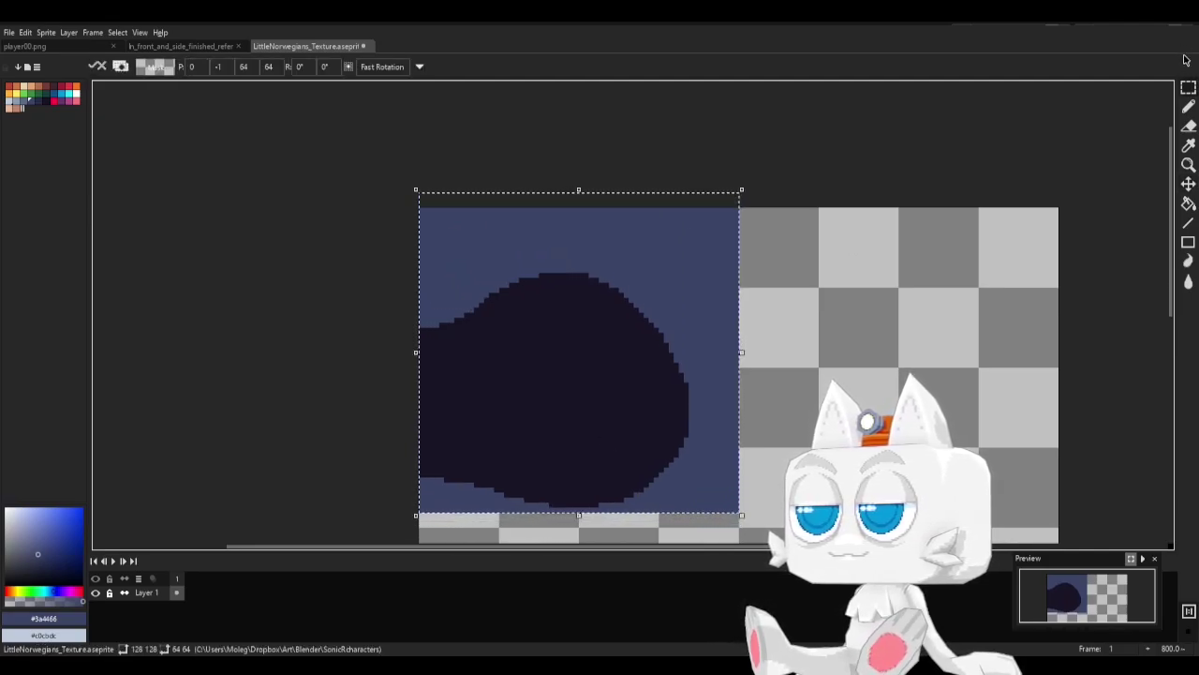
{"action": "left_click", "coordinate": [739, 218]}
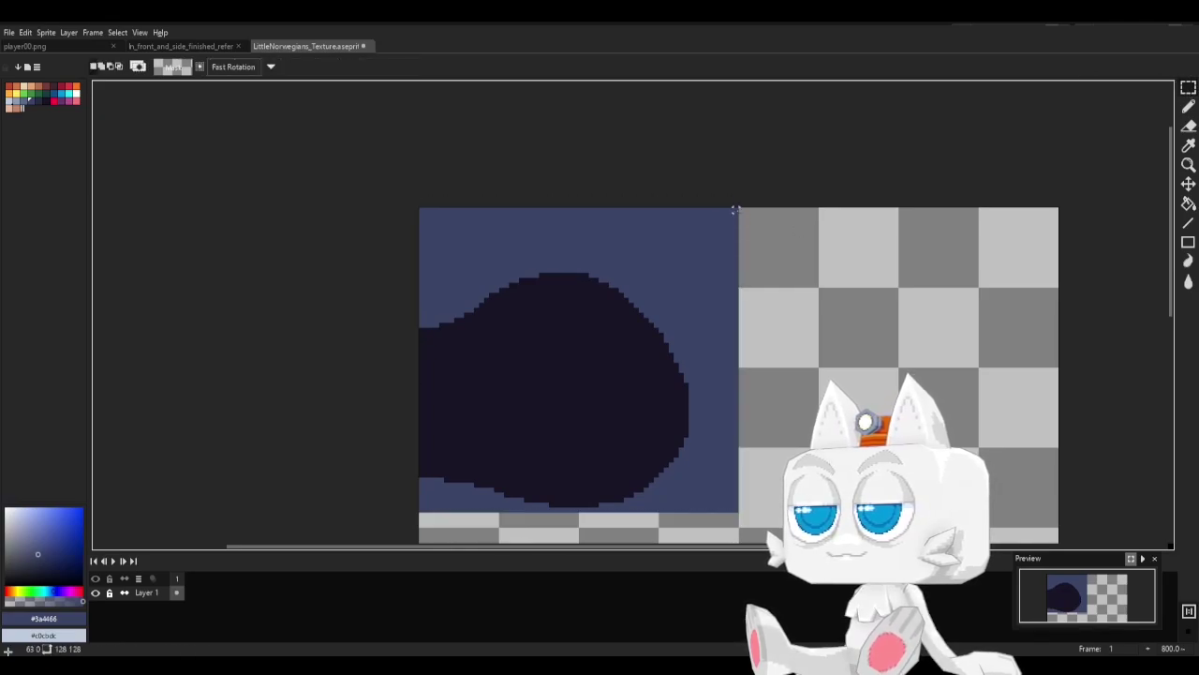
Select the 64 × 64 px square at the canvas's top-left corner and fill its empty bottom strip with slate blue #3a4466.
{"action": "left_click_drag", "start_coordinate": [736, 210], "coordinate": [420, 535]}
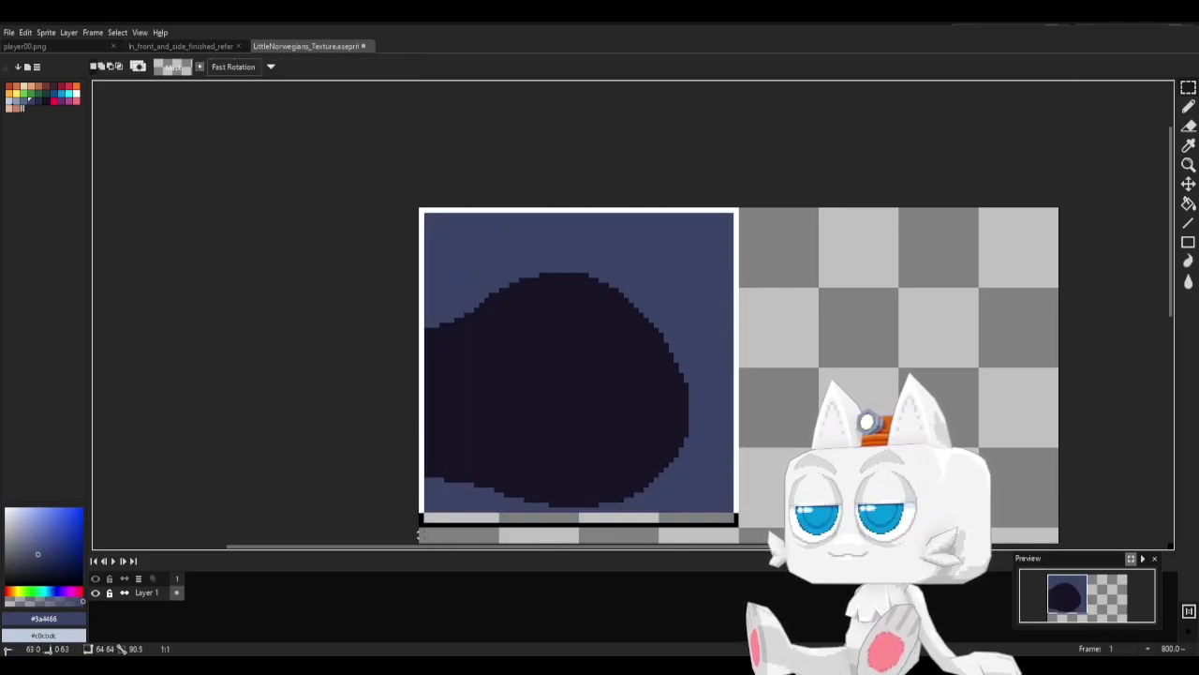
{"action": "key", "text": "g"}
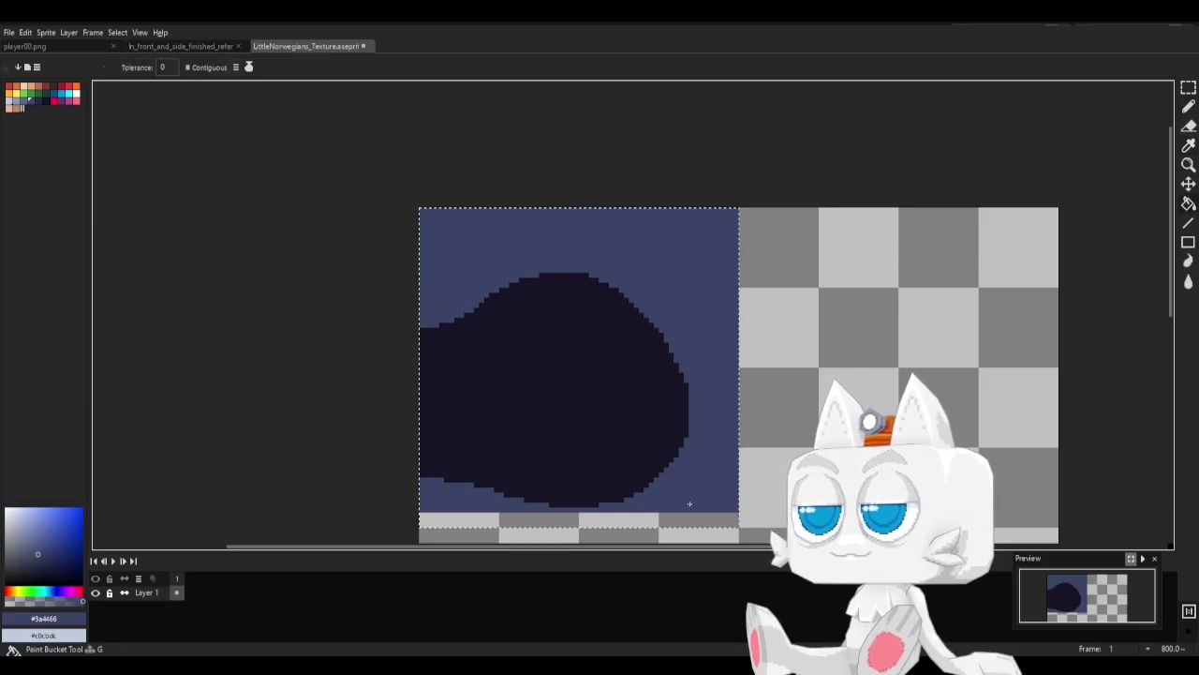
{"action": "left_click", "coordinate": [683, 519]}
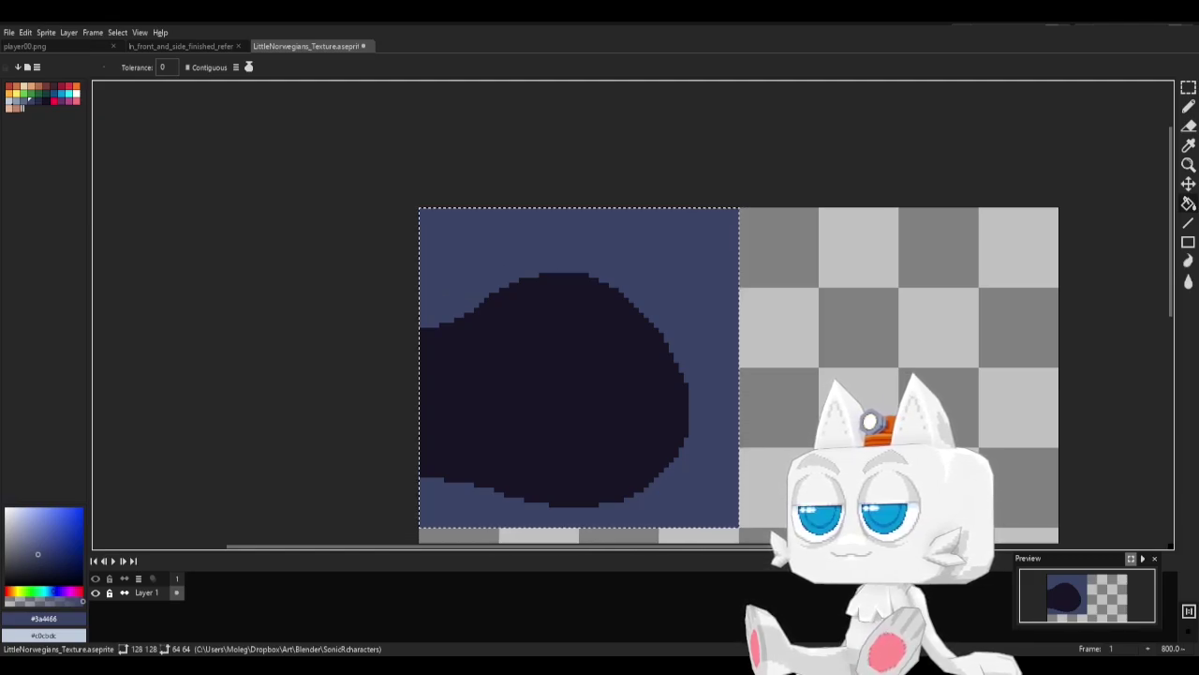
Save the texture sprite and export the visible layers at 100% as LittleNorwegians_Texture.png.
{"action": "key", "text": "v"}
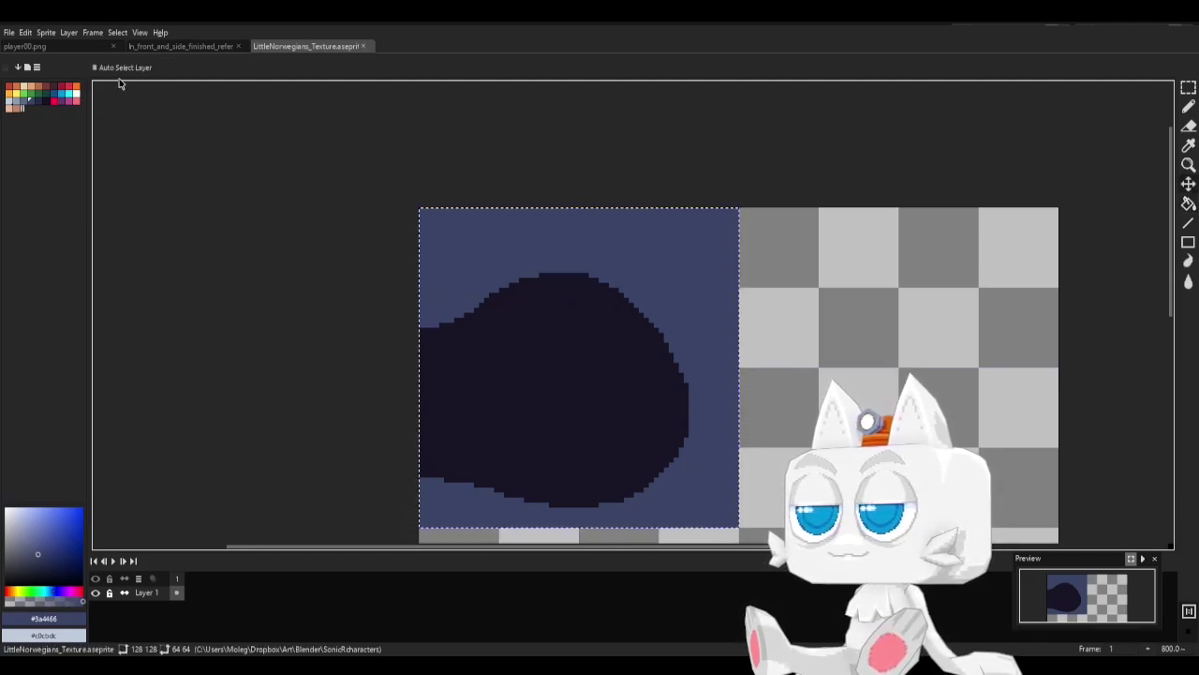
{"action": "left_click", "coordinate": [9, 32]}
{"action": "mouse_move", "coordinate": [46, 135]}
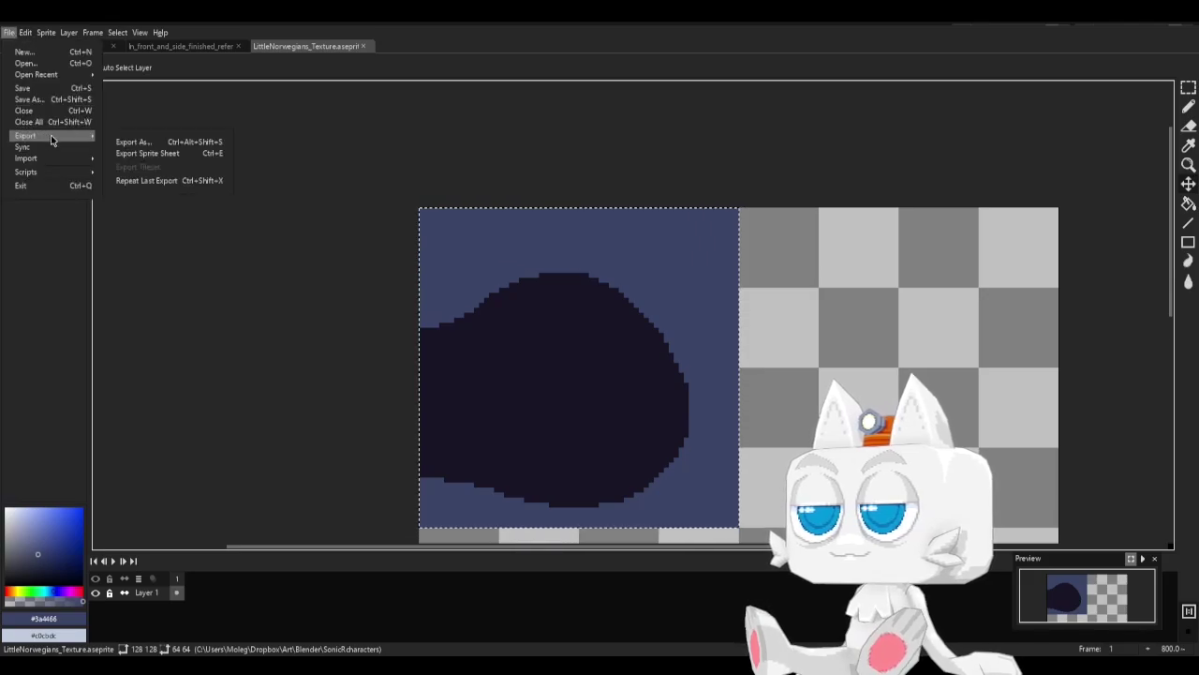
{"action": "left_click", "coordinate": [144, 143]}
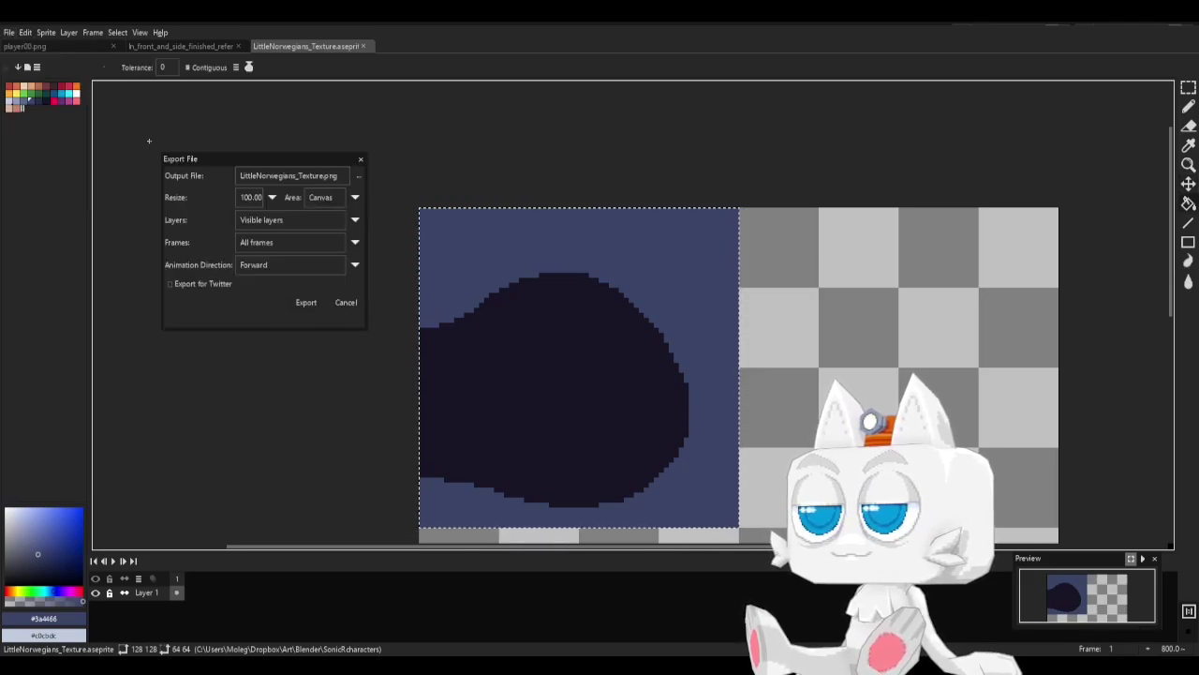
{"action": "left_click", "coordinate": [307, 302]}
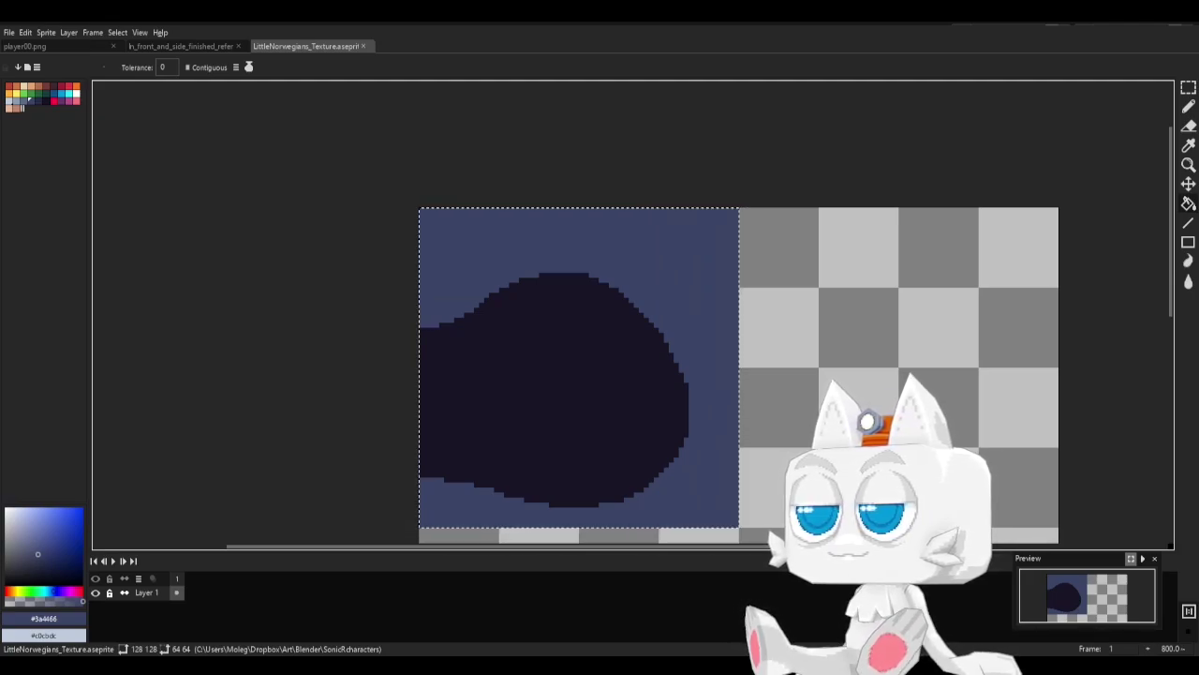
In Blender, select all linked faces of the torso front and move their UV island clear of the head's texture area.
{"action": "key", "text": "alt+Tab"}
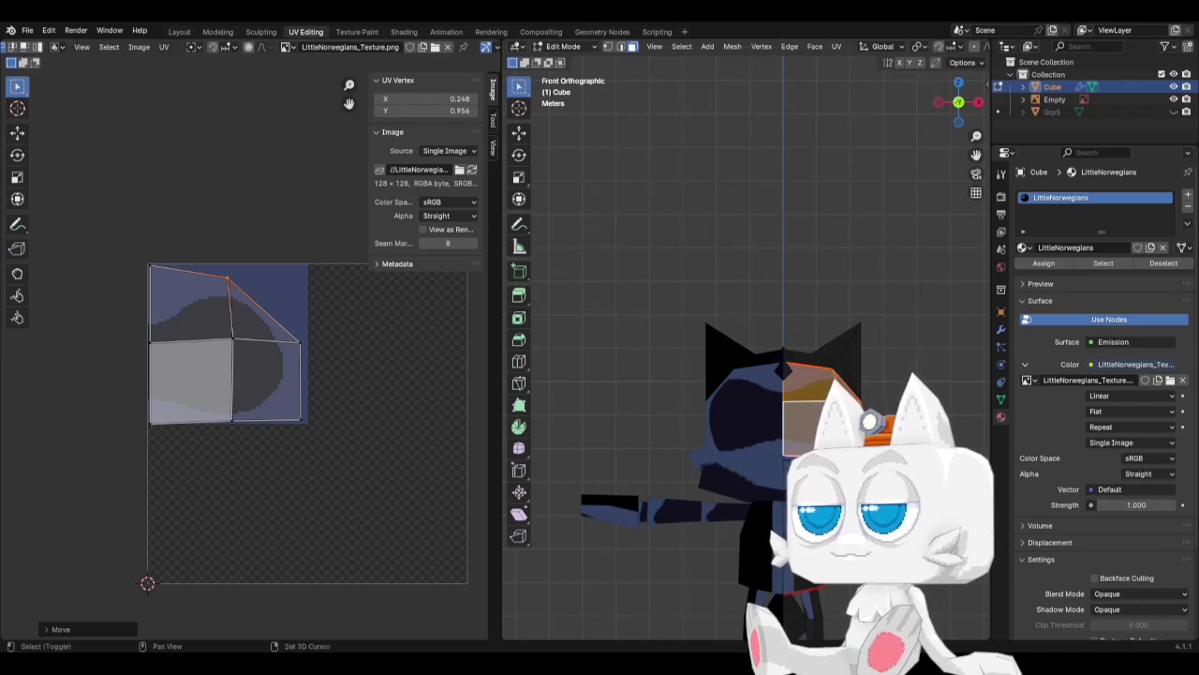
{"action": "key", "text": "KP_Decimal"}
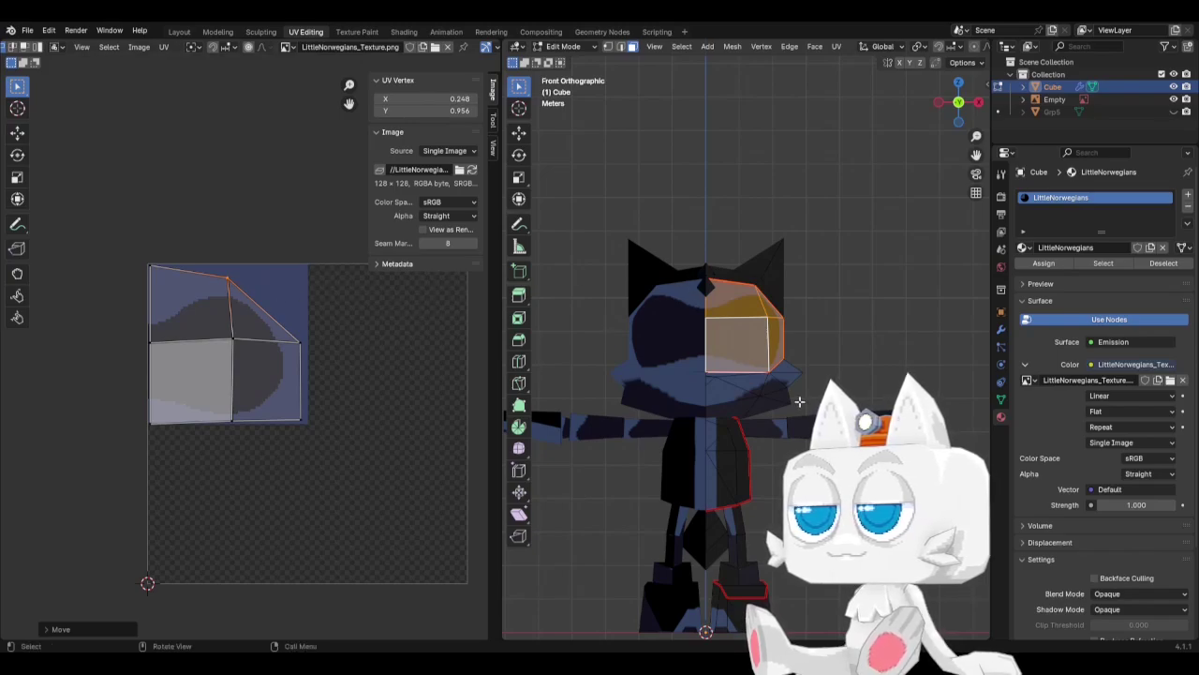
{"action": "middle_click_drag", "start_coordinate": [798, 403], "coordinate": [731, 403]}
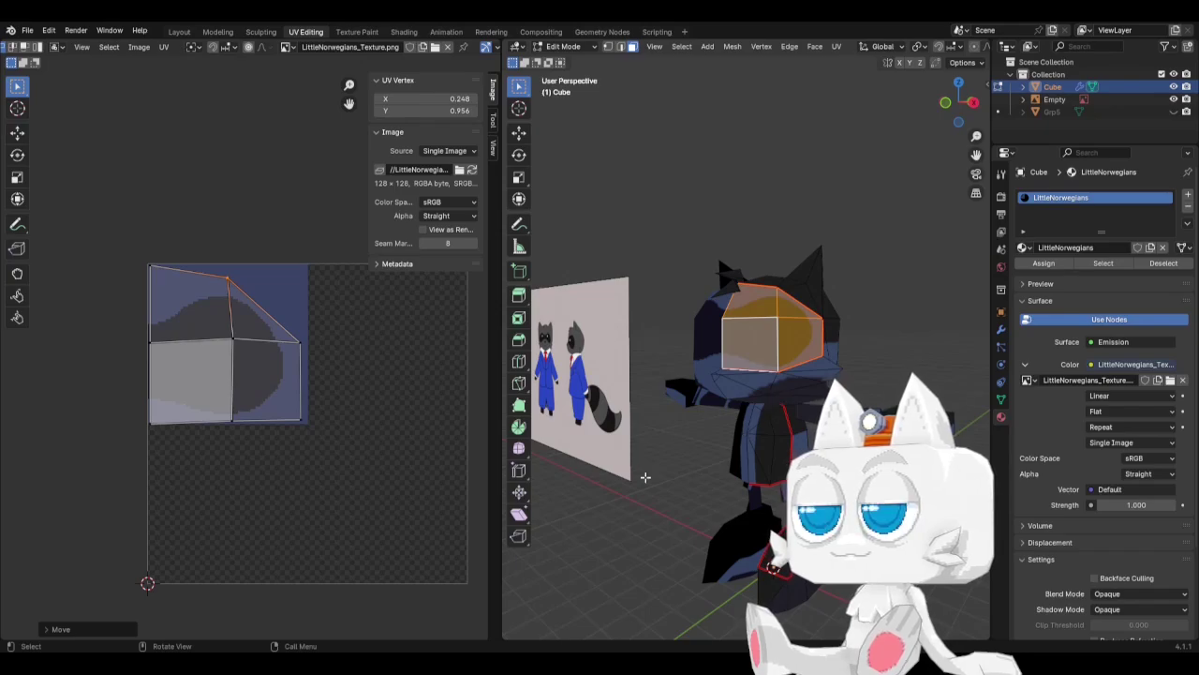
{"action": "left_click", "coordinate": [762, 449]}
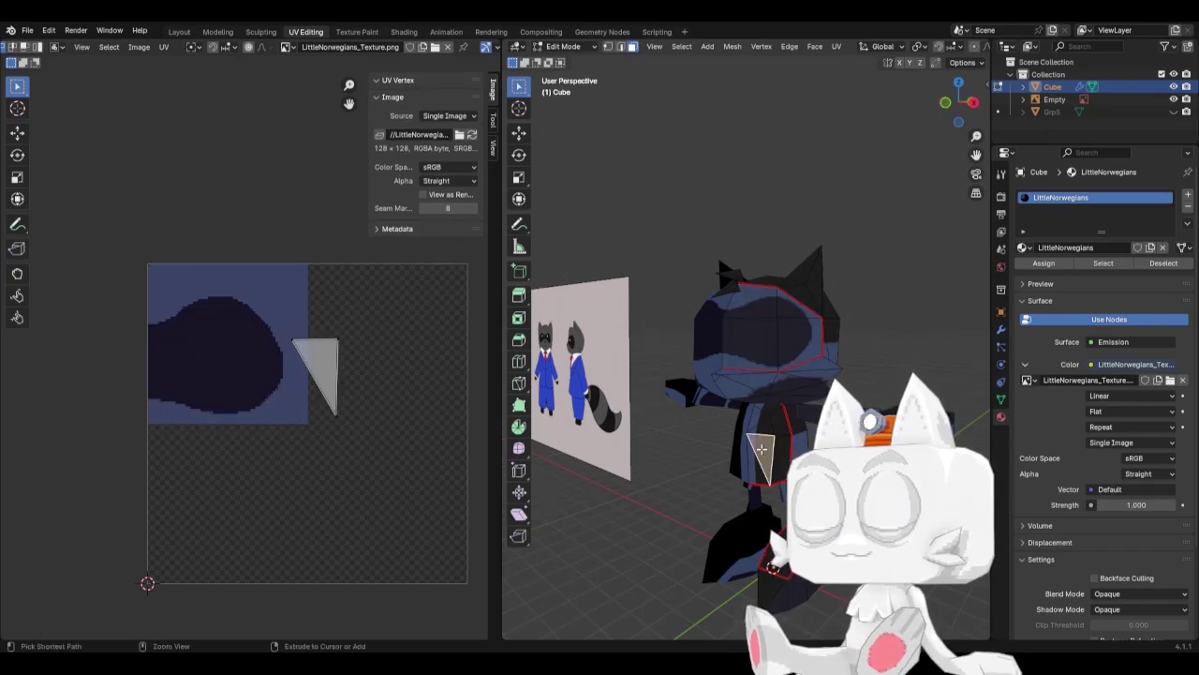
{"action": "key", "text": "ctrl+l"}
{"action": "key", "text": "a"}
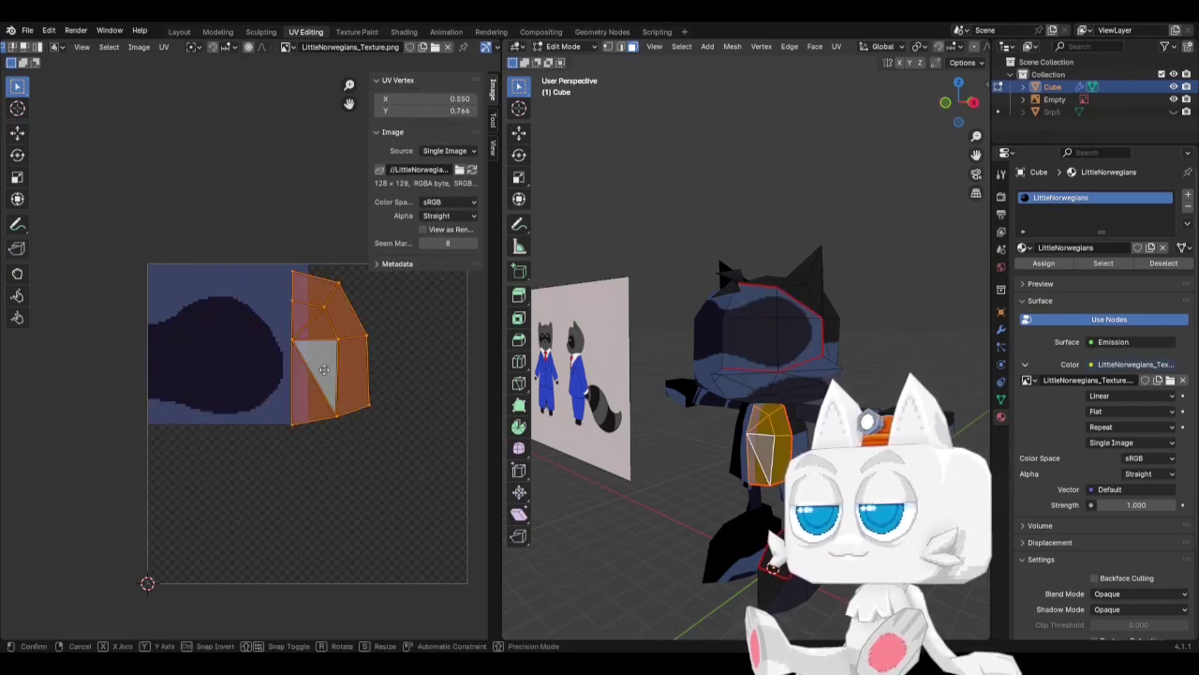
{"action": "left_click_drag", "start_coordinate": [328, 375], "coordinate": [353, 372]}
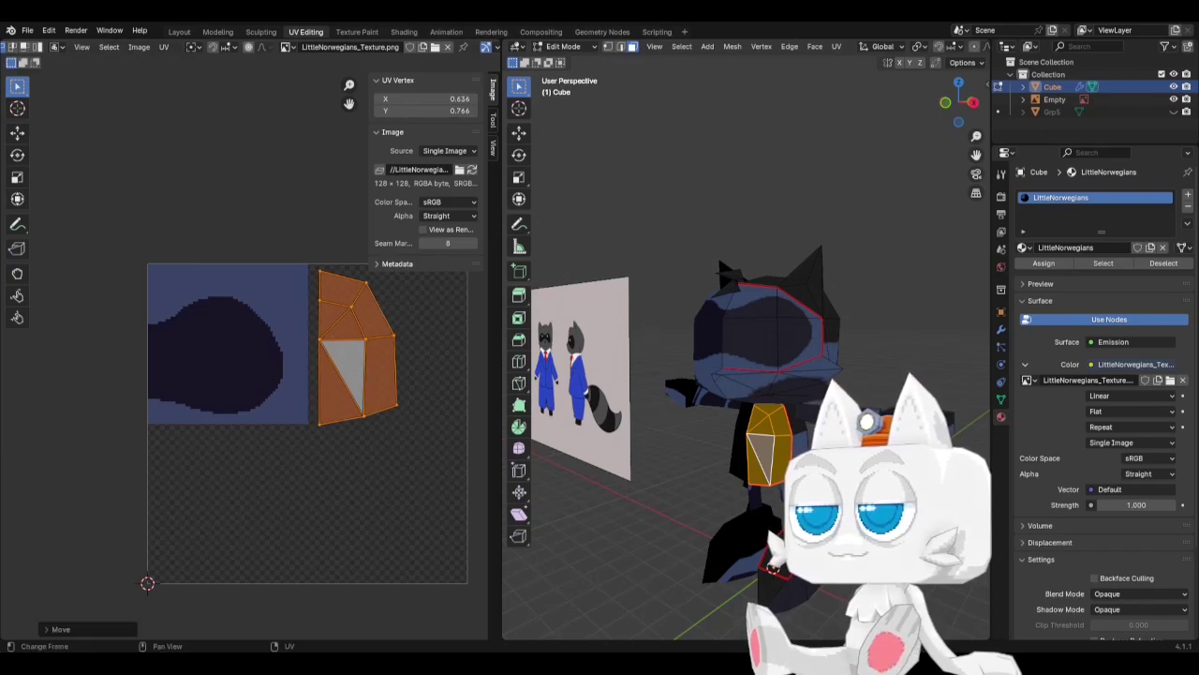
In Aseprite, sample the suit blue #2546c5 from the reference image and fill a 32×32 px square beside the head texture with it.
{"action": "key", "text": "alt+Tab"}
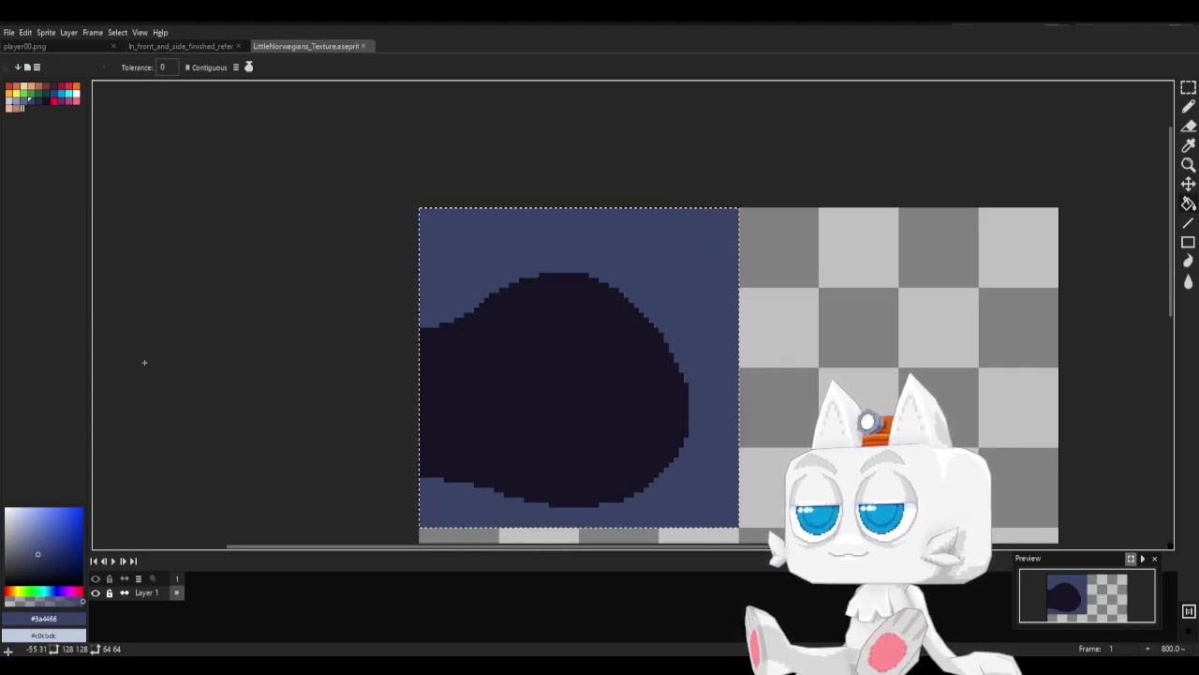
{"action": "left_click", "coordinate": [140, 46]}
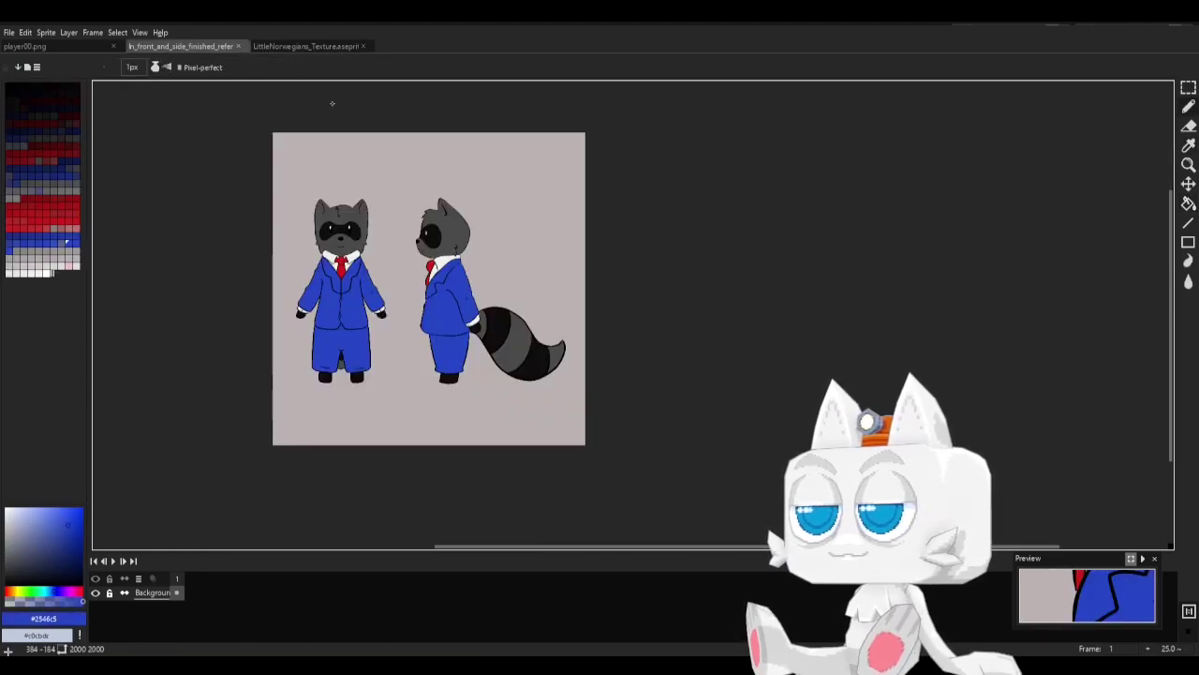
{"action": "left_click", "coordinate": [296, 47]}
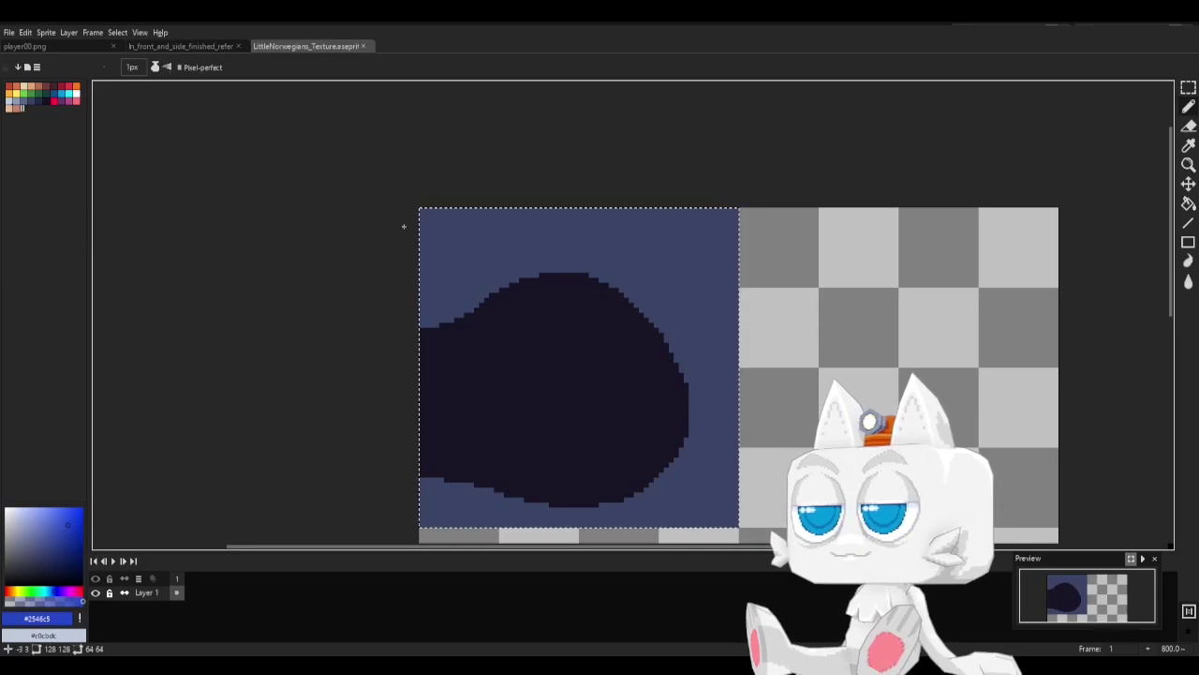
{"action": "key", "text": "m"}
{"action": "left_click", "coordinate": [766, 220]}
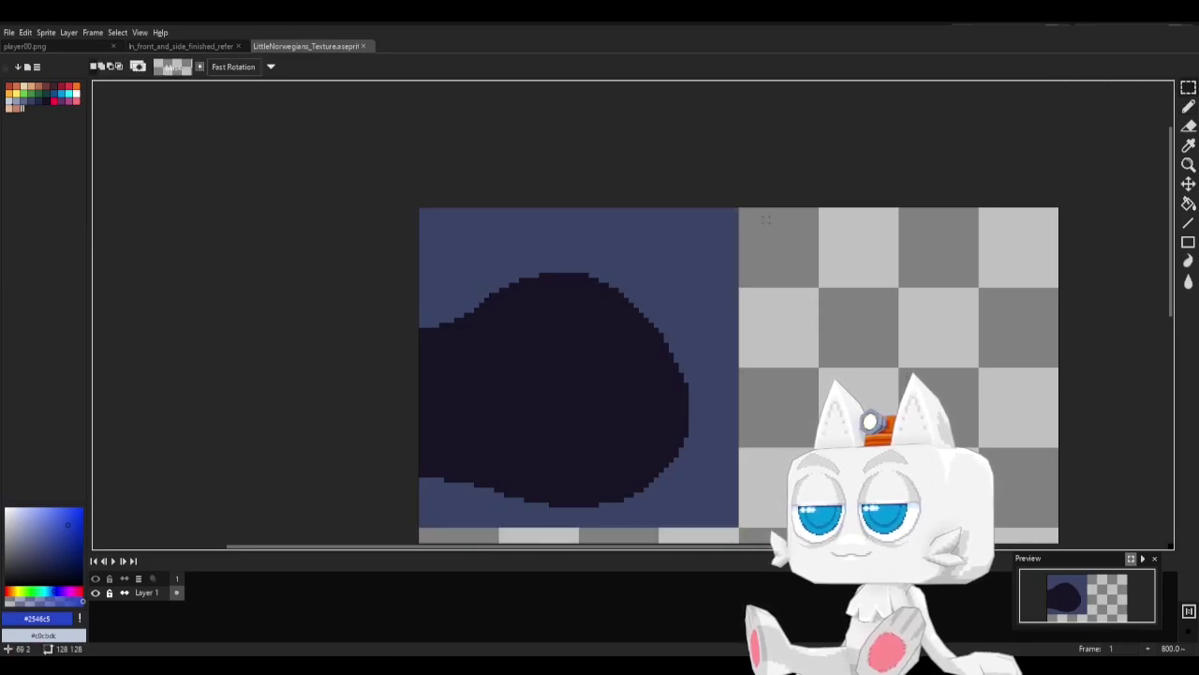
{"action": "mouse_move", "coordinate": [744, 212]}
{"action": "left_mouse_down"}
{"action": "mouse_move", "coordinate": [822, 290]}
{"action": "mouse_move", "coordinate": [876, 370]}
{"action": "mouse_move", "coordinate": [899, 368]}
{"action": "left_mouse_up"}
{"action": "key", "text": "g"}
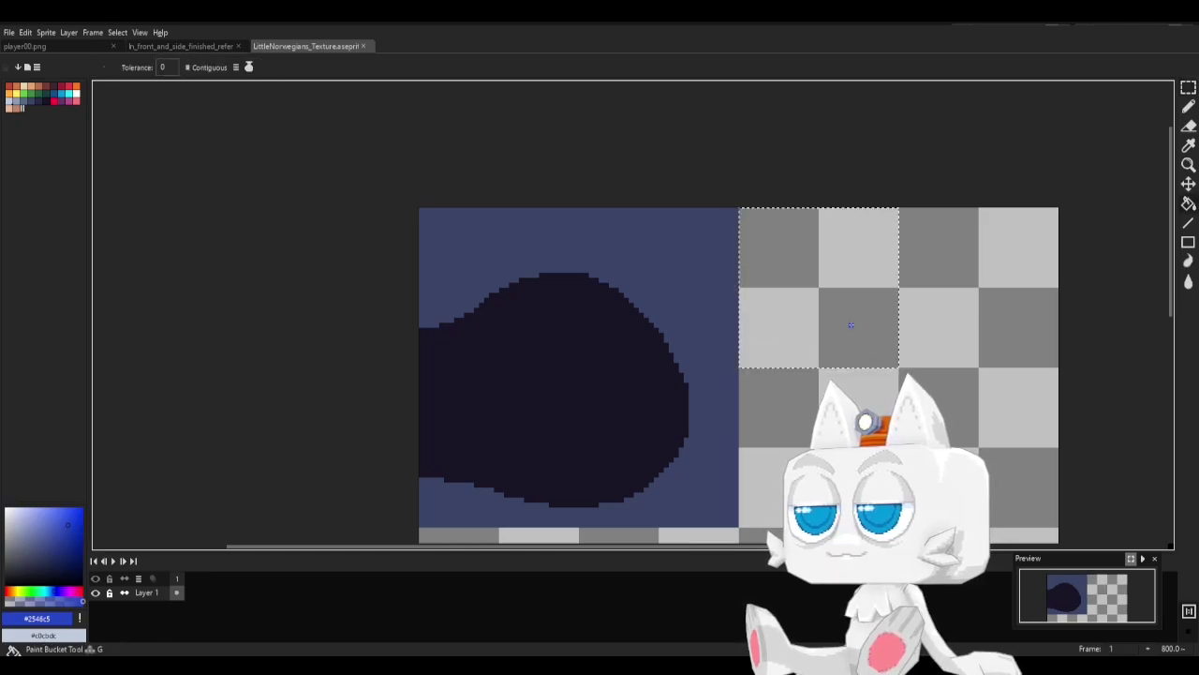
{"action": "left_click", "coordinate": [848, 322]}
Extend the blue block 16 px downward by selecting a 32×32 px area over its lower edge and filling it.
{"action": "key", "text": "h"}
{"action": "left_click_drag", "start_coordinate": [848, 321], "coordinate": [681, 317]}
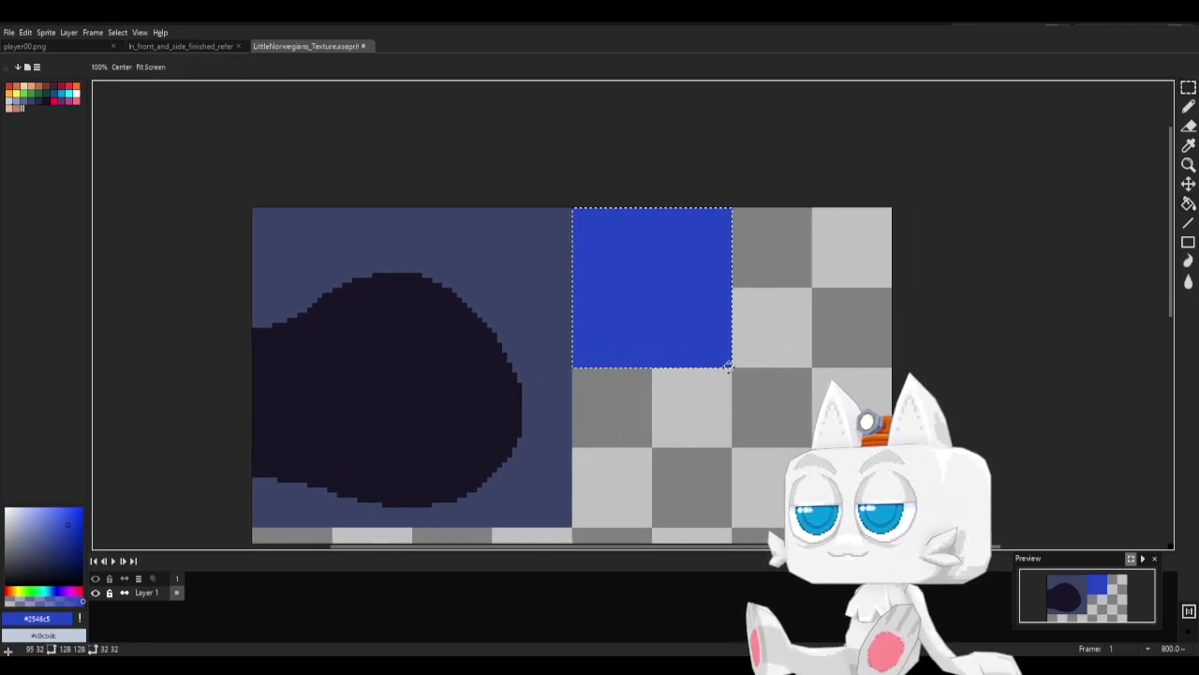
{"action": "left_click_drag", "start_coordinate": [788, 393], "coordinate": [717, 388]}
{"action": "key", "text": "g"}
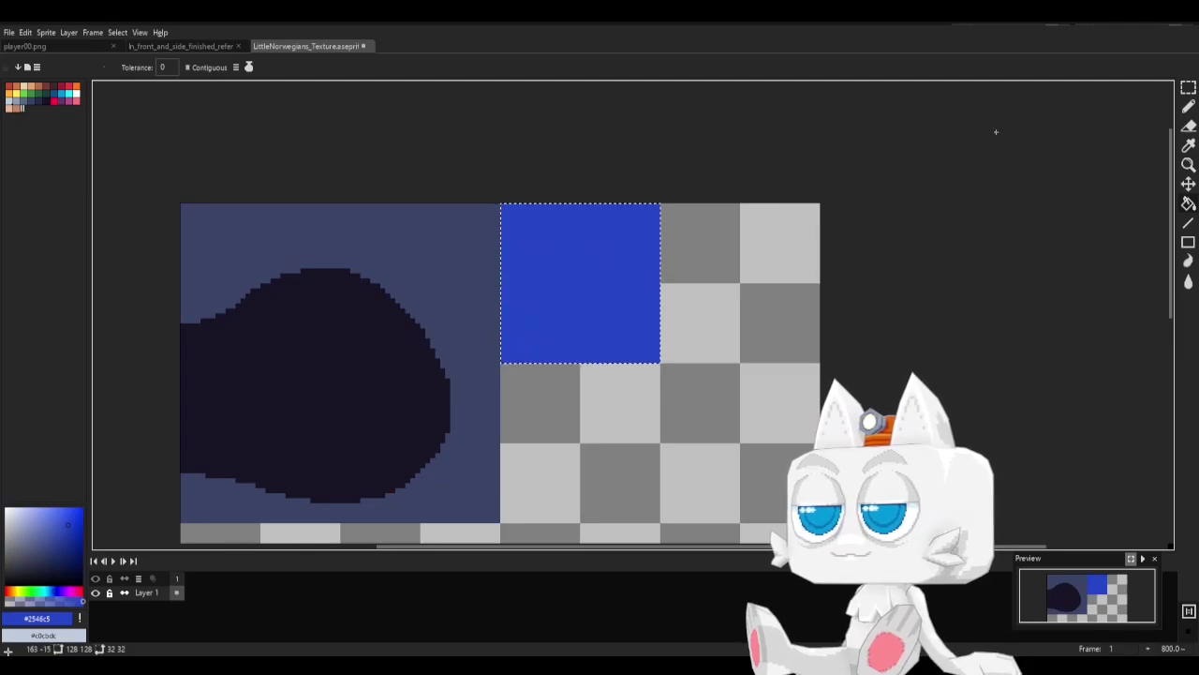
{"action": "left_click", "coordinate": [1188, 87]}
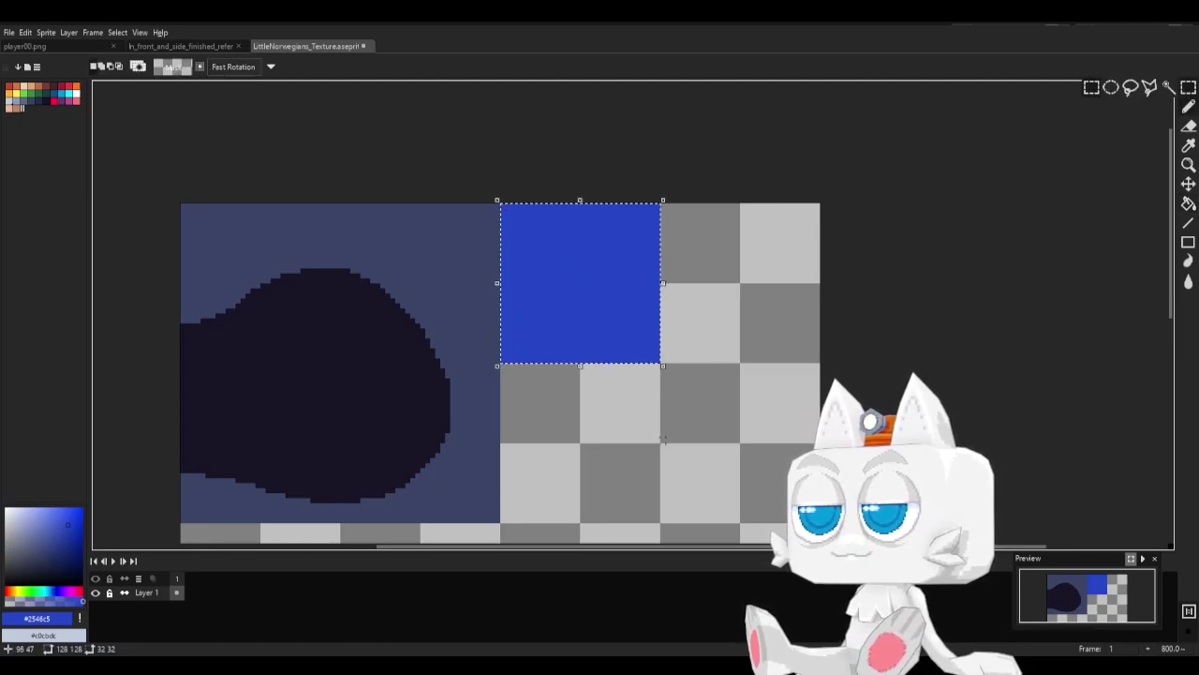
{"action": "left_click_drag", "start_coordinate": [655, 438], "coordinate": [578, 362]}
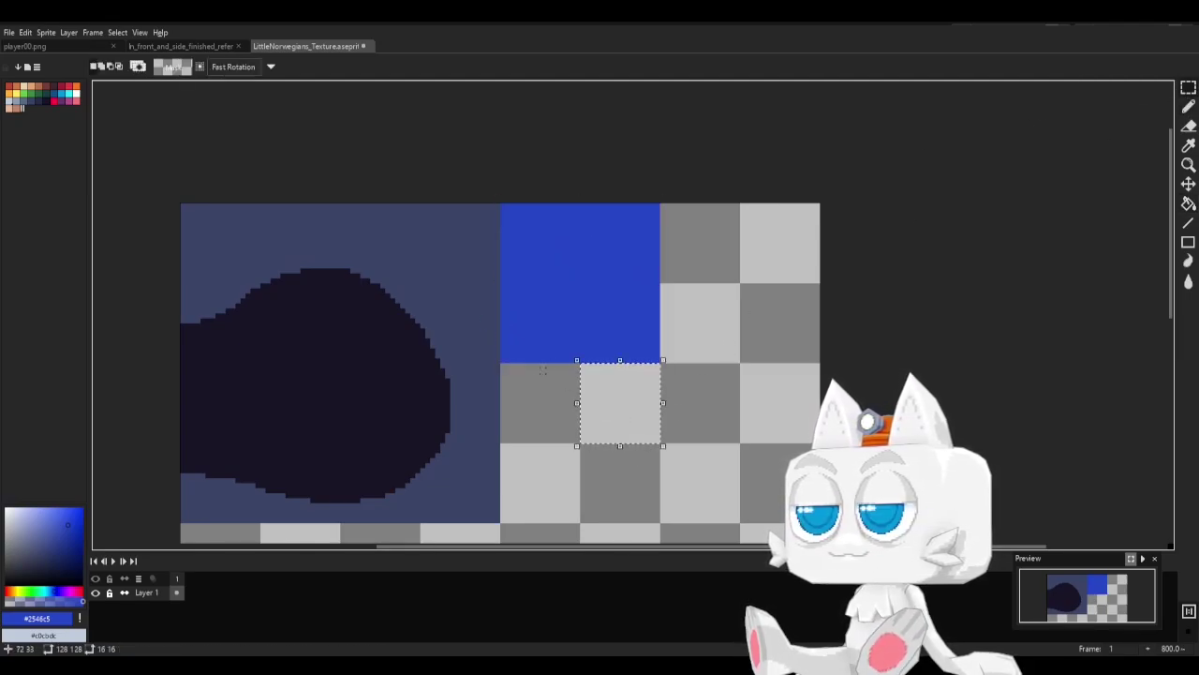
{"action": "mouse_move", "coordinate": [506, 441]}
{"action": "left_mouse_down"}
{"action": "mouse_move", "coordinate": [563, 403]}
{"action": "mouse_move", "coordinate": [637, 394]}
{"action": "mouse_move", "coordinate": [640, 334]}
{"action": "left_mouse_up"}
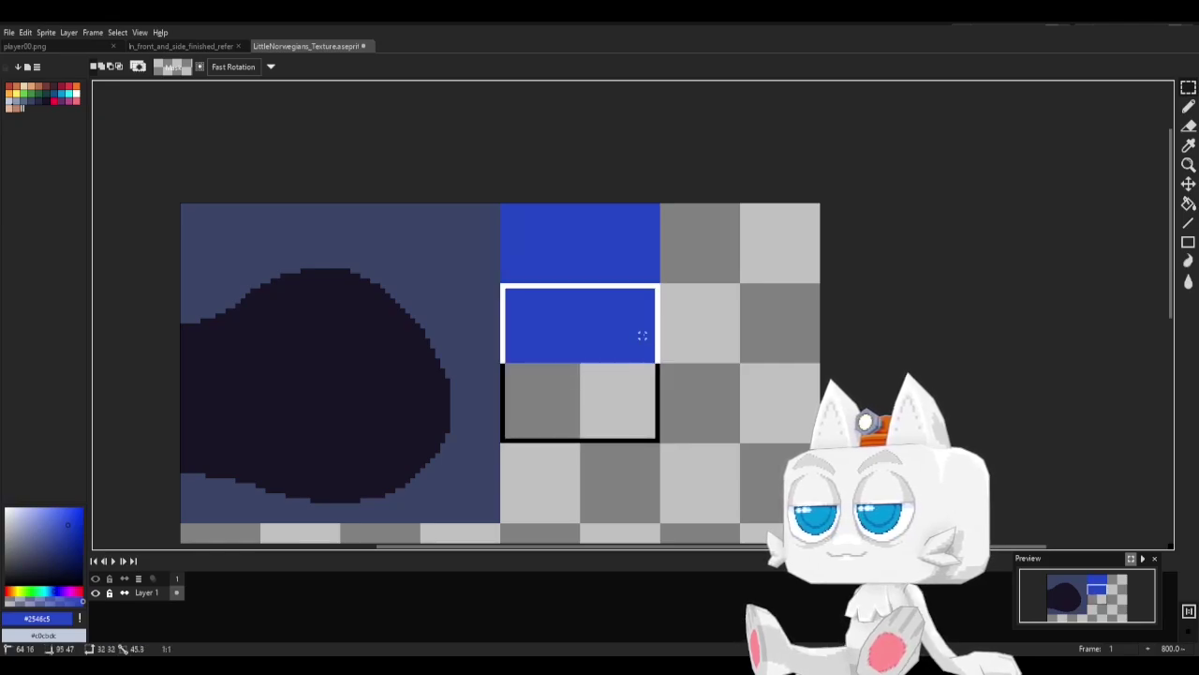
{"action": "key", "text": "g"}
{"action": "left_click", "coordinate": [607, 403]}
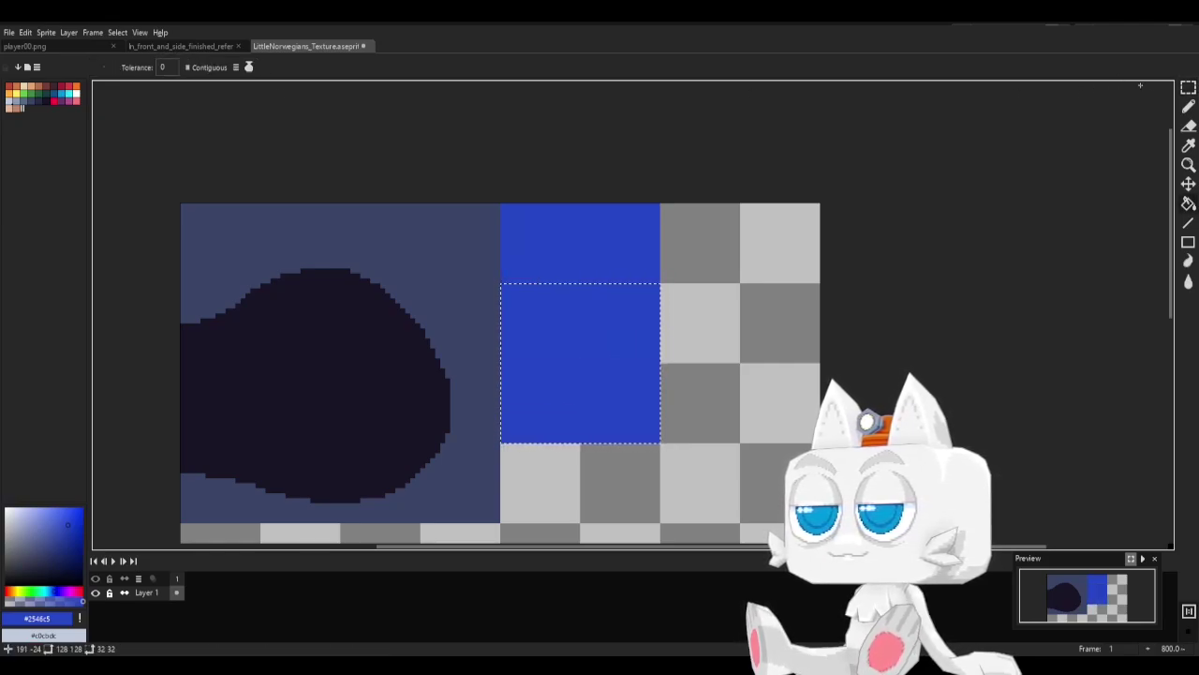
Sample the shirt's off-white from the reference and paint a filled triangular shirt area in the blue block's upper inner corner.
{"action": "left_click", "coordinate": [1188, 88]}
{"action": "left_click", "coordinate": [180, 46]}
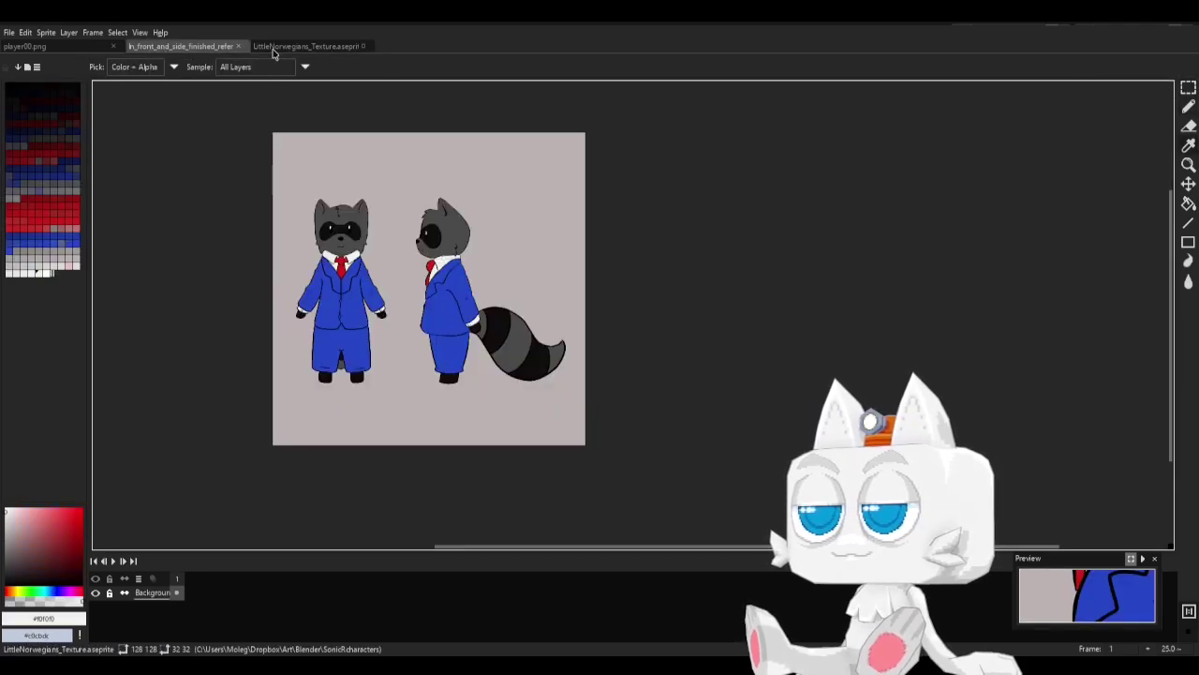
{"action": "left_click", "coordinate": [306, 46]}
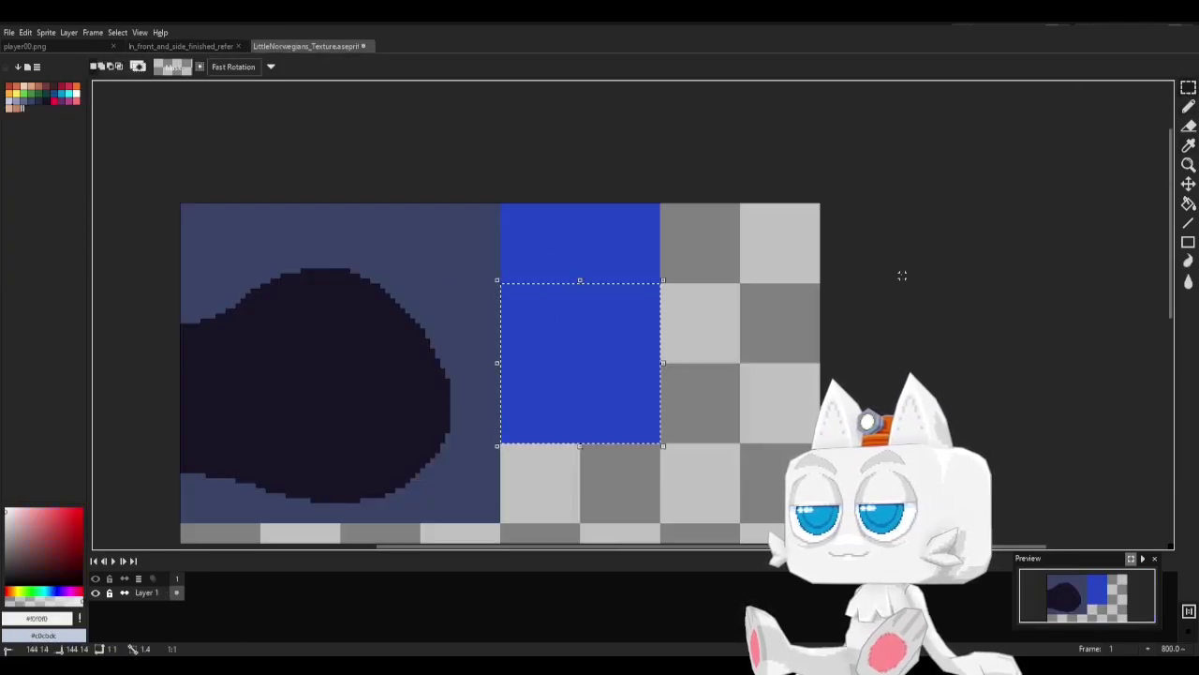
{"action": "key", "text": "ctrl+d"}
{"action": "key", "text": "b"}
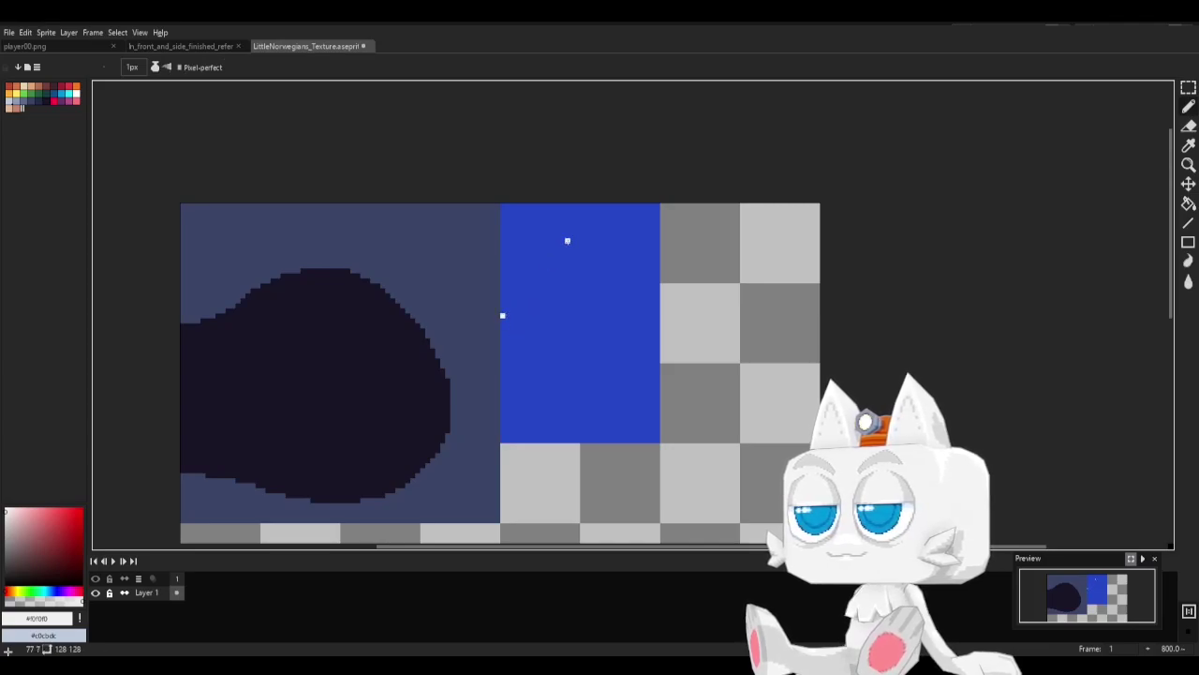
{"action": "mouse_move", "coordinate": [502, 315]}
{"action": "left_mouse_down"}
{"action": "mouse_move", "coordinate": [588, 205]}
{"action": "mouse_move", "coordinate": [559, 204]}
{"action": "left_mouse_up"}
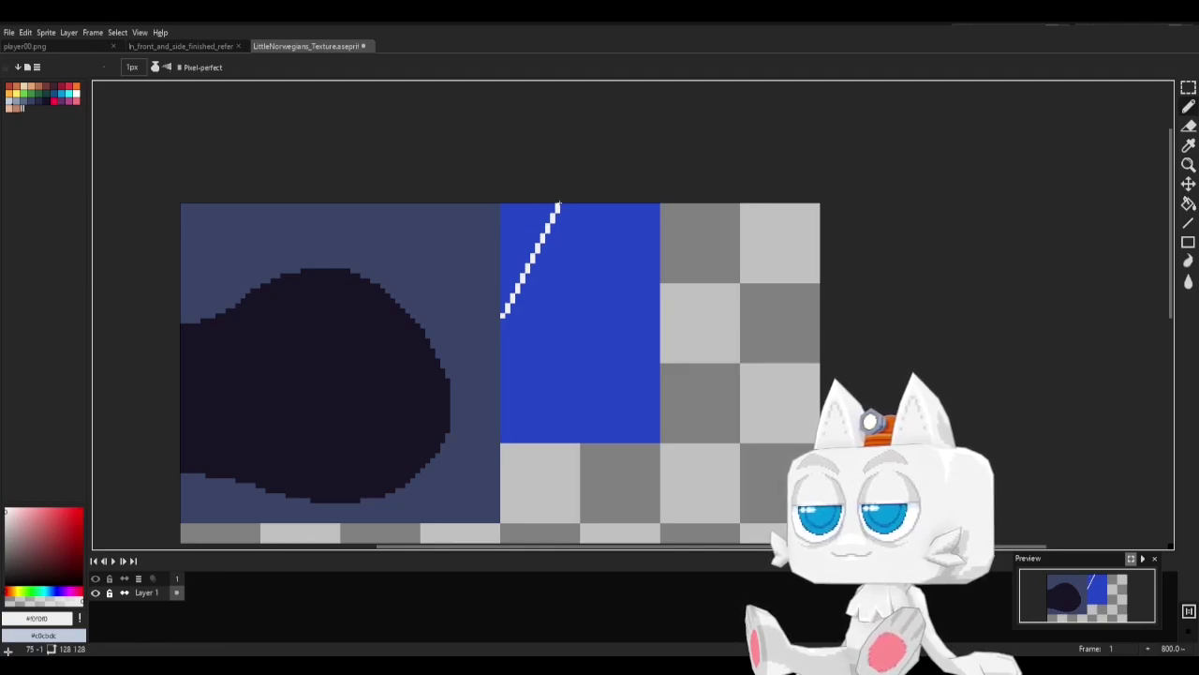
{"action": "key", "text": "g"}
{"action": "left_click", "coordinate": [544, 211]}
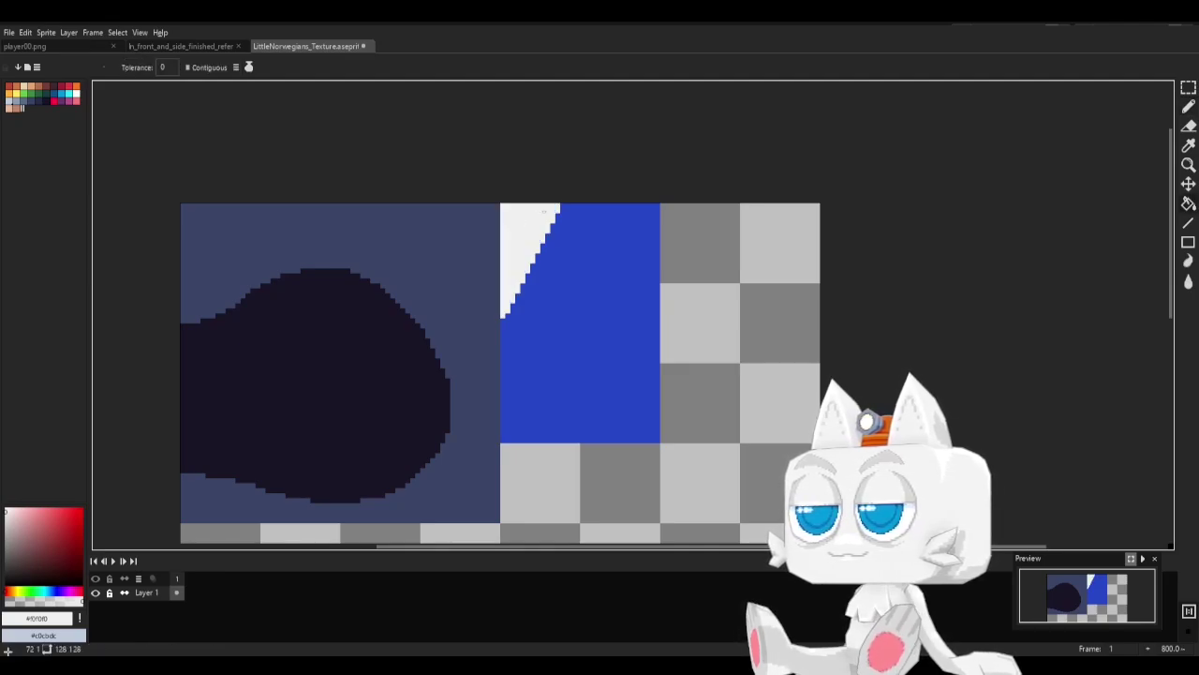
Sample the tie red #d21c18 from the reference, outline half a tie over the white shirt area, and fill it.
{"action": "left_click", "coordinate": [164, 46]}
{"action": "key", "text": "i"}
{"action": "left_click", "coordinate": [58, 220]}
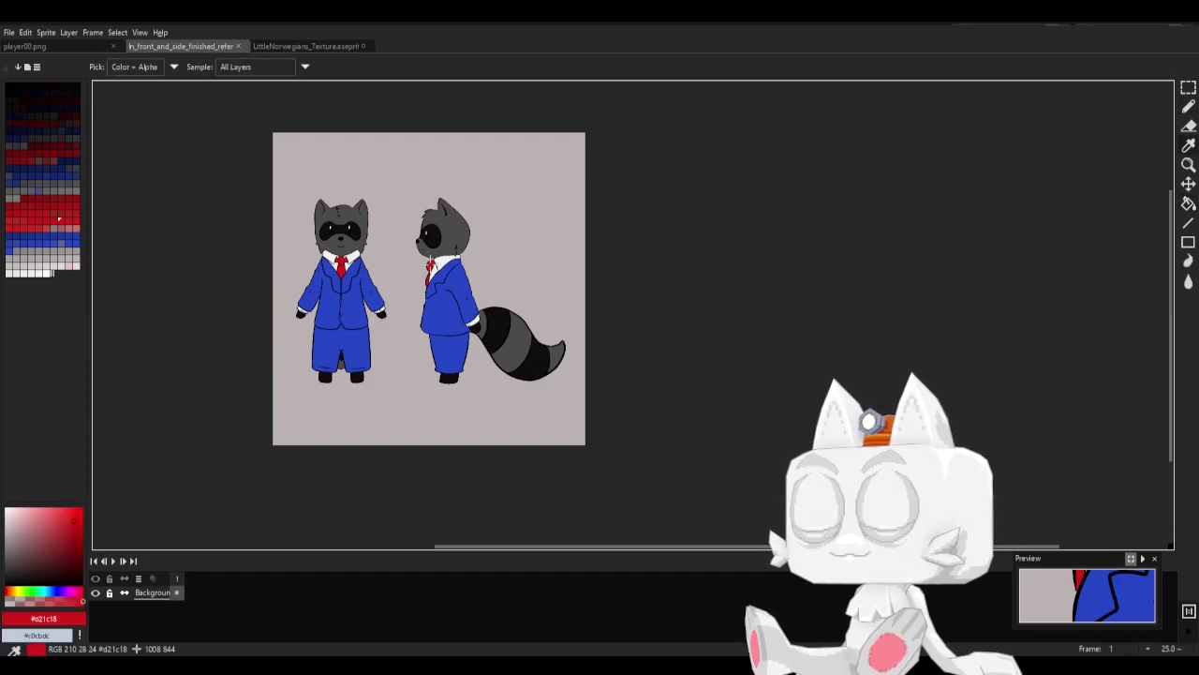
{"action": "left_click", "coordinate": [281, 46]}
{"action": "key", "text": "b"}
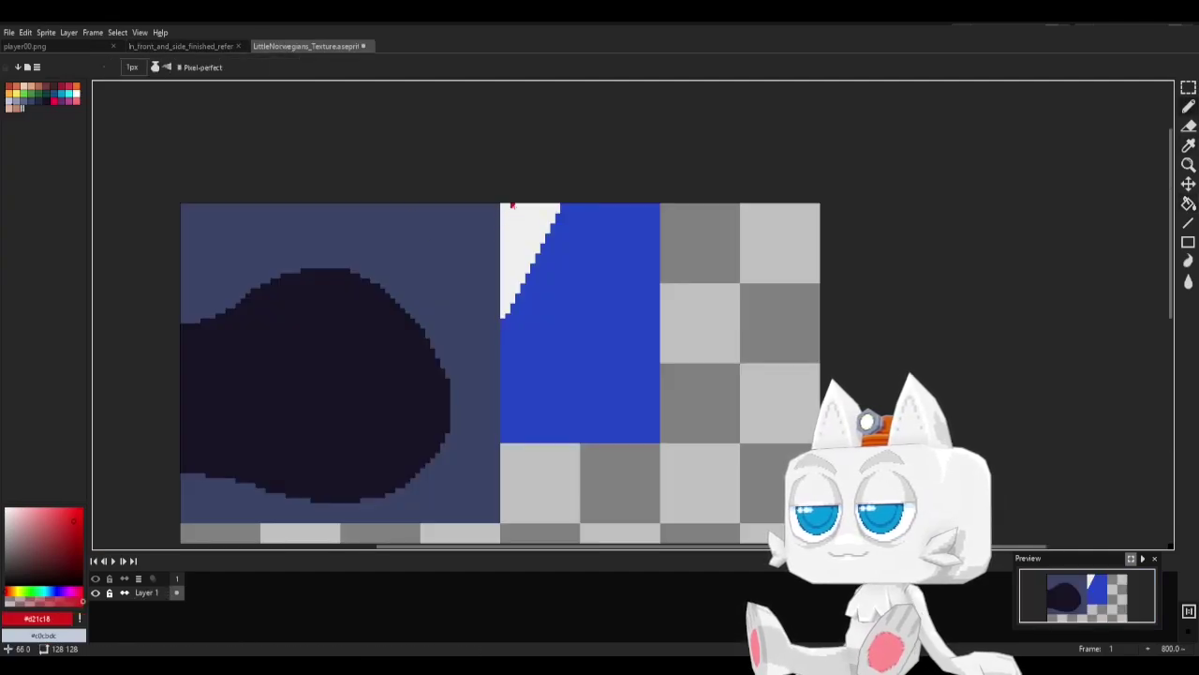
{"action": "left_click_drag", "start_coordinate": [517, 204], "coordinate": [516, 216]}
{"action": "left_click_drag", "start_coordinate": [517, 221], "coordinate": [502, 221]}
{"action": "left_click", "coordinate": [522, 272], "text": "shift"}
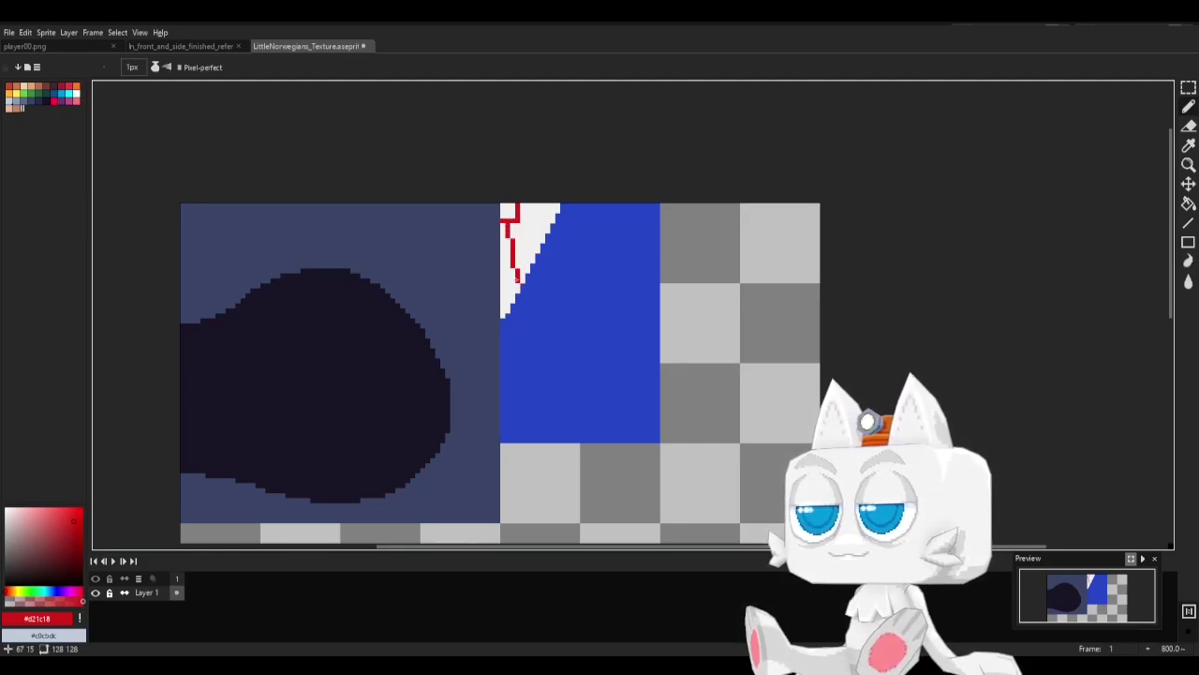
{"action": "key", "text": "g"}
{"action": "left_click", "coordinate": [506, 281]}
Shade the slanted lower edge of the half tie with a darker red (HSV 1°, 91, 68) using the 1 px pencil.
{"action": "scroll", "coordinate": [581, 310], "scroll_direction": "up", "scroll_amount": 1}
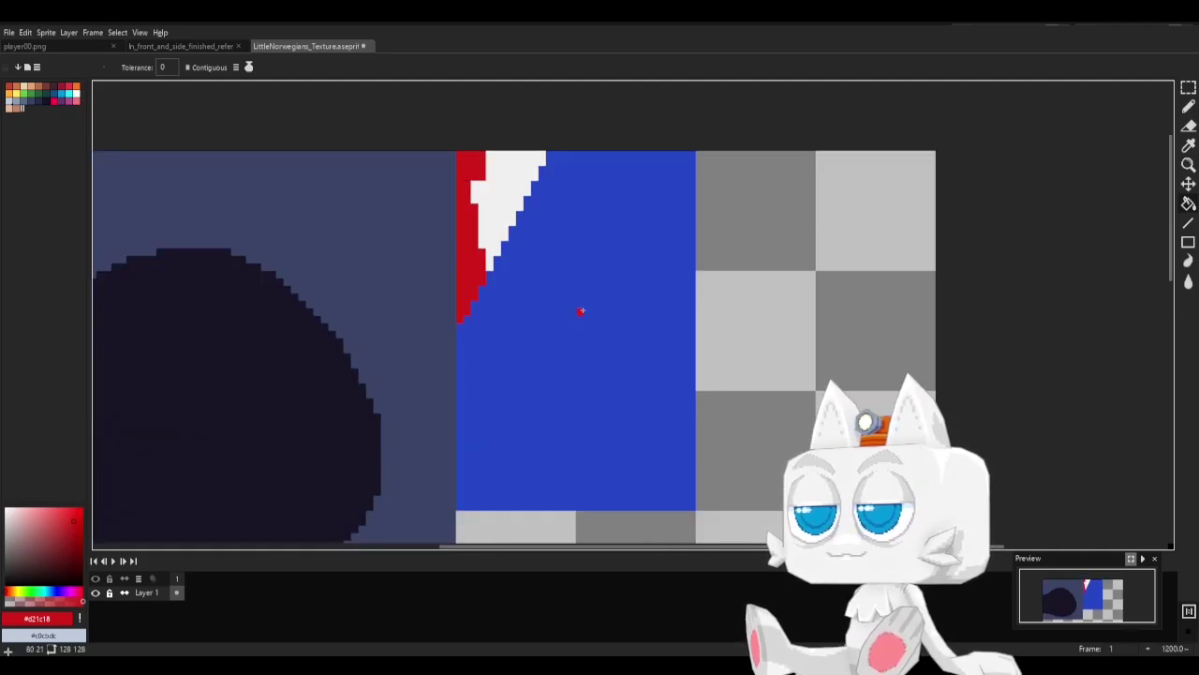
{"action": "middle_click_drag", "start_coordinate": [527, 281], "coordinate": [565, 328]}
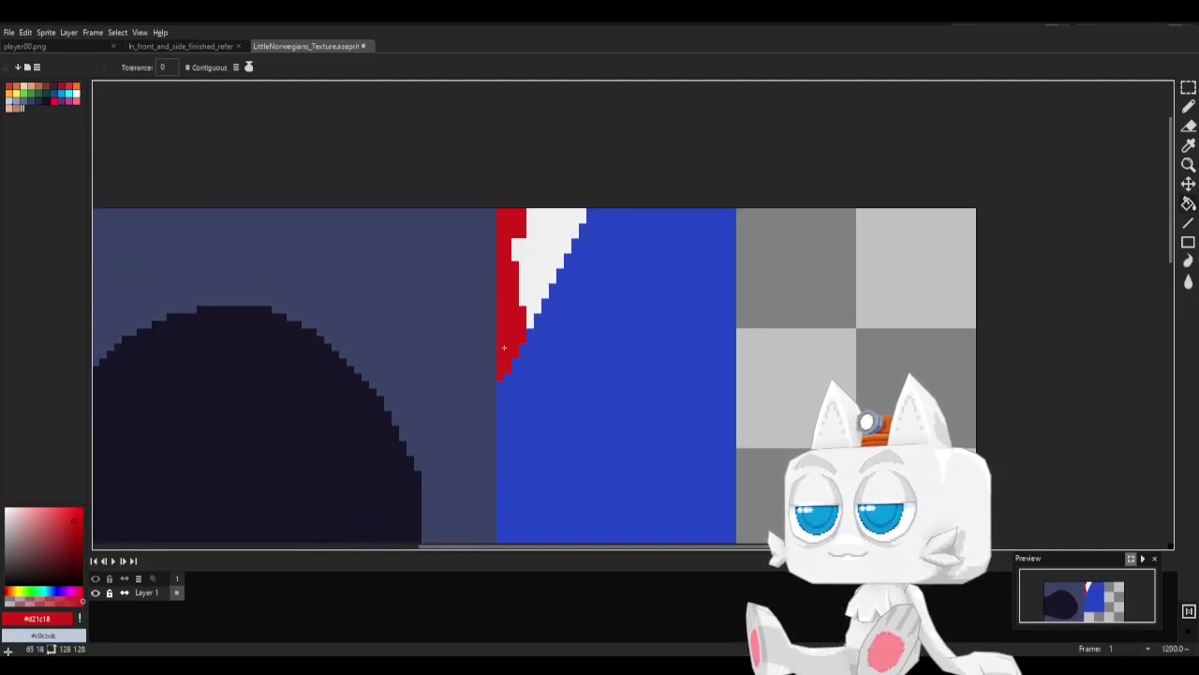
{"action": "left_click", "coordinate": [74, 530]}
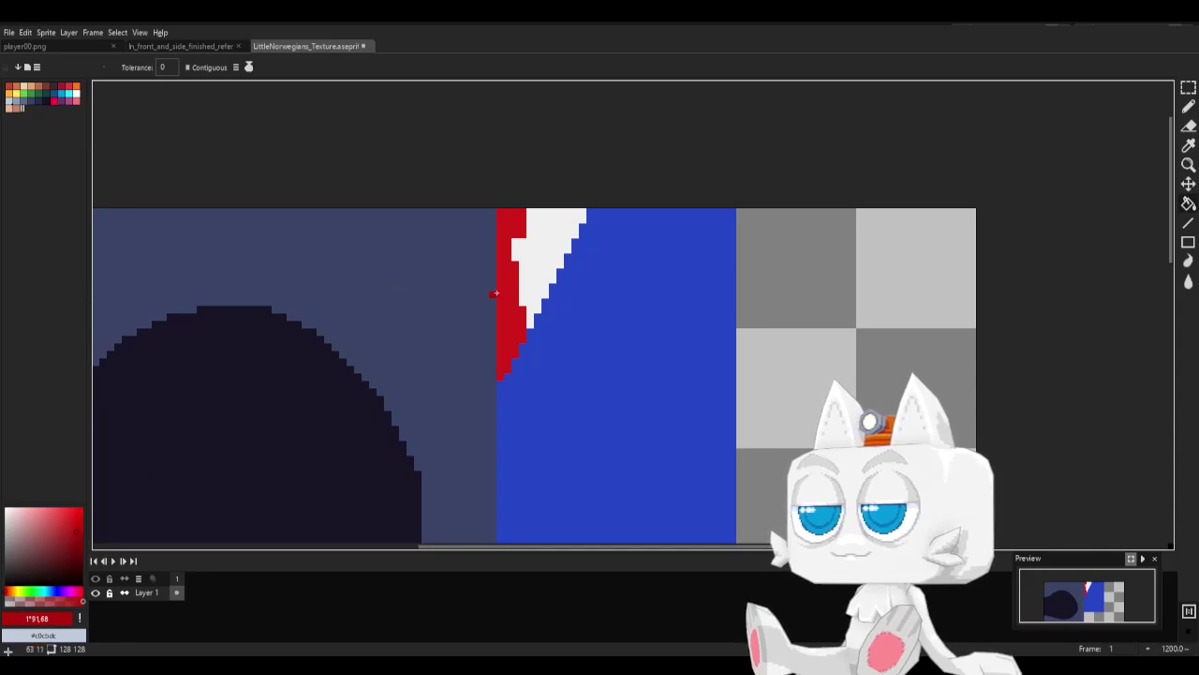
{"action": "left_click", "coordinate": [522, 336]}
{"action": "key", "text": "ctrl+z"}
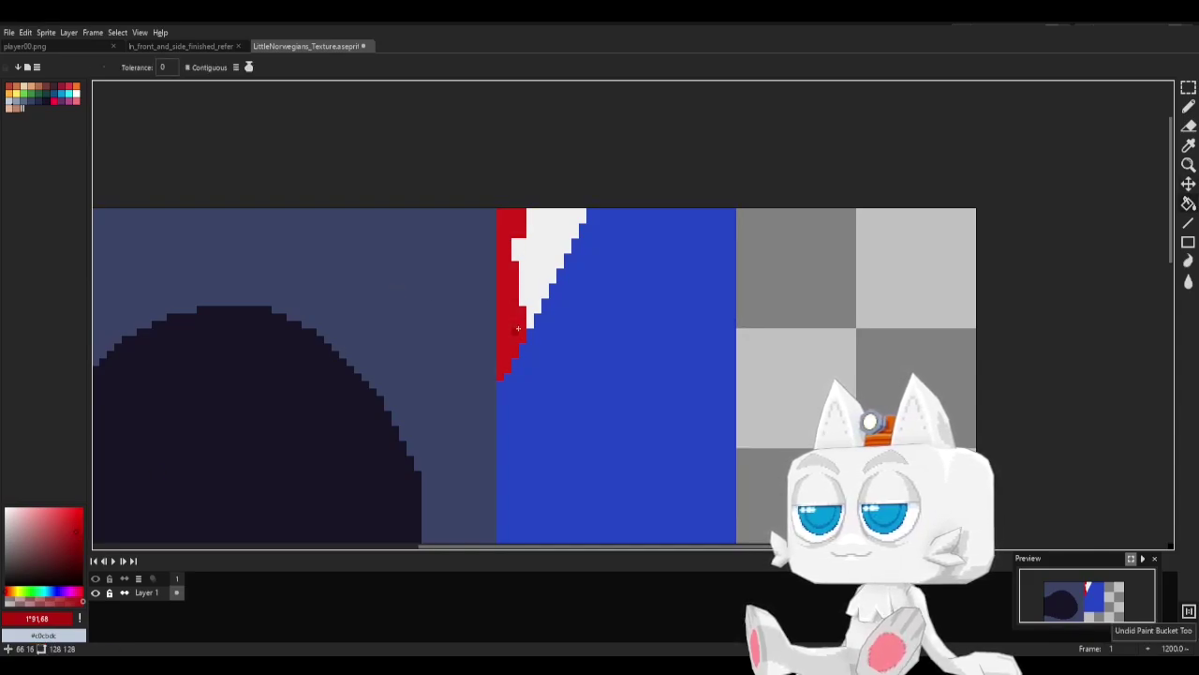
{"action": "key", "text": "b"}
{"action": "left_click", "coordinate": [523, 334]}
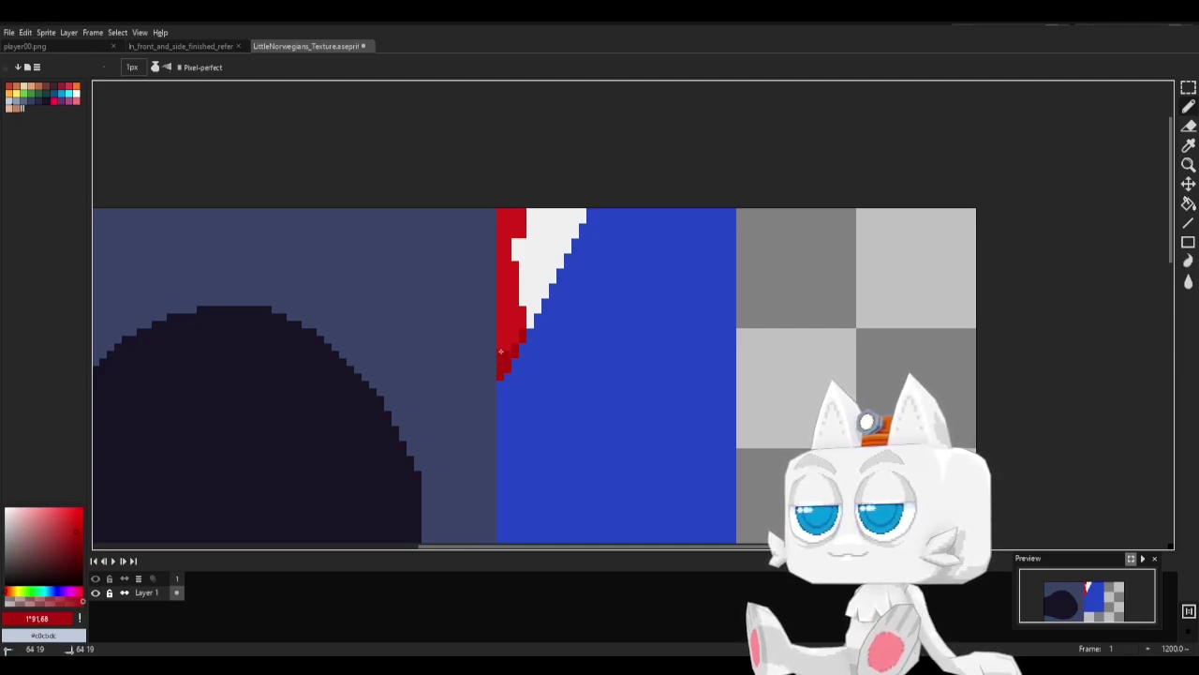
{"action": "left_click", "coordinate": [506, 348]}
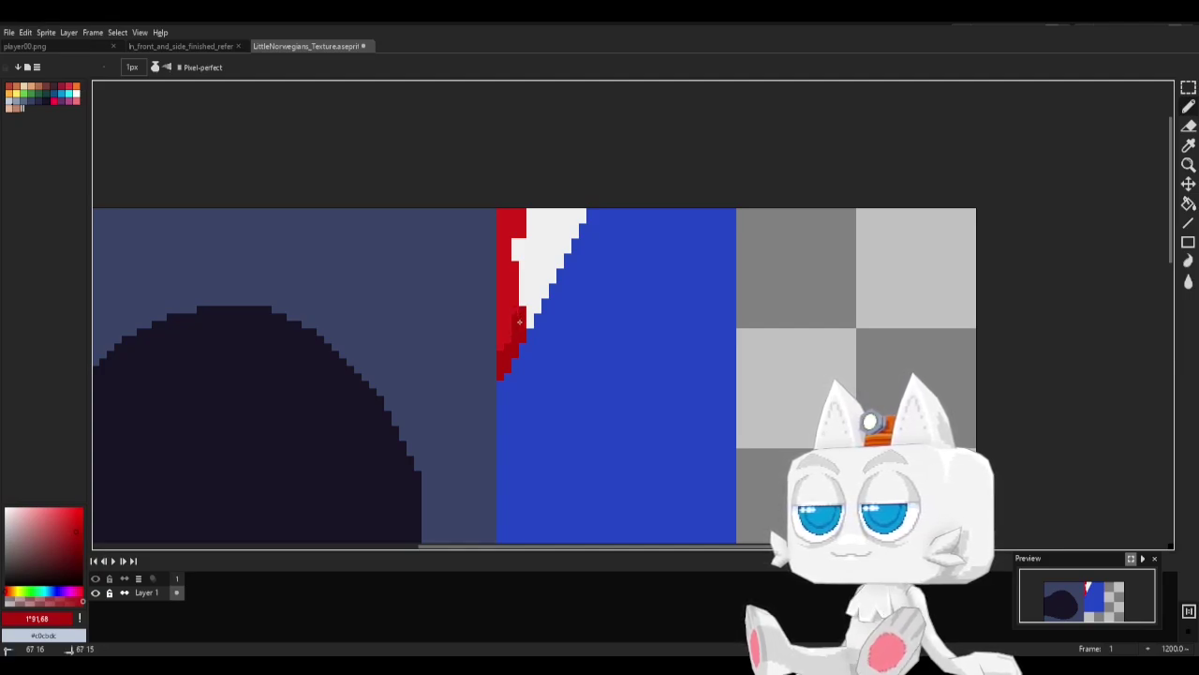
Shade the tie knot and the area beneath it with dark red #af120e, and add deeper accents in HSV 1°, 93, 53.
{"action": "left_click", "coordinate": [513, 325], "text": "alt"}
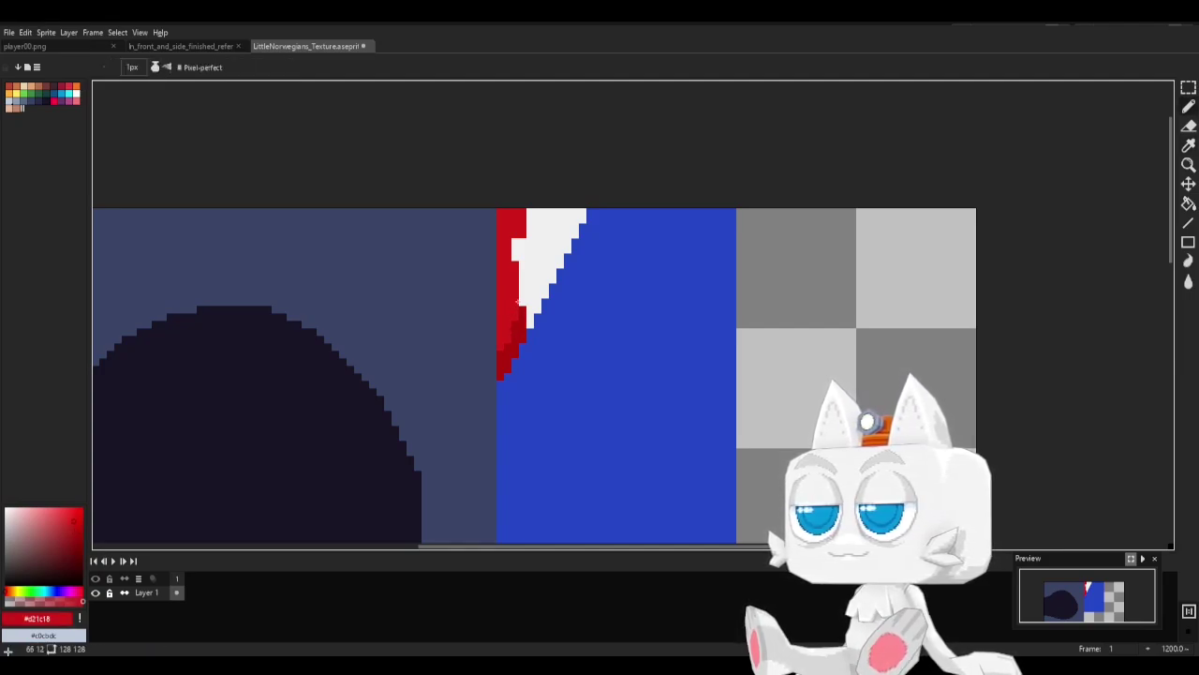
{"action": "left_click", "coordinate": [514, 282], "text": "alt"}
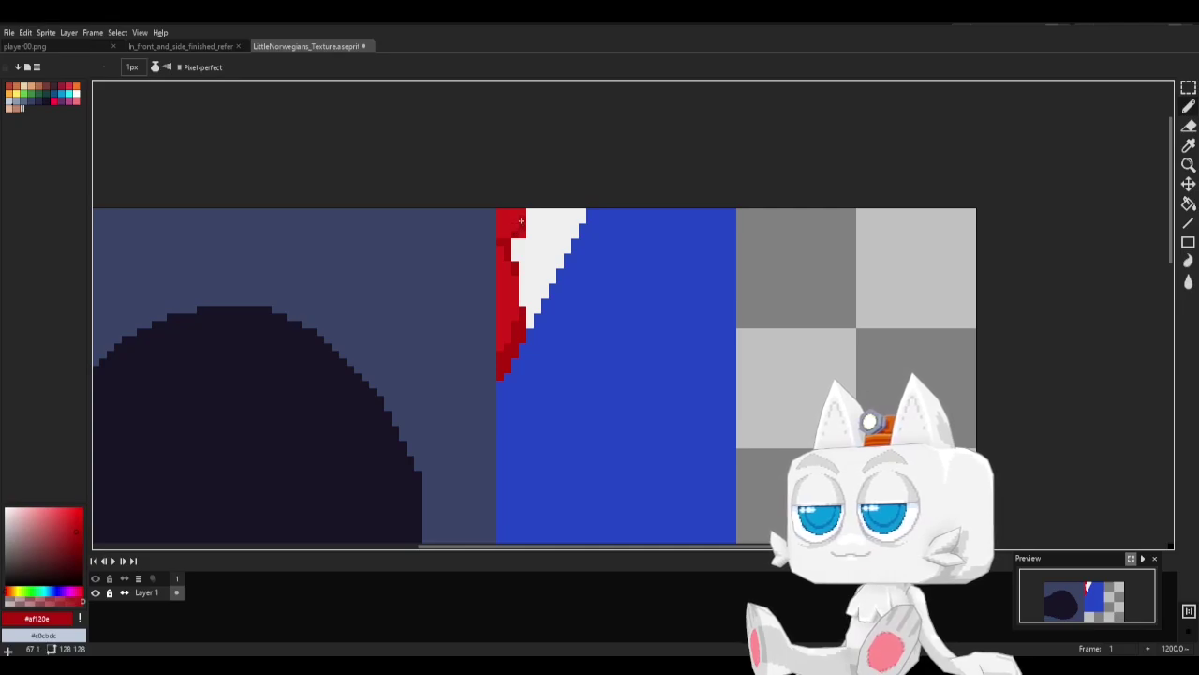
{"action": "left_click", "coordinate": [536, 247], "text": "alt"}
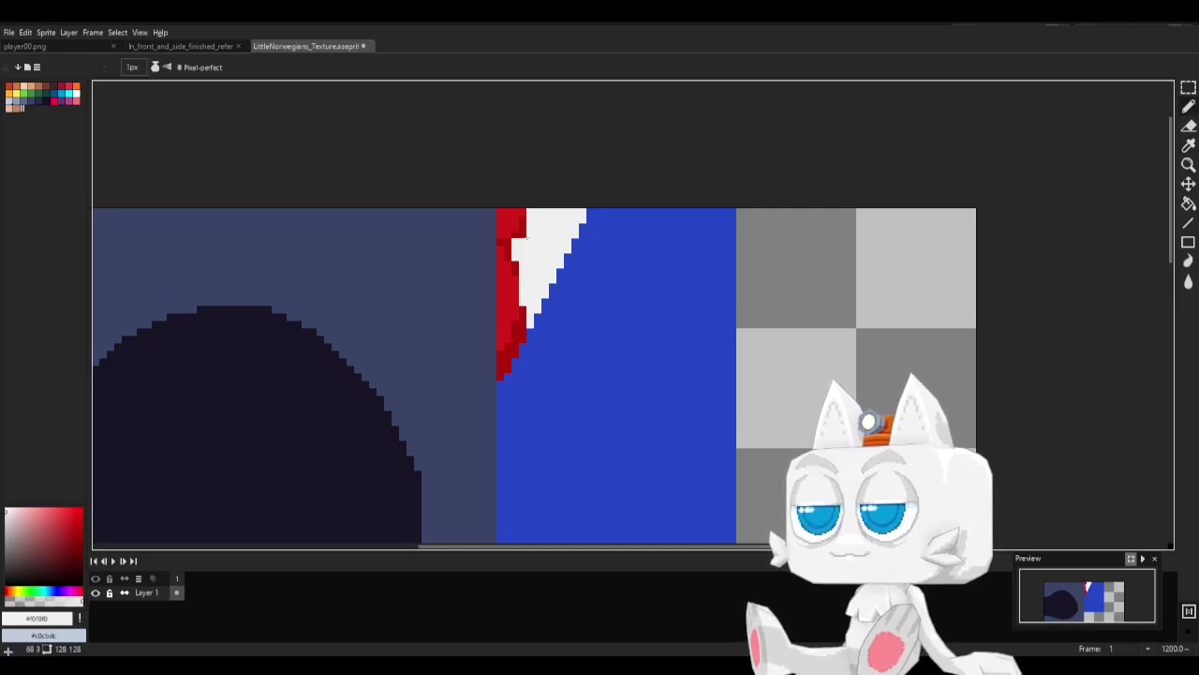
{"action": "left_click", "coordinate": [508, 233], "text": "alt"}
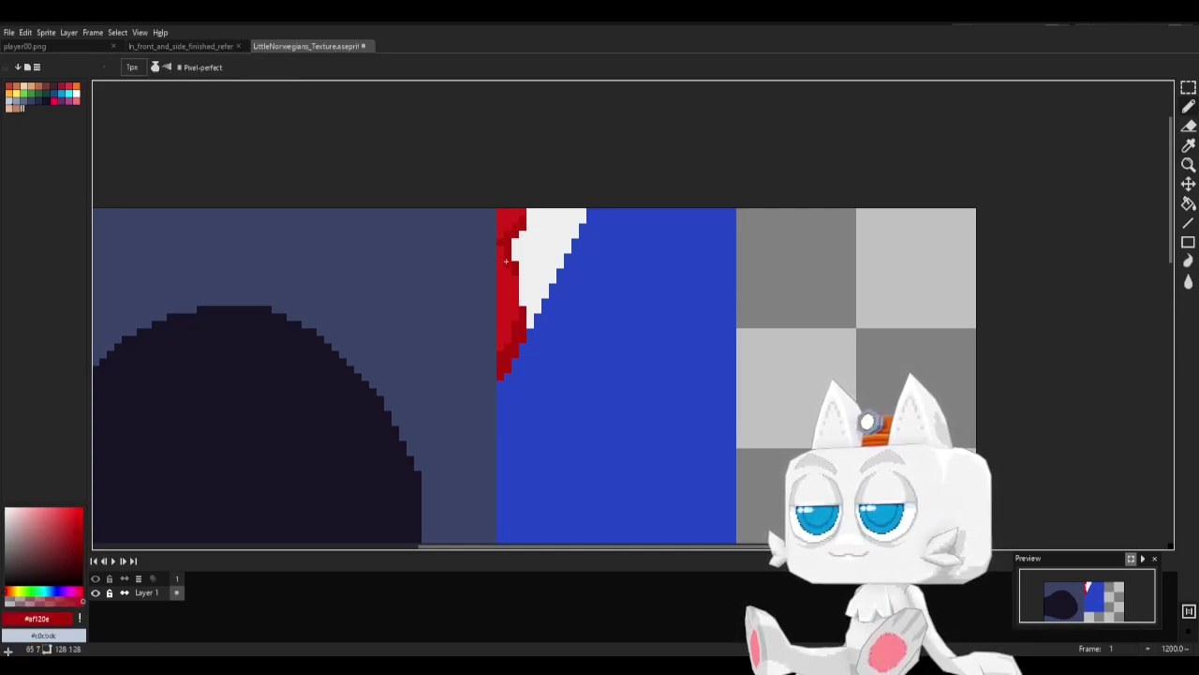
{"action": "left_click", "coordinate": [75, 546]}
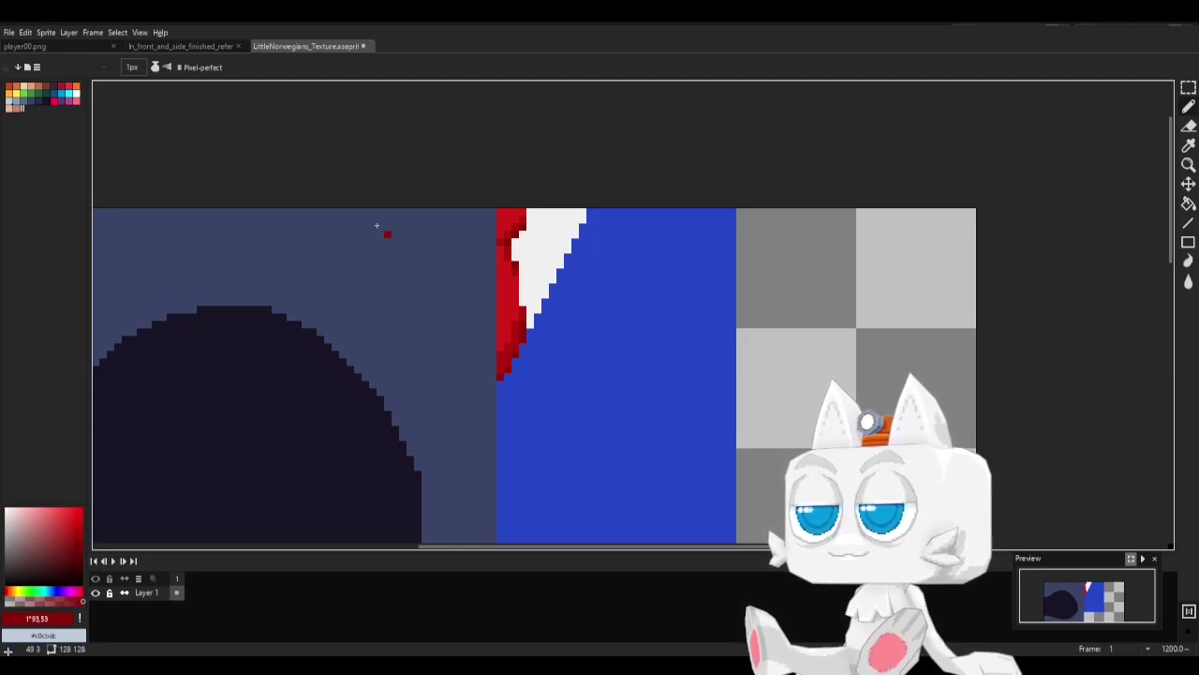
Check the reference suit and outline the jacket lapel in dark blue (HSV 227°, 91, 53) with connected 1 px lines on the blue block.
{"action": "left_click", "coordinate": [179, 46]}
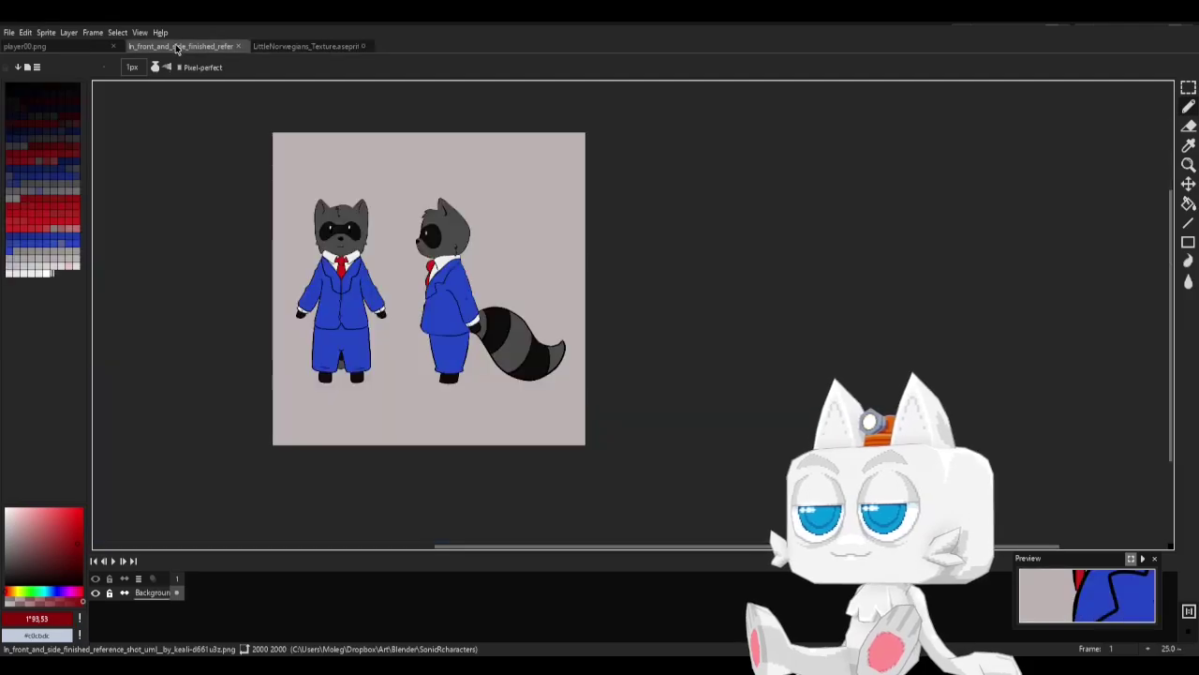
{"action": "left_click", "coordinate": [279, 46]}
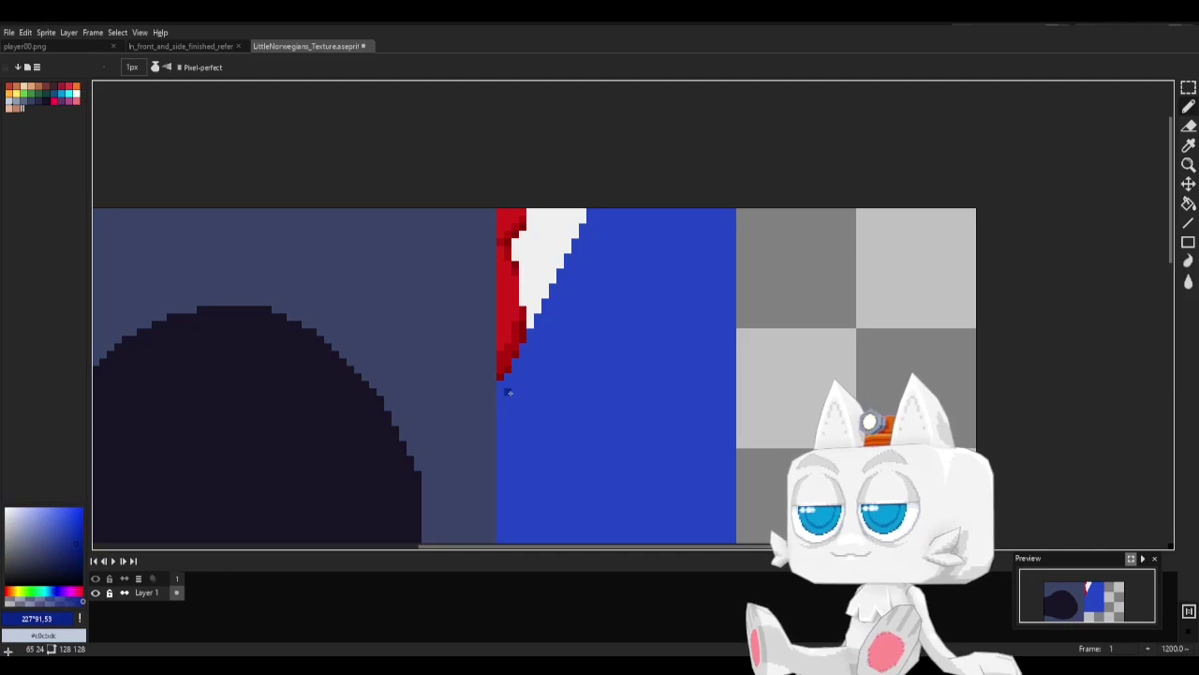
{"action": "left_click", "coordinate": [183, 47]}
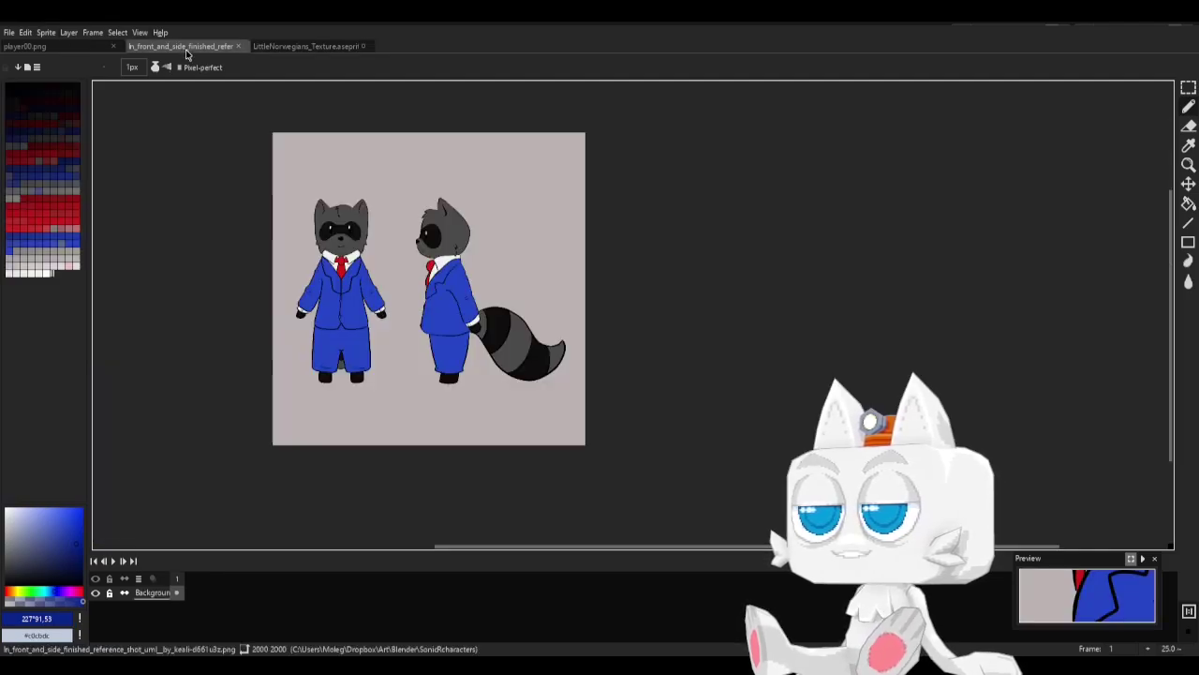
{"action": "left_click", "coordinate": [288, 47]}
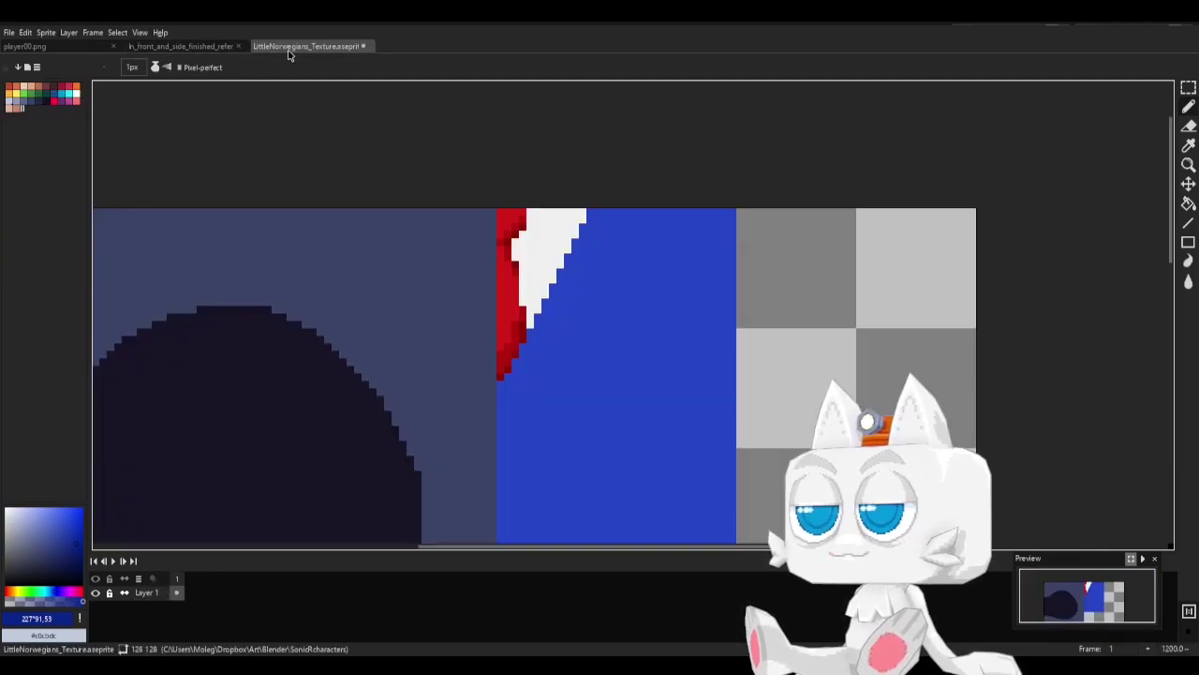
{"action": "left_click", "coordinate": [576, 428], "text": "shift"}
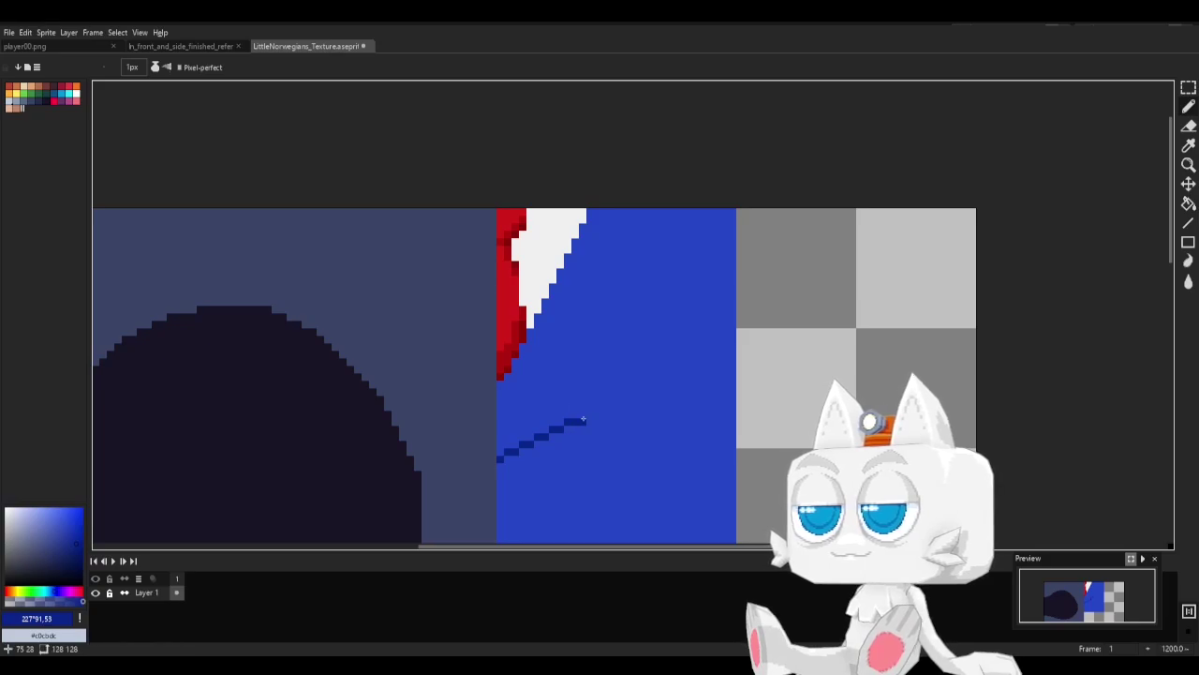
{"action": "left_click", "coordinate": [582, 388], "text": "shift"}
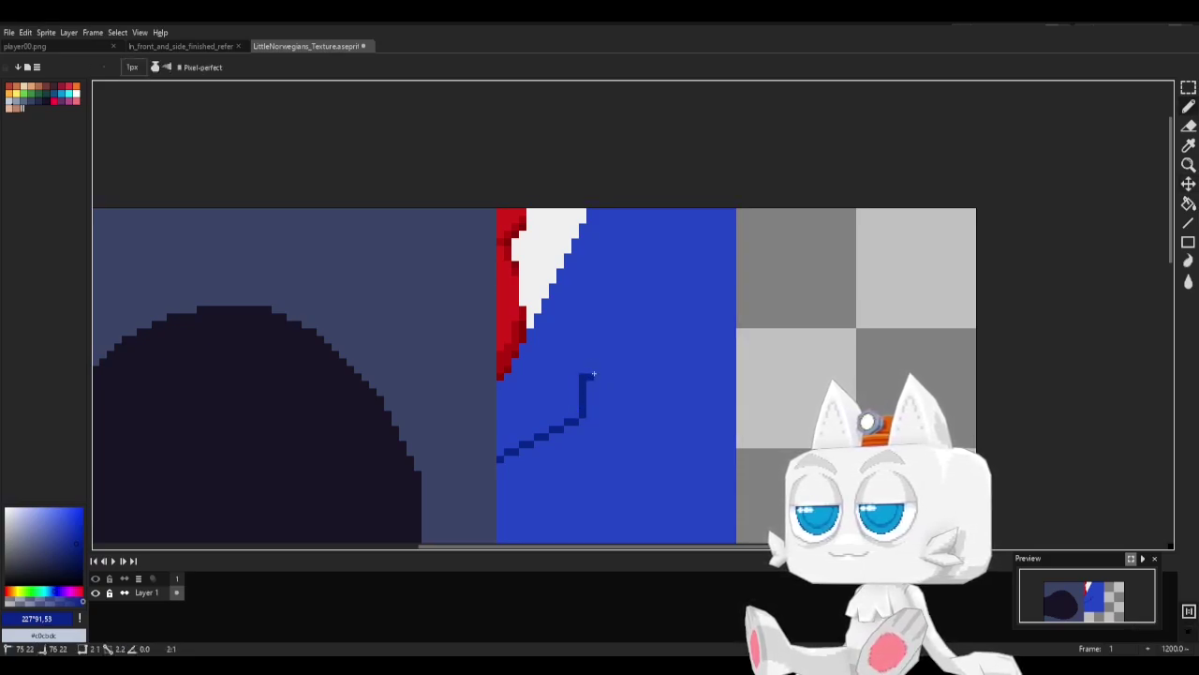
{"action": "left_click", "coordinate": [618, 363], "text": "shift"}
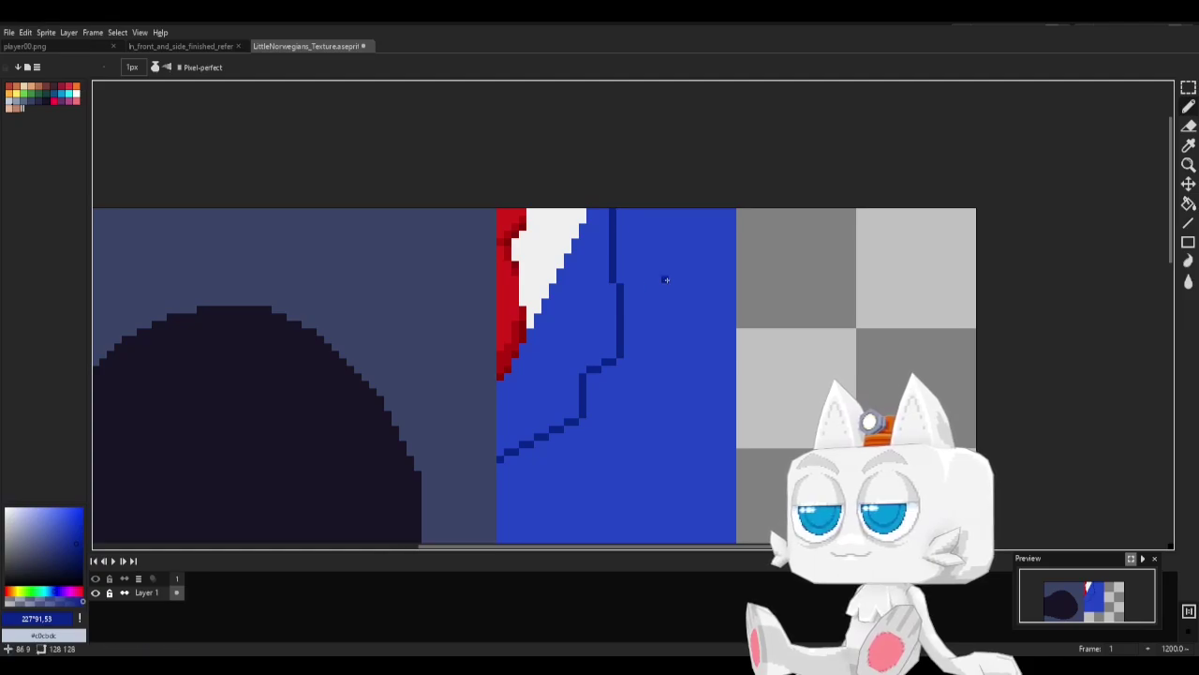
Shade alongside the lapel outline and the suit's edge next to the shirt and tie with a mid blue (HSV 227°, 91, 69).
{"action": "key", "text": "i"}
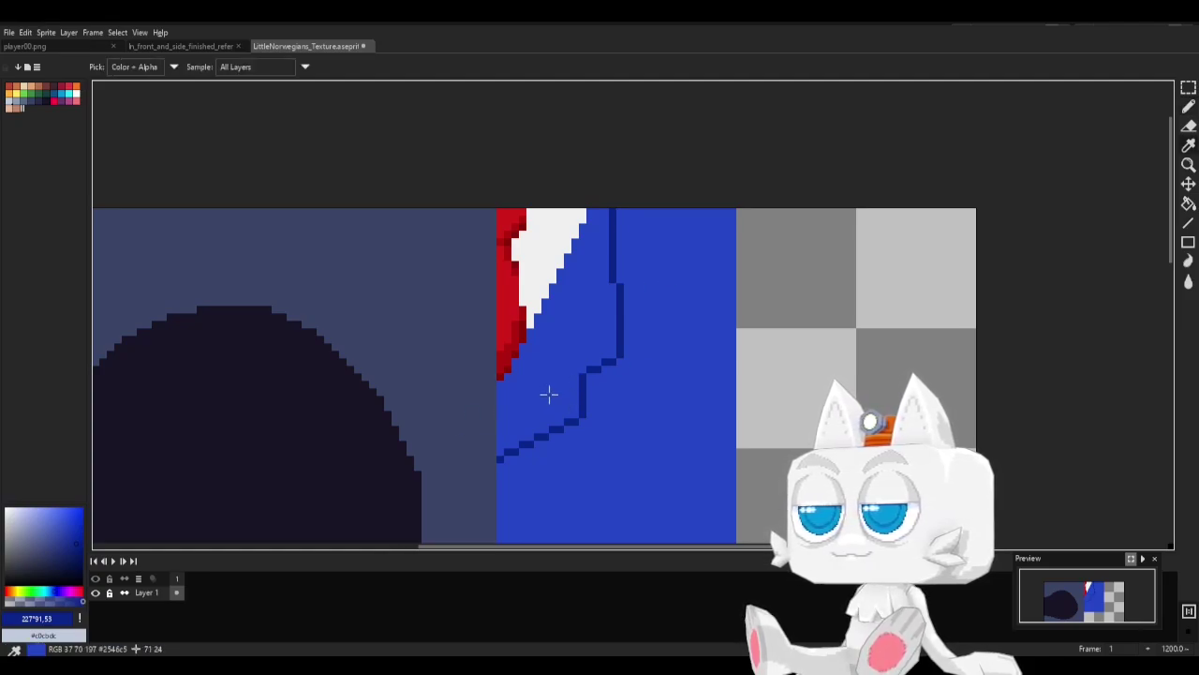
{"action": "left_click", "coordinate": [548, 395]}
{"action": "key", "text": "b"}
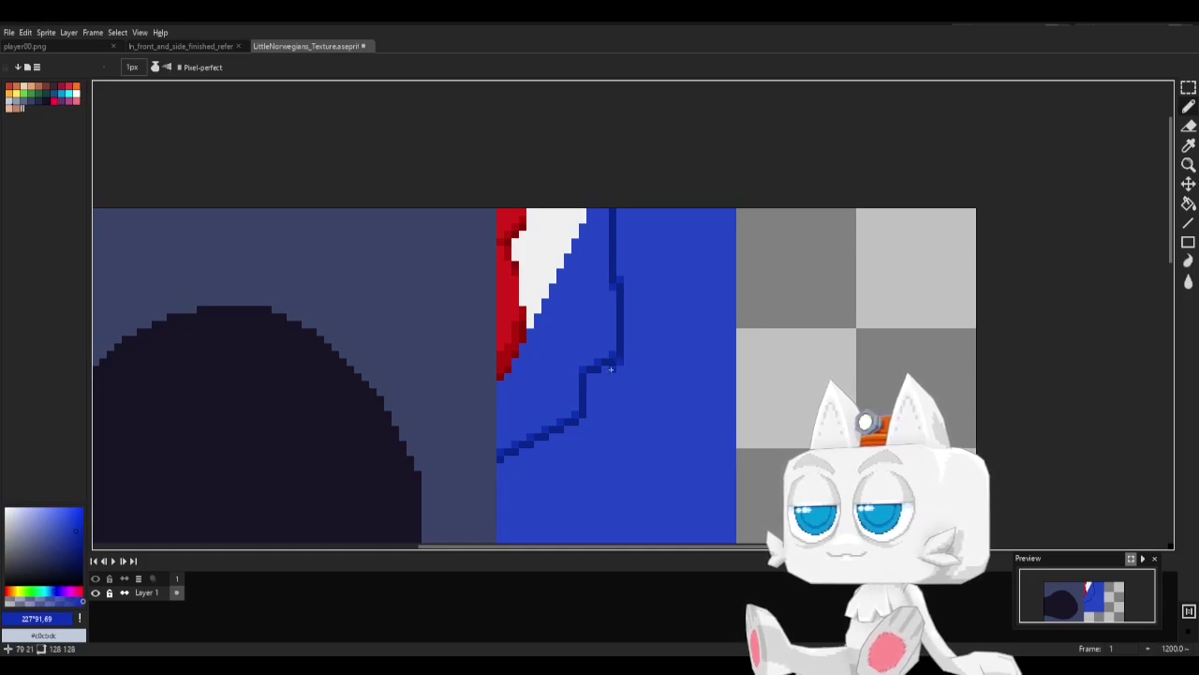
{"action": "left_click_drag", "start_coordinate": [612, 374], "coordinate": [592, 374]}
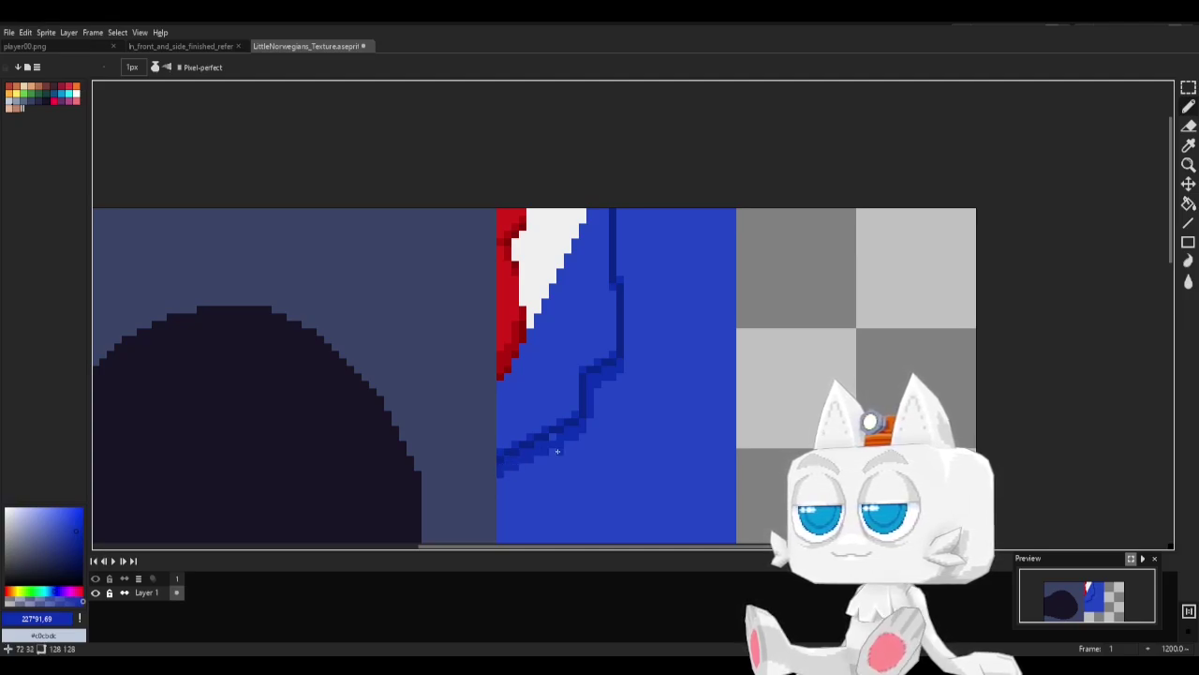
{"action": "left_click", "coordinate": [509, 378]}
{"action": "left_click", "coordinate": [525, 348]}
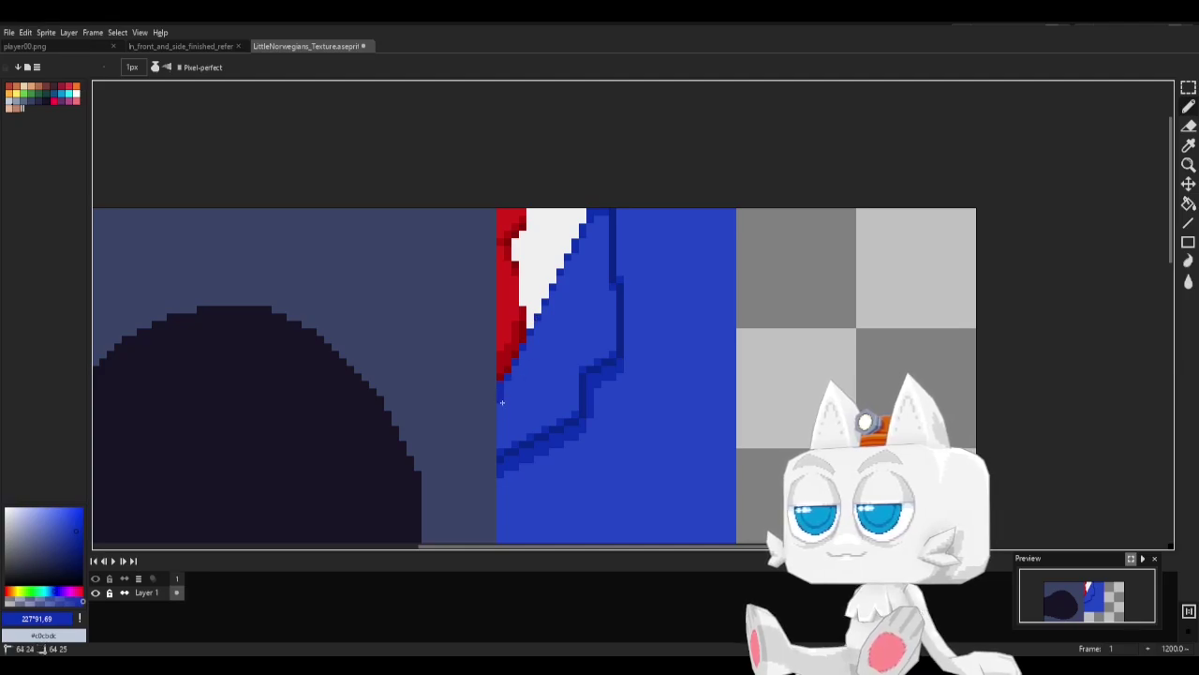
Check the reference and draw the jacket's front seam along the block's inner edge down to its bottom, sampling blues #0e30b1 and #0b2589.
{"action": "middle_click_drag", "start_coordinate": [579, 476], "coordinate": [549, 334]}
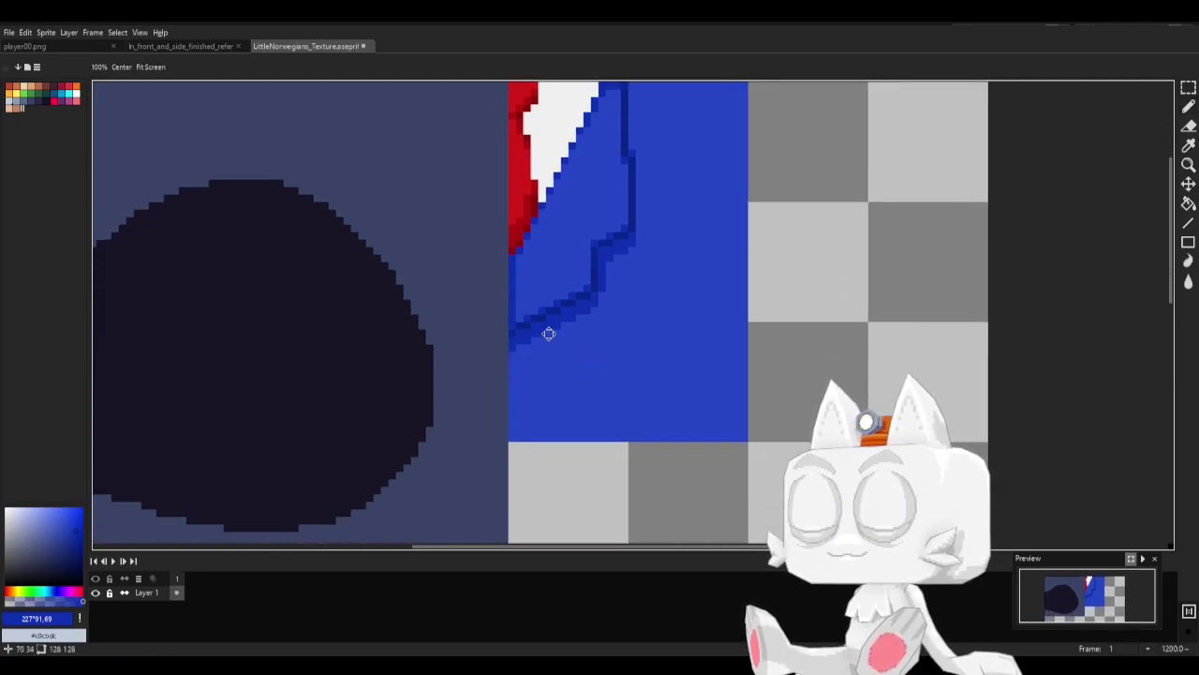
{"action": "left_click", "coordinate": [178, 47]}
{"action": "left_click", "coordinate": [290, 46]}
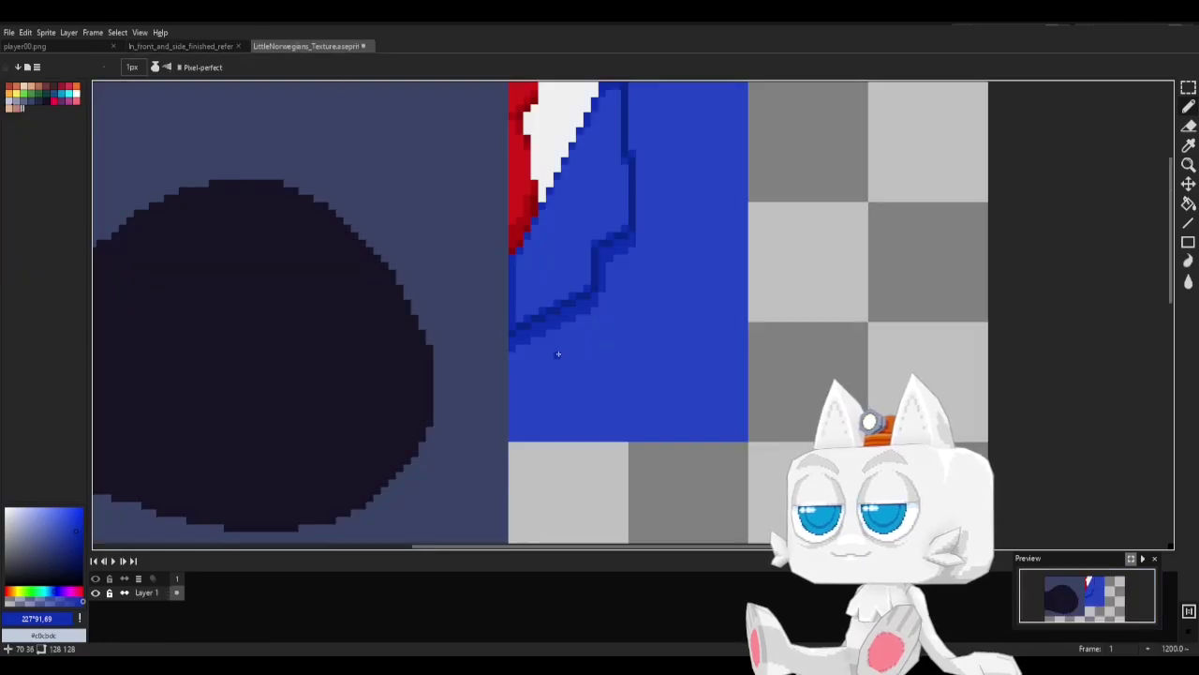
{"action": "left_click_drag", "start_coordinate": [511, 357], "coordinate": [511, 415]}
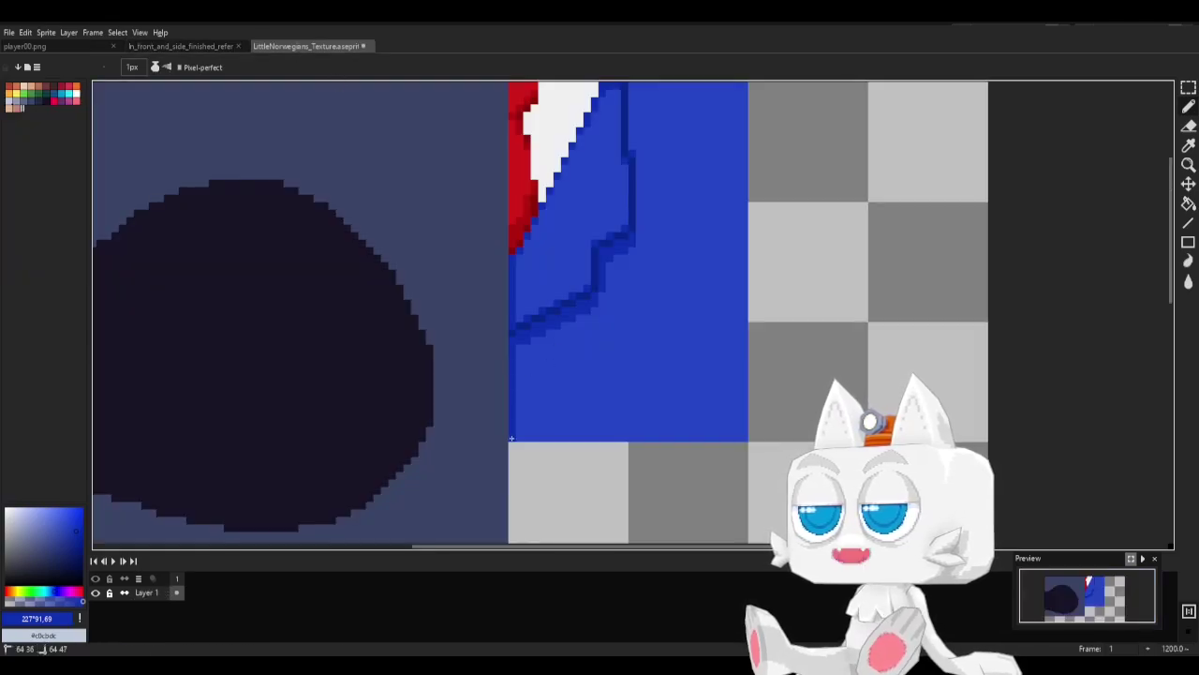
{"action": "left_click", "coordinate": [512, 334], "text": "alt"}
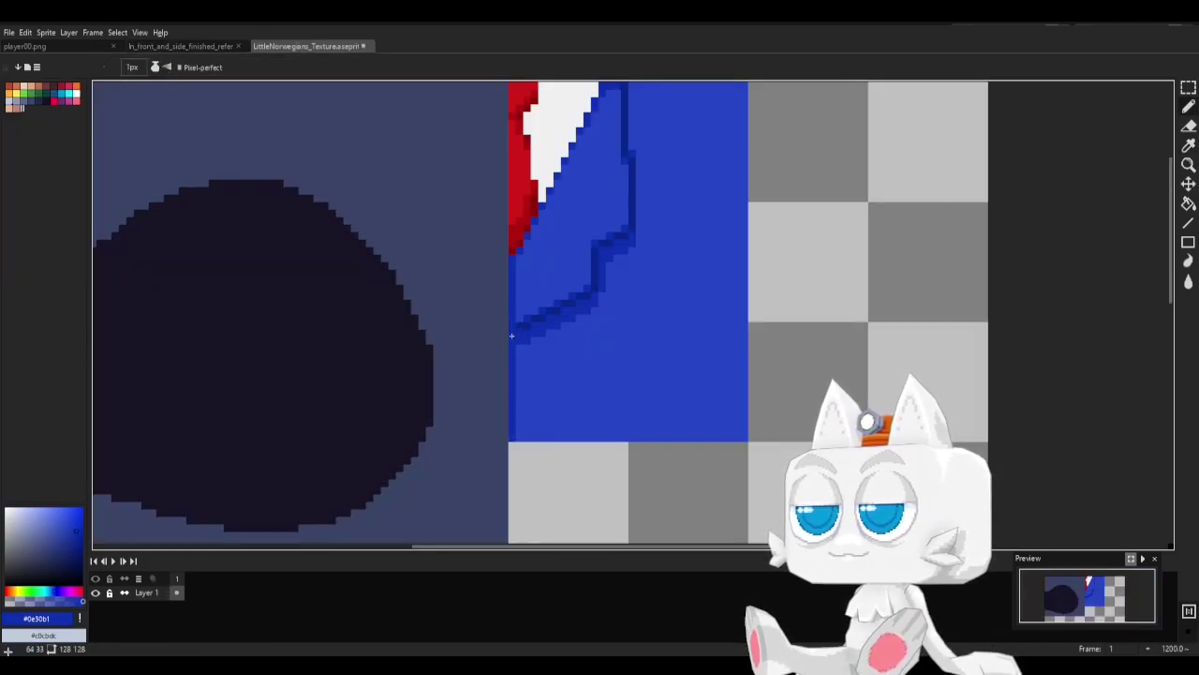
{"action": "key", "text": "alt"}
{"action": "left_click", "coordinate": [512, 334], "text": "alt"}
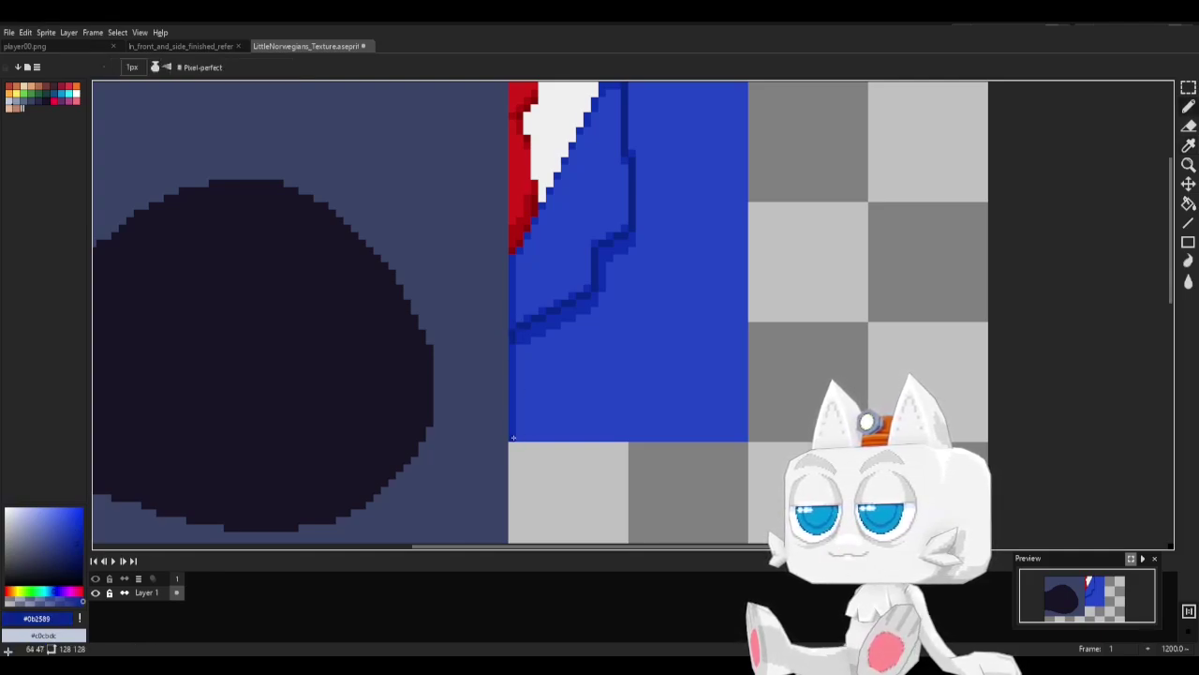
Sample the reference head's grey #4b4b4b and mask black #100e0e, and refill the head texture's background and dark patch with them.
{"action": "scroll", "coordinate": [541, 288], "scroll_direction": "down", "scroll_amount": 4}
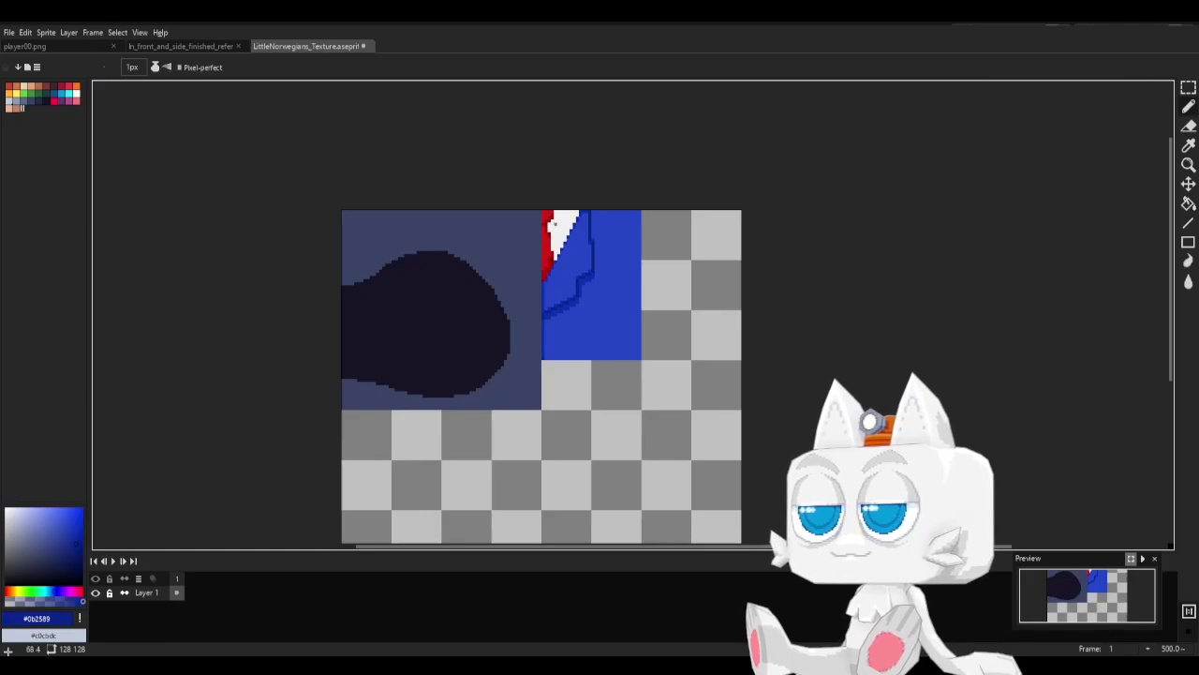
{"action": "left_click", "coordinate": [206, 45]}
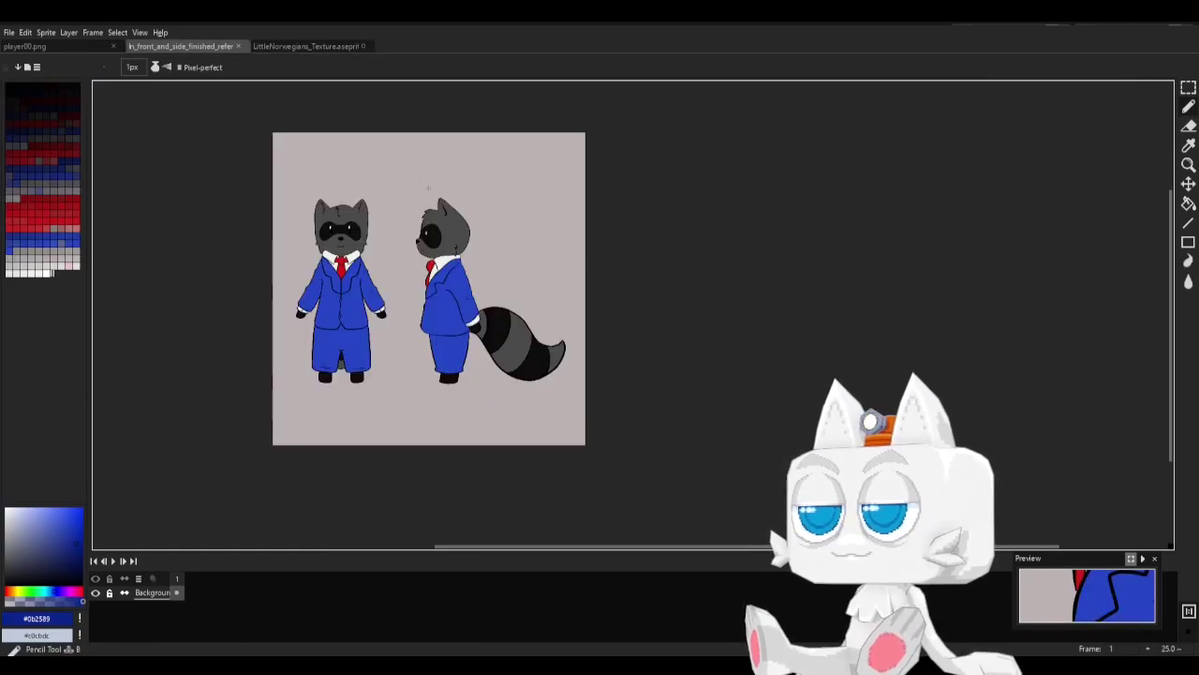
{"action": "left_click", "coordinate": [457, 221], "text": "alt"}
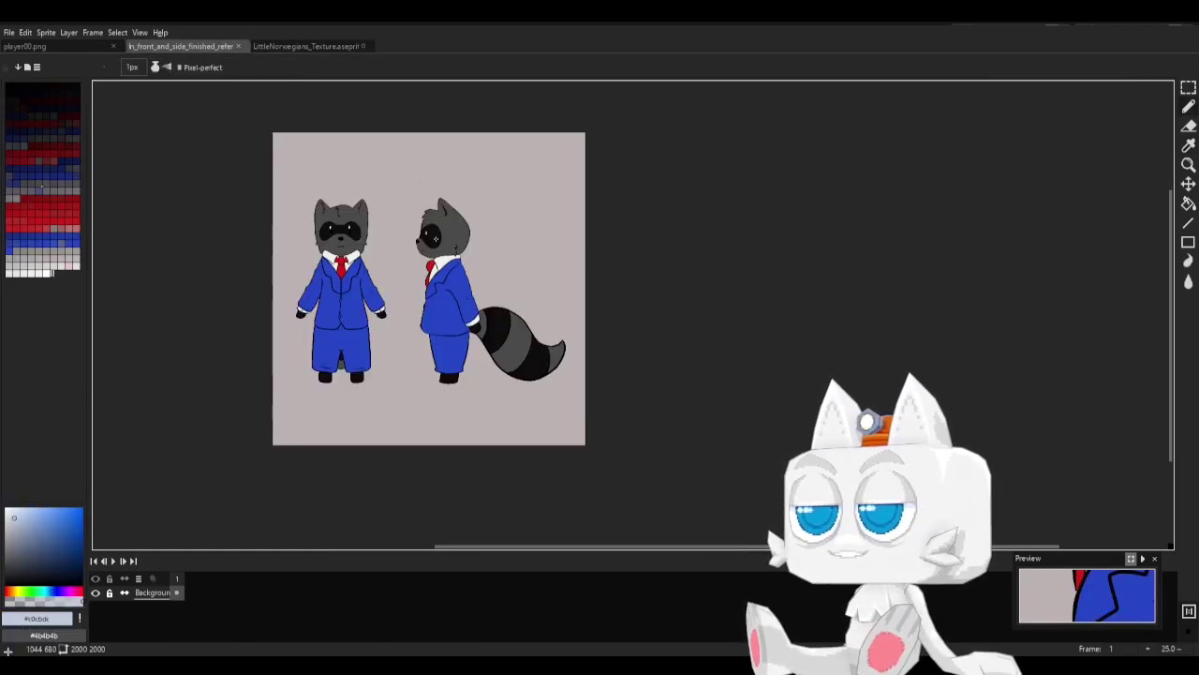
{"action": "left_click", "coordinate": [306, 45]}
{"action": "key", "text": "g"}
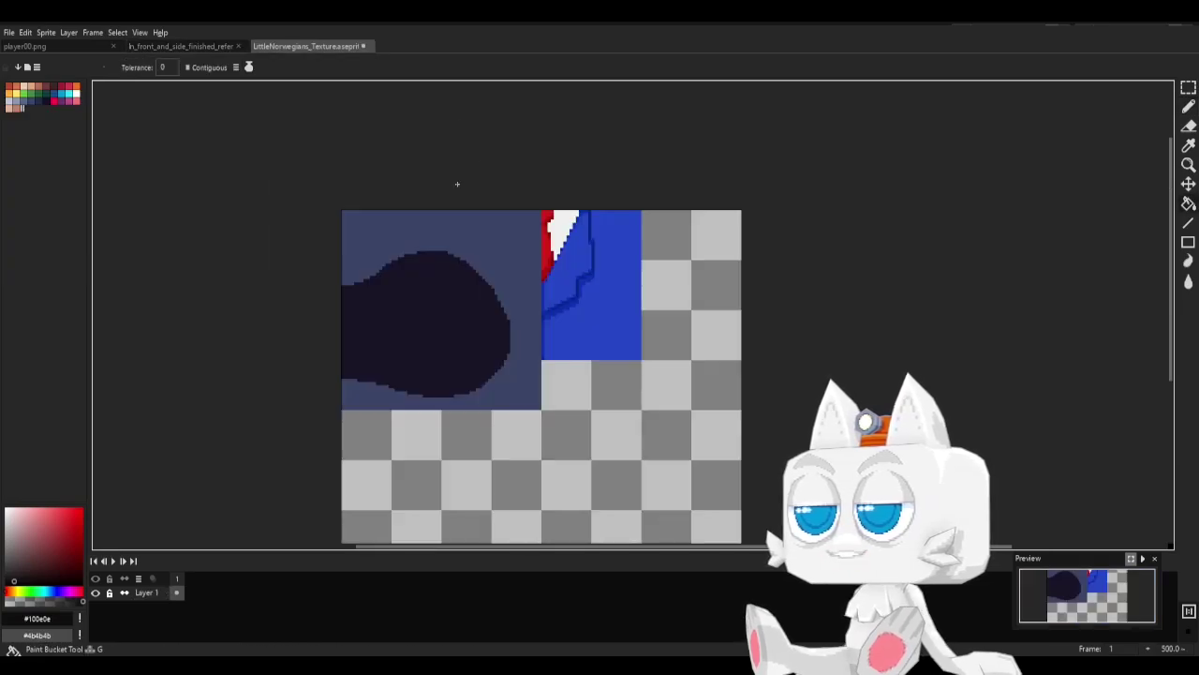
{"action": "left_click", "coordinate": [447, 308]}
{"action": "key", "text": "x"}
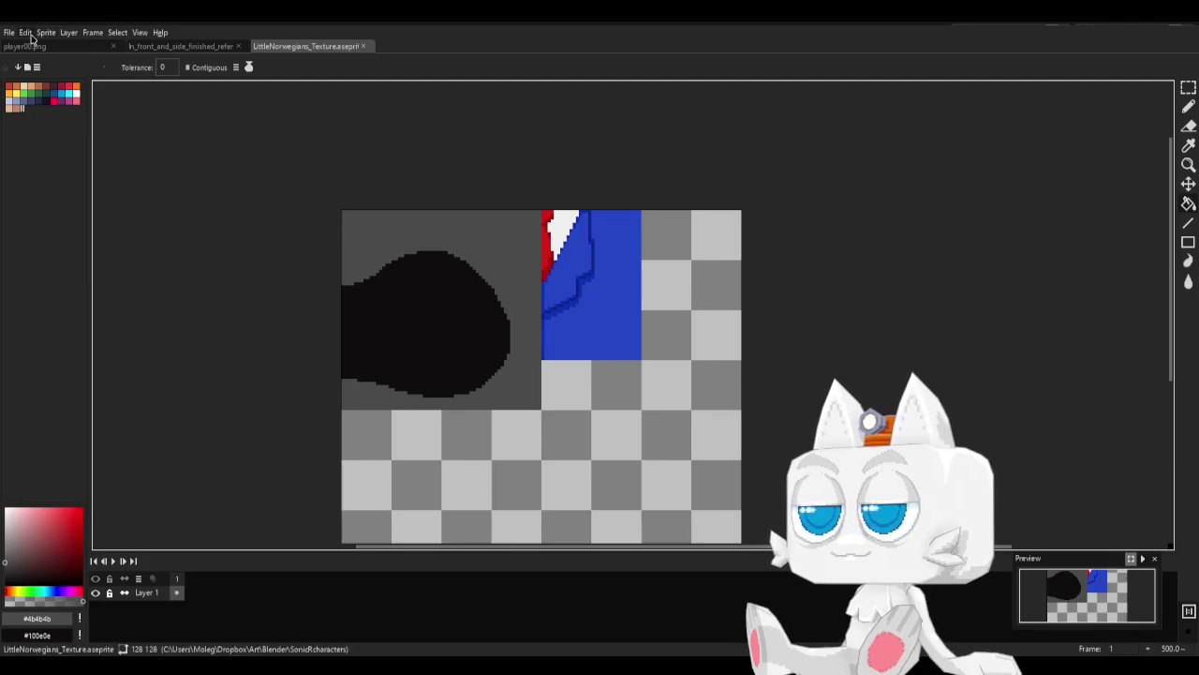
Export the texture as an image for the model and switch to Blender.
{"action": "left_click", "coordinate": [8, 32]}
{"action": "mouse_move", "coordinate": [47, 136]}
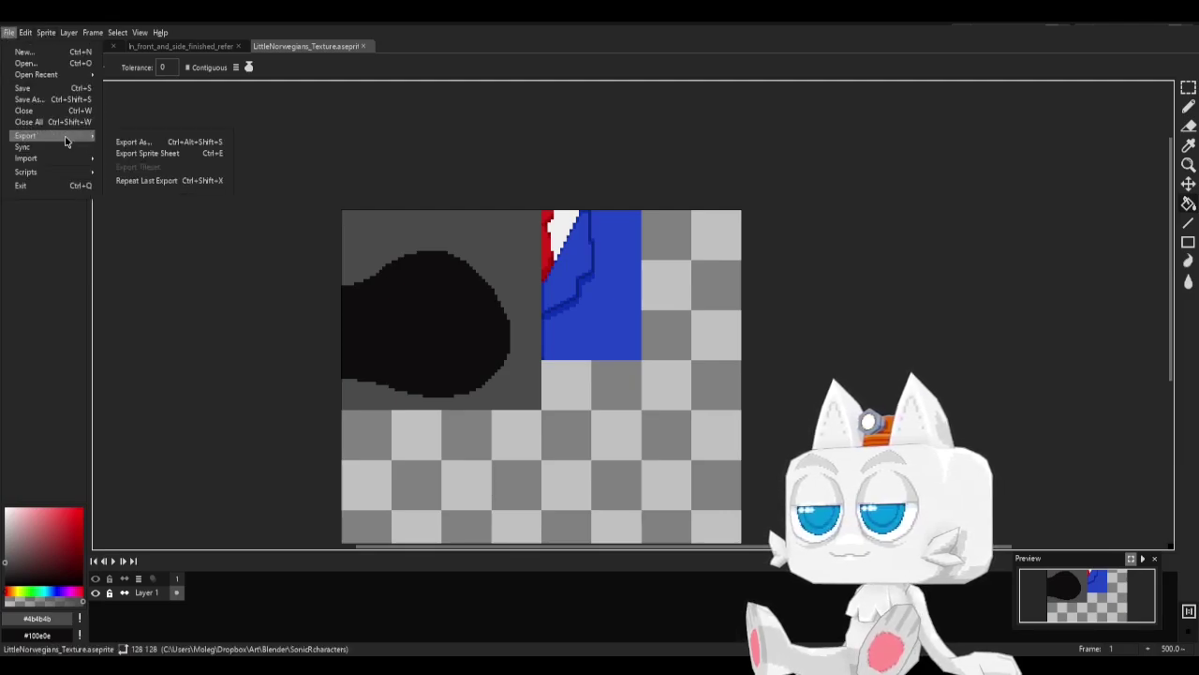
{"action": "left_click", "coordinate": [145, 142]}
{"action": "left_click", "coordinate": [295, 309]}
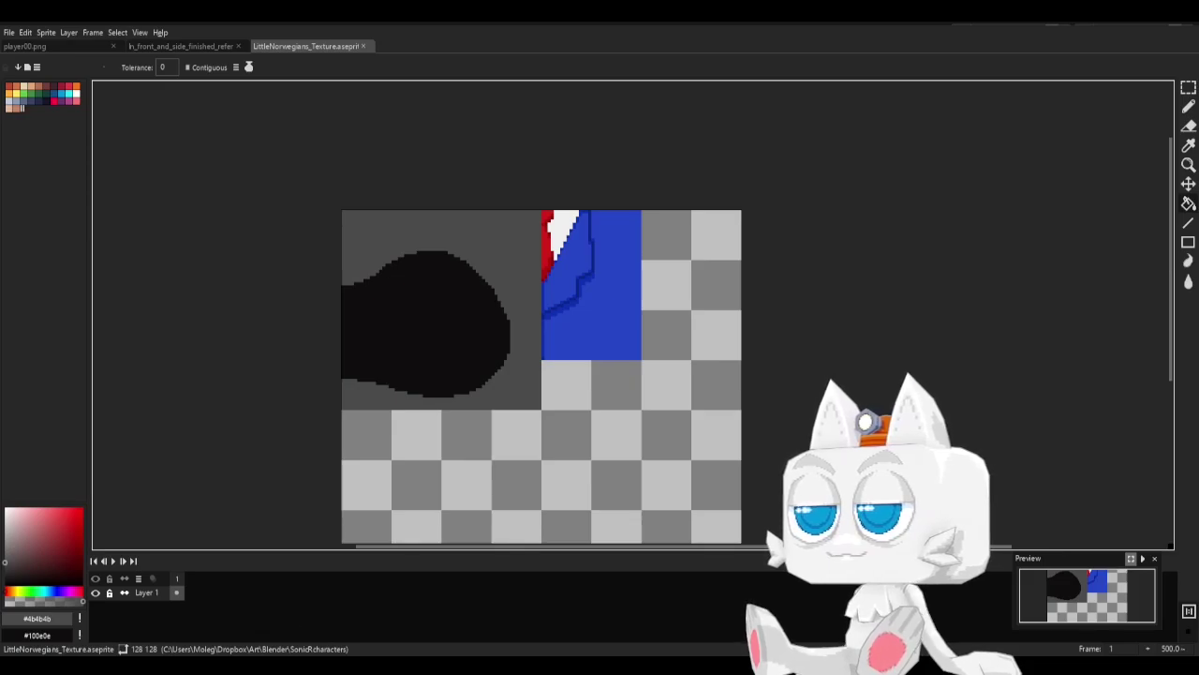
{"action": "key", "text": "alt+Tab"}
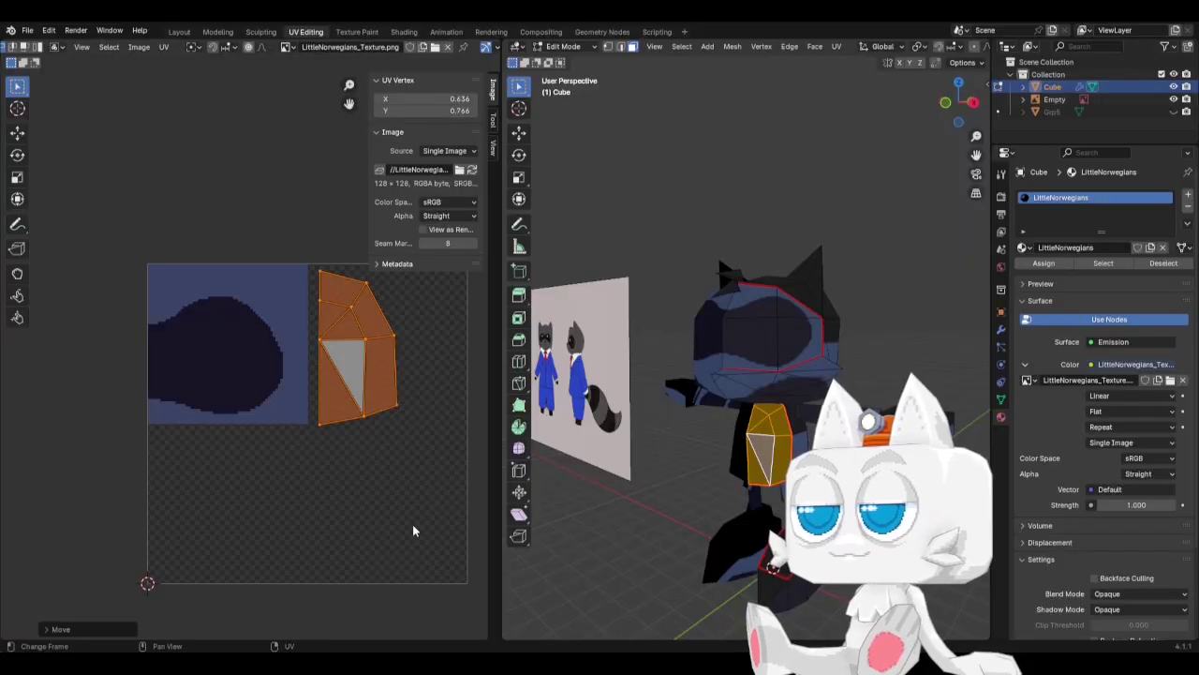
Reload the texture image, then scale down the torso's UV island and place it over the suit artwork.
{"action": "left_click", "coordinate": [473, 171]}
{"action": "key", "text": "s"}
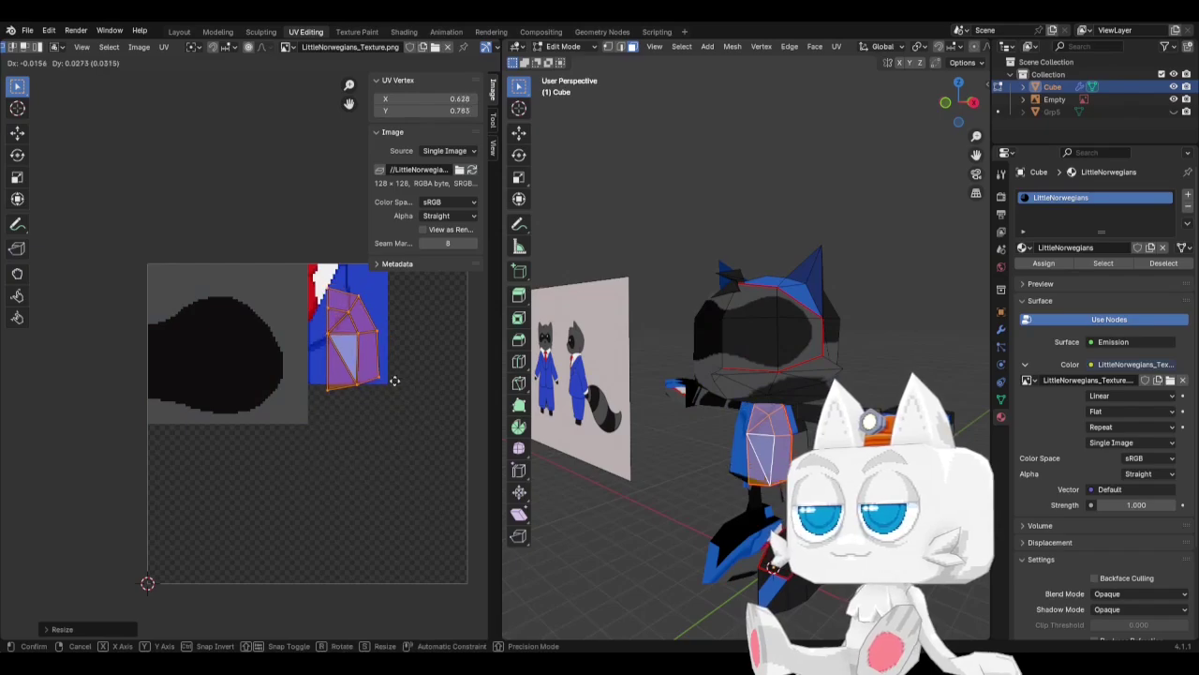
{"action": "left_click", "coordinate": [437, 361]}
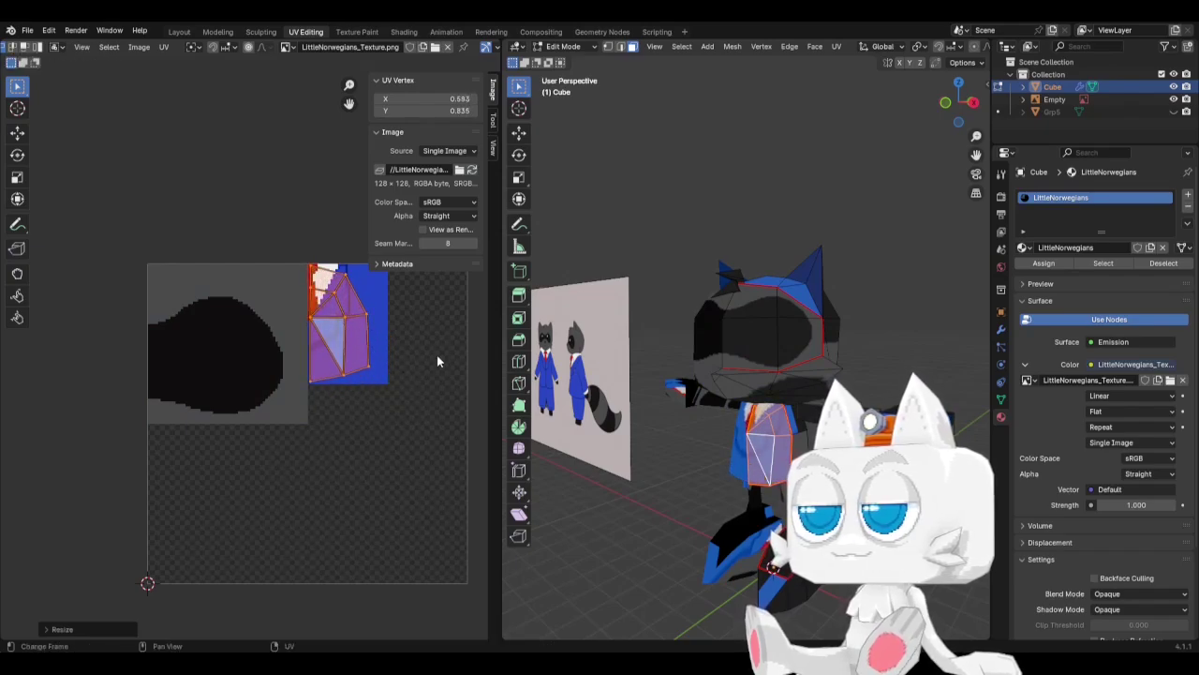
Shift the torso's UV island slightly along X to the suit artwork's inner edge and check the model from the front.
{"action": "key", "text": "KP_1"}
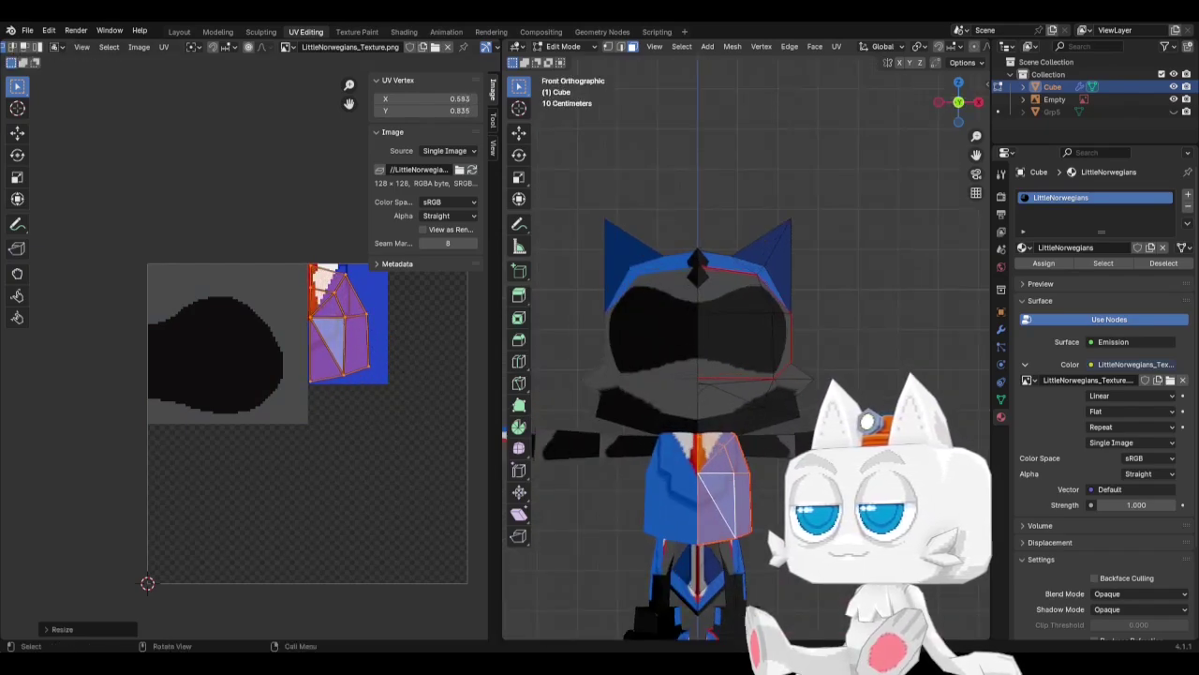
{"action": "scroll", "coordinate": [747, 346], "scroll_direction": "up", "scroll_amount": 1}
{"action": "scroll", "coordinate": [392, 341], "scroll_direction": "up", "scroll_amount": 2}
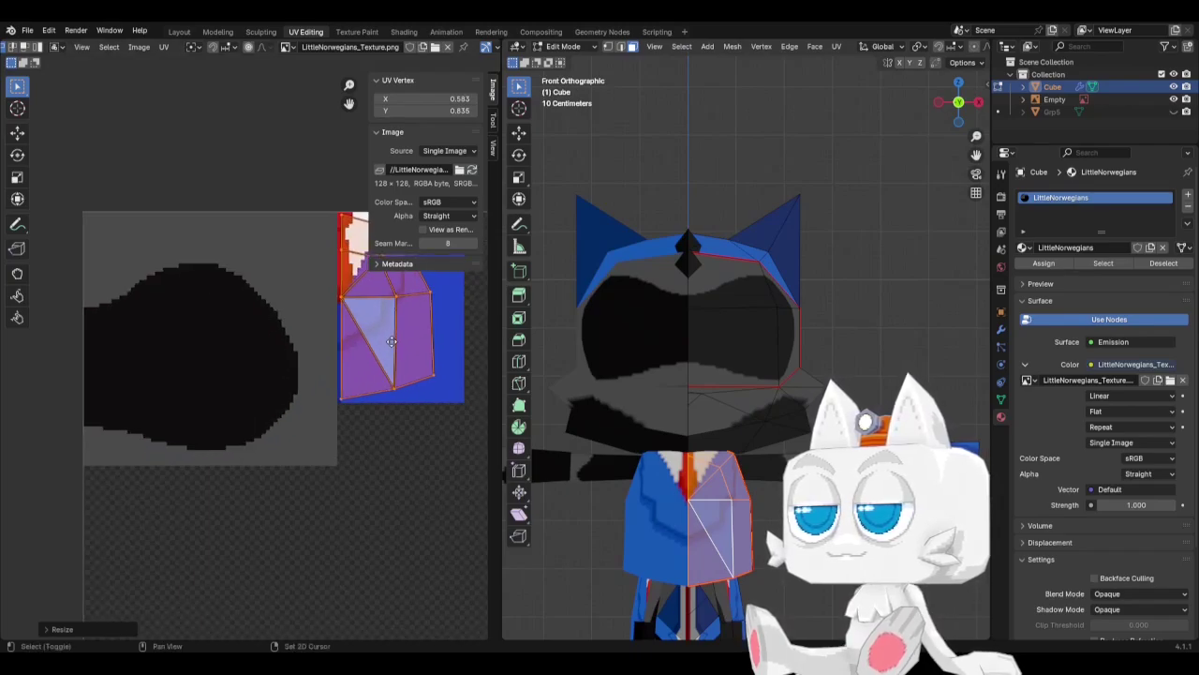
{"action": "scroll", "coordinate": [391, 341], "scroll_direction": "up", "scroll_amount": 3}
{"action": "key", "text": "g"}
{"action": "key", "text": "x"}
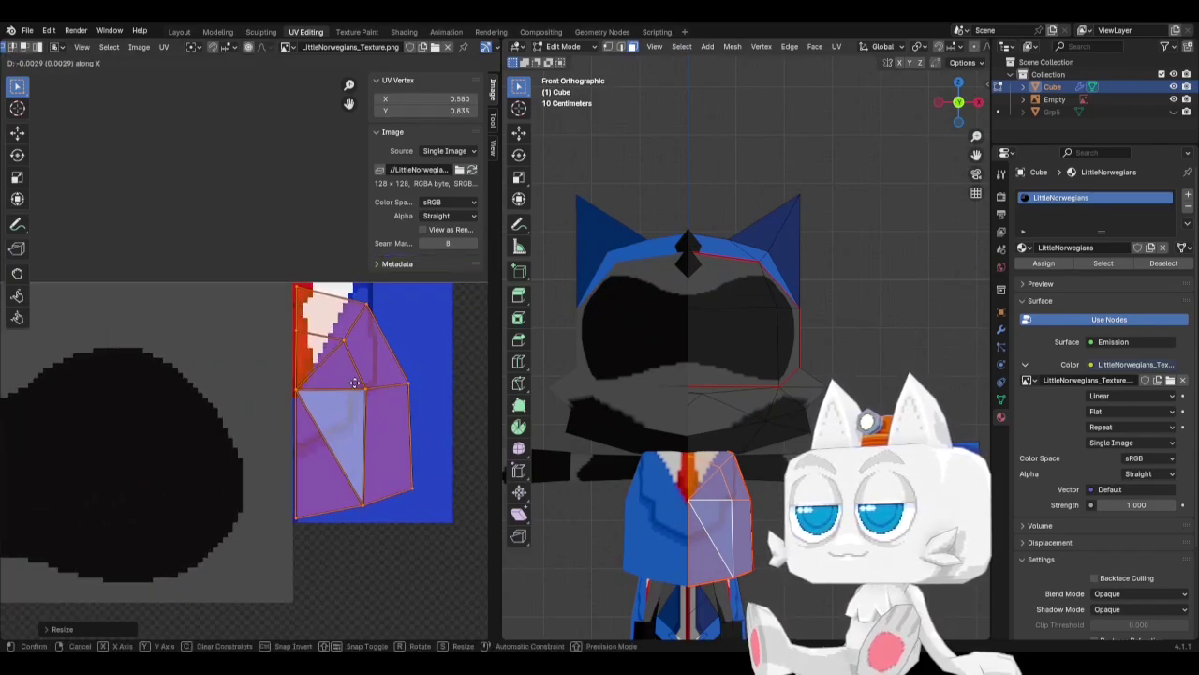
{"action": "left_click", "coordinate": [355, 386]}
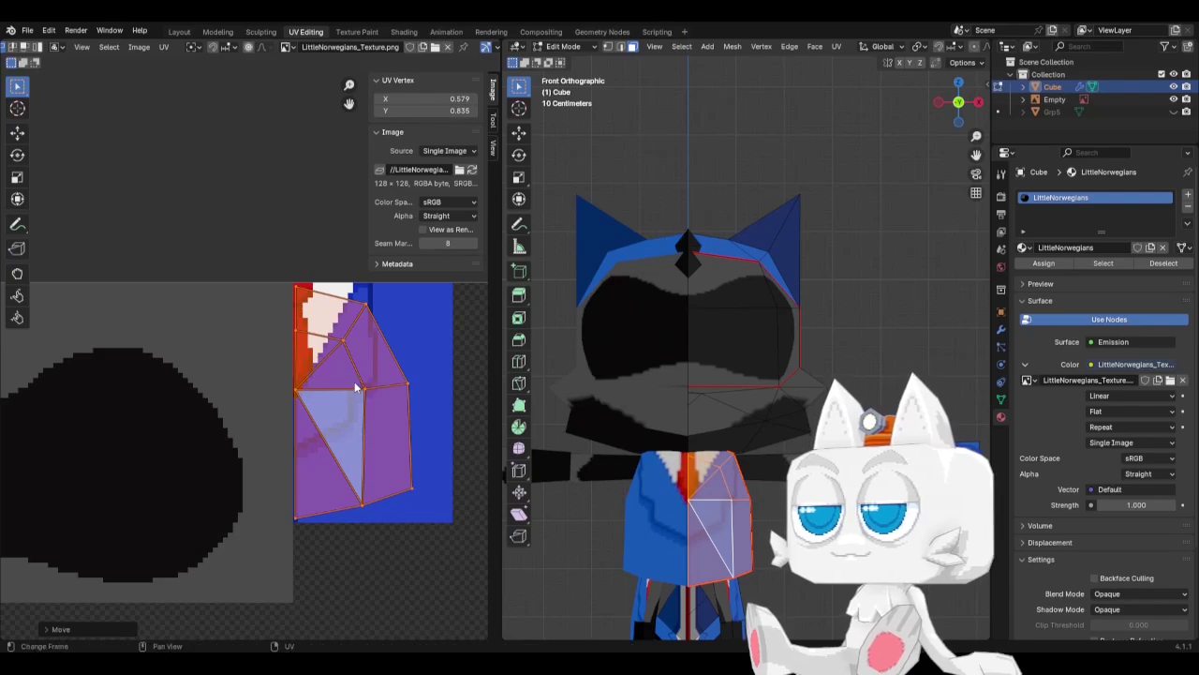
{"action": "scroll", "coordinate": [747, 394], "scroll_direction": "down", "scroll_amount": 2}
{"action": "key", "text": "Tab"}
{"action": "scroll", "coordinate": [750, 440], "scroll_direction": "down", "scroll_amount": 3}
{"action": "scroll", "coordinate": [757, 462], "scroll_direction": "up", "scroll_amount": 3}
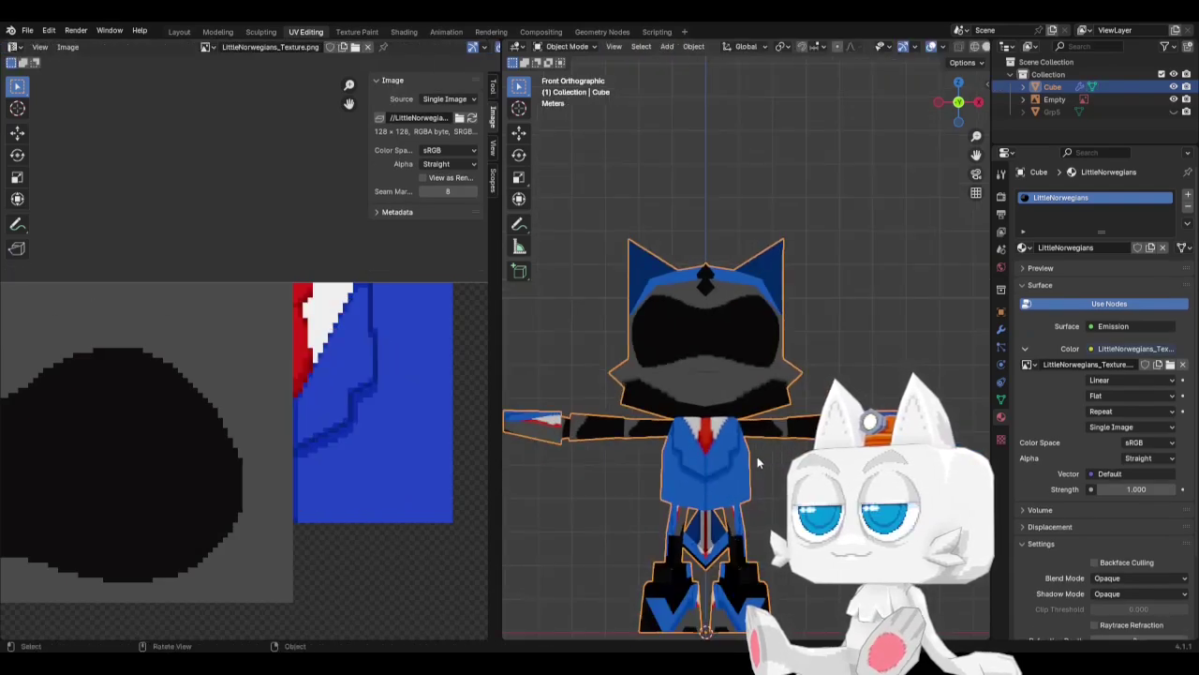
Move the torso UV island's upper outer corner up and outward, and raise the row of chest vertices toward the top edge.
{"action": "middle_click_drag", "start_coordinate": [759, 462], "coordinate": [815, 458]}
{"action": "key", "text": "Tab"}
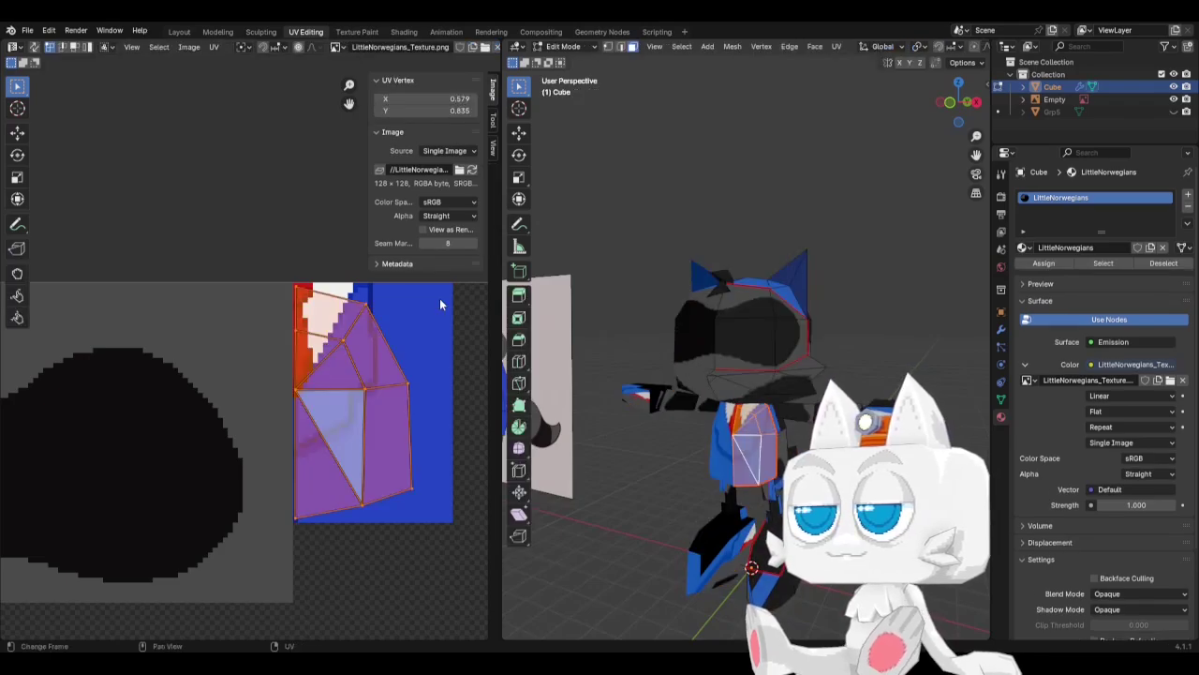
{"action": "left_click_drag", "start_coordinate": [367, 304], "coordinate": [379, 290]}
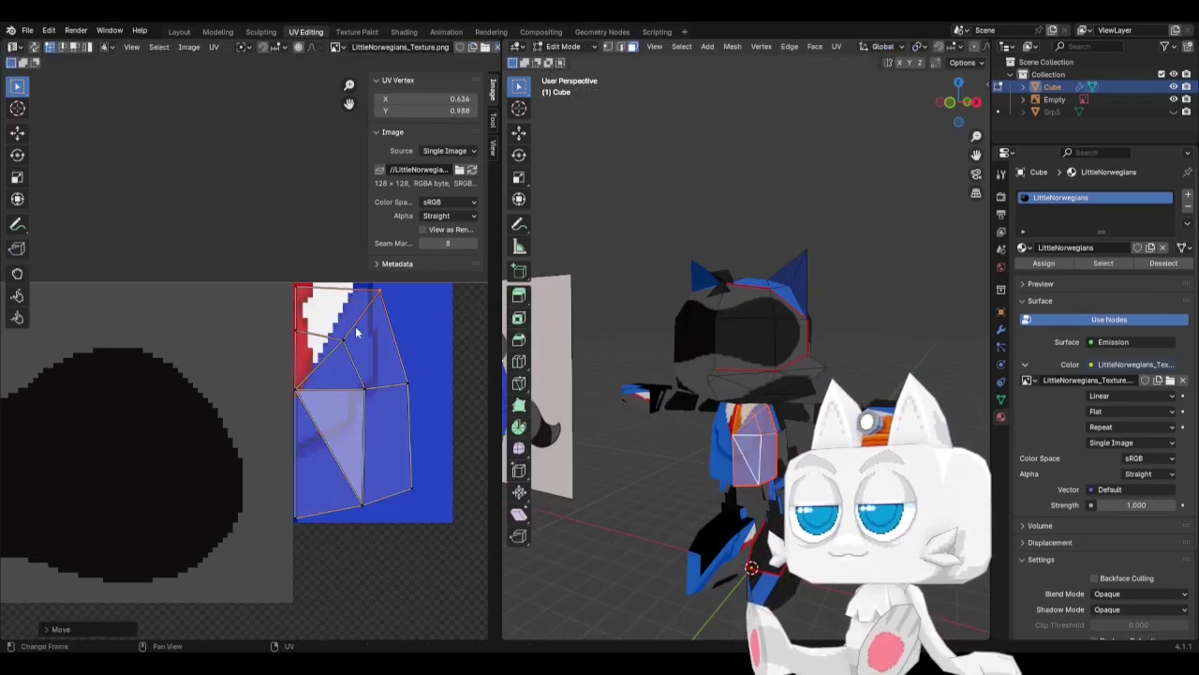
{"action": "mouse_move", "coordinate": [356, 333]}
{"action": "left_mouse_down"}
{"action": "mouse_move", "coordinate": [302, 326]}
{"action": "mouse_move", "coordinate": [368, 324]}
{"action": "left_mouse_up"}
{"action": "key", "text": "y"}
{"action": "key", "text": "Tab"}
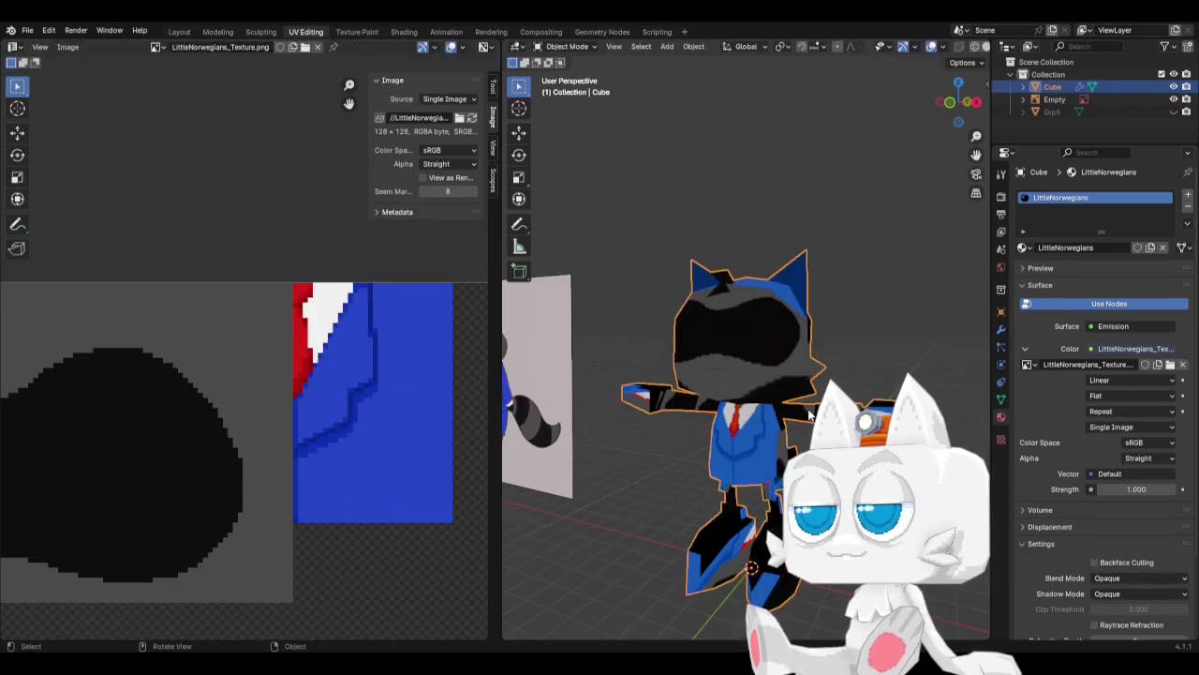
{"action": "key", "text": "Tab"}
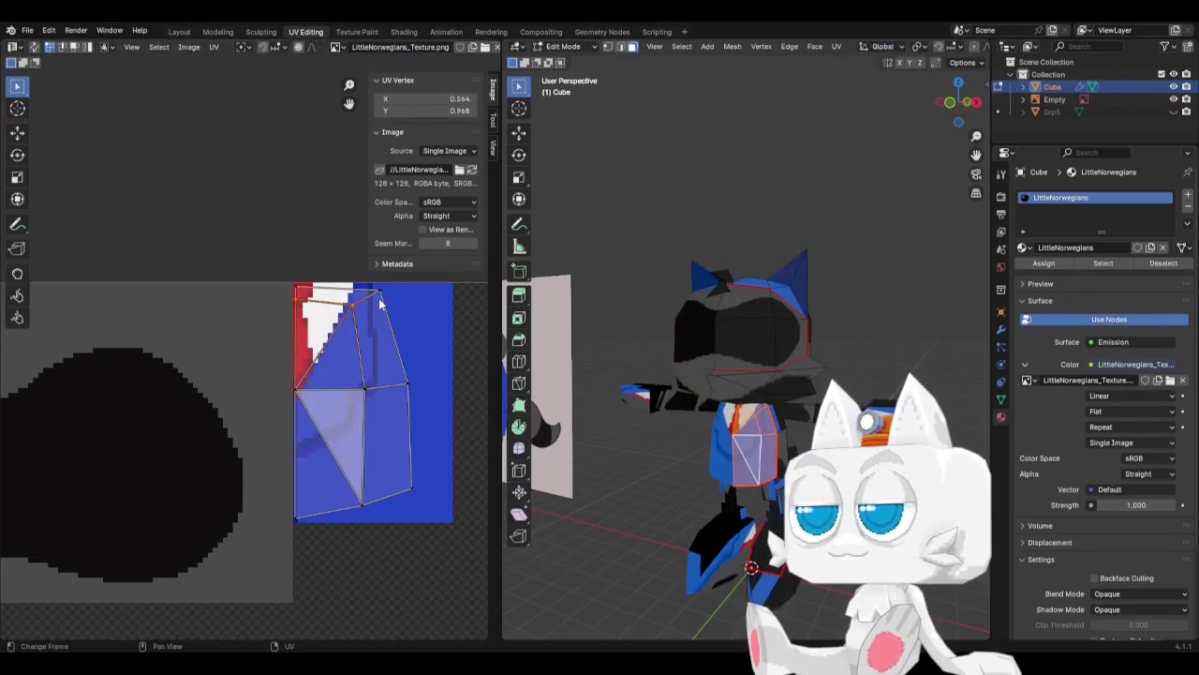
Widen the torso island's upper outer corner to about X 0.656 and set the inner chest vertex at about X 0.600.
{"action": "left_click_drag", "start_coordinate": [357, 313], "coordinate": [372, 309]}
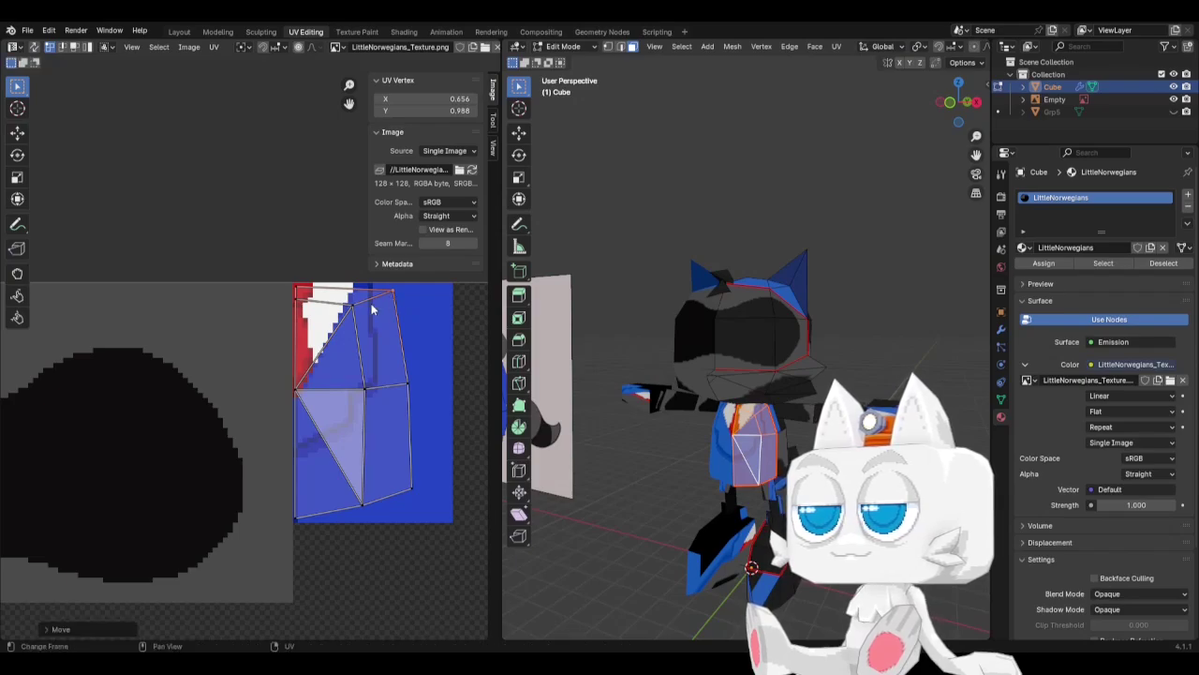
{"action": "key", "text": "g"}
{"action": "key", "text": "x"}
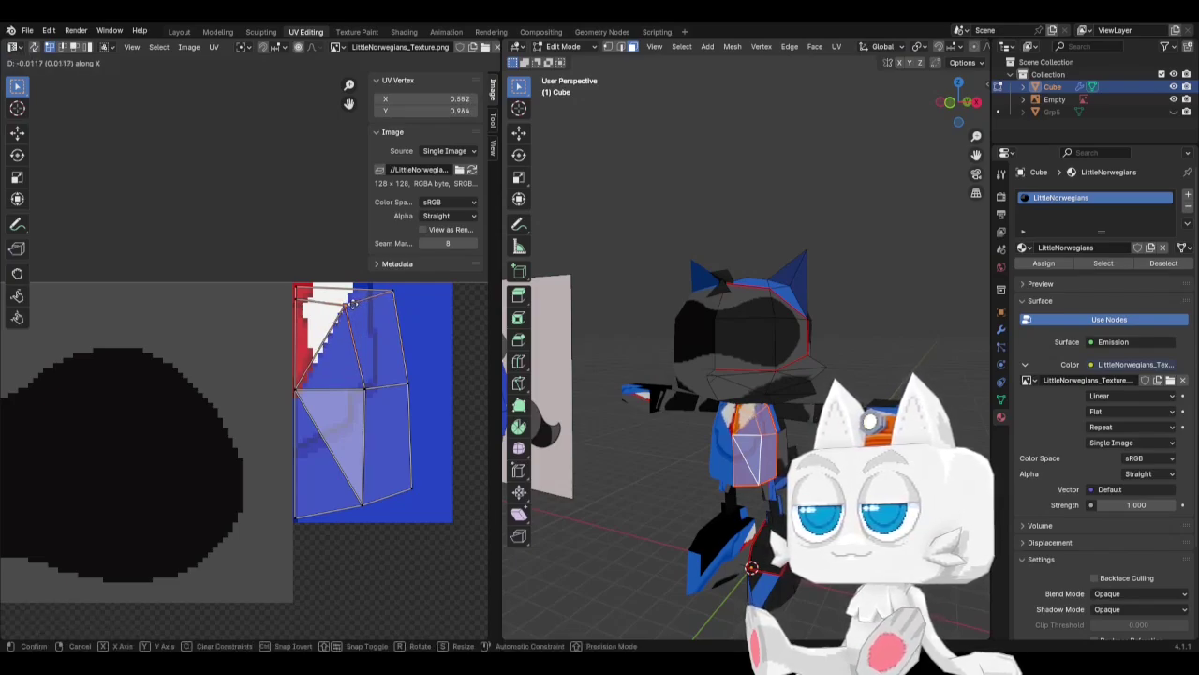
{"action": "left_click", "coordinate": [357, 301]}
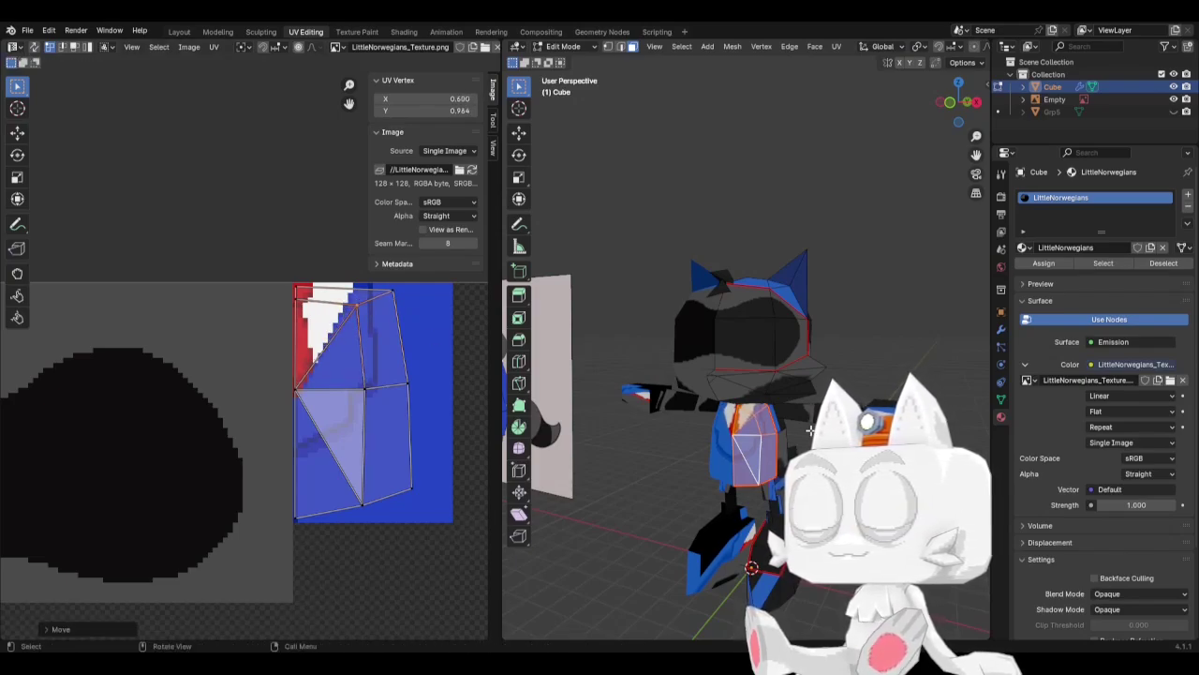
{"action": "key", "text": "Tab"}
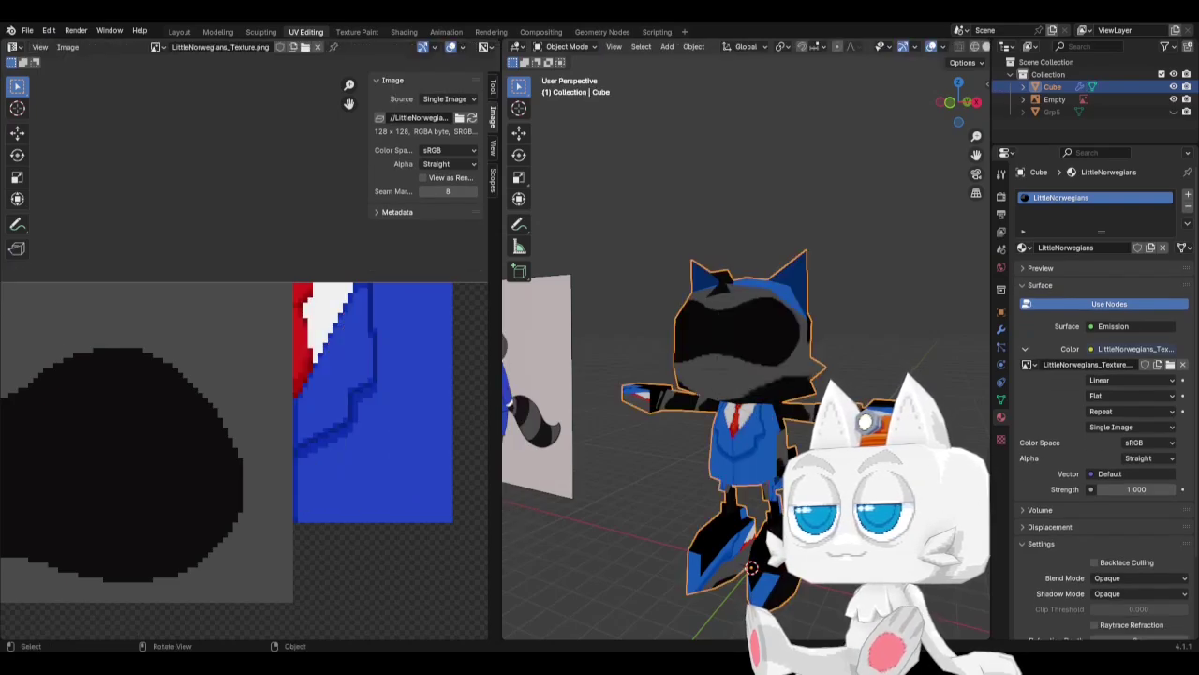
{"action": "key", "text": "KP_1"}
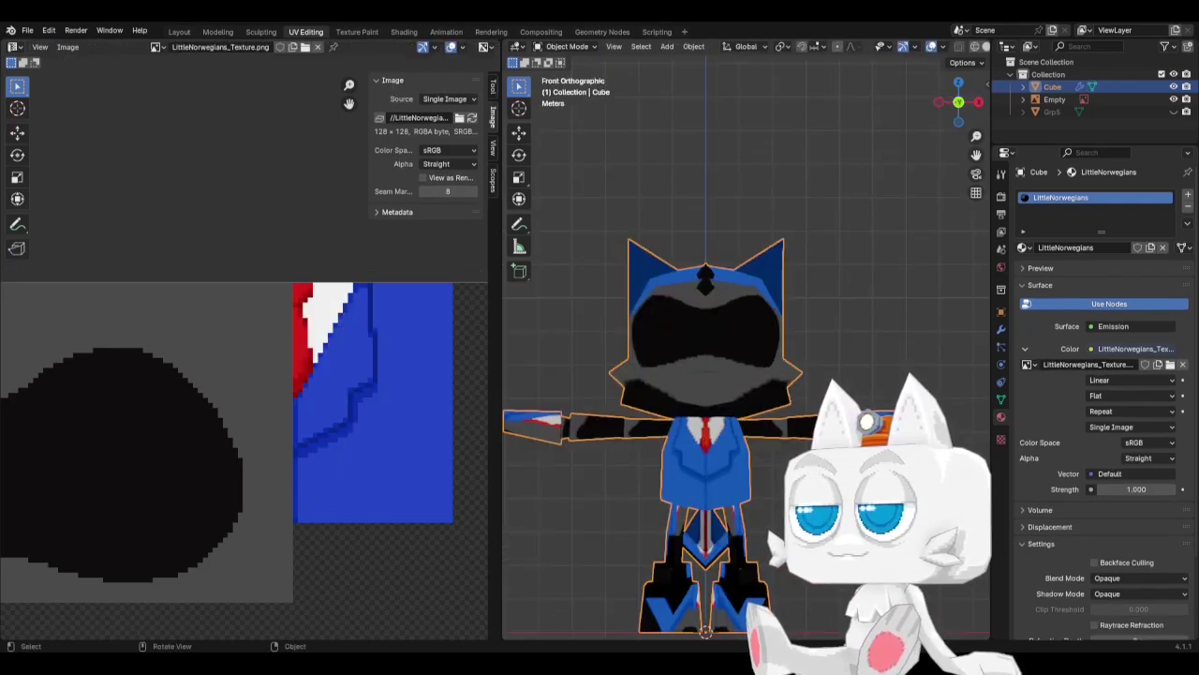
Select the linked front face of the head and raise its UV island's lower inner corner to about Y 0.509.
{"action": "middle_click_drag", "start_coordinate": [693, 440], "coordinate": [817, 414]}
{"action": "key", "text": "Tab"}
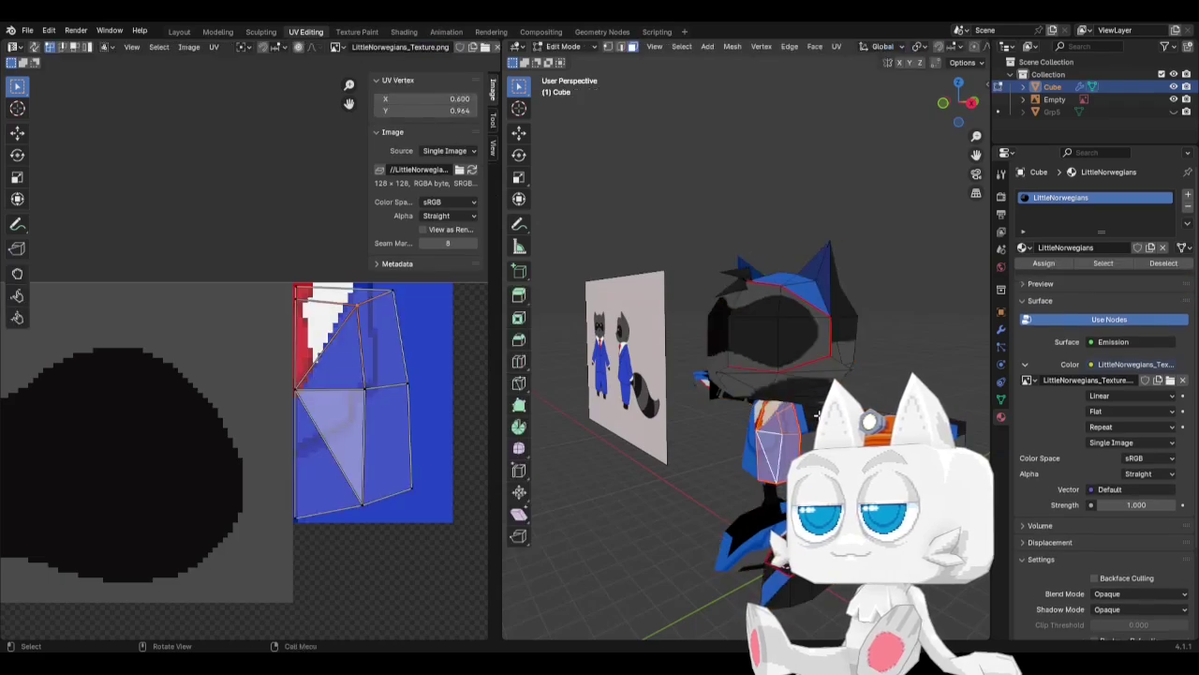
{"action": "key", "text": "a"}
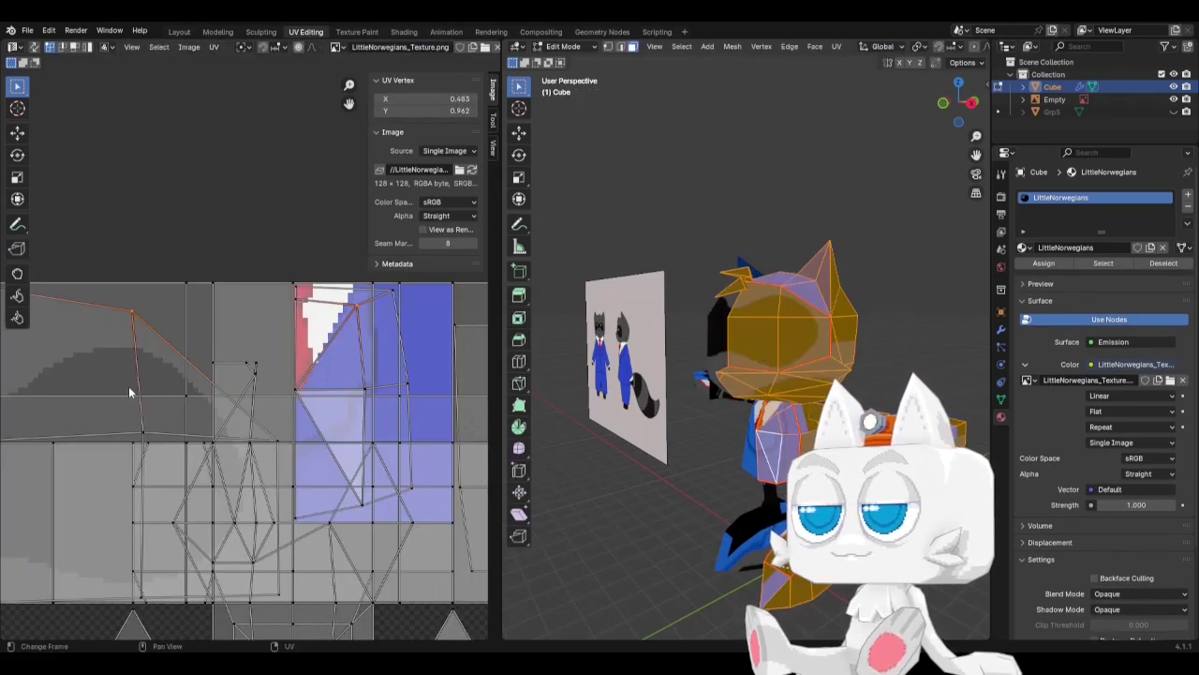
{"action": "scroll", "coordinate": [130, 392], "scroll_direction": "down", "scroll_amount": 1}
{"action": "left_click", "coordinate": [757, 345]}
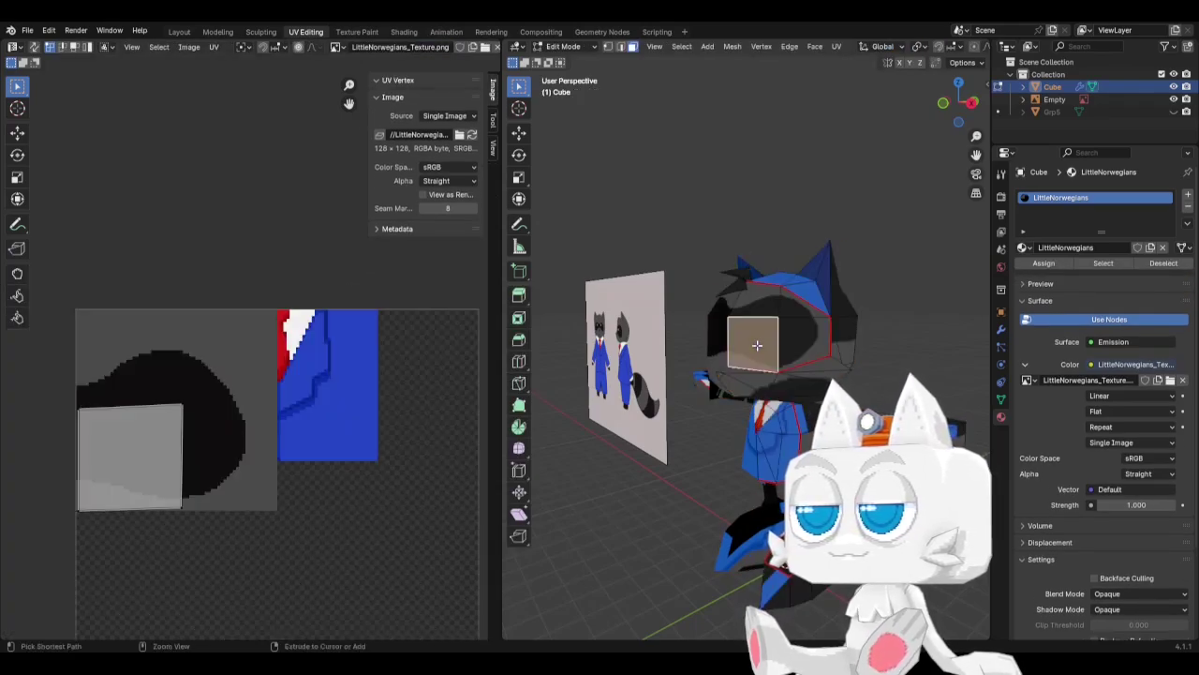
{"action": "key", "text": "ctrl+l"}
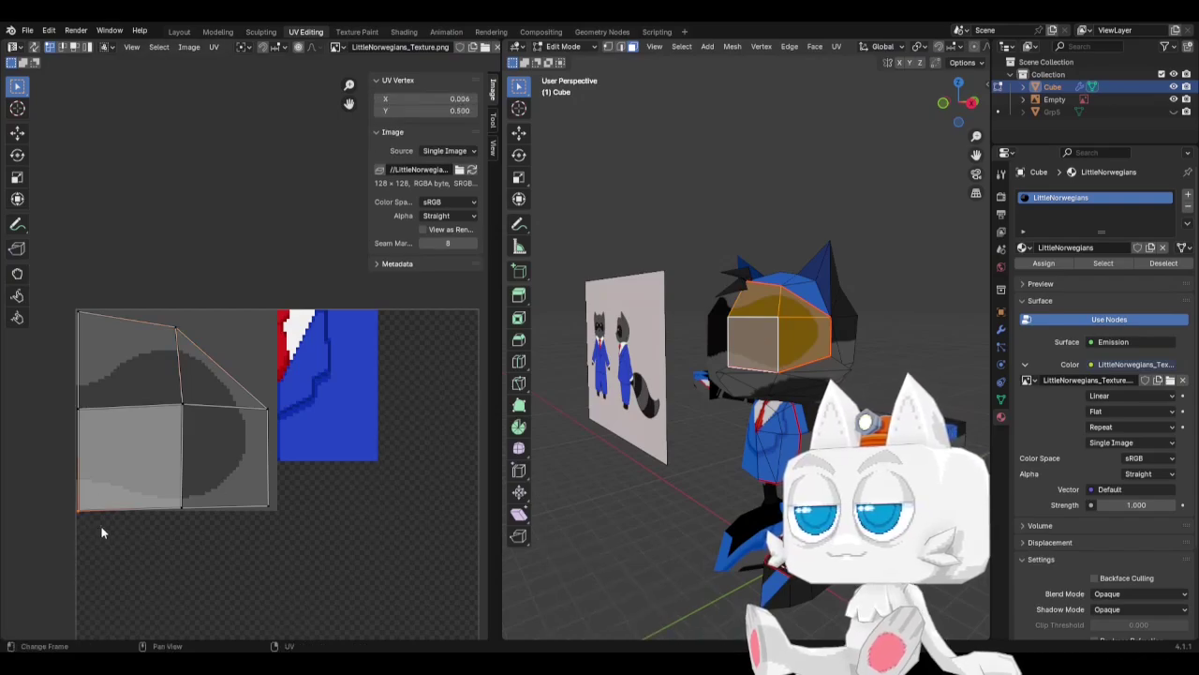
{"action": "key", "text": "g"}
{"action": "left_click", "coordinate": [102, 519]}
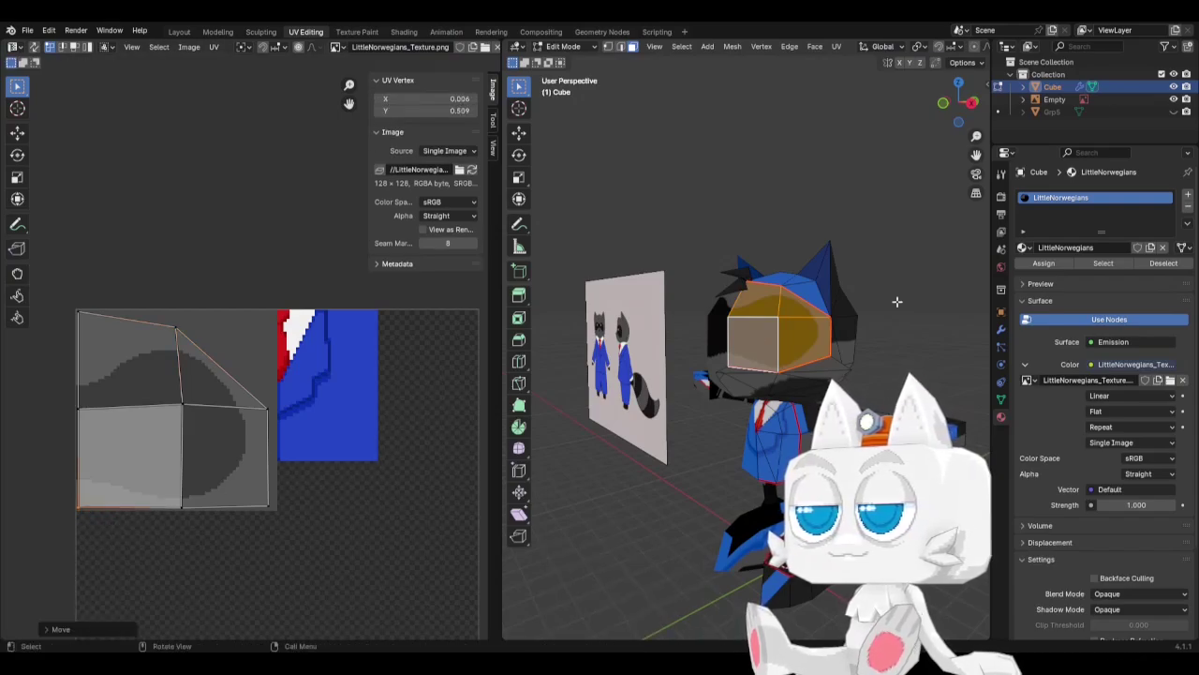
{"action": "key", "text": "Tab"}
{"action": "key", "text": "Tab"}
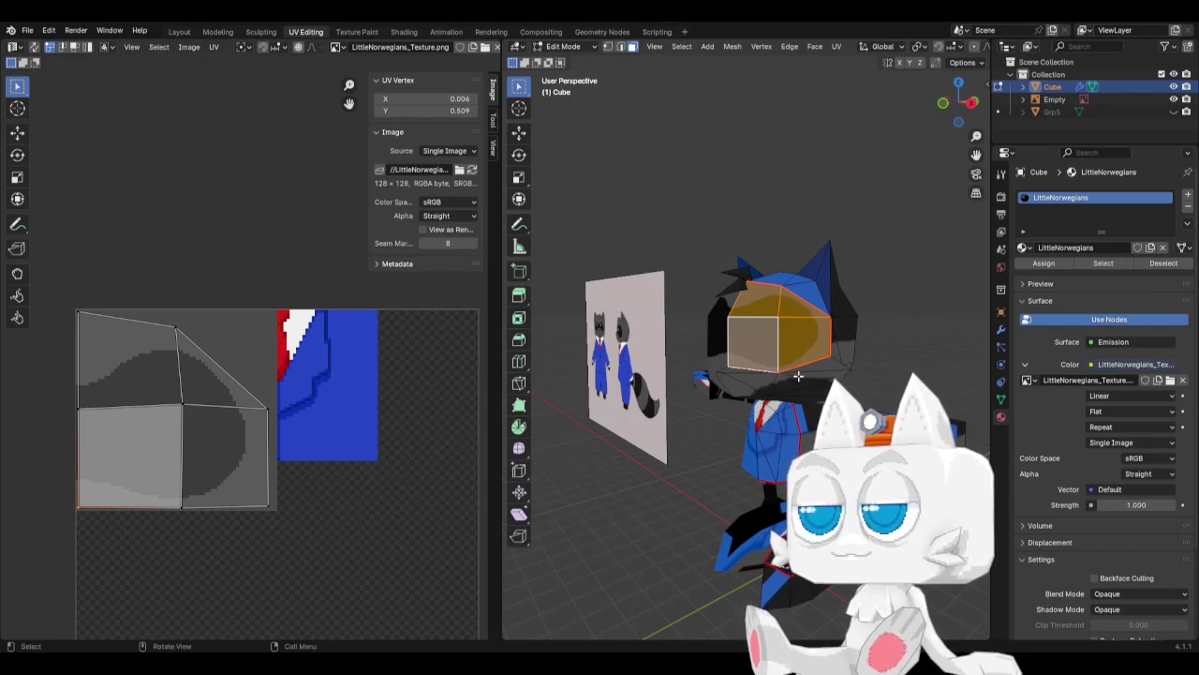
Scale the UVs of the rest of the head to 0 and place them on the texture's plain grey area.
{"action": "left_click", "coordinate": [741, 387]}
{"action": "key", "text": "ctrl+l"}
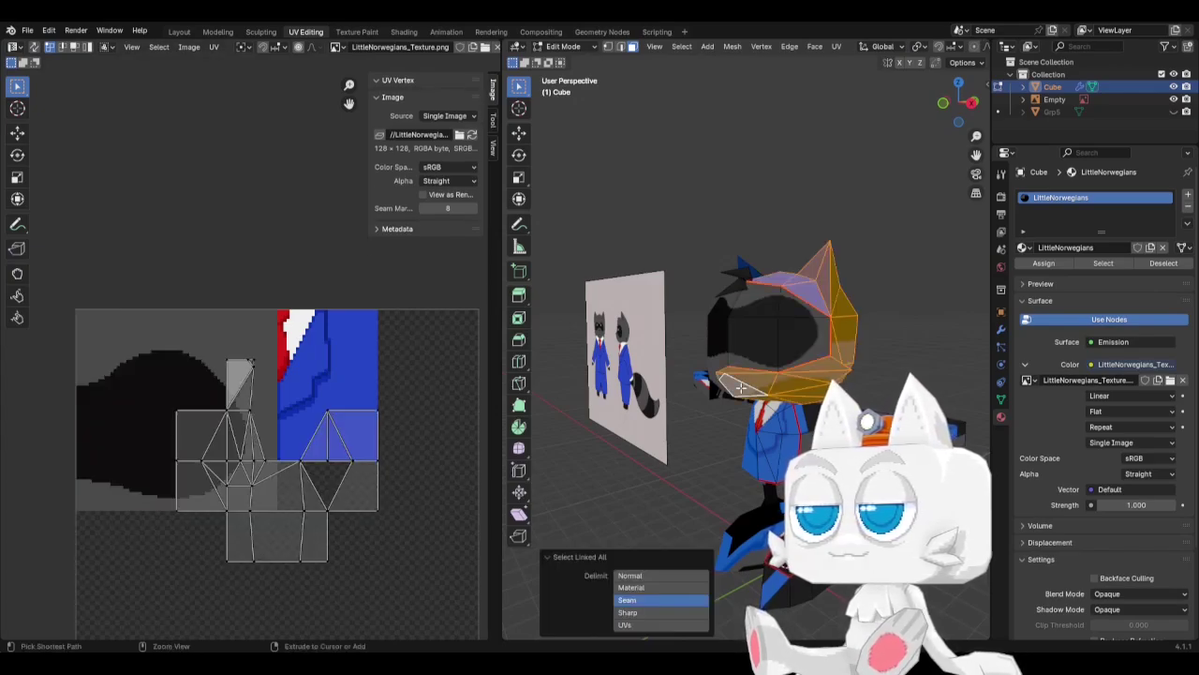
{"action": "key", "text": "a"}
{"action": "key", "text": "s"}
{"action": "key", "text": "0"}
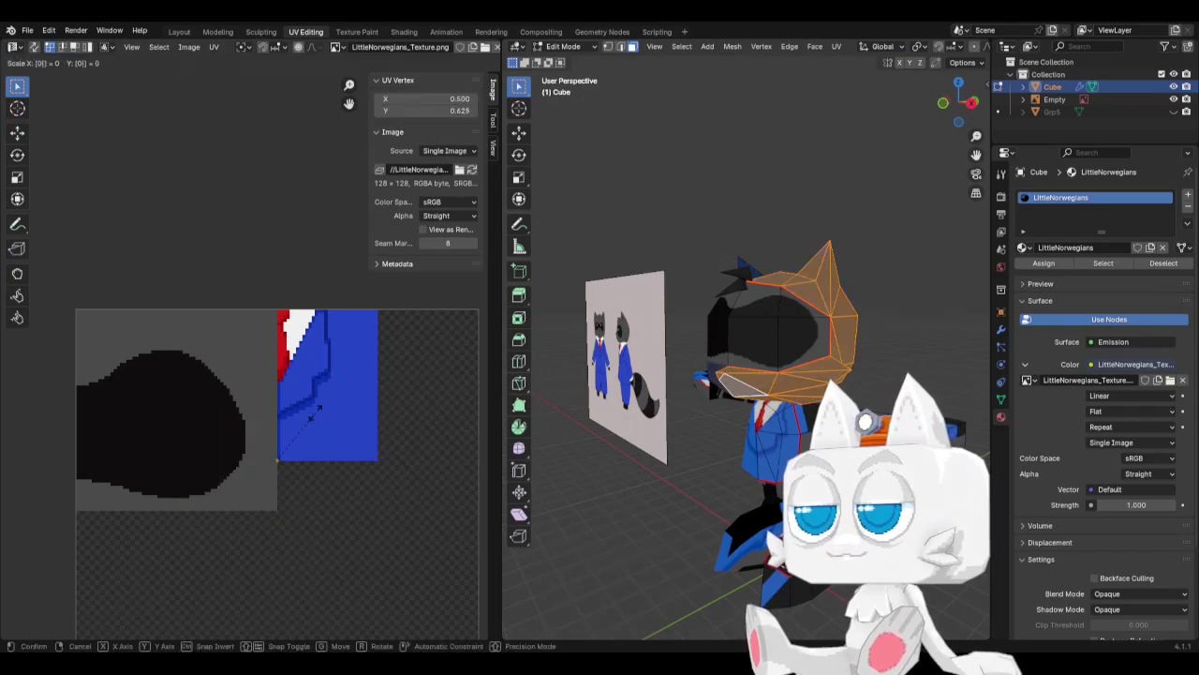
{"action": "key", "text": "Return"}
{"action": "key", "text": "g"}
{"action": "left_click", "coordinate": [287, 449]}
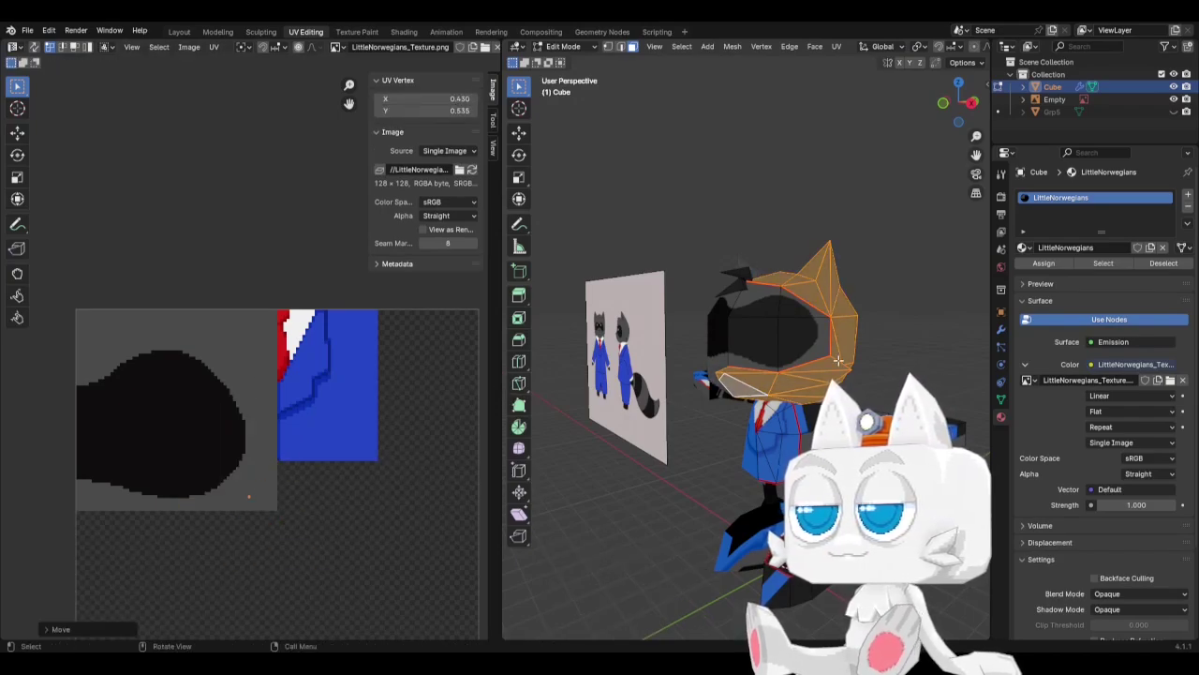
{"action": "key", "text": "Tab"}
{"action": "key", "text": "KP_1"}
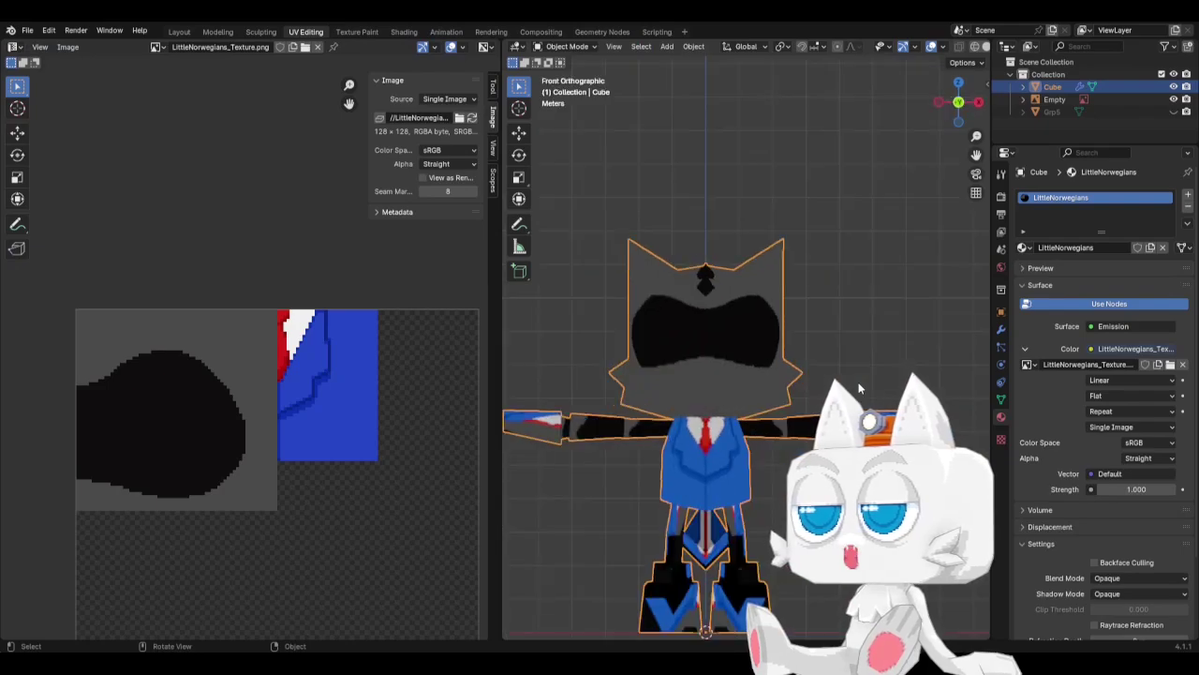
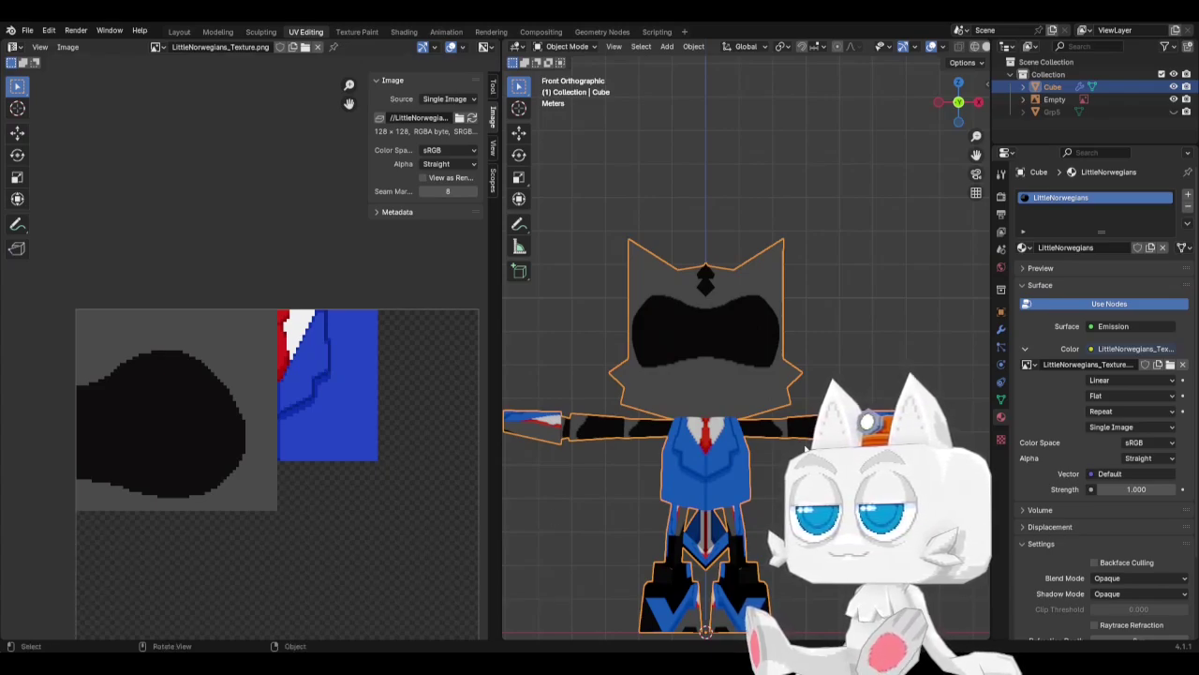
Select the linked arm faces, scale their UVs to 0 and place them on the plain blue of the suit texture.
{"action": "key", "text": "Tab"}
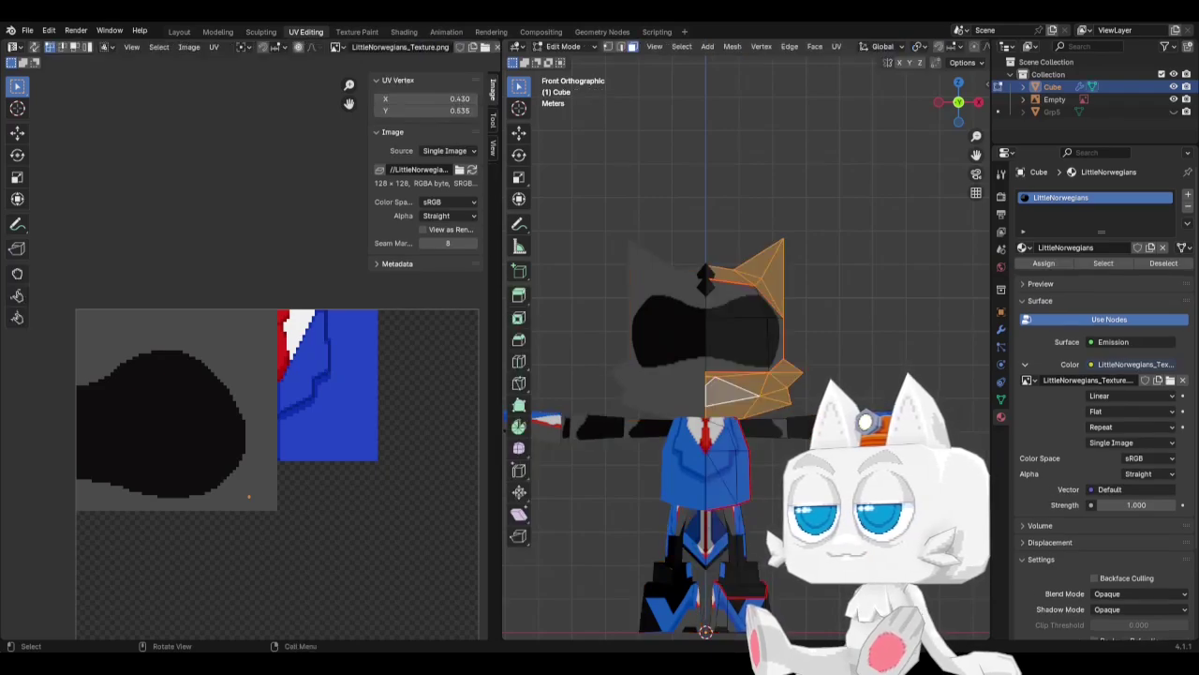
{"action": "left_click", "coordinate": [794, 433]}
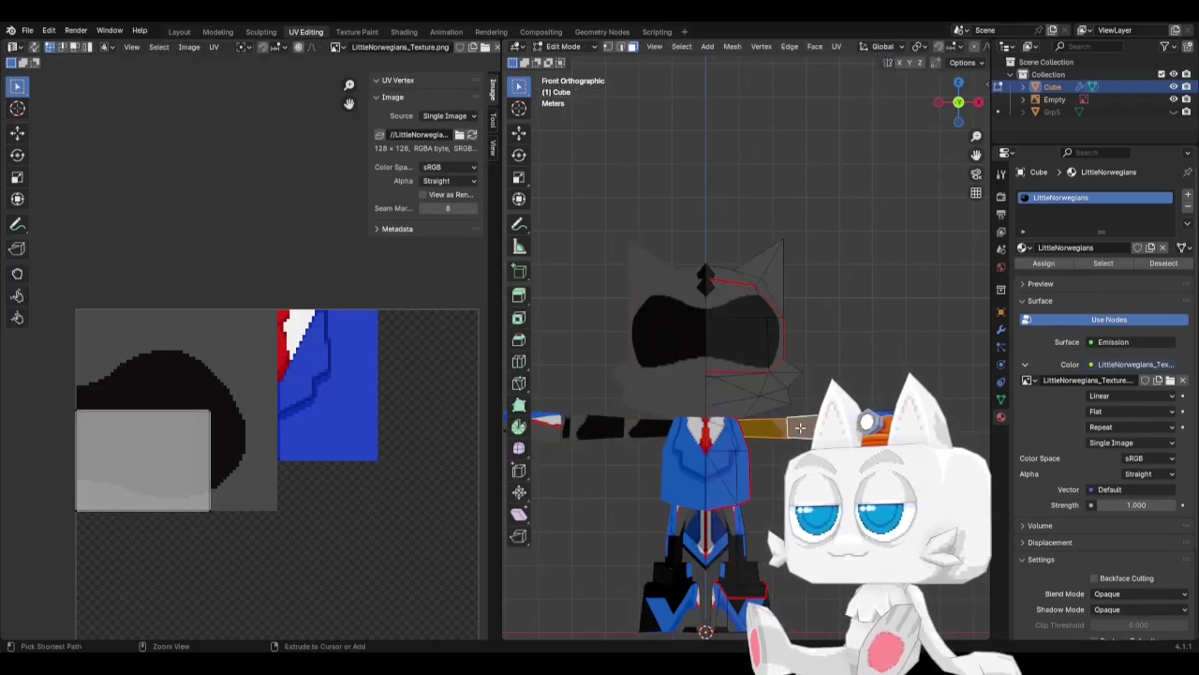
{"action": "key", "text": "ctrl+l"}
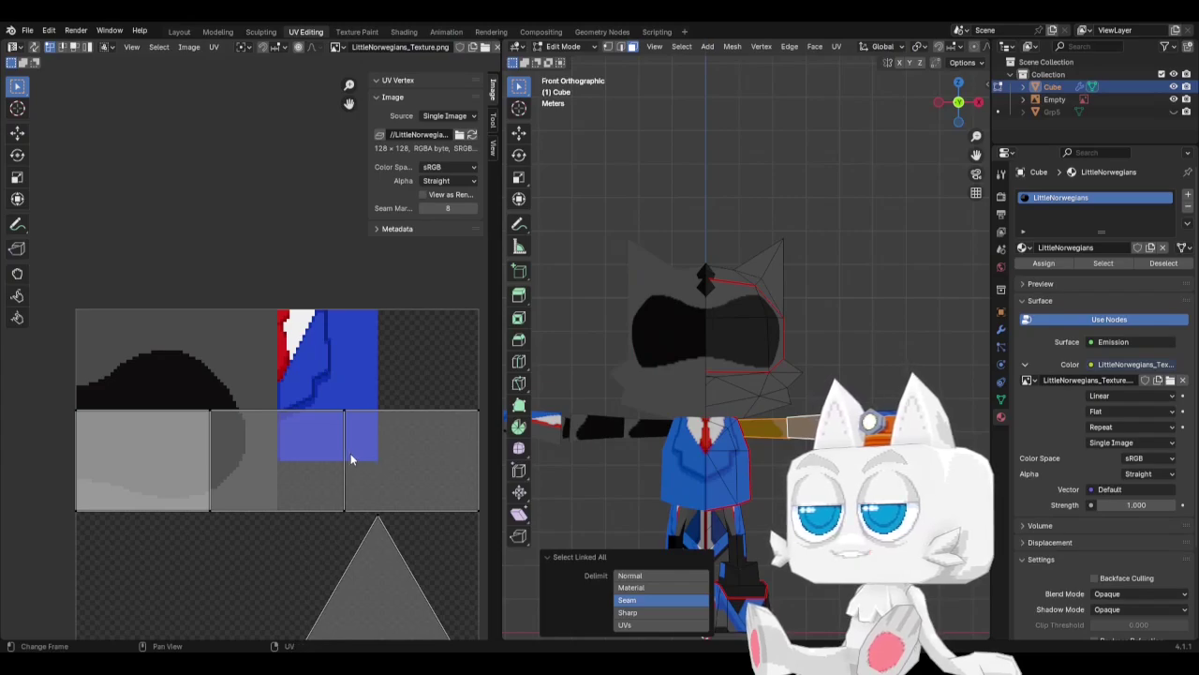
{"action": "scroll", "coordinate": [369, 456], "scroll_direction": "down", "scroll_amount": 1}
{"action": "key", "text": "a"}
{"action": "key", "text": "s"}
{"action": "key", "text": "0"}
{"action": "key", "text": "Return"}
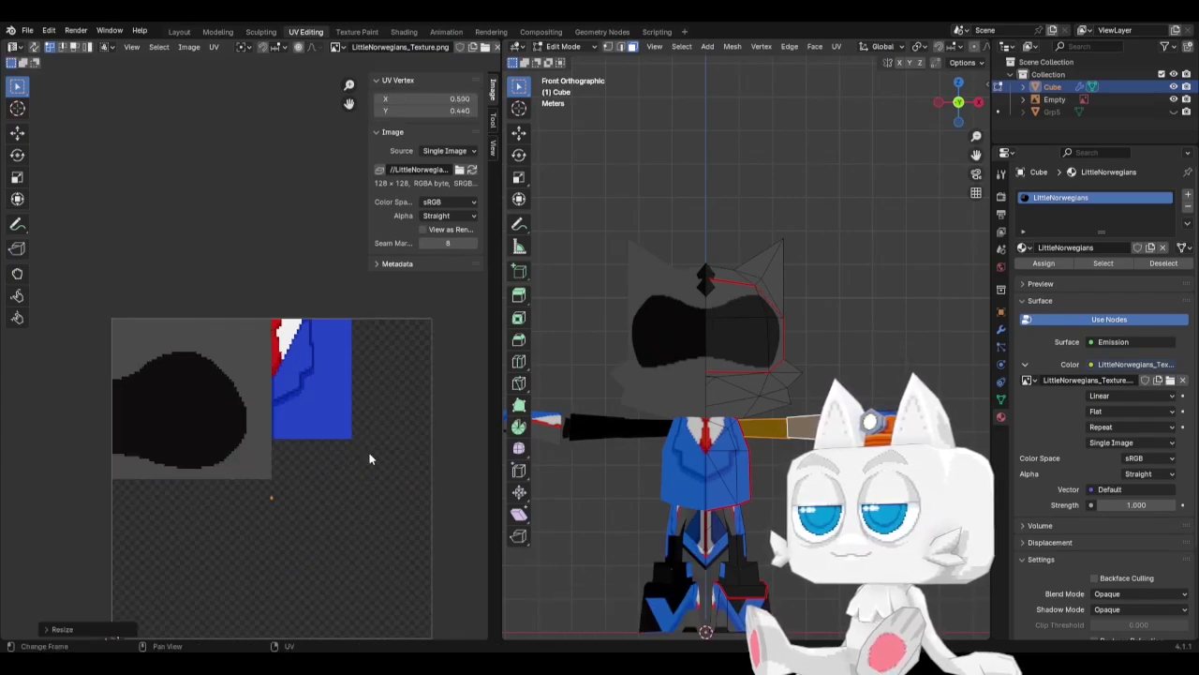
{"action": "key", "text": "g"}
{"action": "left_click", "coordinate": [442, 270]}
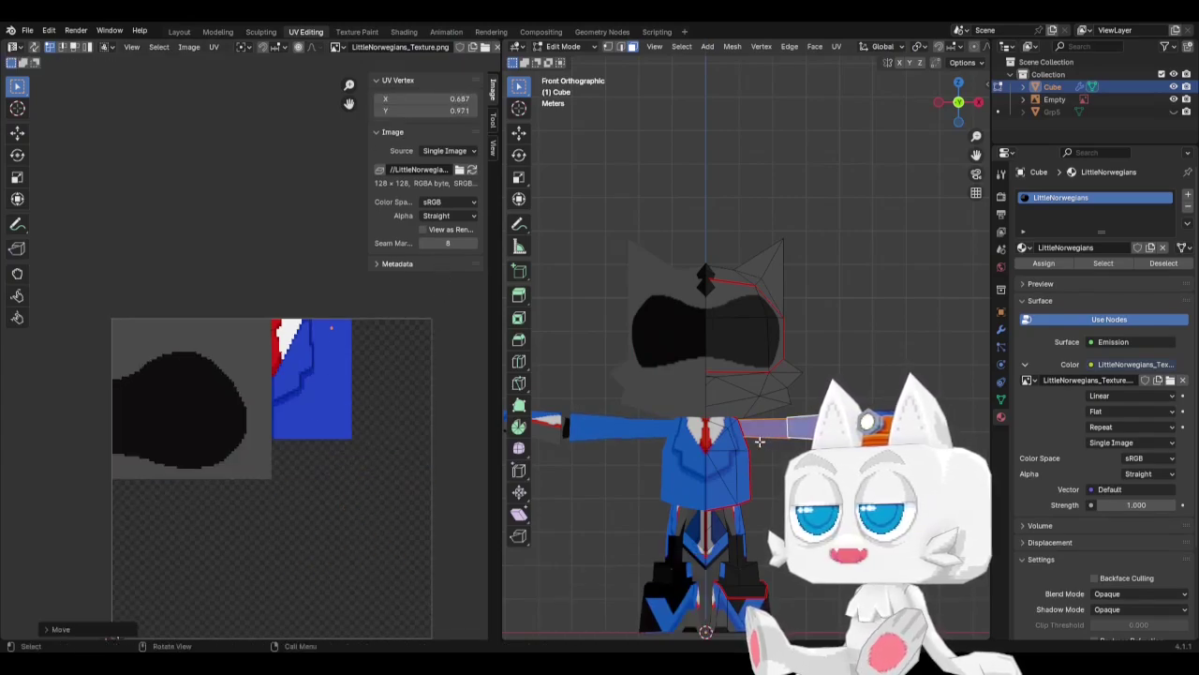
{"action": "key", "text": "Tab"}
{"action": "key", "text": "Tab"}
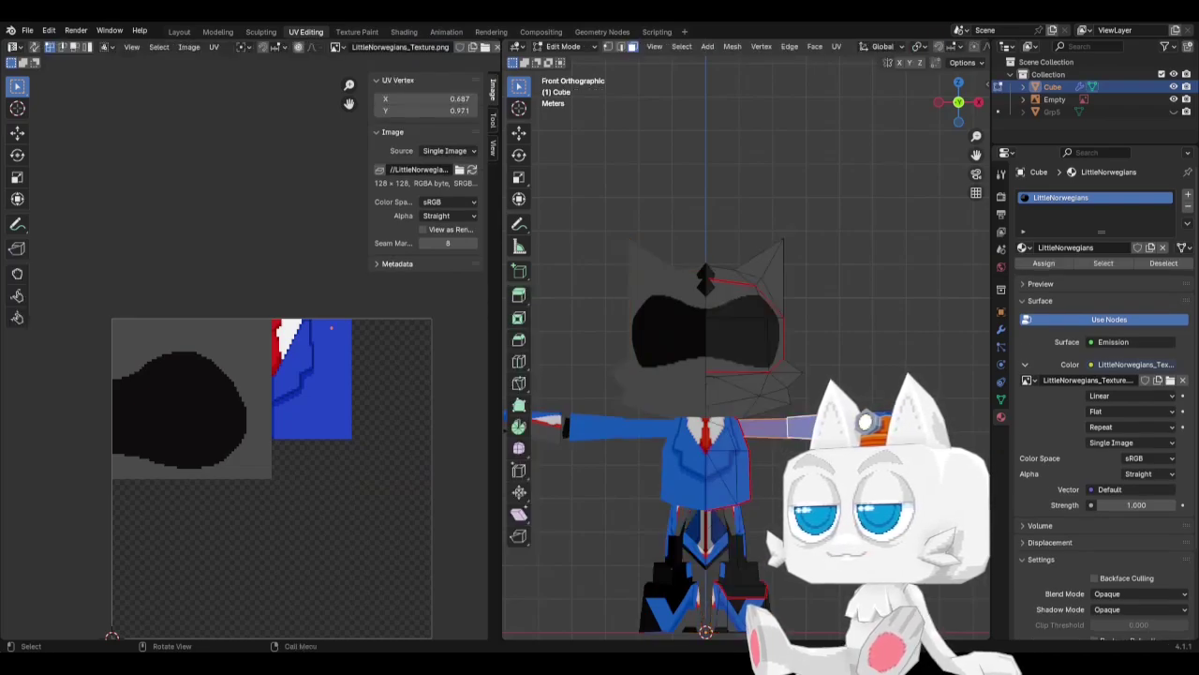
Select the linked cuff faces, scale their UVs to 0 and place them on the white shirt area of the texture.
{"action": "key", "text": "ctrl+l"}
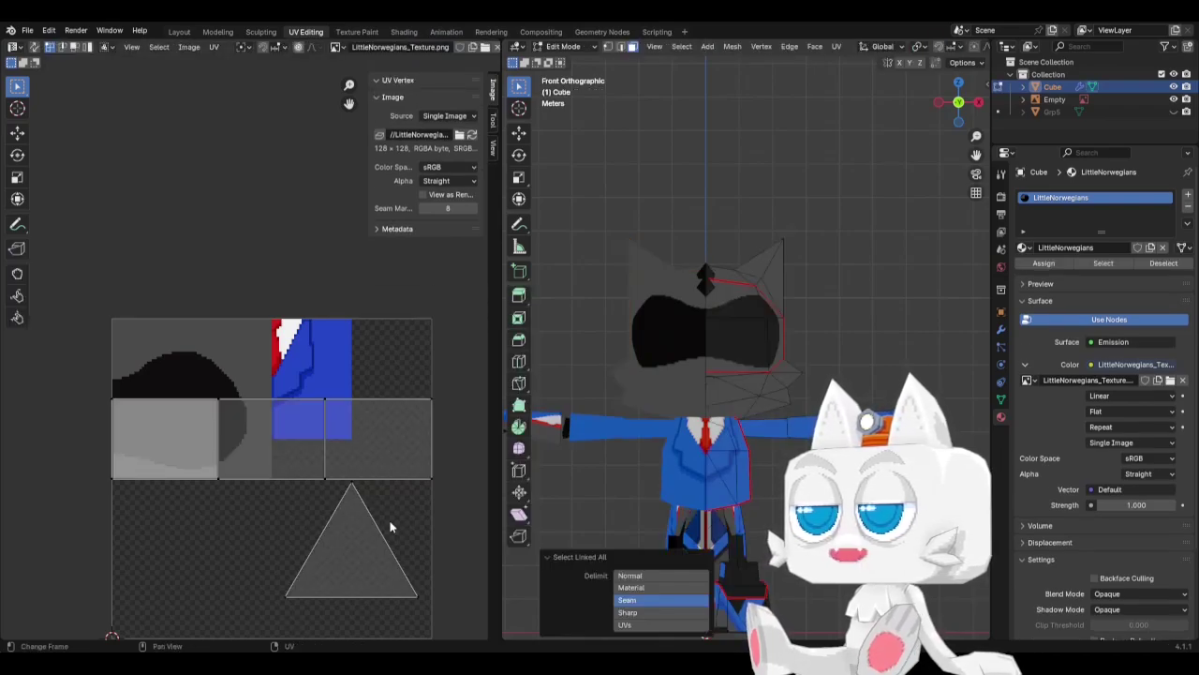
{"action": "key", "text": "s"}
{"action": "left_click", "coordinate": [263, 489]}
{"action": "key", "text": "g"}
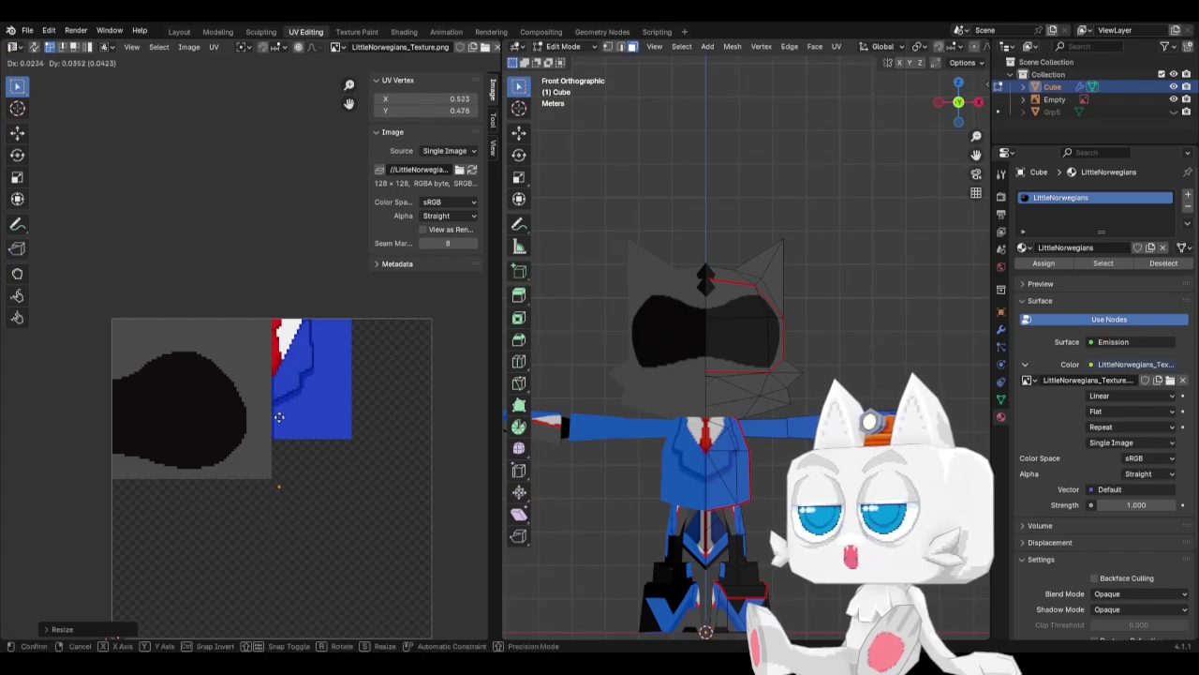
{"action": "left_click", "coordinate": [292, 261]}
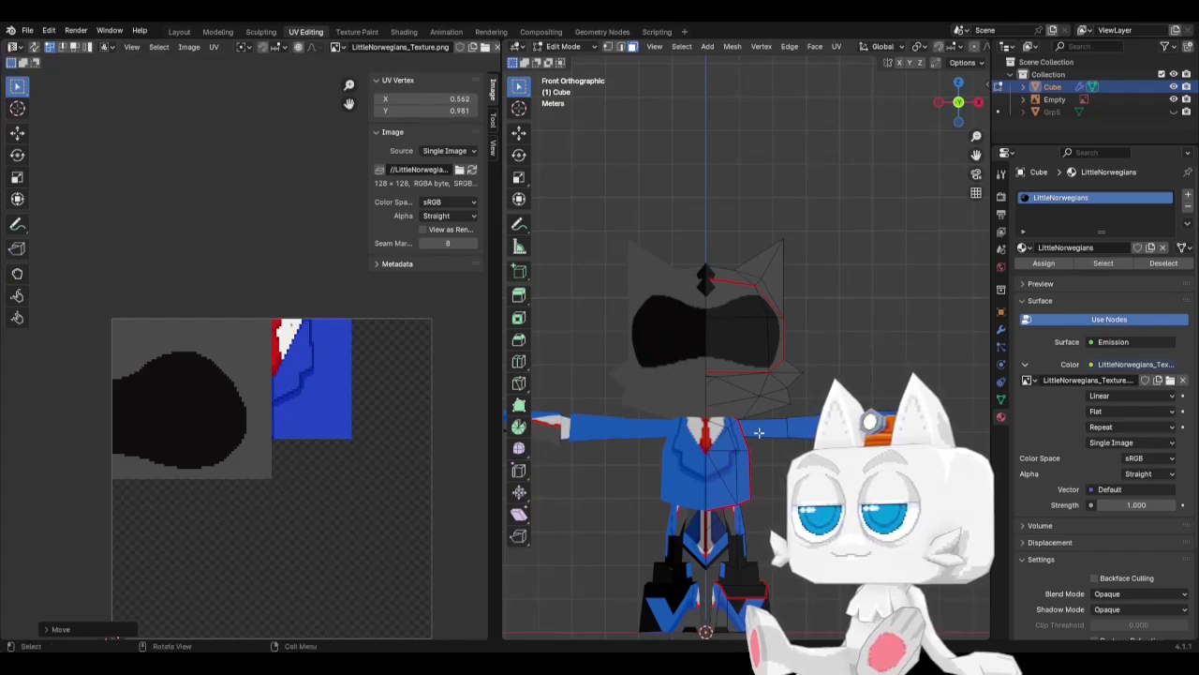
Select the linked hand faces, scale their UVs to 0 and place them on the texture's plain grey area.
{"action": "middle_click_drag", "start_coordinate": [751, 511], "coordinate": [724, 443], "text": "shift"}
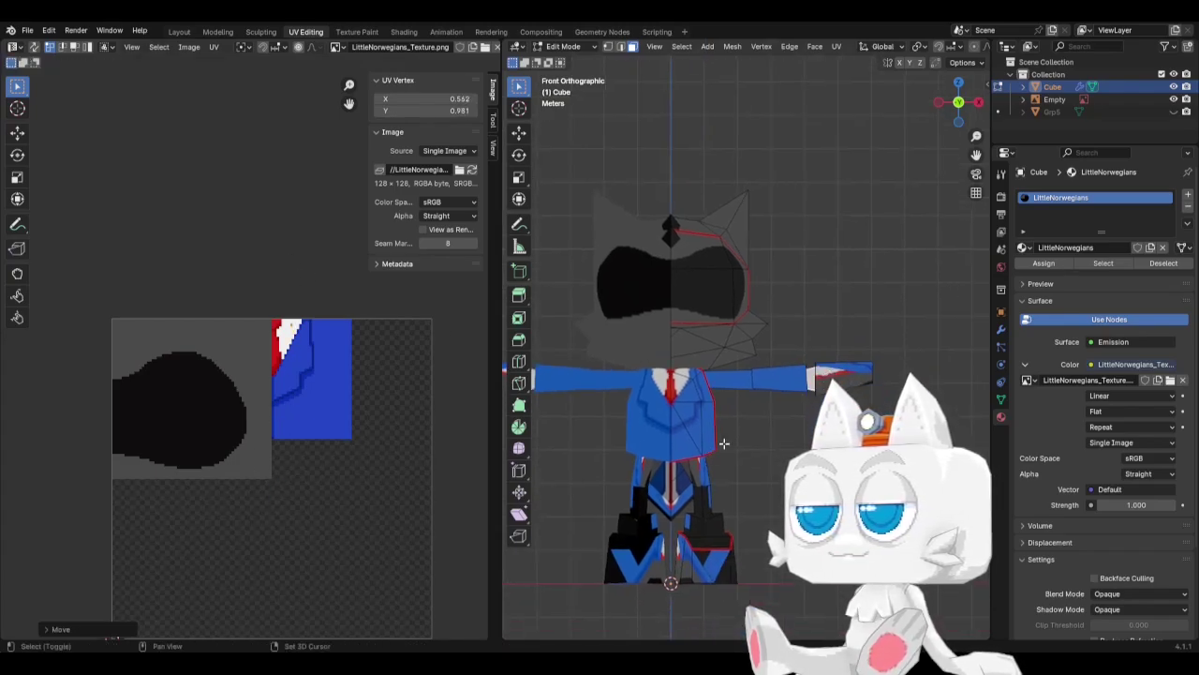
{"action": "left_click", "coordinate": [845, 367]}
{"action": "key", "text": "ctrl+l"}
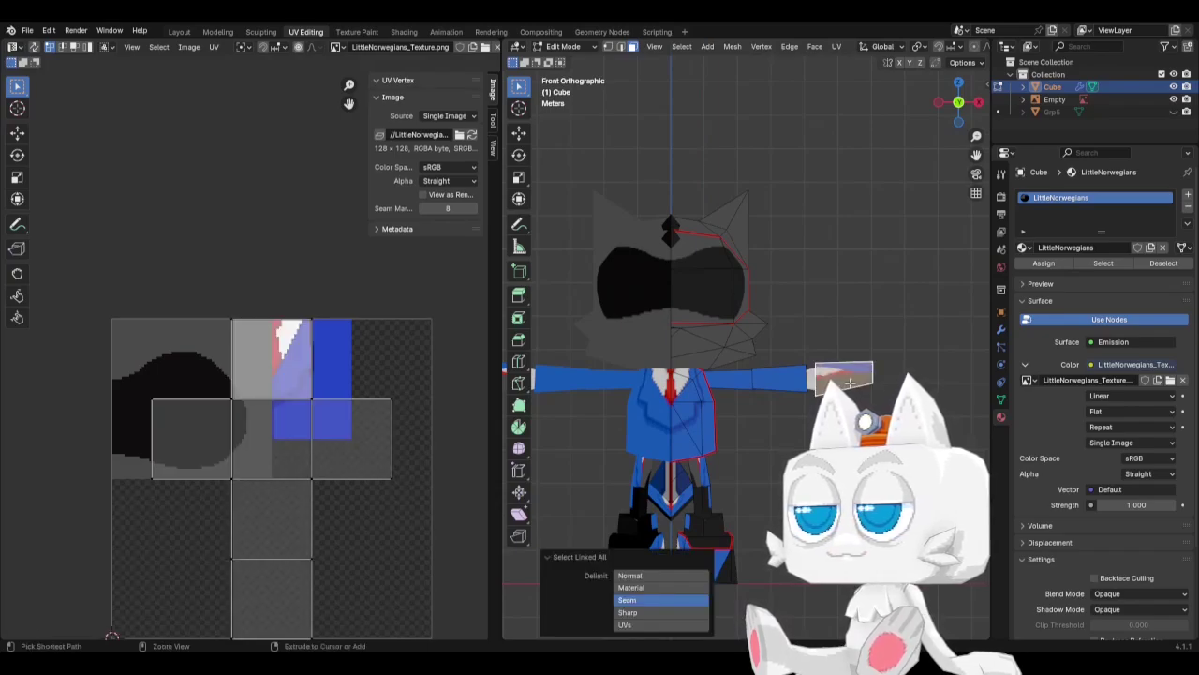
{"action": "key", "text": "a"}
{"action": "key", "text": "s"}
{"action": "left_click", "coordinate": [303, 448]}
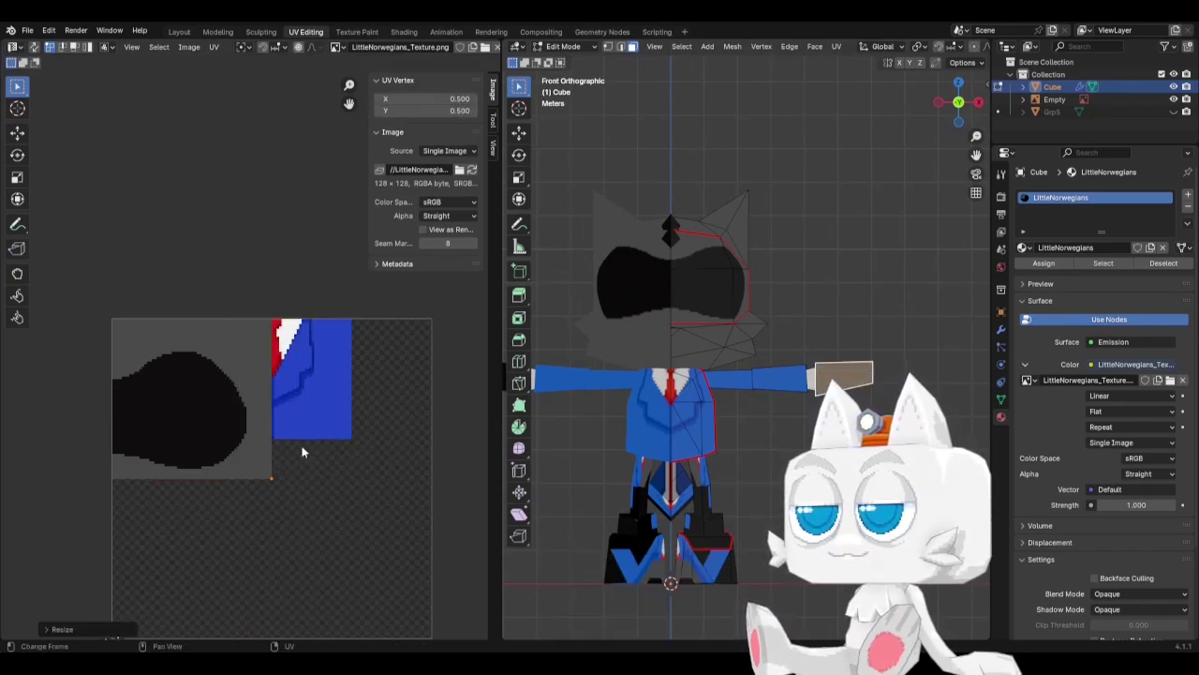
{"action": "key", "text": "g"}
{"action": "left_click", "coordinate": [291, 300]}
{"action": "key", "text": "Tab"}
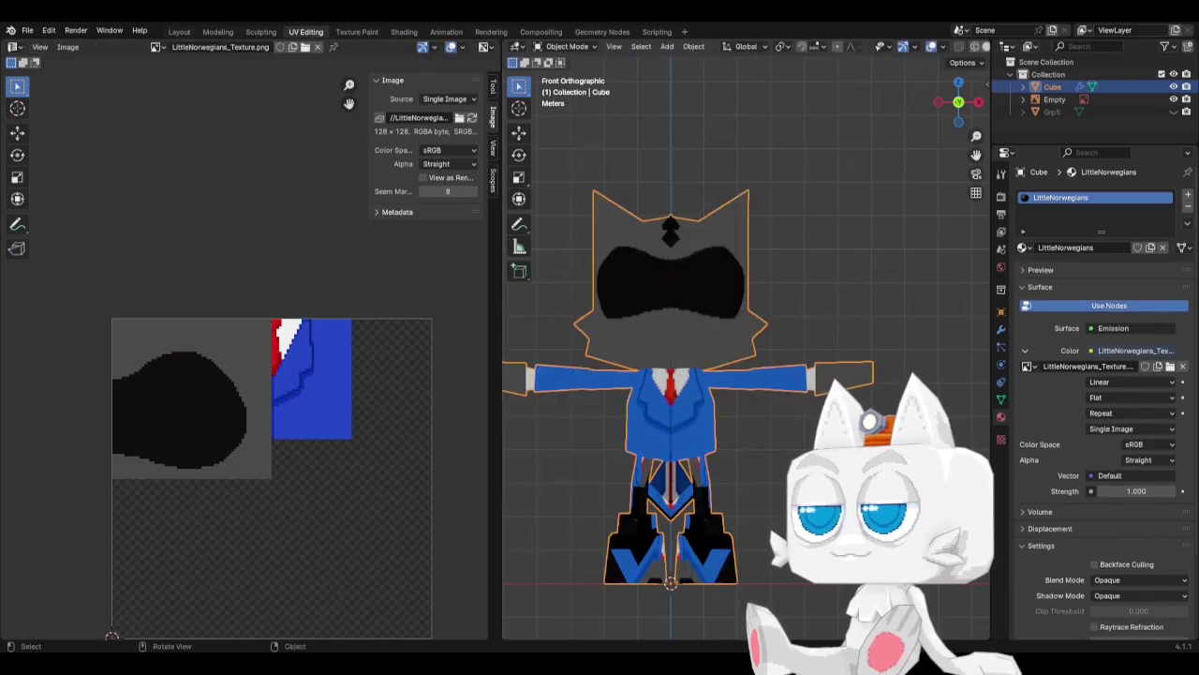
Select the linked leg faces, scale their UVs to 0 and place them on plain grey at about X 0.475, Y 0.965.
{"action": "middle_click_drag", "start_coordinate": [682, 450], "coordinate": [694, 408], "text": "shift"}
{"action": "key", "text": "Tab"}
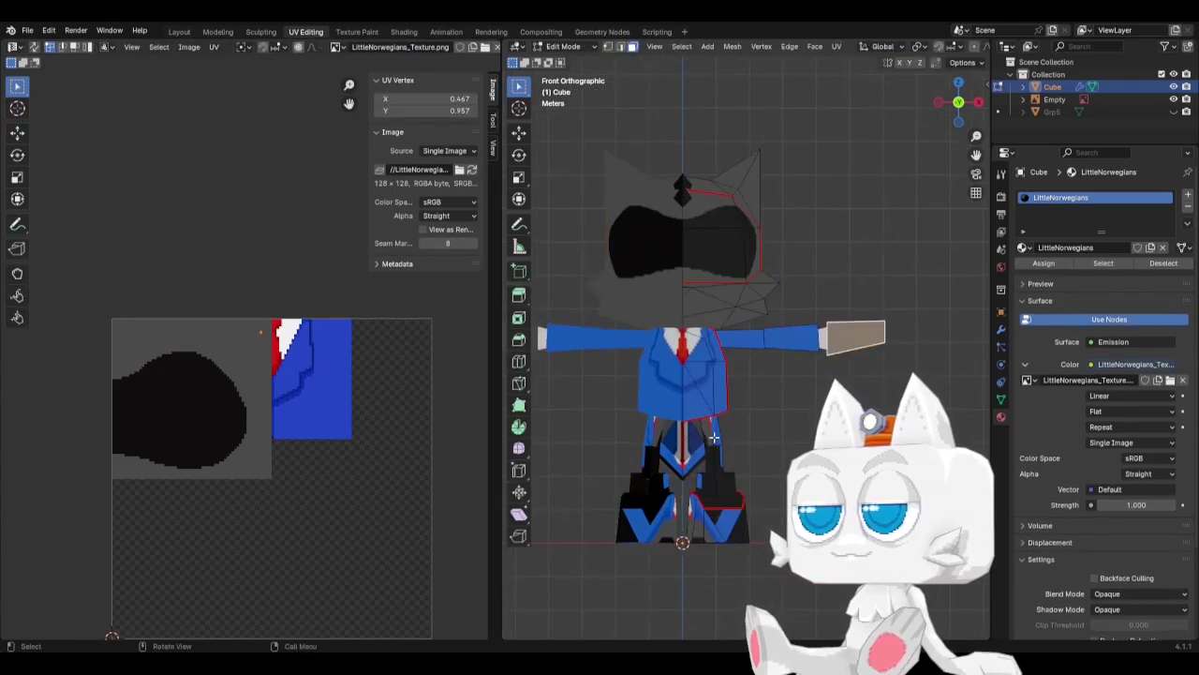
{"action": "left_click", "coordinate": [712, 438]}
{"action": "key", "text": "ctrl+l"}
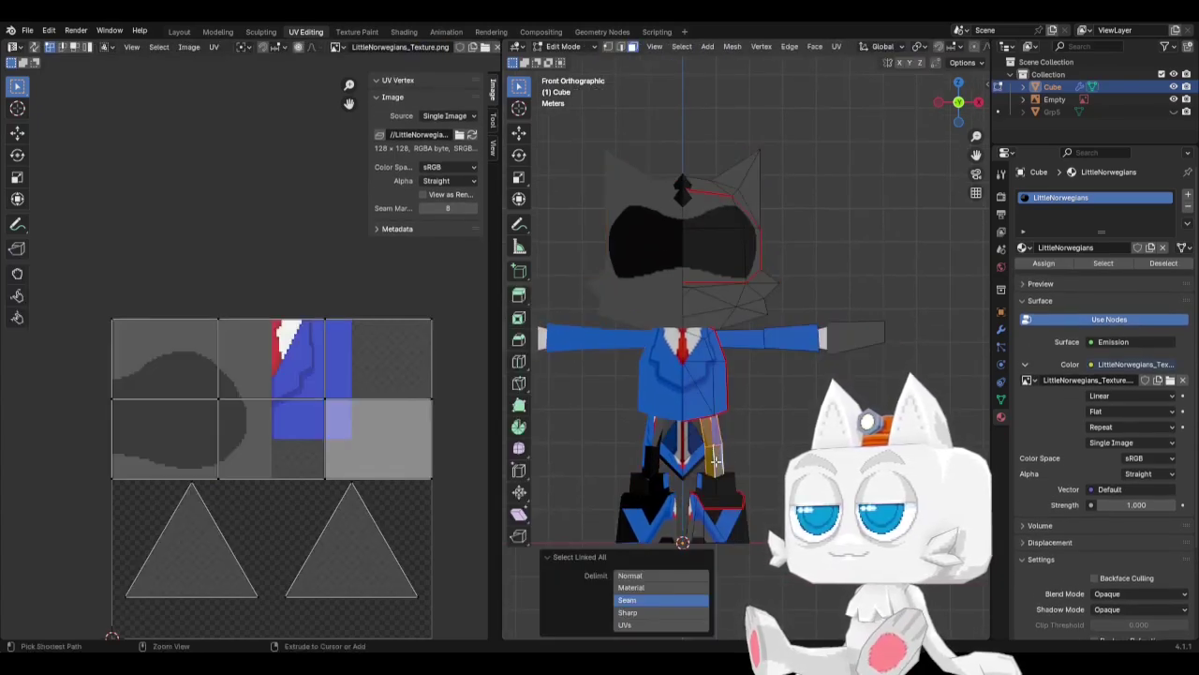
{"action": "key", "text": "a"}
{"action": "key", "text": "s"}
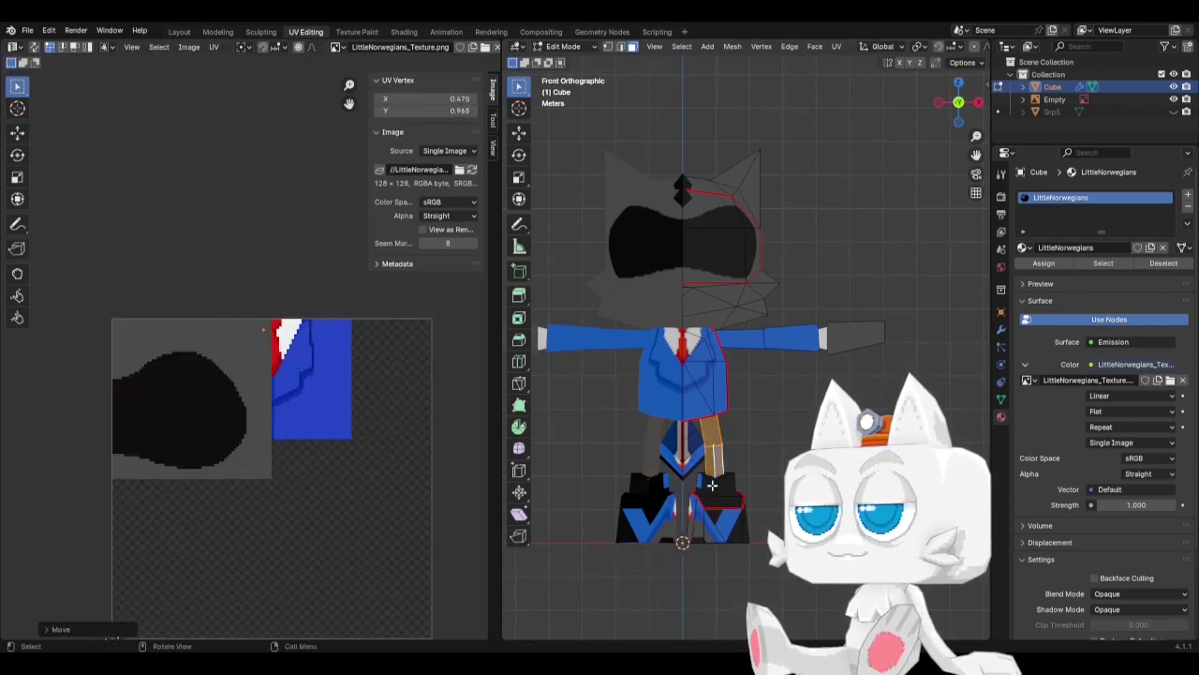
Select the linked ankle faces, scale their UVs to 0 and place them on the white shirt area at about X 0.547, Y 0.945.
{"action": "left_click", "coordinate": [218, 373]}
{"action": "key", "text": "l"}
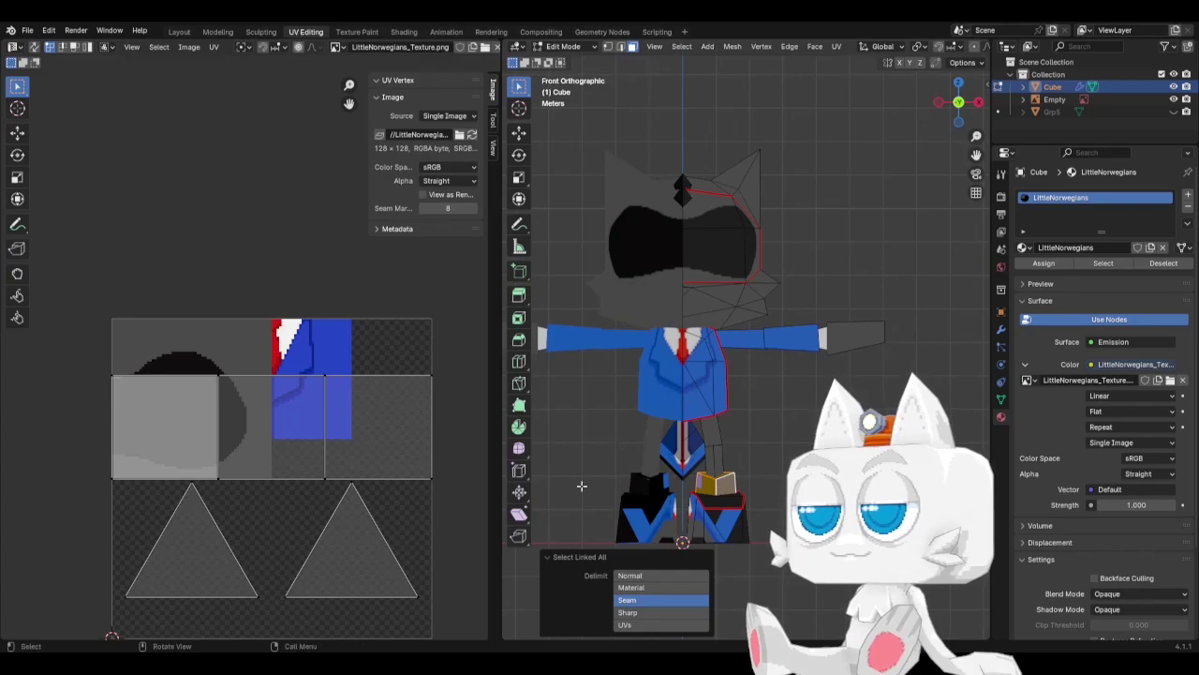
{"action": "key", "text": "a"}
{"action": "key", "text": "s"}
{"action": "key", "text": "0"}
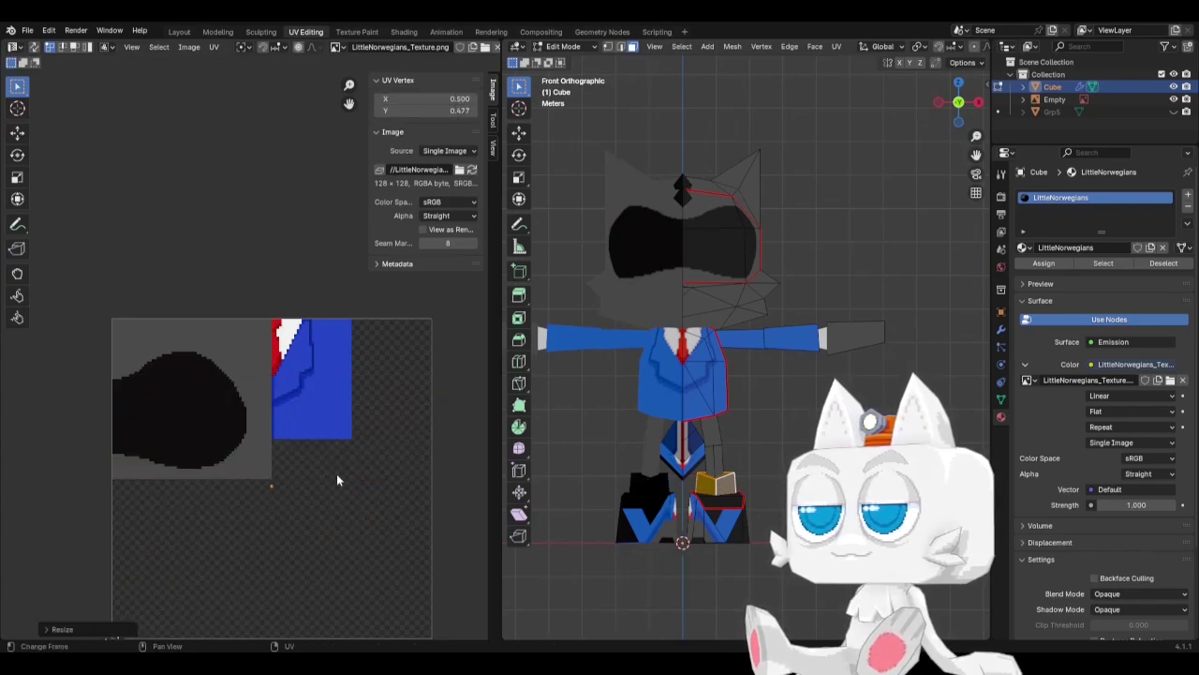
{"action": "left_click", "coordinate": [336, 473]}
{"action": "key", "text": "g"}
{"action": "left_click", "coordinate": [352, 325]}
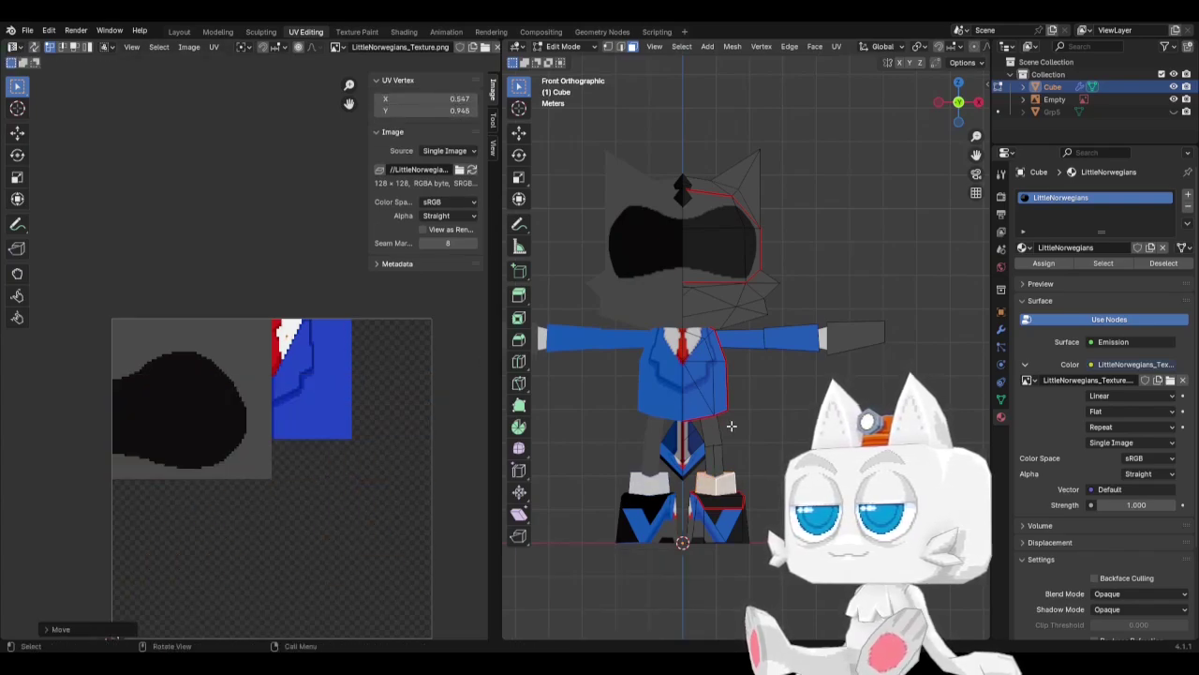
Select the linked back and side faces of the torso, scale their UVs to 0 and place them on the plain suit blue.
{"action": "key", "text": "Tab"}
{"action": "scroll", "coordinate": [765, 420], "scroll_direction": "down", "scroll_amount": 2}
{"action": "middle_click_drag", "start_coordinate": [797, 411], "coordinate": [783, 367]}
{"action": "key", "text": "Tab"}
{"action": "left_click", "coordinate": [784, 367]}
{"action": "key", "text": "ctrl+l"}
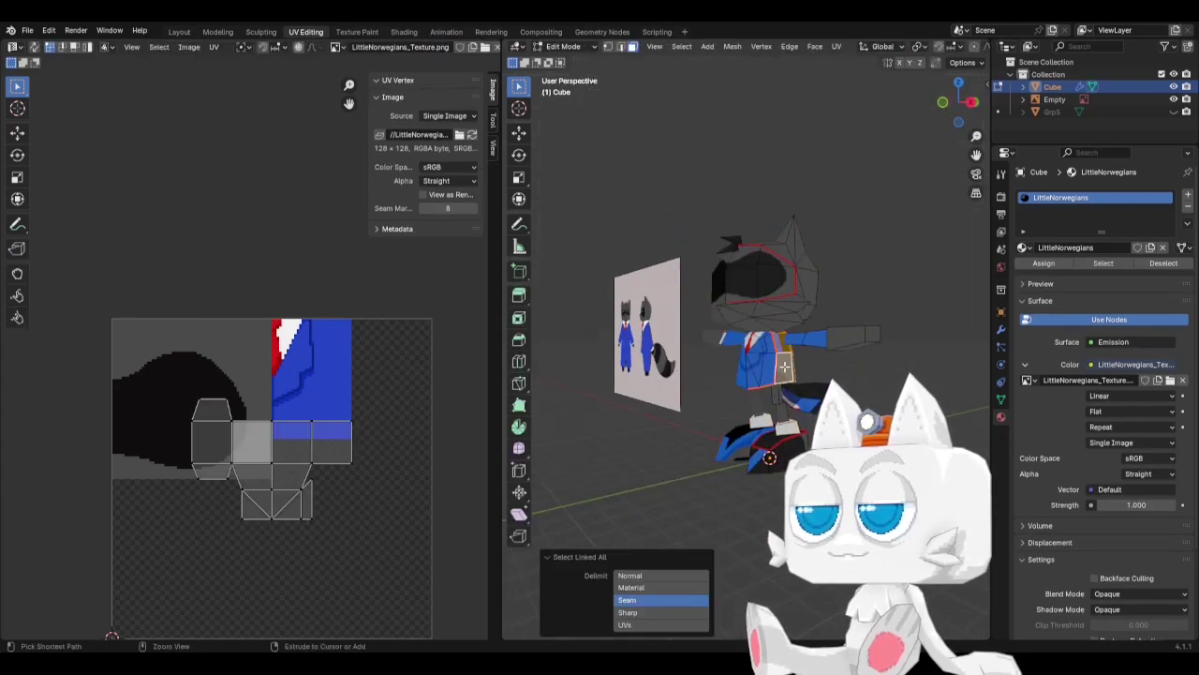
{"action": "key", "text": "a"}
{"action": "key", "text": "s"}
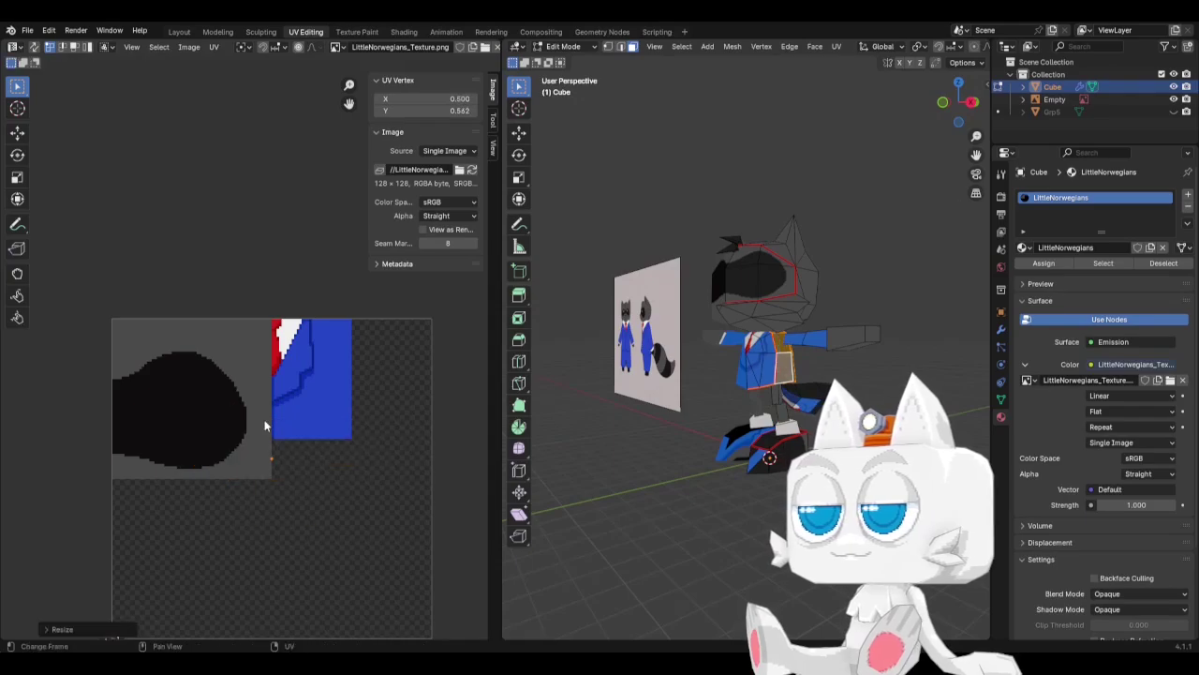
{"action": "left_click", "coordinate": [314, 372]}
{"action": "key", "text": "Tab"}
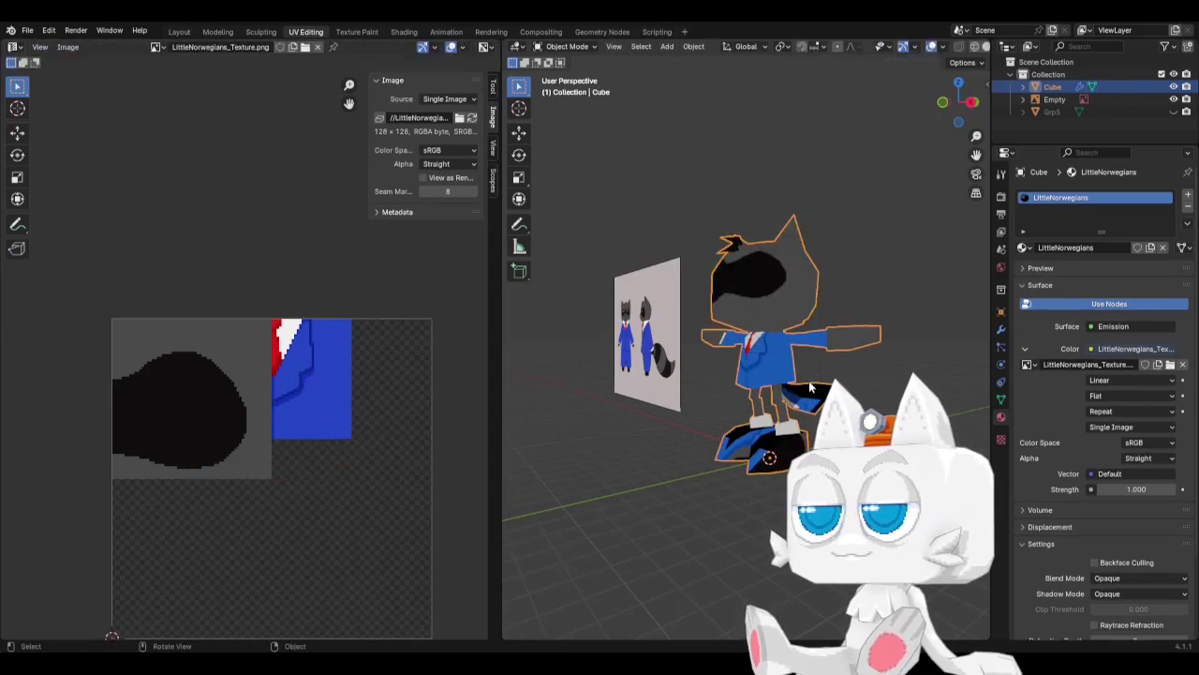
{"action": "middle_click_drag", "start_coordinate": [810, 367], "coordinate": [778, 392]}
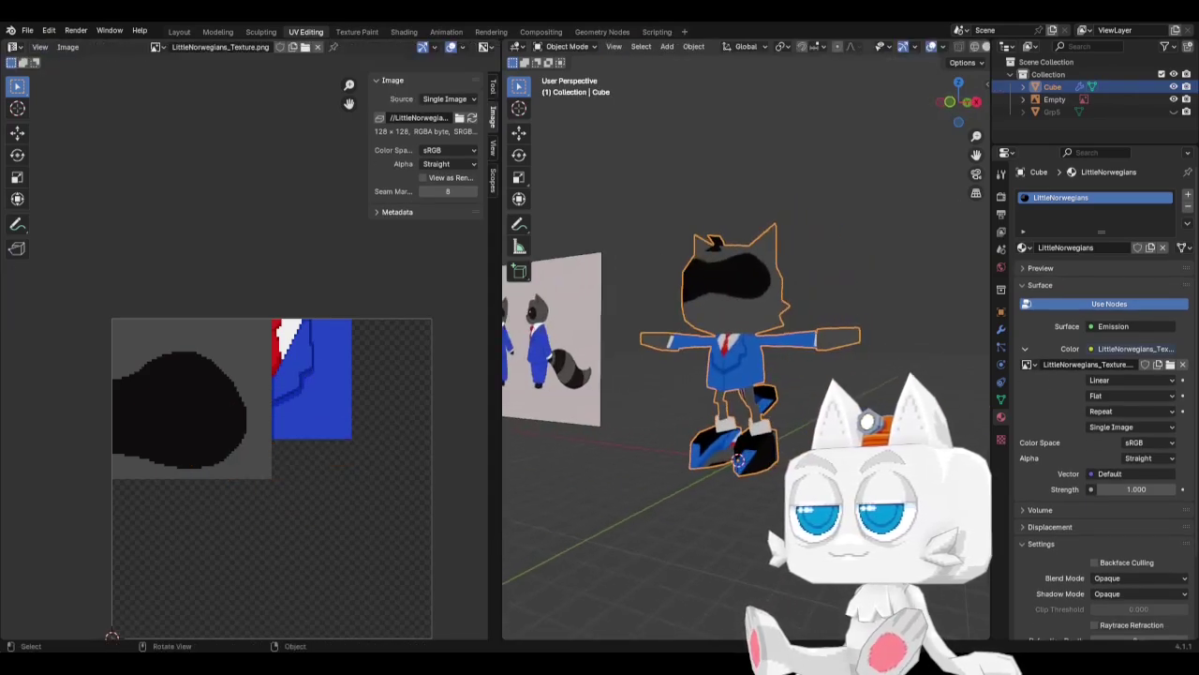
{"action": "key", "text": "KP_1"}
{"action": "scroll", "coordinate": [778, 399], "scroll_direction": "up", "scroll_amount": 1}
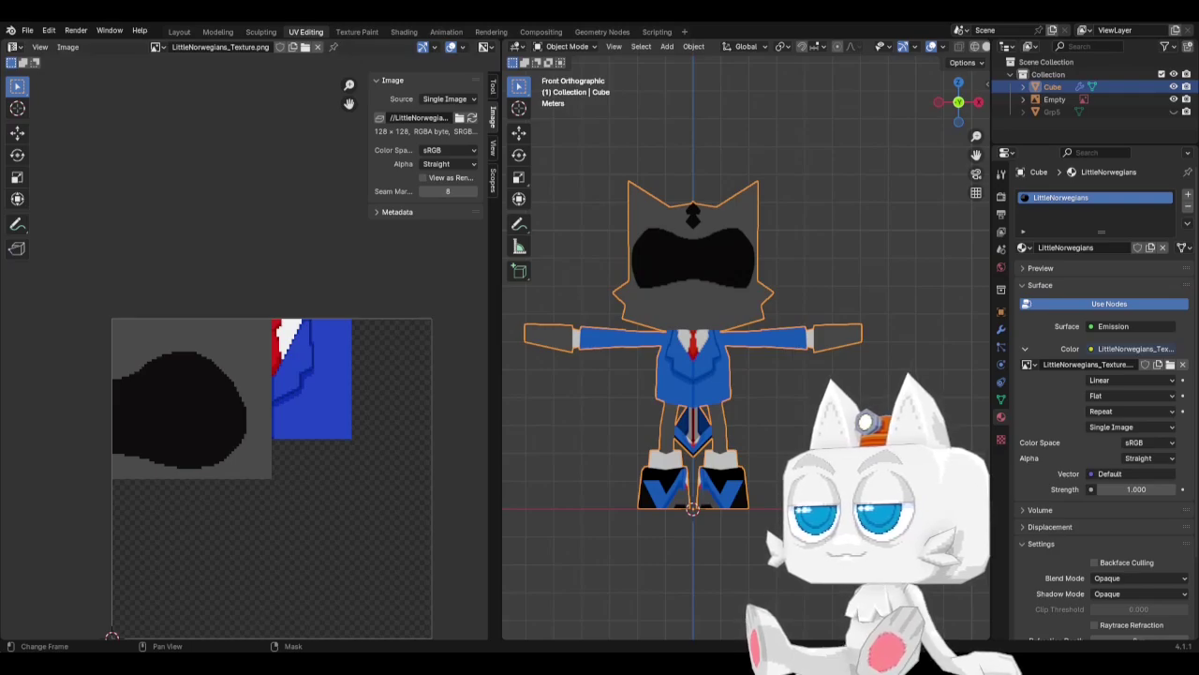
Switch to Aseprite and fill a 16×16 square directly below the suit with its dark outline blue #0b2589.
{"action": "key", "text": "alt+Tab"}
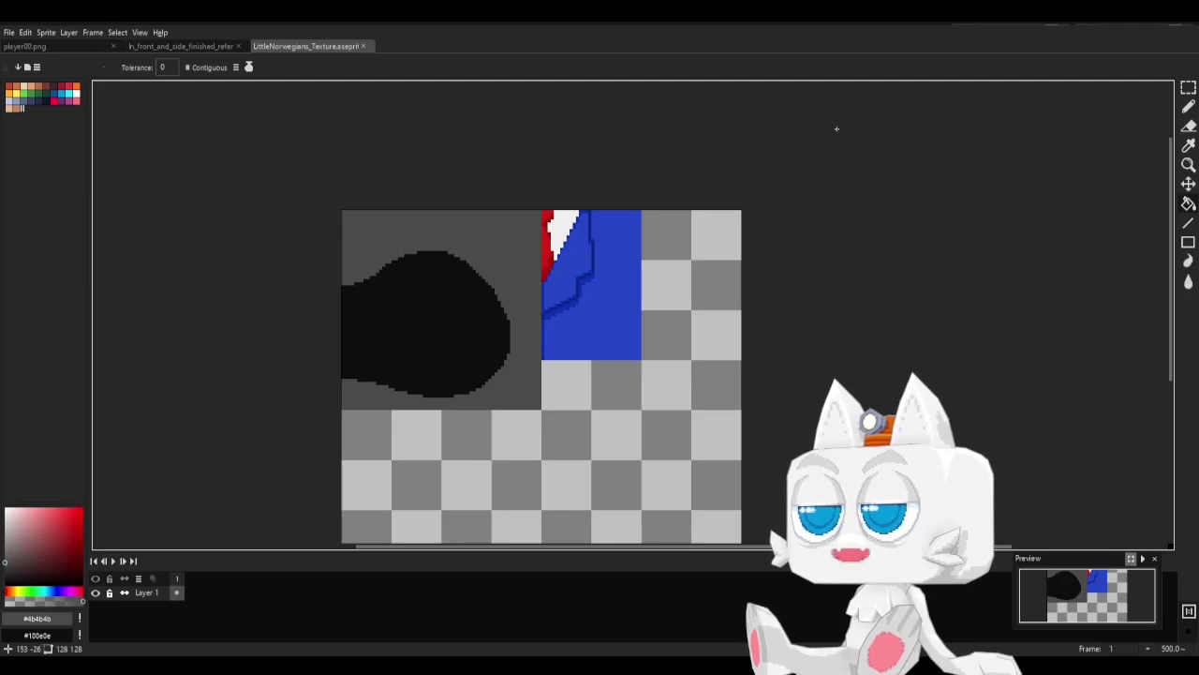
{"action": "key", "text": "w"}
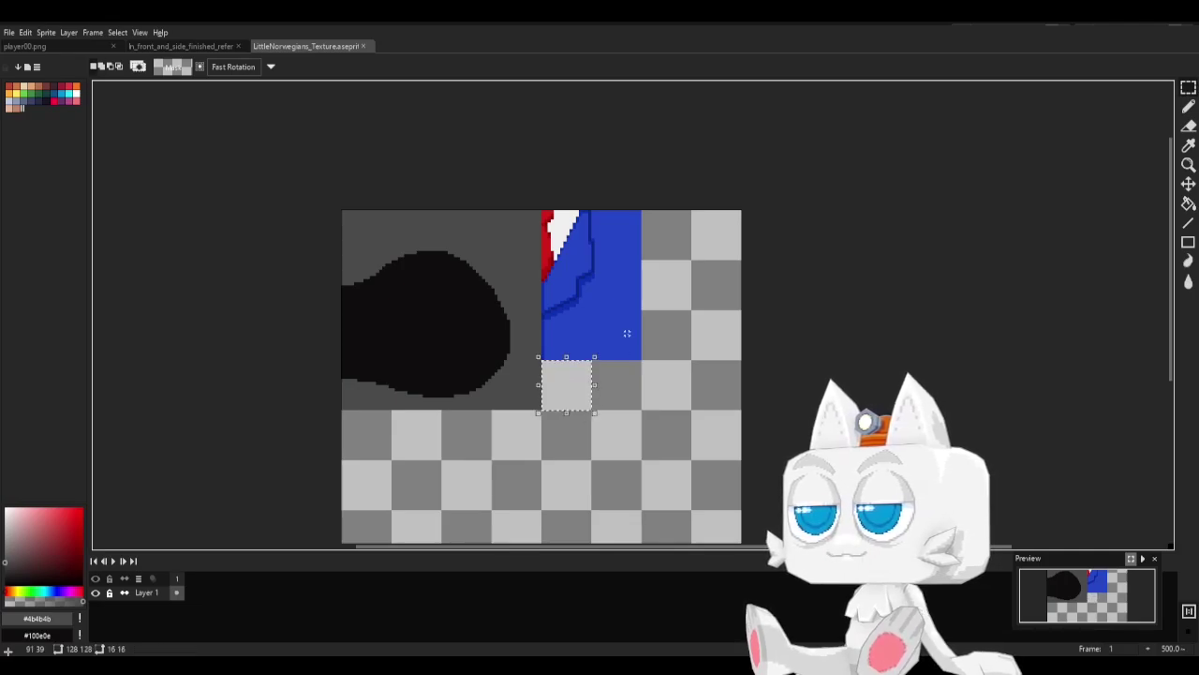
{"action": "scroll", "coordinate": [623, 349], "scroll_direction": "up", "scroll_amount": 3}
{"action": "key", "text": "i"}
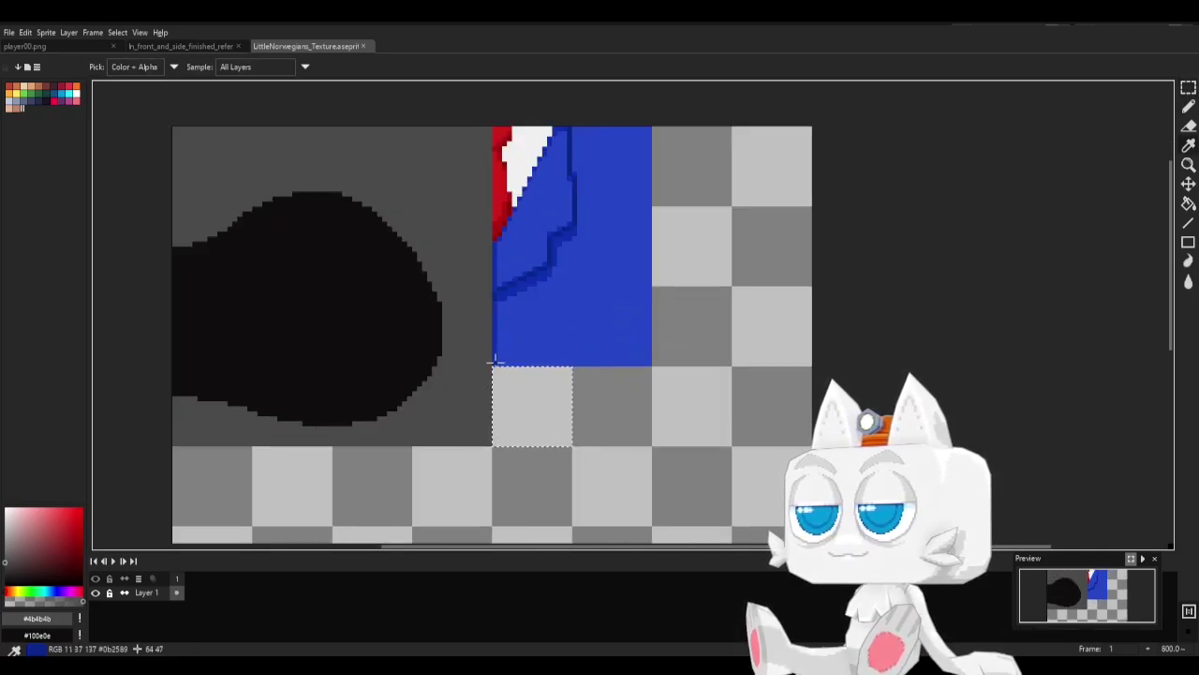
{"action": "left_click", "coordinate": [493, 359]}
{"action": "key", "text": "g"}
{"action": "left_click", "coordinate": [522, 400]}
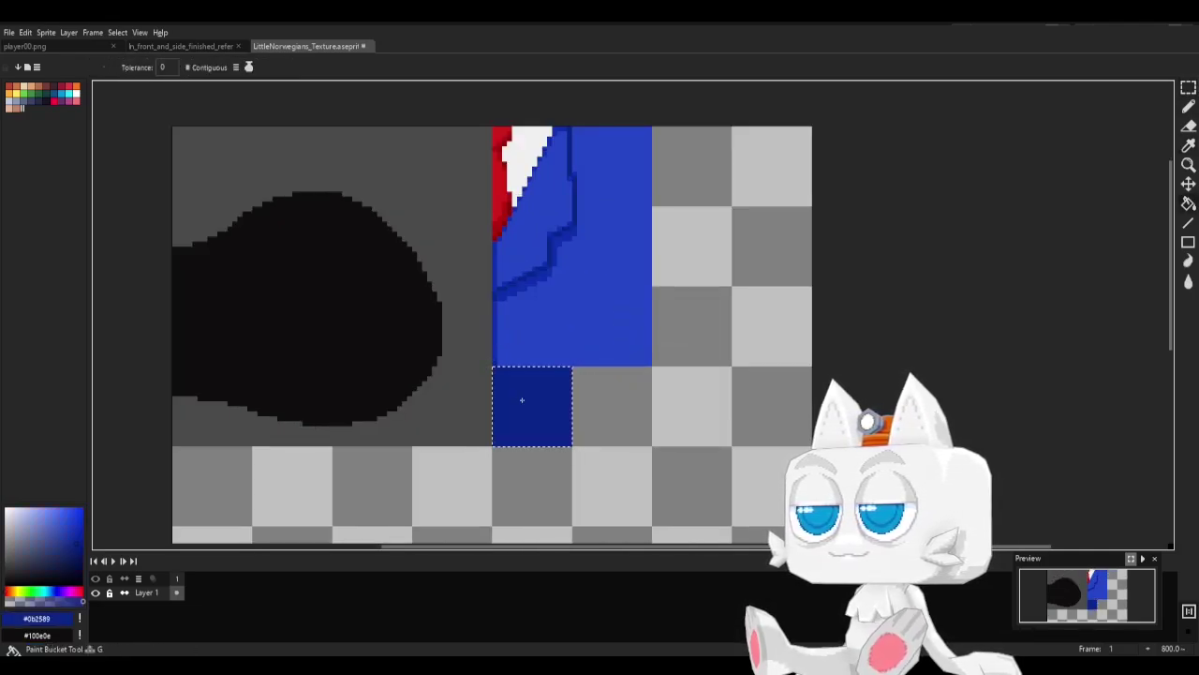
Select a 16×48 area beside the suit and fill it with the head's grey #4b4b4b.
{"action": "left_click", "coordinate": [1188, 88]}
{"action": "left_click", "coordinate": [673, 281]}
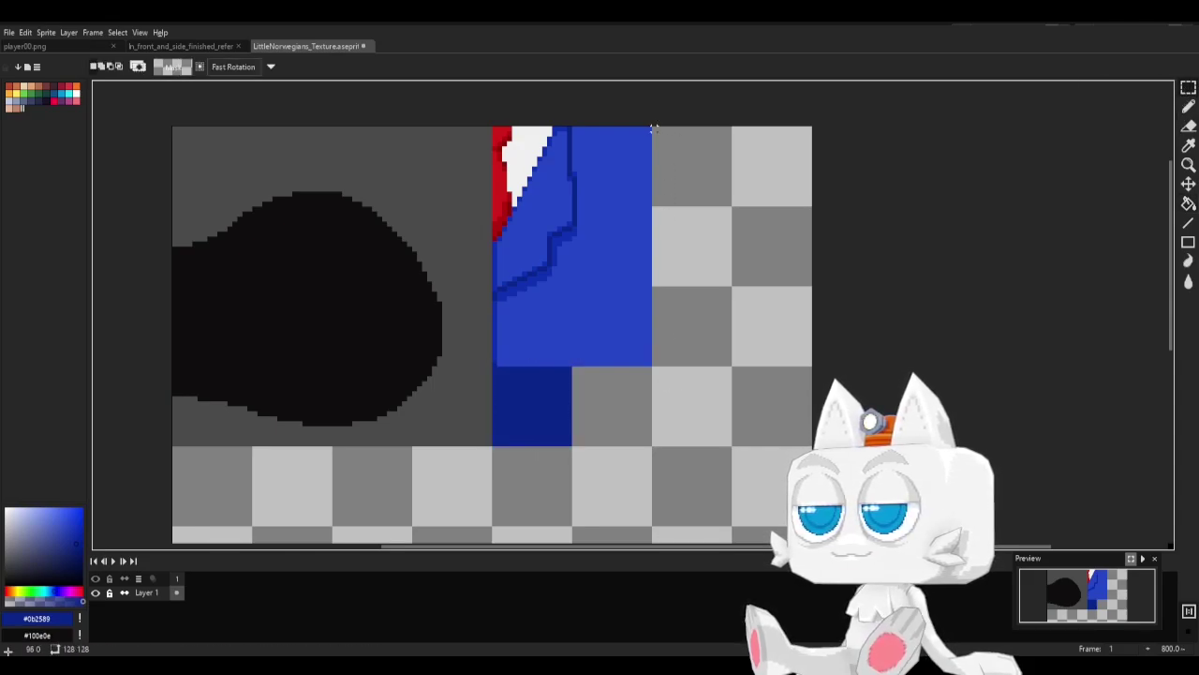
{"action": "left_click_drag", "start_coordinate": [655, 129], "coordinate": [739, 370]}
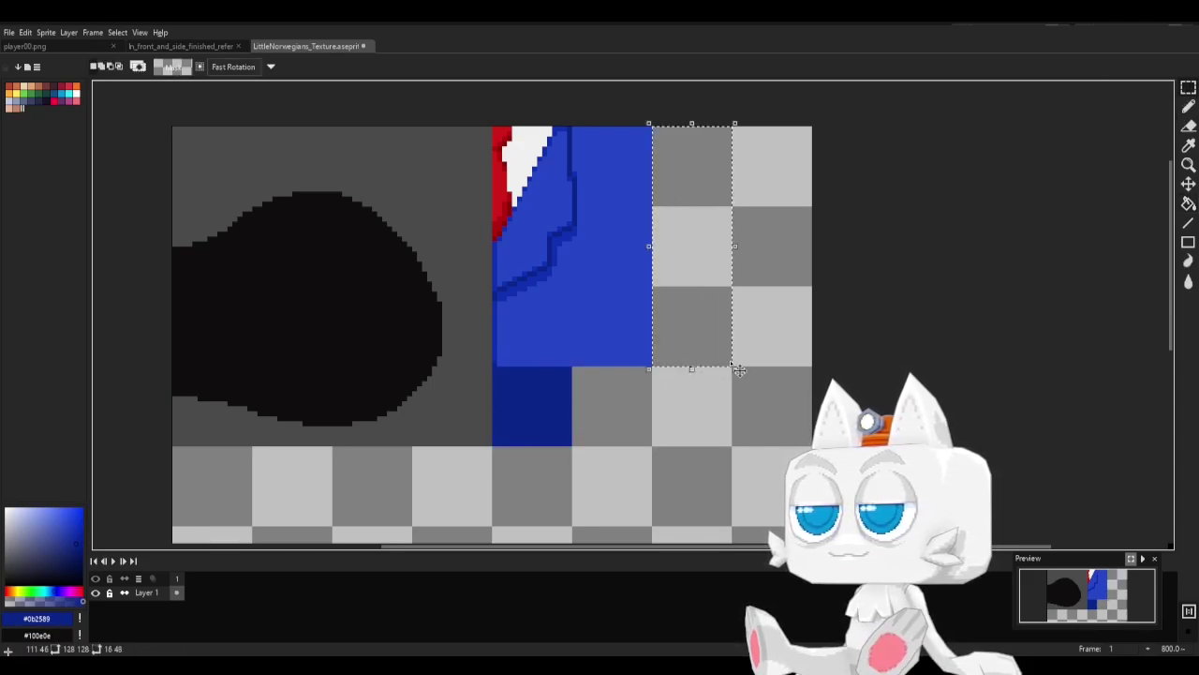
{"action": "key", "text": "i"}
{"action": "left_click", "coordinate": [441, 396]}
{"action": "key", "text": "g"}
{"action": "left_click", "coordinate": [699, 295]}
Check the tail in the reference drawing and paint two horizontal #100e0e stripes across the new grey strip.
{"action": "key", "text": "b"}
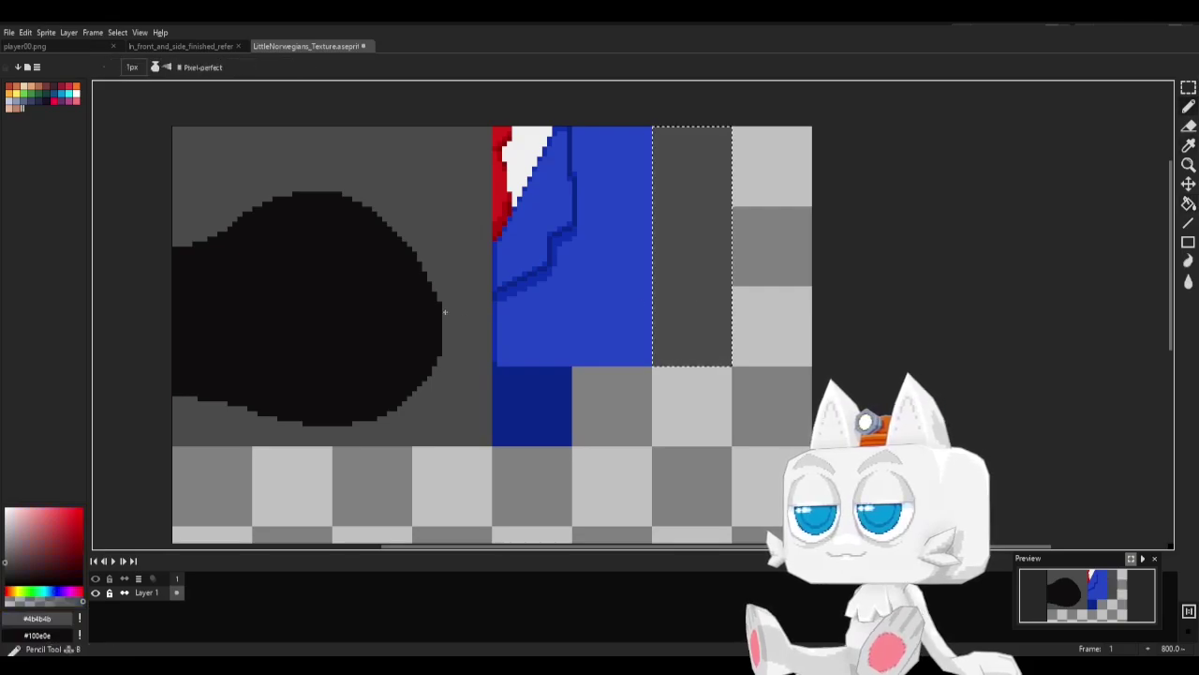
{"action": "left_click", "coordinate": [180, 45]}
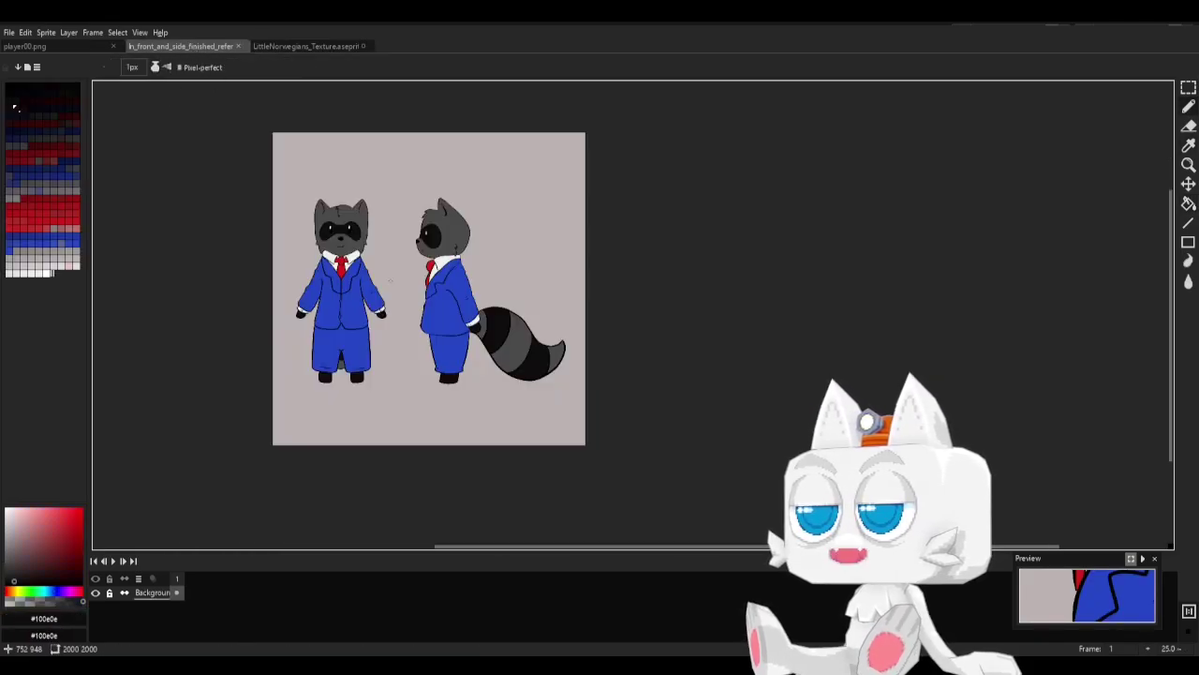
{"action": "left_click", "coordinate": [307, 46]}
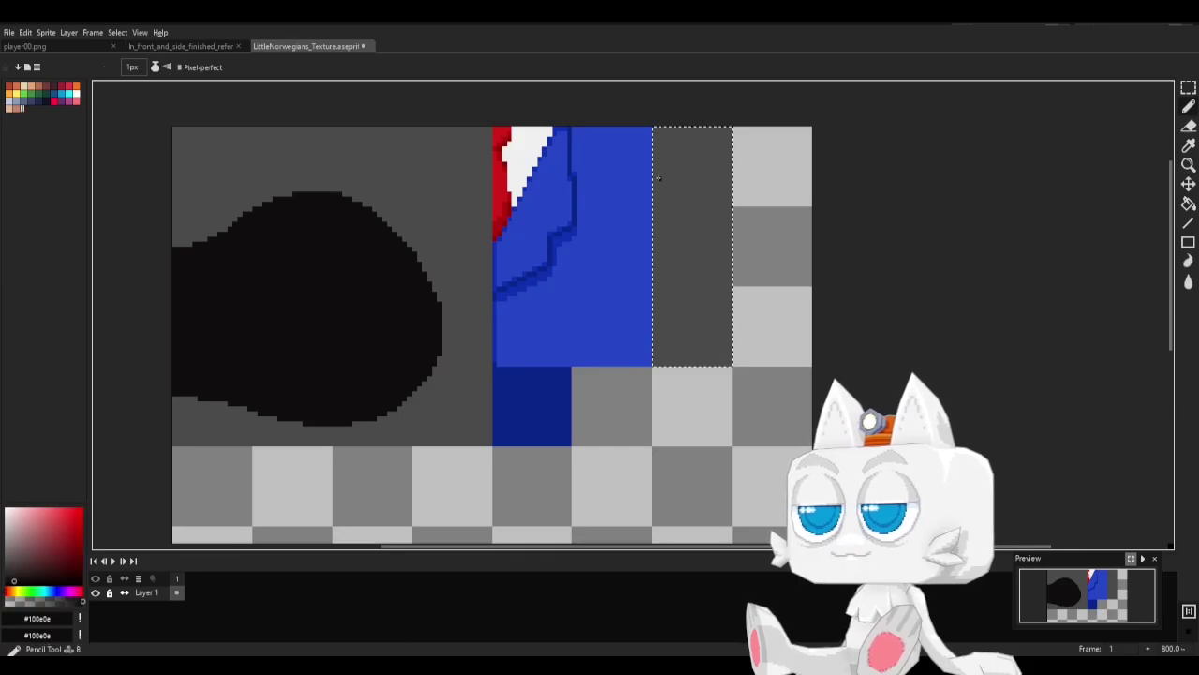
{"action": "key", "text": "ctrl+z"}
{"action": "left_click_drag", "start_coordinate": [654, 177], "coordinate": [740, 176]}
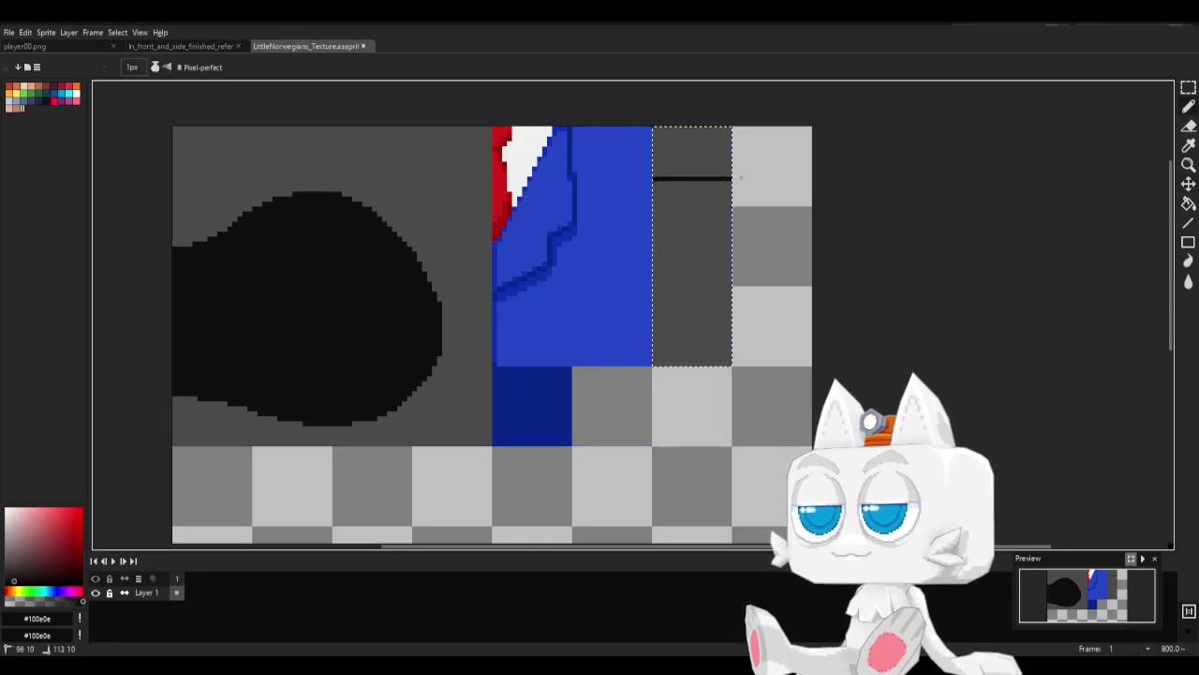
{"action": "key", "text": "ctrl+z"}
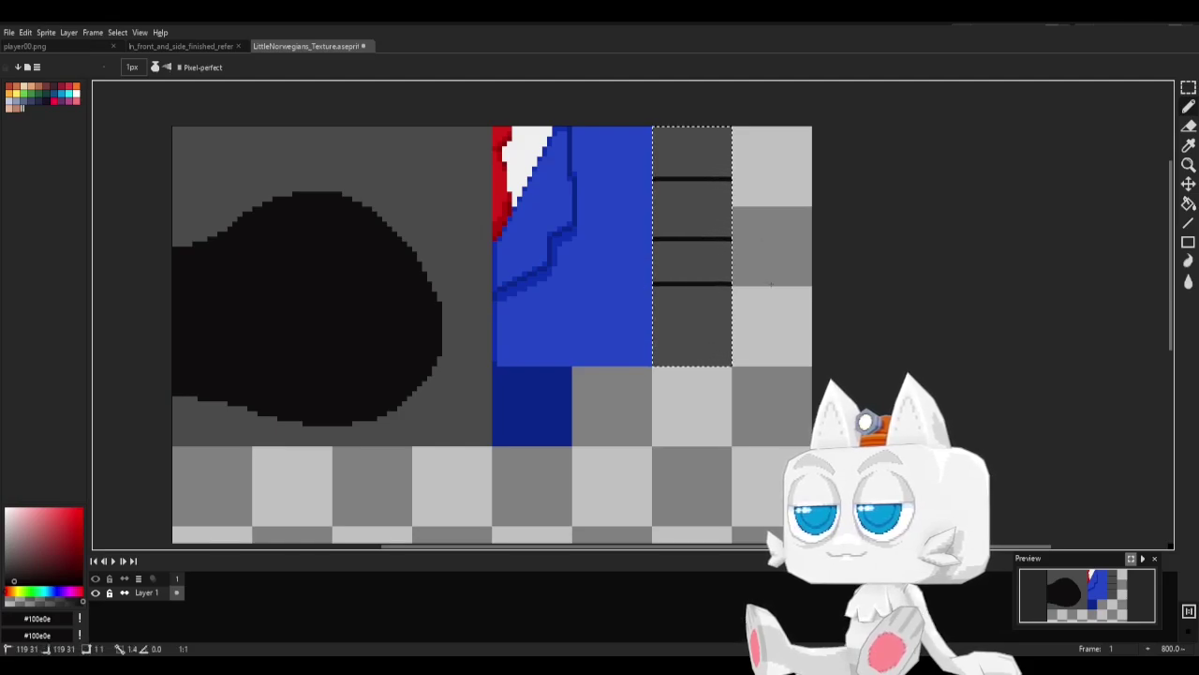
{"action": "key", "text": "g"}
{"action": "left_click", "coordinate": [717, 298]}
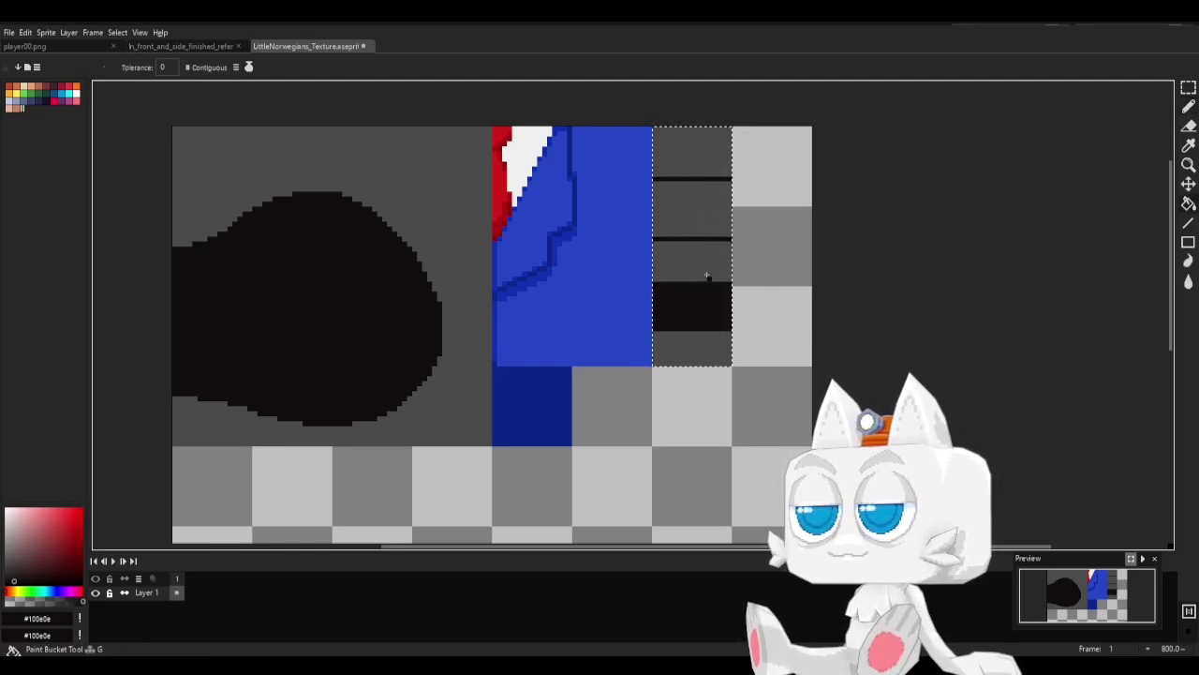
Save the texture, switch back to Blender and reload LittleNorwegians_Texture.png.
{"action": "key", "text": "ctrl+s"}
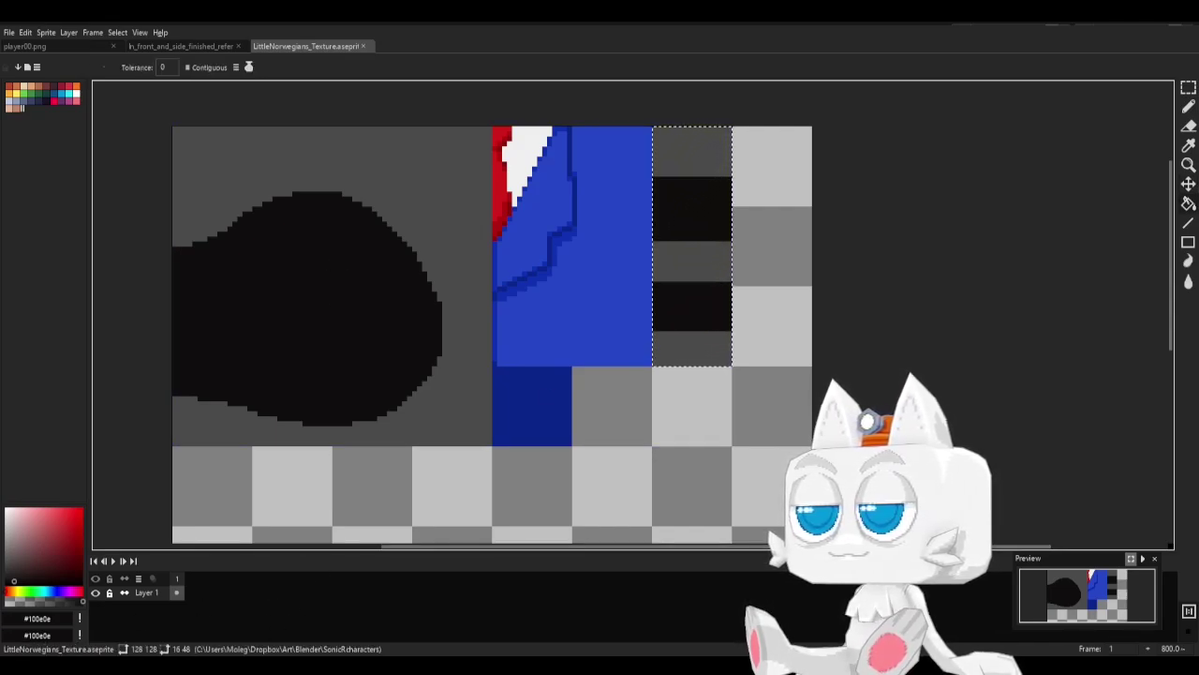
{"action": "key", "text": "alt+Tab"}
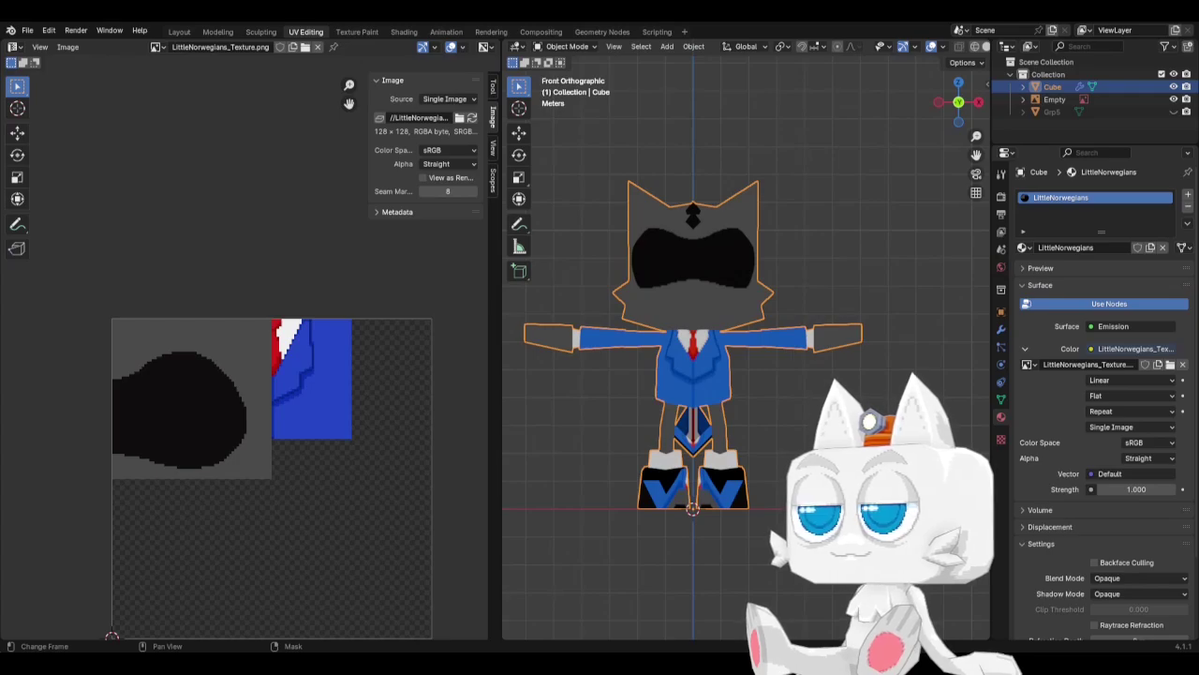
{"action": "left_click", "coordinate": [471, 118]}
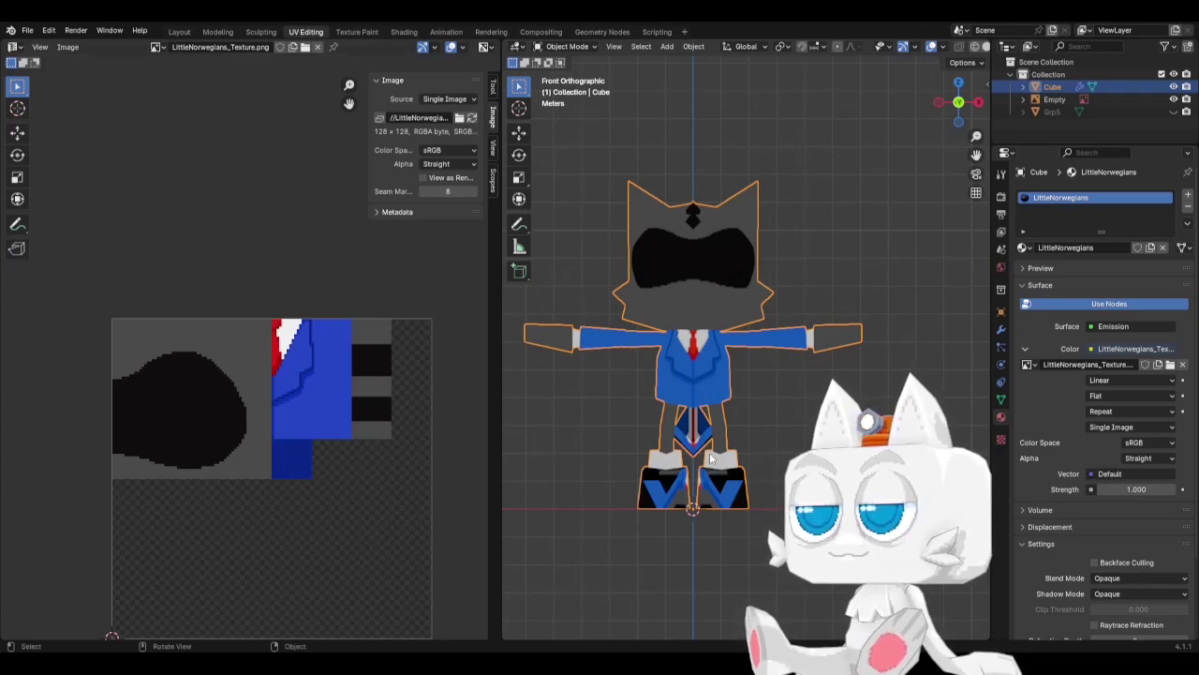
Move the UVs of the selected faces under the jacket hem onto the dark blue square and check the model.
{"action": "key", "text": "Tab"}
{"action": "middle_click_drag", "start_coordinate": [709, 451], "coordinate": [731, 417]}
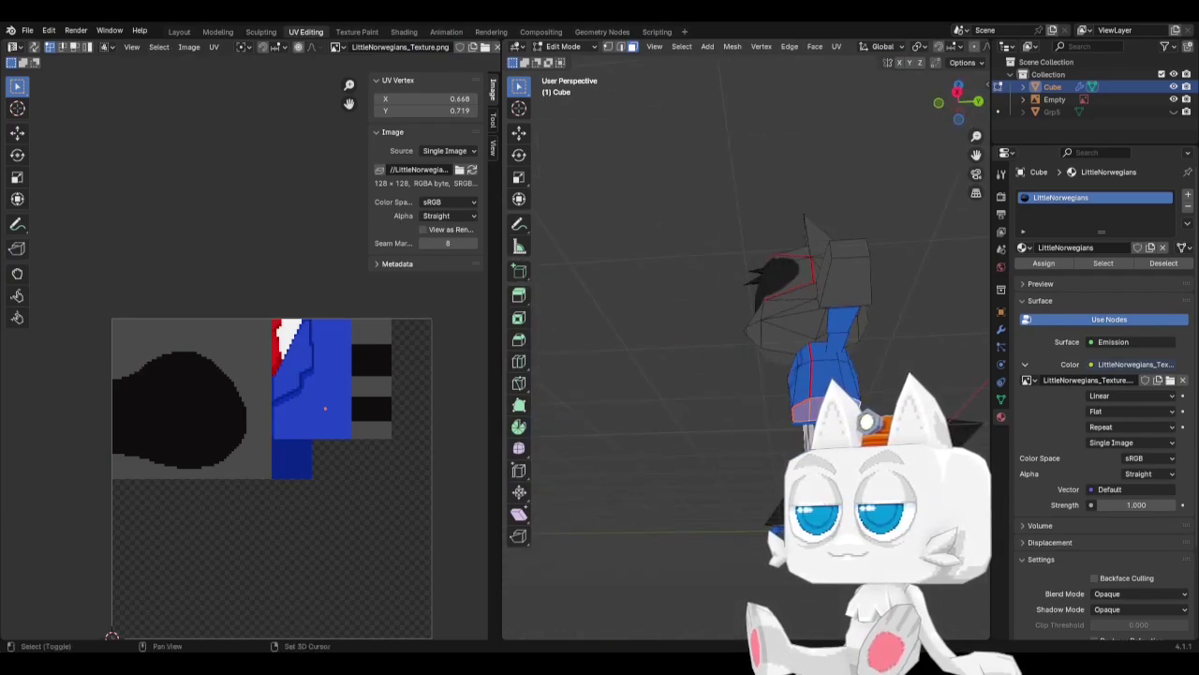
{"action": "key", "text": "g"}
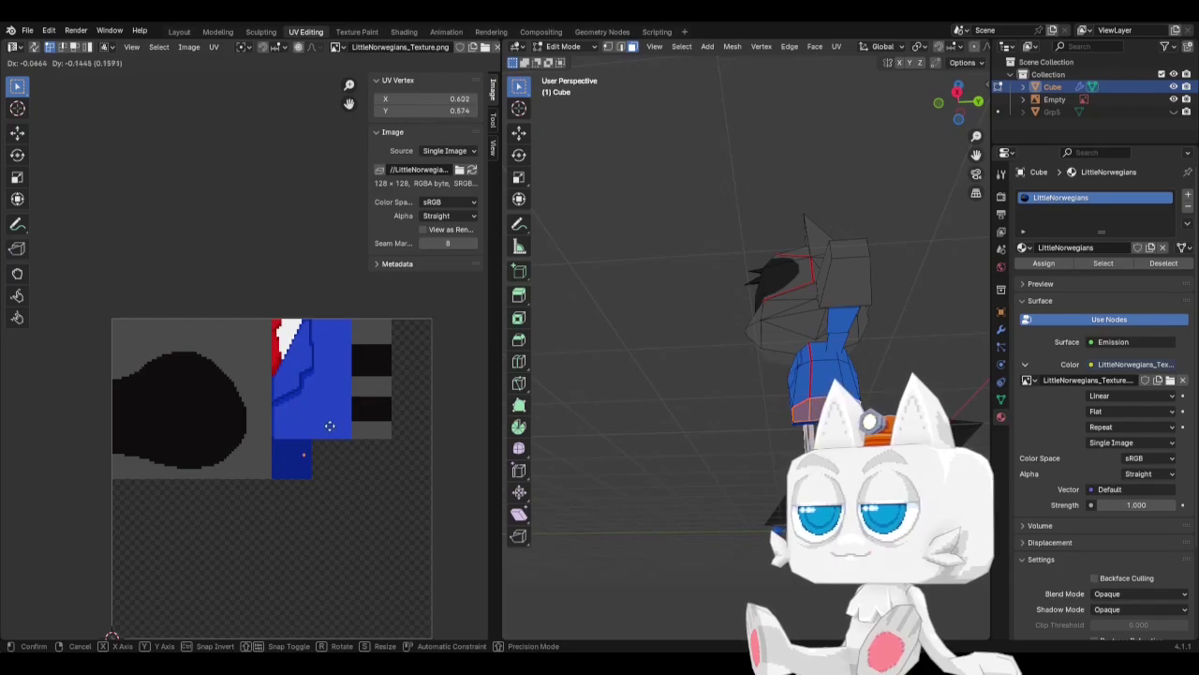
{"action": "left_click", "coordinate": [330, 425]}
{"action": "key", "text": "Tab"}
{"action": "middle_click_drag", "start_coordinate": [712, 412], "coordinate": [737, 414]}
Select the whole tail up to its seams, project its UVs from the right side view and rotate the island upright.
{"action": "key", "text": "Tab"}
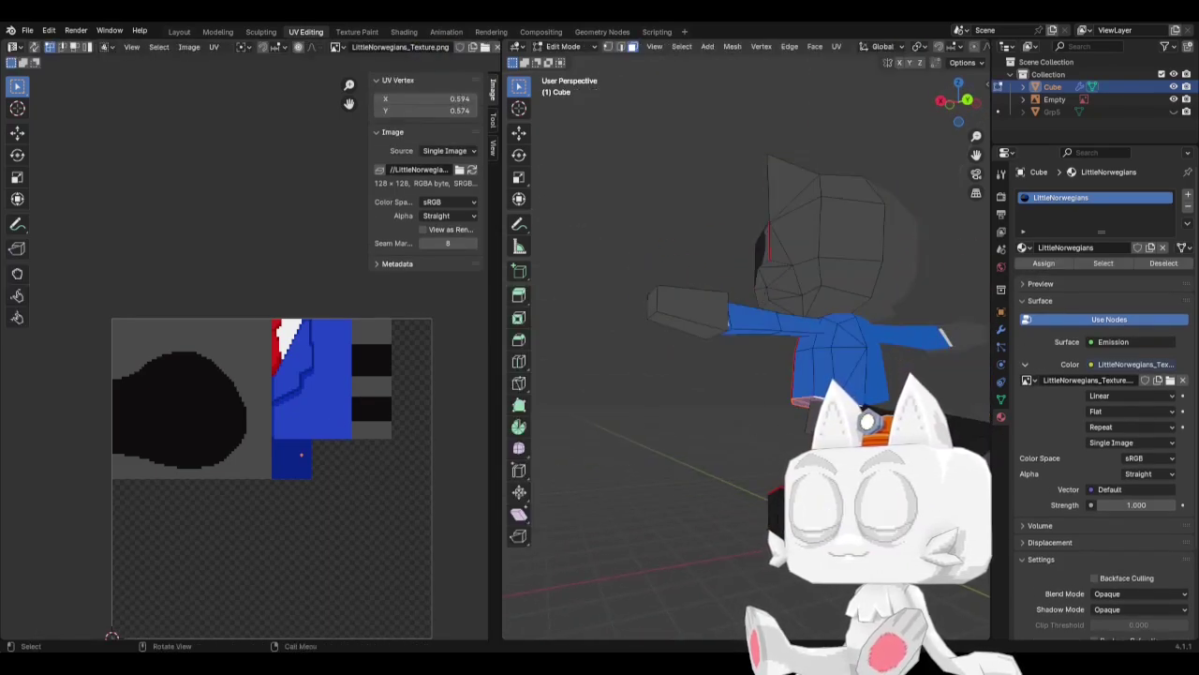
{"action": "key", "text": "ctrl+l"}
{"action": "key", "text": "KP_3"}
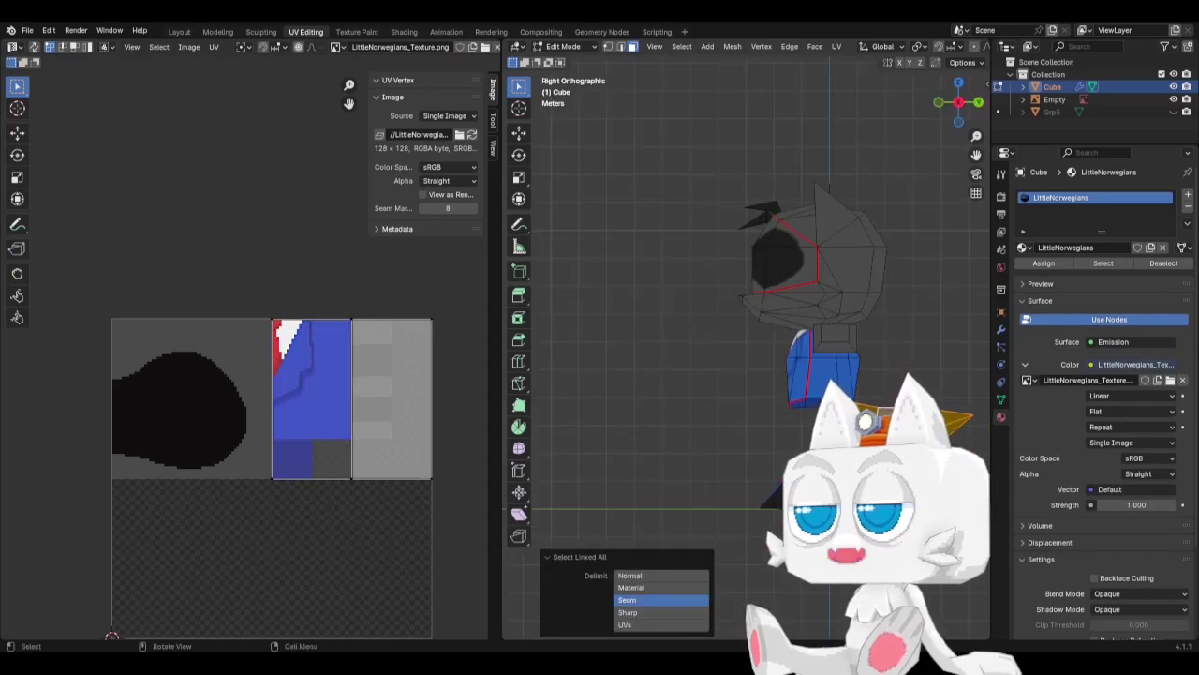
{"action": "left_click", "coordinate": [836, 47]}
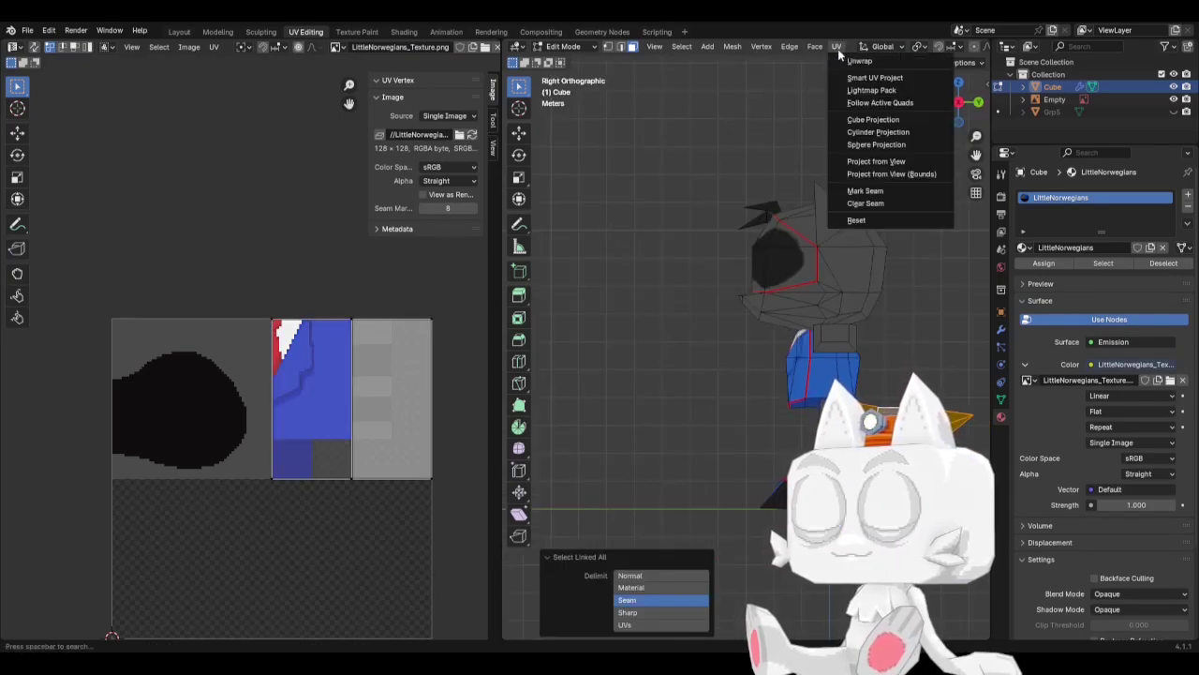
{"action": "left_click", "coordinate": [875, 162]}
{"action": "key", "text": "a"}
{"action": "key", "text": "r"}
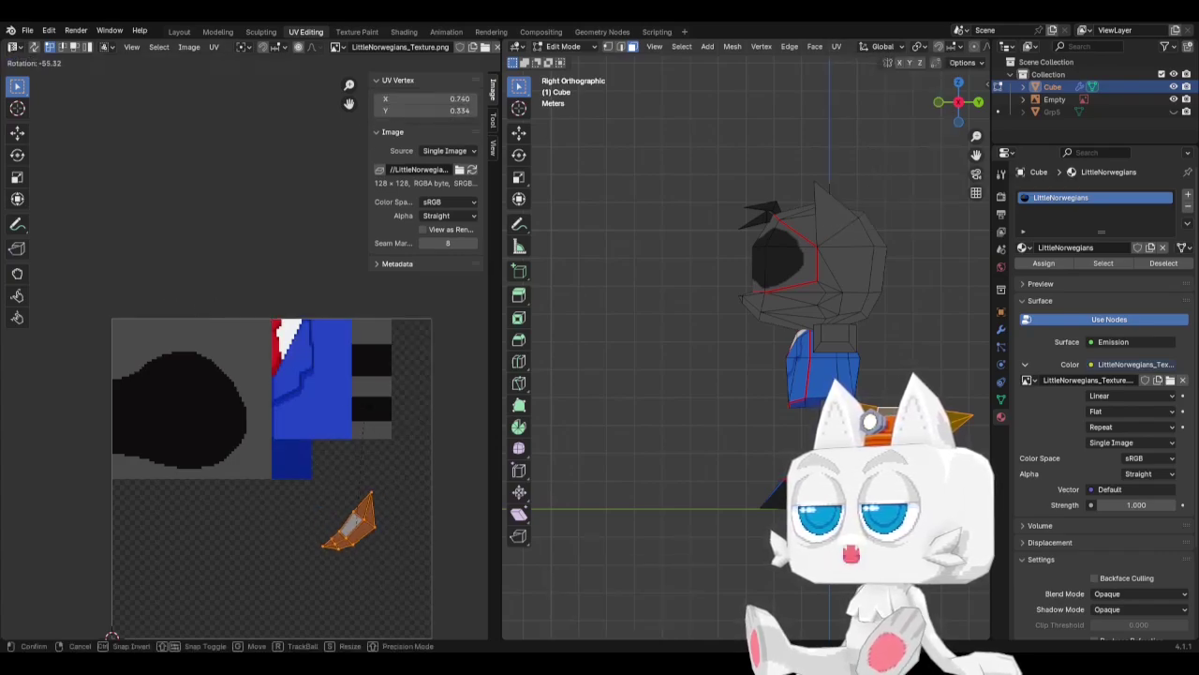
{"action": "left_click", "coordinate": [289, 416]}
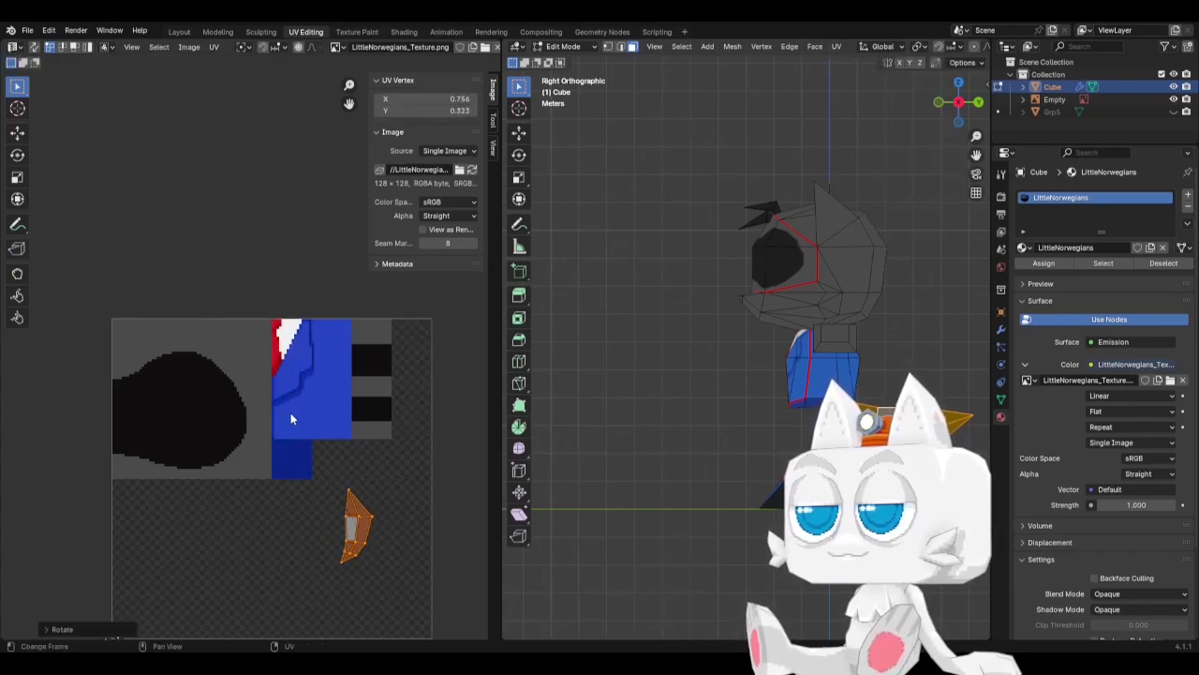
Straighten the tail UV island by bringing its lower tip into line and flattening both side edges into vertical columns.
{"action": "left_click", "coordinate": [352, 489]}
{"action": "left_click_drag", "start_coordinate": [320, 528], "coordinate": [403, 567]}
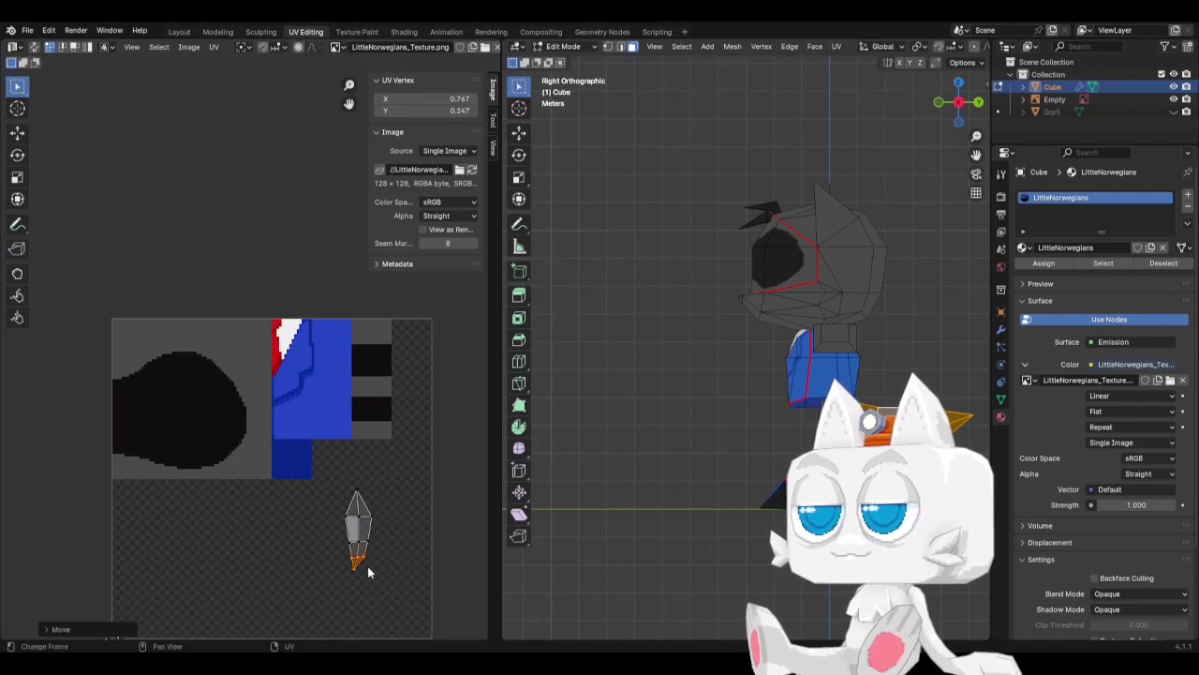
{"action": "left_click", "coordinate": [369, 547], "text": "shift"}
{"action": "key", "text": "s"}
{"action": "left_click", "coordinate": [378, 522]}
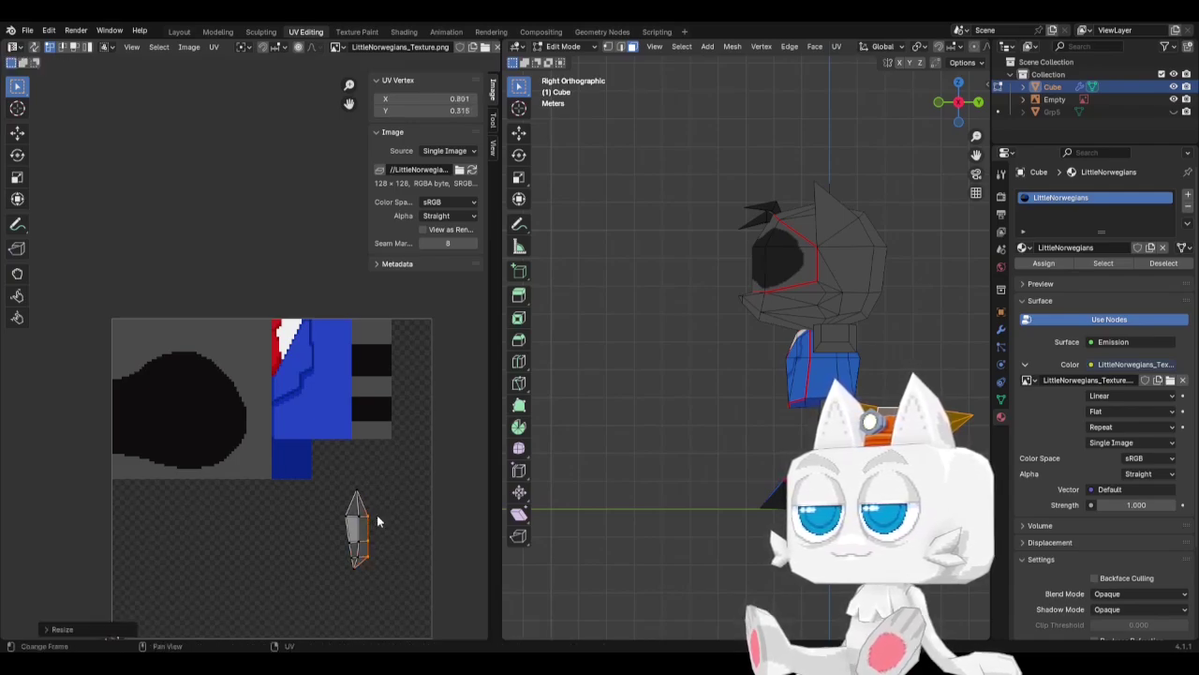
{"action": "left_click_drag", "start_coordinate": [356, 562], "coordinate": [356, 563]}
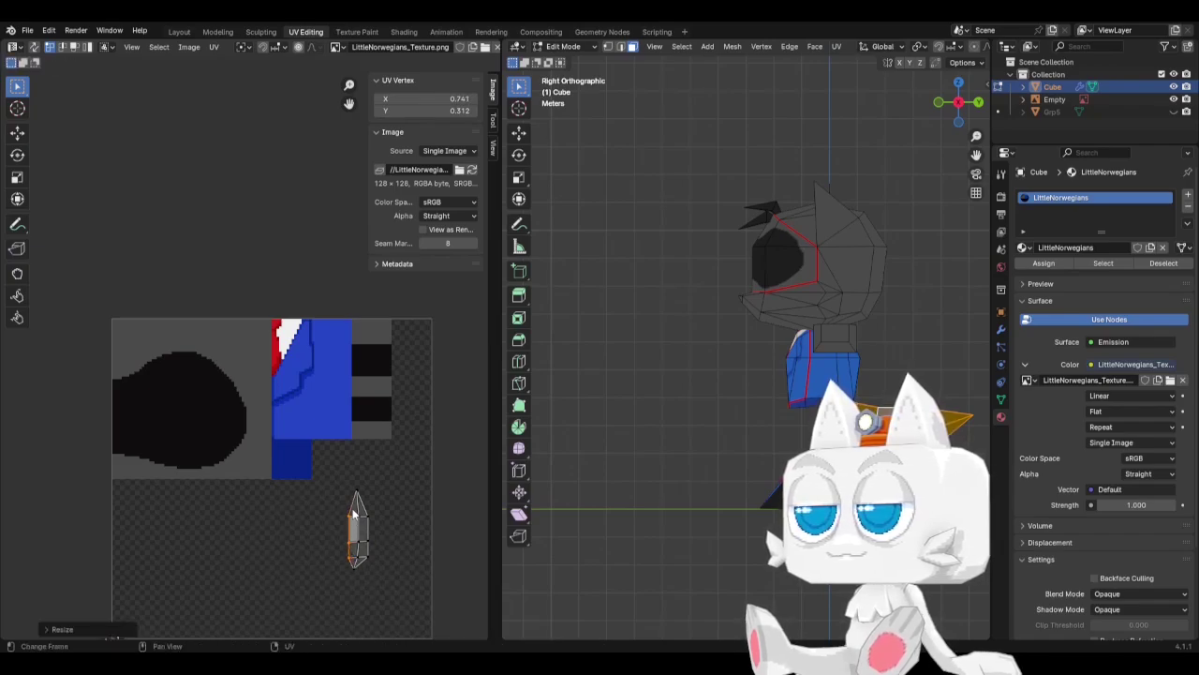
{"action": "left_click", "coordinate": [363, 560]}
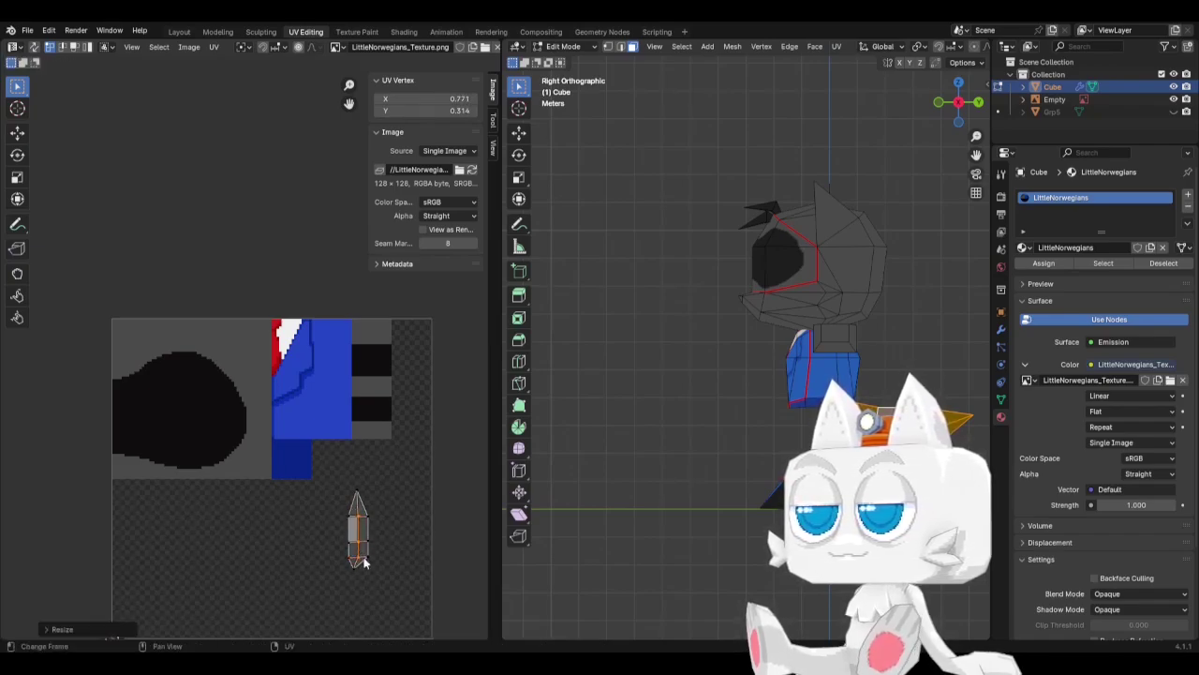
Align the tail island's middle column and both tips by scaling to 0 along X and adjusting its horizontal position.
{"action": "left_click", "coordinate": [357, 572]}
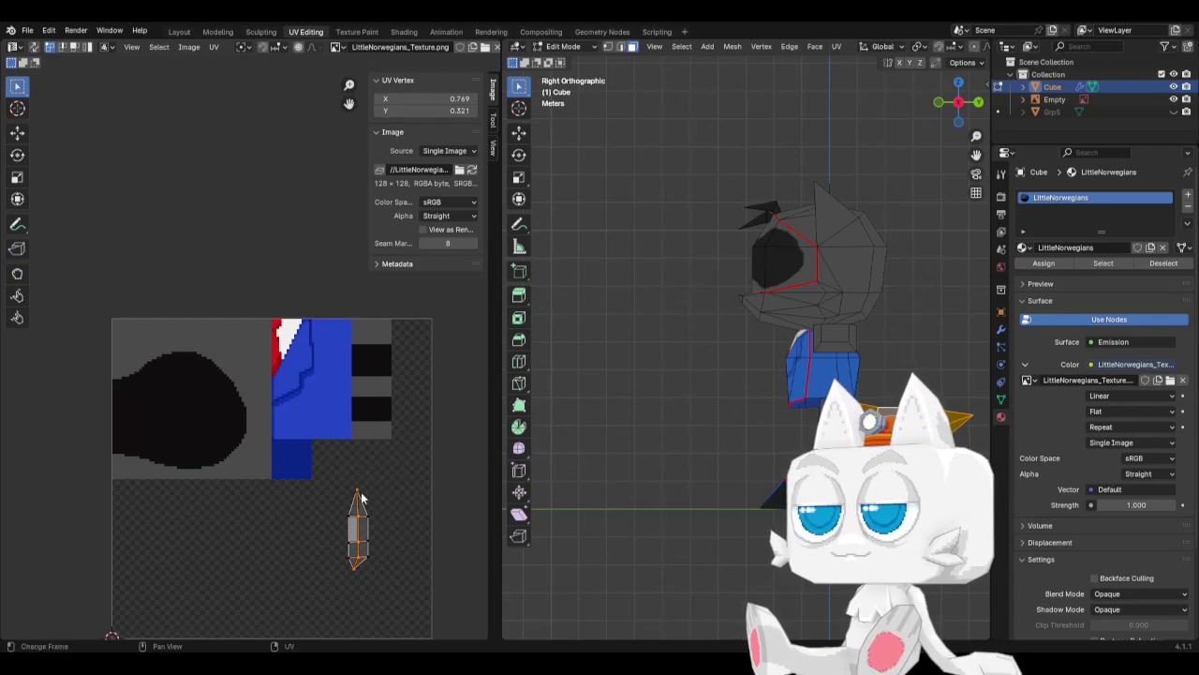
{"action": "key", "text": "s"}
{"action": "key", "text": "x"}
{"action": "key", "text": "0"}
{"action": "key", "text": "Return"}
{"action": "key", "text": "g"}
{"action": "key", "text": "x"}
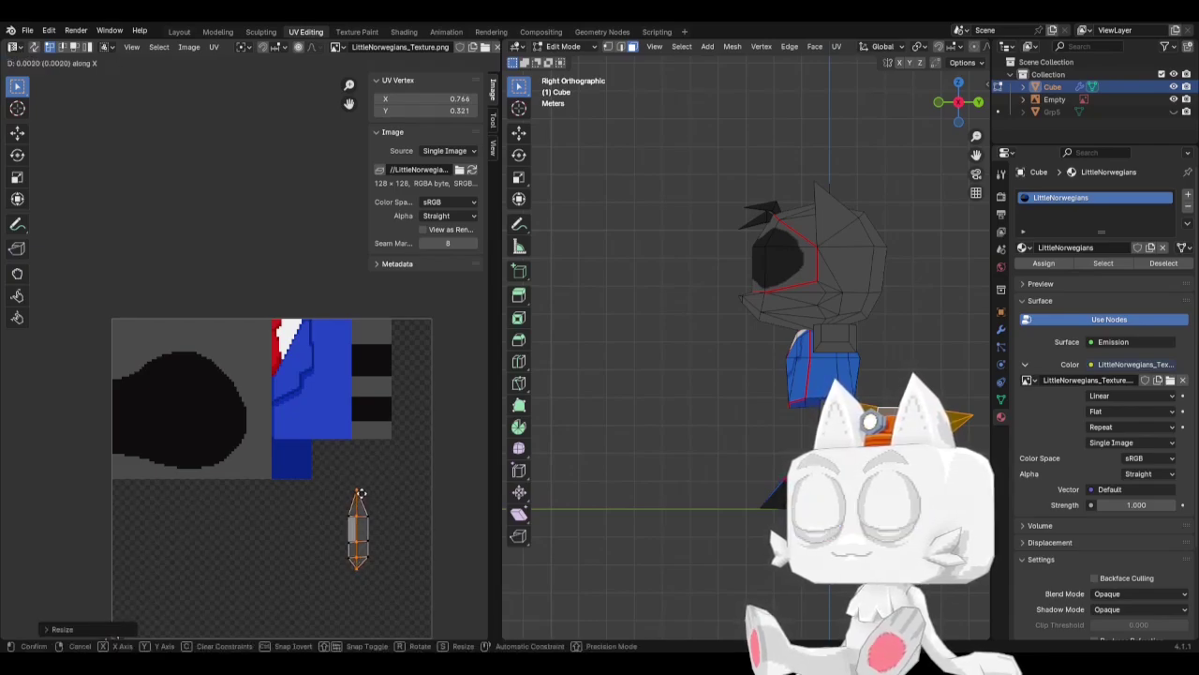
{"action": "left_click", "coordinate": [366, 499]}
Place the tail UV island over the striped grey strip and stretch it along Y to span the strip's height.
{"action": "key", "text": "g"}
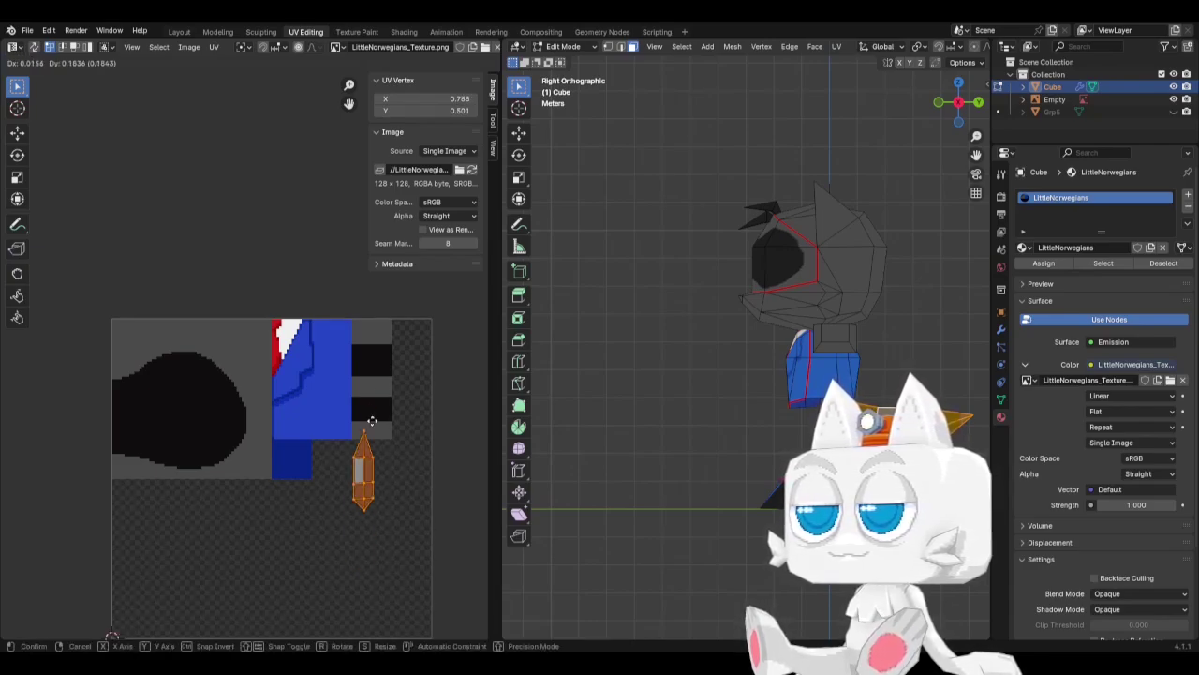
{"action": "left_click", "coordinate": [379, 352]}
{"action": "key", "text": "s"}
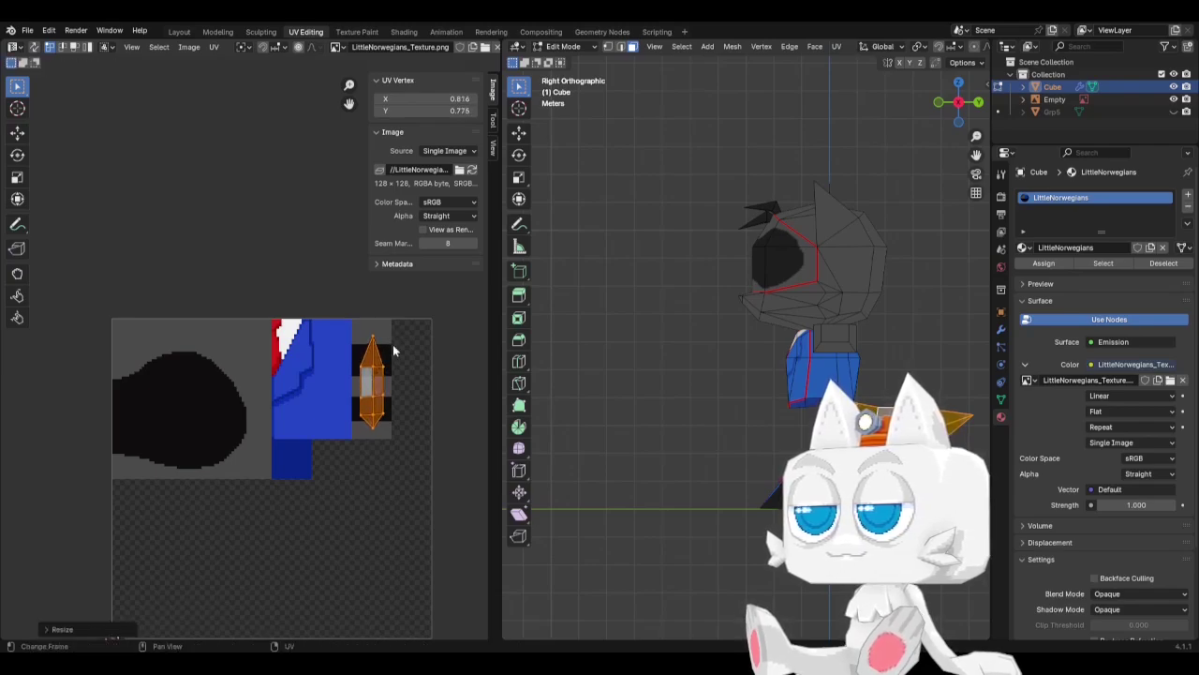
{"action": "key", "text": "y"}
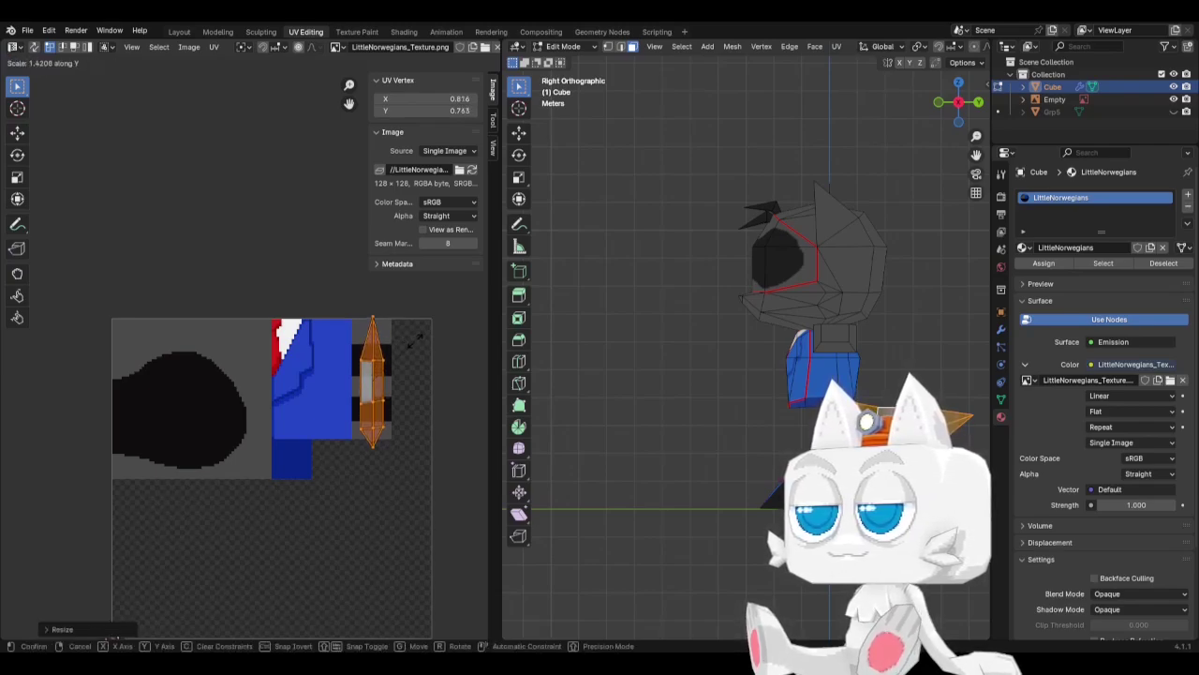
{"action": "key", "text": "g"}
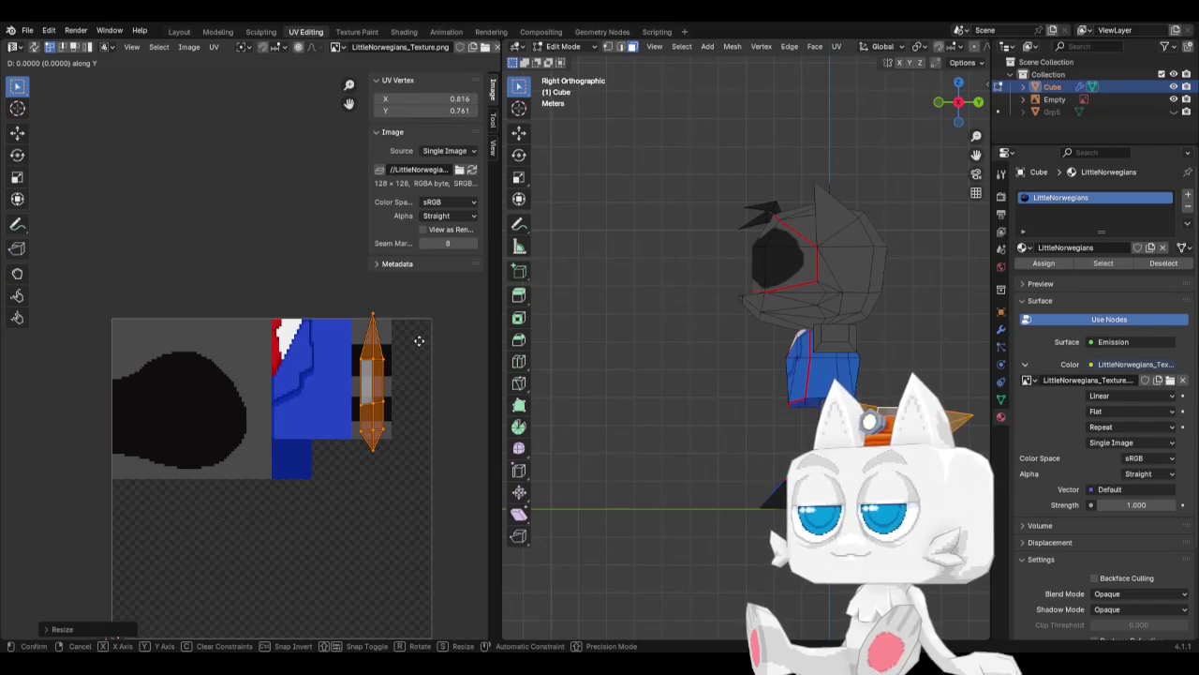
{"action": "left_click", "coordinate": [419, 340]}
{"action": "key", "text": "s"}
{"action": "key", "text": "g"}
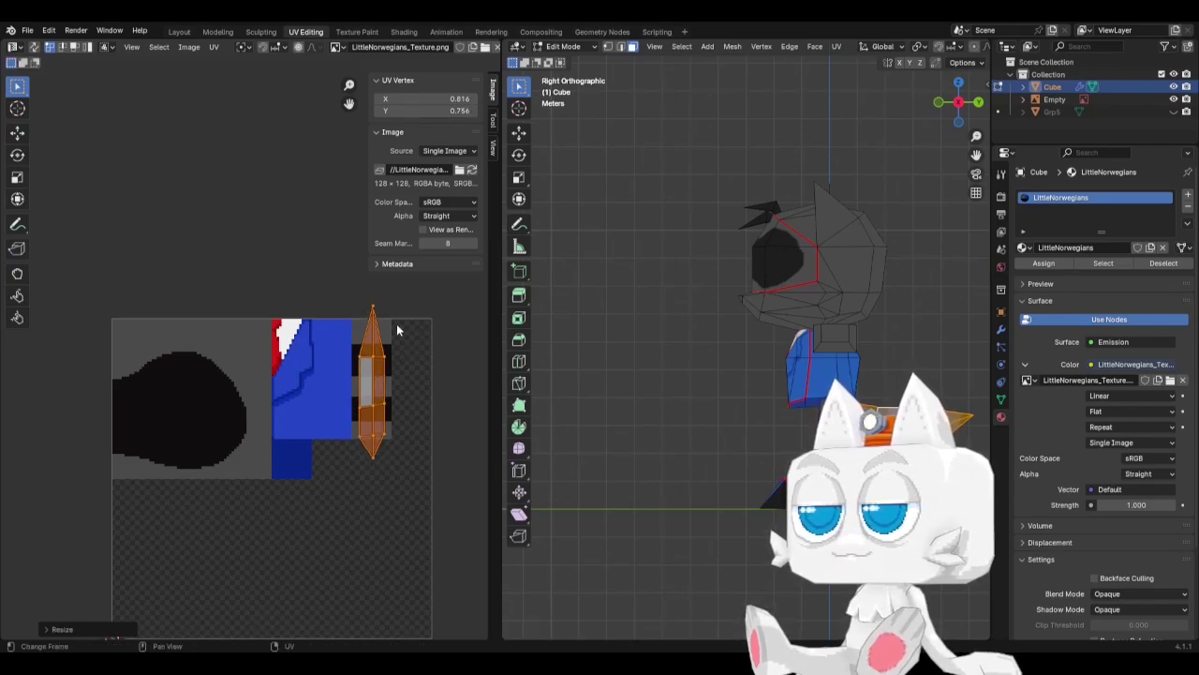
Bring the tail island's upper tip inside the striped area and shift its lowest row of vertices slightly upward.
{"action": "left_click", "coordinate": [364, 437]}
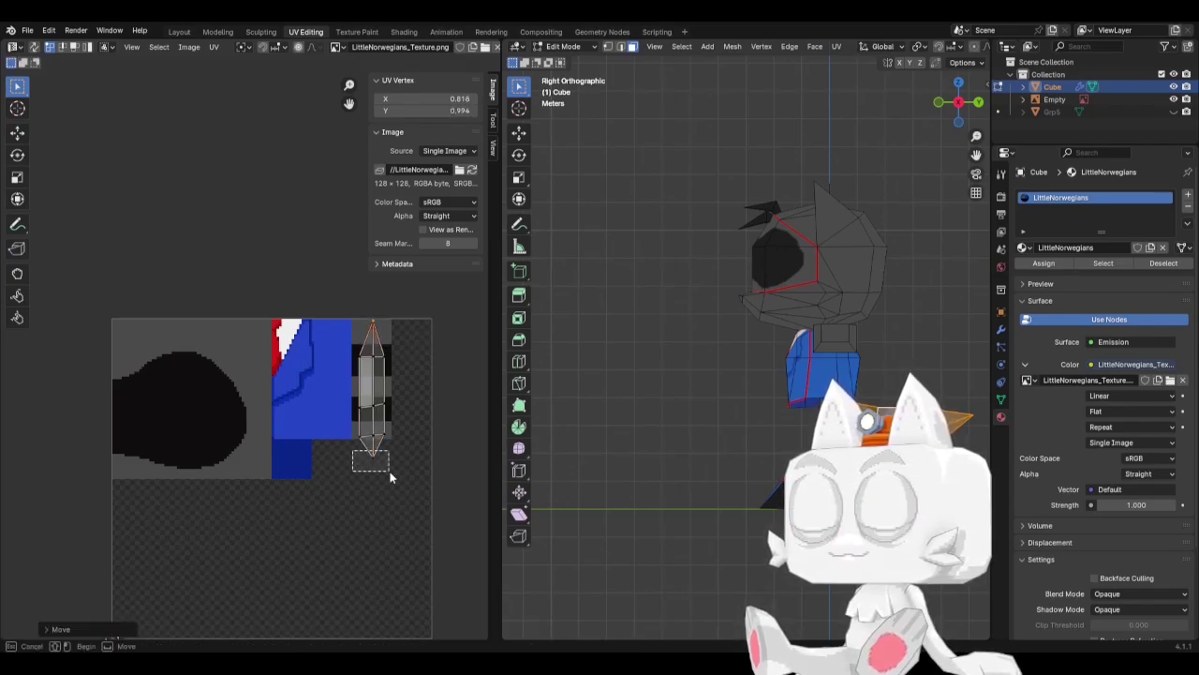
{"action": "left_click_drag", "start_coordinate": [391, 478], "coordinate": [391, 478]}
{"action": "key", "text": "s"}
{"action": "left_click", "coordinate": [416, 447]}
{"action": "key", "text": "g"}
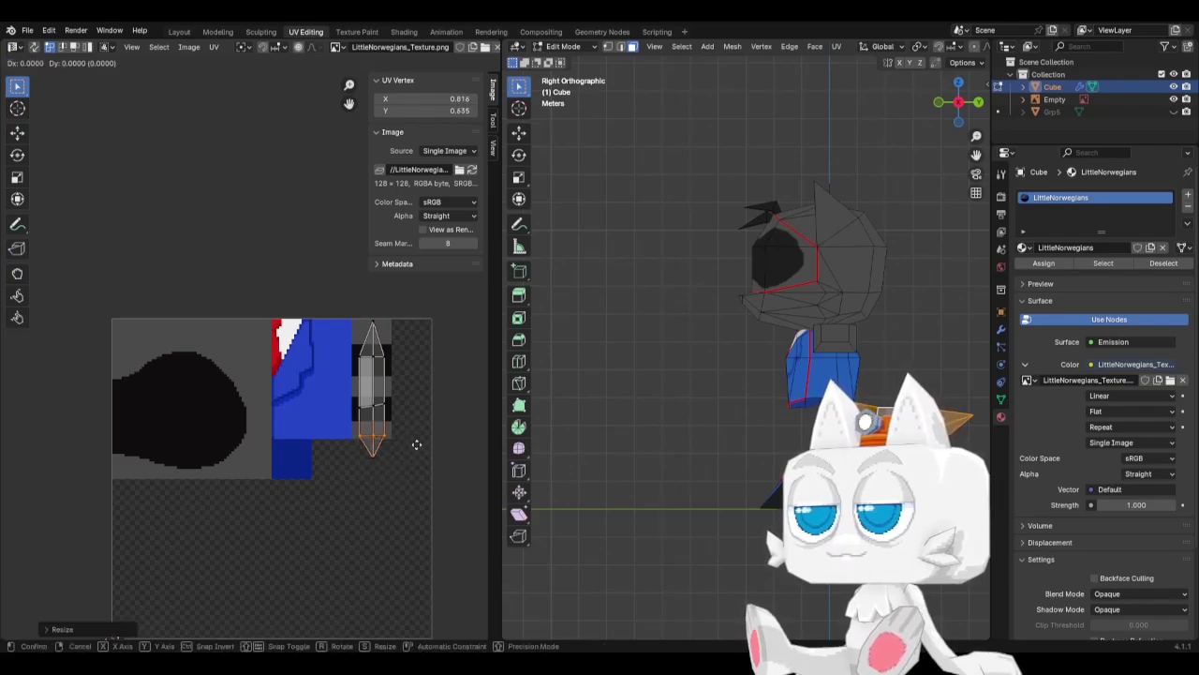
{"action": "left_click", "coordinate": [417, 445]}
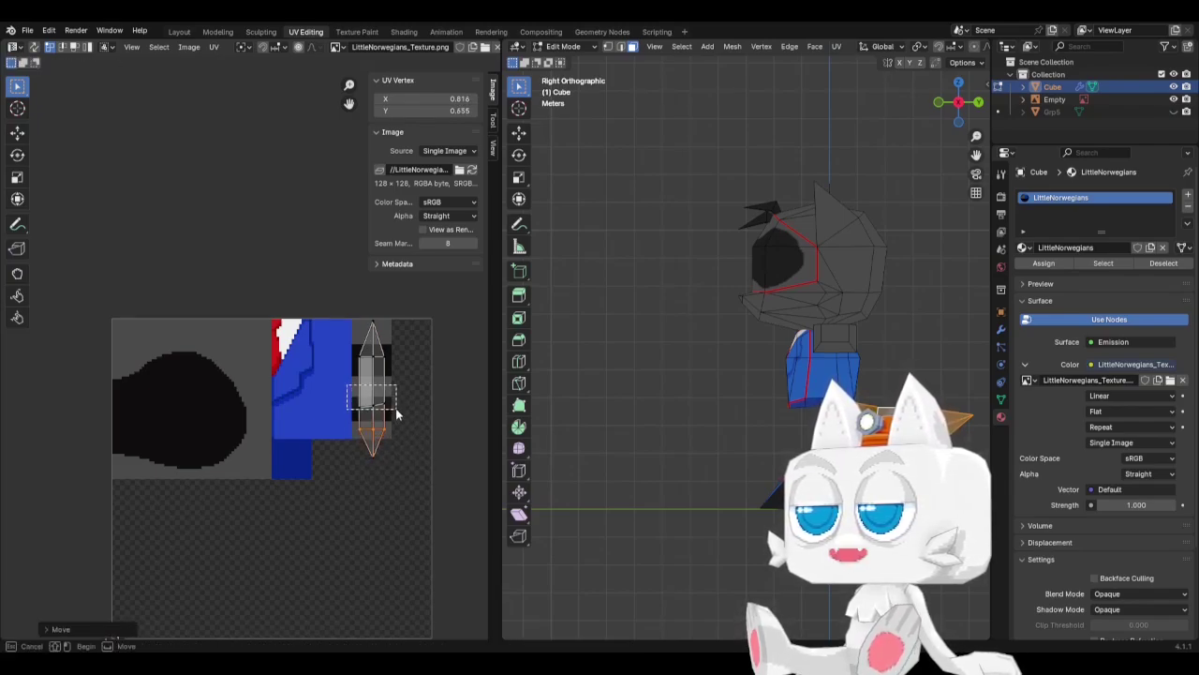
Flatten the tail island's crooked row along Y and move it up within the lower black stripe.
{"action": "left_click_drag", "start_coordinate": [395, 414], "coordinate": [397, 412]}
{"action": "key", "text": "s"}
{"action": "key", "text": "y"}
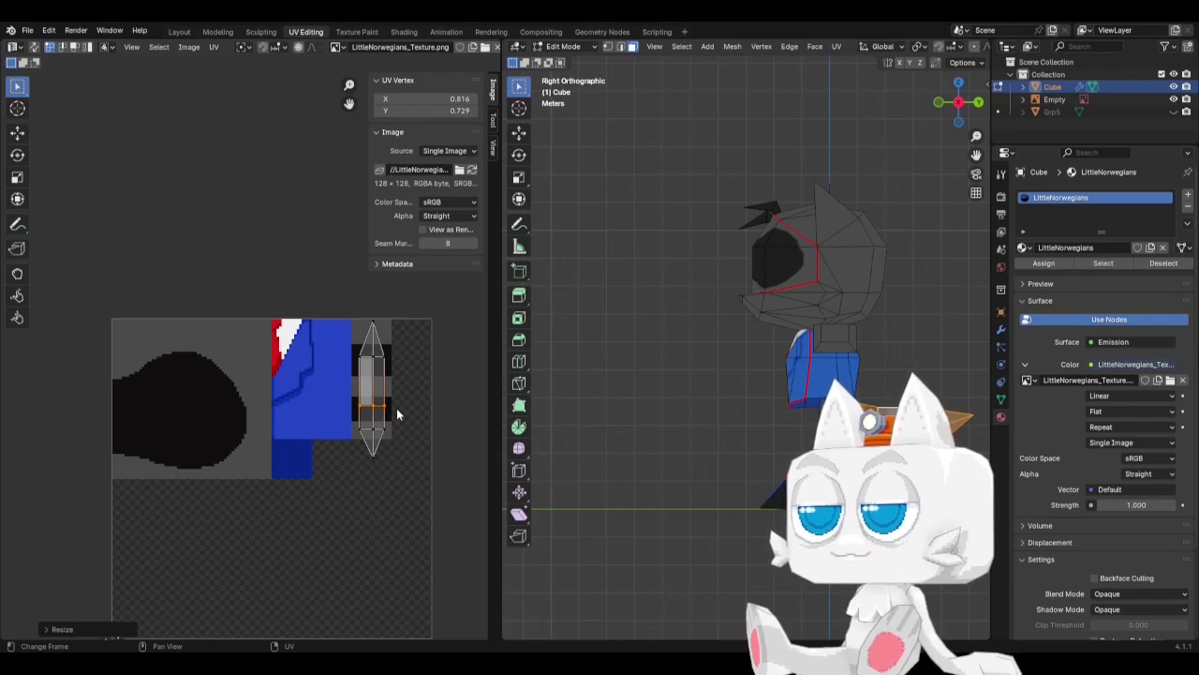
{"action": "key", "text": "g"}
{"action": "left_click", "coordinate": [397, 408]}
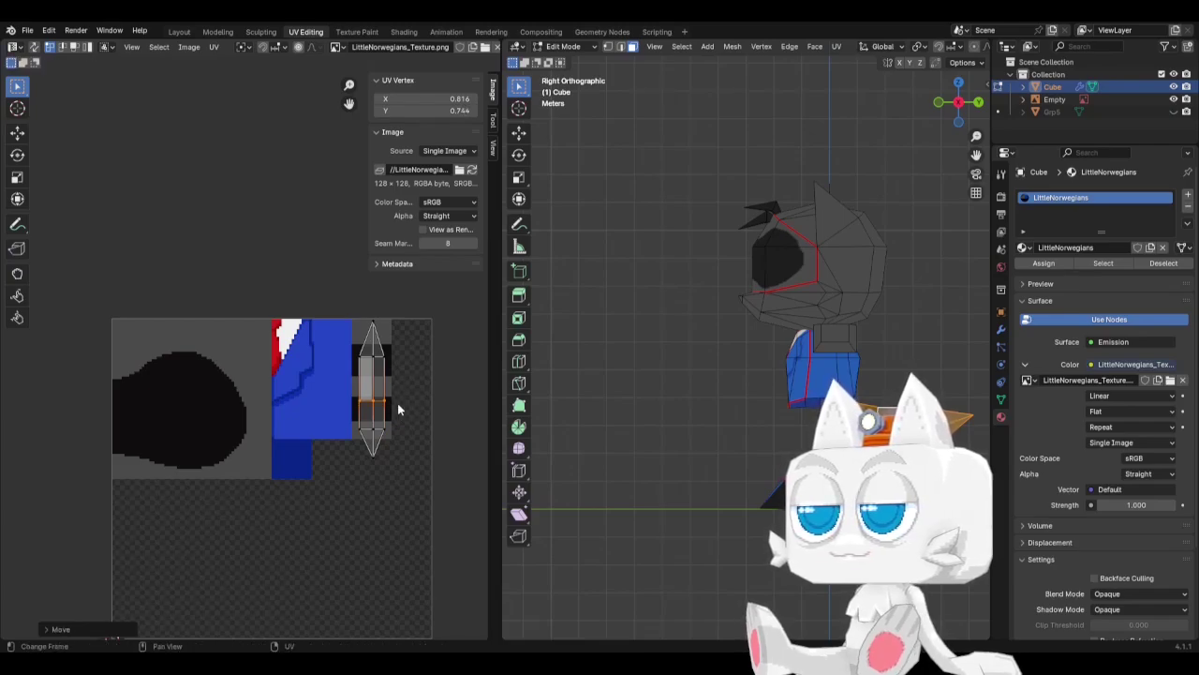
Pull the tail island's bottom tip up into the grey strip and check the striped tail from several views.
{"action": "key", "text": "g"}
{"action": "left_click", "coordinate": [399, 458]}
{"action": "key", "text": "Tab"}
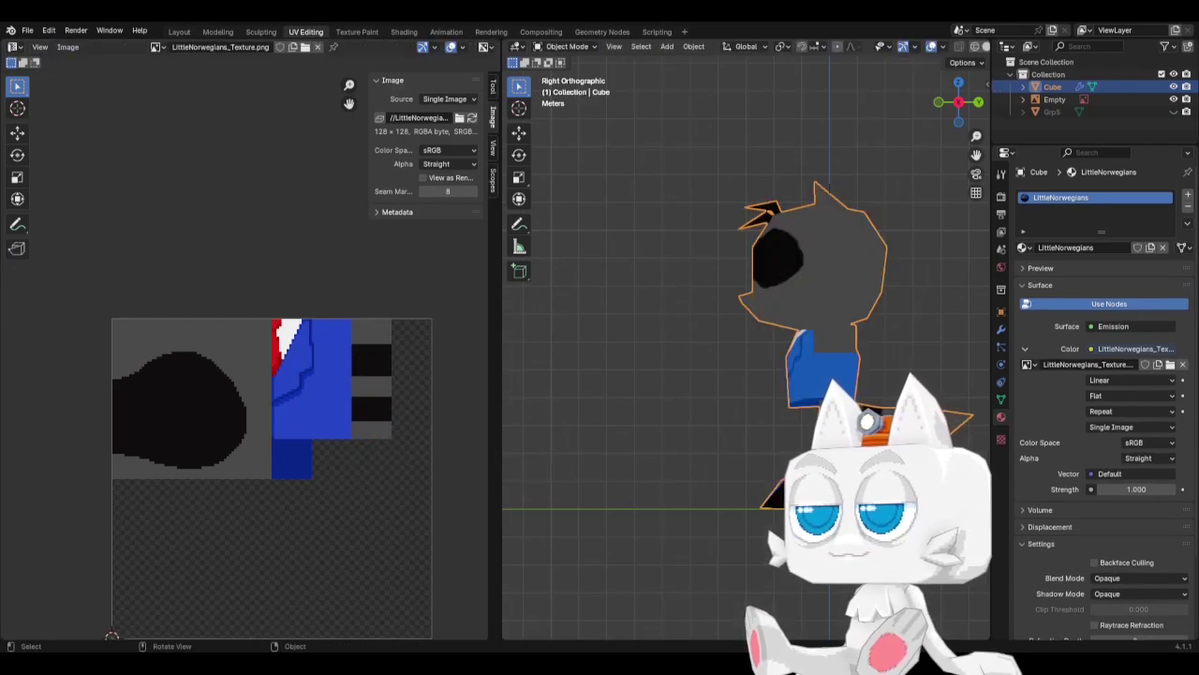
{"action": "scroll", "coordinate": [747, 346], "scroll_direction": "down", "scroll_amount": 3}
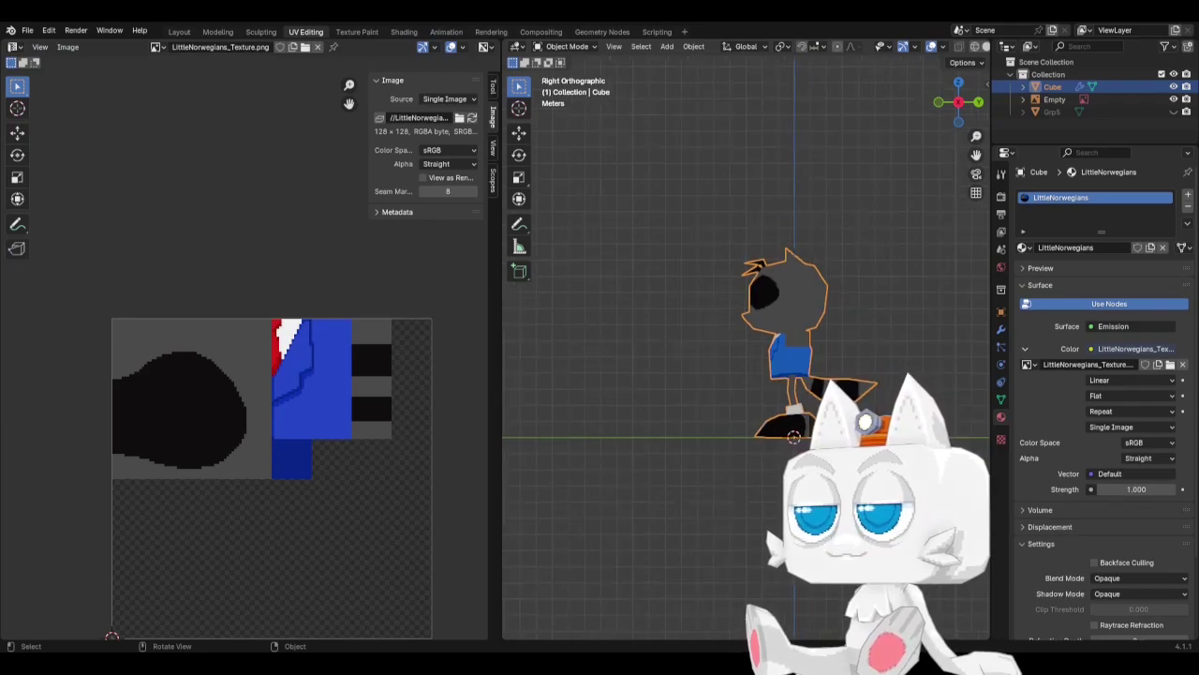
{"action": "key", "text": "KP_1"}
{"action": "scroll", "coordinate": [747, 347], "scroll_direction": "up", "scroll_amount": 4}
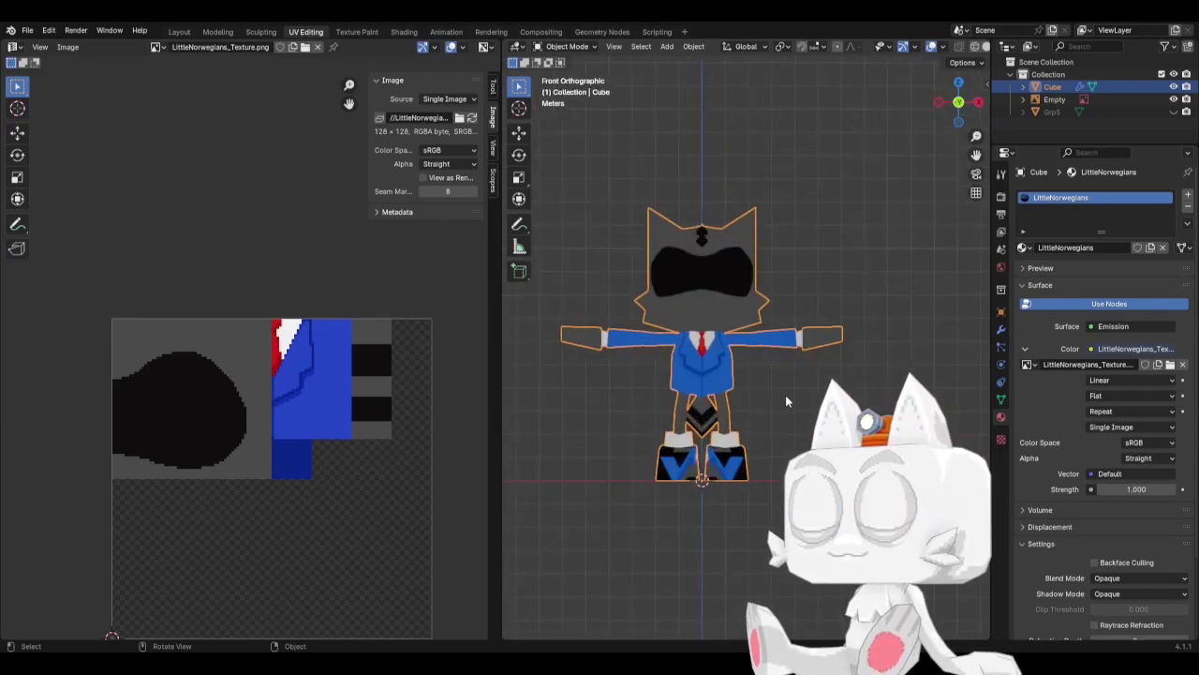
{"action": "middle_click_drag", "start_coordinate": [785, 395], "coordinate": [738, 305]}
Select the snout tip's vertices in the right side view, move their UVs onto the black eye patch and inspect the nose.
{"action": "key", "text": "Tab"}
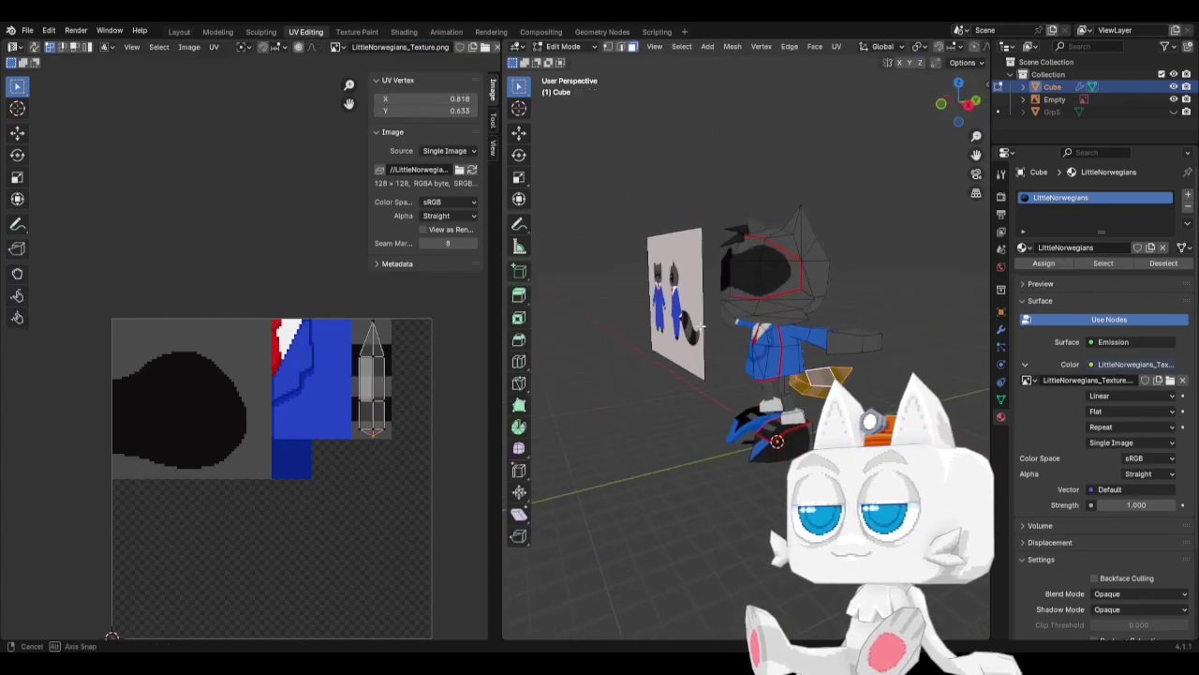
{"action": "key", "text": "KP_3"}
{"action": "scroll", "coordinate": [705, 312], "scroll_direction": "up", "scroll_amount": 3}
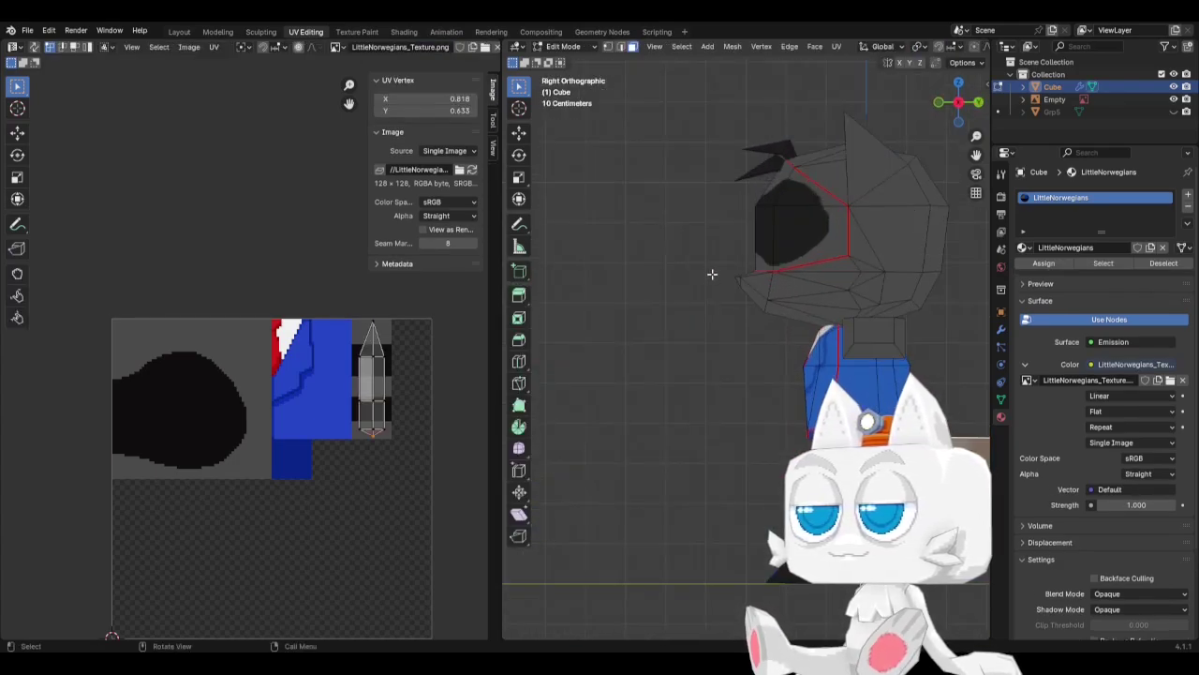
{"action": "left_click", "coordinate": [719, 289]}
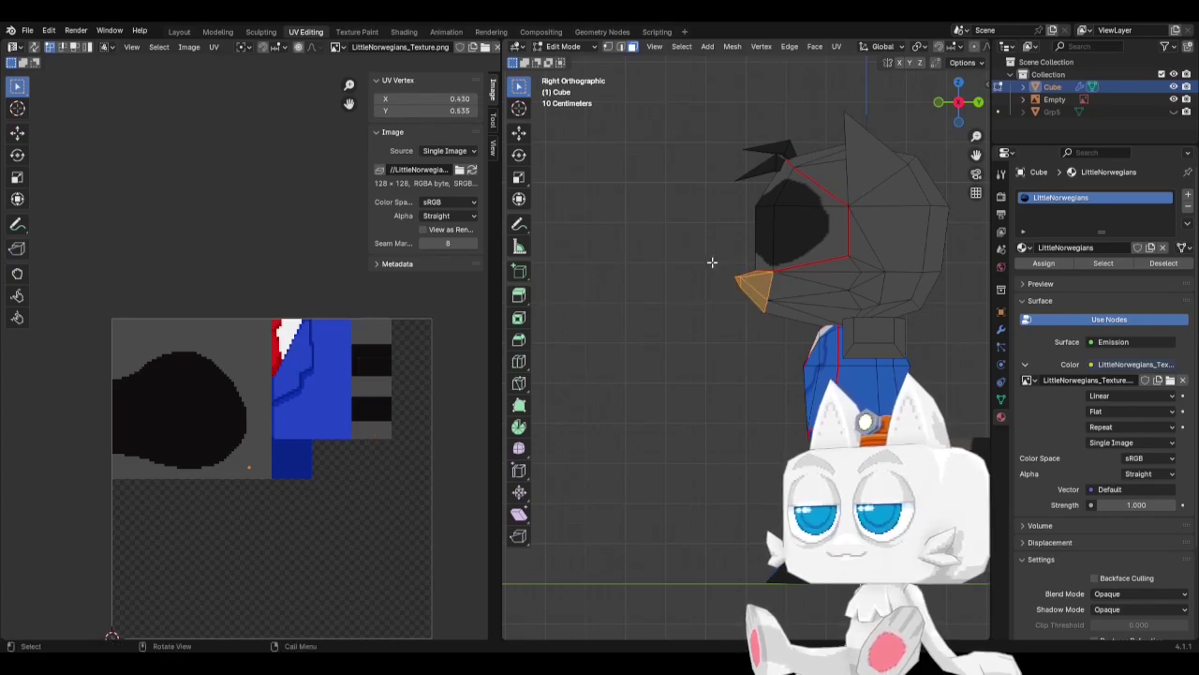
{"action": "left_click", "coordinate": [710, 263]}
{"action": "key", "text": "1"}
{"action": "left_click_drag", "start_coordinate": [706, 262], "coordinate": [747, 309]}
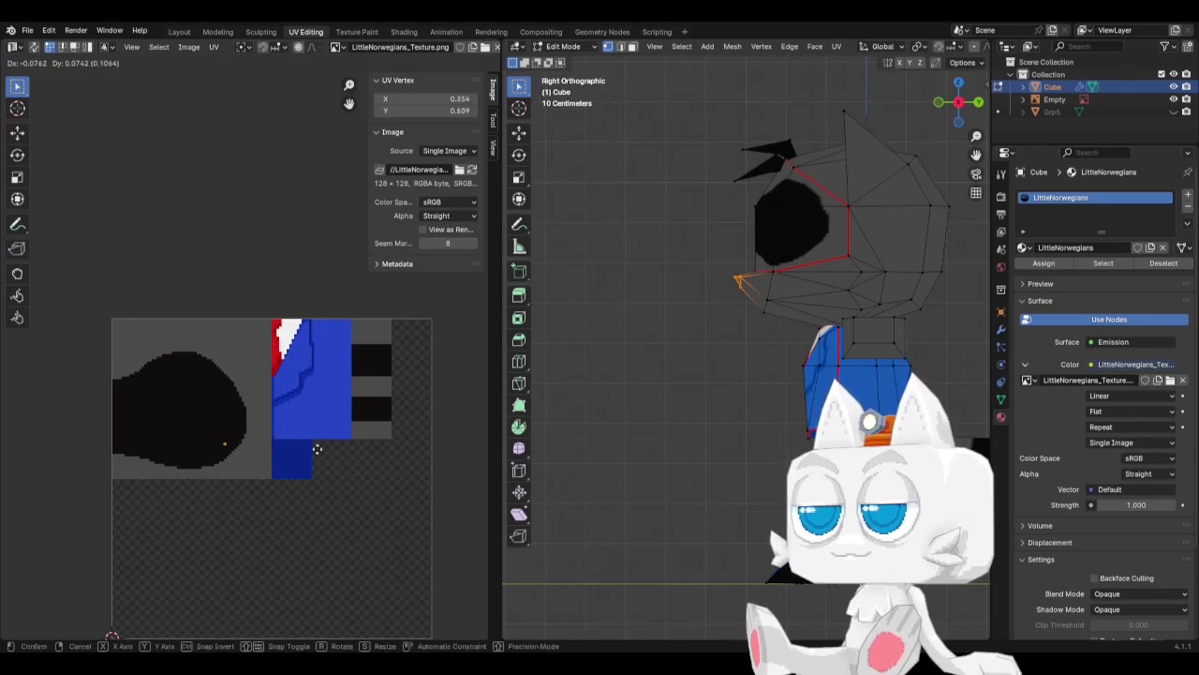
{"action": "key", "text": "Tab"}
{"action": "middle_click_drag", "start_coordinate": [775, 290], "coordinate": [826, 327]}
{"action": "key", "text": "Tab"}
{"action": "mouse_move", "coordinate": [718, 295]}
{"action": "middle_mouse_down"}
{"action": "mouse_move", "coordinate": [670, 288]}
{"action": "mouse_move", "coordinate": [712, 281]}
{"action": "mouse_move", "coordinate": [734, 314]}
{"action": "mouse_move", "coordinate": [715, 291]}
{"action": "middle_mouse_up"}
{"action": "key", "text": "Tab"}
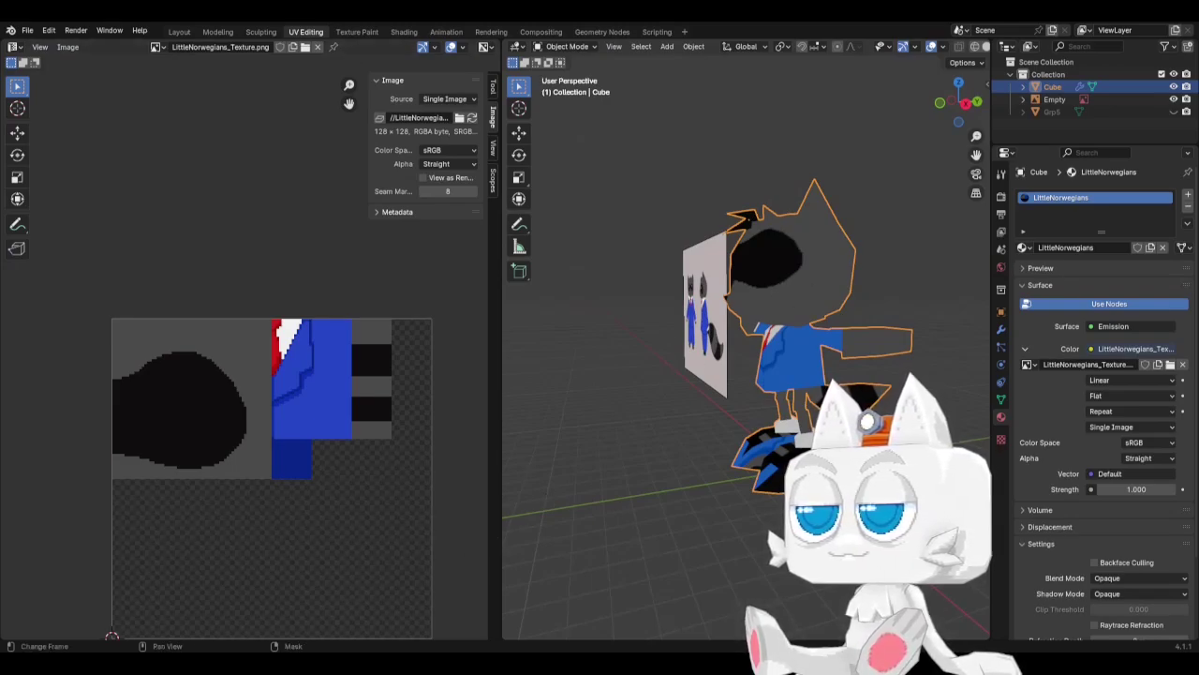
Switch to Aseprite, clear the selection and extend the black eye patch down to the grey area's lower edge, filling the gap with #100e0e.
{"action": "key", "text": "alt+Tab"}
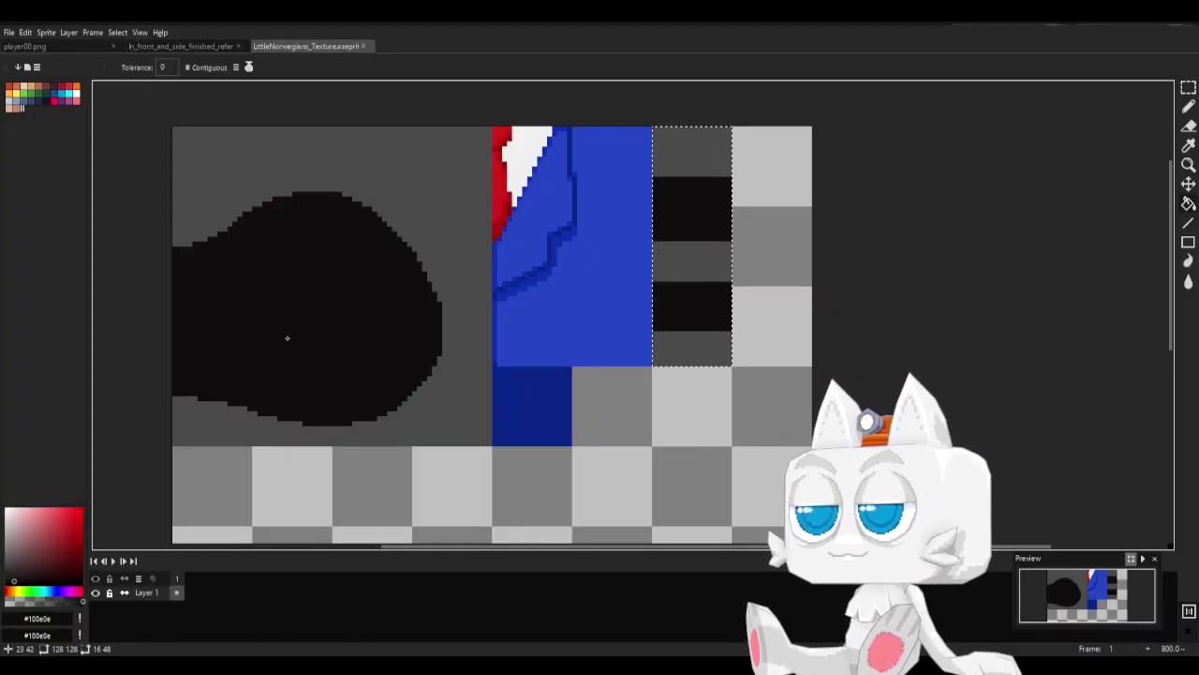
{"action": "key", "text": "b"}
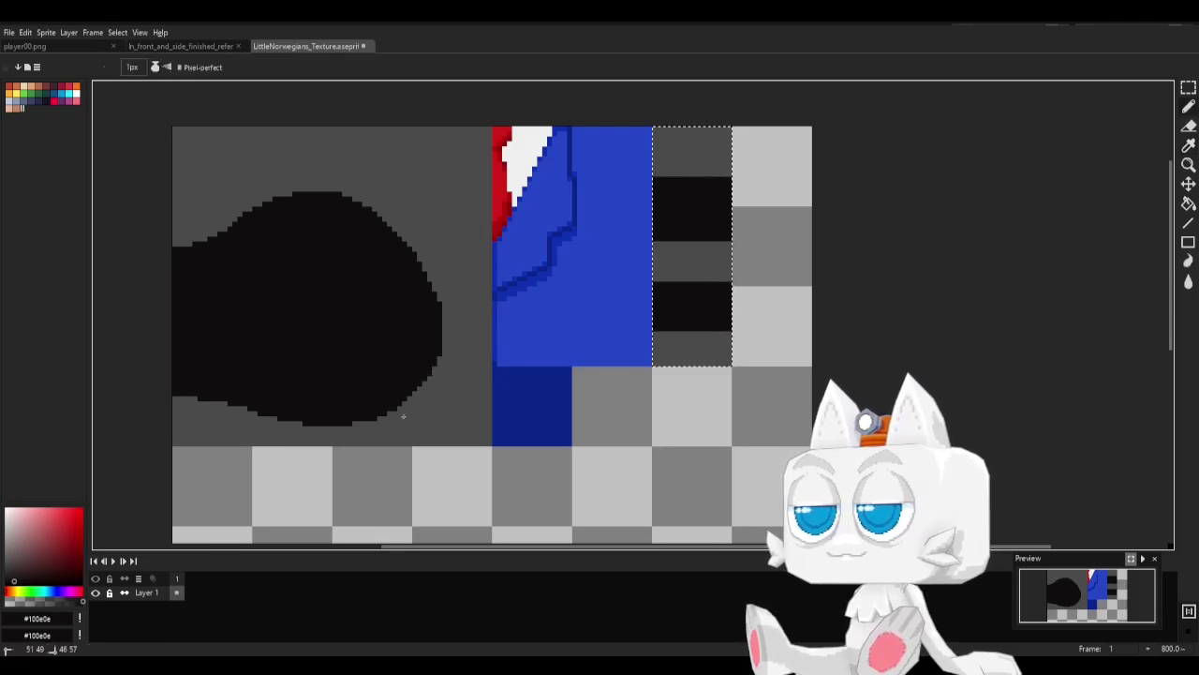
{"action": "left_click", "coordinate": [1189, 88]}
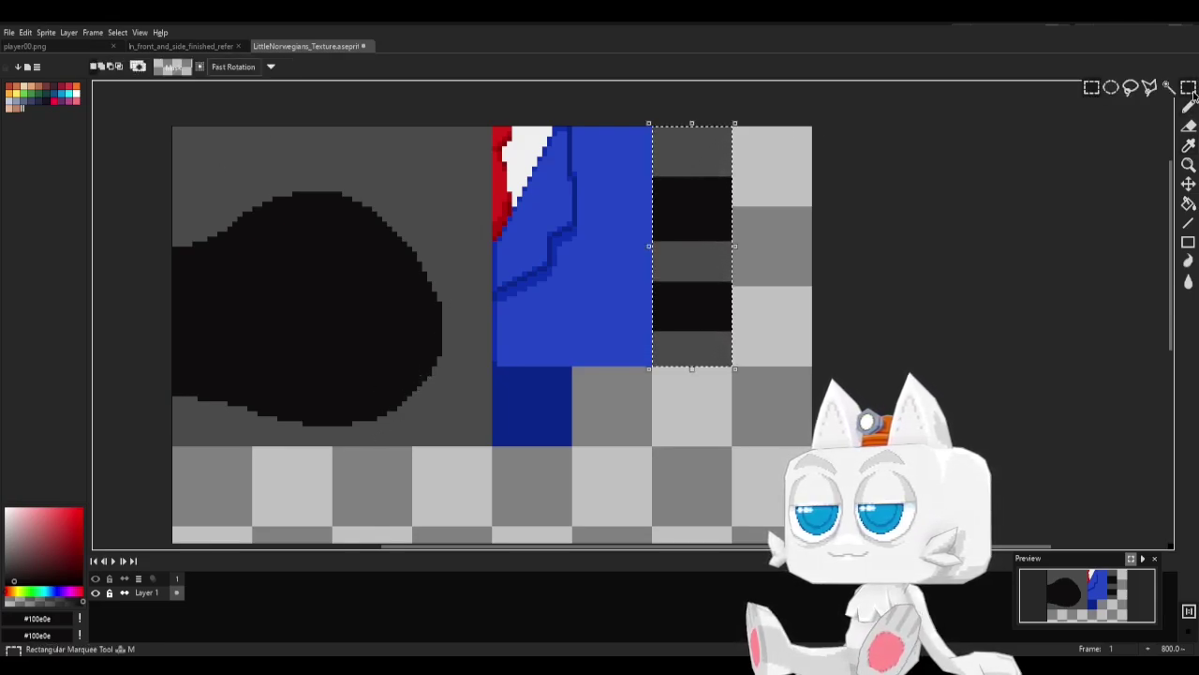
{"action": "left_click", "coordinate": [769, 338]}
{"action": "key", "text": "b"}
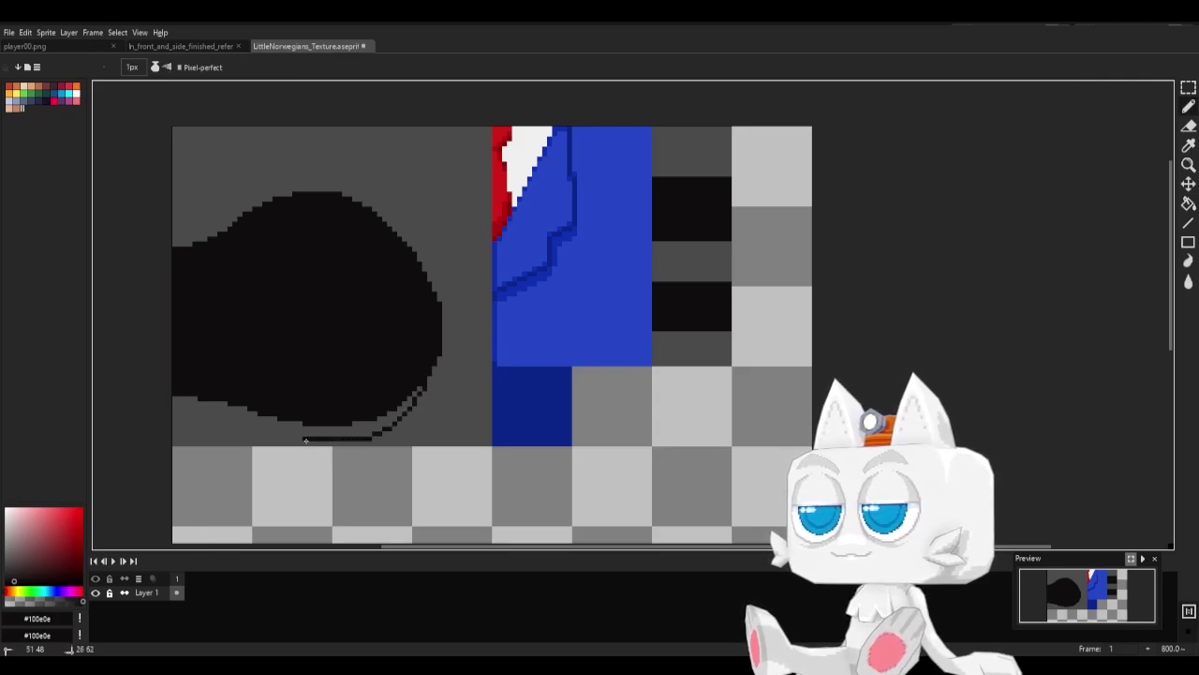
{"action": "key", "text": "g"}
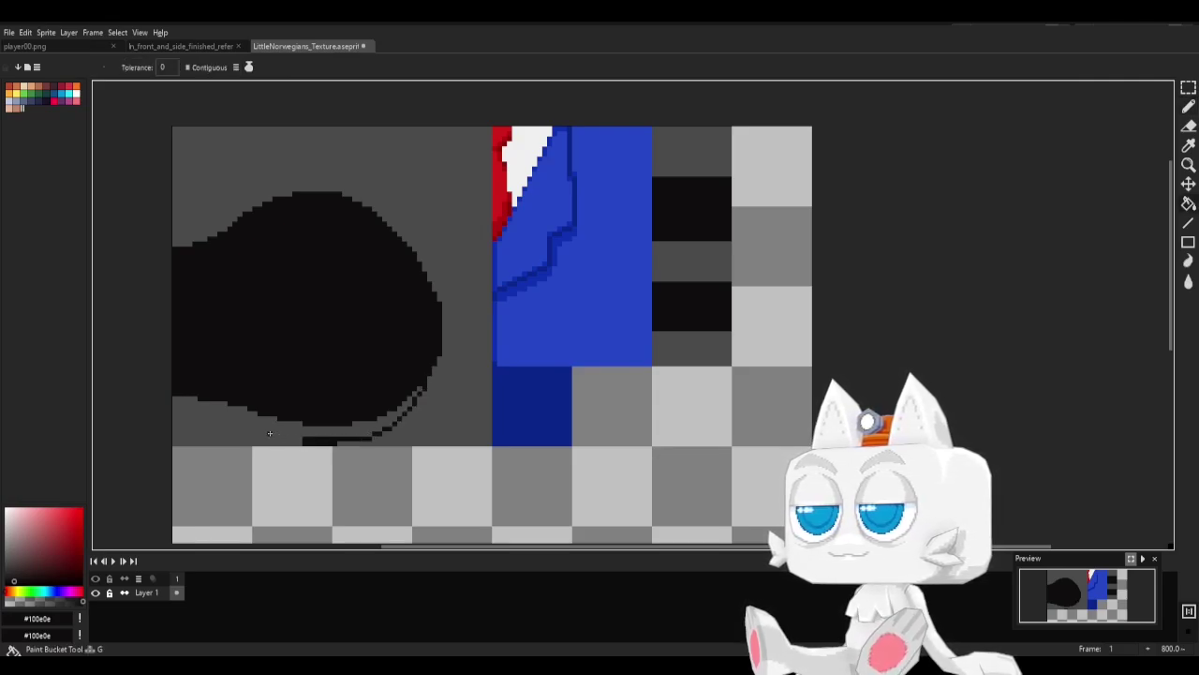
{"action": "left_click", "coordinate": [279, 437]}
{"action": "key", "text": "b"}
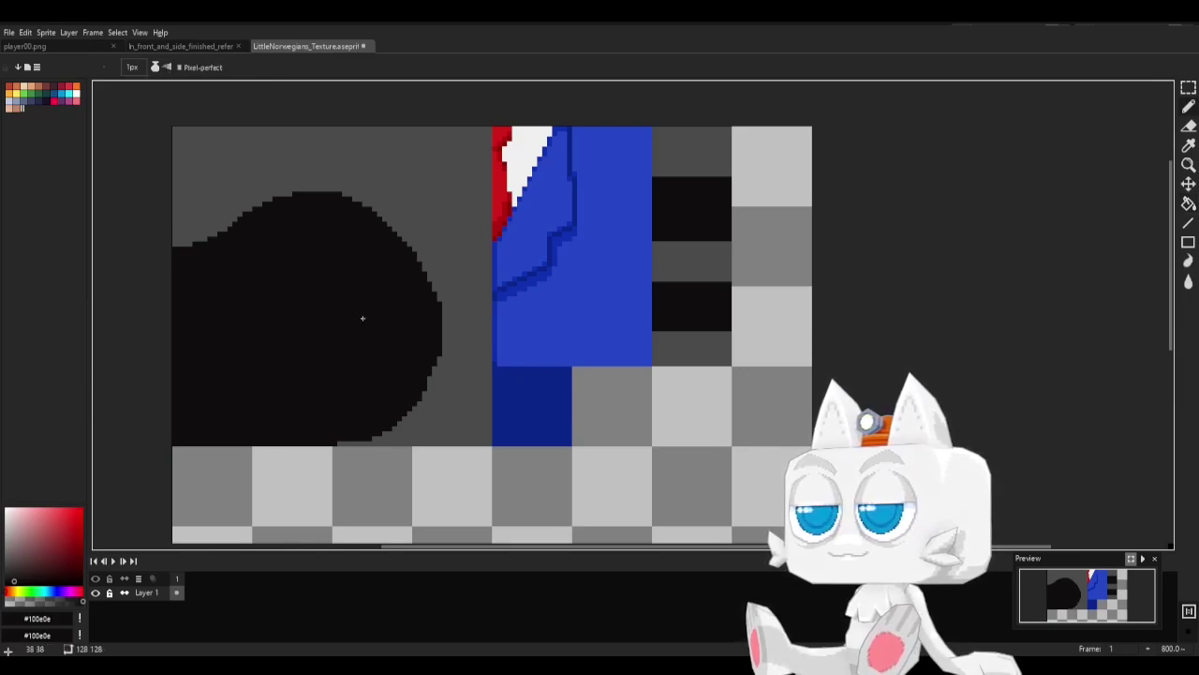
Save the texture and export it as LittleNorwegians_Texture.png.
{"action": "key", "text": "ctrl+s"}
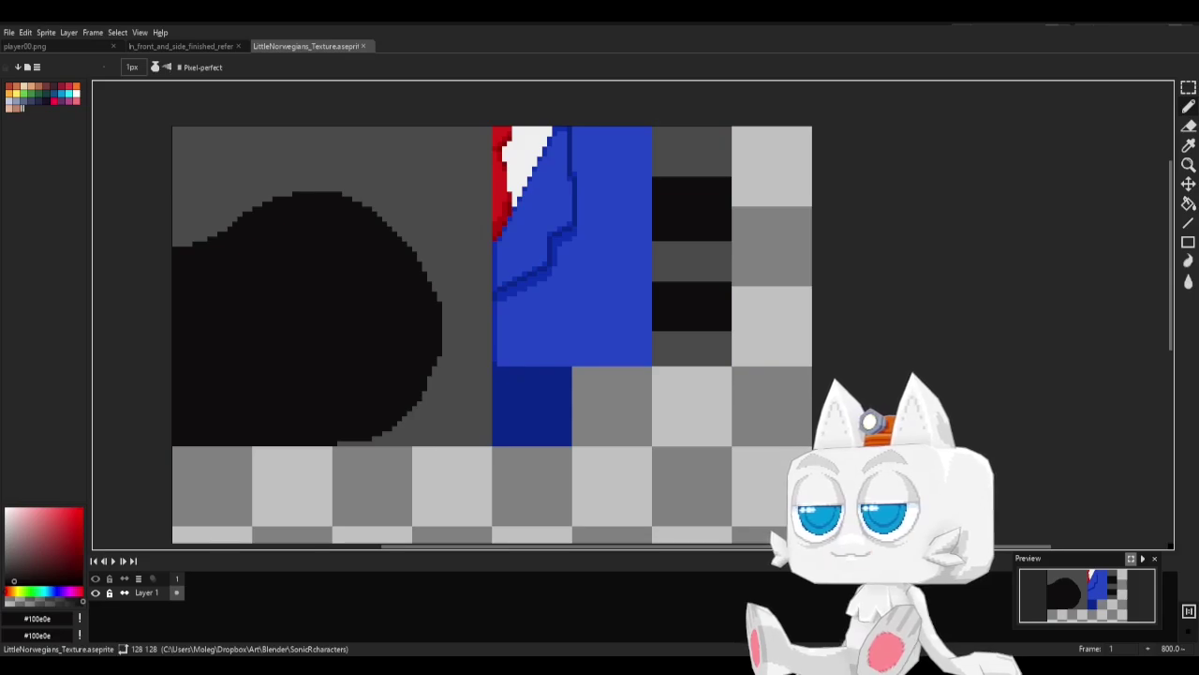
{"action": "left_click", "coordinate": [10, 35]}
{"action": "mouse_move", "coordinate": [43, 136]}
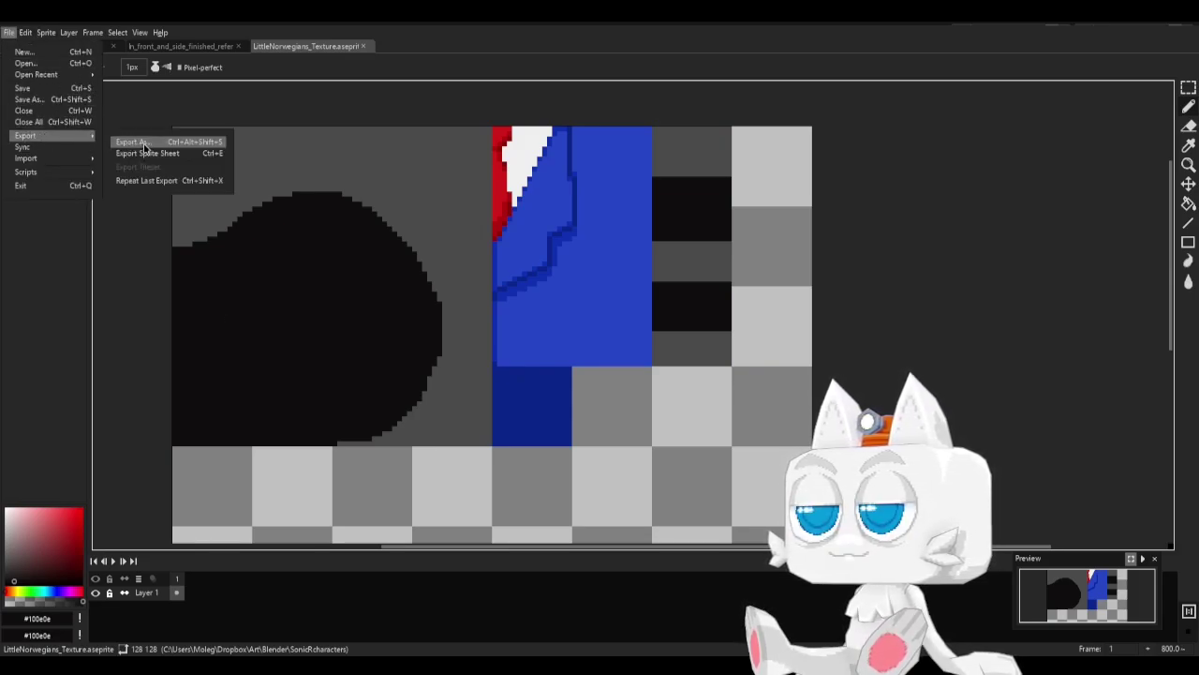
{"action": "left_click", "coordinate": [141, 142]}
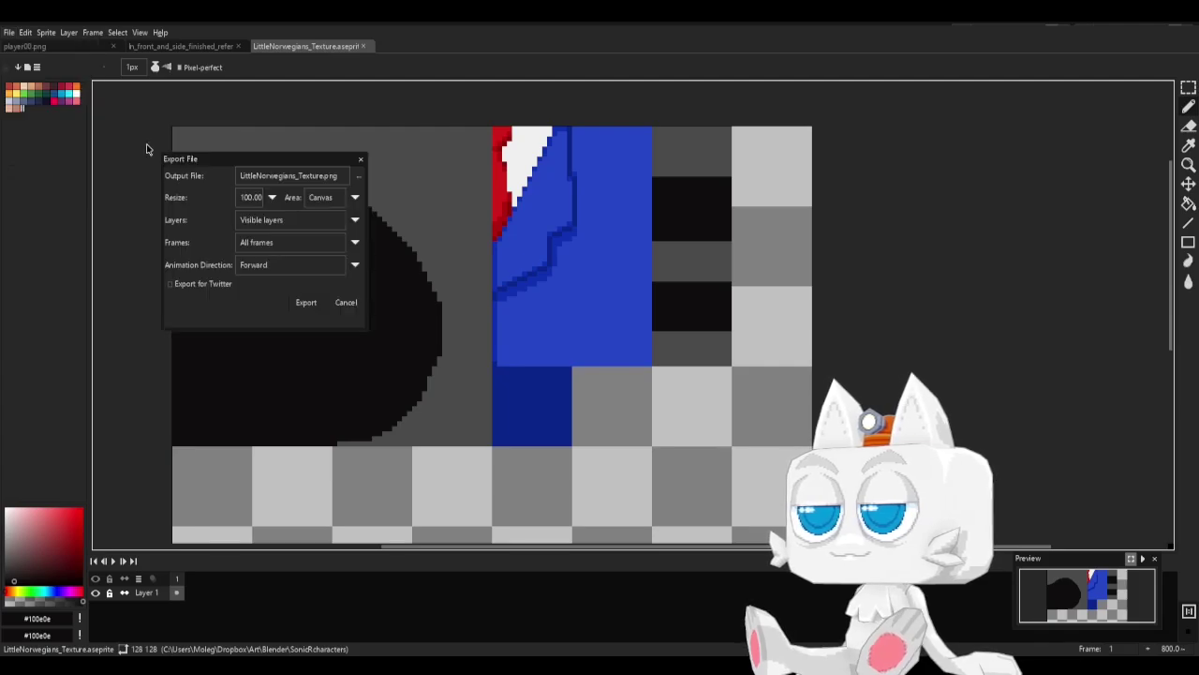
{"action": "left_click", "coordinate": [303, 301]}
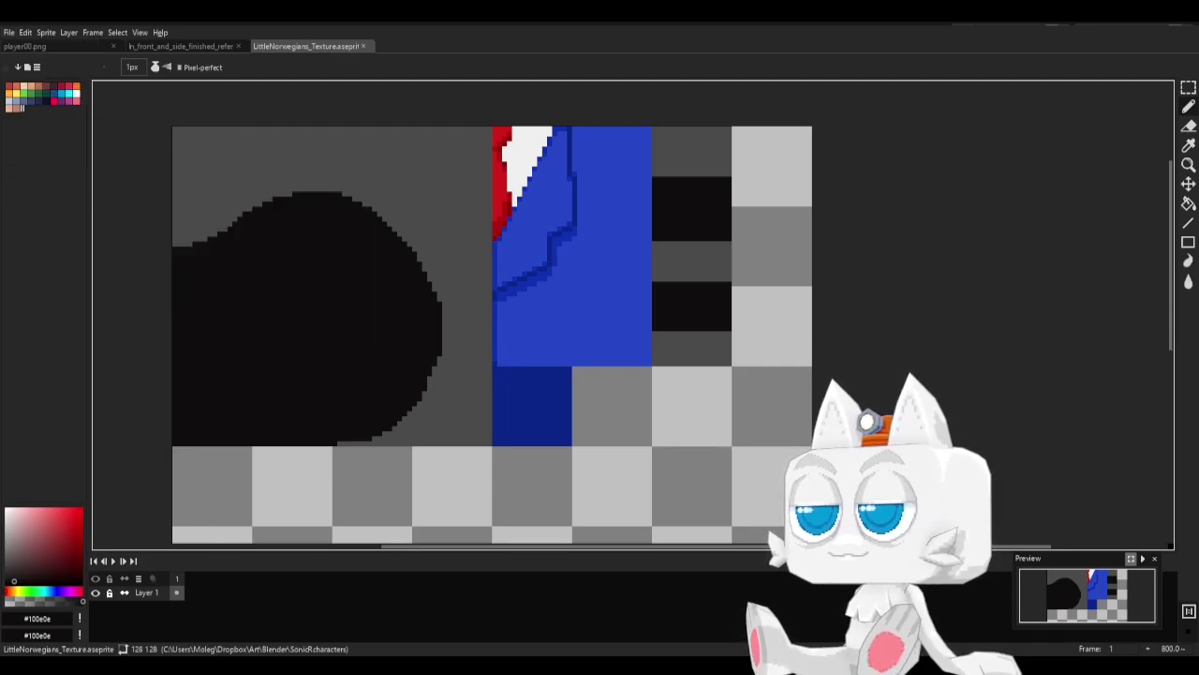
Switch to Blender, reload the texture image and enter Edit Mode on the character.
{"action": "key", "text": "alt+Tab"}
{"action": "left_click", "coordinate": [471, 117]}
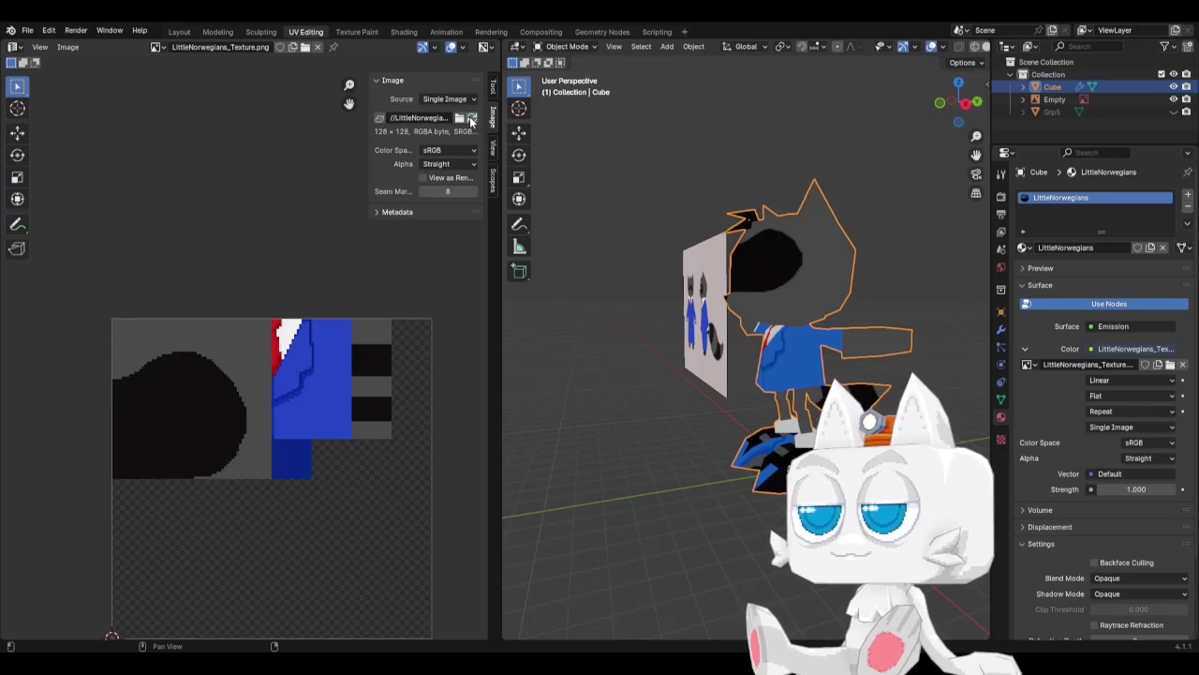
{"action": "mouse_move", "coordinate": [740, 318]}
{"action": "middle_mouse_down"}
{"action": "mouse_move", "coordinate": [777, 324]}
{"action": "mouse_move", "coordinate": [747, 300]}
{"action": "middle_mouse_up"}
{"action": "key", "text": "Tab"}
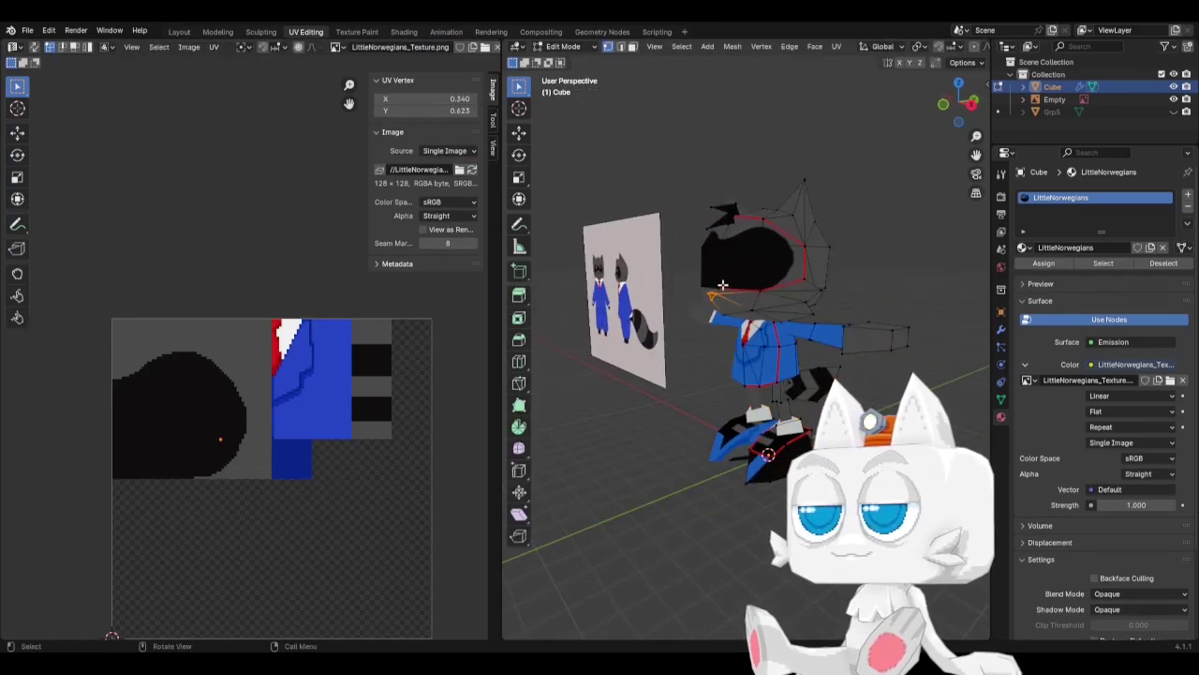
{"action": "key", "text": "g"}
{"action": "key", "text": "z"}
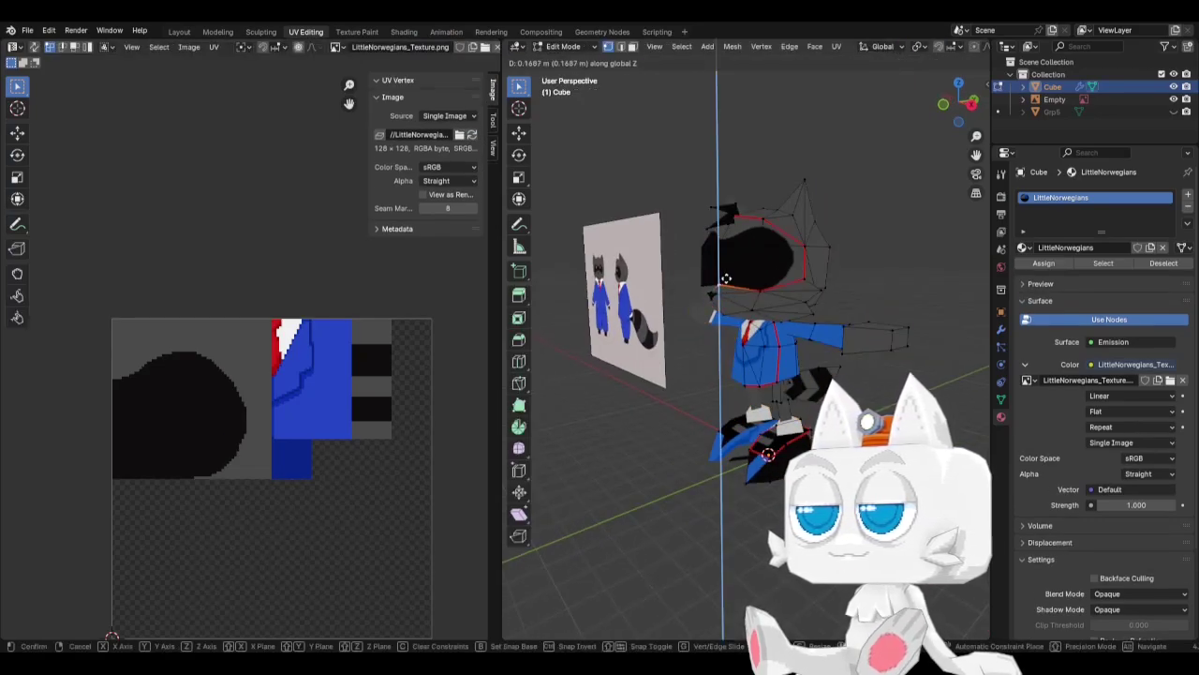
{"action": "left_click", "coordinate": [726, 281]}
Select the whole mesh, move the face island's lower inner corner UV slightly up along Y and return to Object Mode.
{"action": "key", "text": "a"}
{"action": "left_click", "coordinate": [119, 477]}
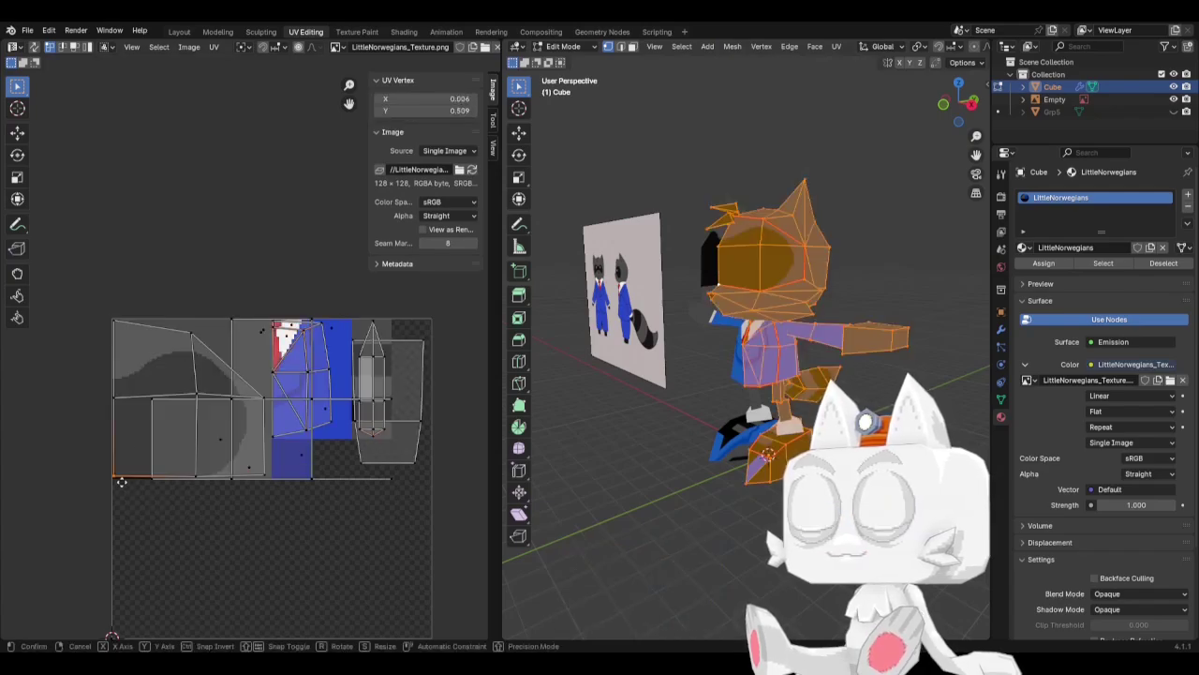
{"action": "key", "text": "g"}
{"action": "key", "text": "y"}
{"action": "left_click", "coordinate": [121, 472]}
{"action": "key", "text": "Tab"}
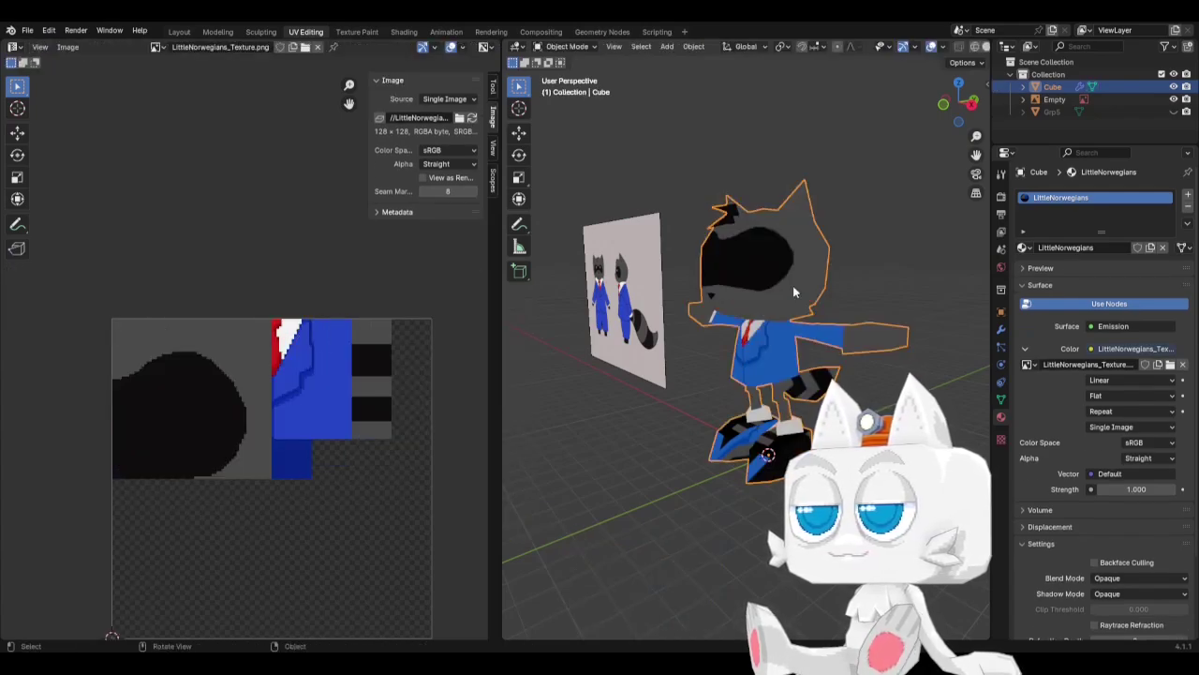
Check the eye patch and suit from the side and in front view, and save the Blender file.
{"action": "middle_click_drag", "start_coordinate": [793, 285], "coordinate": [868, 293]}
{"action": "key", "text": "KP_1"}
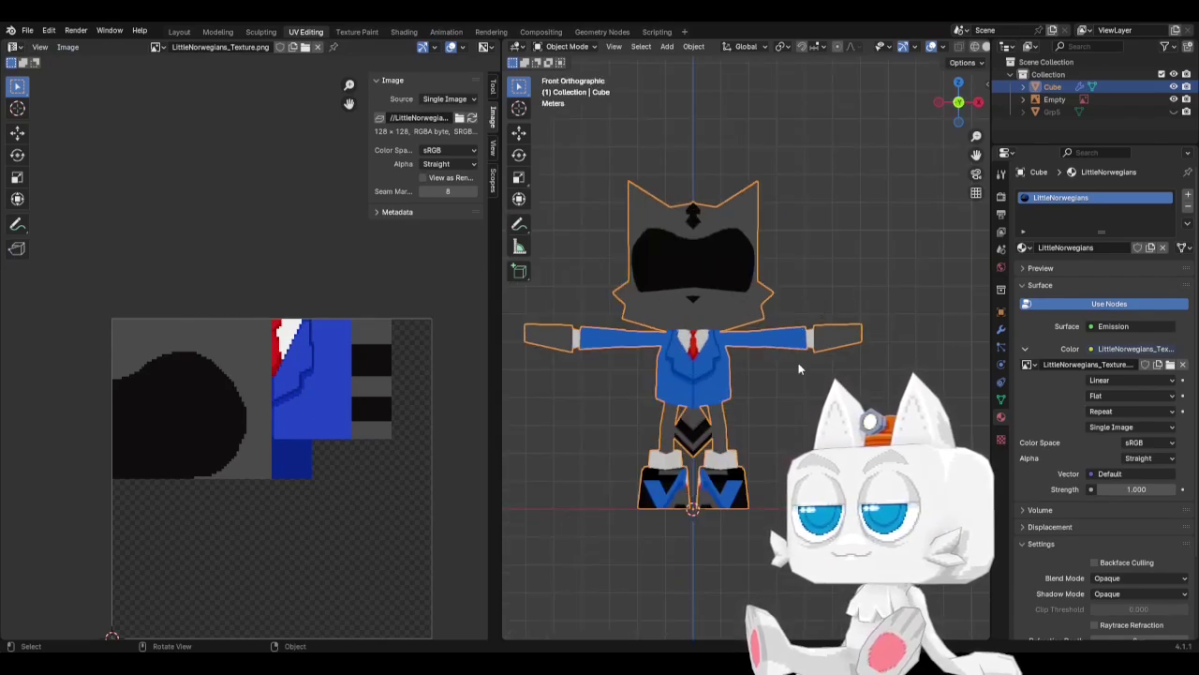
{"action": "middle_click_drag", "start_coordinate": [806, 413], "coordinate": [709, 411]}
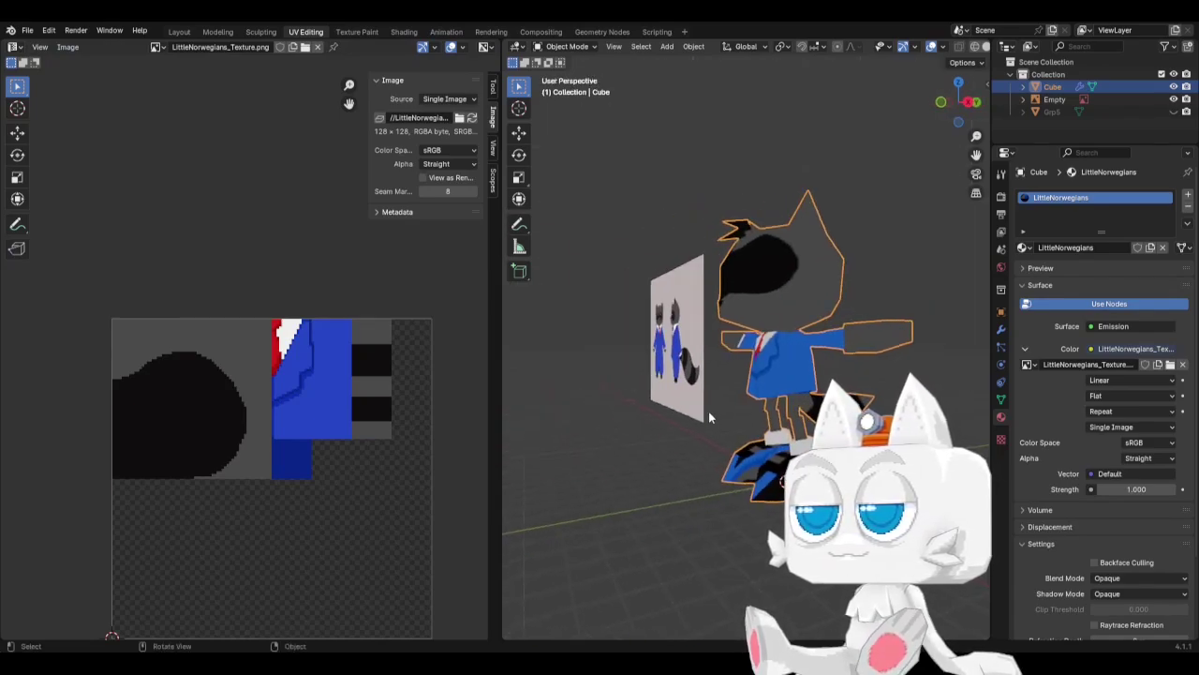
{"action": "key", "text": "KP_1"}
{"action": "key", "text": "ctrl+s"}
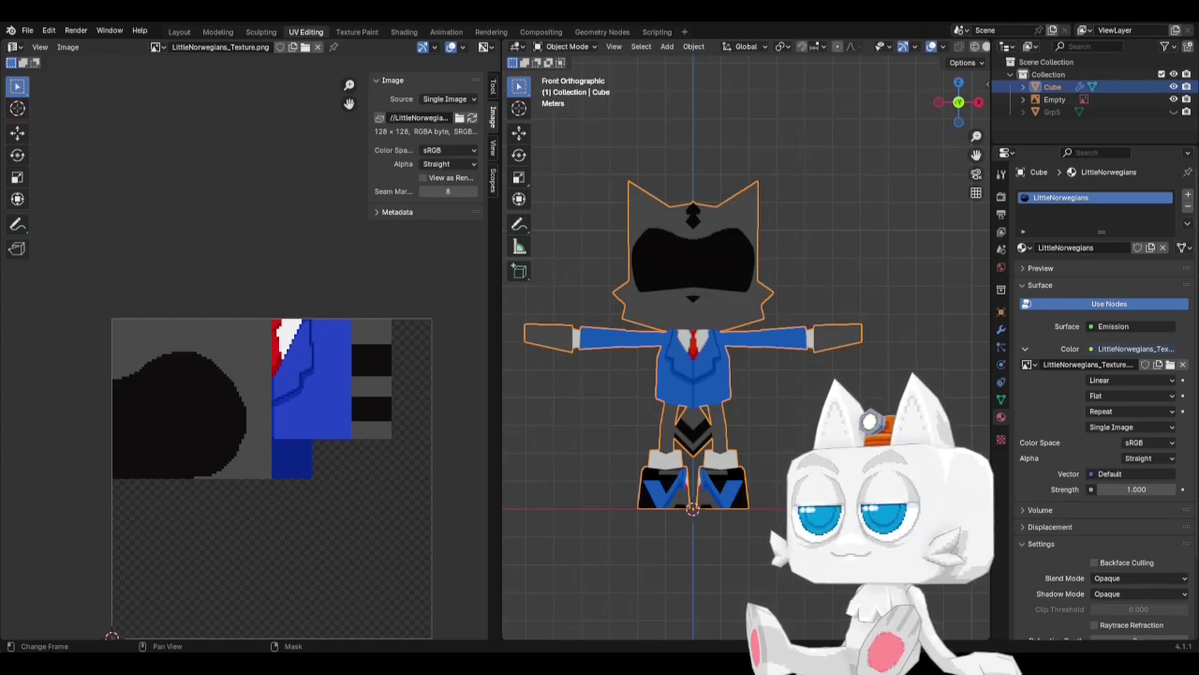
In face selection mode, select the foot's upper faces linked up to the seams, along with their UV island.
{"action": "mouse_move", "coordinate": [753, 338]}
{"action": "middle_mouse_down"}
{"action": "mouse_move", "coordinate": [702, 339]}
{"action": "mouse_move", "coordinate": [732, 347]}
{"action": "middle_mouse_up"}
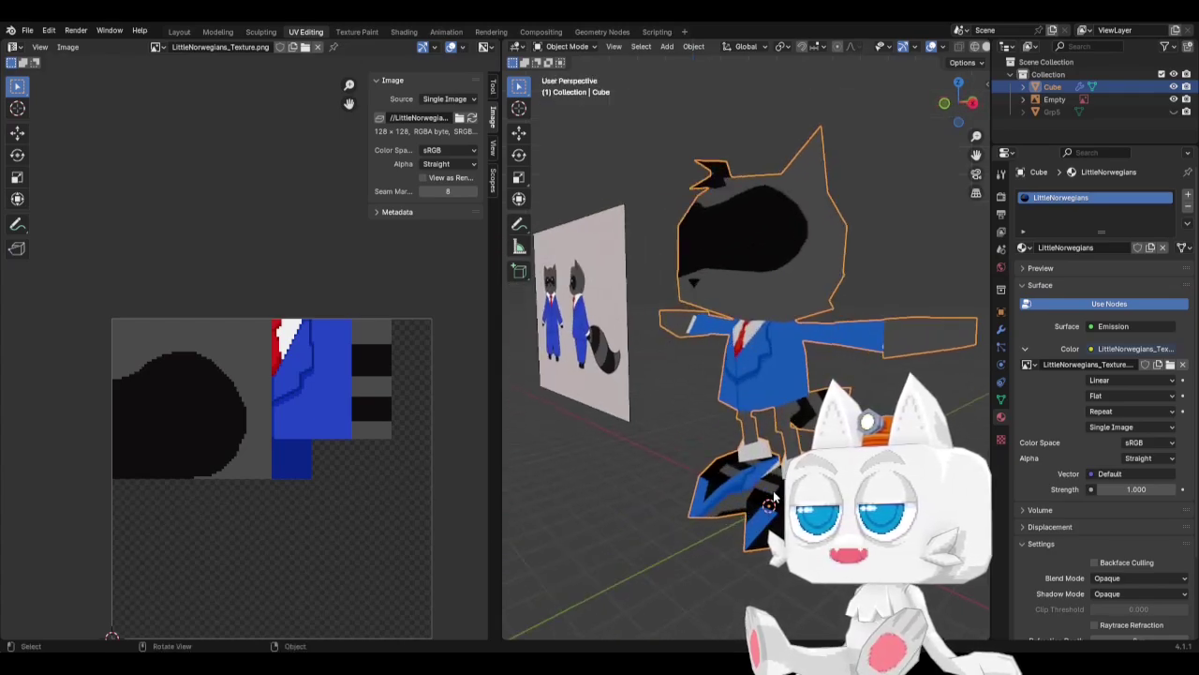
{"action": "key", "text": "Tab"}
{"action": "key", "text": "alt+a"}
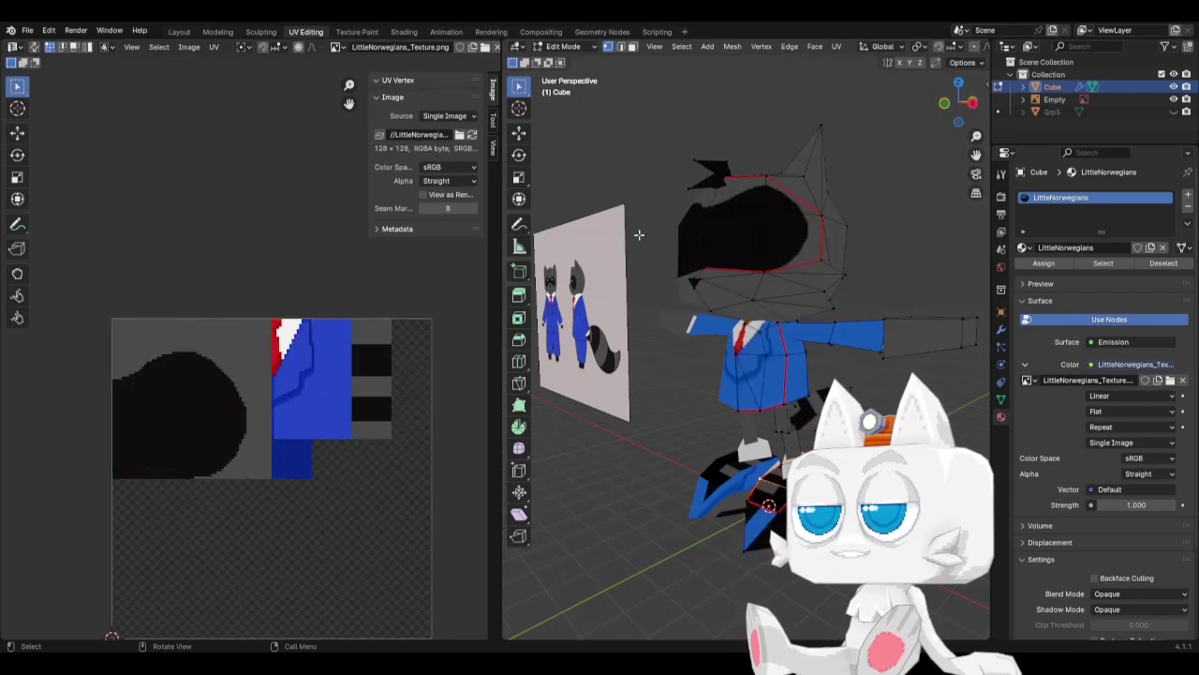
{"action": "left_click", "coordinate": [633, 48]}
{"action": "left_click", "coordinate": [776, 489]}
{"action": "key", "text": "ctrl+l"}
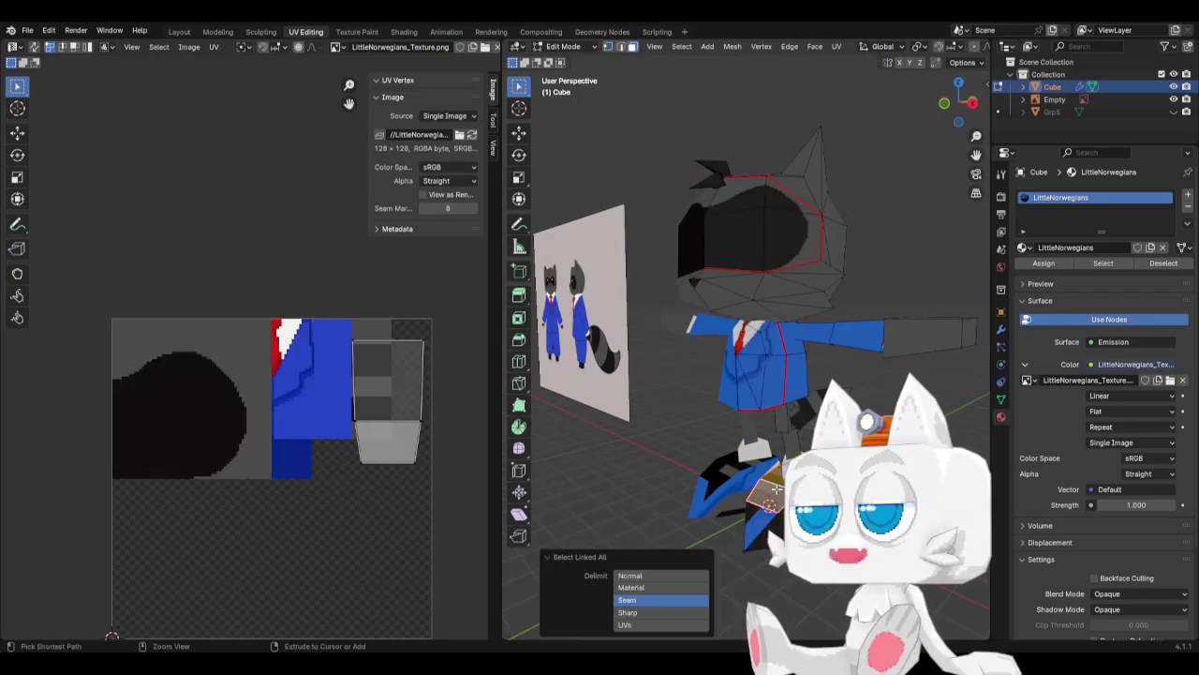
{"action": "key", "text": "a"}
Move the foot's UV island into the empty area below the eye patch, shrink it slightly and align it near the texture's outer edge.
{"action": "key", "text": "g"}
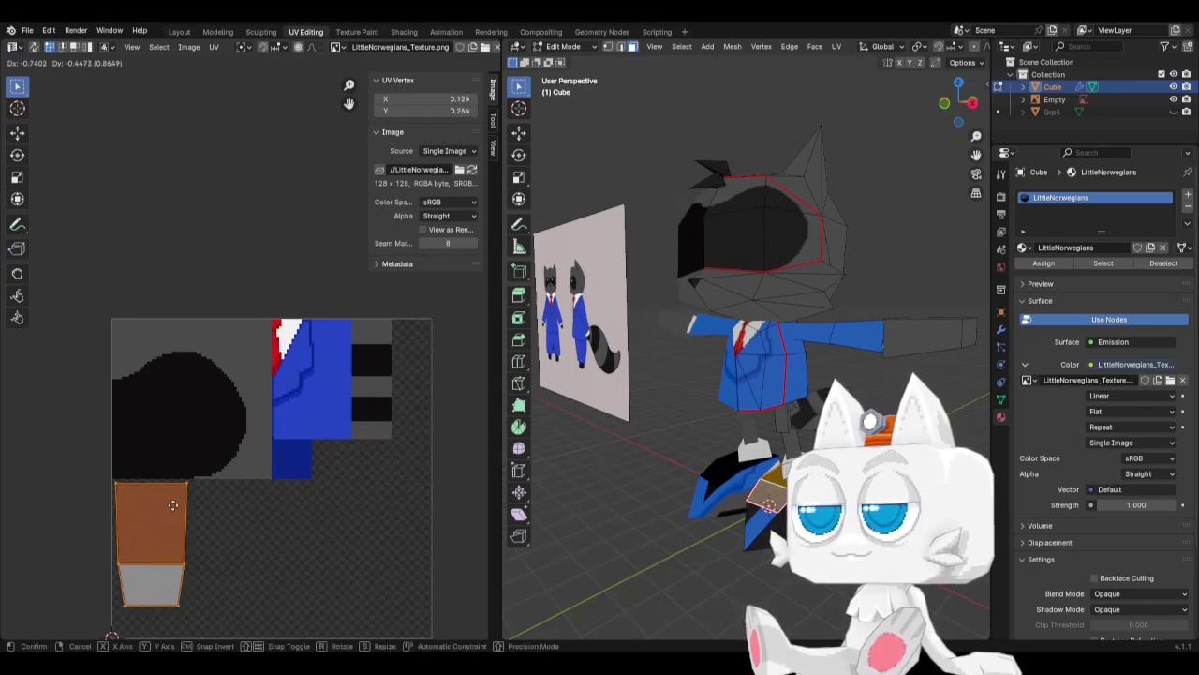
{"action": "left_click", "coordinate": [173, 505]}
{"action": "key", "text": "s"}
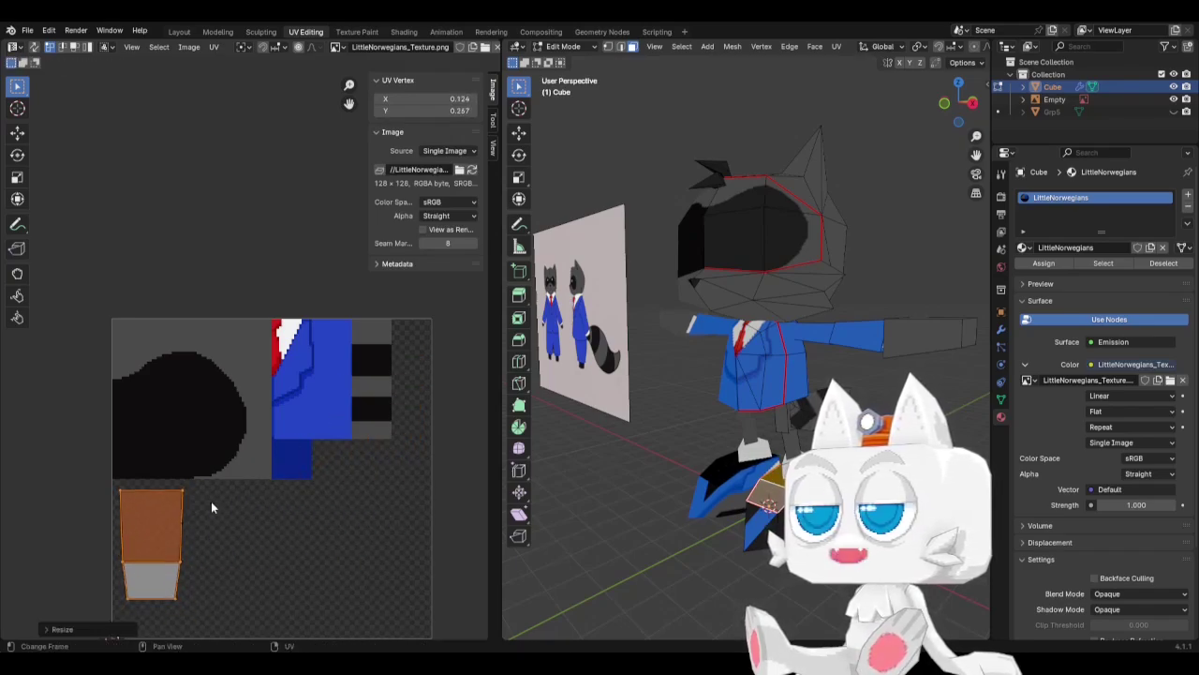
{"action": "left_click", "coordinate": [210, 502]}
{"action": "key", "text": "g"}
{"action": "left_click", "coordinate": [200, 493]}
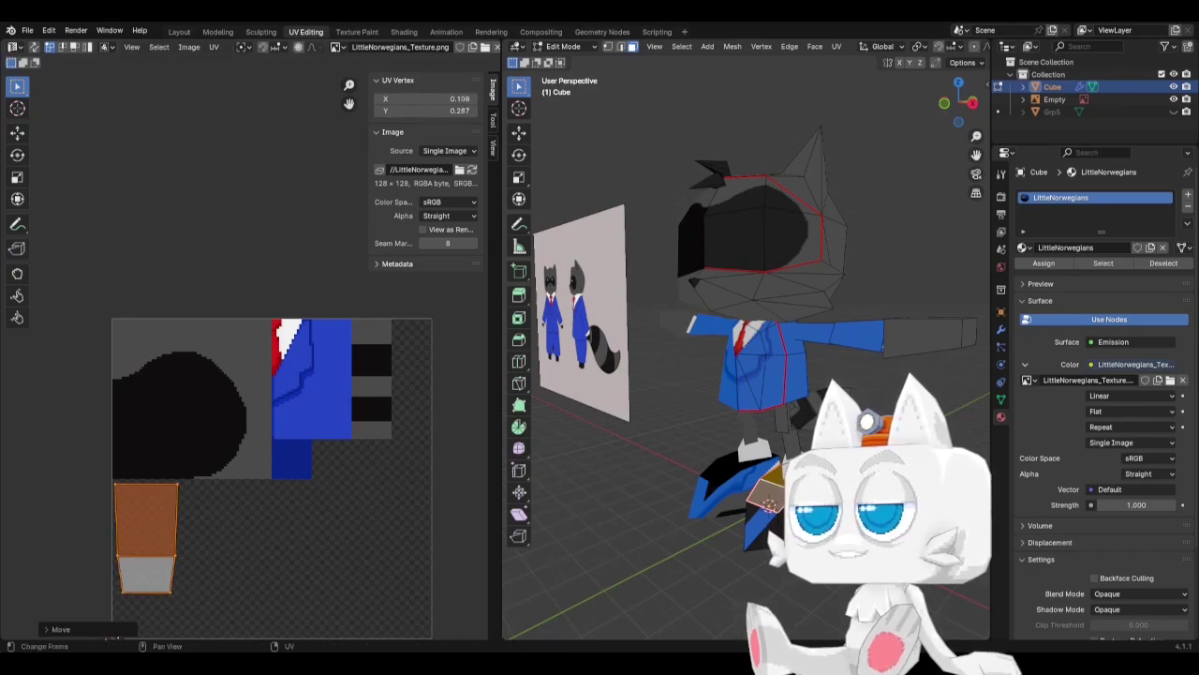
Switch to Aseprite, select a 16×32 pixel block directly below the eye patch and fill it with the suit's blue #2546c5.
{"action": "key", "text": "alt+Tab"}
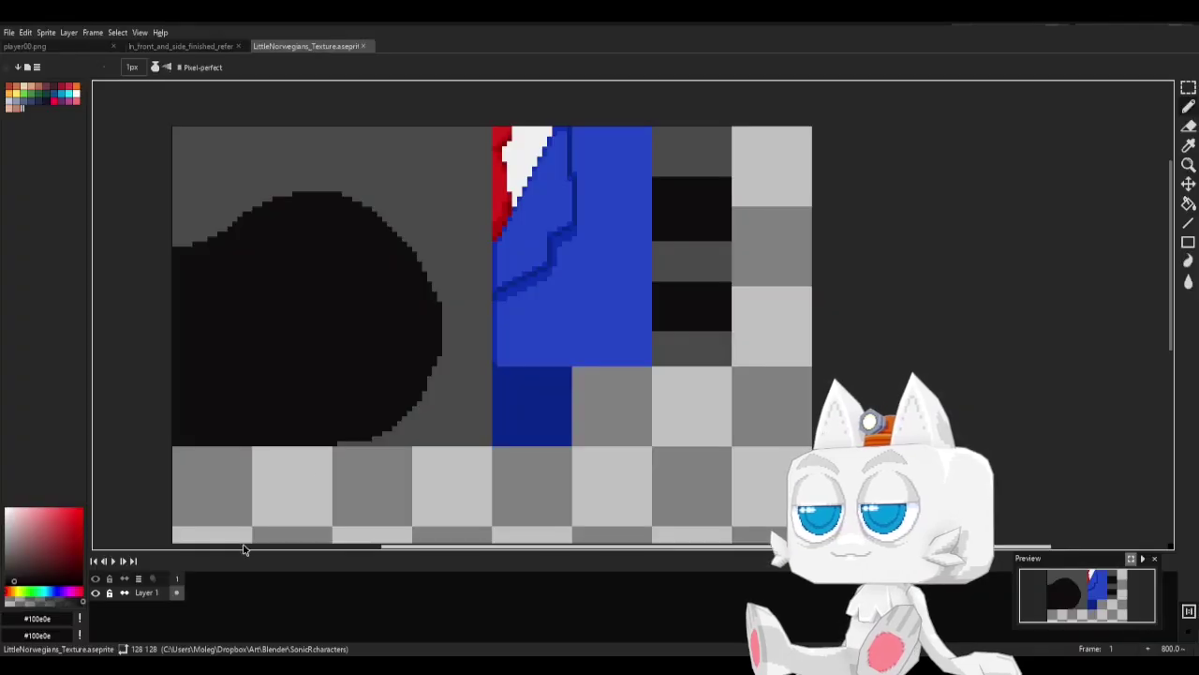
{"action": "scroll", "coordinate": [450, 295], "scroll_direction": "down", "scroll_amount": 2}
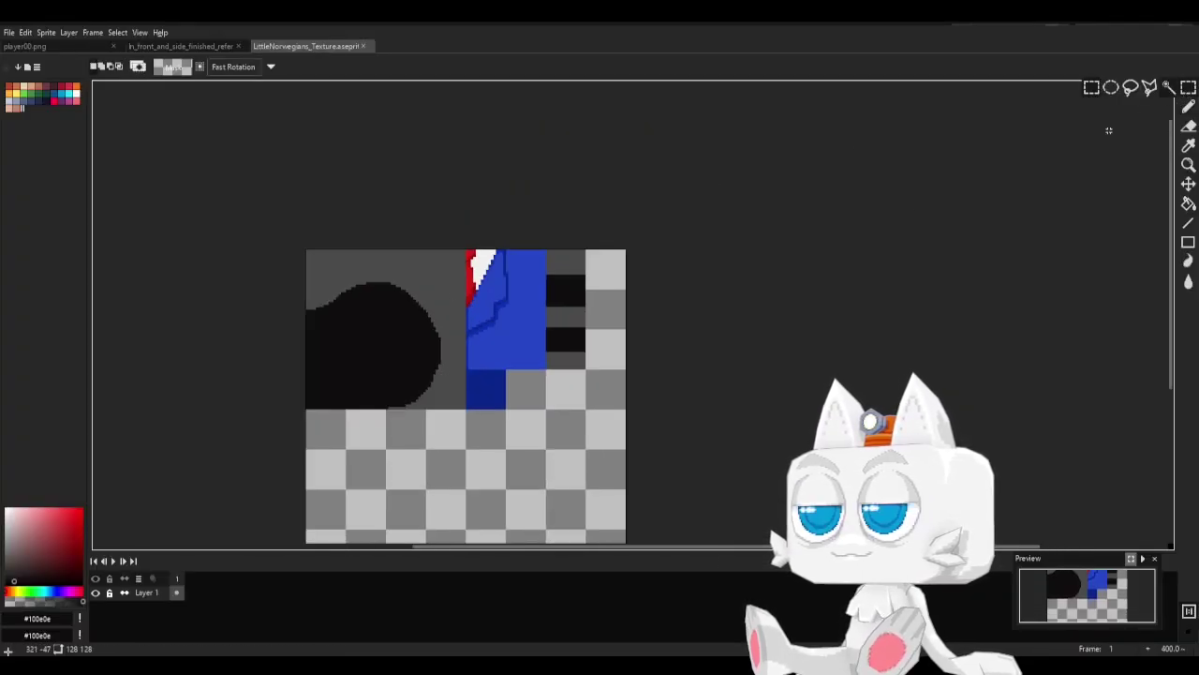
{"action": "middle_click_drag", "start_coordinate": [428, 460], "coordinate": [506, 384]}
{"action": "scroll", "coordinate": [418, 351], "scroll_direction": "up", "scroll_amount": 2}
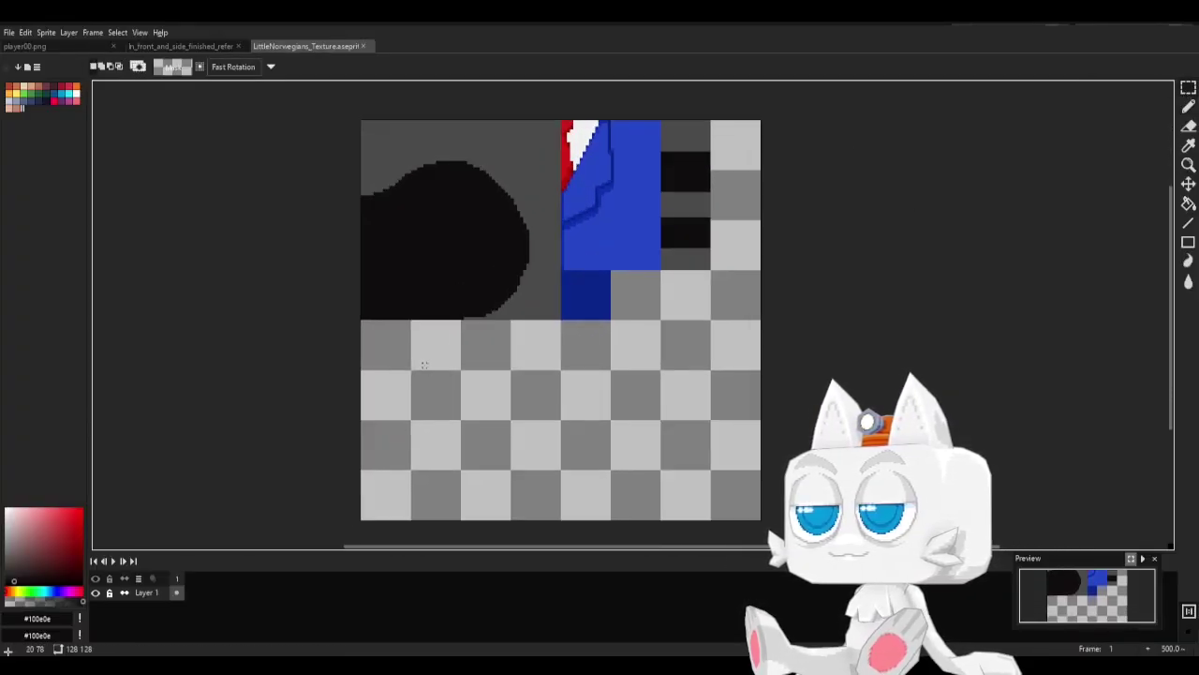
{"action": "left_click_drag", "start_coordinate": [371, 349], "coordinate": [418, 429]}
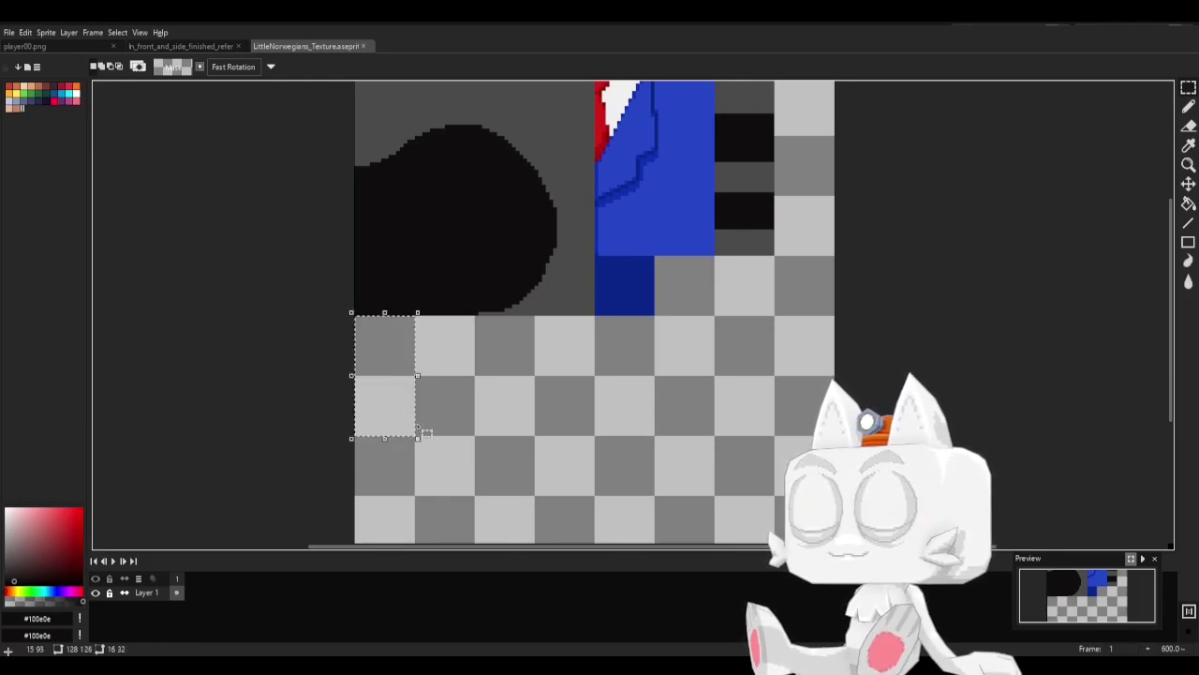
{"action": "key", "text": "g"}
{"action": "left_click", "coordinate": [656, 216], "text": "alt"}
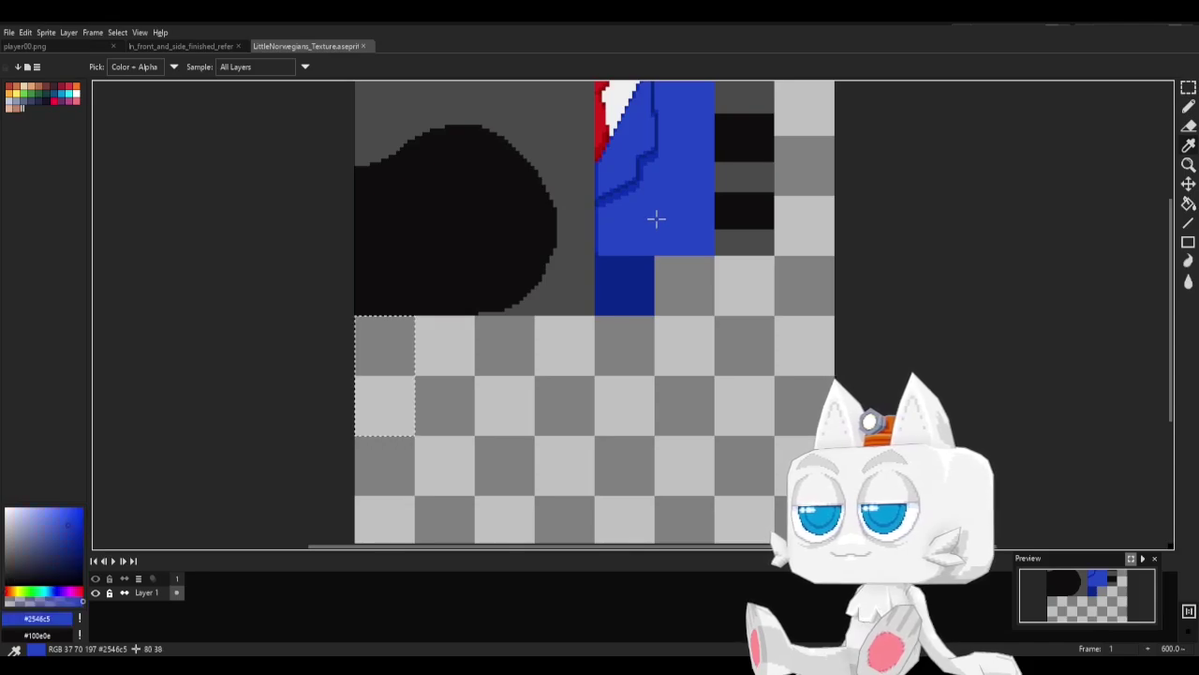
{"action": "left_click", "coordinate": [394, 354]}
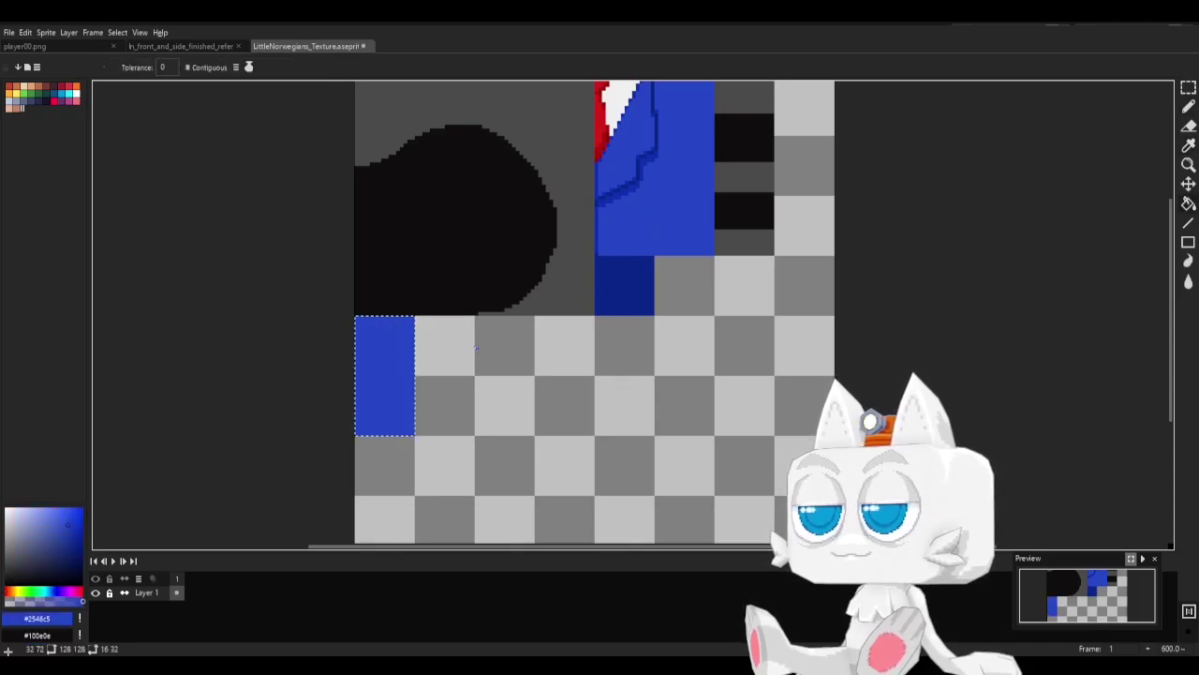
Pick the tie's red #d21c18, outline a half-rounded patch along the blue block's outer edge and fill it.
{"action": "key", "text": "b"}
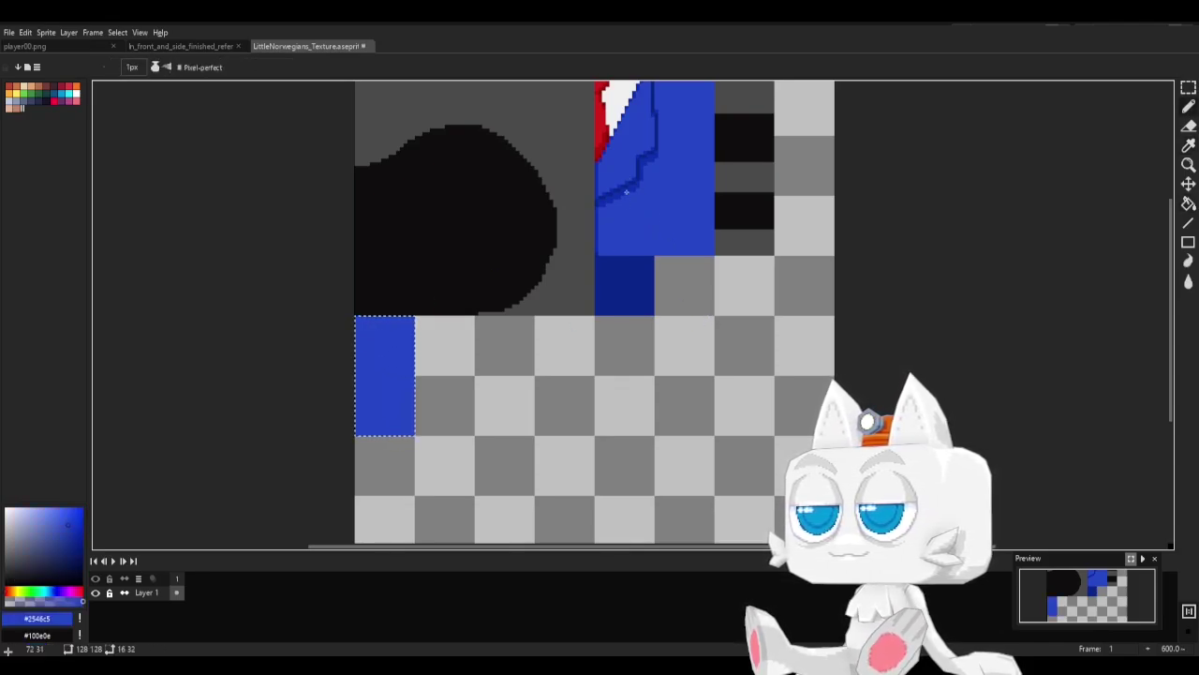
{"action": "key", "text": "alt"}
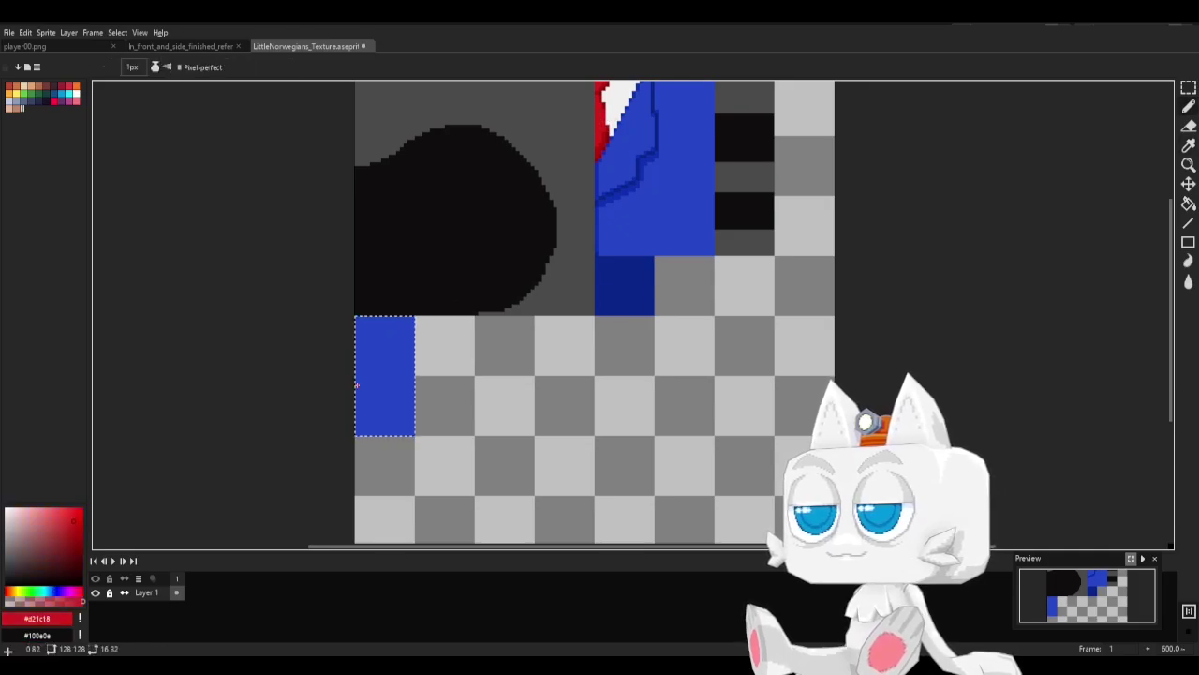
{"action": "scroll", "coordinate": [349, 413], "scroll_direction": "up", "scroll_amount": 3}
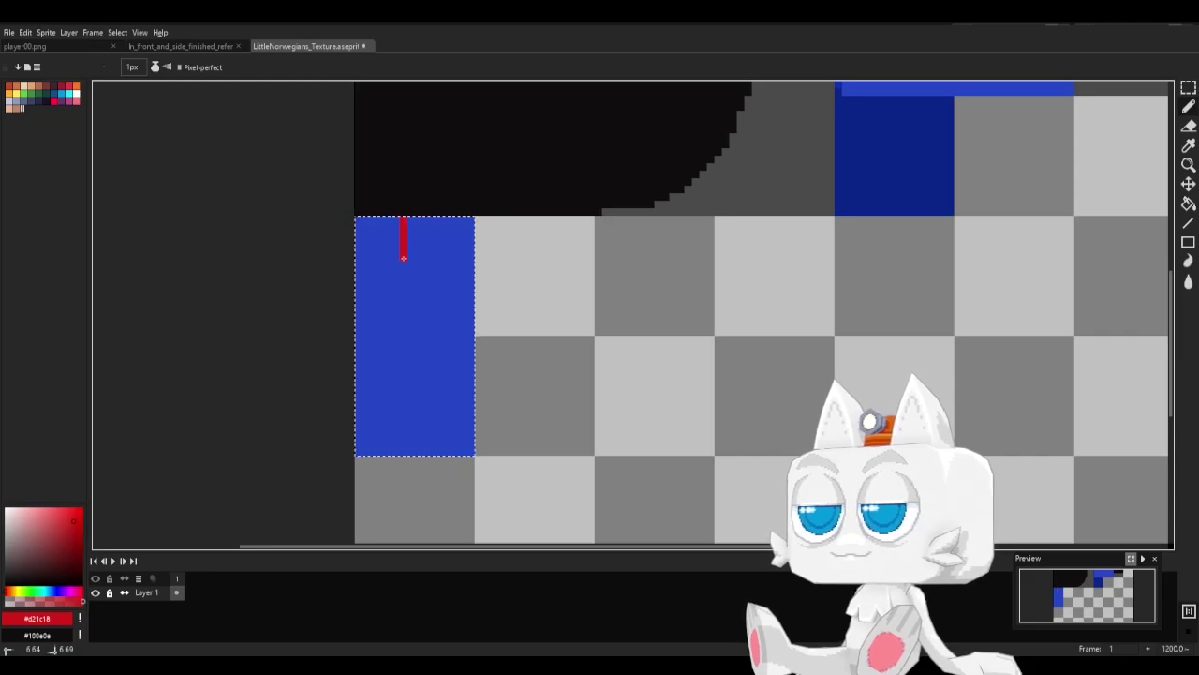
{"action": "key", "text": "ctrl+z"}
{"action": "left_click_drag", "start_coordinate": [357, 242], "coordinate": [401, 248]}
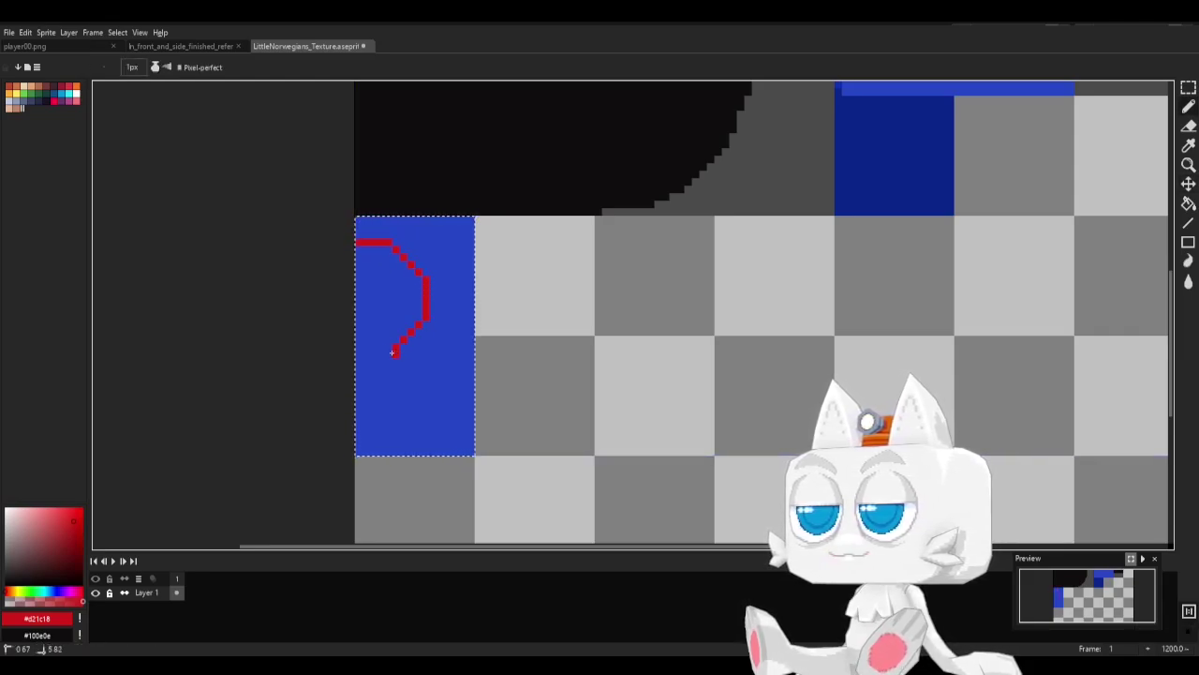
{"action": "key", "text": "g"}
{"action": "left_click", "coordinate": [398, 296]}
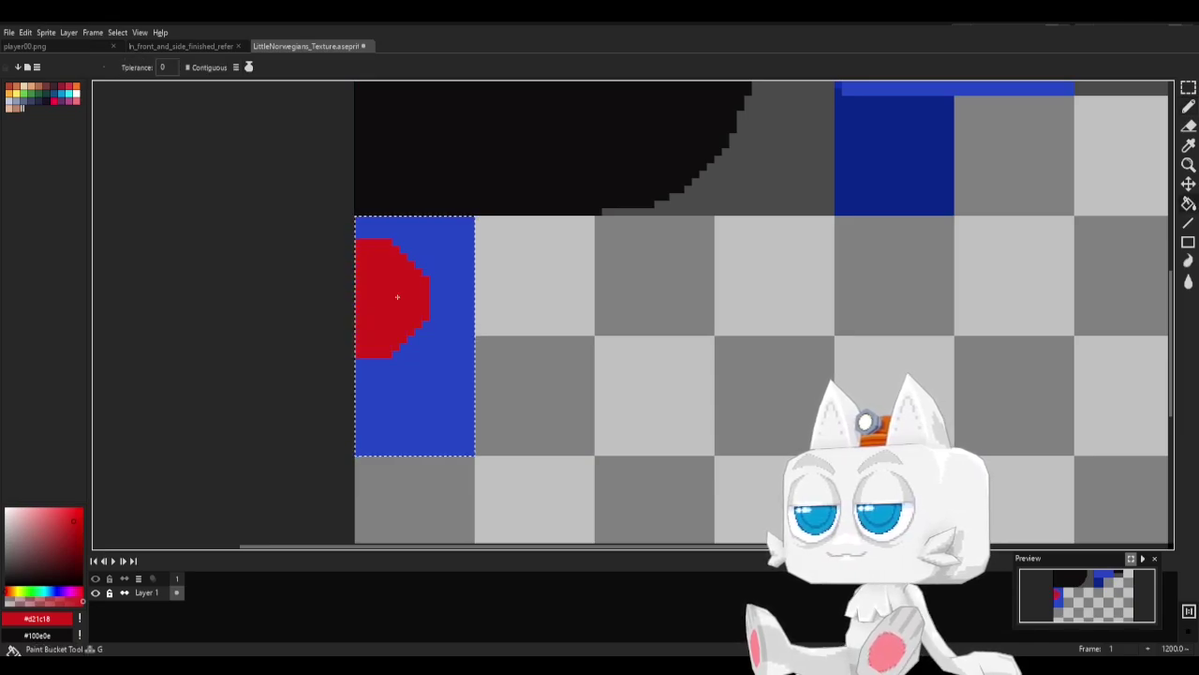
Trim the red half-round patch smaller with blue #2546c5, and add a narrower filled lobe in red #d21c18 beneath it.
{"action": "key", "text": "b"}
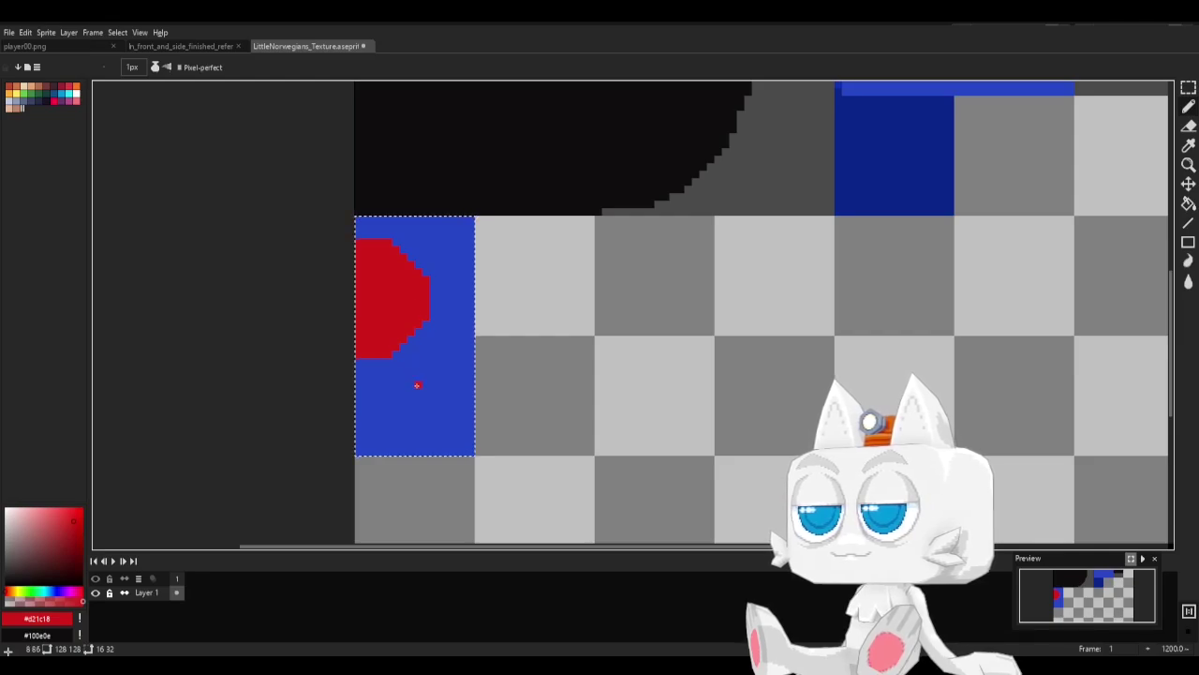
{"action": "left_click", "coordinate": [392, 360], "text": "alt"}
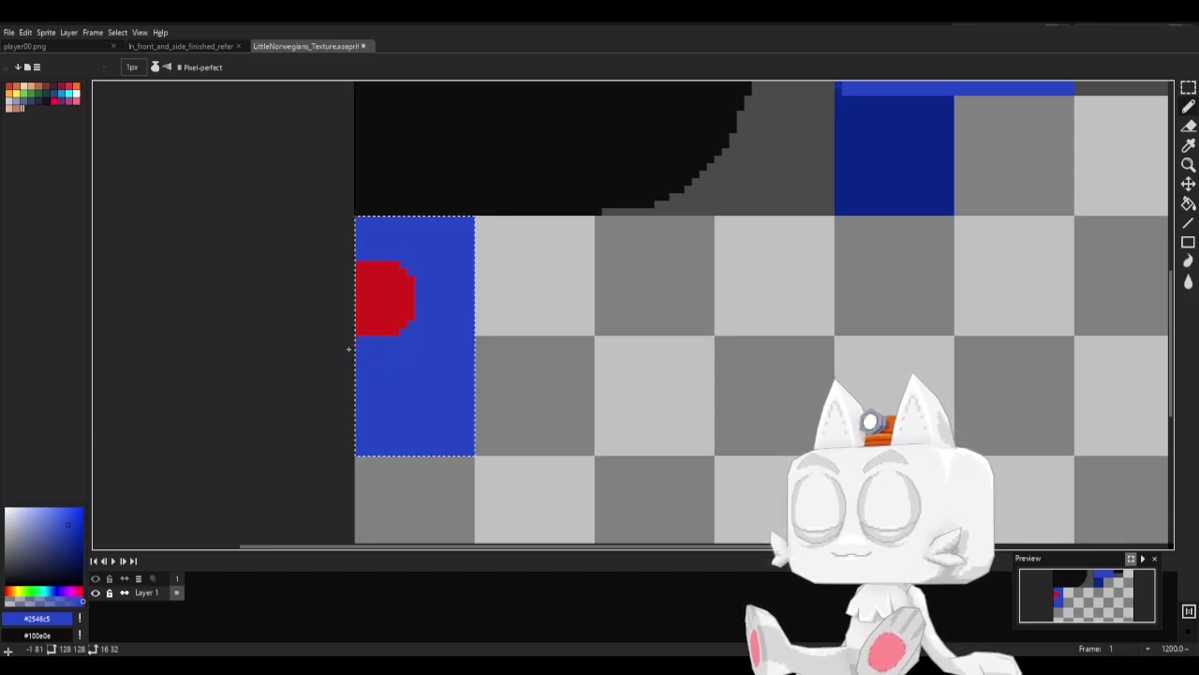
{"action": "left_click", "coordinate": [383, 306], "text": "alt"}
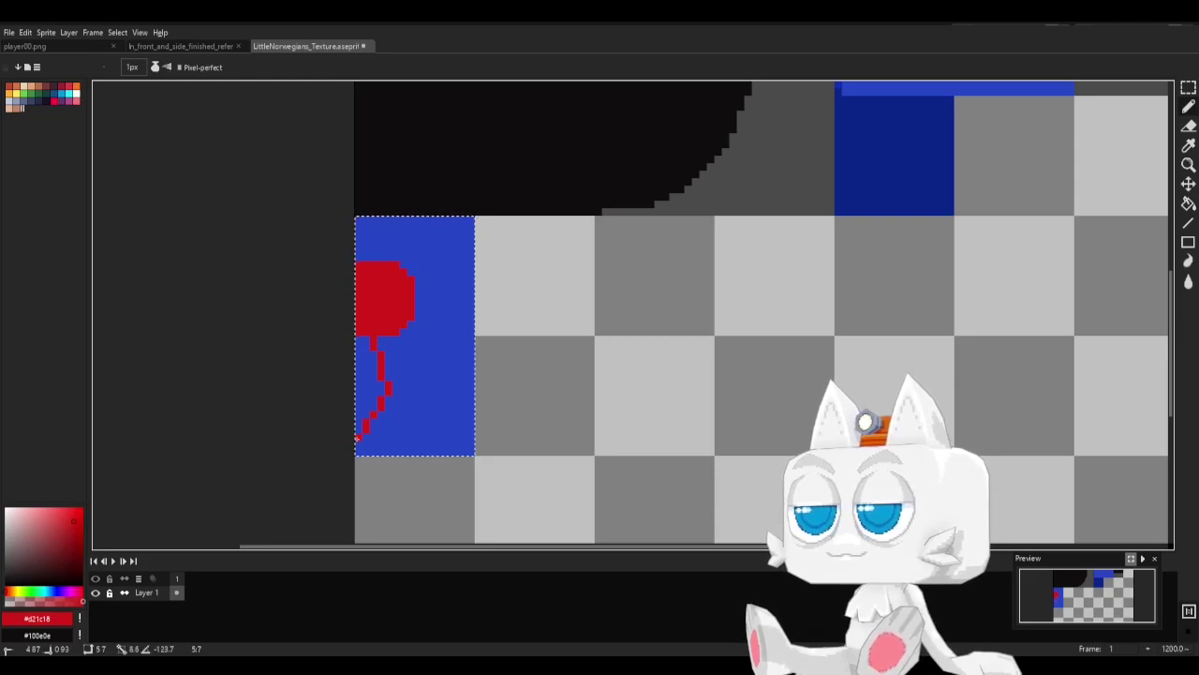
{"action": "left_click", "coordinate": [358, 438], "text": "shift"}
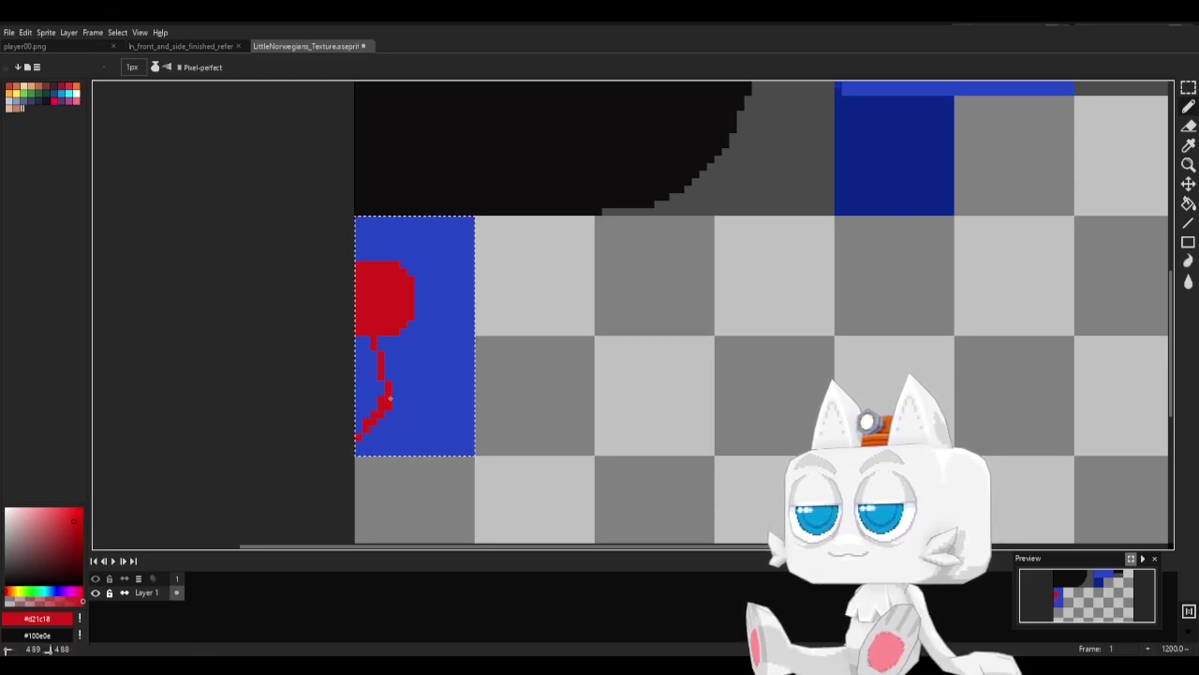
{"action": "key", "text": "g"}
{"action": "left_click", "coordinate": [370, 373]}
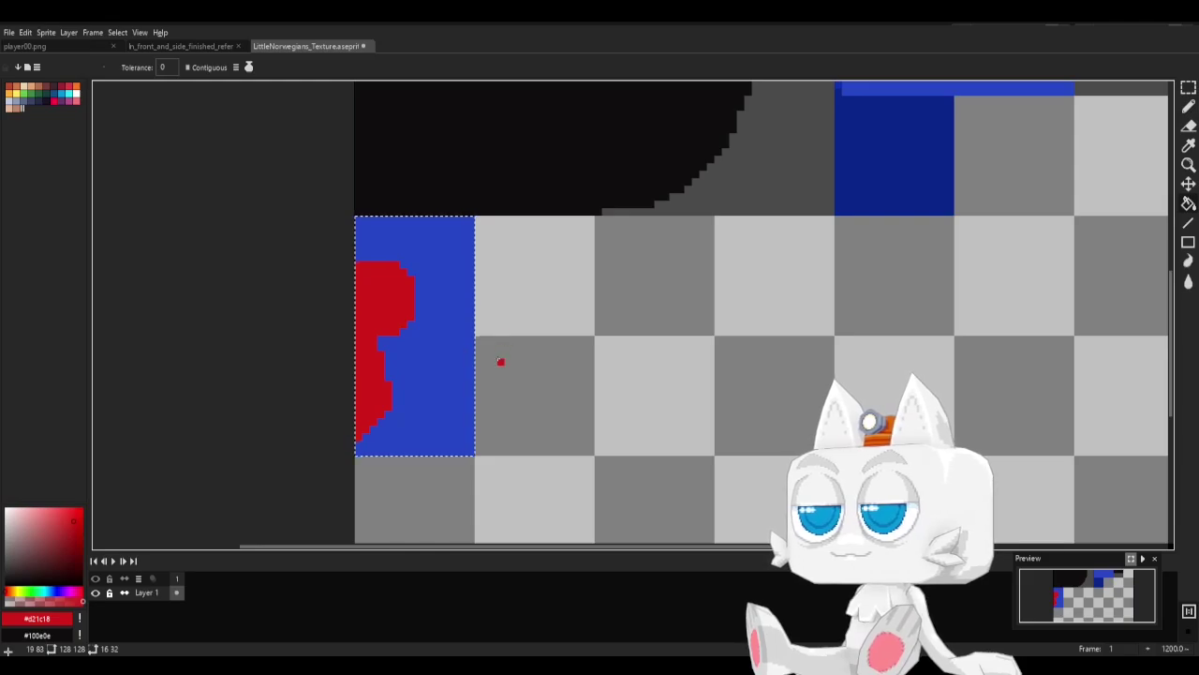
Export the updated texture, switch to Blender and reload LittleNorwegians_Texture.png in the UV editor.
{"action": "left_click", "coordinate": [8, 34]}
{"action": "mouse_move", "coordinate": [58, 137]}
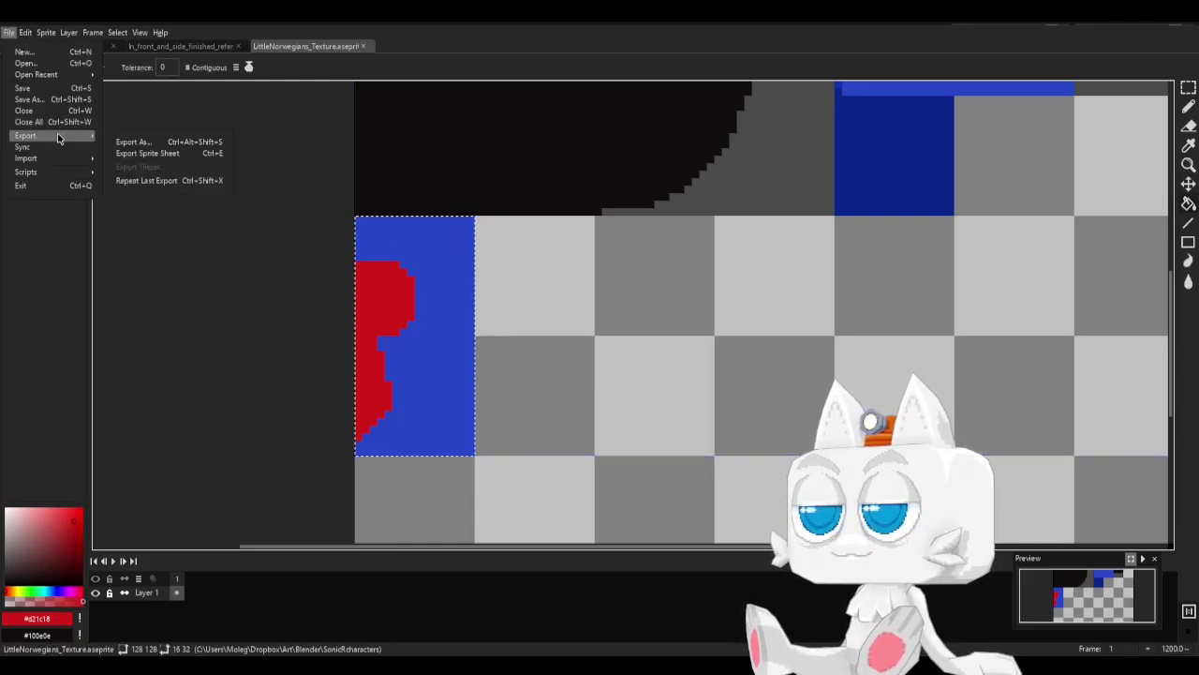
{"action": "left_click", "coordinate": [144, 142]}
{"action": "left_click", "coordinate": [305, 302]}
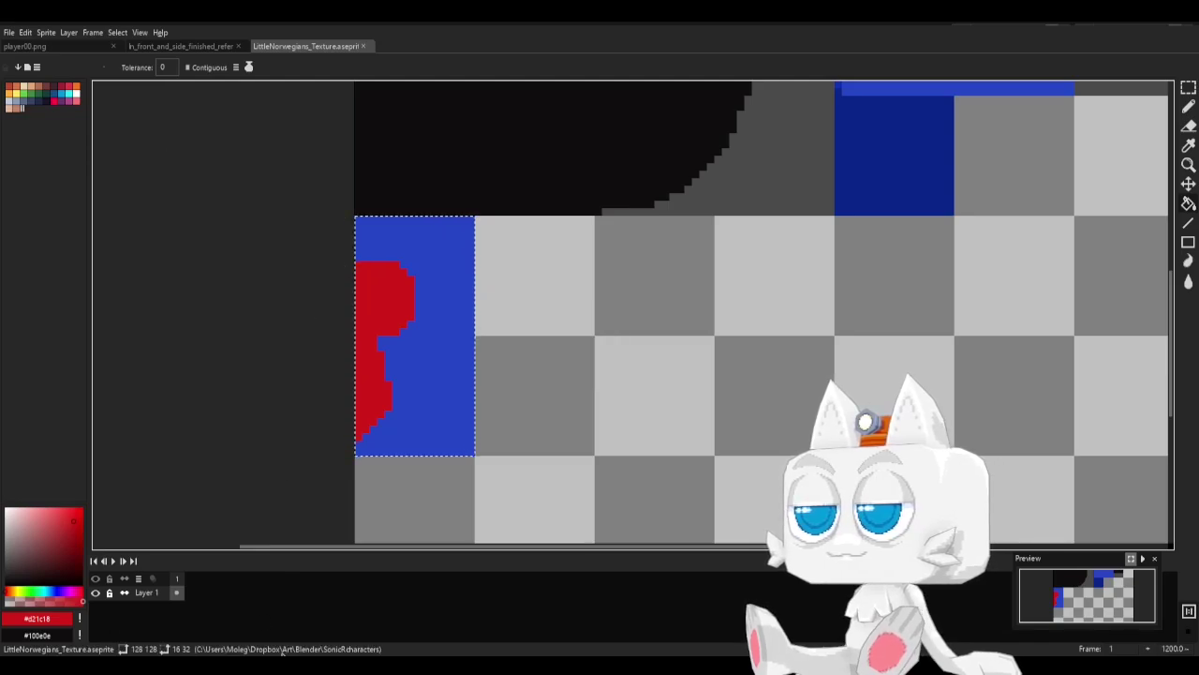
{"action": "key", "text": "alt+Tab"}
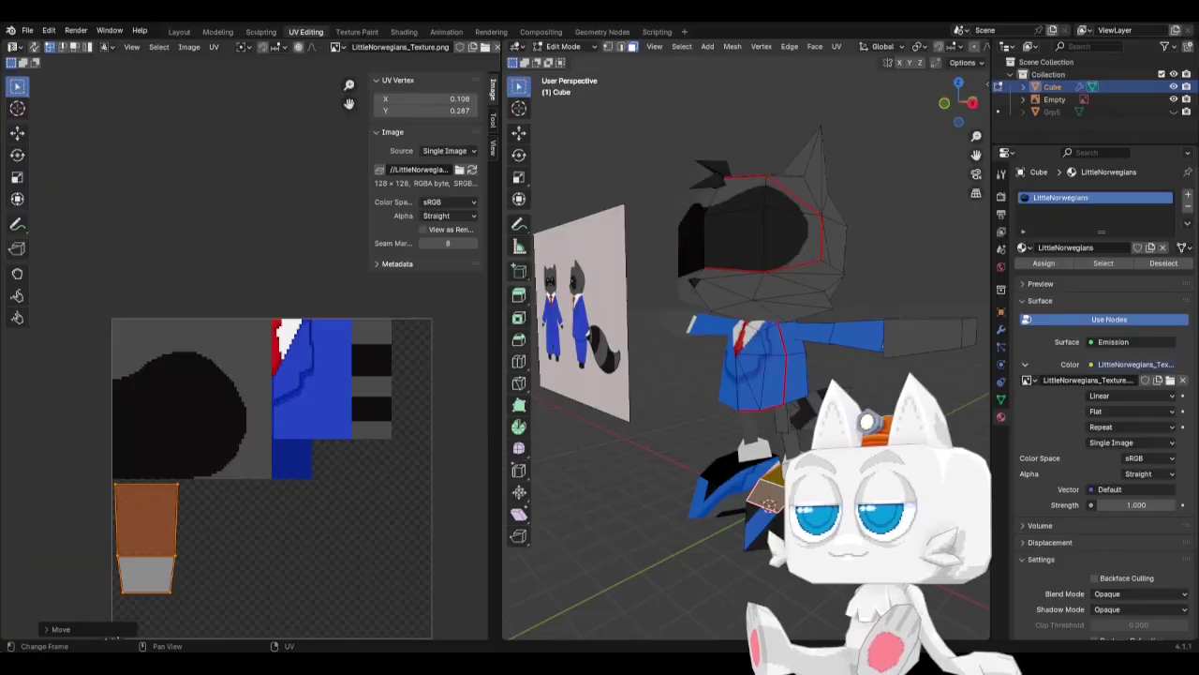
{"action": "left_click", "coordinate": [472, 170]}
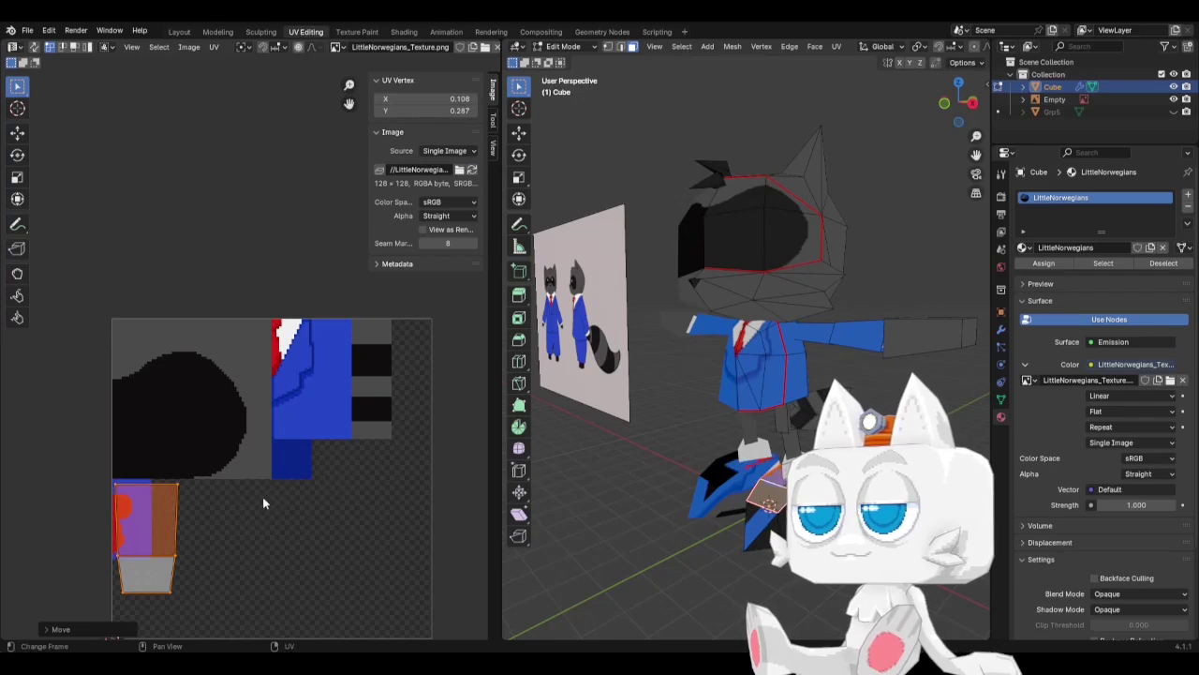
Shrink the foot's UV island, fit it over the blue shoe block, and switch back to Aseprite.
{"action": "key", "text": "s"}
{"action": "left_click", "coordinate": [198, 531]}
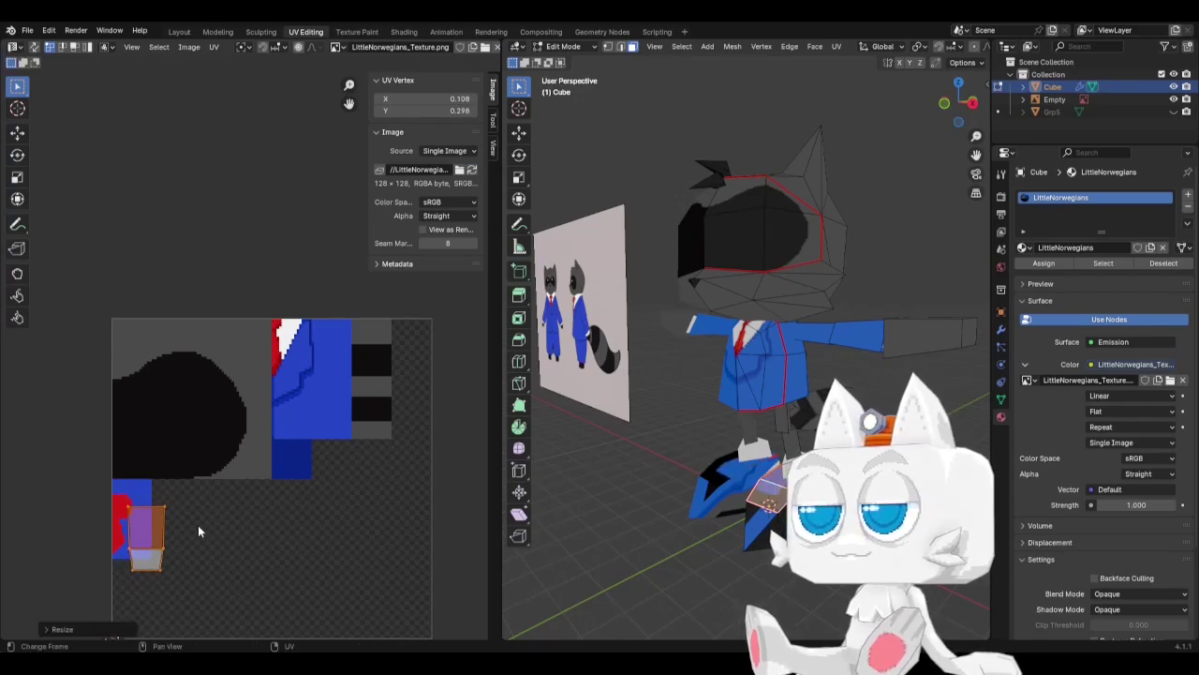
{"action": "key", "text": "g"}
{"action": "left_click", "coordinate": [188, 515]}
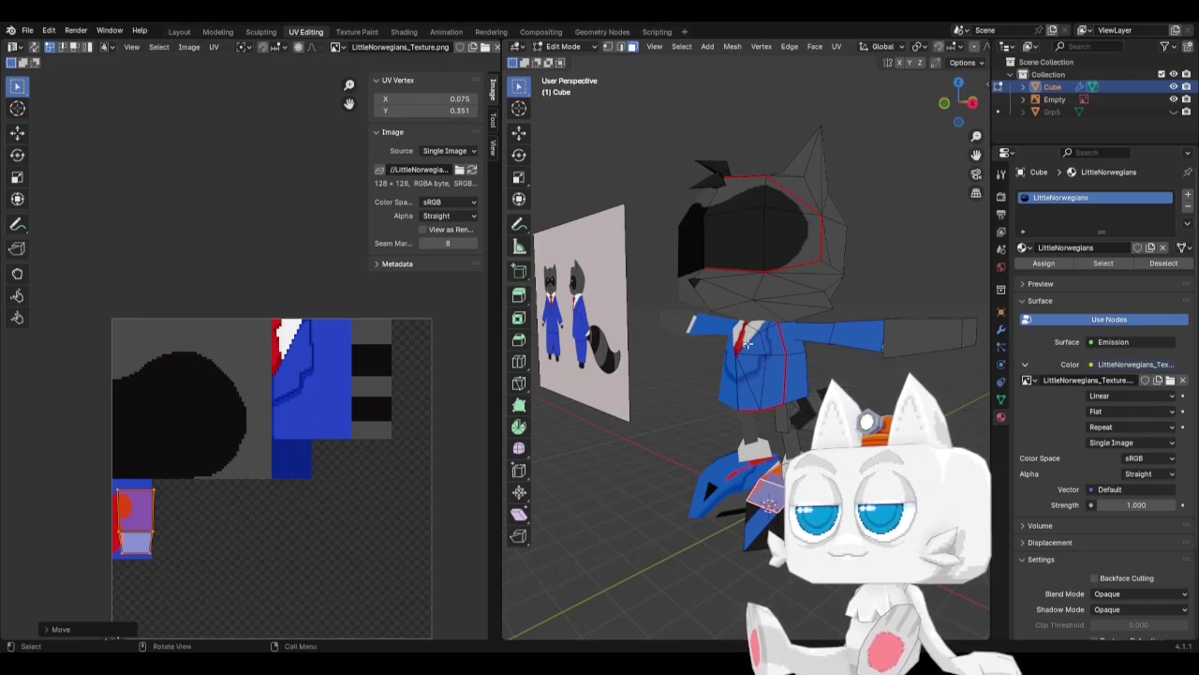
{"action": "key", "text": "alt+Tab"}
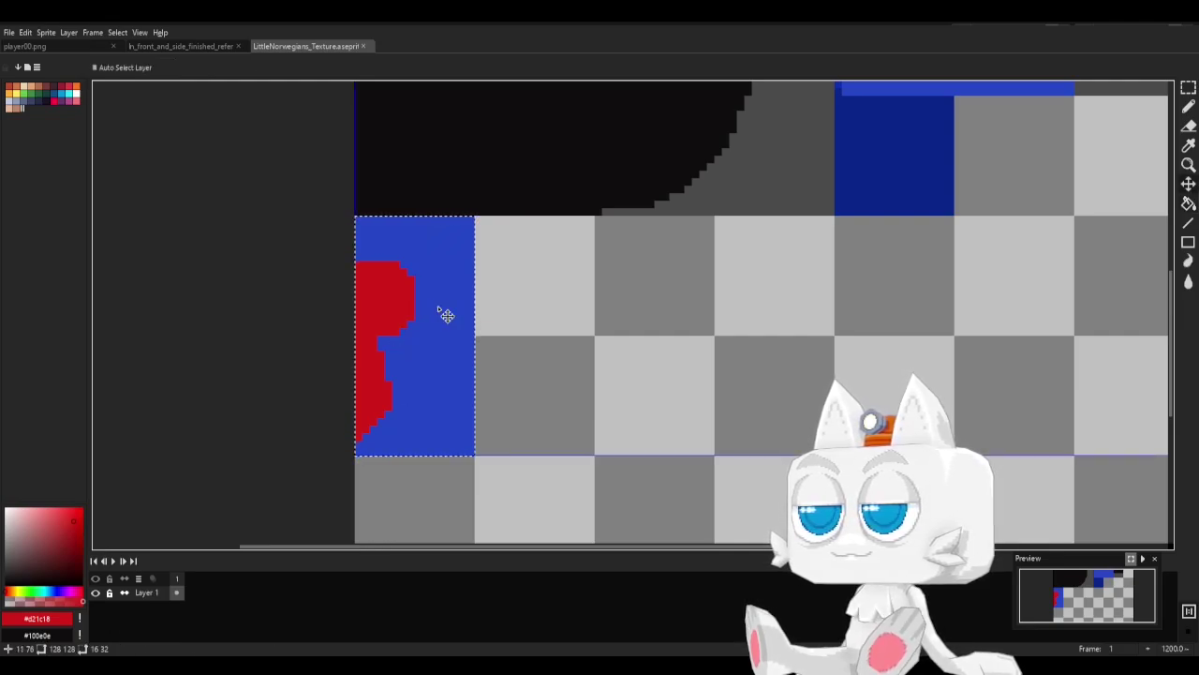
Try to move the shoe block inward with the Move tool, undo the shifts and clear the selection.
{"action": "key", "text": "v"}
{"action": "left_click_drag", "start_coordinate": [400, 337], "coordinate": [432, 341]}
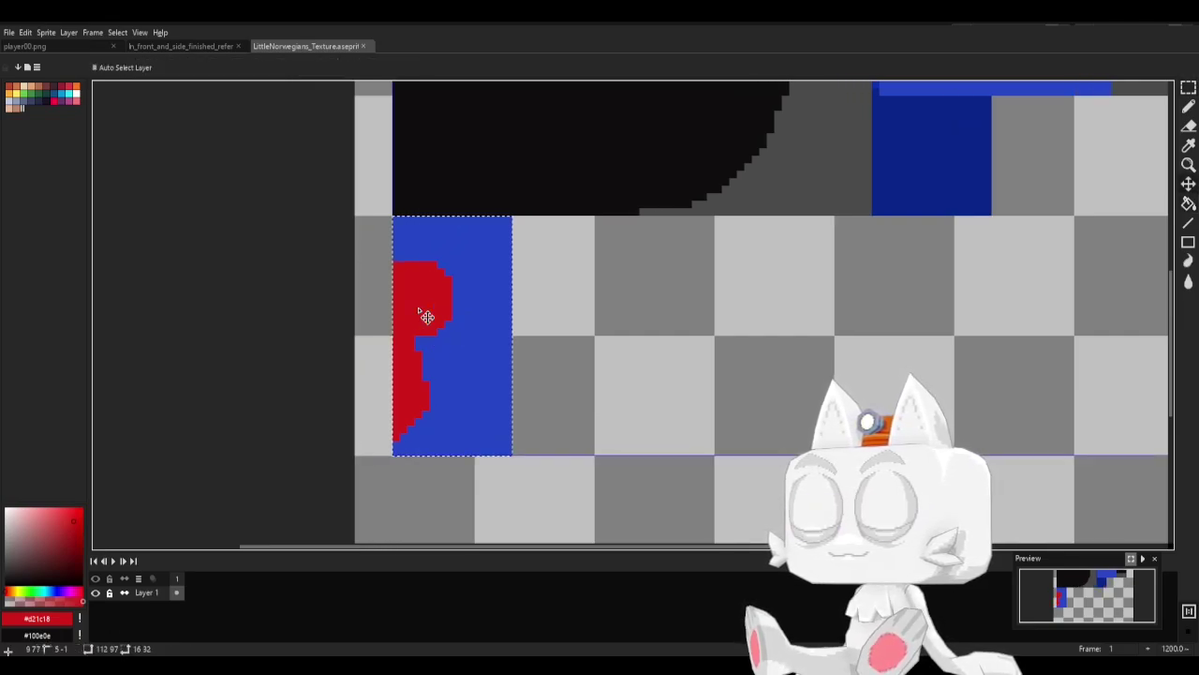
{"action": "key", "text": "ctrl+z"}
{"action": "left_click", "coordinate": [1189, 88]}
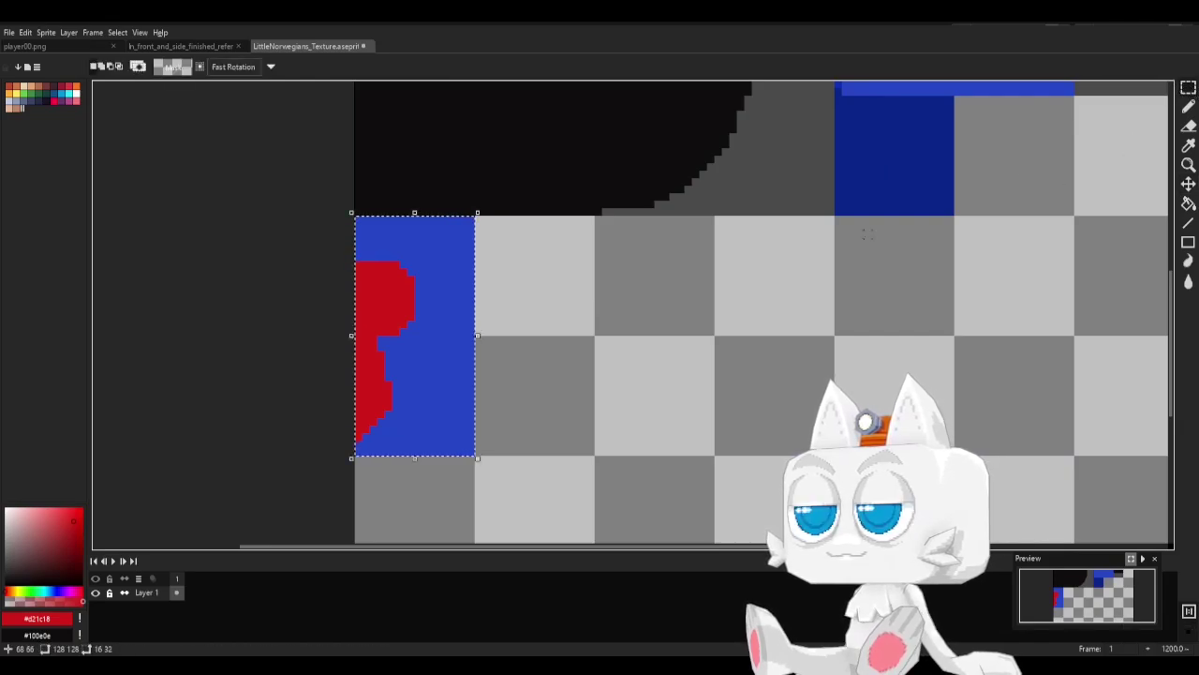
{"action": "key", "text": "v"}
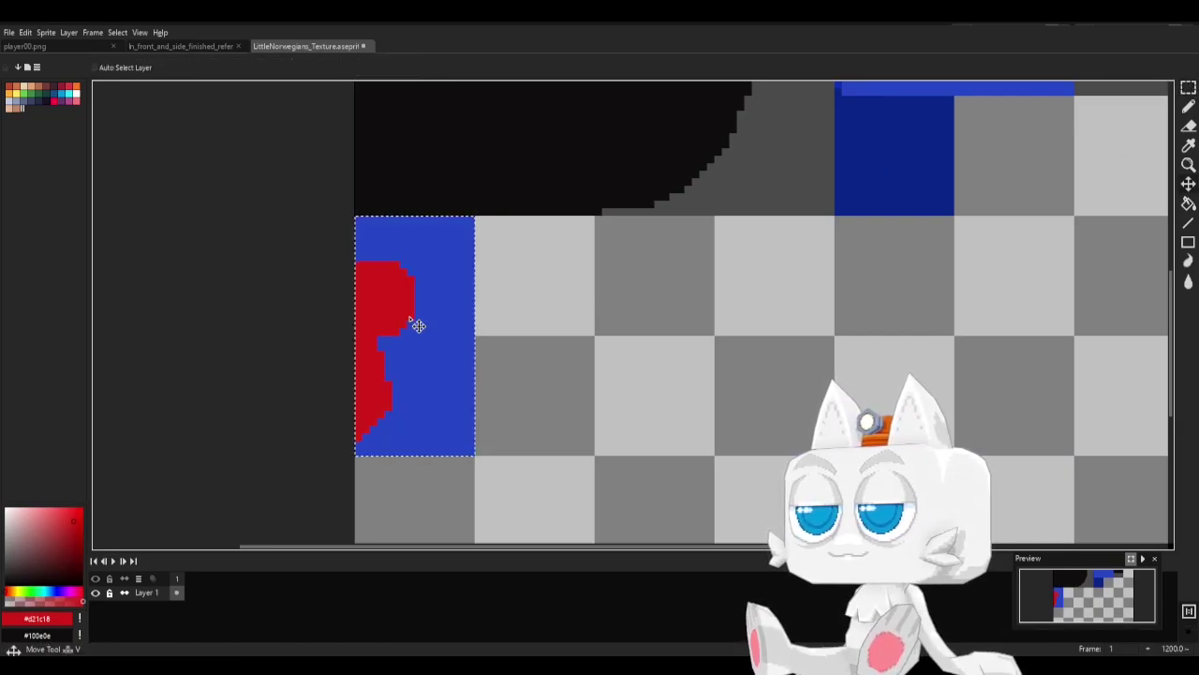
{"action": "left_click_drag", "start_coordinate": [415, 322], "coordinate": [439, 281]}
{"action": "key", "text": "ctrl+z"}
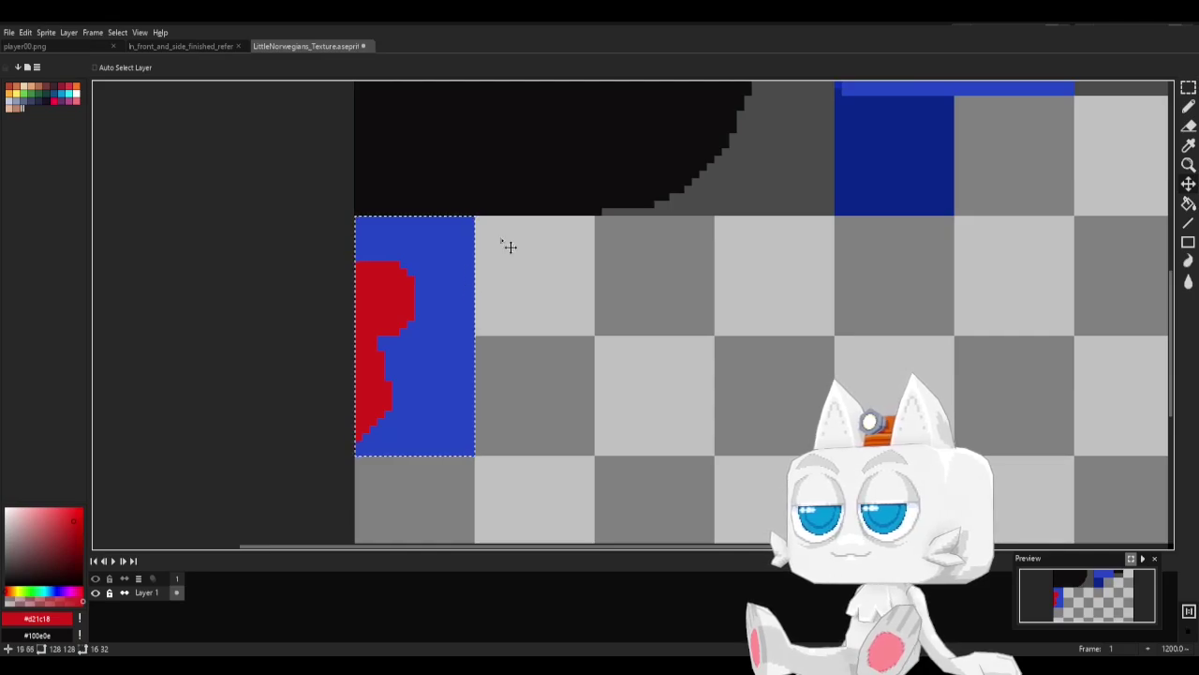
{"action": "key", "text": "ctrl+z"}
{"action": "key", "text": "m"}
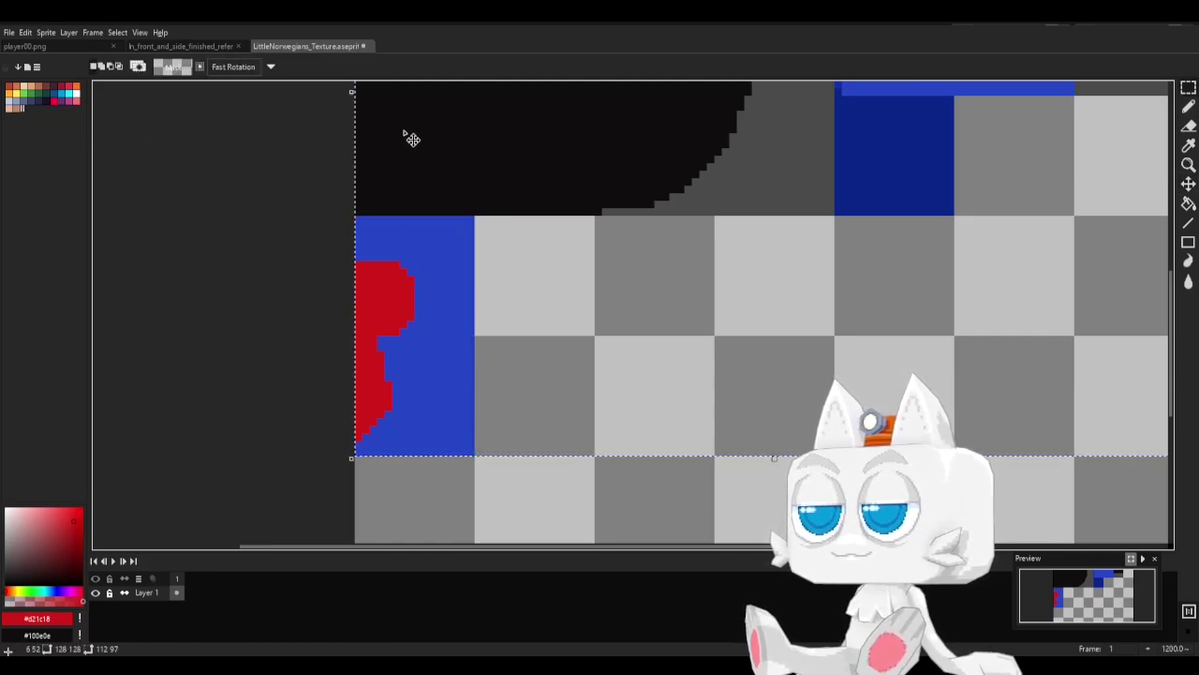
{"action": "key", "text": "m"}
{"action": "key", "text": "ctrl+d"}
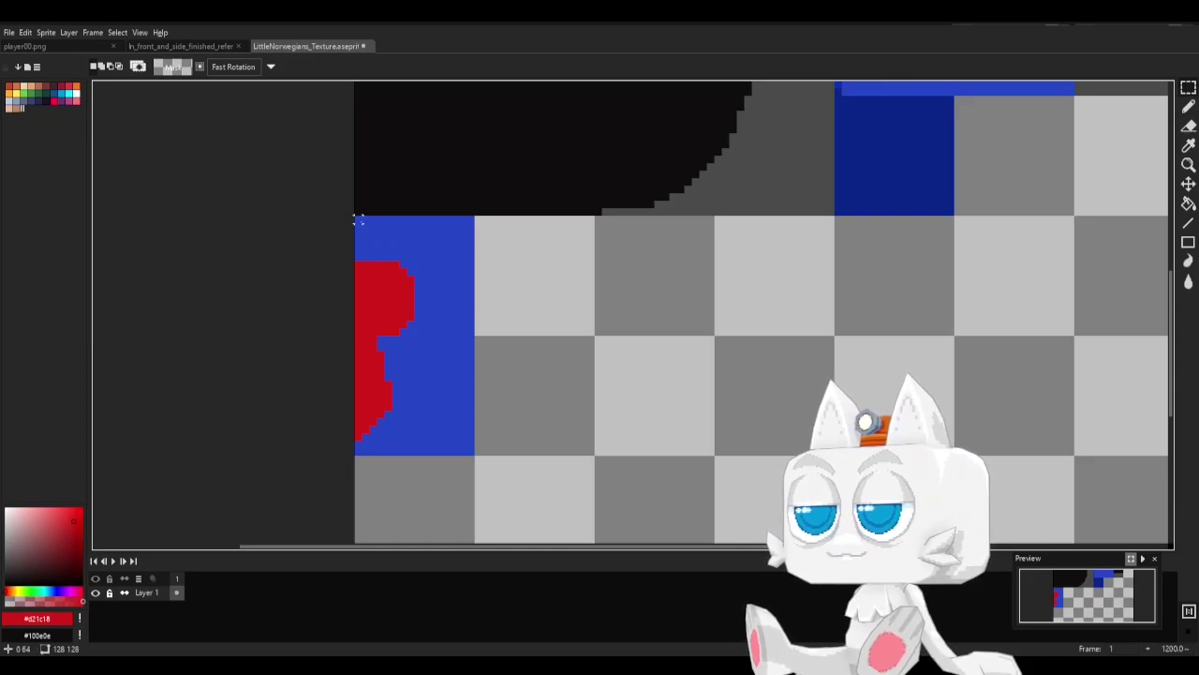
Select the 16×32 pixel shoe block again, try nudging it 5 pixels inward and undo the move.
{"action": "left_click_drag", "start_coordinate": [357, 219], "coordinate": [476, 457]}
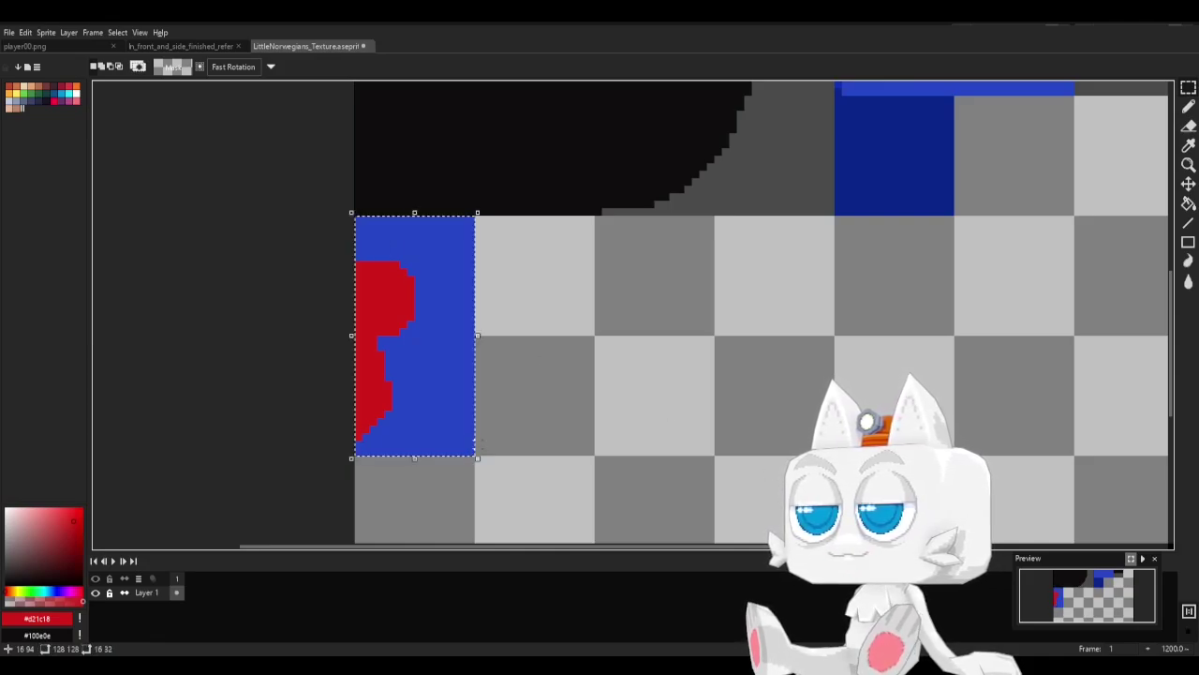
{"action": "key", "text": "v"}
{"action": "key", "text": "Right"}
{"action": "key", "text": "Right"}
{"action": "key", "text": "Right"}
{"action": "key", "text": "Right"}
{"action": "key", "text": "Right"}
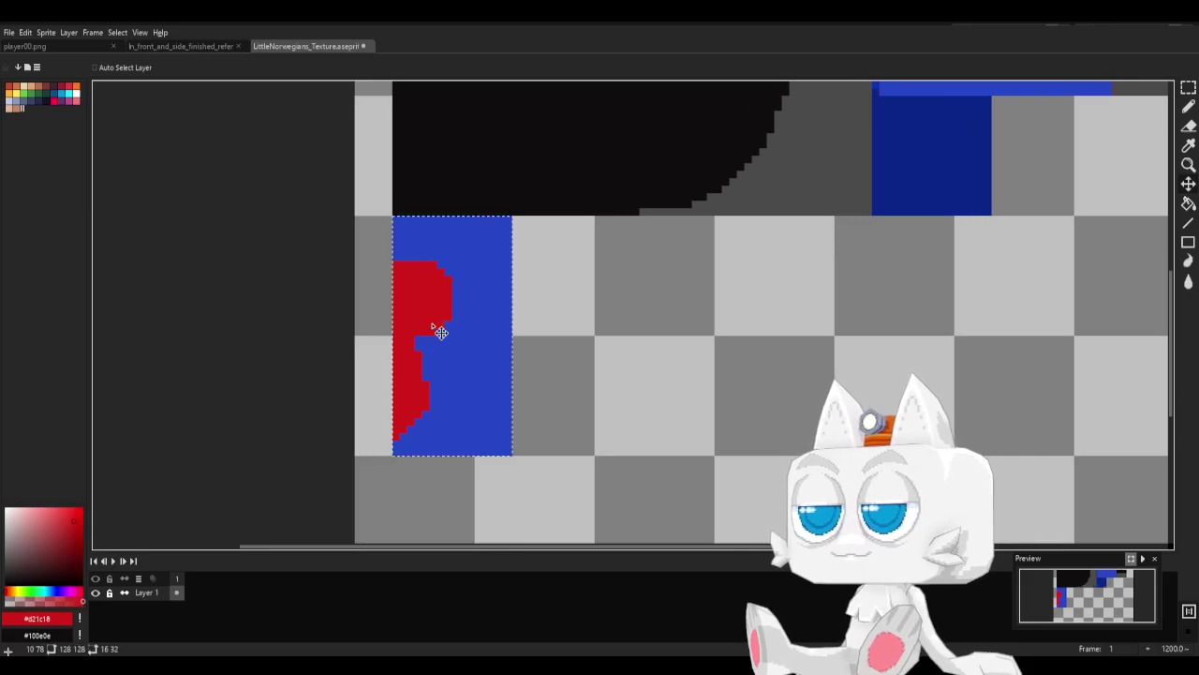
{"action": "key", "text": "ctrl+z"}
{"action": "key", "text": "ctrl+z"}
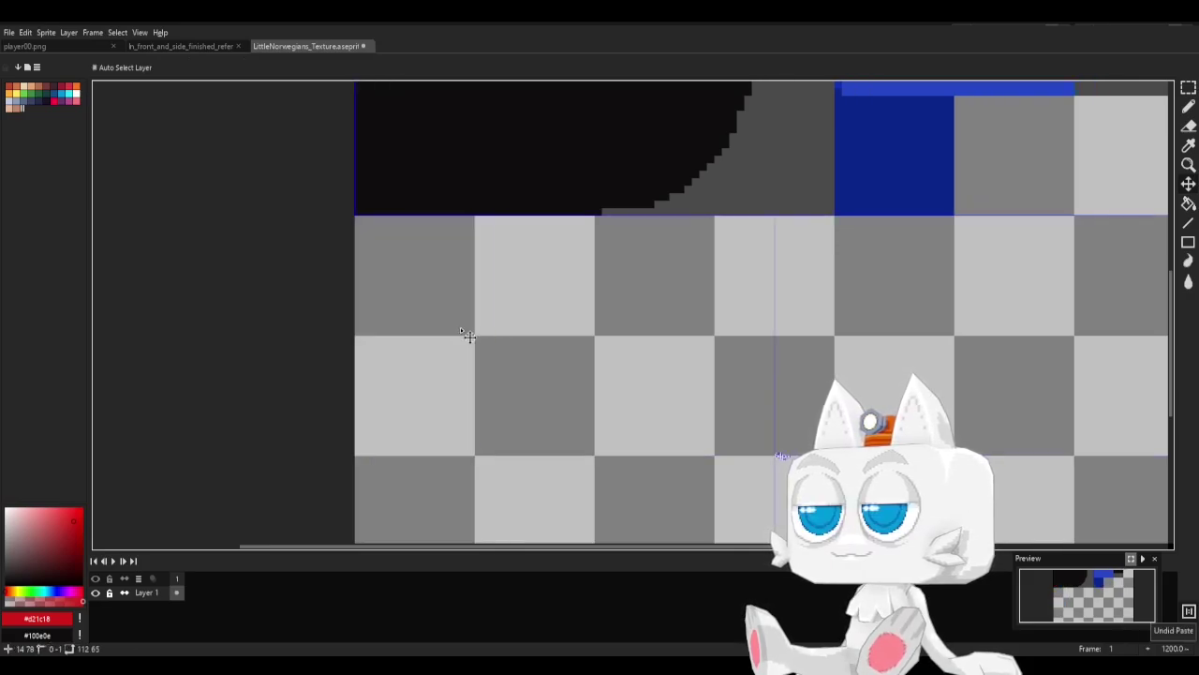
Paste the shoe block 8 pixels in from the texture's outer edge and delete its plain blue inner half.
{"action": "key", "text": "ctrl+v"}
{"action": "left_click_drag", "start_coordinate": [415, 335], "coordinate": [471, 339]}
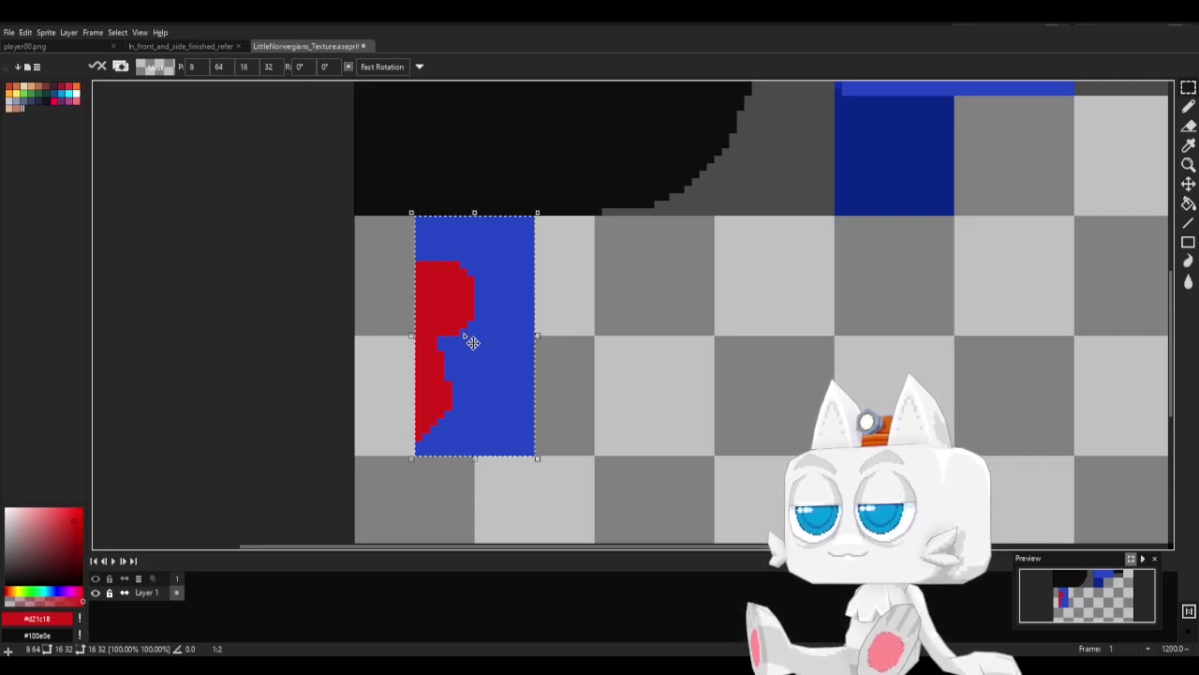
{"action": "left_click", "coordinate": [1186, 89]}
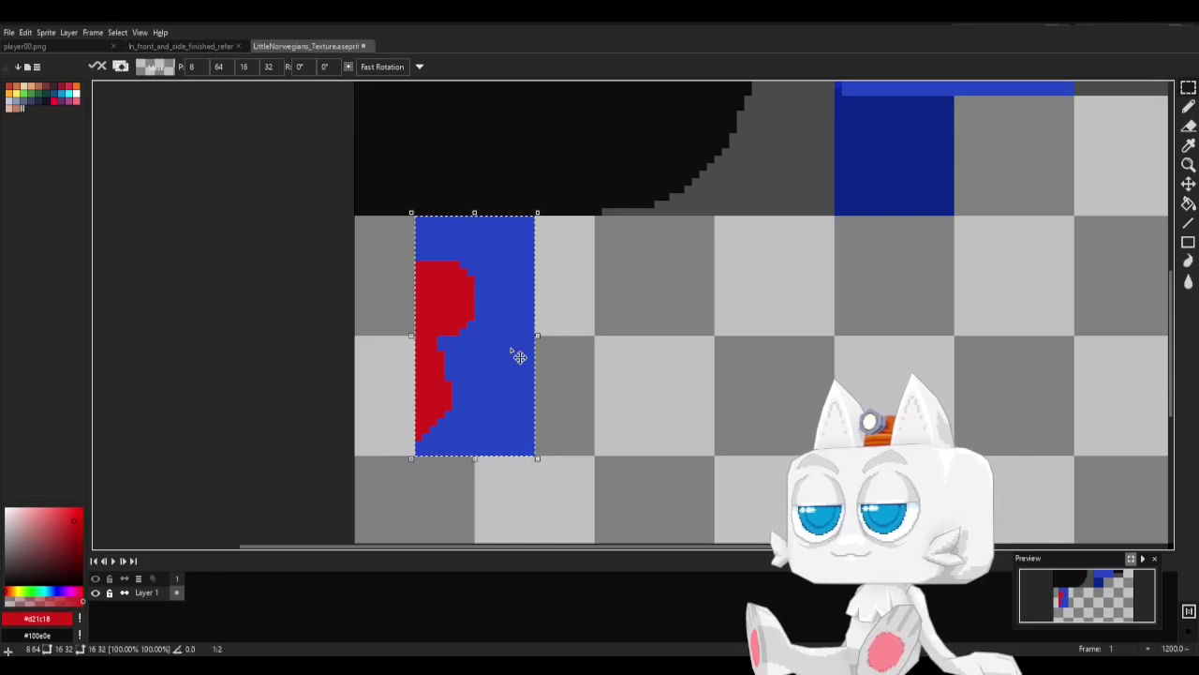
{"action": "key", "text": "ctrl+b"}
{"action": "left_click_drag", "start_coordinate": [507, 392], "coordinate": [552, 215]}
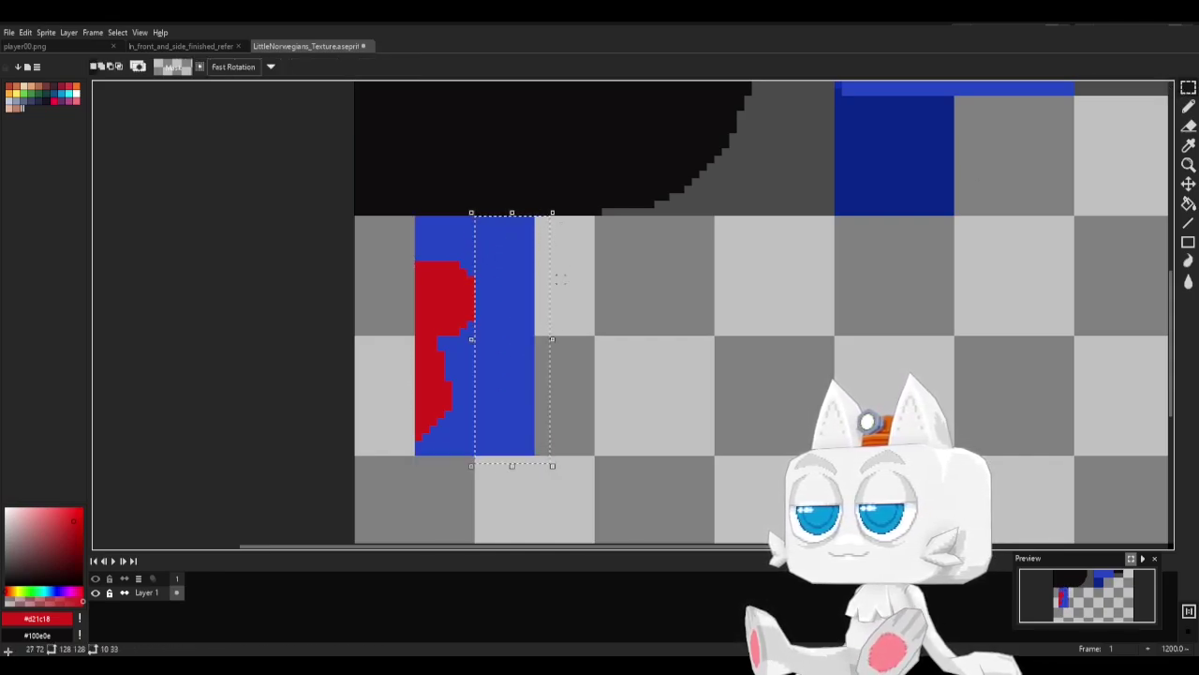
{"action": "key", "text": "Delete"}
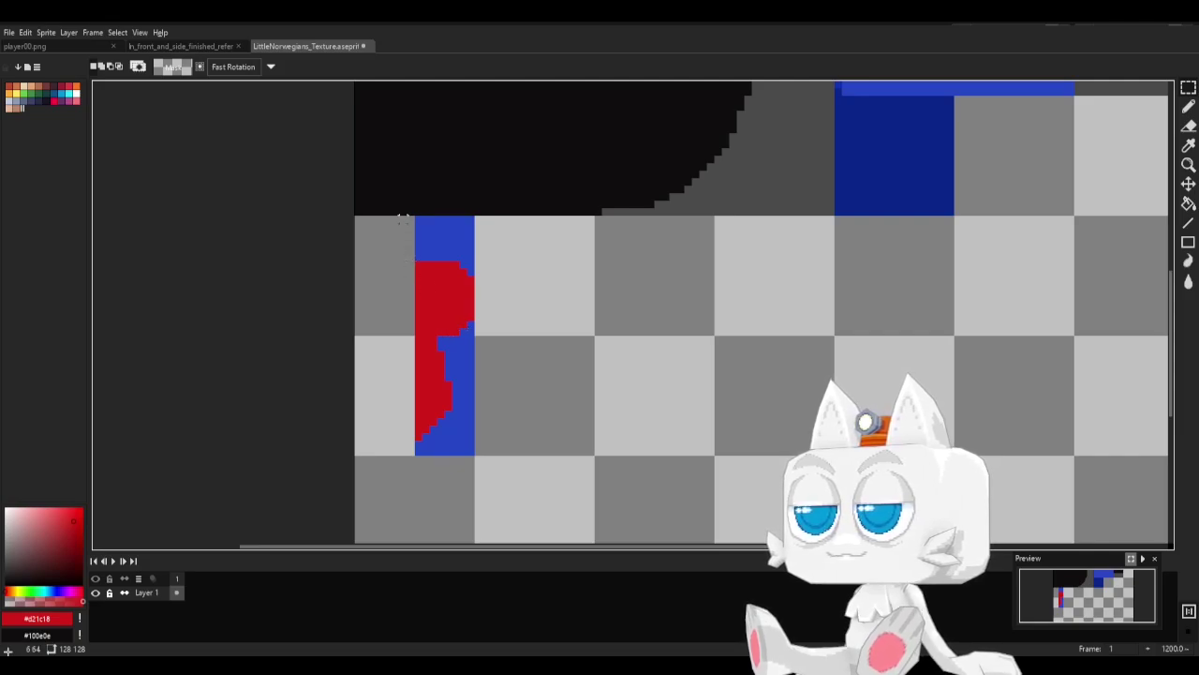
Duplicate the remaining 8×32 pixel half into the gap at the texture's outer edge, mirror it horizontally and deselect.
{"action": "left_click_drag", "start_coordinate": [419, 219], "coordinate": [468, 450]}
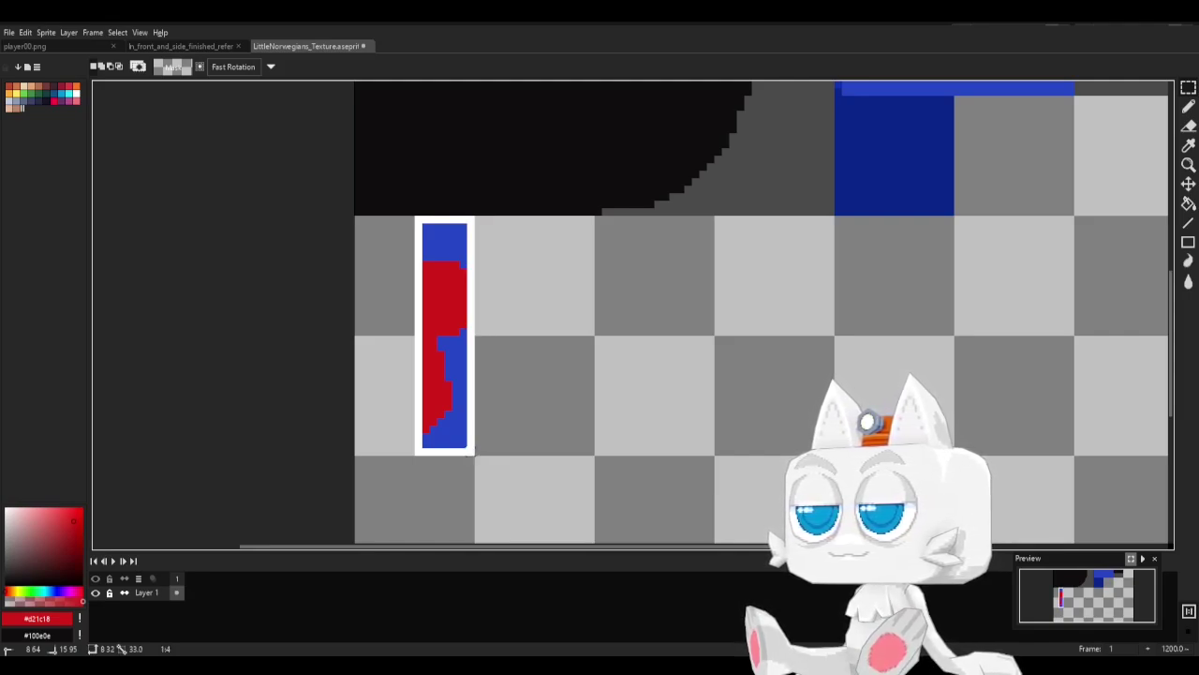
{"action": "key", "text": "Return"}
{"action": "key", "text": "v"}
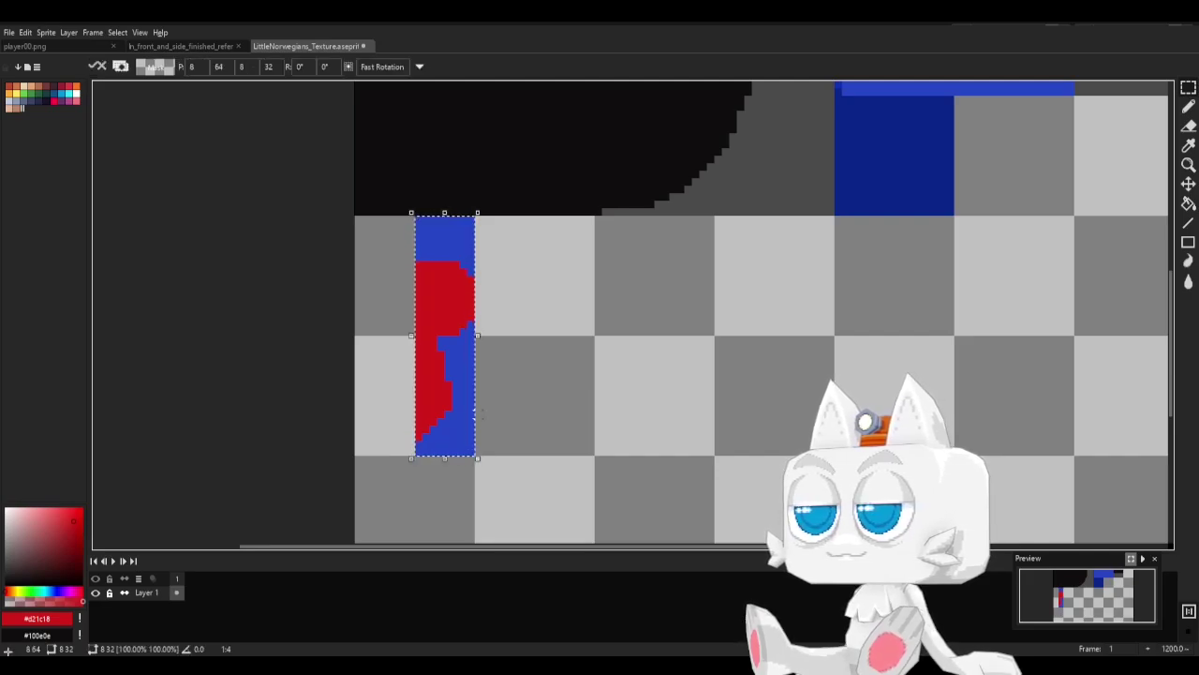
{"action": "left_click_drag", "start_coordinate": [458, 380], "coordinate": [407, 383], "text": "ctrl"}
{"action": "key", "text": "Return"}
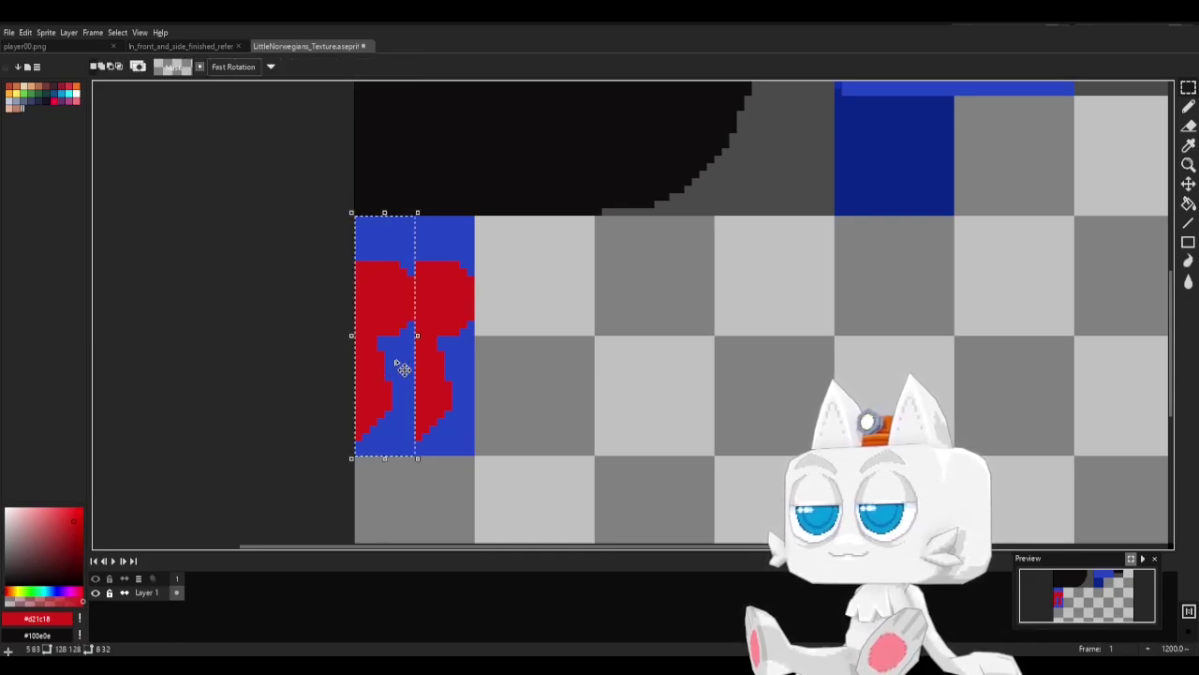
{"action": "key", "text": "shift+h"}
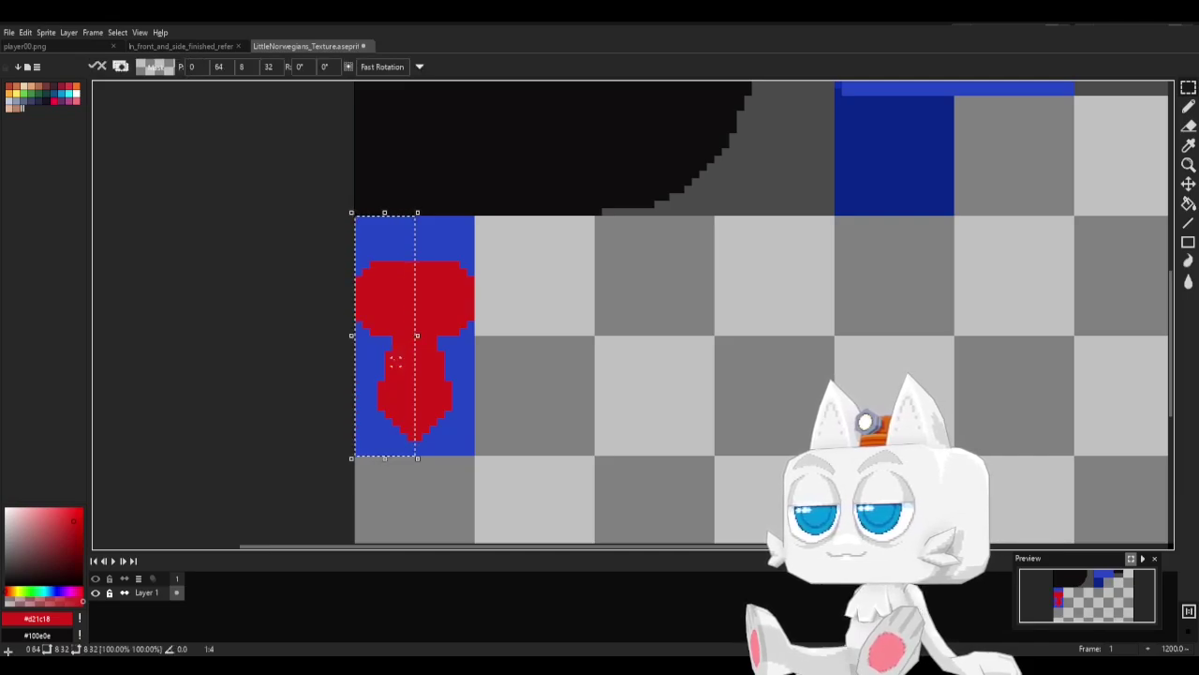
{"action": "key", "text": "ctrl+d"}
Pick the blue #2546c5 and trim the outer edges of the red shape on both sides with the pencil.
{"action": "key", "text": "b"}
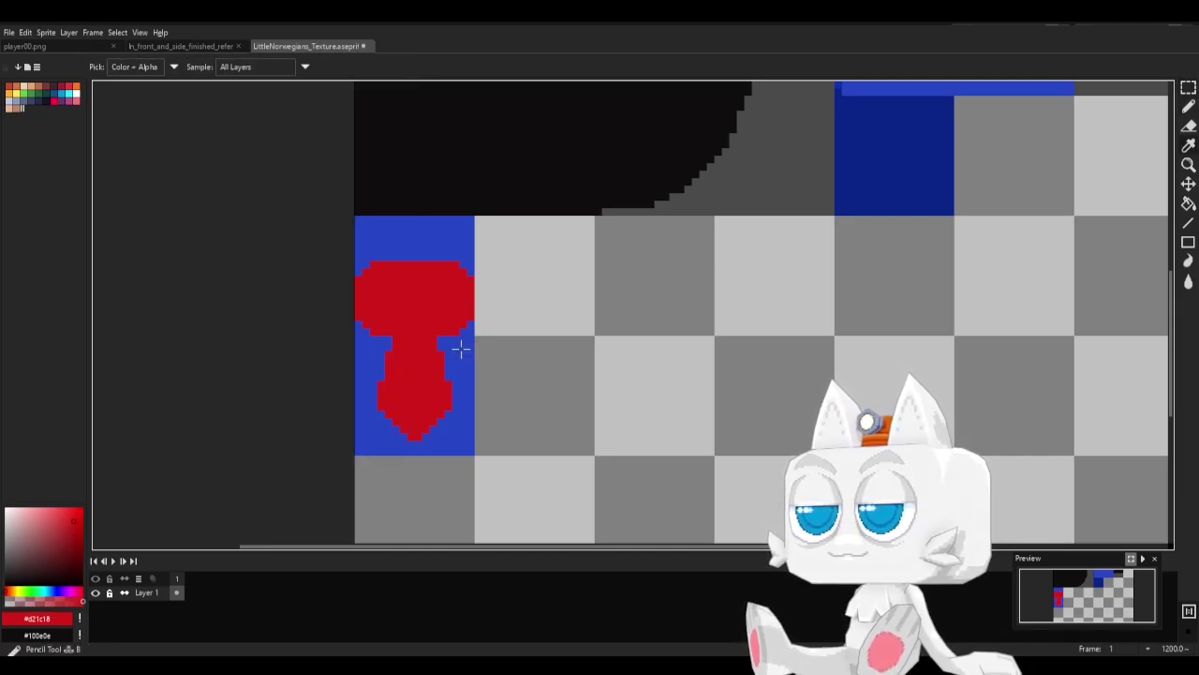
{"action": "left_click", "coordinate": [460, 348], "text": "alt"}
{"action": "left_click_drag", "start_coordinate": [459, 334], "coordinate": [471, 263]}
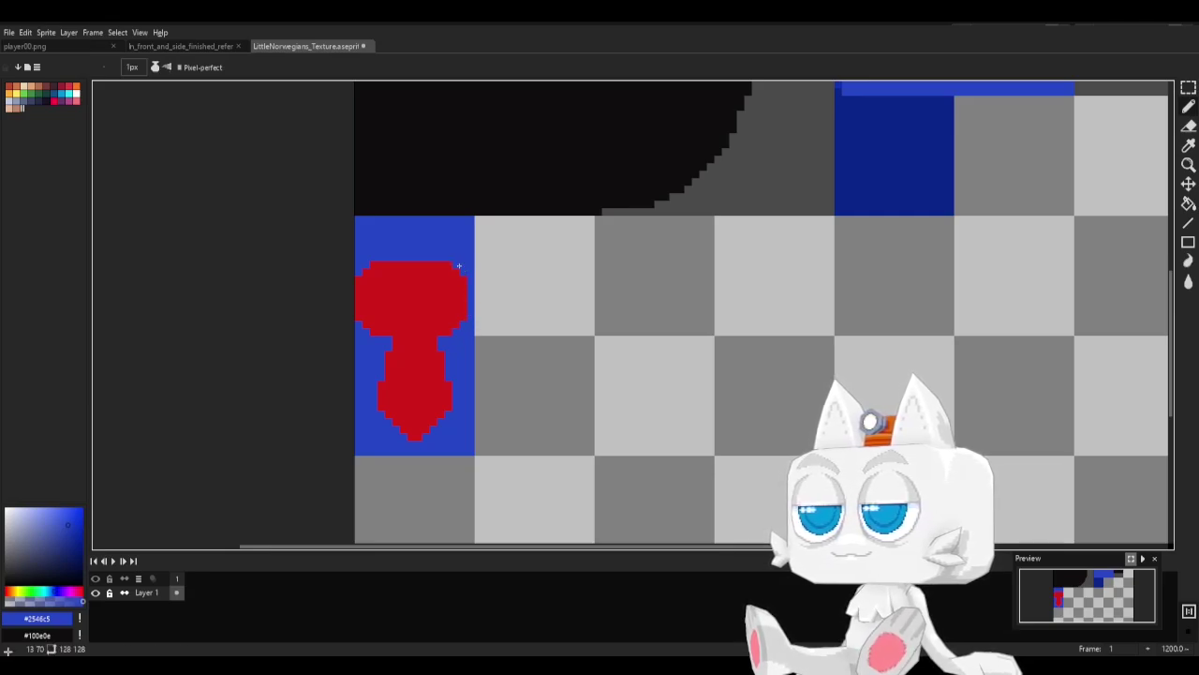
{"action": "left_click_drag", "start_coordinate": [356, 319], "coordinate": [360, 271]}
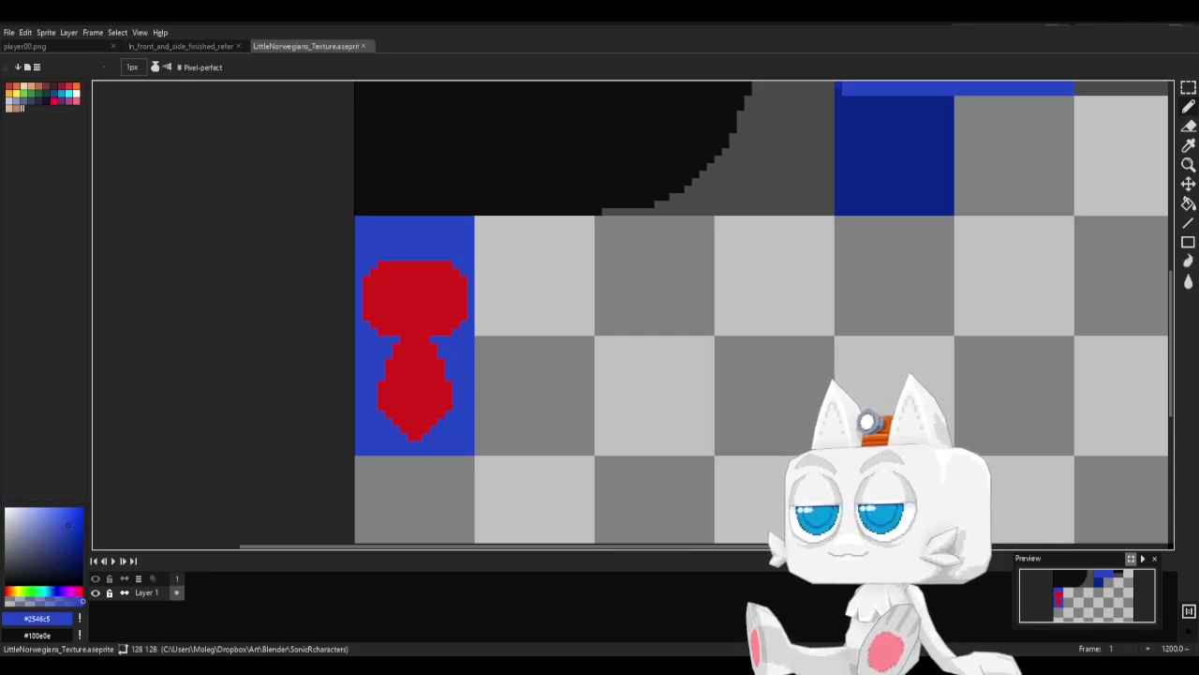
Switch to Blender, reload the texture and shift the foot's UV island about 0.01 along X to centre it on the shoe block.
{"action": "key", "text": "alt+Tab"}
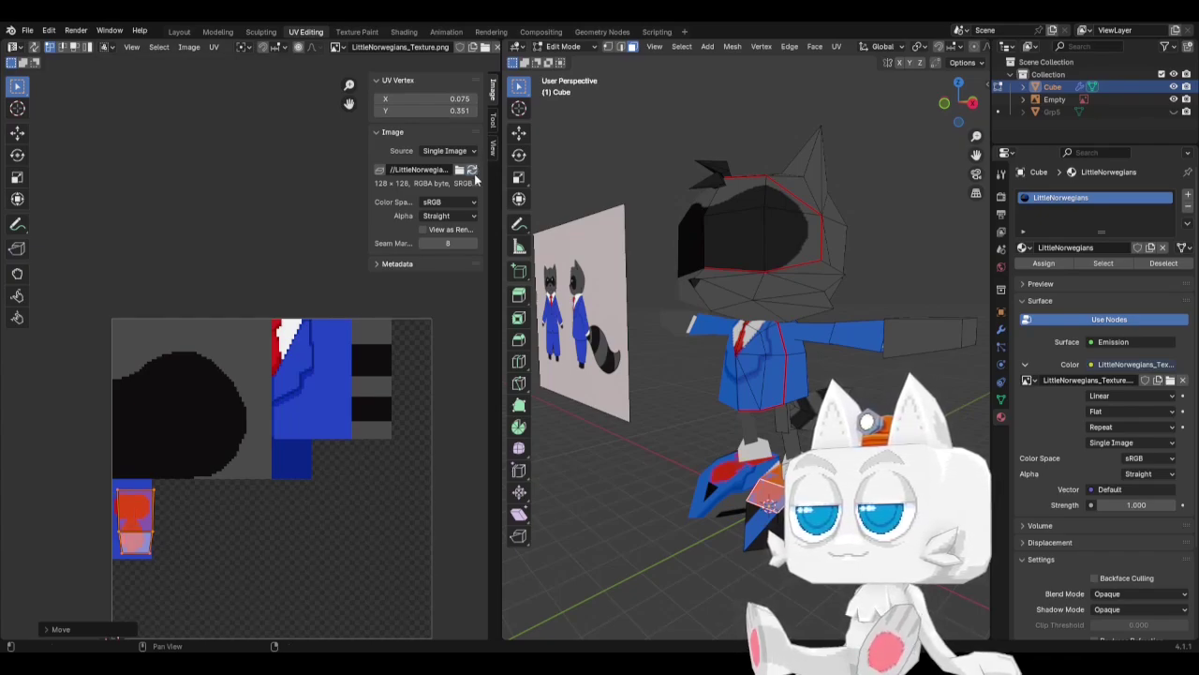
{"action": "middle_click_drag", "start_coordinate": [731, 281], "coordinate": [646, 290]}
{"action": "key", "text": "g"}
{"action": "key", "text": "x"}
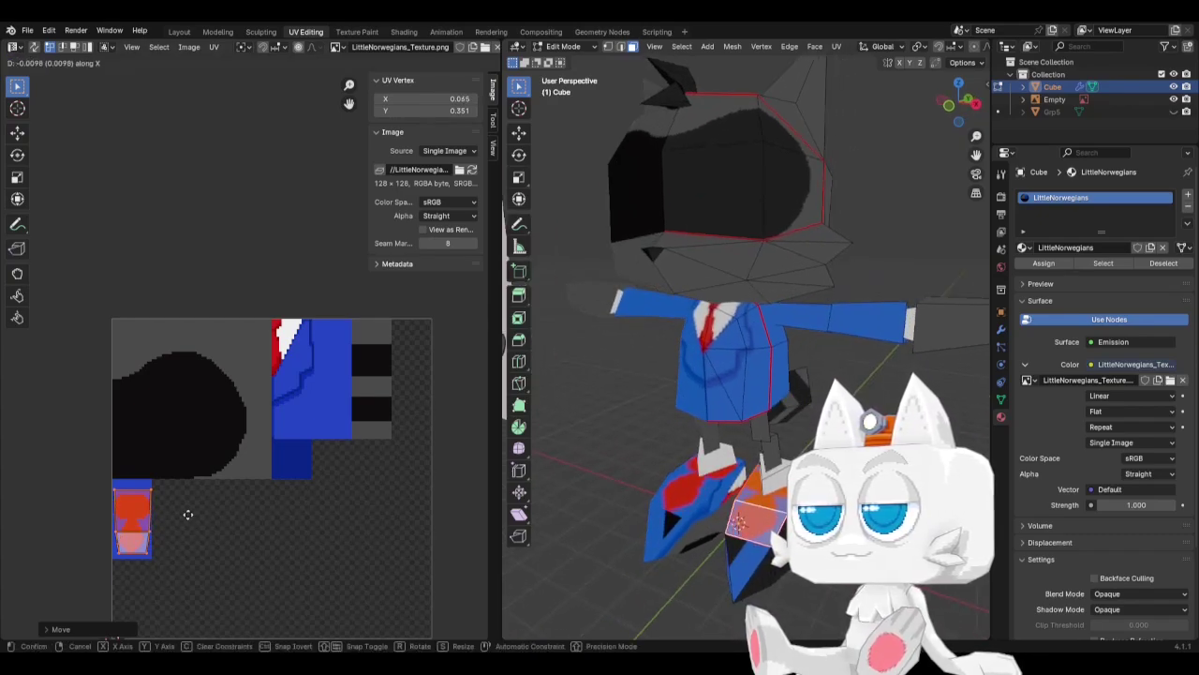
{"action": "left_click", "coordinate": [188, 514]}
{"action": "scroll", "coordinate": [178, 525], "scroll_direction": "up", "scroll_amount": 2}
{"action": "middle_click_drag", "start_coordinate": [178, 525], "coordinate": [292, 411]}
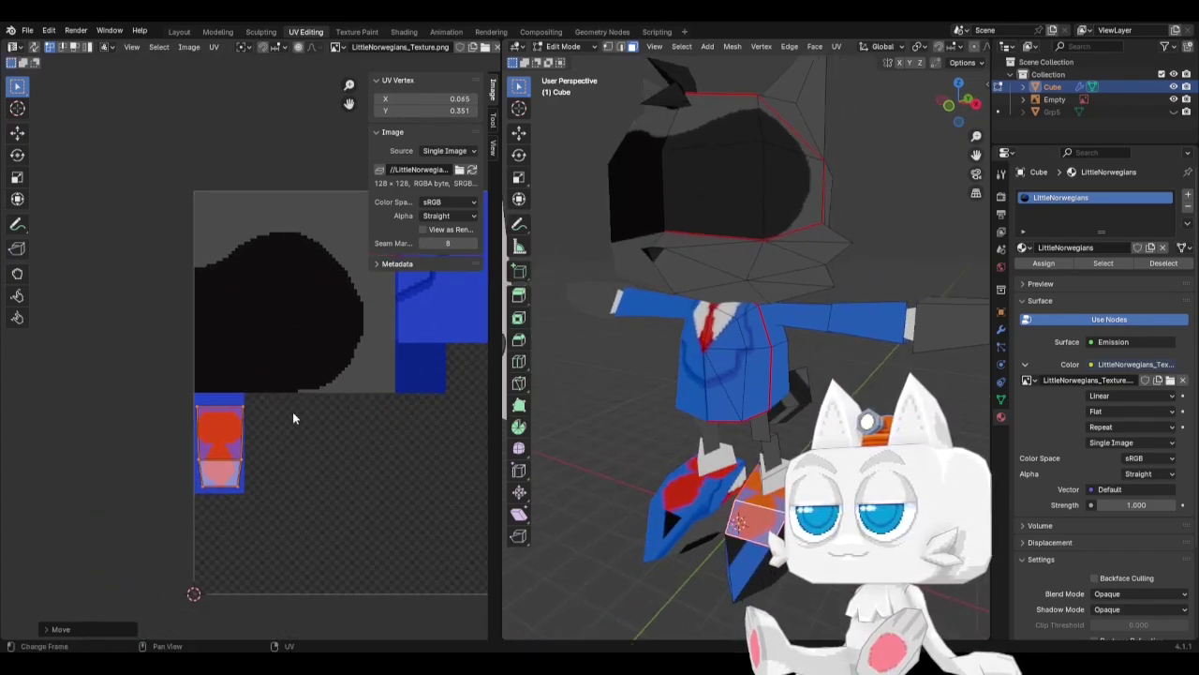
Shift the foot's UV island slightly along X to about 0.062 so it sits centred on the shoe block.
{"action": "scroll", "coordinate": [272, 450], "scroll_direction": "up", "scroll_amount": 2}
{"action": "key", "text": "g"}
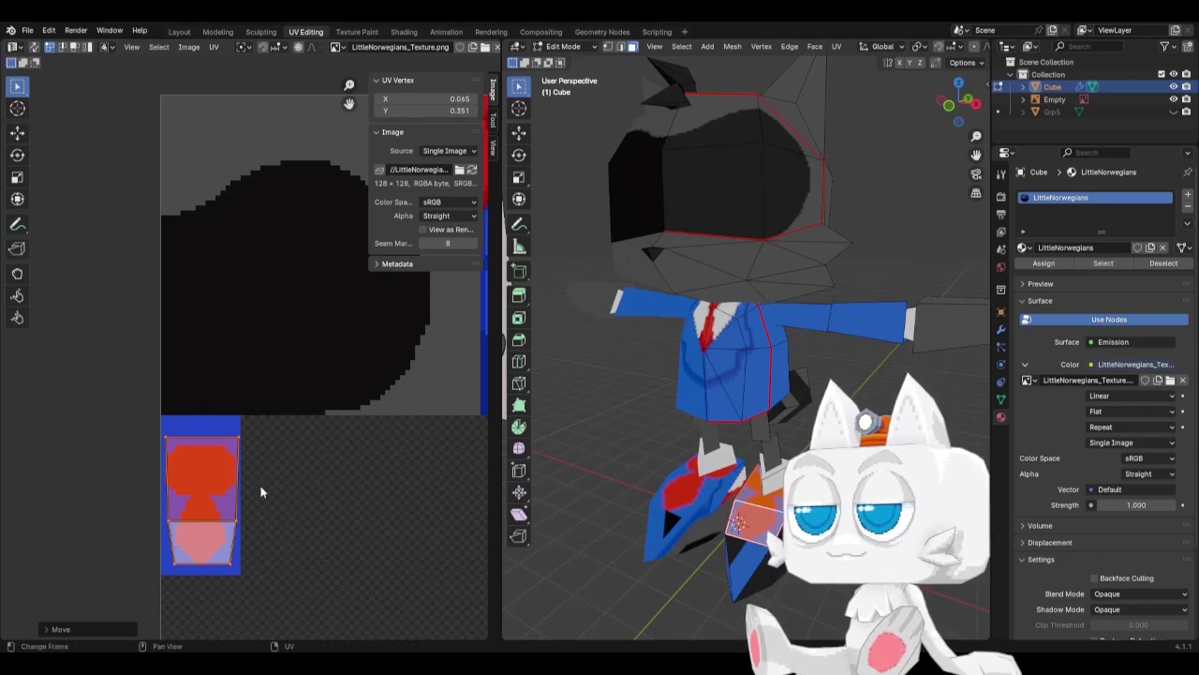
{"action": "key", "text": "x"}
{"action": "left_click", "coordinate": [258, 486]}
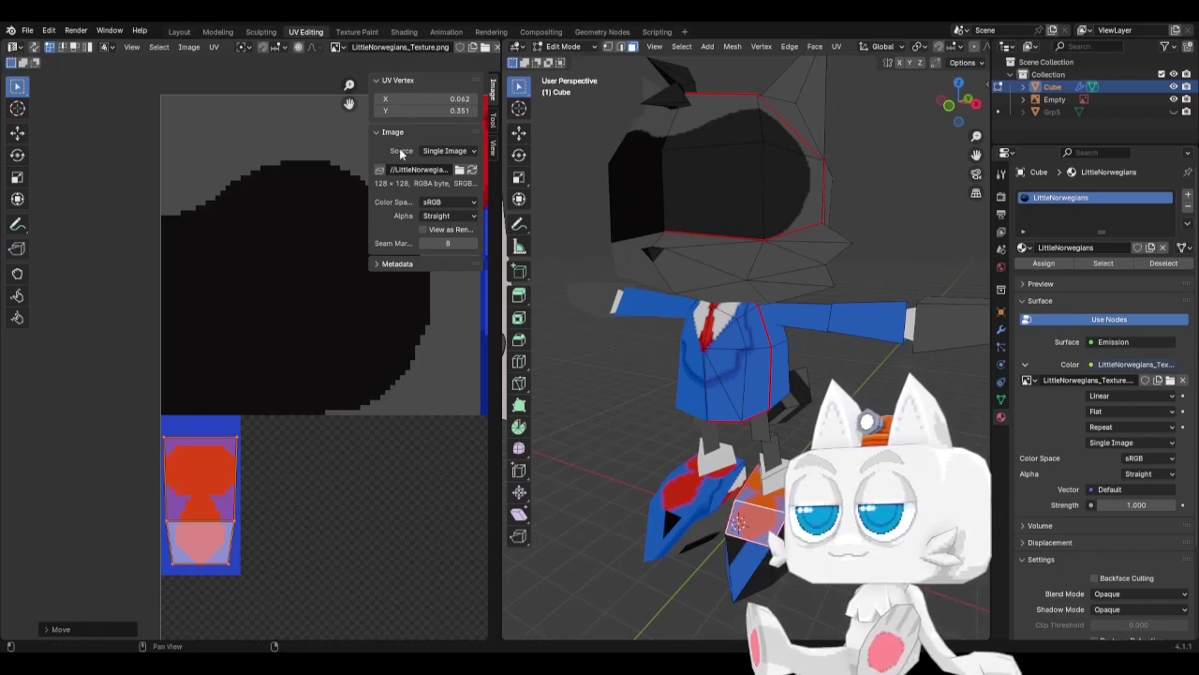
Set the UV editor to display vertex coordinates in pixels and return to the UV vertex values.
{"action": "double_click", "coordinate": [438, 100]}
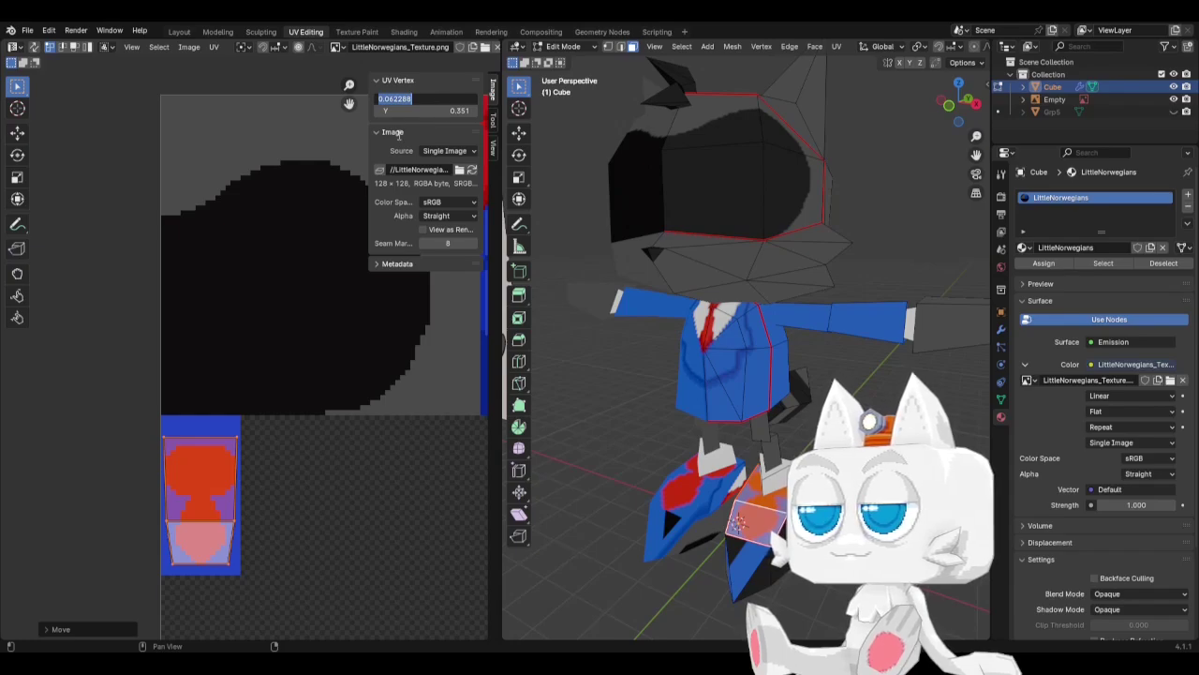
{"action": "left_click", "coordinate": [493, 122]}
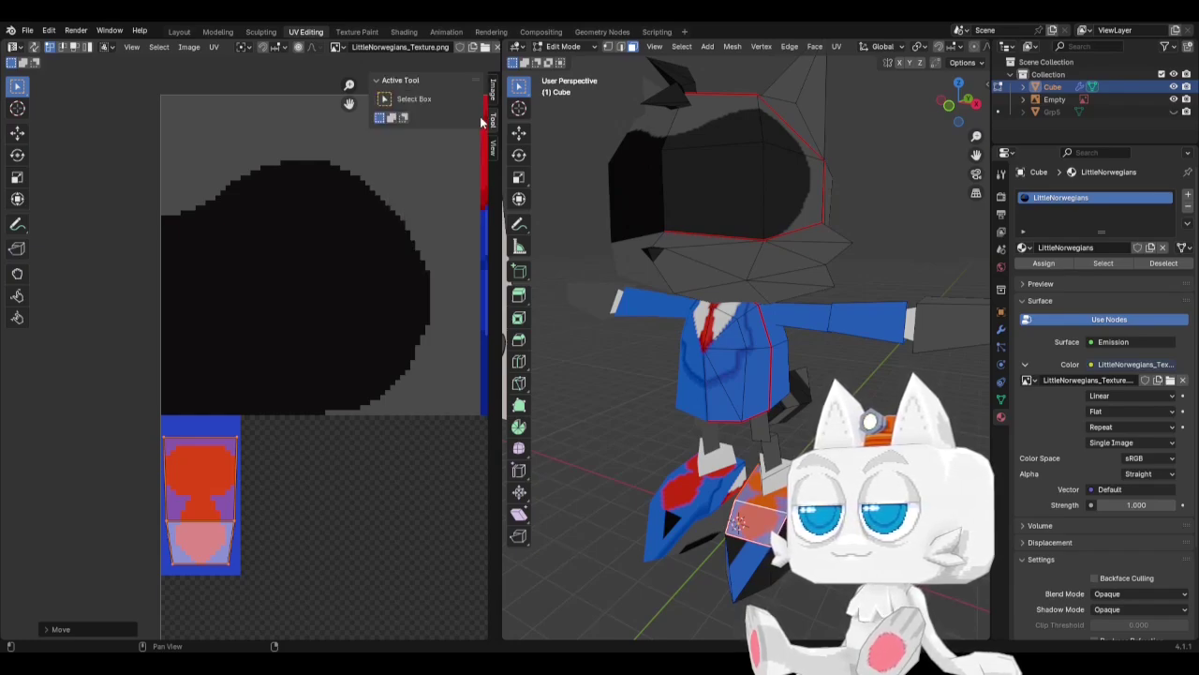
{"action": "left_click", "coordinate": [494, 148]}
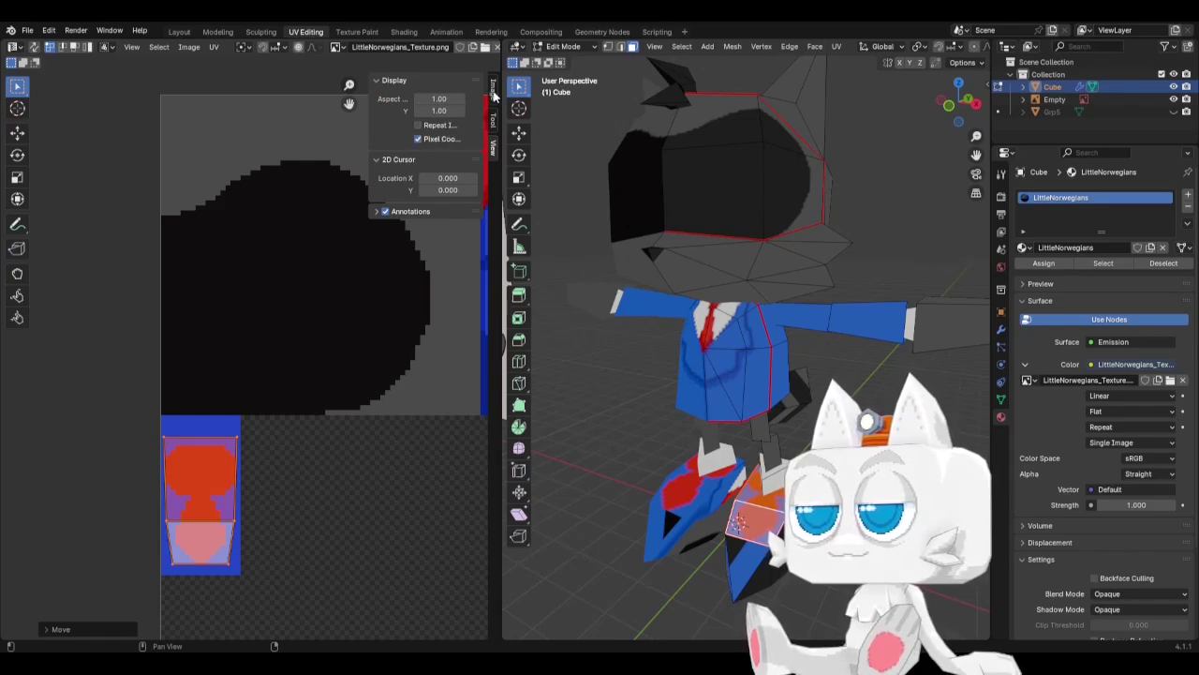
{"action": "left_click", "coordinate": [494, 90]}
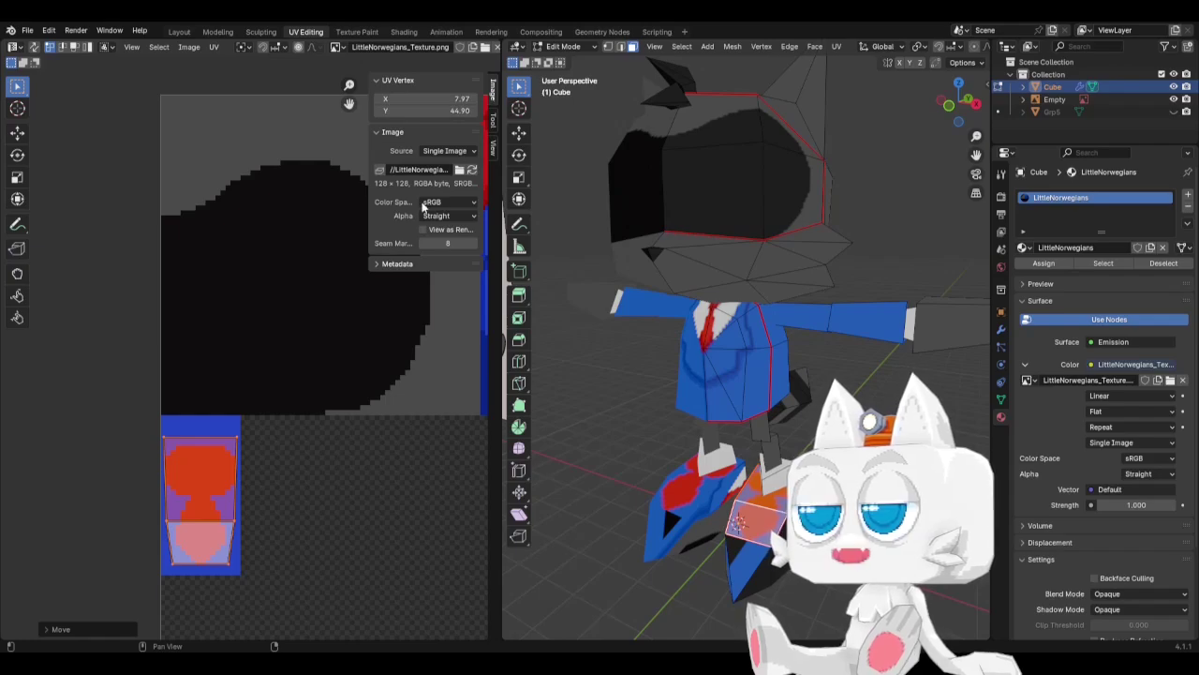
Enlarge the foot's UV island slightly, stretch it along Y to fill more of the shoe block, and leave Edit Mode.
{"action": "key", "text": "s"}
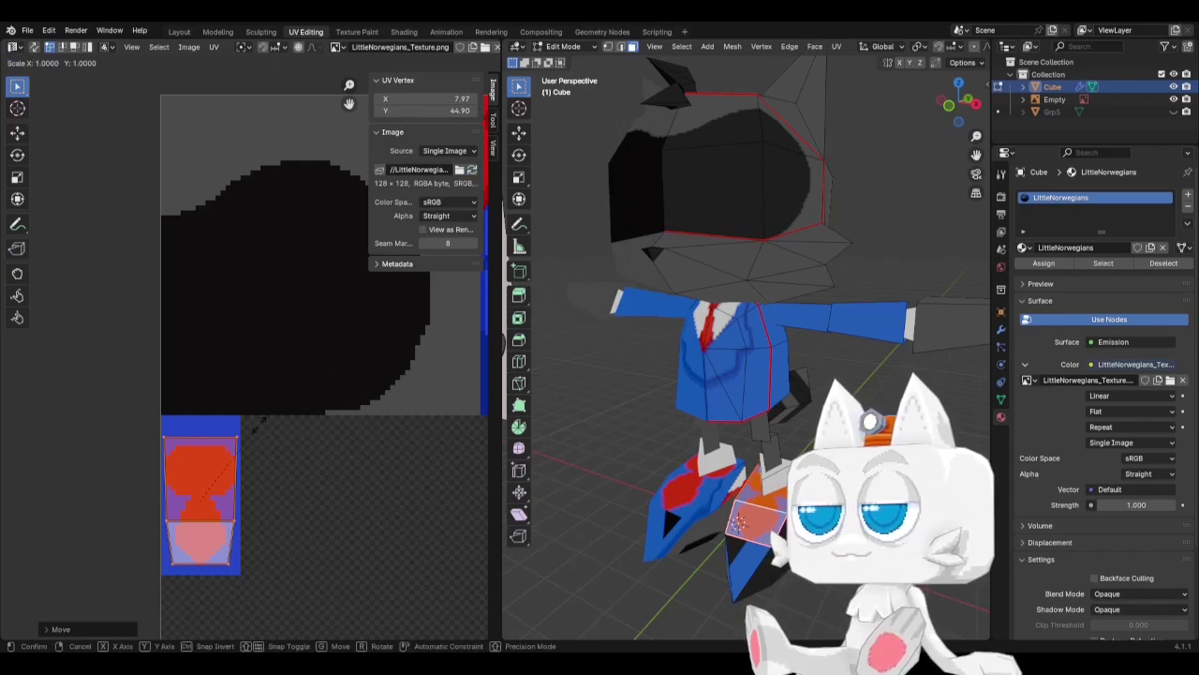
{"action": "left_click", "coordinate": [272, 431]}
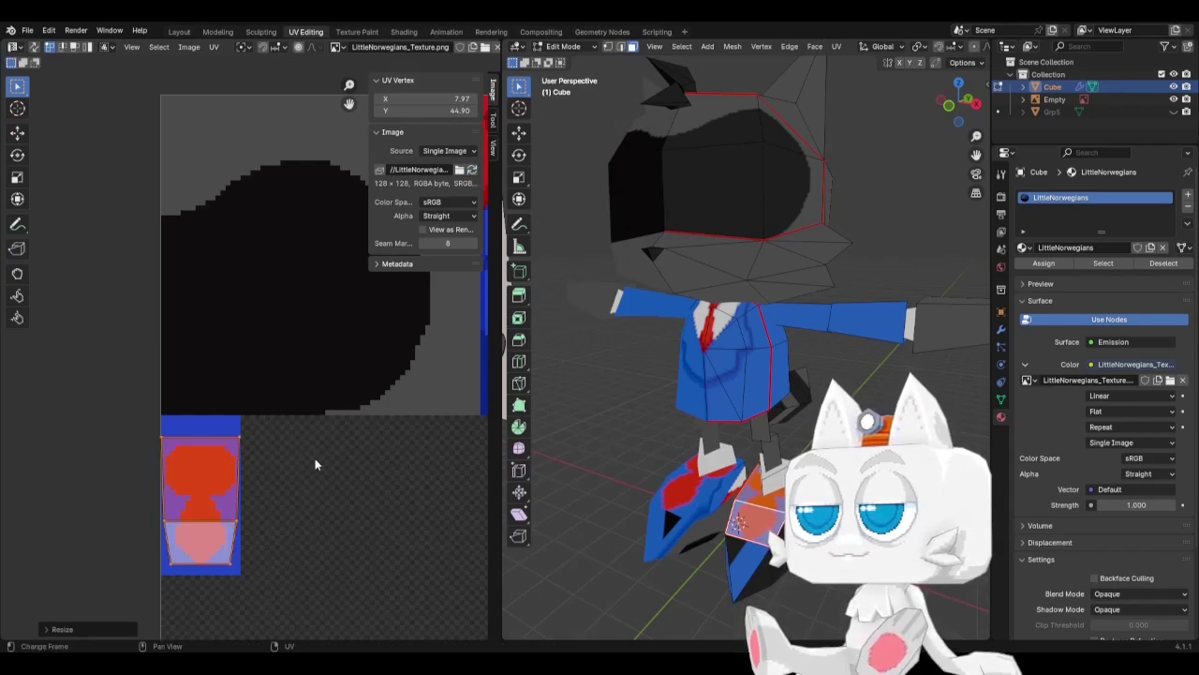
{"action": "key", "text": "s"}
{"action": "key", "text": "y"}
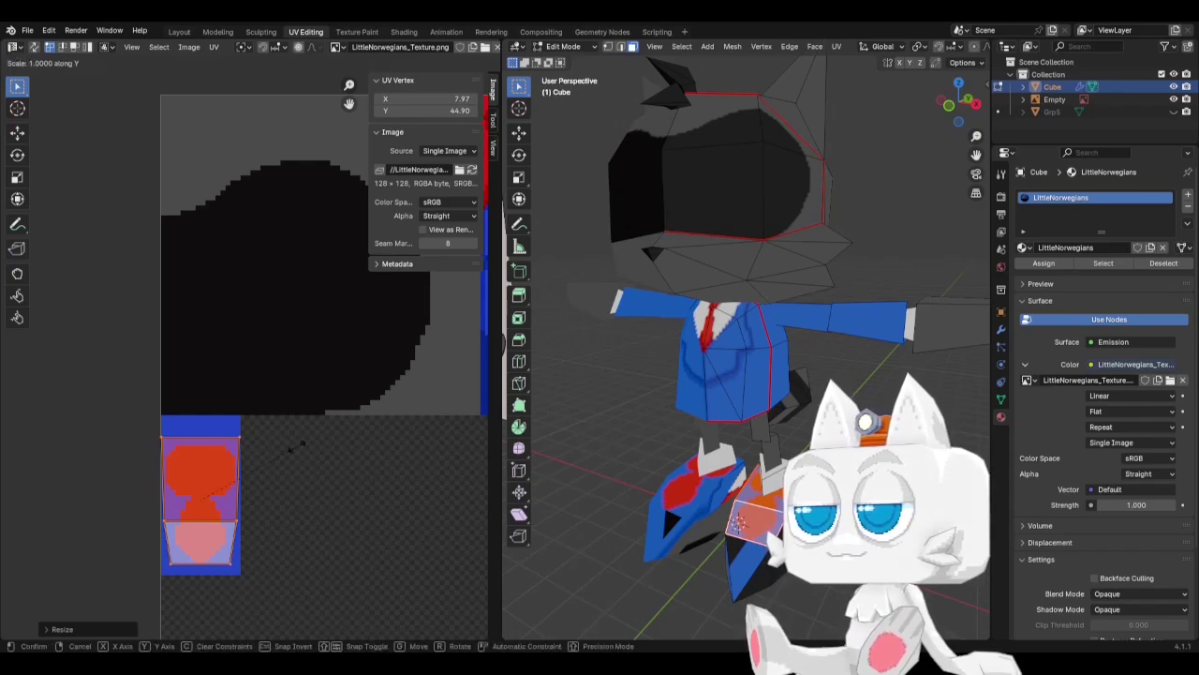
{"action": "key", "text": "g"}
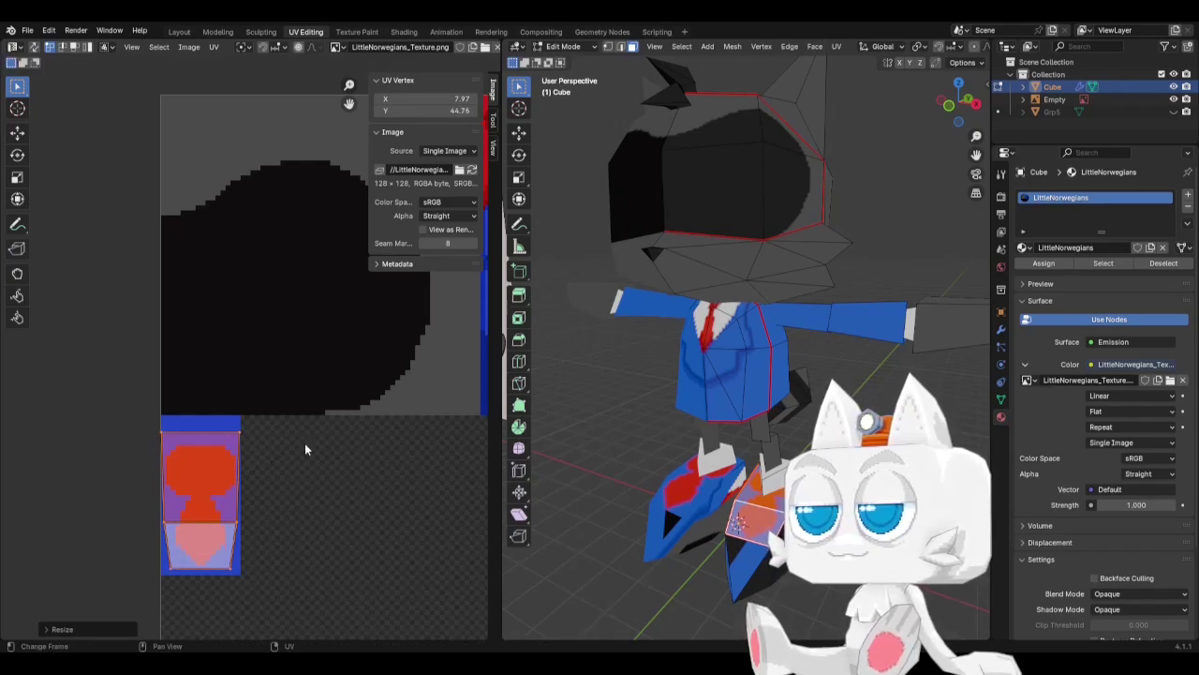
{"action": "left_click", "coordinate": [302, 444]}
{"action": "middle_click_drag", "start_coordinate": [712, 281], "coordinate": [647, 281]}
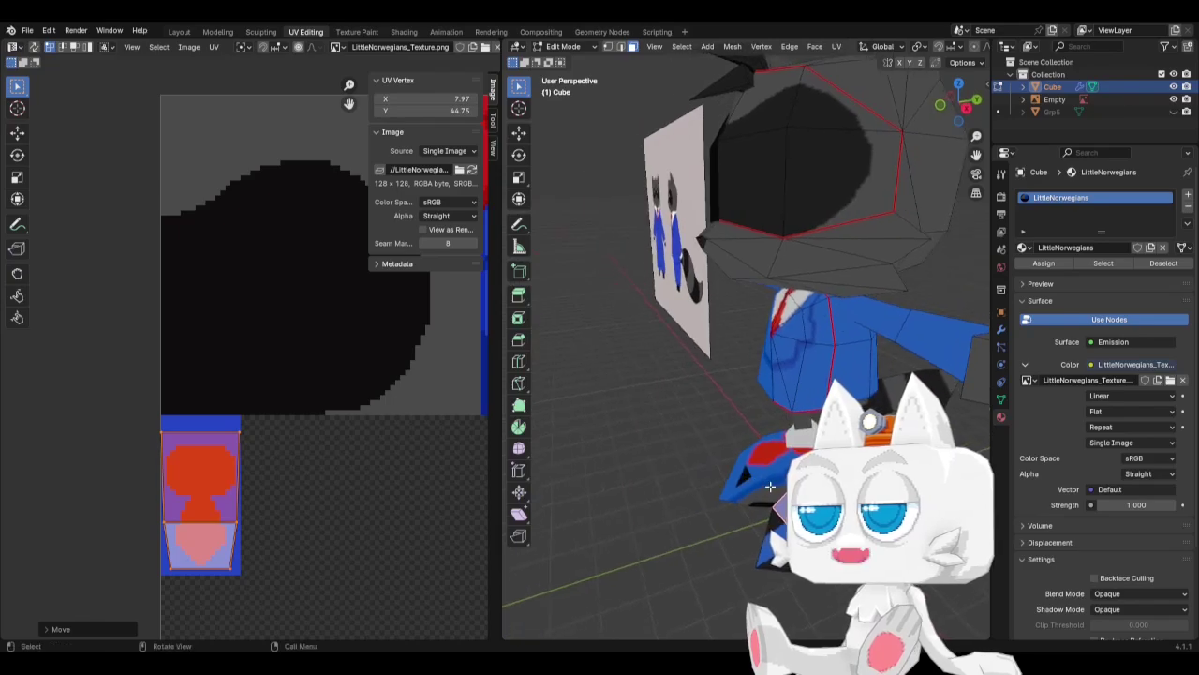
{"action": "key", "text": "Tab"}
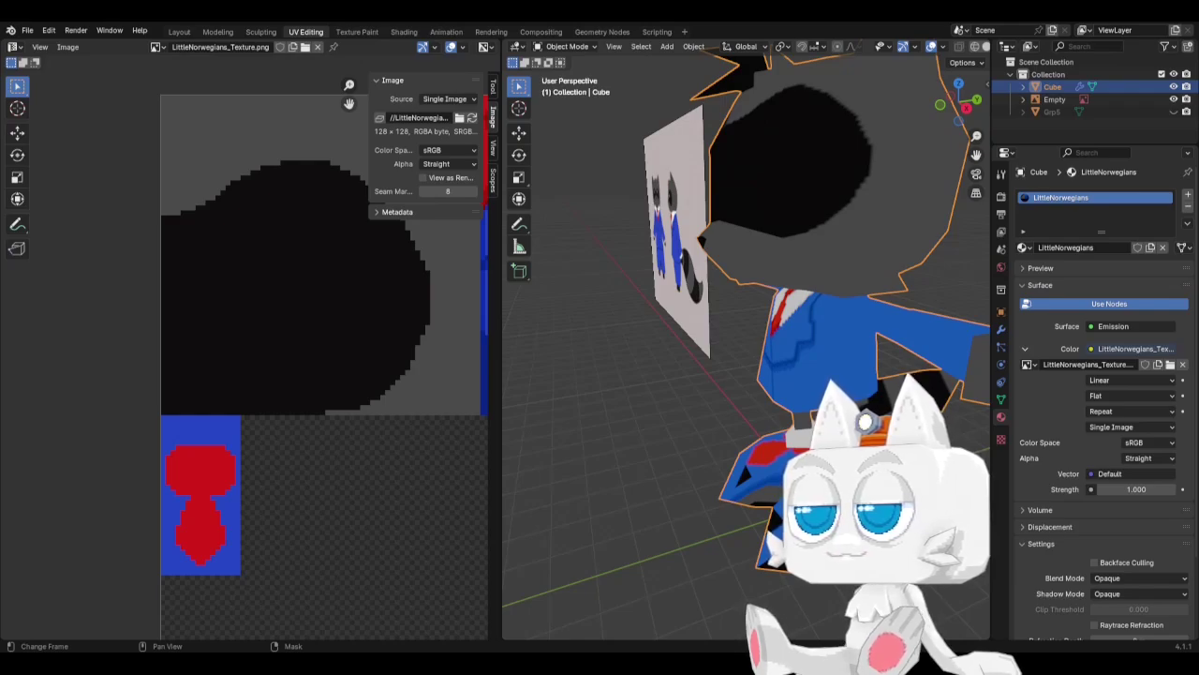
Switch to Aseprite, trim one pixel column off each side of the upper red shape in blue #2546c5, and save.
{"action": "key", "text": "alt+Tab"}
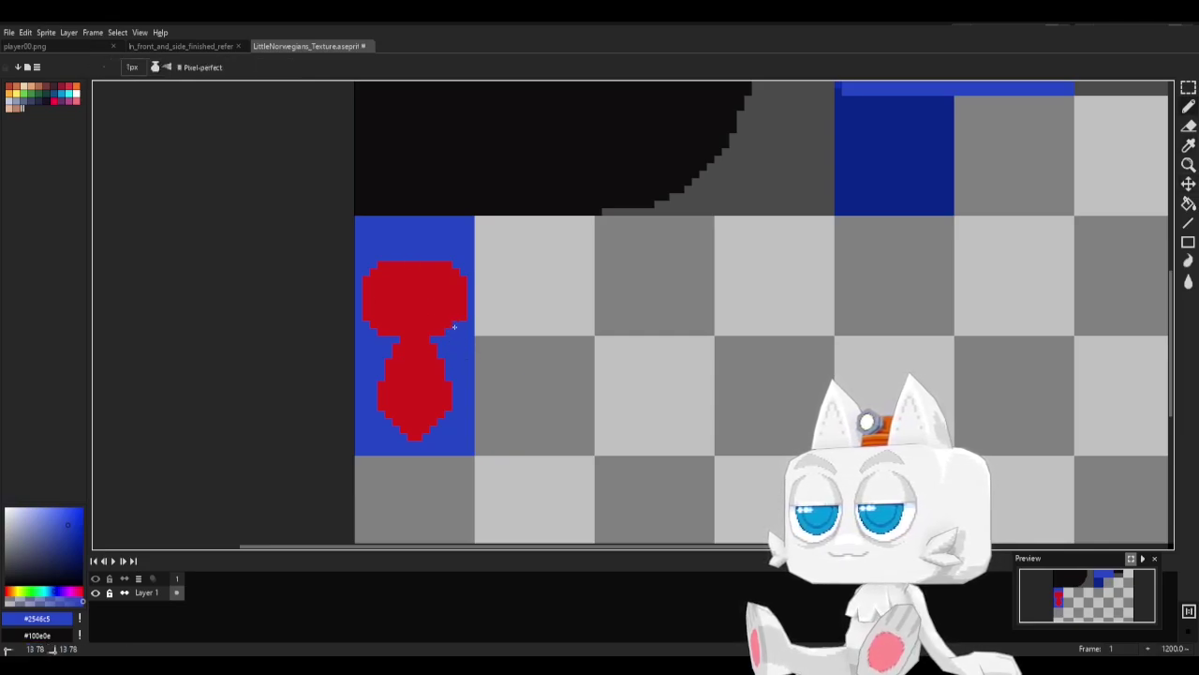
{"action": "left_click_drag", "start_coordinate": [462, 319], "coordinate": [462, 272]}
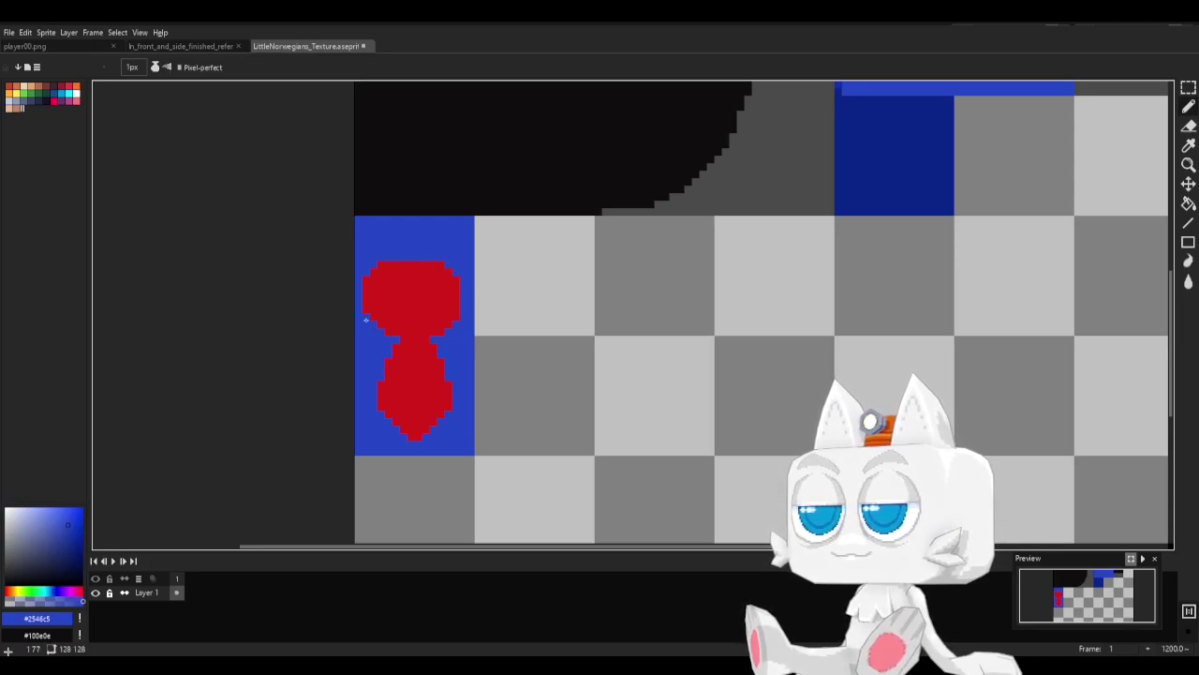
{"action": "left_click_drag", "start_coordinate": [366, 319], "coordinate": [364, 263]}
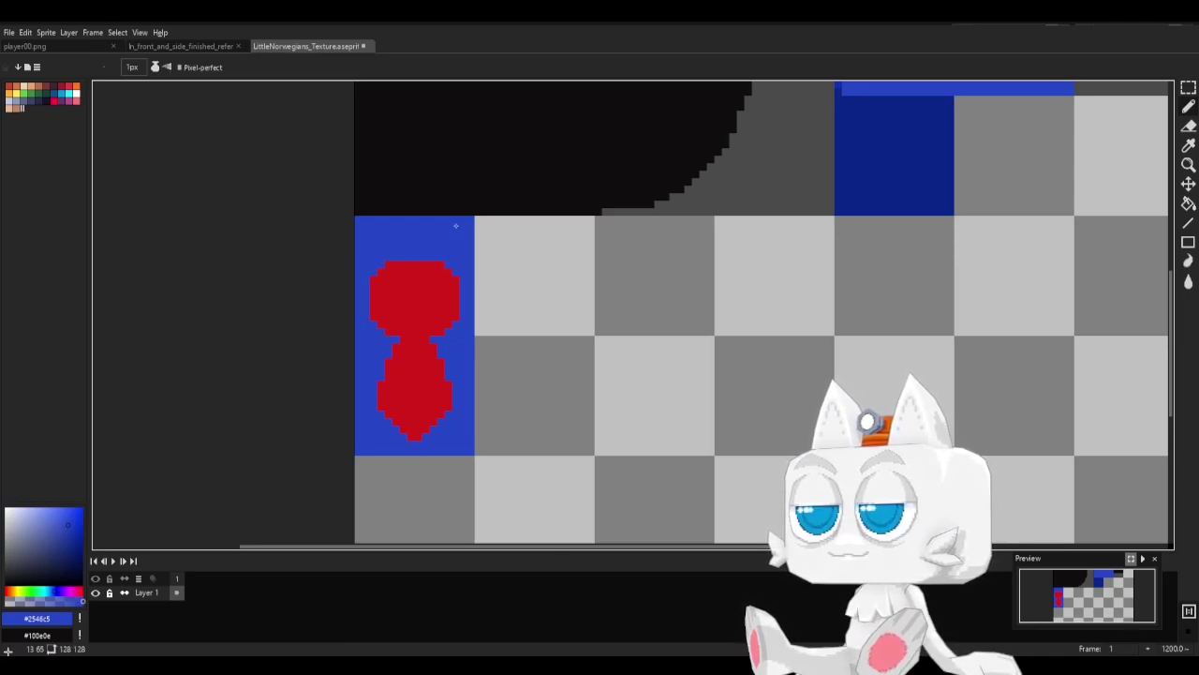
{"action": "key", "text": "ctrl+s"}
Outline the upper red shape with the darker blue #0e30b1 and deepen its stepped corners with #0b2589.
{"action": "middle_click_drag", "start_coordinate": [884, 259], "coordinate": [783, 360]}
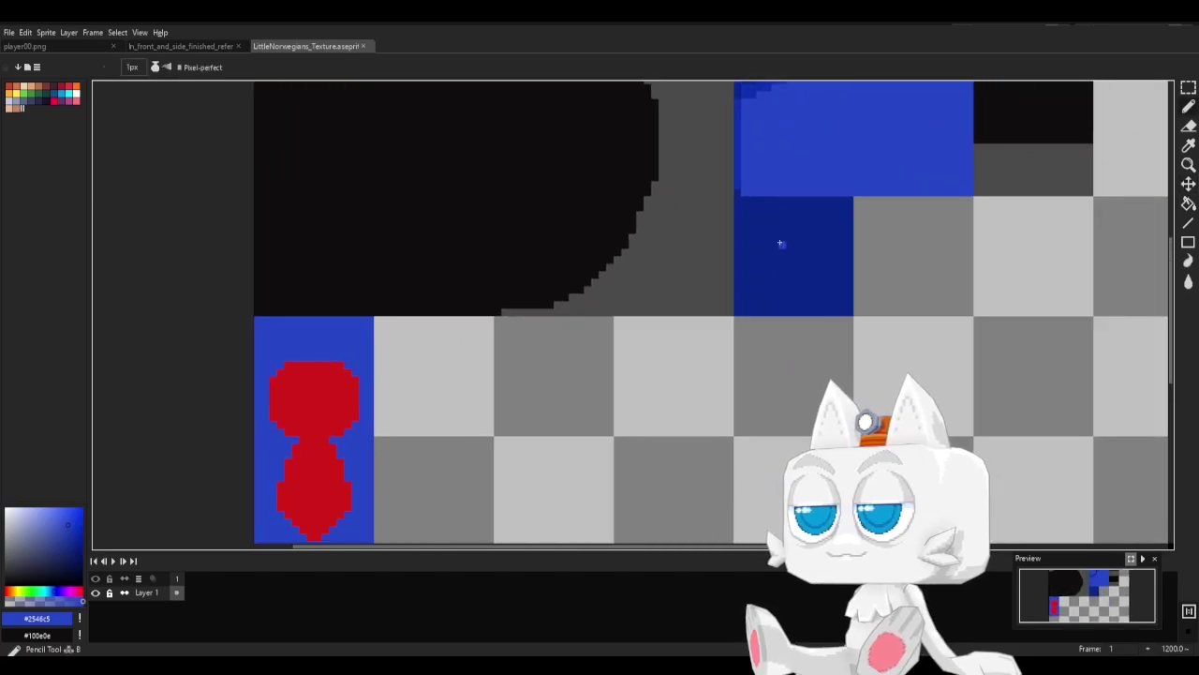
{"action": "left_click", "coordinate": [735, 158], "text": "alt"}
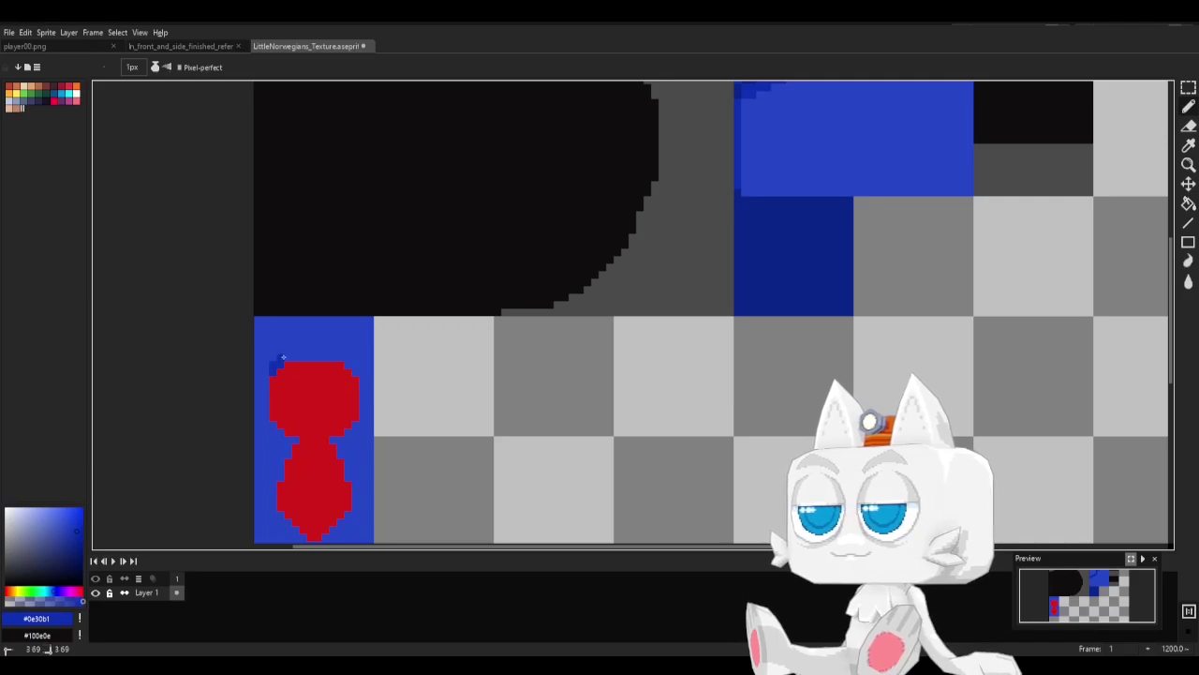
{"action": "left_click_drag", "start_coordinate": [283, 357], "coordinate": [349, 363]}
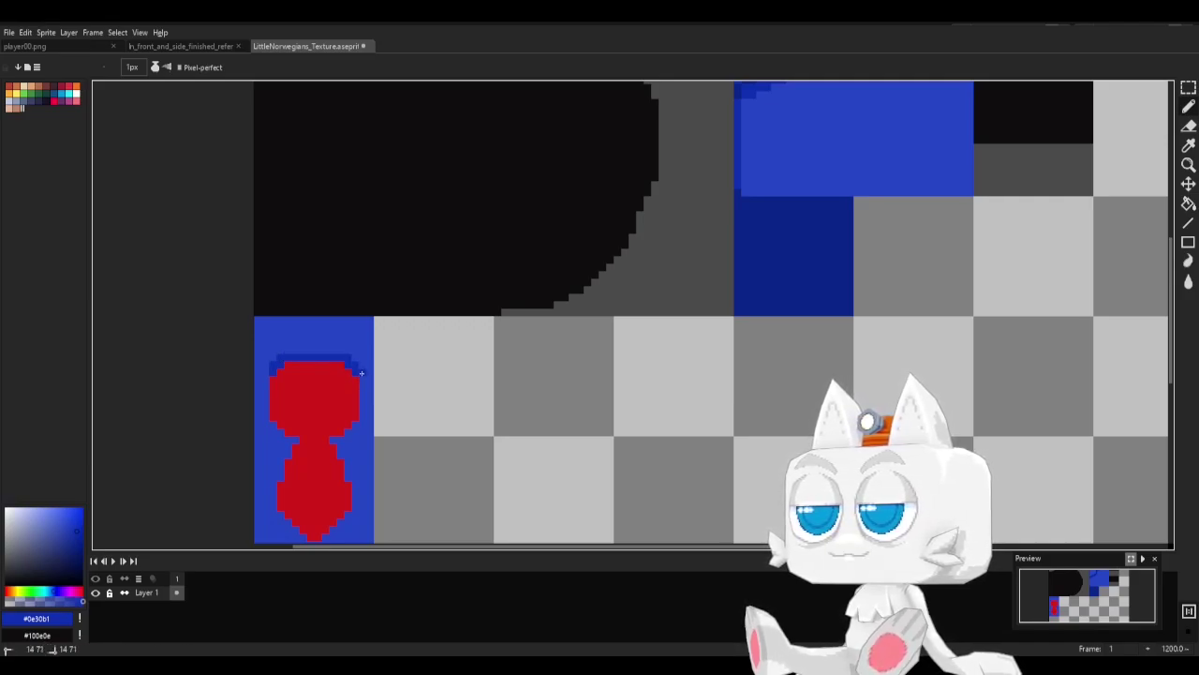
{"action": "mouse_move", "coordinate": [361, 373]}
{"action": "left_mouse_down"}
{"action": "mouse_move", "coordinate": [362, 425]}
{"action": "mouse_move", "coordinate": [348, 439]}
{"action": "mouse_move", "coordinate": [282, 440]}
{"action": "mouse_move", "coordinate": [267, 424]}
{"action": "mouse_move", "coordinate": [265, 385]}
{"action": "left_mouse_up"}
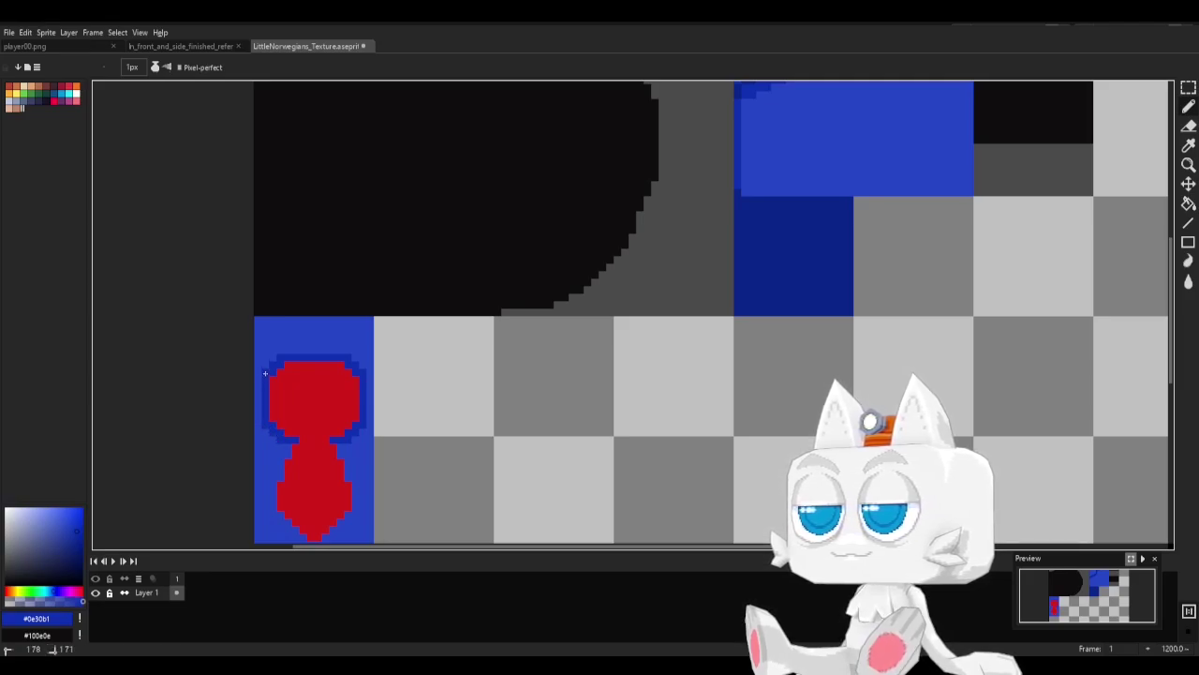
{"action": "left_click", "coordinate": [752, 219], "text": "alt"}
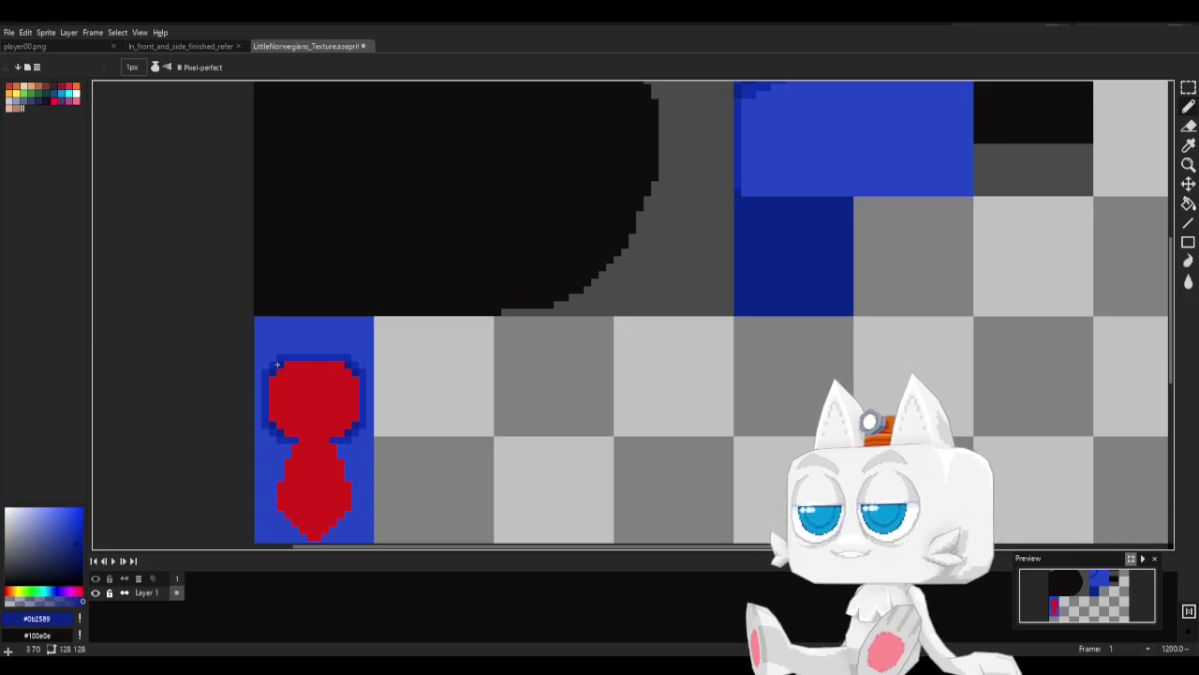
Outline the lower red shape down to its tip in #0e30b1 and deepen the outline's corners and tip with #0b2589.
{"action": "left_click", "coordinate": [339, 447], "text": "alt"}
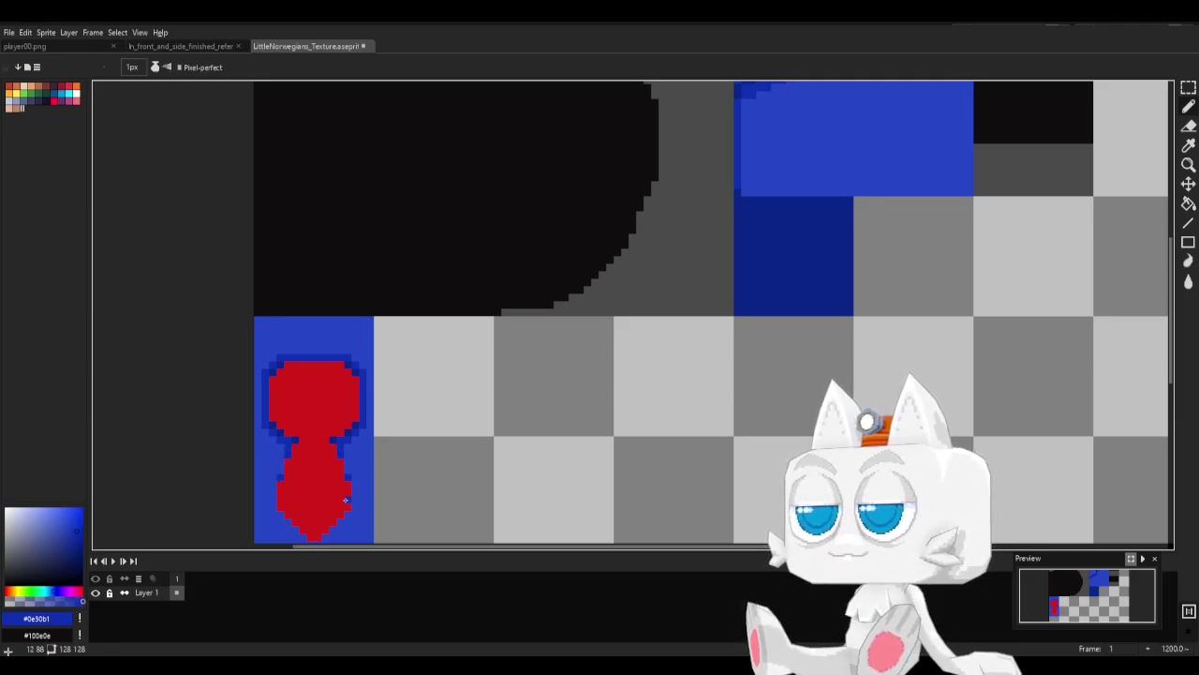
{"action": "scroll", "coordinate": [328, 487], "scroll_direction": "down", "scroll_amount": 3}
{"action": "left_click", "coordinate": [330, 465], "text": "shift"}
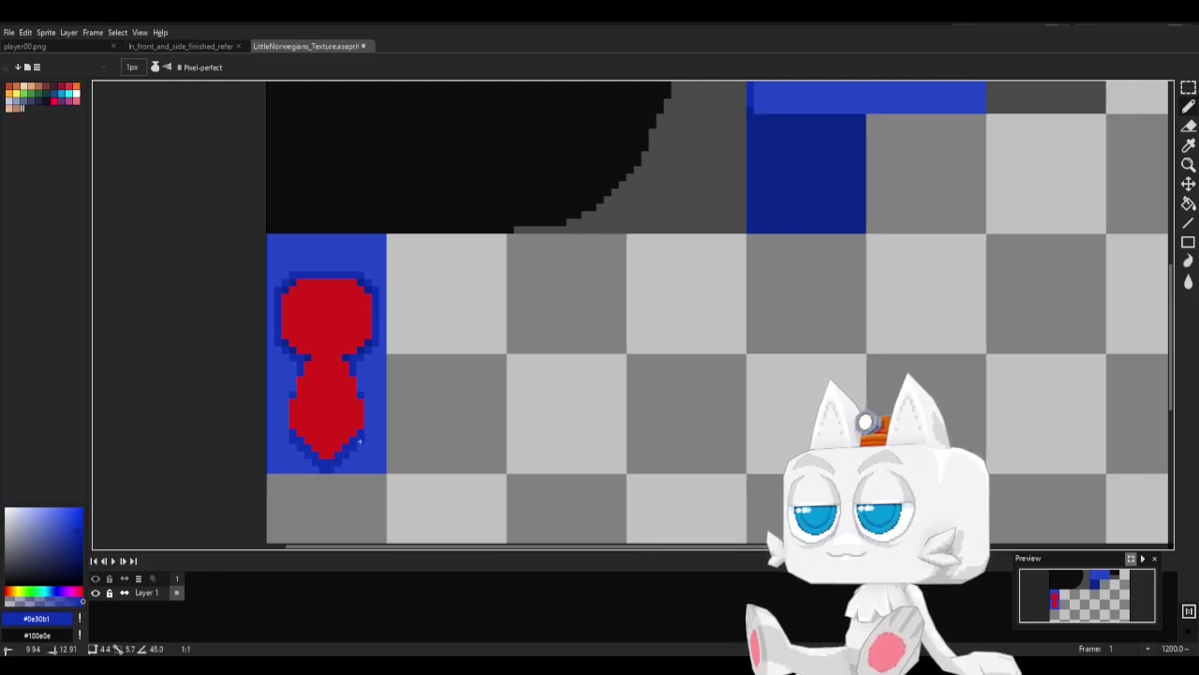
{"action": "left_click", "coordinate": [357, 350], "text": "alt"}
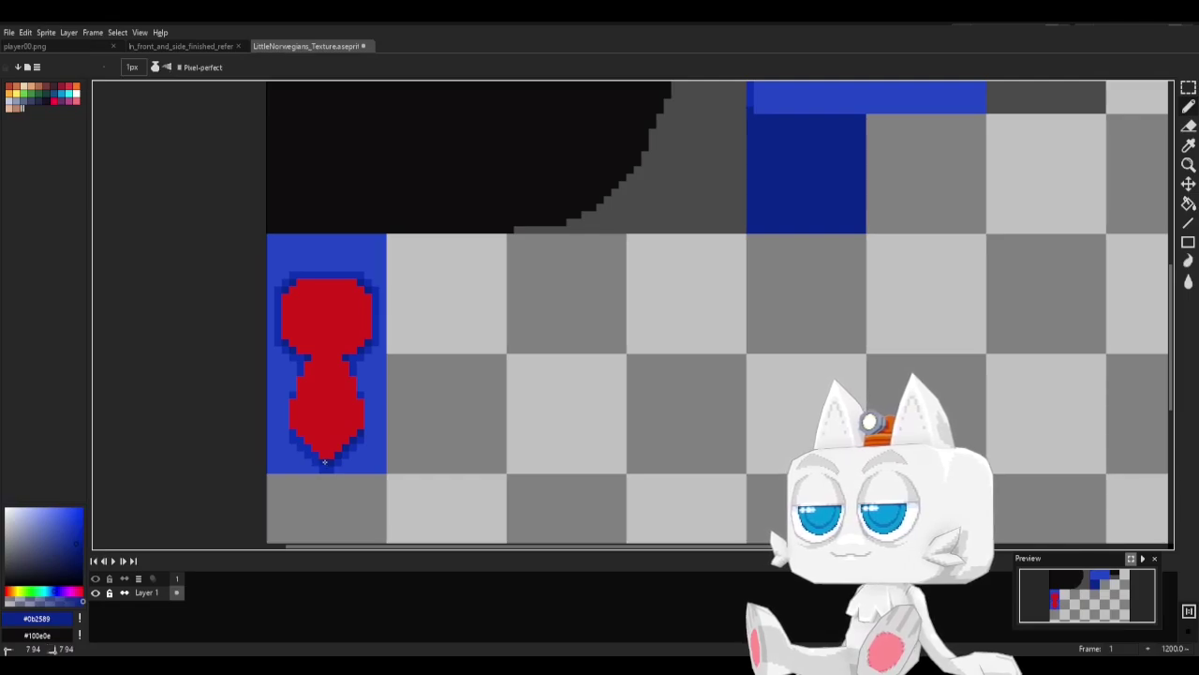
Pick the dark red #890c09 from the tie and shade the neck and side corners of the lower red shape.
{"action": "left_click_drag", "start_coordinate": [526, 297], "coordinate": [433, 418]}
{"action": "left_click_drag", "start_coordinate": [669, 264], "coordinate": [621, 390]}
{"action": "left_click", "coordinate": [617, 138], "text": "alt"}
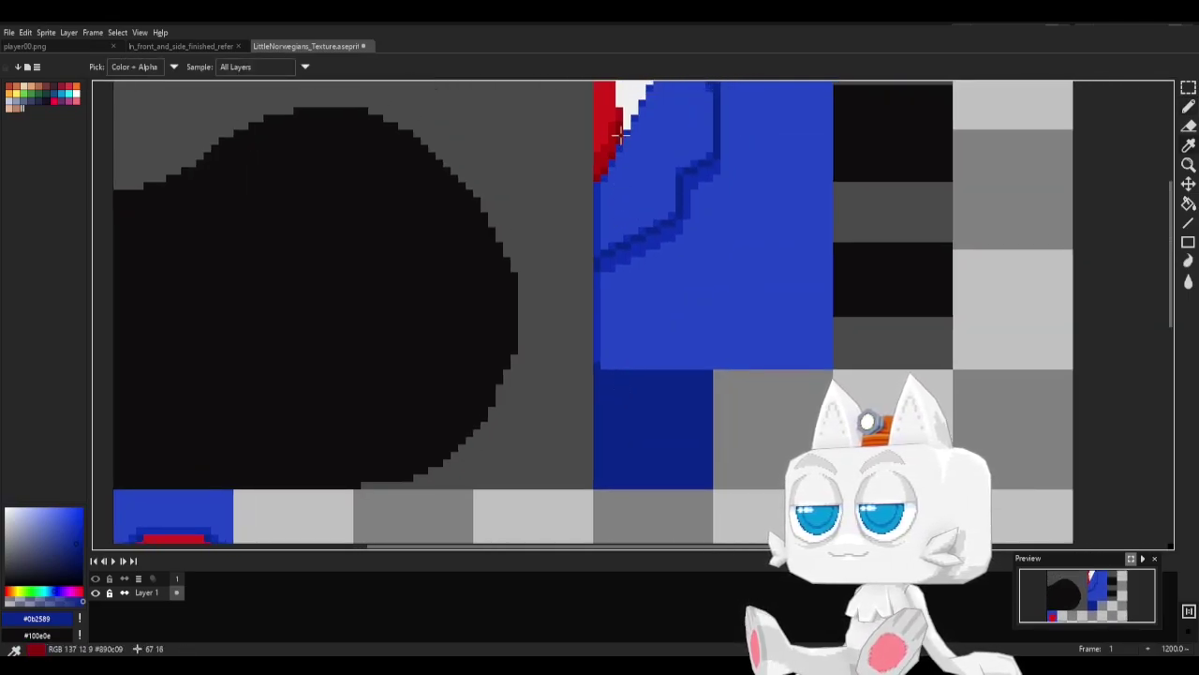
{"action": "scroll", "coordinate": [531, 223], "scroll_direction": "down", "scroll_amount": 5}
{"action": "scroll", "coordinate": [531, 223], "scroll_direction": "left", "scroll_amount": 3}
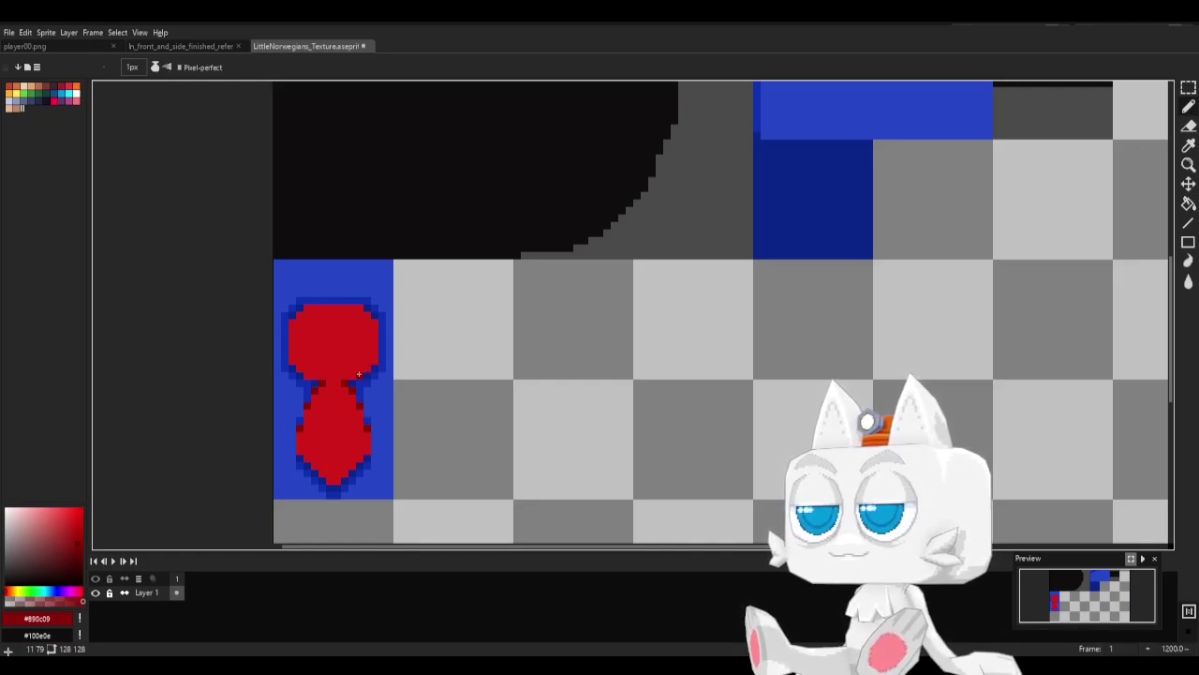
Undo the shading on the upper red shape's lower corner and paint a #890c09 oval in the shape's centre.
{"action": "key", "text": "ctrl+z"}
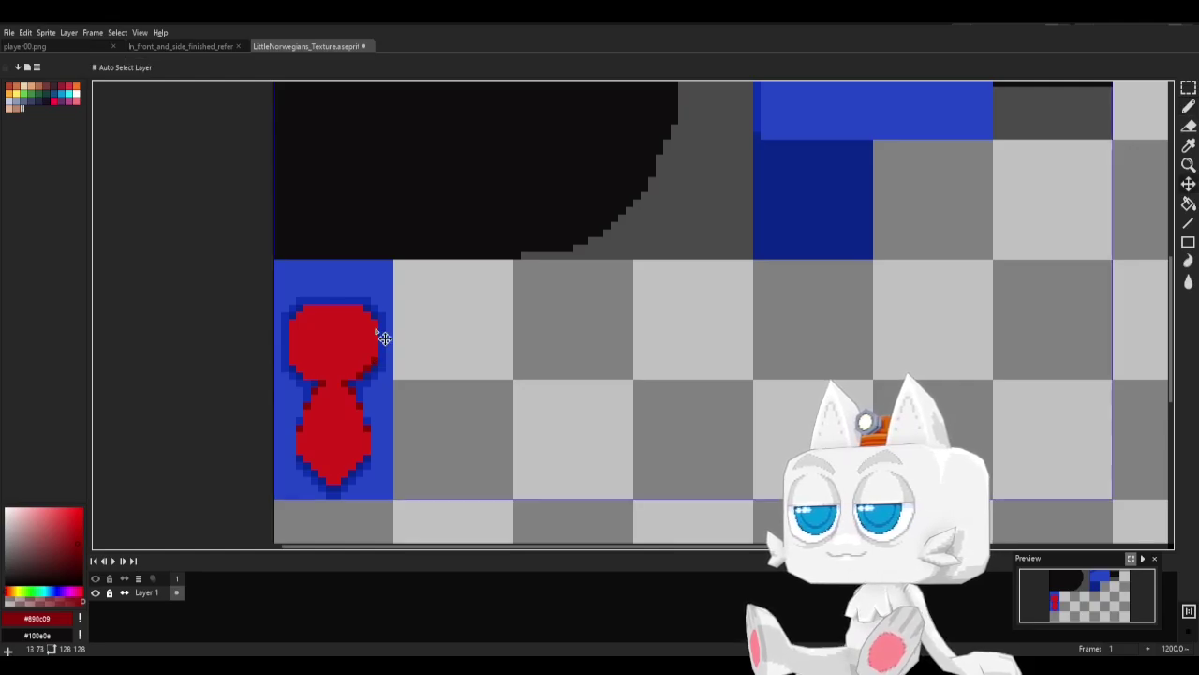
{"action": "key", "text": "ctrl+d"}
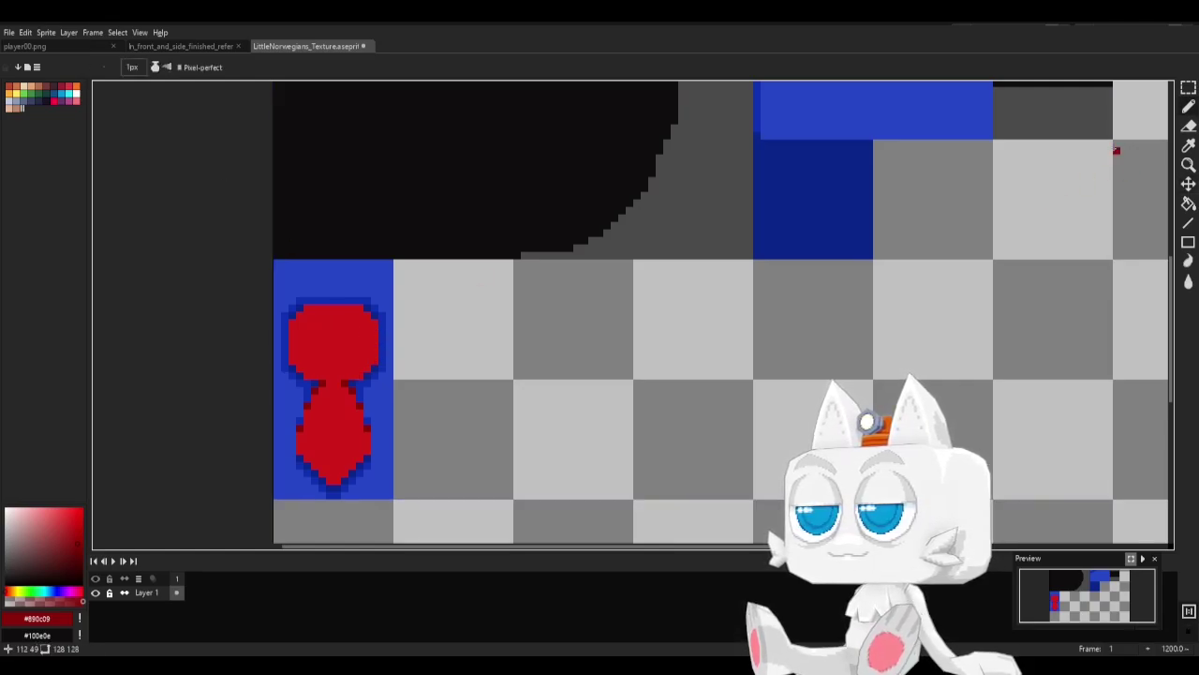
{"action": "mouse_move", "coordinate": [334, 344]}
{"action": "left_mouse_down"}
{"action": "mouse_move", "coordinate": [322, 345]}
{"action": "mouse_move", "coordinate": [344, 337]}
{"action": "mouse_move", "coordinate": [343, 355]}
{"action": "mouse_move", "coordinate": [329, 352]}
{"action": "mouse_move", "coordinate": [328, 330]}
{"action": "mouse_move", "coordinate": [349, 332]}
{"action": "left_mouse_up"}
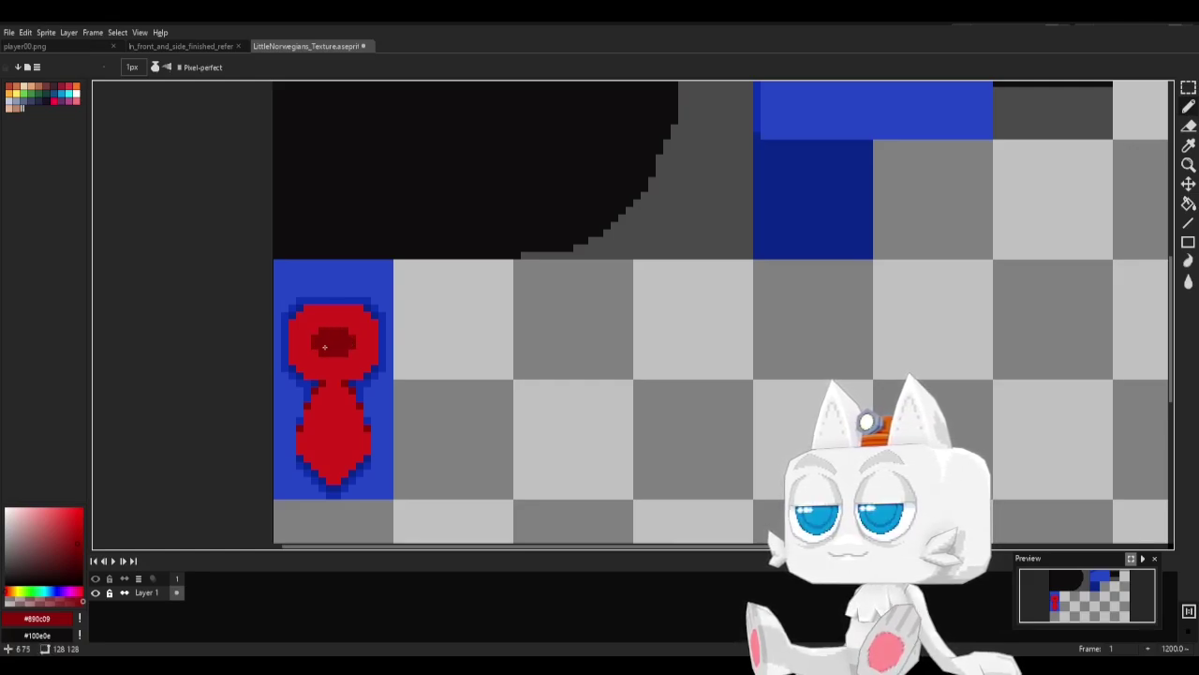
Pick the mid red #af120e from the tie and shade the stepped corners and edges of both red shapes.
{"action": "middle_click_drag", "start_coordinate": [557, 325], "coordinate": [472, 476]}
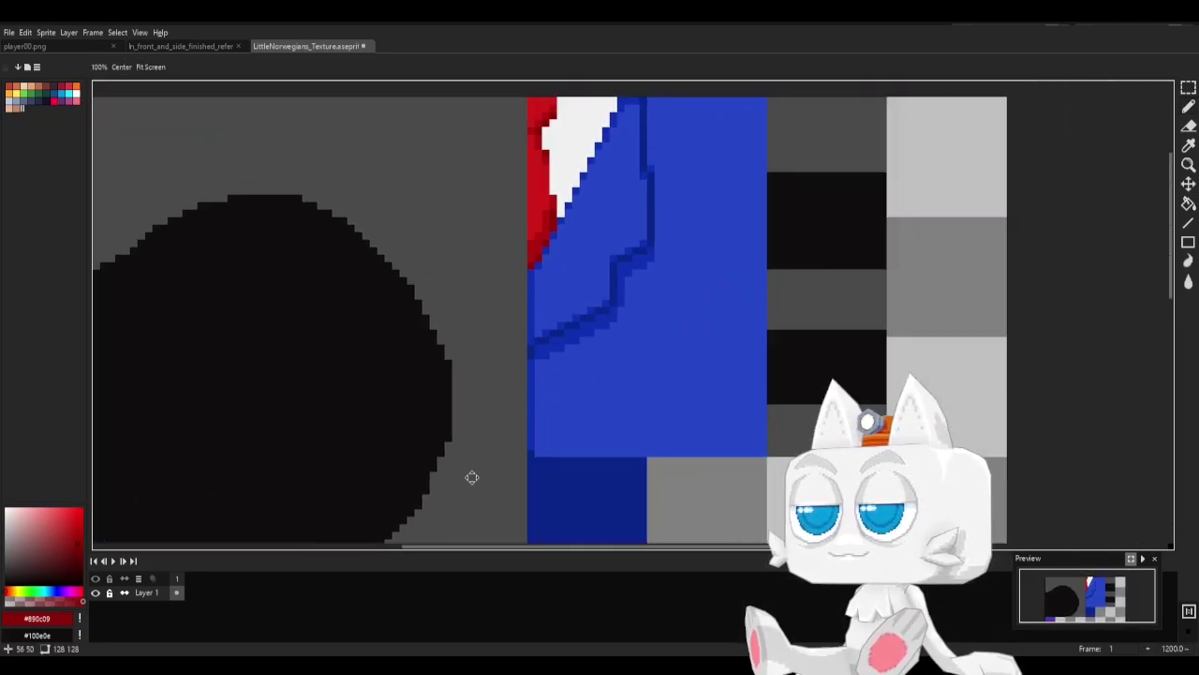
{"action": "left_click", "coordinate": [543, 230], "text": "alt"}
{"action": "scroll", "coordinate": [421, 319], "scroll_direction": "down", "scroll_amount": 5}
{"action": "scroll", "coordinate": [420, 319], "scroll_direction": "left", "scroll_amount": 5}
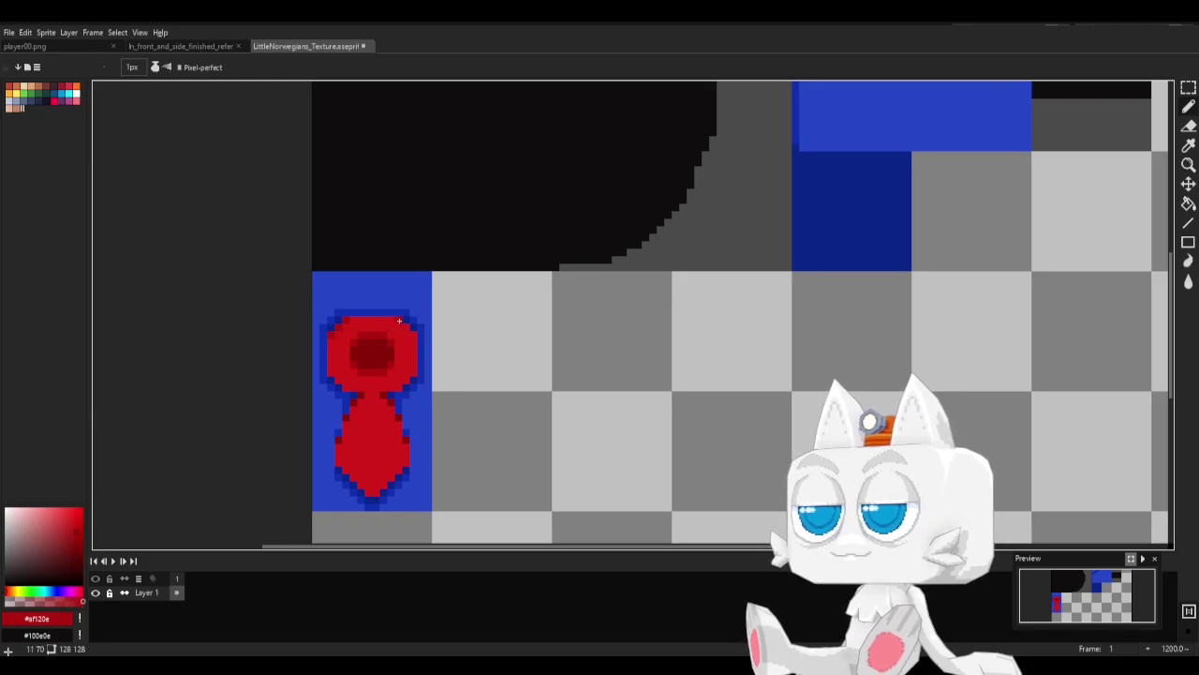
{"action": "left_click_drag", "start_coordinate": [413, 370], "coordinate": [401, 385]}
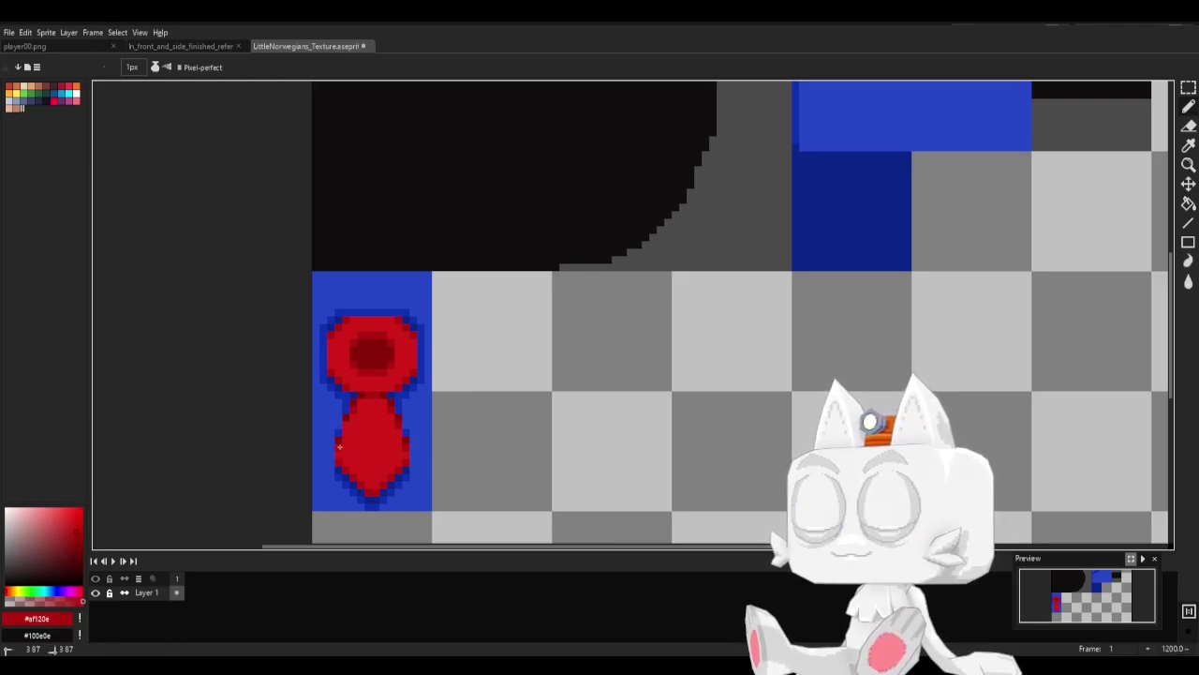
Save the sprite and export it as LittleNorwegians_Texture.png at 100% with visible layers.
{"action": "key", "text": "v"}
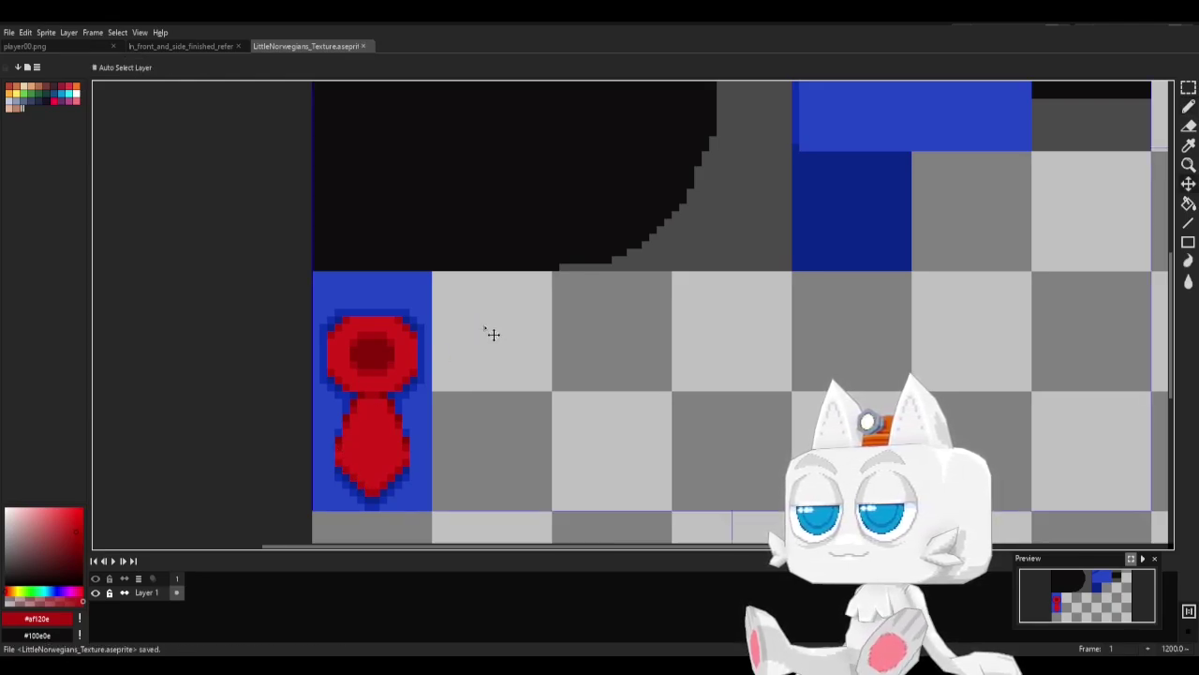
{"action": "left_click", "coordinate": [8, 32]}
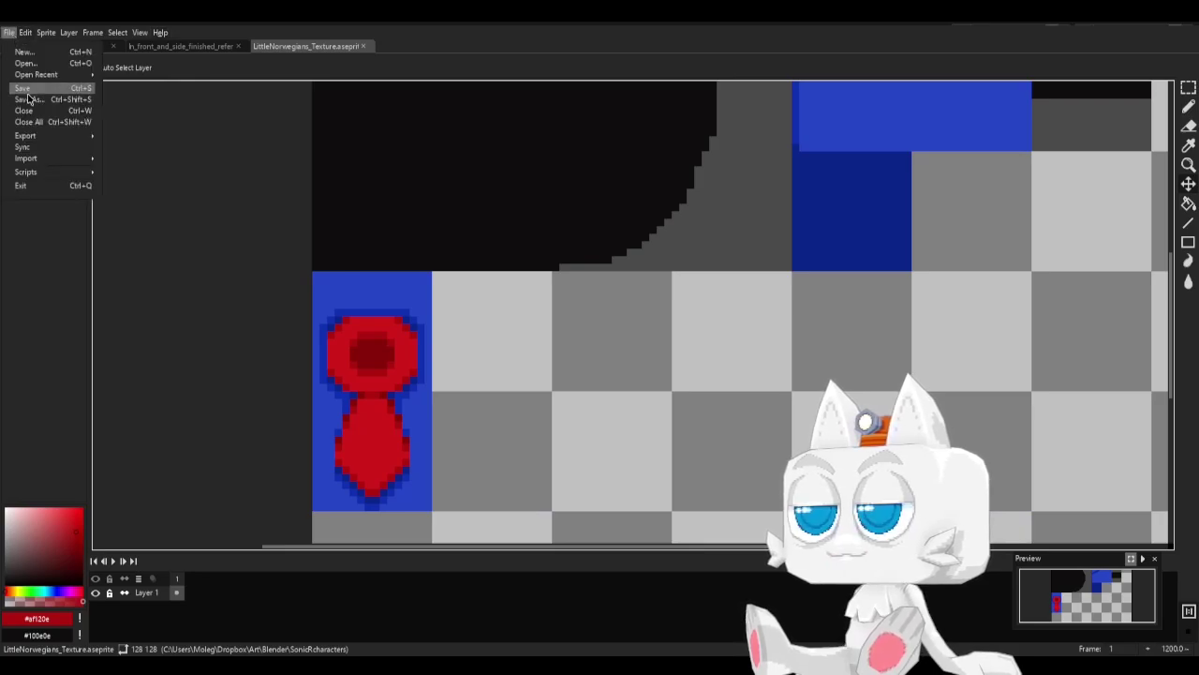
{"action": "mouse_move", "coordinate": [32, 138]}
{"action": "left_click", "coordinate": [139, 141]}
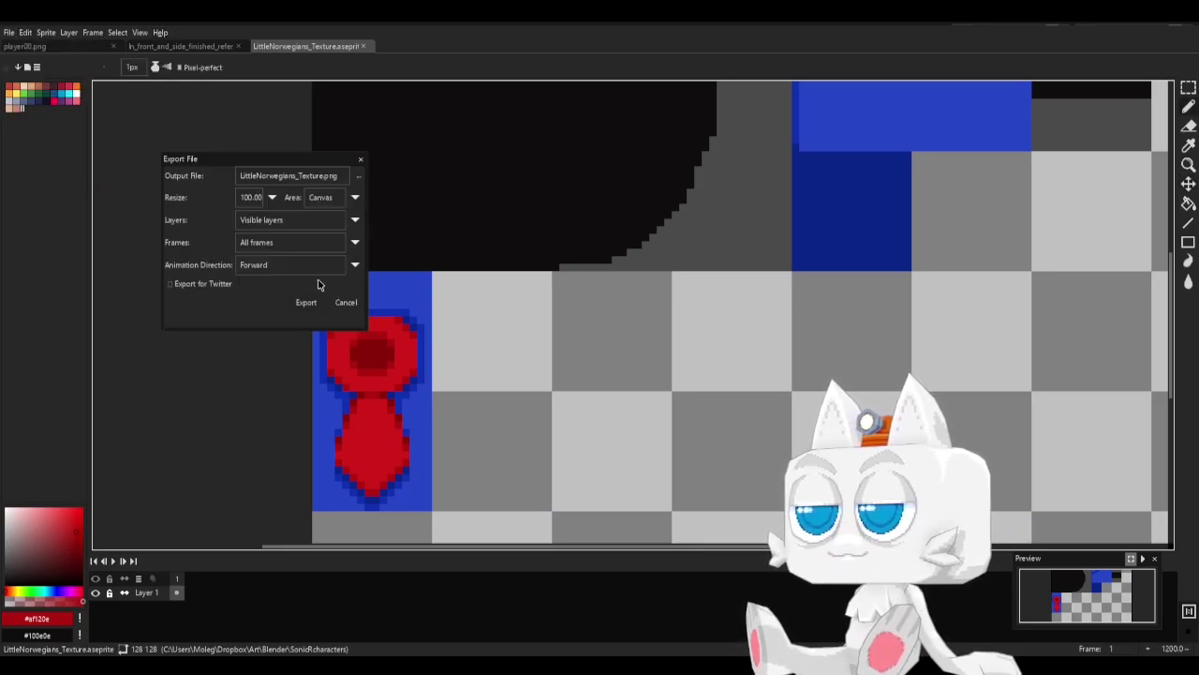
{"action": "left_click", "coordinate": [305, 302]}
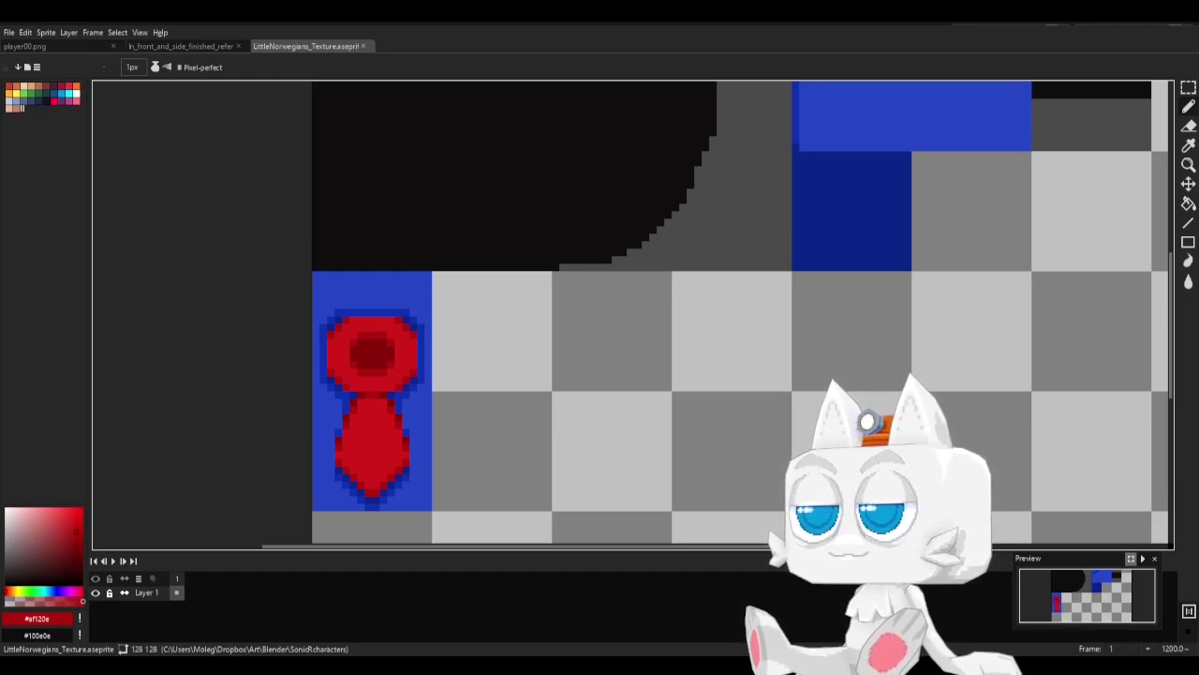
Switch to Blender, select only the linked lower-face and cheek geometry, and scale it to 0.864 along Z.
{"action": "key", "text": "alt+Tab"}
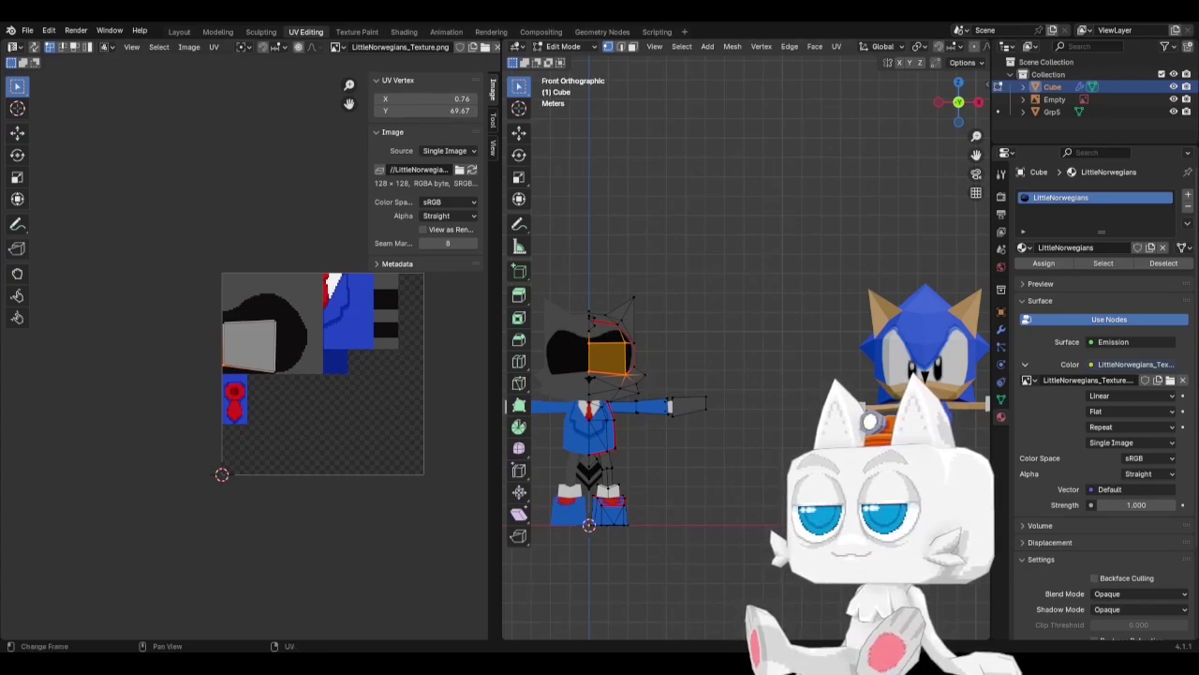
{"action": "key", "text": "ctrl+l"}
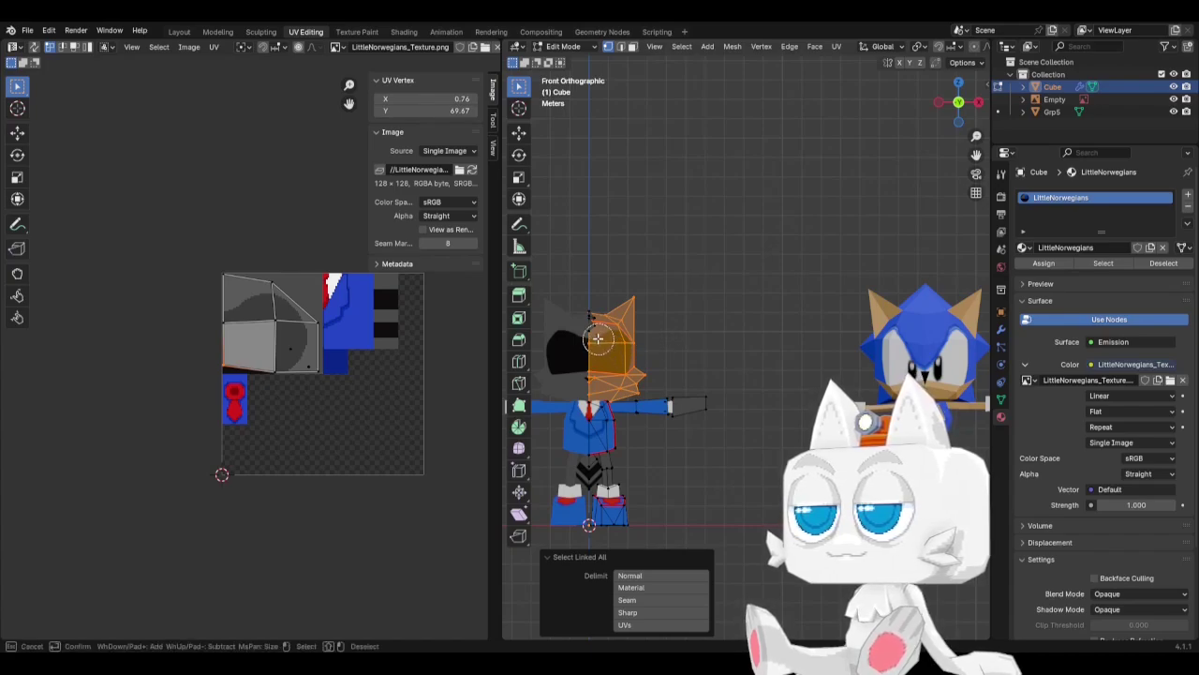
{"action": "key", "text": "ctrl+z"}
{"action": "key", "text": "s"}
{"action": "key", "text": "z"}
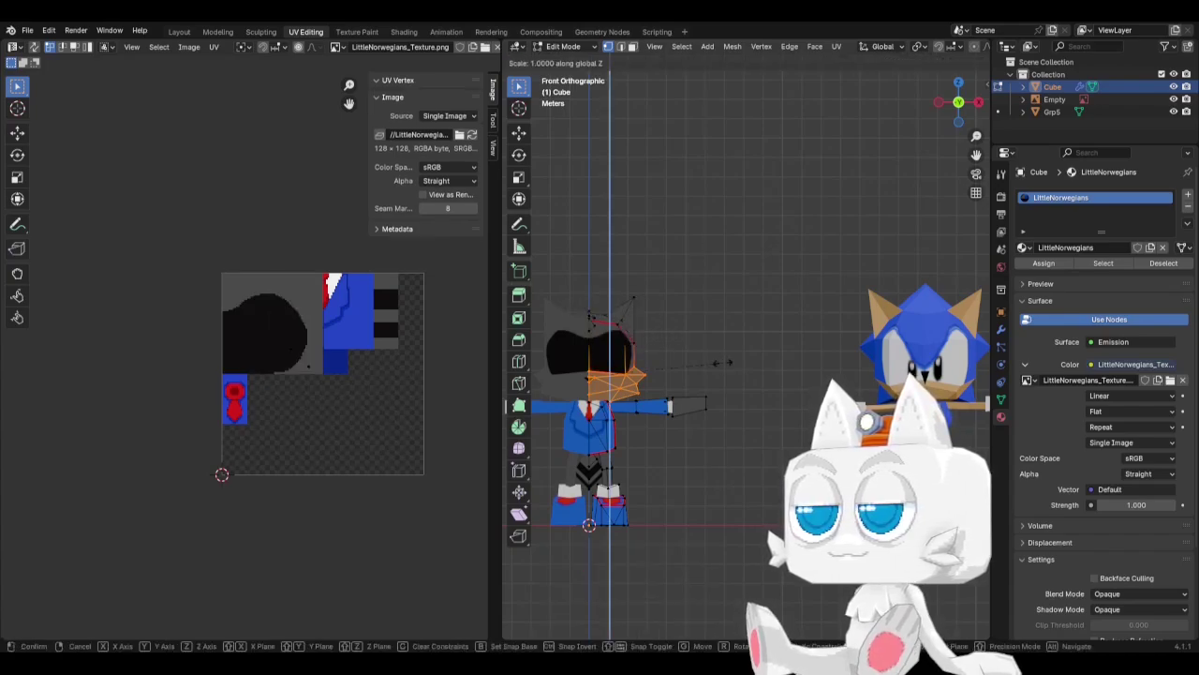
{"action": "left_click", "coordinate": [708, 362]}
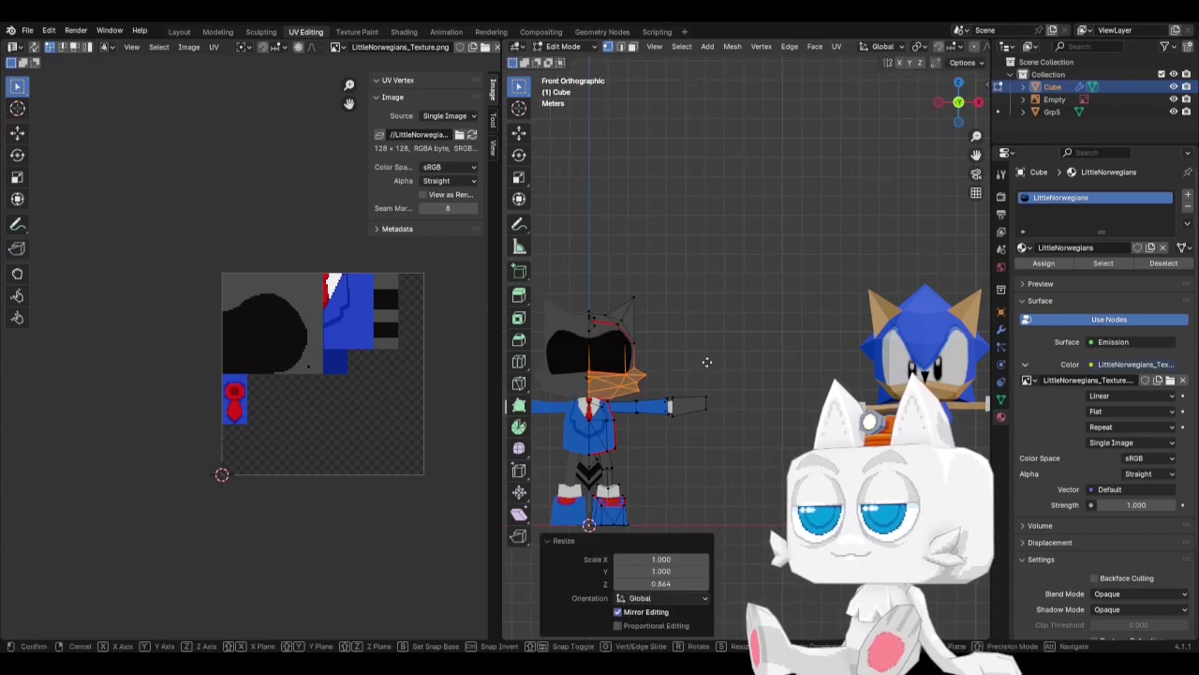
Move the lower-face and cheek geometry down along Z by 0.096825 m.
{"action": "key", "text": "g"}
{"action": "key", "text": "z"}
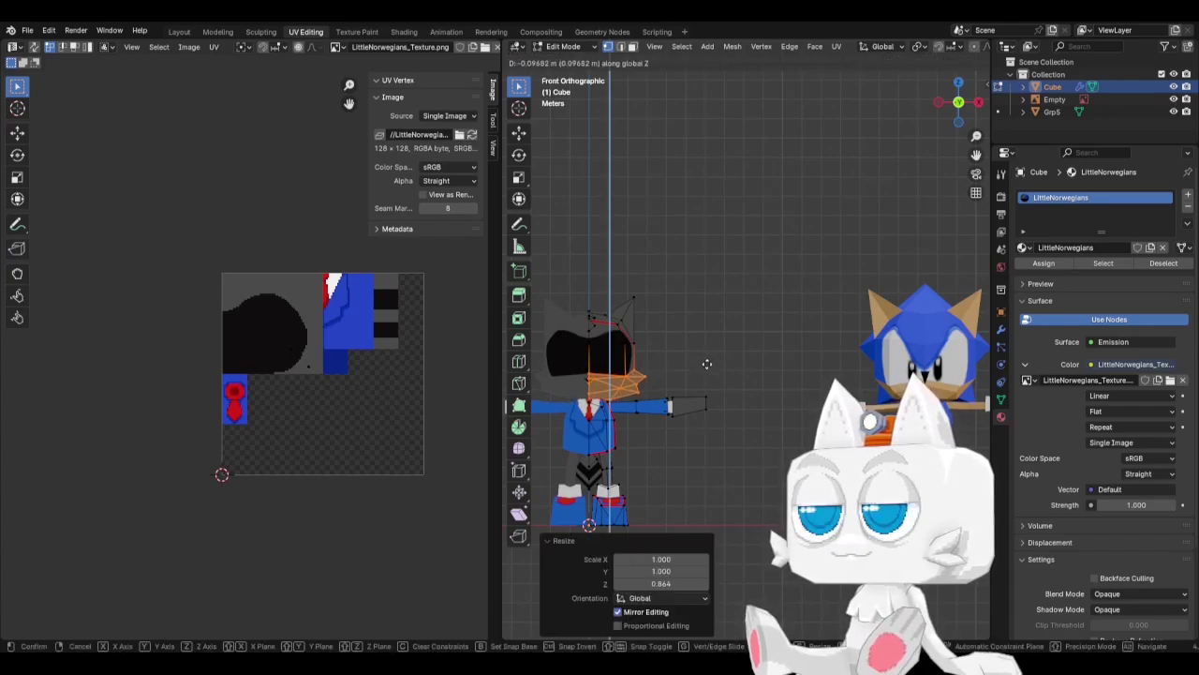
{"action": "left_click", "coordinate": [707, 364]}
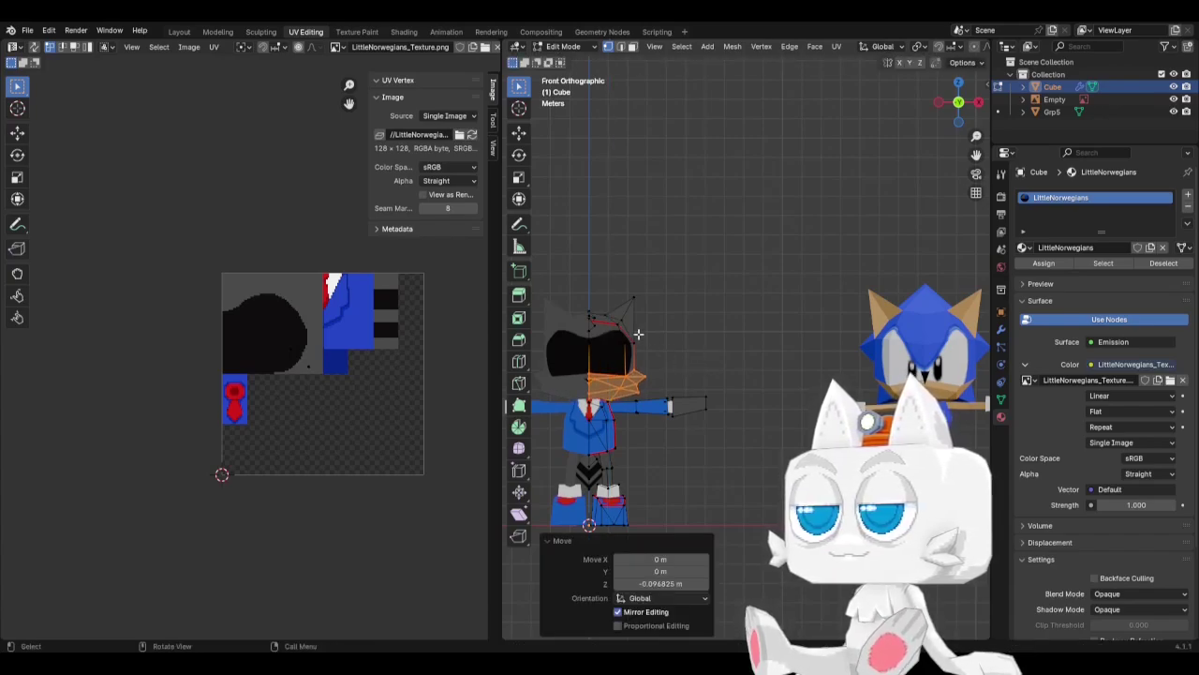
{"action": "key", "text": "Tab"}
{"action": "key", "text": "Tab"}
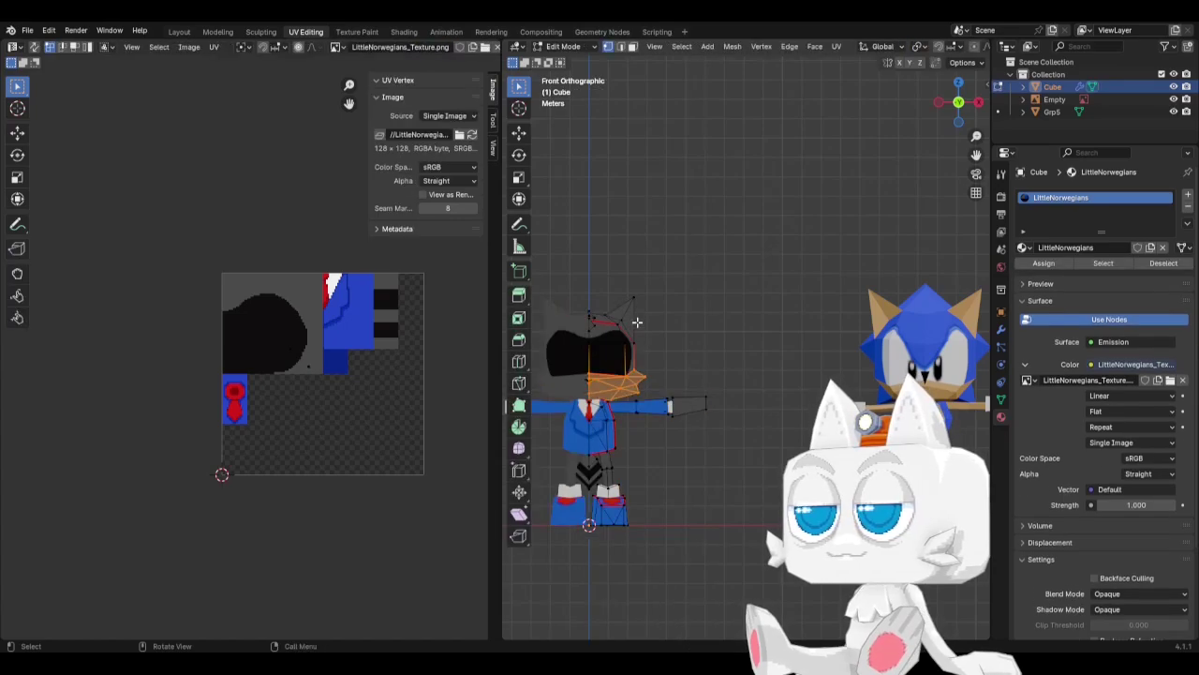
Select the character's ear faces and move their UVs onto the black area of the face texture.
{"action": "left_click", "coordinate": [631, 254]}
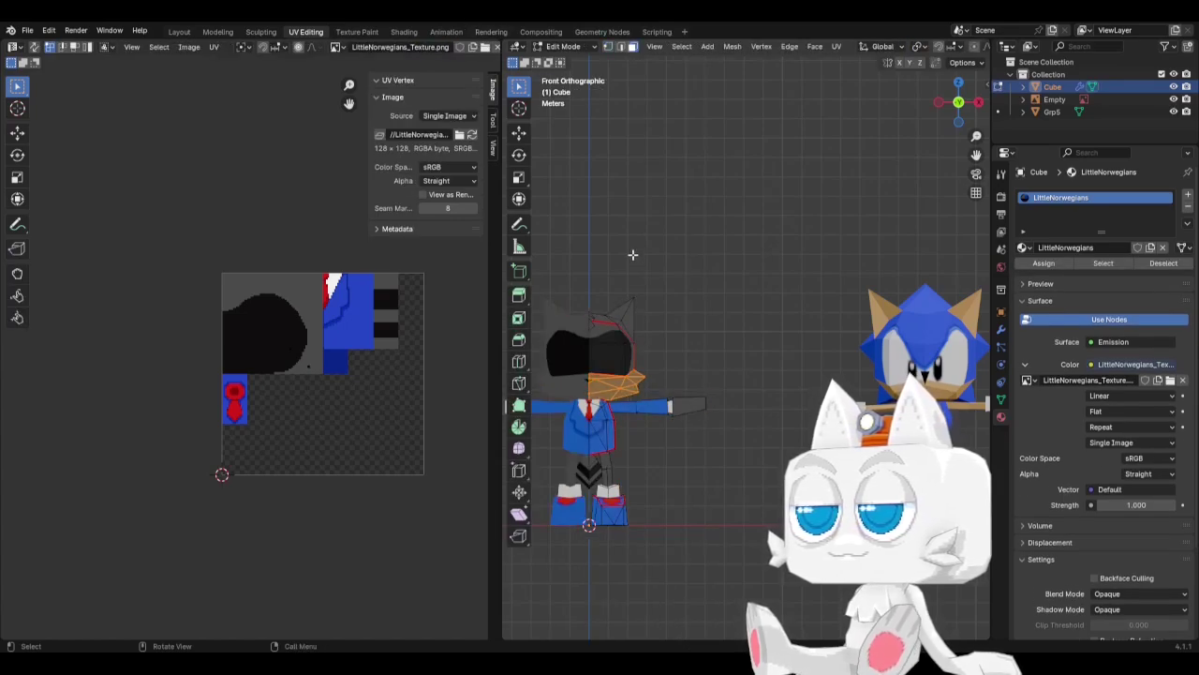
{"action": "left_click", "coordinate": [628, 315], "text": "shift"}
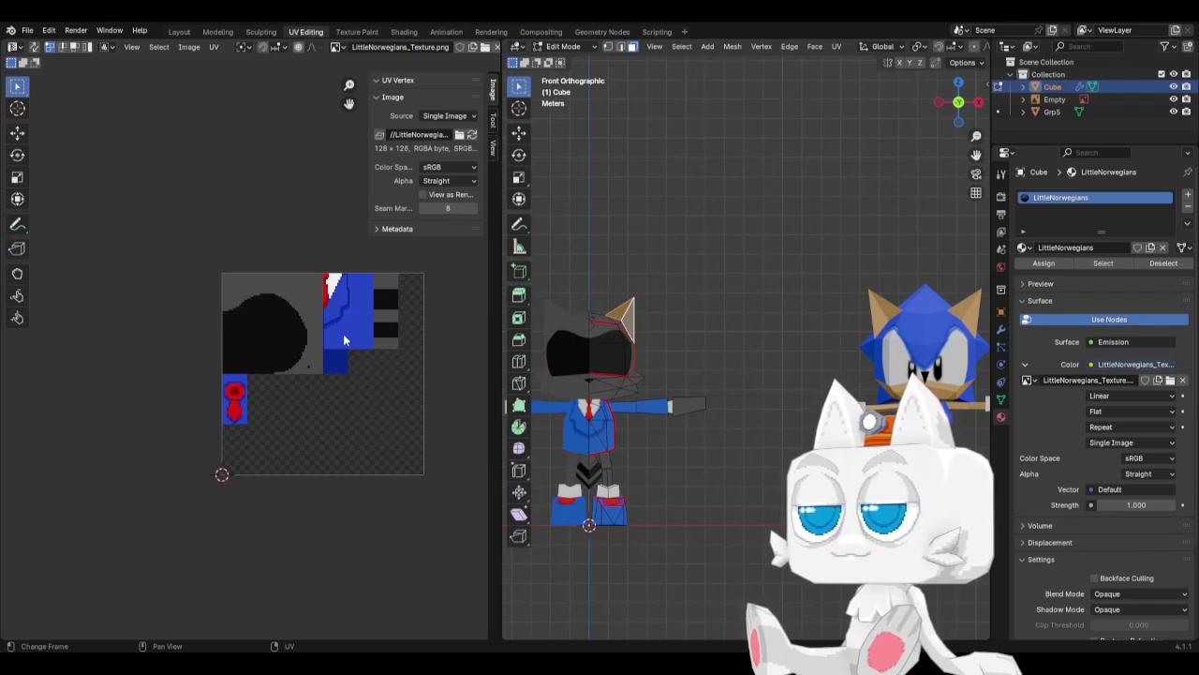
{"action": "key", "text": "g"}
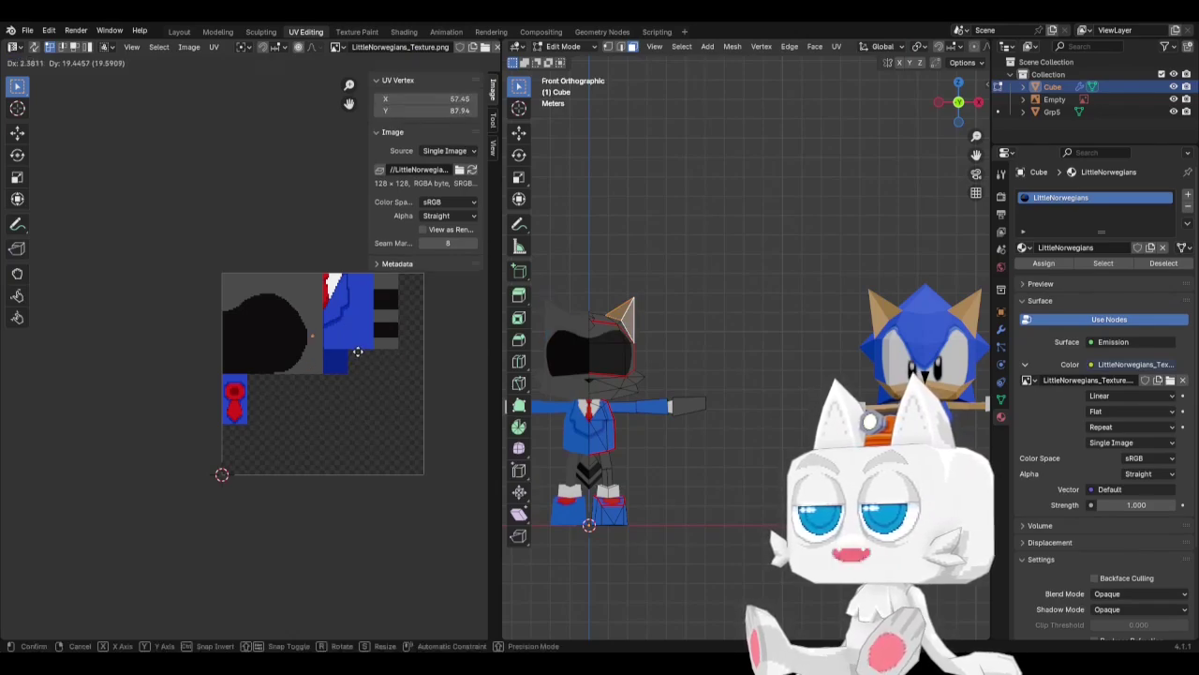
{"action": "left_click", "coordinate": [350, 351]}
{"action": "key", "text": "Tab"}
{"action": "scroll", "coordinate": [696, 379], "scroll_direction": "down", "scroll_amount": 4}
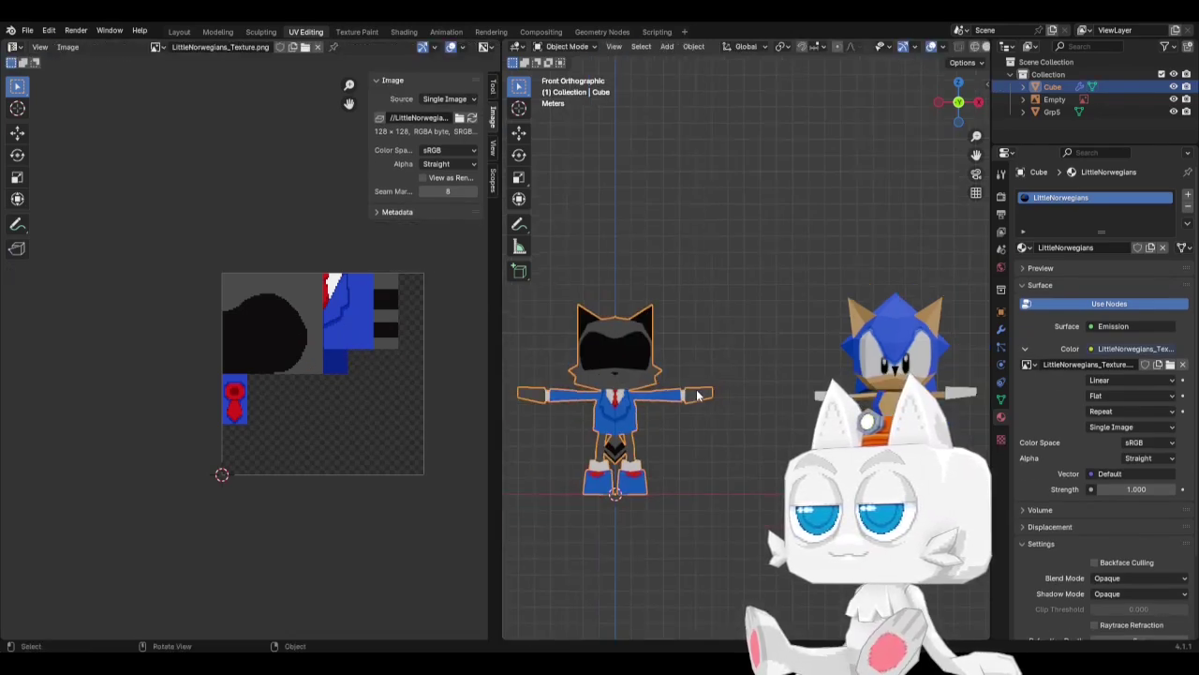
{"action": "scroll", "coordinate": [701, 392], "scroll_direction": "up", "scroll_amount": 5}
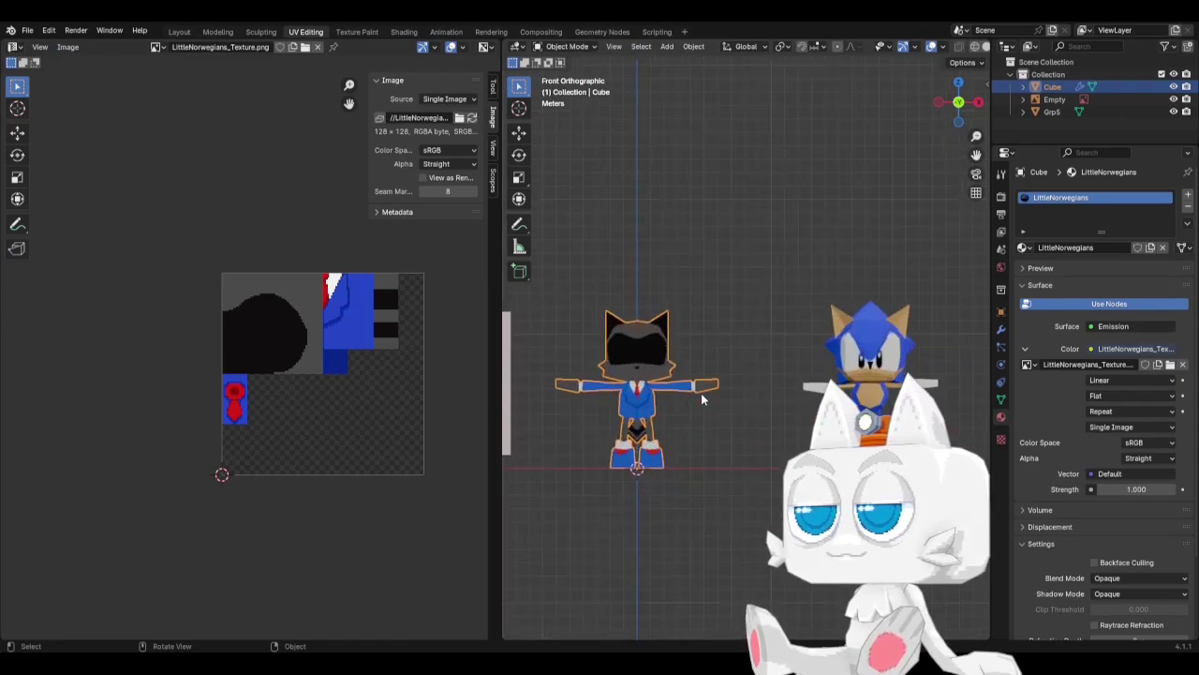
{"action": "mouse_move", "coordinate": [753, 388]}
{"action": "middle_mouse_down"}
{"action": "mouse_move", "coordinate": [602, 407]}
{"action": "mouse_move", "coordinate": [762, 383]}
{"action": "mouse_move", "coordinate": [749, 396]}
{"action": "middle_mouse_up"}
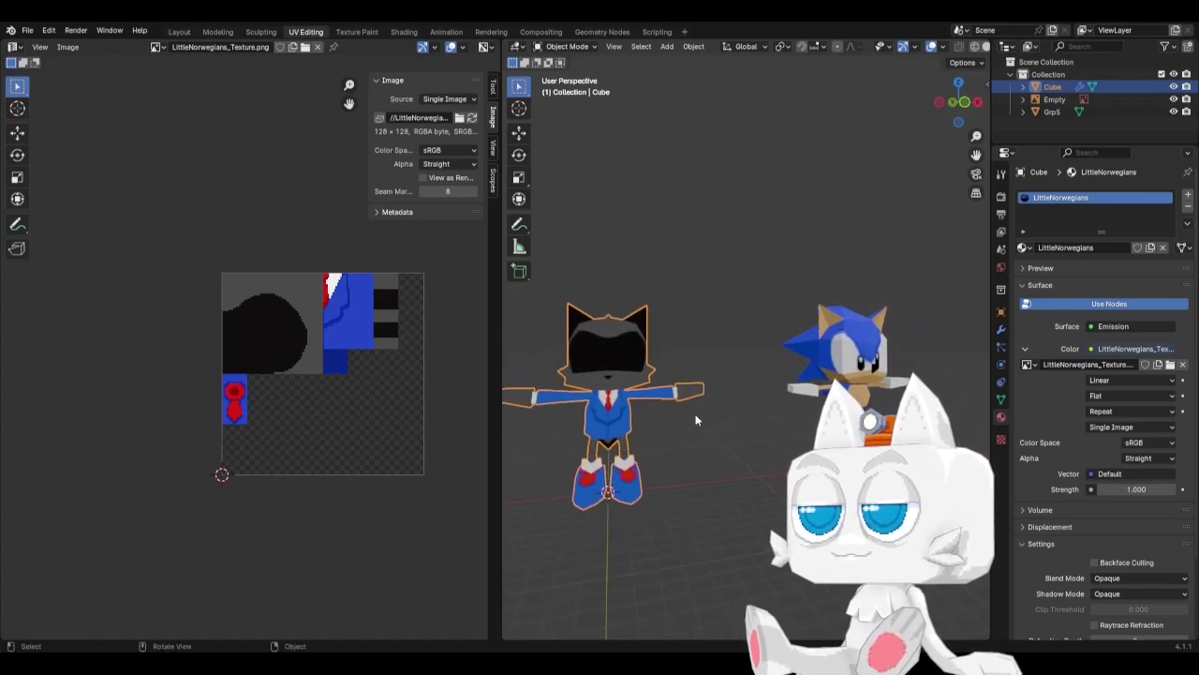
{"action": "scroll", "coordinate": [731, 406], "scroll_direction": "down", "scroll_amount": 5}
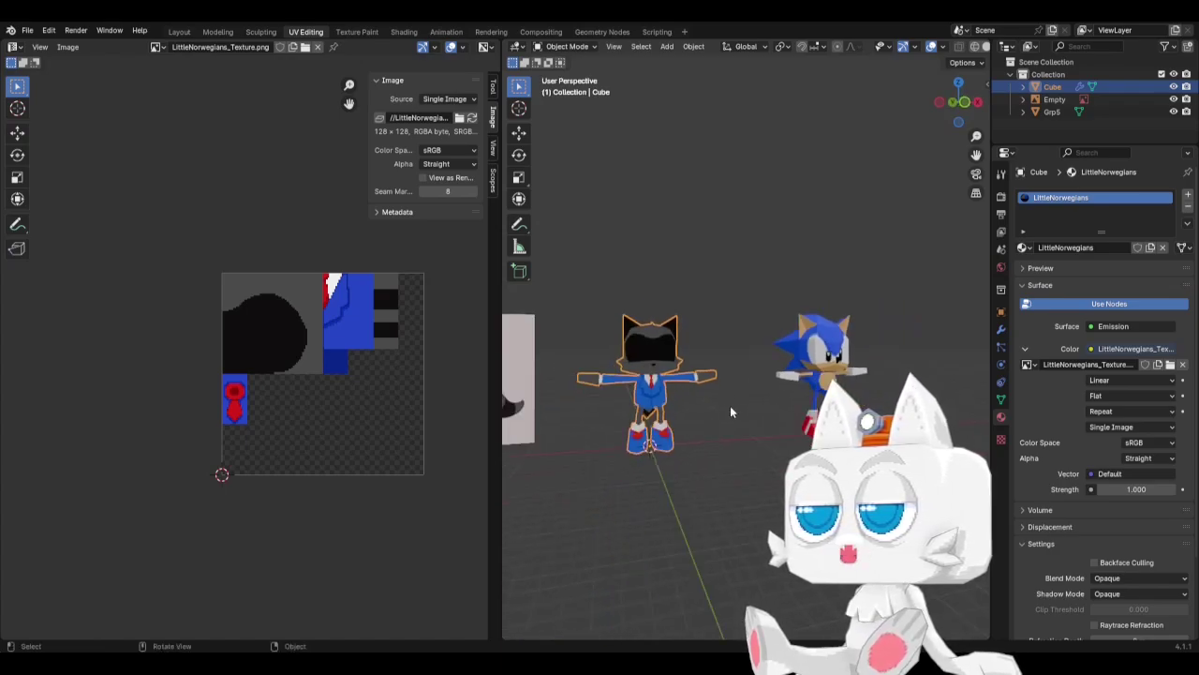
{"action": "scroll", "coordinate": [739, 419], "scroll_direction": "up", "scroll_amount": 2}
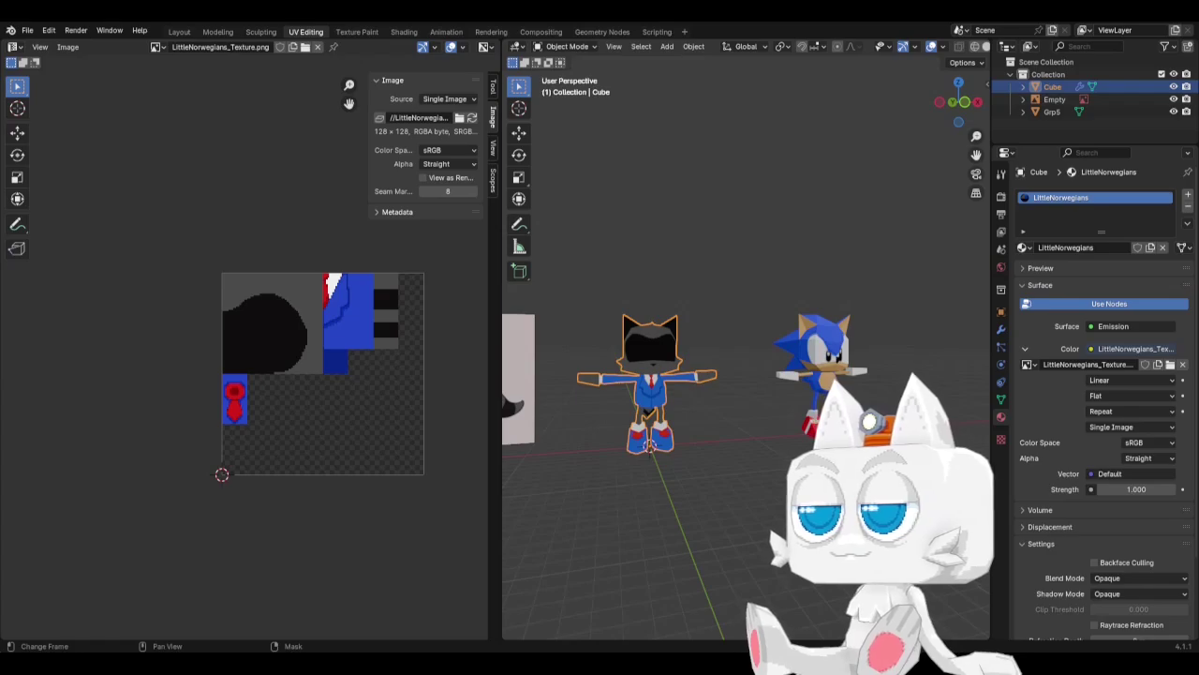
Switch to Aseprite, outline a tall rounded eye shape in off-white #f0f0f0 inside the black face patch, and fill it.
{"action": "key", "text": "alt+Tab"}
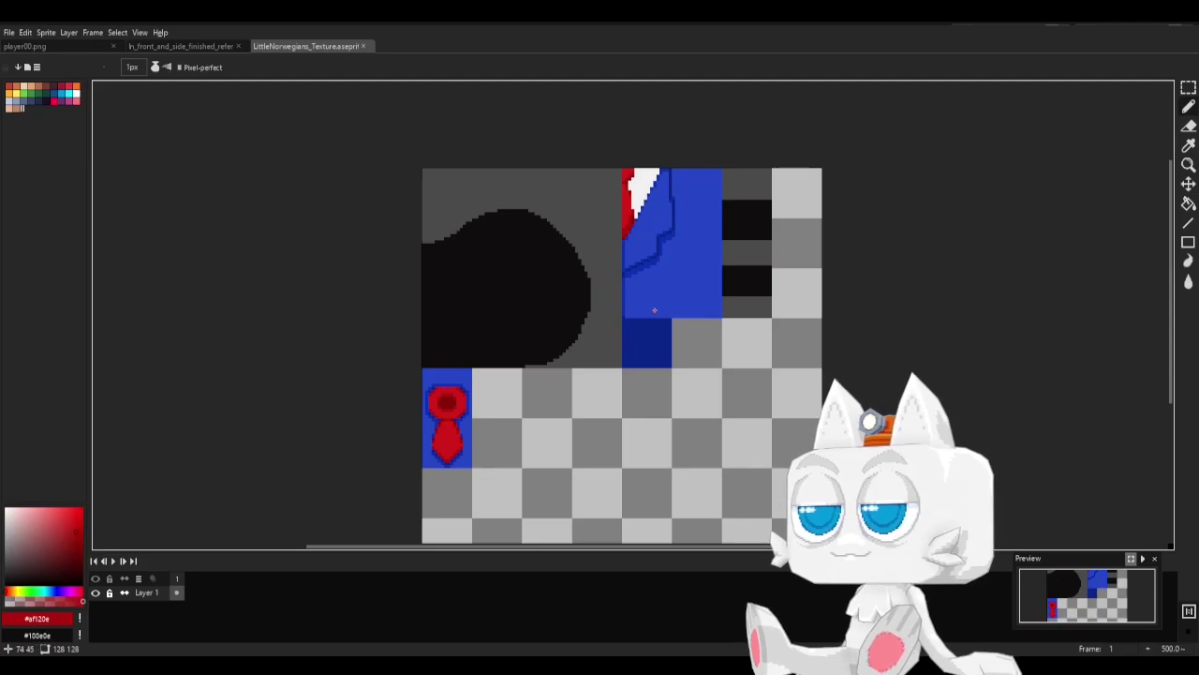
{"action": "left_click", "coordinate": [522, 322], "text": "alt"}
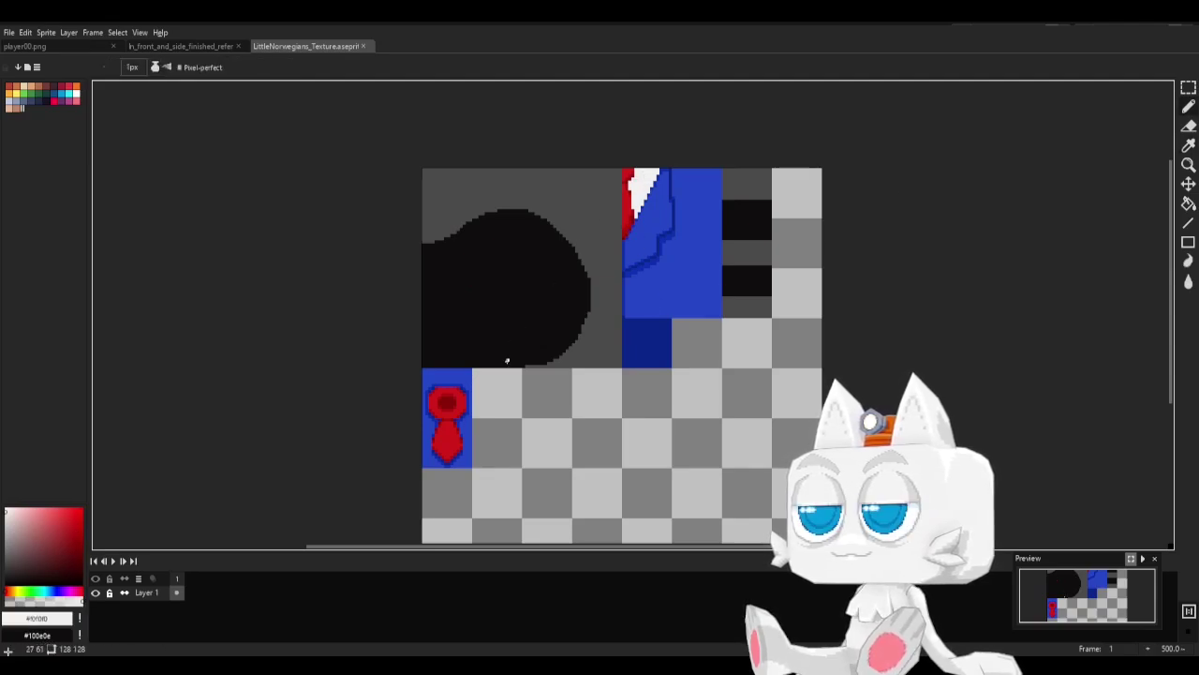
{"action": "mouse_move", "coordinate": [504, 366]}
{"action": "left_mouse_down"}
{"action": "mouse_move", "coordinate": [543, 284]}
{"action": "mouse_move", "coordinate": [529, 256]}
{"action": "mouse_move", "coordinate": [504, 237]}
{"action": "mouse_move", "coordinate": [473, 241]}
{"action": "mouse_move", "coordinate": [427, 273]}
{"action": "left_mouse_up"}
{"action": "key", "text": "ctrl+z"}
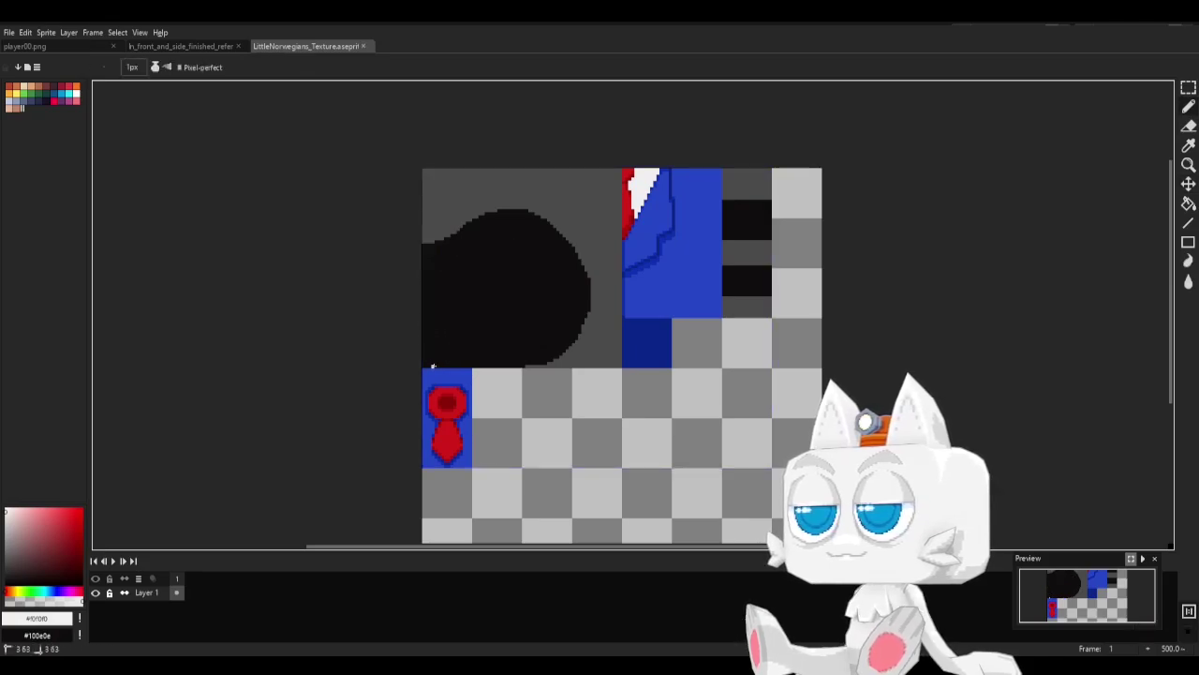
{"action": "mouse_move", "coordinate": [433, 367]}
{"action": "left_mouse_down"}
{"action": "mouse_move", "coordinate": [453, 271]}
{"action": "mouse_move", "coordinate": [475, 249]}
{"action": "mouse_move", "coordinate": [499, 250]}
{"action": "mouse_move", "coordinate": [521, 279]}
{"action": "mouse_move", "coordinate": [524, 324]}
{"action": "left_mouse_up"}
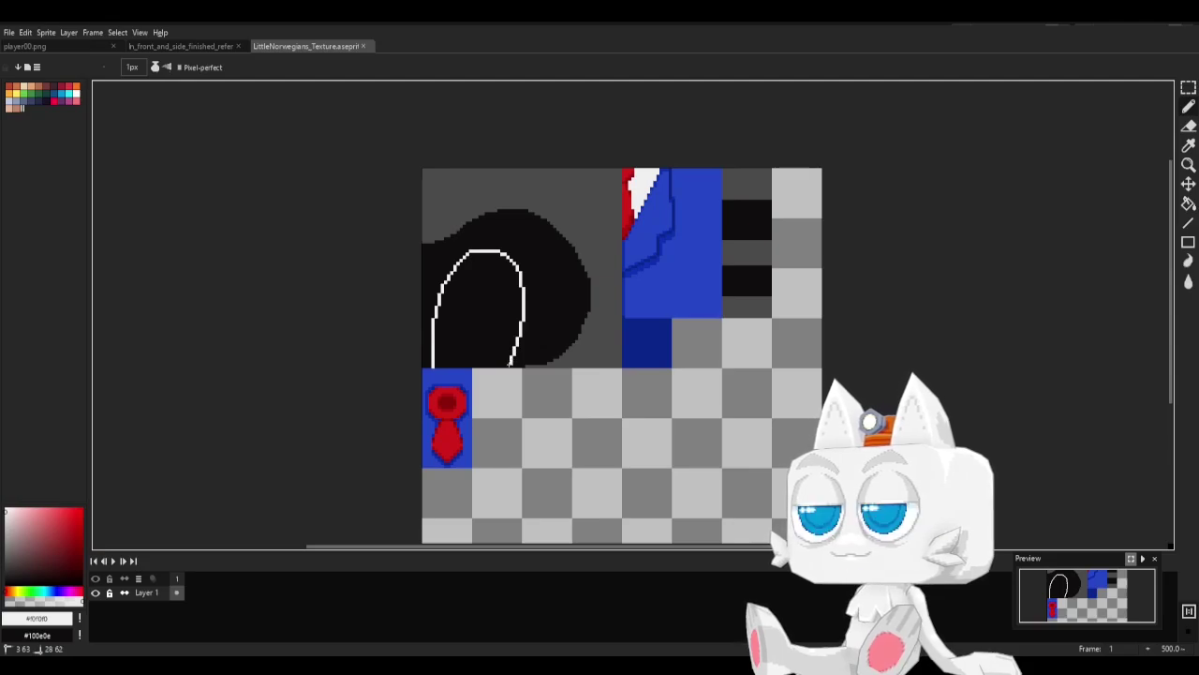
{"action": "mouse_move", "coordinate": [511, 365]}
{"action": "left_mouse_down"}
{"action": "mouse_move", "coordinate": [542, 286]}
{"action": "mouse_move", "coordinate": [527, 251]}
{"action": "mouse_move", "coordinate": [462, 255]}
{"action": "left_mouse_up"}
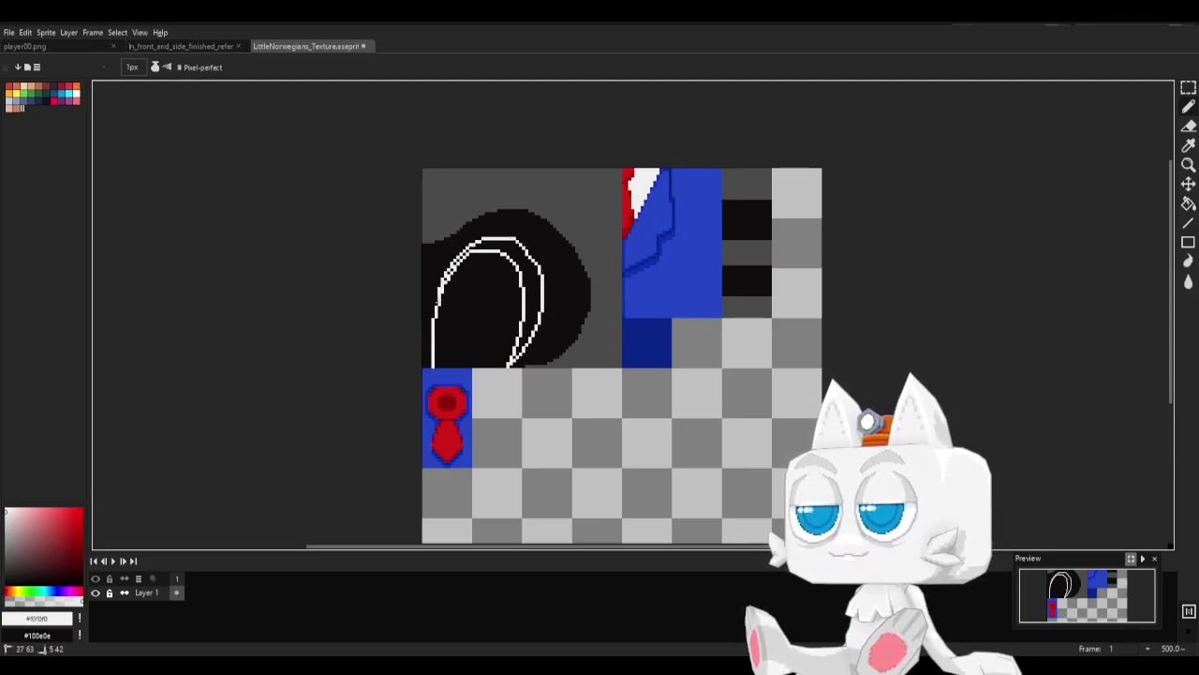
{"action": "key", "text": "g"}
{"action": "left_click", "coordinate": [487, 310]}
{"action": "left_click", "coordinate": [509, 247]}
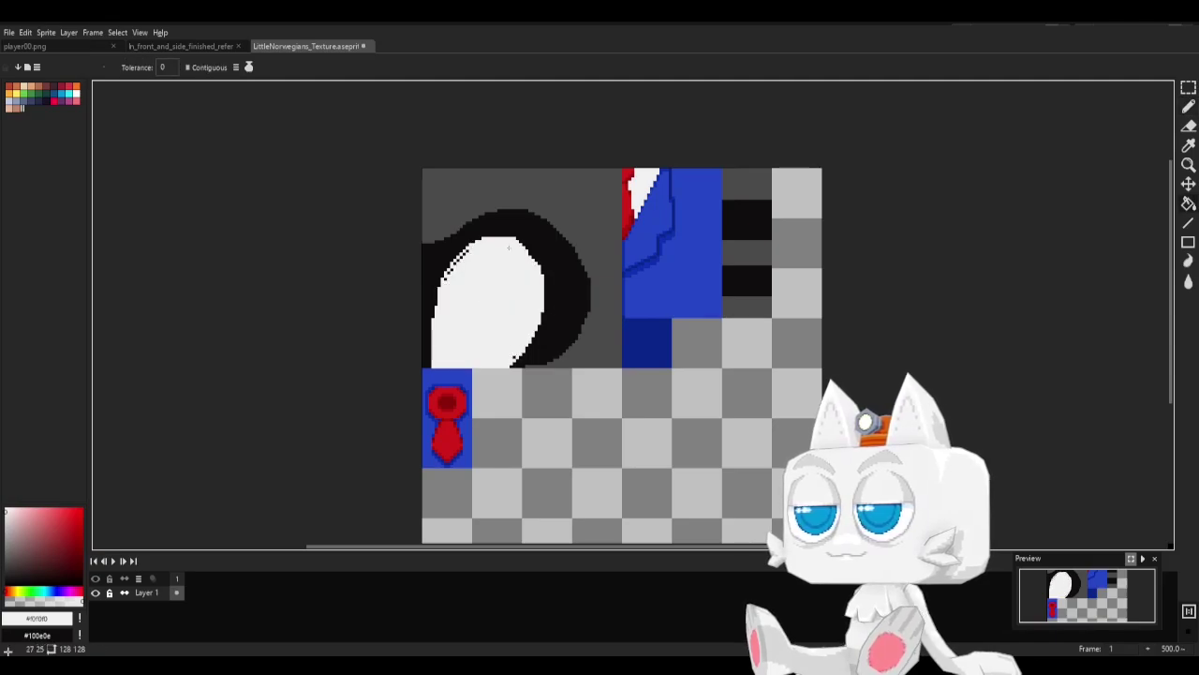
Smooth the white eye's outline by filling its jagged gaps, and trim its inner edge and lower inner corner with #100e0e.
{"action": "scroll", "coordinate": [515, 279], "scroll_direction": "up", "scroll_amount": 1}
{"action": "scroll", "coordinate": [525, 330], "scroll_direction": "up", "scroll_amount": 1}
{"action": "key", "text": "b"}
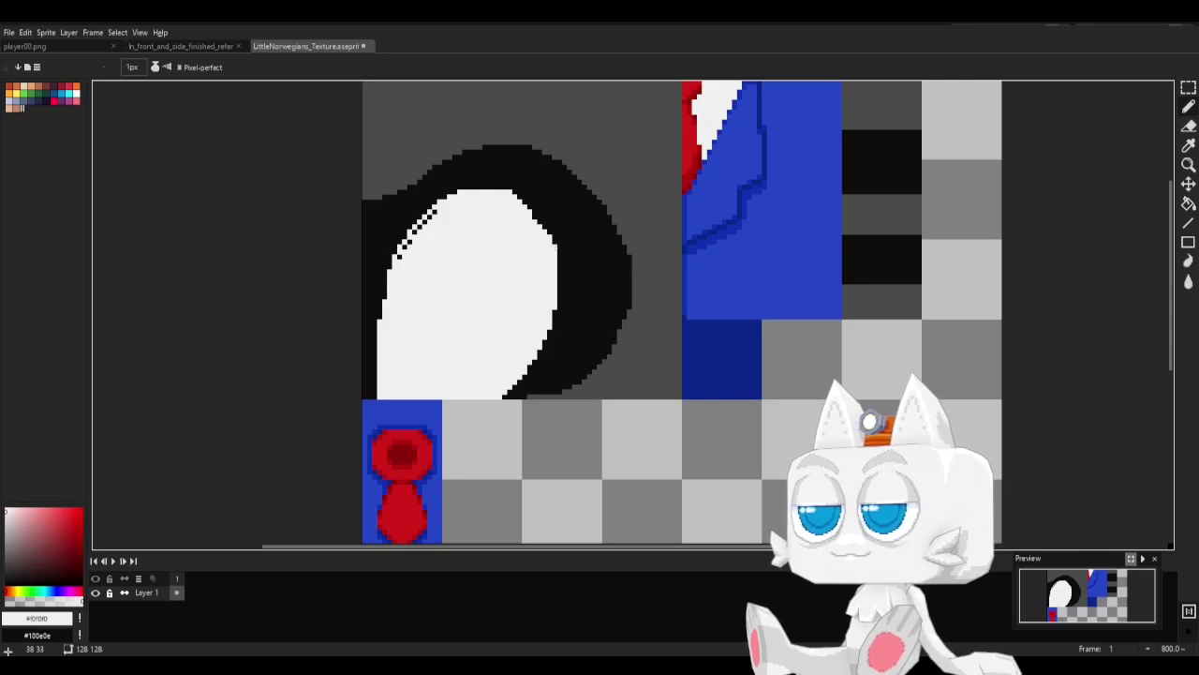
{"action": "left_click_drag", "start_coordinate": [540, 350], "coordinate": [527, 373]}
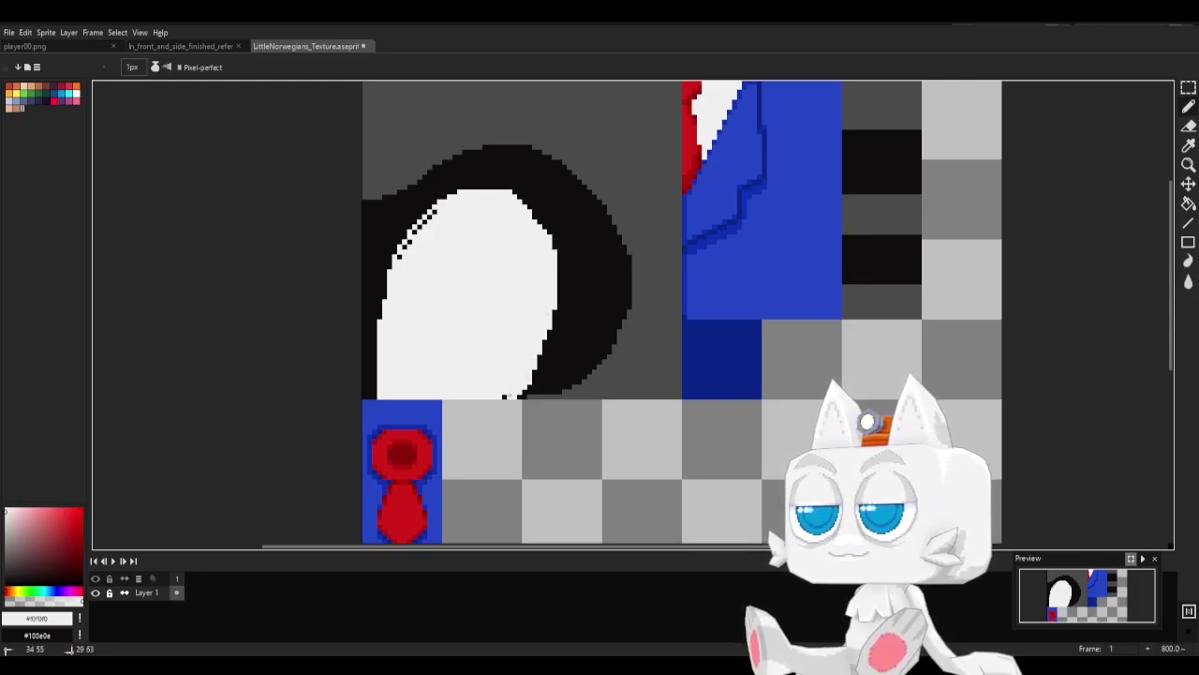
{"action": "left_click", "coordinate": [509, 397]}
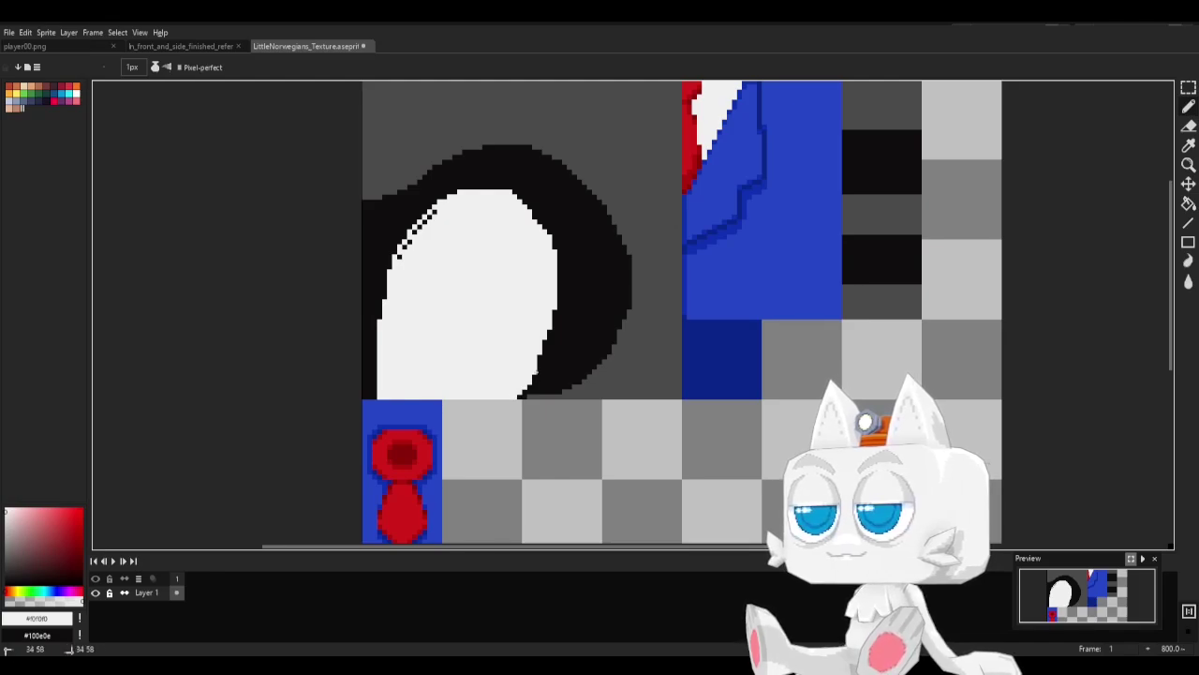
{"action": "key", "text": "ctrl+a"}
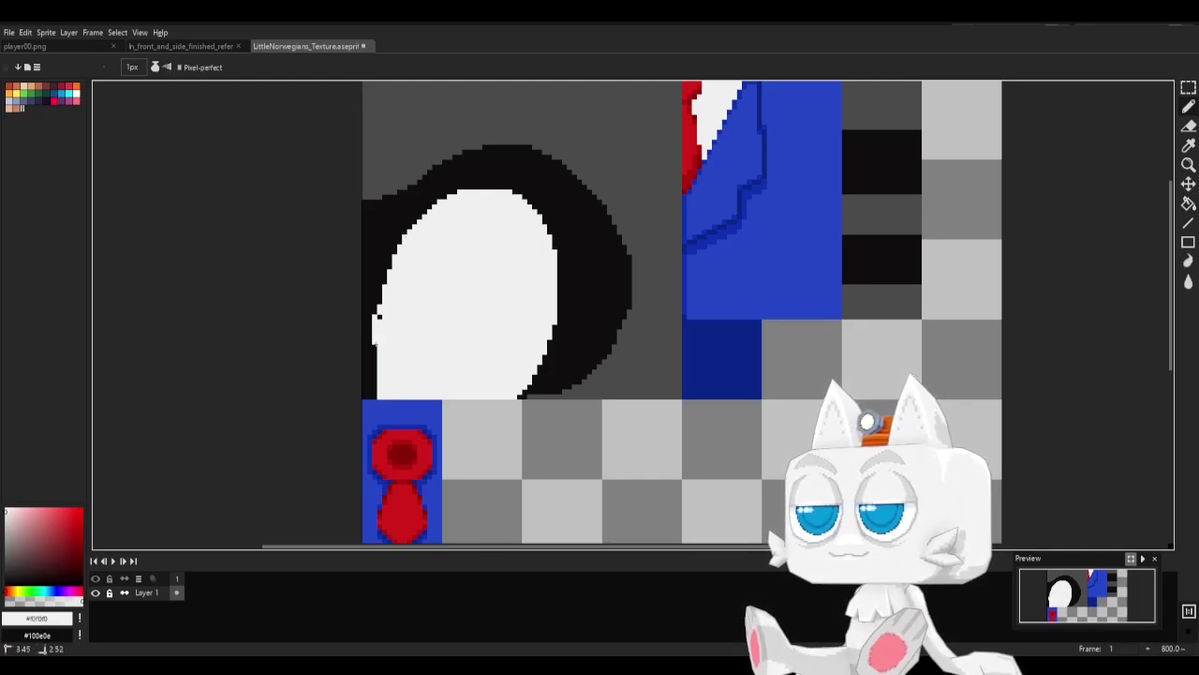
{"action": "left_click", "coordinate": [365, 364], "text": "alt"}
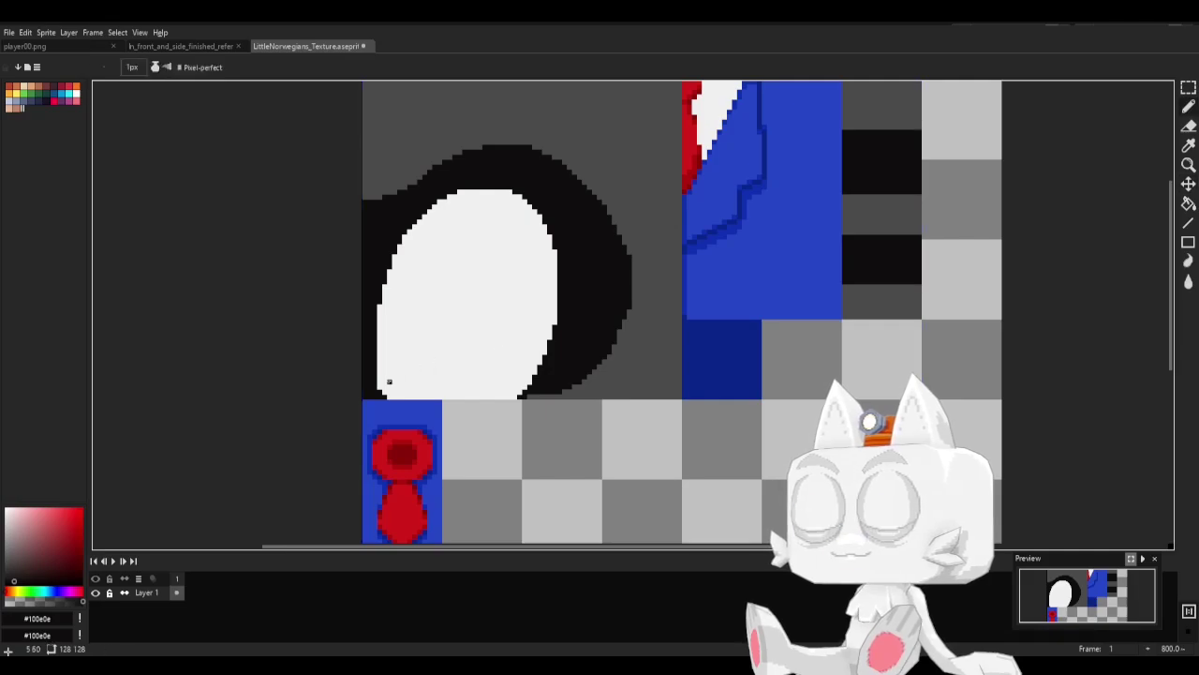
Save the sprite with the white eye and export it as LittleNorwegians_Texture.png at 100% with visible layers.
{"action": "key", "text": "ctrl+s"}
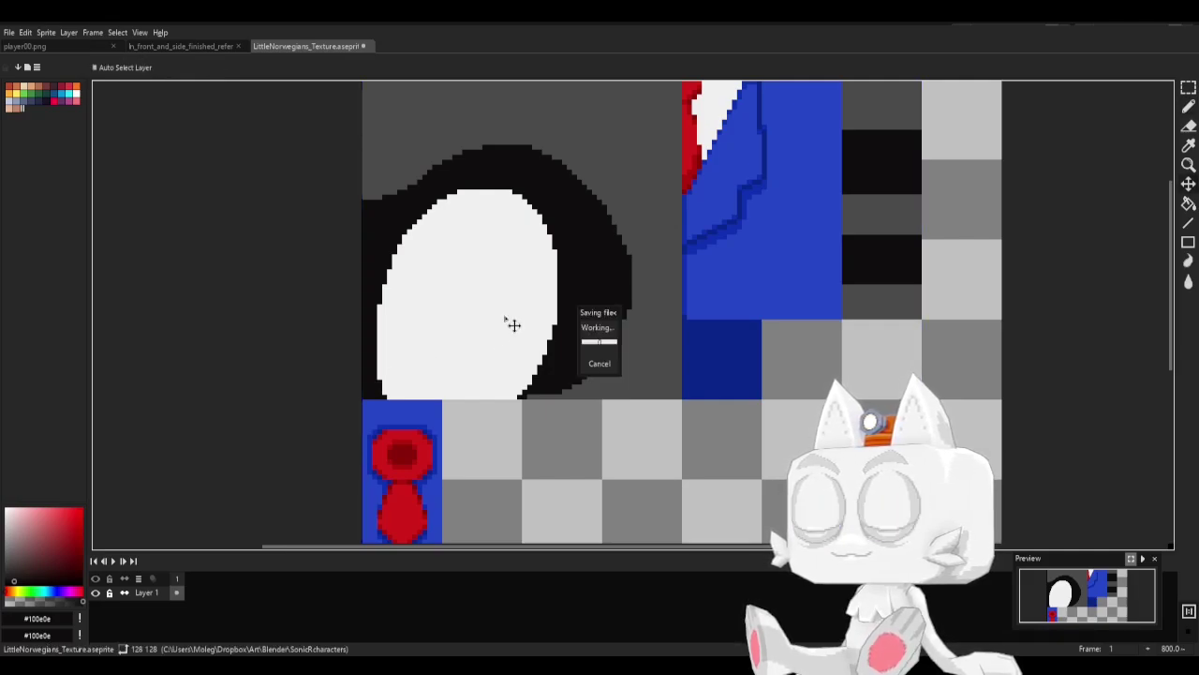
{"action": "left_click", "coordinate": [14, 34]}
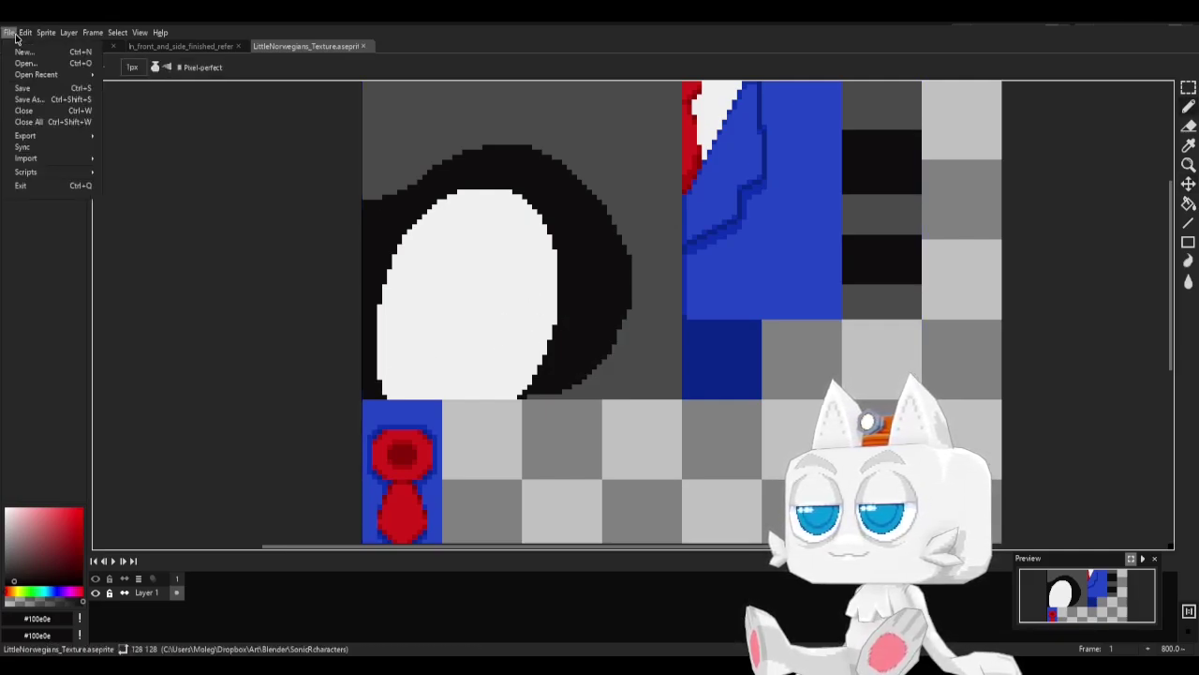
{"action": "mouse_move", "coordinate": [74, 137]}
{"action": "left_click", "coordinate": [129, 139]}
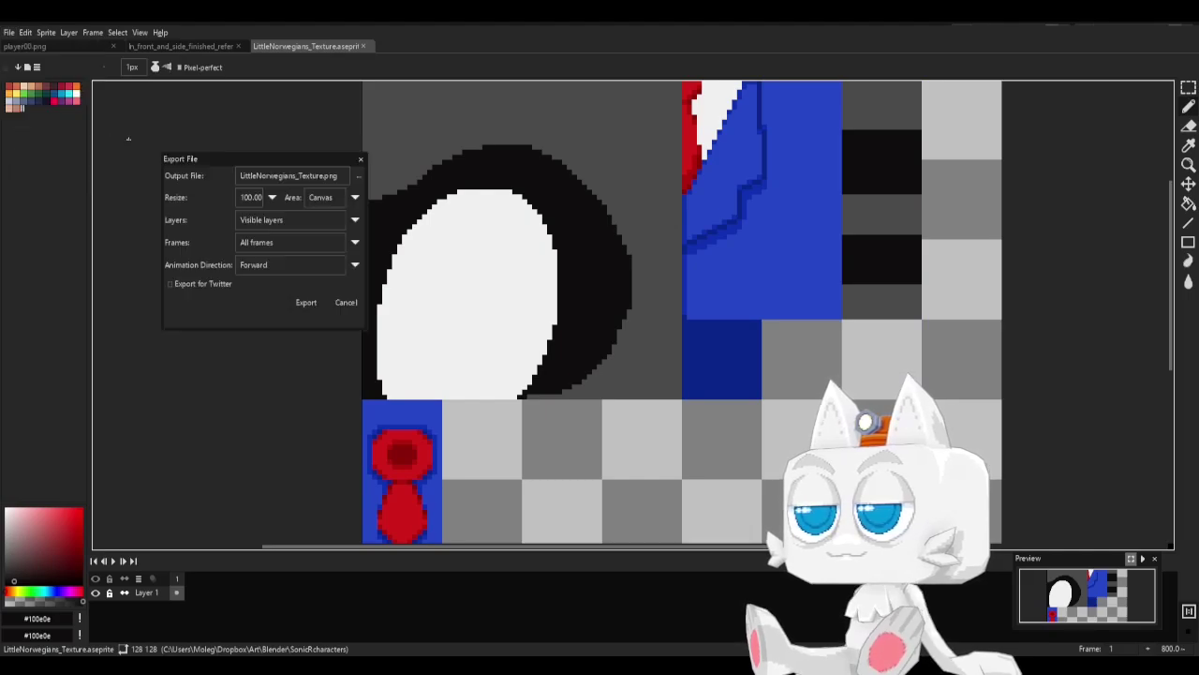
{"action": "left_click", "coordinate": [306, 301]}
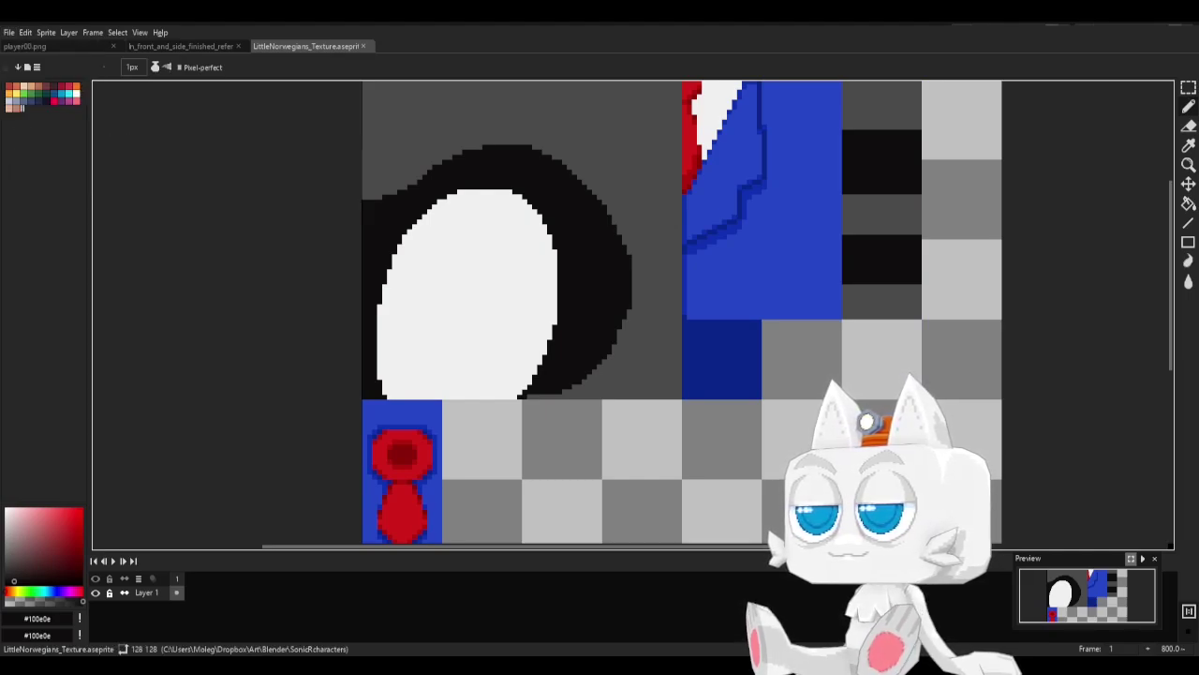
Switch to Blender, reload the LittleNorwegians_Texture.png image, and check the eyes on the model.
{"action": "key", "text": "alt+Tab"}
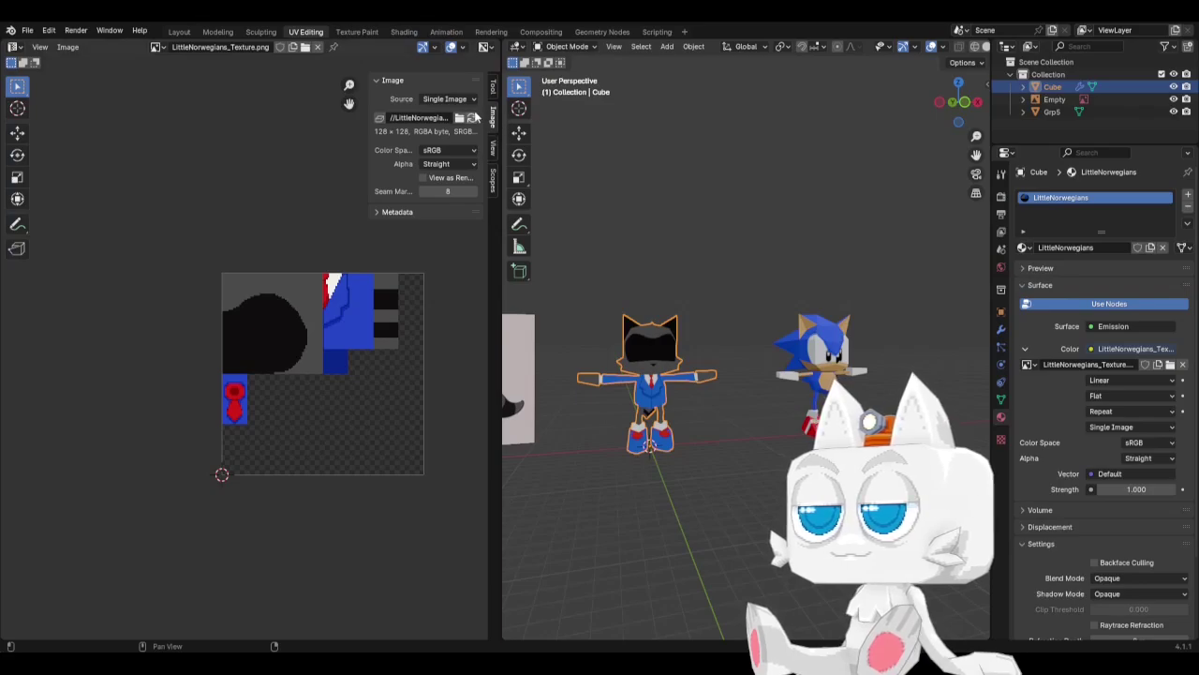
{"action": "key", "text": "alt+r"}
{"action": "middle_click_drag", "start_coordinate": [676, 344], "coordinate": [674, 401]}
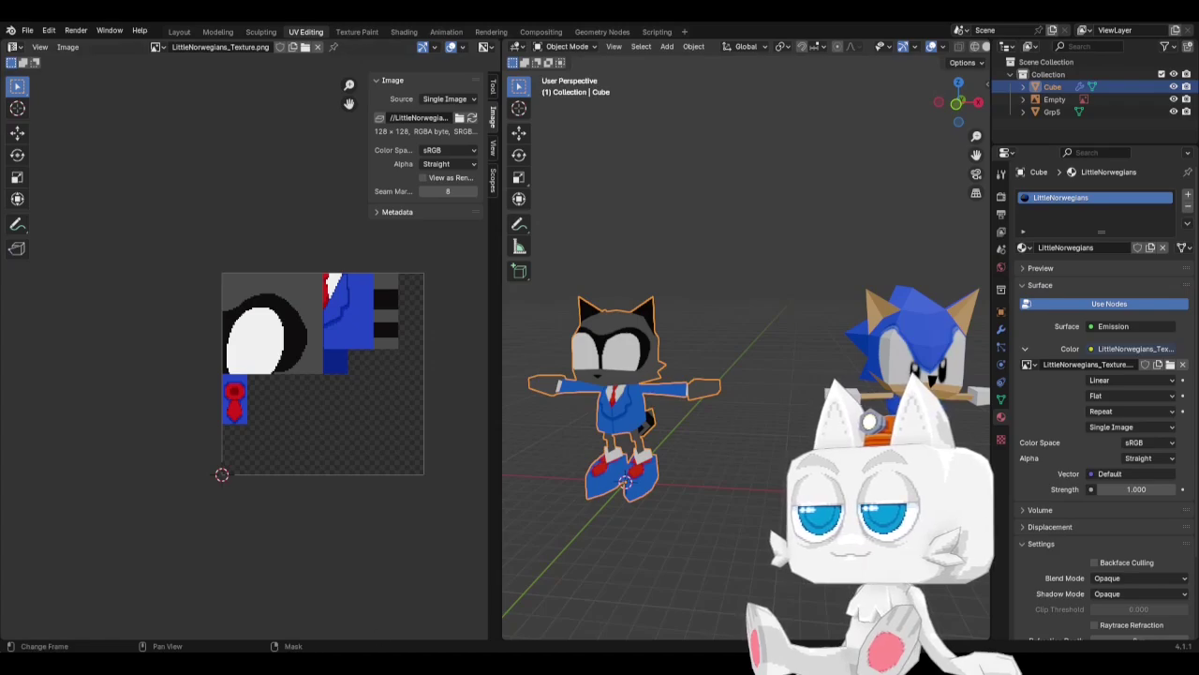
Return to Aseprite and narrow the white eye by painting its inner edge and lower inner corner with #100e0e.
{"action": "key", "text": "alt+Tab"}
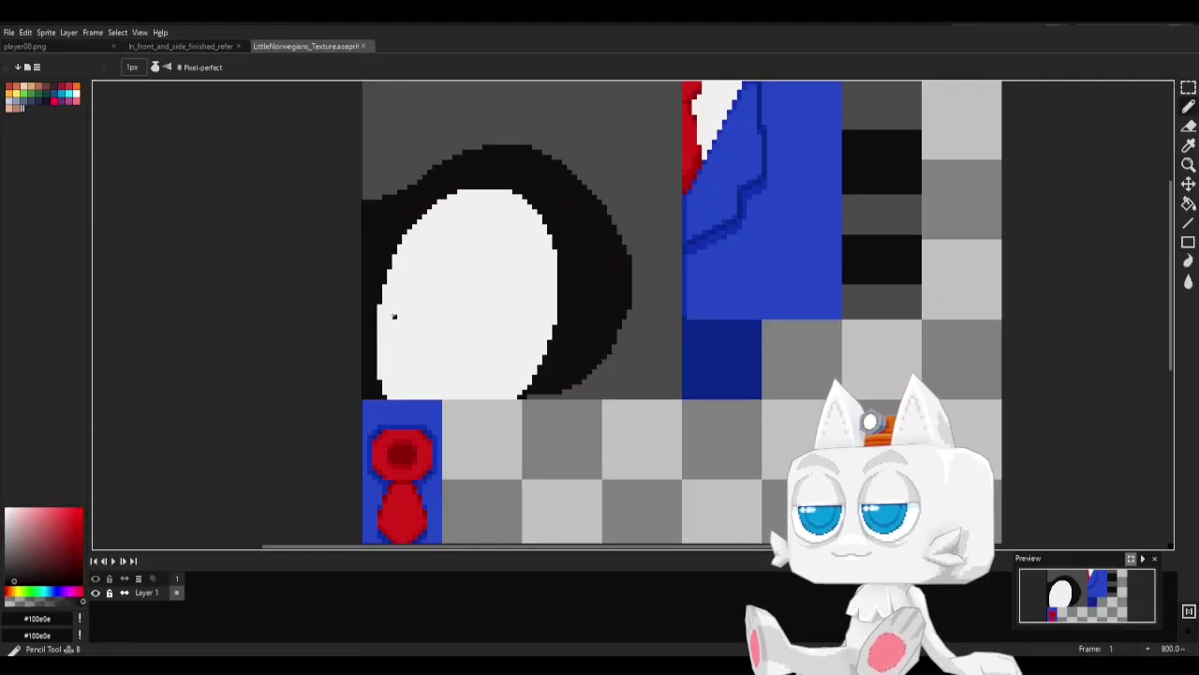
{"action": "left_click_drag", "start_coordinate": [380, 303], "coordinate": [380, 365]}
{"action": "mouse_move", "coordinate": [385, 293]}
{"action": "left_mouse_down"}
{"action": "mouse_move", "coordinate": [381, 365]}
{"action": "mouse_move", "coordinate": [394, 384]}
{"action": "mouse_move", "coordinate": [386, 373]}
{"action": "left_mouse_up"}
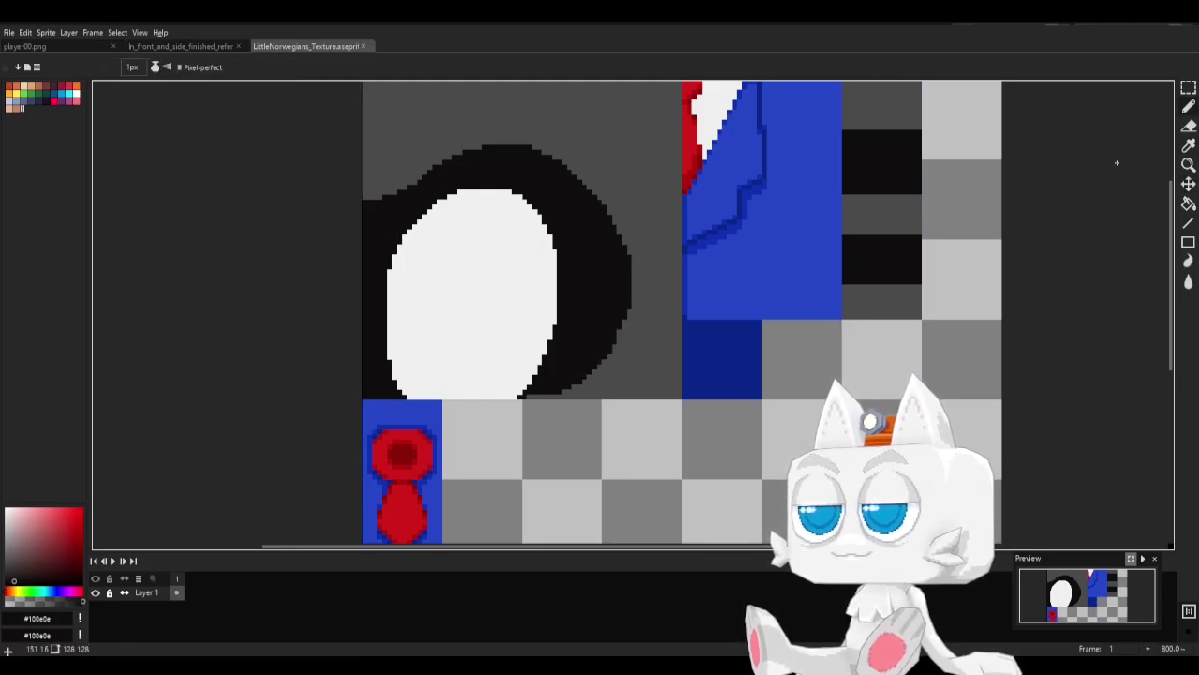
Draw a filled upright ellipse in #100e0e as the pupil, near the inner lower edge of the white eye.
{"action": "left_click", "coordinate": [1188, 242]}
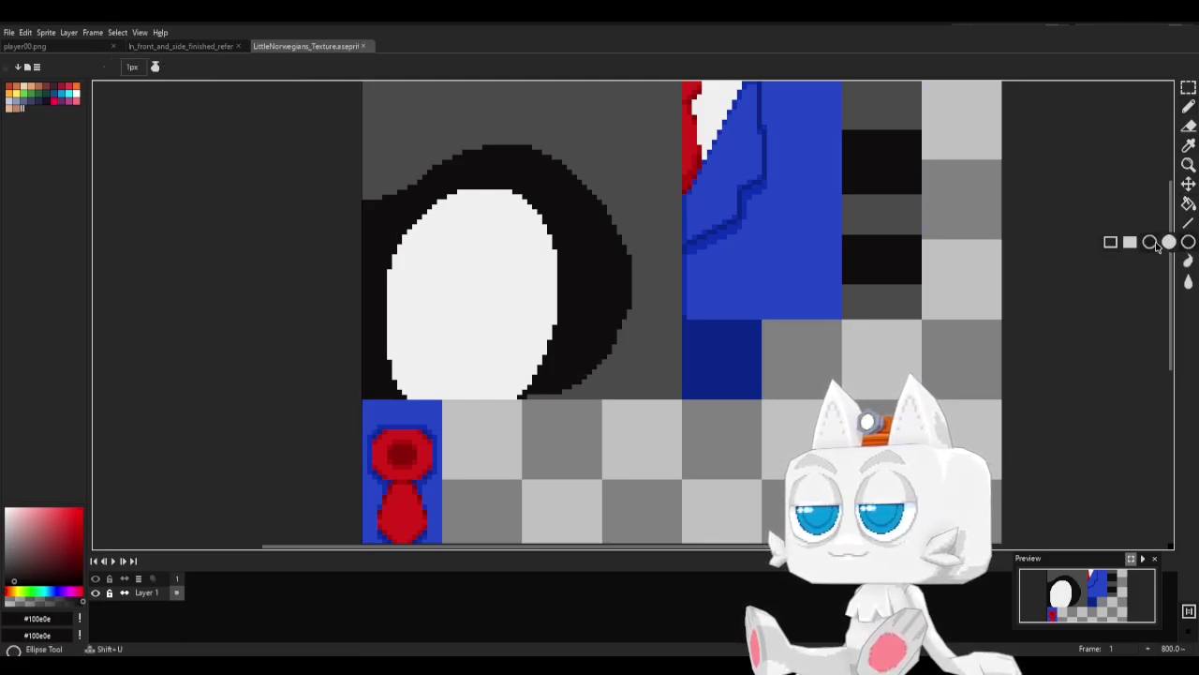
{"action": "left_click", "coordinate": [1170, 242]}
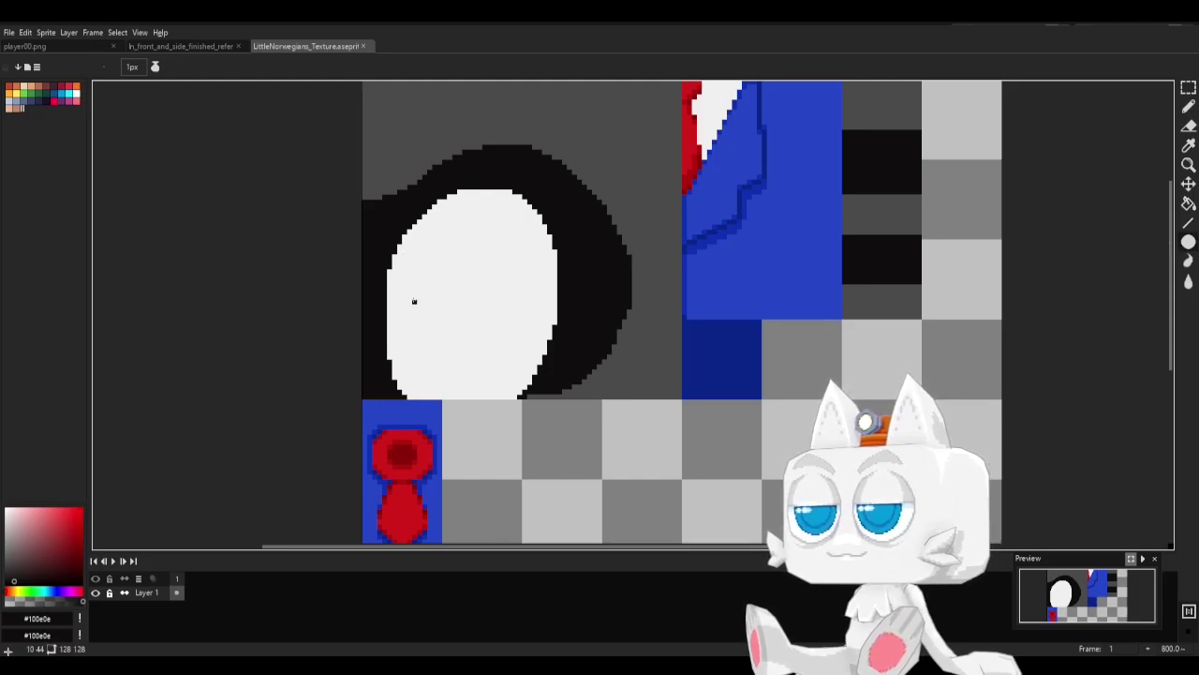
{"action": "left_click_drag", "start_coordinate": [408, 289], "coordinate": [459, 386]}
{"action": "left_click", "coordinate": [437, 362]}
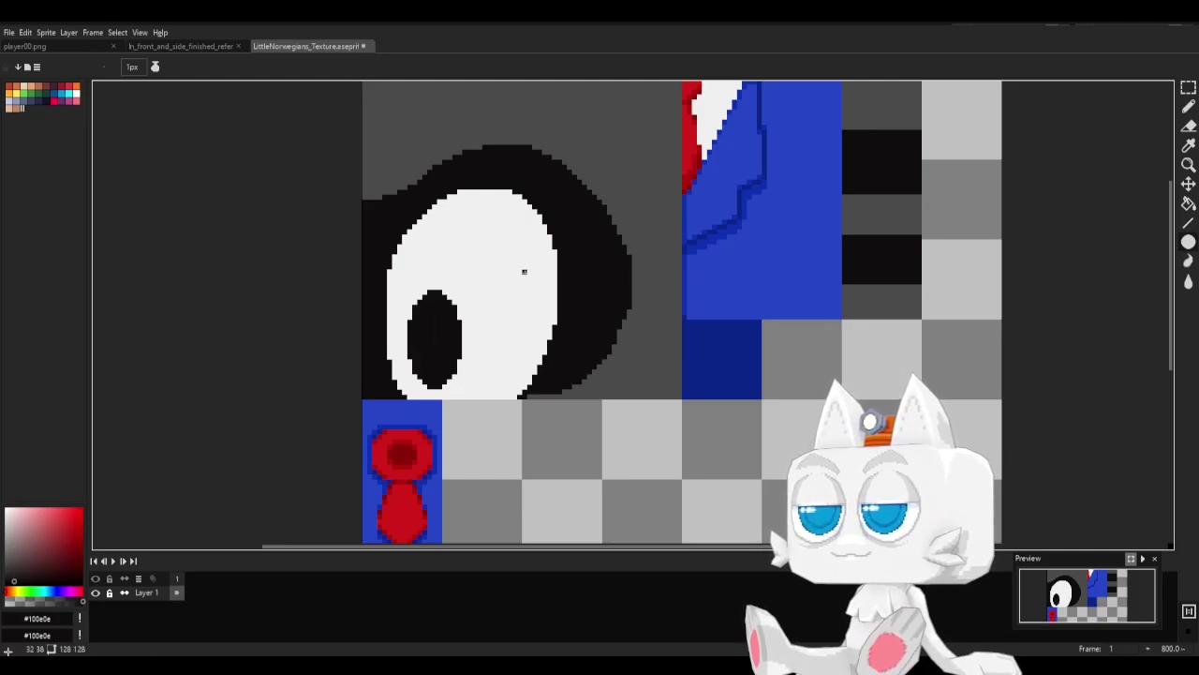
Add a small filled circle in the eye's white as a highlight inside the upper end of the pupil.
{"action": "left_click", "coordinate": [497, 319], "text": "alt"}
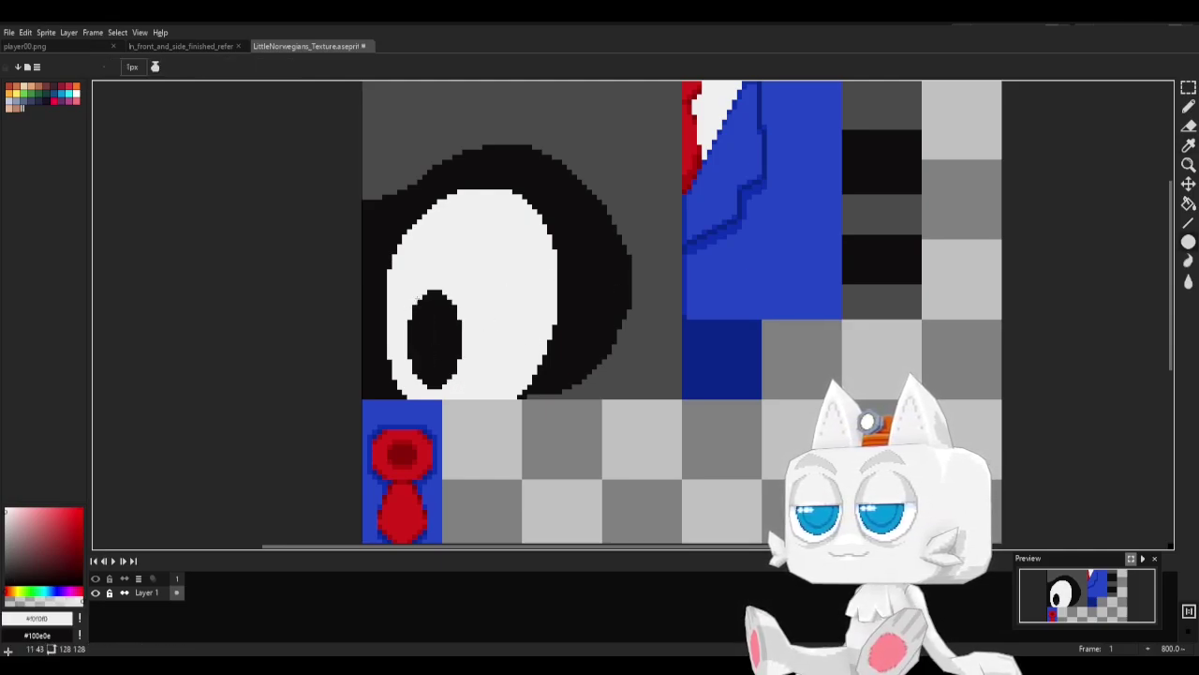
{"action": "left_click_drag", "start_coordinate": [425, 298], "coordinate": [451, 330]}
{"action": "key", "text": "ctrl+z"}
{"action": "left_click_drag", "start_coordinate": [419, 292], "coordinate": [449, 321]}
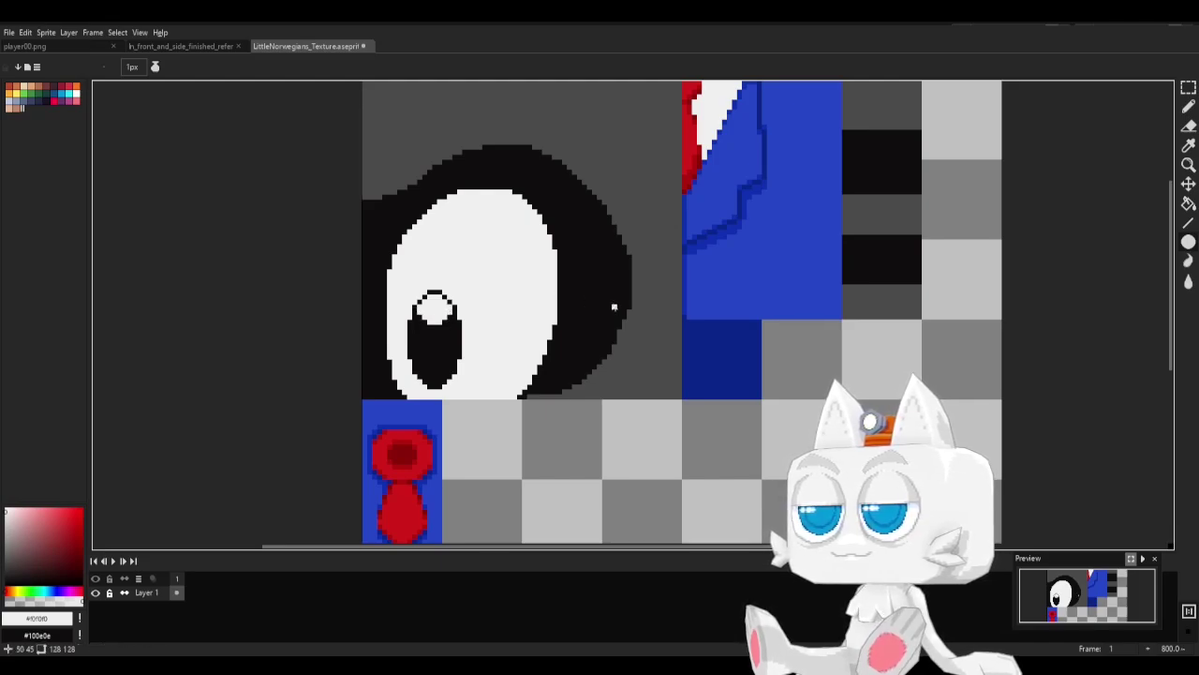
Soften the pupil highlight's rim with #4b4b4b pixels, and restore the outer corner pixel to #100e0e.
{"action": "key", "text": "b"}
{"action": "left_click", "coordinate": [675, 272], "text": "alt"}
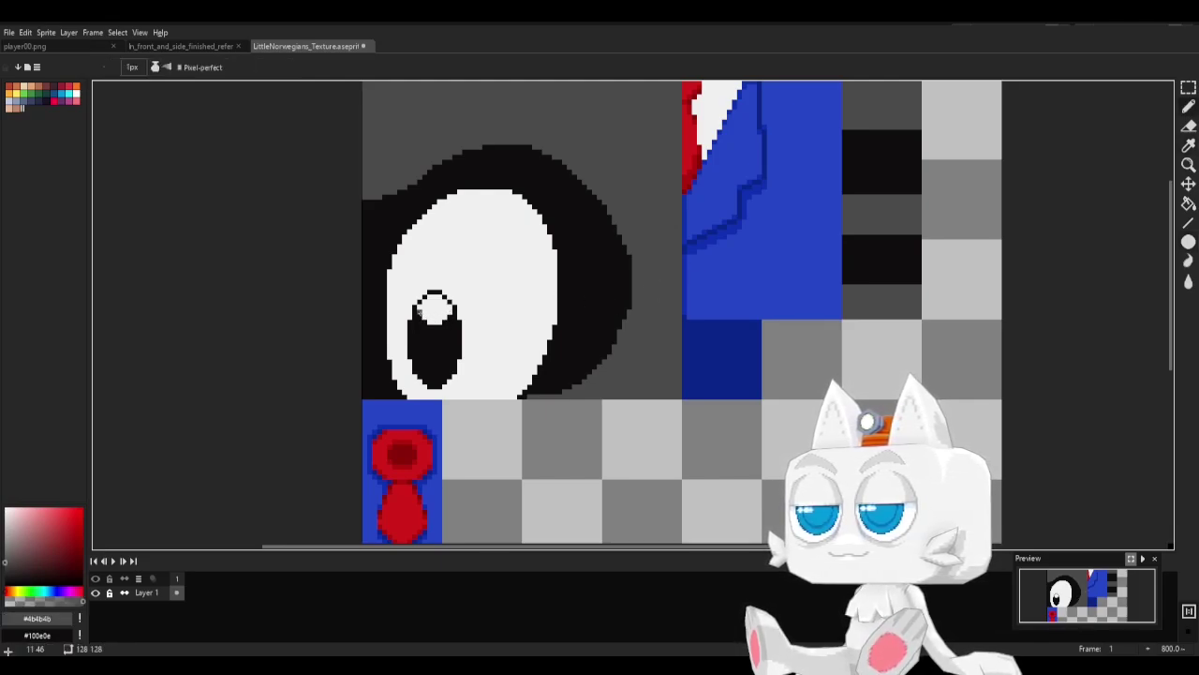
{"action": "scroll", "coordinate": [419, 306], "scroll_direction": "up", "scroll_amount": 5}
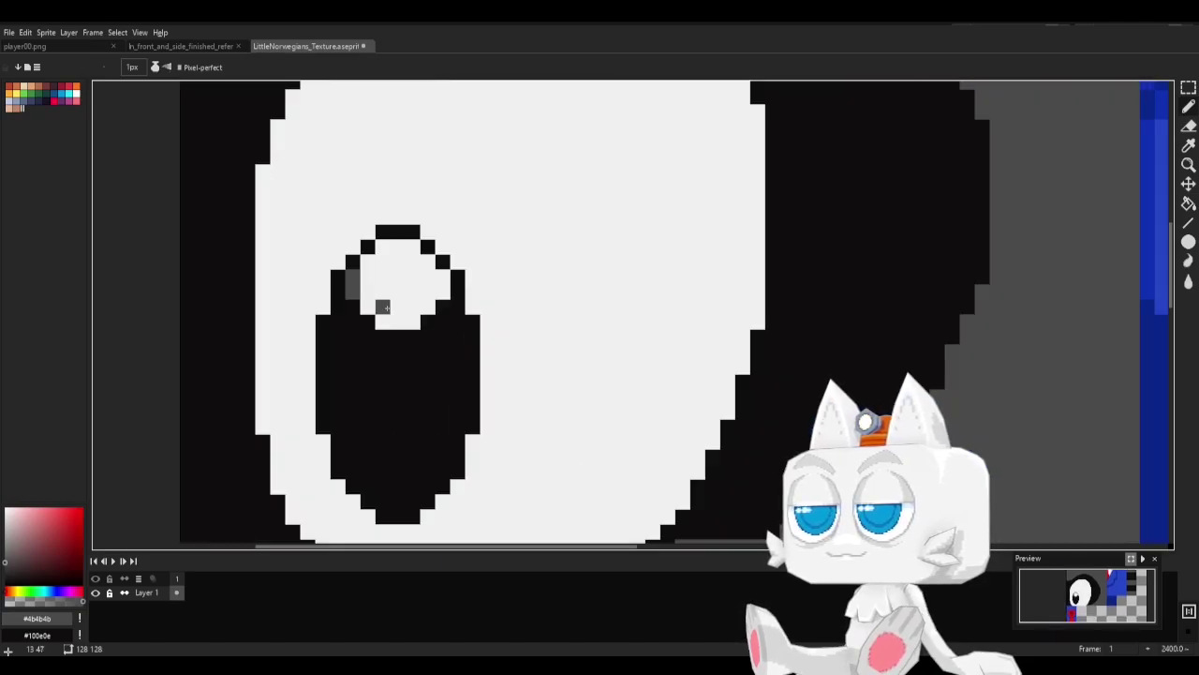
{"action": "mouse_move", "coordinate": [383, 307]}
{"action": "left_mouse_down"}
{"action": "mouse_move", "coordinate": [383, 323]}
{"action": "mouse_move", "coordinate": [411, 324]}
{"action": "mouse_move", "coordinate": [443, 291]}
{"action": "mouse_move", "coordinate": [407, 247]}
{"action": "mouse_move", "coordinate": [368, 246]}
{"action": "left_mouse_up"}
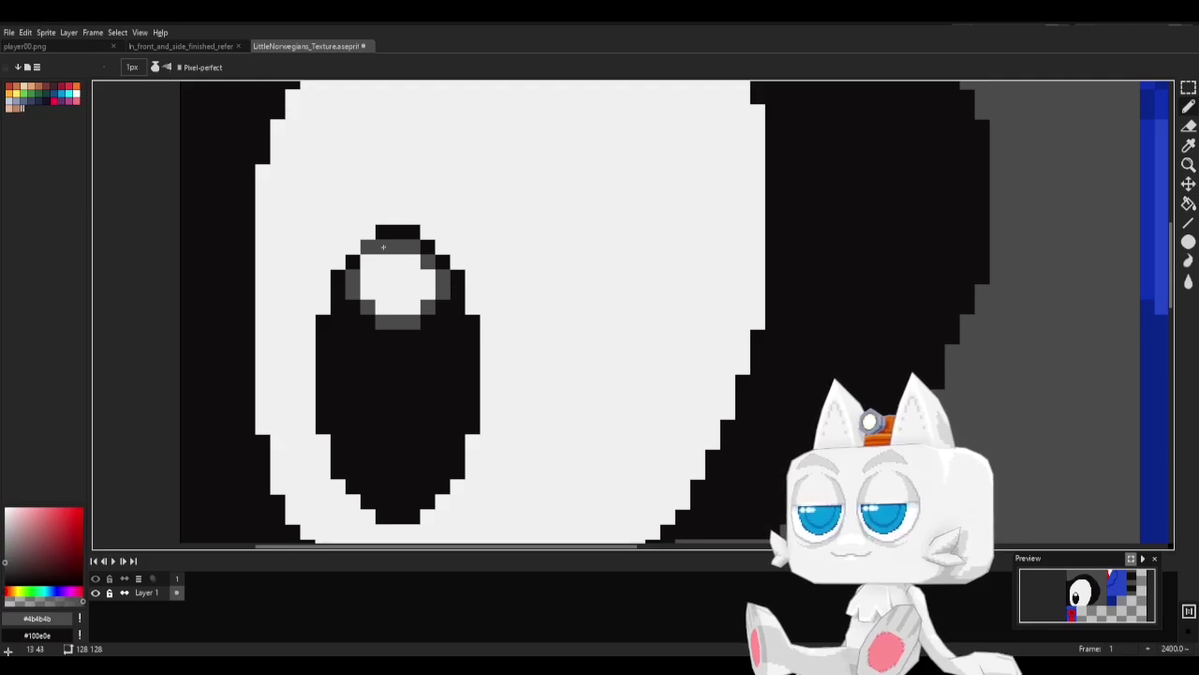
{"action": "left_click", "coordinate": [368, 262]}
{"action": "left_click", "coordinate": [353, 262], "text": "alt"}
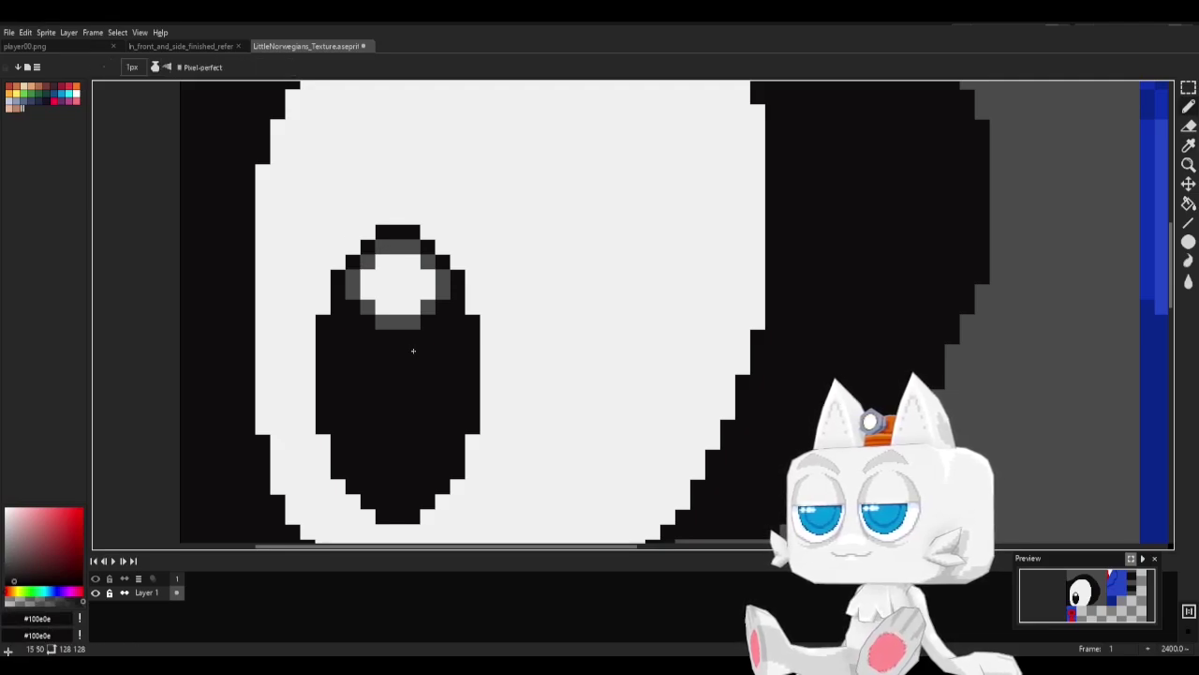
{"action": "scroll", "coordinate": [413, 350], "scroll_direction": "down", "scroll_amount": 5}
{"action": "scroll", "coordinate": [427, 377], "scroll_direction": "up", "scroll_amount": 2}
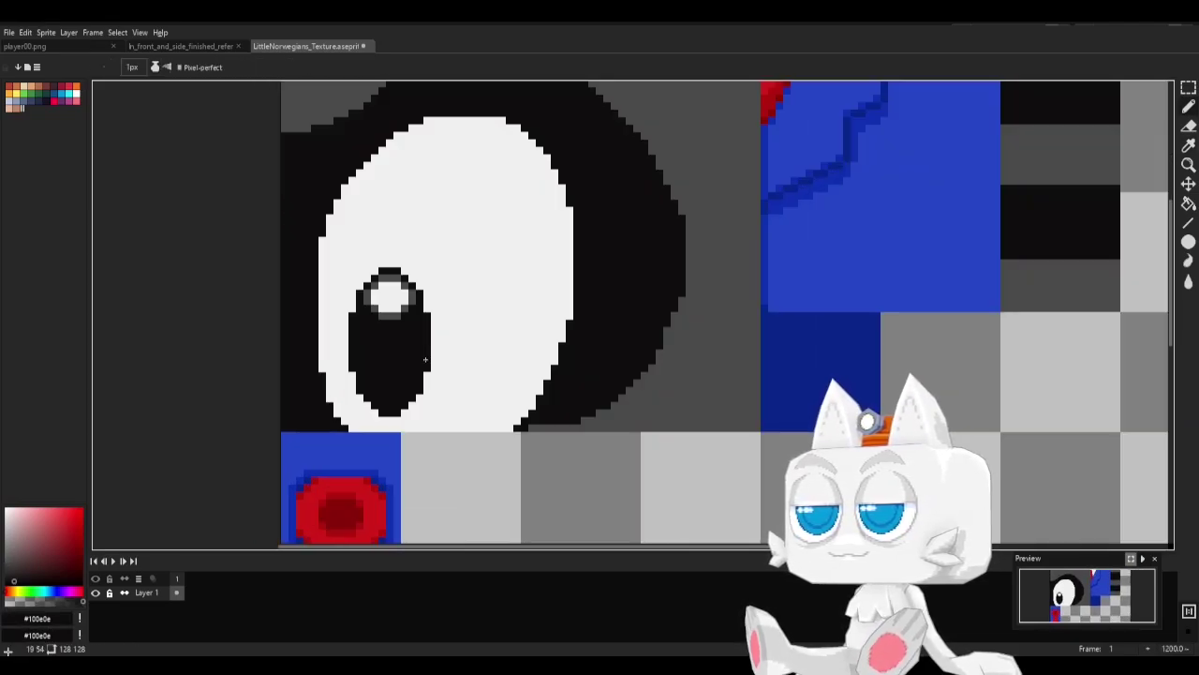
Anti-alias the stair-stepped outlines of the pupil and the white eye with #4b4b4b pixels.
{"action": "left_click", "coordinate": [402, 315], "text": "alt"}
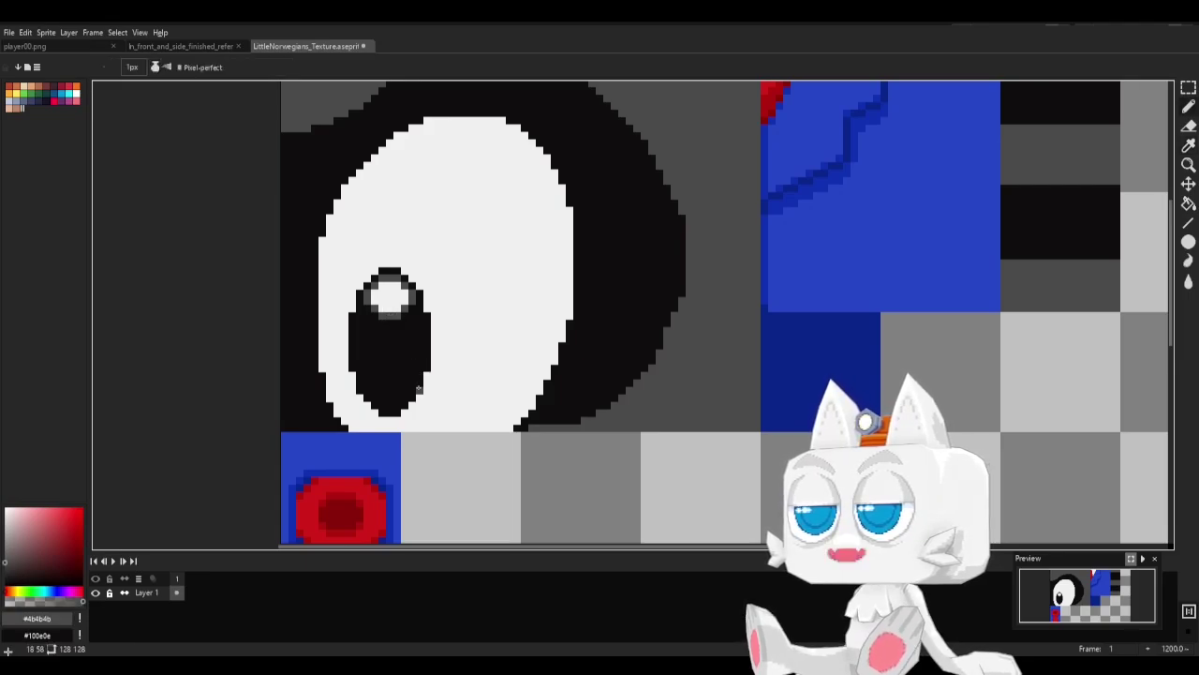
{"action": "left_click", "coordinate": [409, 401]}
{"action": "left_click", "coordinate": [392, 412]}
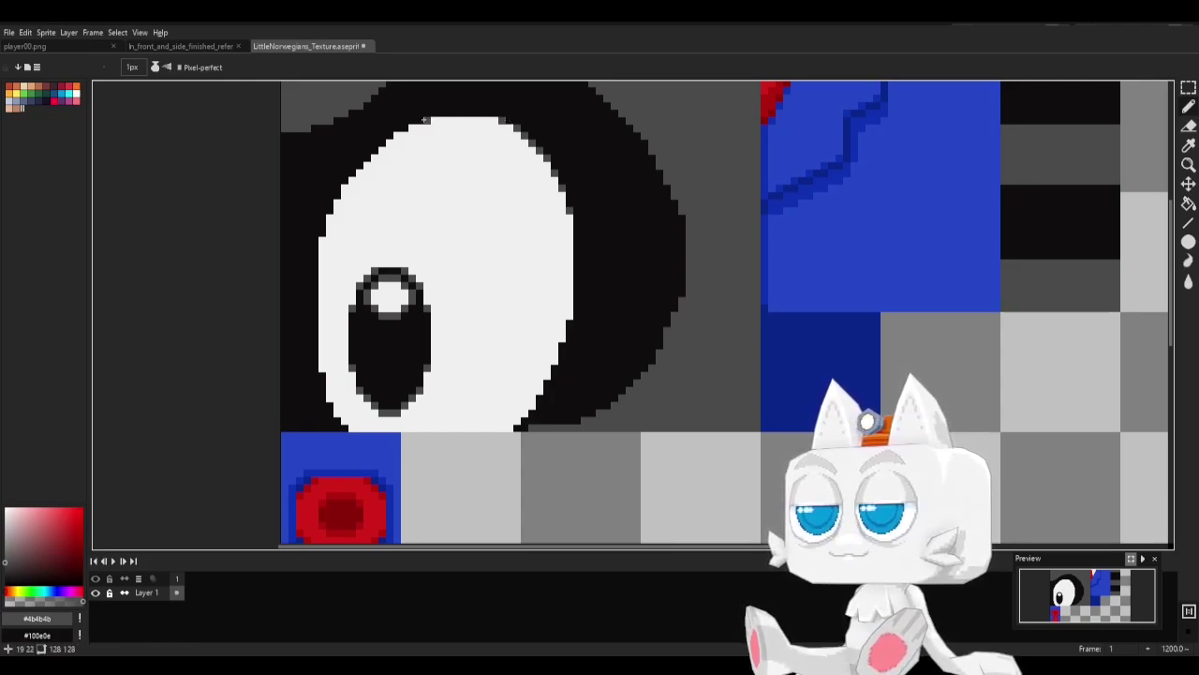
{"action": "left_click_drag", "start_coordinate": [397, 136], "coordinate": [344, 194]}
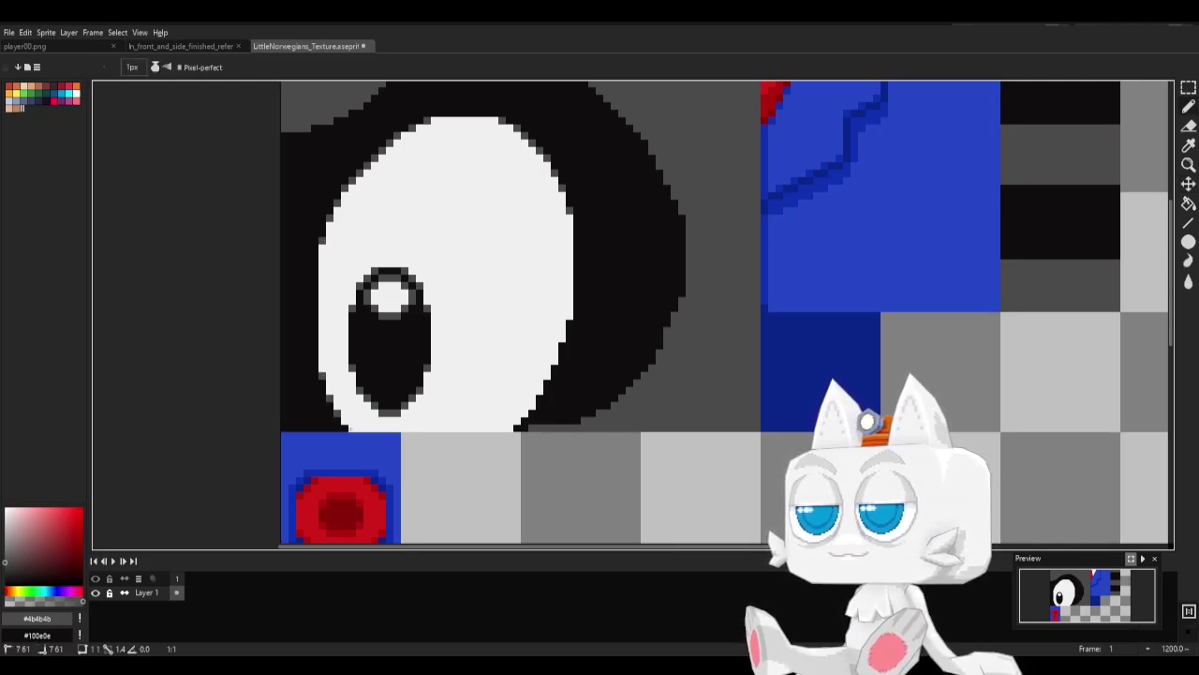
{"action": "left_click_drag", "start_coordinate": [510, 428], "coordinate": [551, 369]}
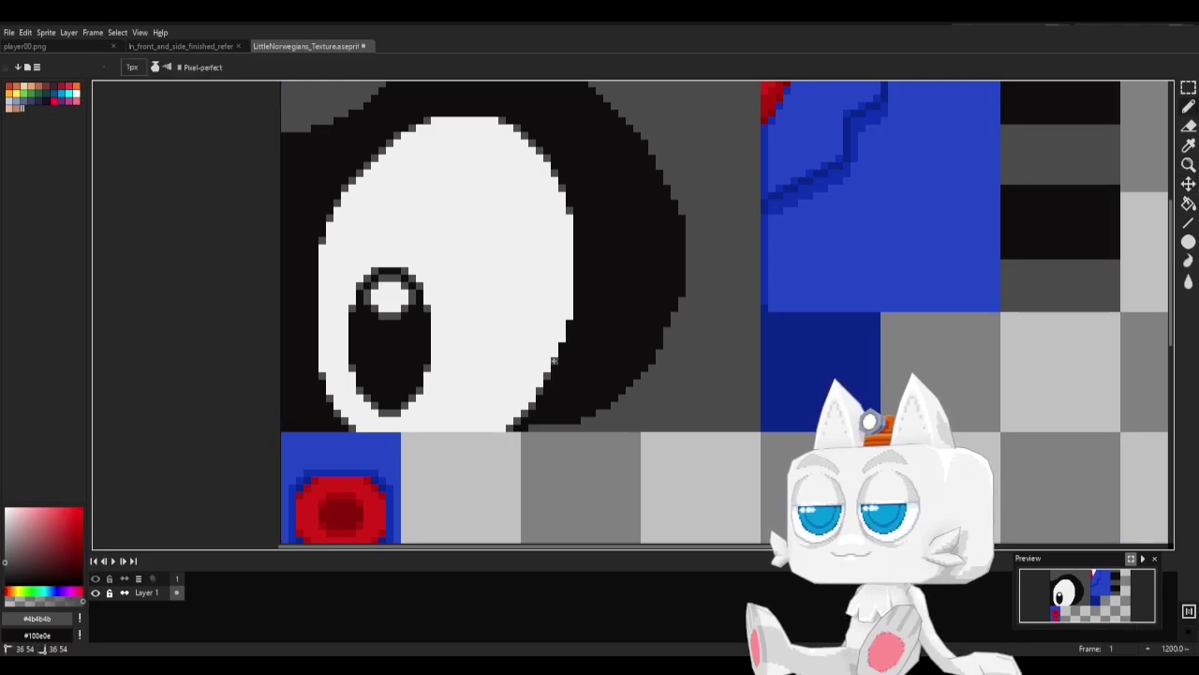
{"action": "left_click_drag", "start_coordinate": [560, 343], "coordinate": [568, 317]}
Save the sprite with the finished pupil and export it again as LittleNorwegians_Texture.png.
{"action": "key", "text": "ctrl+s"}
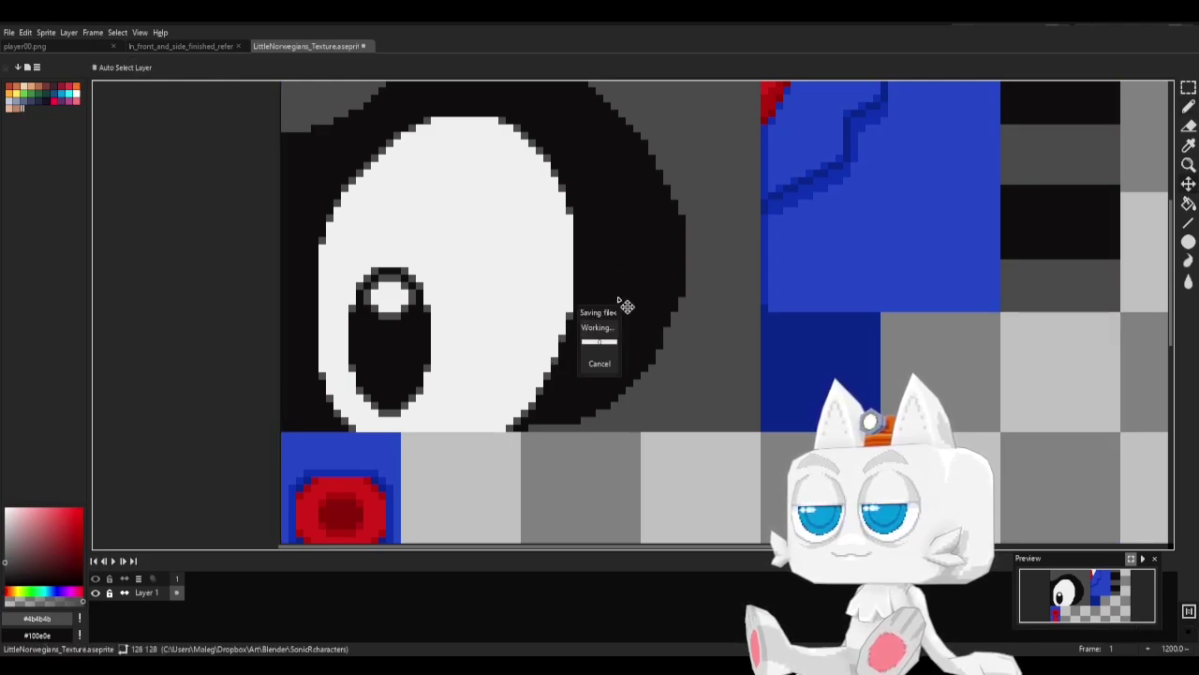
{"action": "left_click", "coordinate": [8, 32]}
{"action": "mouse_move", "coordinate": [57, 139]}
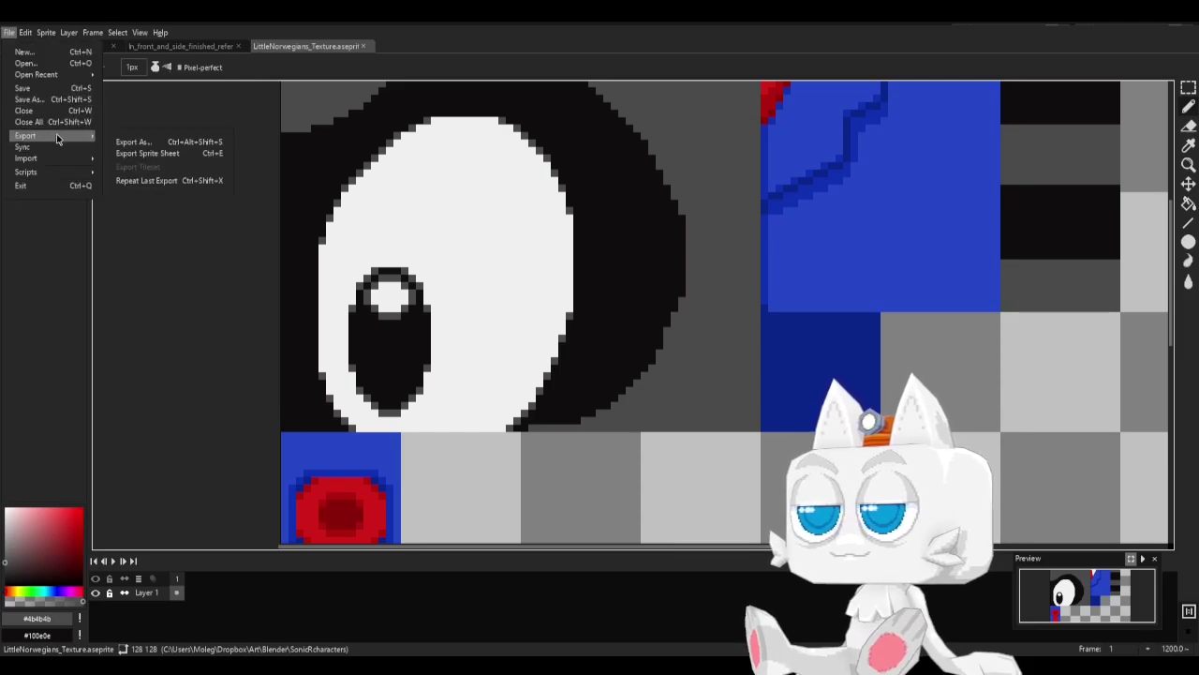
{"action": "left_click", "coordinate": [157, 142]}
{"action": "left_click", "coordinate": [309, 302]}
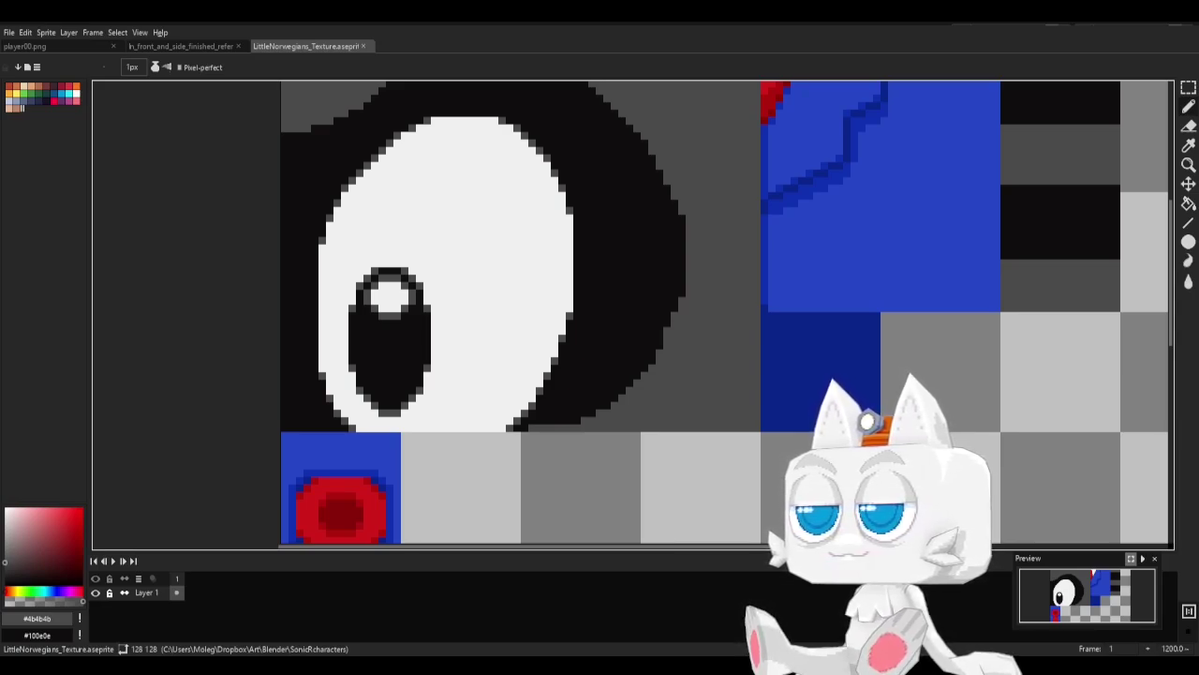
Switch to Blender, reload the LittleNorwegians_Texture.png image, and check the pupils on the model from the front and at an angle.
{"action": "key", "text": "alt+Tab"}
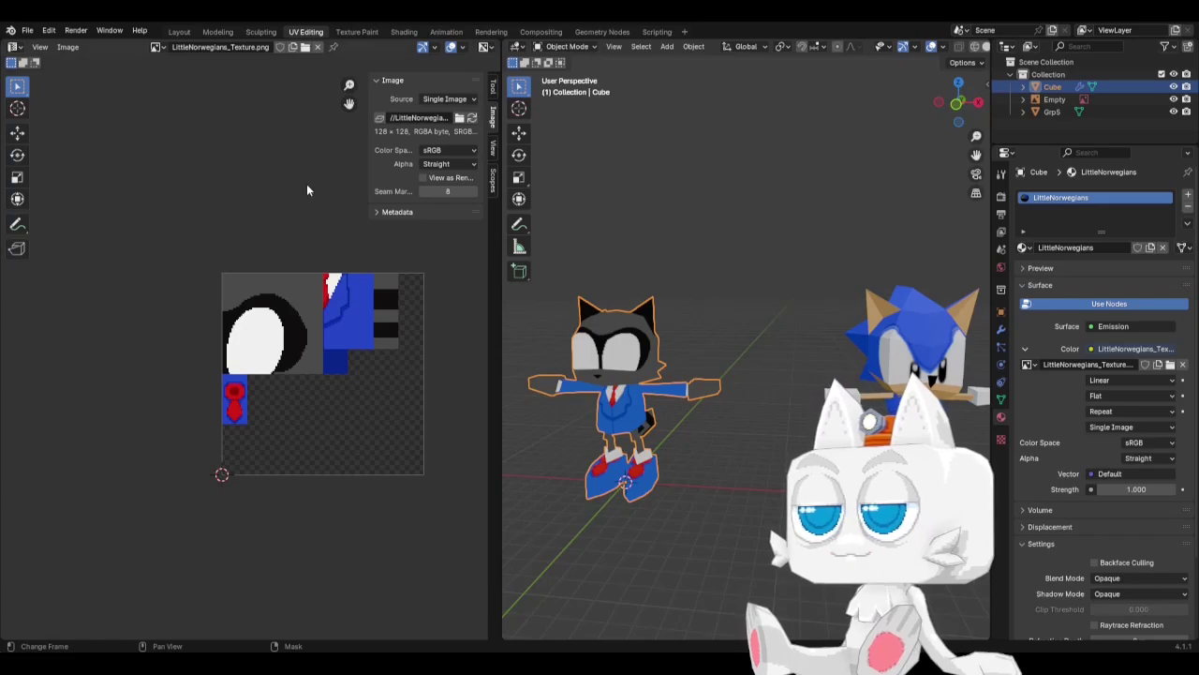
{"action": "left_click", "coordinate": [472, 117]}
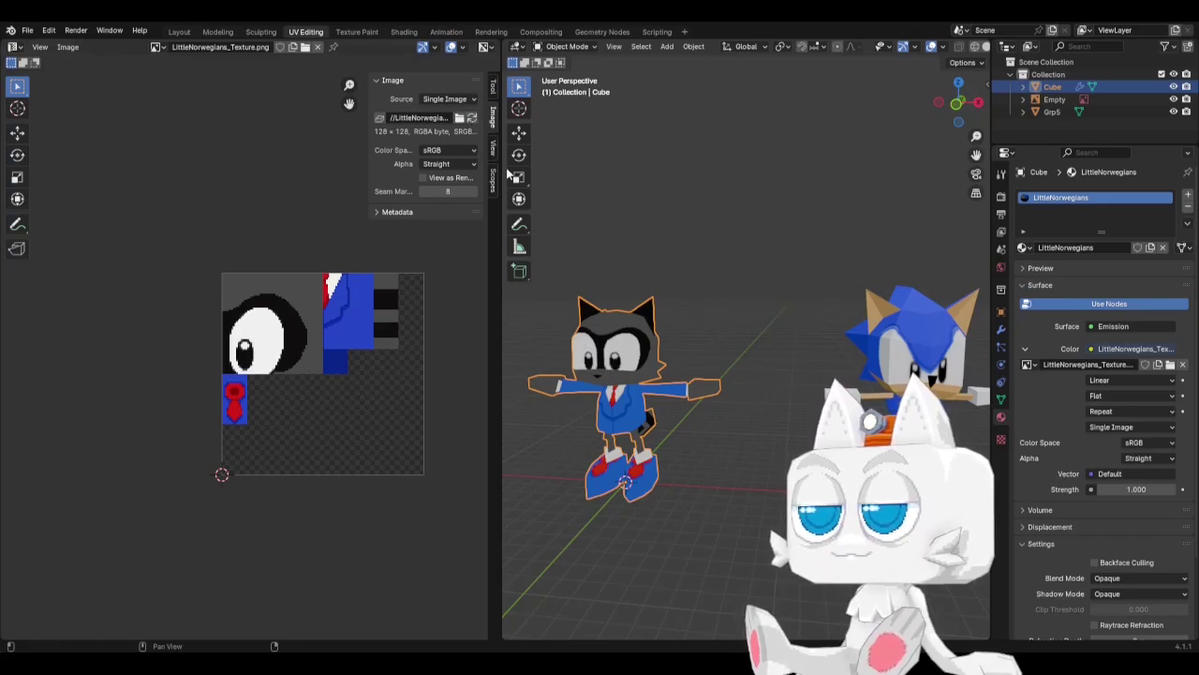
{"action": "key", "text": "KP_1"}
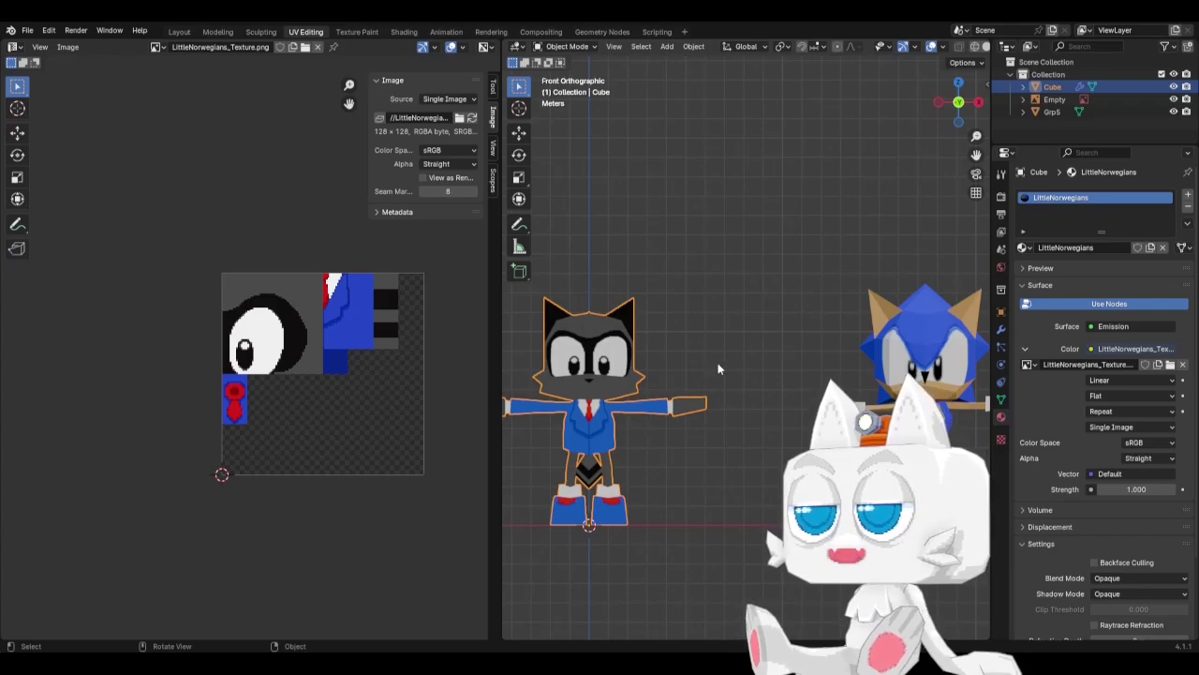
{"action": "middle_click_drag", "start_coordinate": [717, 364], "coordinate": [703, 414]}
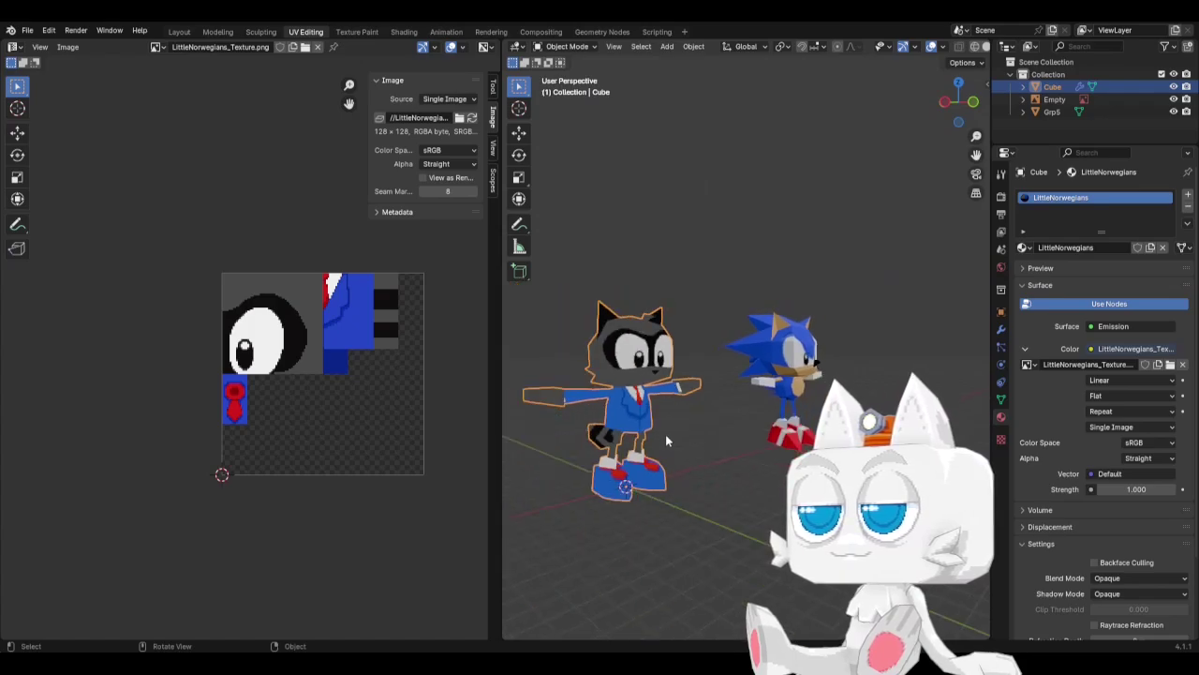
{"action": "scroll", "coordinate": [665, 434], "scroll_direction": "down", "scroll_amount": 2}
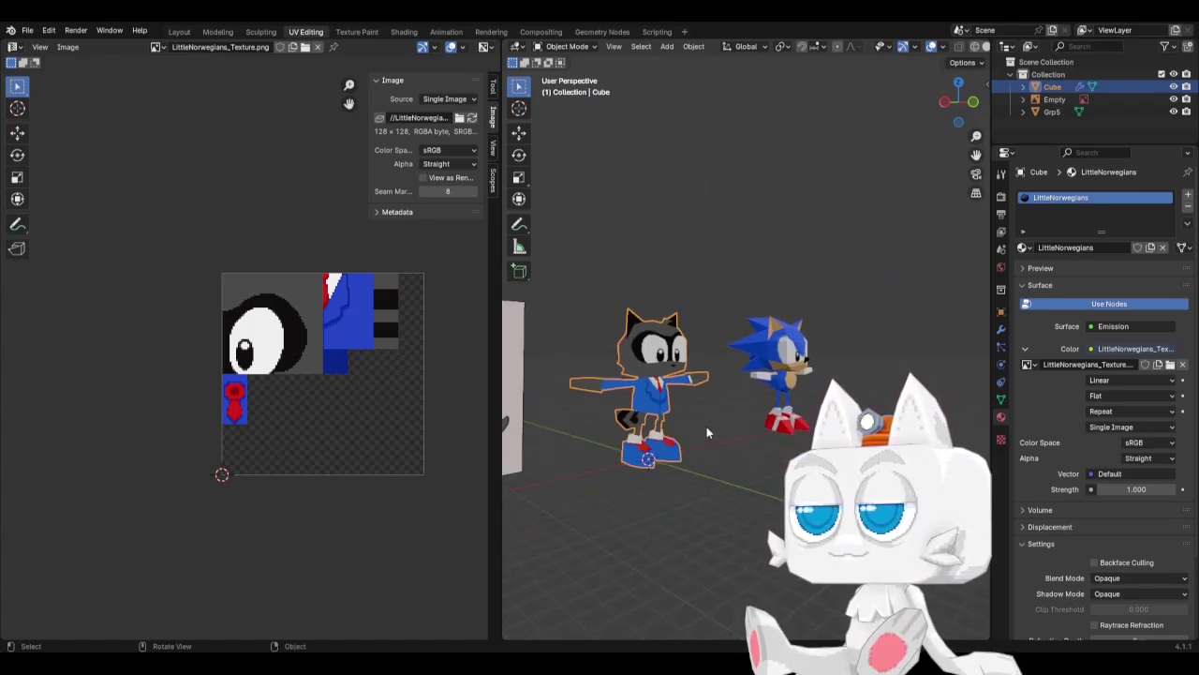
{"action": "middle_click_drag", "start_coordinate": [706, 431], "coordinate": [731, 402]}
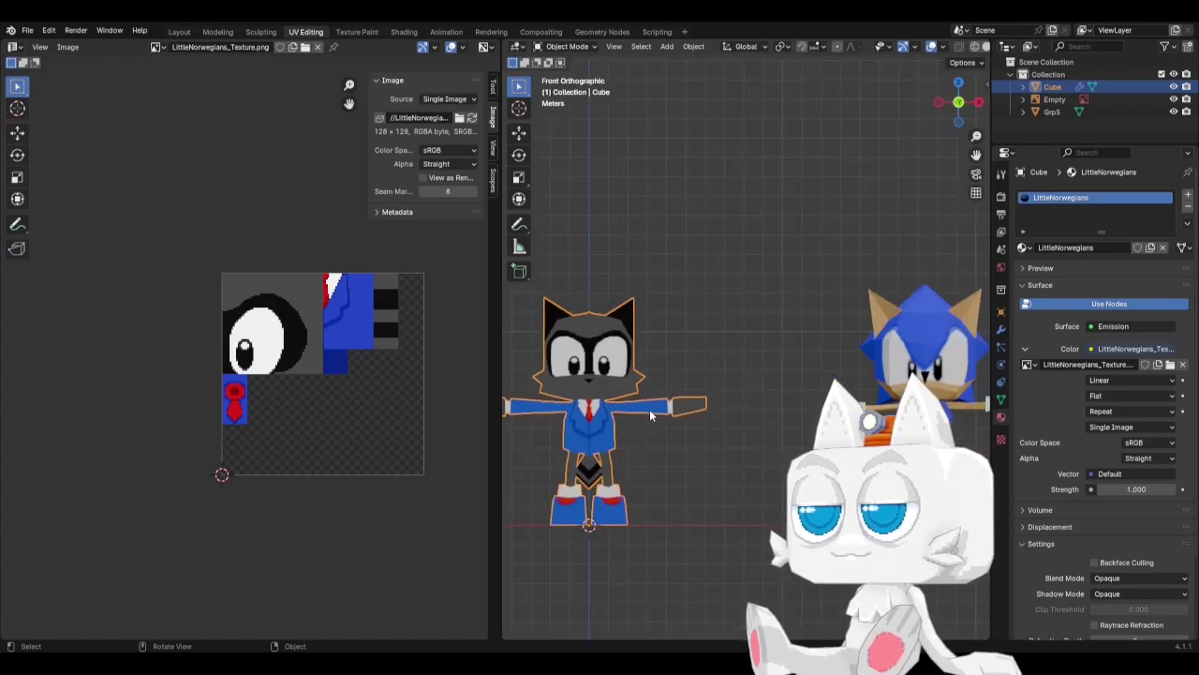
Deselect everything and compare the textured raccoon with the reference image and the Sonic model.
{"action": "middle_click_drag", "start_coordinate": [650, 409], "coordinate": [754, 379], "text": "shift"}
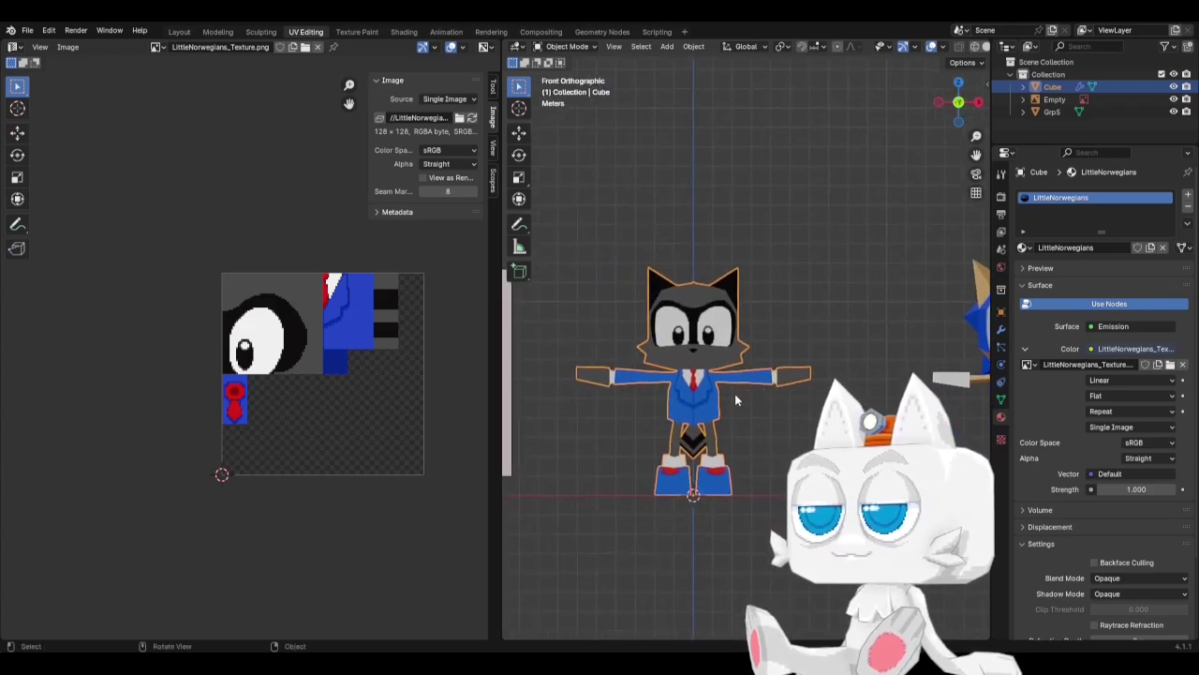
{"action": "scroll", "coordinate": [736, 400], "scroll_direction": "down", "scroll_amount": 5}
{"action": "key", "text": "alt+a"}
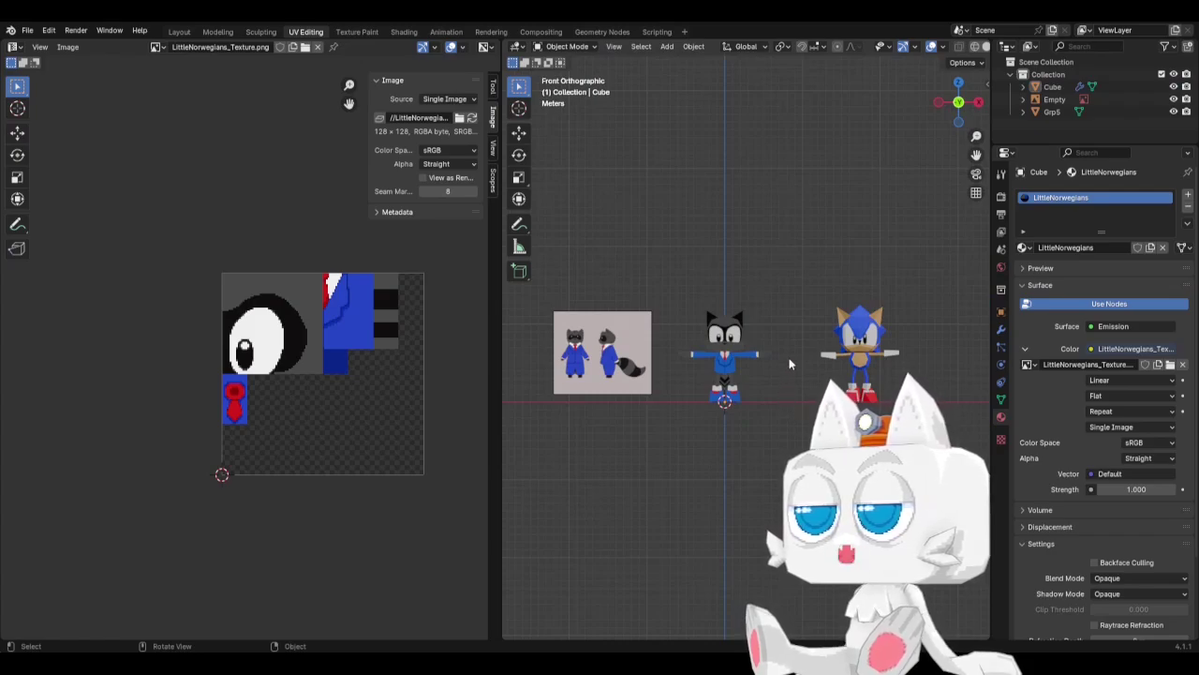
{"action": "scroll", "coordinate": [790, 366], "scroll_direction": "up", "scroll_amount": 1}
{"action": "scroll", "coordinate": [778, 380], "scroll_direction": "up", "scroll_amount": 2}
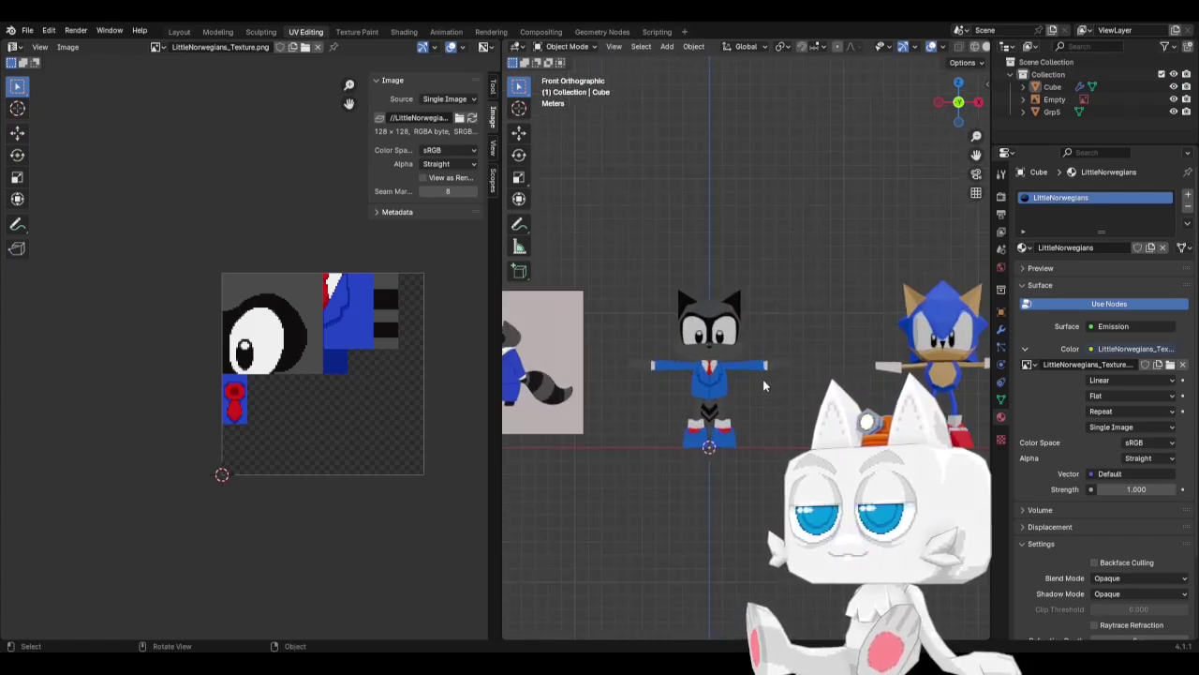
{"action": "middle_click_drag", "start_coordinate": [764, 384], "coordinate": [771, 381]}
{"action": "middle_click_drag", "start_coordinate": [743, 384], "coordinate": [821, 405]}
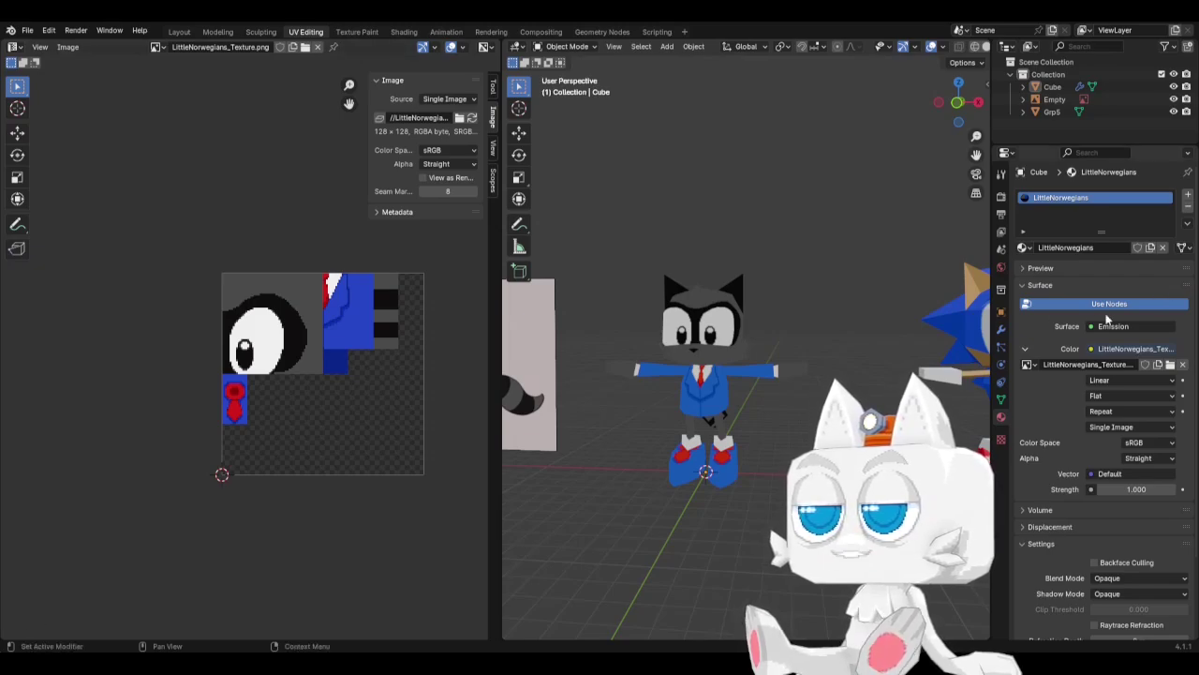
Switch to the Layout workspace and change the LittleNorwegians material's surface shader to Principled BSDF.
{"action": "left_click", "coordinate": [178, 31]}
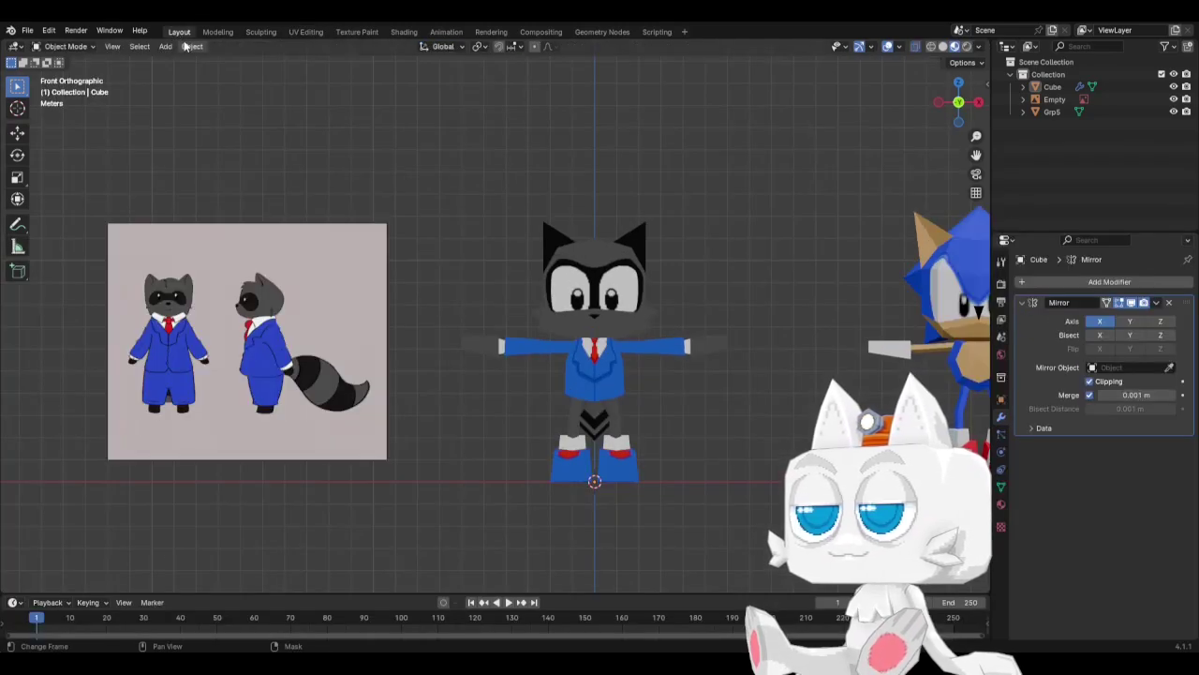
{"action": "mouse_move", "coordinate": [714, 363]}
{"action": "middle_mouse_down"}
{"action": "mouse_move", "coordinate": [616, 329]}
{"action": "mouse_move", "coordinate": [607, 344]}
{"action": "mouse_move", "coordinate": [712, 357]}
{"action": "middle_mouse_up"}
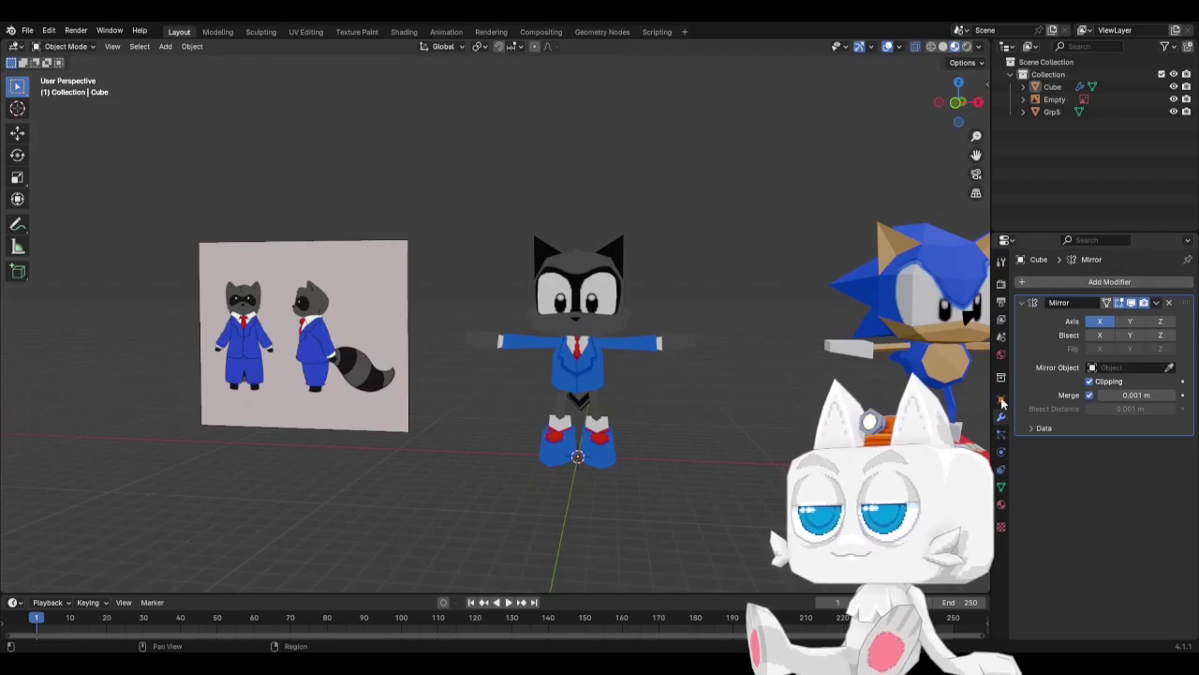
{"action": "left_click", "coordinate": [1001, 504]}
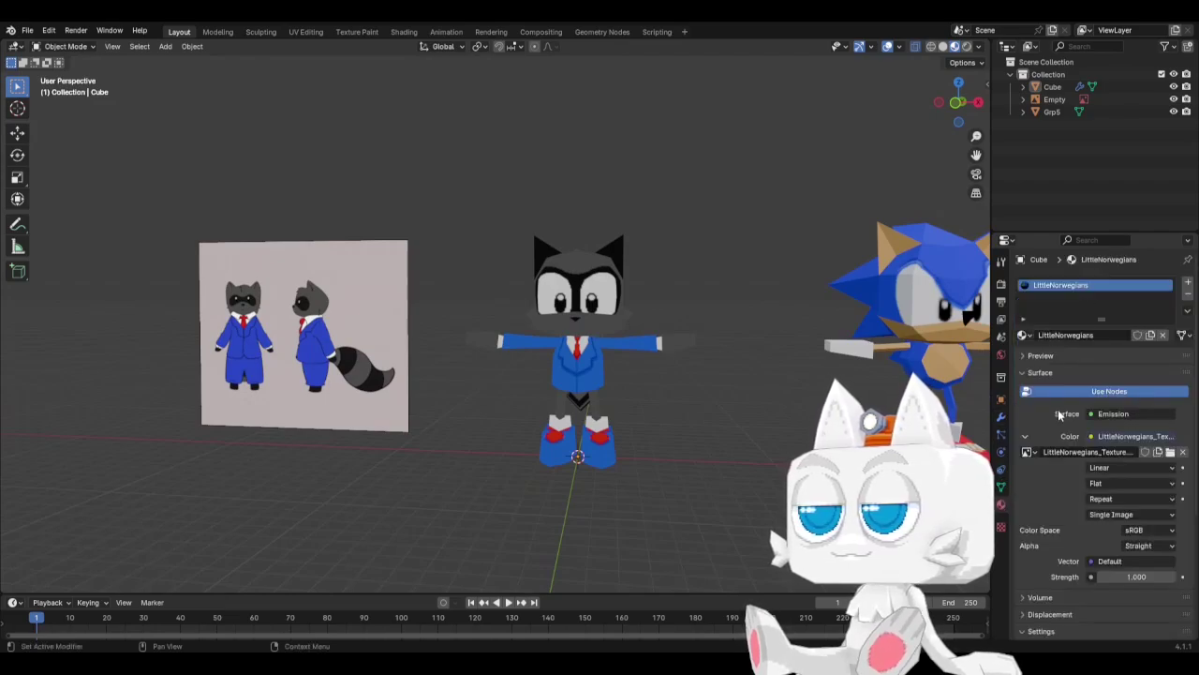
{"action": "left_click", "coordinate": [1104, 413]}
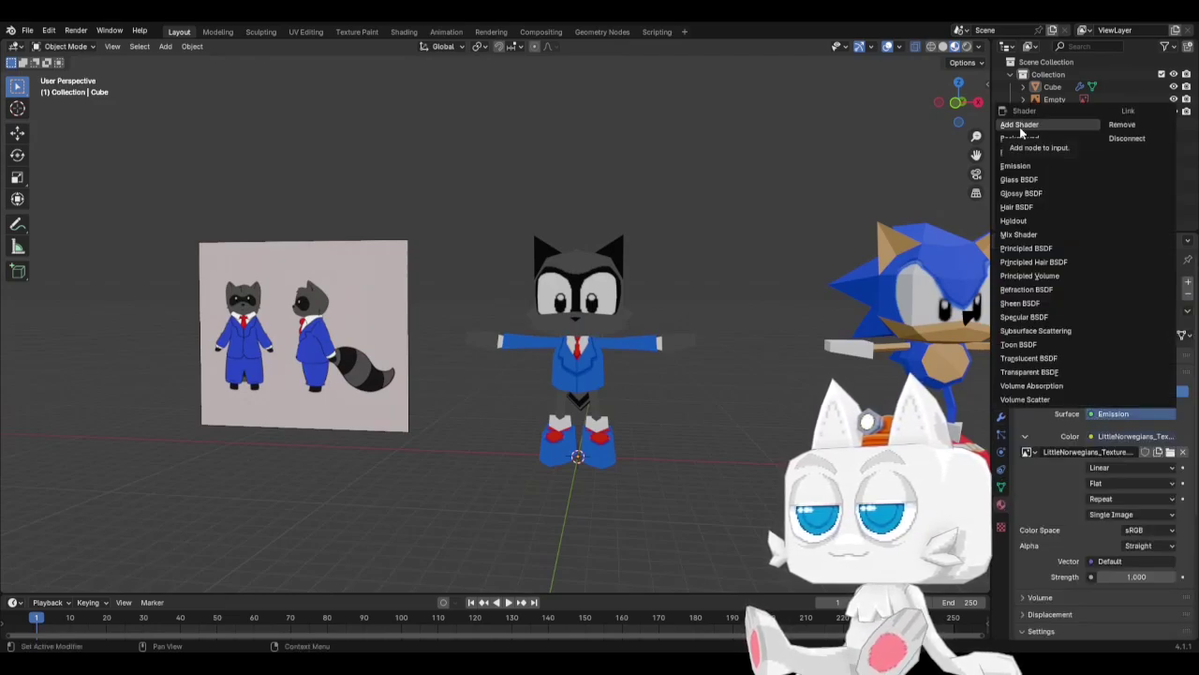
{"action": "left_click", "coordinate": [1043, 247]}
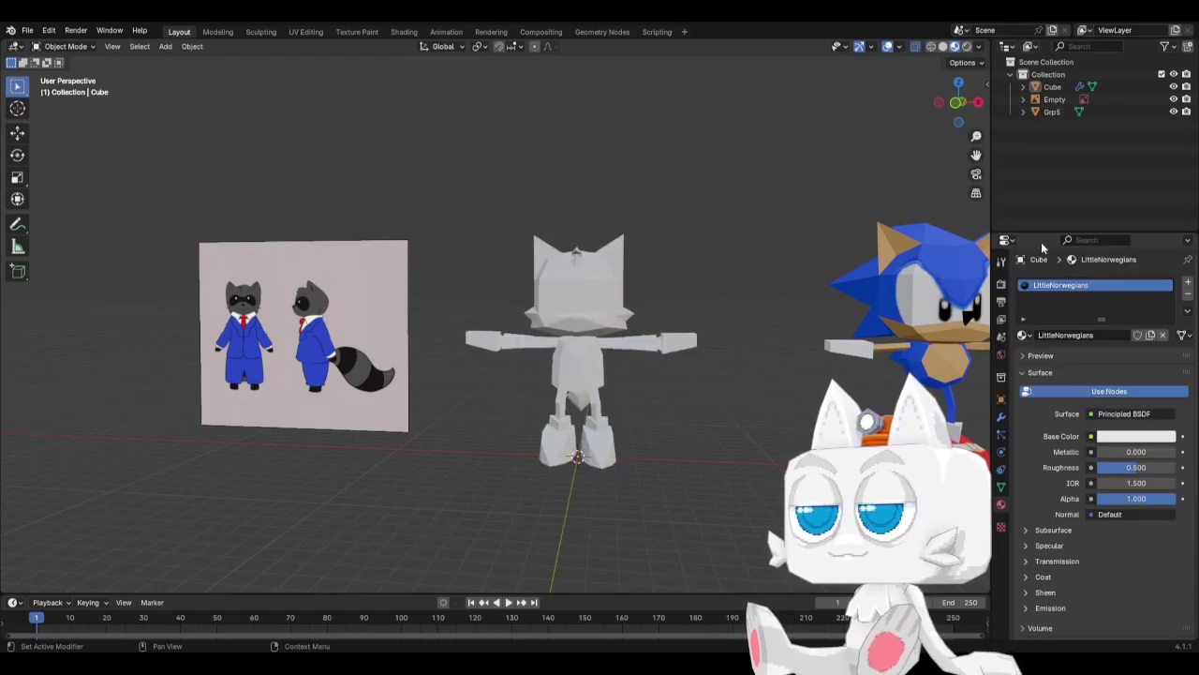
Plug an Image Texture into the LittleNorwegians material's base color and assign the existing LittleNorwegians_Texture.png image to it.
{"action": "left_click", "coordinate": [1090, 436]}
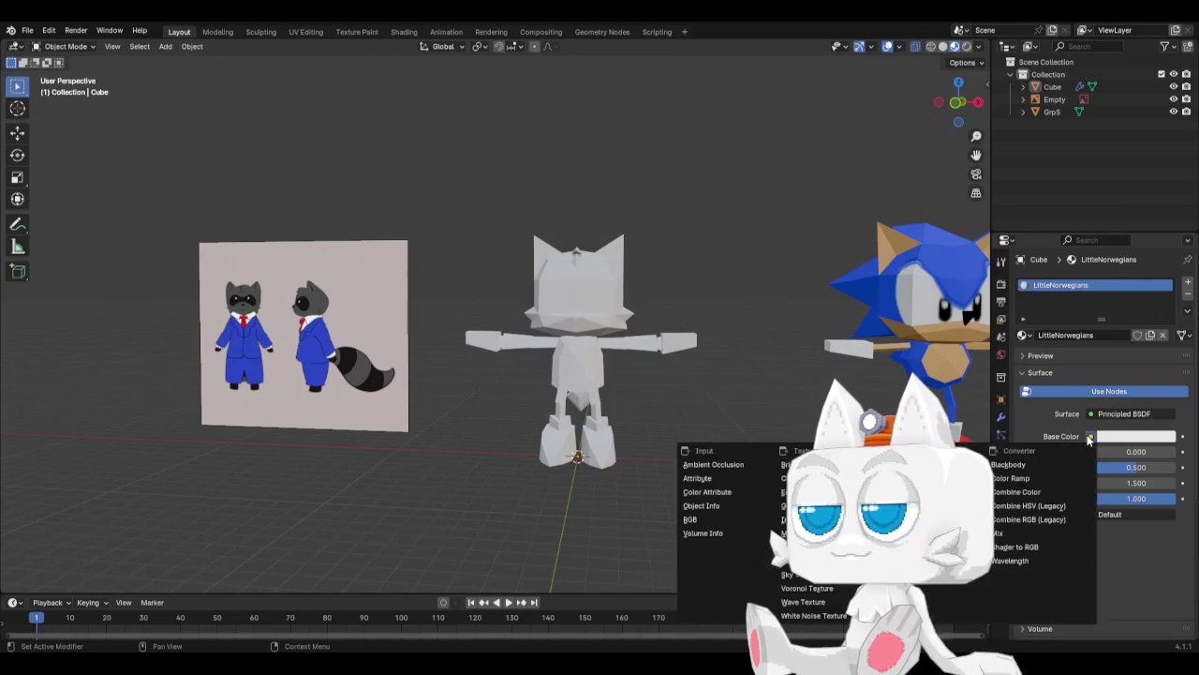
{"action": "key", "text": "Escape"}
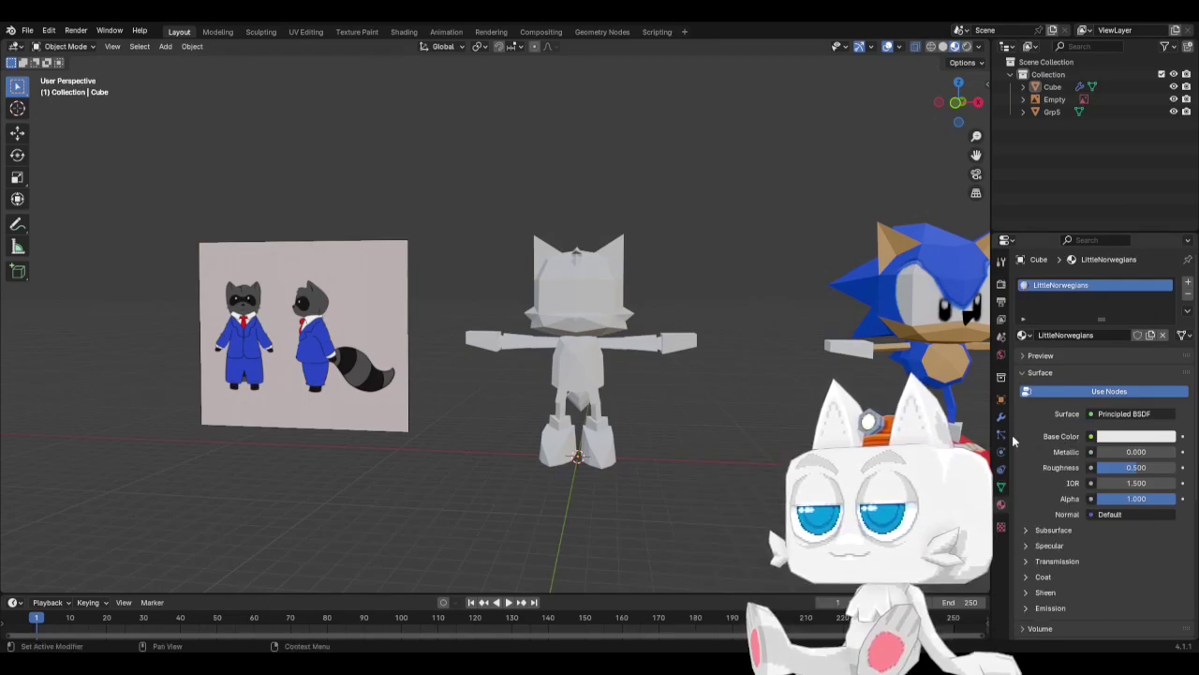
{"action": "left_click", "coordinate": [1090, 436]}
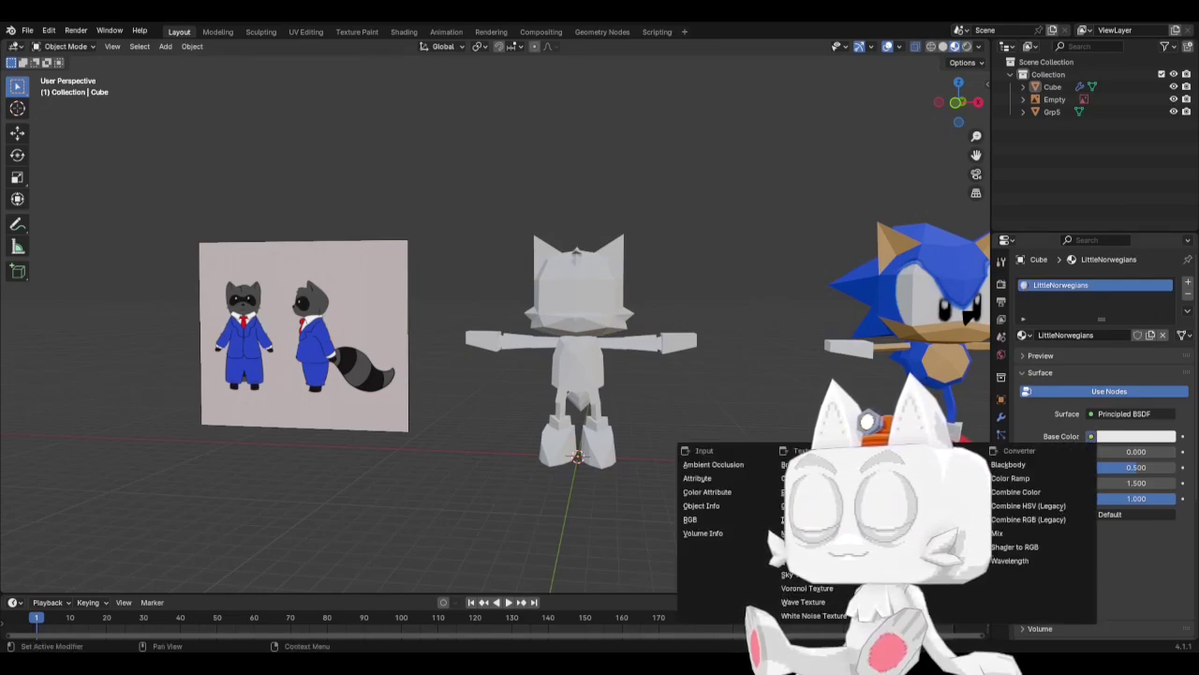
{"action": "left_click", "coordinate": [806, 532]}
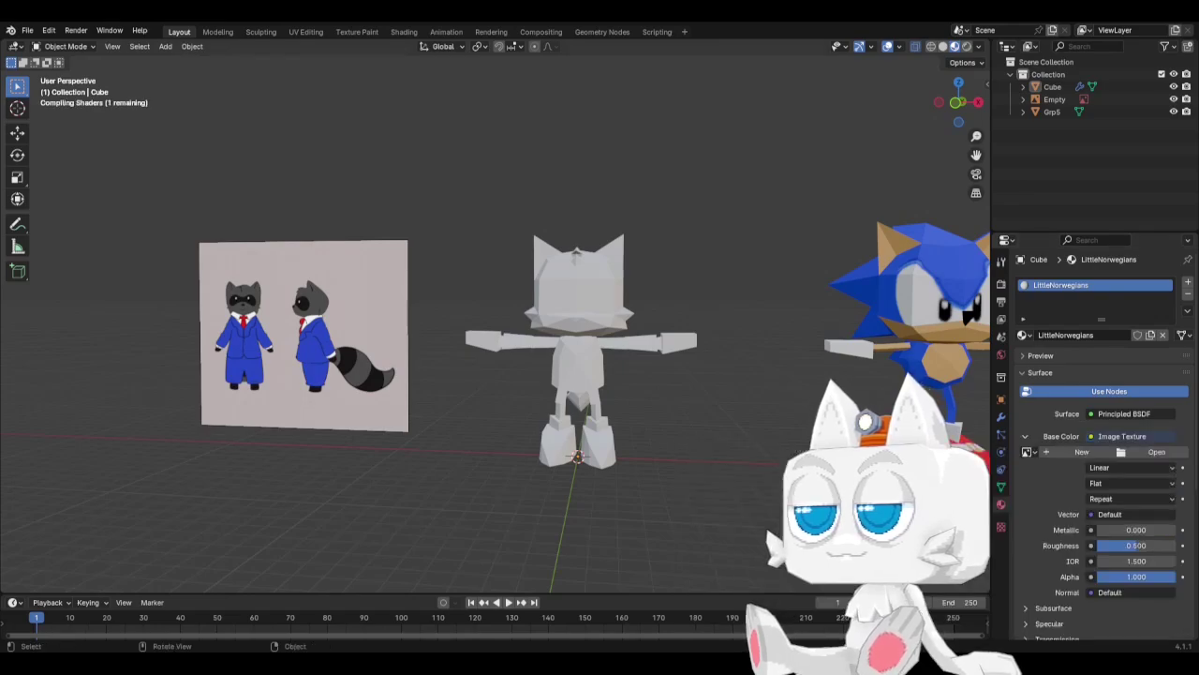
{"action": "left_click", "coordinate": [1027, 452]}
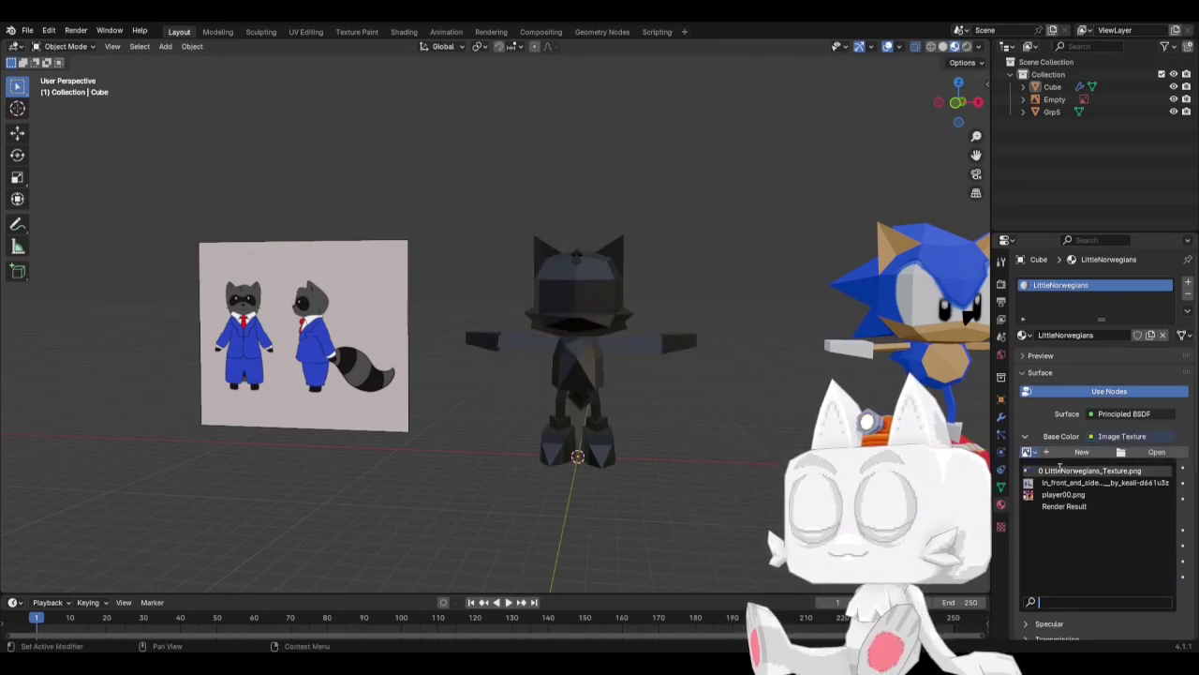
{"action": "left_click", "coordinate": [1090, 470]}
Set the LittleNorwegians material's roughness to 1.000 and check the raccoon's shading beside the Sonic model.
{"action": "middle_click_drag", "start_coordinate": [733, 387], "coordinate": [586, 395]}
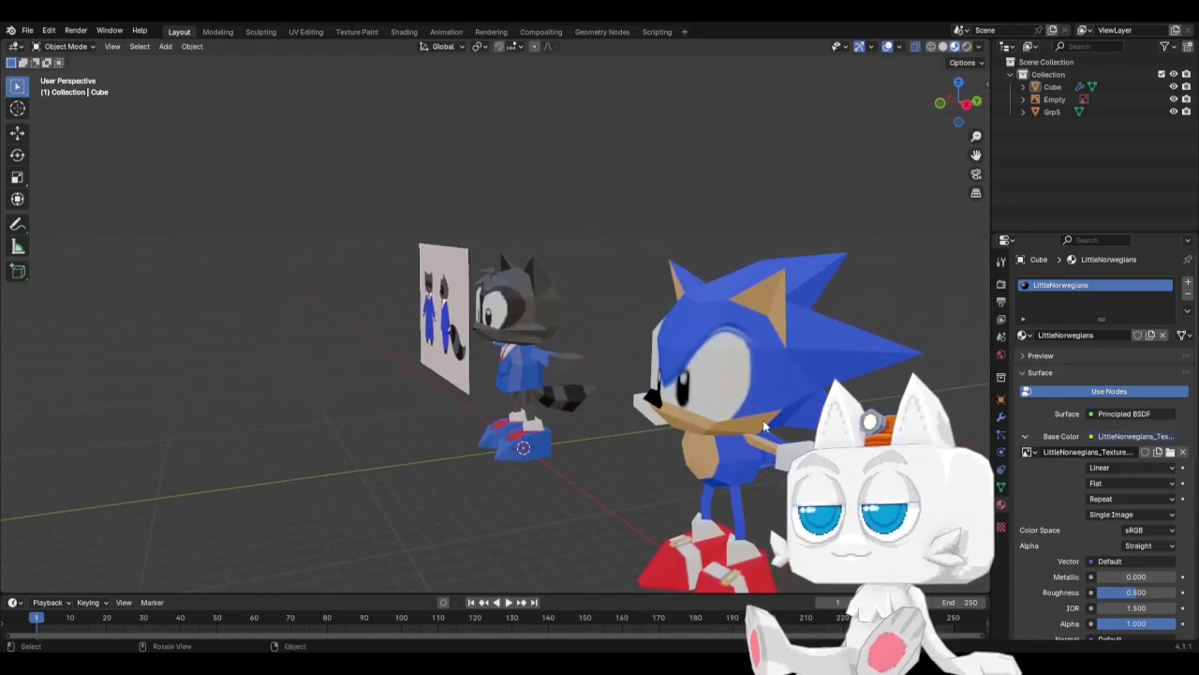
{"action": "left_click_drag", "start_coordinate": [1140, 592], "coordinate": [1179, 594]}
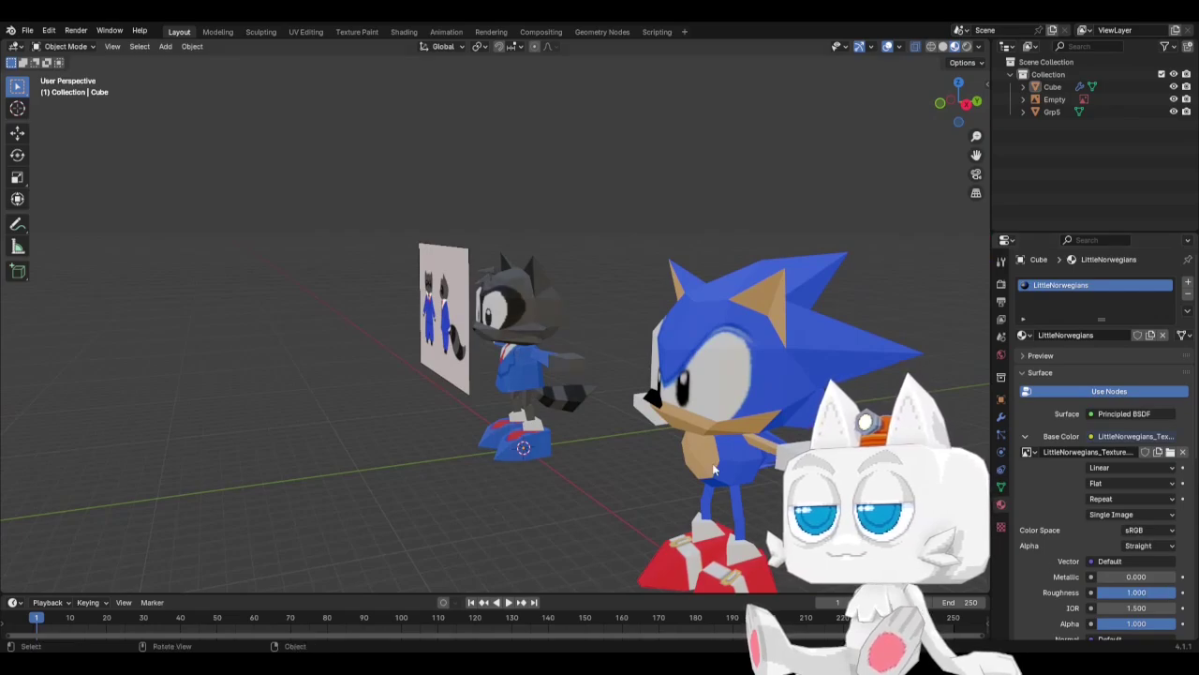
{"action": "middle_click_drag", "start_coordinate": [459, 406], "coordinate": [544, 420]}
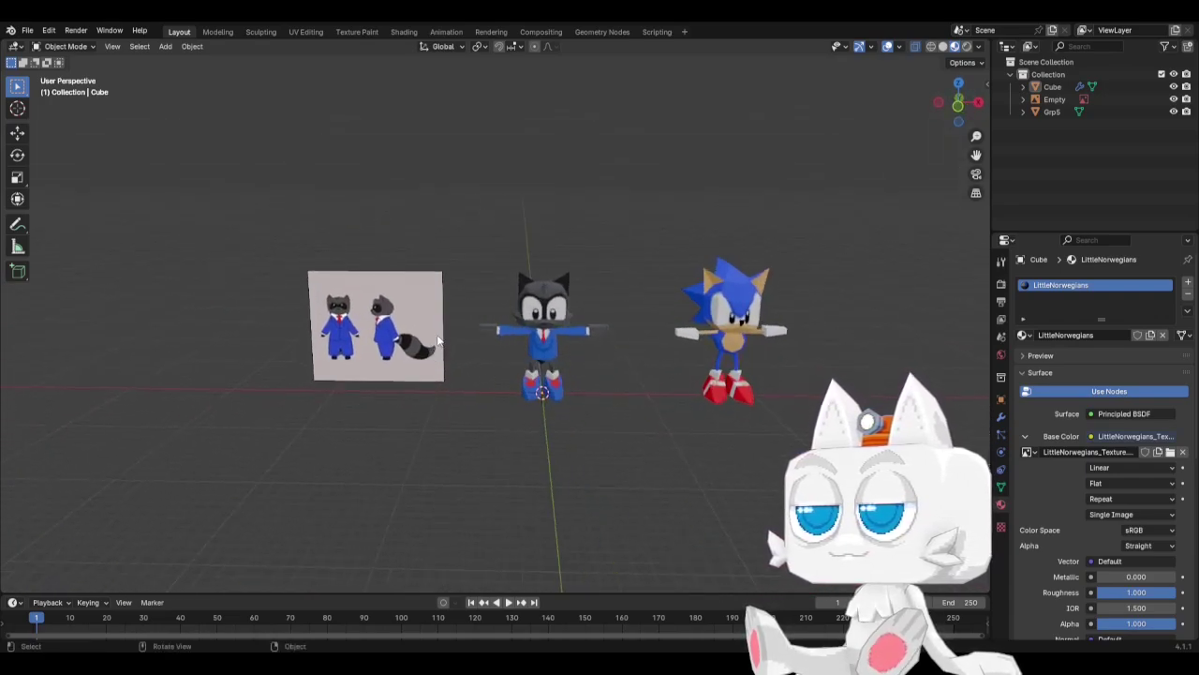
Save the SonicReference.blend file and inspect the textured raccoon from the front and at an angle.
{"action": "key", "text": "ctrl+s"}
{"action": "scroll", "coordinate": [678, 389], "scroll_direction": "up", "scroll_amount": 1}
{"action": "scroll", "coordinate": [694, 403], "scroll_direction": "up", "scroll_amount": 3}
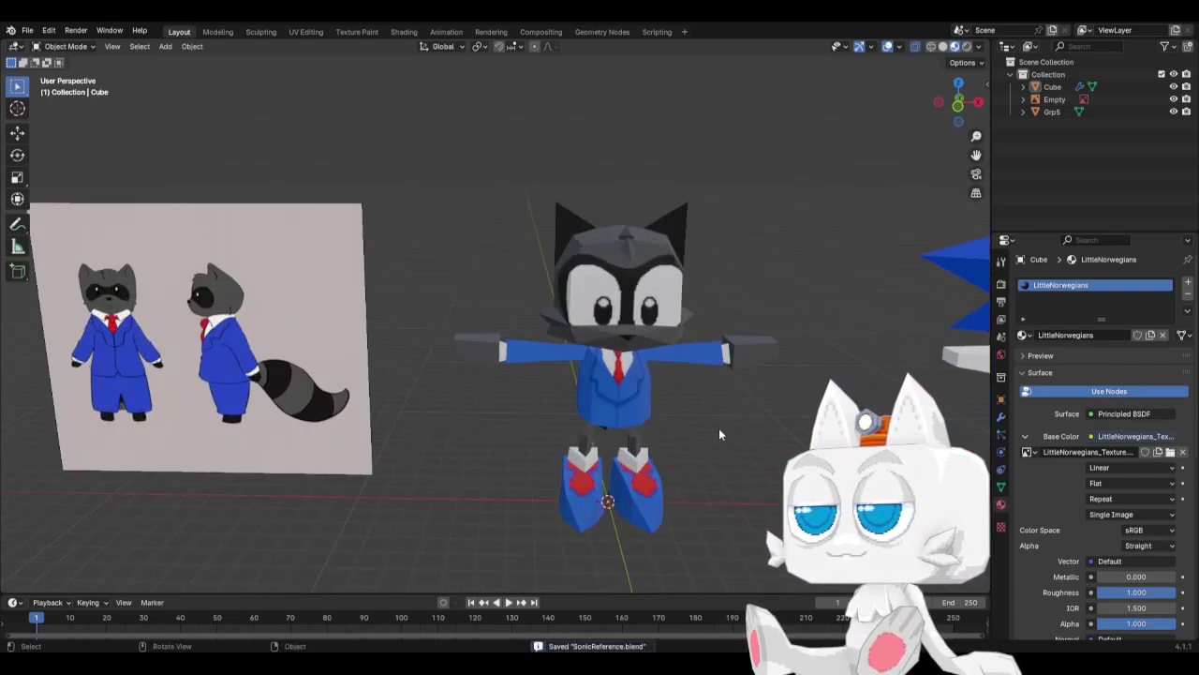
{"action": "middle_click_drag", "start_coordinate": [722, 428], "coordinate": [671, 415]}
{"action": "scroll", "coordinate": [685, 427], "scroll_direction": "down", "scroll_amount": 3}
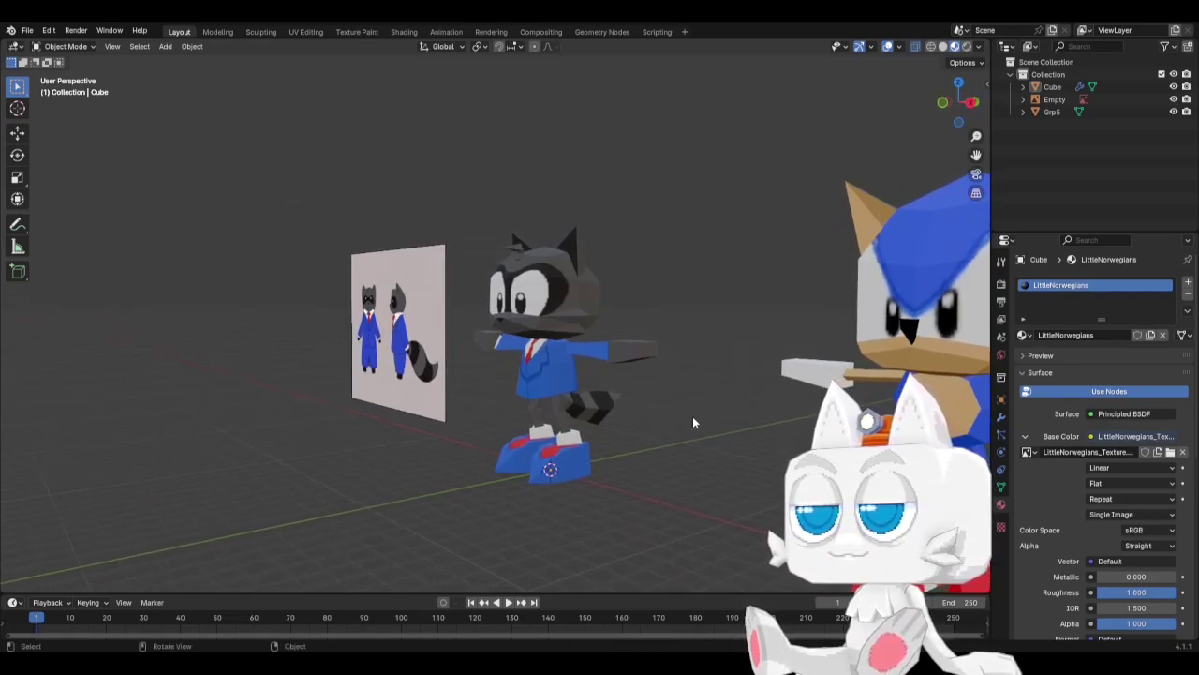
{"action": "middle_click_drag", "start_coordinate": [692, 416], "coordinate": [663, 425]}
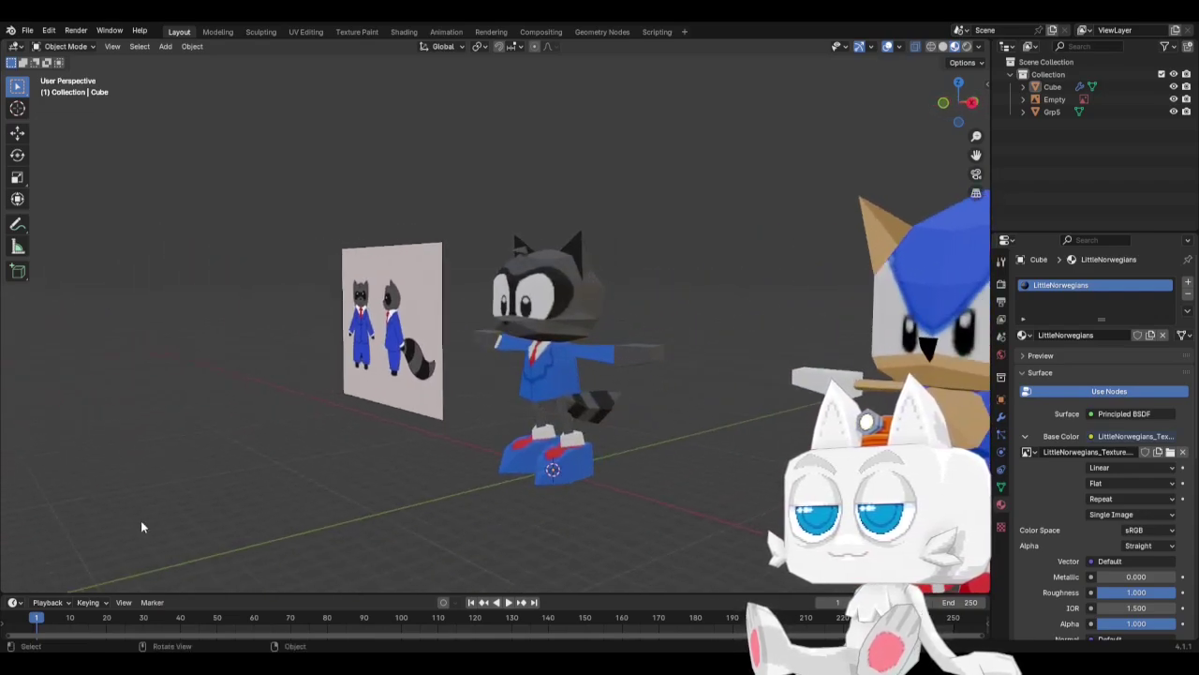